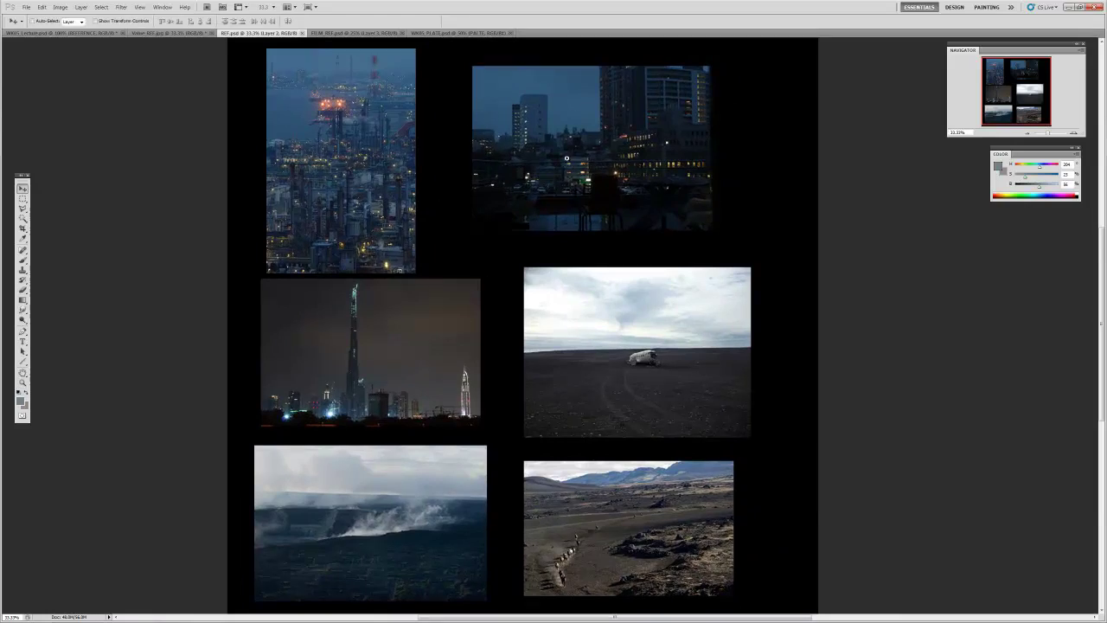
# - Examine the dusk city and industrial harbour reference photos up close for their night lighting and values
pyautogui.press('z')
pyautogui.click(567, 158)
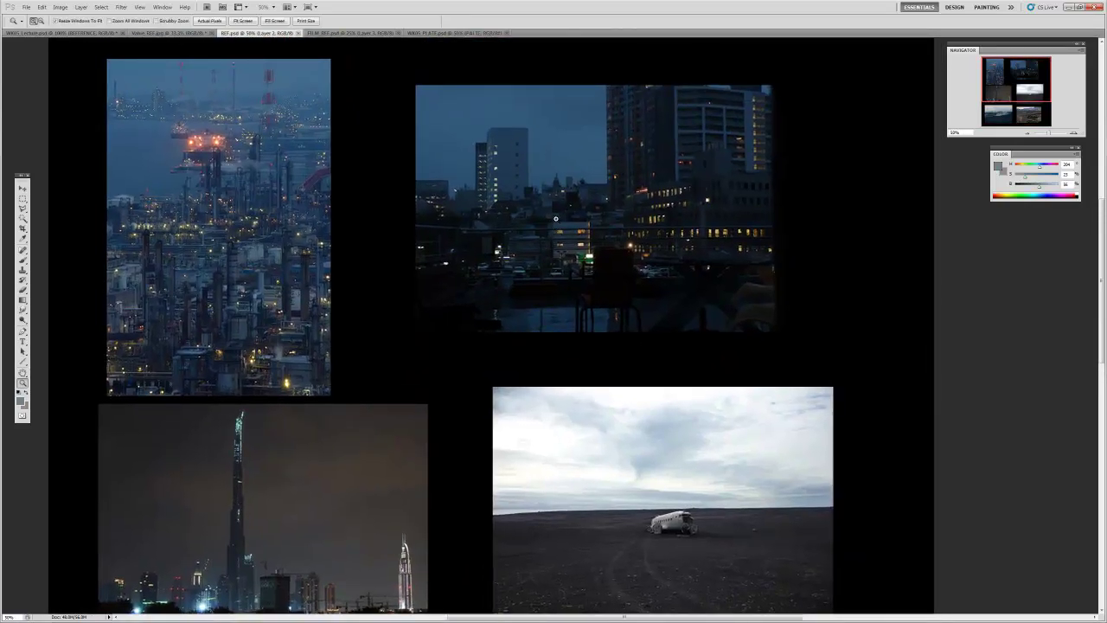
pyautogui.moveTo(547, 211); pyautogui.dragTo(569, 216)
pyautogui.press('v')
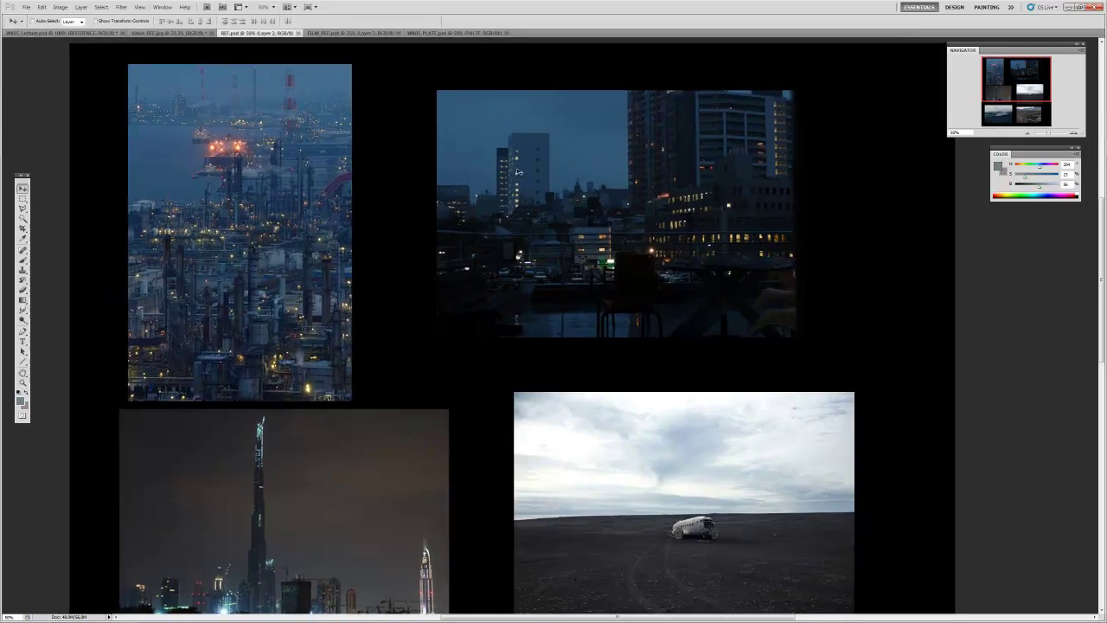
pyautogui.moveTo(544, 179); pyautogui.dragTo(574, 183)
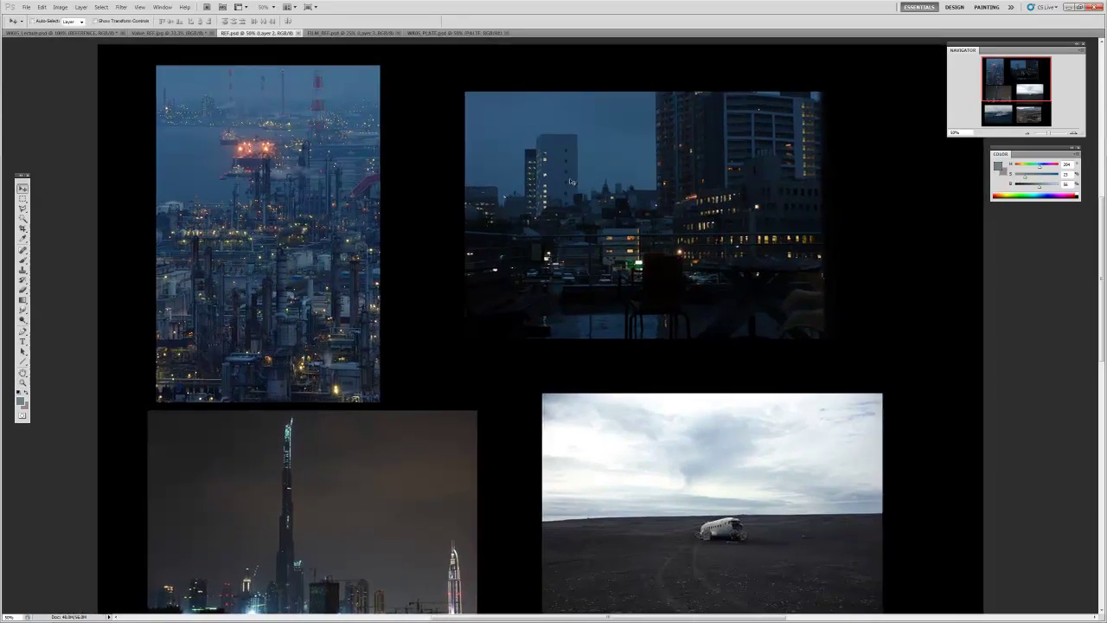
pyautogui.press('z')
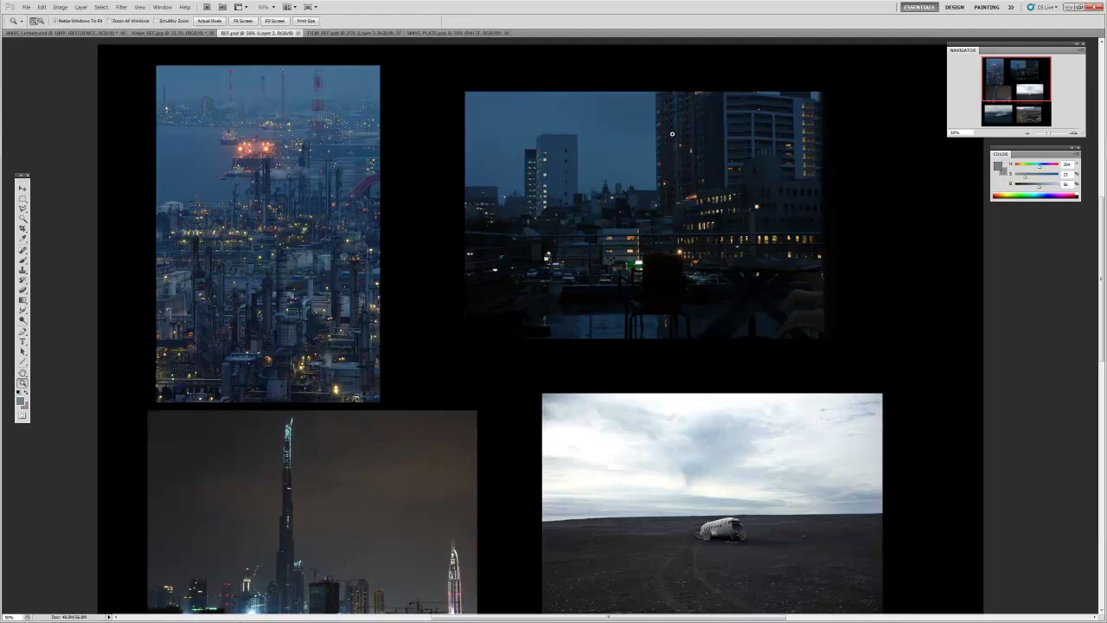
pyautogui.moveTo(598, 224); pyautogui.dragTo(647, 221)
pyautogui.moveTo(506, 463); pyautogui.dragTo(515, 308)
pyautogui.press('v')
pyautogui.scroll(-1, 376, 371)
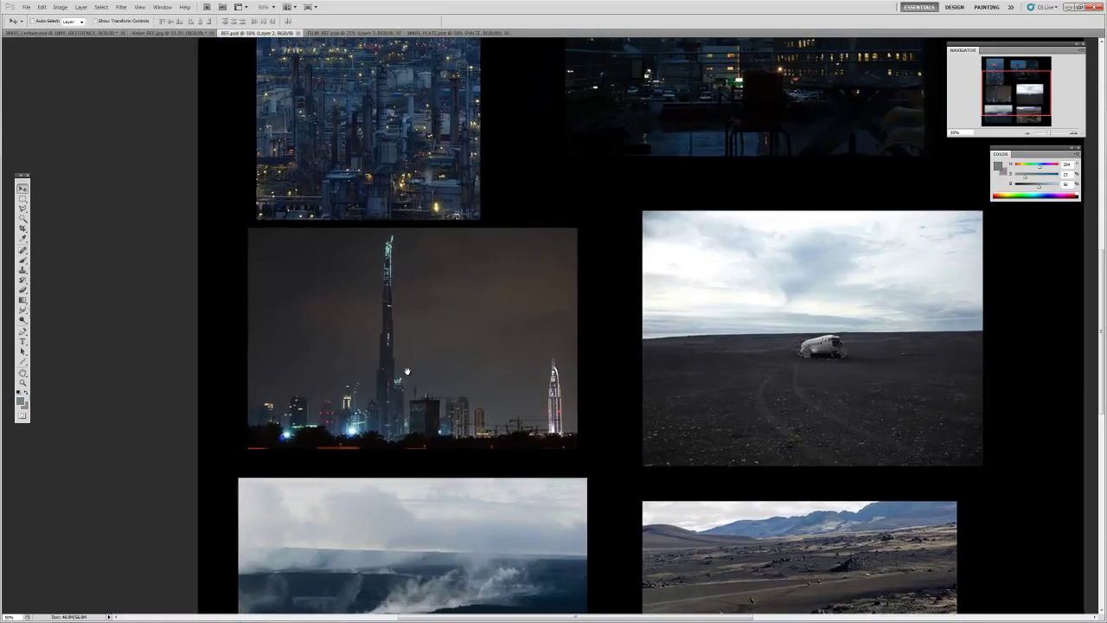
# - Examine the night skyline photo with the tall tower and compare it with the blue dusk city photos
pyautogui.scroll(-1, 407, 363)
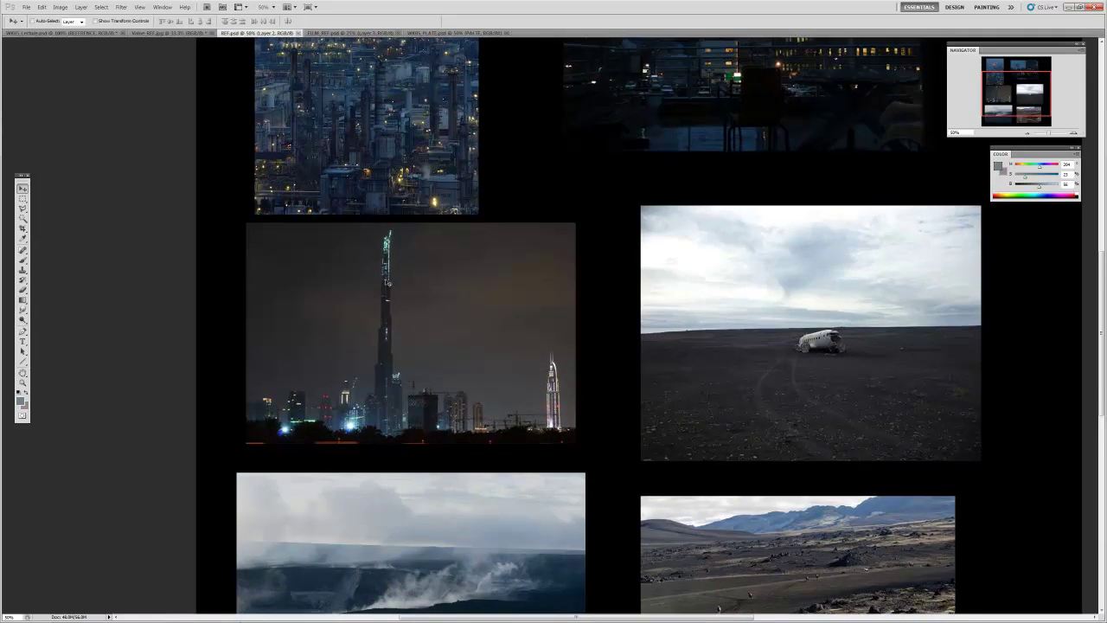
pyautogui.press('z')
pyautogui.click(387, 340)
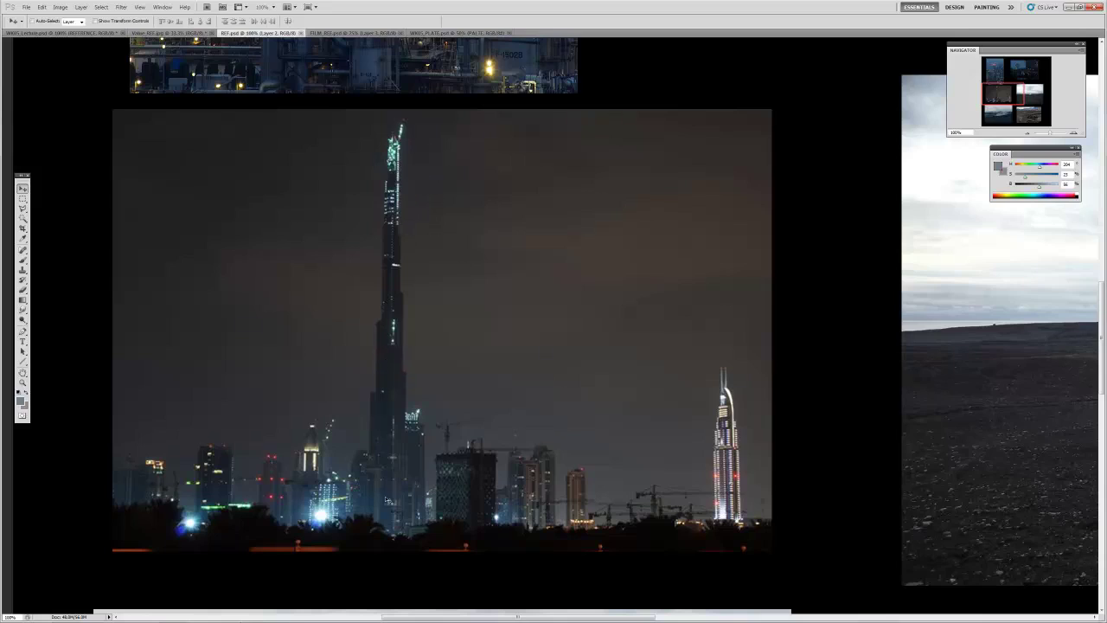
pyautogui.press('z')
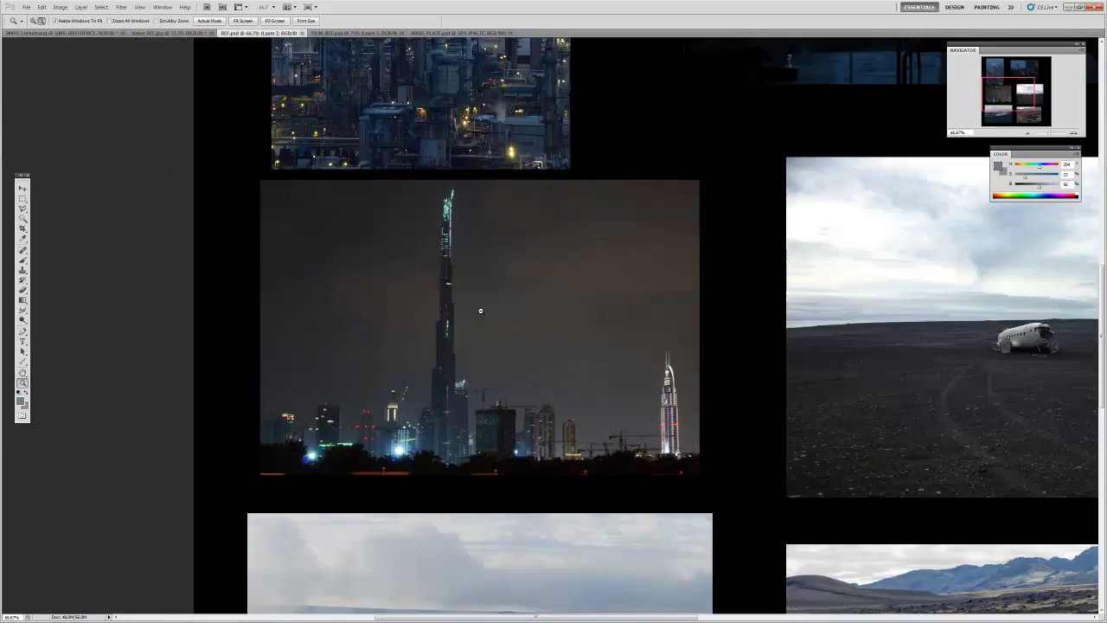
pyautogui.keyDown('alt'); pyautogui.click(528, 318); pyautogui.keyUp('alt')
pyautogui.press('h')
pyautogui.moveTo(564, 298); pyautogui.dragTo(504, 346)
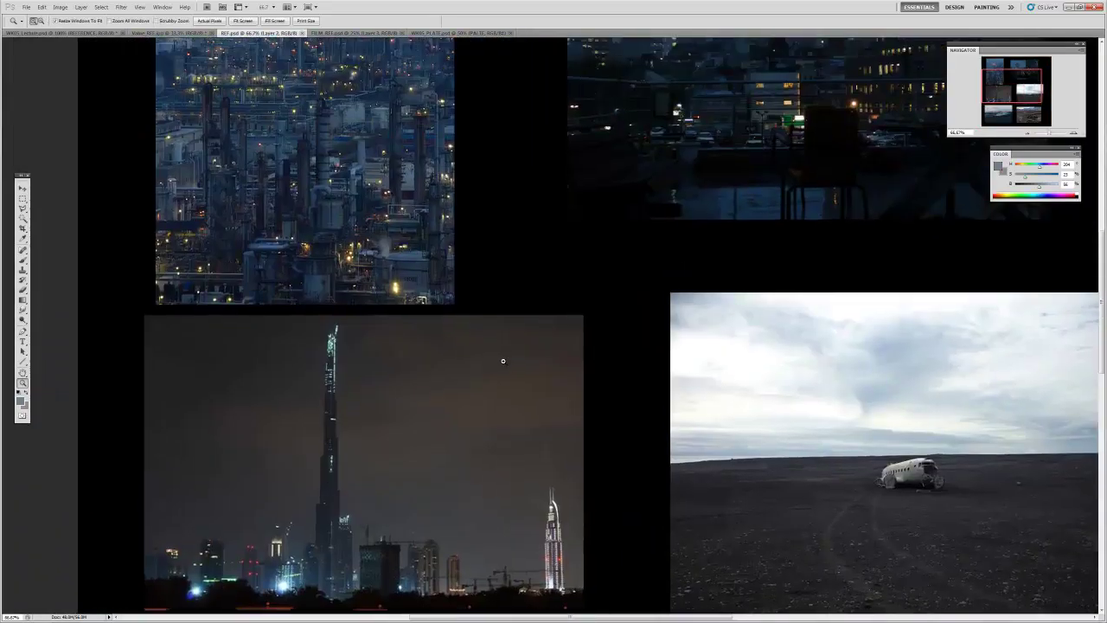
pyautogui.keyDown('alt'); pyautogui.click(472, 324); pyautogui.keyUp('alt')
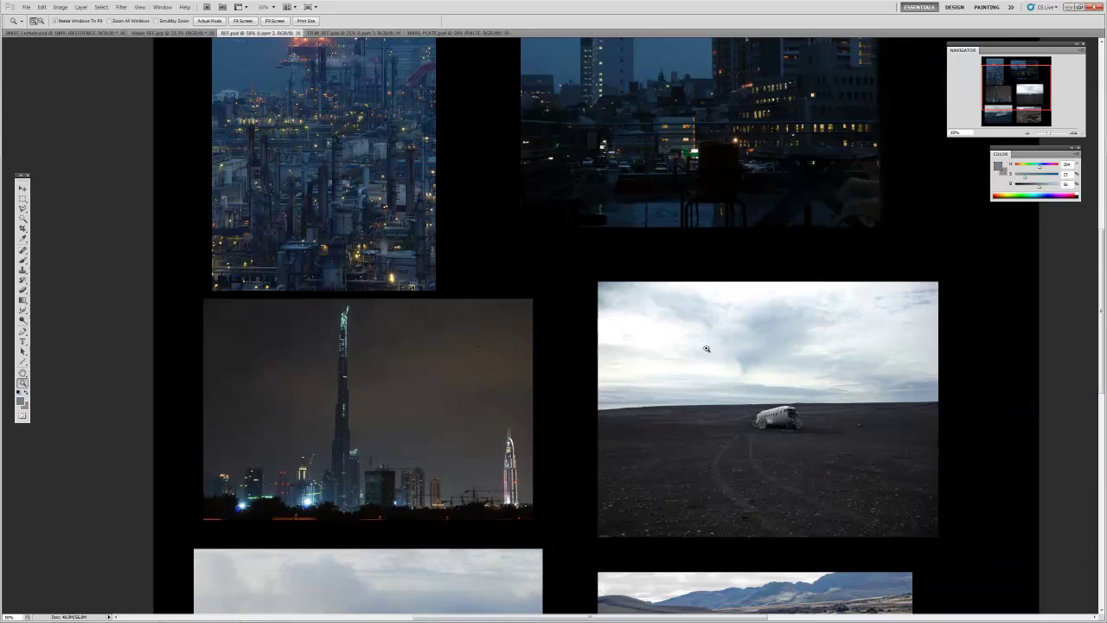
pyautogui.press('space')
pyautogui.moveTo(578, 359); pyautogui.dragTo(587, 392)
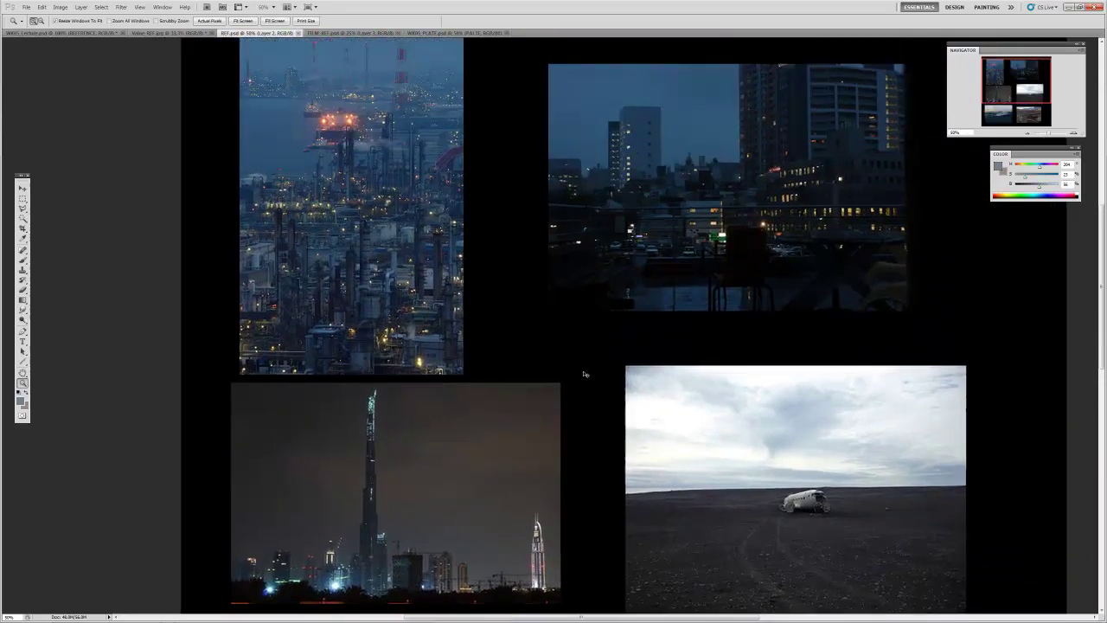
pyautogui.press('v')
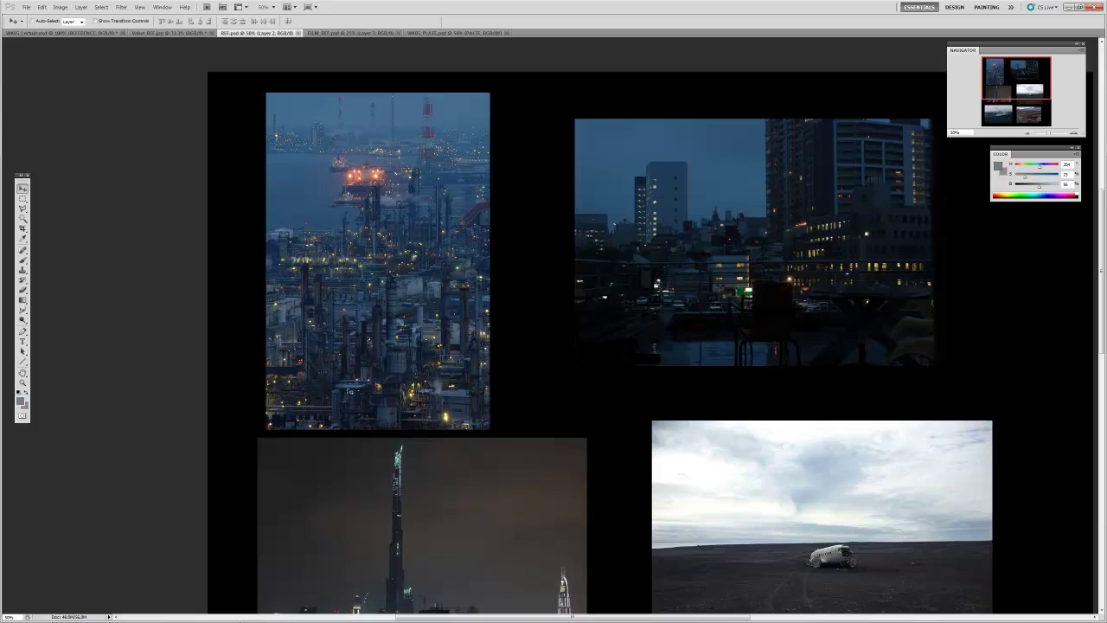
pyautogui.moveTo(420, 282); pyautogui.dragTo(379, 273)
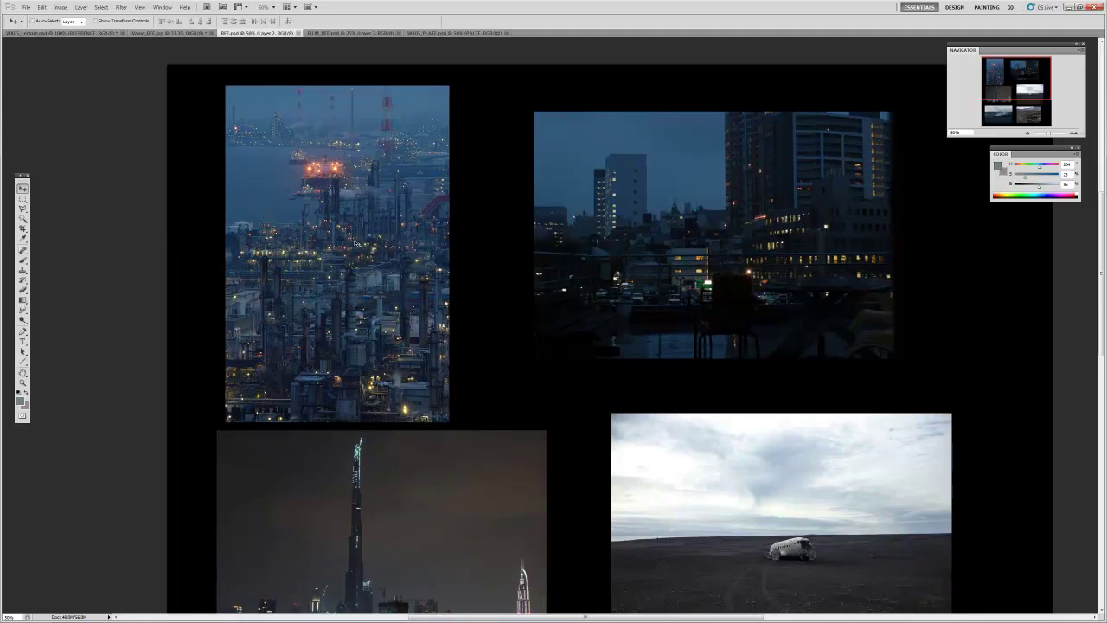
pyautogui.moveTo(484, 235); pyautogui.dragTo(480, 225)
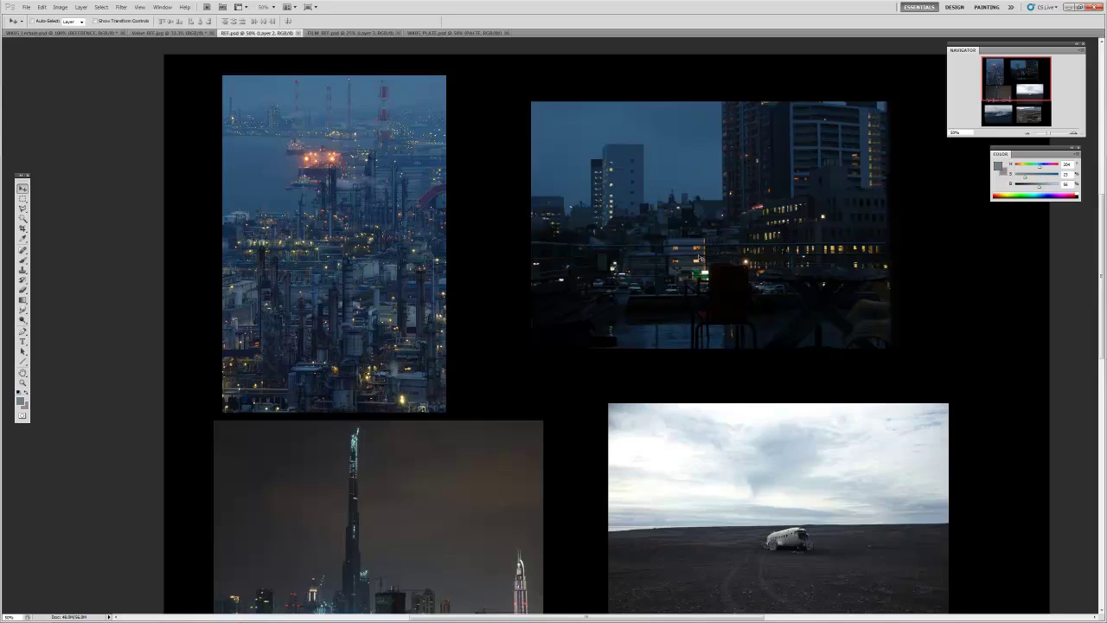
# - Try darkening the dusk city photo with a Levels midtone value of 0.65, and undo the adjustment
pyautogui.hotkey('ctrl', 'l')
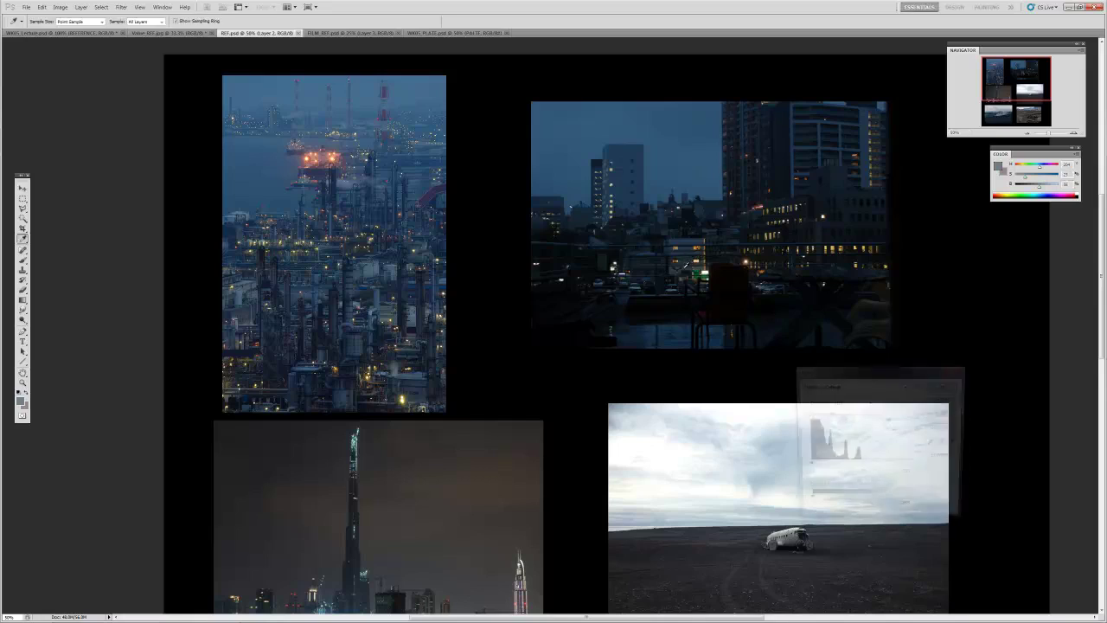
pyautogui.moveTo(411, 293); pyautogui.dragTo(424, 295)
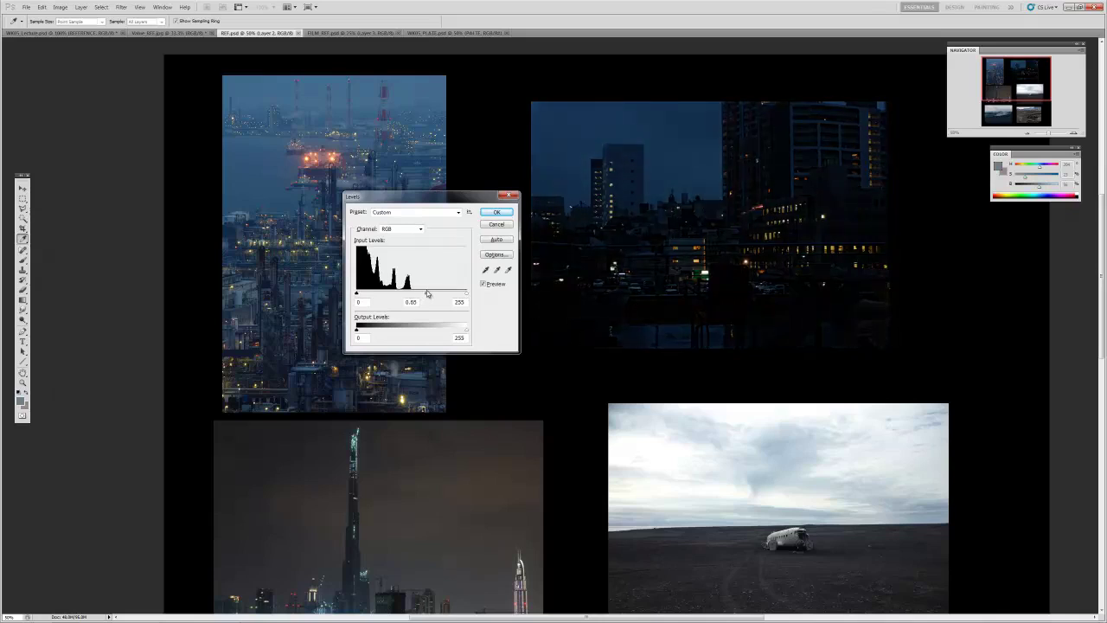
pyautogui.click(498, 212)
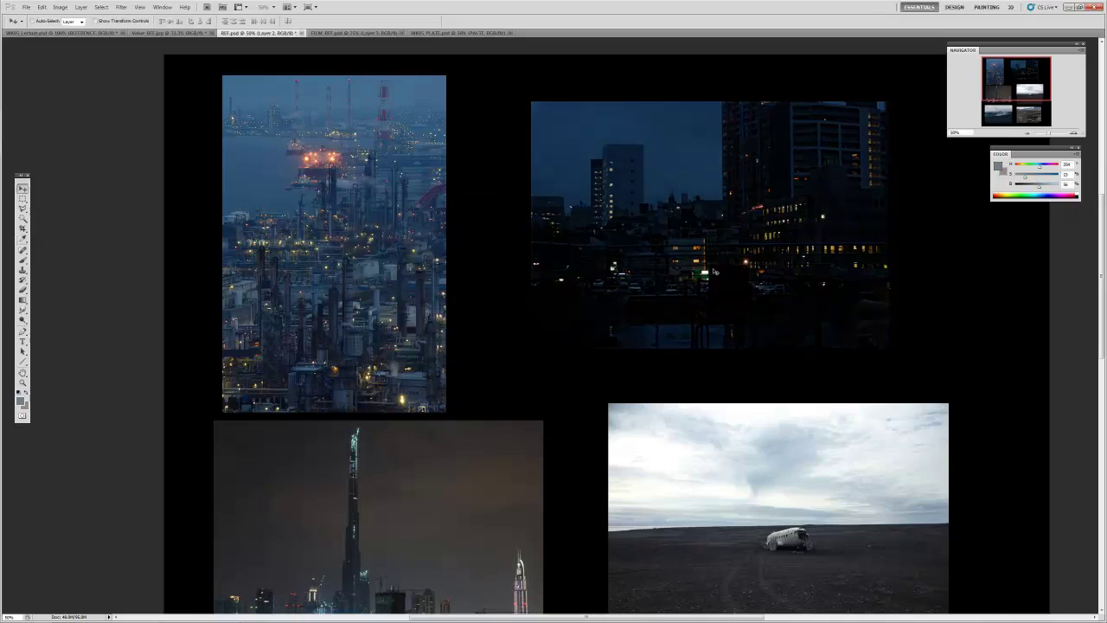
pyautogui.hotkey('ctrl', 'z')
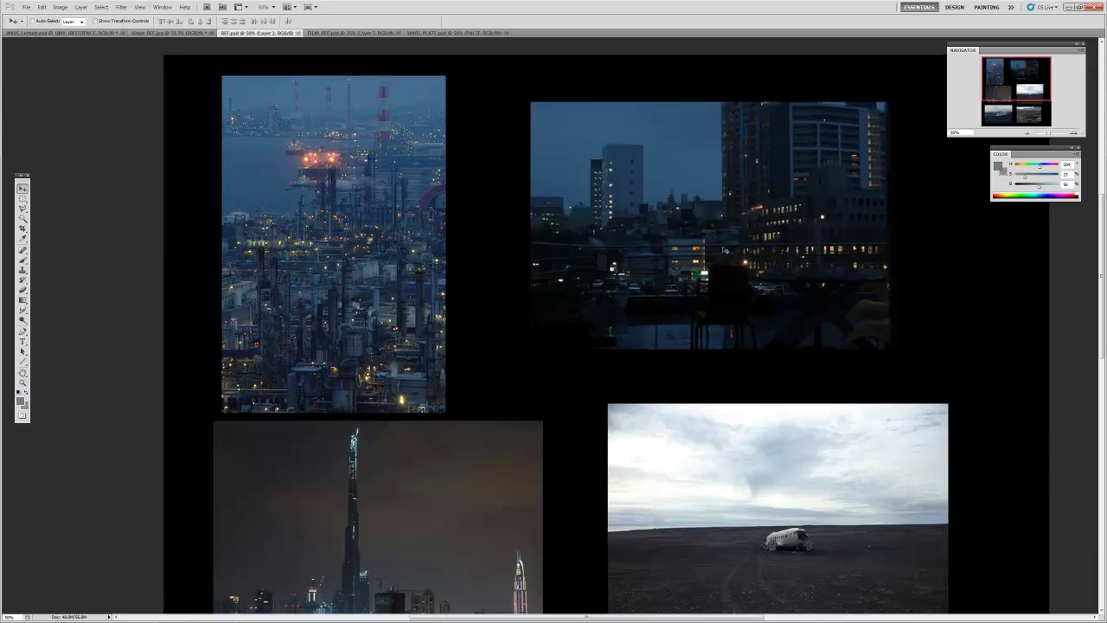
# - Examine the plane wreck photo, looking closely at the dark gravel ground and the tracks leading to the wreck
pyautogui.moveTo(728, 302); pyautogui.dragTo(724, 302)
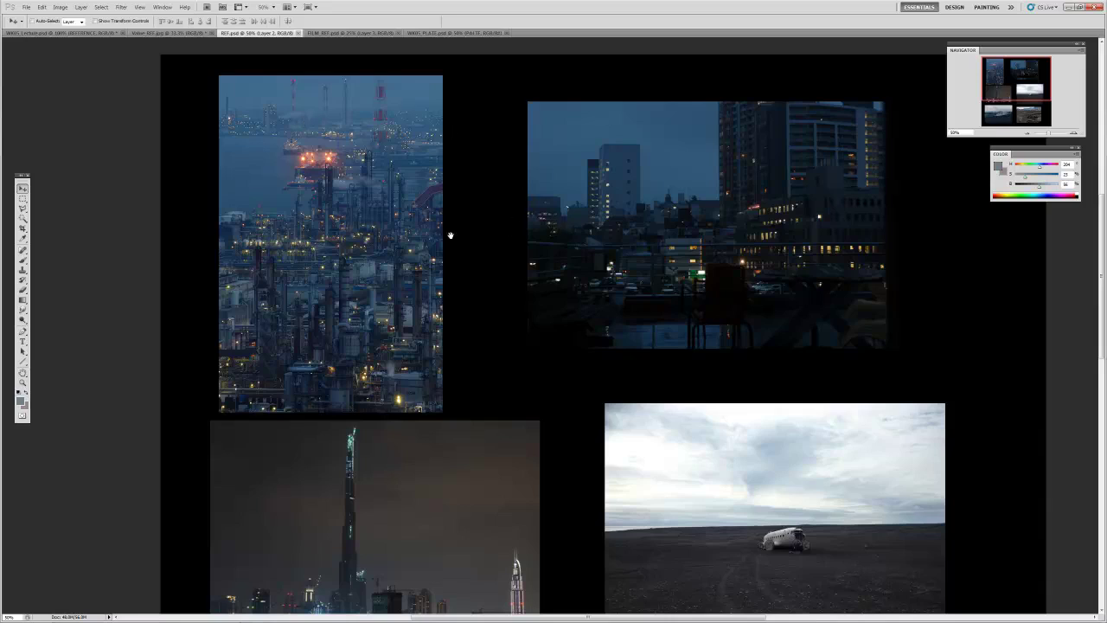
pyautogui.moveTo(357, 266); pyautogui.dragTo(361, 200)
pyautogui.scroll(-5, 748, 186)
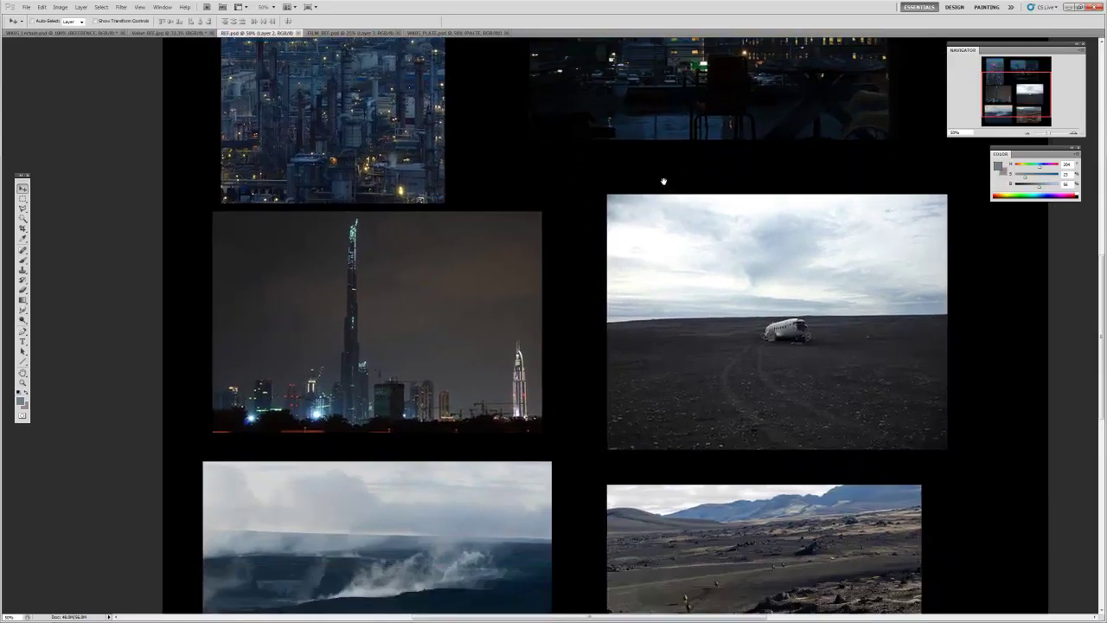
pyautogui.hscroll(3, 668, 362)
pyautogui.press('z')
pyautogui.click(640, 329)
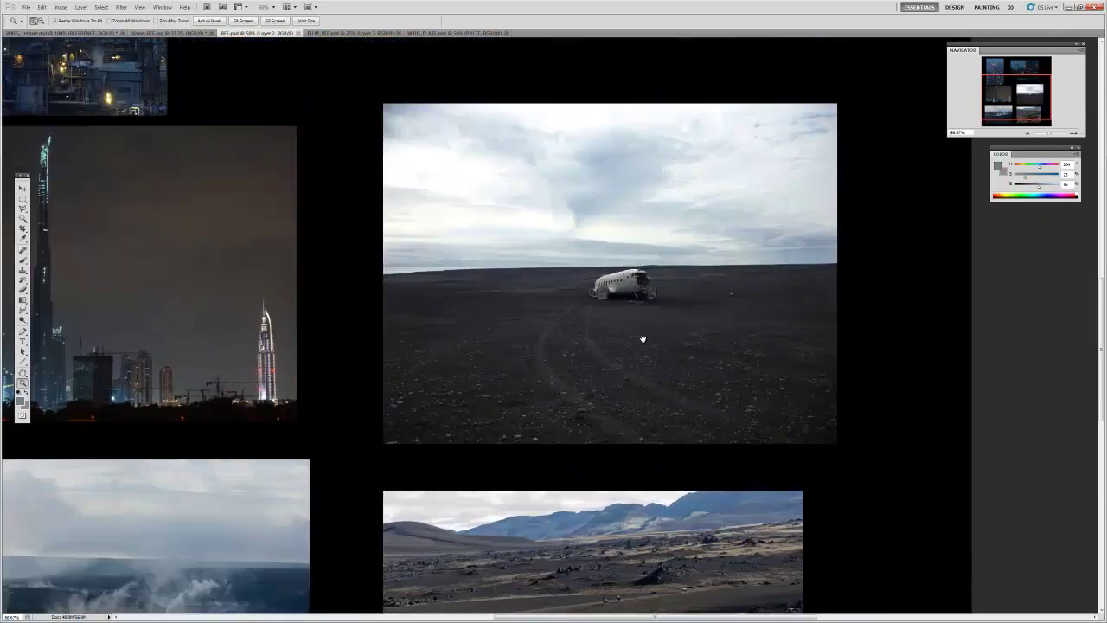
pyautogui.click(641, 338)
pyautogui.press('v')
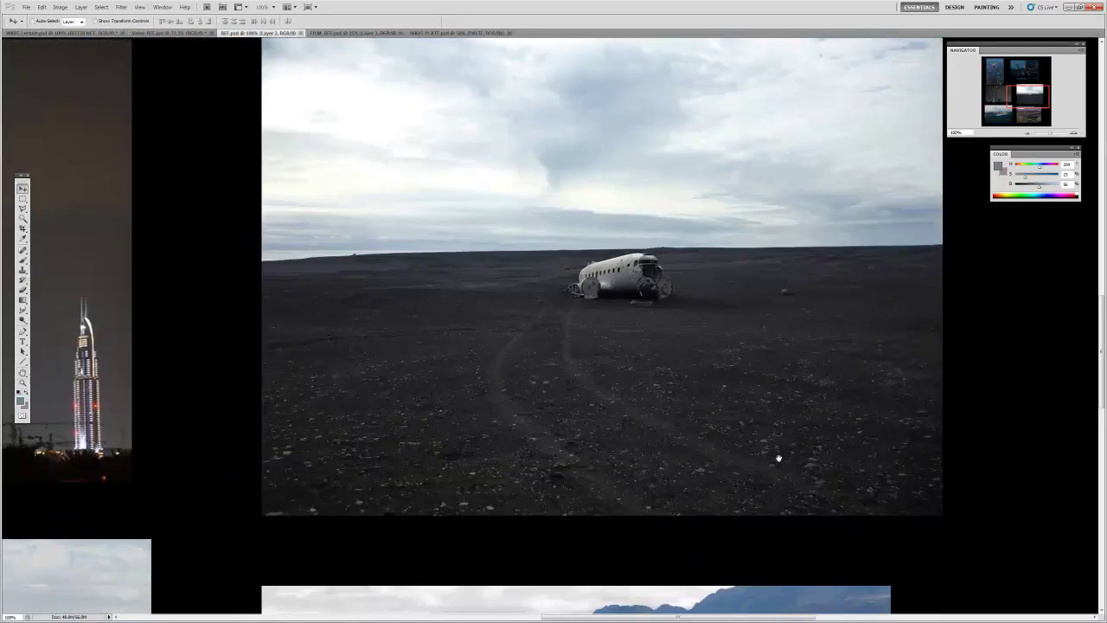
pyautogui.moveTo(576, 435); pyautogui.dragTo(611, 435)
pyautogui.press('z')
pyautogui.click(614, 420)
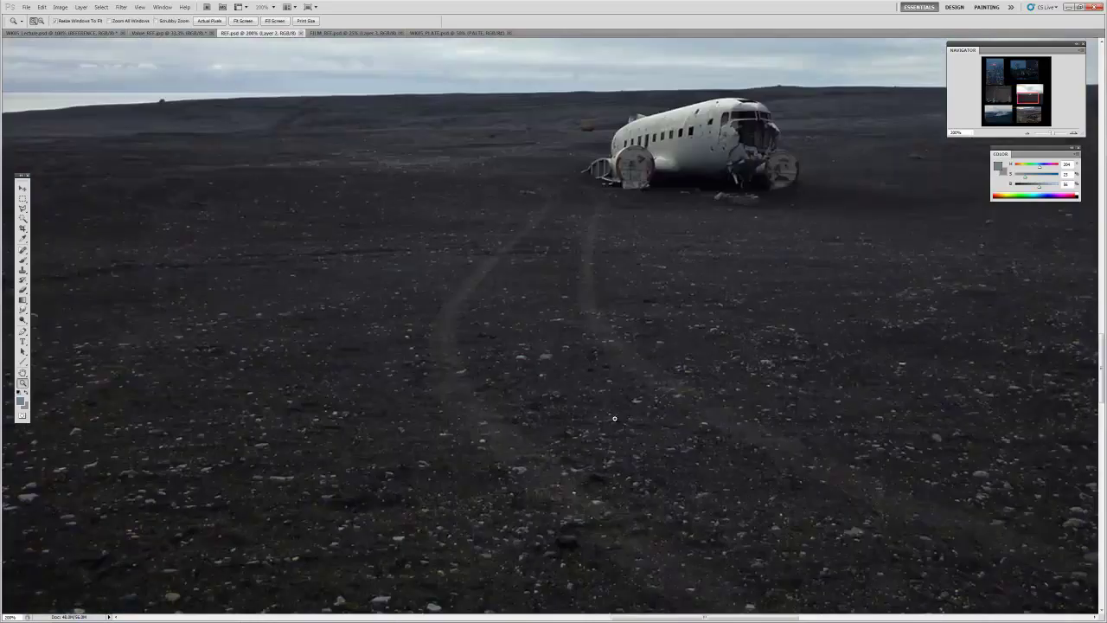
pyautogui.keyDown('alt'); pyautogui.click(606, 419); pyautogui.keyUp('alt')
pyautogui.moveTo(618, 382); pyautogui.dragTo(610, 384)
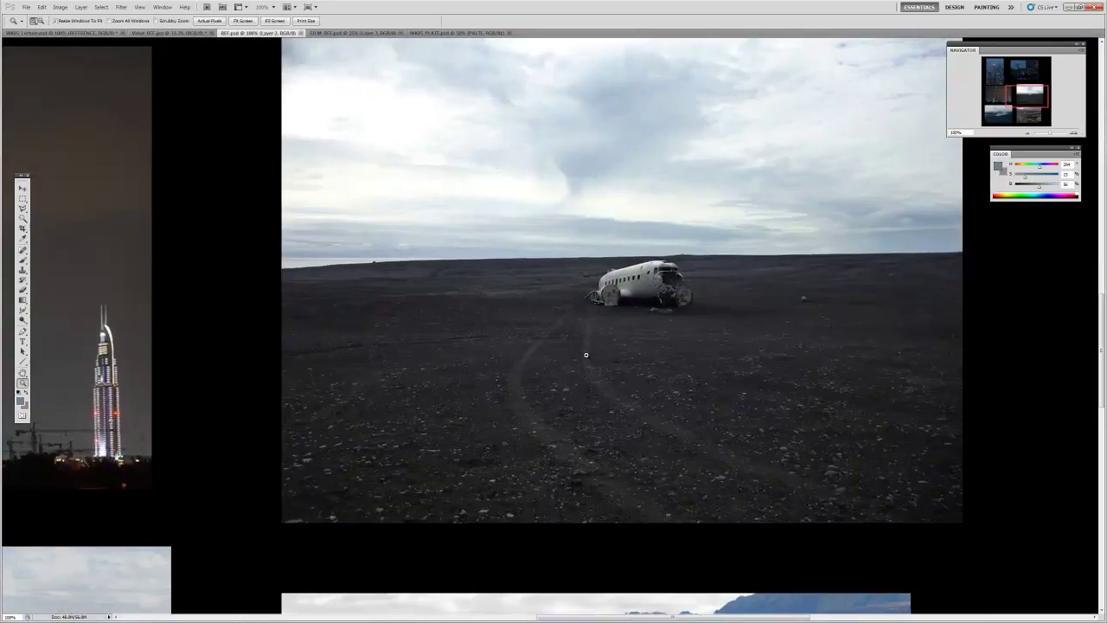
pyautogui.press('v')
pyautogui.moveTo(698, 355); pyautogui.dragTo(705, 354)
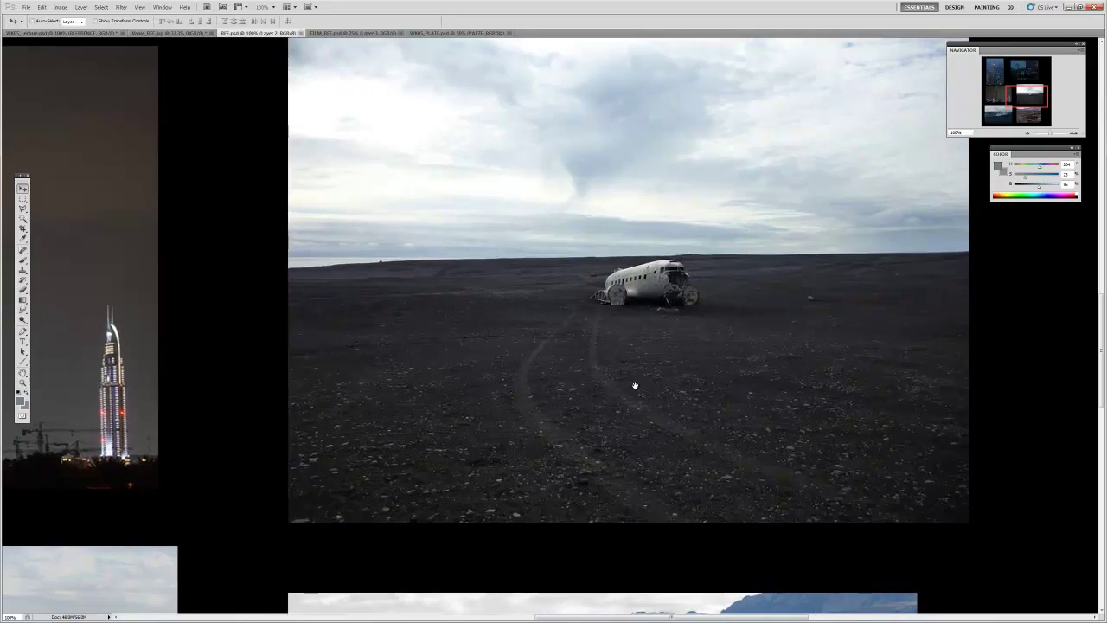
pyautogui.moveTo(635, 382); pyautogui.dragTo(643, 397)
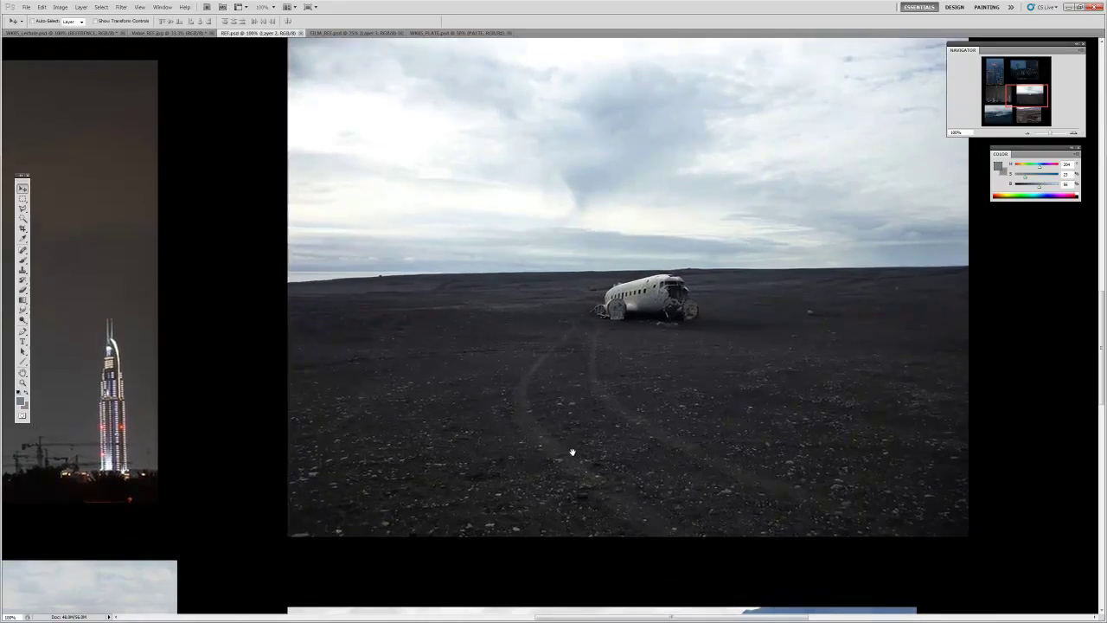
# - Examine the volcanic plain photo with the horses, inspecting the distant mountains, scattered rocks and foreground lava up close
pyautogui.moveTo(545, 507); pyautogui.dragTo(601, 411)
pyautogui.moveTo(547, 464); pyautogui.dragTo(546, 344)
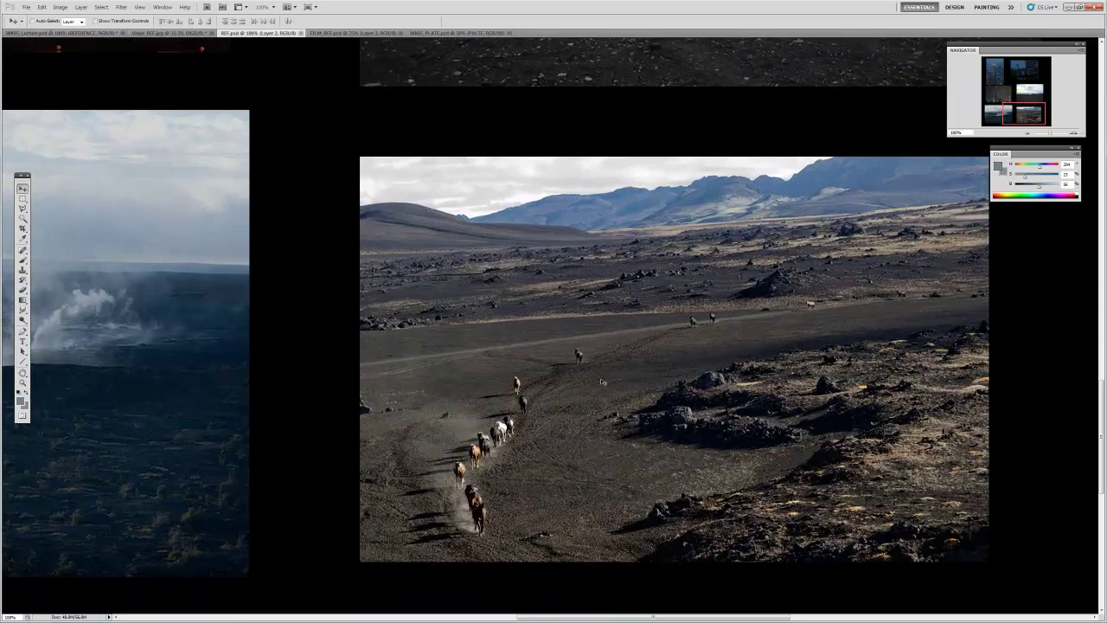
pyautogui.moveTo(618, 381); pyautogui.dragTo(597, 383)
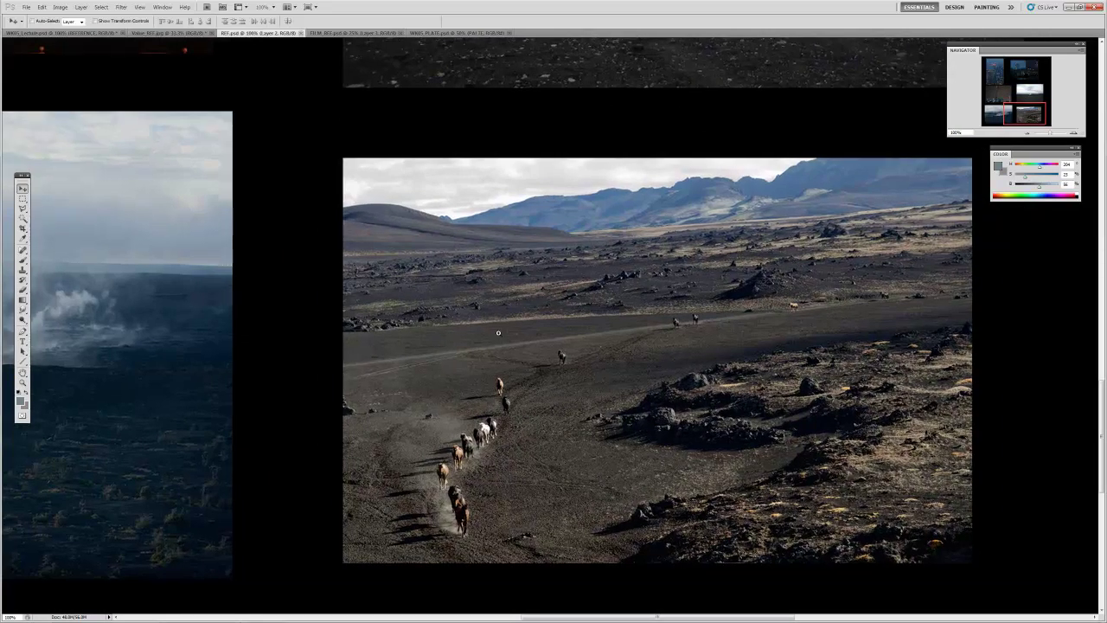
pyautogui.click(597, 299)
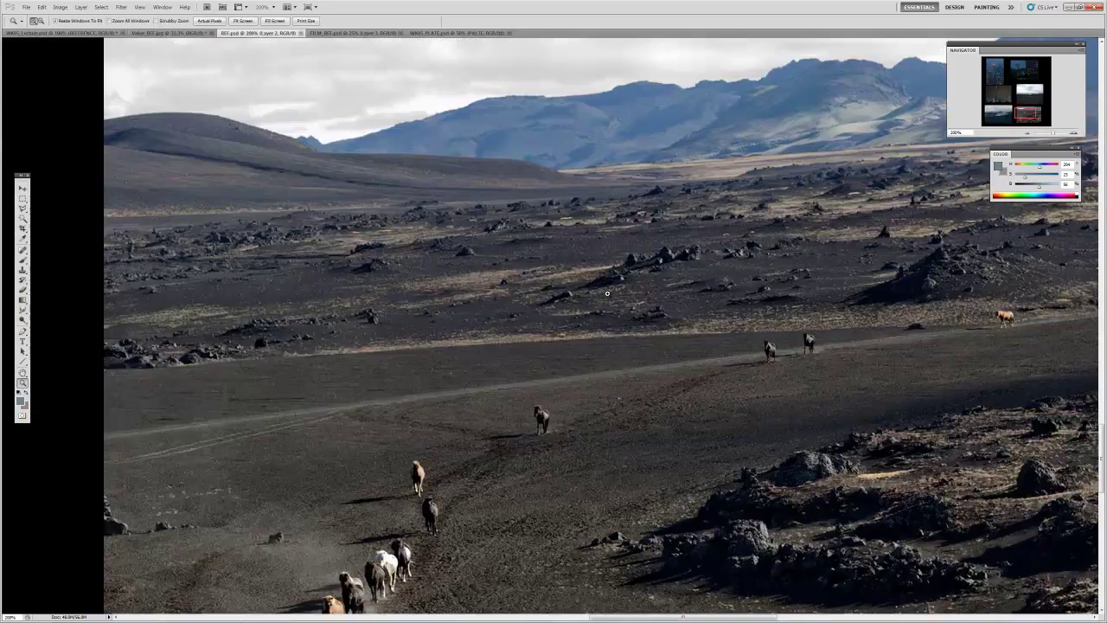
pyautogui.click(606, 295)
pyautogui.moveTo(649, 264); pyautogui.dragTo(484, 327)
pyautogui.moveTo(765, 297); pyautogui.dragTo(407, 338)
pyautogui.moveTo(490, 394); pyautogui.dragTo(355, 338)
pyautogui.moveTo(539, 435); pyautogui.dragTo(684, 298)
pyautogui.moveTo(514, 400); pyautogui.dragTo(707, 254)
pyautogui.keyDown('alt'); pyautogui.click(518, 365); pyautogui.keyUp('alt')
pyautogui.keyDown('alt'); pyautogui.click(517, 366); pyautogui.keyUp('alt')
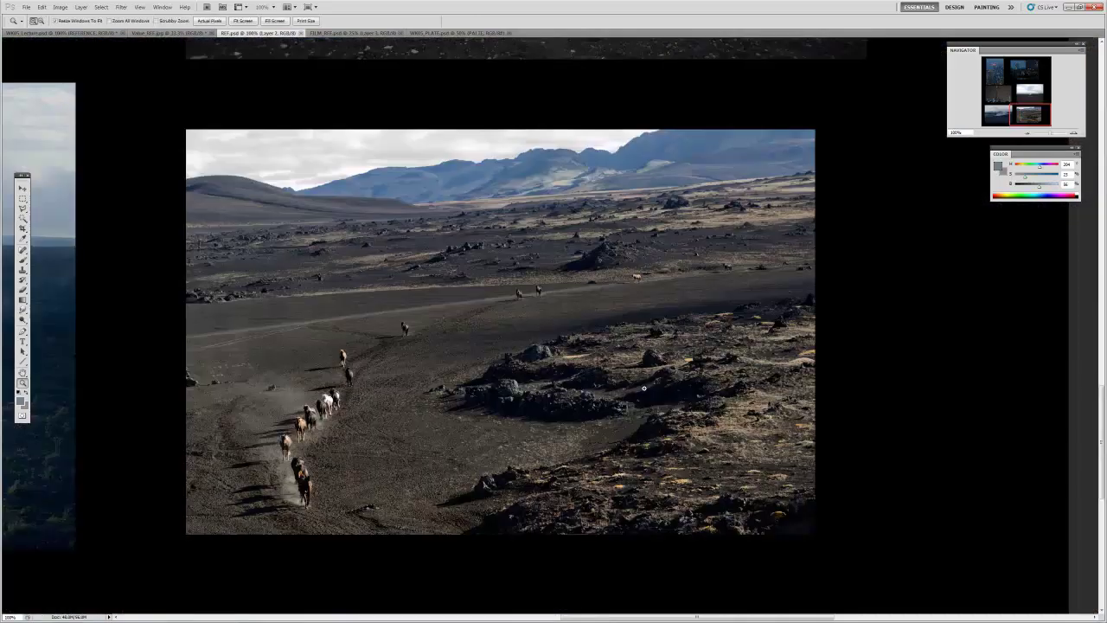
pyautogui.press('h')
pyautogui.moveTo(634, 378); pyautogui.dragTo(640, 469)
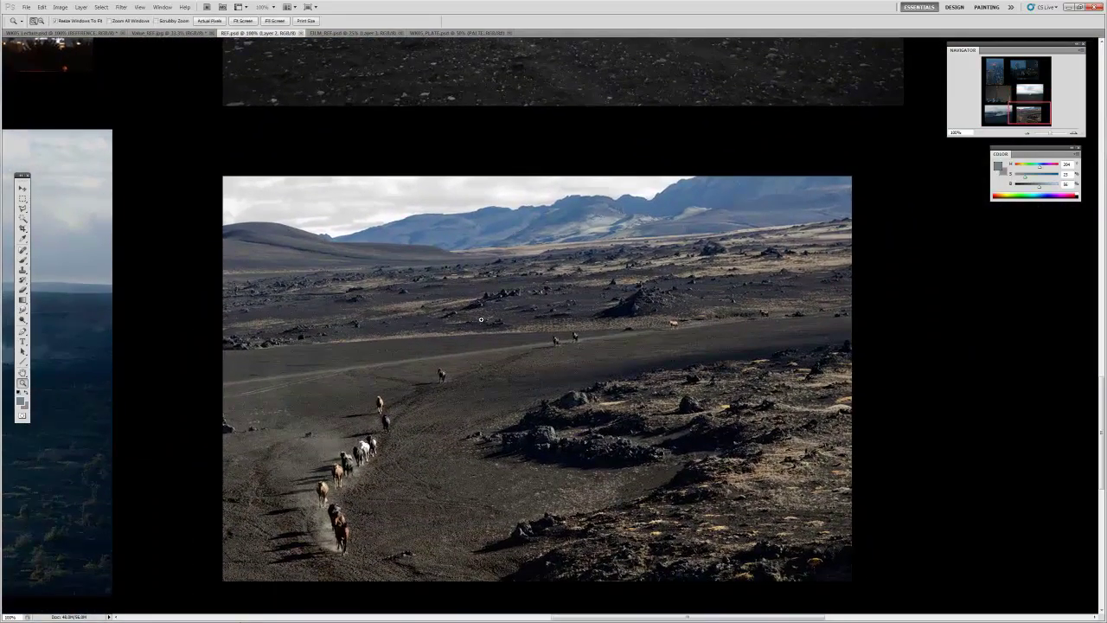
pyautogui.click(519, 304)
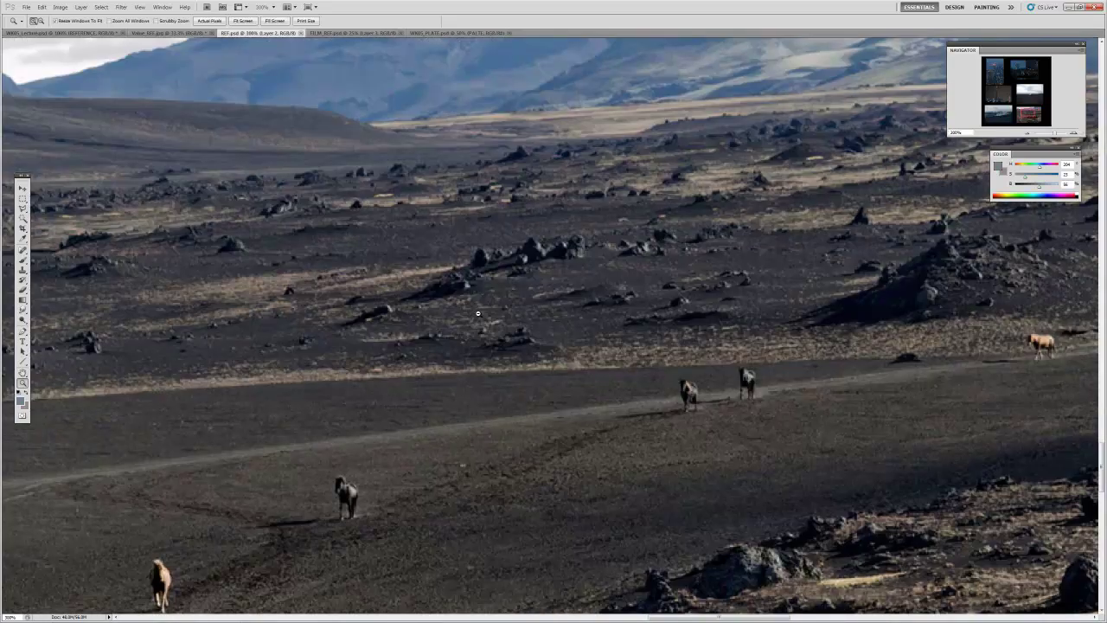
pyautogui.keyDown('alt'); pyautogui.click(478, 313); pyautogui.keyUp('alt')
pyautogui.keyDown('alt'); pyautogui.click(478, 313); pyautogui.keyUp('alt')
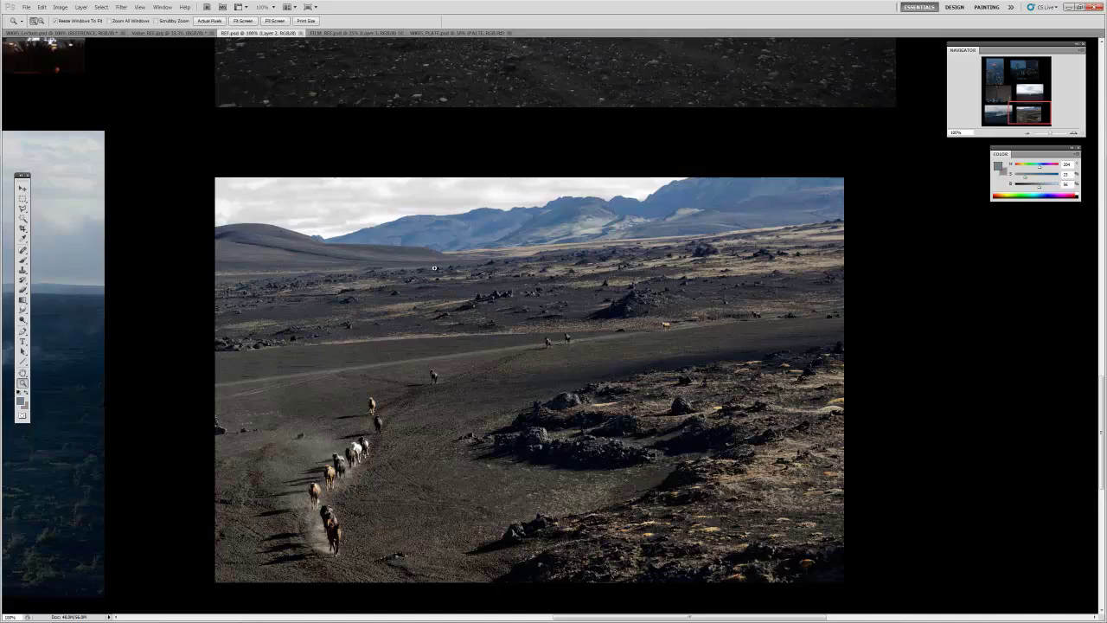
# - Examine the steaming volcanic crater photo, looking at its smoke, dark ground and hazy horizon
pyautogui.moveTo(364, 335); pyautogui.dragTo(923, 281)
pyautogui.moveTo(391, 305); pyautogui.dragTo(423, 316)
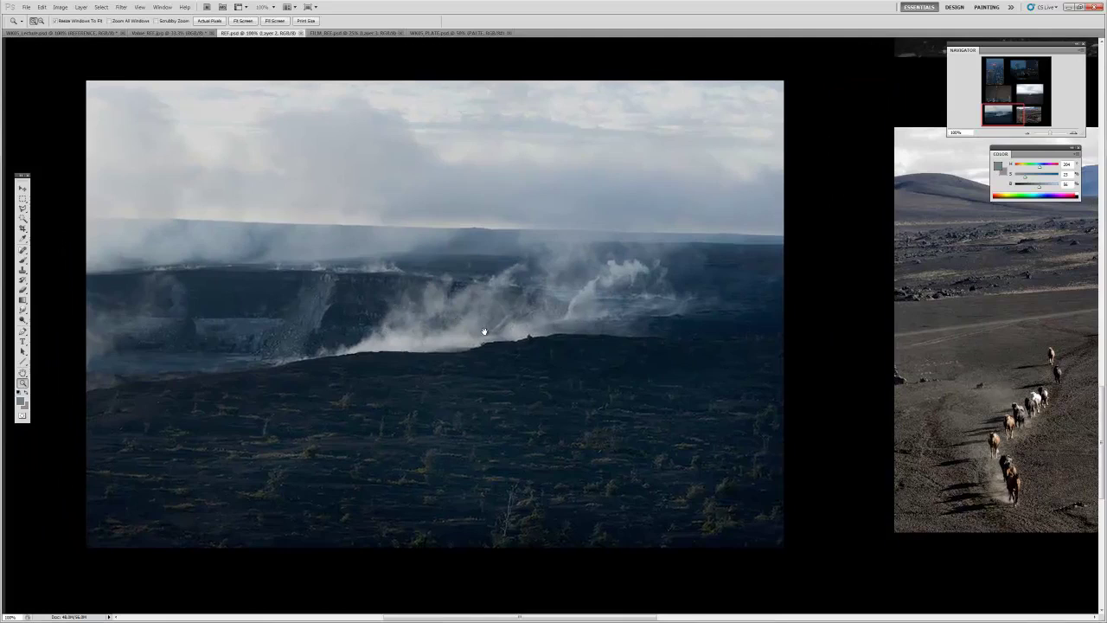
pyautogui.moveTo(551, 343); pyautogui.dragTo(537, 345)
pyautogui.keyDown('alt'); pyautogui.click(519, 343); pyautogui.keyUp('alt')
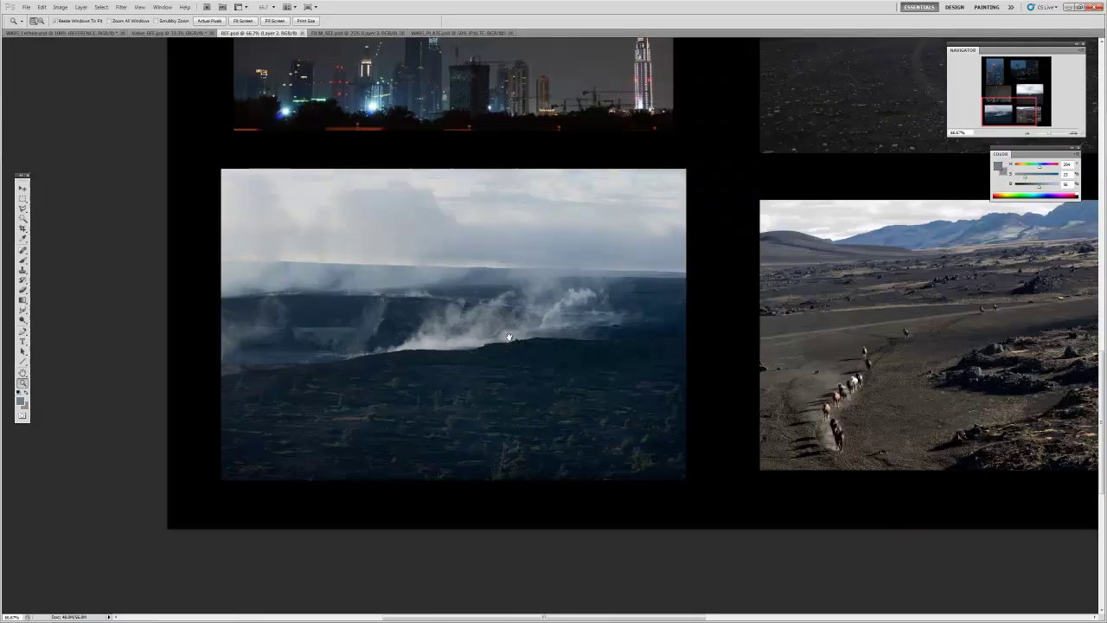
# - Review all six photos on the reference sheet together, comparing the city lights, skies and dark ground
pyautogui.press('v')
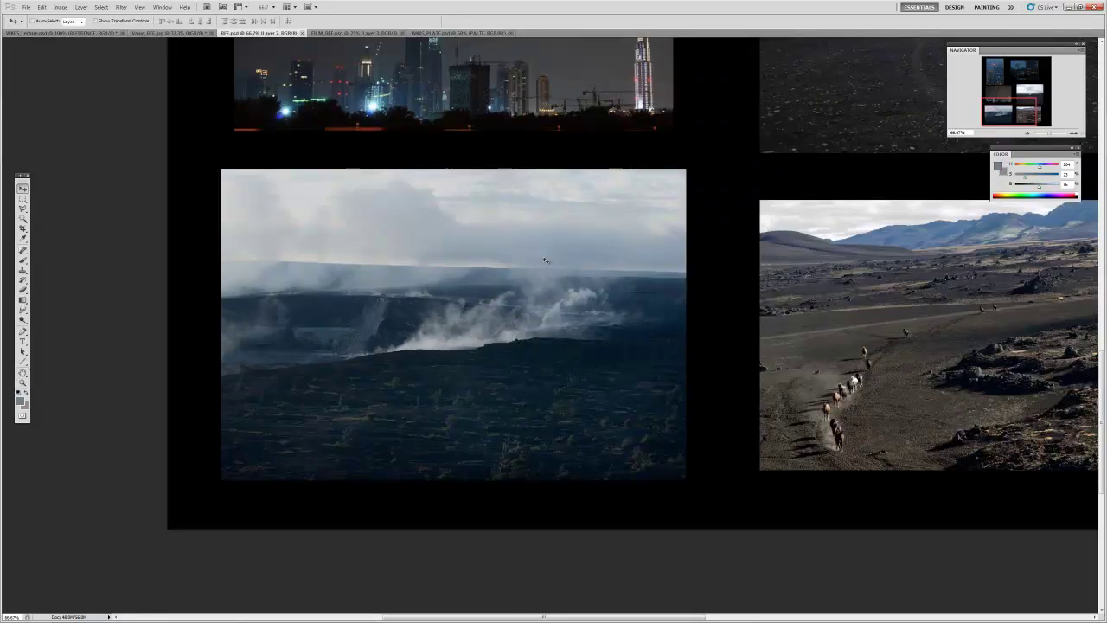
pyautogui.moveTo(555, 173); pyautogui.dragTo(450, 363)
pyautogui.moveTo(450, 170); pyautogui.dragTo(442, 210)
pyautogui.press('z')
pyautogui.keyDown('alt'); pyautogui.click(473, 217); pyautogui.keyUp('alt')
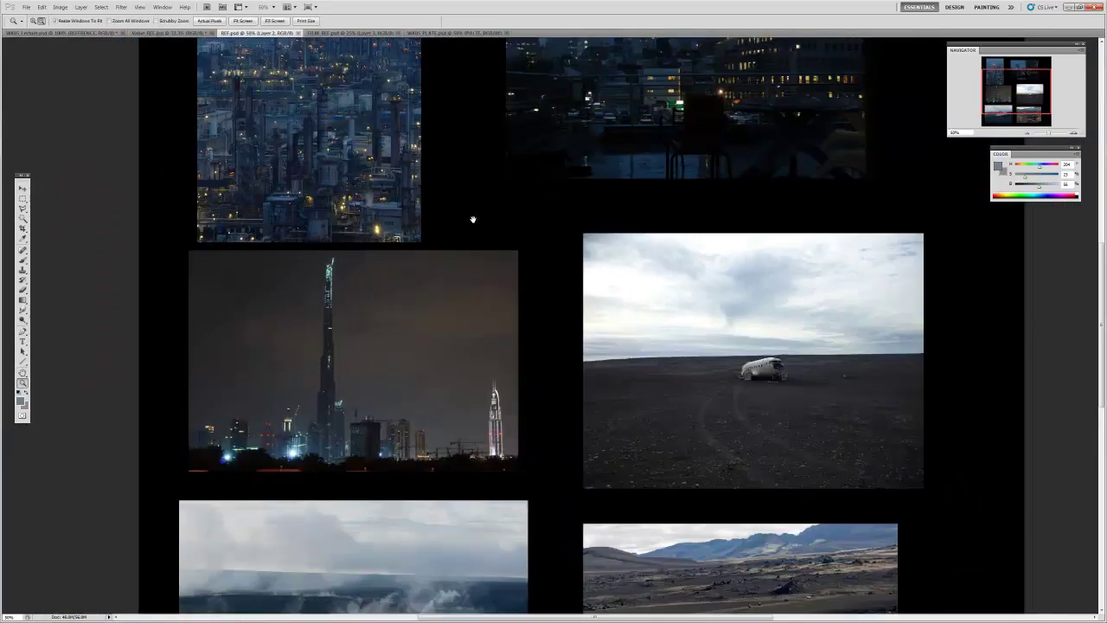
pyautogui.keyDown('alt'); pyautogui.click(472, 218); pyautogui.keyUp('alt')
pyautogui.moveTo(528, 173); pyautogui.dragTo(460, 246)
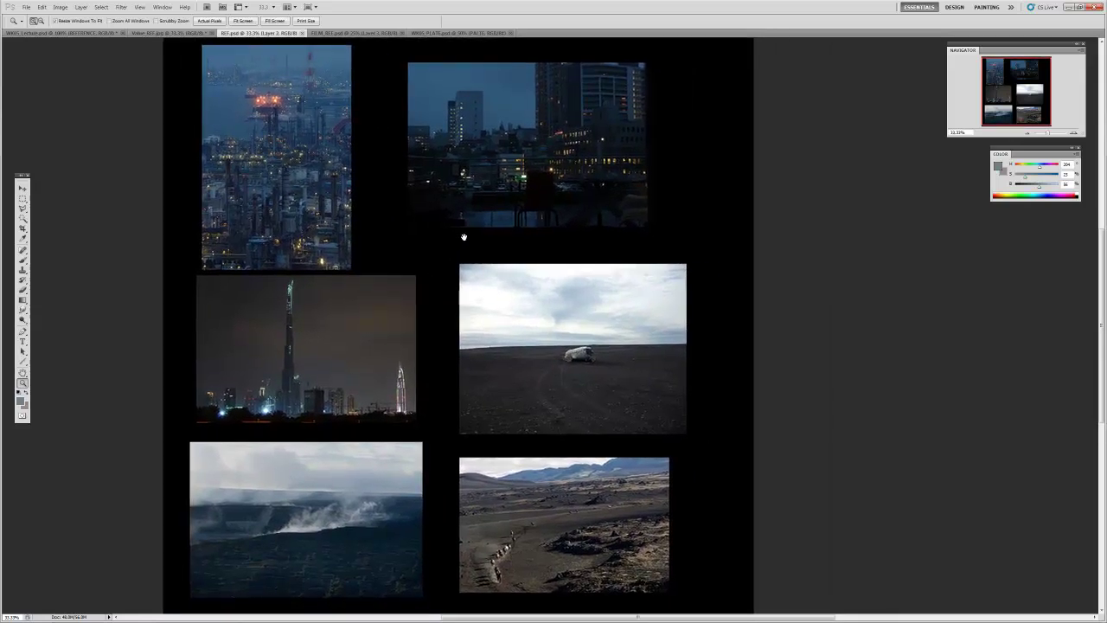
pyautogui.moveTo(423, 165); pyautogui.dragTo(437, 158)
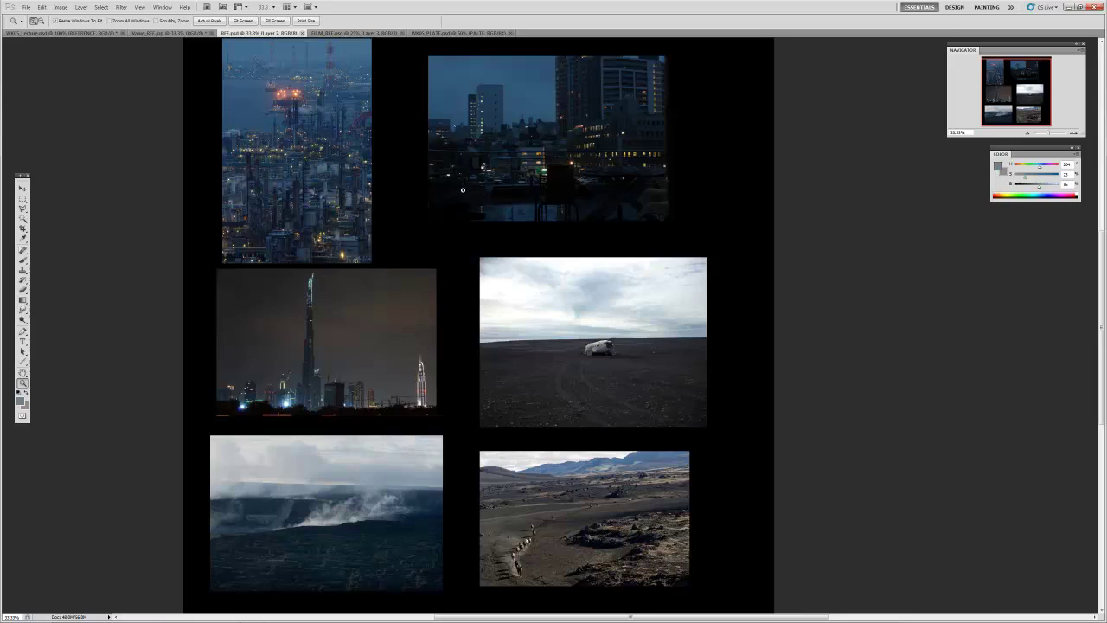
# - Open the FILM_REF.psd document in full-screen view and enlarge its first two film stills
pyautogui.click(369, 32)
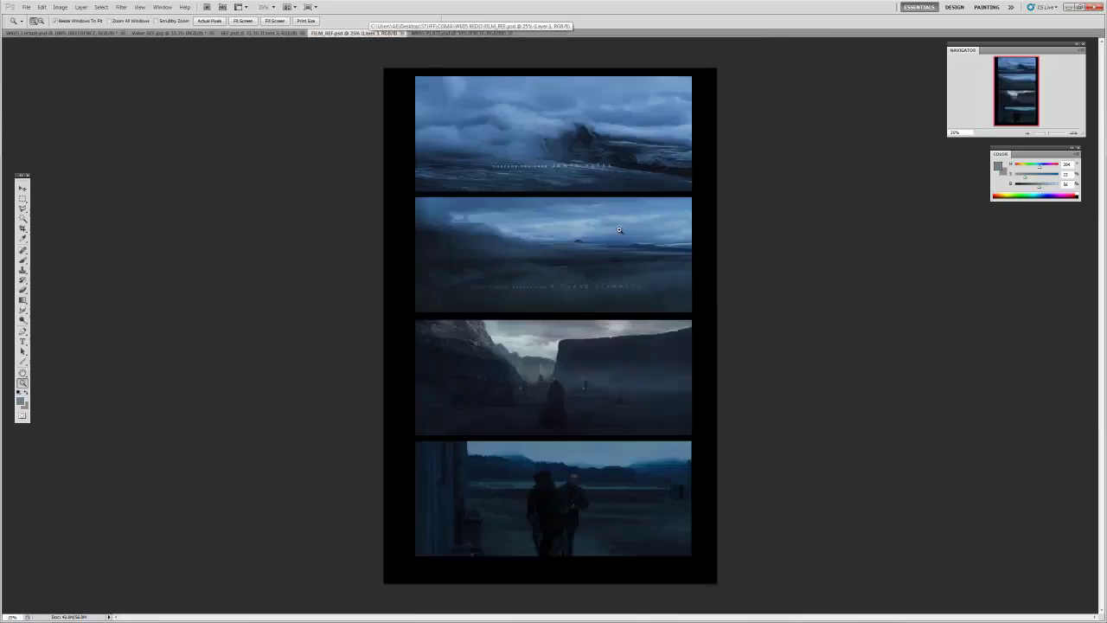
pyautogui.press('f')
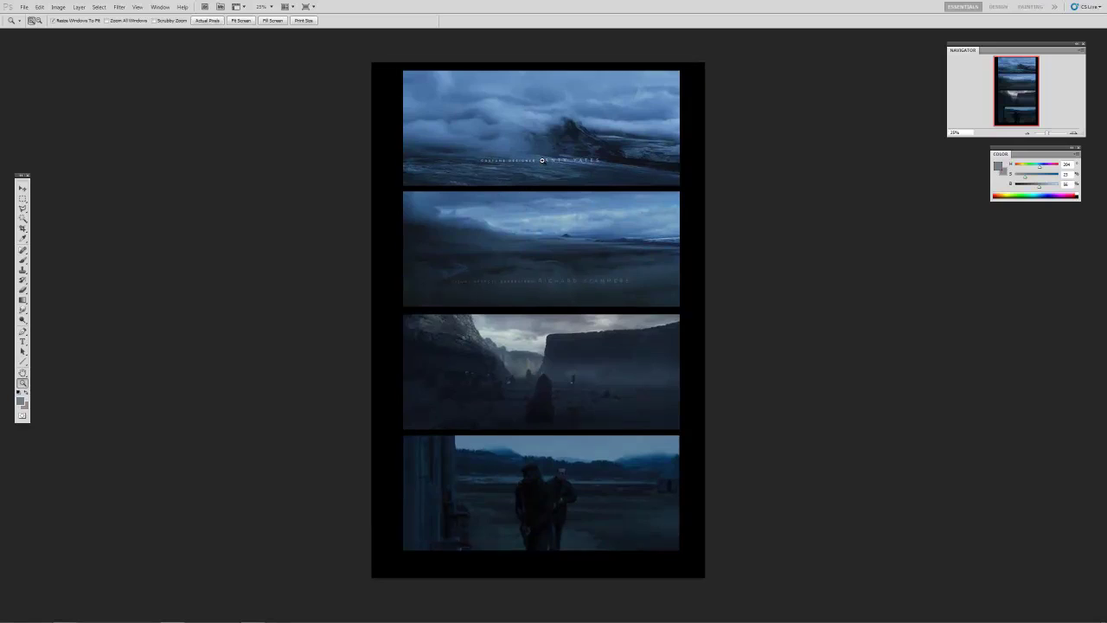
pyautogui.click(441, 234)
pyautogui.moveTo(492, 237); pyautogui.dragTo(444, 268)
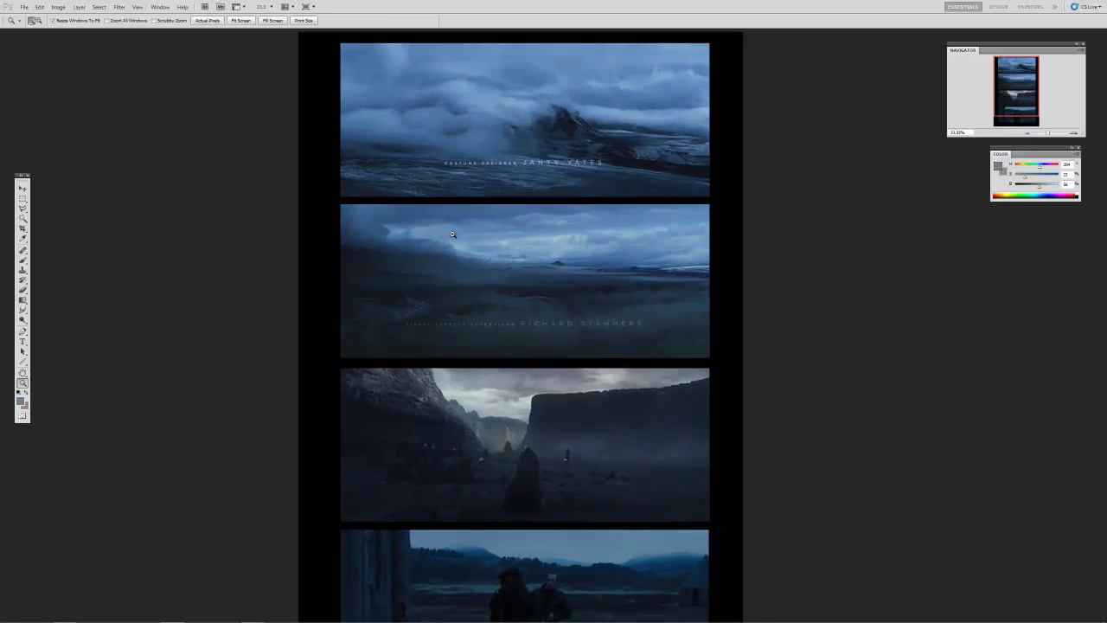
pyautogui.moveTo(559, 283); pyautogui.dragTo(614, 225)
pyautogui.click(582, 219)
pyautogui.press('v')
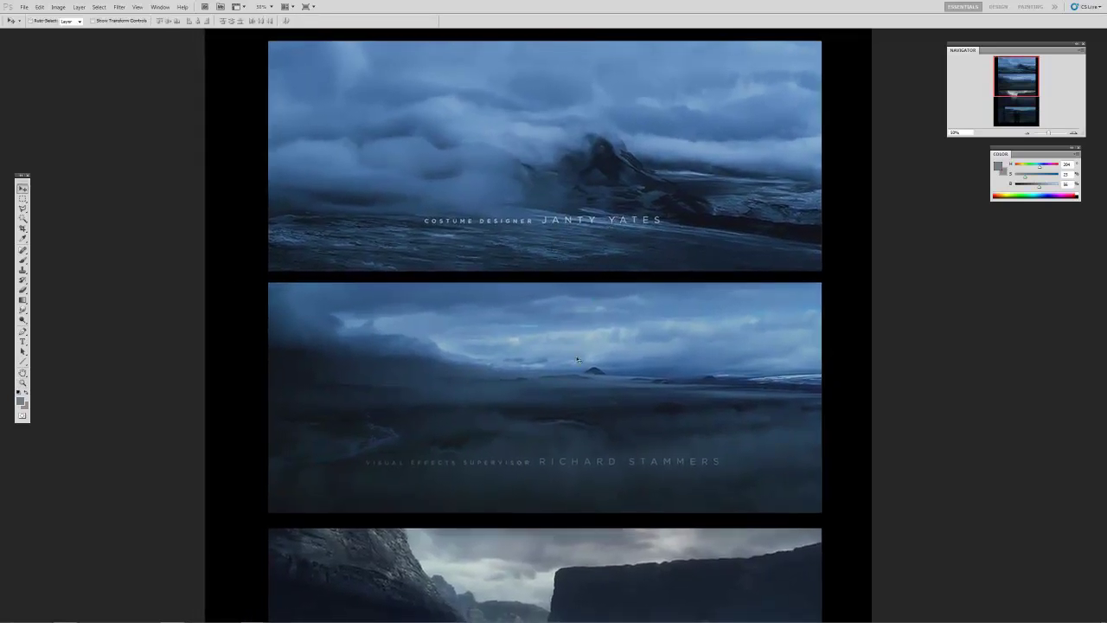
# - Examine the first film still, looking at its blue clouds, dark mountain peak and icy foreground
pyautogui.moveTo(627, 295); pyautogui.dragTo(643, 306)
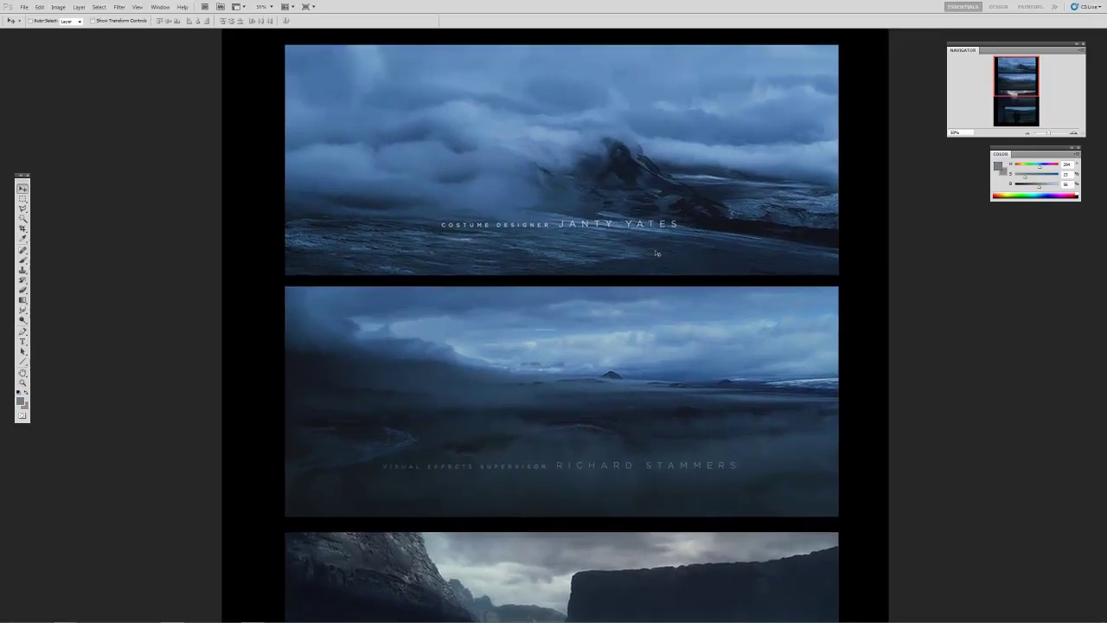
pyautogui.moveTo(597, 257); pyautogui.dragTo(590, 256)
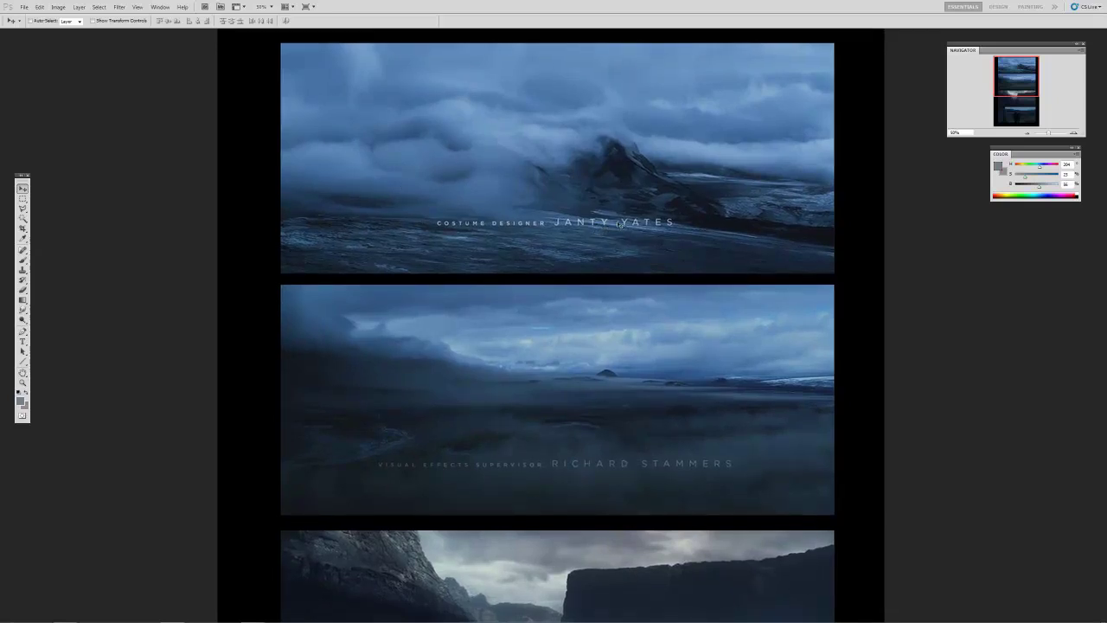
pyautogui.moveTo(570, 238)
pyautogui.mouseDown()
pyautogui.moveTo(559, 259)
pyautogui.moveTo(573, 256)
pyautogui.mouseUp()
pyautogui.scroll(1, 575, 203)
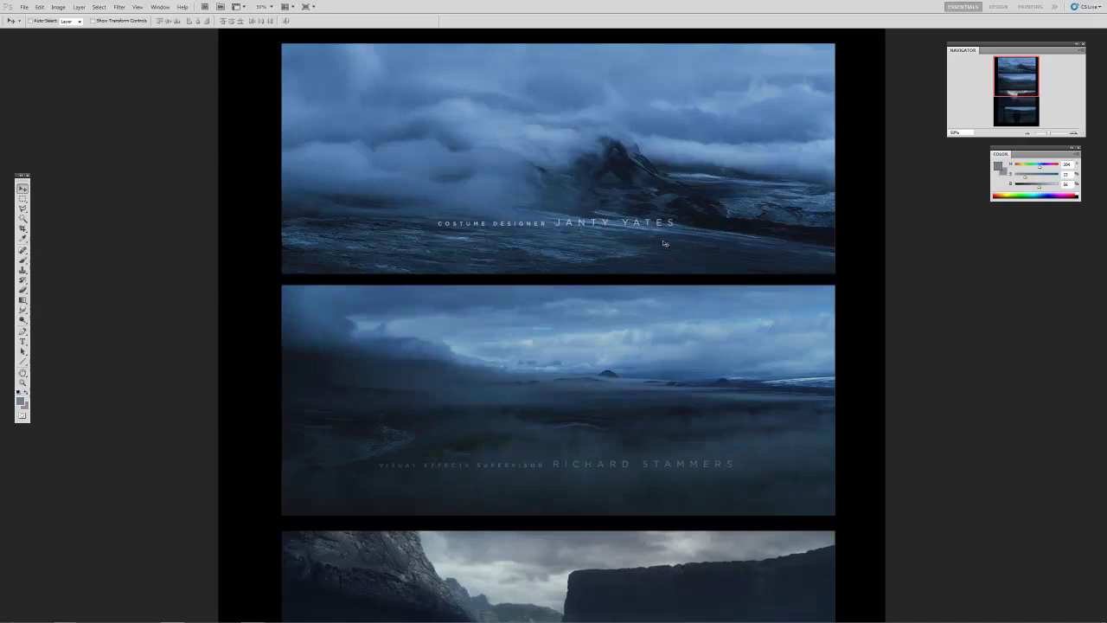
pyautogui.moveTo(604, 215); pyautogui.dragTo(566, 223)
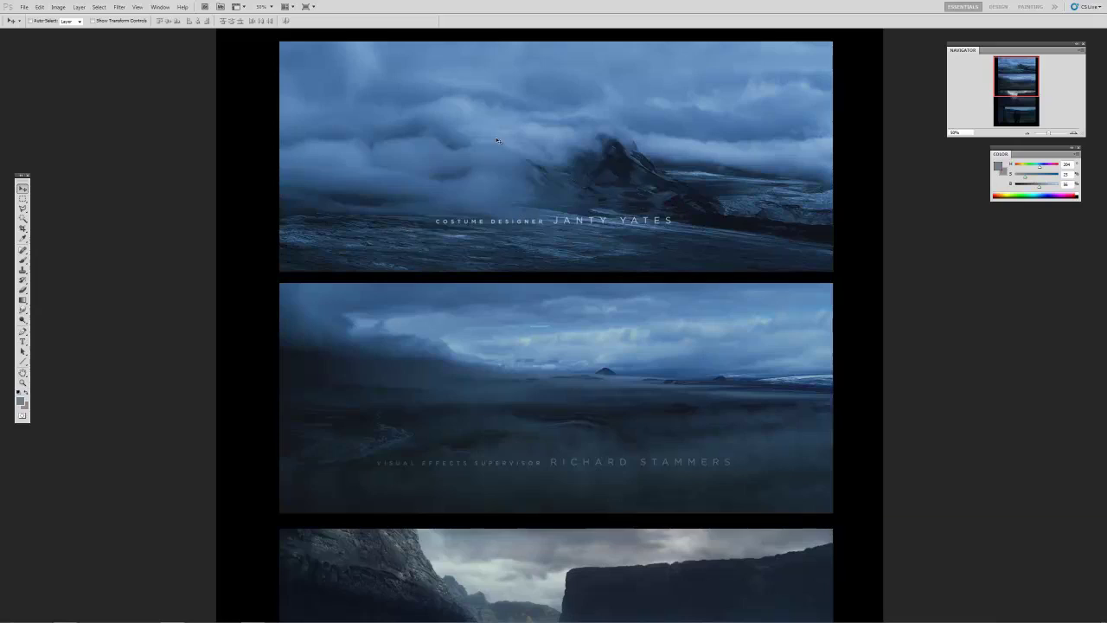
# - Examine the second film still's misty plain and bright horizon, comparing its values with the first still
pyautogui.moveTo(568, 309); pyautogui.dragTo(566, 170)
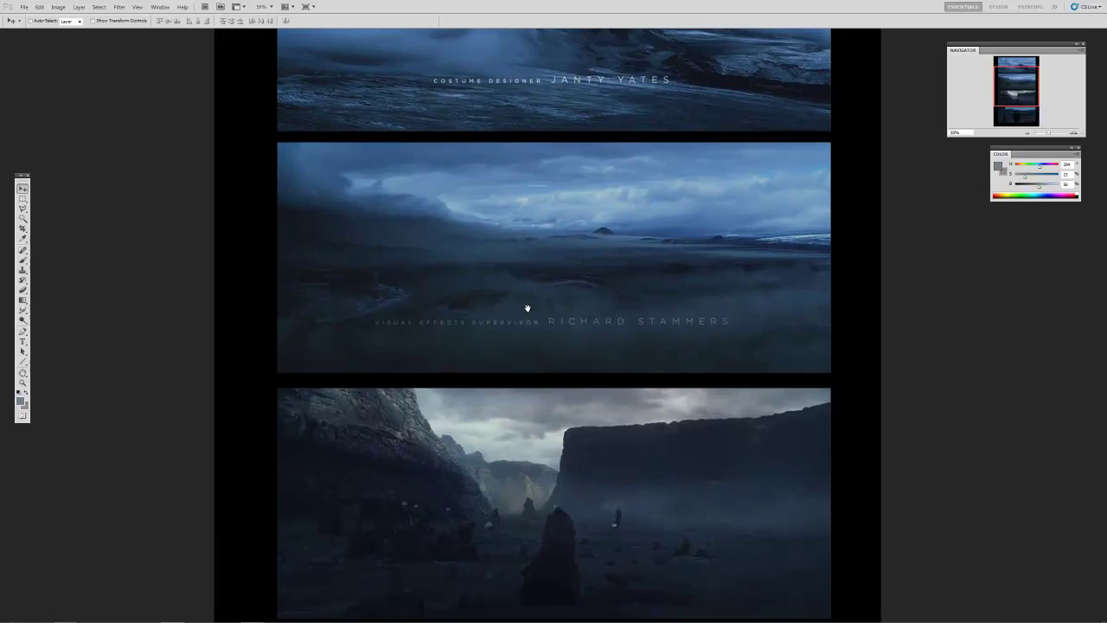
pyautogui.moveTo(564, 299); pyautogui.dragTo(547, 329)
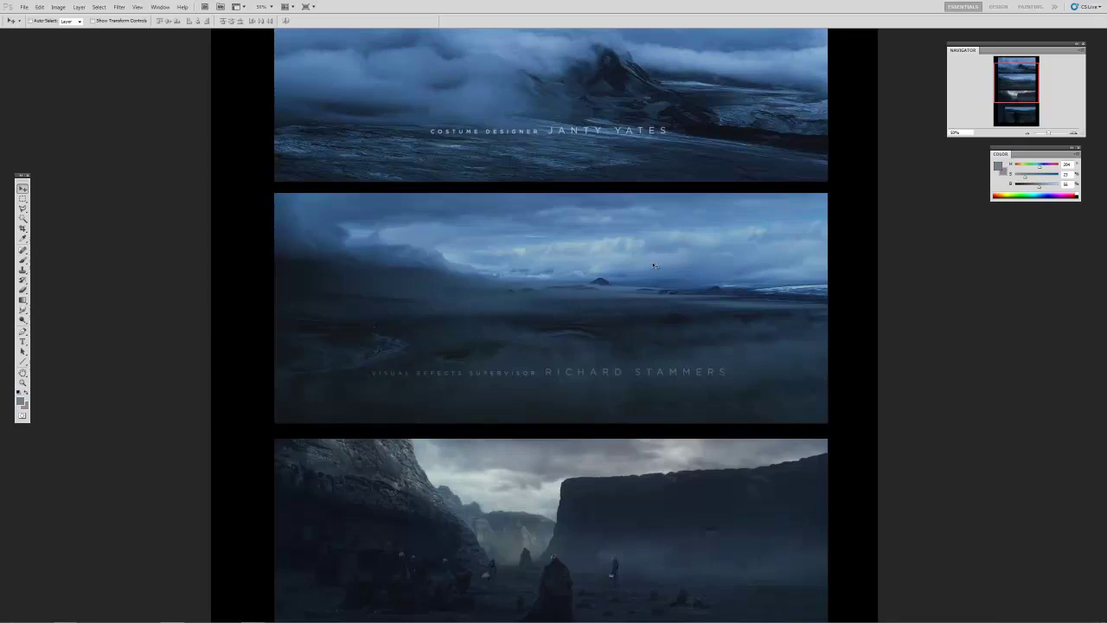
pyautogui.moveTo(596, 315); pyautogui.dragTo(600, 302)
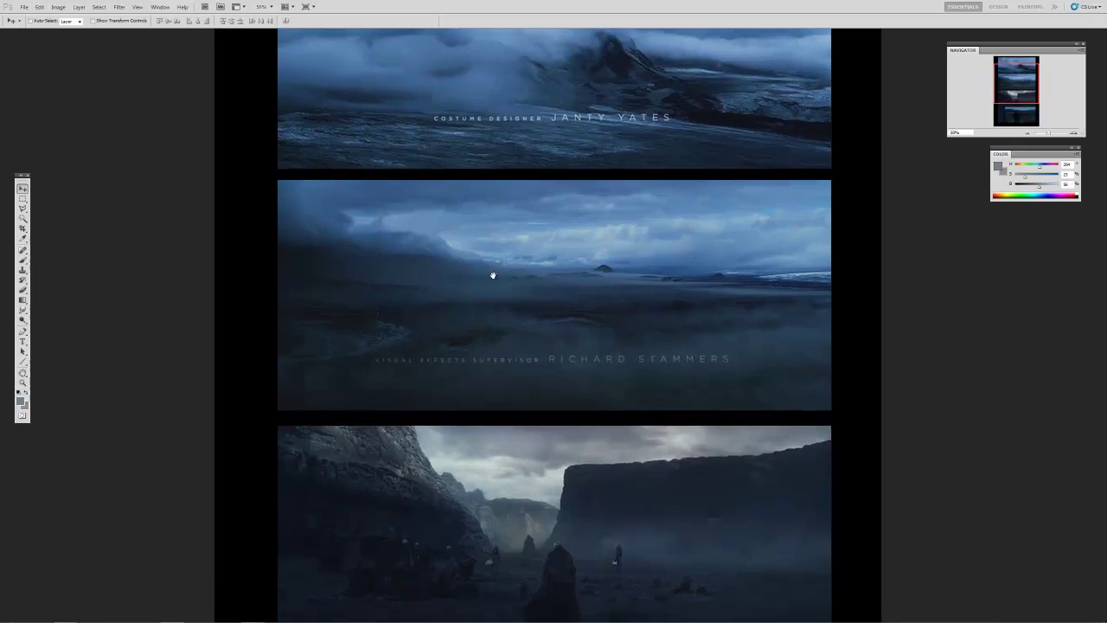
pyautogui.moveTo(571, 340); pyautogui.dragTo(568, 369)
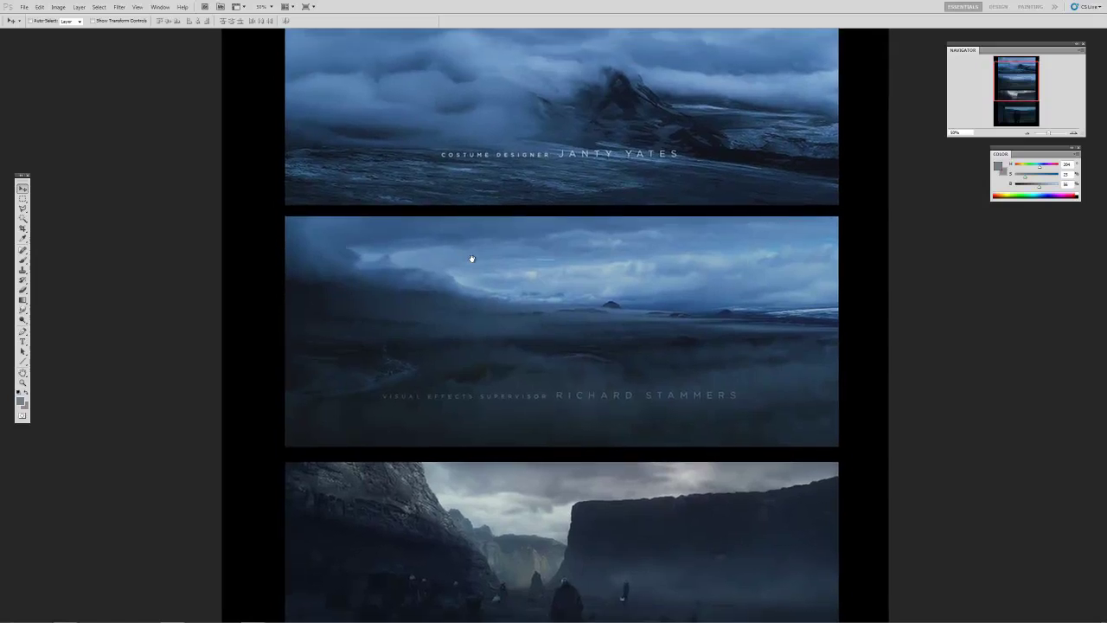
pyautogui.moveTo(582, 286); pyautogui.dragTo(577, 383)
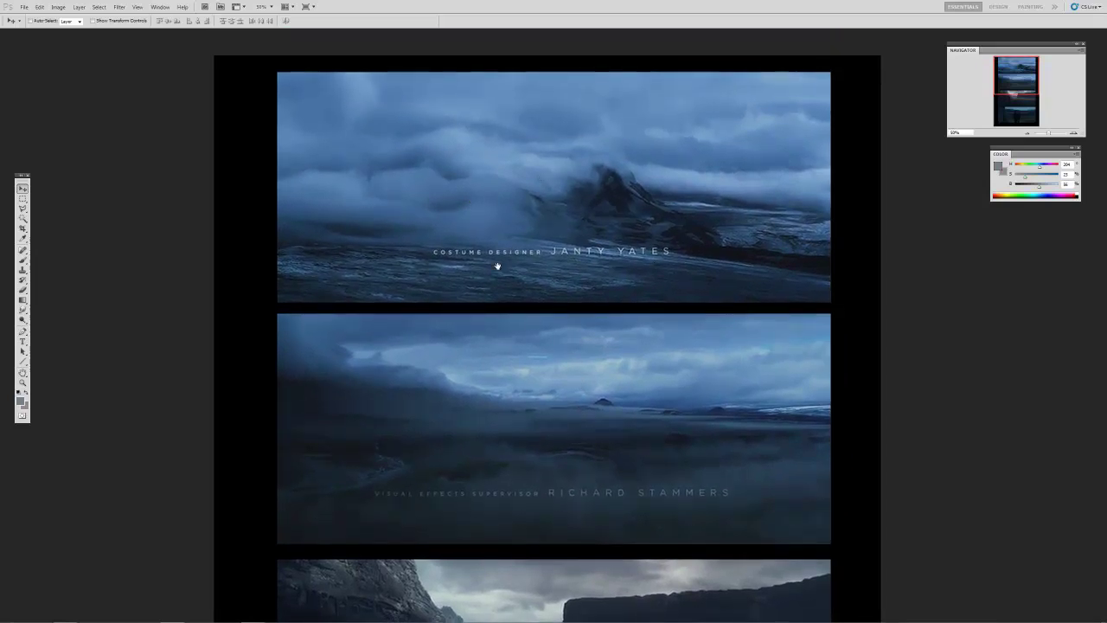
# - Examine the canyon film still, inspecting the cliffs, hazy distance, rock silhouettes and dark ground up close
pyautogui.scroll(-10, 544, 363)
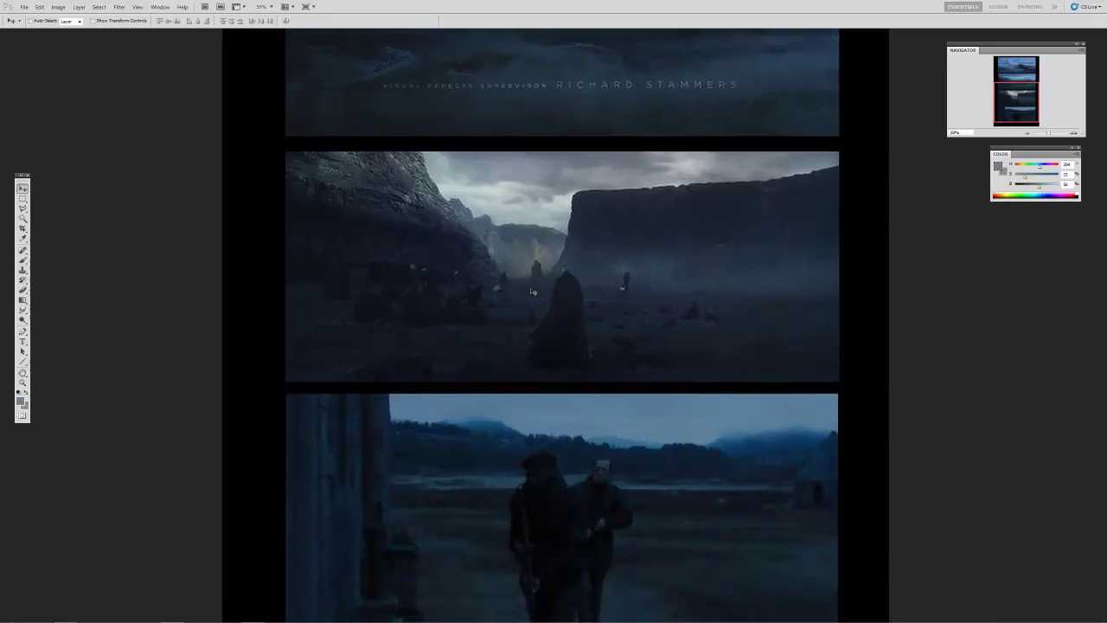
pyautogui.moveTo(533, 291); pyautogui.dragTo(537, 292)
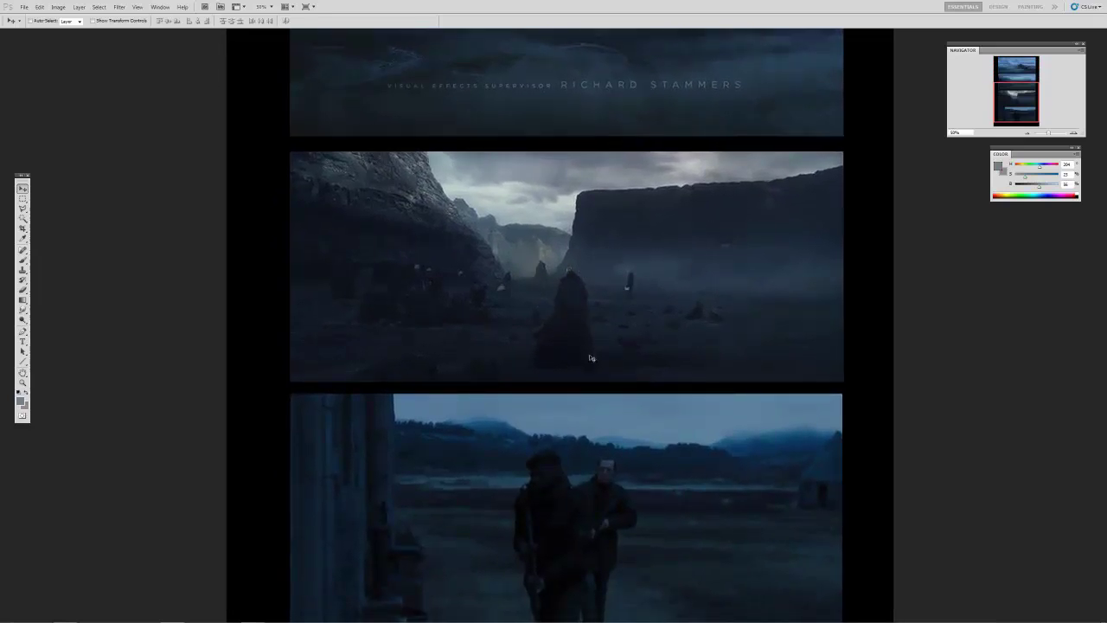
pyautogui.press('z')
pyautogui.click(458, 340)
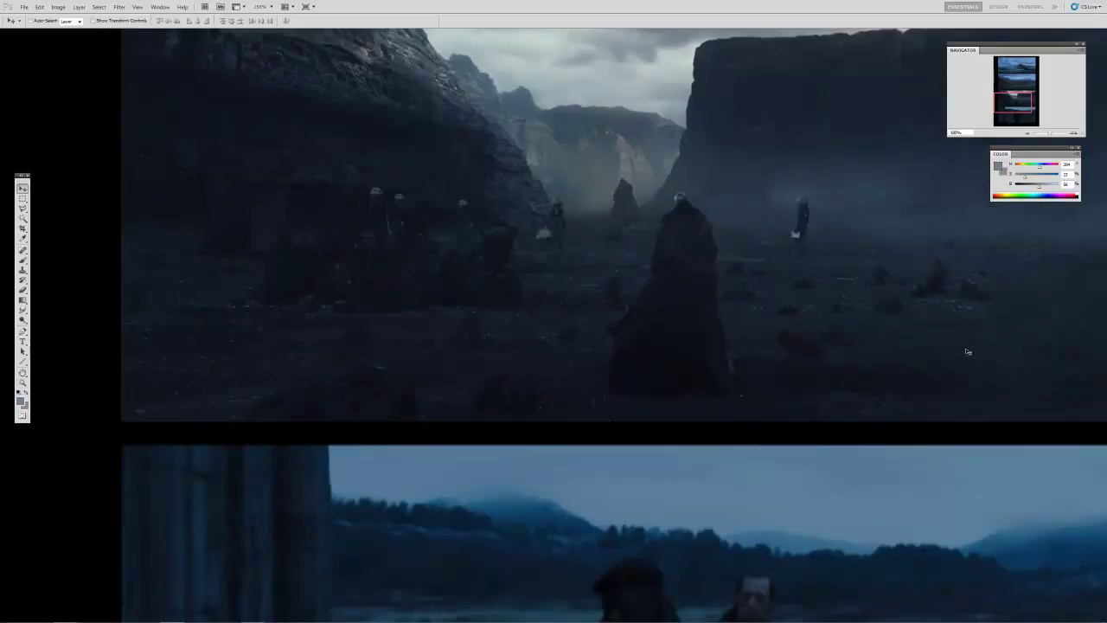
pyautogui.moveTo(786, 341); pyautogui.dragTo(583, 324)
pyautogui.press('z')
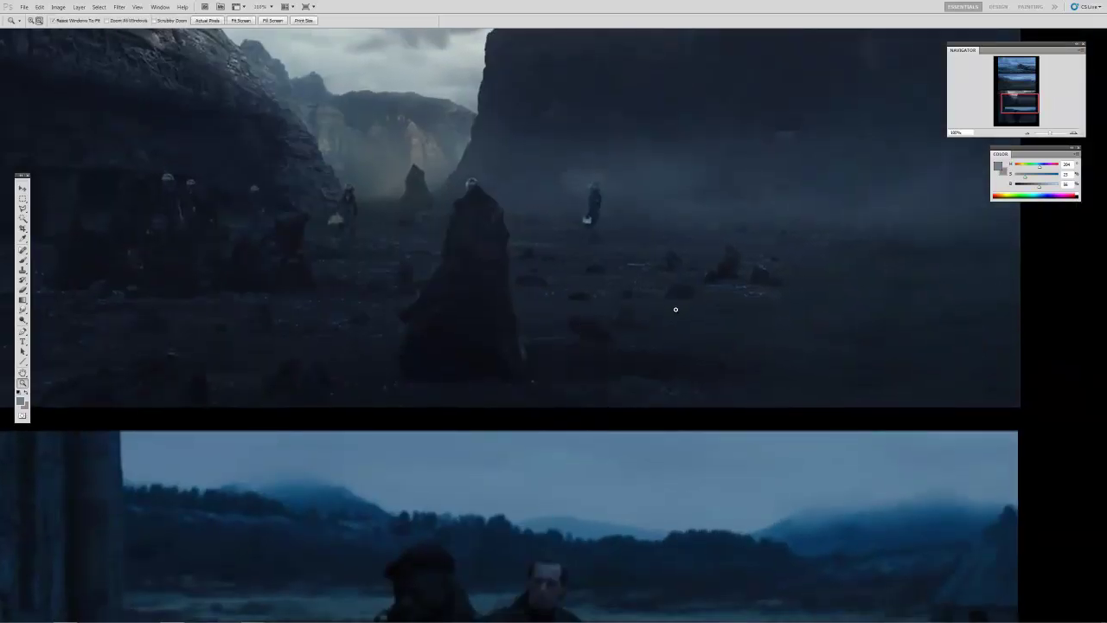
pyautogui.keyDown('alt'); pyautogui.click(684, 306); pyautogui.keyUp('alt')
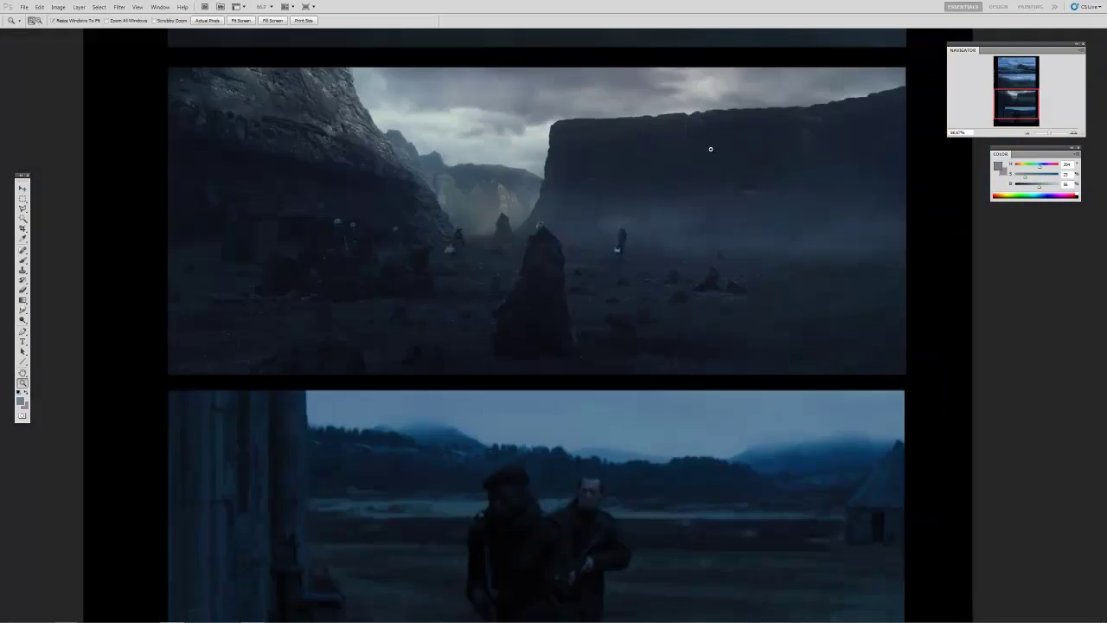
pyautogui.keyDown('alt'); pyautogui.click(579, 292); pyautogui.keyUp('alt')
pyautogui.press('v')
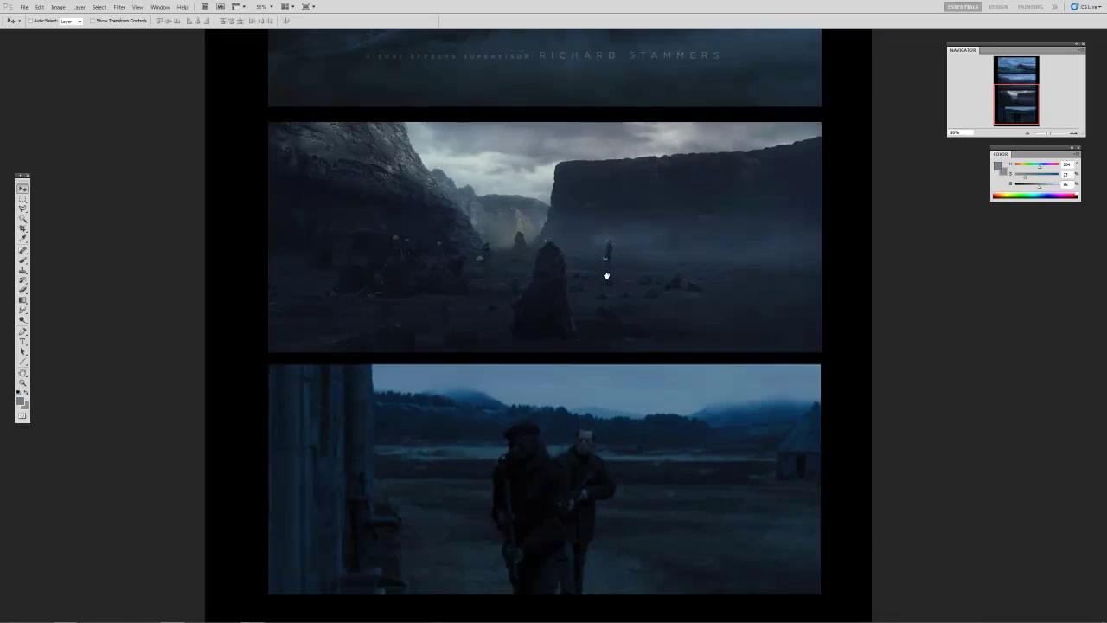
pyautogui.moveTo(605, 277); pyautogui.dragTo(628, 262)
# - Examine the last film still of the two walking men, looking at its dusk sky, silhouettes and dark field
pyautogui.moveTo(561, 400); pyautogui.dragTo(569, 239)
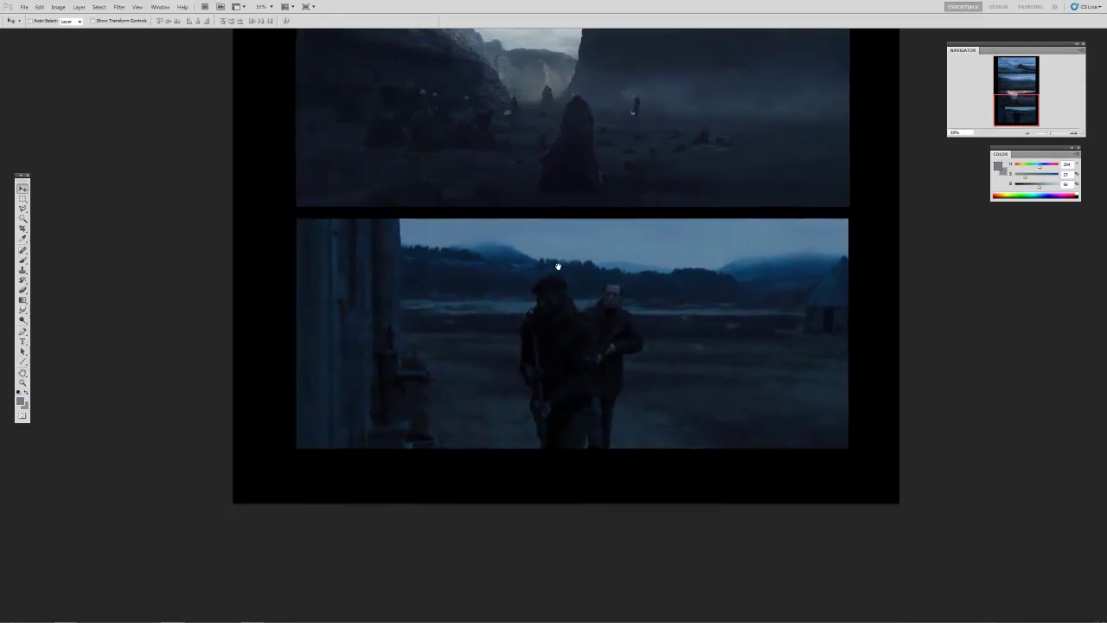
pyautogui.moveTo(588, 323); pyautogui.dragTo(585, 323)
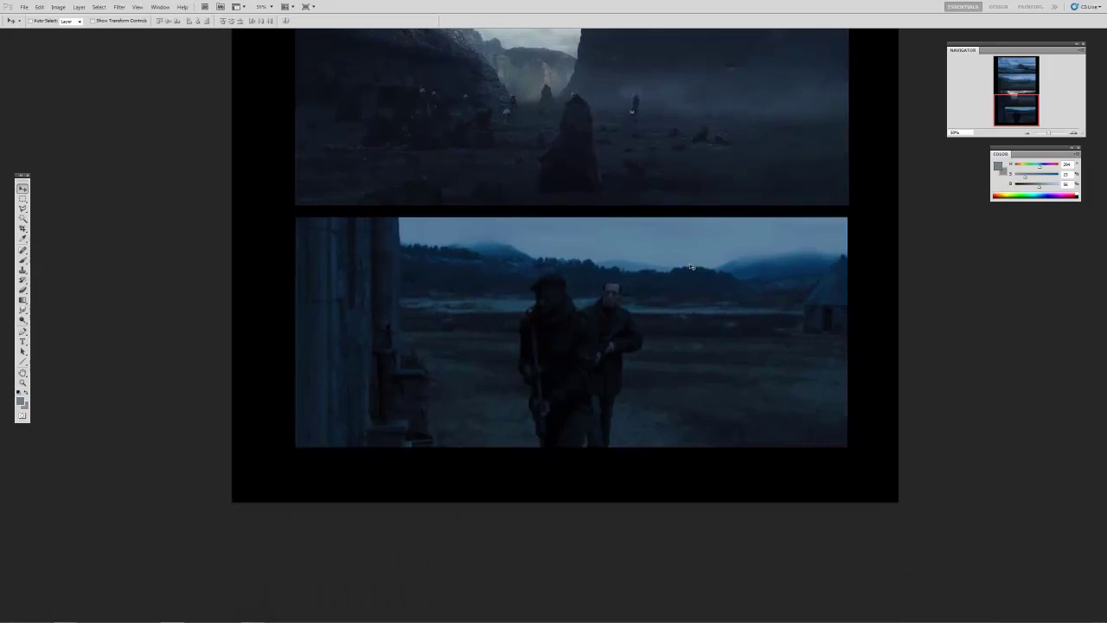
pyautogui.moveTo(681, 312); pyautogui.dragTo(670, 320)
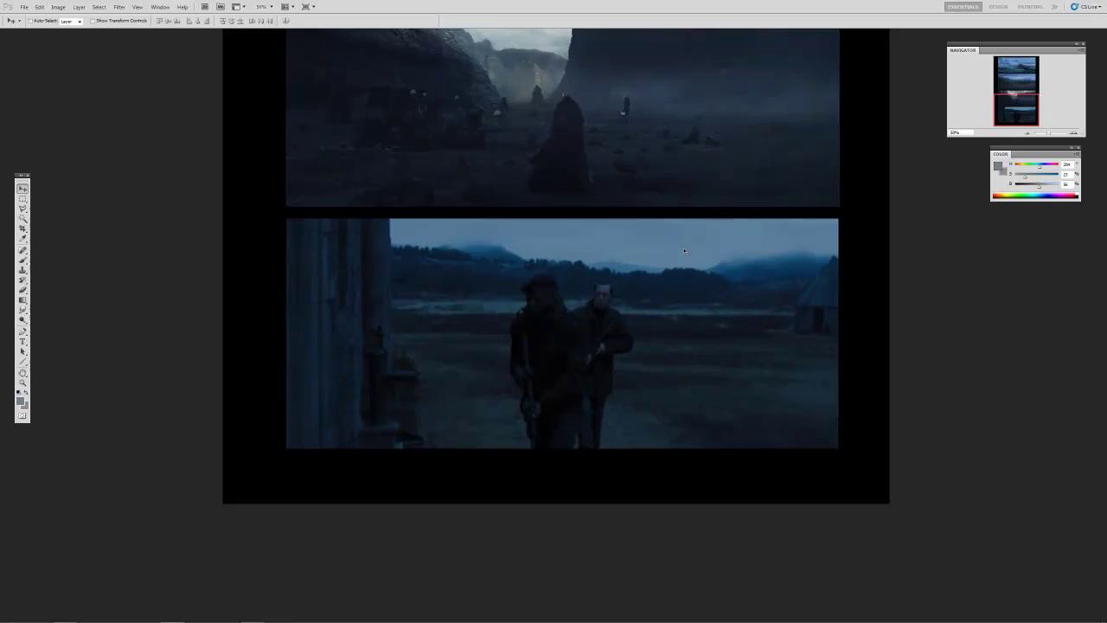
pyautogui.scroll(1, 683, 256)
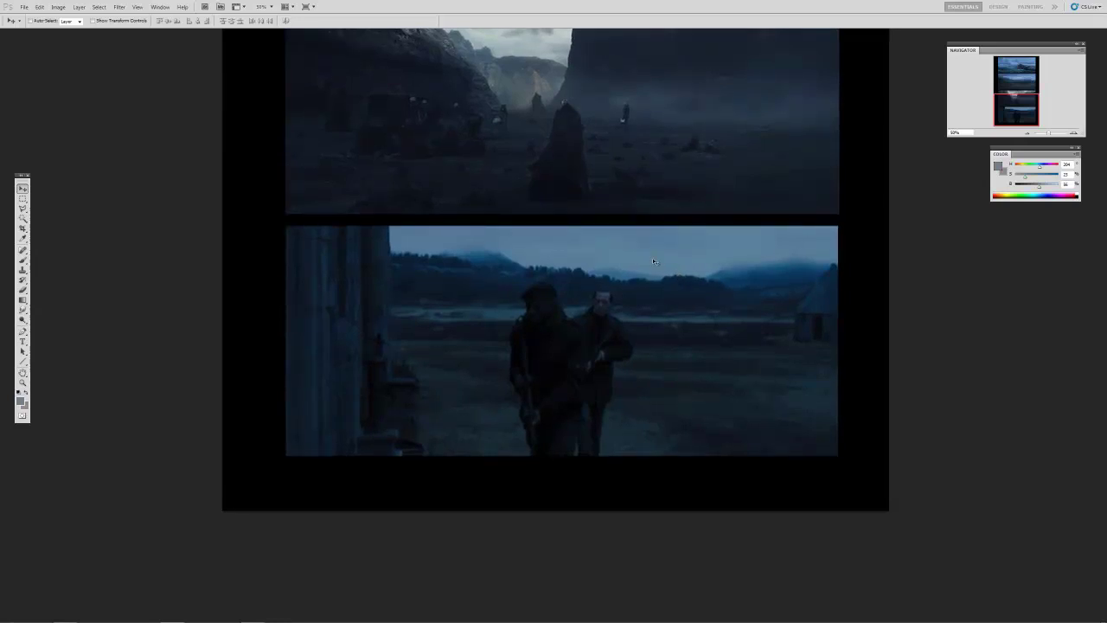
pyautogui.hscroll(-1, 730, 338)
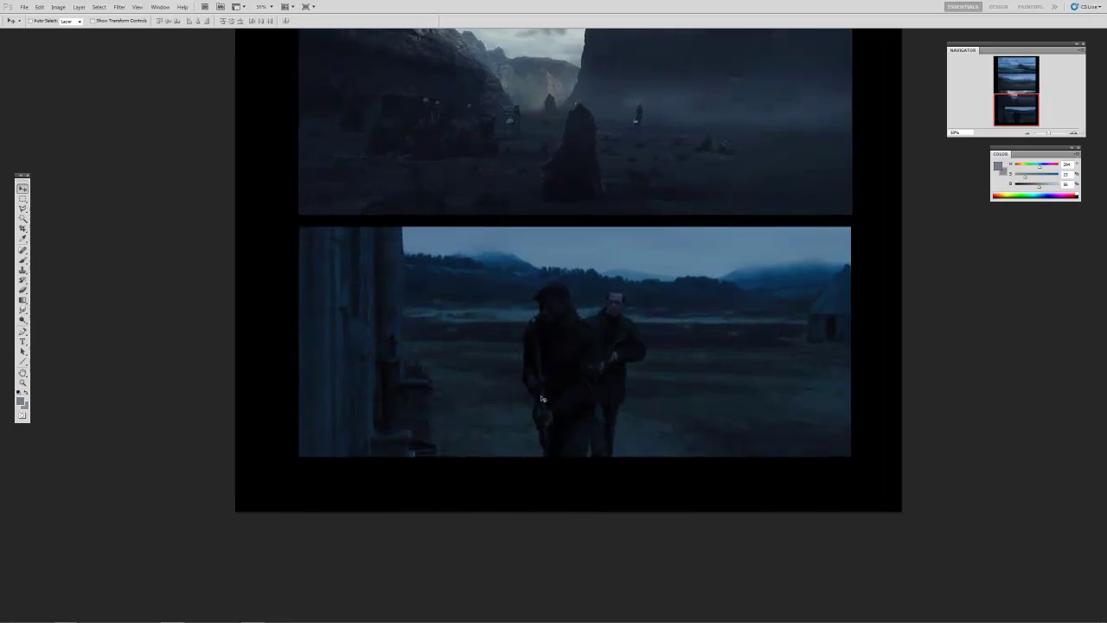
# - View all four film stills together outside full-screen mode and compare them with the landscape in Value_REF.jpg
pyautogui.press('z')
pyautogui.keyDown('alt'); pyautogui.click(613, 252); pyautogui.keyUp('alt')
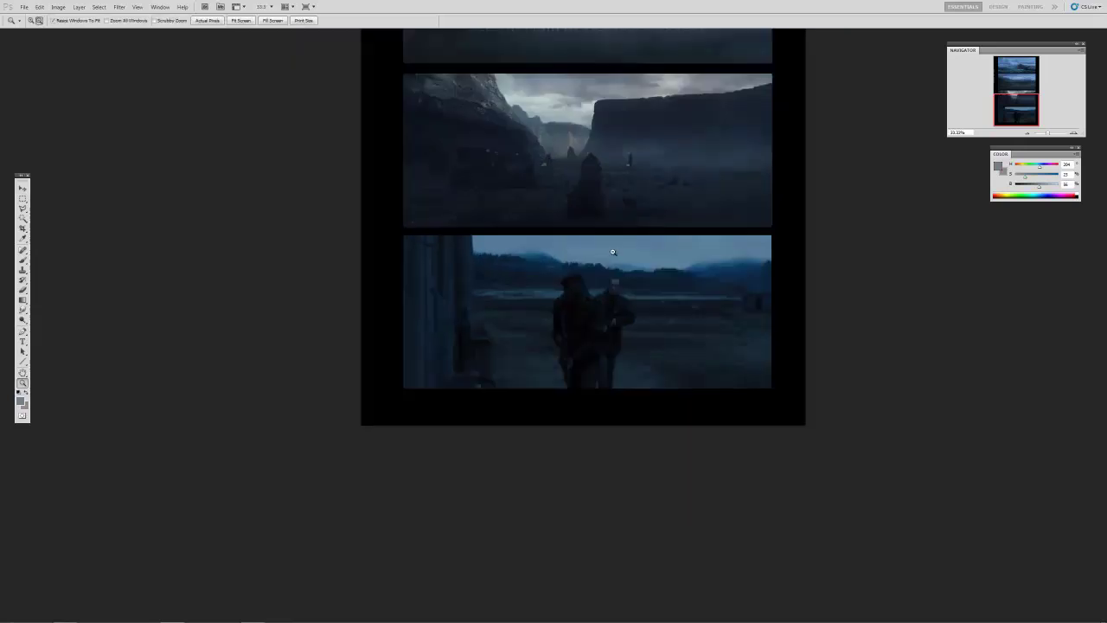
pyautogui.keyDown('alt'); pyautogui.click(612, 251); pyautogui.keyUp('alt')
pyautogui.press('v')
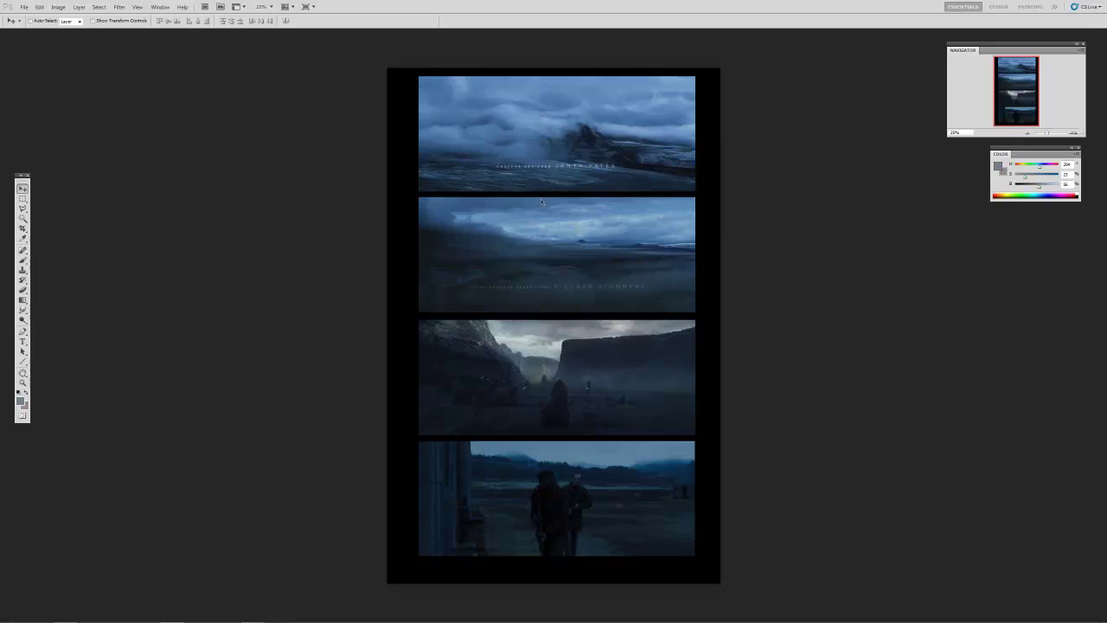
pyautogui.press('f')
pyautogui.press('f')
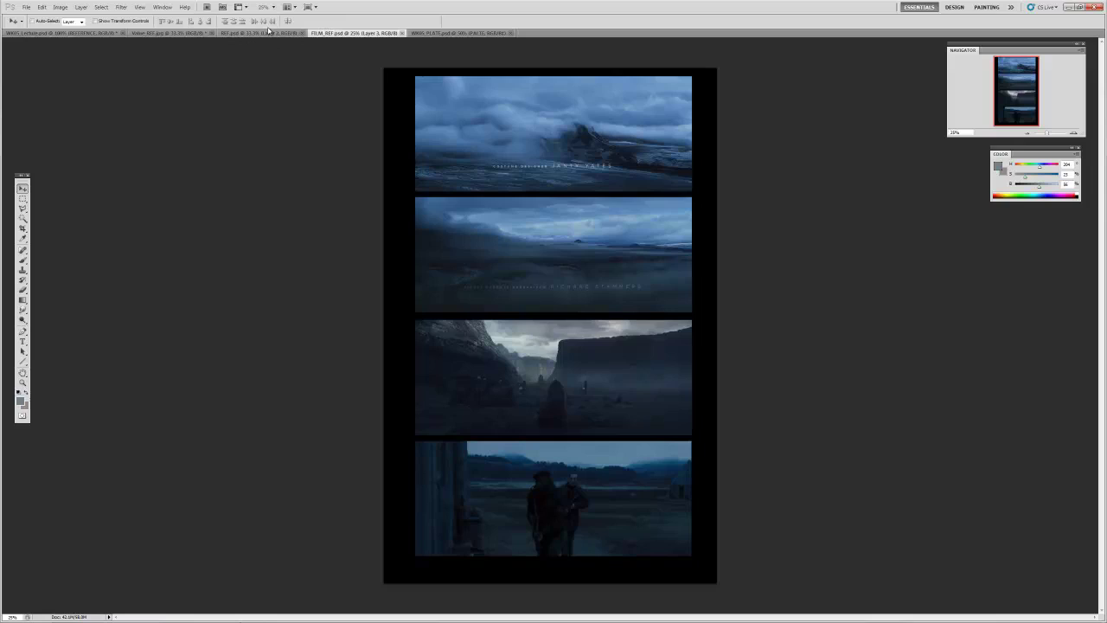
pyautogui.click(178, 34)
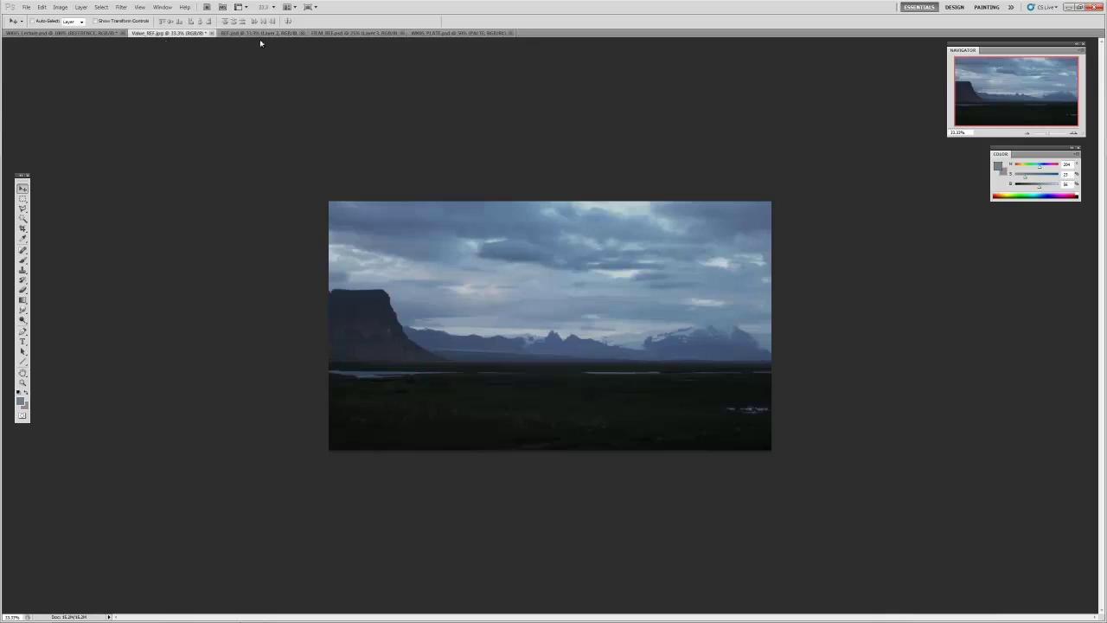
pyautogui.click(350, 35)
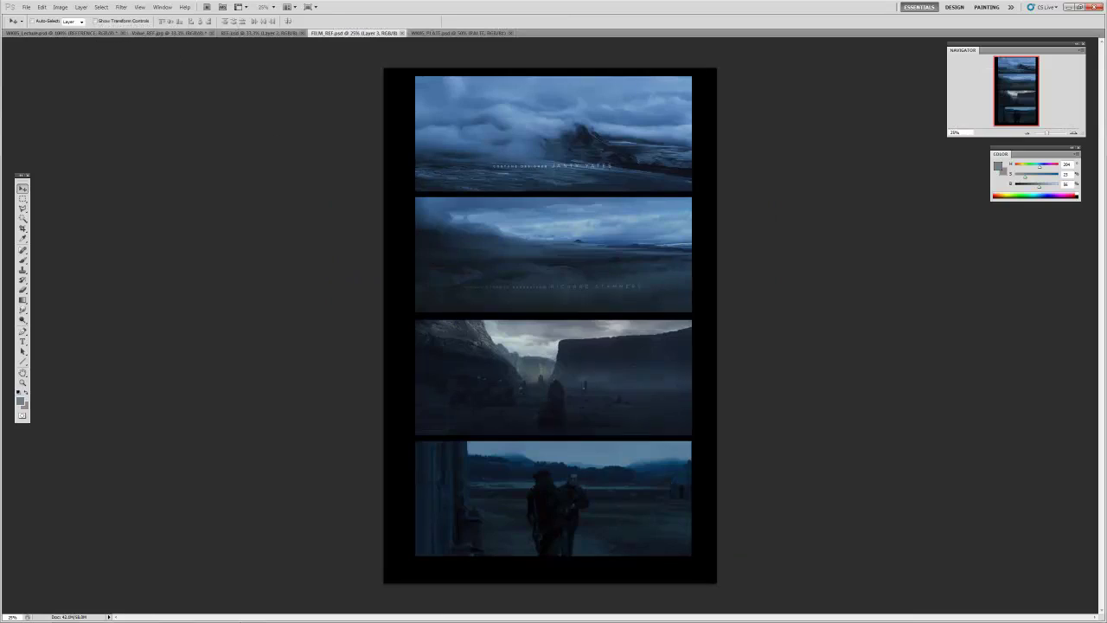
# - Desaturate the film stills in FILM_REF.psd with a Hue/Saturation adjustment layer at a saturation of -100
pyautogui.hotkey('ctrl', 'u')
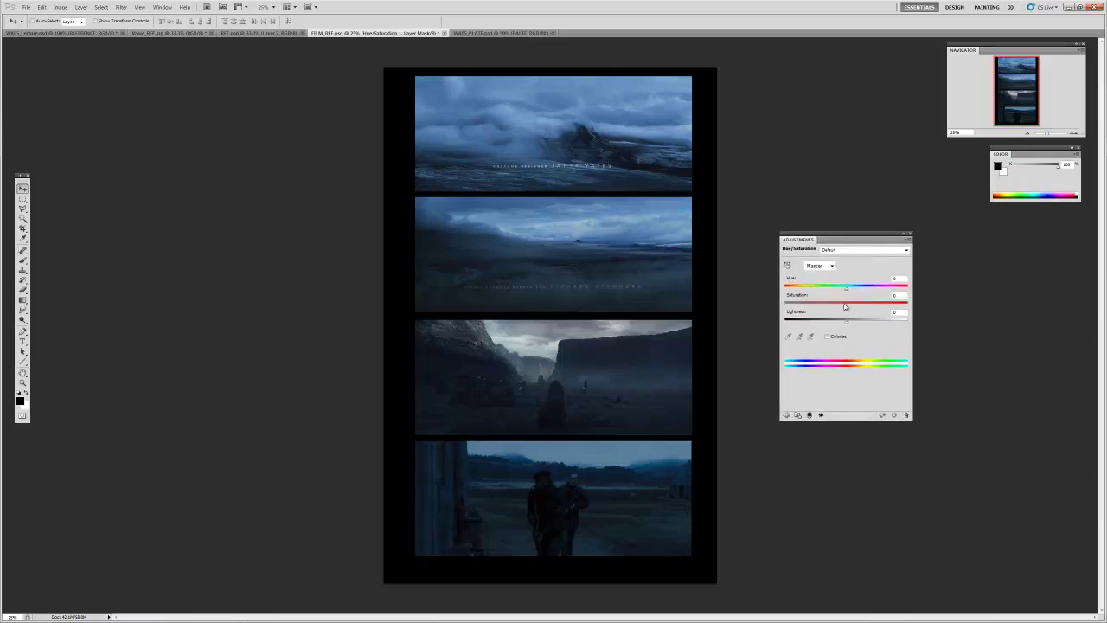
pyautogui.moveTo(847, 305); pyautogui.dragTo(749, 309)
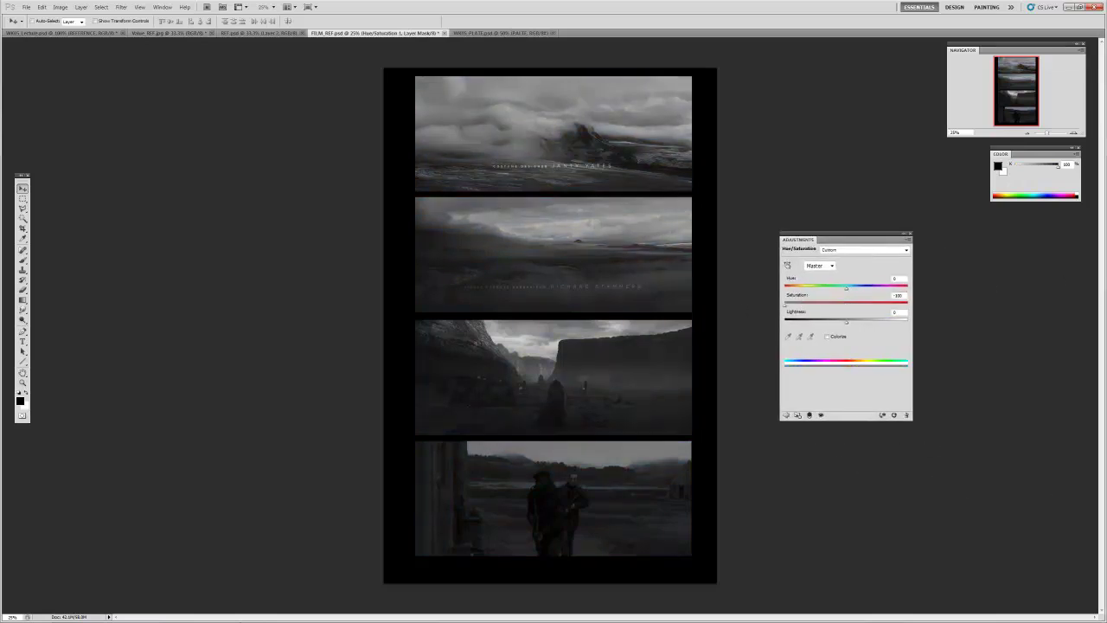
# - Show the layer stack beside the film stills and set the Hue/Saturation adjustment layer's blend mode to Color
pyautogui.press('F7')
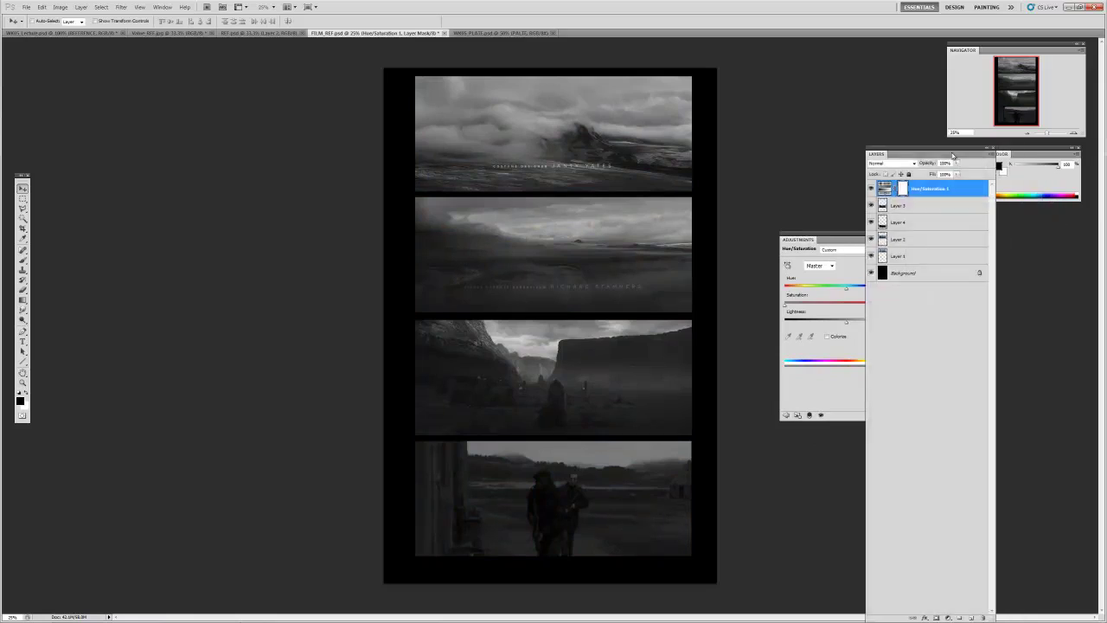
pyautogui.moveTo(987, 611); pyautogui.dragTo(986, 521)
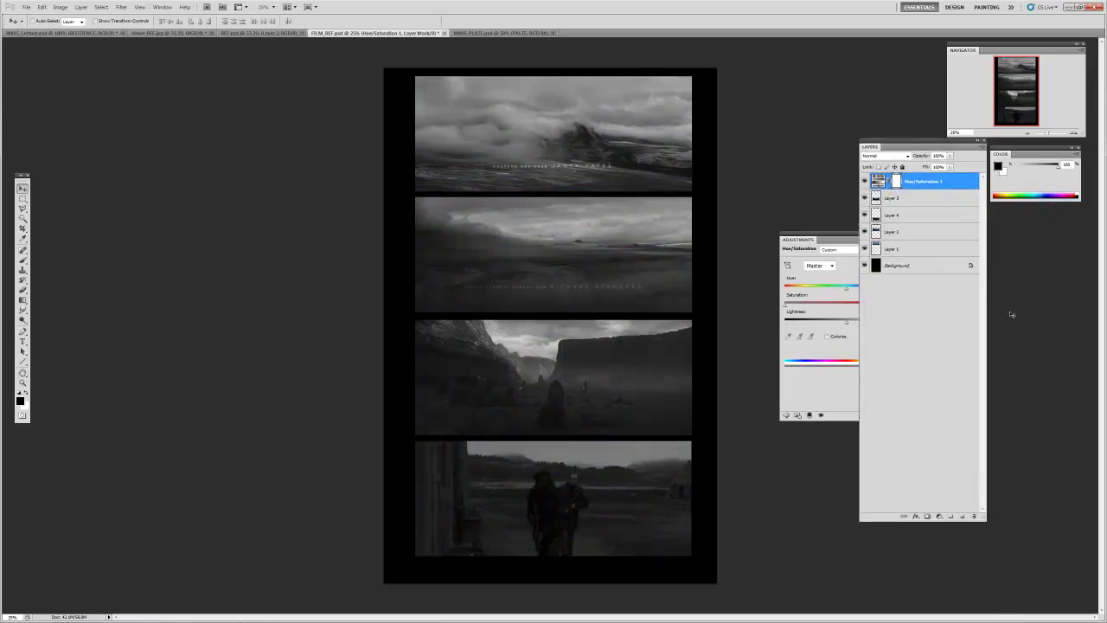
pyautogui.moveTo(954, 147); pyautogui.dragTo(1042, 219)
pyautogui.click(973, 228)
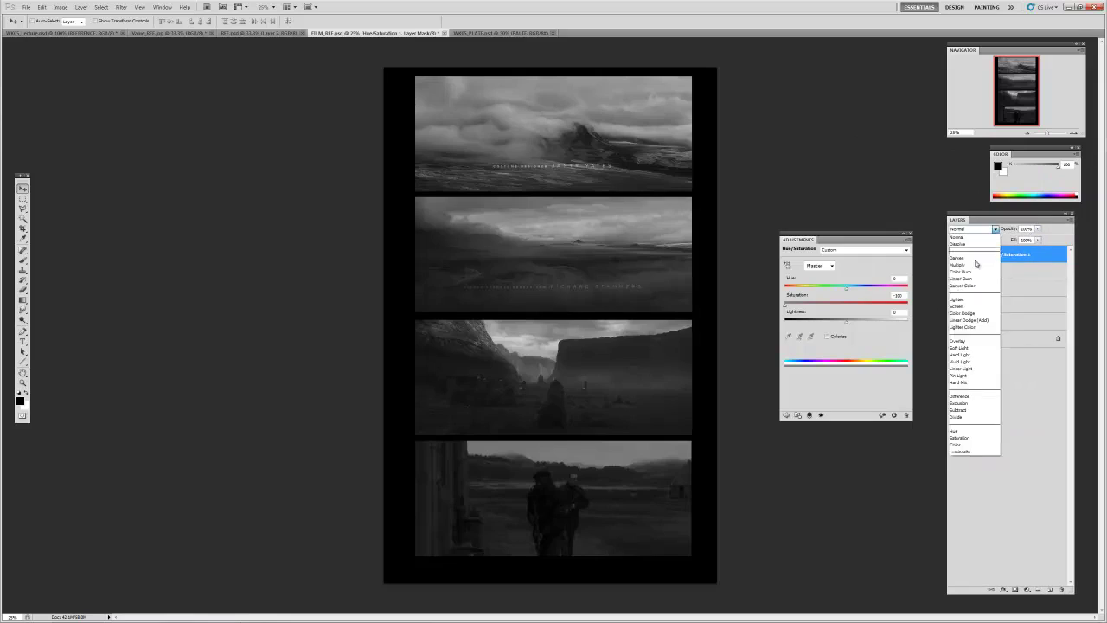
pyautogui.click(970, 440)
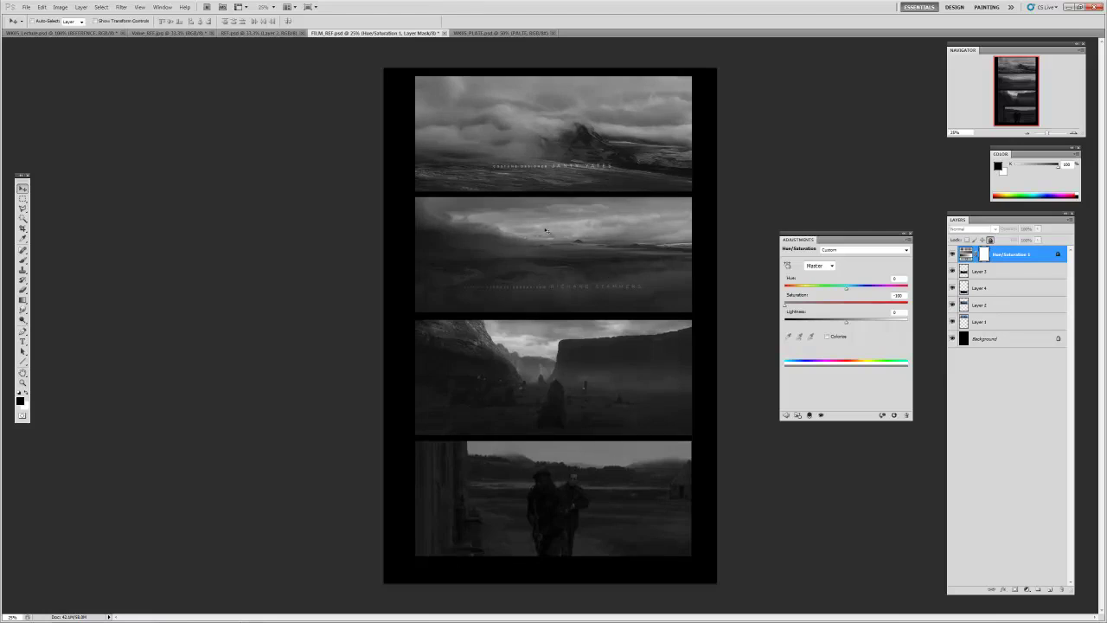
# - Desaturate Value_REF.jpg with a Hue/Saturation adjustment layer at a saturation of -100, blended in Color mode
pyautogui.click(178, 33)
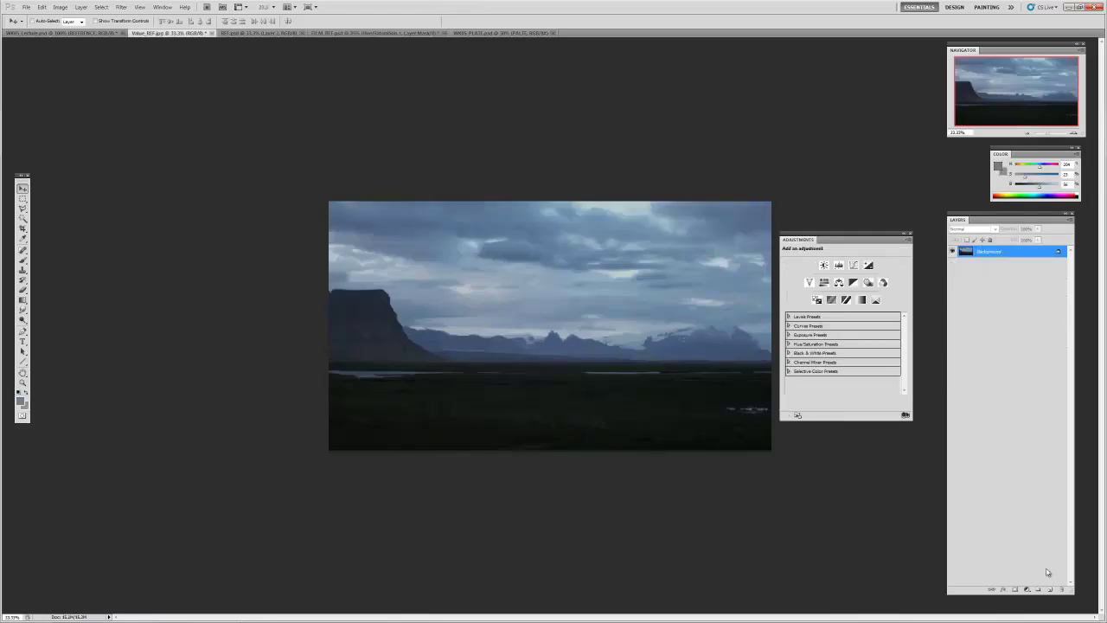
pyautogui.click(1028, 590)
pyautogui.click(1052, 495)
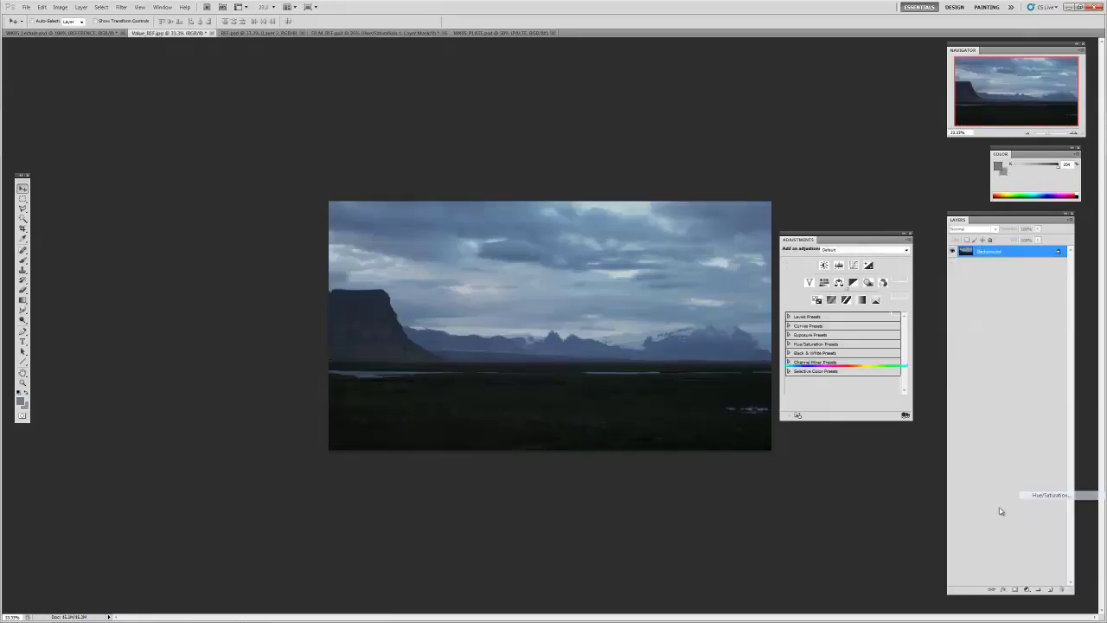
pyautogui.moveTo(846, 302); pyautogui.dragTo(786, 302)
pyautogui.click(988, 230)
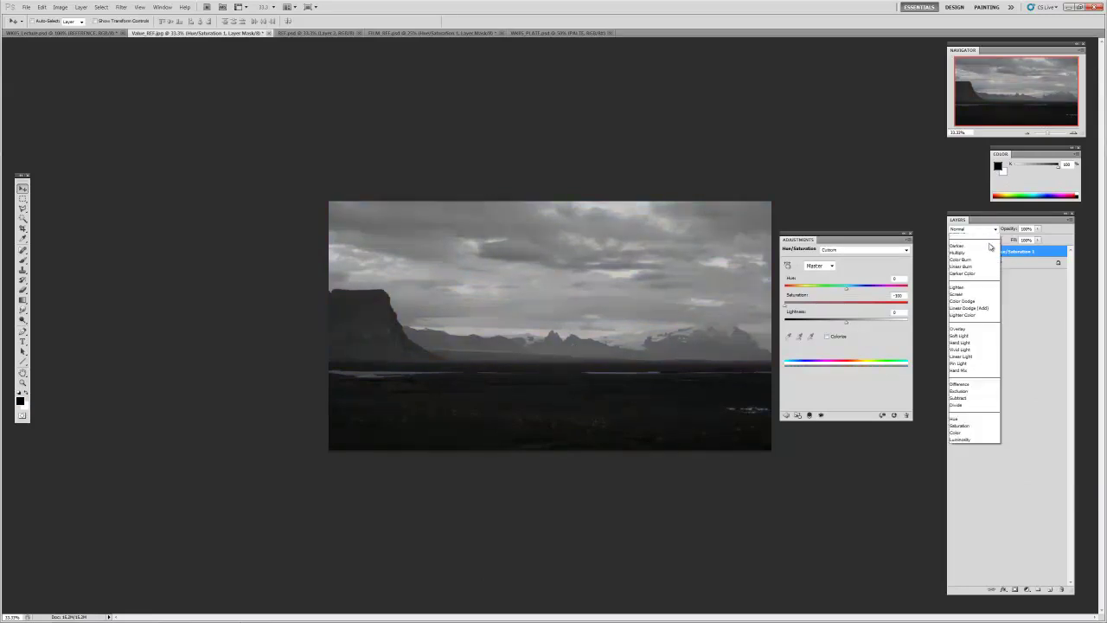
pyautogui.click(959, 433)
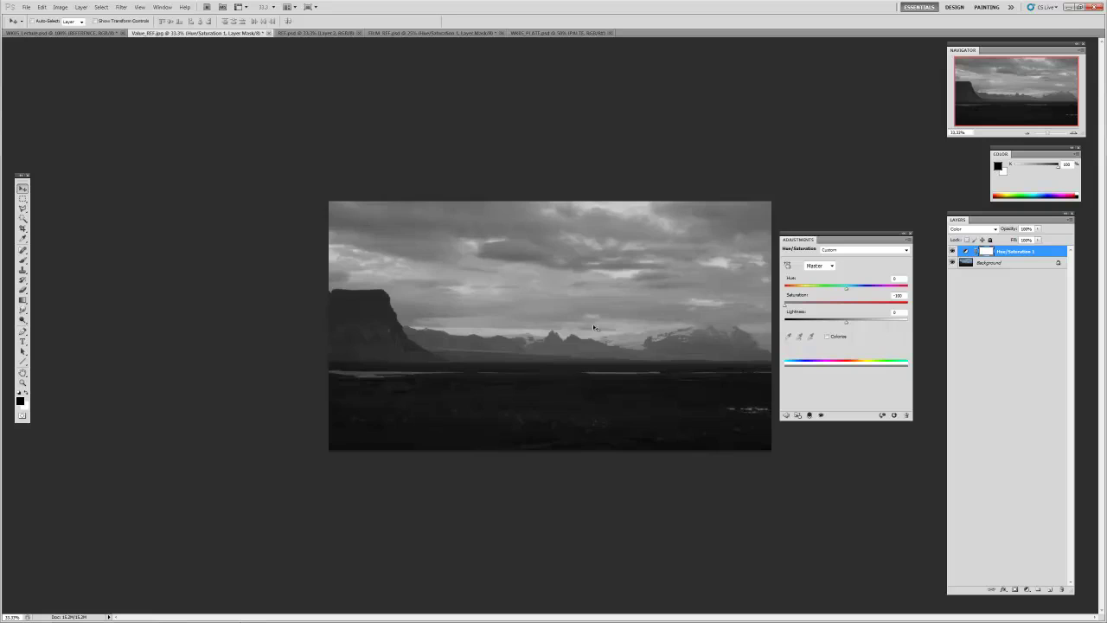
# - Compare the landscape in colour and in grayscale, and check it against the ground in the plate document
pyautogui.click(952, 251)
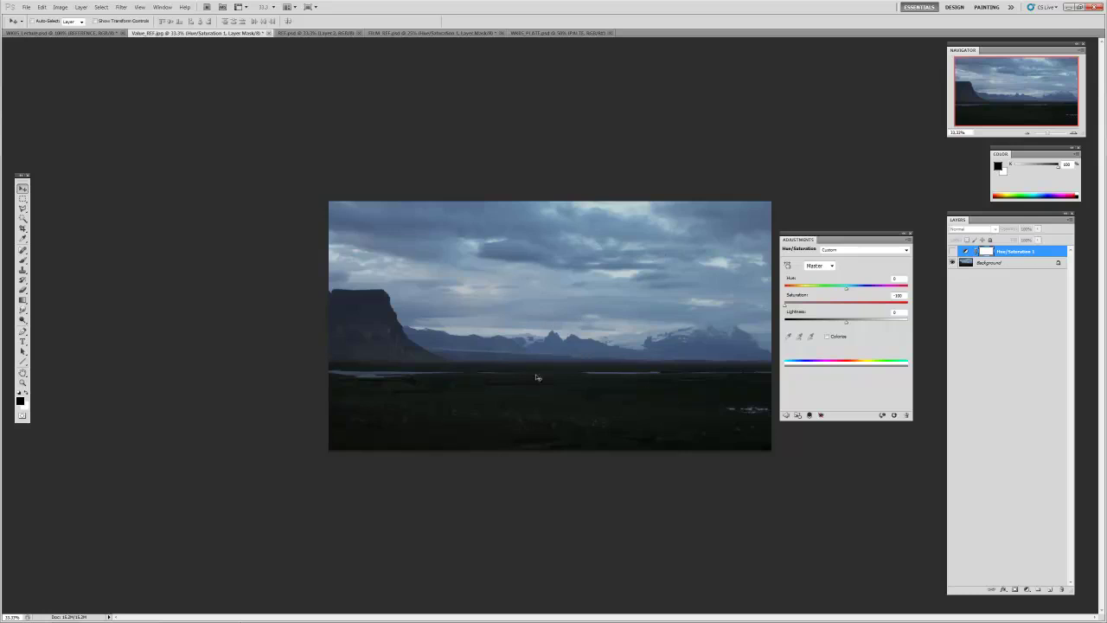
pyautogui.click(536, 33)
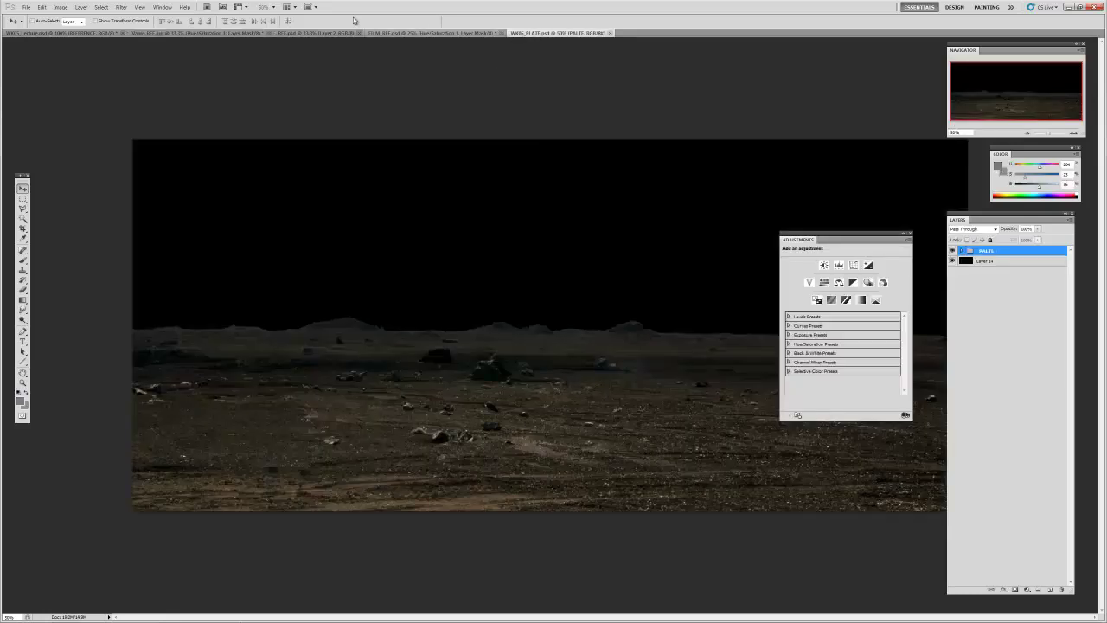
pyautogui.click(239, 36)
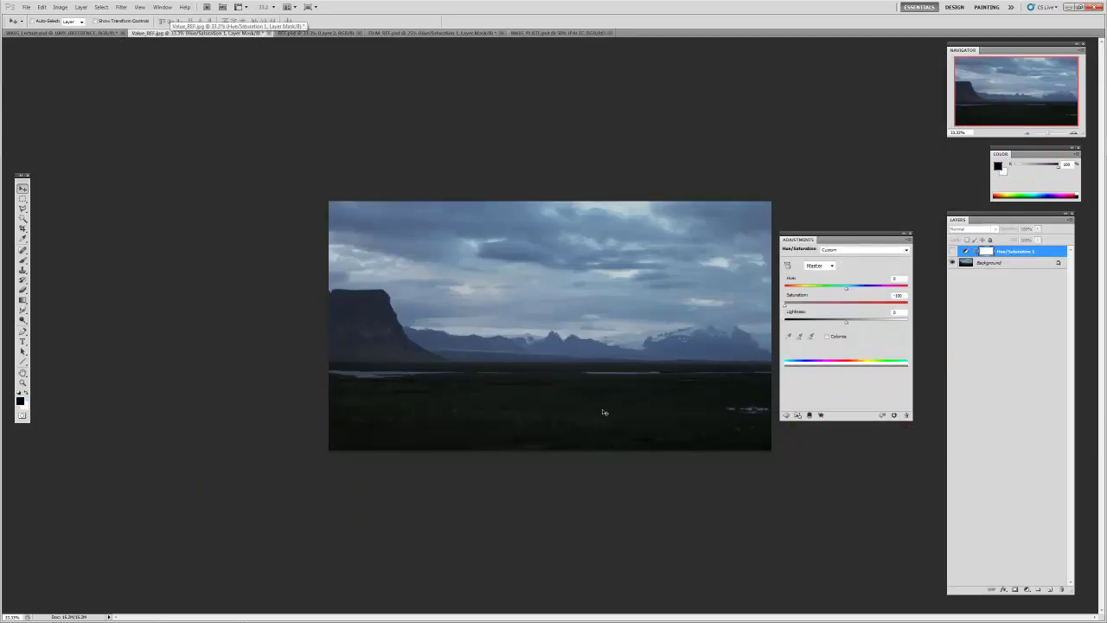
pyautogui.click(952, 251)
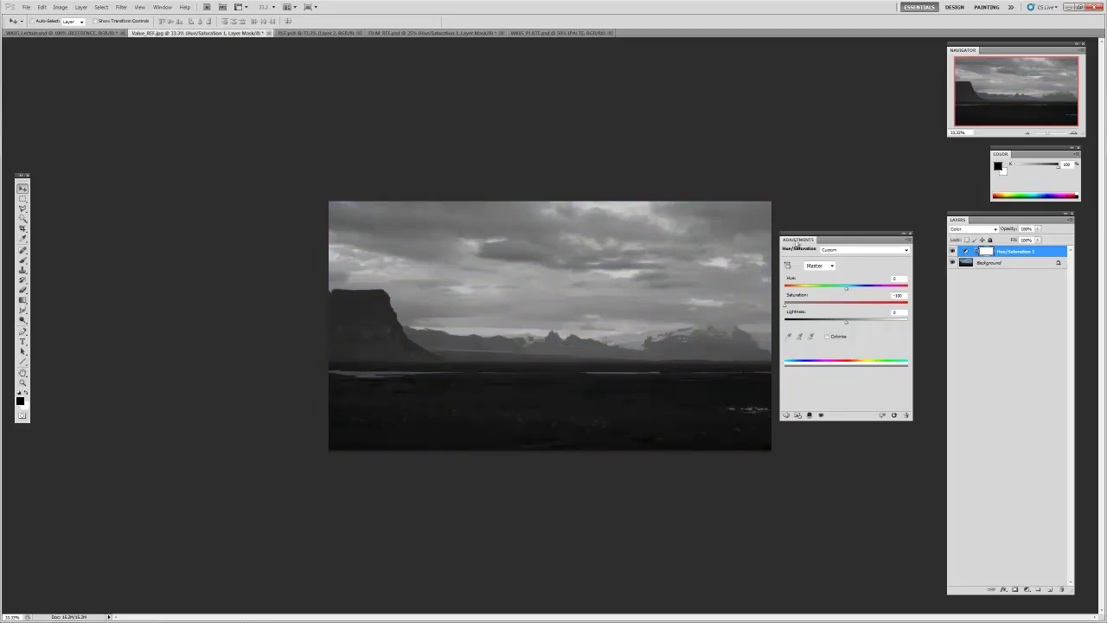
pyautogui.moveTo(840, 244); pyautogui.dragTo(123, 164)
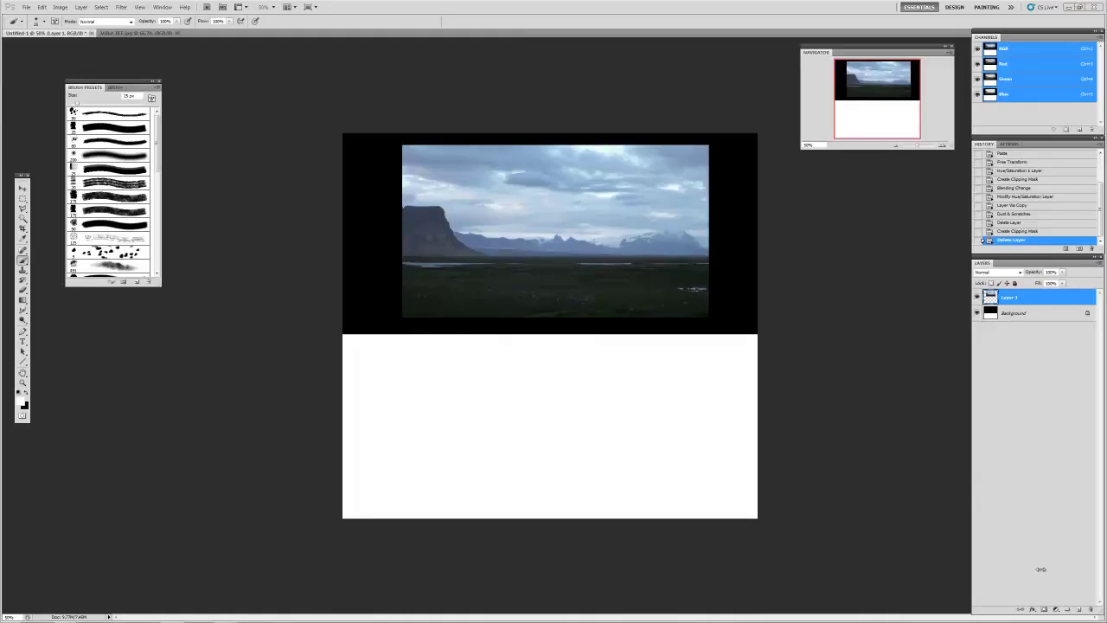
# - Desaturate the landscape in the Untitled-1 document with a clipped Hue/Saturation adjustment layer at a saturation of -100
pyautogui.moveTo(1097, 610); pyautogui.dragTo(1090, 603)
pyautogui.click(1049, 602)
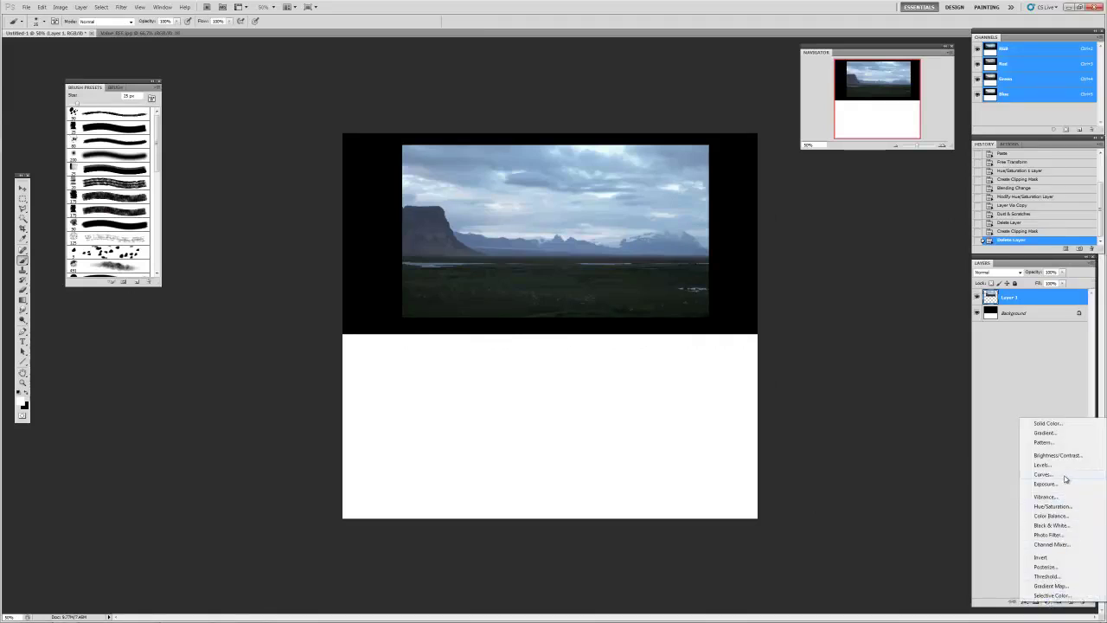
pyautogui.click(1054, 506)
pyautogui.hotkey('ctrl', 'alt', 'g')
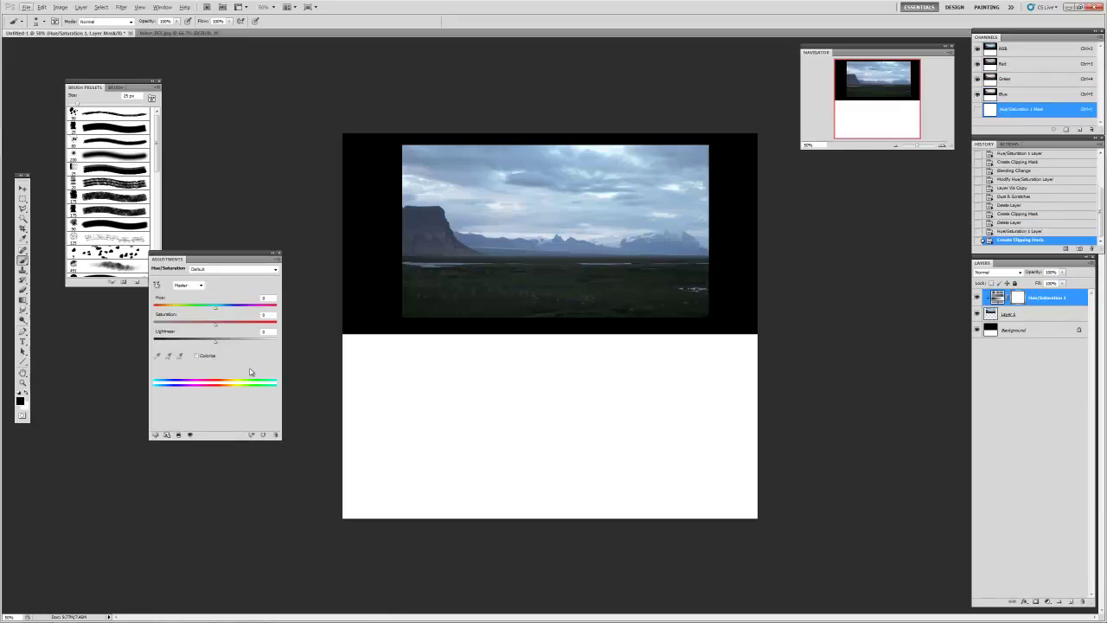
pyautogui.moveTo(215, 326); pyautogui.dragTo(112, 325)
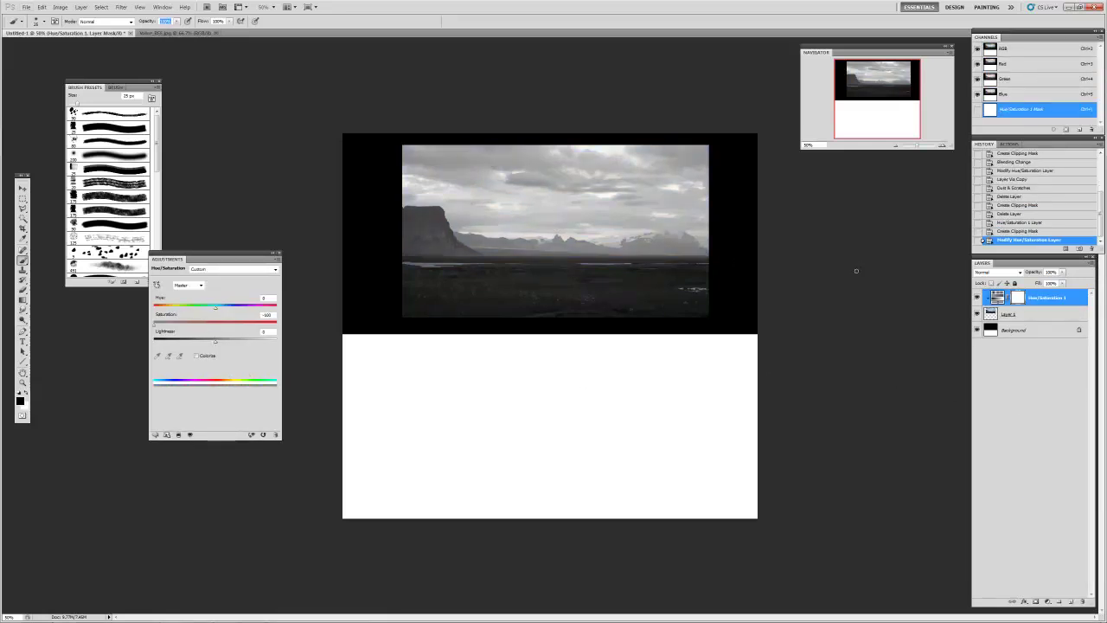
# - Duplicate the landscape layer and simplify the copy into broad value shapes with the Dust & Scratches filter
pyautogui.click(992, 316)
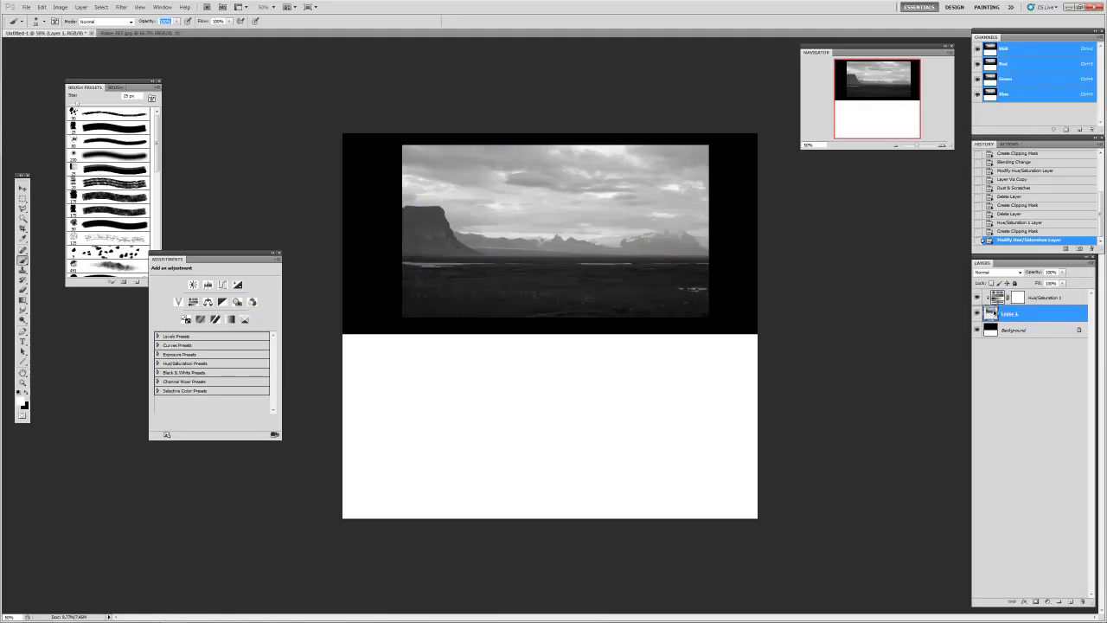
pyautogui.hotkey('ctrl', 'j')
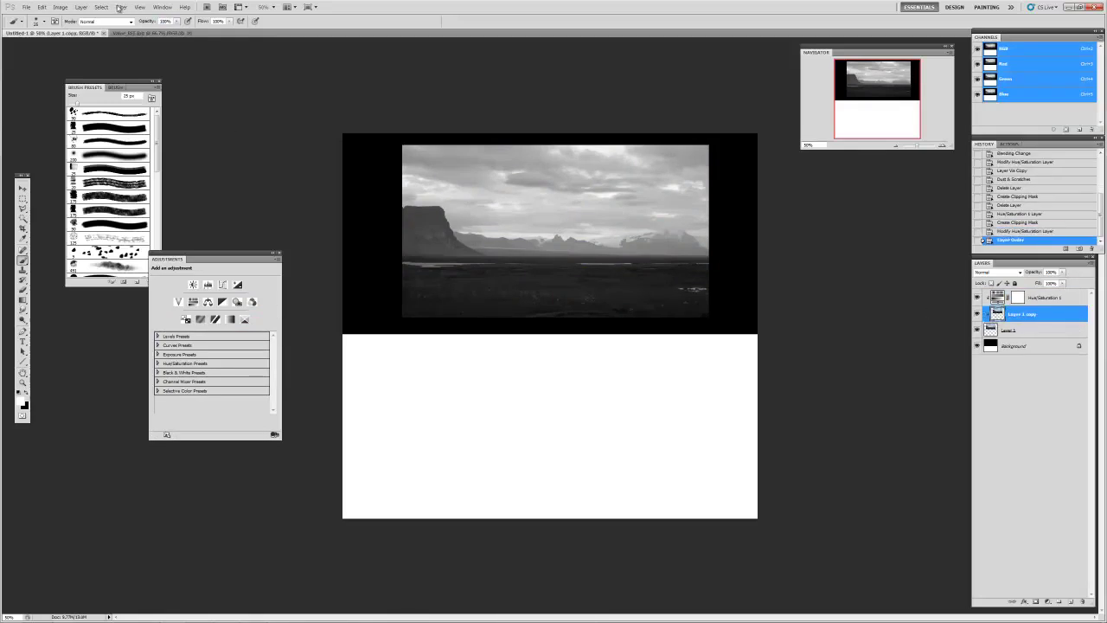
pyautogui.click(122, 7)
pyautogui.moveTo(143, 111)
pyautogui.click(241, 127)
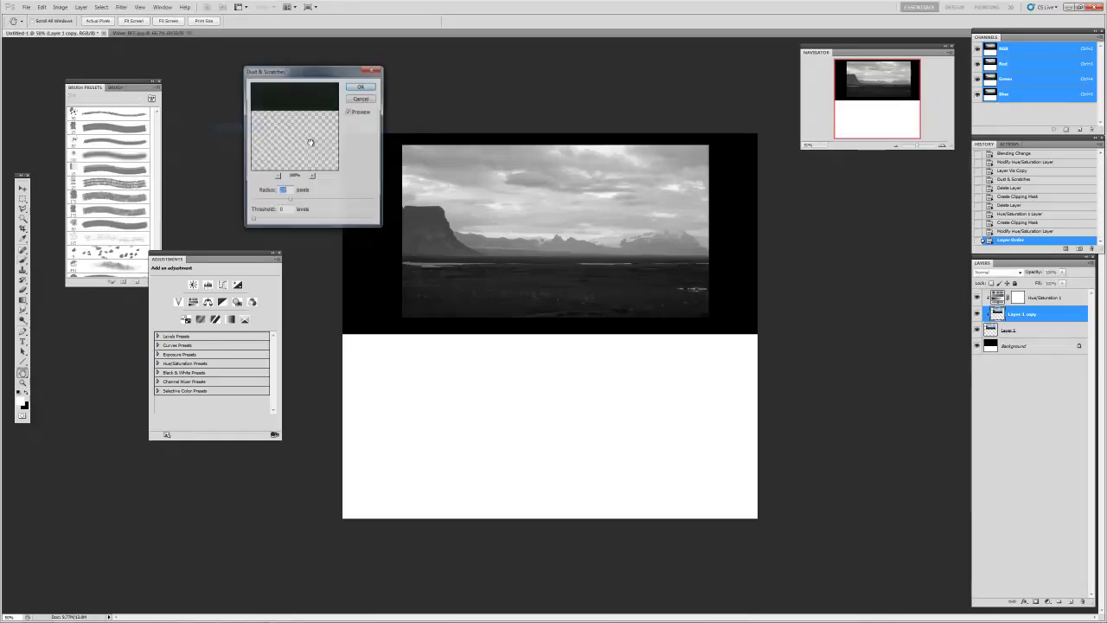
pyautogui.moveTo(292, 205); pyautogui.dragTo(285, 202)
pyautogui.click(361, 85)
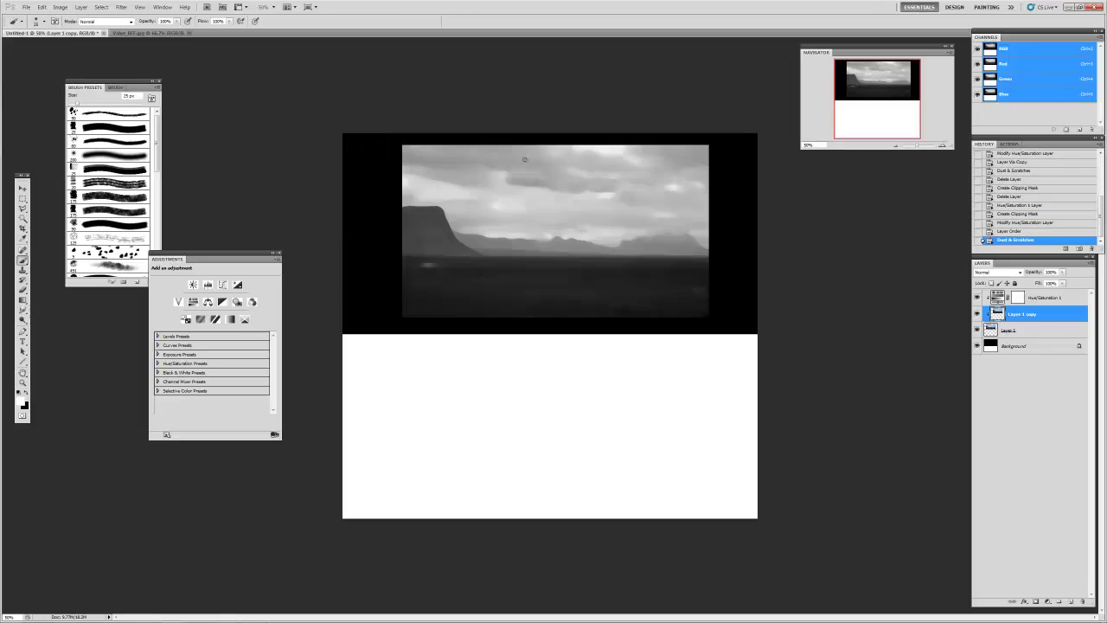
# - Switch to full-screen view, target the Background layer, and pick a solid rough-edged brush enlarged to 125 px
pyautogui.press('f')
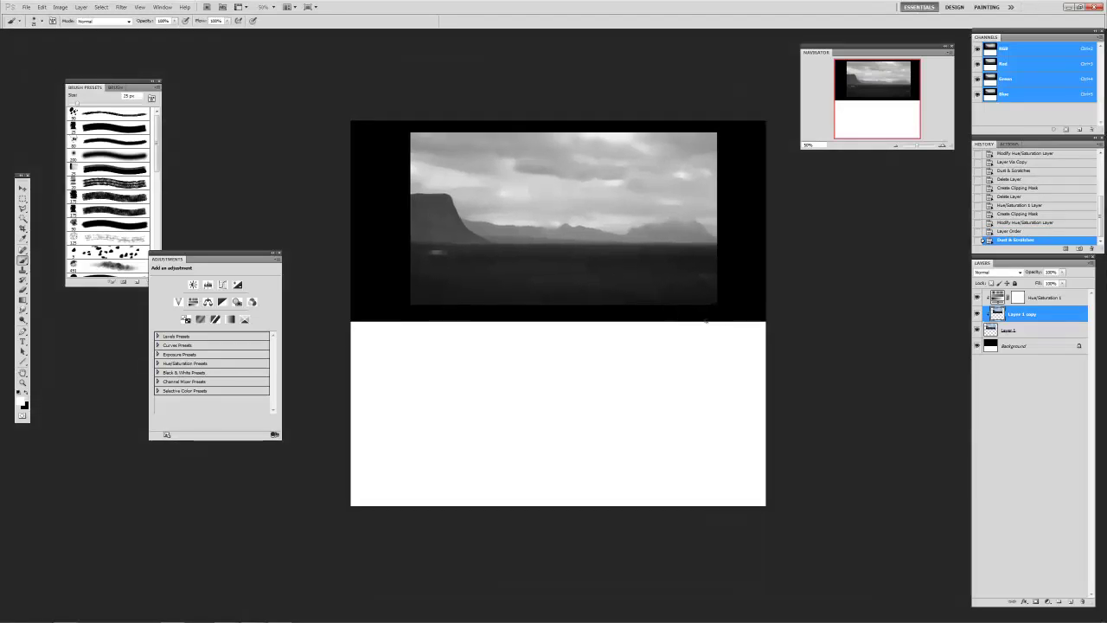
pyautogui.click(1013, 346)
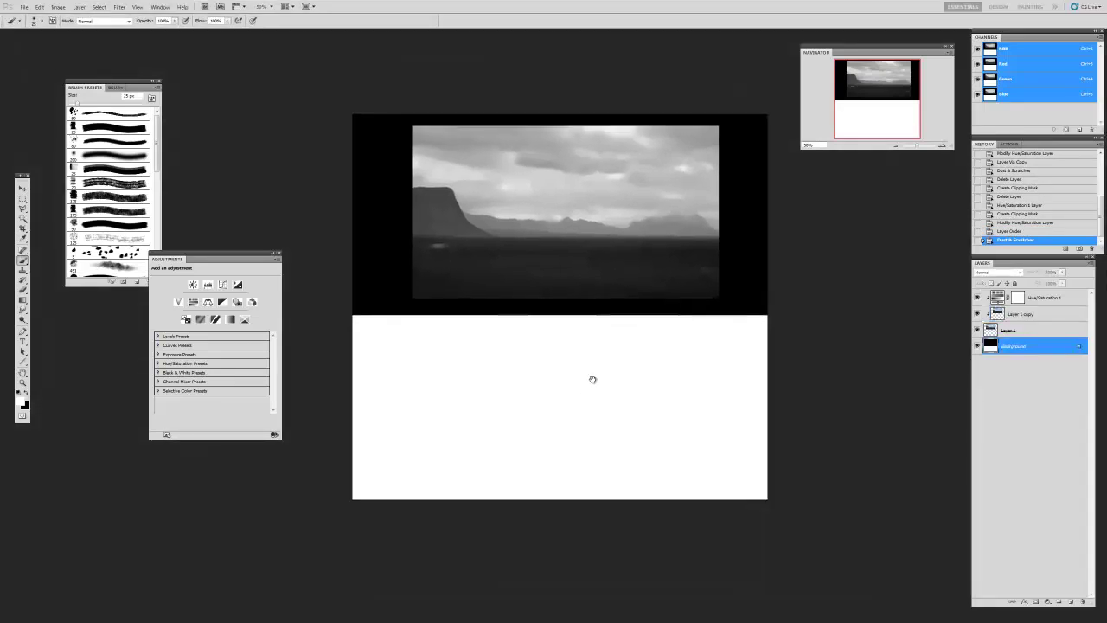
pyautogui.click(101, 229)
pyautogui.moveTo(223, 263); pyautogui.dragTo(125, 366)
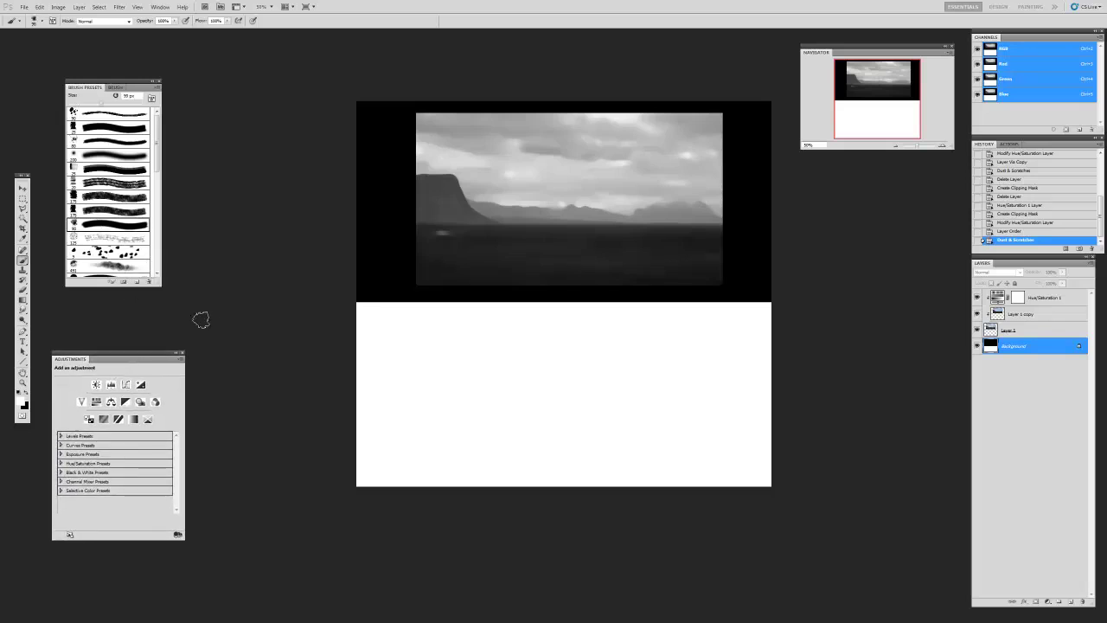
pyautogui.press(']')
pyautogui.press(']')
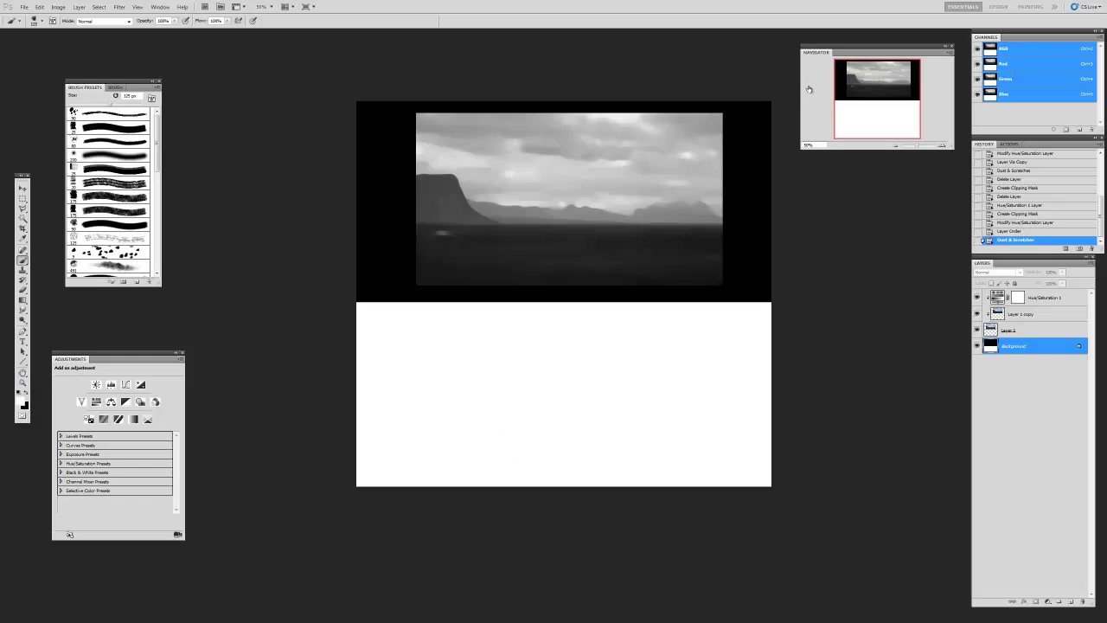
# - Show the colour sliders and set the foreground colour to the mid grey 7c7c7c
pyautogui.click(160, 7)
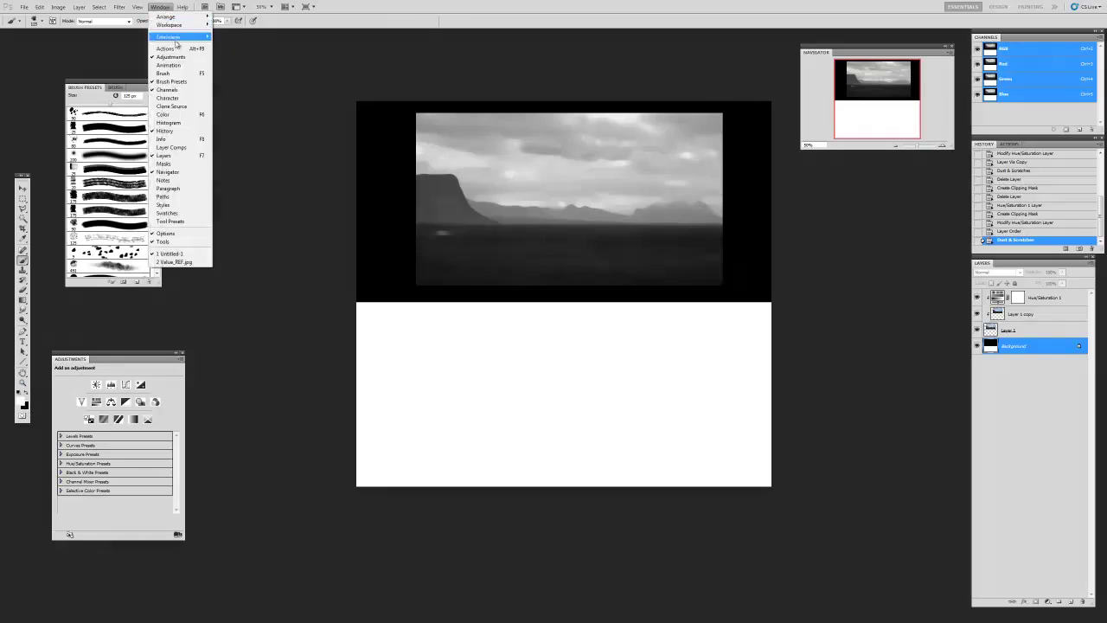
pyautogui.click(169, 114)
pyautogui.moveTo(940, 61); pyautogui.dragTo(886, 206)
pyautogui.click(828, 215)
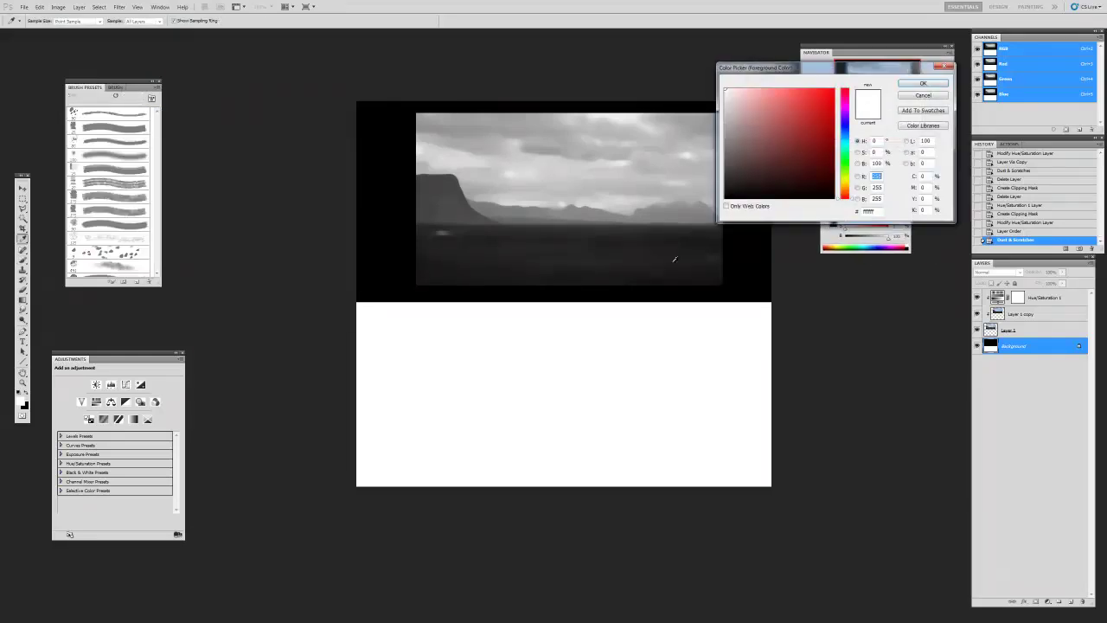
pyautogui.moveTo(770, 70); pyautogui.dragTo(728, 266)
pyautogui.click(684, 366)
pyautogui.moveTo(675, 367); pyautogui.dragTo(666, 336)
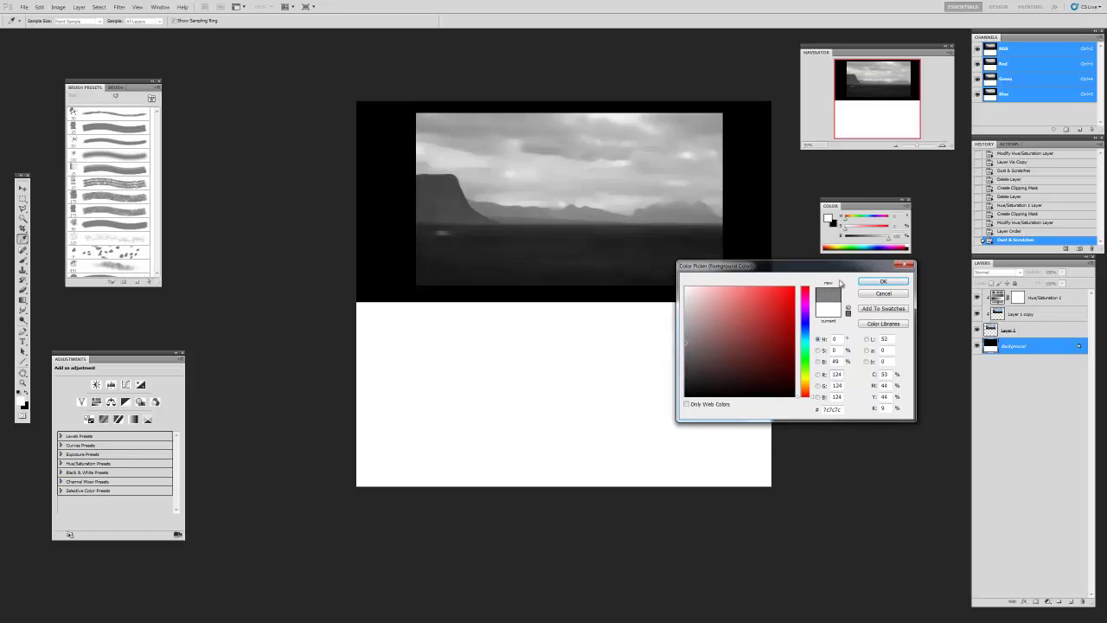
pyautogui.click(880, 282)
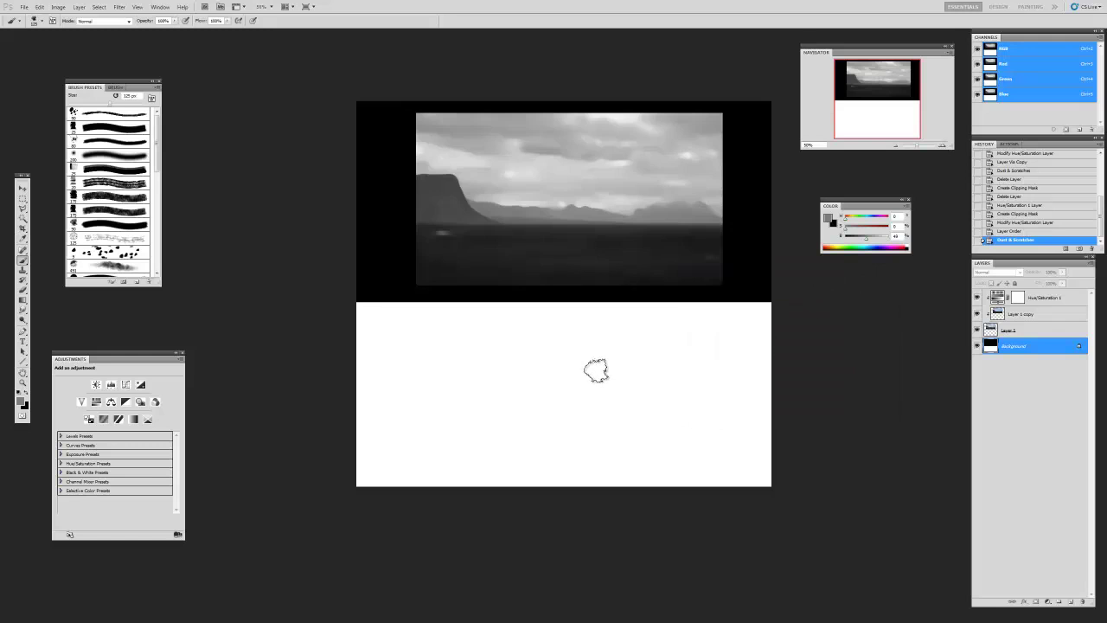
pyautogui.hotkey('ctrl', 'BackSpace')
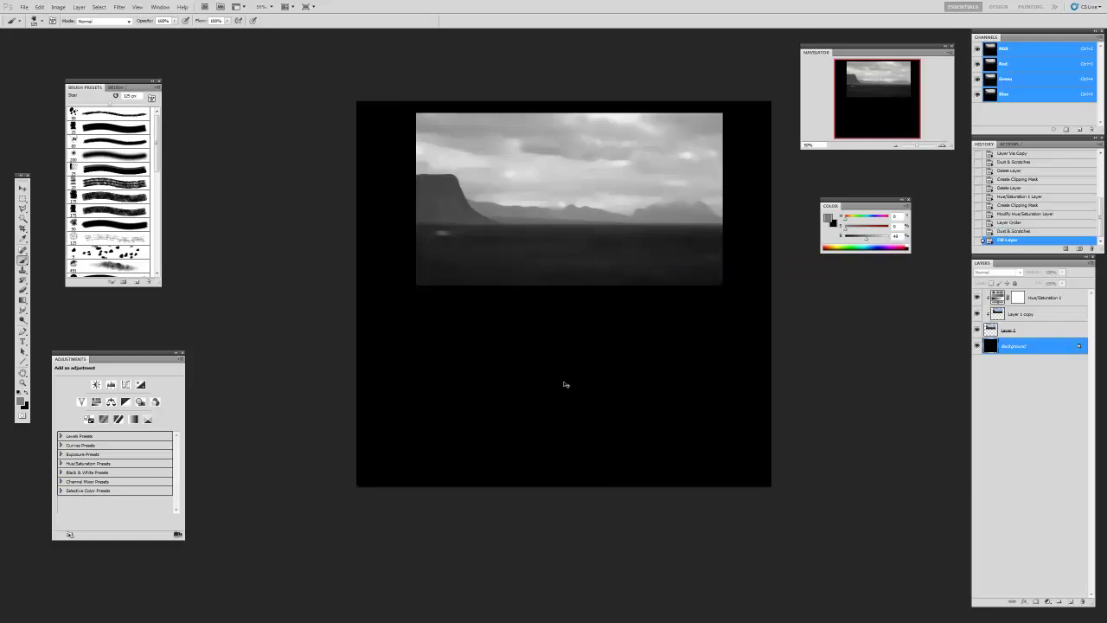
pyautogui.hotkey('alt', 'BackSpace')
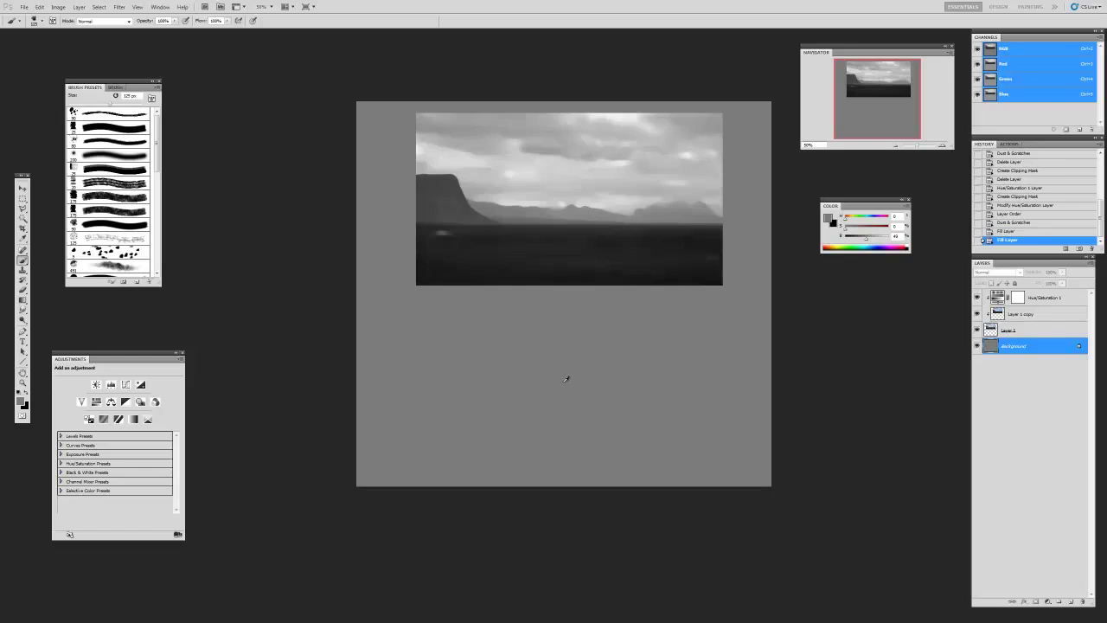
pyautogui.hotkey('ctrl', 'alt', 'z')
pyautogui.hotkey('ctrl', 'alt', 'z')
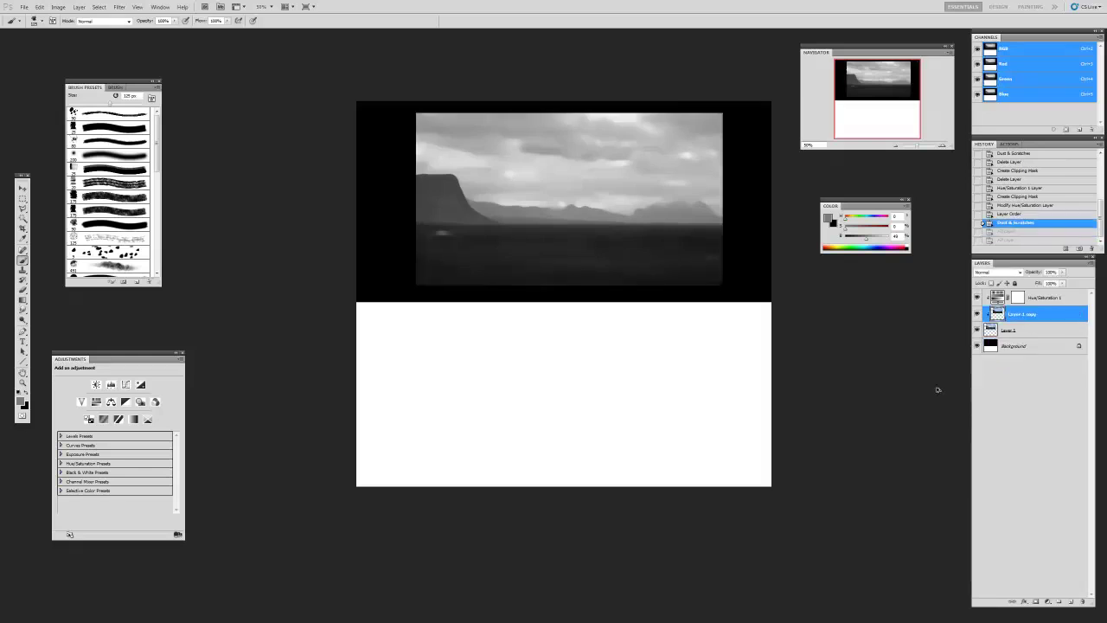
# - Select the white lower half and create a group above Background masked to that area, with a new empty layer inside
pyautogui.press('m')
pyautogui.moveTo(813, 502); pyautogui.dragTo(249, 301)
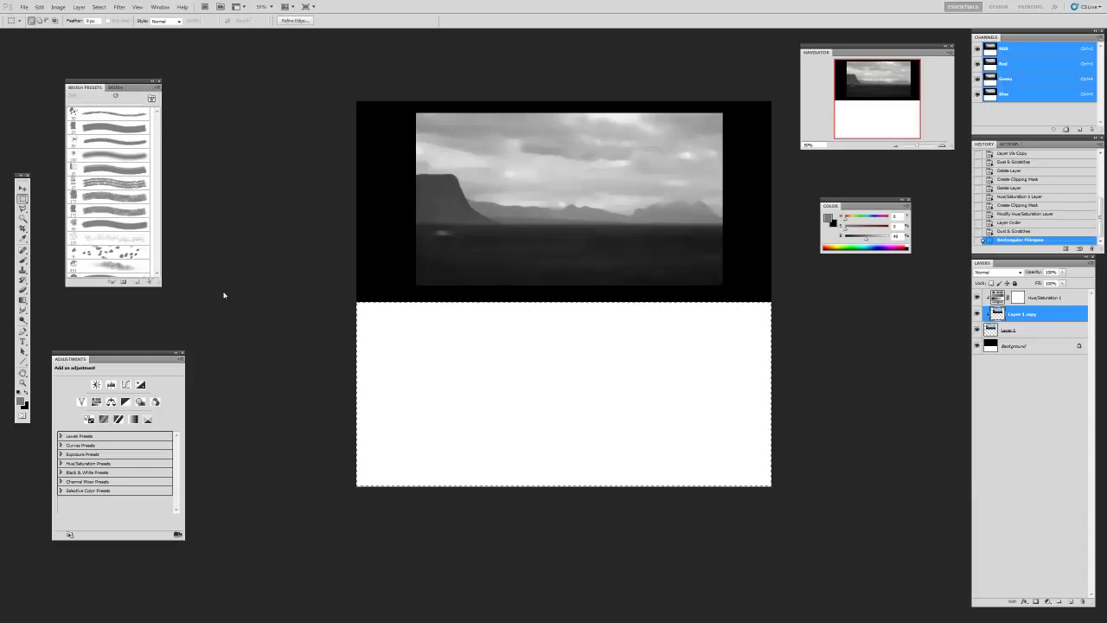
pyautogui.click(1018, 350)
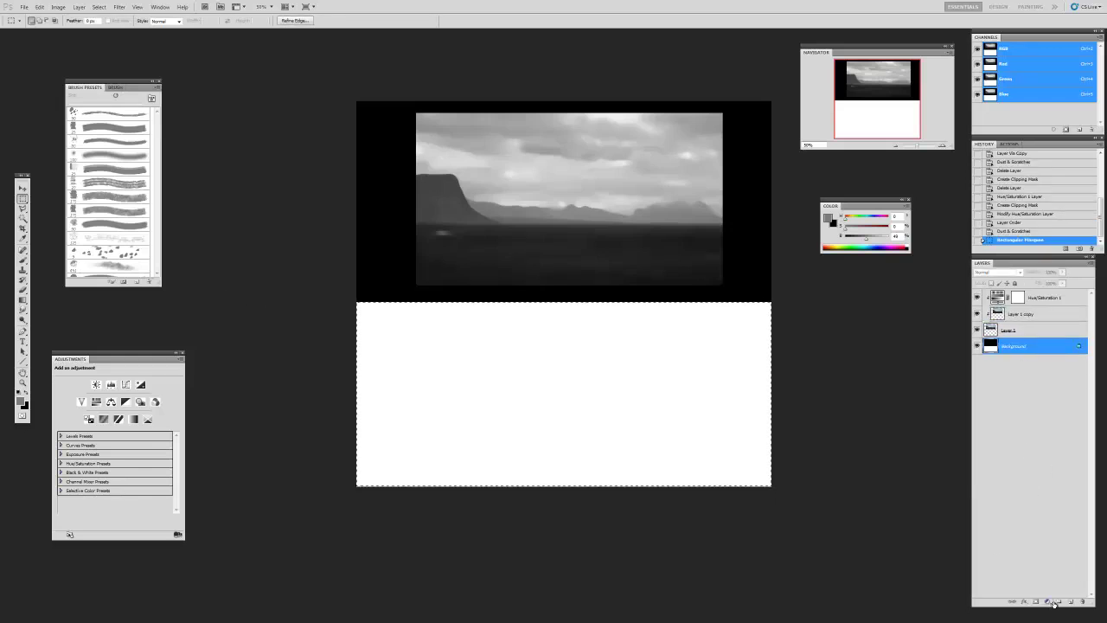
pyautogui.click(1037, 601)
pyautogui.click(1037, 602)
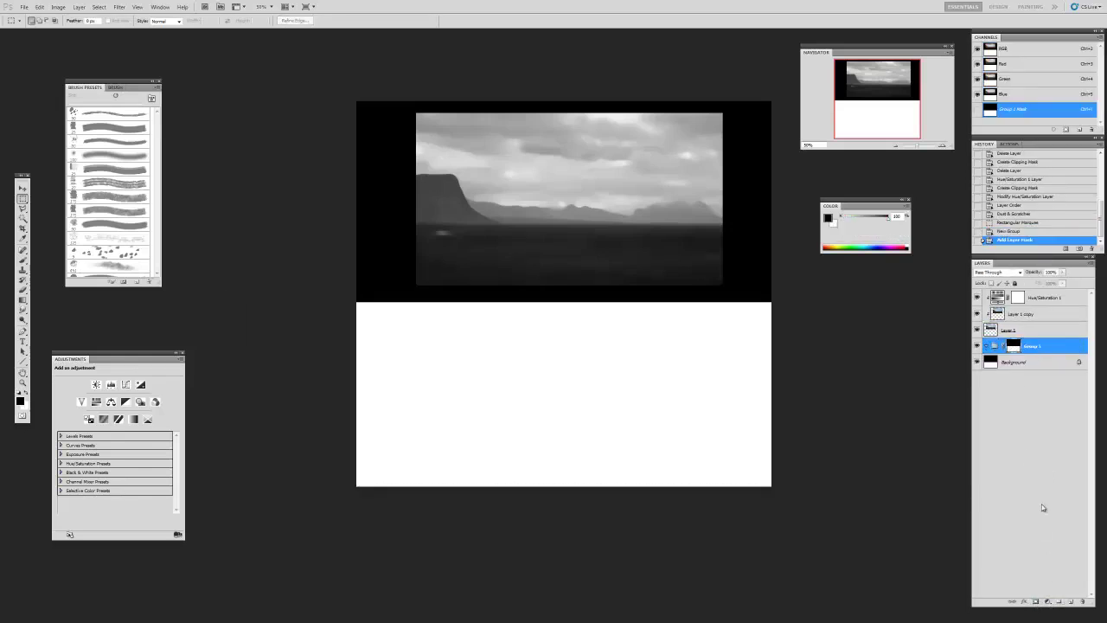
pyautogui.click(1069, 601)
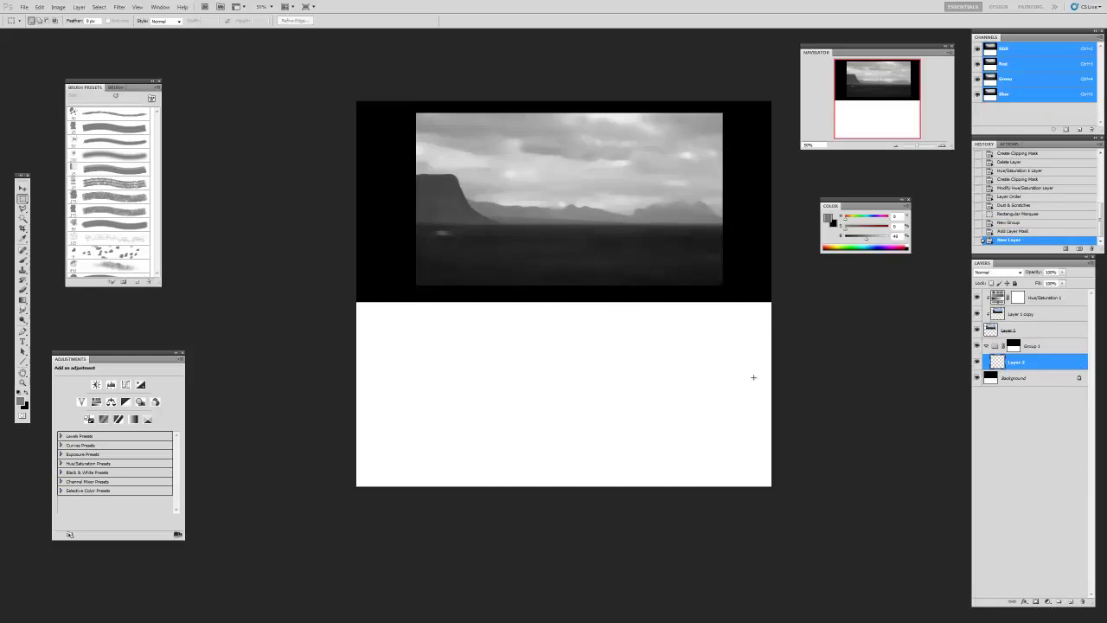
# - Fill the empty layer in the masked group with the mid grey foreground colour and ready a slightly smaller brush
pyautogui.hotkey('alt', 'BackSpace')
pyautogui.press('b')
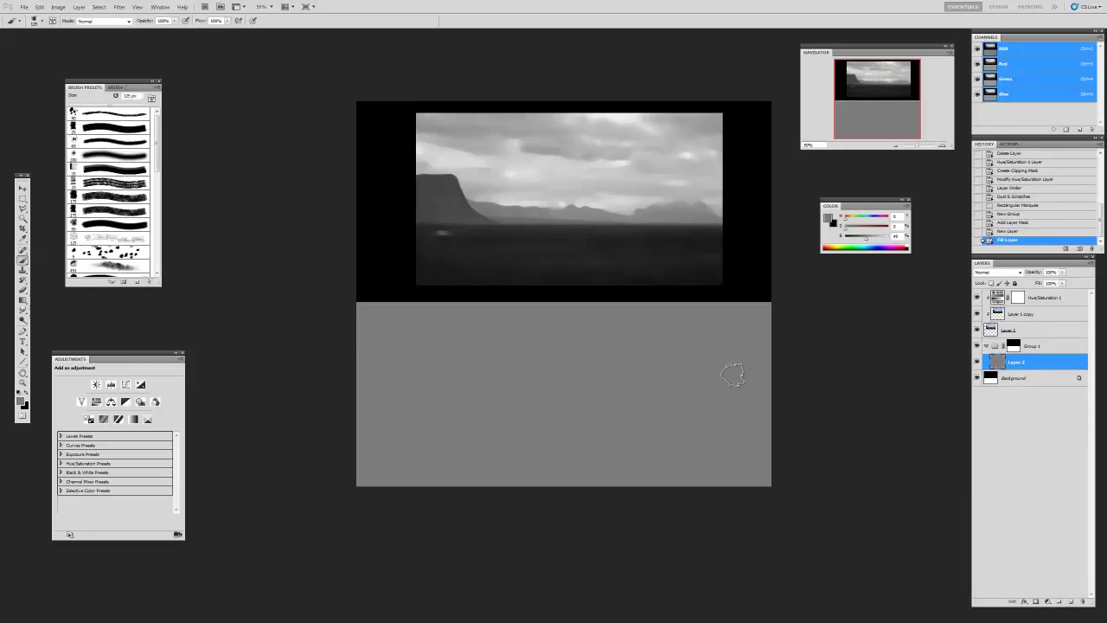
pyautogui.press('.')
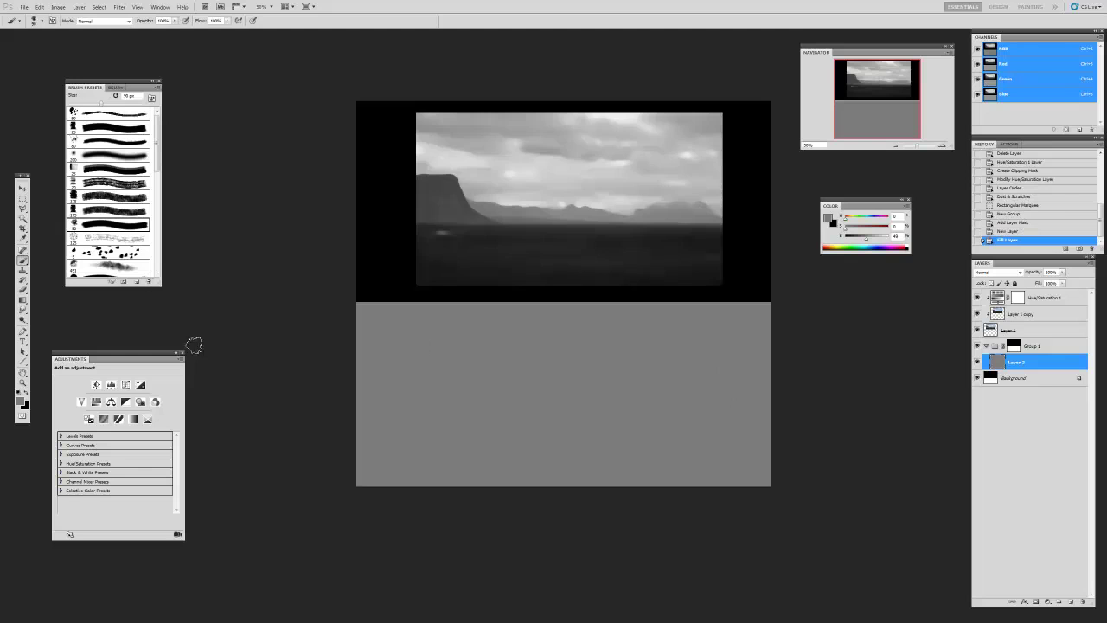
# - Paint the ground across the lower part of the study on a new layer in 353535, and reselect the grey fill layer
pyautogui.click(829, 219)
pyautogui.moveTo(683, 354); pyautogui.dragTo(679, 373)
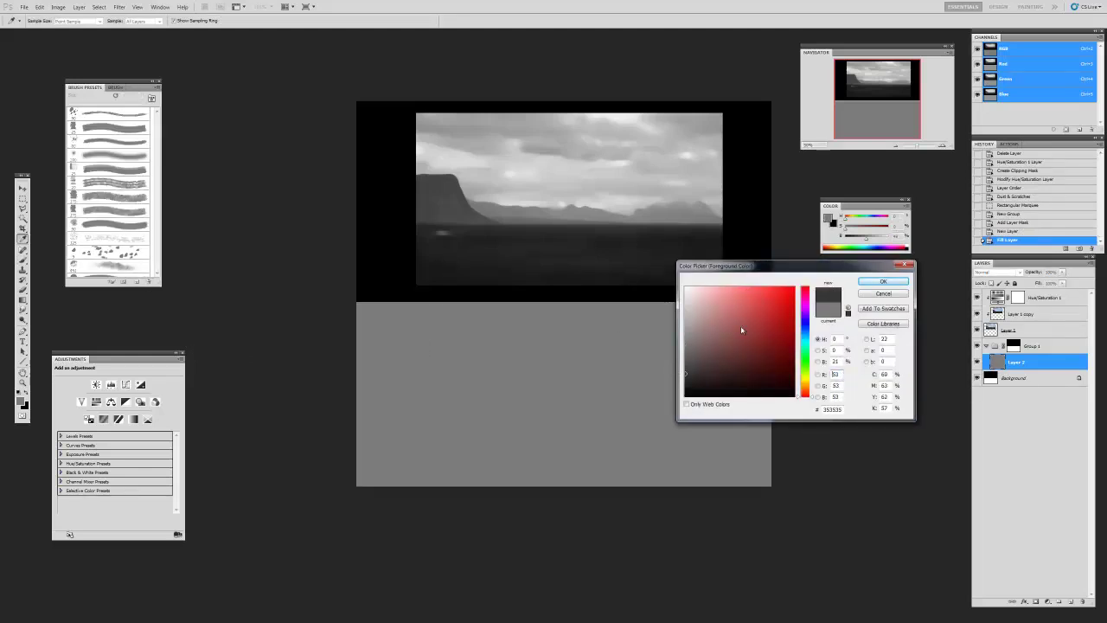
pyautogui.click(879, 284)
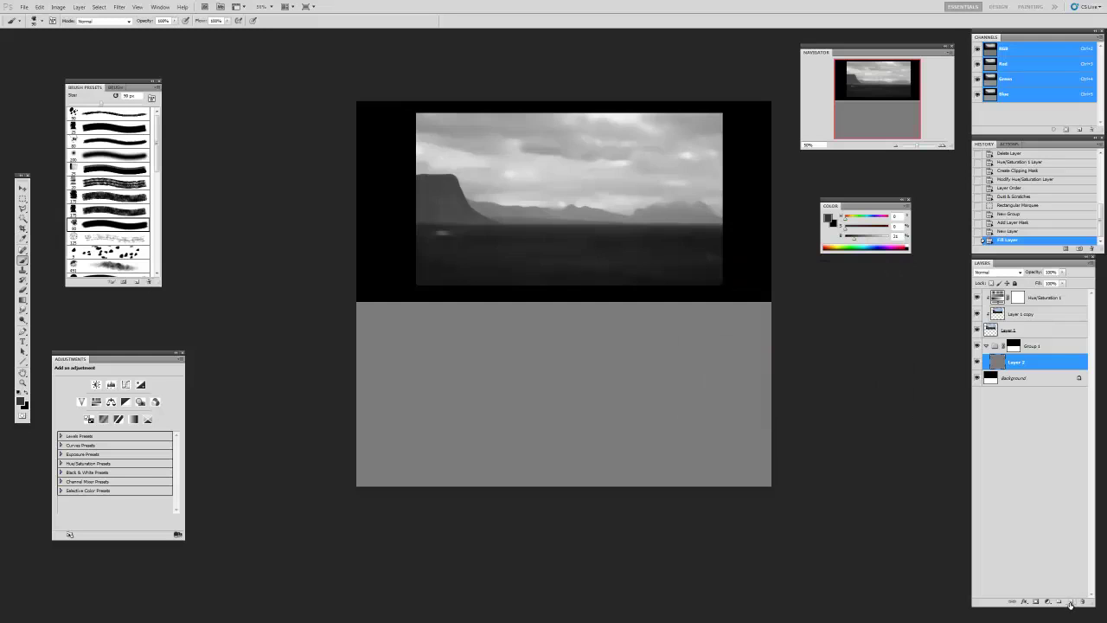
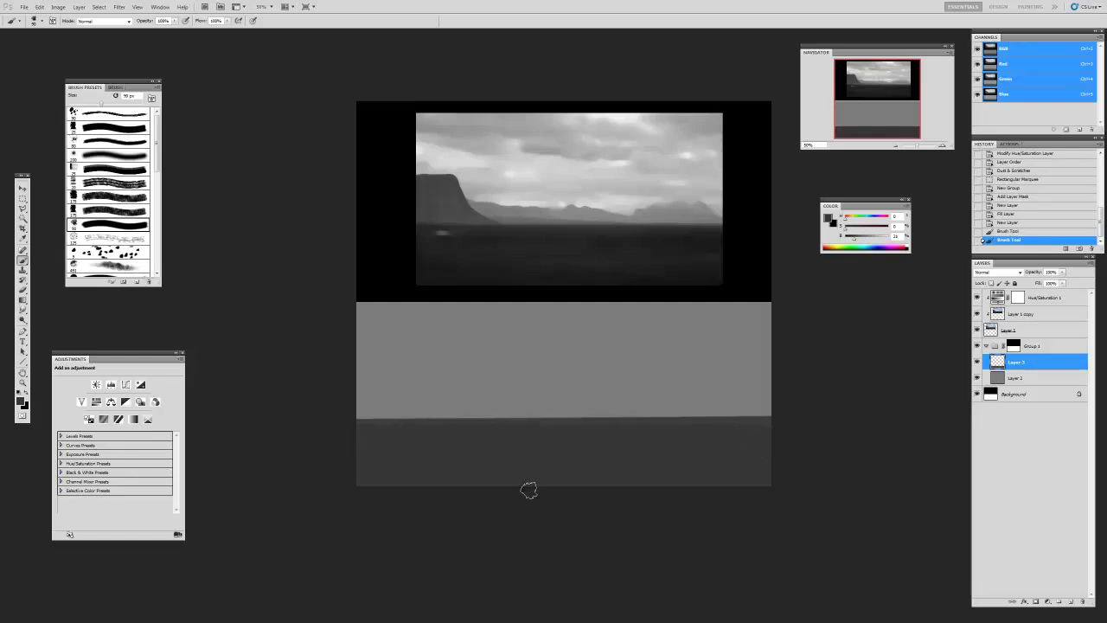
pyautogui.moveTo(475, 460); pyautogui.dragTo(742, 460)
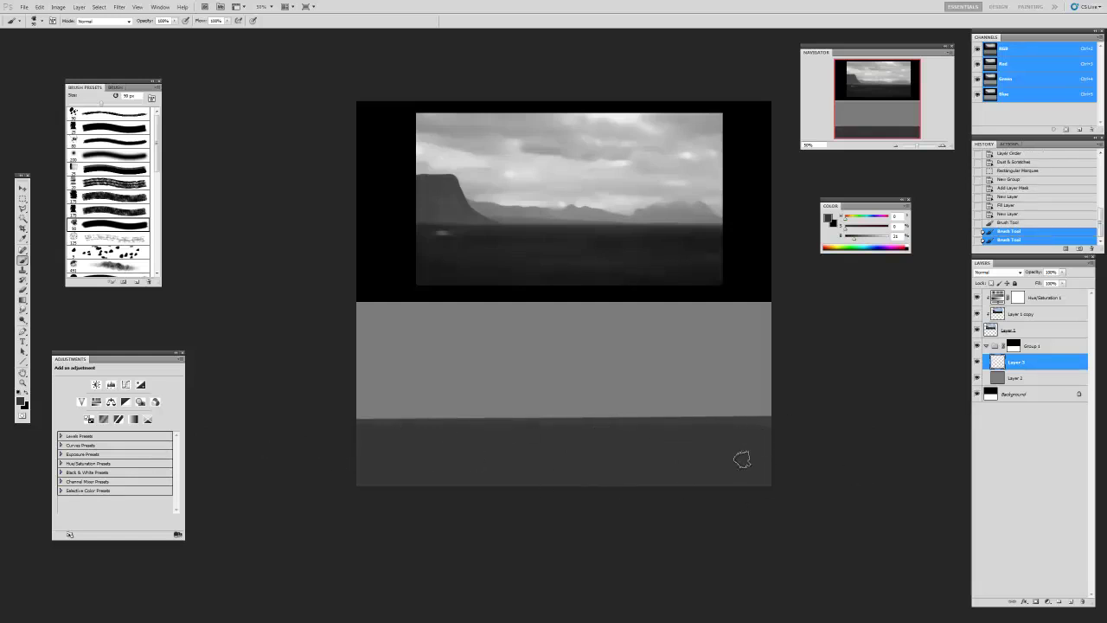
pyautogui.click(1027, 384)
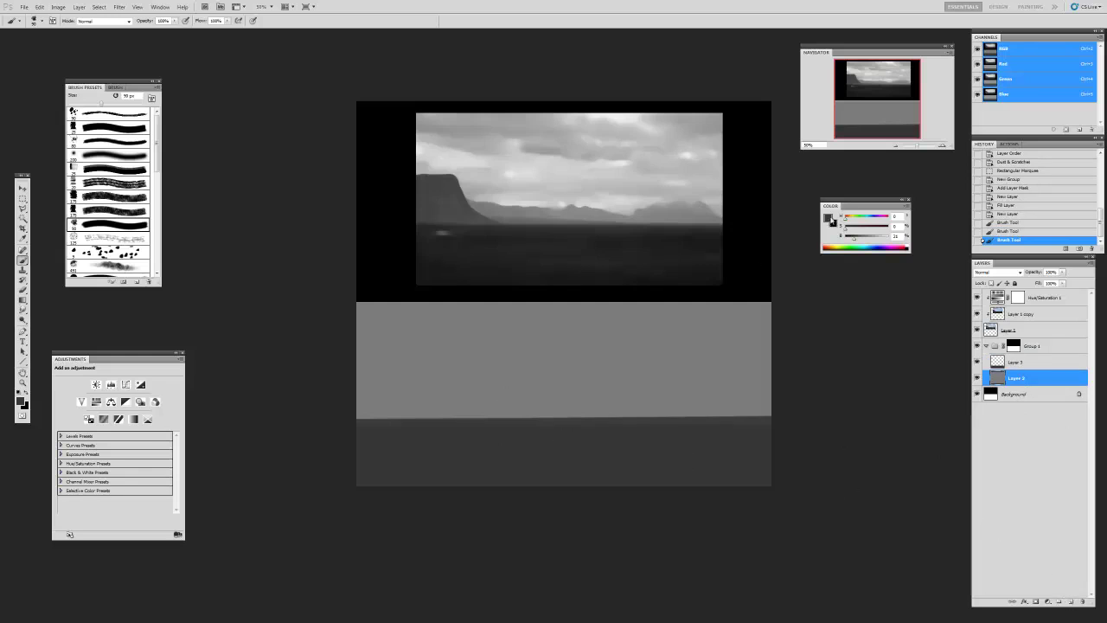
pyautogui.click(828, 218)
pyautogui.moveTo(731, 272); pyautogui.dragTo(744, 280)
pyautogui.moveTo(696, 375); pyautogui.dragTo(676, 335)
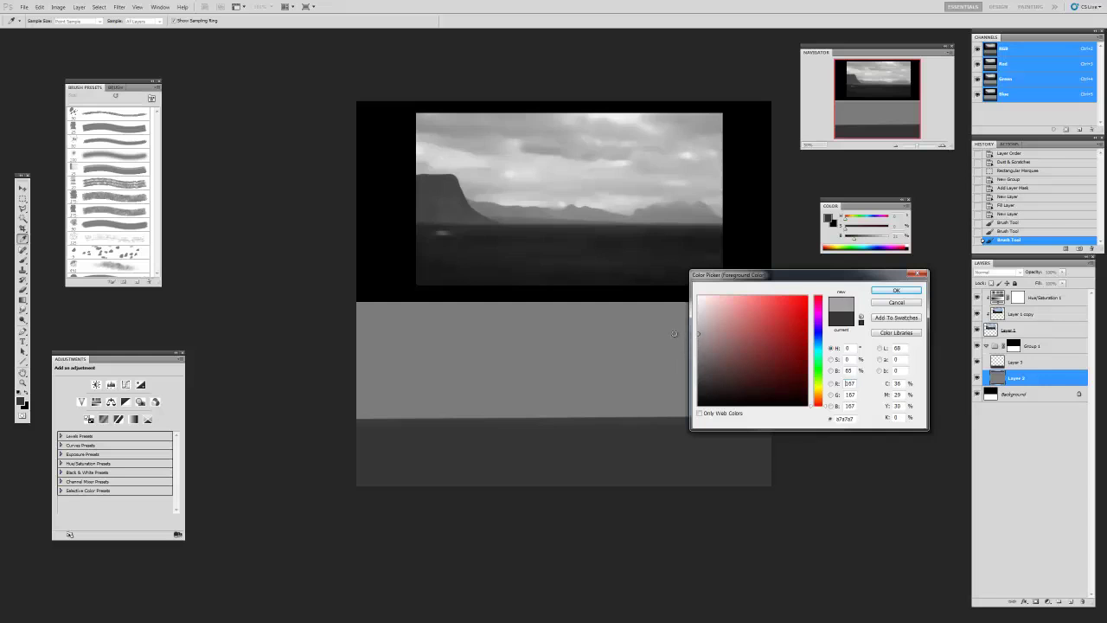
pyautogui.click(891, 303)
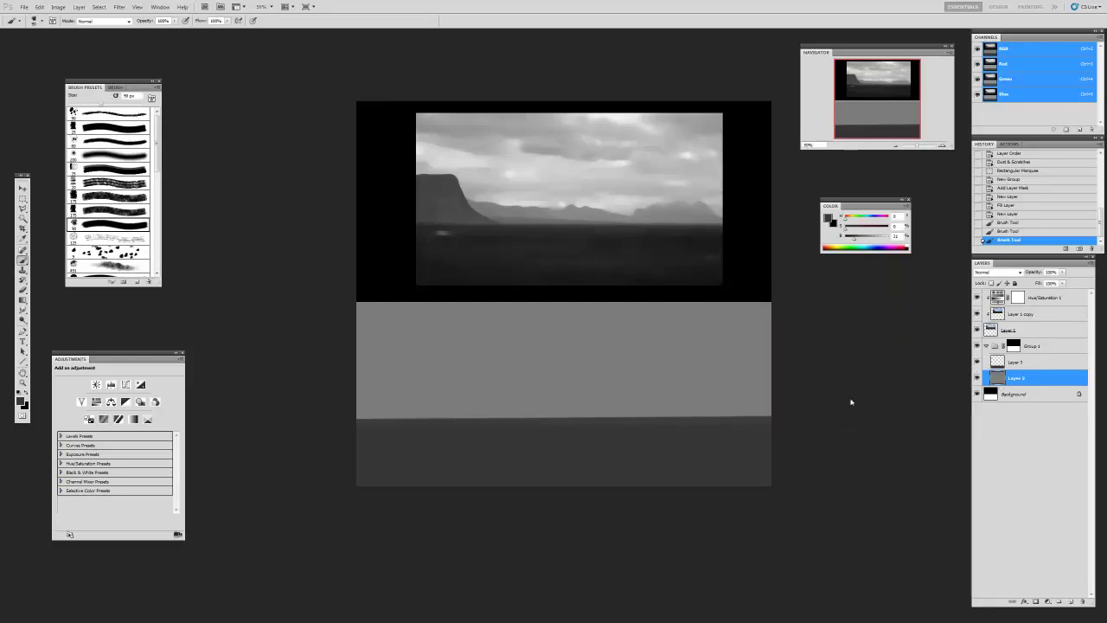
# - Lighten the grey sky fill with Levels by raising the midtone input to about 1.66
pyautogui.hotkey('ctrl', 'l')
pyautogui.moveTo(668, 314); pyautogui.dragTo(641, 317)
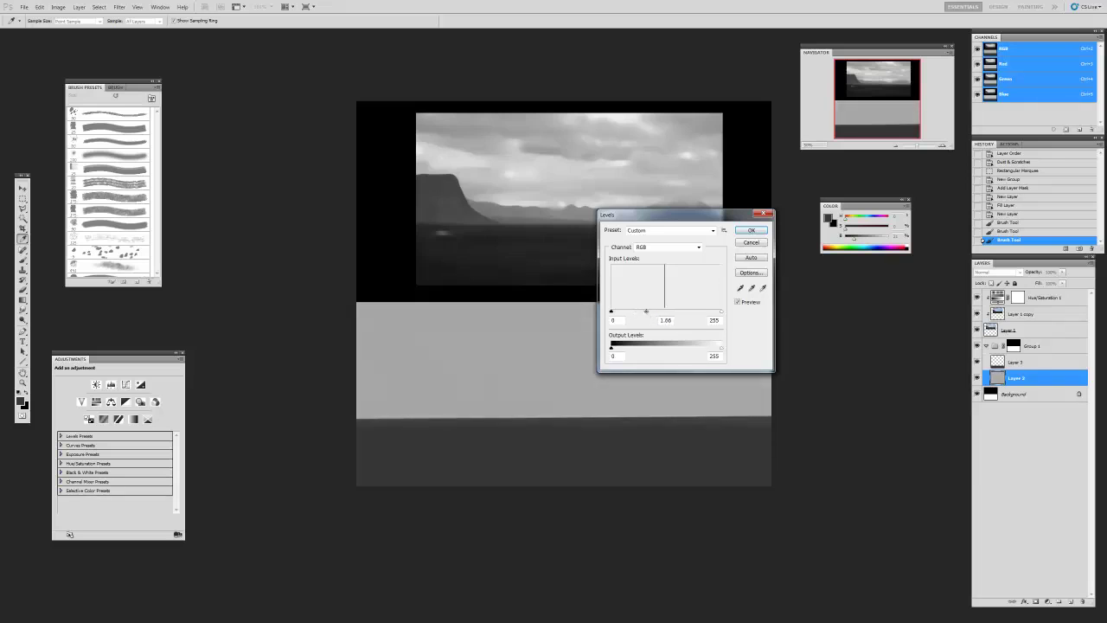
pyautogui.click(751, 232)
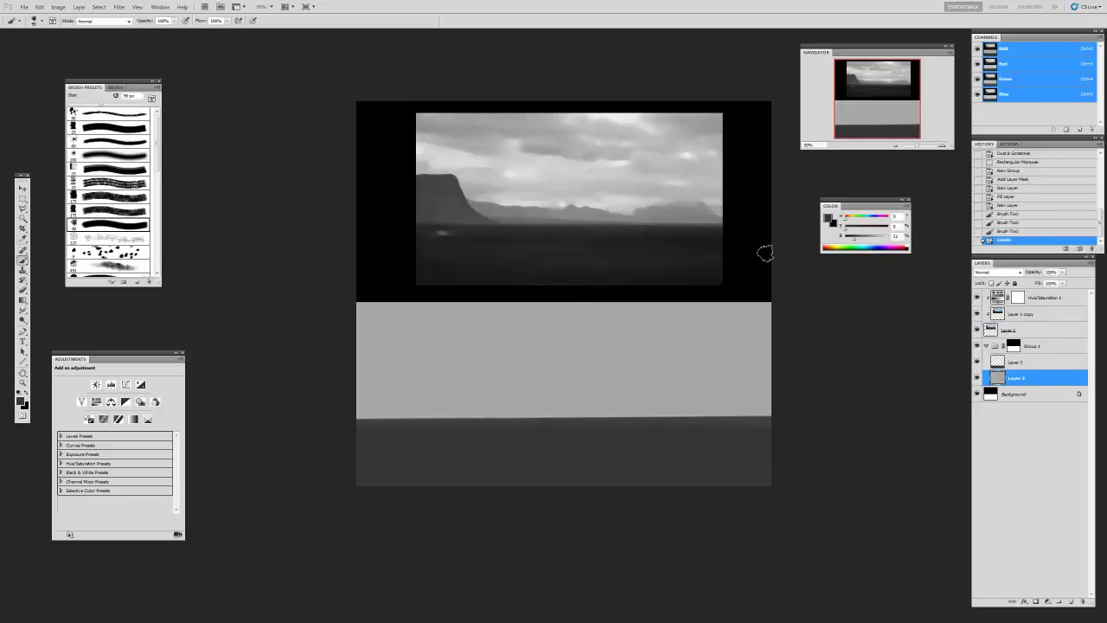
# - Sample a slightly darker grey and paint it along the bottom of the ground layer
pyautogui.click(998, 361)
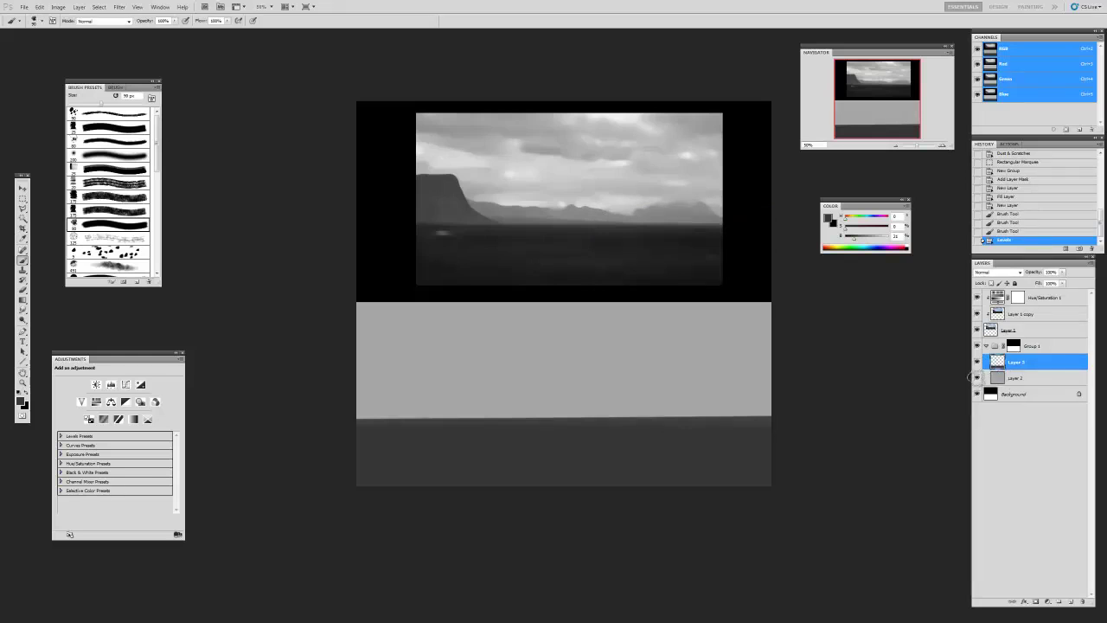
pyautogui.press('i')
pyautogui.press('b')
pyautogui.moveTo(626, 476)
pyautogui.mouseDown()
pyautogui.moveTo(479, 485)
pyautogui.moveTo(764, 476)
pyautogui.mouseUp()
# - Repaint the ground in broad horizontal strokes with a 125 px brush, redoing the stroke that rises above the horizon
pyautogui.press(']')
pyautogui.press(']')
pyautogui.moveTo(212, 465)
pyautogui.mouseDown()
pyautogui.moveTo(624, 439)
pyautogui.moveTo(260, 414)
pyautogui.mouseUp()
pyautogui.moveTo(260, 415)
pyautogui.mouseDown()
pyautogui.moveTo(811, 441)
pyautogui.moveTo(292, 423)
pyautogui.moveTo(931, 427)
pyautogui.mouseUp()
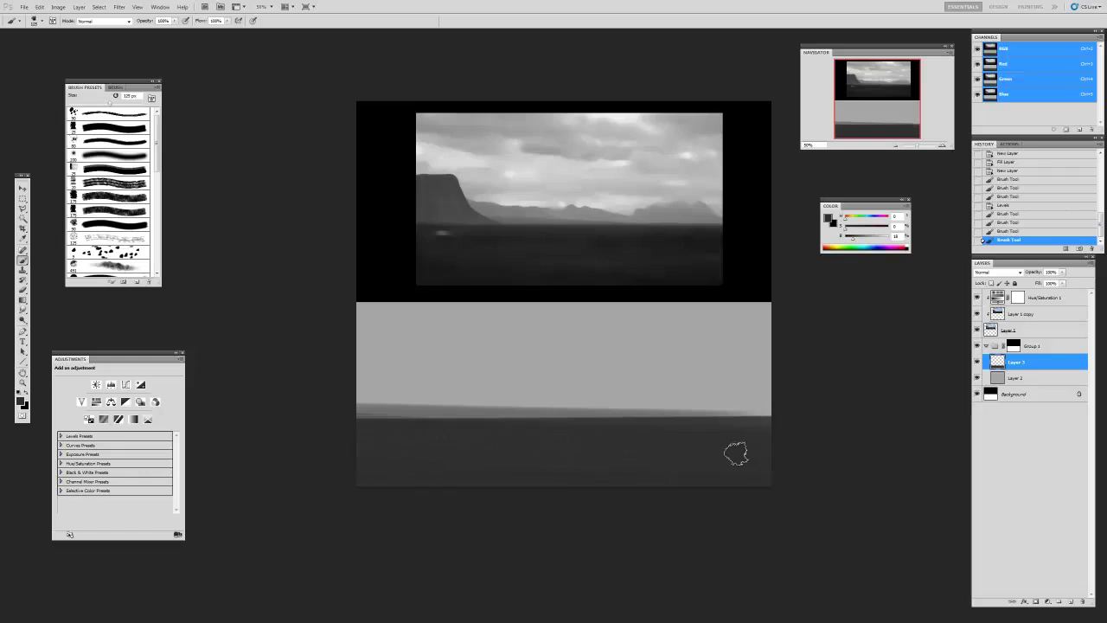
pyautogui.hotkey('ctrl', 'z')
pyautogui.moveTo(353, 430)
pyautogui.mouseDown()
pyautogui.moveTo(863, 435)
pyautogui.moveTo(411, 437)
pyautogui.mouseUp()
pyautogui.moveTo(411, 437); pyautogui.dragTo(559, 458)
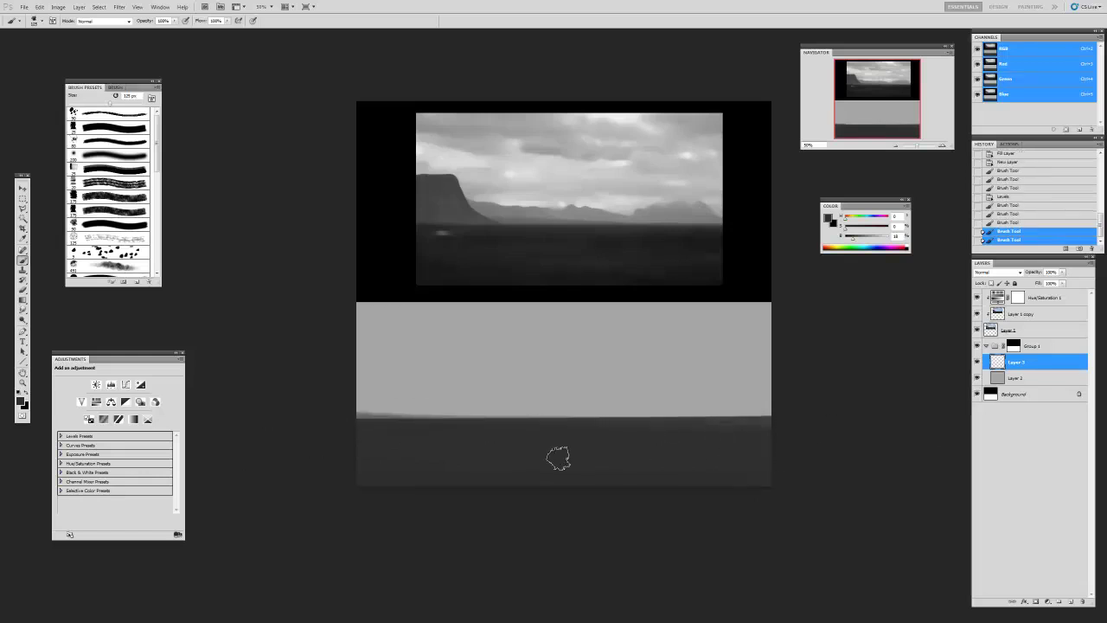
pyautogui.moveTo(484, 479); pyautogui.dragTo(894, 450)
# - Add a new layer above the ground and set the foreground to a slightly lighter dark grey with 24% brightness
pyautogui.click(1072, 600)
pyautogui.press('[')
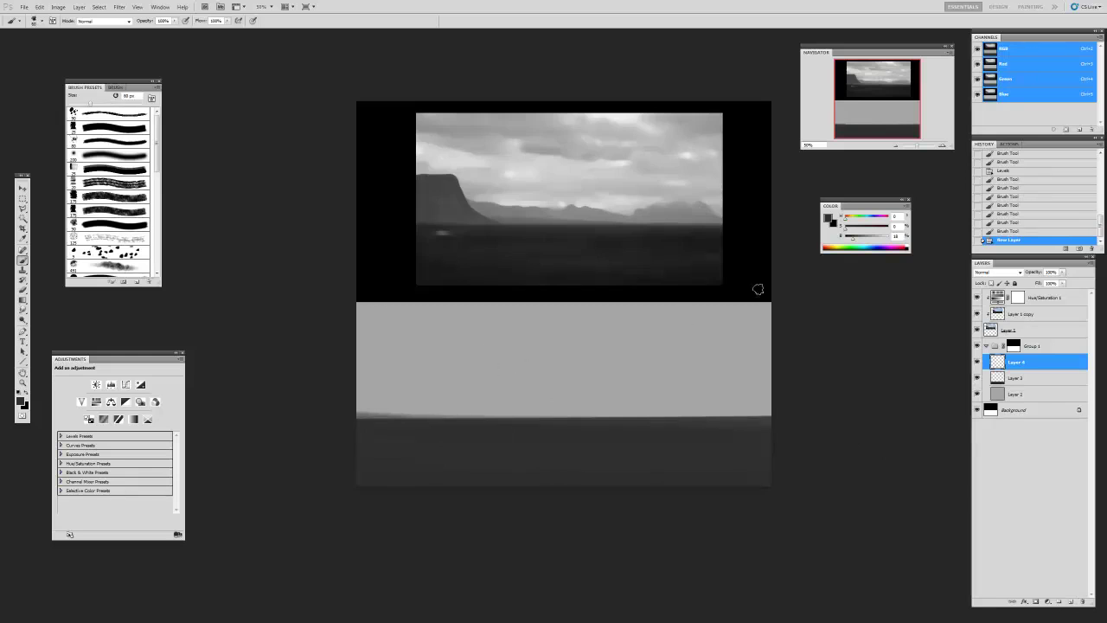
pyautogui.click(828, 220)
pyautogui.moveTo(788, 276); pyautogui.dragTo(811, 282)
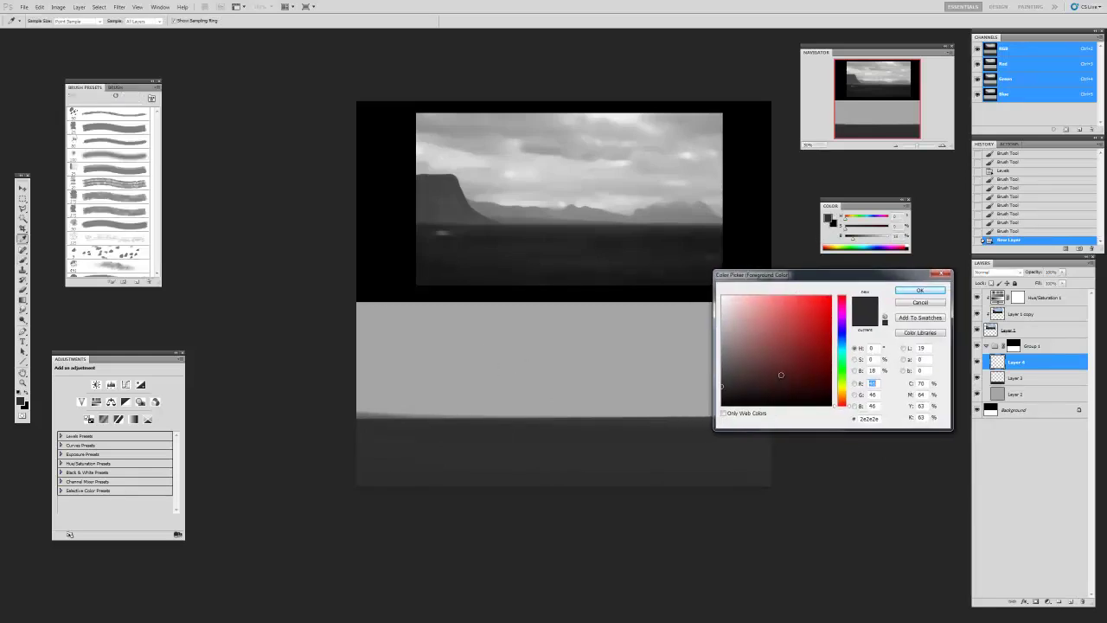
pyautogui.moveTo(720, 383); pyautogui.dragTo(720, 379)
pyautogui.click(908, 293)
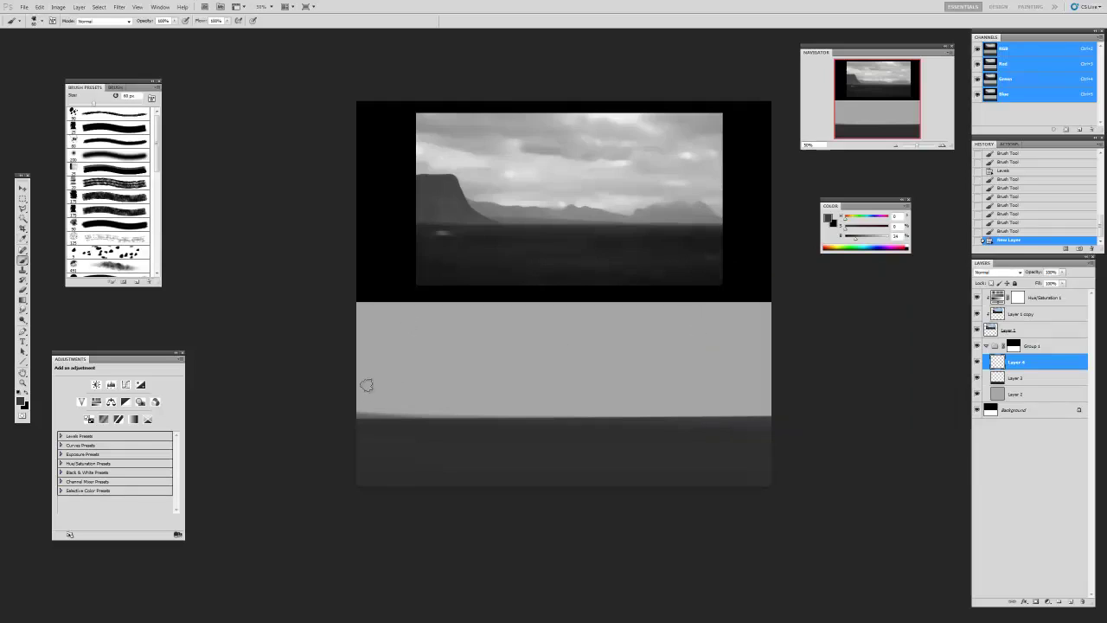
# - Rough in the mountain's left slope and body on the new layer, switching to the solid flat-edged brush preset
pyautogui.press('[')
pyautogui.moveTo(359, 413); pyautogui.dragTo(405, 358)
pyautogui.click(126, 131)
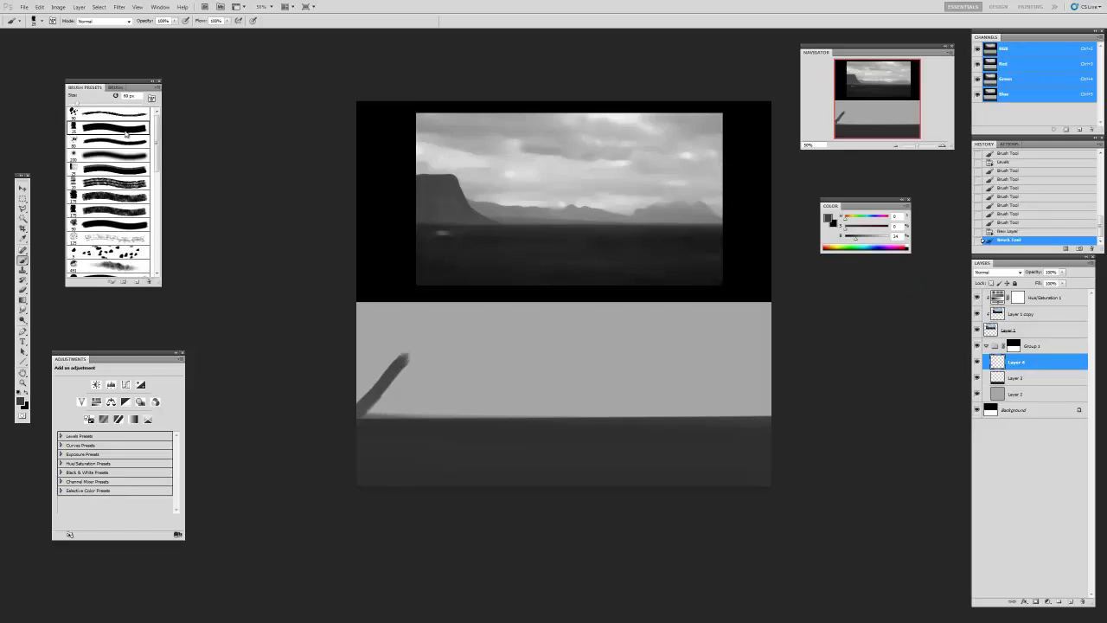
pyautogui.moveTo(378, 381); pyautogui.dragTo(427, 312)
pyautogui.press(']')
pyautogui.press(']')
pyautogui.press(']')
pyautogui.moveTo(400, 360)
pyautogui.mouseDown()
pyautogui.moveTo(421, 300)
pyautogui.moveTo(391, 383)
pyautogui.moveTo(356, 415)
pyautogui.moveTo(412, 409)
pyautogui.moveTo(388, 397)
pyautogui.moveTo(435, 296)
pyautogui.moveTo(408, 399)
pyautogui.moveTo(431, 394)
pyautogui.moveTo(458, 345)
pyautogui.moveTo(443, 308)
pyautogui.moveTo(407, 397)
pyautogui.moveTo(453, 324)
pyautogui.moveTo(450, 373)
pyautogui.moveTo(455, 363)
pyautogui.moveTo(456, 348)
pyautogui.moveTo(430, 396)
pyautogui.moveTo(462, 401)
pyautogui.moveTo(453, 406)
pyautogui.moveTo(471, 291)
pyautogui.moveTo(487, 407)
pyautogui.mouseUp()
# - Fill out the mountain mass down to the horizon with the brush enlarged to 175 px
pyautogui.press(']')
pyautogui.press(']')
pyautogui.press(']')
pyautogui.press(']')
pyautogui.press(']')
pyautogui.press(']')
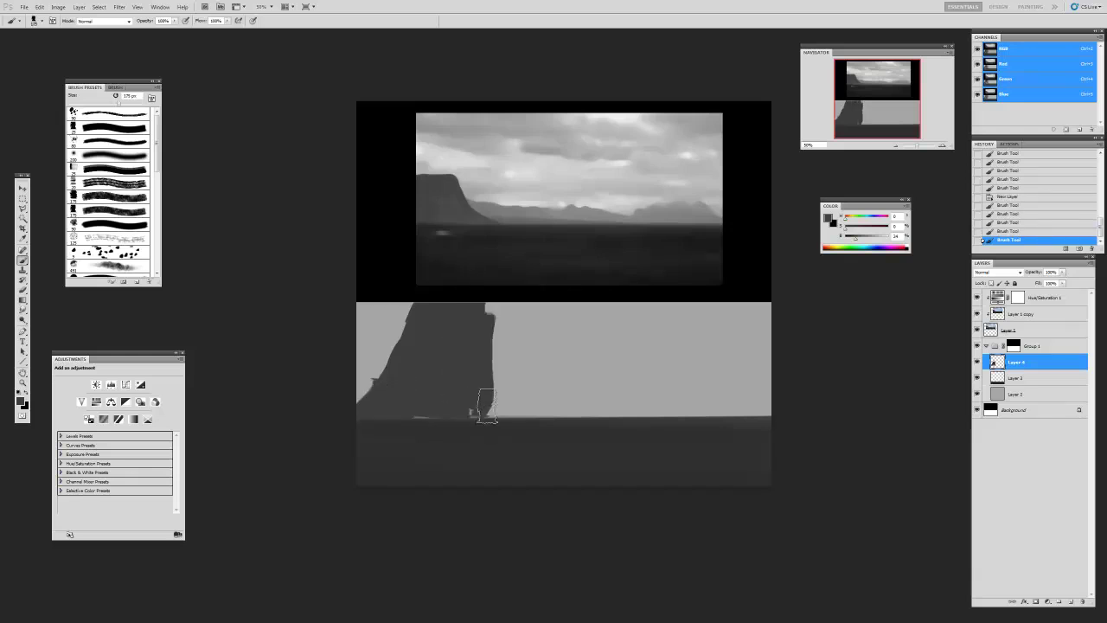
# - Extend the mountain's right side into a stepped slope descending to the horizon with a smaller brush
pyautogui.keyDown('alt'); pyautogui.click(485, 381); pyautogui.keyUp('alt')
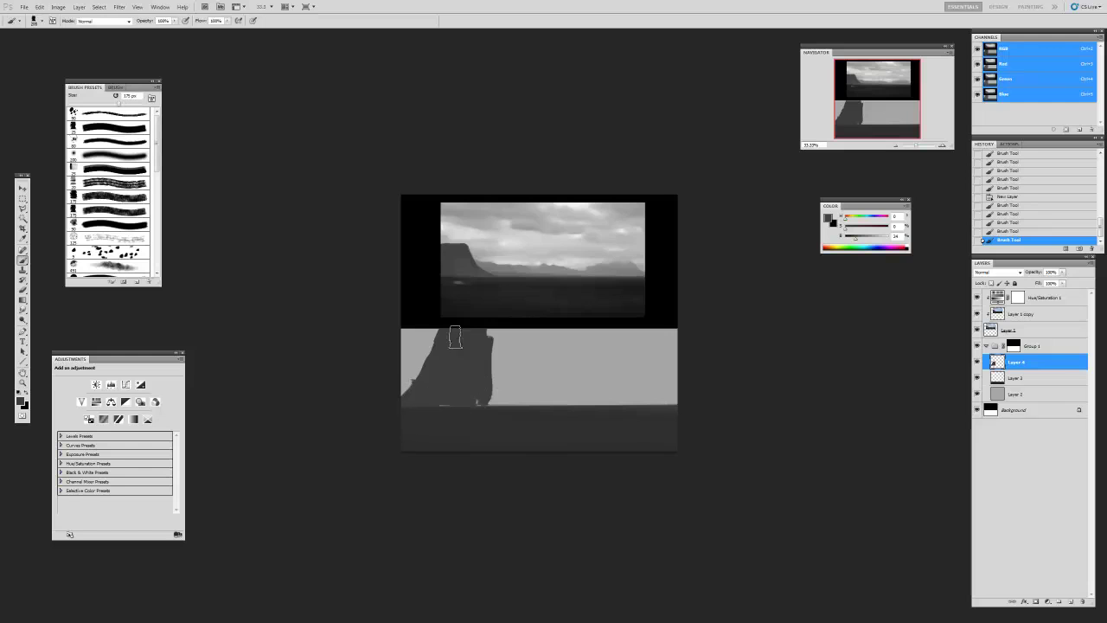
pyautogui.press('[')
pyautogui.press('[')
pyautogui.press('[')
pyautogui.press('[')
pyautogui.moveTo(490, 333)
pyautogui.mouseDown()
pyautogui.moveTo(504, 395)
pyautogui.moveTo(422, 401)
pyautogui.moveTo(494, 404)
pyautogui.moveTo(513, 390)
pyautogui.moveTo(522, 400)
pyautogui.moveTo(508, 391)
pyautogui.moveTo(532, 397)
pyautogui.moveTo(517, 384)
pyautogui.moveTo(531, 383)
pyautogui.moveTo(563, 403)
pyautogui.mouseUp()
# - Reshape the mountain's left slope, undoing unwanted strokes and repainting its steep upper edge
pyautogui.moveTo(415, 386); pyautogui.dragTo(436, 348)
pyautogui.moveTo(414, 384)
pyautogui.mouseDown()
pyautogui.moveTo(396, 388)
pyautogui.moveTo(431, 364)
pyautogui.mouseUp()
pyautogui.hotkey('ctrl', 'z')
pyautogui.hotkey('ctrl', 'z')
pyautogui.moveTo(427, 370); pyautogui.dragTo(442, 337)
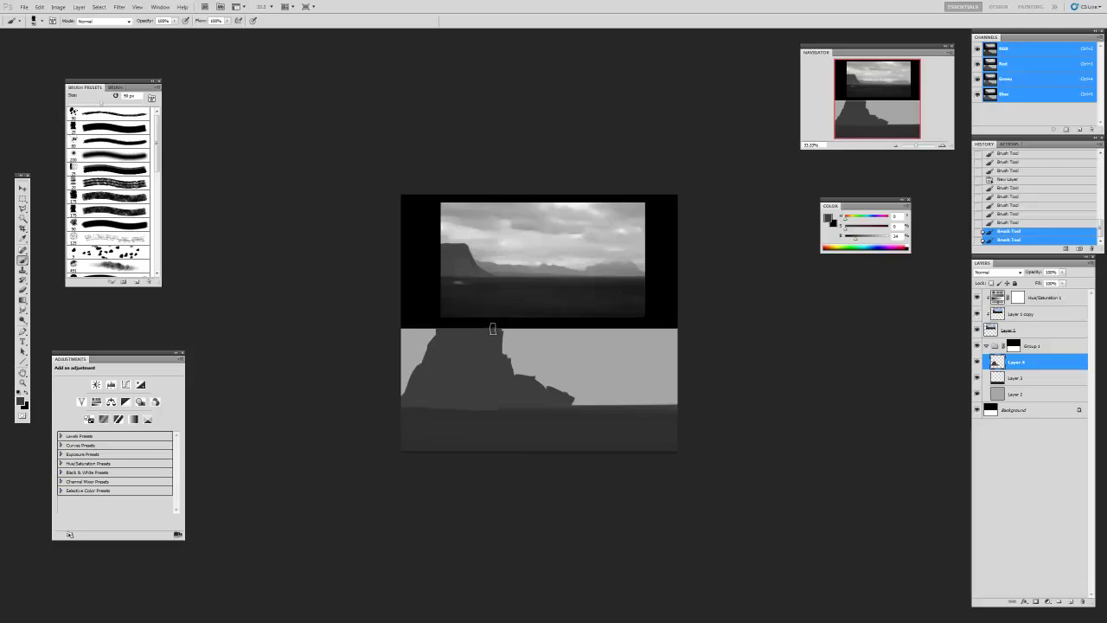
# - Erase notches from the summit's right corner, using the solid flat-edged preset for the Eraser at 40 px
pyautogui.press('e')
pyautogui.click(110, 130)
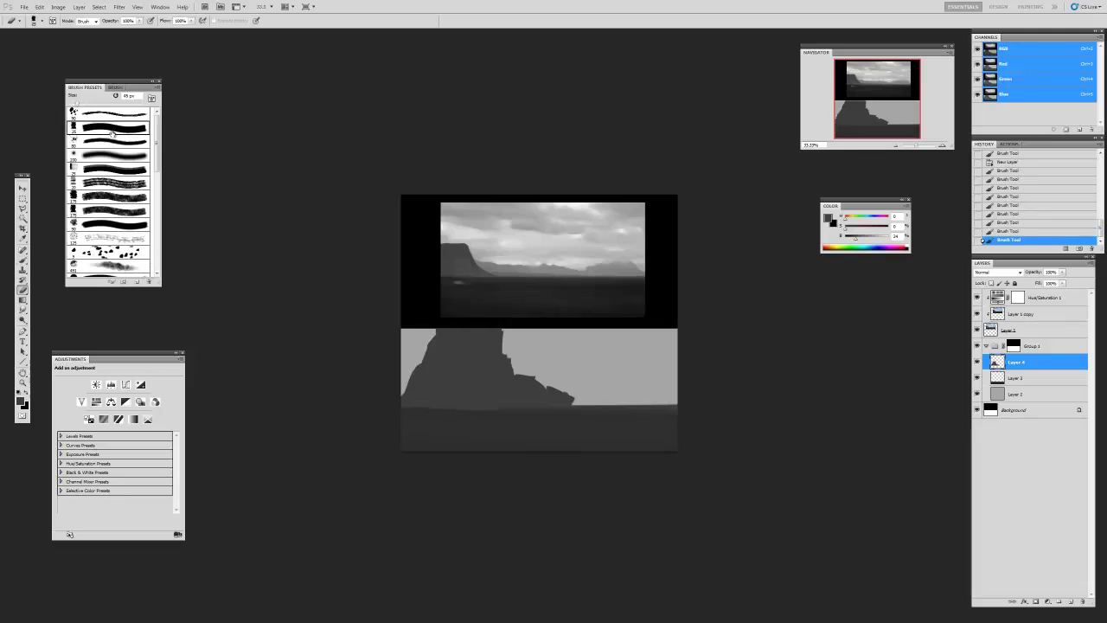
pyautogui.click(493, 331)
pyautogui.press('b')
pyautogui.press('[')
pyautogui.moveTo(492, 328); pyautogui.dragTo(509, 331)
pyautogui.hotkey('ctrl', 'z')
pyautogui.press('e')
pyautogui.press(']')
pyautogui.press(']')
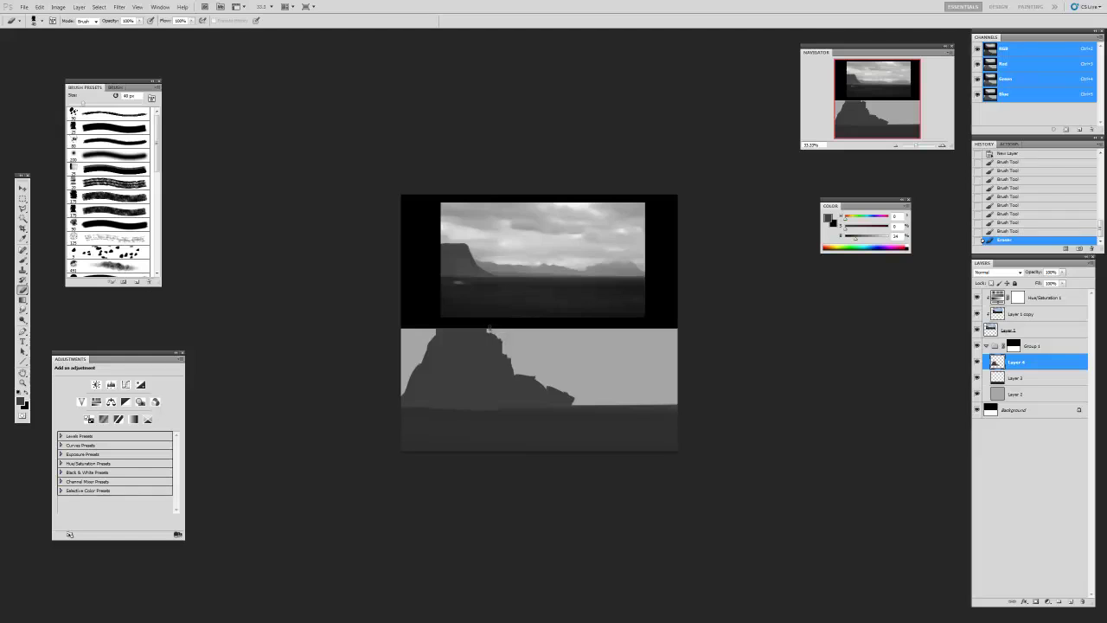
pyautogui.click(485, 326)
# - Refine the summit's right shoulder by alternately painting in gaps and erasing its outer edge
pyautogui.press('b')
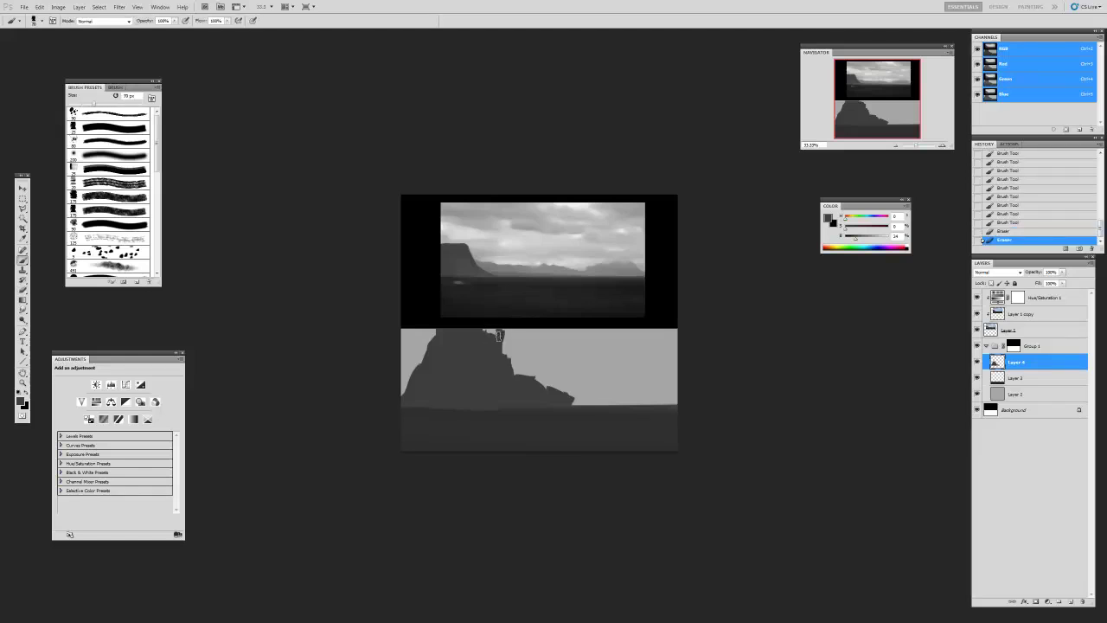
pyautogui.click(496, 347)
pyautogui.press('e')
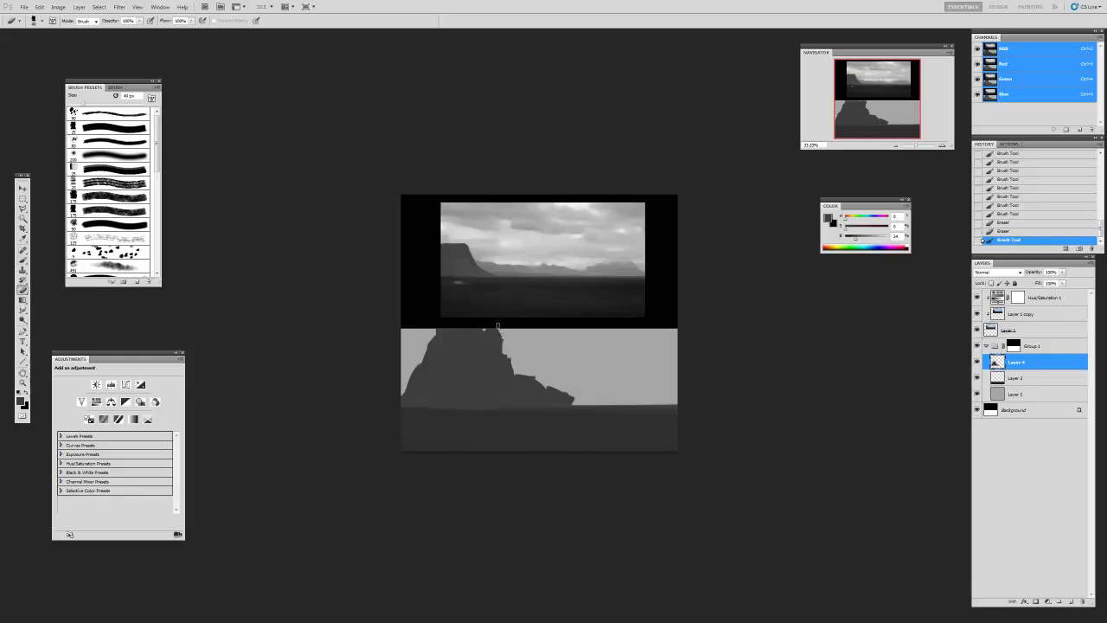
pyautogui.click(502, 336)
pyautogui.press('b')
pyautogui.moveTo(483, 339); pyautogui.dragTo(476, 314)
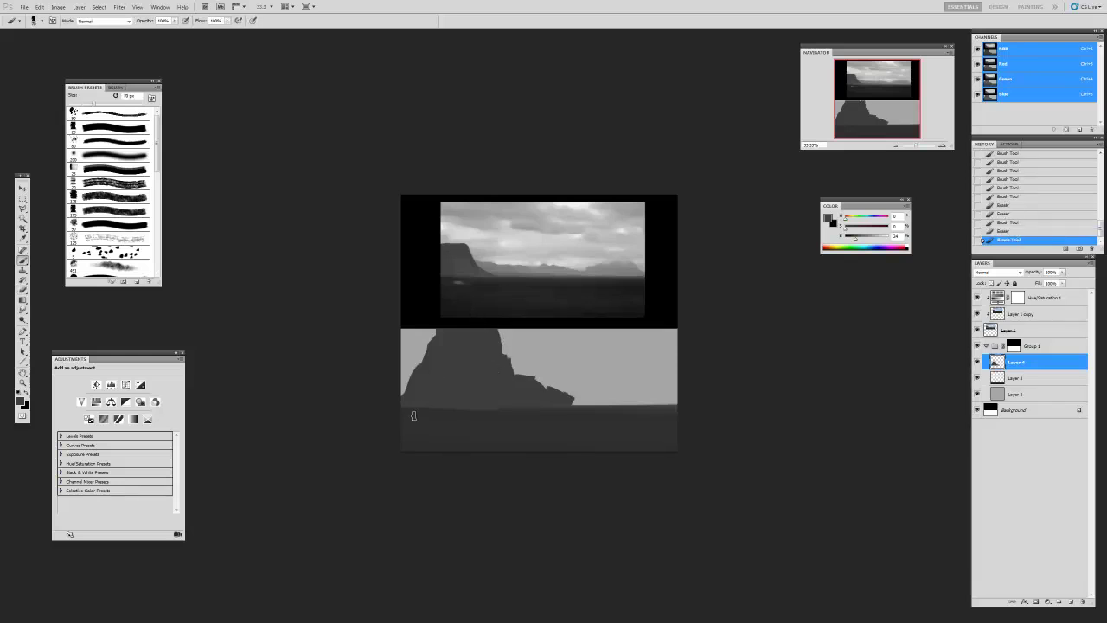
# - Erase along the top of the summit to make its flat upper edge irregular
pyautogui.press('e')
pyautogui.moveTo(443, 324); pyautogui.dragTo(489, 326)
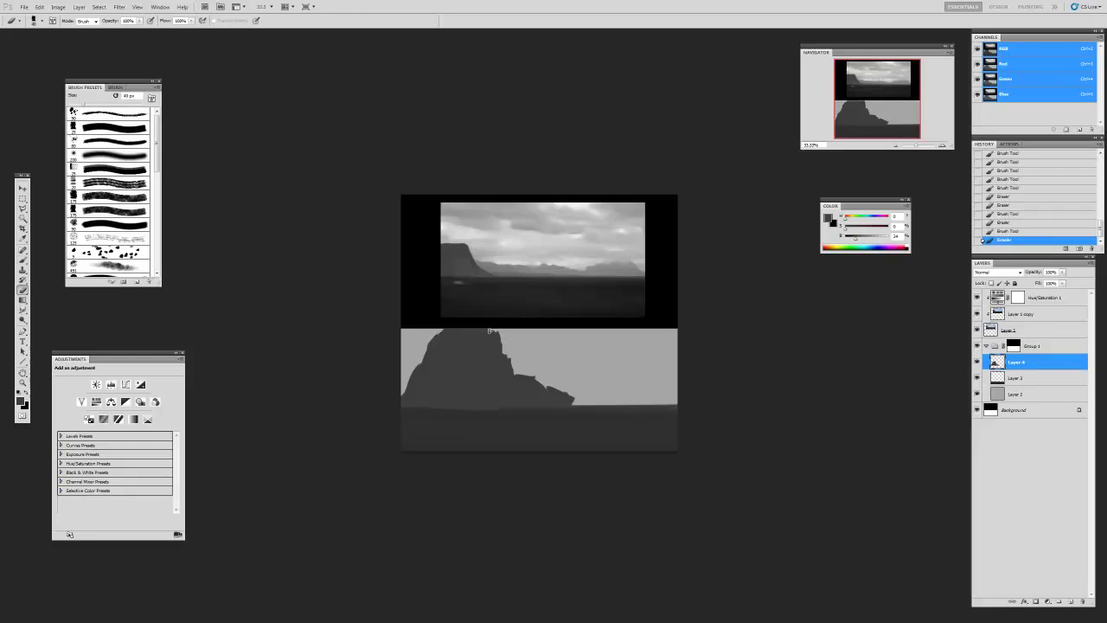
pyautogui.click(486, 328)
# - Smooth the mountain's right shoulder with the brush and extend its foot farther right along the horizon
pyautogui.press('b')
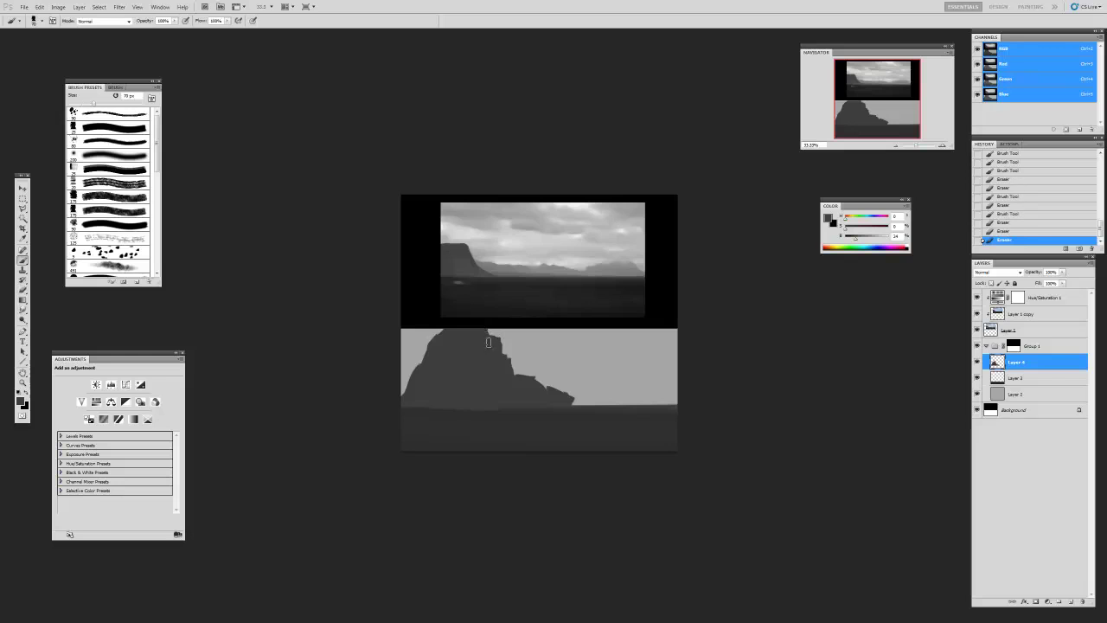
pyautogui.moveTo(502, 355)
pyautogui.mouseDown()
pyautogui.moveTo(517, 381)
pyautogui.moveTo(500, 353)
pyautogui.mouseUp()
pyautogui.moveTo(525, 400)
pyautogui.mouseDown()
pyautogui.moveTo(549, 386)
pyautogui.moveTo(592, 403)
pyautogui.mouseUp()
pyautogui.press('e')
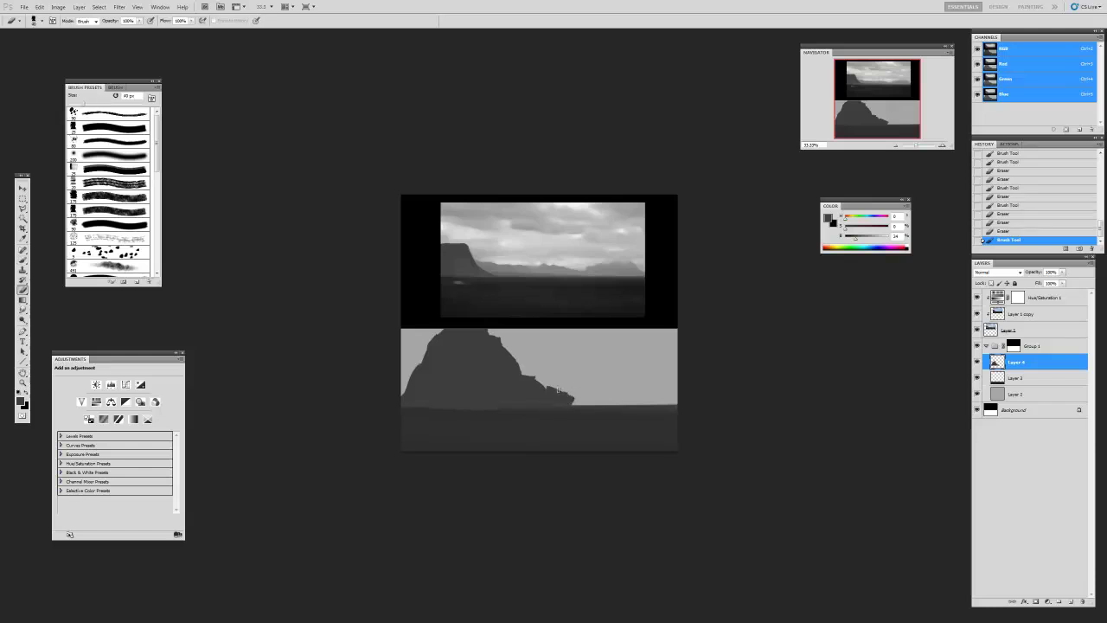
pyautogui.press('b')
pyautogui.moveTo(573, 401)
pyautogui.mouseDown()
pyautogui.moveTo(470, 405)
pyautogui.moveTo(528, 391)
pyautogui.mouseUp()
# - Sample the ground's dark grey and paint an uneven ground edge over the mountain's base on a new layer
pyautogui.press('alt')
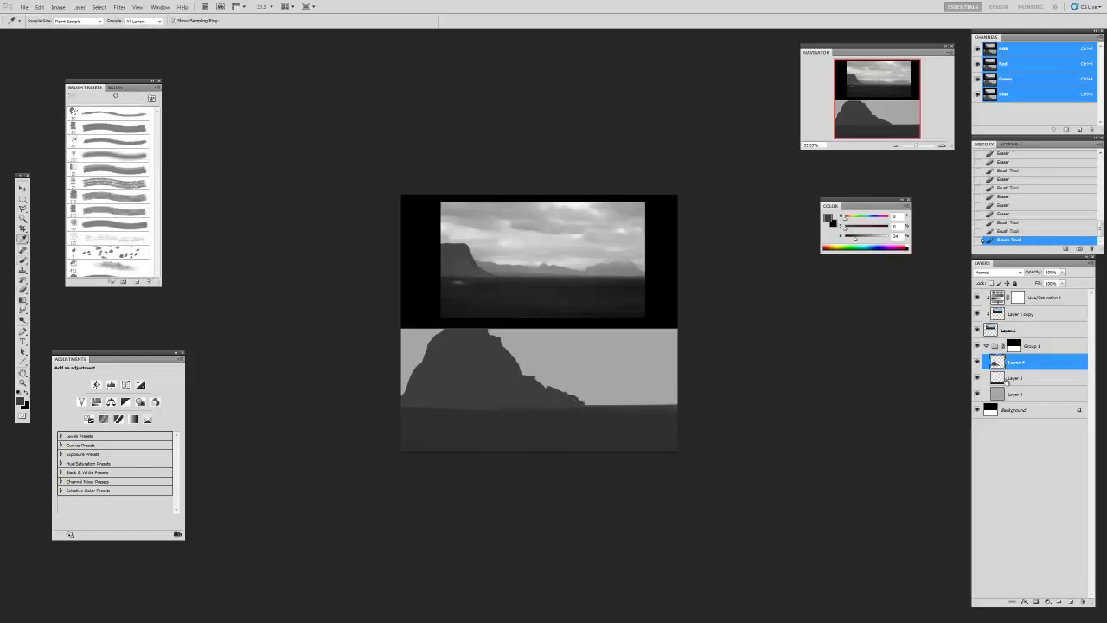
pyautogui.click(1065, 601)
pyautogui.press('b')
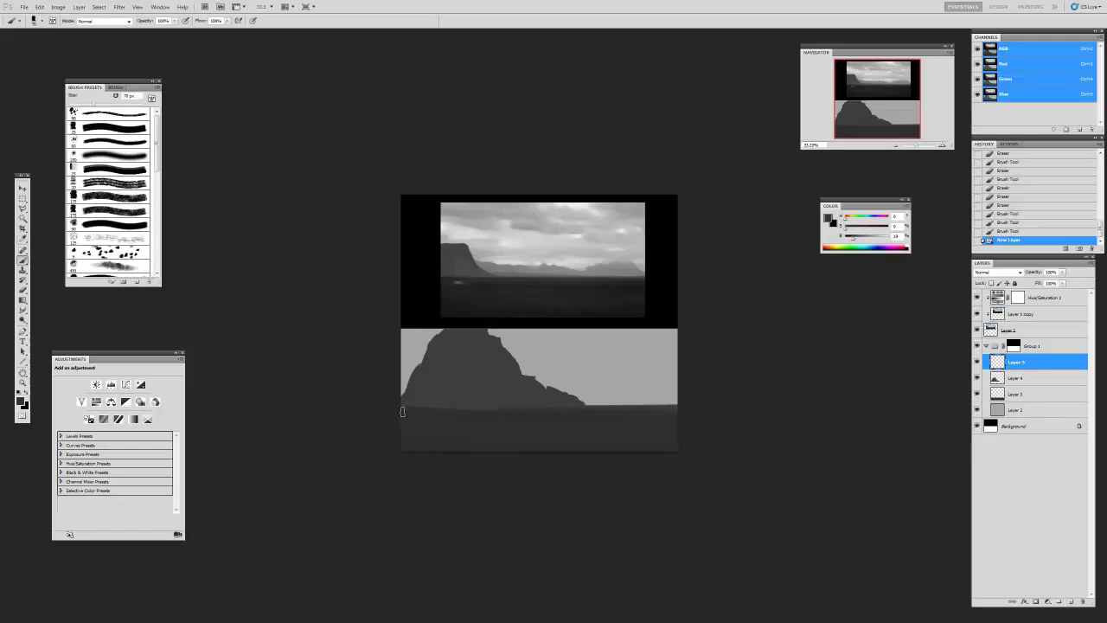
pyautogui.moveTo(503, 412); pyautogui.dragTo(407, 406)
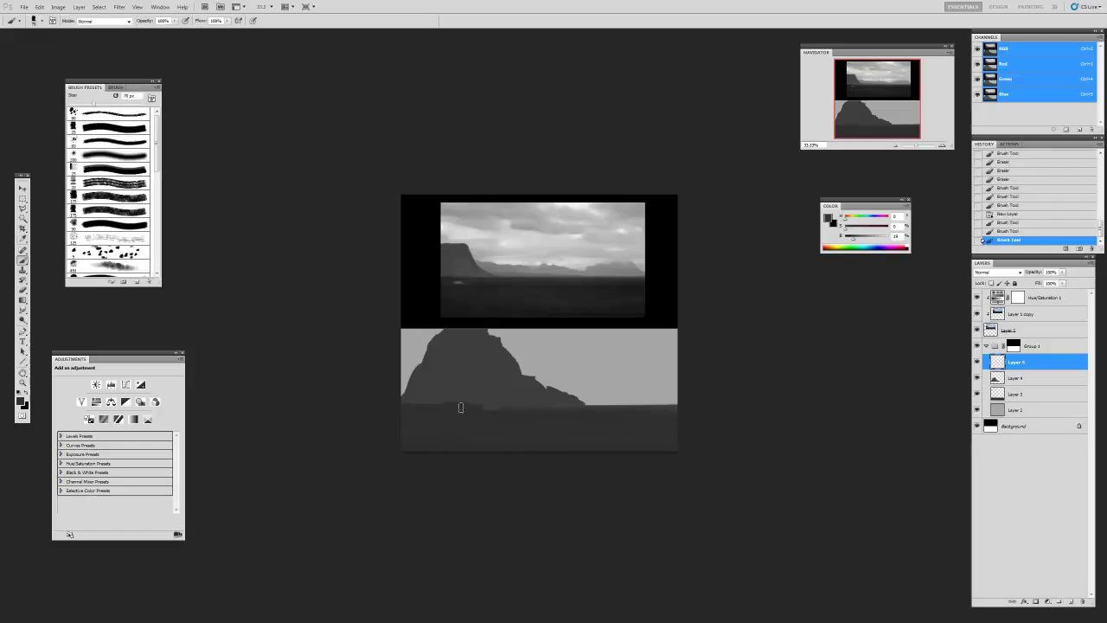
# - Paint a low dark hill along the horizon right of the mountain, varying the brush size to shape its ridge
pyautogui.moveTo(524, 406); pyautogui.dragTo(578, 410)
pyautogui.moveTo(547, 408)
pyautogui.mouseDown()
pyautogui.moveTo(636, 414)
pyautogui.moveTo(639, 403)
pyautogui.moveTo(671, 401)
pyautogui.mouseUp()
pyautogui.press('[')
pyautogui.press('[')
pyautogui.moveTo(633, 402); pyautogui.dragTo(702, 406)
pyautogui.press(']')
pyautogui.press(']')
pyautogui.moveTo(619, 409)
pyautogui.mouseDown()
pyautogui.moveTo(551, 414)
pyautogui.moveTo(655, 401)
pyautogui.mouseUp()
pyautogui.press('[')
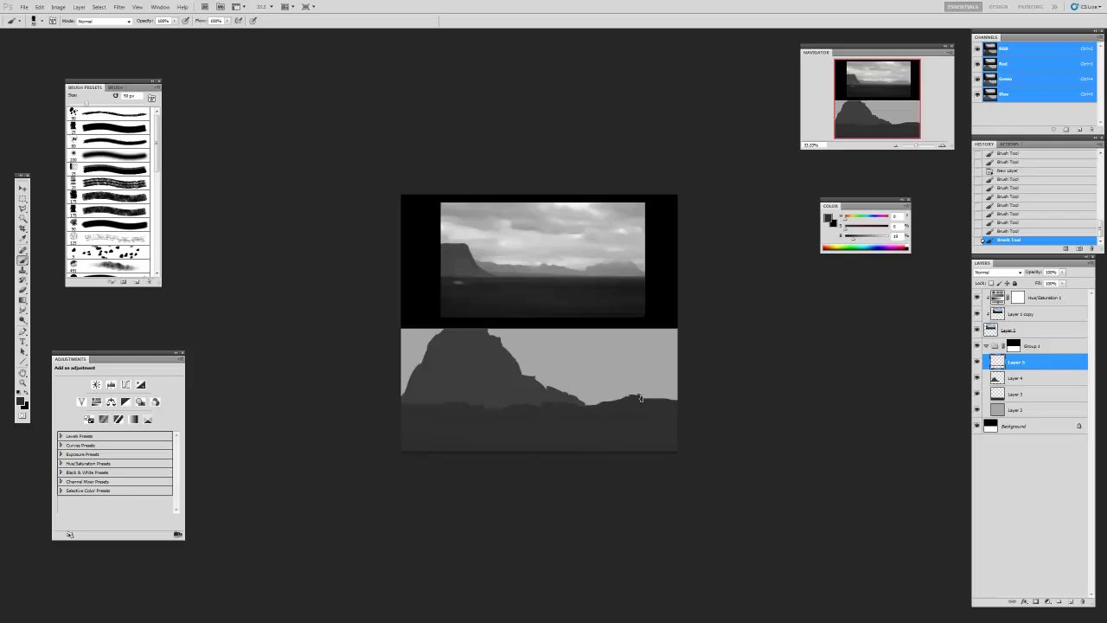
# - Rework the ground edge below the mountain's left side, cutting back into it with the sampled mountain grey
pyautogui.moveTo(492, 411); pyautogui.dragTo(414, 409)
pyautogui.press('i')
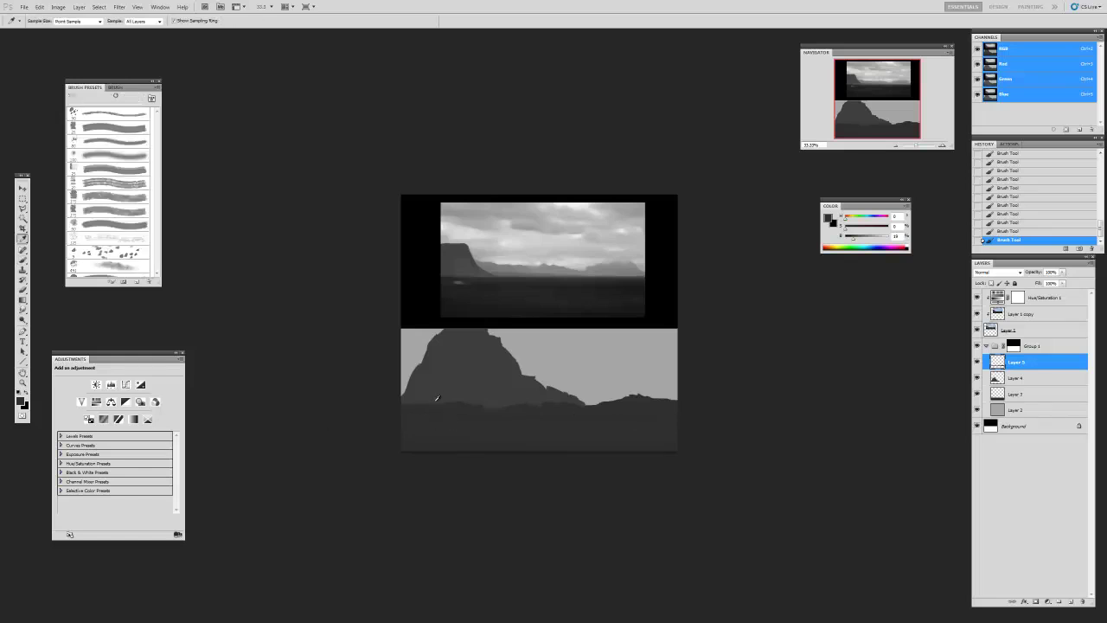
pyautogui.click(437, 398)
pyautogui.press('b')
pyautogui.moveTo(434, 402); pyautogui.dragTo(417, 405)
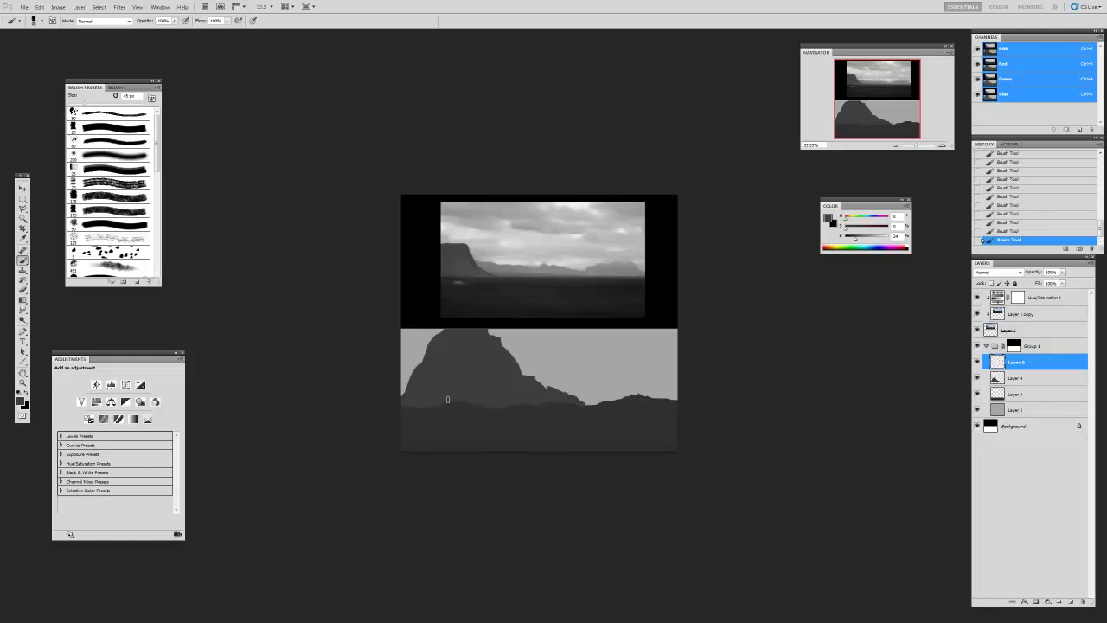
# - Touch up the ground edge at the far left and add a new layer directly above the base sky layer
pyautogui.moveTo(395, 402); pyautogui.dragTo(423, 403)
pyautogui.click(1008, 424)
pyautogui.click(1071, 601)
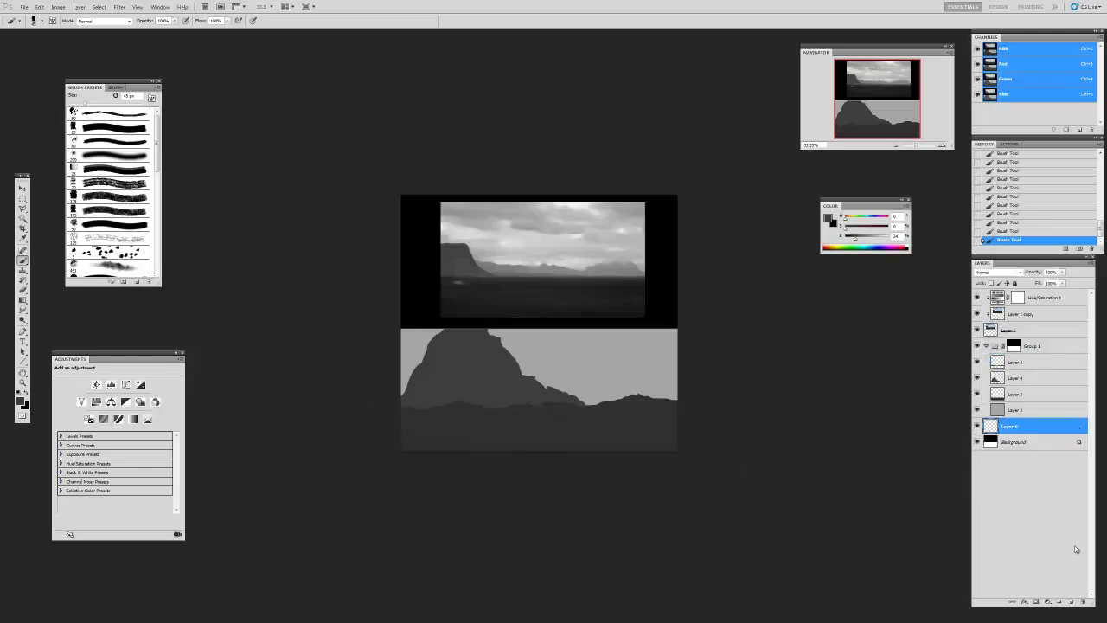
pyautogui.moveTo(1008, 425); pyautogui.dragTo(1014, 415)
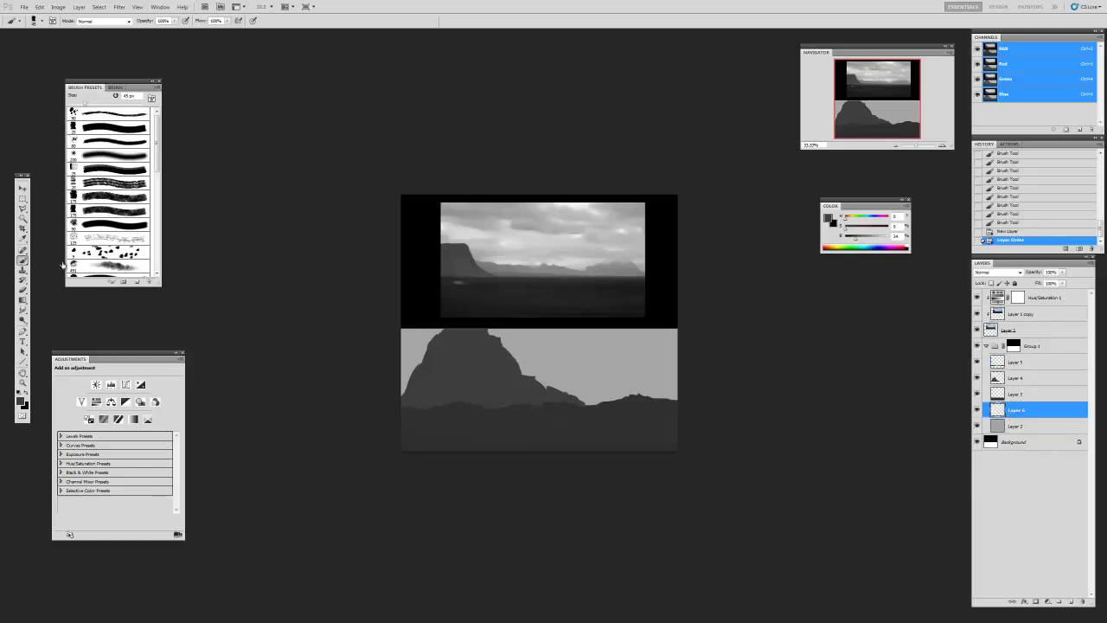
# - Choose an irregular-edged brush preset and set the foreground colour to the grey #919191
pyautogui.click(94, 227)
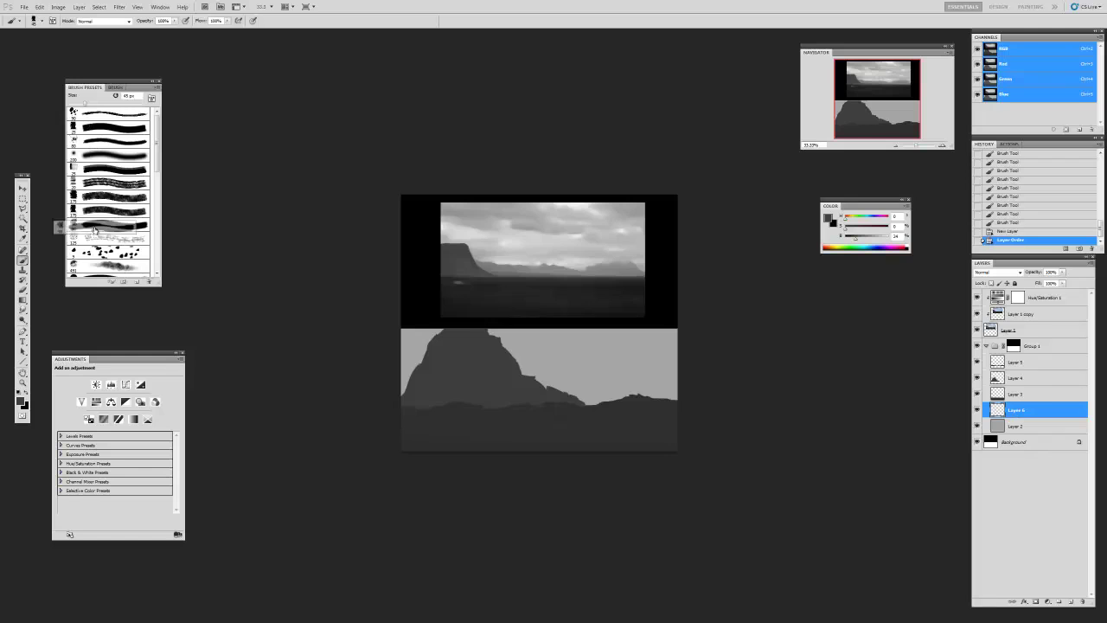
pyautogui.click(828, 218)
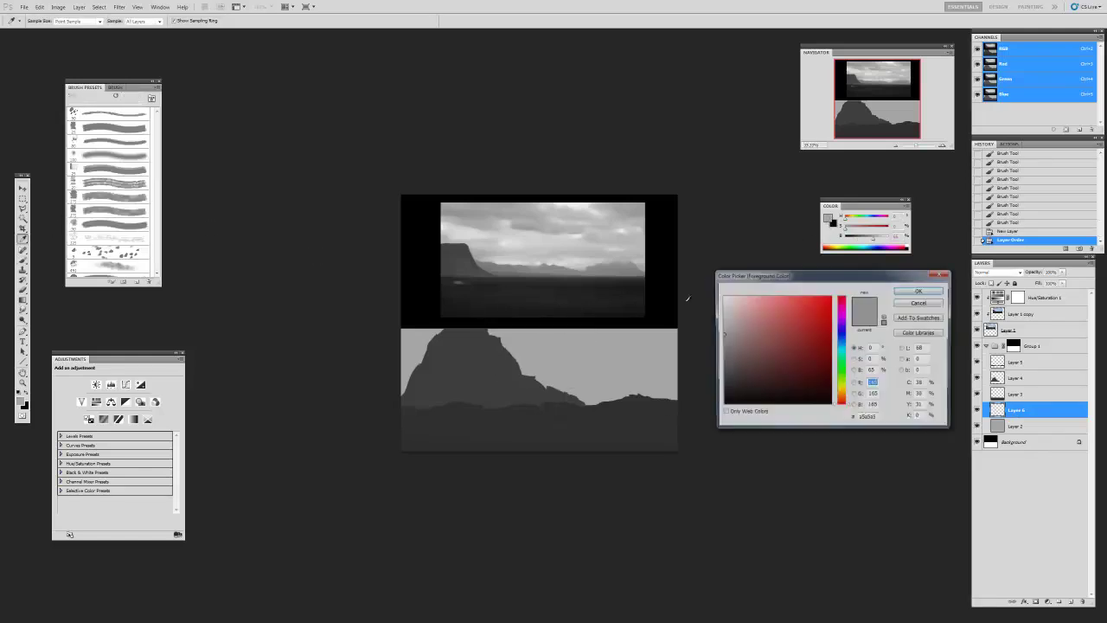
pyautogui.moveTo(724, 334); pyautogui.dragTo(718, 344)
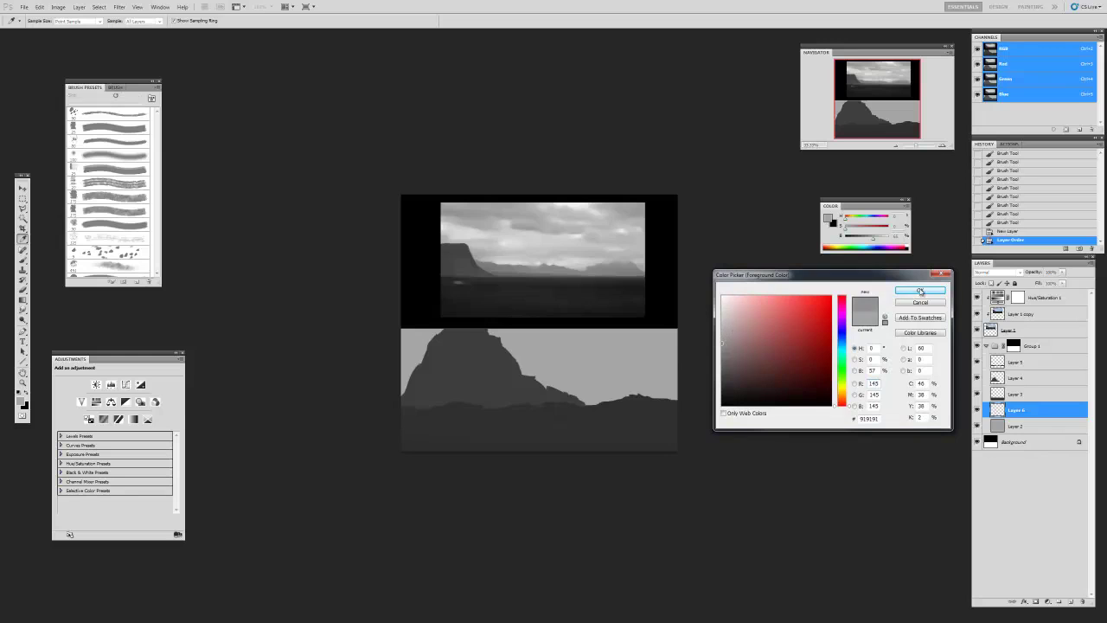
pyautogui.click(920, 291)
# - Paint soft darker cloud streaks across the sky on both sides of the mountain, enlarging the brush
pyautogui.moveTo(705, 382); pyautogui.dragTo(684, 386)
pyautogui.moveTo(354, 369)
pyautogui.mouseDown()
pyautogui.moveTo(228, 368)
pyautogui.moveTo(692, 379)
pyautogui.moveTo(295, 361)
pyautogui.mouseUp()
pyautogui.moveTo(295, 361)
pyautogui.mouseDown()
pyautogui.moveTo(718, 381)
pyautogui.moveTo(396, 367)
pyautogui.mouseUp()
pyautogui.press(']')
pyautogui.press(']')
pyautogui.moveTo(693, 368)
pyautogui.mouseDown()
pyautogui.moveTo(344, 324)
pyautogui.moveTo(567, 347)
pyautogui.mouseUp()
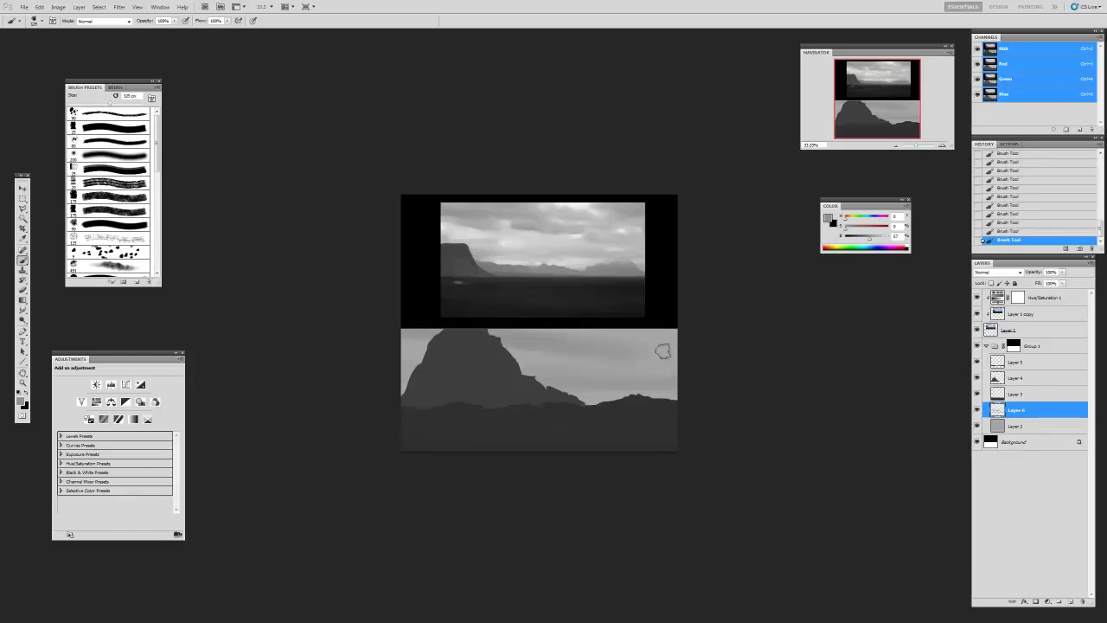
# - Erase into the darker clouds with the same irregular brush preset and repaint streaks near the mountain's peak
pyautogui.press('e')
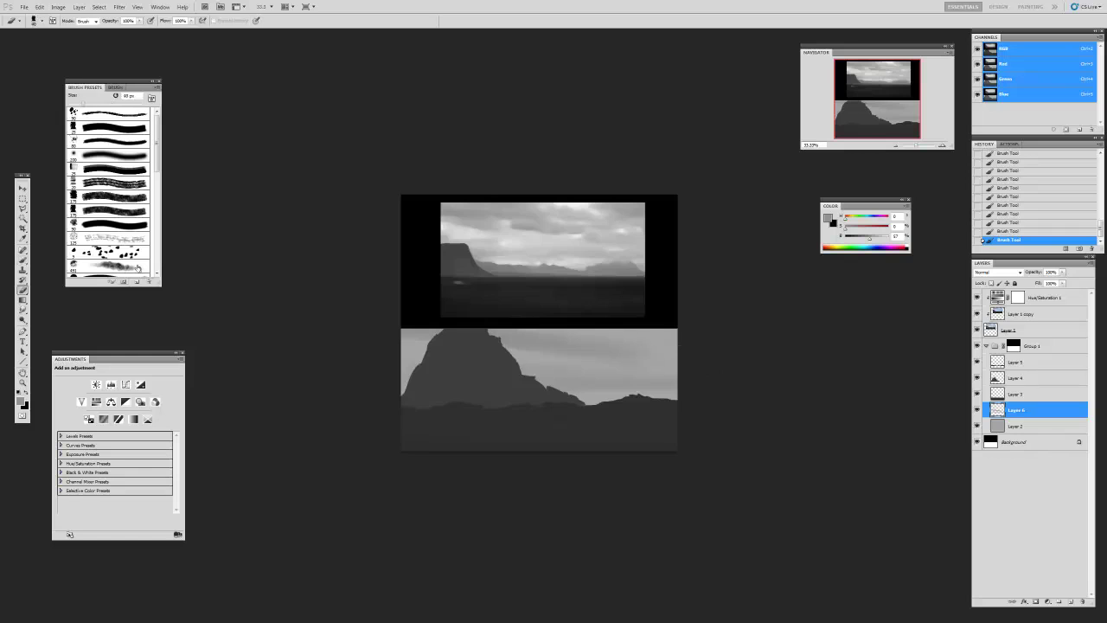
pyautogui.click(113, 224)
pyautogui.press('b')
pyautogui.moveTo(495, 341)
pyautogui.mouseDown()
pyautogui.moveTo(416, 340)
pyautogui.moveTo(467, 333)
pyautogui.mouseUp()
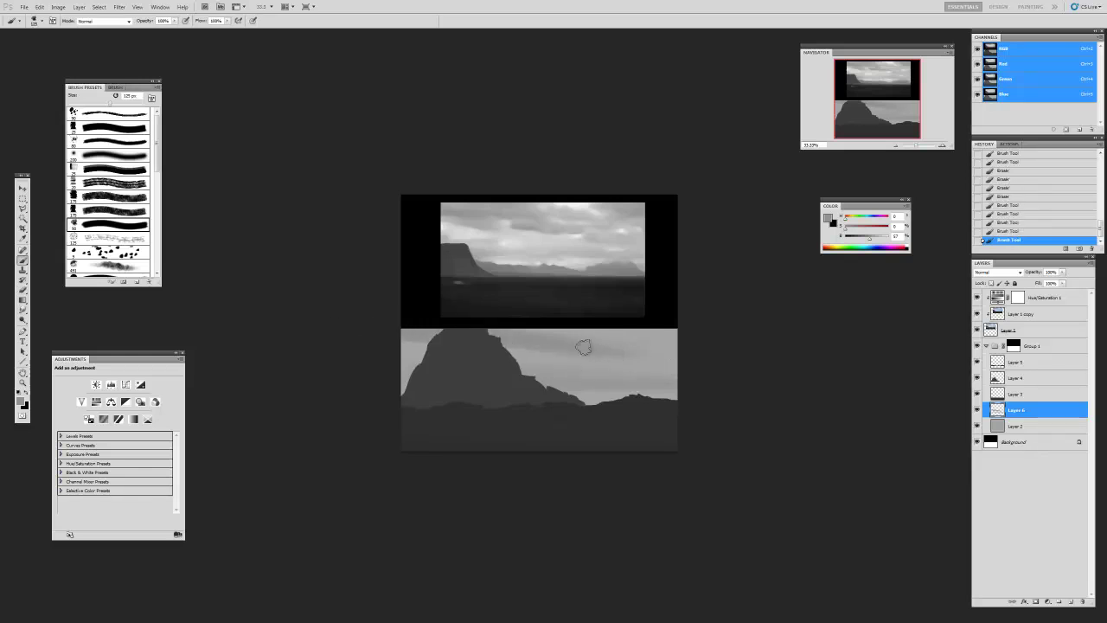
# - Break up the darker clouds on the right with the eraser and brush a new streak across the upper-right sky
pyautogui.press('e')
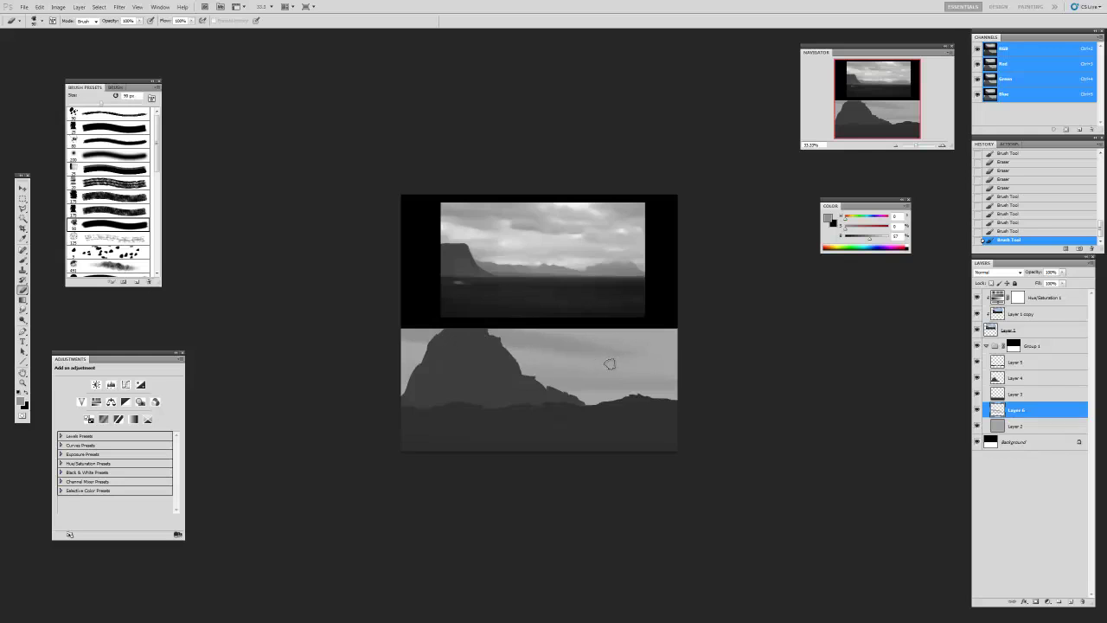
pyautogui.click(647, 364)
pyautogui.click(647, 364)
pyautogui.click(647, 365)
pyautogui.press('b')
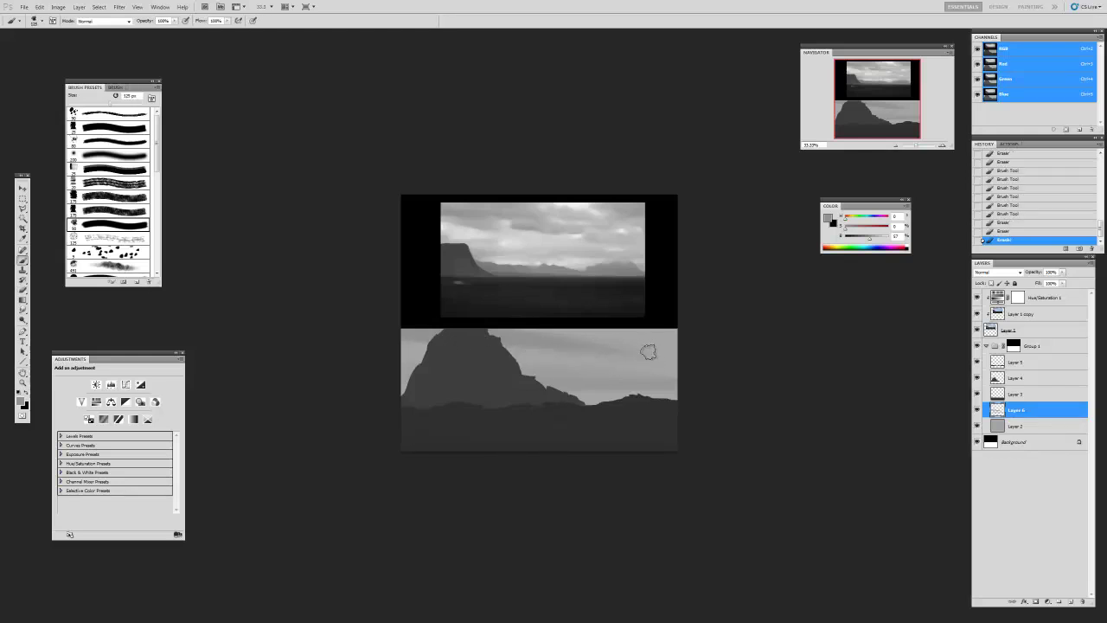
pyautogui.moveTo(624, 334)
pyautogui.mouseDown()
pyautogui.moveTo(663, 337)
pyautogui.moveTo(669, 345)
pyautogui.moveTo(645, 352)
pyautogui.moveTo(680, 353)
pyautogui.mouseUp()
# - Thin the upper-right clouds with the eraser, then paint long darker bands across the sky down to the horizon
pyautogui.press('e')
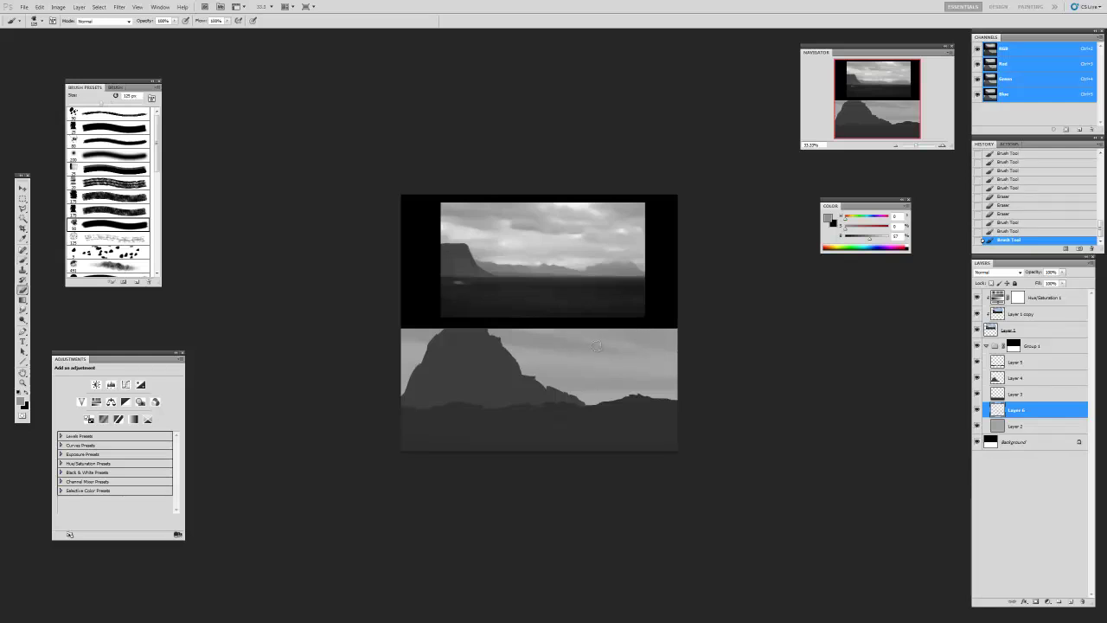
pyautogui.moveTo(553, 331); pyautogui.dragTo(690, 347)
pyautogui.press('b')
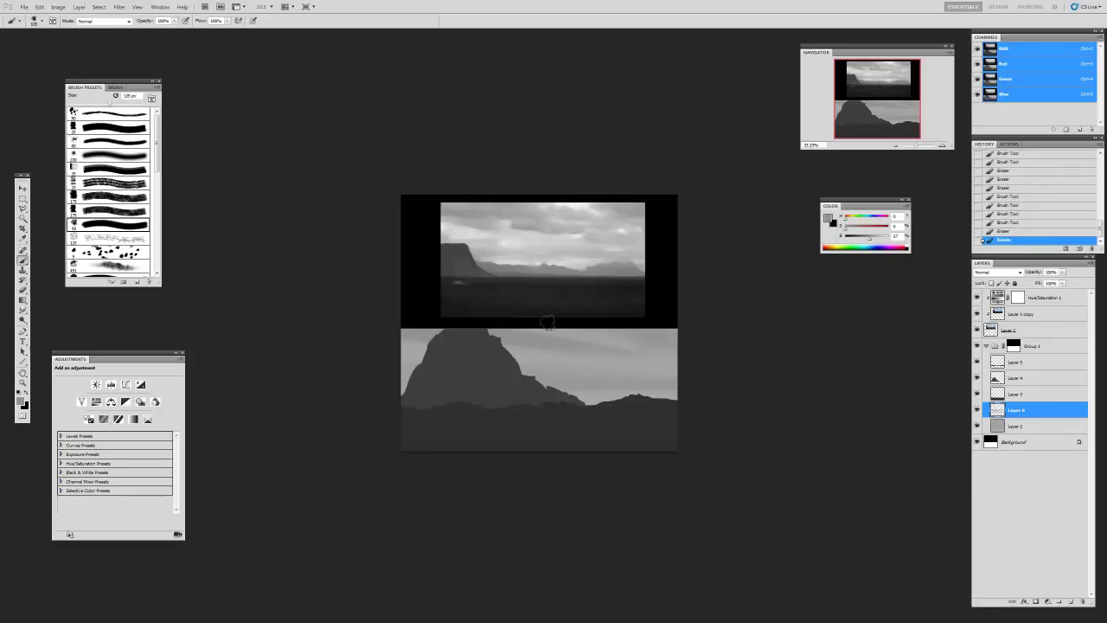
pyautogui.moveTo(565, 323); pyautogui.dragTo(657, 341)
pyautogui.moveTo(486, 340); pyautogui.dragTo(670, 351)
pyautogui.moveTo(562, 345); pyautogui.dragTo(640, 353)
pyautogui.moveTo(415, 376); pyautogui.dragTo(689, 400)
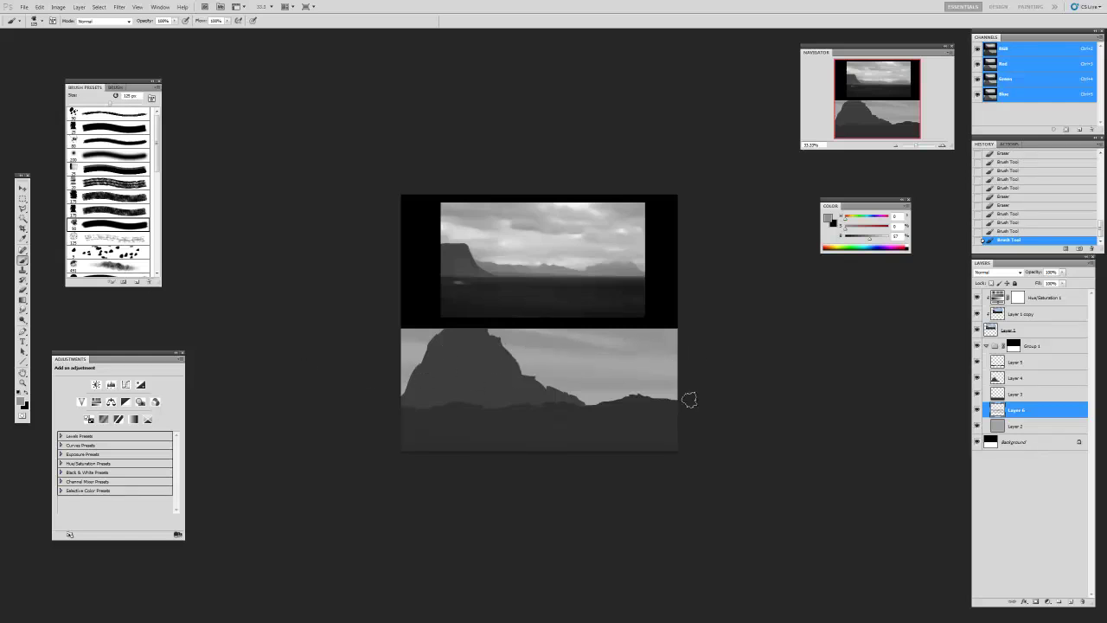
# - Add a new layer between the base sky and the dark clouds, sample the sky grey and lighten it
pyautogui.click(1008, 432)
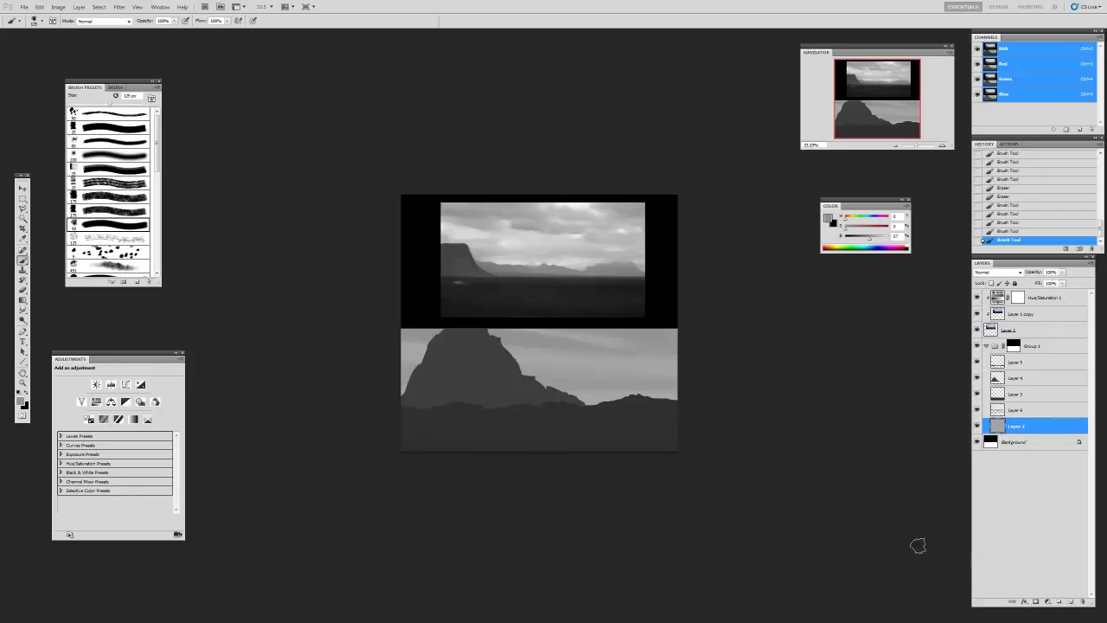
pyautogui.click(1071, 602)
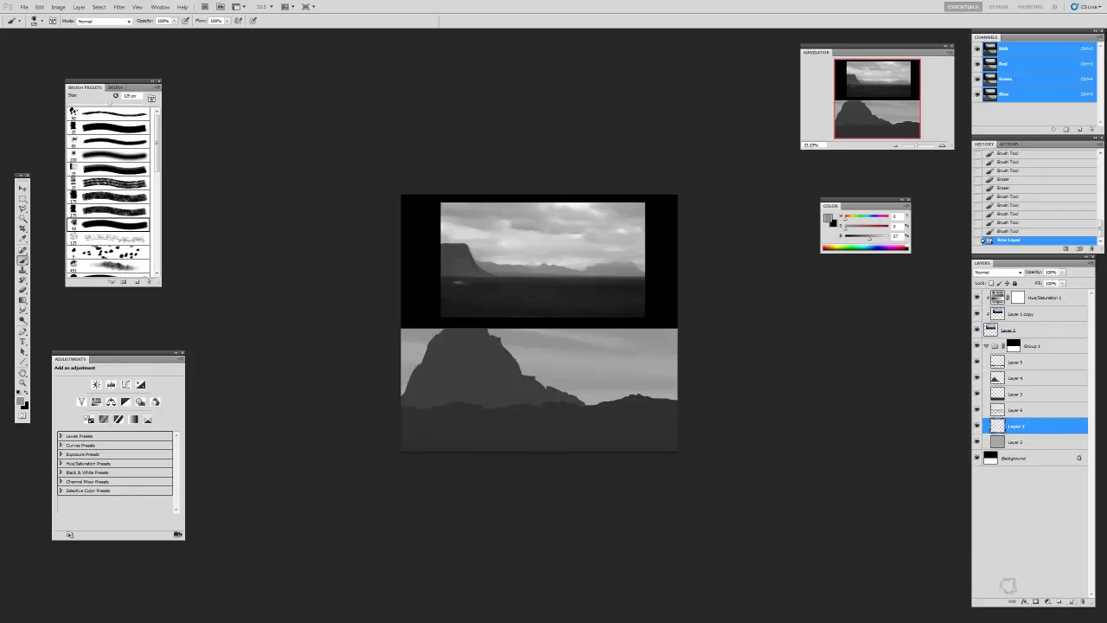
pyautogui.keyDown('alt'); pyautogui.click(558, 372); pyautogui.keyUp('alt')
pyautogui.moveTo(866, 242)
pyautogui.mouseDown()
pyautogui.moveTo(877, 240)
pyautogui.moveTo(867, 246)
pyautogui.mouseUp()
# - Paint broad light cloud streaks across the whole sky with an enlarged brush
pyautogui.moveTo(373, 354); pyautogui.dragTo(657, 364)
pyautogui.press(']')
pyautogui.press(']')
pyautogui.moveTo(394, 355); pyautogui.dragTo(675, 341)
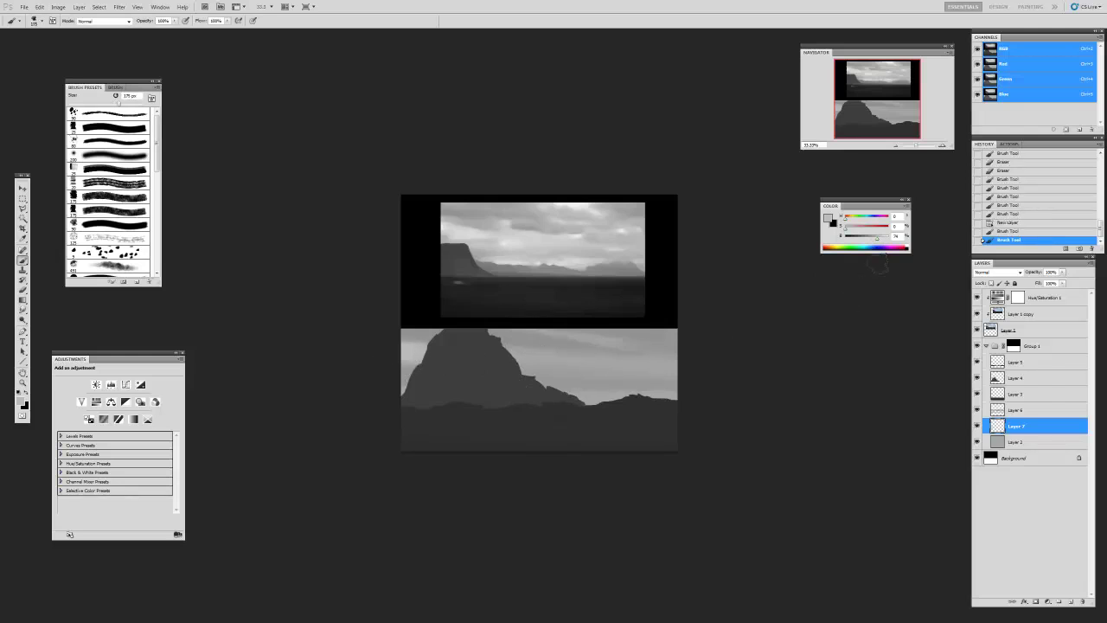
# - Build up light cloud patches left of the mountain and sweep bright streaks through the sky right of the peak
pyautogui.moveTo(419, 359)
pyautogui.mouseDown()
pyautogui.moveTo(386, 353)
pyautogui.moveTo(390, 363)
pyautogui.mouseUp()
pyautogui.press('[')
pyautogui.moveTo(414, 368); pyautogui.dragTo(401, 389)
pyautogui.moveTo(412, 372)
pyautogui.mouseDown()
pyautogui.moveTo(400, 381)
pyautogui.moveTo(398, 344)
pyautogui.mouseUp()
pyautogui.moveTo(667, 376); pyautogui.dragTo(601, 350)
pyautogui.moveTo(527, 327); pyautogui.dragTo(610, 342)
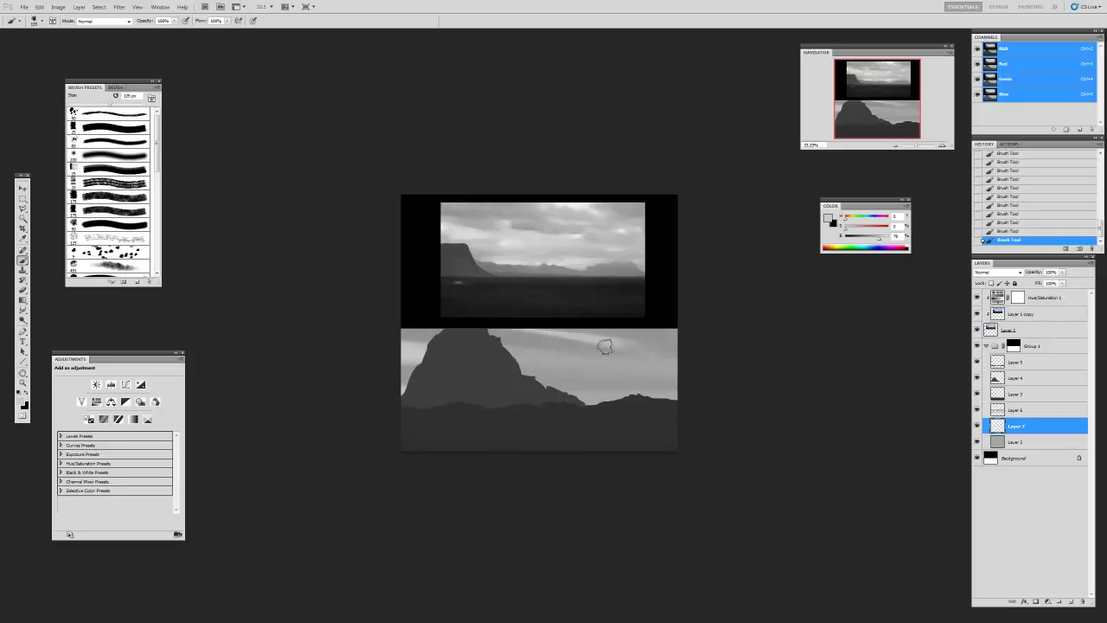
# - Soften the light clouds right of the mountain using the eraser at 300 px
pyautogui.press(']')
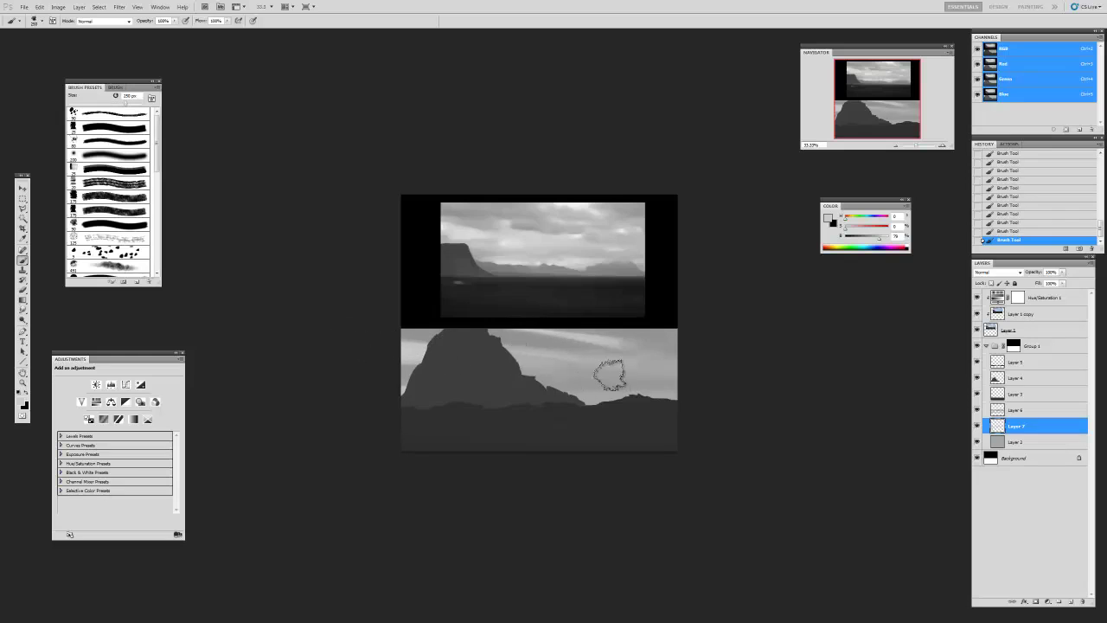
pyautogui.press('e')
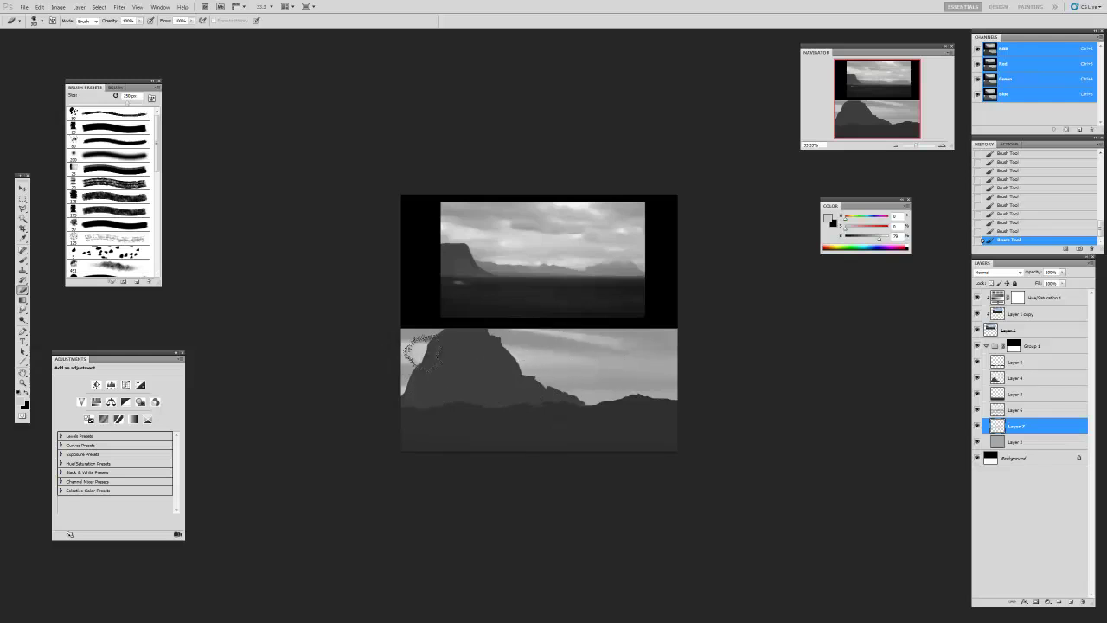
pyautogui.press(']')
pyautogui.moveTo(537, 359); pyautogui.dragTo(674, 344)
pyautogui.click(693, 342)
pyautogui.click(638, 381)
# - On the dark cloud layer, paint a band of sampled sky grey along the horizon right of the mountain with a smaller brush
pyautogui.click(995, 414)
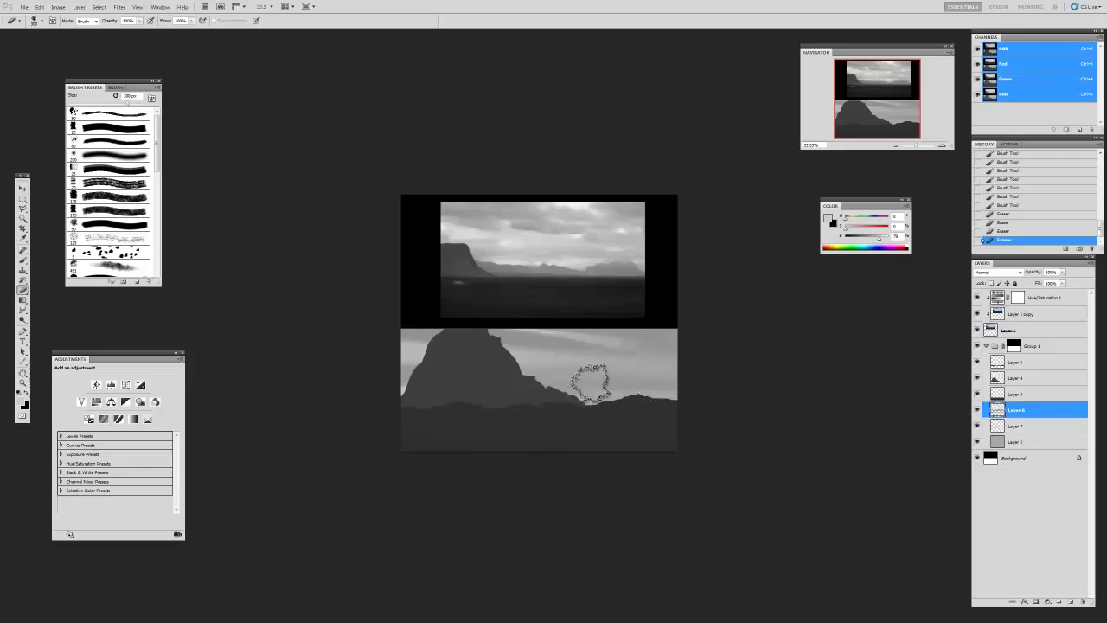
pyautogui.press('b')
pyautogui.keyDown('alt'); pyautogui.click(605, 382); pyautogui.keyUp('alt')
pyautogui.press('[')
pyautogui.press('[')
pyautogui.press('[')
pyautogui.press('[')
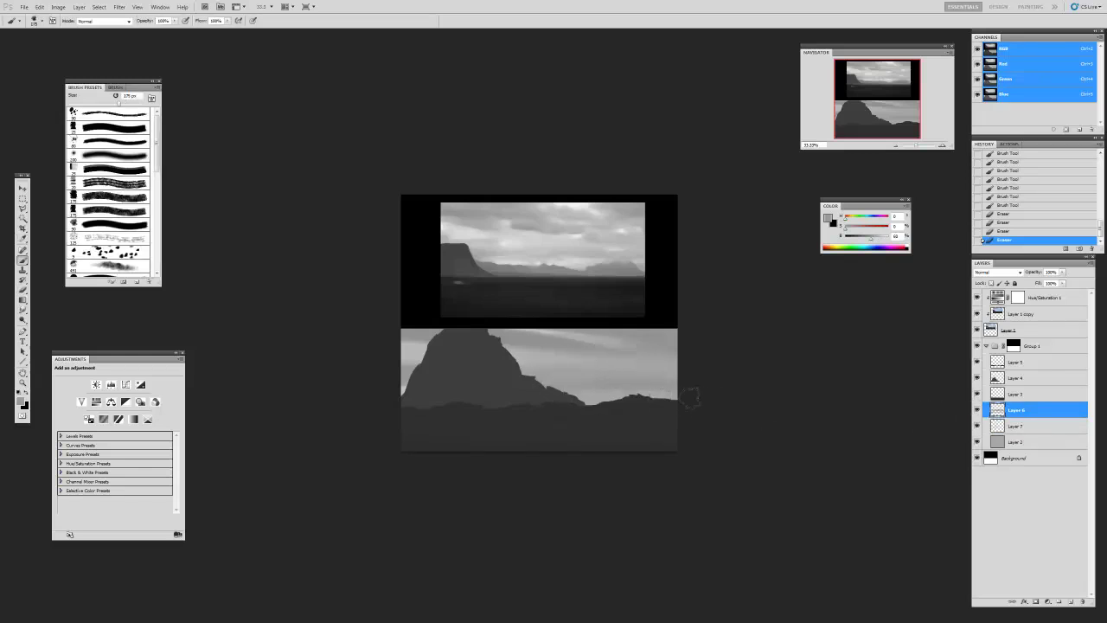
pyautogui.moveTo(497, 389); pyautogui.dragTo(597, 396)
pyautogui.moveTo(606, 396); pyautogui.dragTo(670, 397)
pyautogui.moveTo(671, 397); pyautogui.dragTo(741, 403)
# - Sample the lighter grey left of the mountain and paint thin light streaks just above the right horizon, progressively shrinking the brush
pyautogui.keyDown('alt'); pyautogui.click(411, 350); pyautogui.keyUp('alt')
pyautogui.press('[')
pyautogui.press('[')
pyautogui.press('[')
pyautogui.press('[')
pyautogui.press('[')
pyautogui.moveTo(559, 393); pyautogui.dragTo(679, 391)
pyautogui.press('[')
pyautogui.press('[')
pyautogui.moveTo(606, 391); pyautogui.dragTo(734, 388)
pyautogui.press('[')
pyautogui.press('[')
# - Trim the light streaks above the right-hand hill with the eraser
pyautogui.press('e')
pyautogui.moveTo(601, 391)
pyautogui.mouseDown()
pyautogui.moveTo(629, 393)
pyautogui.moveTo(571, 393)
pyautogui.moveTo(676, 394)
pyautogui.moveTo(599, 391)
pyautogui.mouseUp()
pyautogui.moveTo(599, 391); pyautogui.dragTo(670, 393)
pyautogui.moveTo(606, 391); pyautogui.dragTo(666, 392)
pyautogui.moveTo(599, 391)
pyautogui.mouseDown()
pyautogui.moveTo(657, 391)
pyautogui.moveTo(630, 388)
pyautogui.mouseUp()
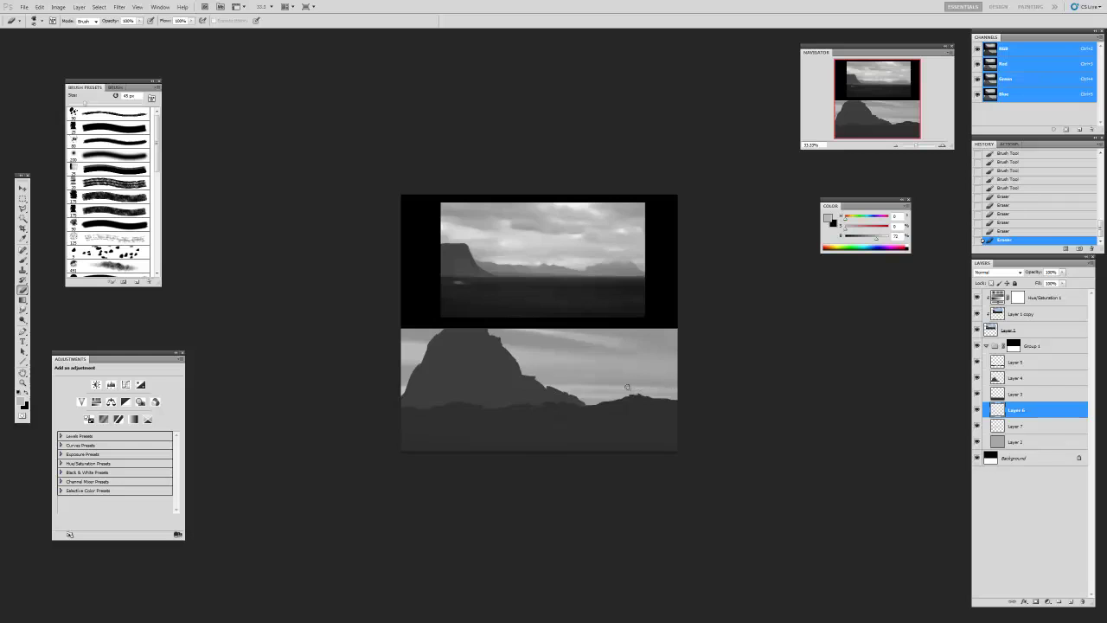
pyautogui.press('i')
pyautogui.press('b')
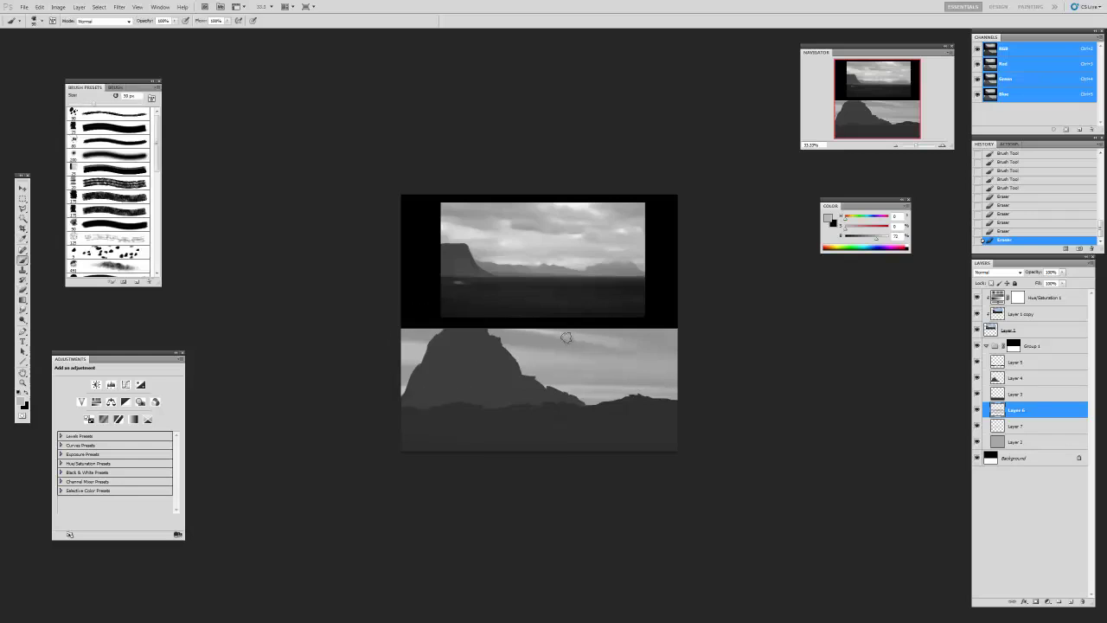
pyautogui.moveTo(616, 333); pyautogui.dragTo(572, 334)
pyautogui.moveTo(573, 335); pyautogui.dragTo(610, 333)
pyautogui.moveTo(610, 333); pyautogui.dragTo(648, 351)
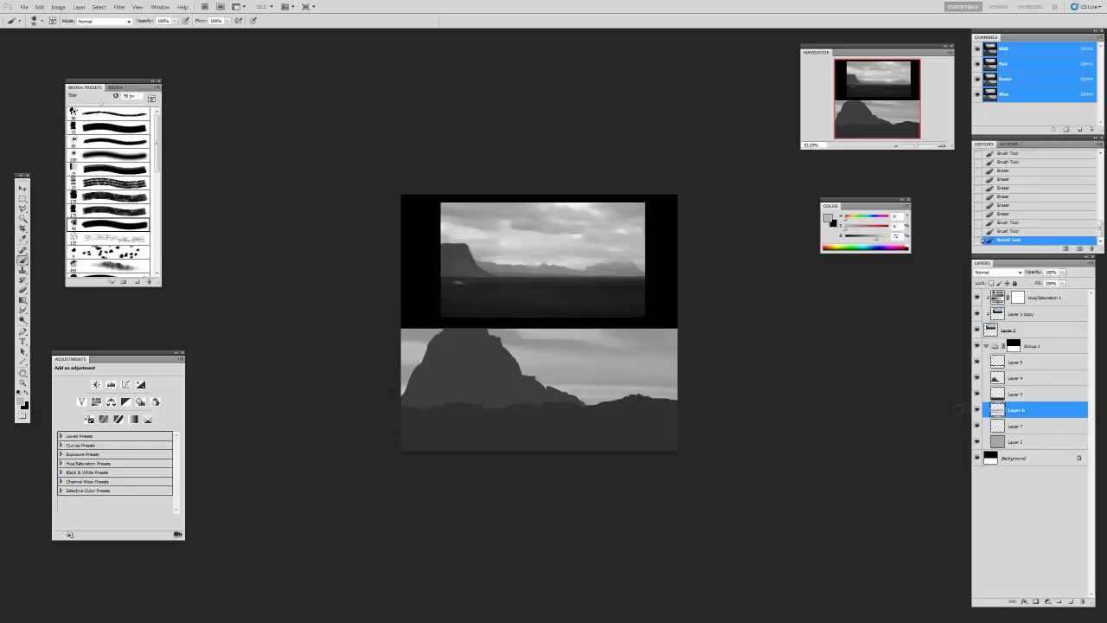
pyautogui.hotkey('ctrl', 'z')
pyautogui.moveTo(552, 332)
pyautogui.mouseDown()
pyautogui.moveTo(630, 339)
pyautogui.moveTo(548, 341)
pyautogui.mouseUp()
pyautogui.moveTo(547, 342); pyautogui.dragTo(530, 365)
pyautogui.press('e')
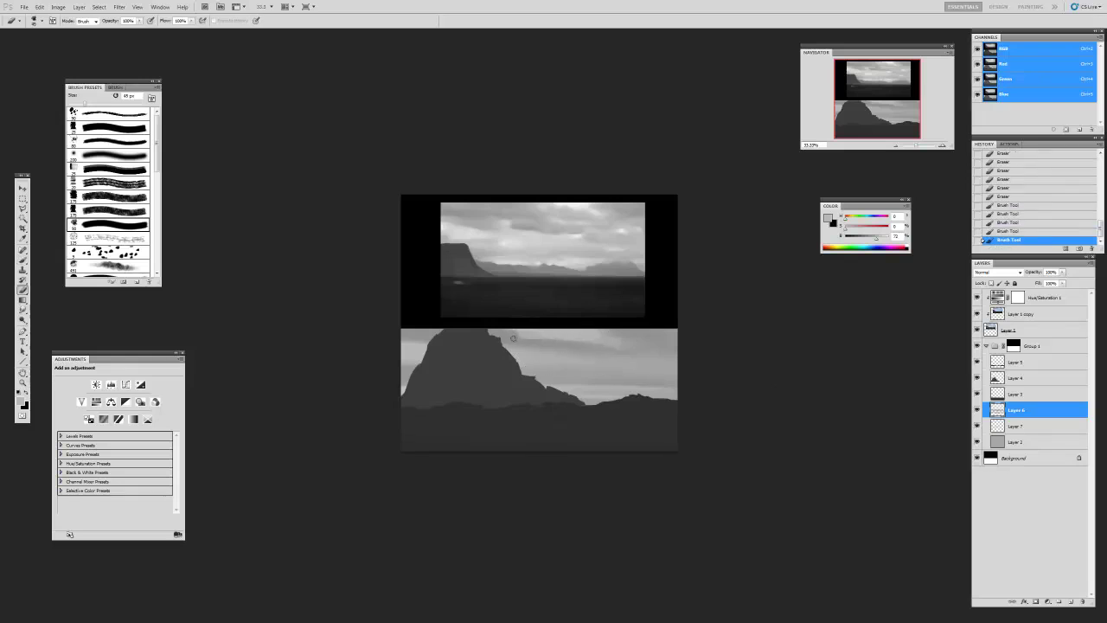
pyautogui.click(532, 345)
pyautogui.hotkey('ctrl', 'z')
pyautogui.hotkey('ctrl', 'alt', 'z')
pyautogui.hotkey('ctrl', 'alt', 'z')
pyautogui.hotkey('ctrl', 'alt', 'z')
pyautogui.hotkey('ctrl', 'alt', 'z')
pyautogui.hotkey('ctrl', 'alt', 'z')
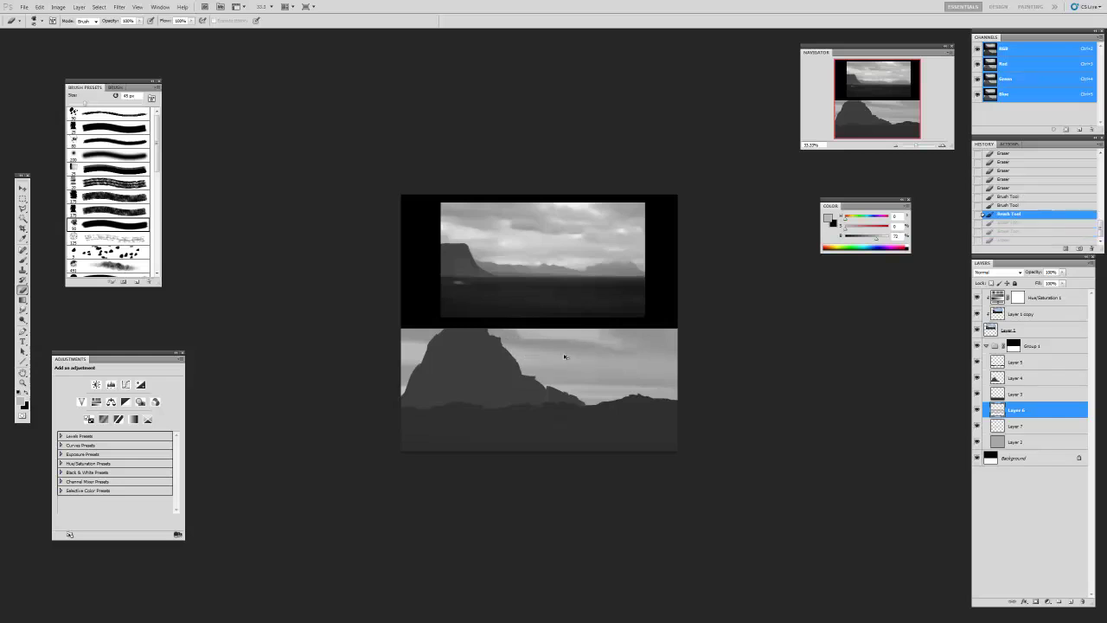
# - Brush light strokes into the sky right of the peak on the light cloud layer
pyautogui.click(1006, 427)
pyautogui.press('b')
pyautogui.click(519, 331)
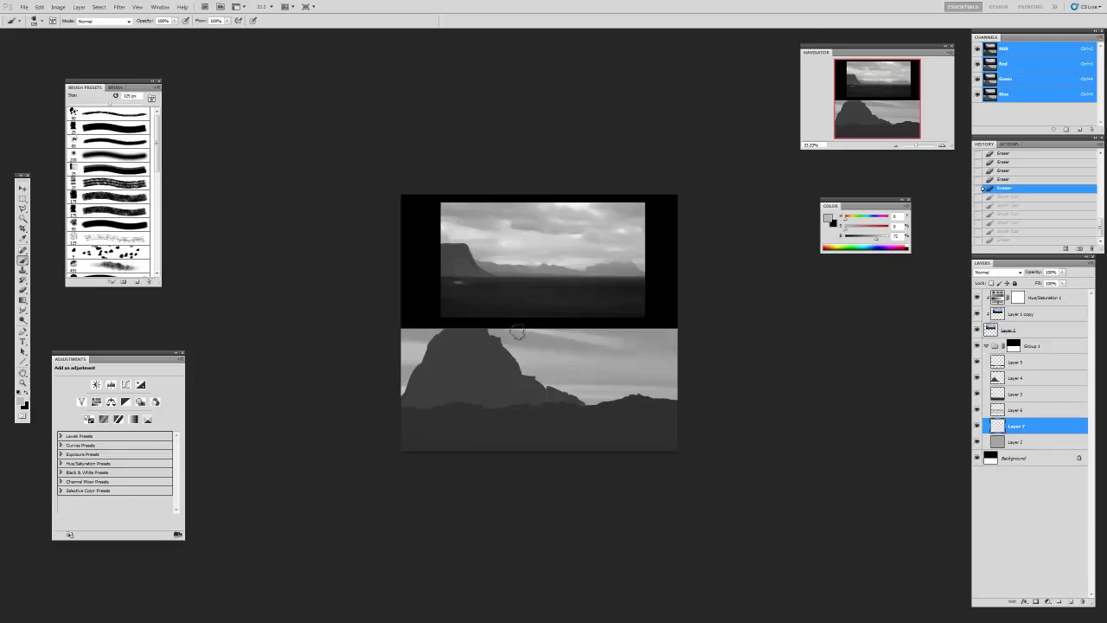
pyautogui.click(530, 335)
pyautogui.press(']')
pyautogui.click(610, 334)
# - Raise the brush grey to 84% brightness and dab bright highlights along the upper clouds right of the peak
pyautogui.moveTo(878, 241); pyautogui.dragTo(882, 240)
pyautogui.moveTo(598, 337)
pyautogui.mouseDown()
pyautogui.moveTo(566, 343)
pyautogui.moveTo(536, 330)
pyautogui.moveTo(557, 332)
pyautogui.mouseUp()
pyautogui.click(505, 331)
pyautogui.click(559, 329)
pyautogui.click(581, 331)
pyautogui.click(611, 332)
pyautogui.click(630, 331)
pyautogui.click(648, 332)
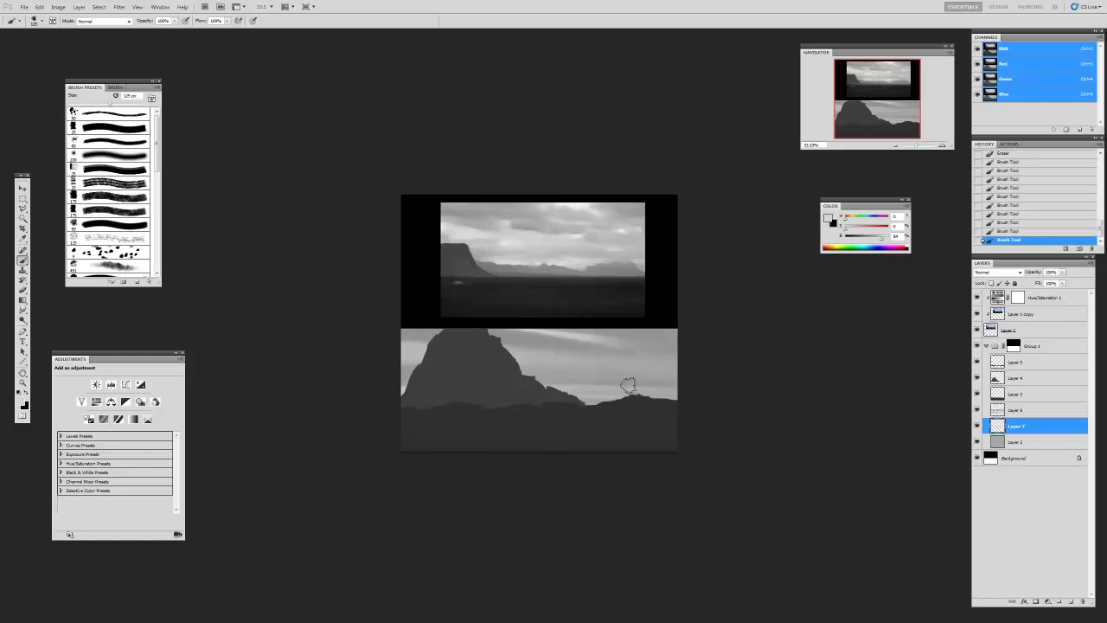
pyautogui.moveTo(634, 397); pyautogui.dragTo(634, 396)
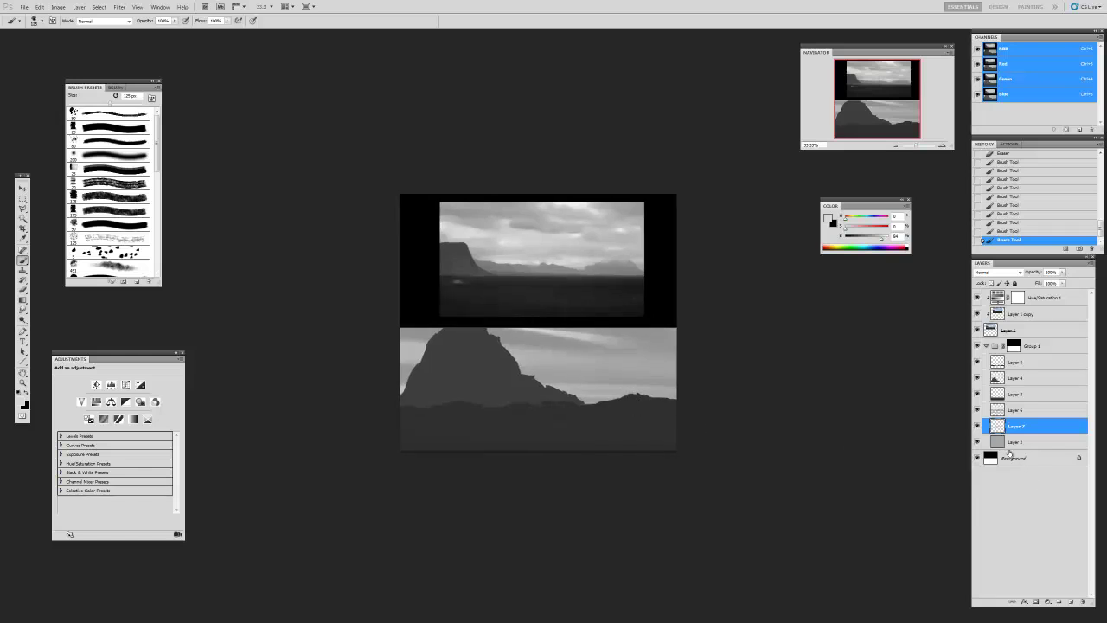
# - Add a new layer above the cloud layers, sample the sky grey near the horizon and reduce the brush size
pyautogui.click(999, 410)
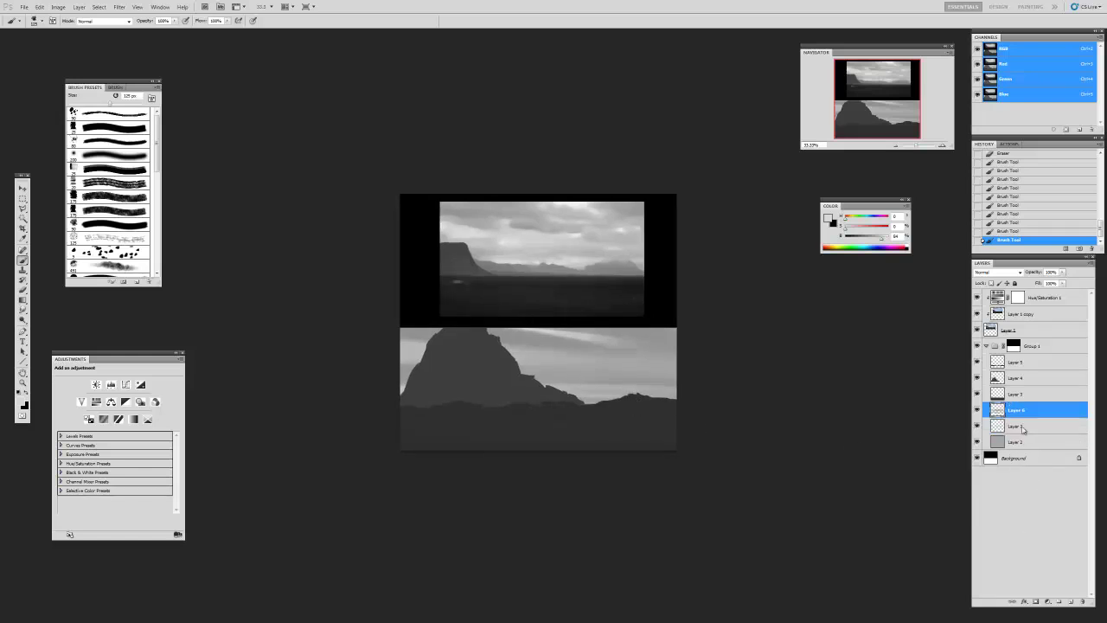
pyautogui.click(1070, 603)
pyautogui.press('i')
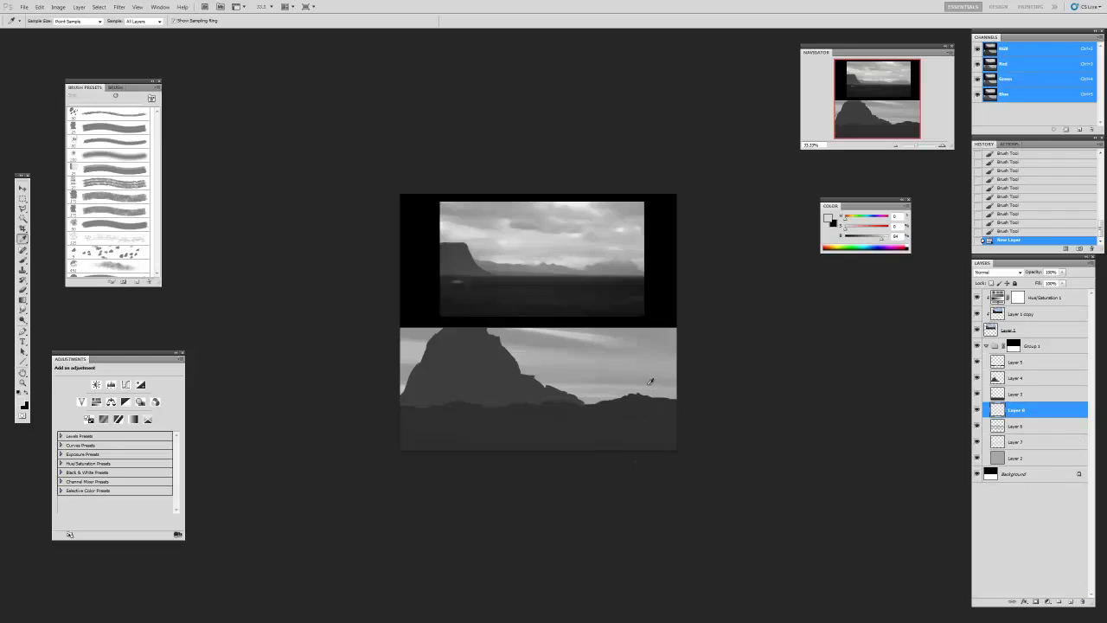
pyautogui.click(647, 385)
pyautogui.press('b')
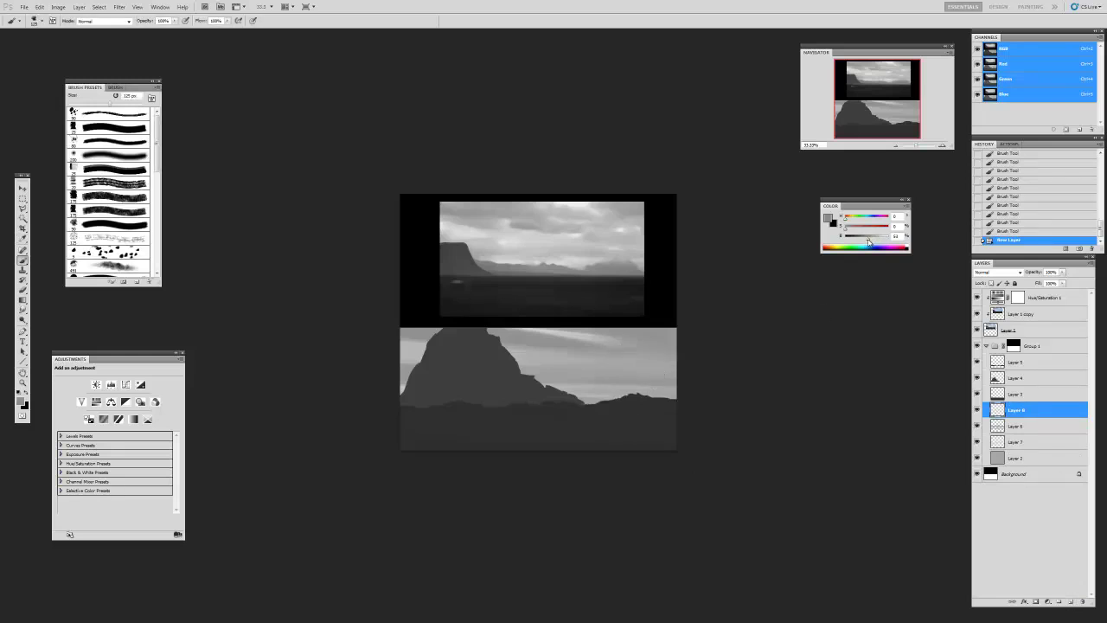
pyautogui.press('[')
pyautogui.press('[')
pyautogui.press('[')
# - Paint a mid-grey distant ridge sloping from behind the mountain's right shoulder along the horizon to the canvas edge
pyautogui.moveTo(565, 397); pyautogui.dragTo(599, 399)
pyautogui.moveTo(502, 385)
pyautogui.mouseDown()
pyautogui.moveTo(672, 394)
pyautogui.moveTo(592, 391)
pyautogui.moveTo(524, 372)
pyautogui.moveTo(603, 391)
pyautogui.moveTo(544, 381)
pyautogui.moveTo(577, 393)
pyautogui.mouseUp()
pyautogui.moveTo(387, 372); pyautogui.dragTo(410, 376)
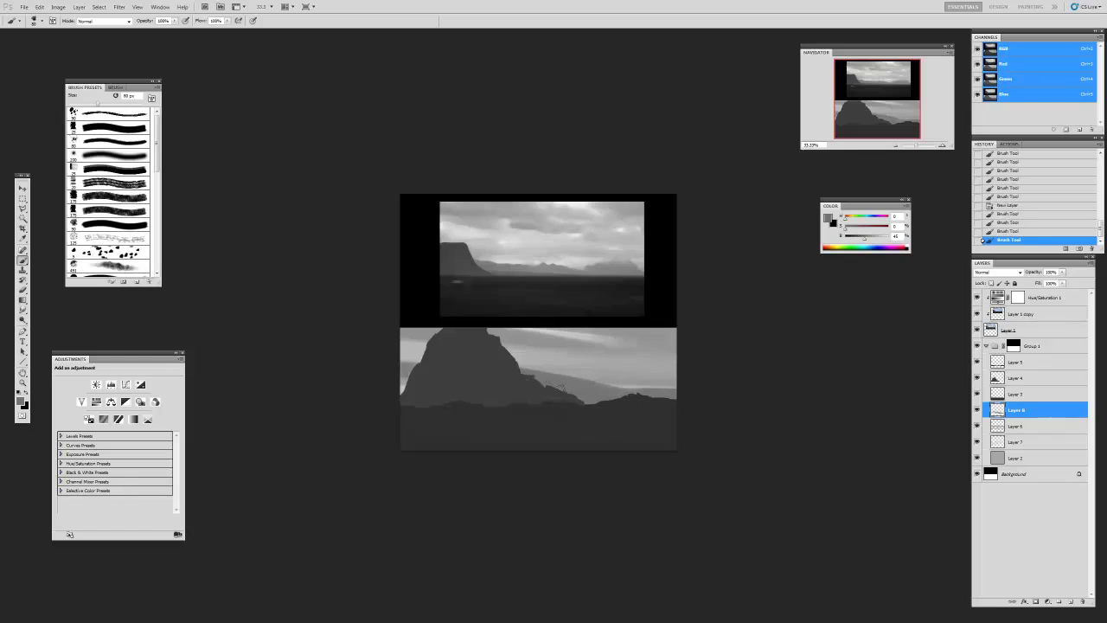
pyautogui.hotkey('ctrl', 'z')
pyautogui.moveTo(512, 383); pyautogui.dragTo(526, 381)
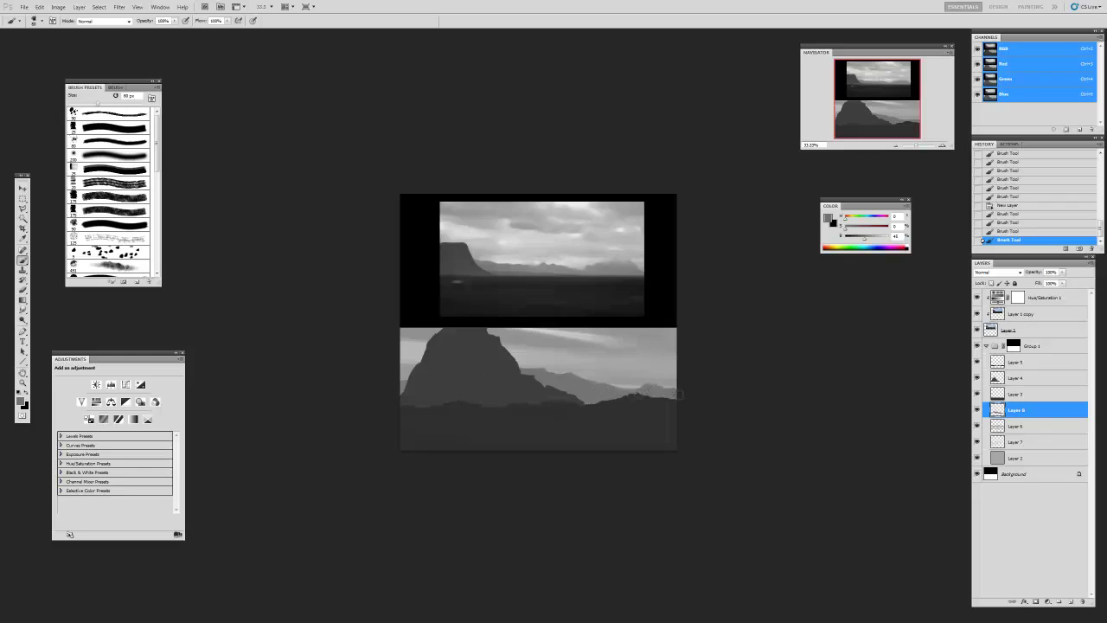
pyautogui.moveTo(606, 391); pyautogui.dragTo(616, 391)
pyautogui.moveTo(618, 390); pyautogui.dragTo(677, 398)
# - Erase a bit of the foreground hills near the canvas's right edge with the 25 px brush tip and touch them up in their dark grey
pyautogui.press('v')
pyautogui.keyDown('ctrl'); pyautogui.click(638, 406); pyautogui.keyUp('ctrl')
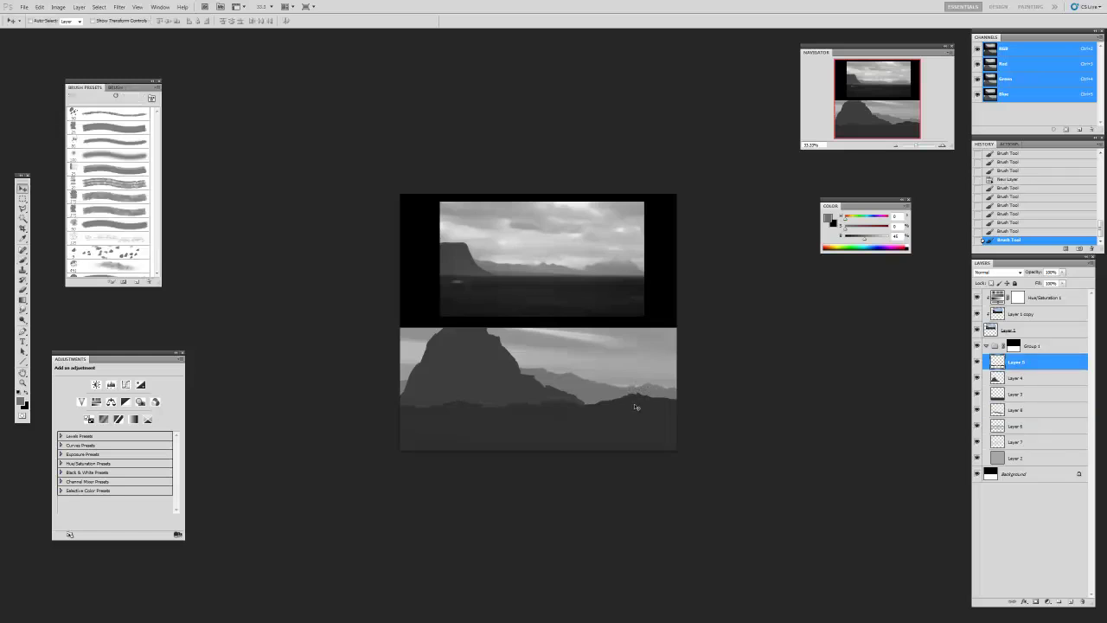
pyautogui.press('e')
pyautogui.click(110, 129)
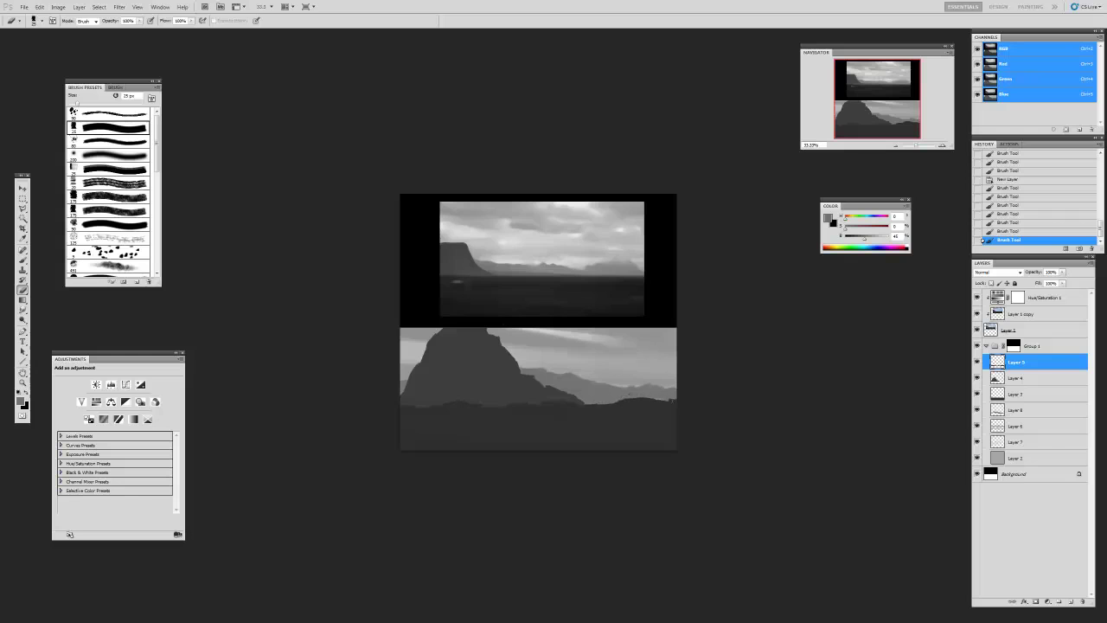
pyautogui.moveTo(669, 400); pyautogui.dragTo(676, 400)
pyautogui.press('b')
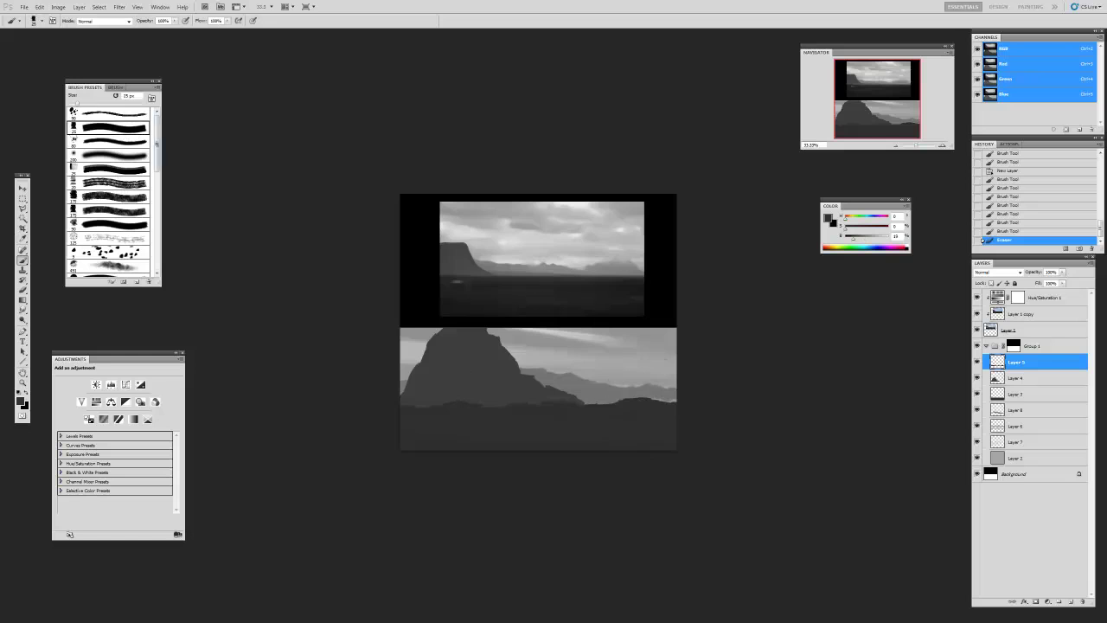
pyautogui.click(121, 129)
pyautogui.click(677, 404)
pyautogui.click(727, 405)
# - Switch to the distant ridge's layer and brush its mid-grey across the area behind the mountain to the far edge
pyautogui.keyDown('ctrl'); pyautogui.click(610, 392); pyautogui.keyUp('ctrl')
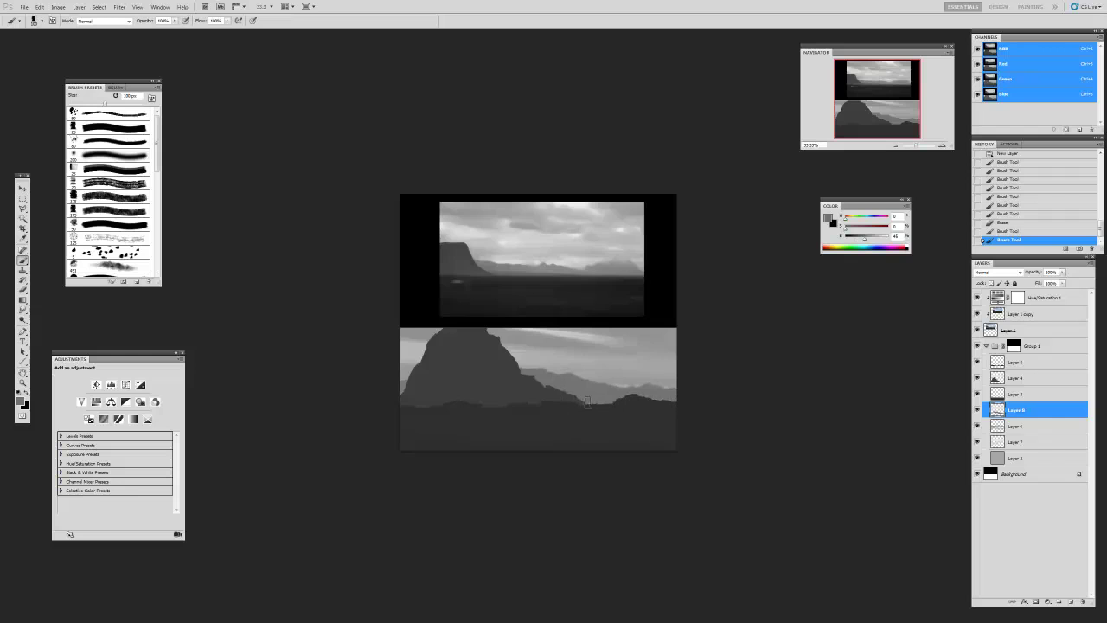
pyautogui.moveTo(458, 397); pyautogui.dragTo(349, 411)
pyautogui.moveTo(349, 411); pyautogui.dragTo(239, 398)
pyautogui.press('ctrl')
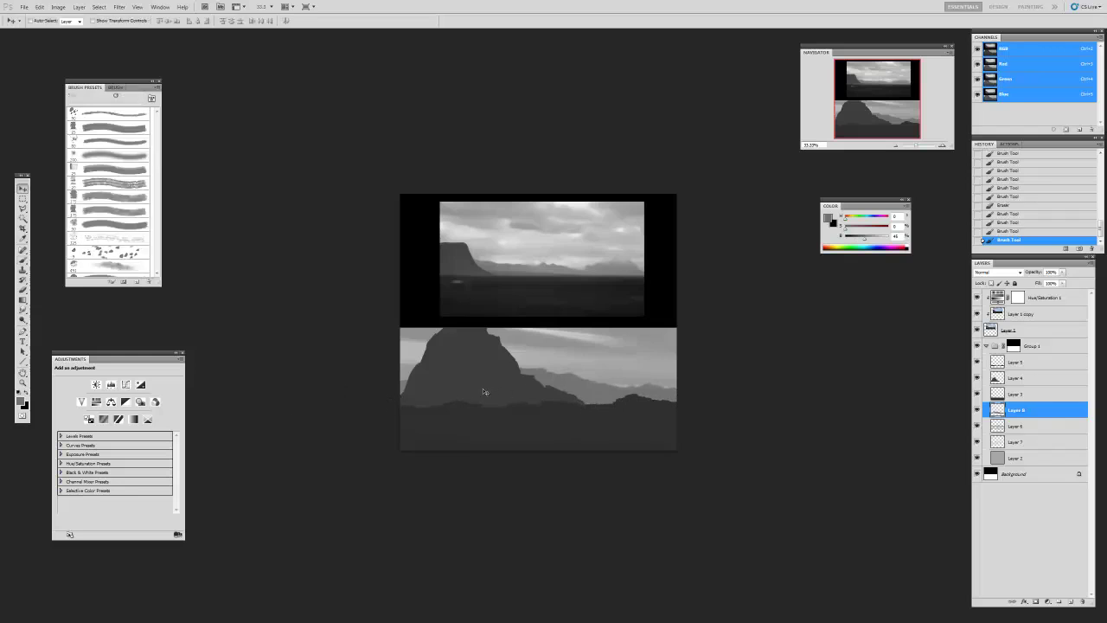
# - Select the mountain layer, sample its dark grey and paint a rounded outcrop at the foot of its right slope
pyautogui.keyDown('ctrl'); pyautogui.click(515, 398); pyautogui.keyUp('ctrl')
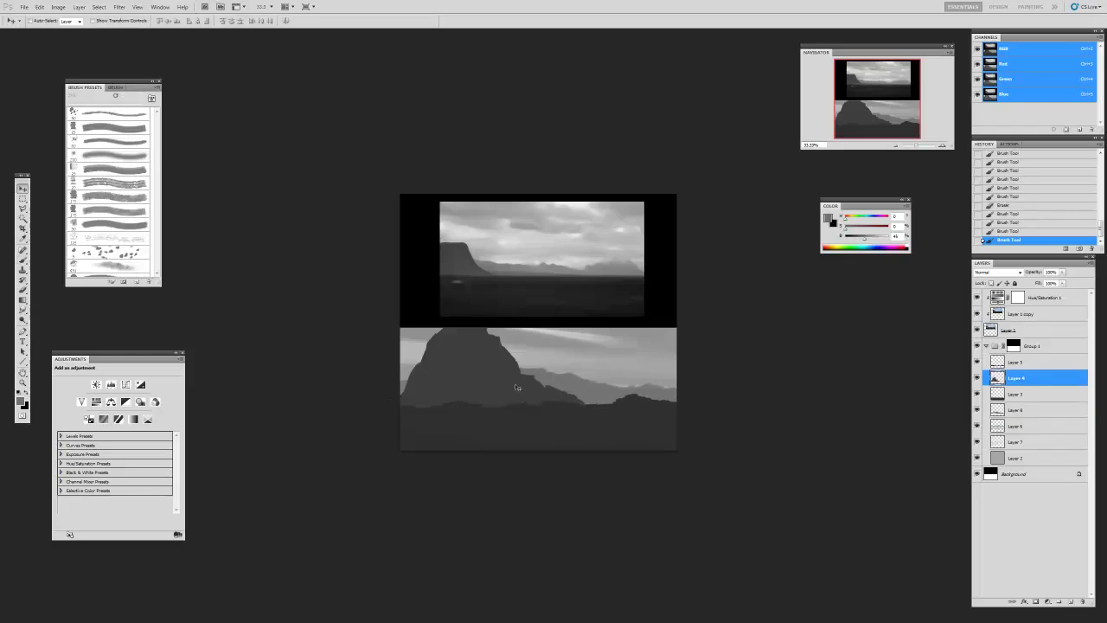
pyautogui.keyDown('alt'); pyautogui.click(517, 393); pyautogui.keyUp('alt')
pyautogui.moveTo(561, 387)
pyautogui.mouseDown()
pyautogui.moveTo(576, 396)
pyautogui.moveTo(558, 398)
pyautogui.mouseUp()
pyautogui.moveTo(554, 397); pyautogui.dragTo(537, 401)
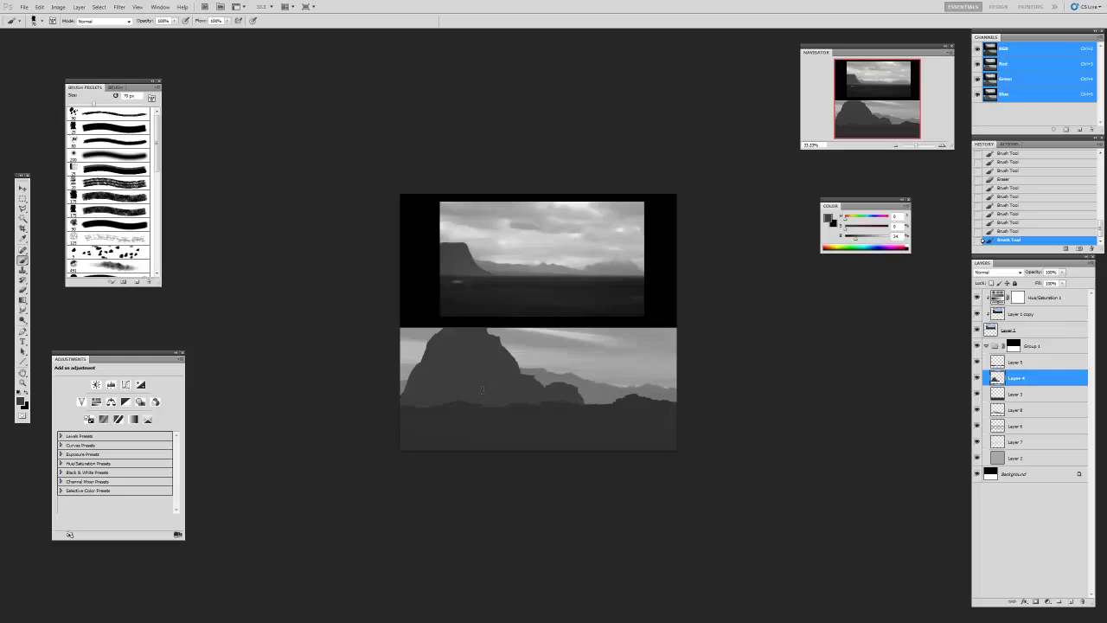
# - Add a new layer above the mountain layer, then flatten the foreground hills slightly with Free Transform and nudge them into place
pyautogui.click(1071, 600)
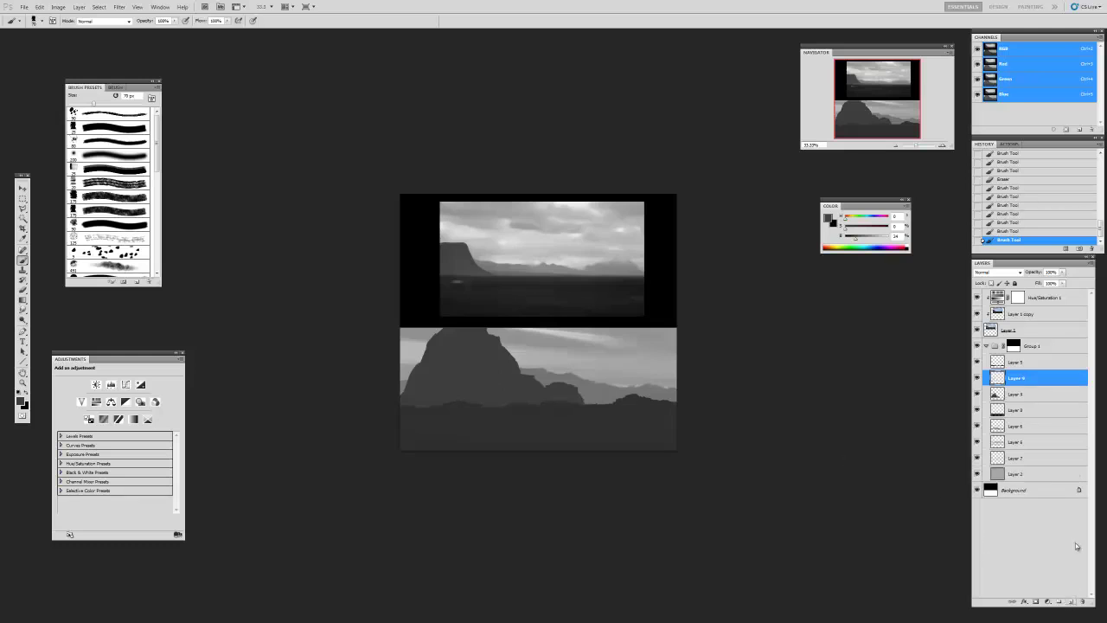
pyautogui.moveTo(1034, 367); pyautogui.dragTo(1024, 378)
pyautogui.press('v')
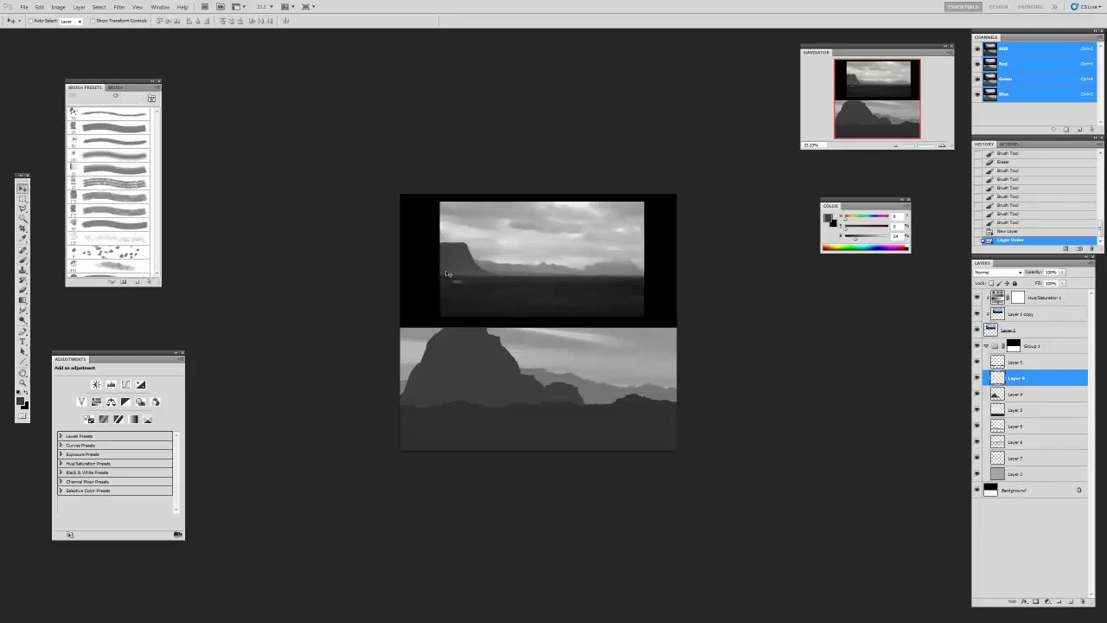
pyautogui.click(635, 415)
pyautogui.hotkey('ctrl', 't')
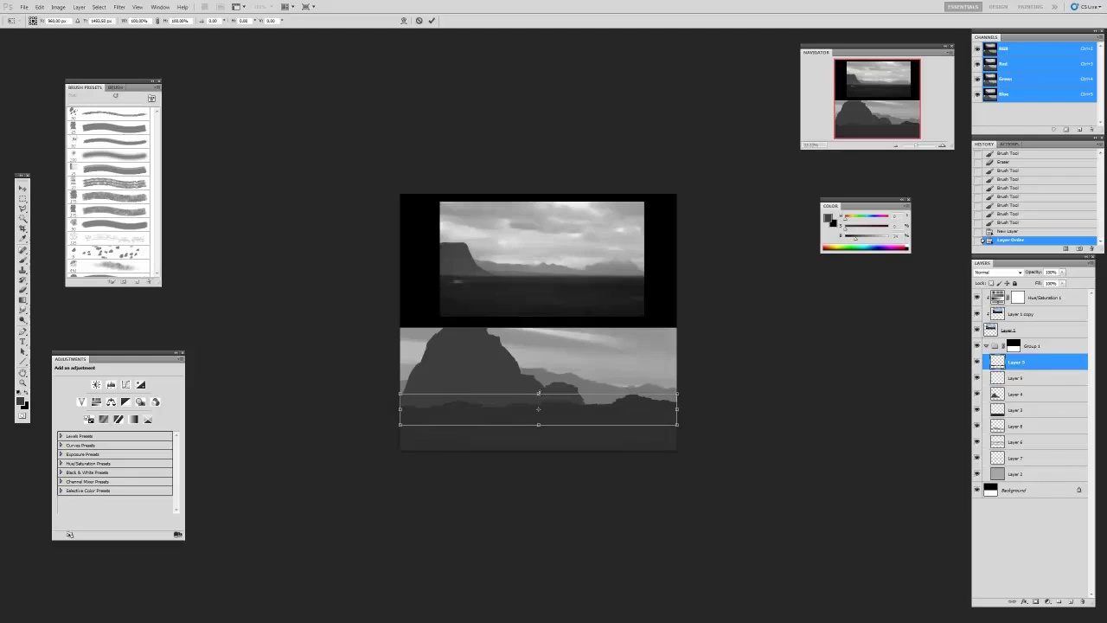
pyautogui.press('Return')
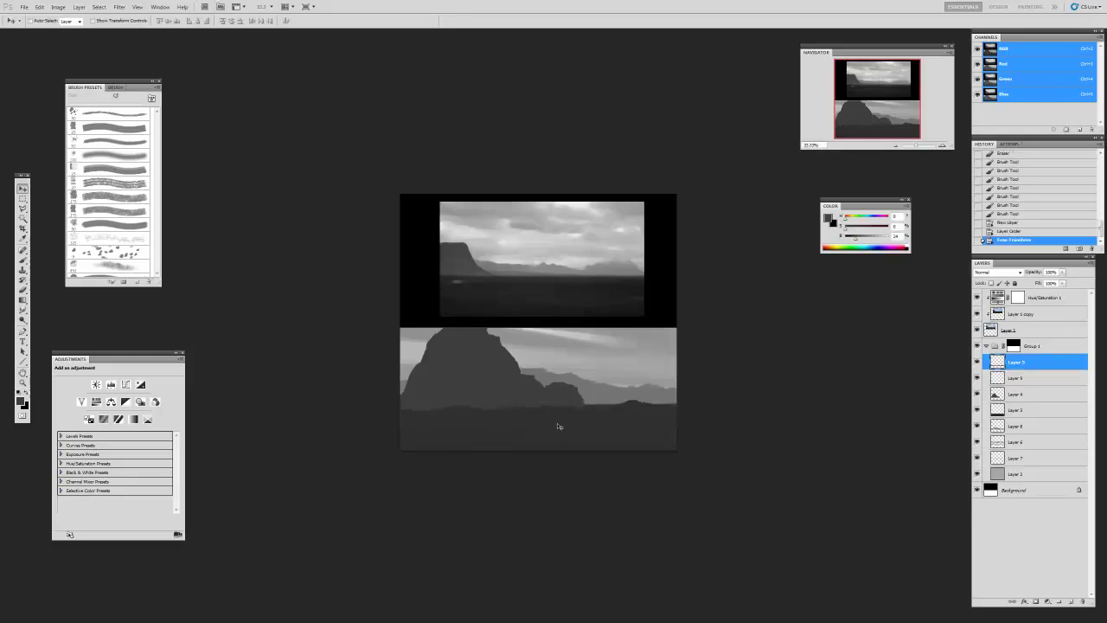
pyautogui.moveTo(562, 421); pyautogui.dragTo(559, 420)
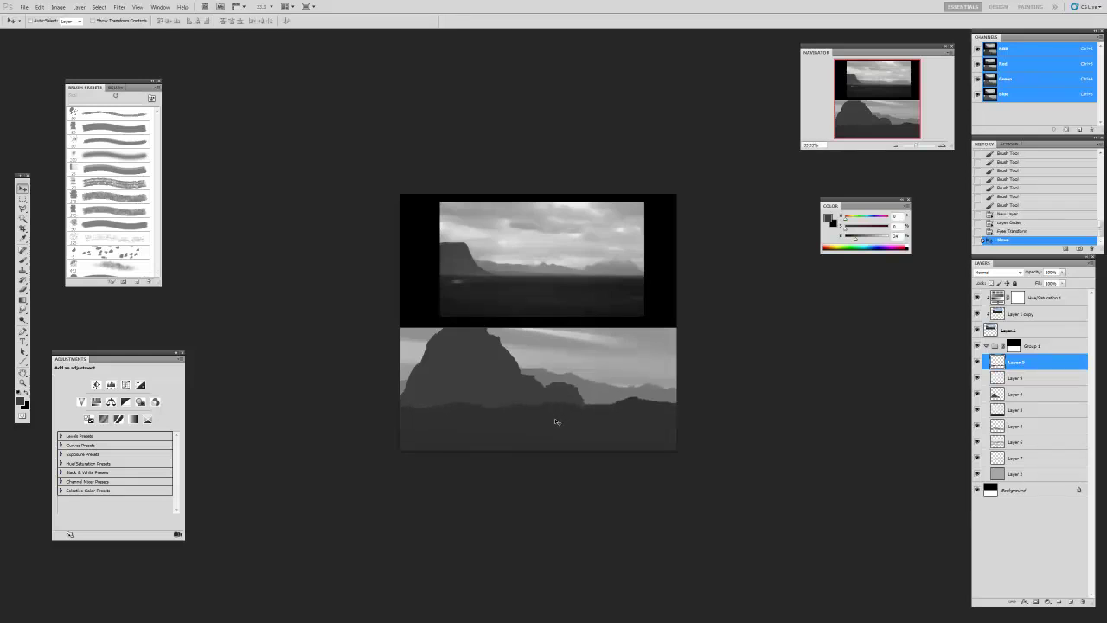
# - Scale the mountain layer down proportionally to about 86% with Free Transform, keeping its lower-left corner in place
pyautogui.click(515, 394)
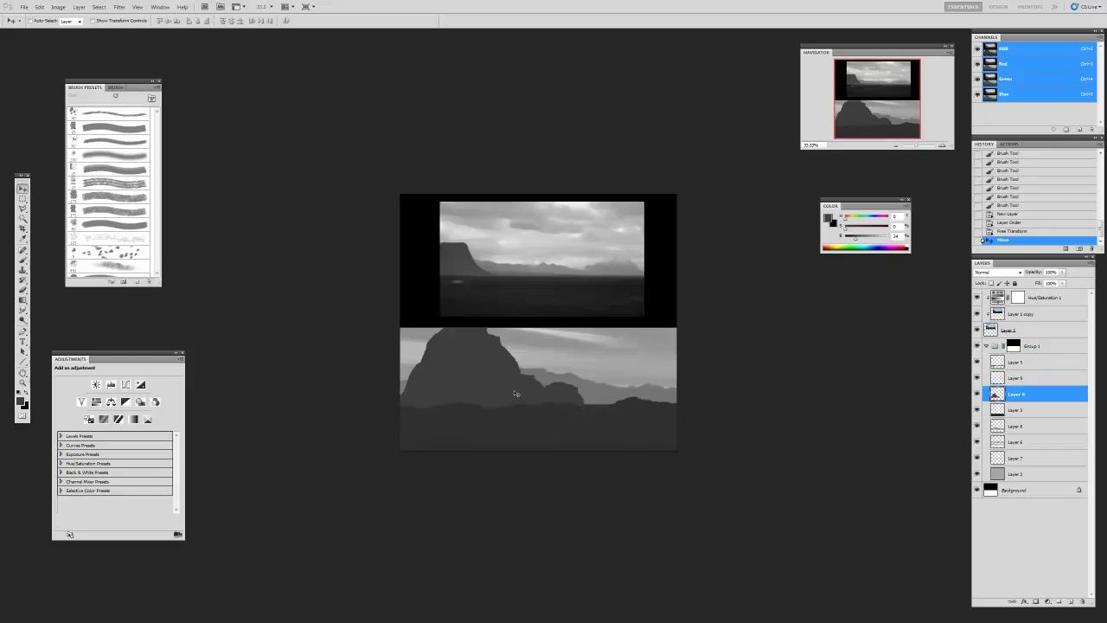
pyautogui.hotkey('ctrl', 't')
pyautogui.moveTo(588, 304); pyautogui.dragTo(559, 319)
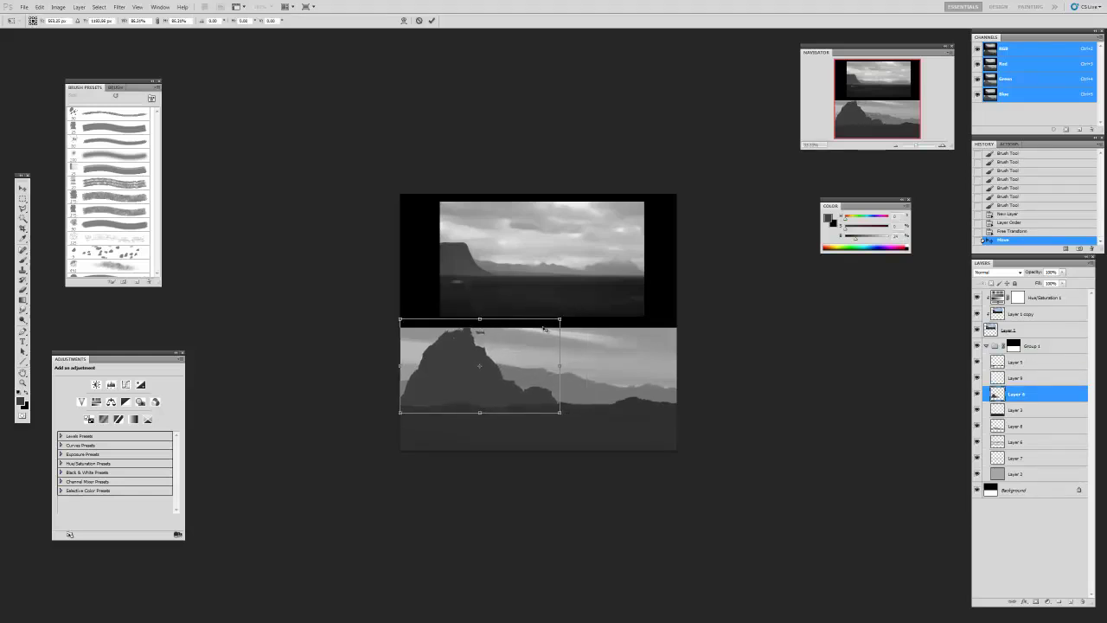
pyautogui.press('Return')
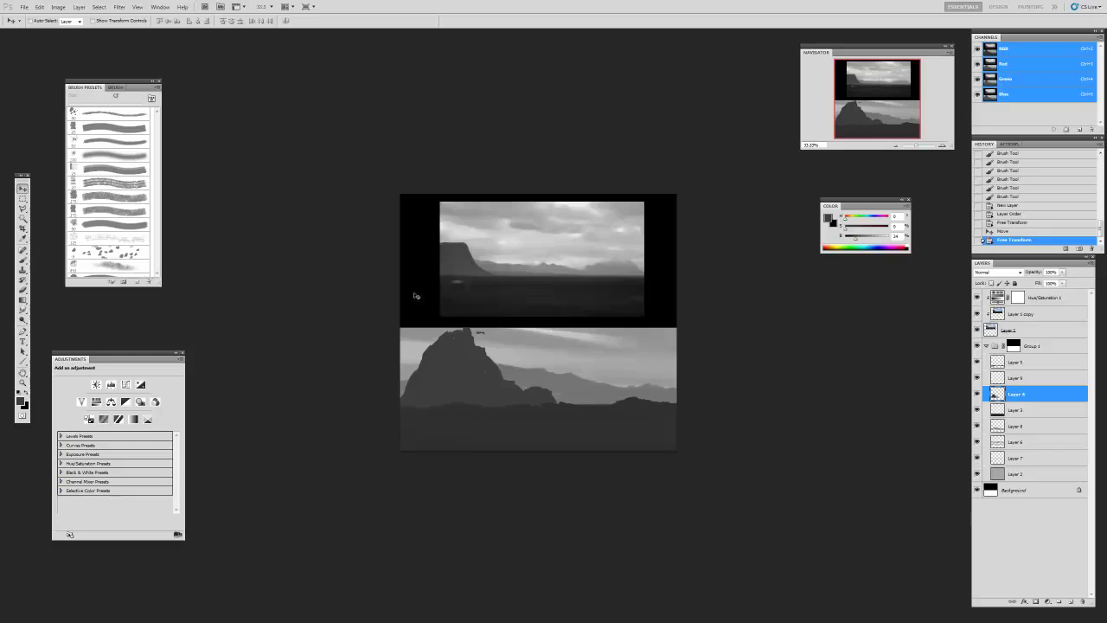
# - Flip the whole canvas horizontally and move the mountain slightly further toward the canvas's right edge
pyautogui.click(58, 7)
pyautogui.moveTo(95, 88)
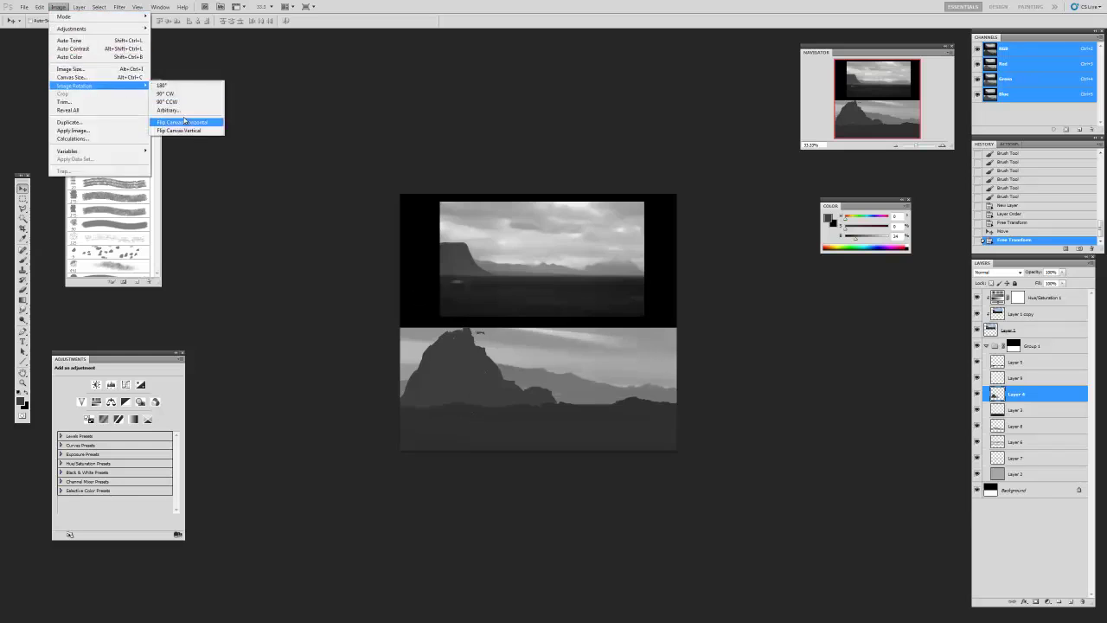
pyautogui.click(208, 124)
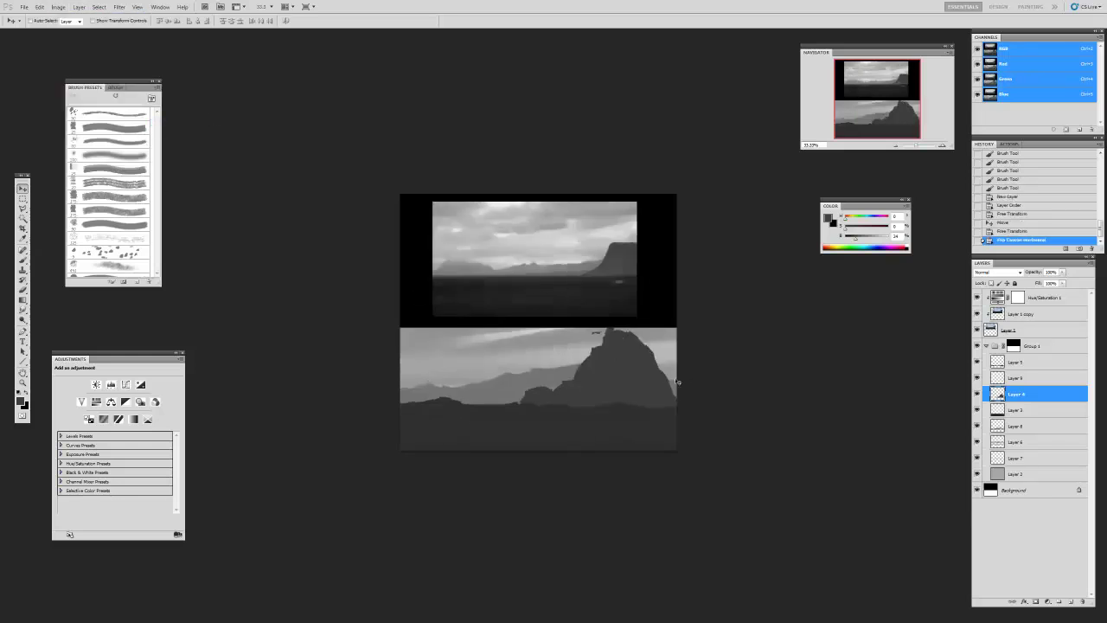
pyautogui.moveTo(646, 388); pyautogui.dragTo(659, 385)
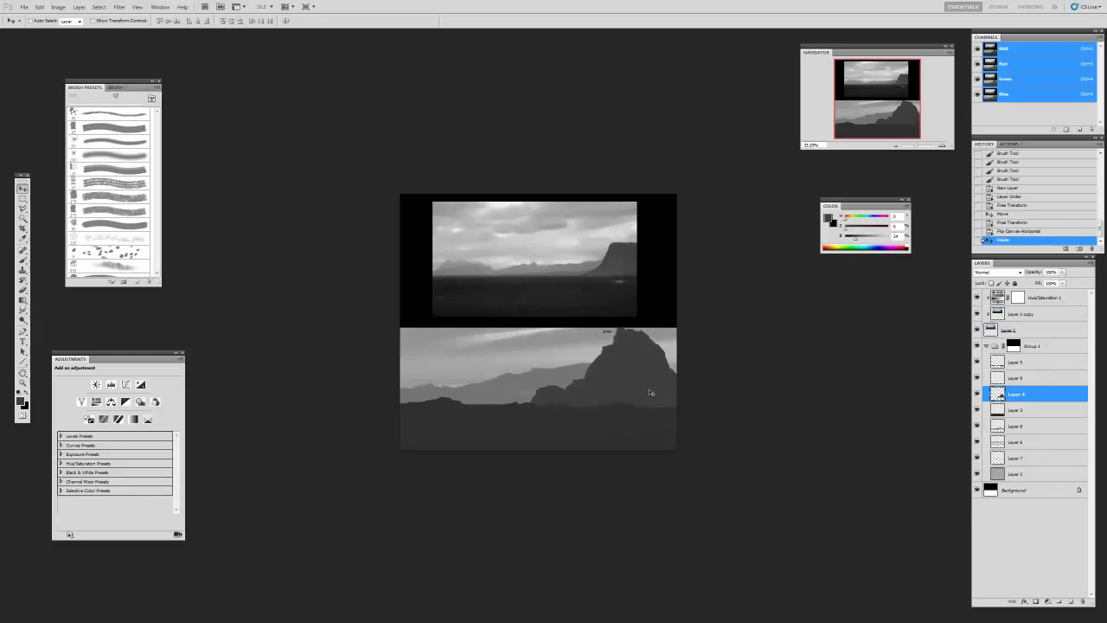
# - Compare the reference with and without its simplified copy, then add a new layer above the foreground hills for painting
pyautogui.click(999, 316)
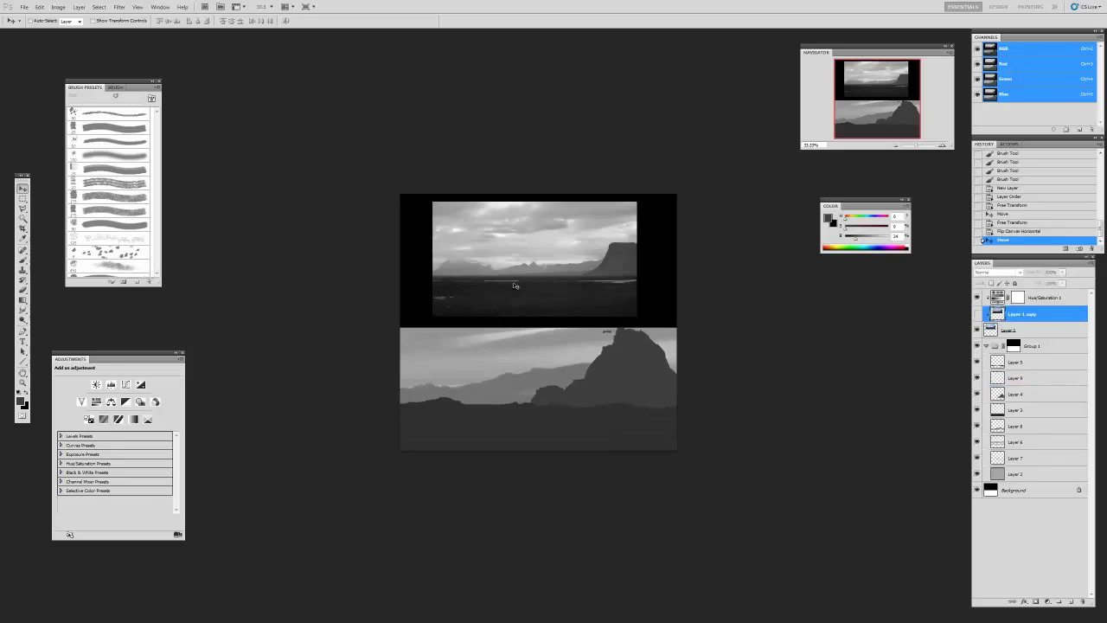
pyautogui.click(977, 319)
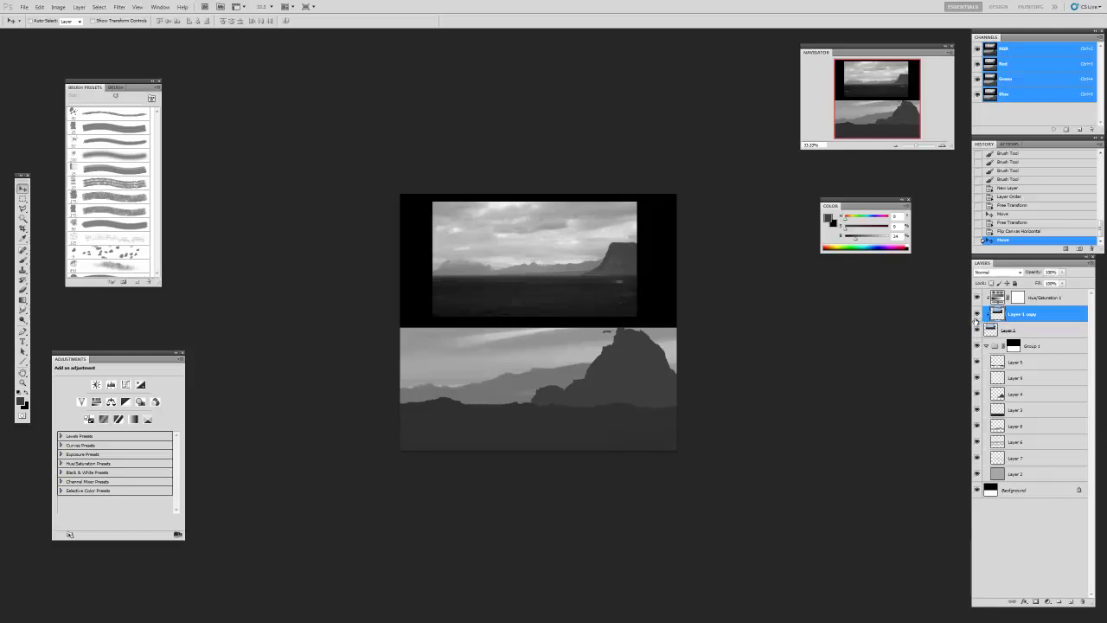
pyautogui.click(996, 367)
pyautogui.click(1072, 603)
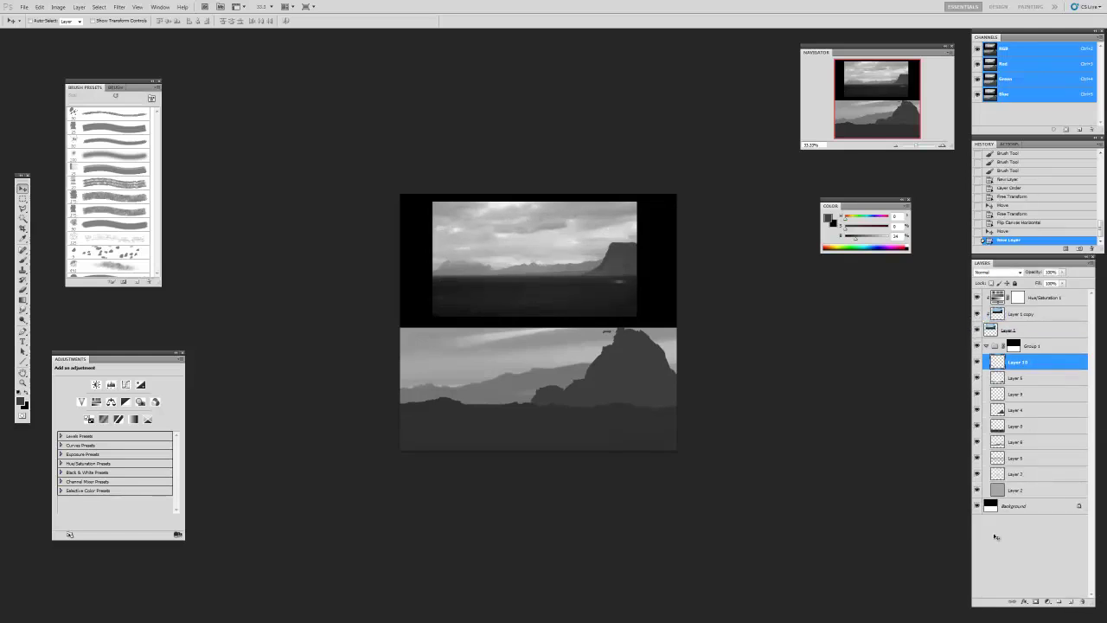
pyautogui.press('b')
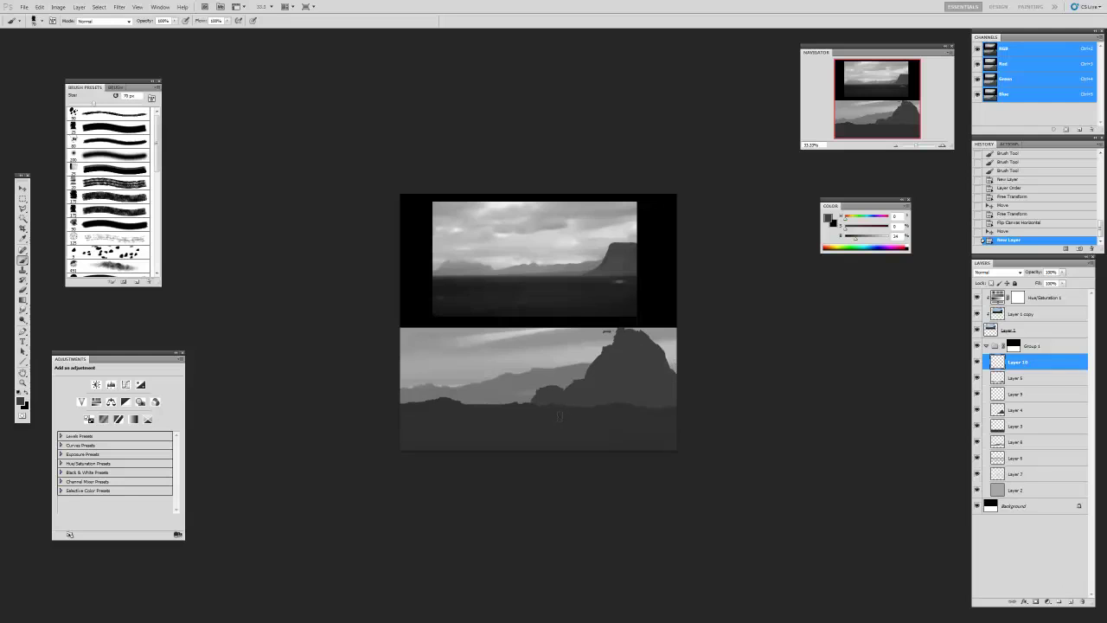
# - Sample the ground grey, lighten it slightly, choose the 25 px brush and hide the simplified reference copy
pyautogui.keyDown('alt'); pyautogui.click(584, 414); pyautogui.keyUp('alt')
pyautogui.click(853, 237)
pyautogui.moveTo(855, 244); pyautogui.dragTo(858, 242)
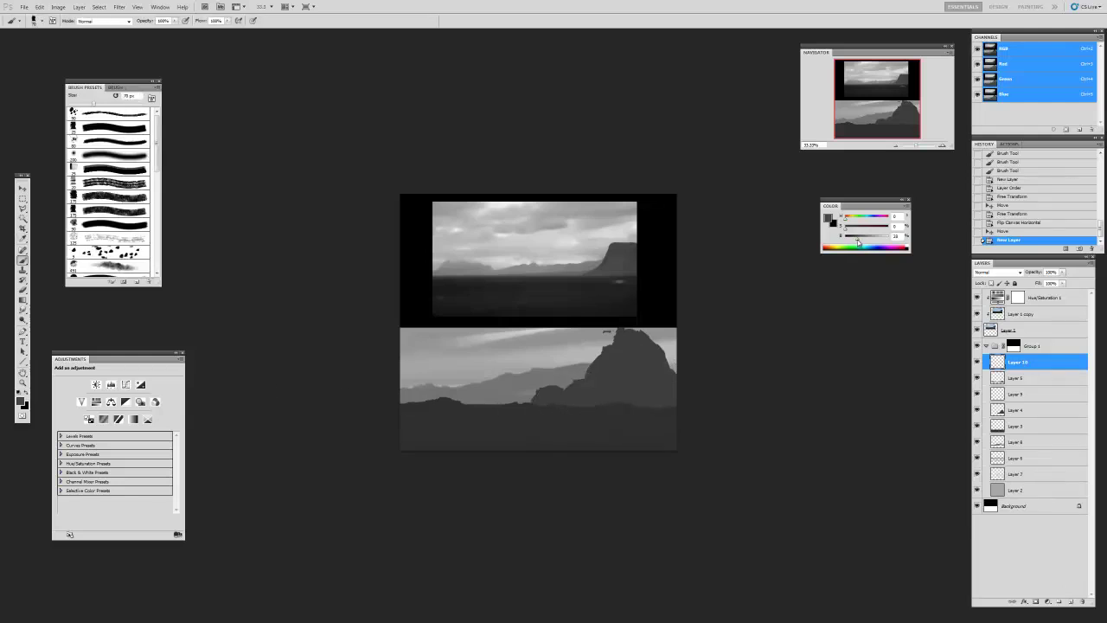
pyautogui.click(92, 127)
pyautogui.click(978, 314)
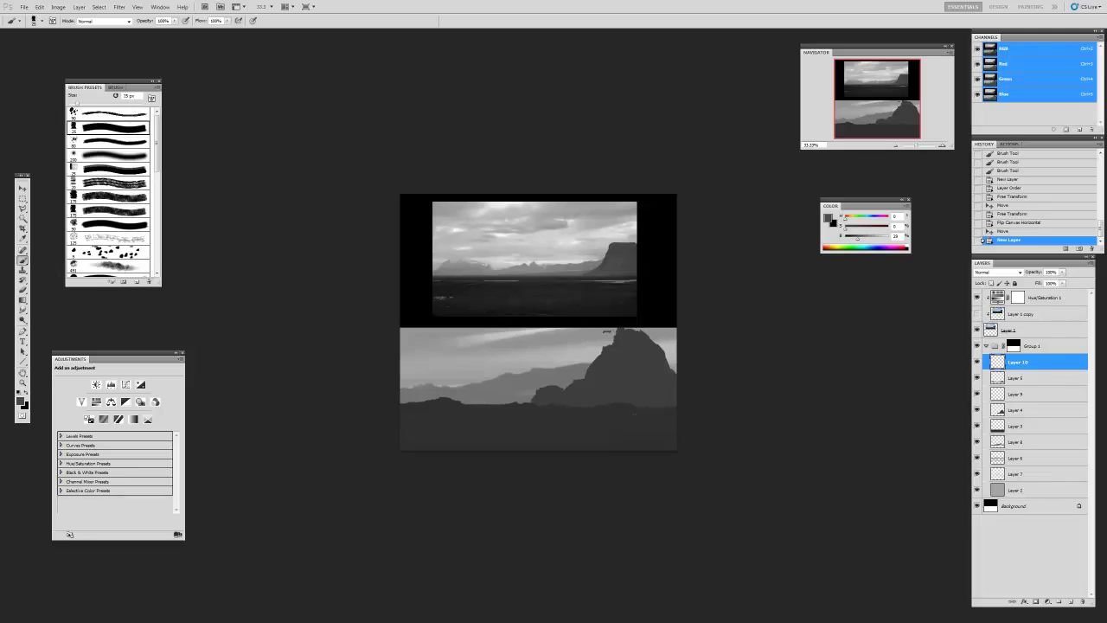
pyautogui.moveTo(731, 435); pyautogui.dragTo(412, 399)
pyautogui.hotkey('ctrl', 'z')
pyautogui.moveTo(700, 423); pyautogui.dragTo(381, 408)
pyautogui.hotkey('ctrl', 'z')
pyautogui.moveTo(692, 427); pyautogui.dragTo(252, 405)
pyautogui.hotkey('ctrl', 'z')
pyautogui.moveTo(692, 424); pyautogui.dragTo(96, 385)
pyautogui.hotkey('ctrl', 'z')
# - Paint a thin, slightly sloping light strip across the ground and darken it with Levels, setting the white output level to 211
pyautogui.moveTo(606, 419); pyautogui.dragTo(400, 412)
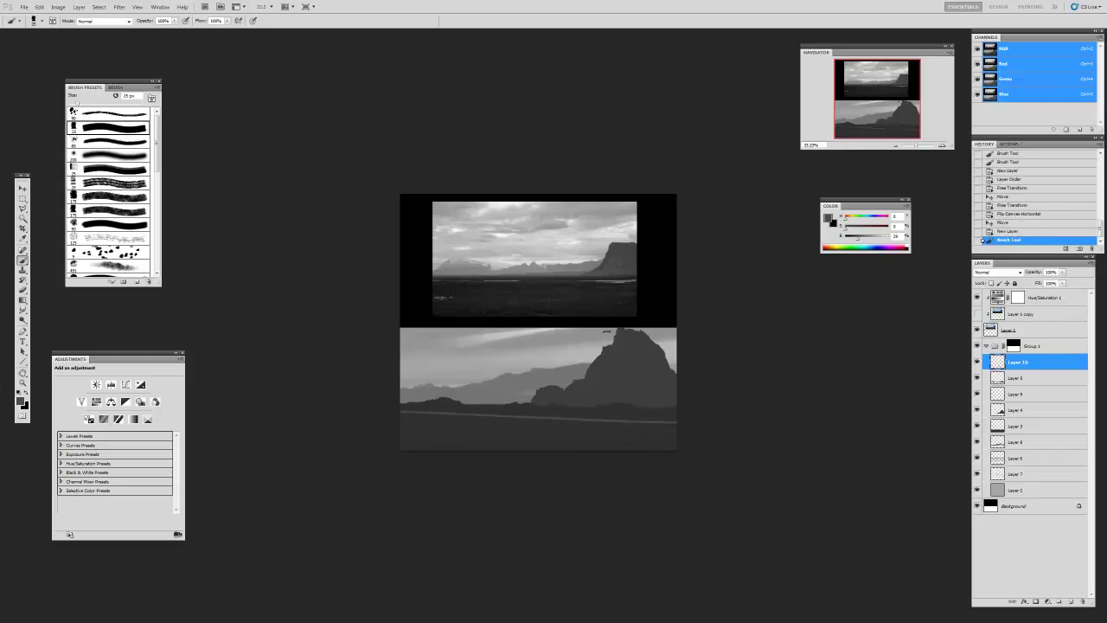
pyautogui.press('e')
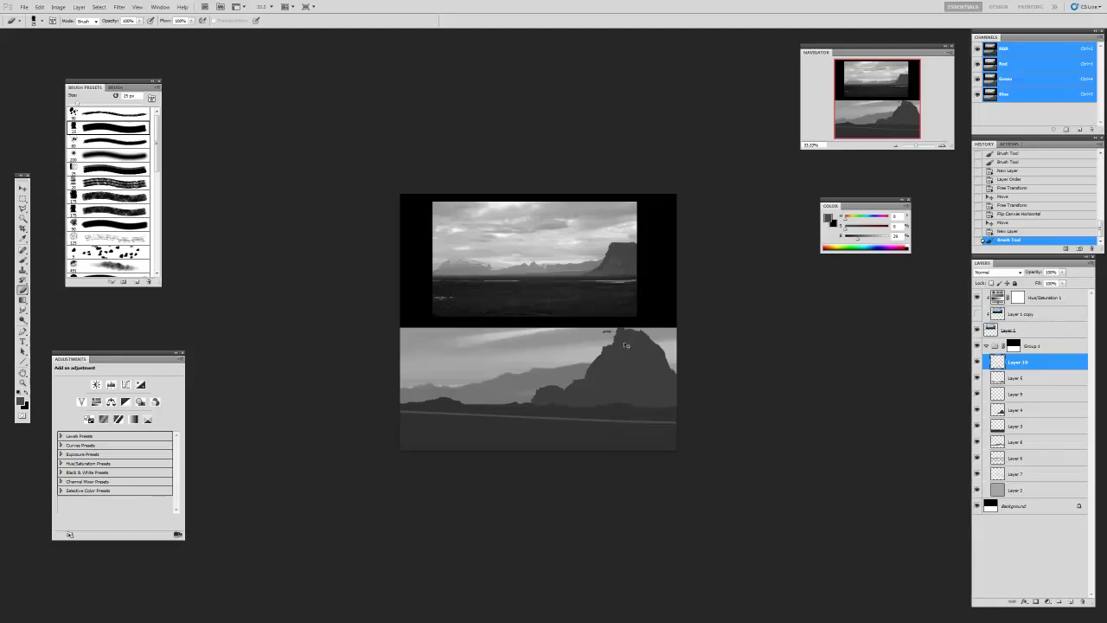
pyautogui.hotkey('ctrl', 'l')
pyautogui.moveTo(721, 348); pyautogui.dragTo(703, 352)
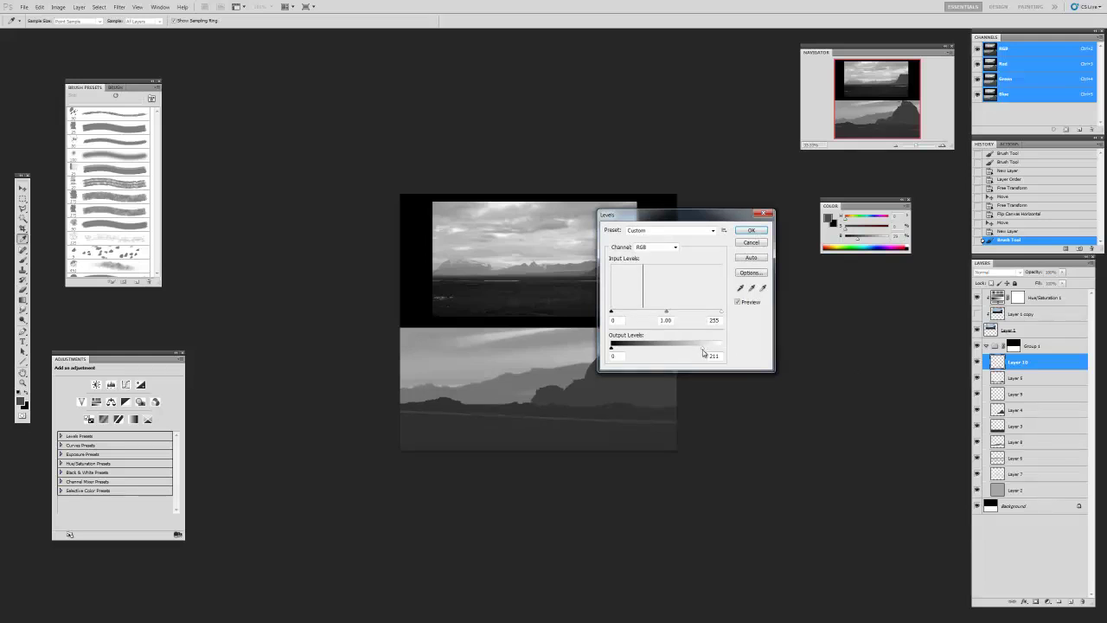
pyautogui.press('Return')
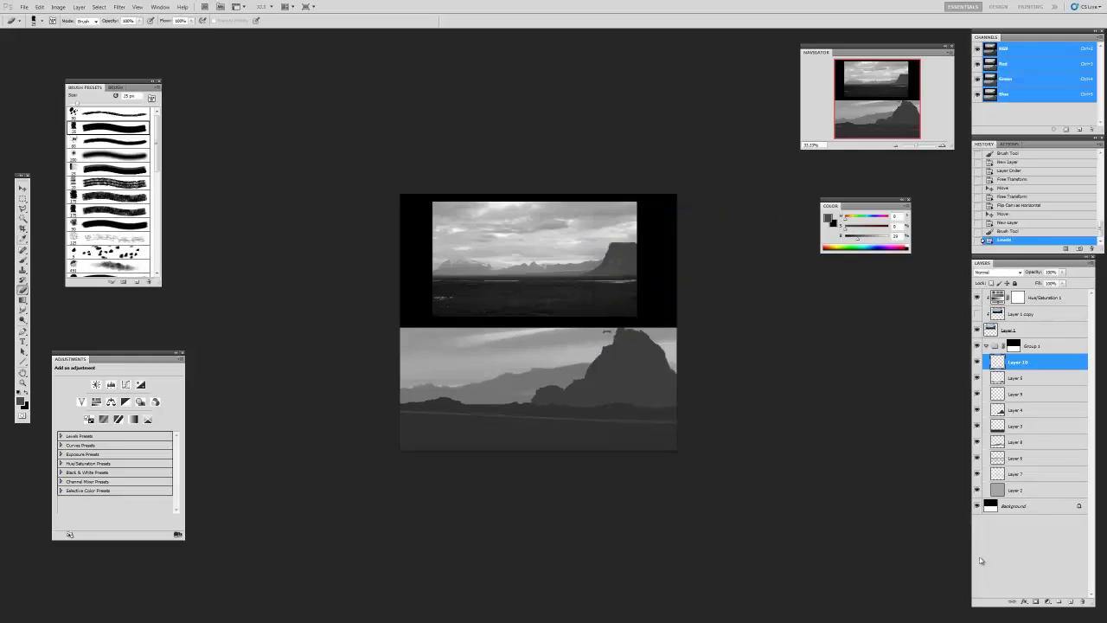
# - Add a new layer clipped to the light ground strip, choose a textured brush, sample the ground grey and lighten it
pyautogui.click(1071, 601)
pyautogui.hotkey('ctrl', 'alt', 'g')
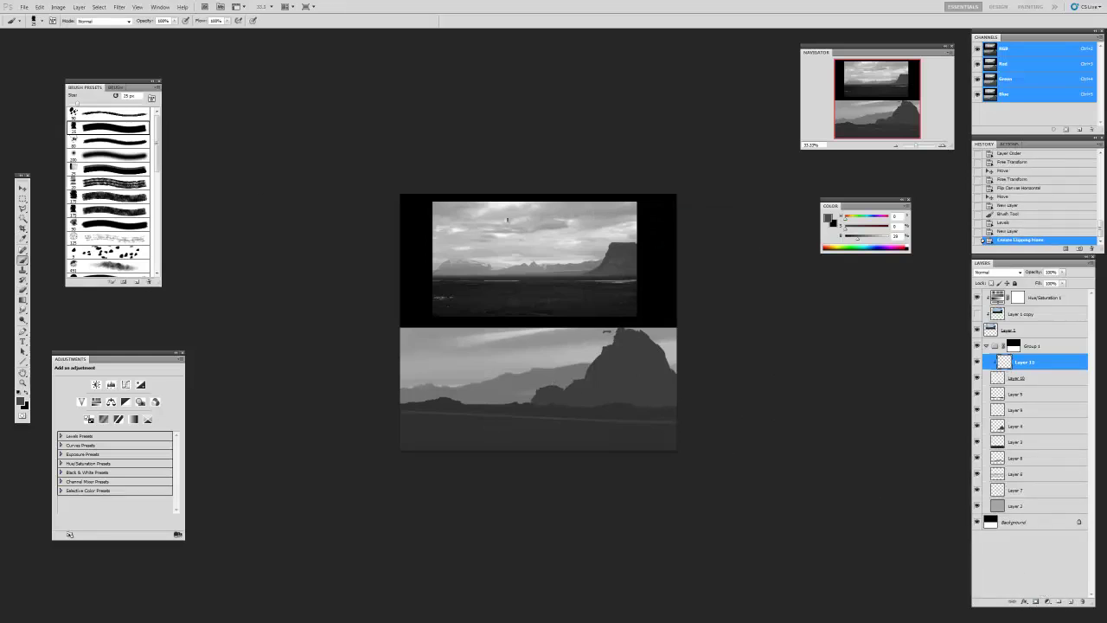
pyautogui.click(91, 224)
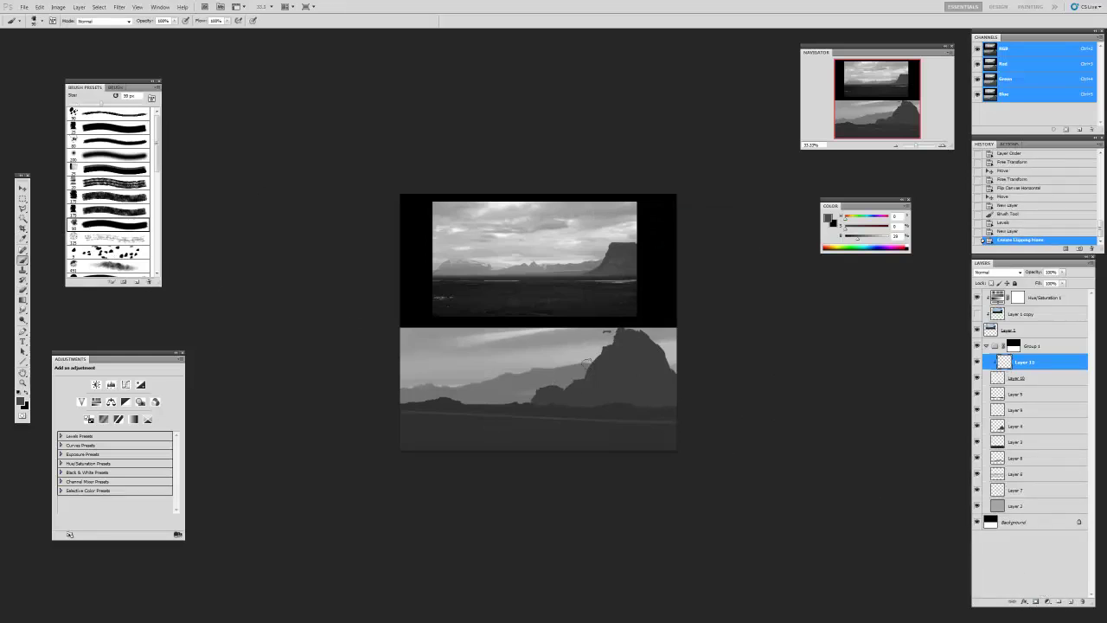
pyautogui.press('i')
pyautogui.click(609, 418)
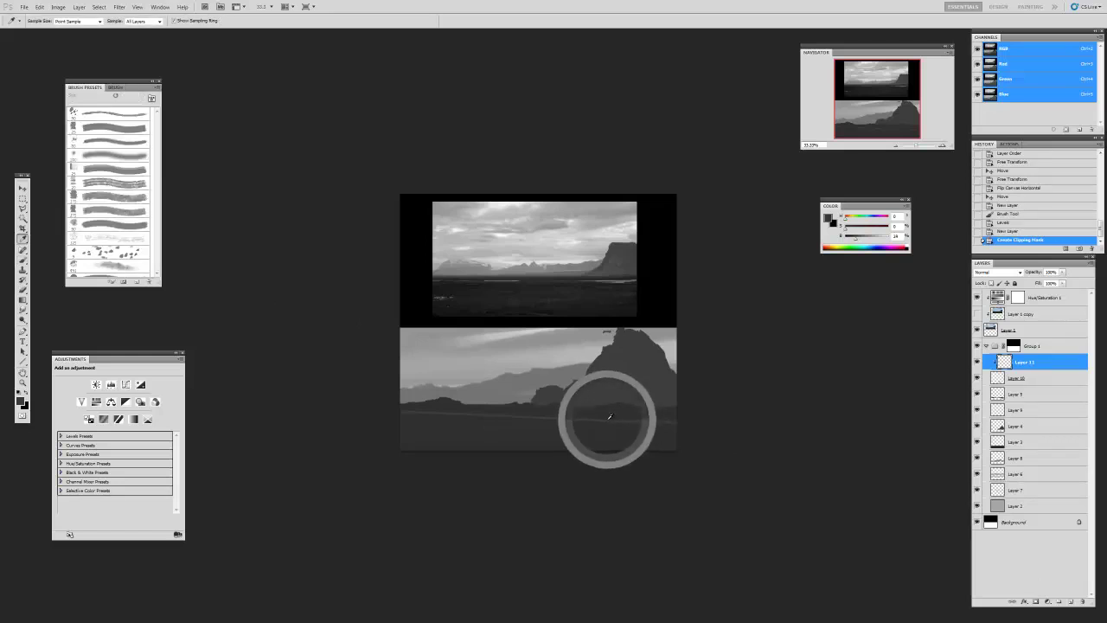
pyautogui.moveTo(867, 242); pyautogui.dragTo(860, 239)
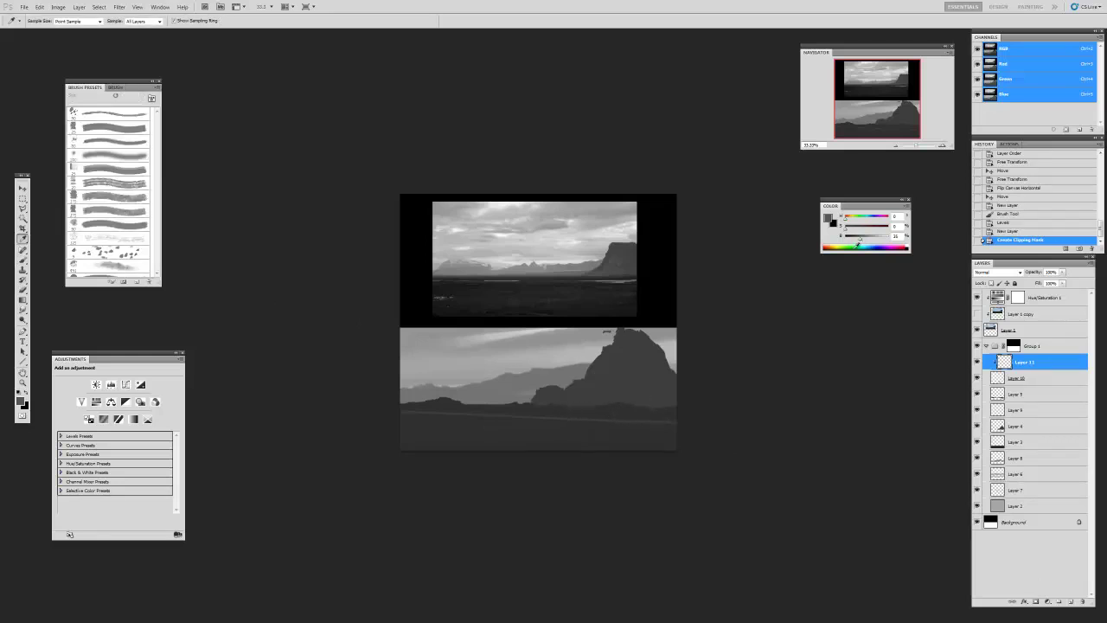
# - Enlarge the brush and paint the lighter grey over the ground strip on the clipped layer, continuing at 175 px
pyautogui.press('b')
pyautogui.press(']')
pyautogui.press(']')
pyautogui.press(']')
pyautogui.press(']')
pyautogui.press(']')
pyautogui.press(']')
pyautogui.press(']')
pyautogui.click(605, 443)
pyautogui.moveTo(533, 474); pyautogui.dragTo(447, 442)
pyautogui.press('[')
pyautogui.press('[')
pyautogui.press('[')
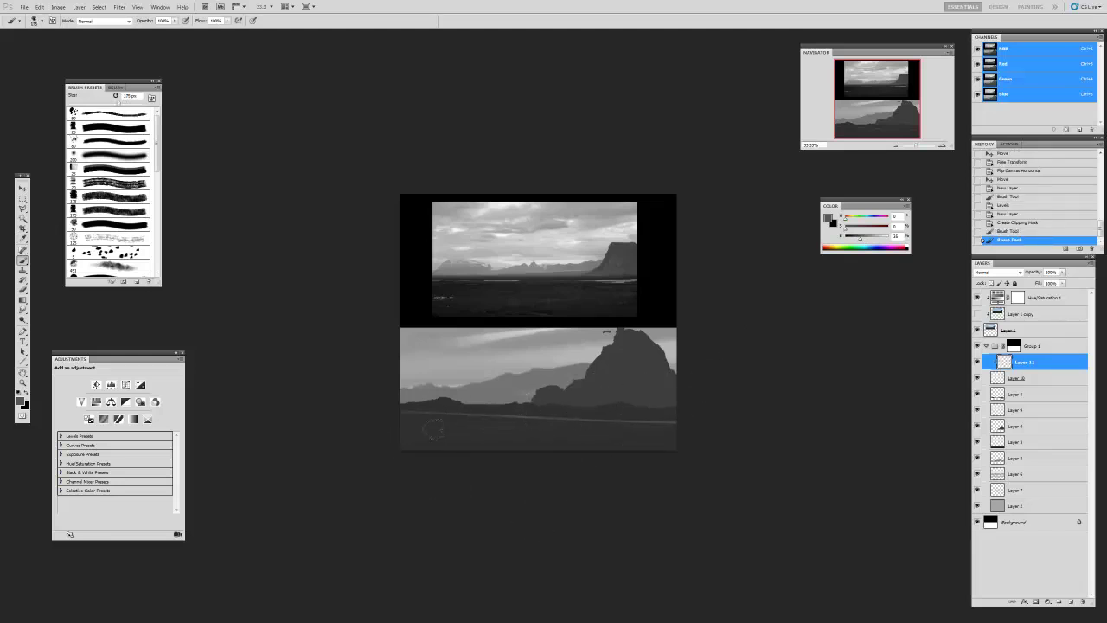
pyautogui.moveTo(680, 414); pyautogui.dragTo(468, 433)
pyautogui.moveTo(467, 433); pyautogui.dragTo(658, 424)
pyautogui.moveTo(657, 423)
pyautogui.mouseDown()
pyautogui.moveTo(450, 441)
pyautogui.moveTo(571, 441)
pyautogui.mouseUp()
pyautogui.moveTo(571, 441)
pyautogui.mouseDown()
pyautogui.moveTo(695, 423)
pyautogui.moveTo(473, 445)
pyautogui.mouseUp()
# - Enlarge the eraser, soften the clipped highlight along the strip's right part, and select the strip's base layer
pyautogui.press('e')
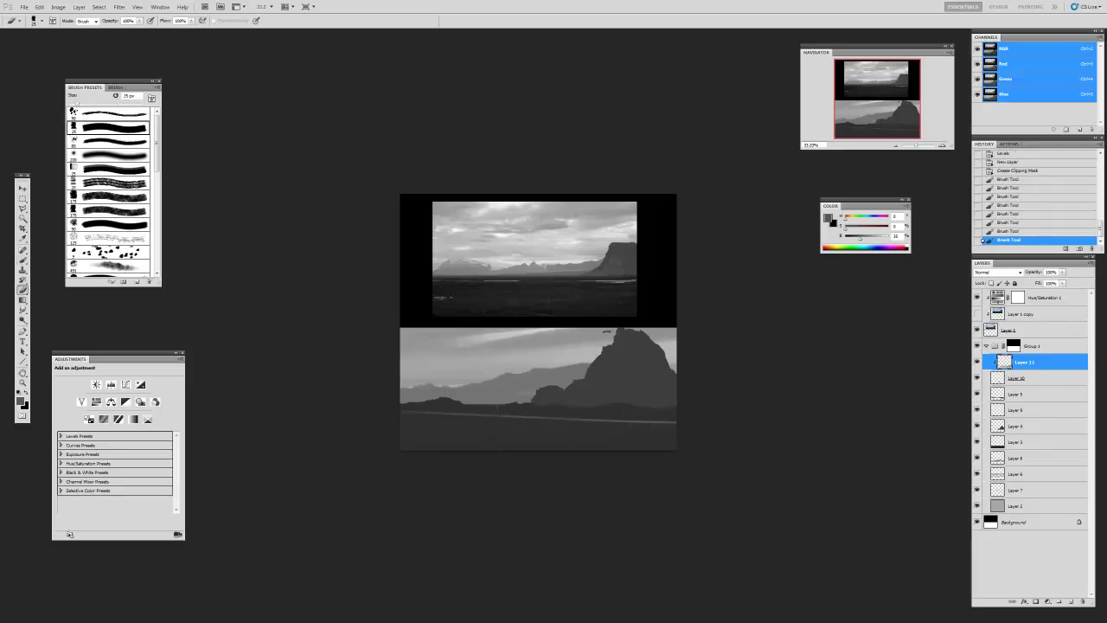
pyautogui.press(']')
pyautogui.press(']')
pyautogui.press(']')
pyautogui.press(']')
pyautogui.press(']')
pyautogui.press(']')
pyautogui.moveTo(567, 418); pyautogui.dragTo(677, 422)
pyautogui.click(1008, 378)
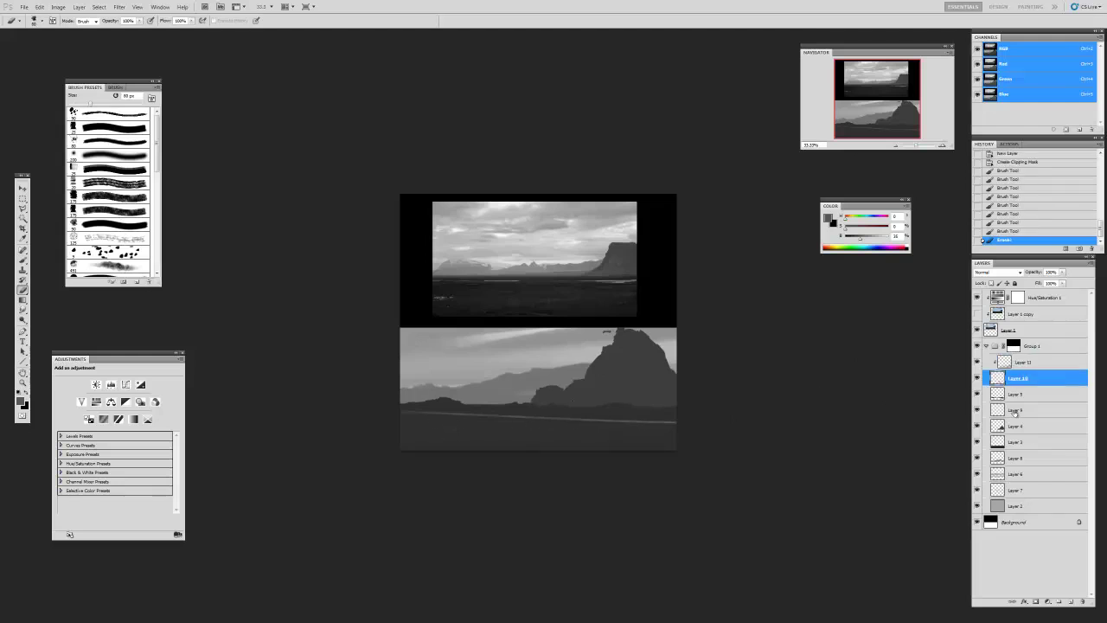
# - Add a layer mask to the light strip's base layer, try erasing the strip's far end on it, and switch to the brush
pyautogui.click(1036, 601)
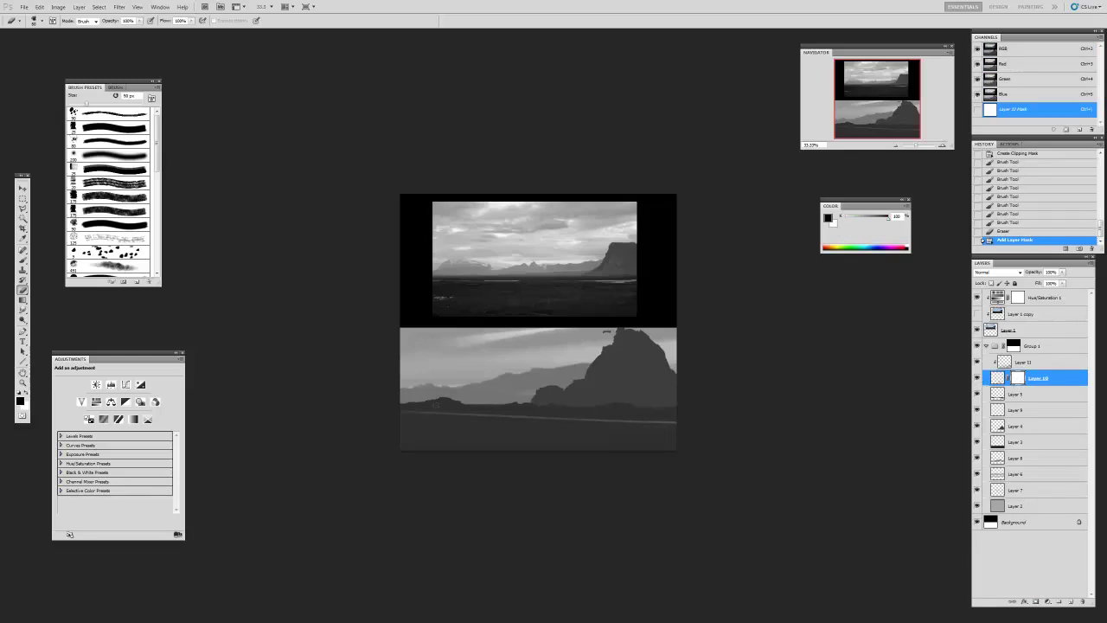
pyautogui.moveTo(423, 417); pyautogui.dragTo(411, 415)
pyautogui.click(424, 415)
pyautogui.click(978, 379)
pyautogui.click(979, 379)
pyautogui.press('b')
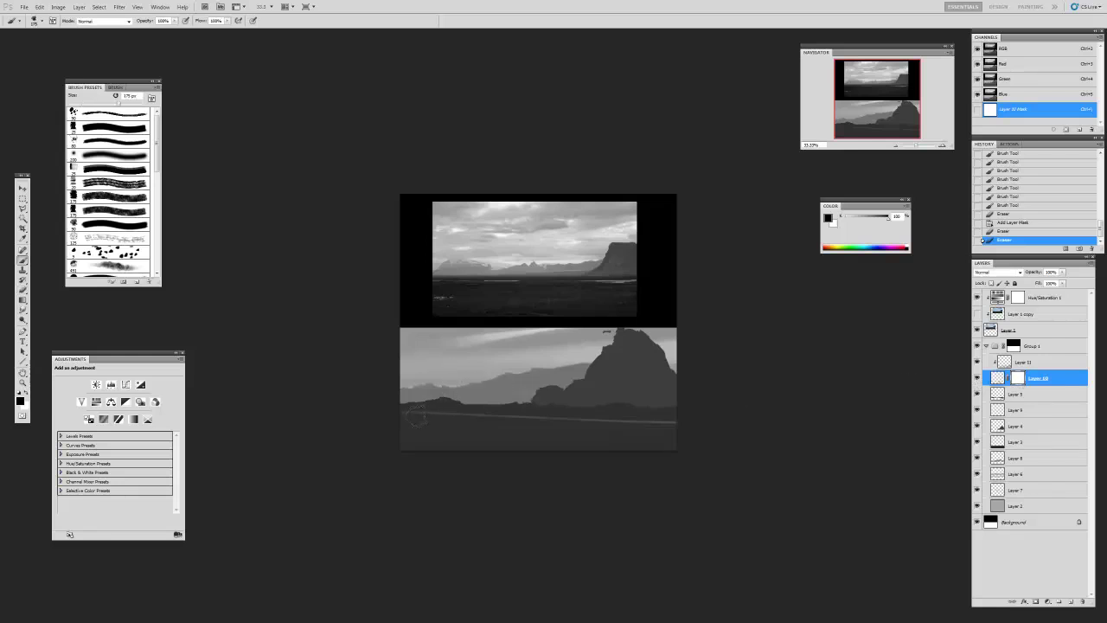
# - Shrink the brush and paint black on the mask to break up the light strip across the ground
pyautogui.press('[')
pyautogui.press('[')
pyautogui.press('[')
pyautogui.press('[')
pyautogui.press('[')
pyautogui.press('[')
pyautogui.moveTo(663, 446); pyautogui.dragTo(480, 428)
pyautogui.press('alt')
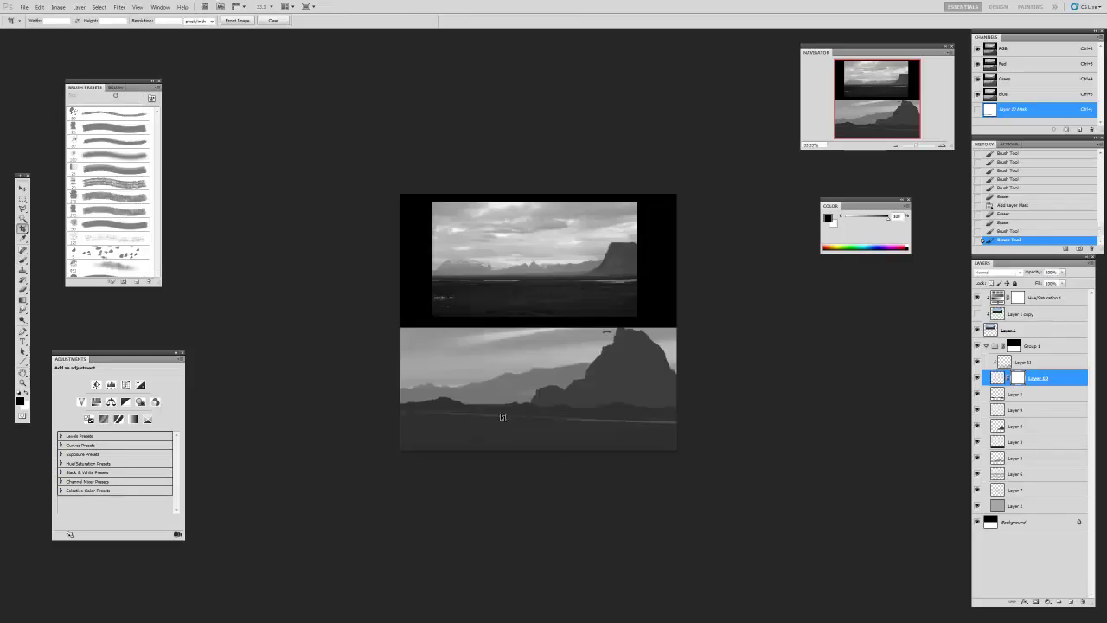
# - Switch to full-screen view with the panels shown and touch up the mask along the right part of the light strip
pyautogui.press('f')
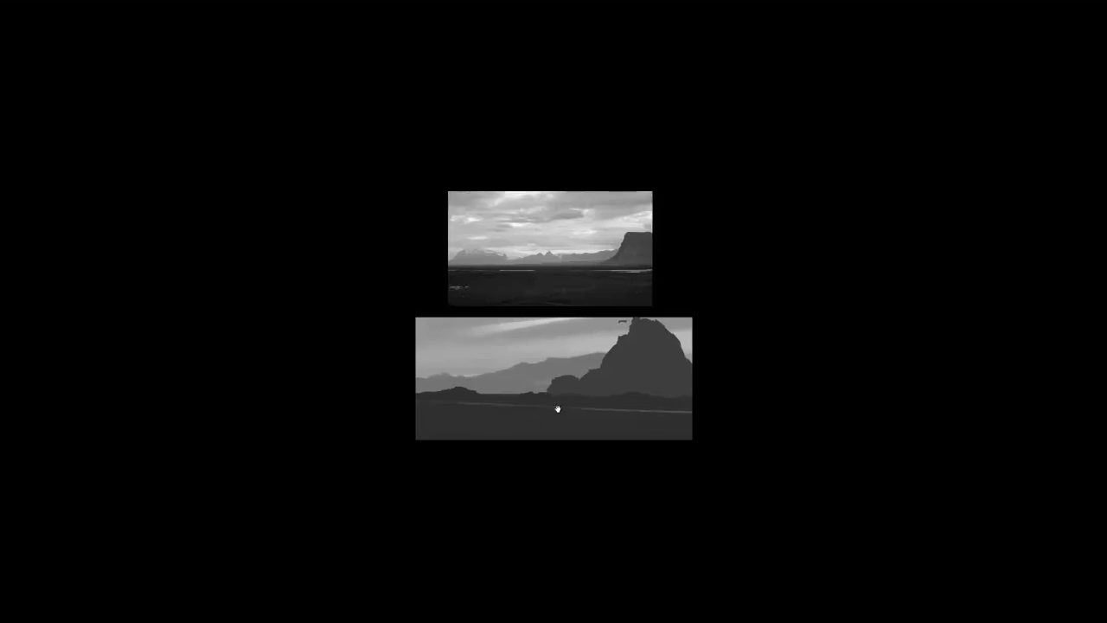
pyautogui.press('Tab')
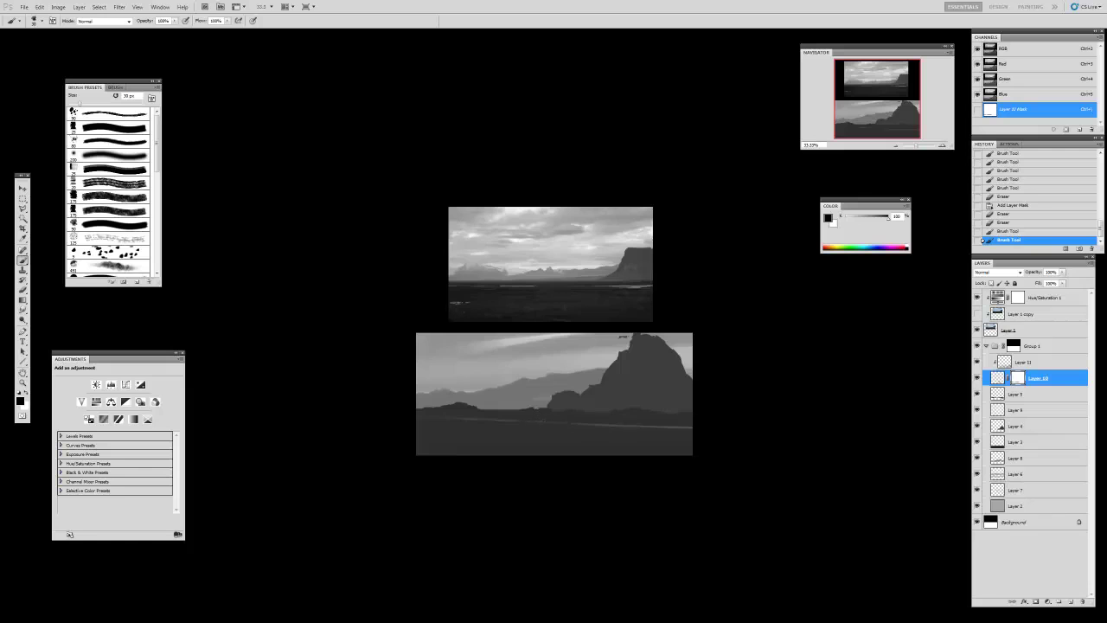
pyautogui.press('x')
pyautogui.press('x')
pyautogui.click(632, 430)
# - Target the light strip layer's pixels instead of its mask and darken them with Levels by lowering the white output level
pyautogui.click(998, 379)
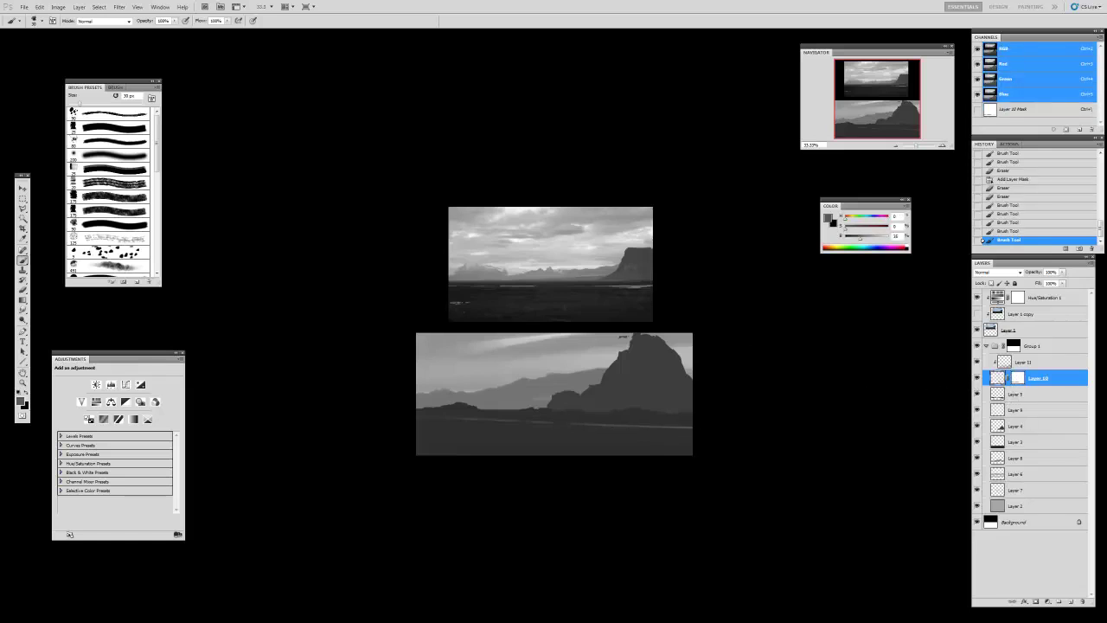
pyautogui.hotkey('ctrl', 'l')
pyautogui.moveTo(723, 351); pyautogui.dragTo(696, 351)
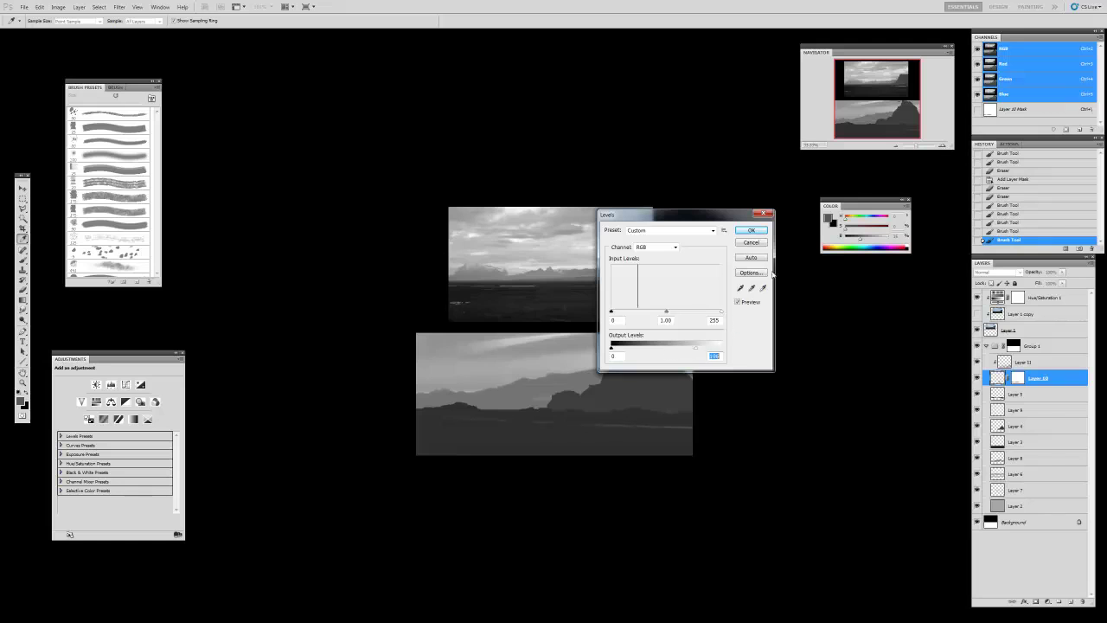
pyautogui.press('Return')
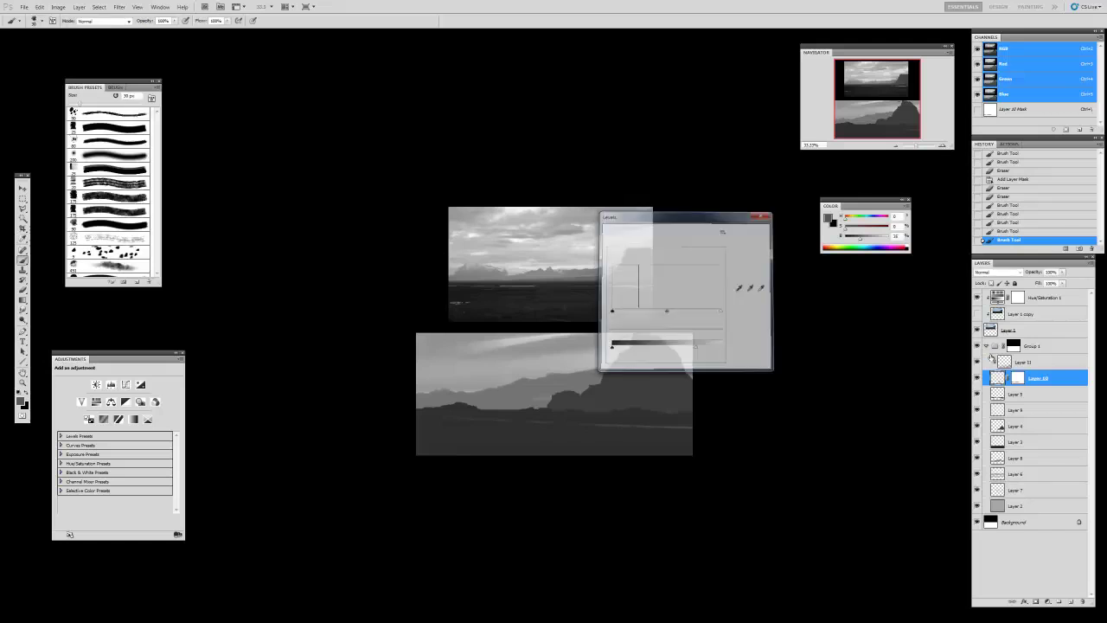
# - Lower the opacity of the highlight layer clipped to the ground strip to about 59%
pyautogui.click(1018, 362)
pyautogui.click(1063, 271)
pyautogui.moveTo(1066, 283); pyautogui.dragTo(1040, 285)
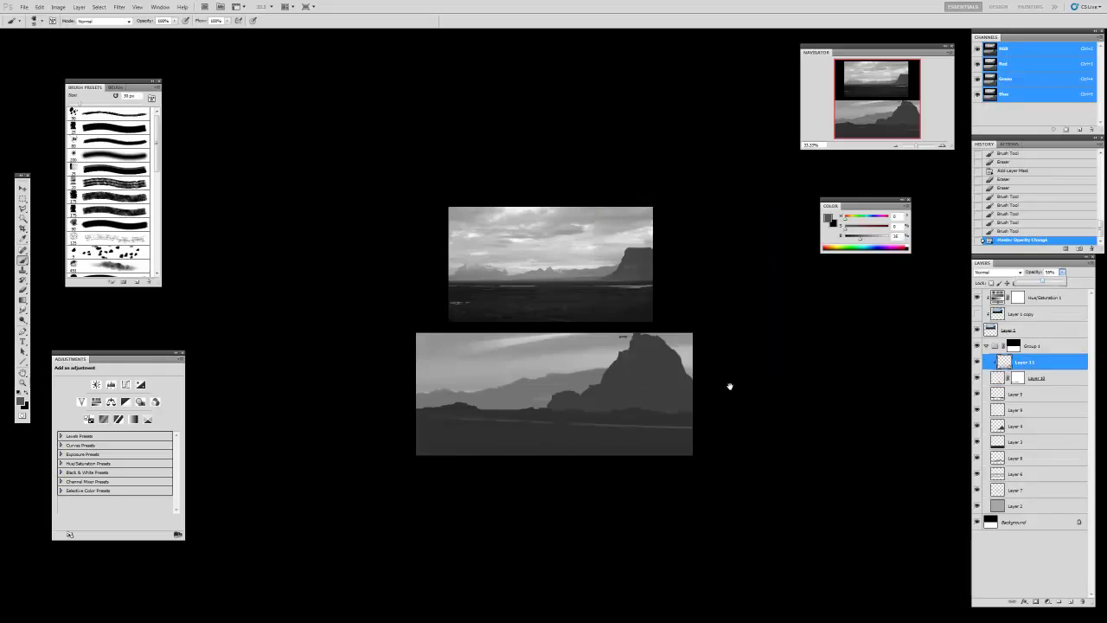
# - Add a new layer, choose a solid brush with a dark grey, and outline a tall tower left of the mountain with straight strokes
pyautogui.click(1071, 601)
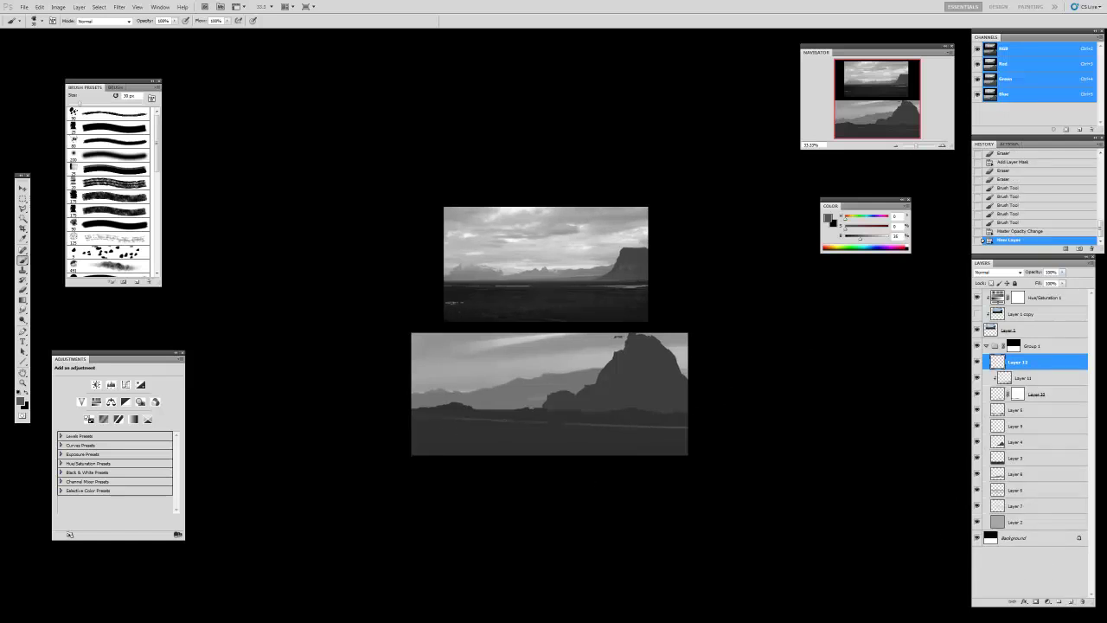
pyautogui.keyDown('alt'); pyautogui.click(494, 379); pyautogui.keyUp('alt')
pyautogui.click(103, 131)
pyautogui.click(486, 331)
pyautogui.keyDown('shift'); pyautogui.click(475, 410); pyautogui.keyUp('shift')
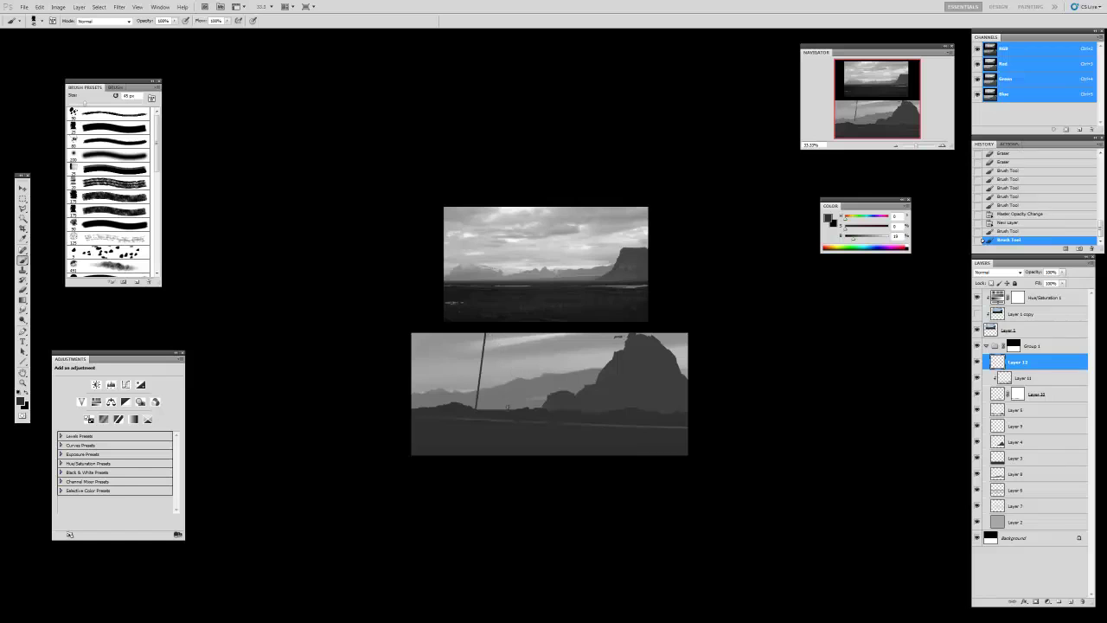
pyautogui.click(486, 332)
pyautogui.keyDown('shift'); pyautogui.click(513, 411); pyautogui.keyUp('shift')
pyautogui.hotkey('ctrl', 'z')
pyautogui.click(509, 407)
pyautogui.keyDown('shift'); pyautogui.click(502, 332); pyautogui.keyUp('shift')
# - Enlarge the brush, fill the tower silhouette with dark grey and widen its base on the left side
pyautogui.press(']')
pyautogui.press(']')
pyautogui.press(']')
pyautogui.moveTo(492, 337); pyautogui.dragTo(484, 396)
pyautogui.moveTo(491, 323)
pyautogui.mouseDown()
pyautogui.moveTo(495, 374)
pyautogui.moveTo(506, 374)
pyautogui.moveTo(490, 399)
pyautogui.moveTo(478, 391)
pyautogui.moveTo(482, 405)
pyautogui.moveTo(506, 400)
pyautogui.moveTo(504, 409)
pyautogui.mouseUp()
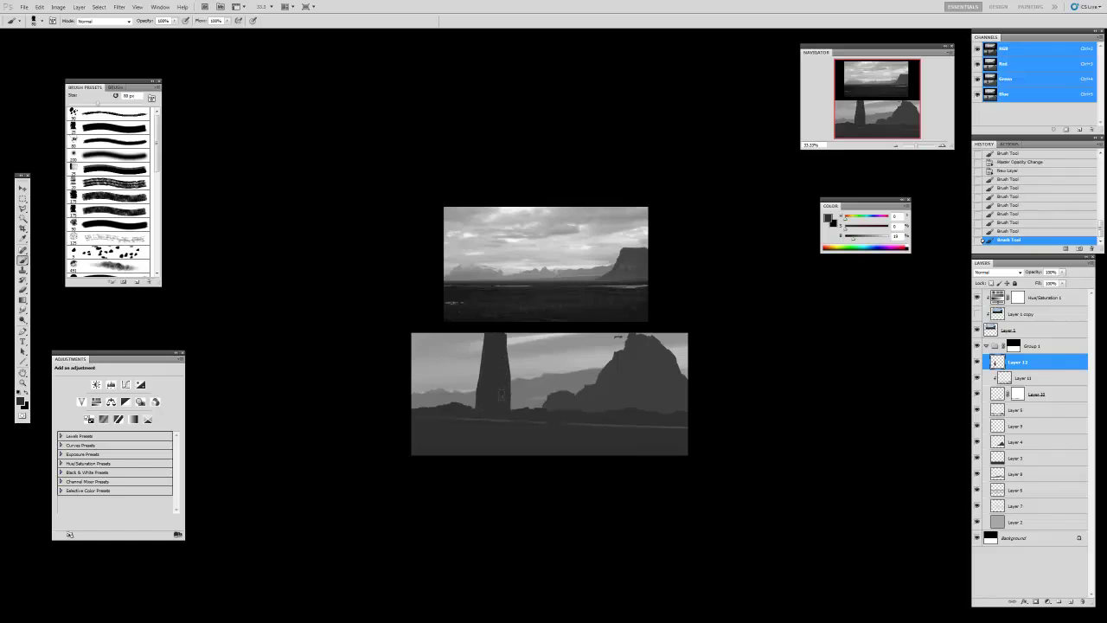
pyautogui.press(']')
pyautogui.moveTo(486, 356)
pyautogui.mouseDown()
pyautogui.moveTo(486, 396)
pyautogui.moveTo(473, 404)
pyautogui.mouseUp()
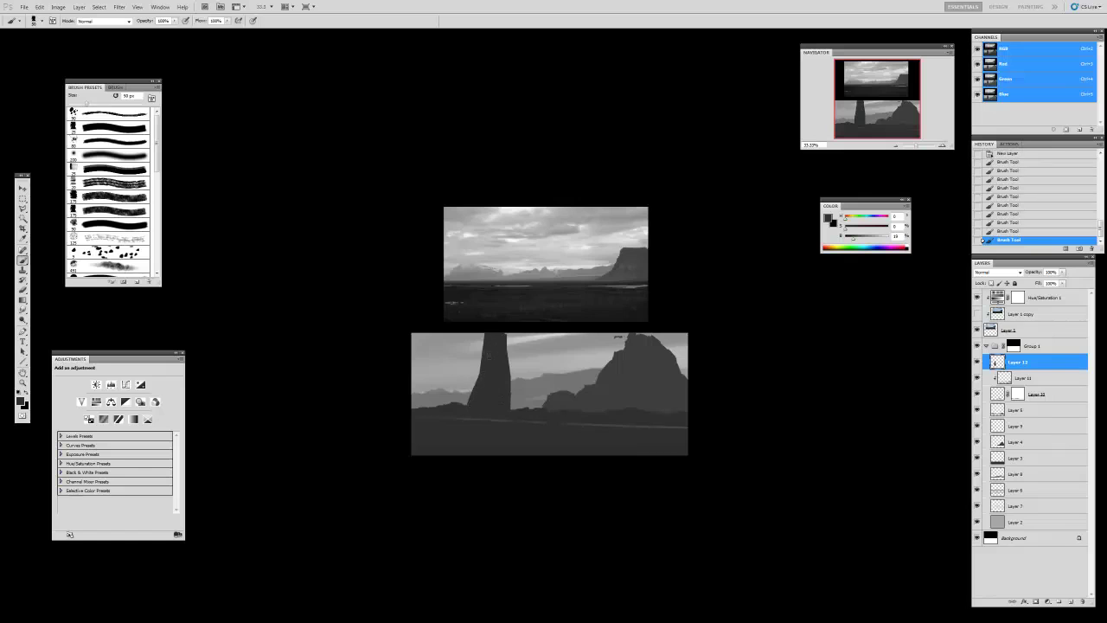
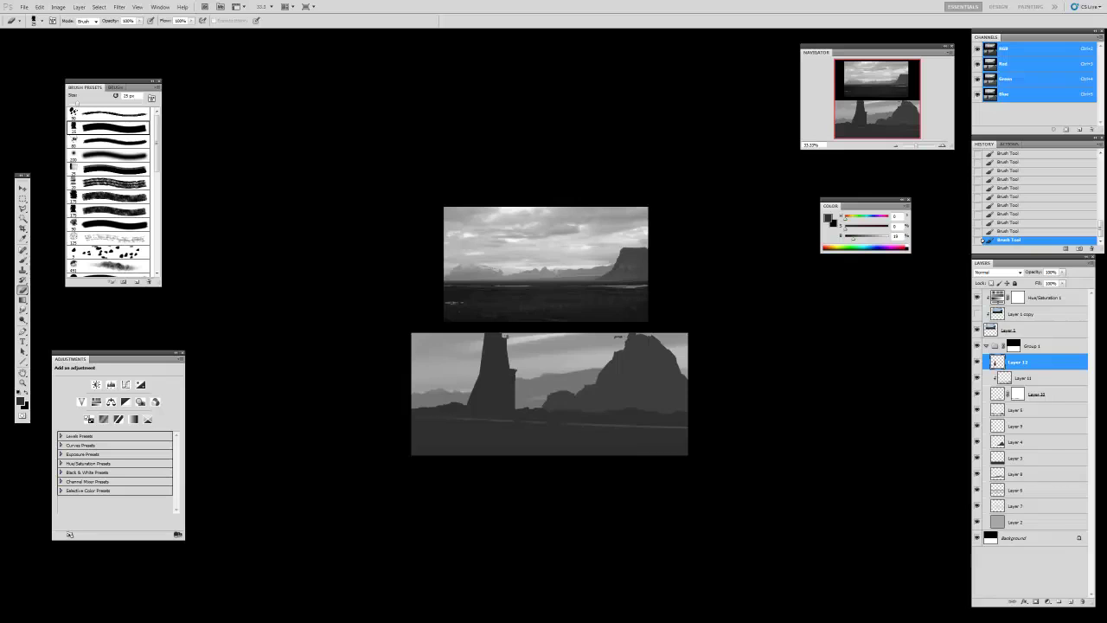
# - Trim the tower's upper right edge with the eraser, touch up the silhouette with the brush, and add a new layer above it
pyautogui.click(507, 334)
pyautogui.click(508, 336)
pyautogui.press('b')
pyautogui.click(484, 374)
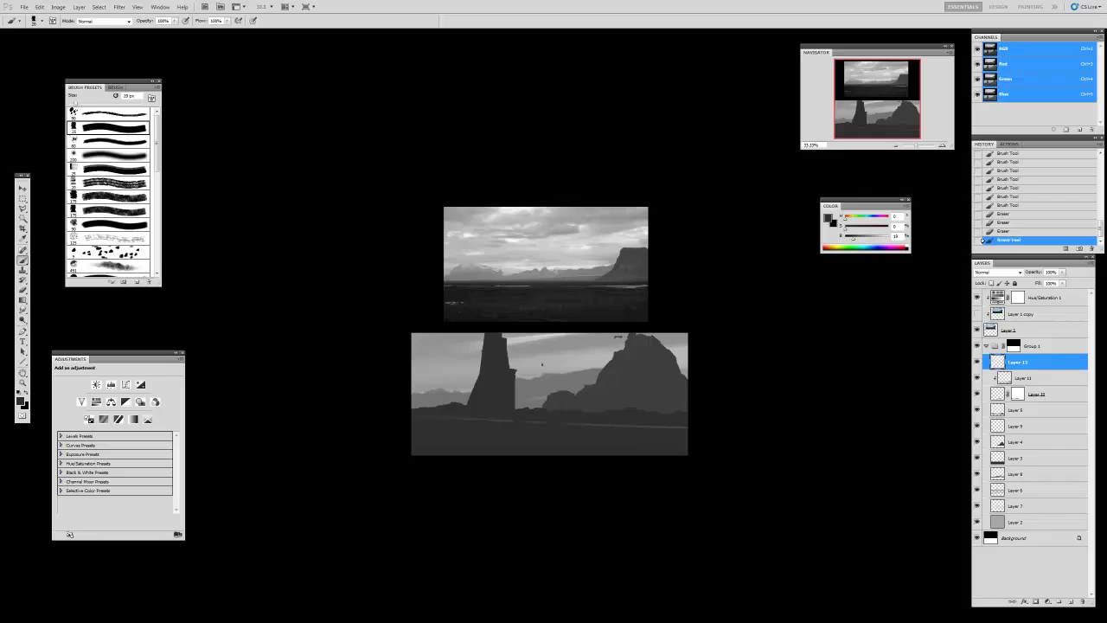
pyautogui.click(1071, 601)
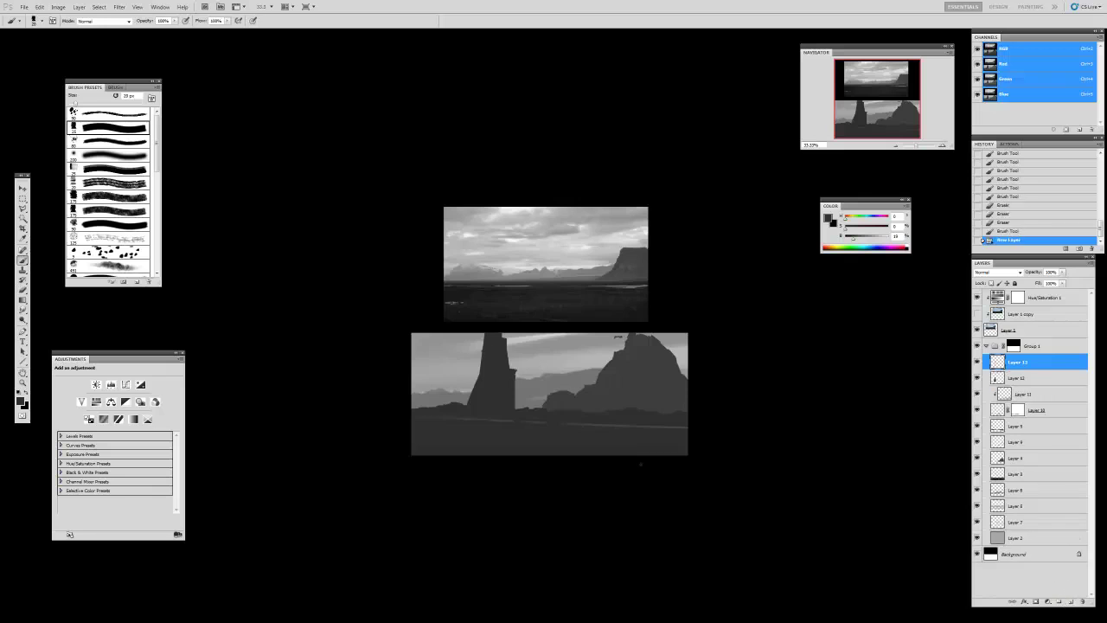
# - Try drawing thin scaffold lines against the tower's left flank with the Line tool
pyautogui.press('i')
pyautogui.press('u')
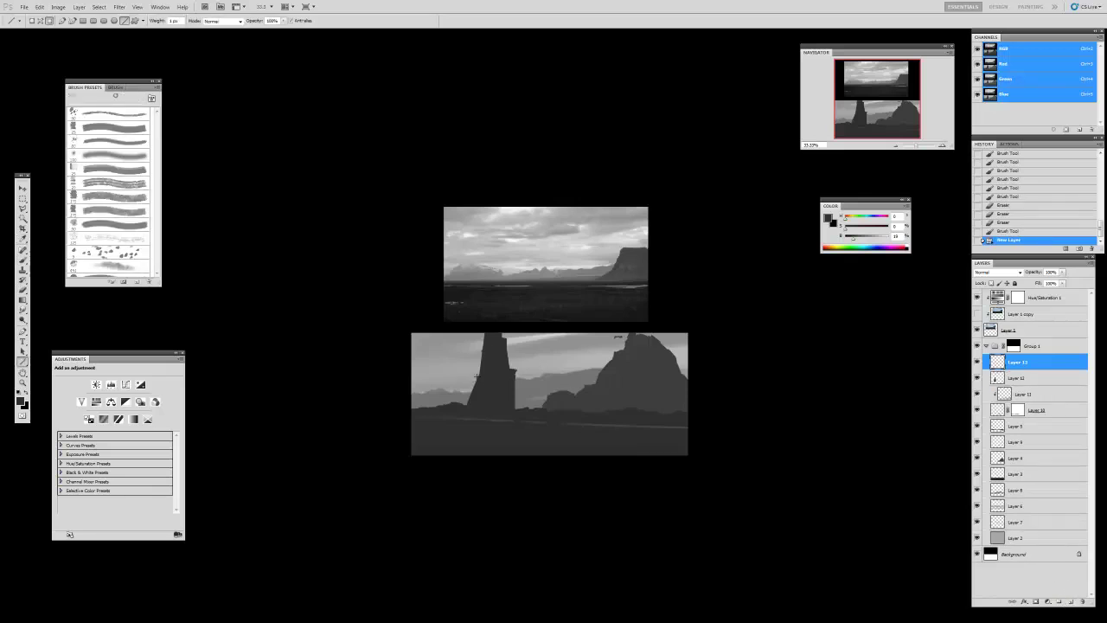
pyautogui.moveTo(476, 386)
pyautogui.mouseDown()
pyautogui.moveTo(488, 367)
pyautogui.moveTo(475, 385)
pyautogui.mouseUp()
pyautogui.press('z')
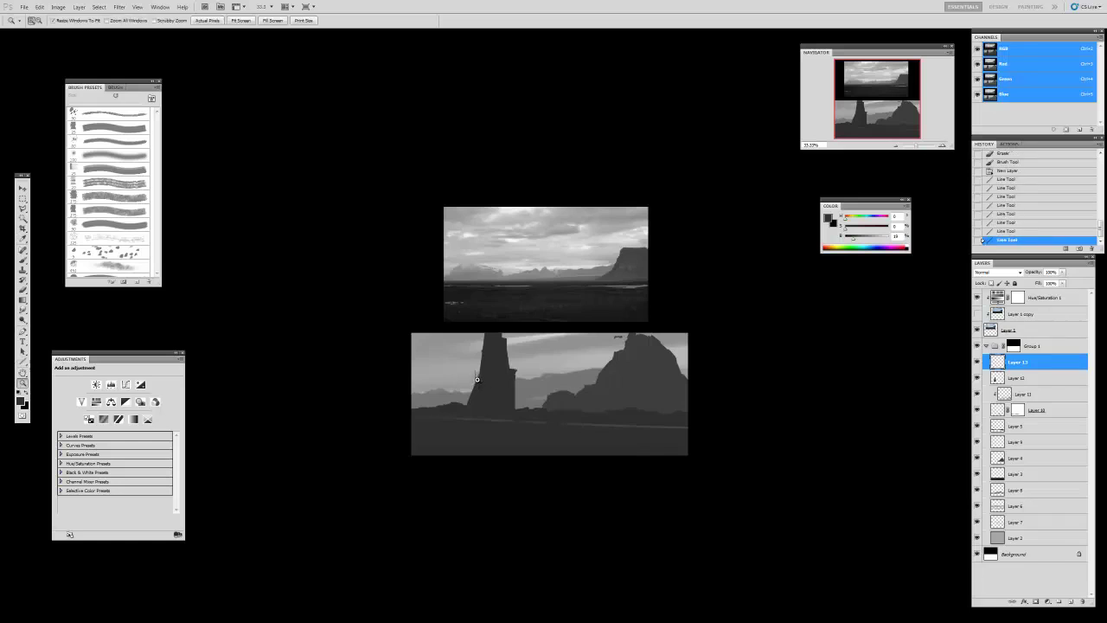
pyautogui.click(481, 379)
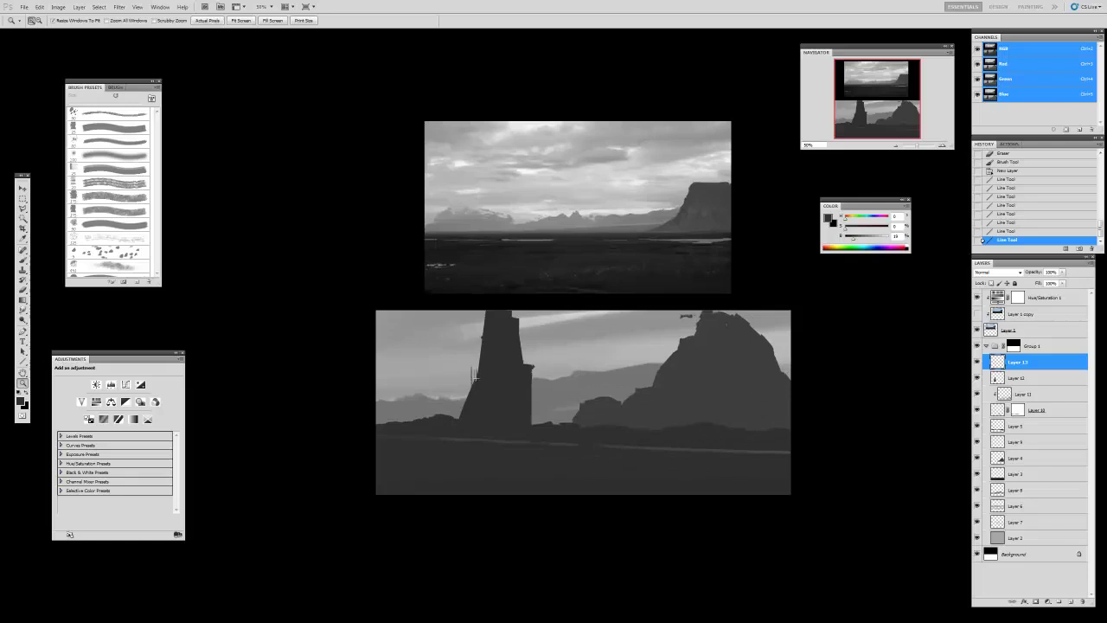
pyautogui.press('u')
pyautogui.moveTo(473, 377); pyautogui.dragTo(481, 375)
pyautogui.moveTo(474, 374); pyautogui.dragTo(470, 371)
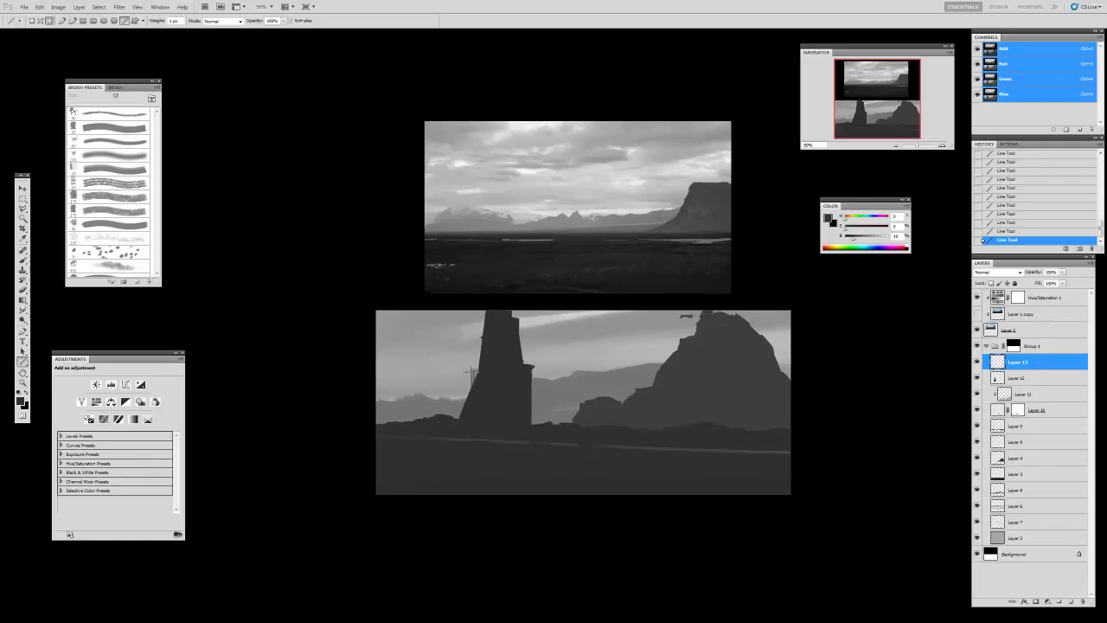
# - Inspect the scaffold lines up close, then clear them all from the layer and deselect
pyautogui.press('z')
pyautogui.click(482, 387)
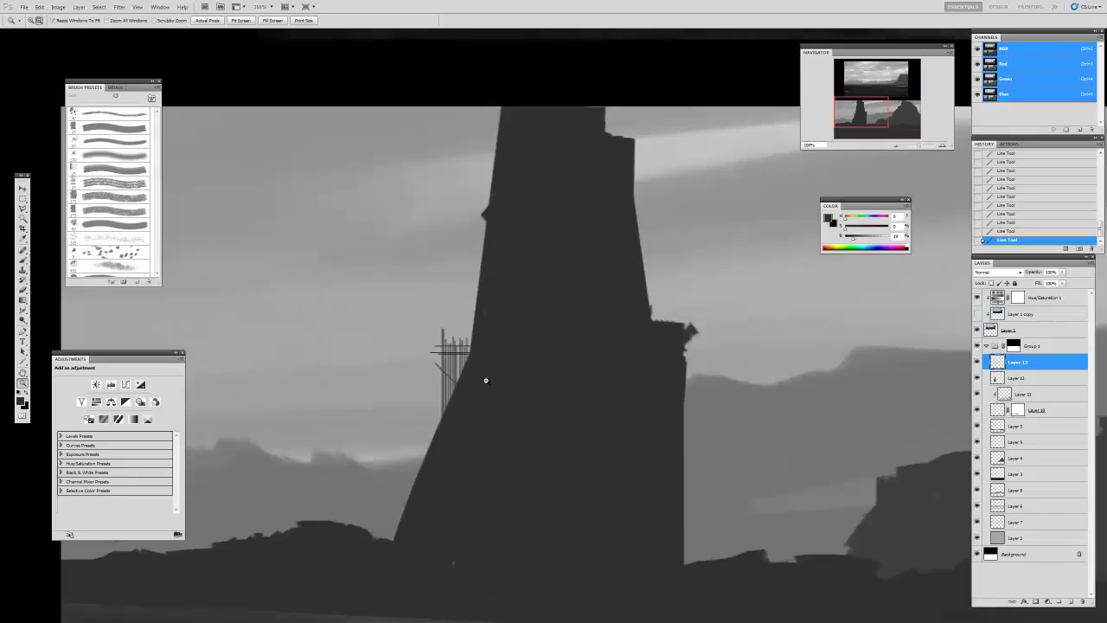
pyautogui.keyDown('alt'); pyautogui.click(487, 382); pyautogui.keyUp('alt')
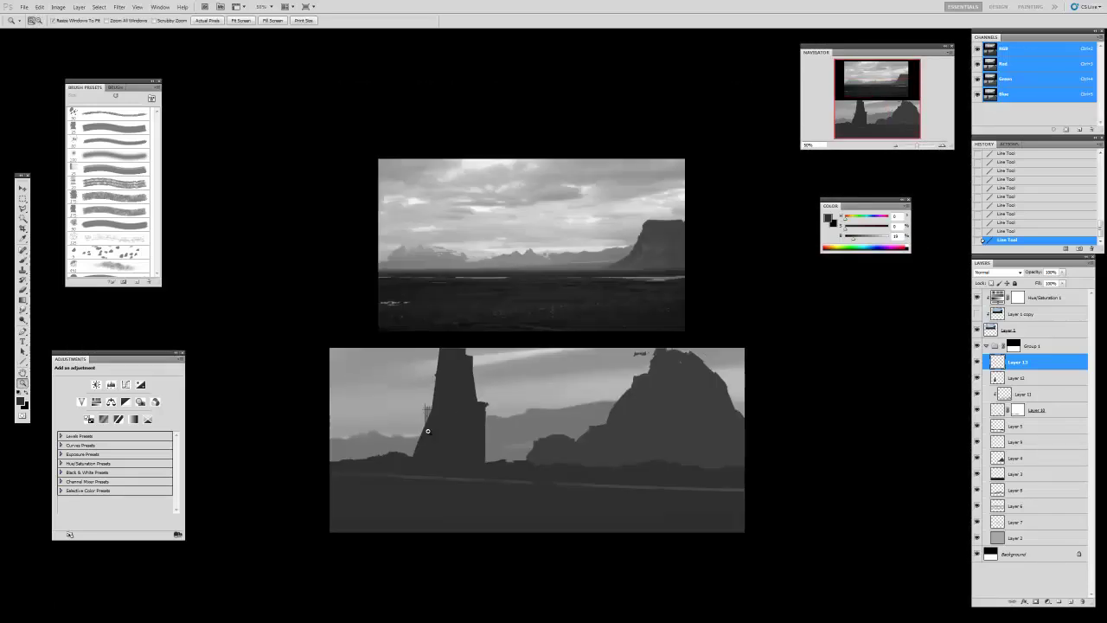
pyautogui.hotkey('ctrl', 'a')
pyautogui.press('Delete')
pyautogui.hotkey('ctrl', 'd')
# - Set the Line tool's weight to 2 px and draw small scaffold structures on the tower's right ledge, right base and upper left side
pyautogui.press('b')
pyautogui.press('u')
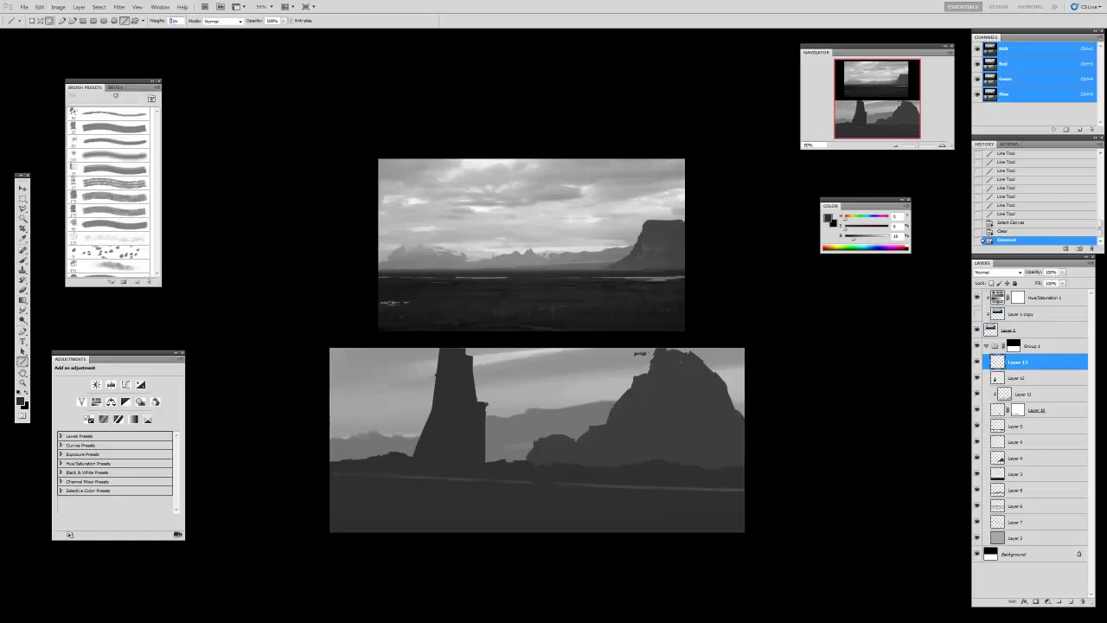
pyautogui.moveTo(479, 398); pyautogui.dragTo(479, 409)
pyautogui.moveTo(479, 389); pyautogui.dragTo(478, 405)
pyautogui.moveTo(487, 440); pyautogui.dragTo(487, 456)
pyautogui.moveTo(488, 450); pyautogui.dragTo(488, 470)
pyautogui.moveTo(438, 373); pyautogui.dragTo(429, 372)
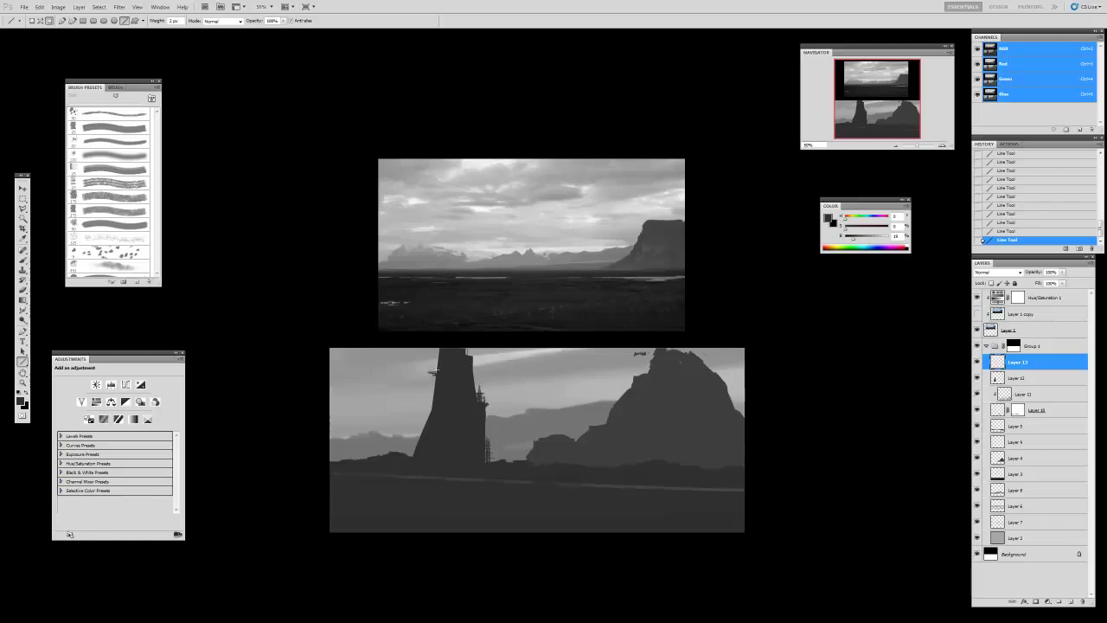
# - Try adding support lines below the tower's upper left platform, and undo them
pyautogui.moveTo(434, 416)
pyautogui.mouseDown()
pyautogui.moveTo(434, 371)
pyautogui.moveTo(428, 412)
pyautogui.mouseUp()
pyautogui.hotkey('ctrl', 'alt', 'z')
pyautogui.hotkey('ctrl', 'alt', 'z')
pyautogui.hotkey('ctrl', 'alt', 'z')
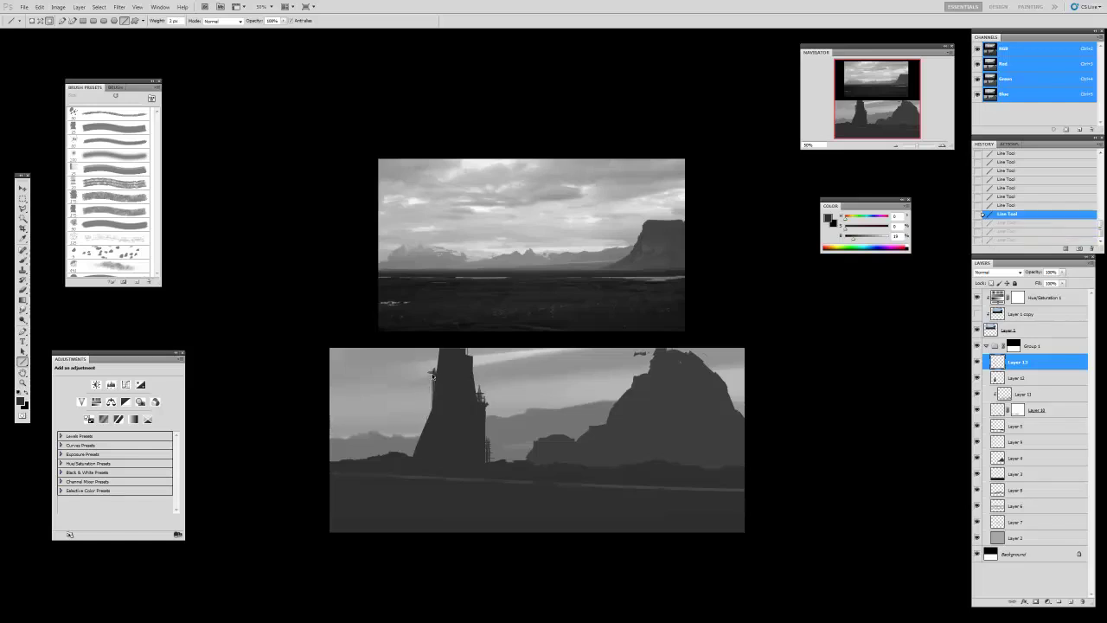
pyautogui.moveTo(431, 377); pyautogui.dragTo(429, 416)
pyautogui.hotkey('ctrl', 'alt', 'z')
# - Draw scaffold posts down the tower's upper left side and a small mast by its lower left, and clean up with the eraser
pyautogui.moveTo(432, 371)
pyautogui.mouseDown()
pyautogui.moveTo(431, 412)
pyautogui.moveTo(425, 393)
pyautogui.mouseUp()
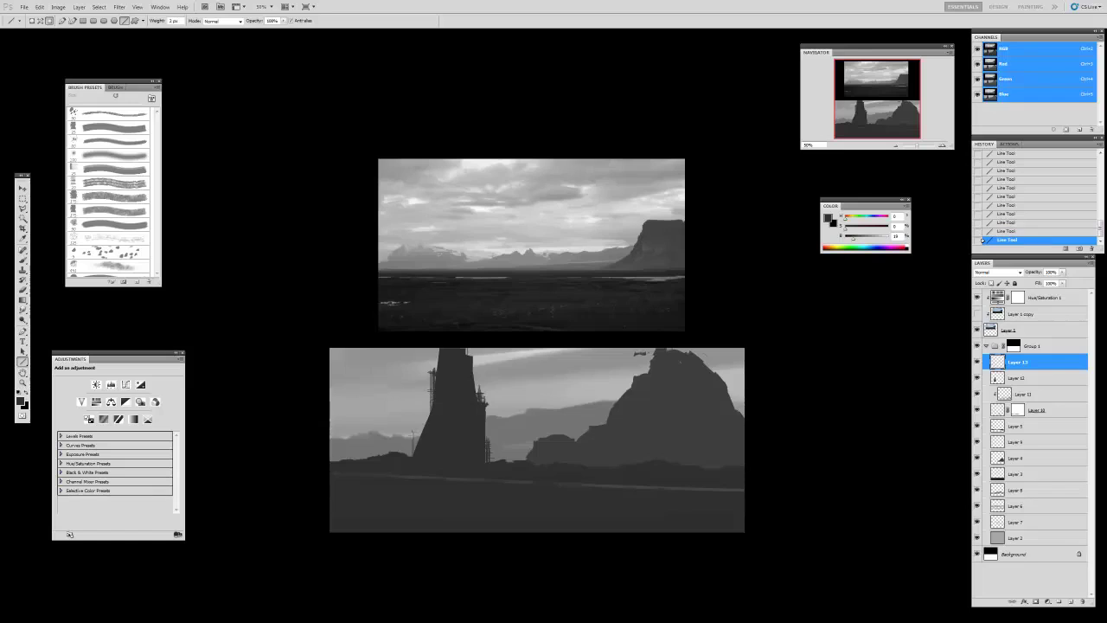
pyautogui.moveTo(416, 430); pyautogui.dragTo(416, 454)
pyautogui.moveTo(420, 441); pyautogui.dragTo(408, 440)
pyautogui.press('b')
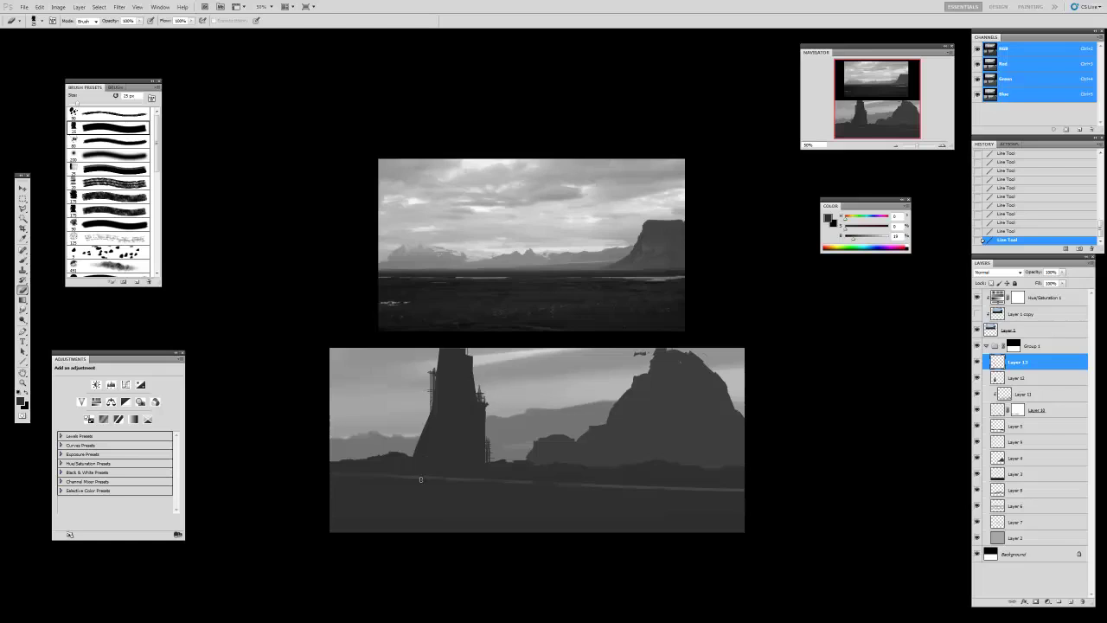
pyautogui.press('b')
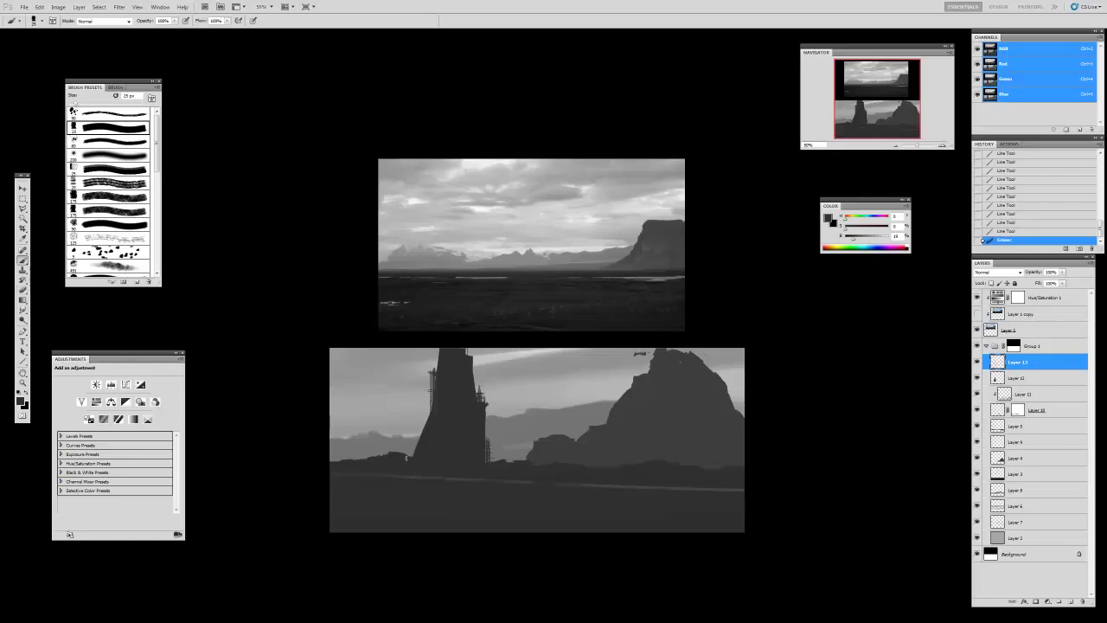
# - Add a new layer clipped to the tower layer, select a narrow polygon over the tower's upper right face, and reposition the selection
pyautogui.click(998, 387)
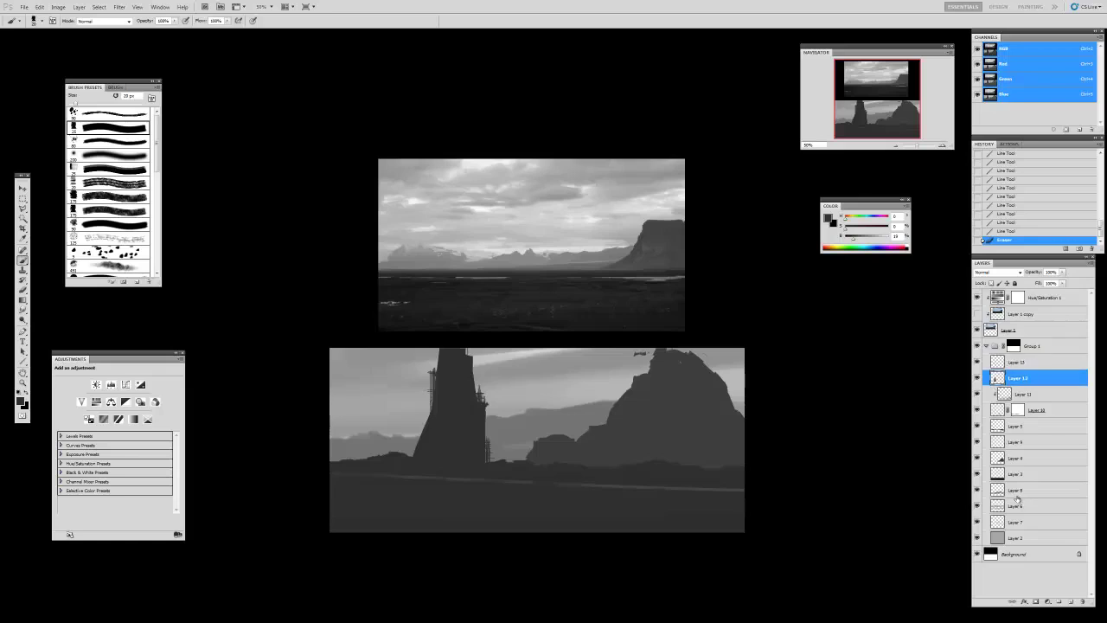
pyautogui.click(1072, 601)
pyautogui.hotkey('ctrl', 'alt', 'g')
pyautogui.press('l')
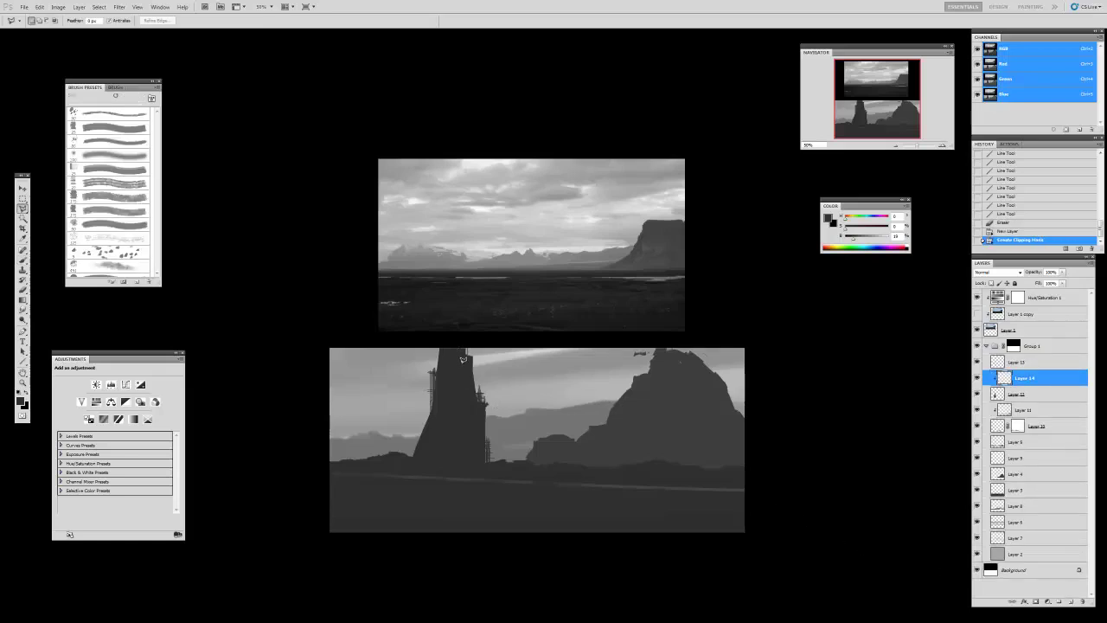
pyautogui.click(472, 356)
pyautogui.click(462, 356)
pyautogui.moveTo(464, 376)
pyautogui.mouseDown()
pyautogui.moveTo(486, 371)
pyautogui.moveTo(468, 352)
pyautogui.mouseUp()
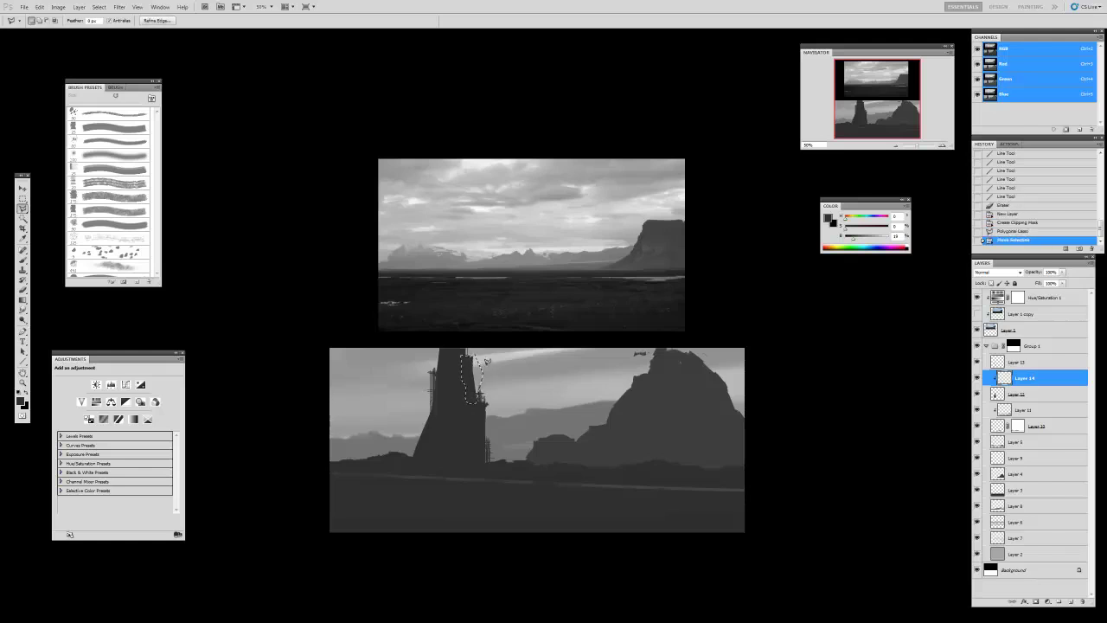
# - Choose a textured brush, lighten the grey to 22% brightness, paint the selected upper right face of the tower, and deselect
pyautogui.press('b')
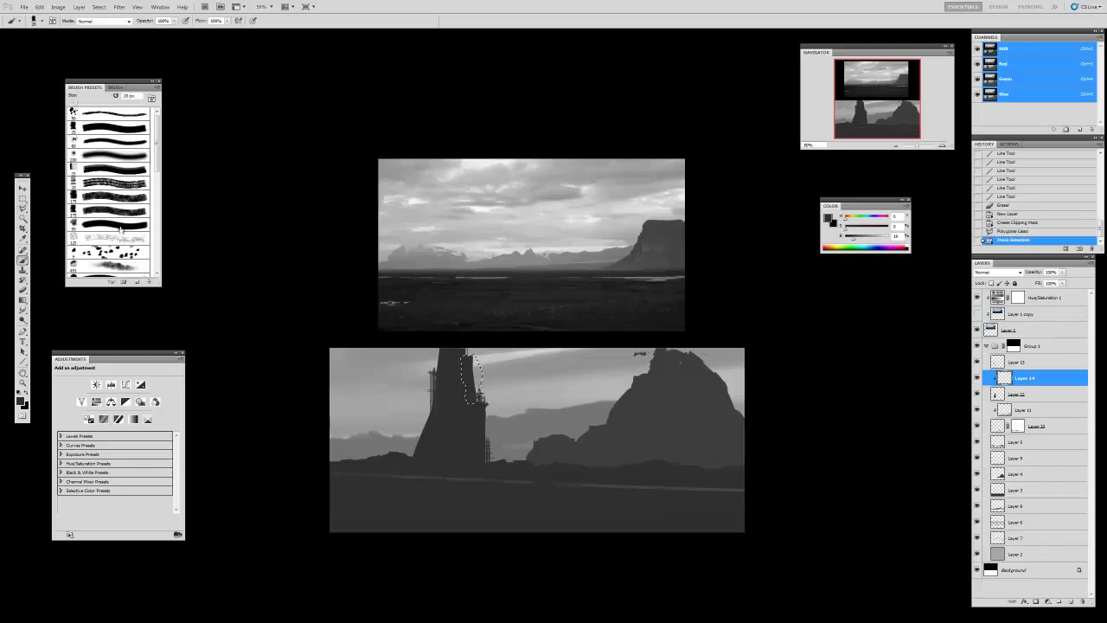
pyautogui.click(111, 115)
pyautogui.moveTo(853, 238); pyautogui.dragTo(855, 238)
pyautogui.moveTo(471, 356); pyautogui.dragTo(468, 432)
pyautogui.hotkey('ctrl', 'h')
pyautogui.moveTo(464, 341)
pyautogui.mouseDown()
pyautogui.moveTo(464, 433)
pyautogui.moveTo(465, 337)
pyautogui.moveTo(461, 450)
pyautogui.moveTo(466, 398)
pyautogui.moveTo(465, 450)
pyautogui.mouseUp()
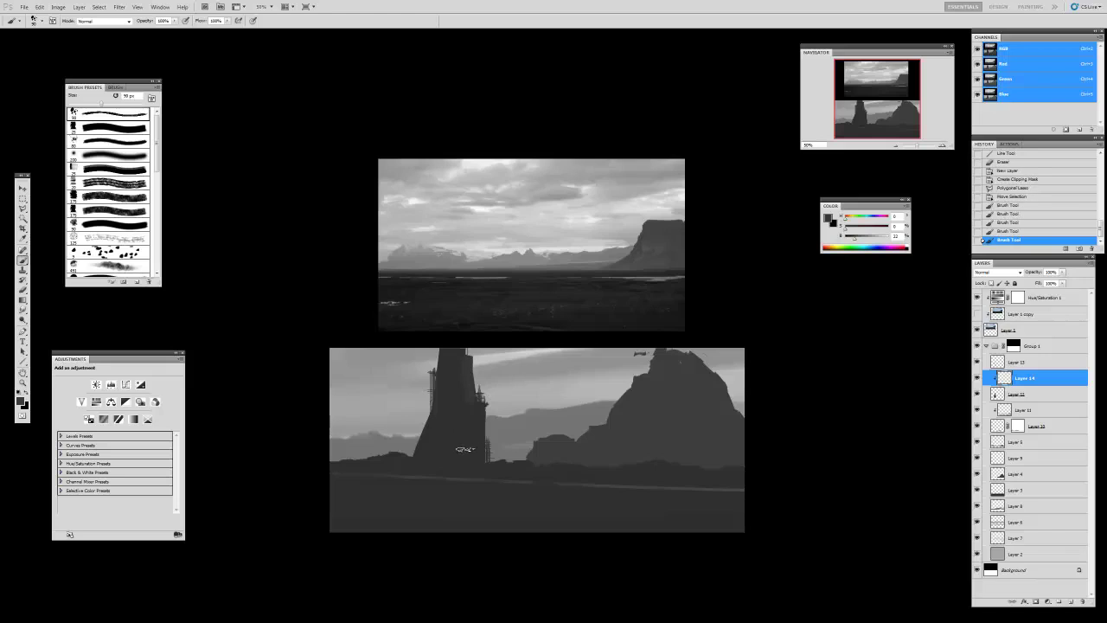
pyautogui.hotkey('ctrl', 'd')
# - Select the tower's lower right face with the Polygonal Lasso and brush the lighter grey over it
pyautogui.press('l')
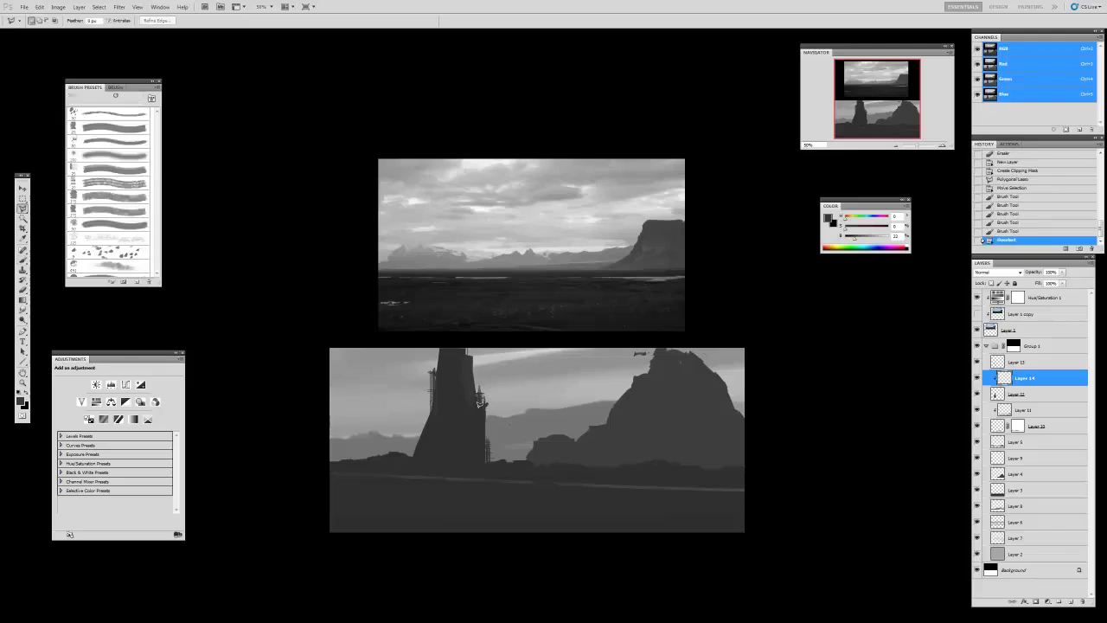
pyautogui.moveTo(481, 399); pyautogui.dragTo(479, 465)
pyautogui.moveTo(481, 464)
pyautogui.mouseDown()
pyautogui.moveTo(490, 443)
pyautogui.moveTo(480, 396)
pyautogui.moveTo(480, 481)
pyautogui.mouseUp()
pyautogui.press('b')
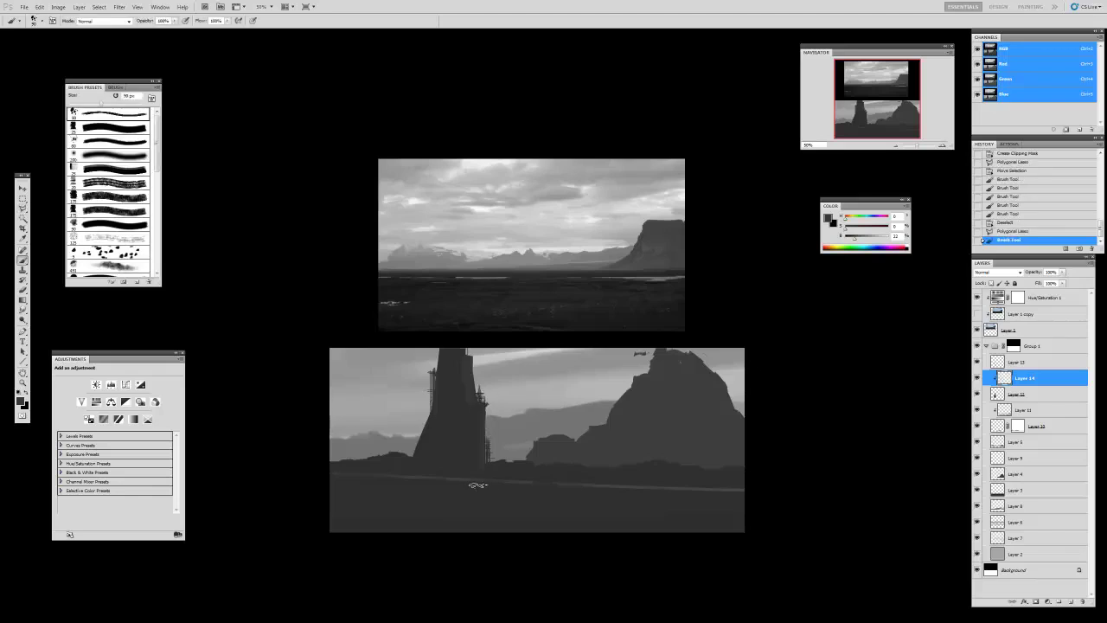
# - Select an irregular polygon down the tower's central face with the Polygonal Lasso, brush the lighter grey over it with the outline hidden, and deselect
pyautogui.press('l')
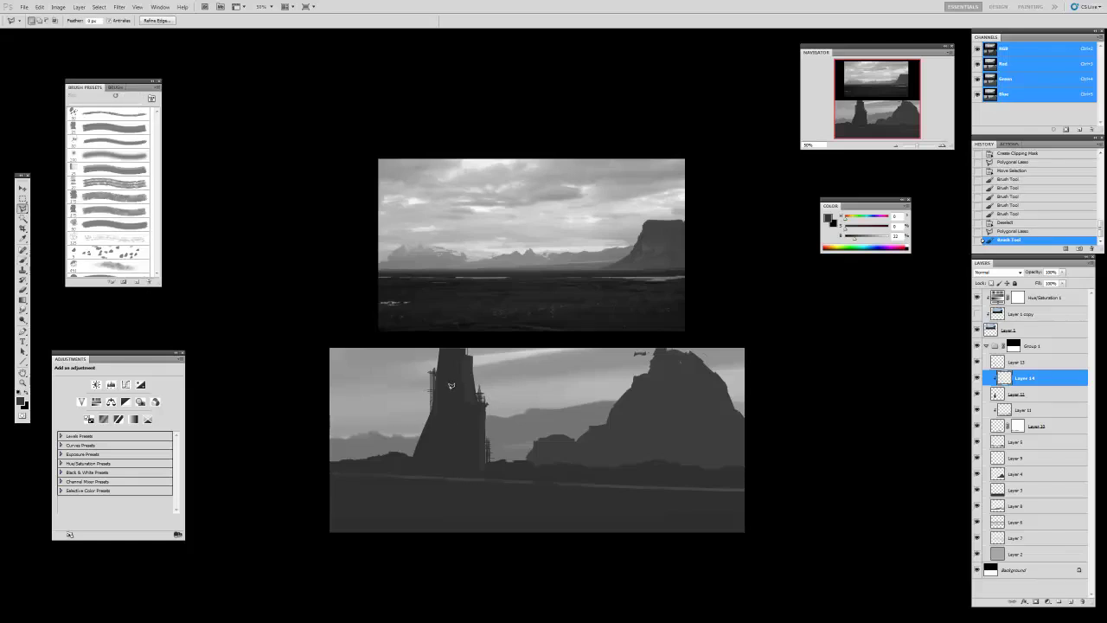
pyautogui.click(448, 384)
pyautogui.click(463, 391)
pyautogui.click(470, 468)
pyautogui.click(457, 468)
pyautogui.click(455, 449)
pyautogui.click(452, 447)
pyautogui.click(458, 441)
pyautogui.click(455, 409)
pyautogui.click(445, 409)
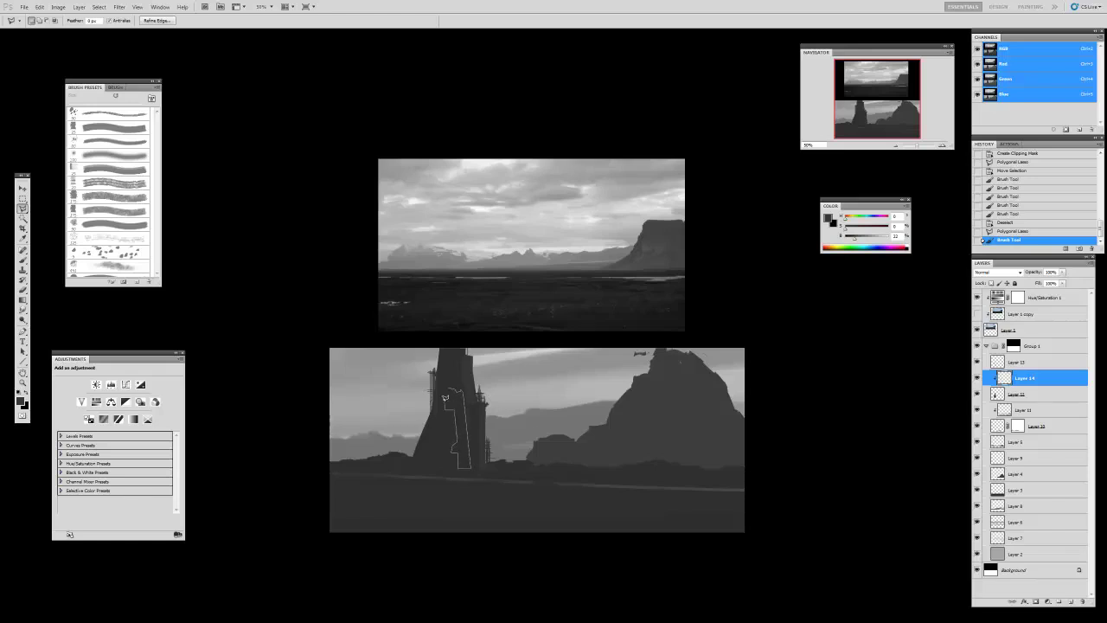
pyautogui.click(455, 385)
pyautogui.hotkey('ctrl', 'h')
pyautogui.press('b')
pyautogui.moveTo(450, 372); pyautogui.dragTo(454, 498)
pyautogui.moveTo(459, 398); pyautogui.dragTo(472, 502)
pyautogui.moveTo(460, 448); pyautogui.dragTo(464, 490)
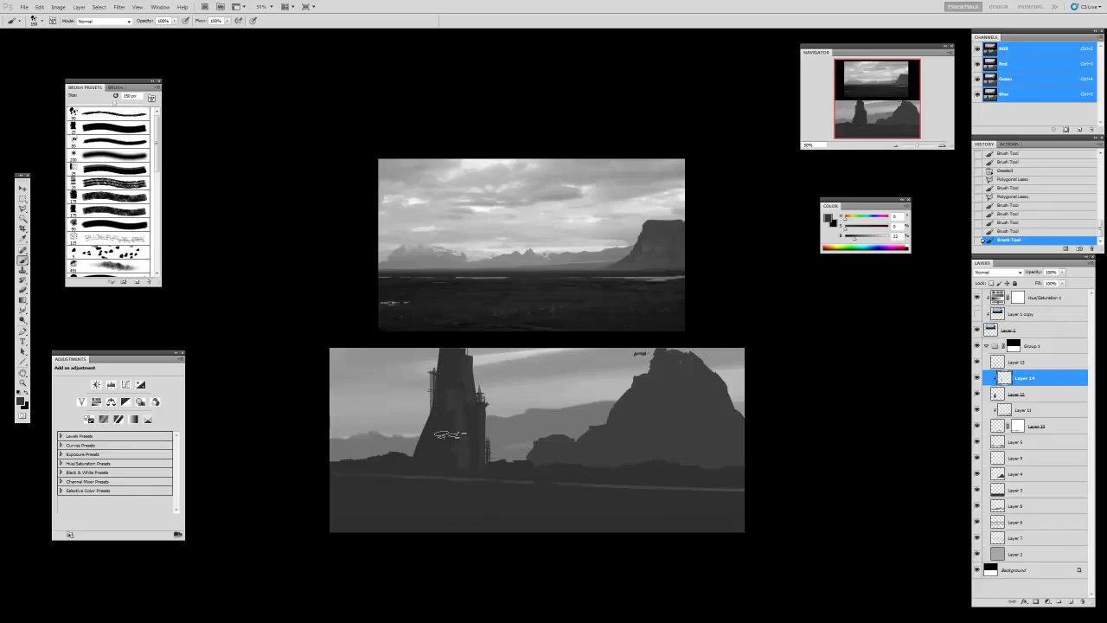
pyautogui.hotkey('ctrl', 'd')
# - Select another area on the tower's upper front face with the Polygonal Lasso and brush the lighter grey over it
pyautogui.press('l')
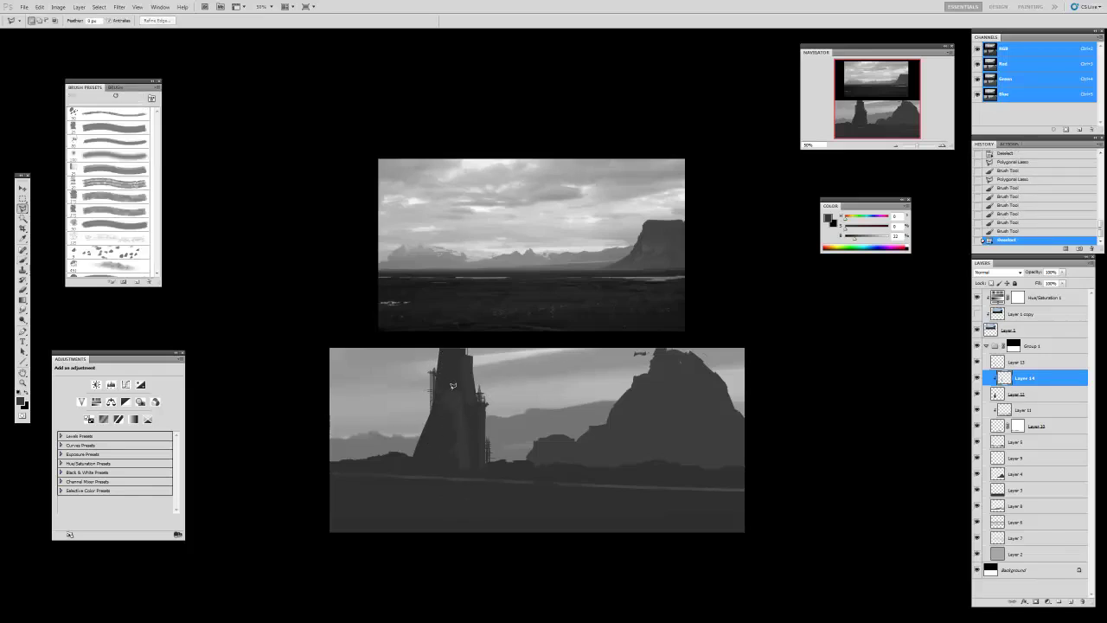
pyautogui.moveTo(449, 377)
pyautogui.mouseDown()
pyautogui.moveTo(447, 334)
pyautogui.moveTo(451, 378)
pyautogui.mouseUp()
pyautogui.moveTo(453, 378); pyautogui.dragTo(455, 380)
pyautogui.doubleClick(448, 379)
pyautogui.press('b')
pyautogui.moveTo(449, 379); pyautogui.dragTo(457, 279)
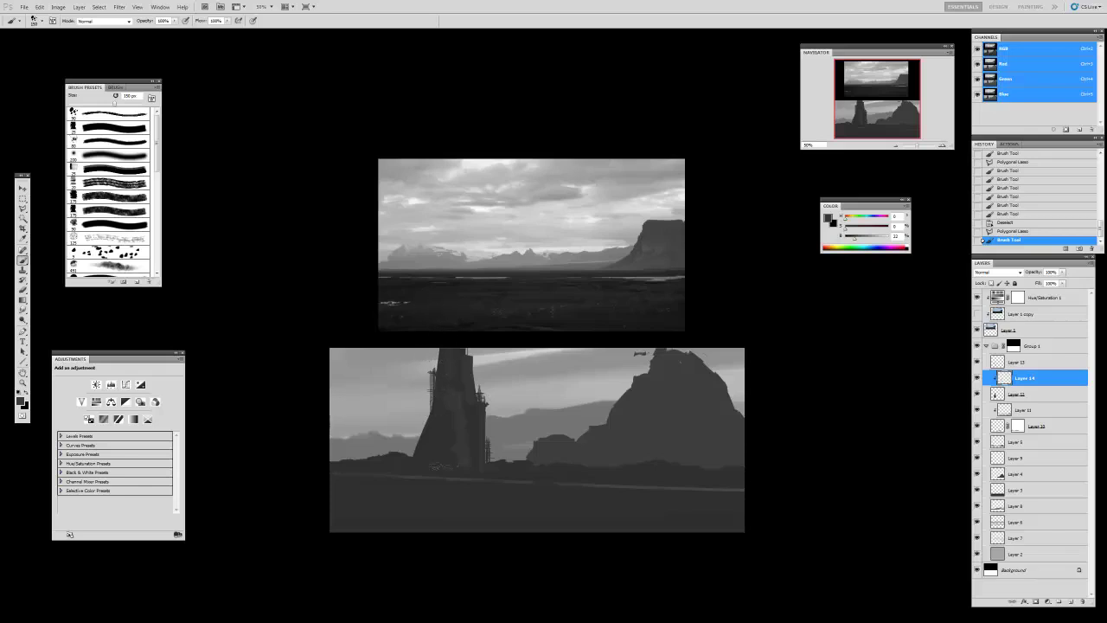
# - Select a narrow strip along the tower's sloping lower left edge, brush the lighter grey into it, and deselect
pyautogui.press('l')
pyautogui.click(437, 400)
pyautogui.click(413, 469)
pyautogui.click(406, 463)
pyautogui.click(435, 400)
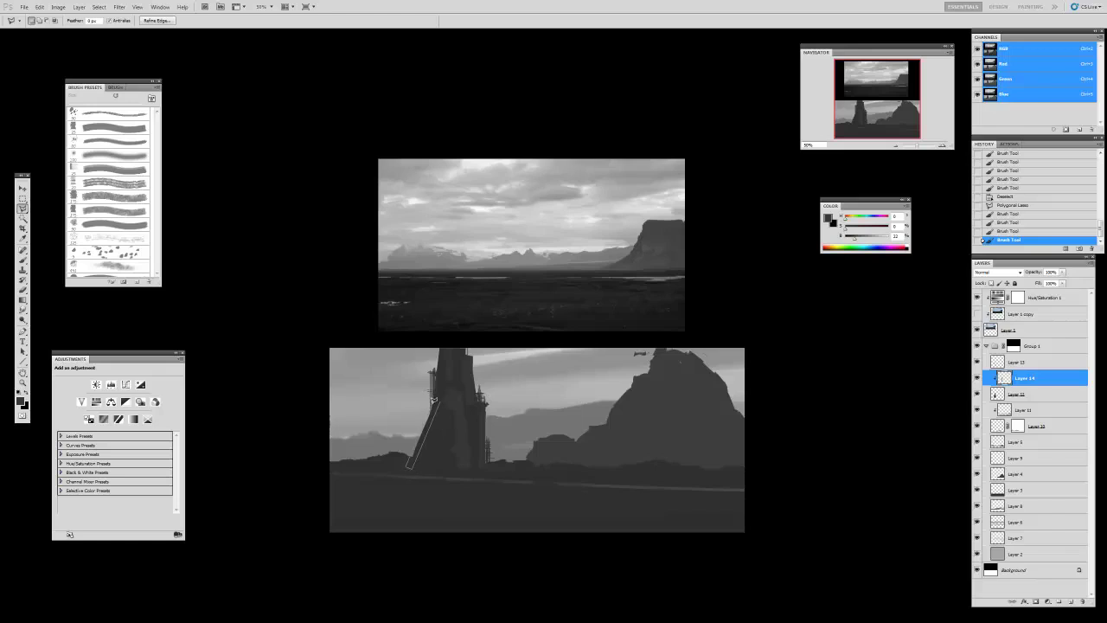
pyautogui.click(436, 398)
pyautogui.press('b')
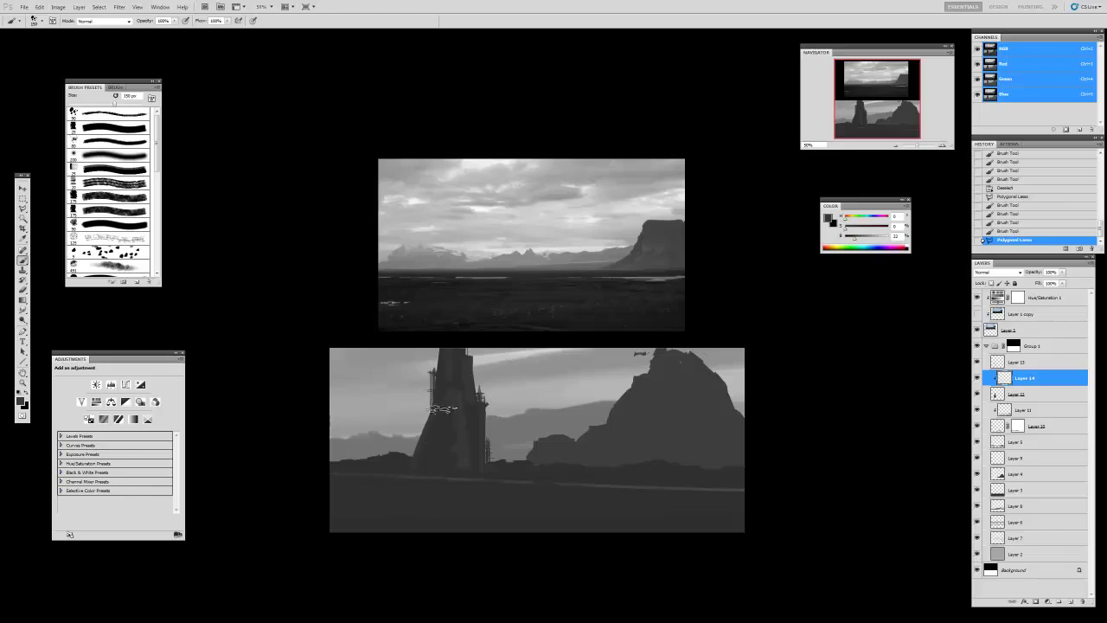
pyautogui.moveTo(430, 433); pyautogui.dragTo(412, 491)
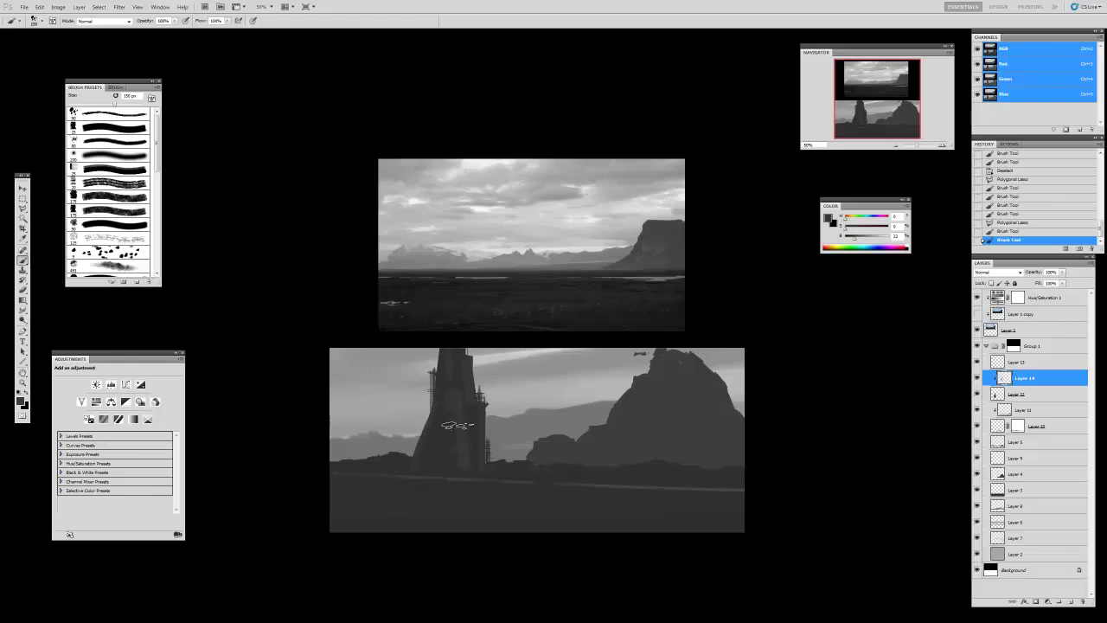
pyautogui.hotkey('ctrl', 'd')
# - Set the Eraser to the first brush preset at 27% opacity and soften the light patches on the tower's face and base
pyautogui.press('e')
pyautogui.click(106, 114)
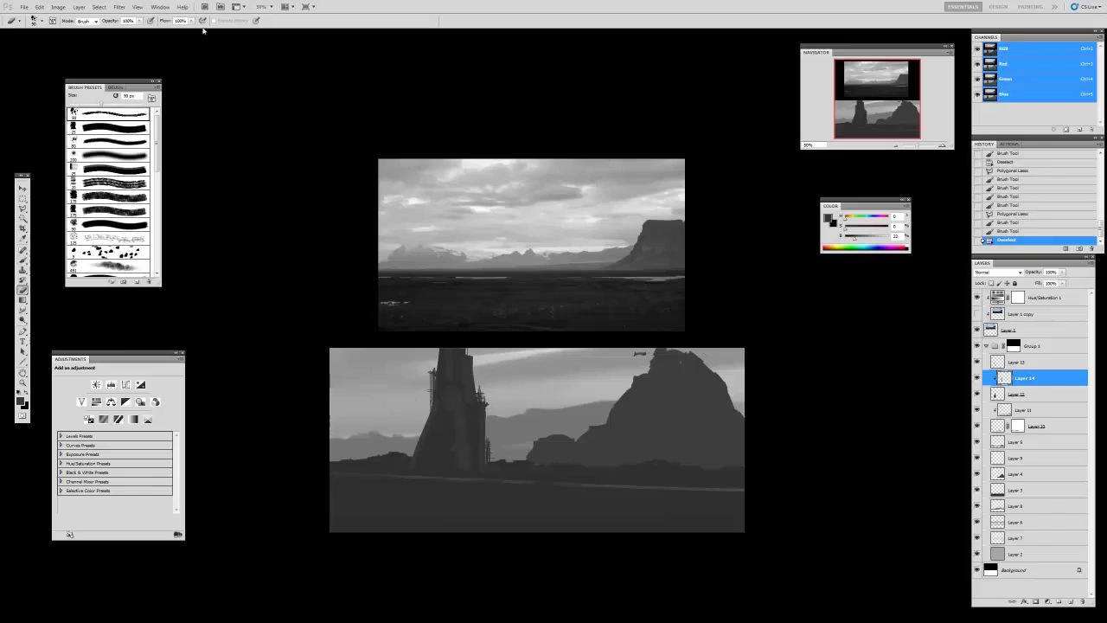
pyautogui.click(138, 21)
pyautogui.moveTo(139, 35); pyautogui.dragTo(108, 35)
pyautogui.moveTo(443, 386); pyautogui.dragTo(442, 378)
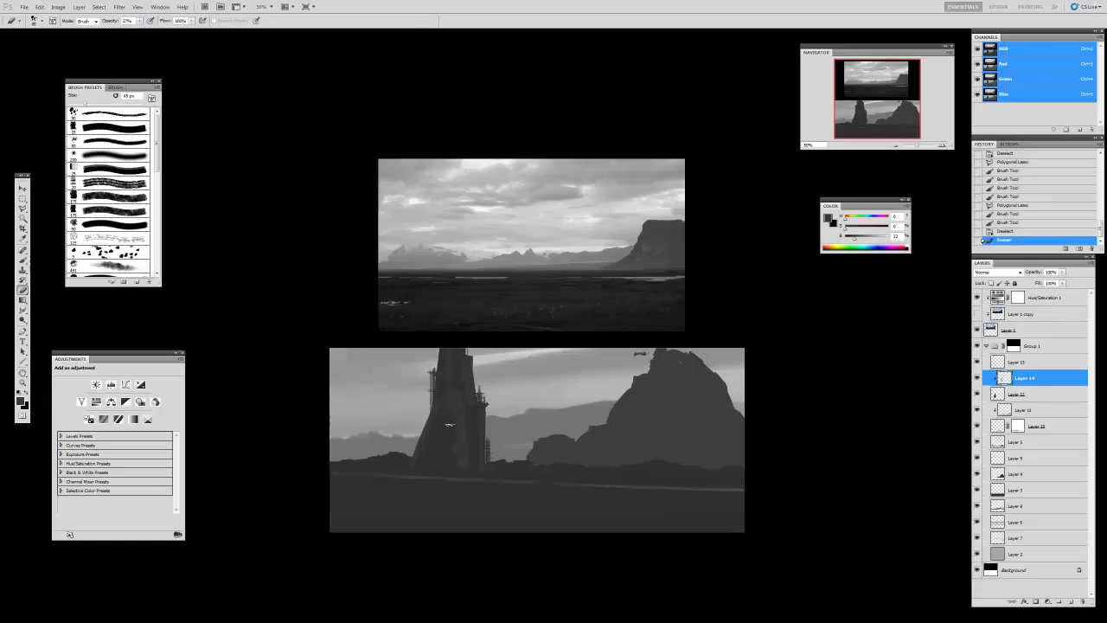
pyautogui.moveTo(455, 470)
pyautogui.mouseDown()
pyautogui.moveTo(440, 489)
pyautogui.moveTo(446, 368)
pyautogui.moveTo(445, 480)
pyautogui.mouseUp()
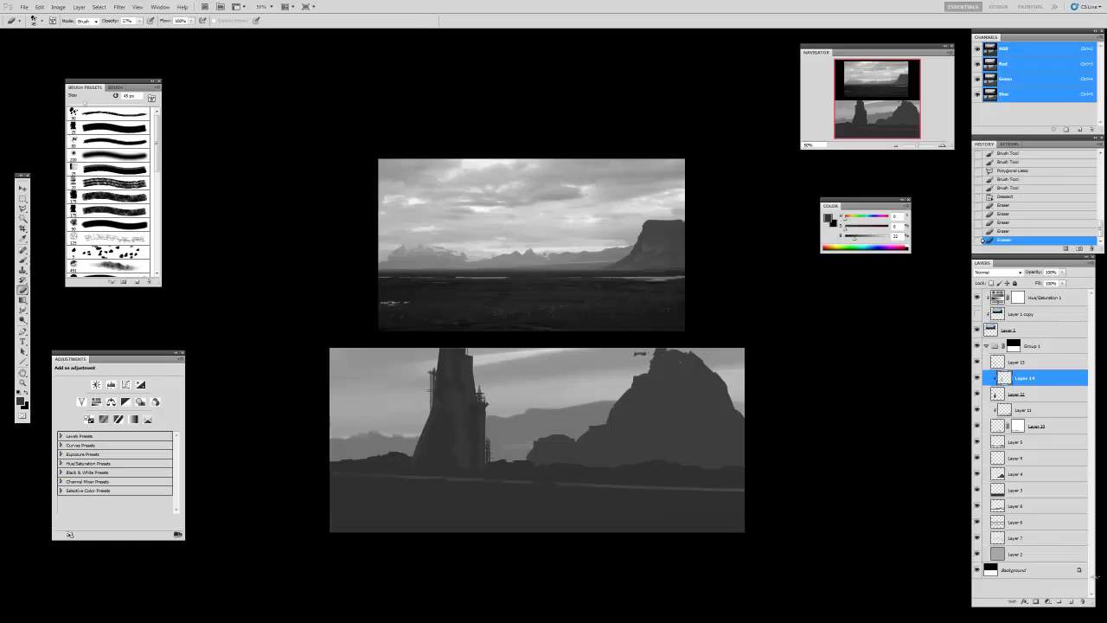
# - Add a new layer clipped to the tower, reduce the brush size, and sample the tower's grey and lighten it
pyautogui.click(1072, 601)
pyautogui.hotkey('ctrl', 'alt', 'g')
pyautogui.press('b')
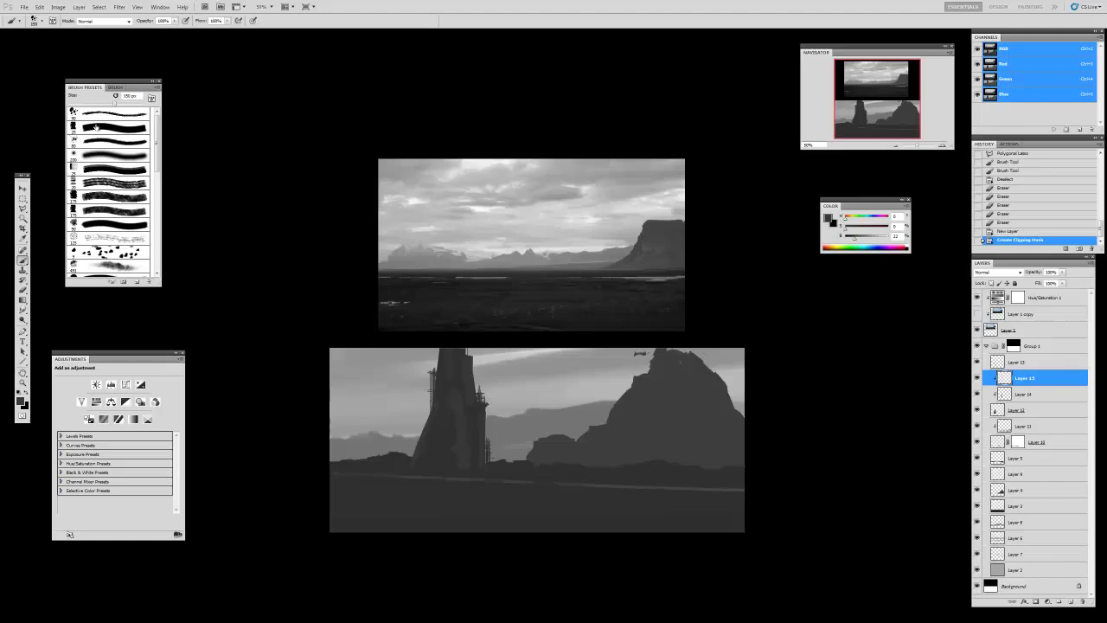
pyautogui.press('[')
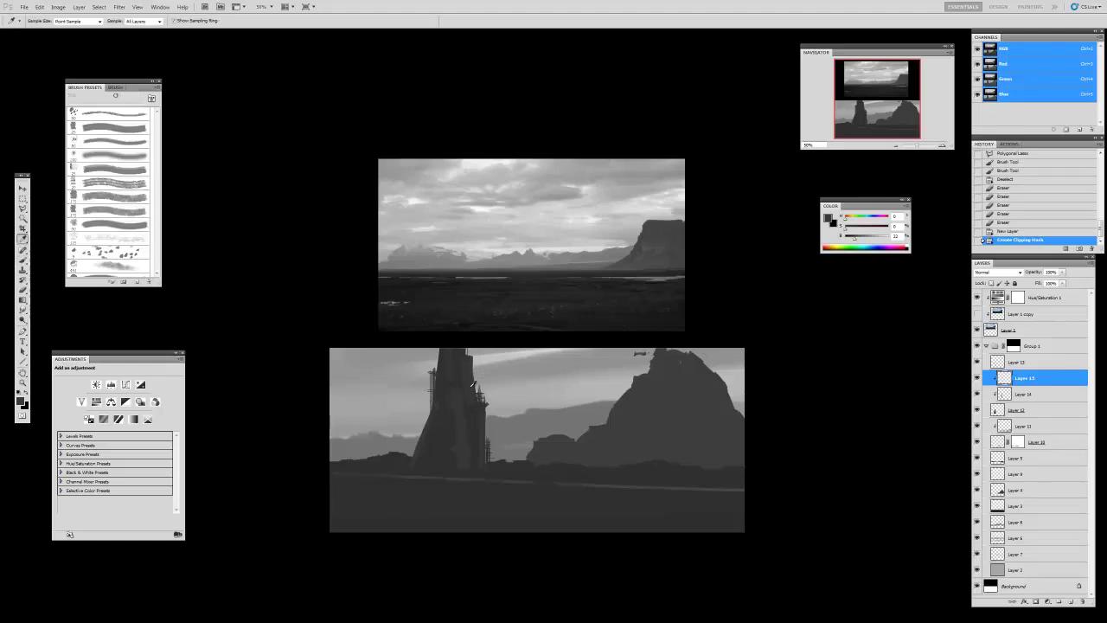
pyautogui.keyDown('alt'); pyautogui.click(469, 388); pyautogui.keyUp('alt')
pyautogui.moveTo(856, 239); pyautogui.dragTo(860, 242)
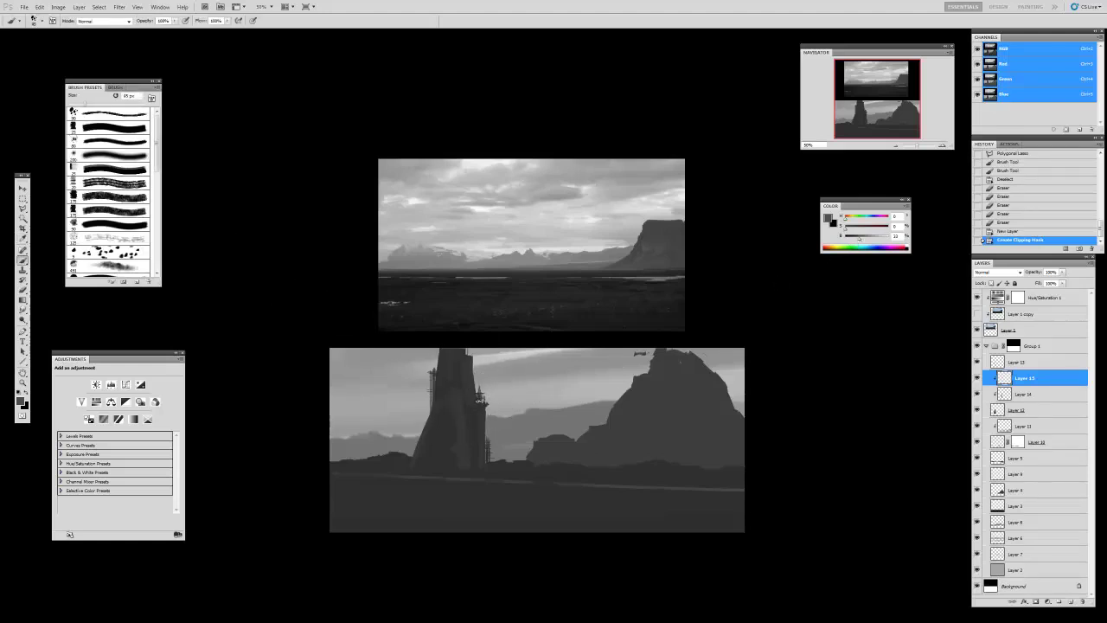
# - Brush lighter strokes and small touches over the tower's right side and upper central face
pyautogui.moveTo(490, 403); pyautogui.dragTo(419, 428)
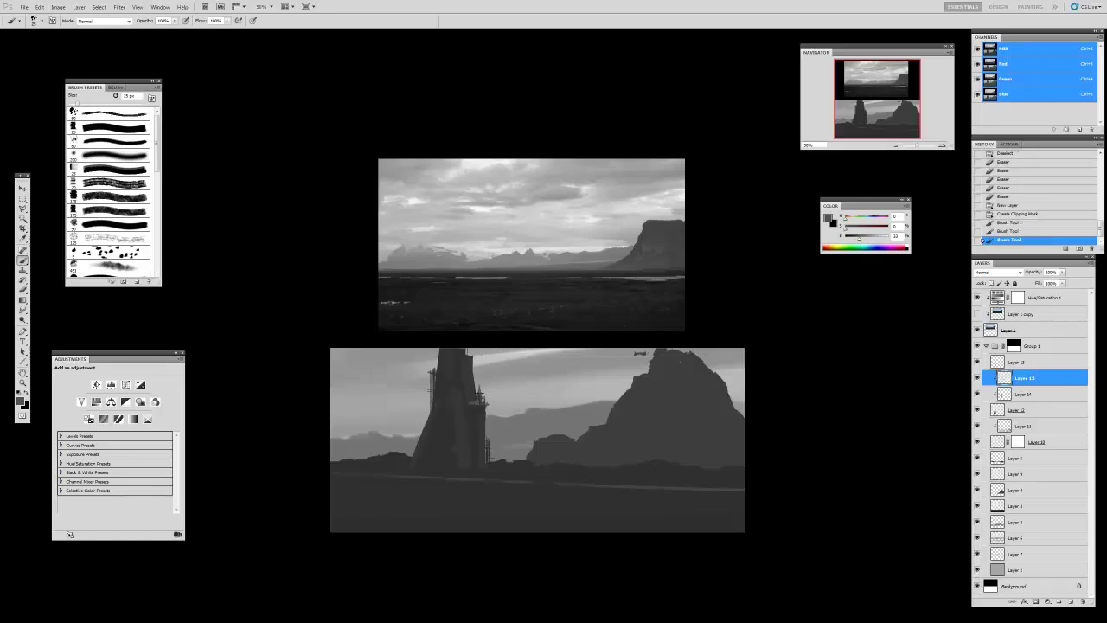
pyautogui.moveTo(462, 356); pyautogui.dragTo(456, 396)
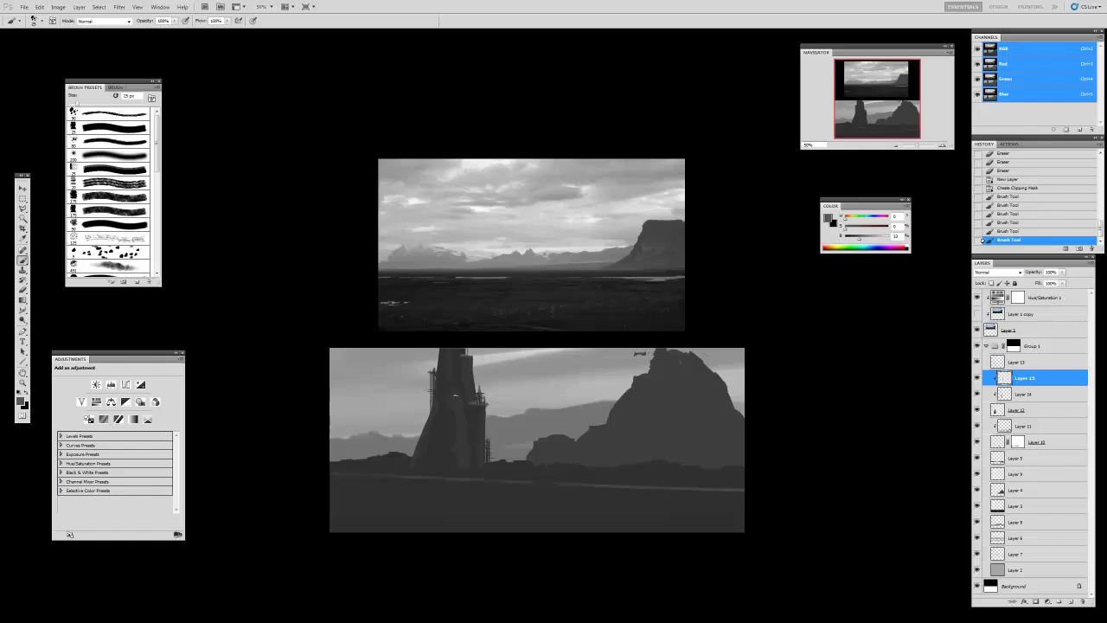
pyautogui.click(451, 392)
pyautogui.click(451, 392)
pyautogui.click(451, 391)
pyautogui.click(452, 391)
pyautogui.click(452, 391)
# - Erase parts of the new light strokes on the tower's upper and middle faces to refine their shapes
pyautogui.press('e')
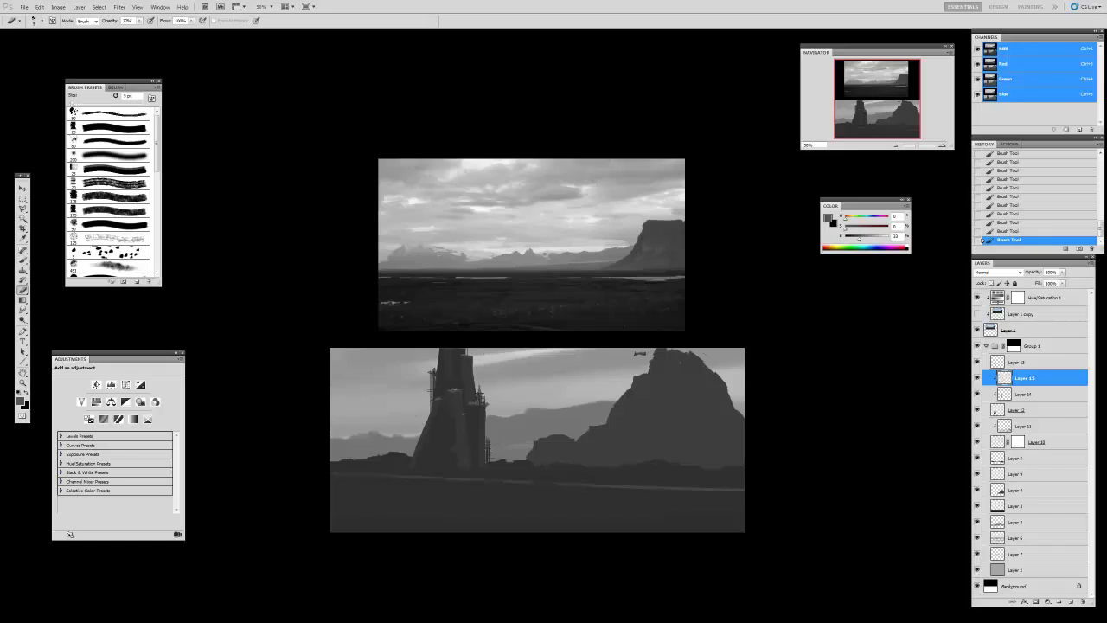
pyautogui.click(449, 402)
pyautogui.click(456, 391)
pyautogui.click(453, 391)
pyautogui.click(458, 406)
pyautogui.moveTo(475, 412); pyautogui.dragTo(473, 408)
pyautogui.moveTo(470, 407); pyautogui.dragTo(450, 382)
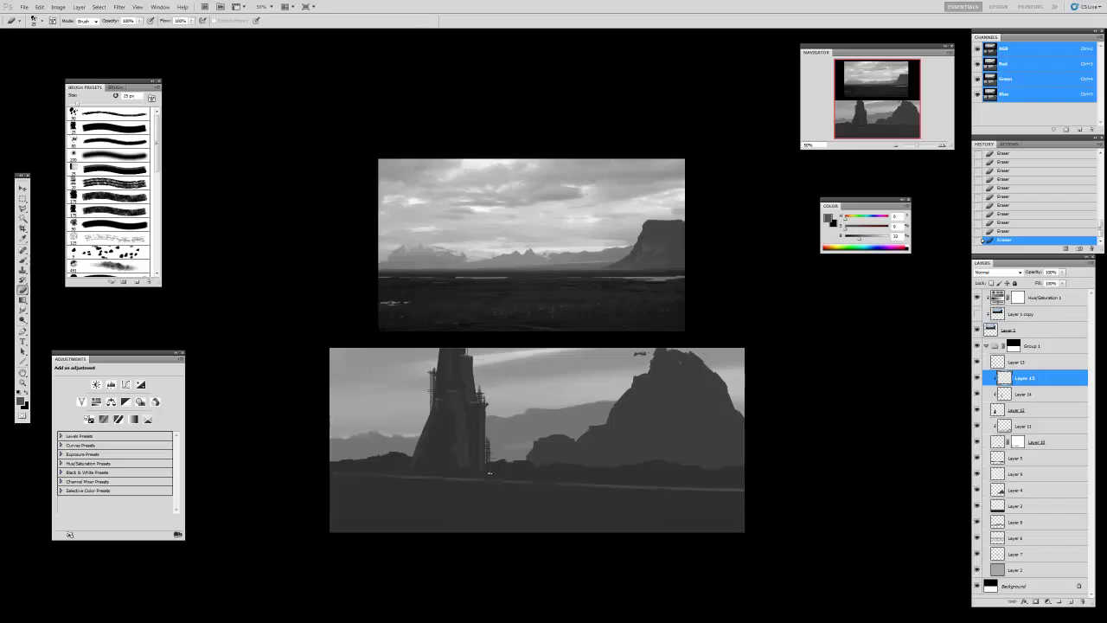
# - Add a layer mask to Layer 14, the lower clipped shading layer of the tower
pyautogui.moveTo(503, 487); pyautogui.dragTo(502, 470)
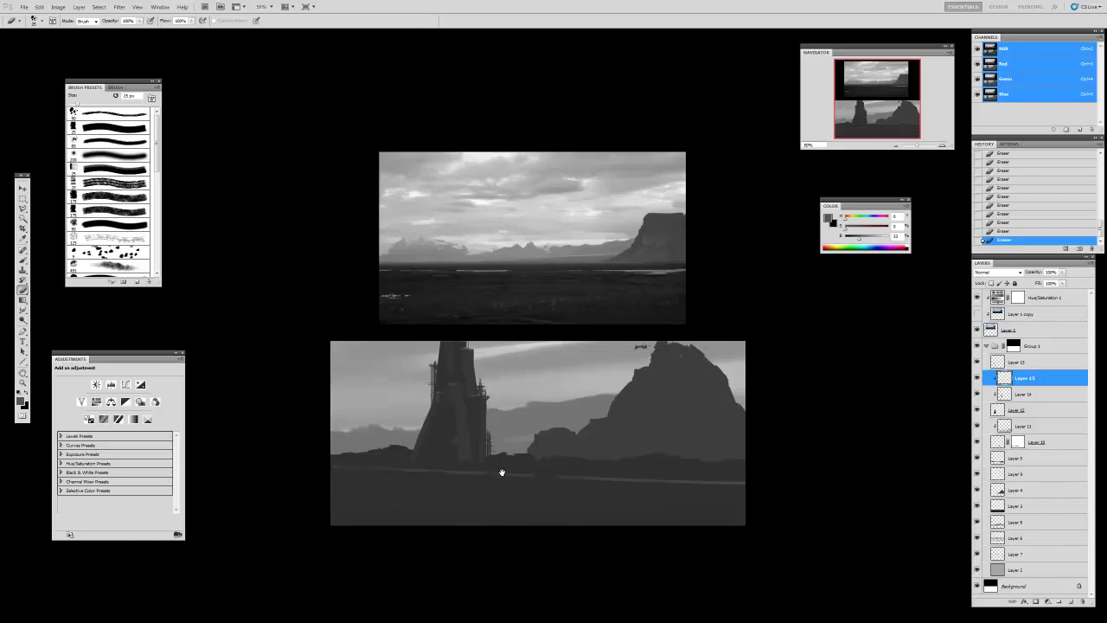
pyautogui.click(1004, 397)
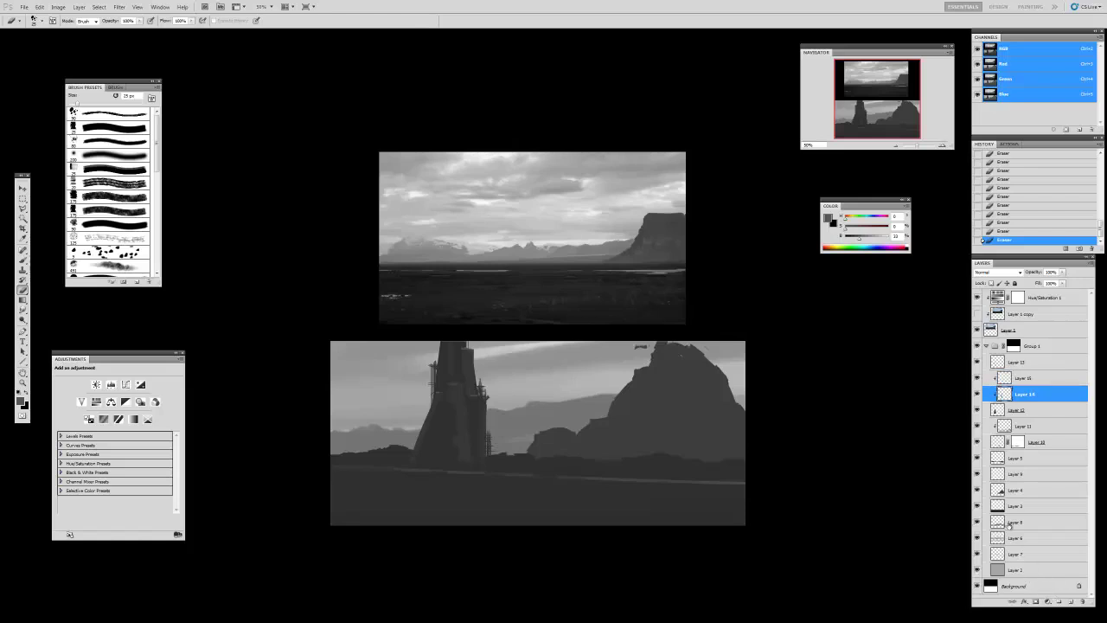
pyautogui.click(1036, 602)
pyautogui.press('b')
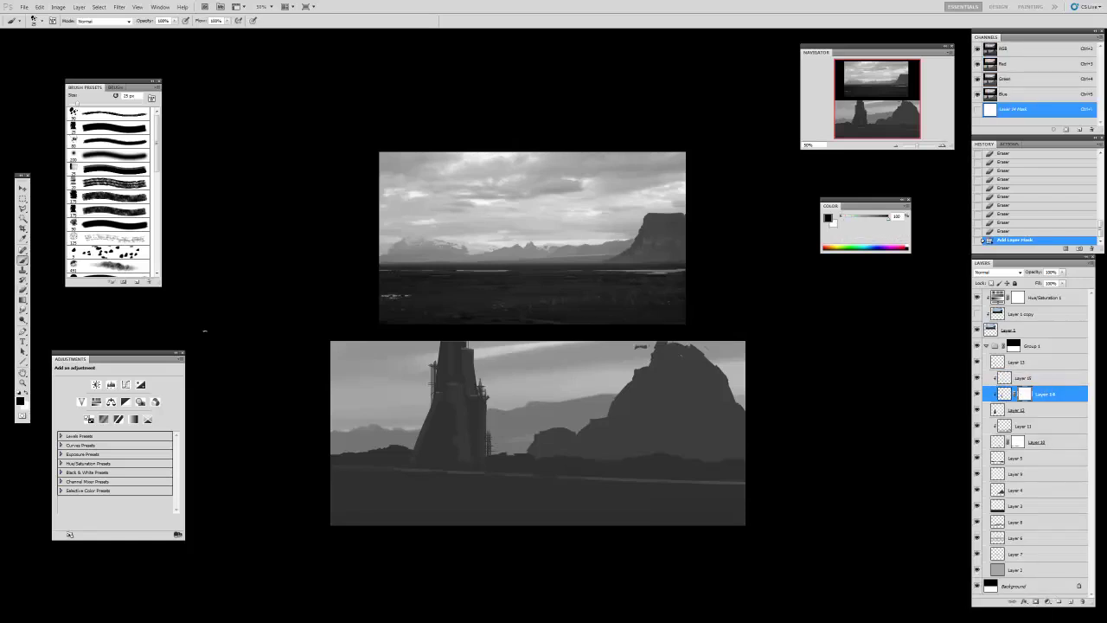
# - Choose a large soft round brush at 400 px and paint black on the mask across the tower's base to fade its shading
pyautogui.click(111, 171)
pyautogui.press(']')
pyautogui.press(']')
pyautogui.click(471, 459)
pyautogui.click(472, 460)
pyautogui.click(469, 455)
pyautogui.click(473, 464)
pyautogui.click(476, 465)
pyautogui.click(472, 463)
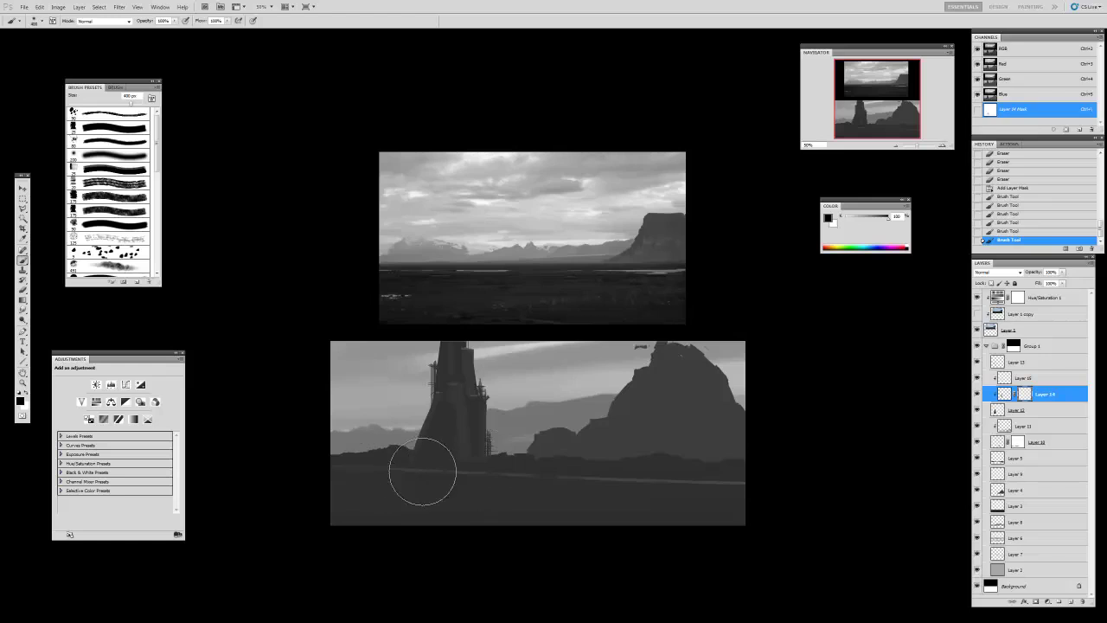
pyautogui.moveTo(515, 470); pyautogui.dragTo(348, 469)
pyautogui.moveTo(348, 469)
pyautogui.mouseDown()
pyautogui.moveTo(517, 469)
pyautogui.moveTo(416, 469)
pyautogui.mouseUp()
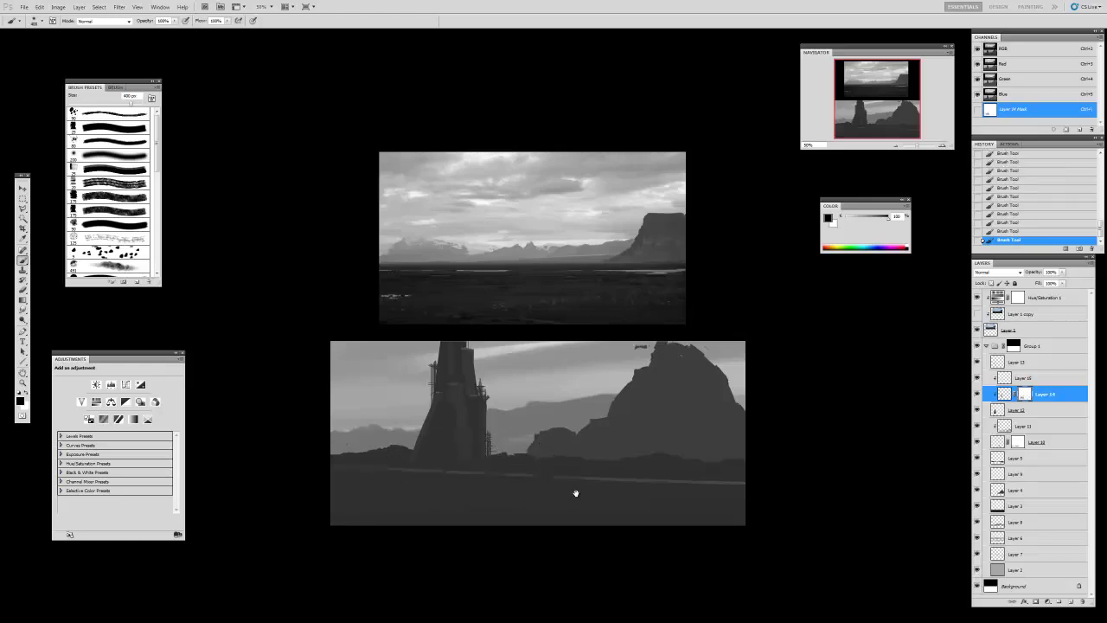
pyautogui.moveTo(556, 500); pyautogui.dragTo(554, 498)
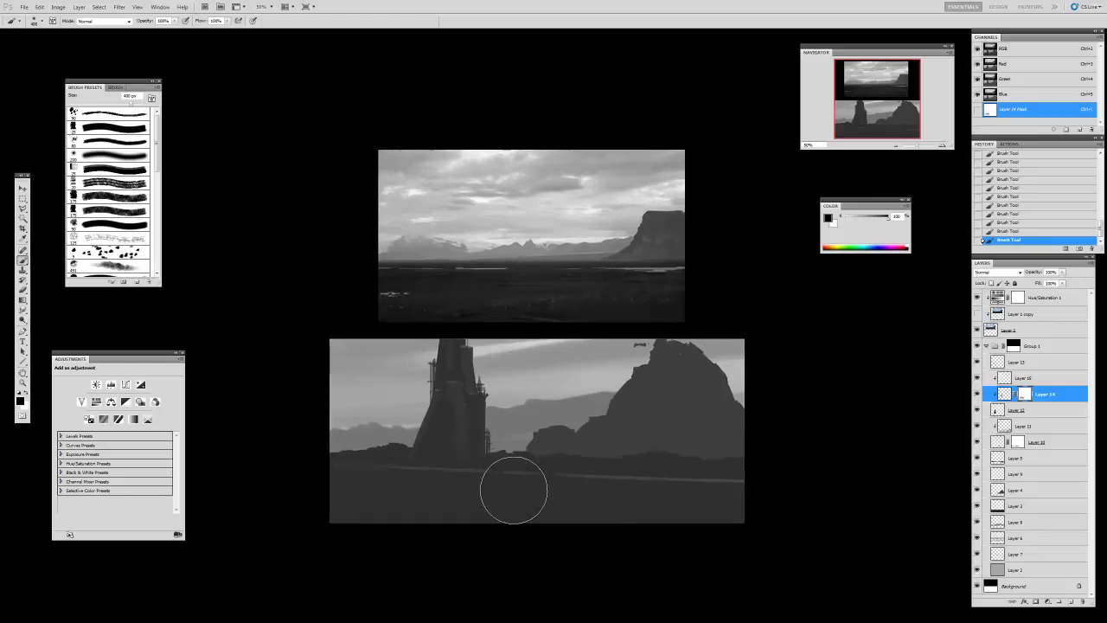
pyautogui.moveTo(721, 505); pyautogui.dragTo(741, 499)
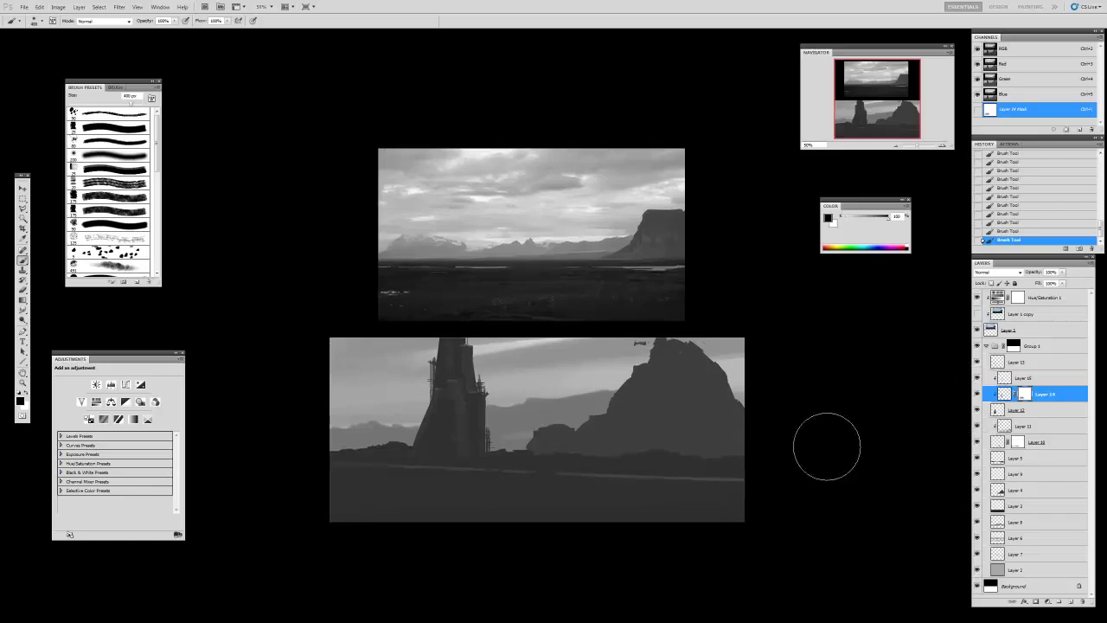
pyautogui.press('c')
pyautogui.press('v')
pyautogui.keyDown('ctrl'); pyautogui.click(580, 500); pyautogui.keyUp('ctrl')
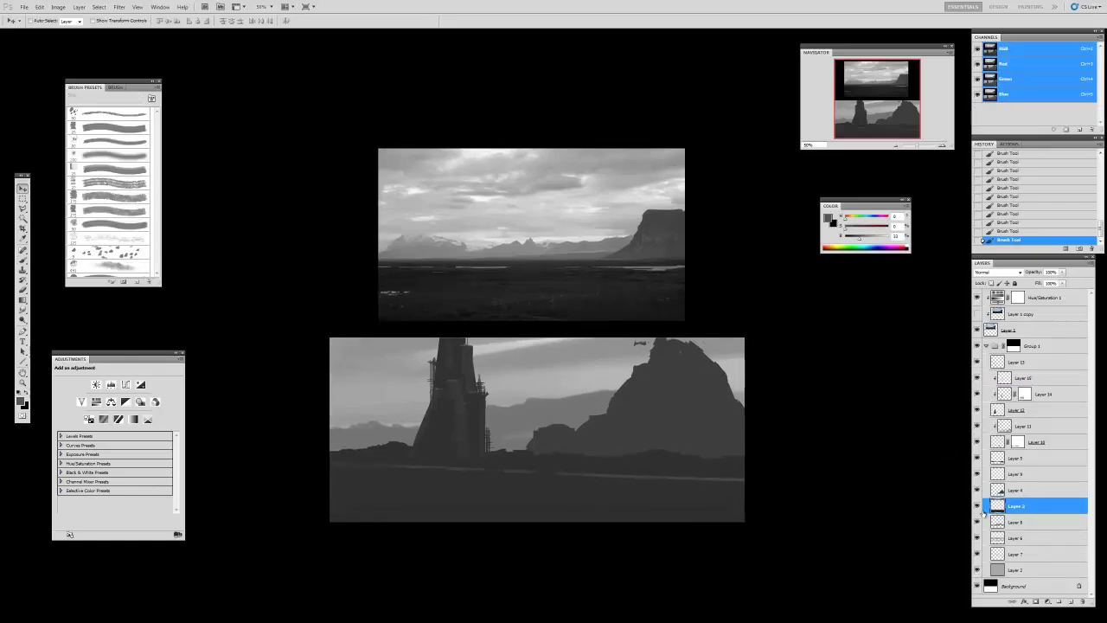
pyautogui.press('i')
pyautogui.hotkey('ctrl', 'l')
pyautogui.moveTo(667, 312); pyautogui.dragTo(664, 315)
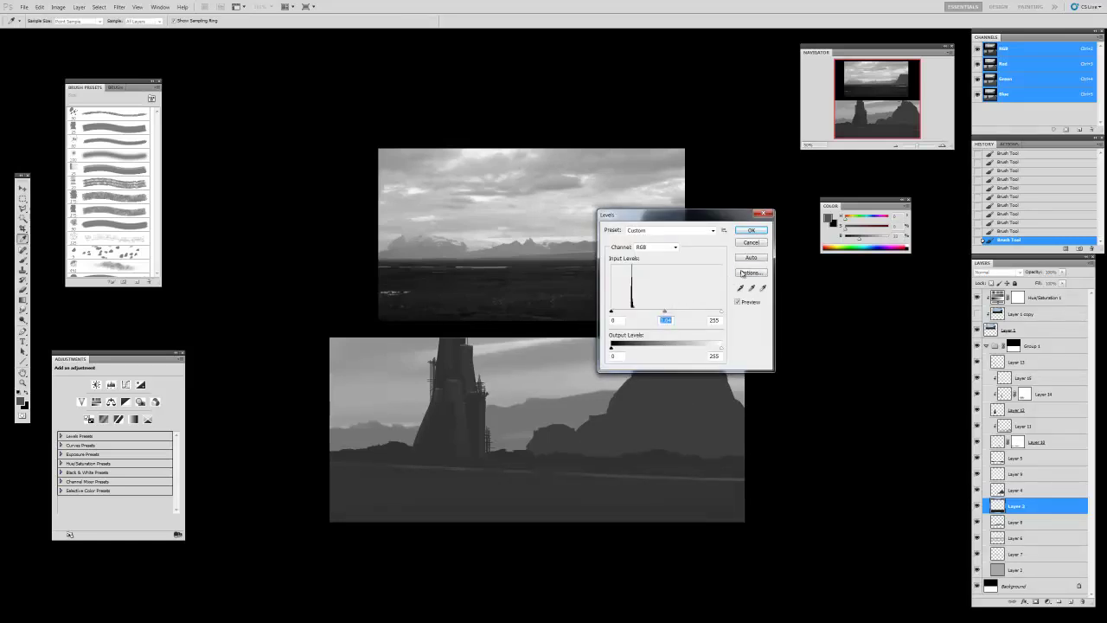
pyautogui.click(751, 230)
# - Select the large right-hand mountain's layer and erase the stray marks beside its peak
pyautogui.press('v')
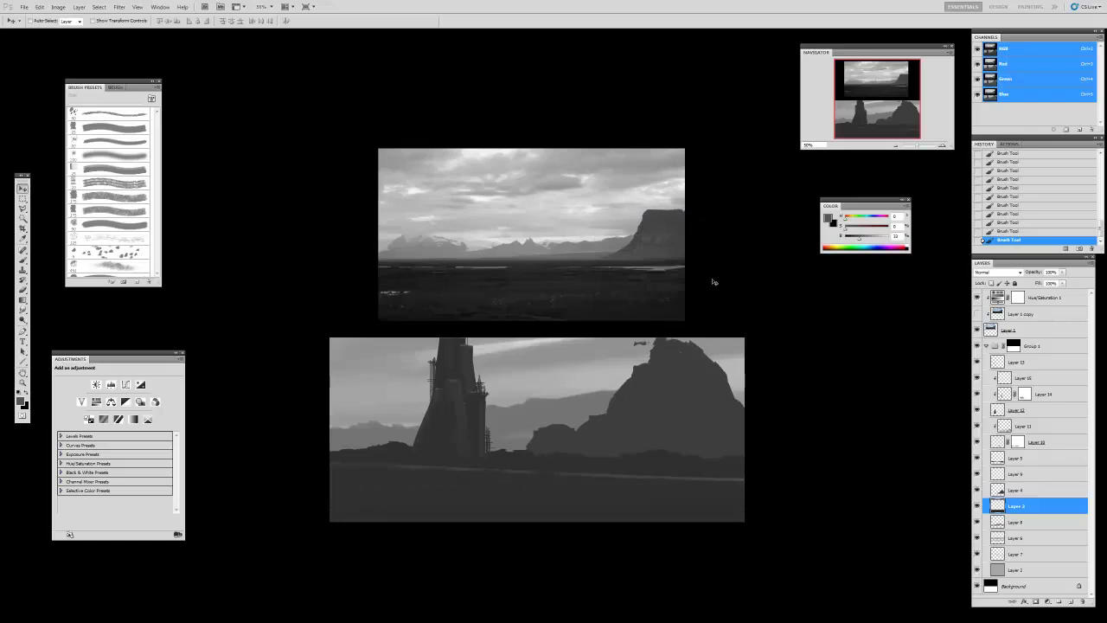
pyautogui.keyDown('ctrl'); pyautogui.click(674, 380); pyautogui.keyUp('ctrl')
pyautogui.press('b')
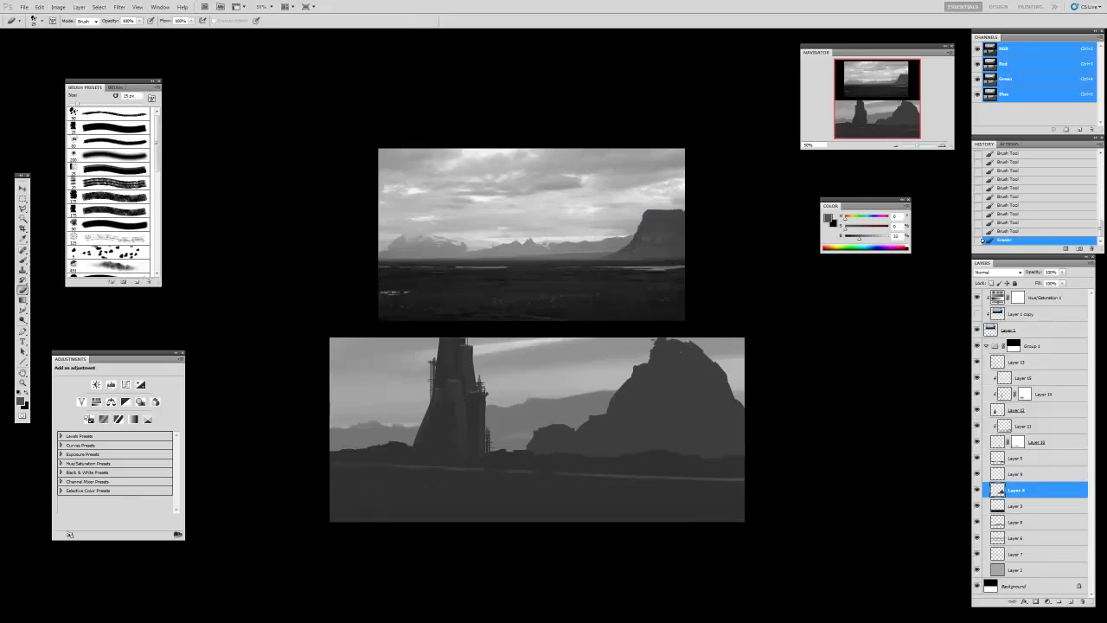
pyautogui.click(657, 326)
# - Choose the second brush preset, enlarge it, and repaint the right mountain's peak and slopes in 24% brightness grey
pyautogui.press('v')
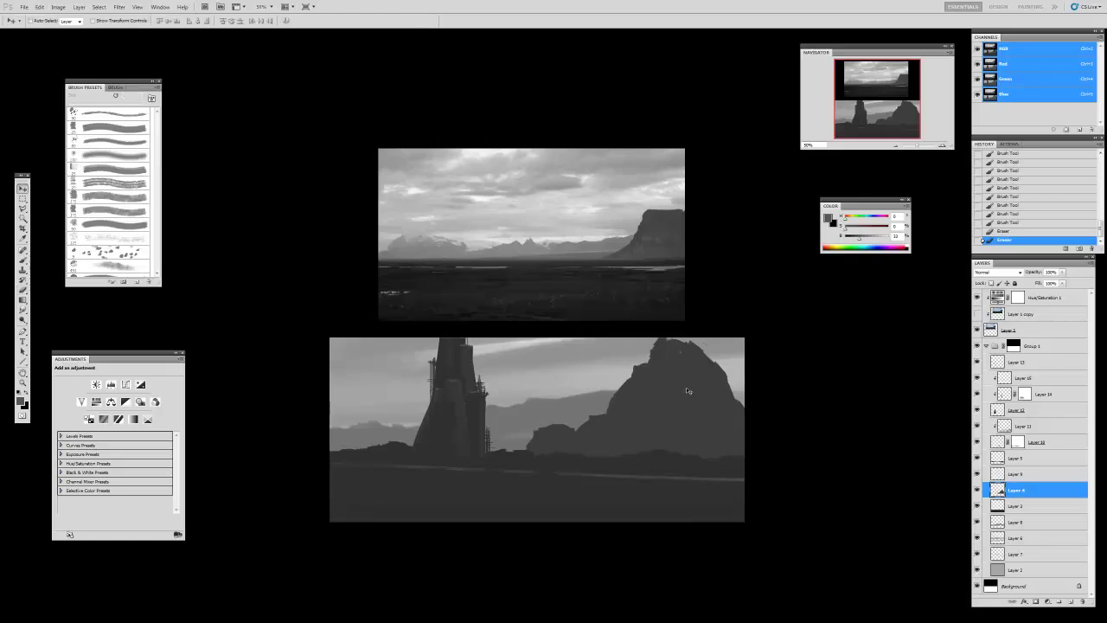
pyautogui.press('b')
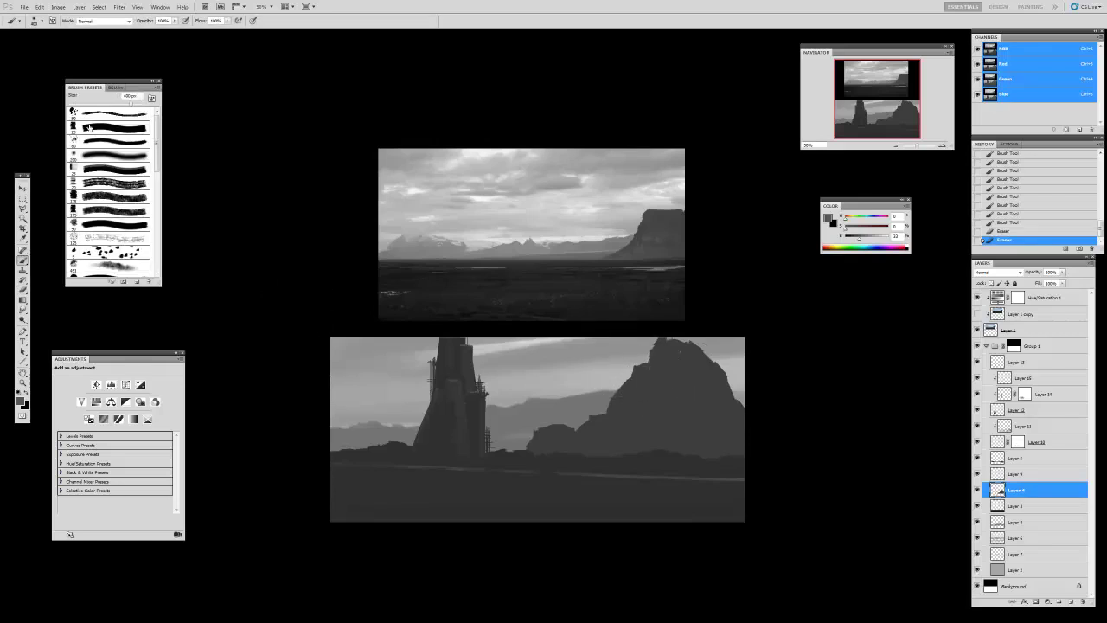
pyautogui.click(101, 128)
pyautogui.press(']')
pyautogui.press(']')
pyautogui.press(']')
pyautogui.press(']')
pyautogui.press(']')
pyautogui.press(']')
pyautogui.moveTo(693, 348); pyautogui.dragTo(715, 344)
pyautogui.moveTo(721, 404)
pyautogui.mouseDown()
pyautogui.moveTo(710, 368)
pyautogui.moveTo(721, 418)
pyautogui.mouseUp()
pyautogui.moveTo(660, 374); pyautogui.dragTo(627, 449)
pyautogui.moveTo(701, 374)
pyautogui.mouseDown()
pyautogui.moveTo(711, 355)
pyautogui.moveTo(718, 381)
pyautogui.moveTo(724, 346)
pyautogui.moveTo(723, 381)
pyautogui.mouseUp()
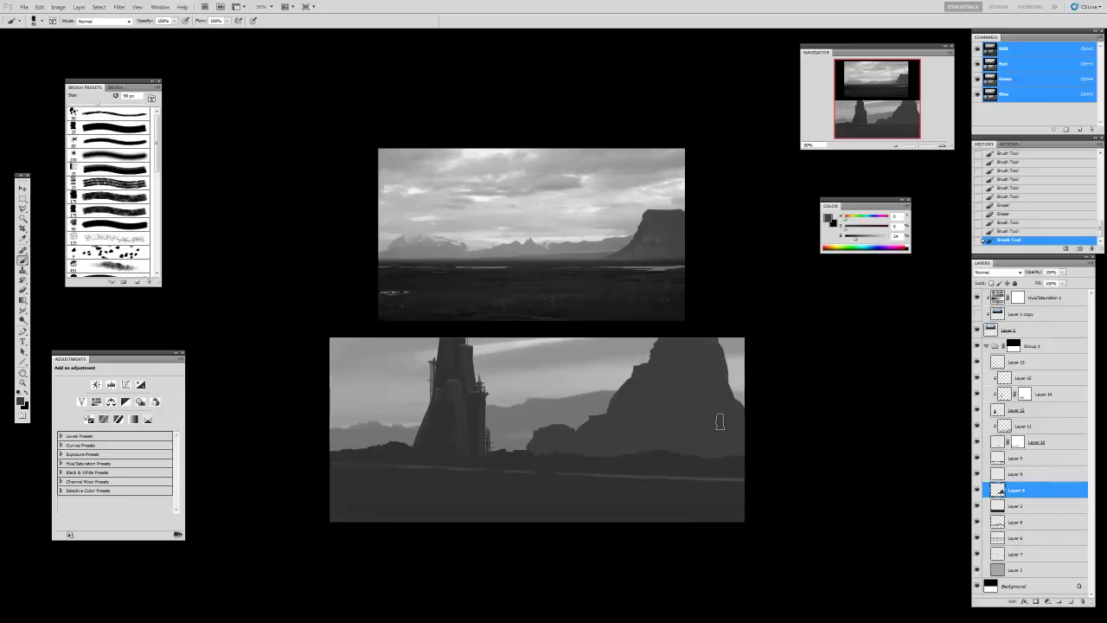
# - Reshape the mountain's lower left slope by erasing its edge and painting a stepped ridge down to the ground
pyautogui.press('e')
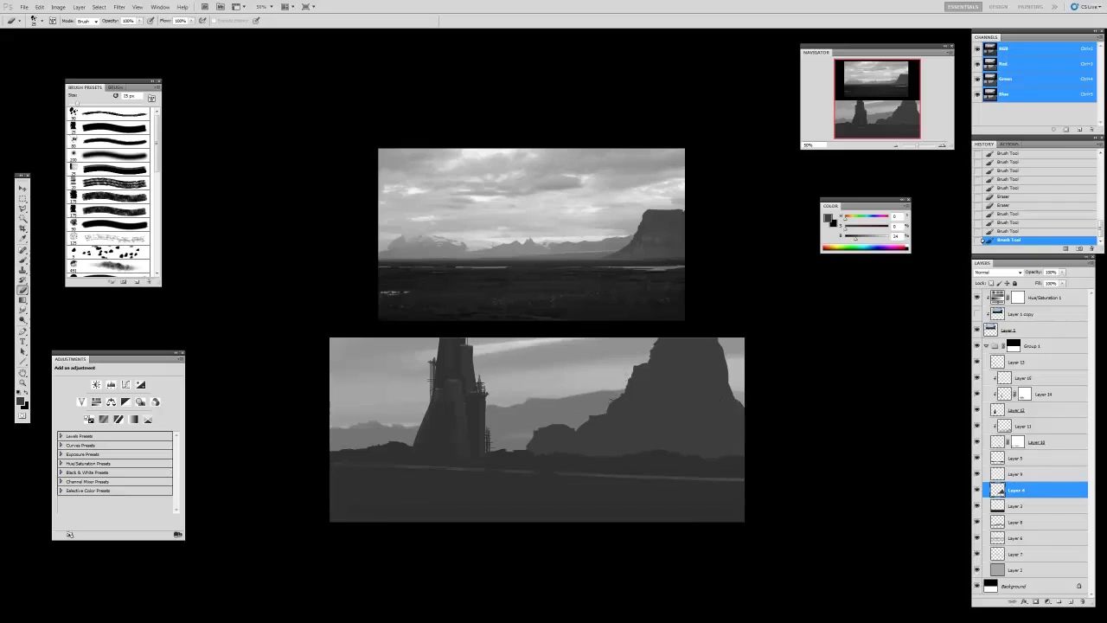
pyautogui.click(588, 421)
pyautogui.press('b')
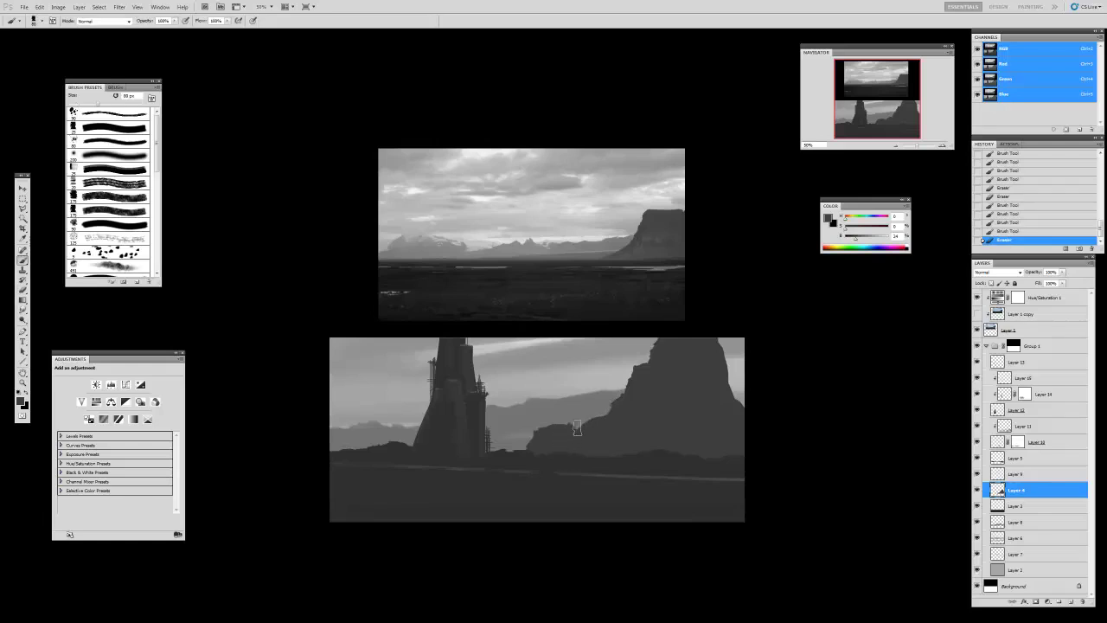
pyautogui.moveTo(578, 428); pyautogui.dragTo(639, 429)
pyautogui.moveTo(518, 455); pyautogui.dragTo(532, 445)
pyautogui.click(637, 476)
# - Select the ground ridge's layer, erase its bumps below the right mountain, and paint a flat dark band along the mountain's foot
pyautogui.press('e')
pyautogui.keyDown('ctrl'); pyautogui.click(664, 452); pyautogui.keyUp('ctrl')
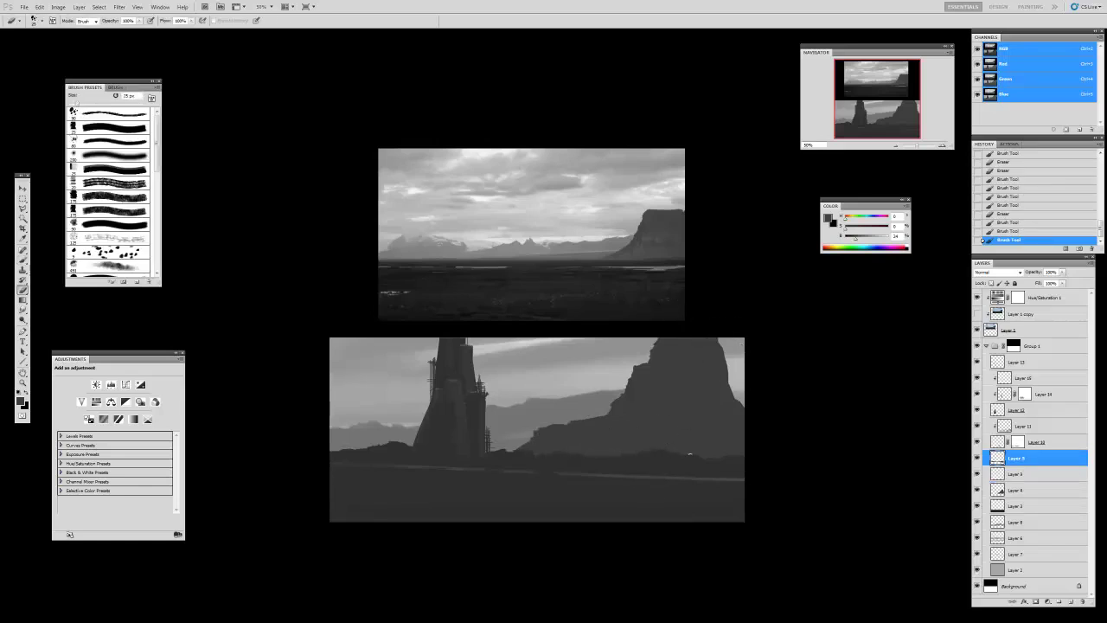
pyautogui.moveTo(729, 461); pyautogui.dragTo(731, 462)
pyautogui.click(710, 459)
pyautogui.press('b')
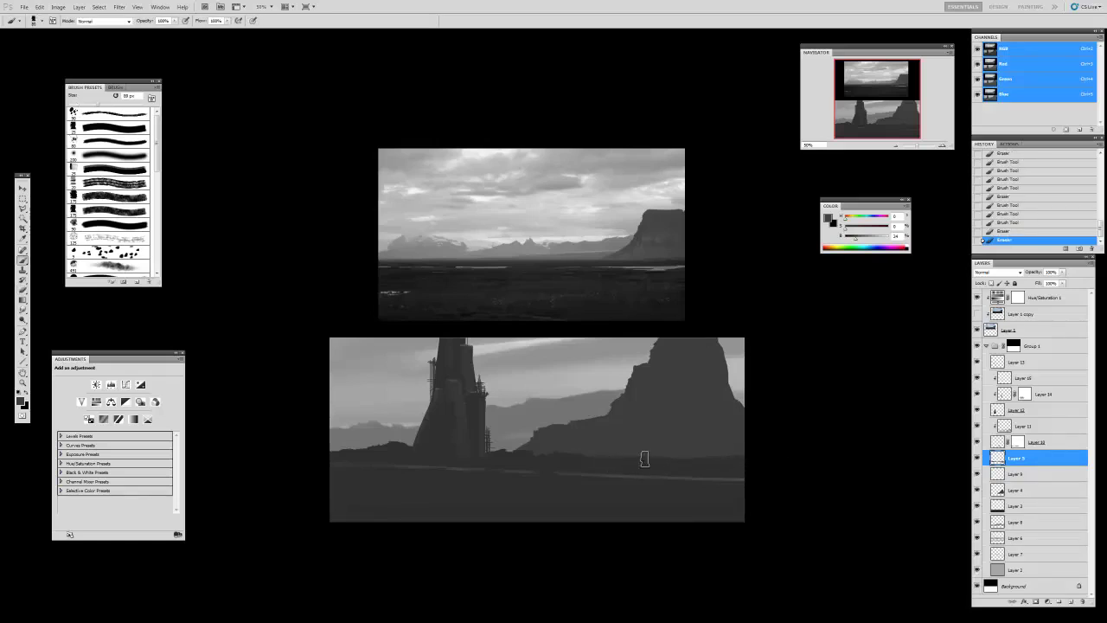
pyautogui.moveTo(779, 459); pyautogui.dragTo(732, 468)
pyautogui.moveTo(576, 460); pyautogui.dragTo(773, 461)
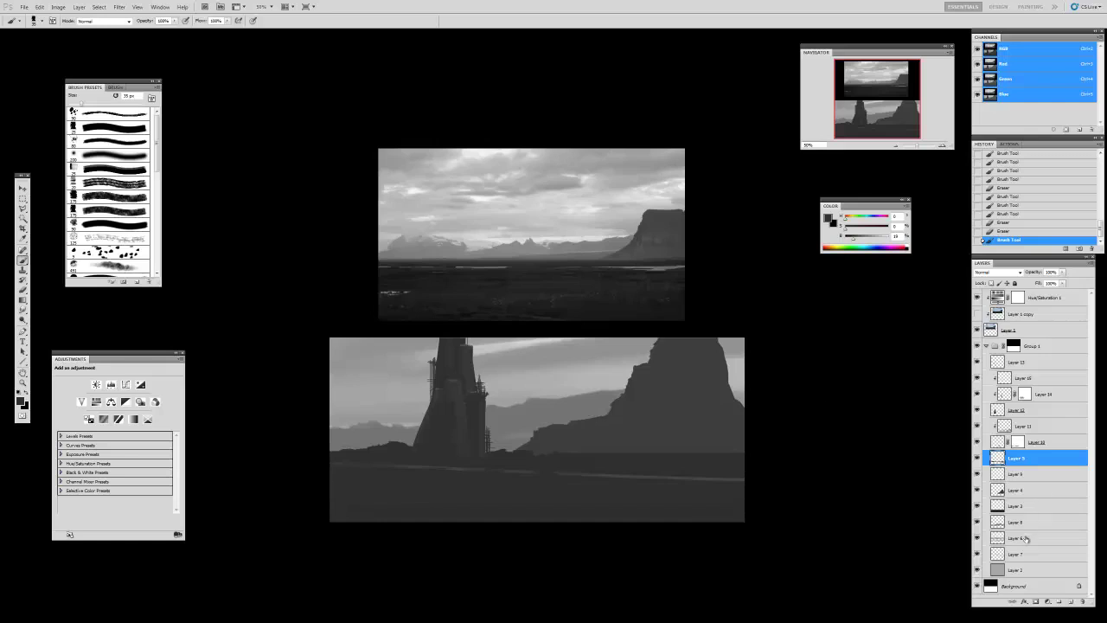
# - Add a new layer at the top of Group 1, choose a soft round brush, and sample a 57% brightness grey from the sky
pyautogui.click(1014, 364)
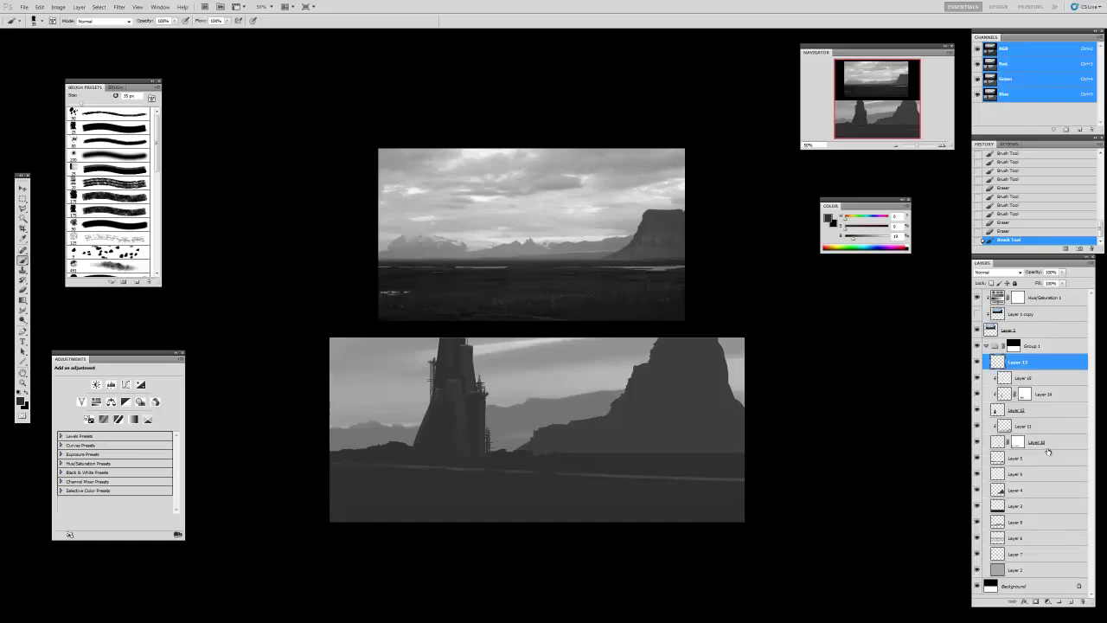
pyautogui.click(1071, 602)
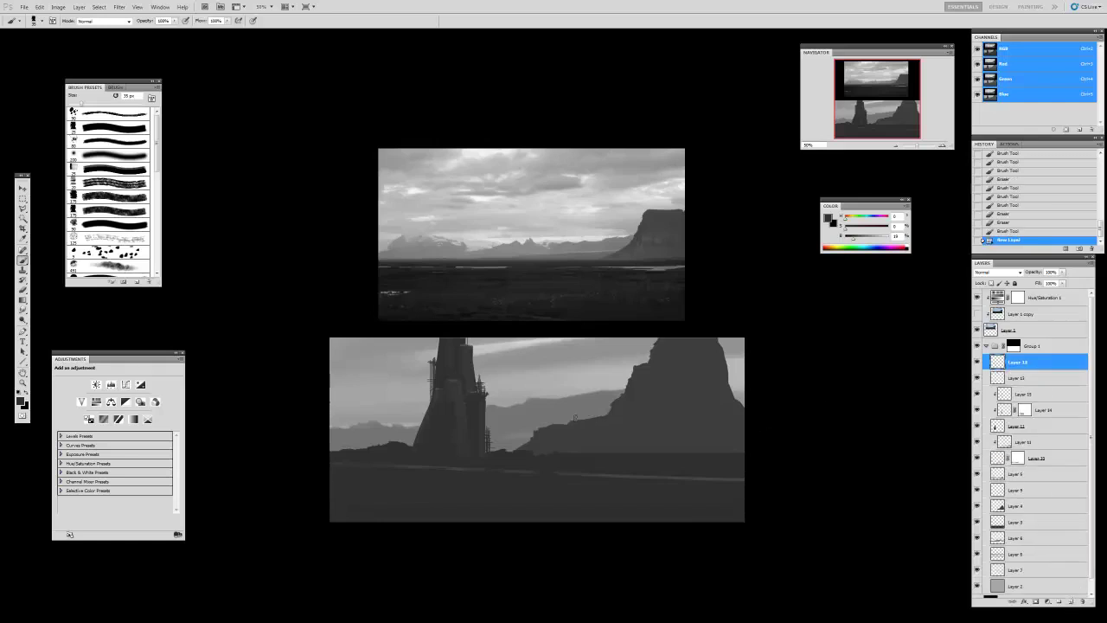
pyautogui.click(100, 157)
pyautogui.press('[')
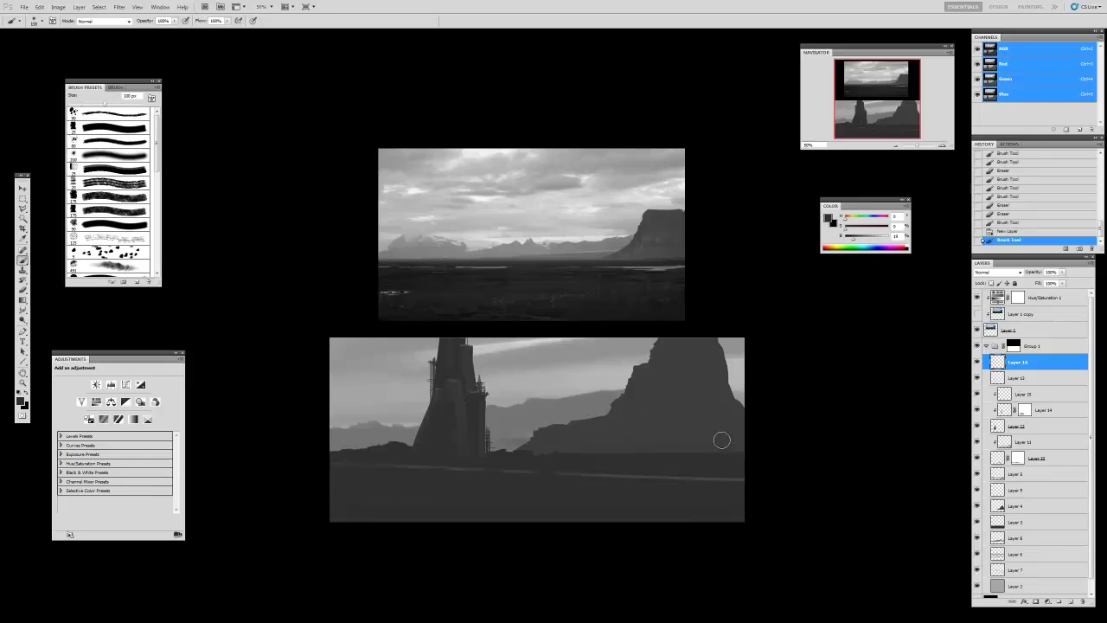
pyautogui.press('i')
pyautogui.click(512, 360)
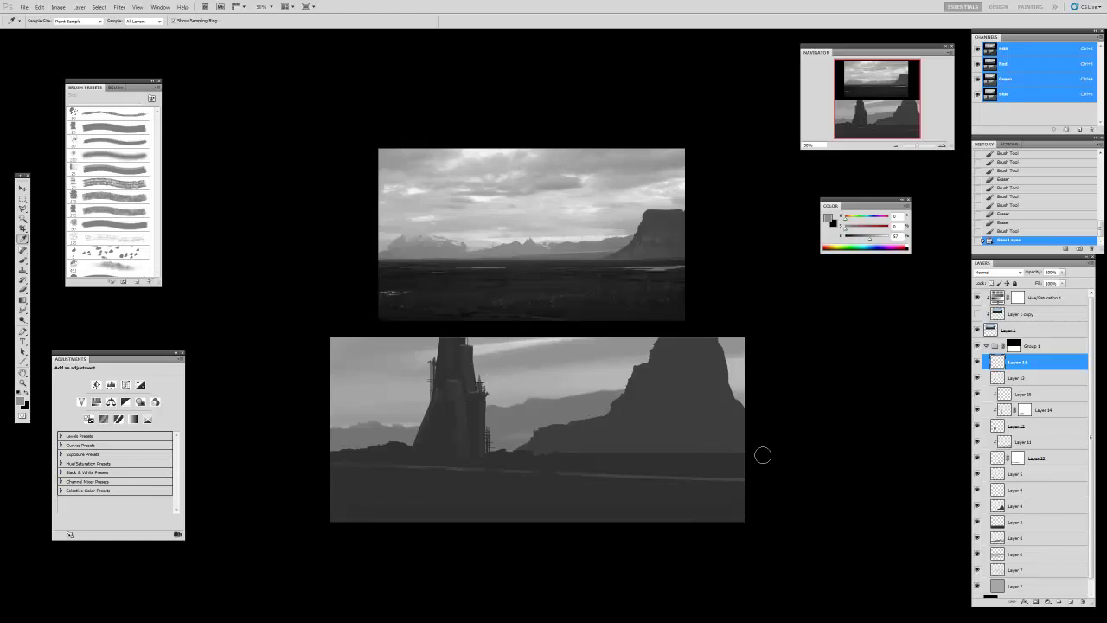
pyautogui.press('b')
pyautogui.press(']')
pyautogui.press(']')
# - Paint a soft horizontal band of haze across the tower and mountain bases, enlarging the brush to 250 px for the final stroke
pyautogui.moveTo(762, 447); pyautogui.dragTo(190, 435)
pyautogui.hotkey('ctrl', 'z')
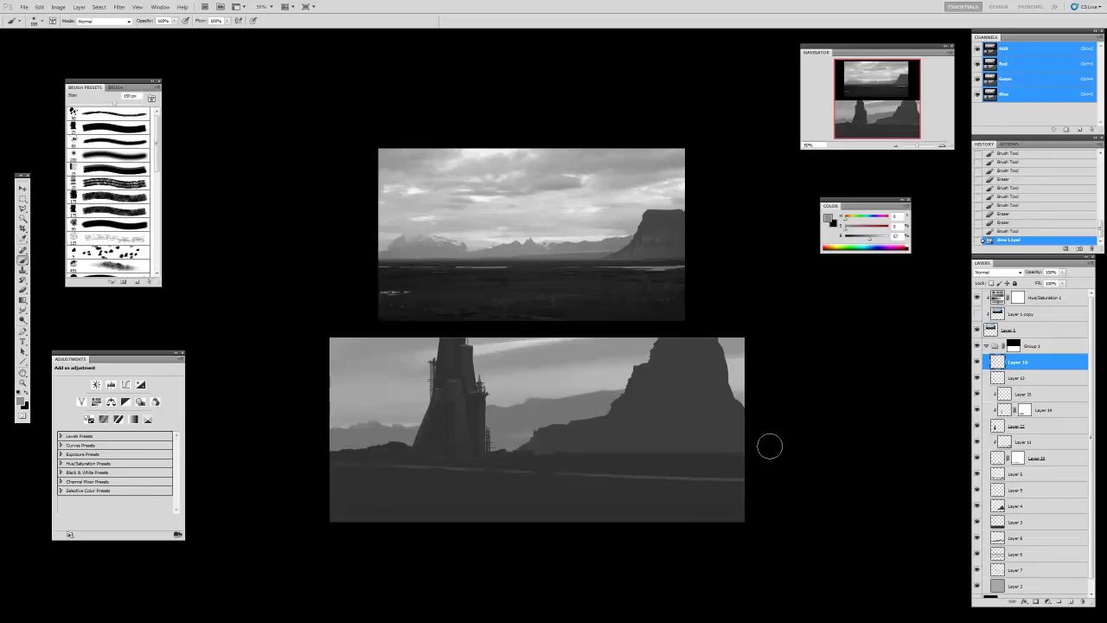
pyautogui.moveTo(769, 447); pyautogui.dragTo(295, 457)
pyautogui.press(']')
pyautogui.press(']')
pyautogui.press(']')
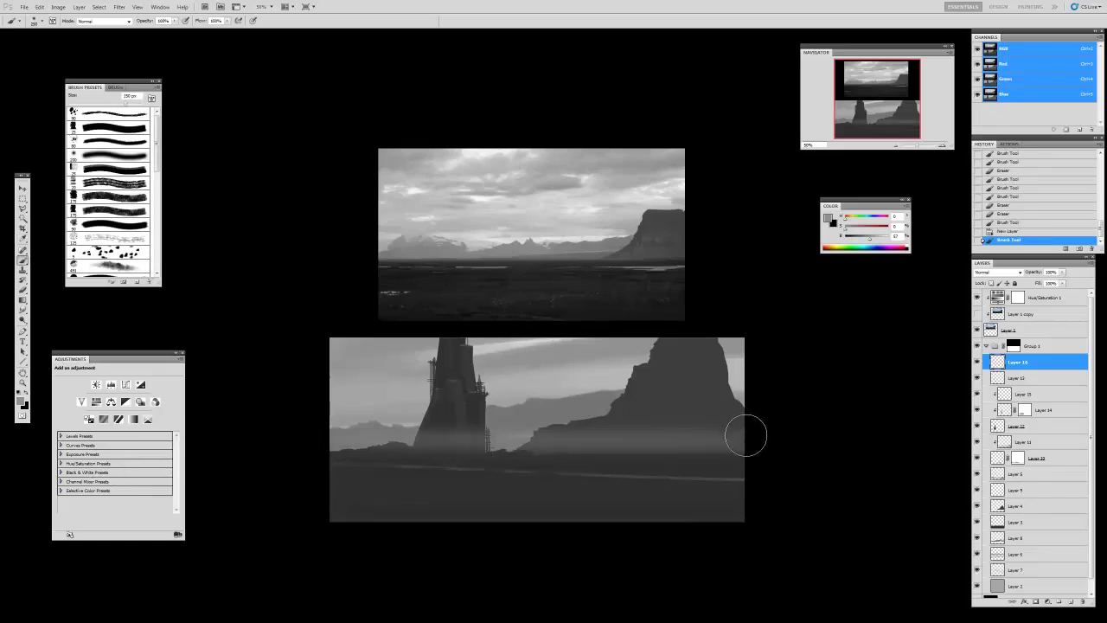
pyautogui.hotkey('ctrl', 'z')
pyautogui.moveTo(759, 442); pyautogui.dragTo(13, 462)
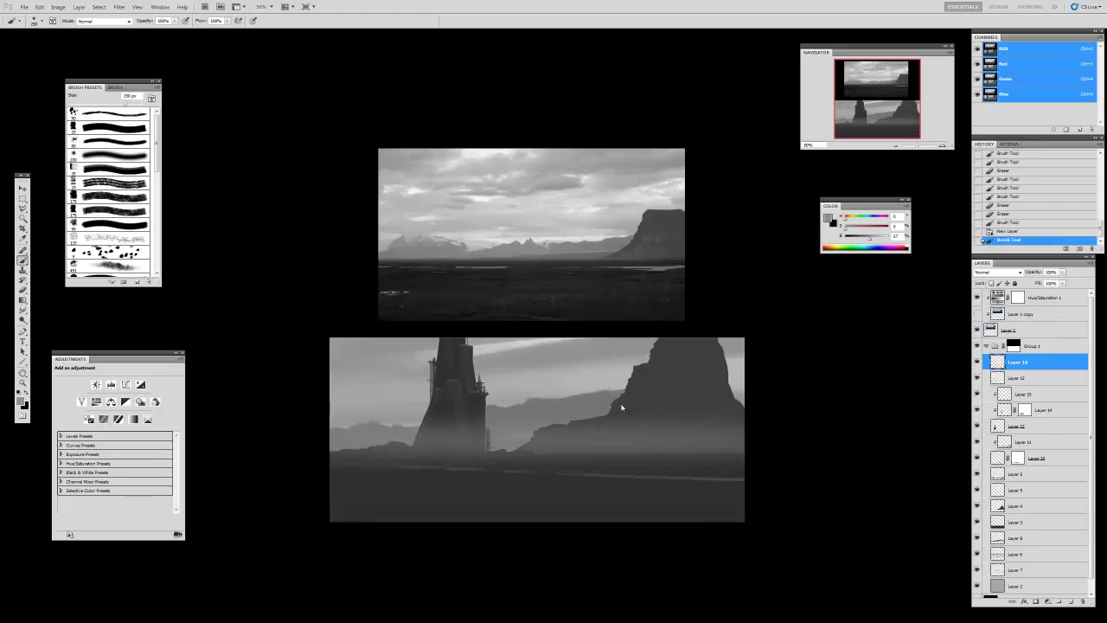
# - Darken the haze layer with Levels by lowering the output white level to 178
pyautogui.hotkey('ctrl', 'l')
pyautogui.moveTo(720, 350); pyautogui.dragTo(689, 352)
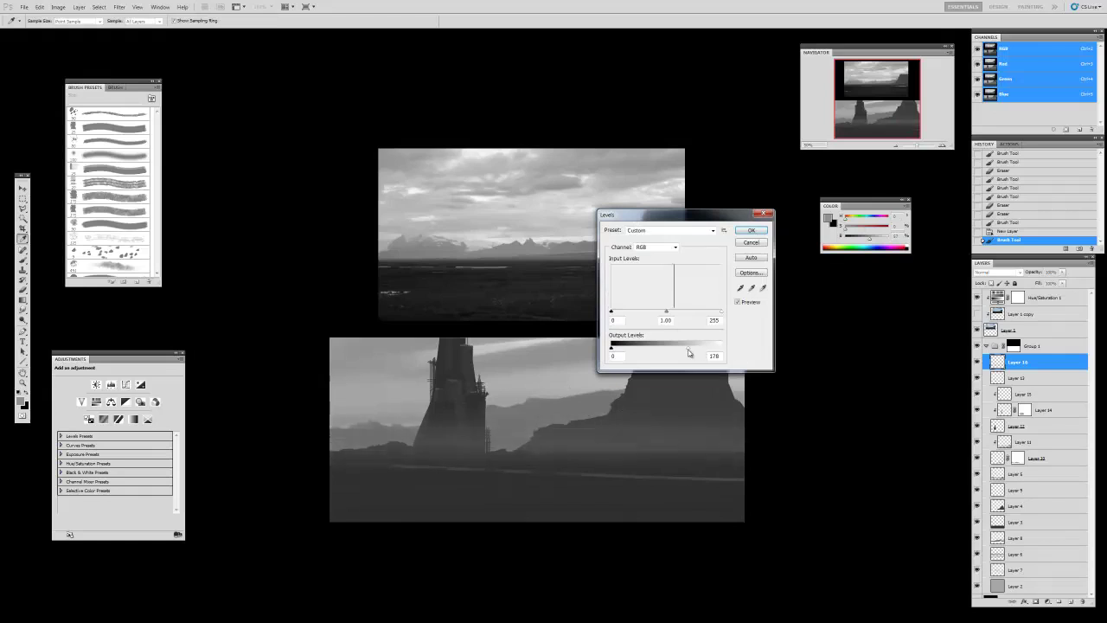
pyautogui.press('Return')
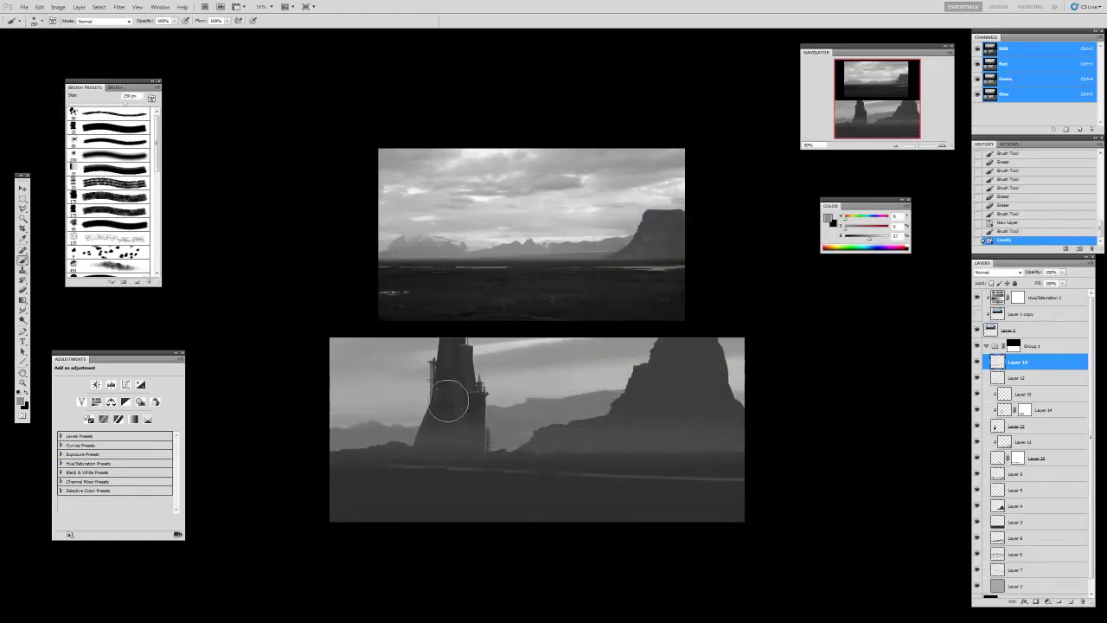
# - Erase the haze over the tower's base with a soft eraser and darken the layer slightly more by lowering the Levels output white
pyautogui.click(110, 159)
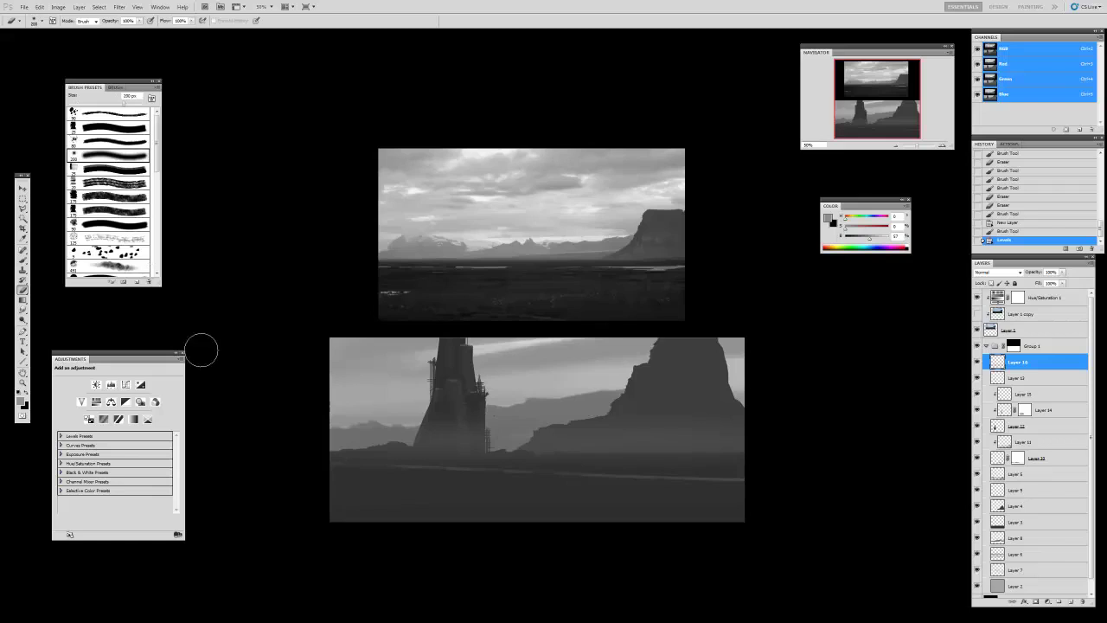
pyautogui.moveTo(430, 433); pyautogui.dragTo(435, 455)
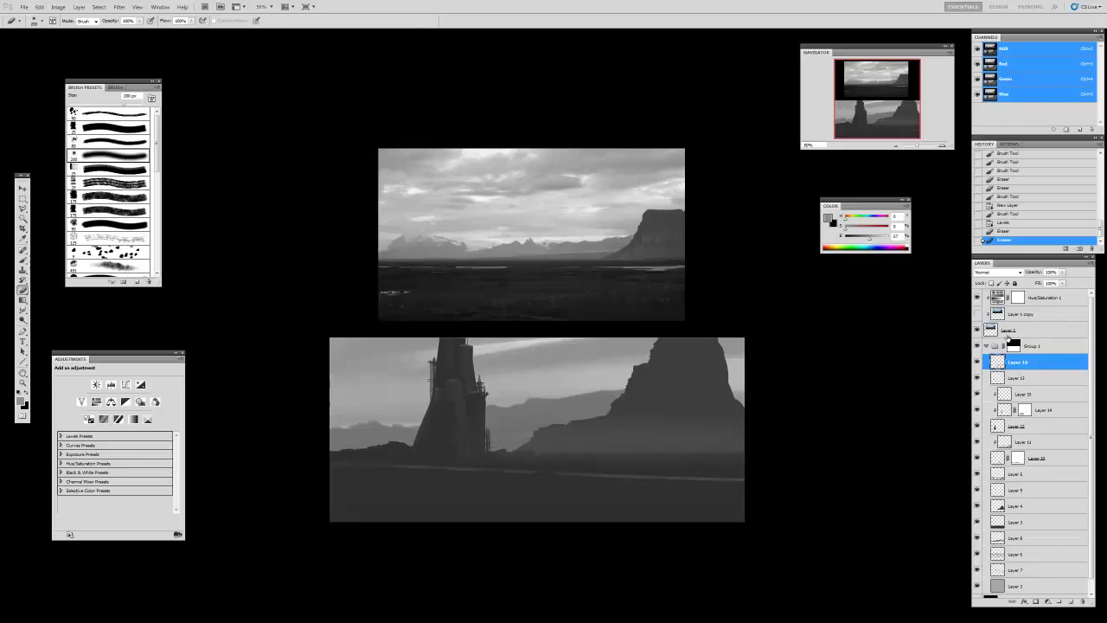
pyautogui.hotkey('ctrl', 'l')
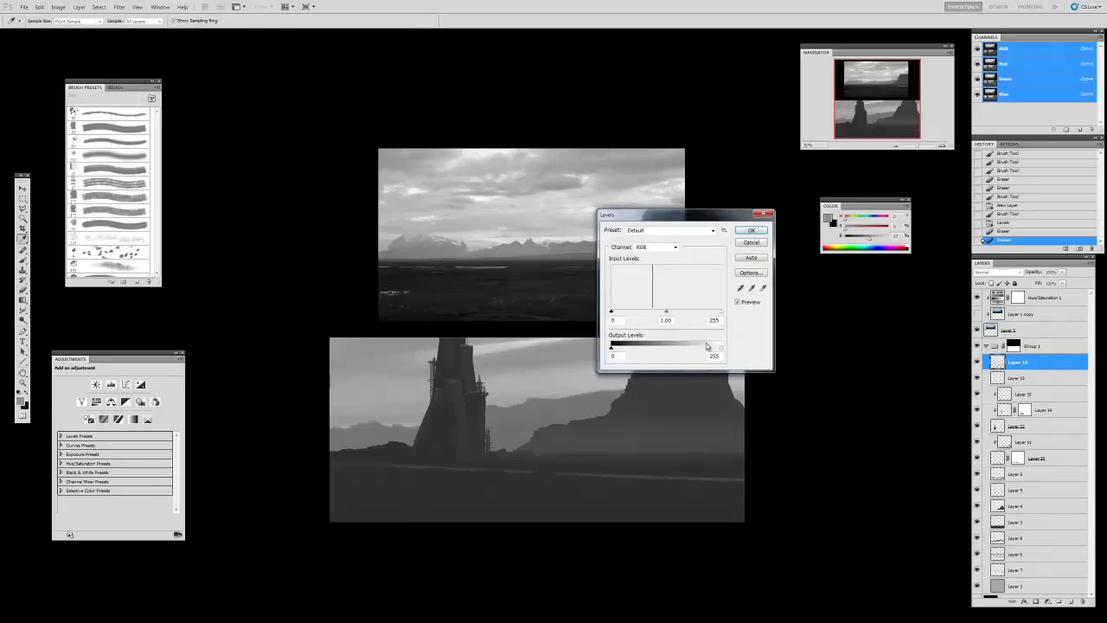
pyautogui.moveTo(719, 350); pyautogui.dragTo(703, 350)
pyautogui.press('Return')
# - Select the right-hand mountain's layer and add a new layer above it as a clipping mask
pyautogui.moveTo(630, 393); pyautogui.dragTo(633, 389)
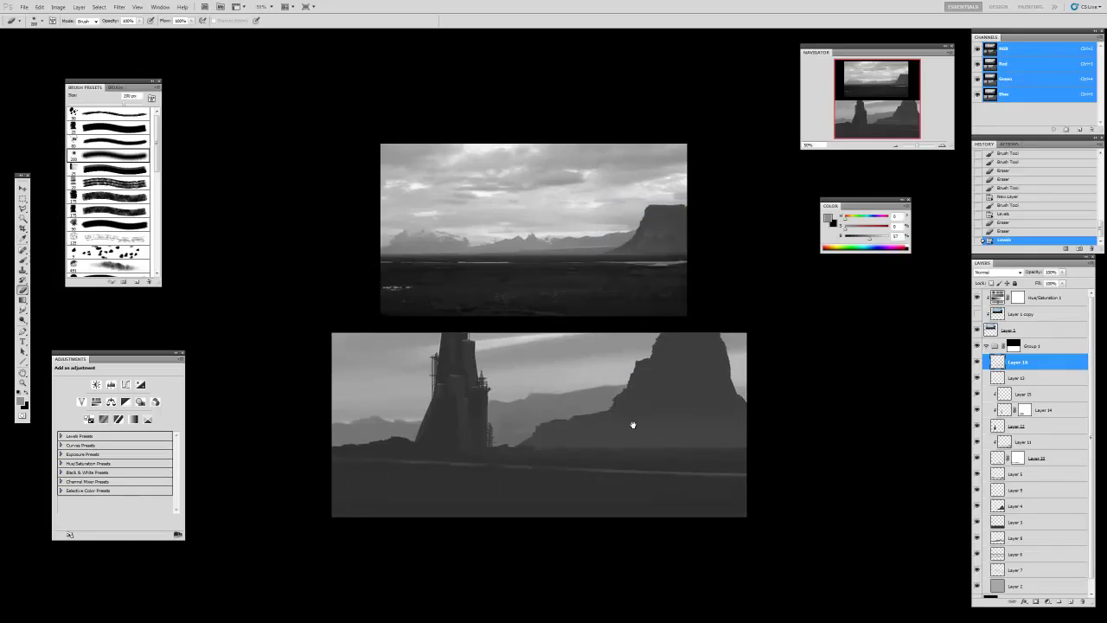
pyautogui.press('v')
pyautogui.keyDown('ctrl'); pyautogui.click(696, 367); pyautogui.keyUp('ctrl')
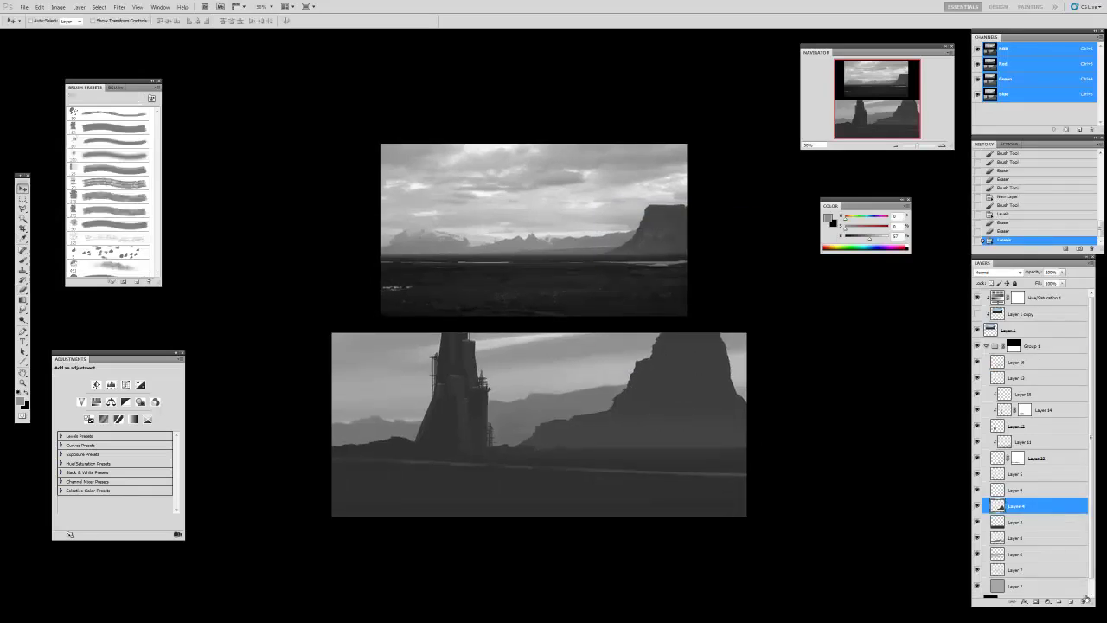
pyautogui.click(1071, 603)
pyautogui.hotkey('ctrl', 'alt', 'g')
pyautogui.press('b')
pyautogui.hotkey('alt', 'l')
pyautogui.press('Escape')
# - Outline the right side of the mountain's peak with the Polygonal Lasso and paint it in a grey sampled from the picture, hiding the selection outline
pyautogui.press('l')
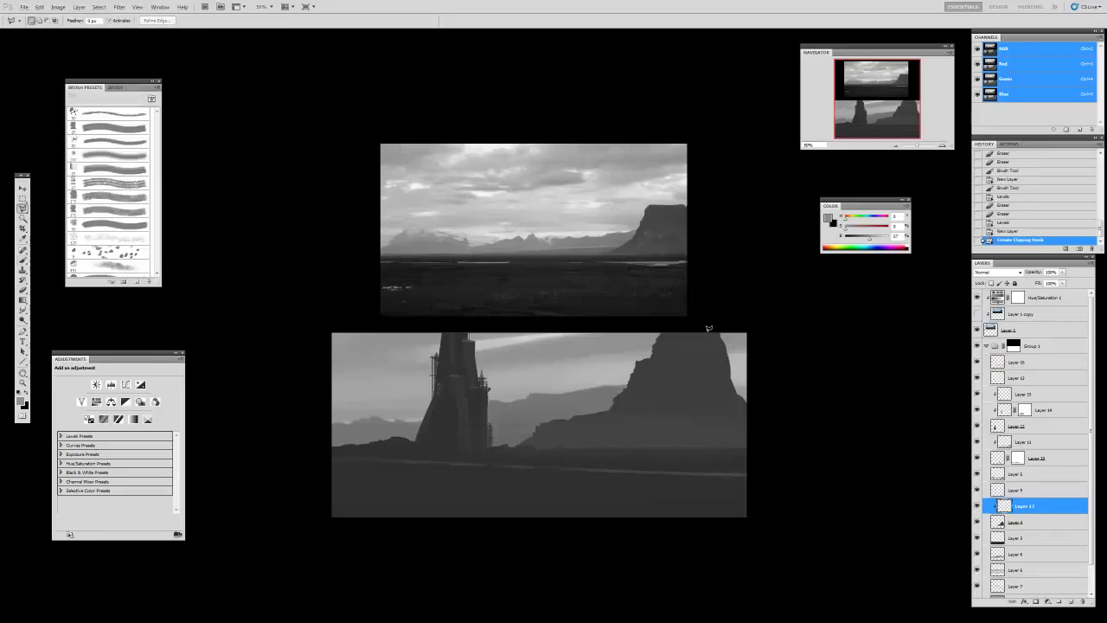
pyautogui.moveTo(718, 369)
pyautogui.mouseDown()
pyautogui.moveTo(721, 392)
pyautogui.moveTo(739, 404)
pyautogui.mouseUp()
pyautogui.click(730, 333)
pyautogui.click(724, 326)
pyautogui.click(705, 322)
pyautogui.doubleClick(708, 334)
pyautogui.press('b')
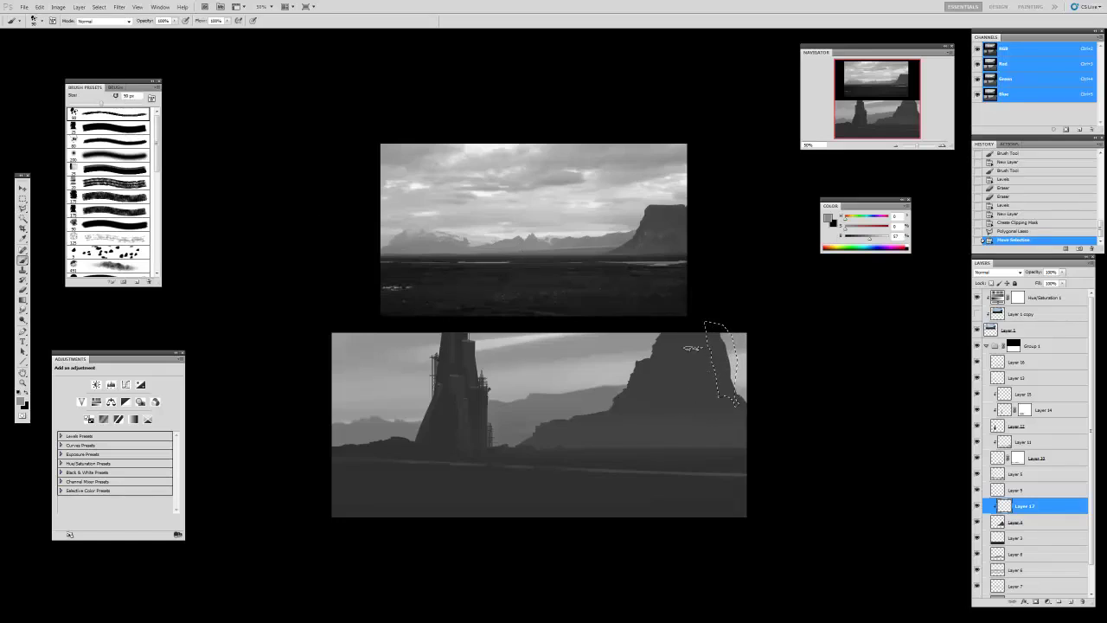
pyautogui.press('i')
pyautogui.click(691, 343)
pyautogui.press('b')
pyautogui.moveTo(711, 310); pyautogui.dragTo(705, 371)
pyautogui.hotkey('ctrl', 'h')
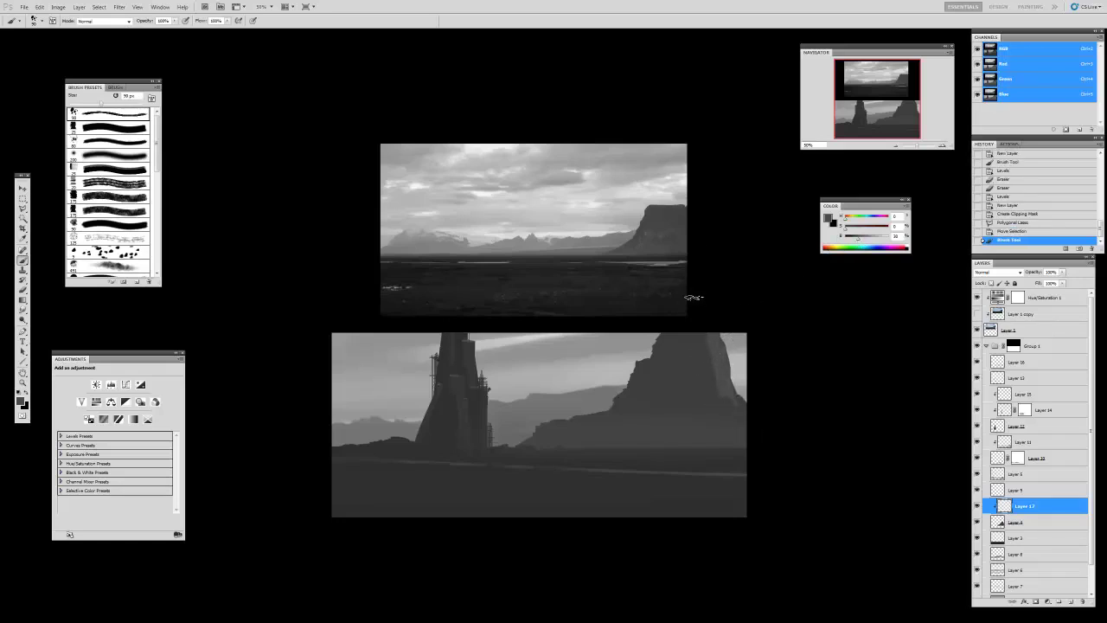
# - Select a narrow sliver down the middle of the mountain's peak, paint it with the lighter grey, and deselect
pyautogui.press('l')
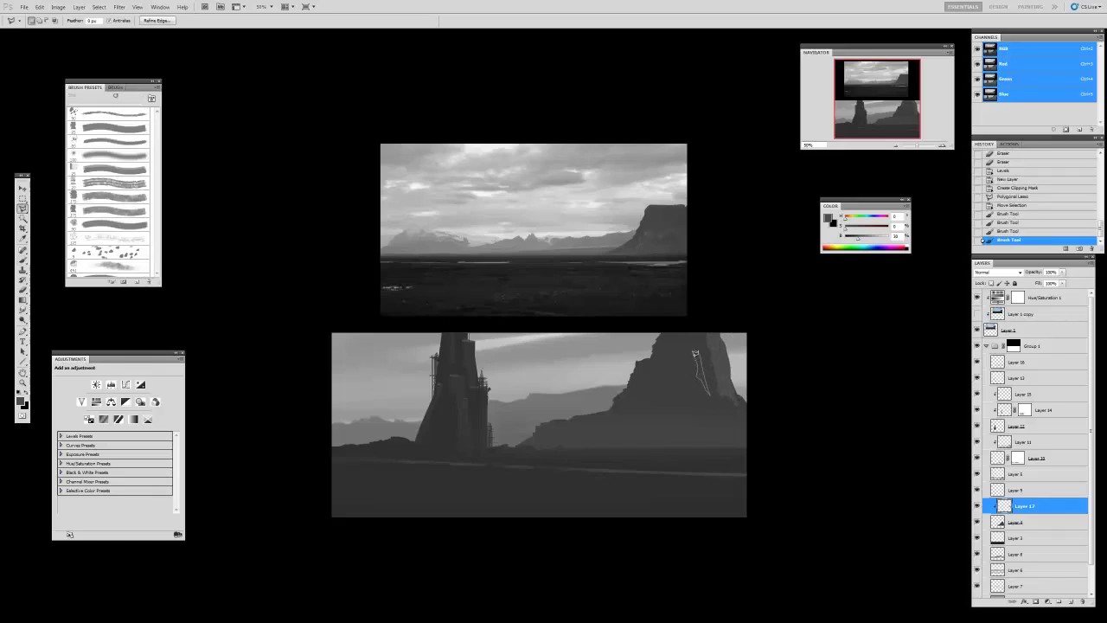
pyautogui.click(694, 352)
pyautogui.press('b')
pyautogui.click(702, 379)
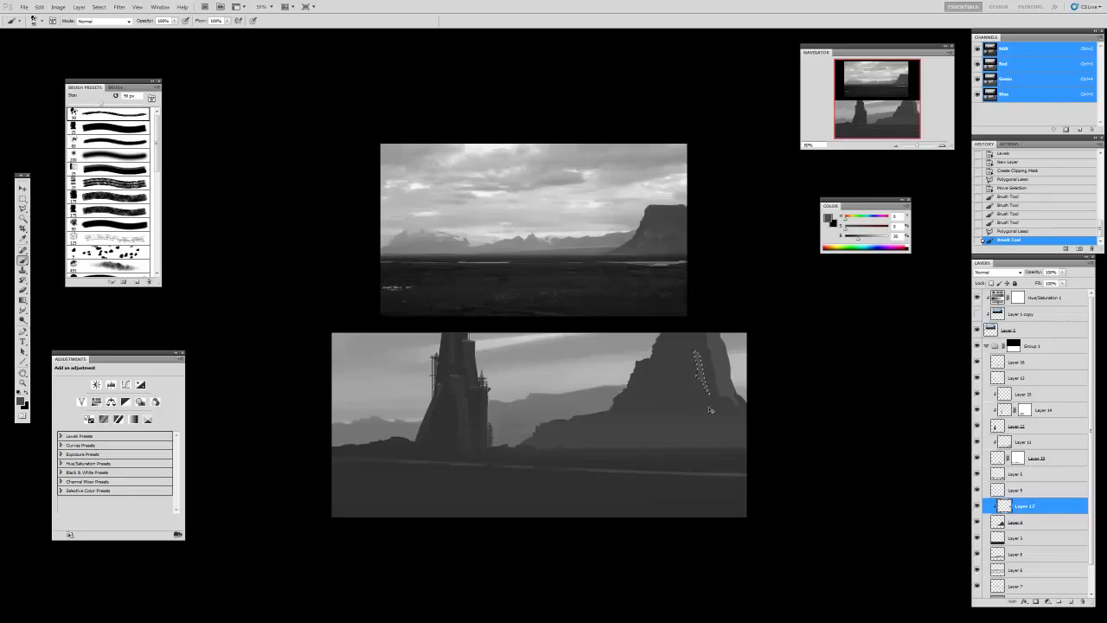
pyautogui.hotkey('ctrl', 'd')
# - Select a facet on the mountain's lower right slope, paint it with the lighter grey, and deselect
pyautogui.press('l')
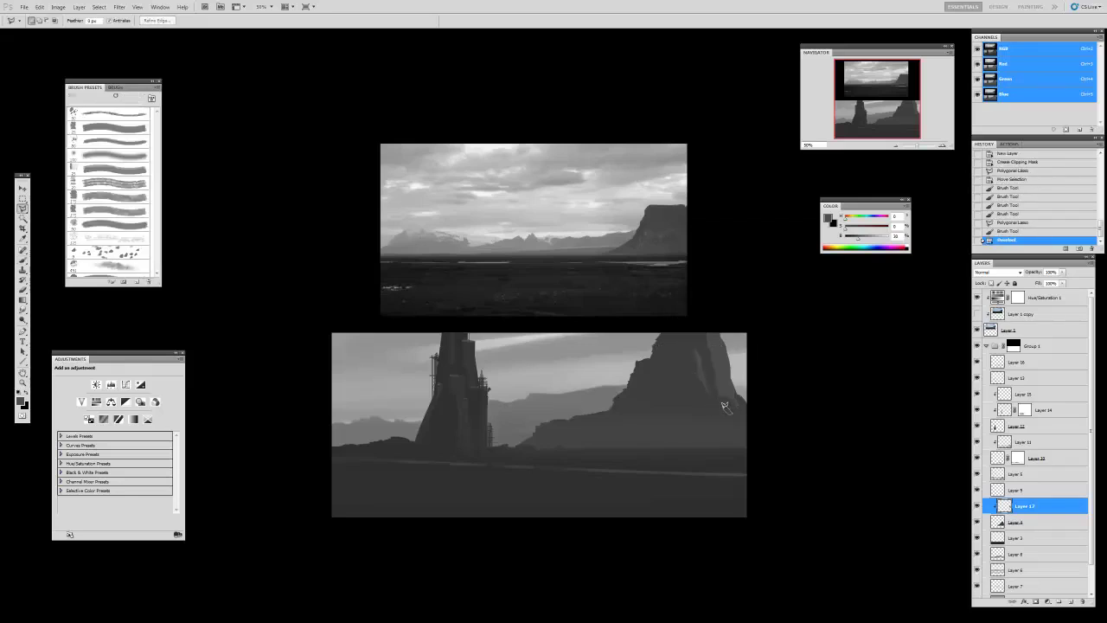
pyautogui.click(726, 399)
pyautogui.press('b')
pyautogui.moveTo(722, 404); pyautogui.dragTo(739, 431)
pyautogui.hotkey('ctrl', 'd')
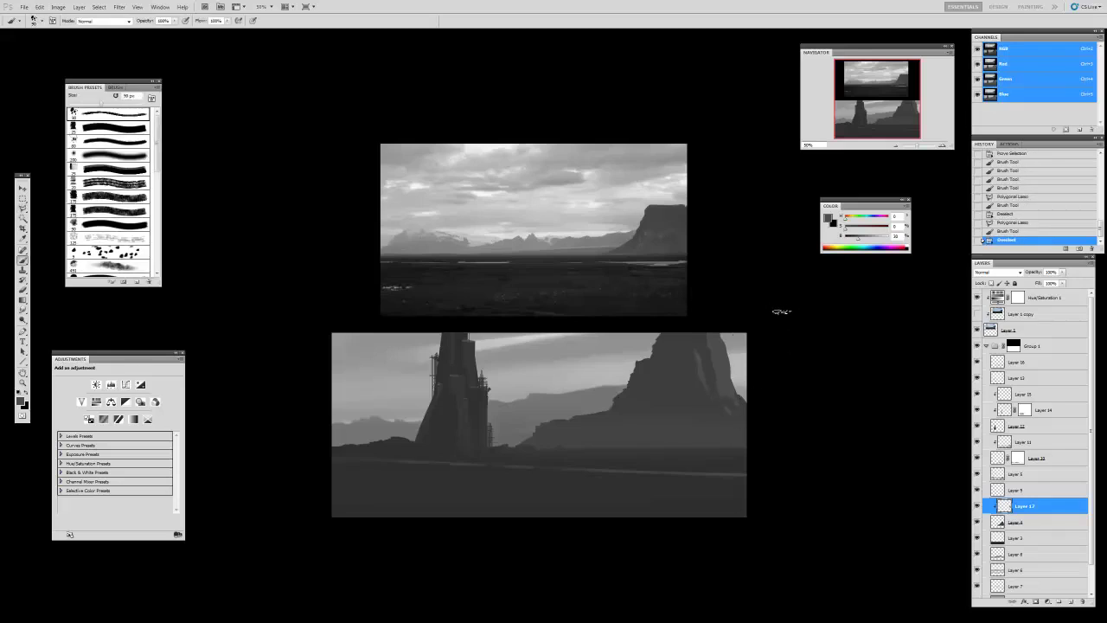
# - Select a long tapering facet down the left side of the mountain's peak, paint it with the lighter grey, and deselect
pyautogui.press('l')
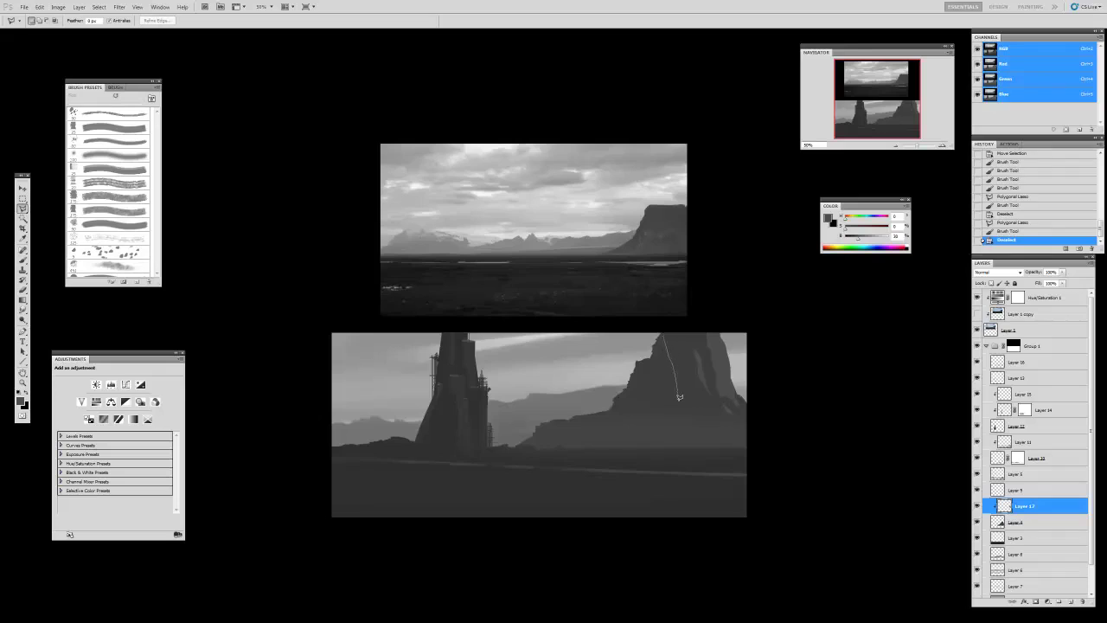
pyautogui.click(659, 334)
pyautogui.press('b')
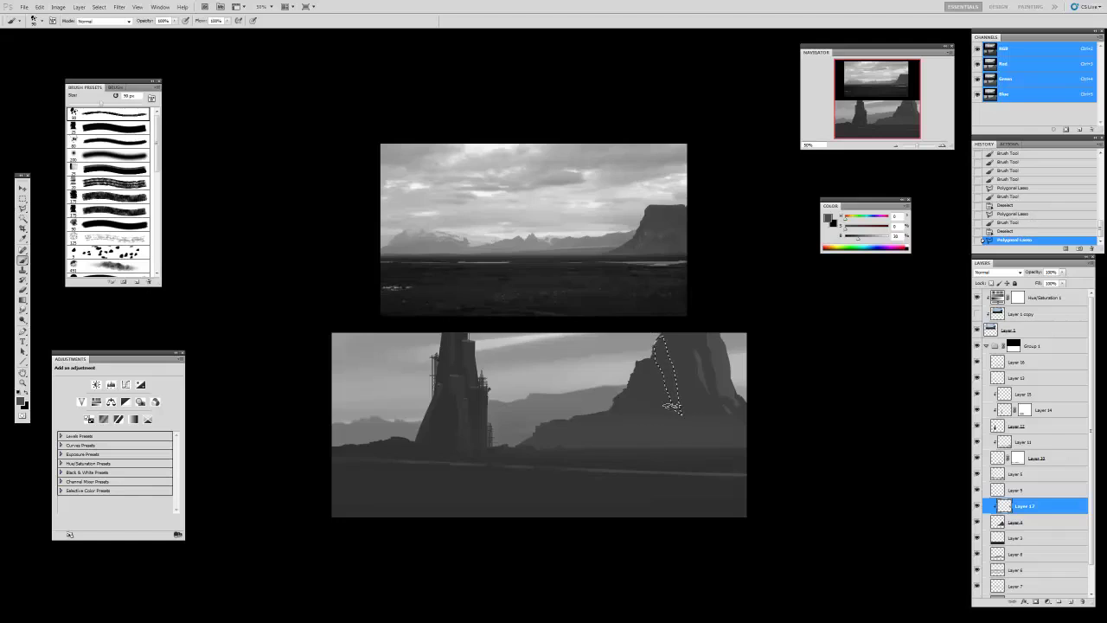
pyautogui.moveTo(655, 334); pyautogui.dragTo(680, 408)
pyautogui.hotkey('ctrl', 'd')
# - Choose a hard textured tip for the eraser and break up the lower end of the peak's left facet
pyautogui.press('e')
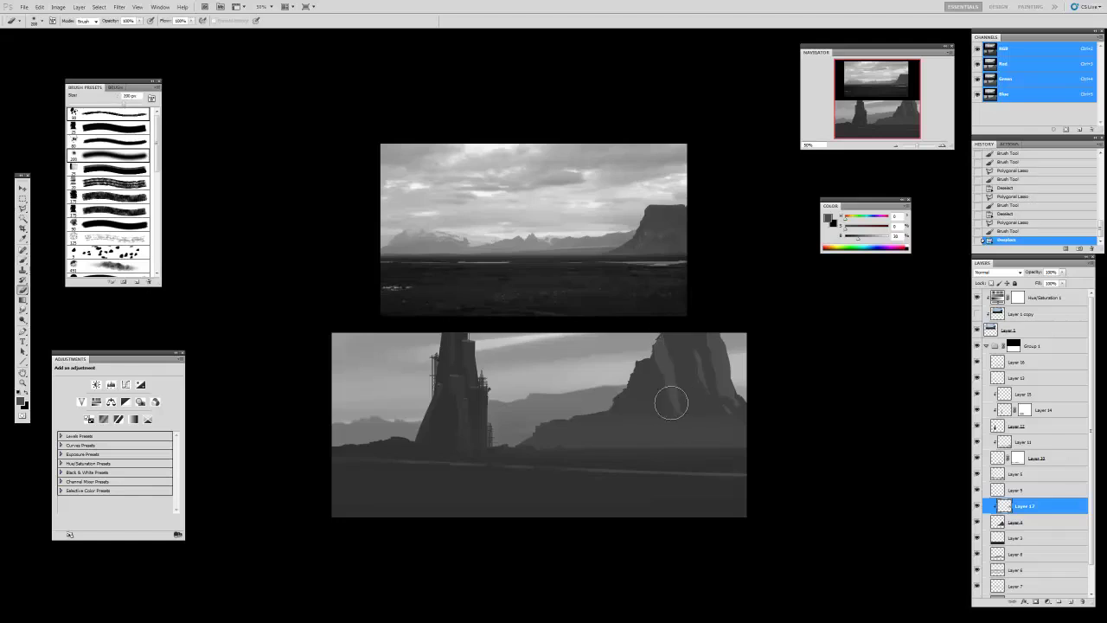
pyautogui.click(105, 123)
pyautogui.click(670, 409)
pyautogui.click(671, 410)
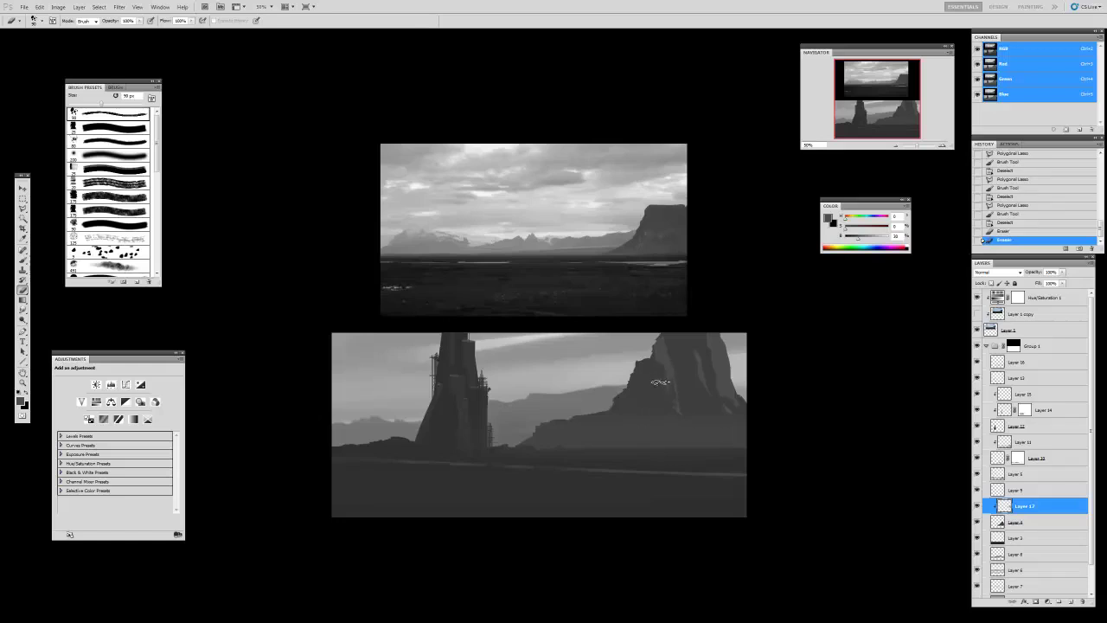
pyautogui.click(677, 417)
pyautogui.click(677, 417)
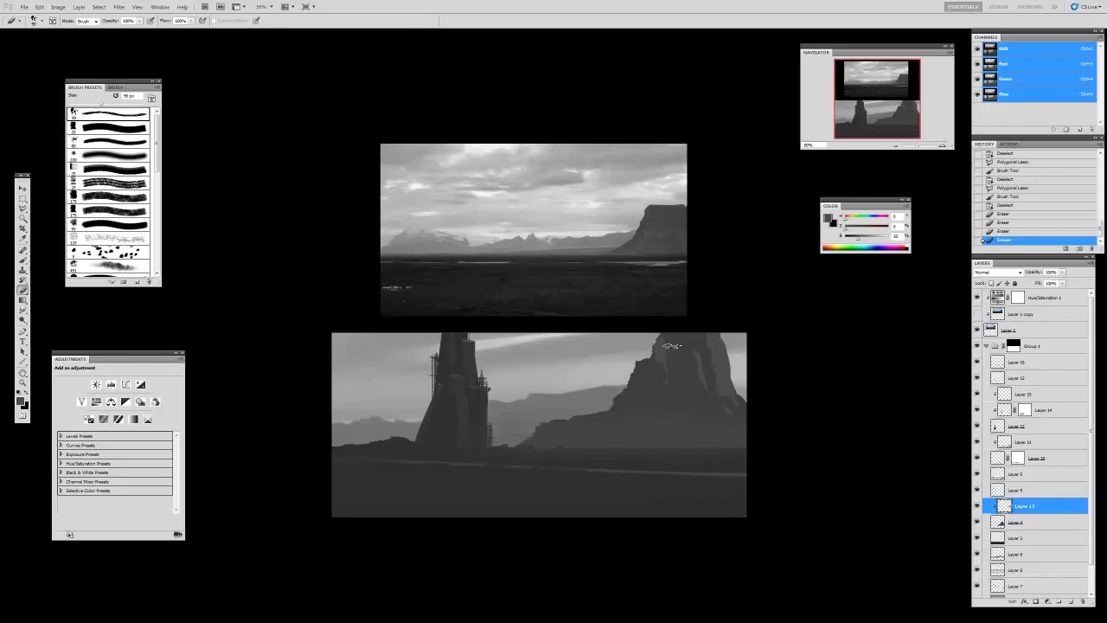
pyautogui.moveTo(681, 417)
pyautogui.mouseDown()
pyautogui.moveTo(662, 371)
pyautogui.moveTo(651, 395)
pyautogui.mouseUp()
# - Paint lighter rock faces on the mountain's left shoulder and trim their upper edges with the eraser
pyautogui.press('b')
pyautogui.moveTo(638, 359)
pyautogui.mouseDown()
pyautogui.moveTo(654, 423)
pyautogui.moveTo(647, 377)
pyautogui.mouseUp()
pyautogui.moveTo(647, 378); pyautogui.dragTo(655, 439)
pyautogui.press('e')
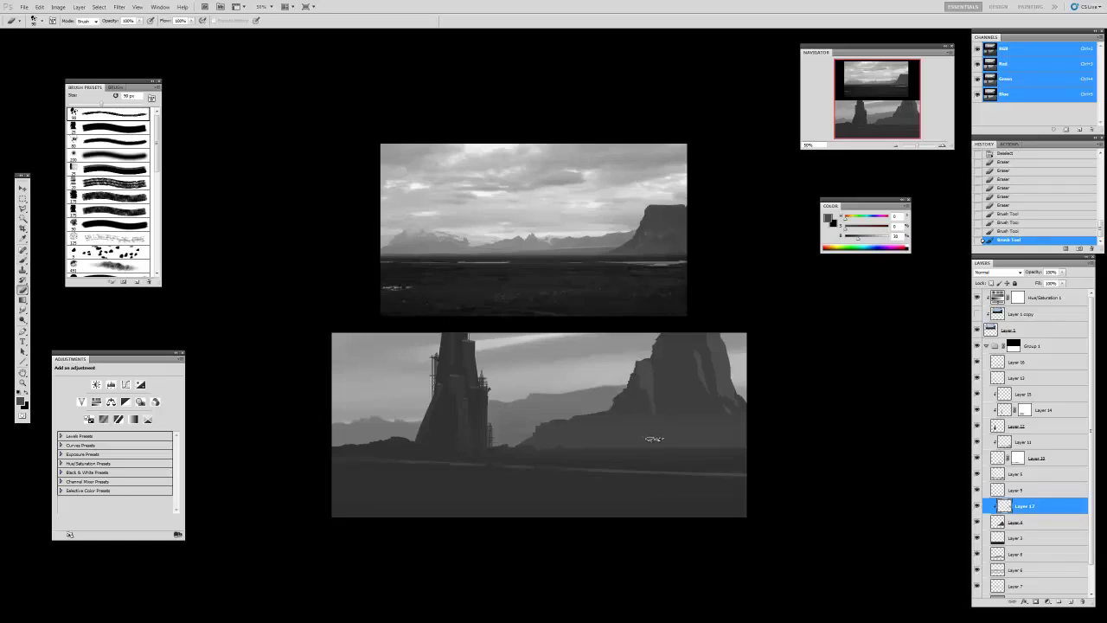
pyautogui.moveTo(651, 376); pyautogui.dragTo(647, 346)
pyautogui.moveTo(646, 346)
pyautogui.mouseDown()
pyautogui.moveTo(653, 406)
pyautogui.moveTo(645, 367)
pyautogui.mouseUp()
# - Extend the lighter rock faces down the mountain's left-centre slope and carve their lower edges with the eraser
pyautogui.press('b')
pyautogui.moveTo(654, 408)
pyautogui.mouseDown()
pyautogui.moveTo(648, 359)
pyautogui.moveTo(663, 437)
pyautogui.mouseUp()
pyautogui.moveTo(654, 378); pyautogui.dragTo(664, 426)
pyautogui.press('e')
pyautogui.moveTo(641, 395)
pyautogui.mouseDown()
pyautogui.moveTo(633, 360)
pyautogui.moveTo(649, 407)
pyautogui.mouseUp()
pyautogui.click(646, 397)
pyautogui.press('b')
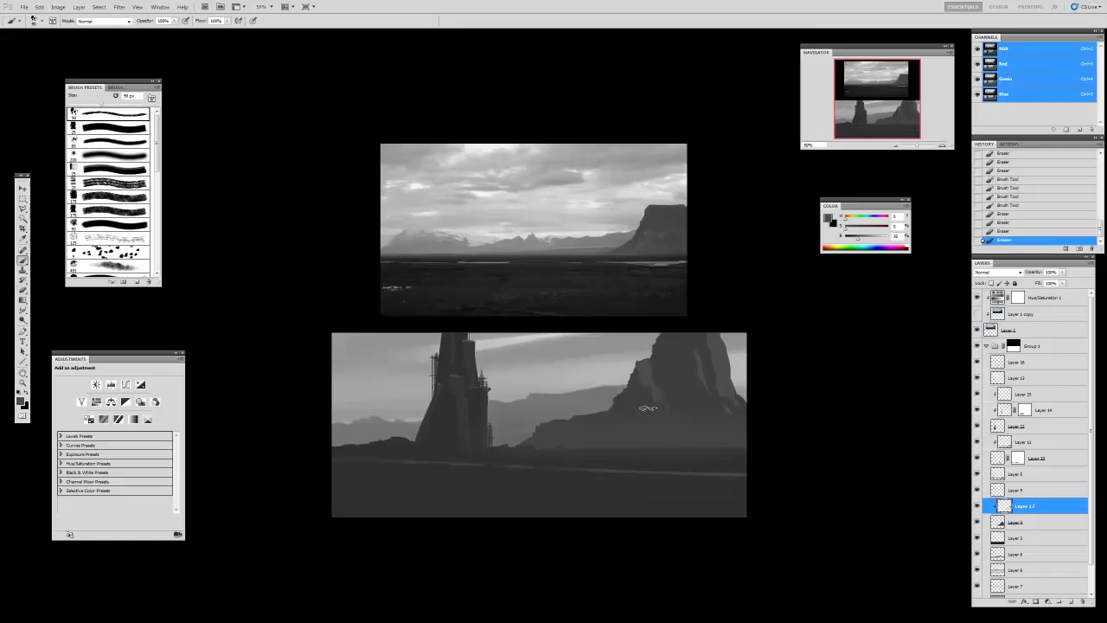
pyautogui.press('e')
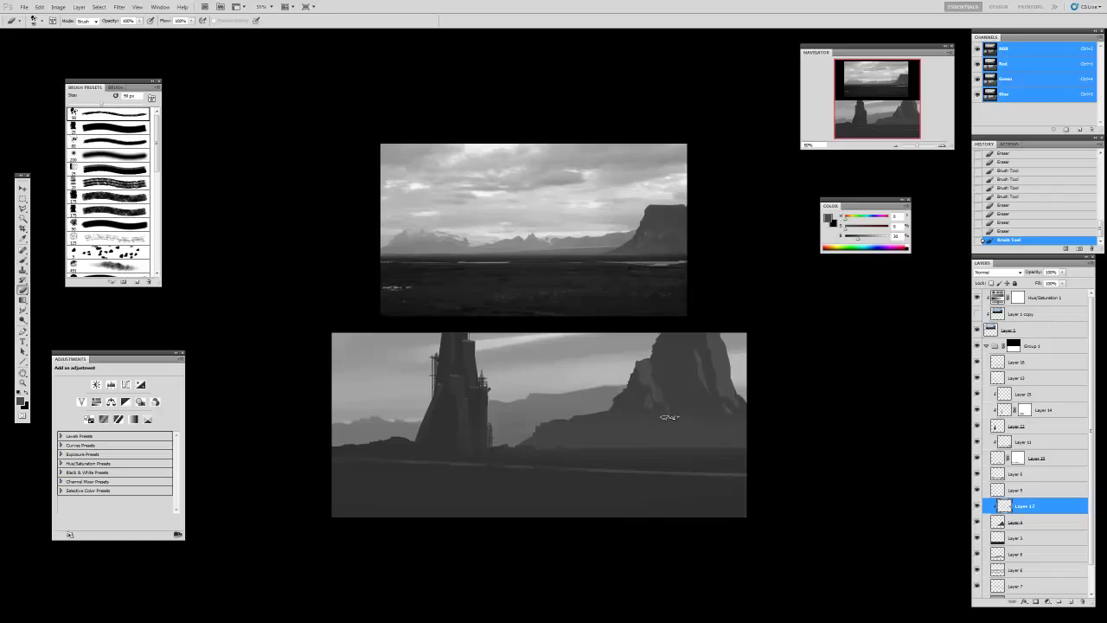
pyautogui.moveTo(651, 407); pyautogui.dragTo(671, 419)
# - Paint a lighter patch on the mountain's lower right slope and erase along its bottom edge
pyautogui.press('b')
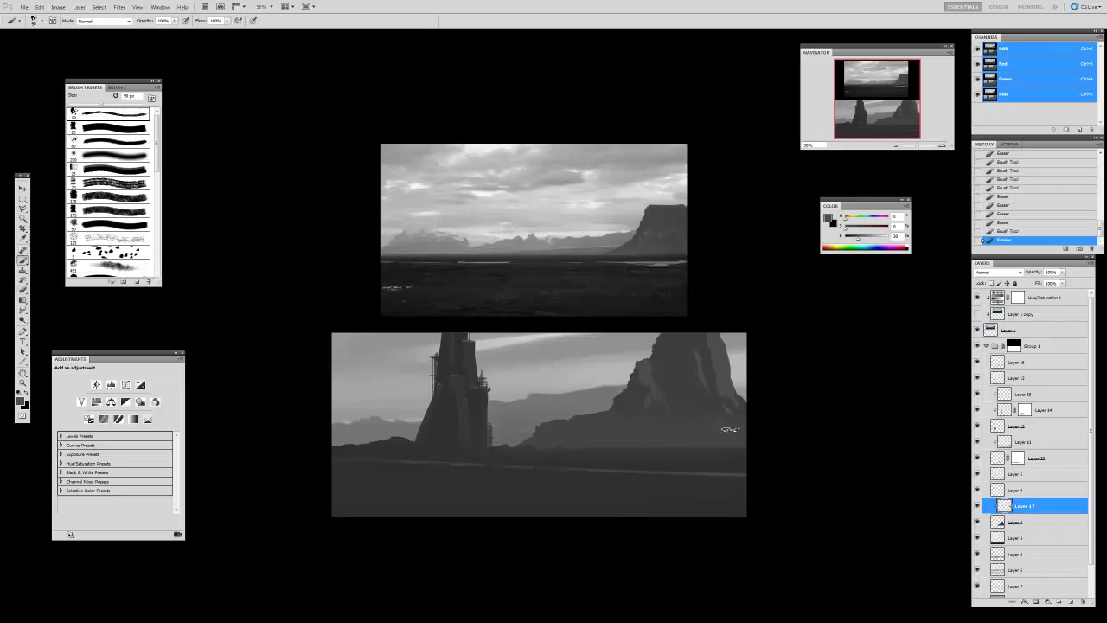
pyautogui.moveTo(720, 414); pyautogui.dragTo(741, 443)
pyautogui.press('e')
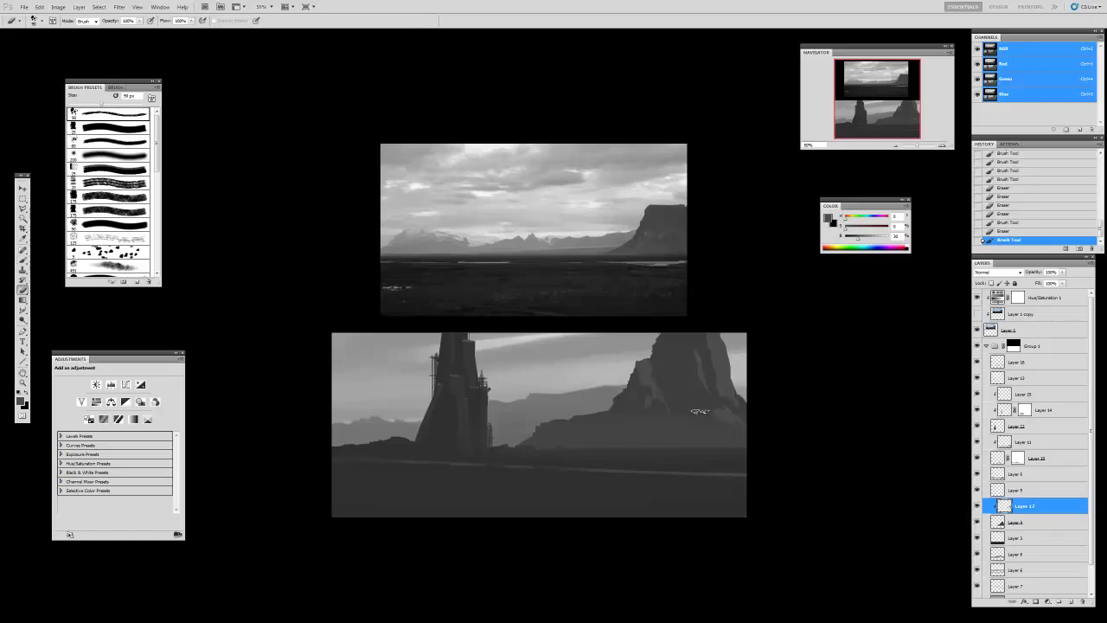
pyautogui.moveTo(703, 427); pyautogui.dragTo(744, 430)
pyautogui.press('b')
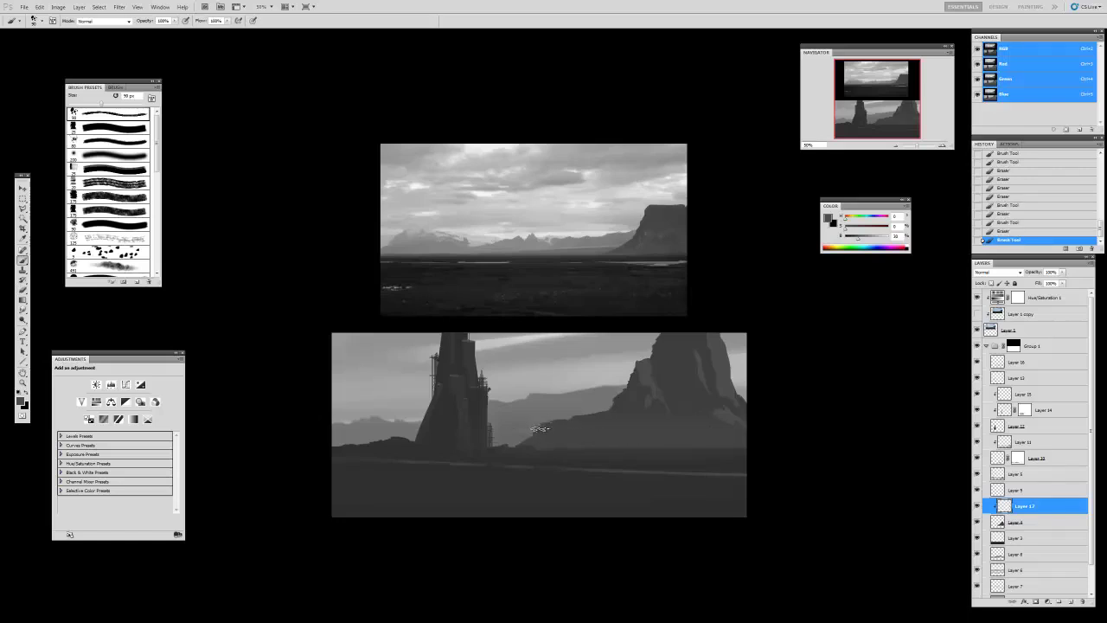
# - Paint lighter patches along the right mountain's lower left ridge and erase their lower edges
pyautogui.moveTo(562, 422); pyautogui.dragTo(580, 418)
pyautogui.click(580, 418)
pyautogui.moveTo(602, 412); pyautogui.dragTo(592, 416)
pyautogui.click(559, 440)
pyautogui.press('e')
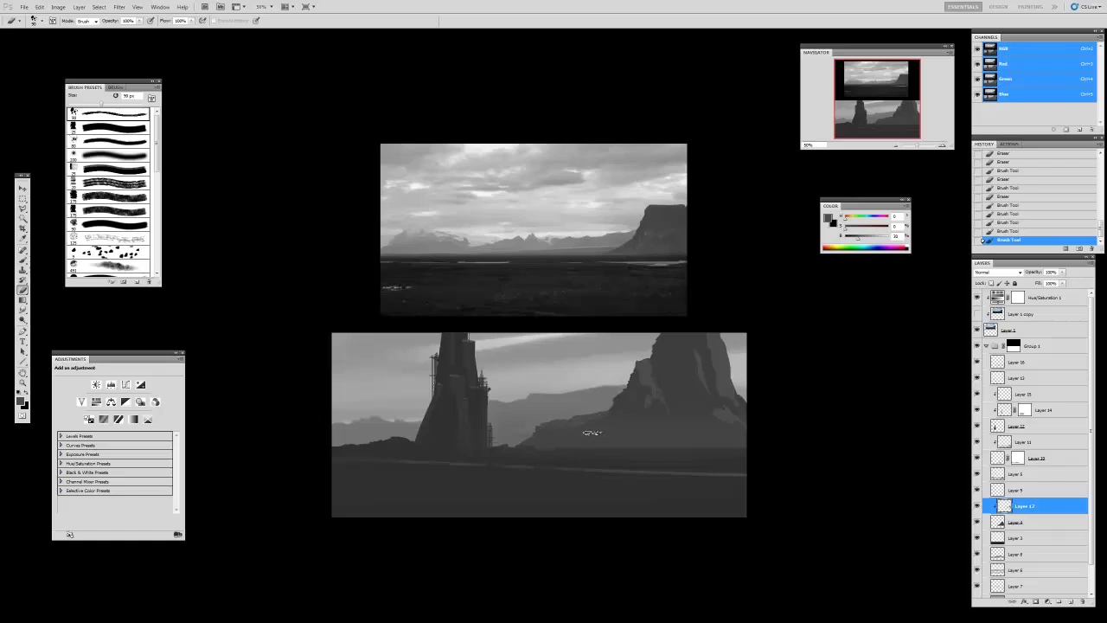
pyautogui.click(547, 457)
# - Paint a lighter patch at the centre of the right mountain's base and erase across its lower edge
pyautogui.press('b')
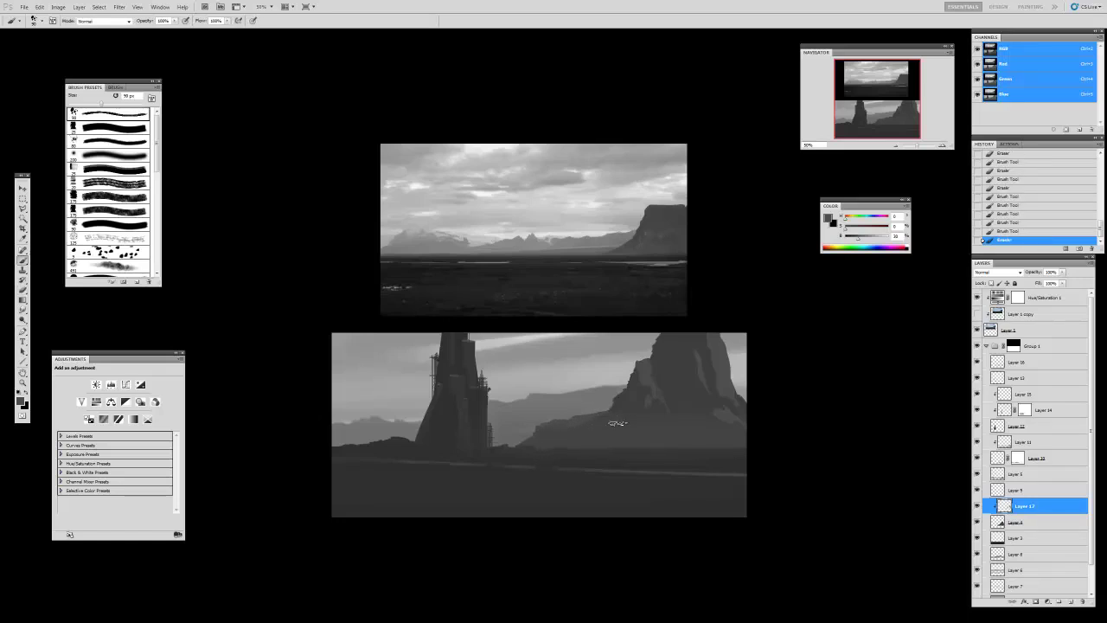
pyautogui.click(619, 424)
pyautogui.press('e')
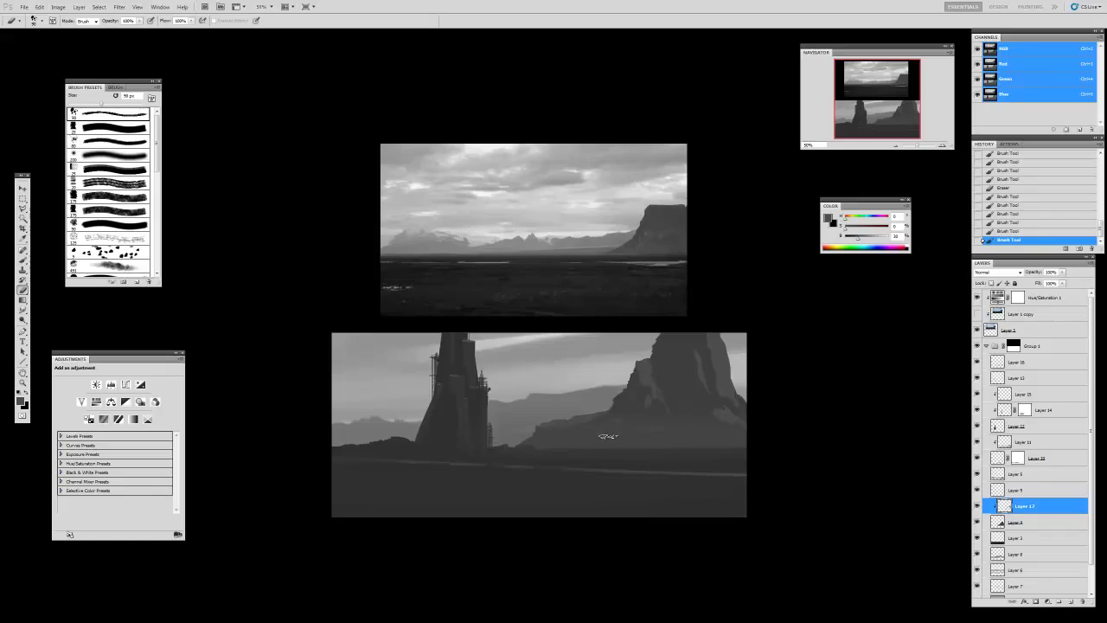
pyautogui.moveTo(656, 421)
pyautogui.mouseDown()
pyautogui.moveTo(607, 433)
pyautogui.moveTo(658, 431)
pyautogui.moveTo(663, 453)
pyautogui.mouseUp()
pyautogui.moveTo(592, 433); pyautogui.dragTo(682, 424)
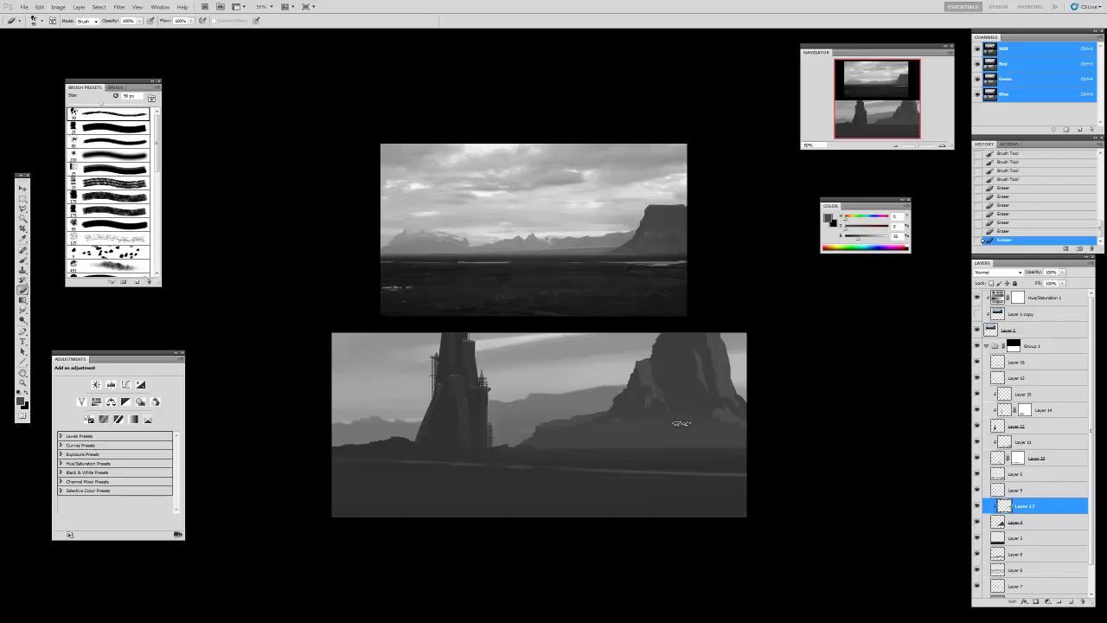
pyautogui.press('z')
pyautogui.keyDown('alt'); pyautogui.click(621, 426); pyautogui.keyUp('alt')
pyautogui.keyDown('alt'); pyautogui.click(621, 426); pyautogui.keyUp('alt')
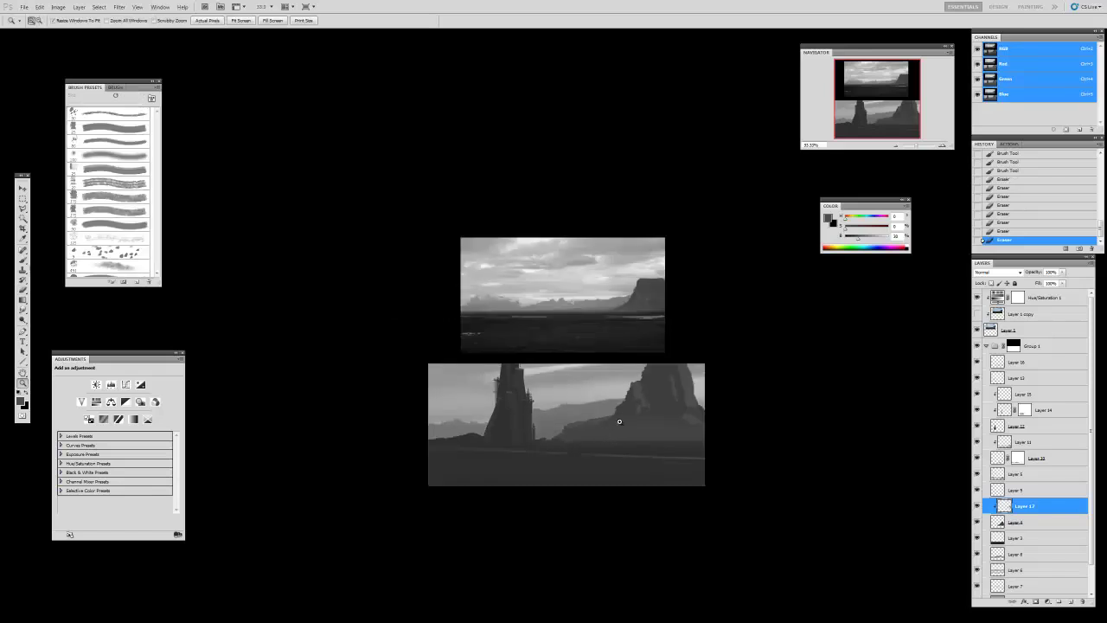
pyautogui.press('v')
pyautogui.keyDown('ctrl'); pyautogui.click(652, 401); pyautogui.keyUp('ctrl')
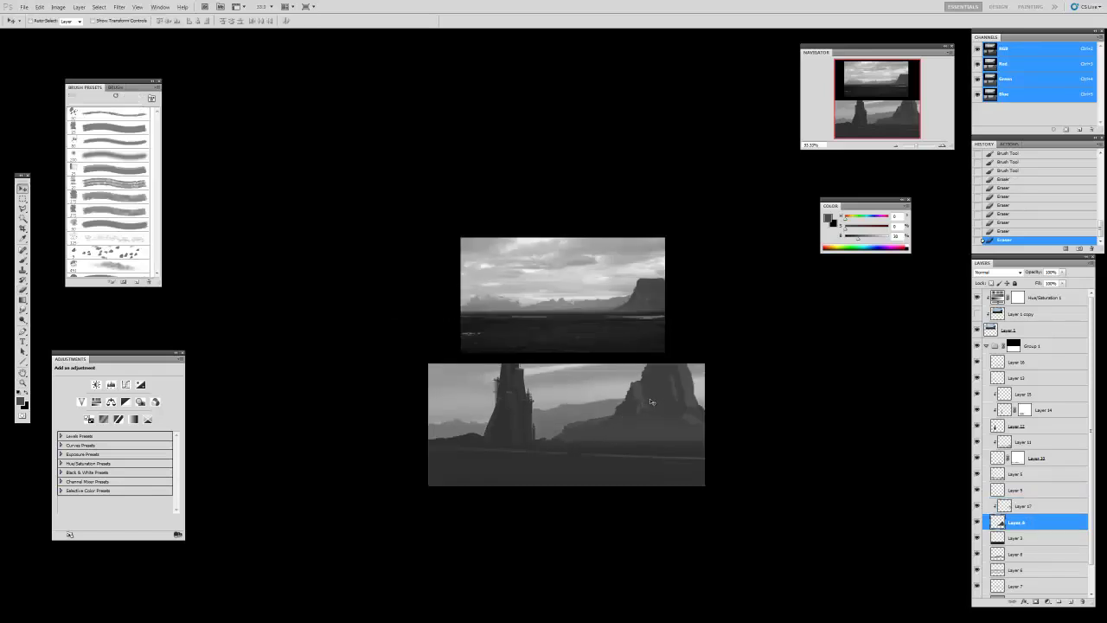
pyautogui.press('b')
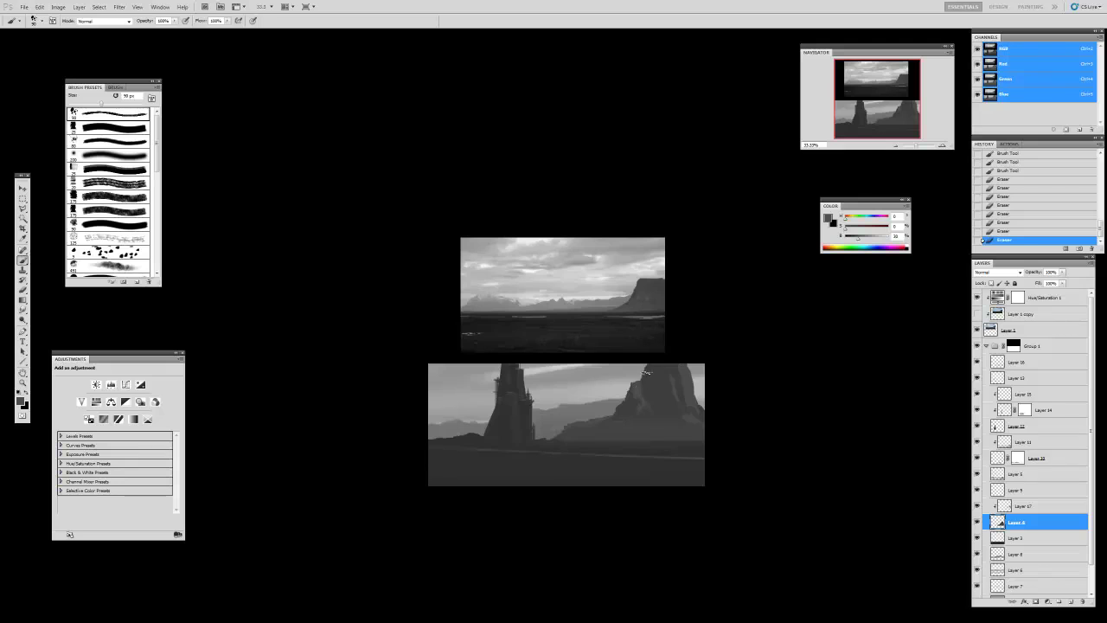
pyautogui.keyDown('alt'); pyautogui.click(644, 371); pyautogui.keyUp('alt')
pyautogui.moveTo(614, 415)
pyautogui.mouseDown()
pyautogui.moveTo(646, 366)
pyautogui.moveTo(663, 366)
pyautogui.mouseUp()
pyautogui.hotkey('ctrl', 'z')
# - Flip the whole canvas horizontally
pyautogui.click(58, 6)
pyautogui.moveTo(87, 87)
pyautogui.click(186, 122)
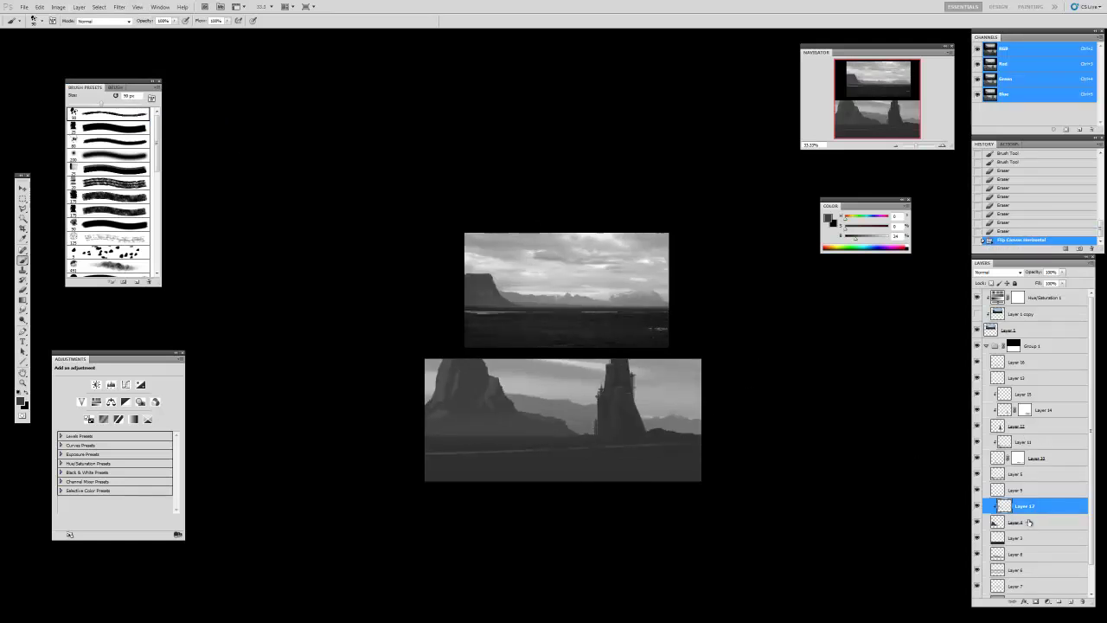
# - Add a new layer above Layer 17 and paint a dark hill at the landscape's right edge with a hard 45 px brush
pyautogui.click(1072, 602)
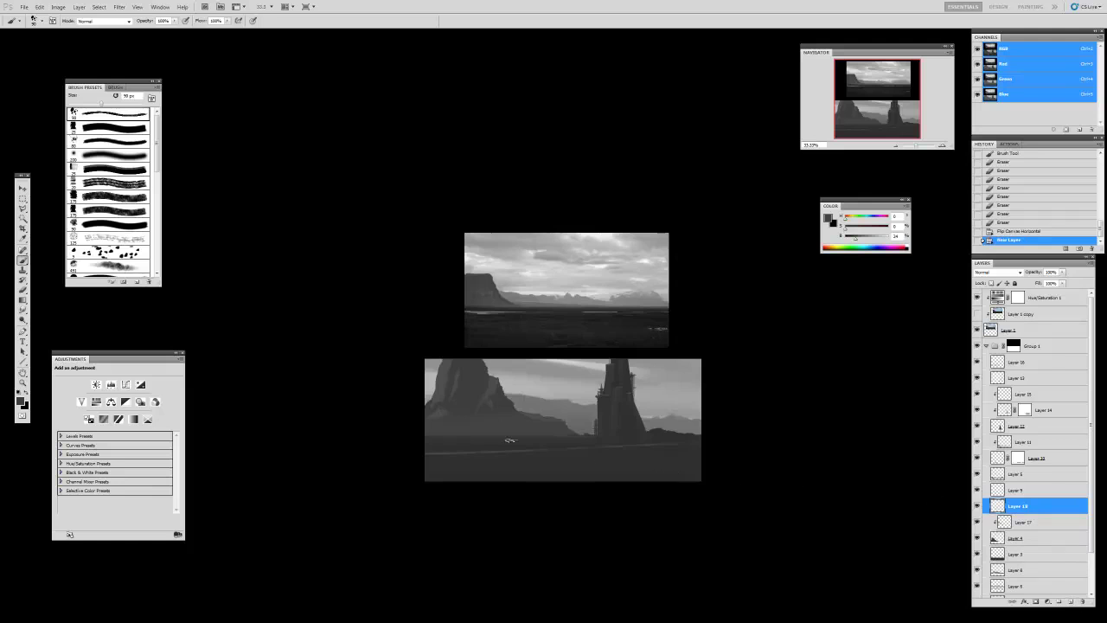
pyautogui.click(110, 127)
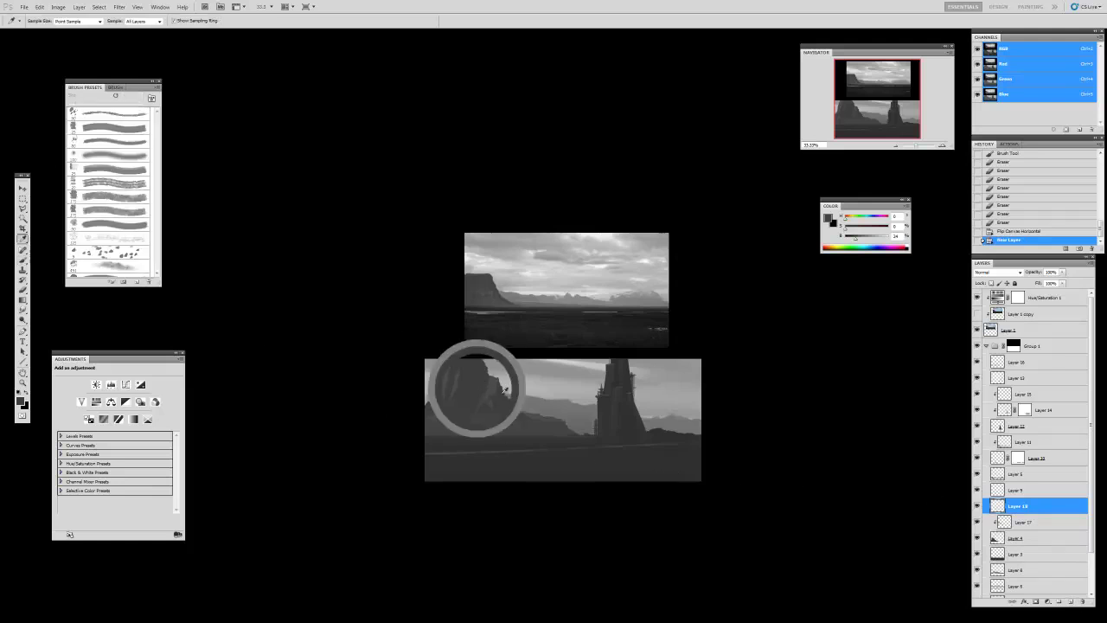
pyautogui.press(']')
pyautogui.press(']')
pyautogui.moveTo(700, 422)
pyautogui.mouseDown()
pyautogui.moveTo(673, 433)
pyautogui.moveTo(700, 421)
pyautogui.mouseUp()
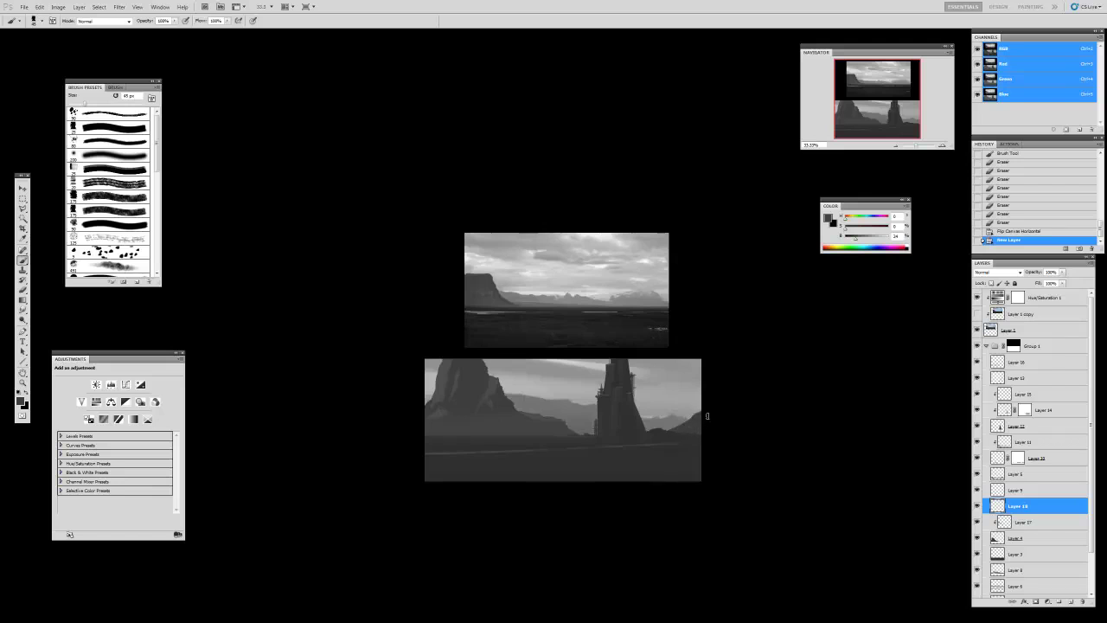
pyautogui.moveTo(650, 468); pyautogui.dragTo(603, 478)
pyautogui.moveTo(623, 426); pyautogui.dragTo(637, 420)
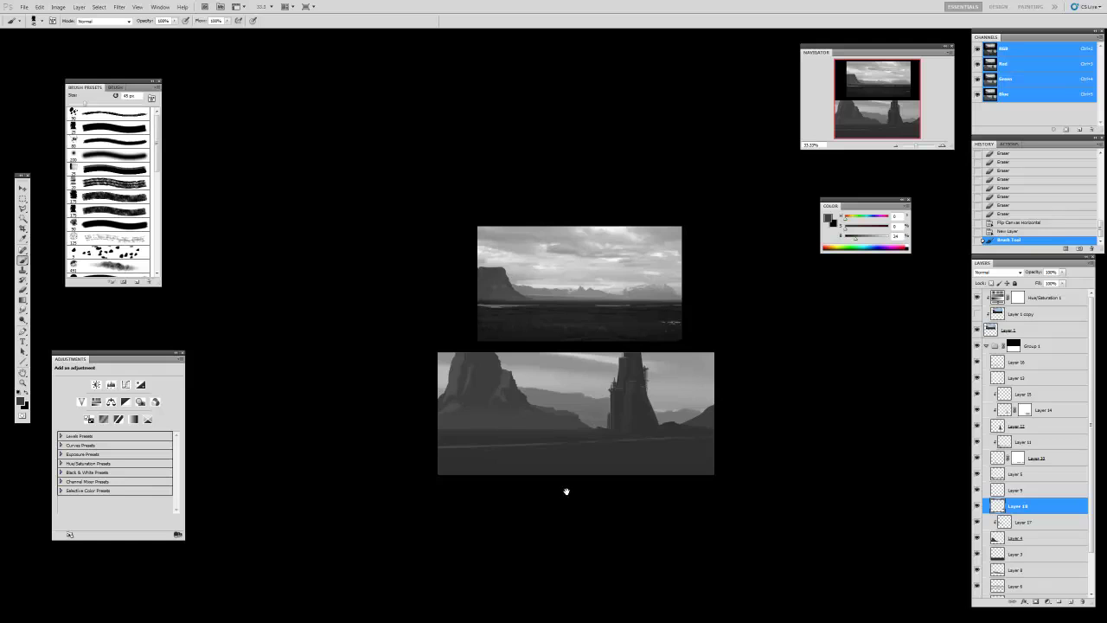
# - Add a new layer above the large mountain's layer and move it directly beneath that mountain layer
pyautogui.press('v')
pyautogui.keyDown('ctrl'); pyautogui.click(585, 405); pyautogui.keyUp('ctrl')
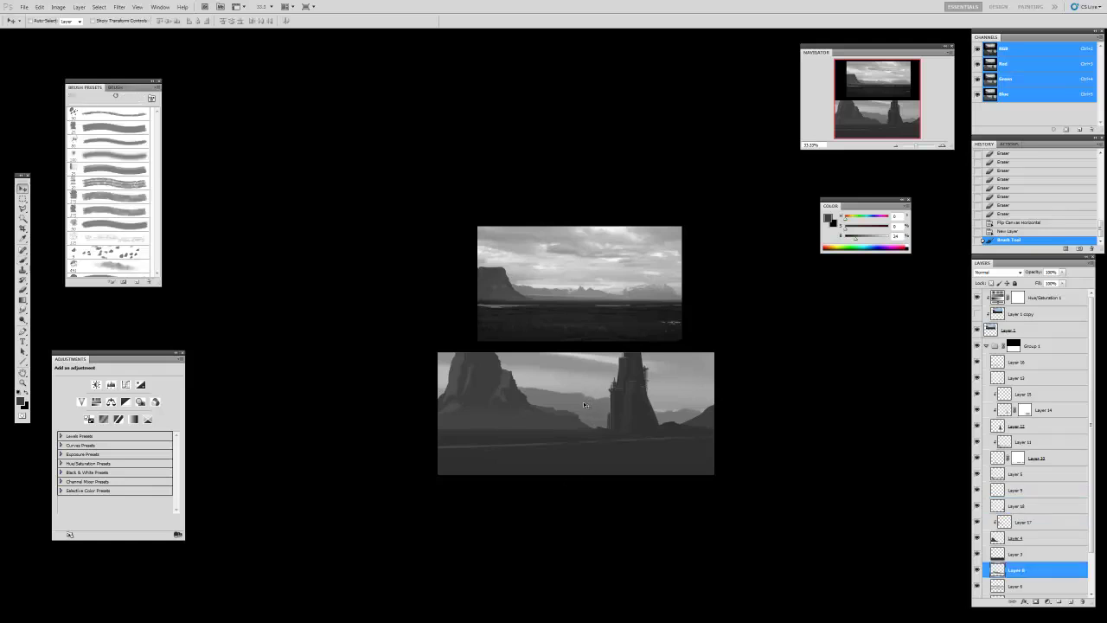
pyautogui.keyDown('ctrl'); pyautogui.click(539, 423); pyautogui.keyUp('ctrl')
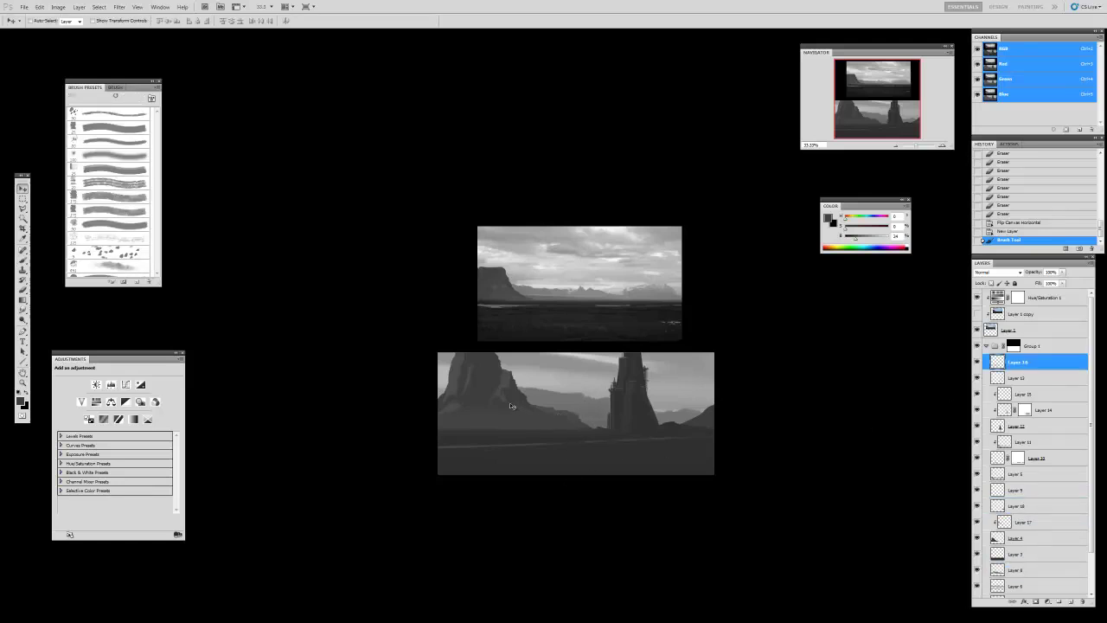
pyautogui.keyDown('ctrl'); pyautogui.click(525, 391); pyautogui.keyUp('ctrl')
pyautogui.click(1072, 600)
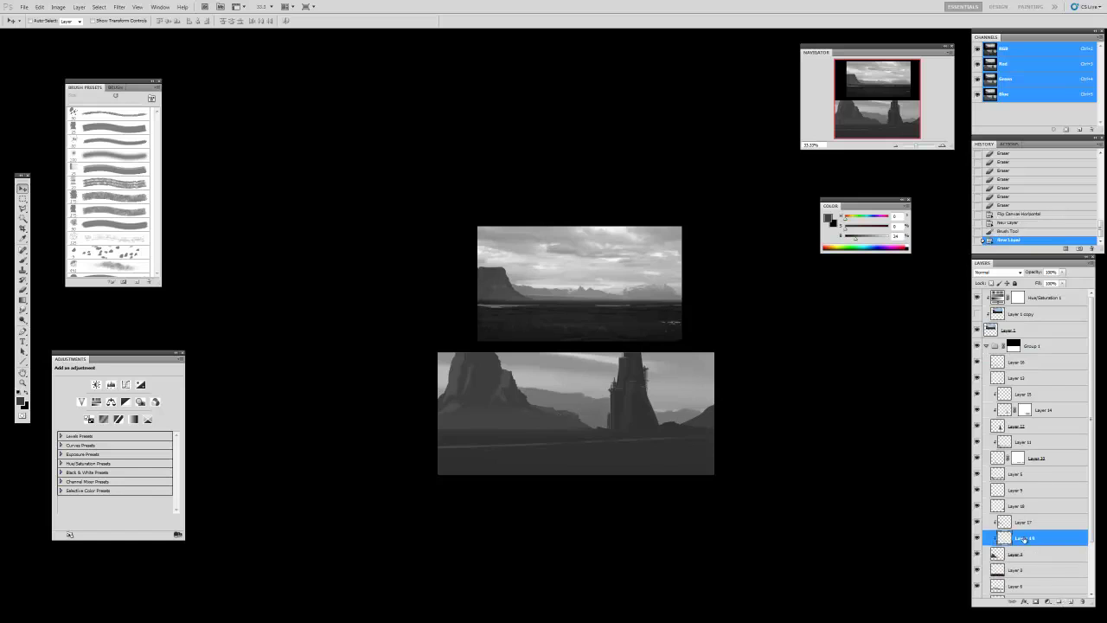
pyautogui.moveTo(1021, 560); pyautogui.dragTo(1021, 561)
# - Sample the distant mid-gray and paint a ridge between the large mountain and the tower with a hard 70 px brush
pyautogui.press('b')
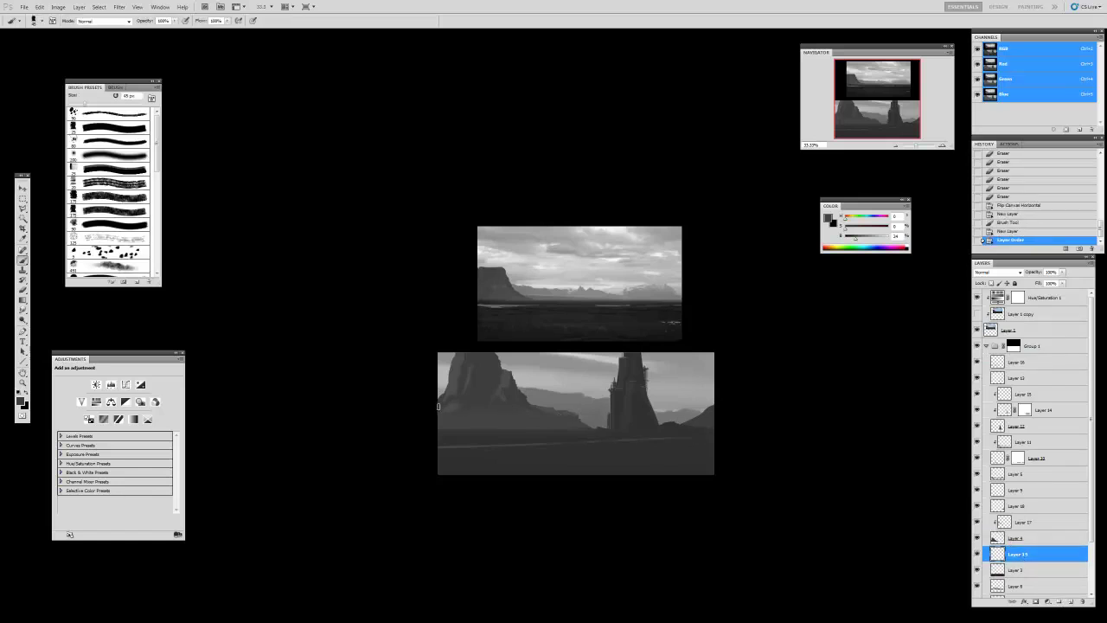
pyautogui.press(']')
pyautogui.press('i')
pyautogui.click(571, 398)
pyautogui.press('b')
pyautogui.moveTo(610, 424); pyautogui.dragTo(595, 428)
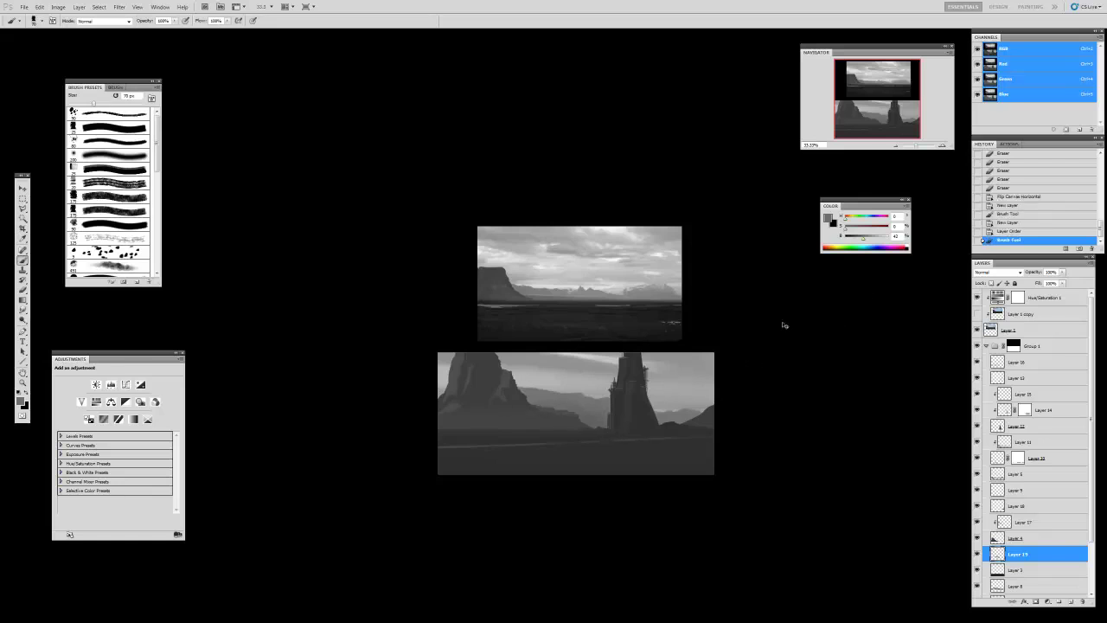
# - Darken the new ridge slightly with Levels by lowering its white output level, and erase into its upper edge
pyautogui.hotkey('ctrl', 'l')
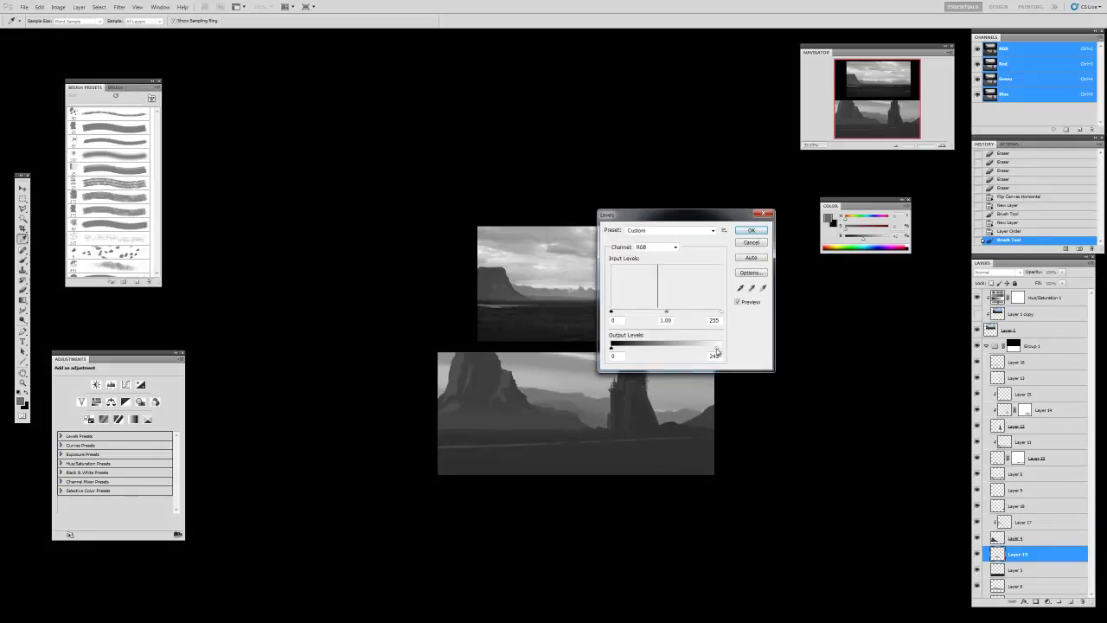
pyautogui.press('Return')
pyautogui.press('e')
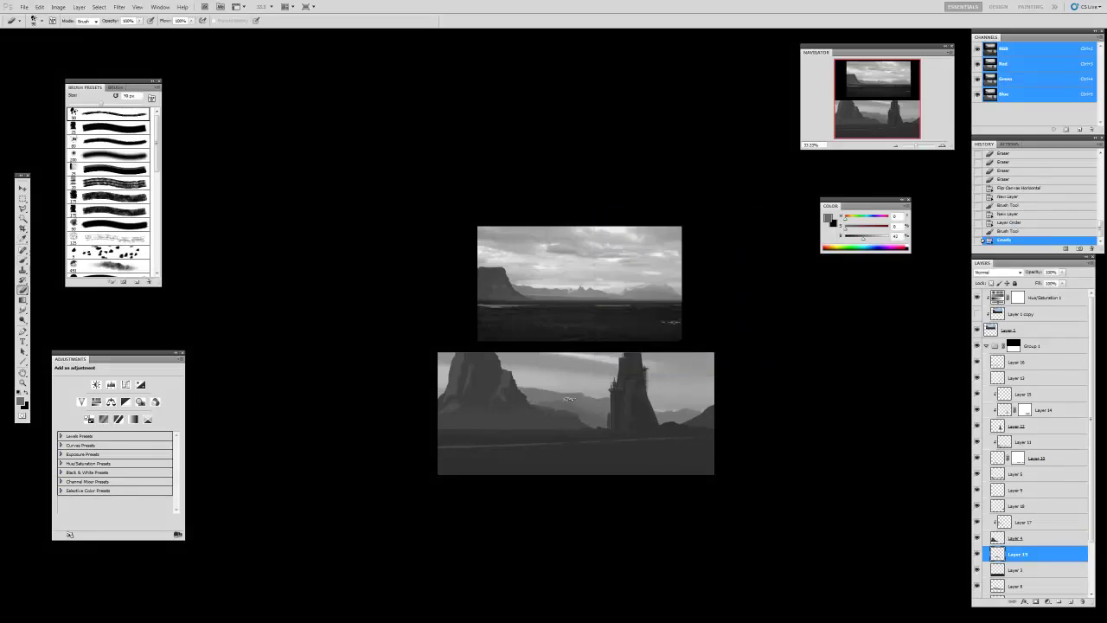
pyautogui.press('b')
pyautogui.moveTo(629, 422)
pyautogui.mouseDown()
pyautogui.moveTo(565, 408)
pyautogui.moveTo(467, 412)
pyautogui.moveTo(501, 423)
pyautogui.mouseUp()
pyautogui.hotkey('ctrl', 'z')
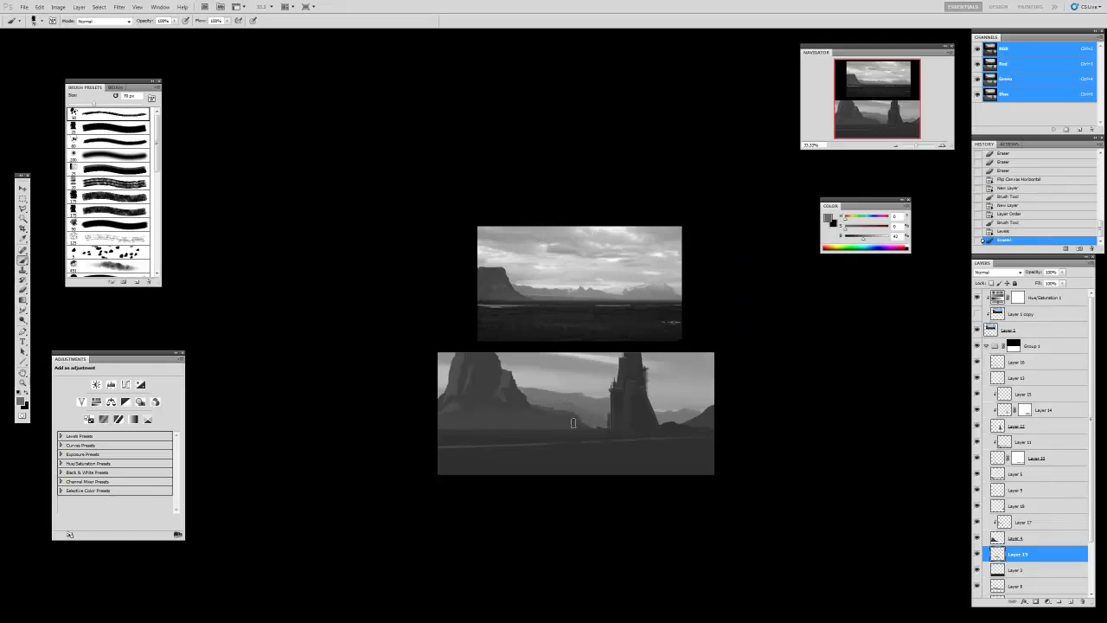
# - Hide Layer 16, sample the ridge's gray, repaint the ridge beside the large mountain and carve its outline with the eraser
pyautogui.press('i')
pyautogui.click(978, 362)
pyautogui.press('b')
pyautogui.moveTo(502, 402)
pyautogui.mouseDown()
pyautogui.moveTo(524, 428)
pyautogui.moveTo(558, 398)
pyautogui.mouseUp()
pyautogui.hotkey('ctrl', 'z')
pyautogui.press('e')
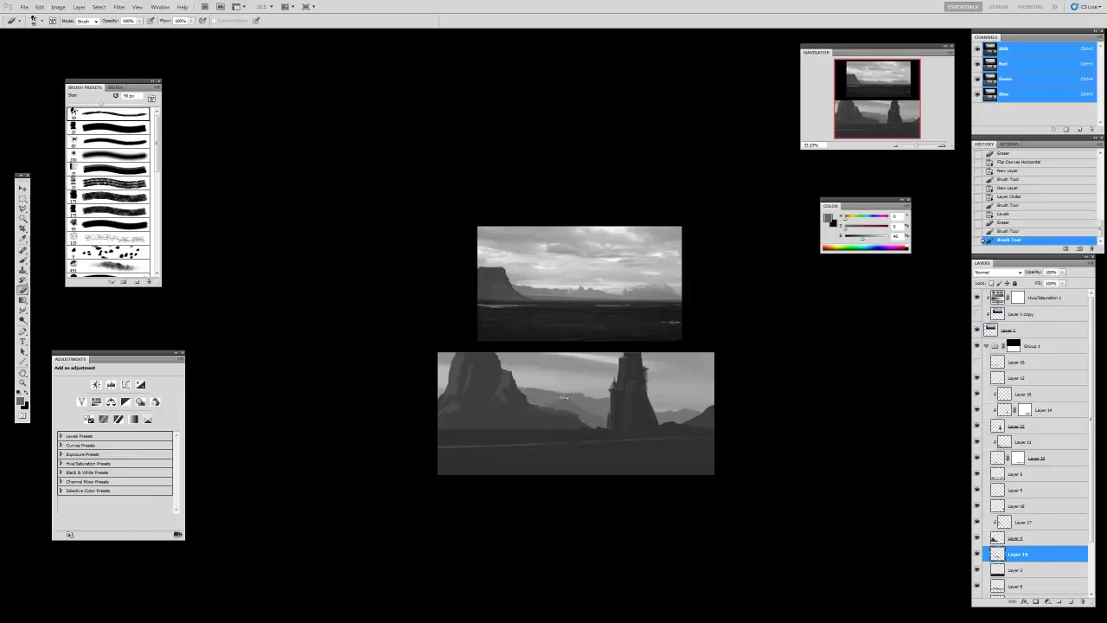
pyautogui.moveTo(568, 397)
pyautogui.mouseDown()
pyautogui.moveTo(642, 428)
pyautogui.moveTo(680, 460)
pyautogui.mouseUp()
pyautogui.press('b')
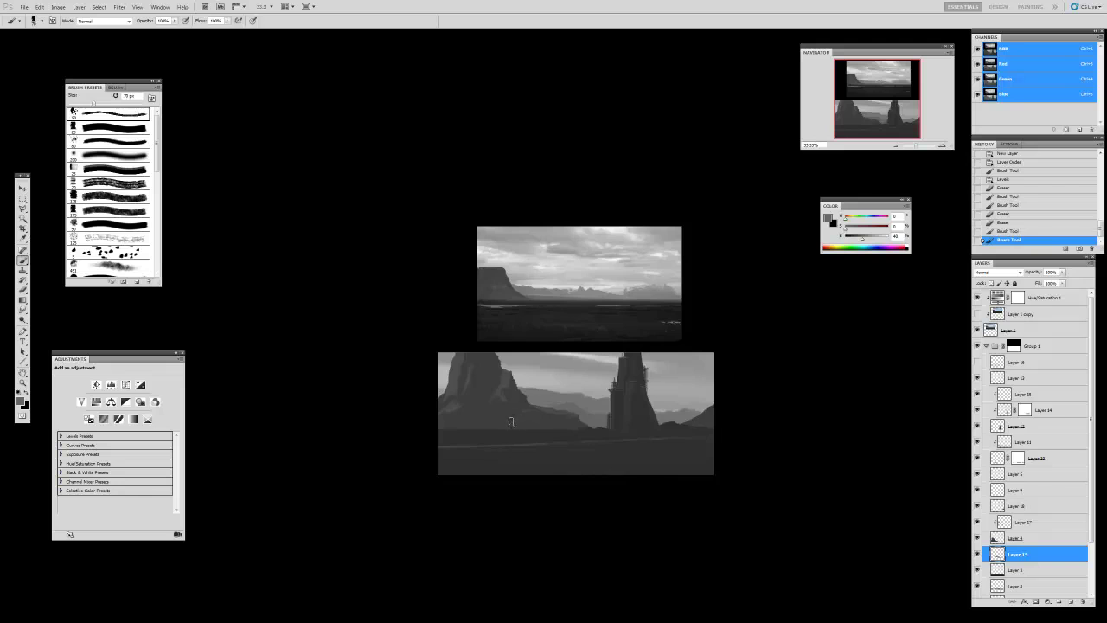
# - Select the distant range's layer and reshape its silhouette behind the tower's right side by erasing and repainting in the sampled gray
pyautogui.keyDown('ctrl'); pyautogui.click(659, 410); pyautogui.keyUp('ctrl')
pyautogui.press('e')
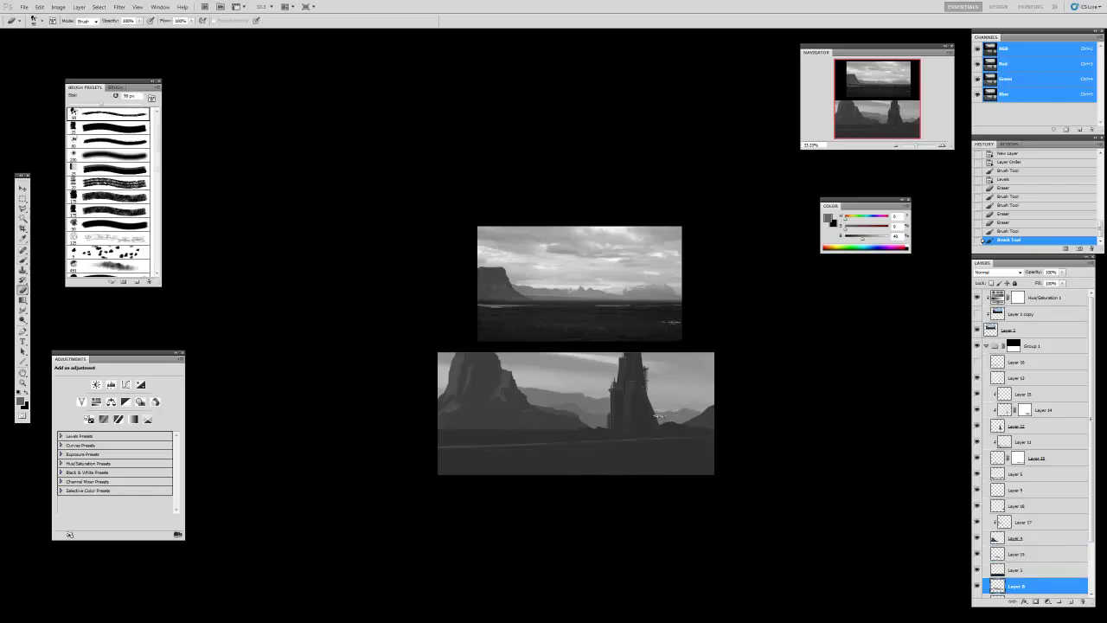
pyautogui.moveTo(658, 411); pyautogui.dragTo(697, 411)
pyautogui.press('i')
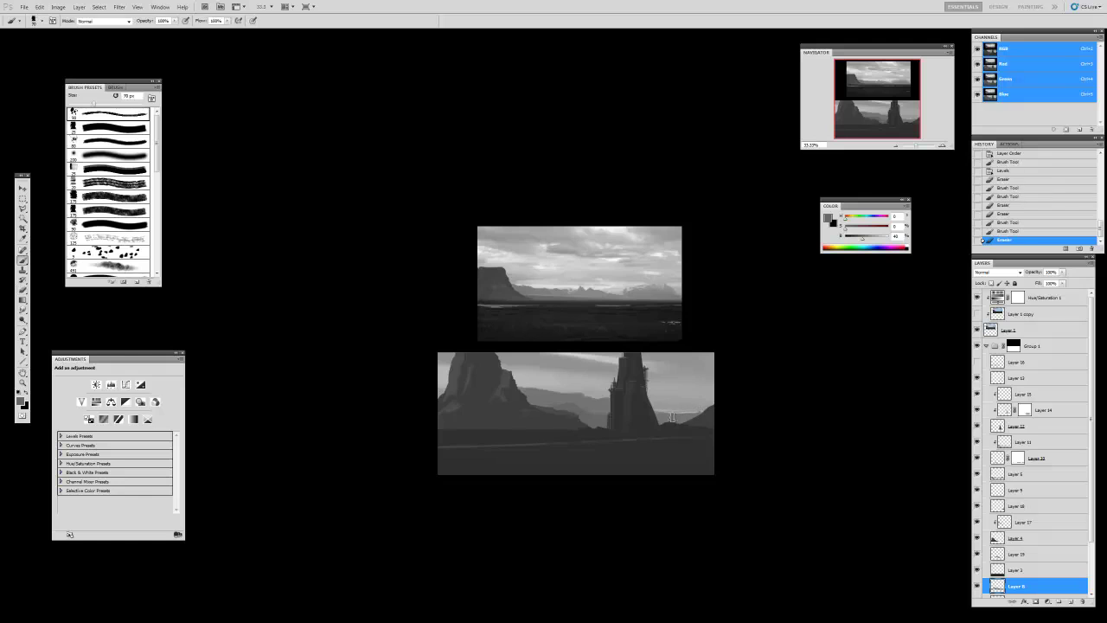
pyautogui.click(679, 413)
pyautogui.press('b')
pyautogui.moveTo(713, 411)
pyautogui.mouseDown()
pyautogui.moveTo(706, 424)
pyautogui.moveTo(650, 415)
pyautogui.moveTo(701, 422)
pyautogui.mouseUp()
pyautogui.press('e')
pyautogui.press('e')
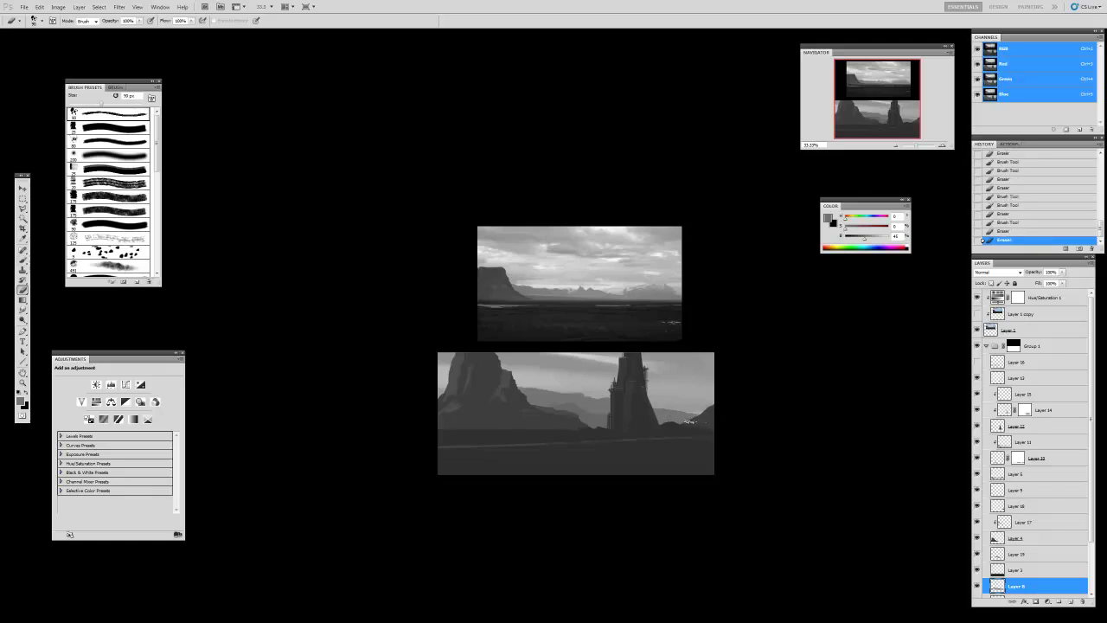
# - Lighten the distant range with Levels by raising its black output level to about 27
pyautogui.hotkey('ctrl', 'l')
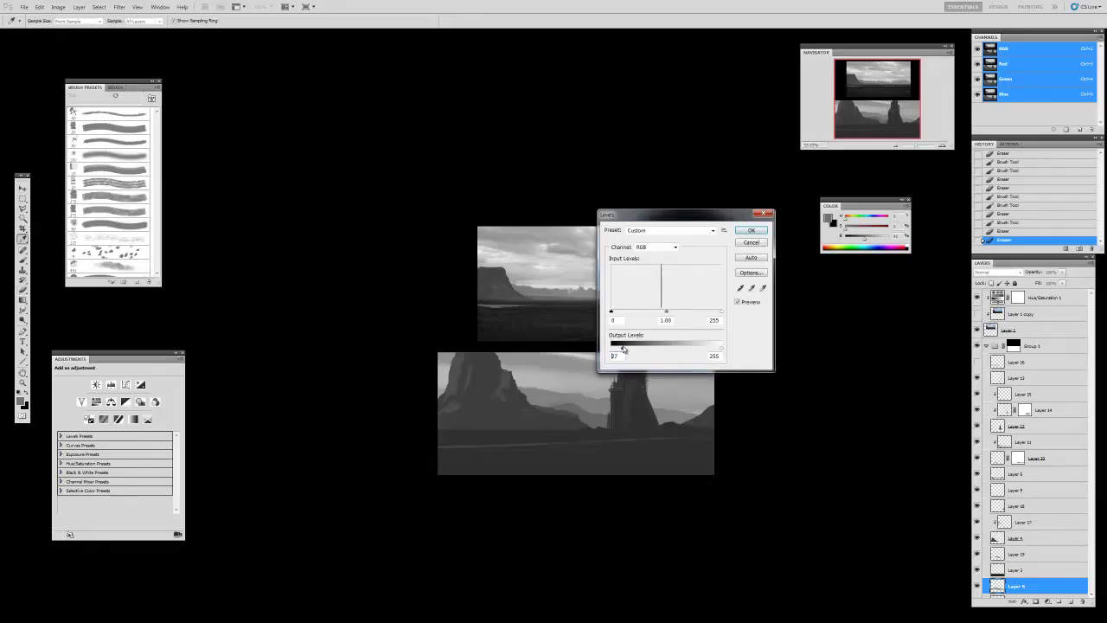
pyautogui.press('Return')
pyautogui.press('b')
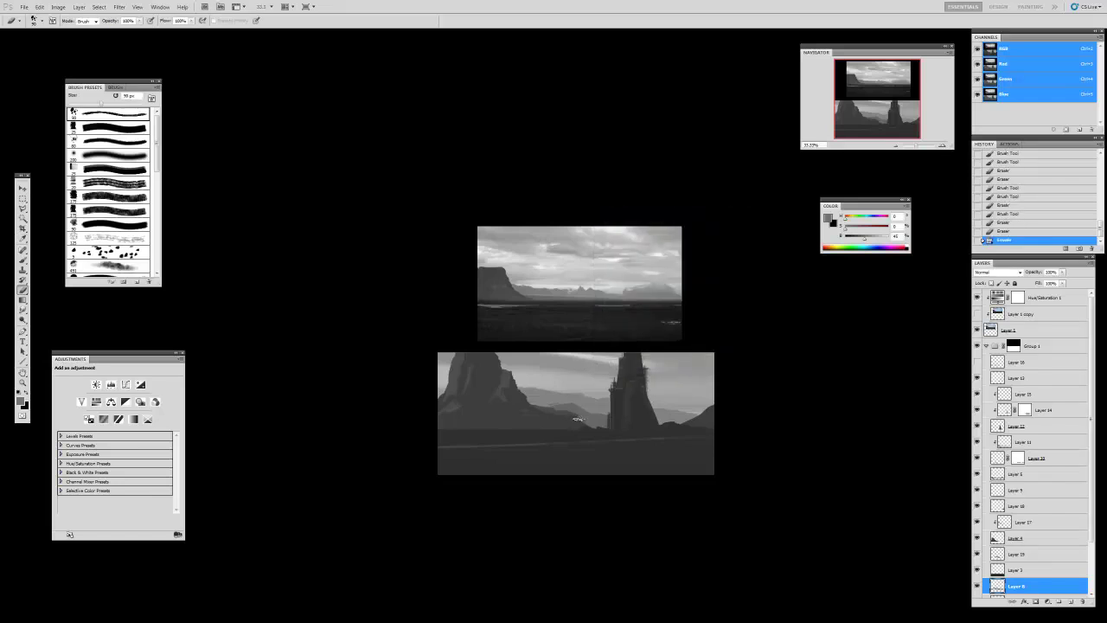
# - Add a new layer clipped to the distant range and set the foreground to a lighter gray of 53% brightness
pyautogui.press('v')
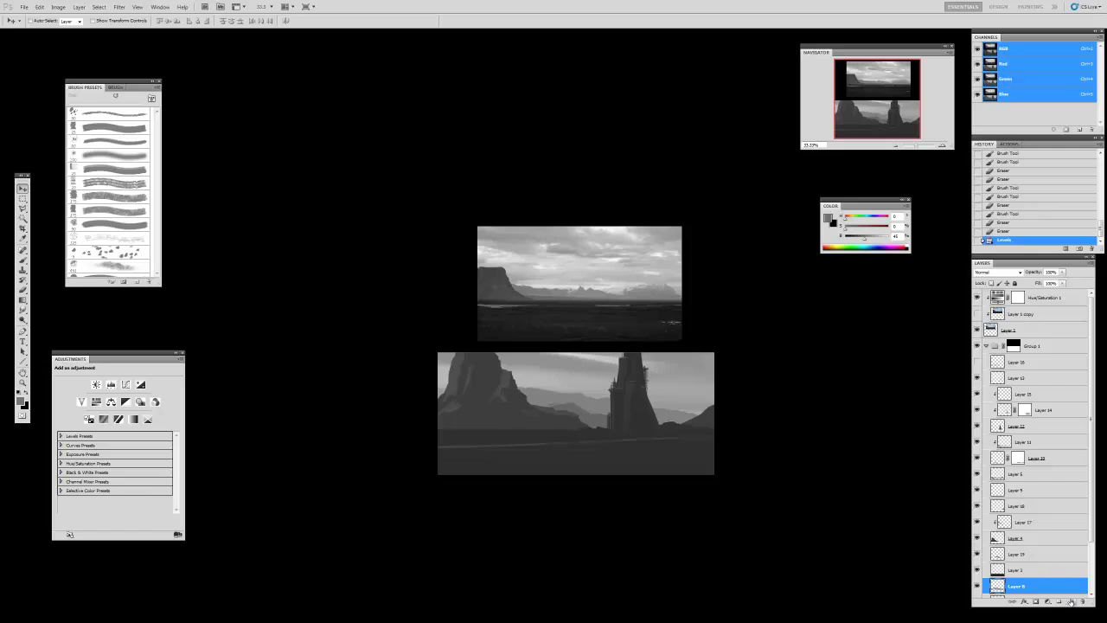
pyautogui.click(1071, 603)
pyautogui.hotkey('ctrl', 'alt', 'g')
pyautogui.press('b')
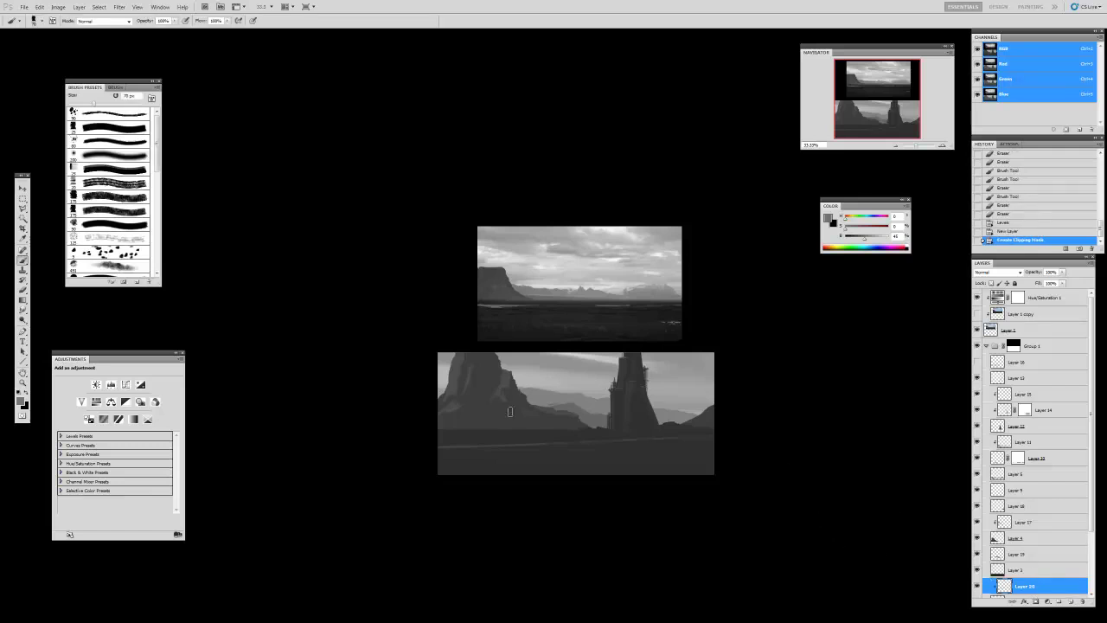
pyautogui.keyDown('alt'); pyautogui.click(580, 397); pyautogui.keyUp('alt')
pyautogui.click(829, 220)
pyautogui.moveTo(722, 350); pyautogui.dragTo(718, 347)
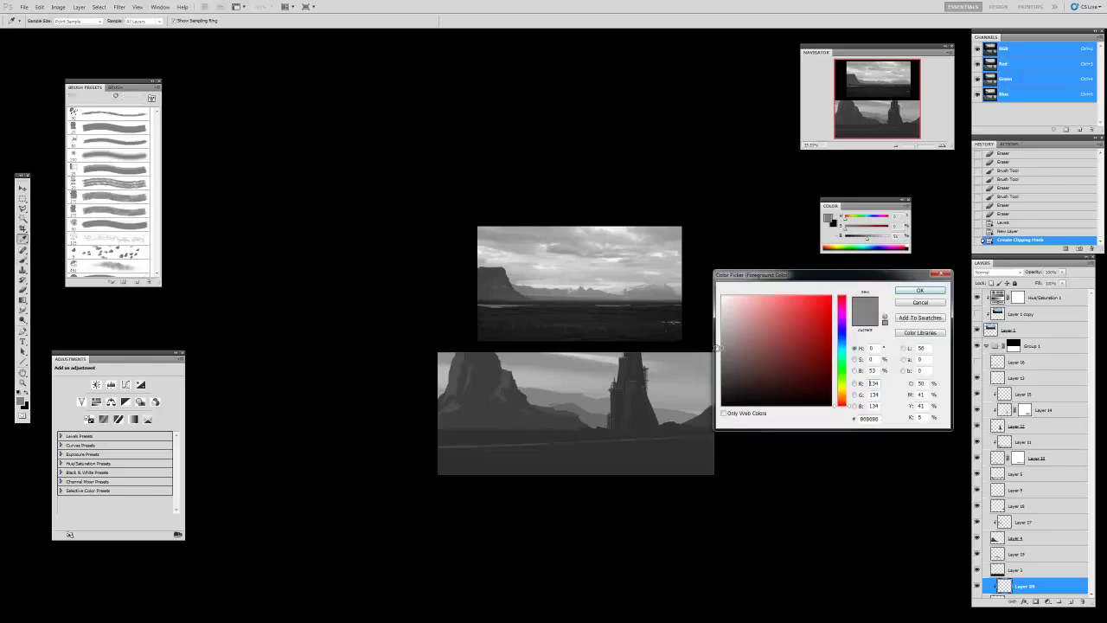
pyautogui.click(908, 294)
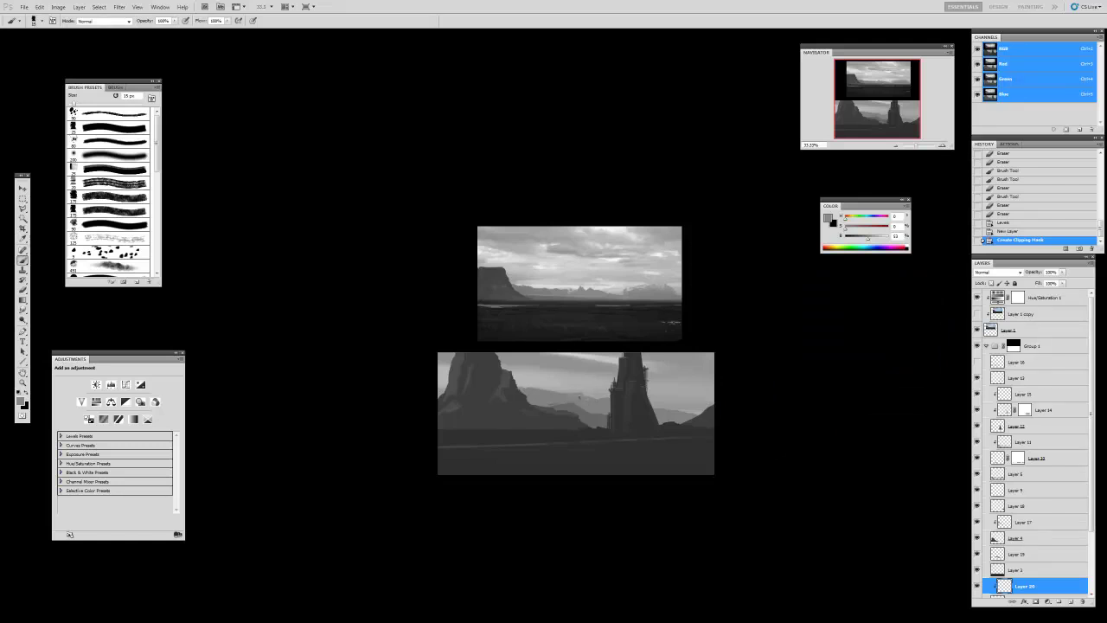
# - Paint small lighter strokes along the distant range with a 15 px brush and trim them with a hard-tipped eraser
pyautogui.moveTo(580, 400); pyautogui.dragTo(569, 397)
pyautogui.moveTo(564, 396); pyautogui.dragTo(556, 393)
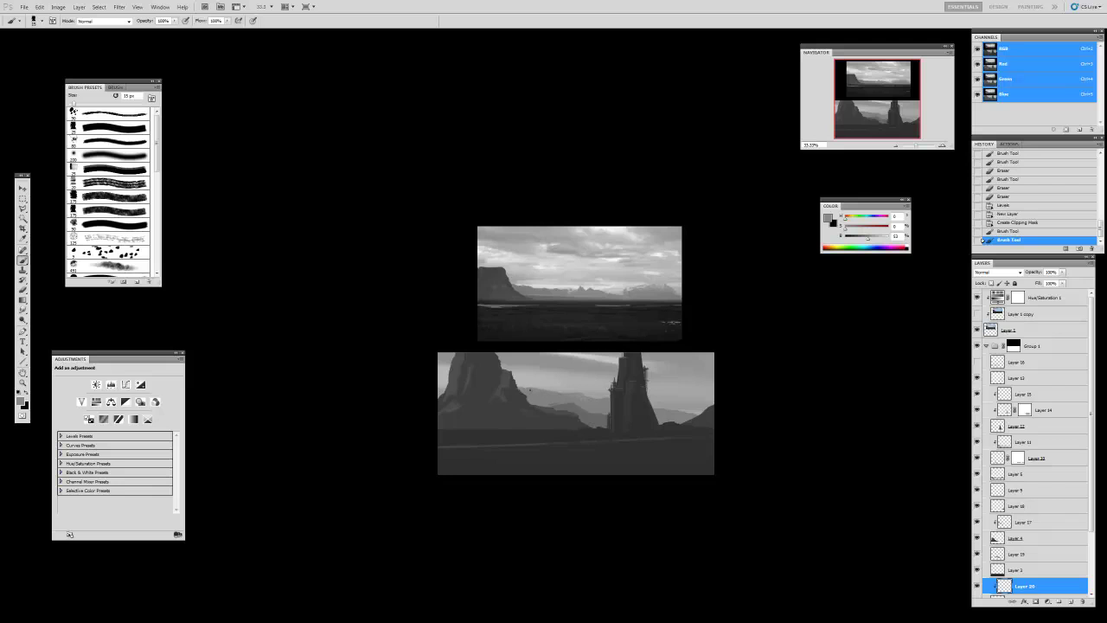
pyautogui.click(674, 402)
pyautogui.press('z')
pyautogui.click(580, 403)
pyautogui.press('e')
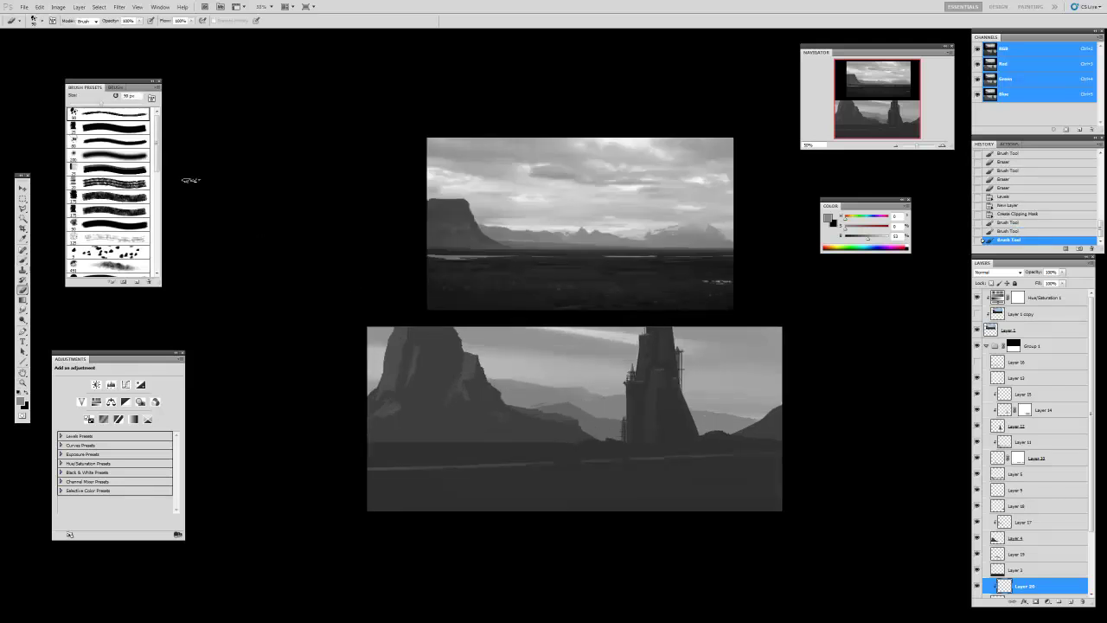
pyautogui.click(143, 136)
# - Paint and trim small lighter strokes on the distant range's slopes just beside the large rock's right flank
pyautogui.press('b')
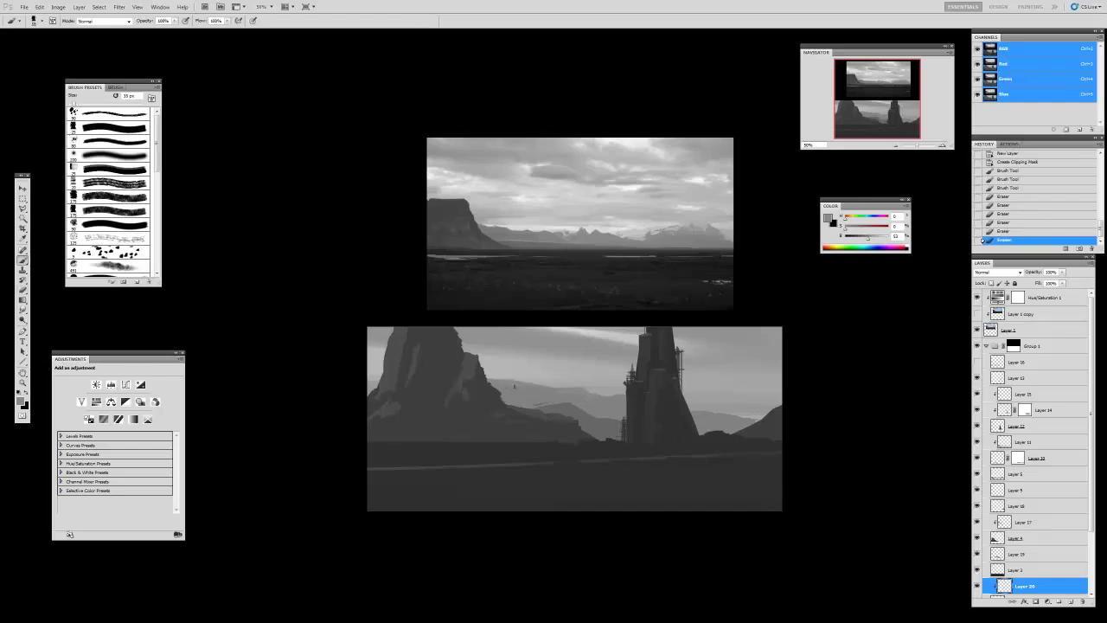
pyautogui.moveTo(532, 389); pyautogui.dragTo(545, 394)
pyautogui.moveTo(535, 403); pyautogui.dragTo(548, 402)
pyautogui.moveTo(533, 405); pyautogui.dragTo(545, 402)
pyautogui.press('e')
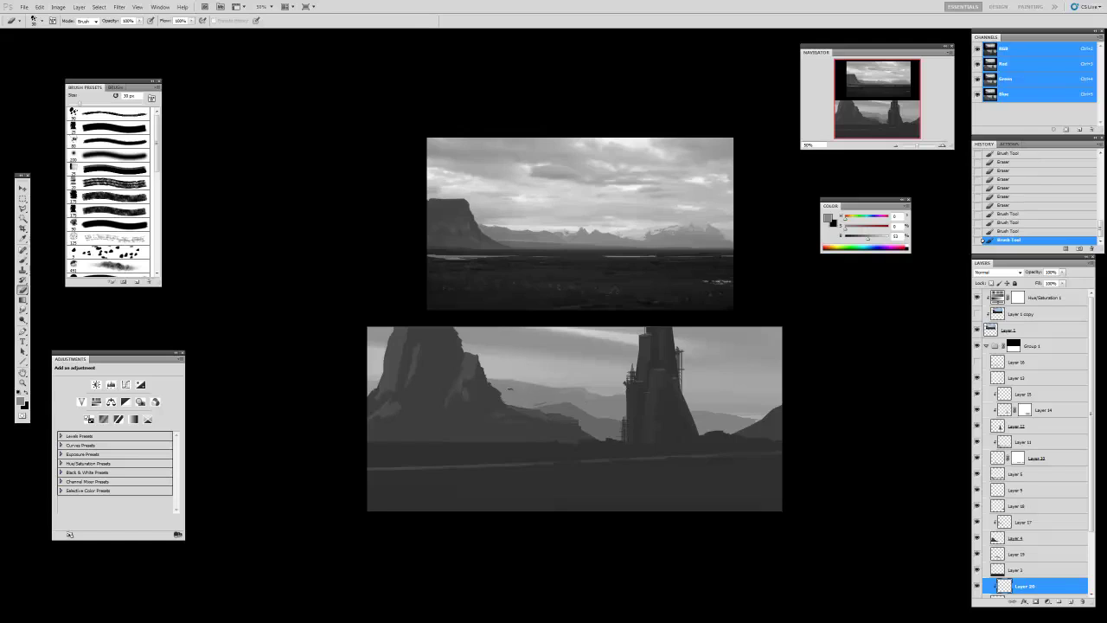
pyautogui.click(571, 397)
pyautogui.press('b')
pyautogui.click(559, 391)
pyautogui.press('e')
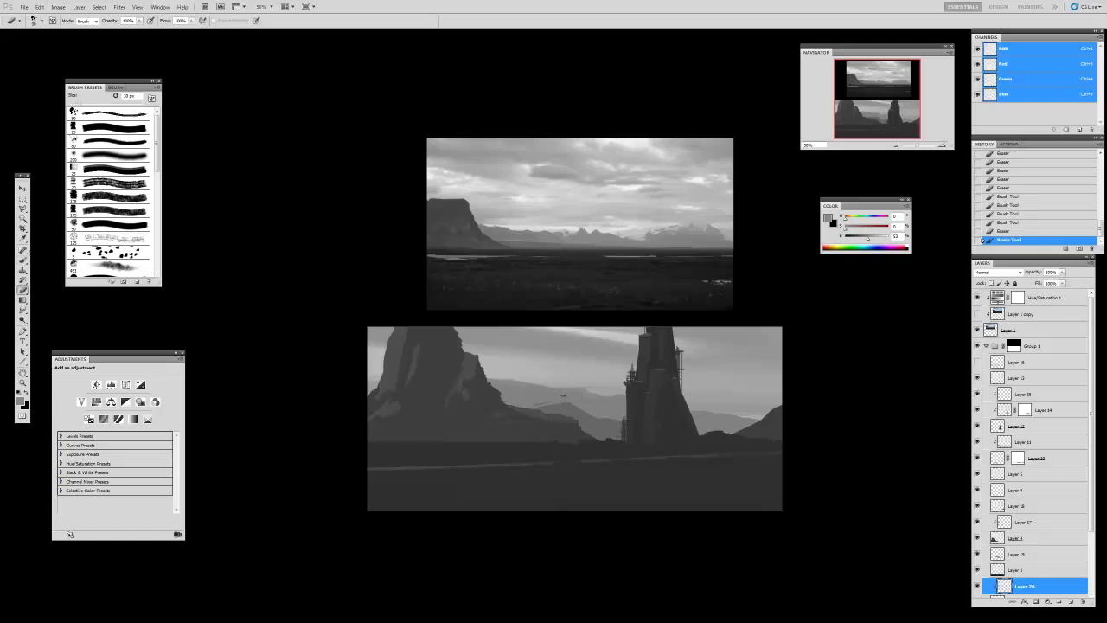
# - Continue the lighter brush accents along the distant range up to the tower and past its right side, trimming them with the eraser
pyautogui.click(564, 395)
pyautogui.press('b')
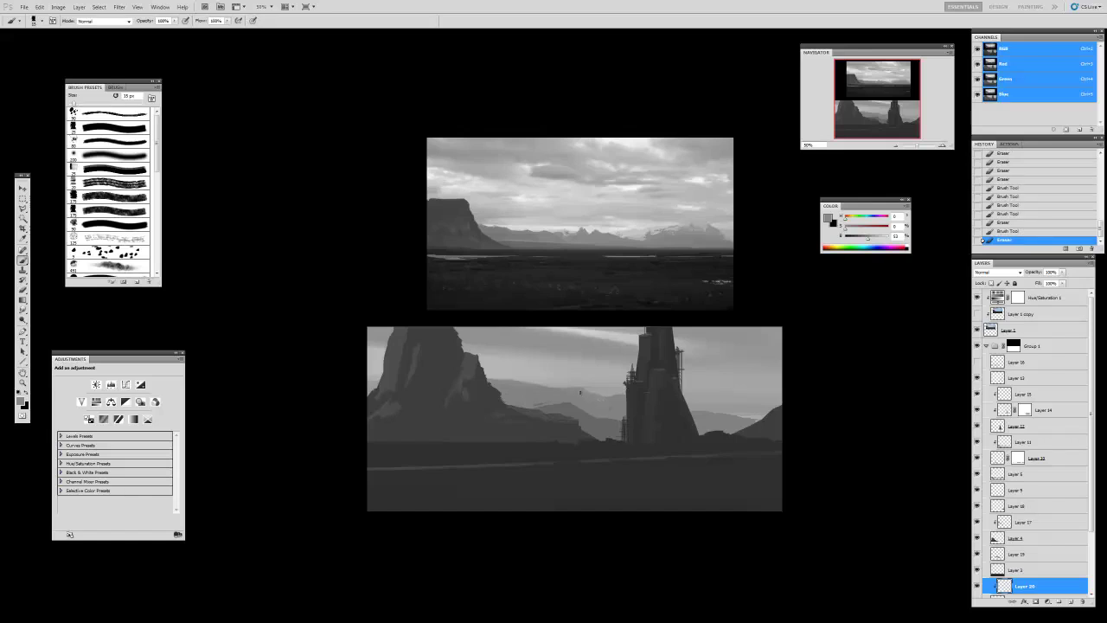
pyautogui.click(592, 405)
pyautogui.press('e')
pyautogui.moveTo(606, 409); pyautogui.dragTo(614, 404)
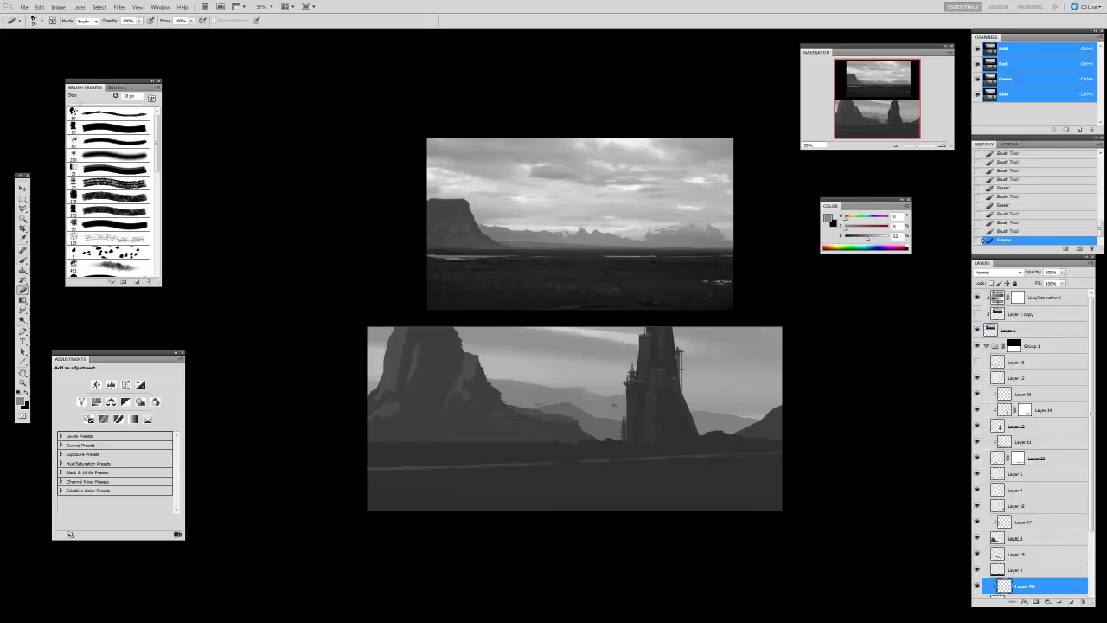
pyautogui.click(637, 395)
pyautogui.press('b')
pyautogui.click(721, 423)
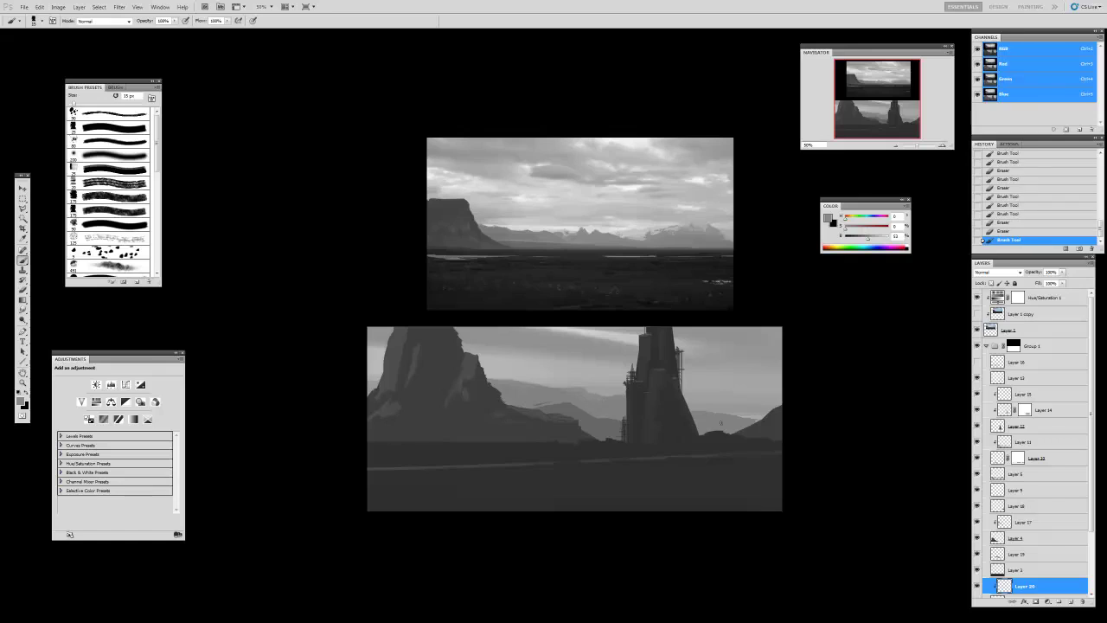
pyautogui.click(705, 412)
# - Group the distant range's layer together with its clipped highlight layer
pyautogui.press('z')
pyautogui.keyDown('alt'); pyautogui.click(632, 407); pyautogui.keyUp('alt')
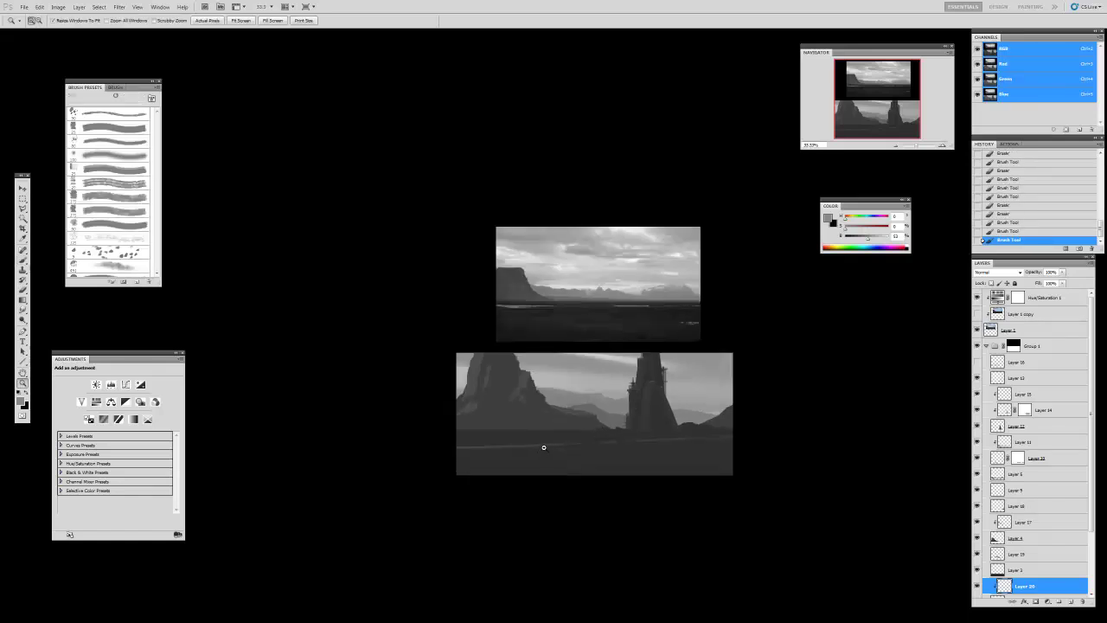
pyautogui.scroll(-3, 1092, 502)
pyautogui.keyDown('shift'); pyautogui.click(1028, 550); pyautogui.keyUp('shift')
pyautogui.hotkey('ctrl', 'g')
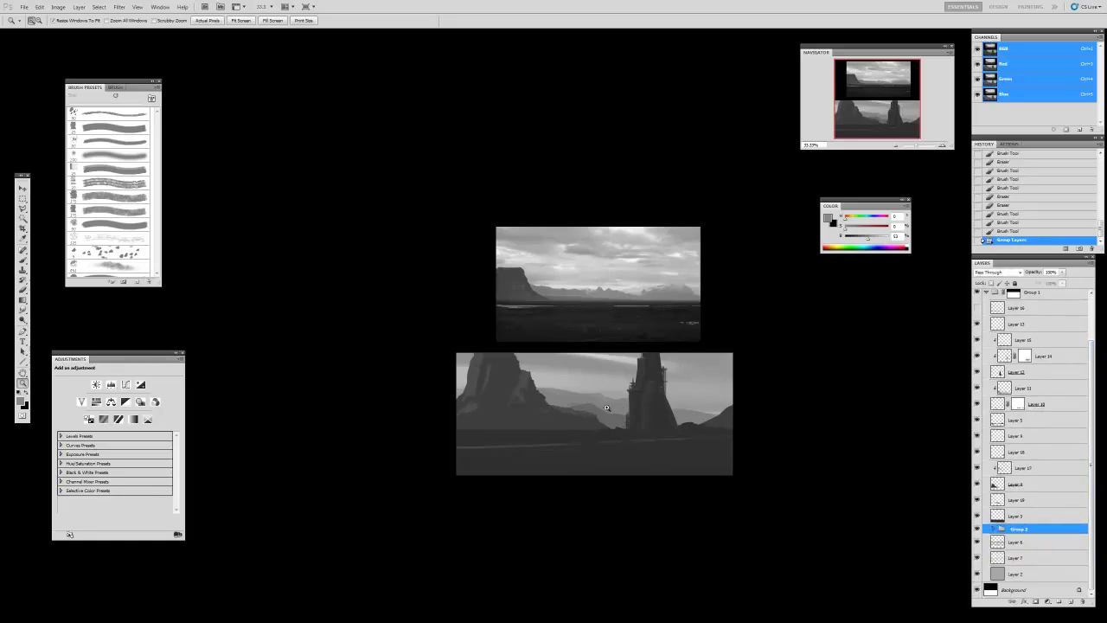
# - Pick the low ridge's layer between the large rock and the tower, shift the ridge and erase its excess edge
pyautogui.press('b')
pyautogui.press('v')
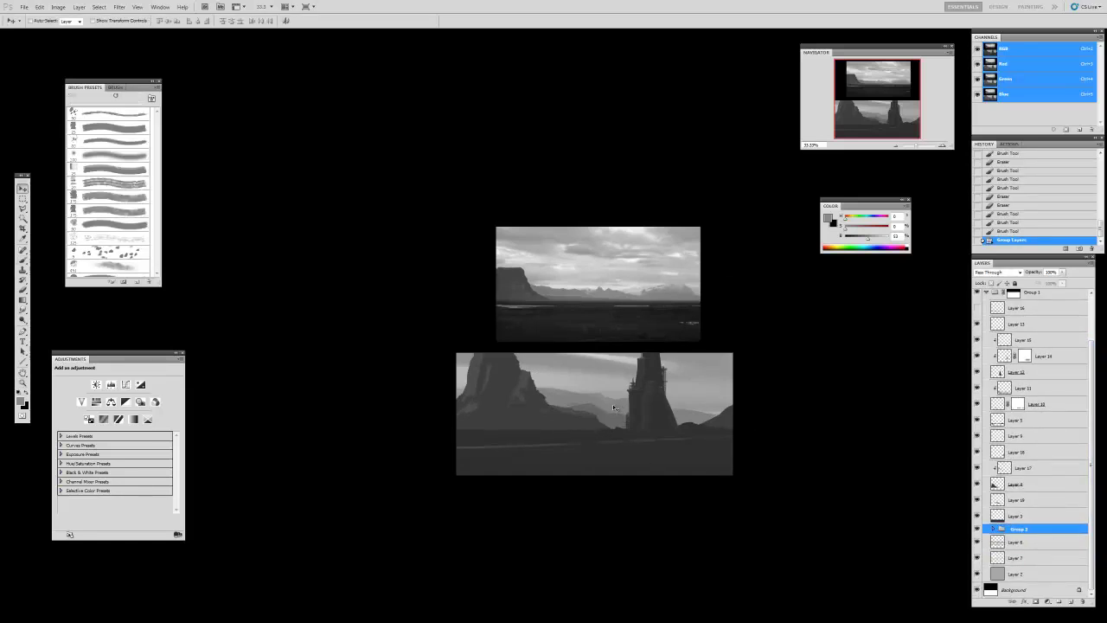
pyautogui.click(614, 413)
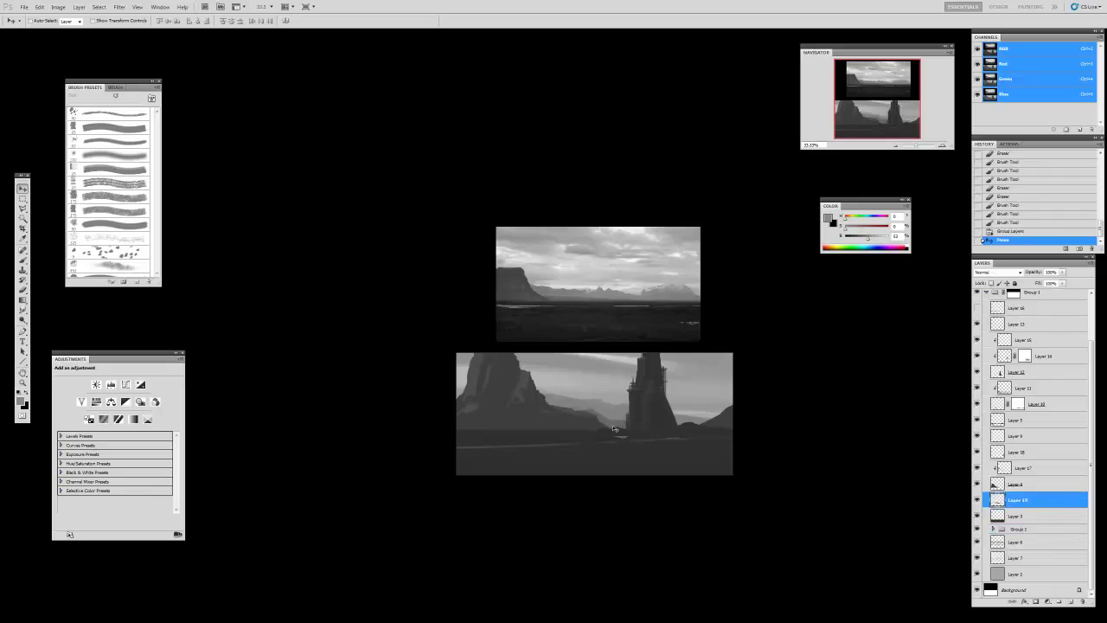
pyautogui.press('b')
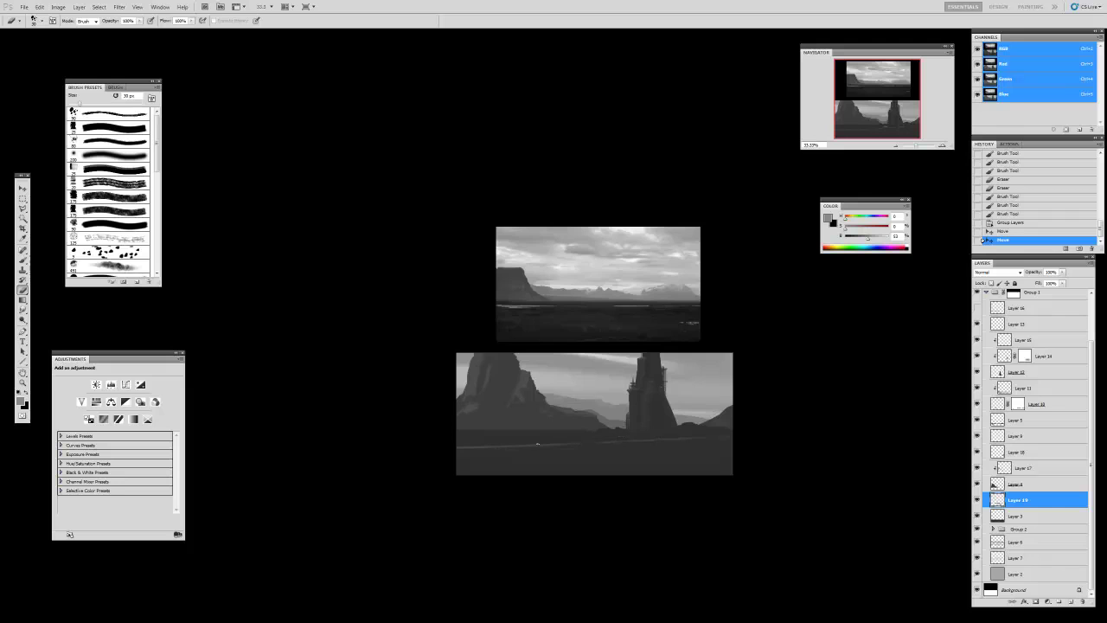
pyautogui.moveTo(633, 436); pyautogui.dragTo(606, 429)
pyautogui.press('v')
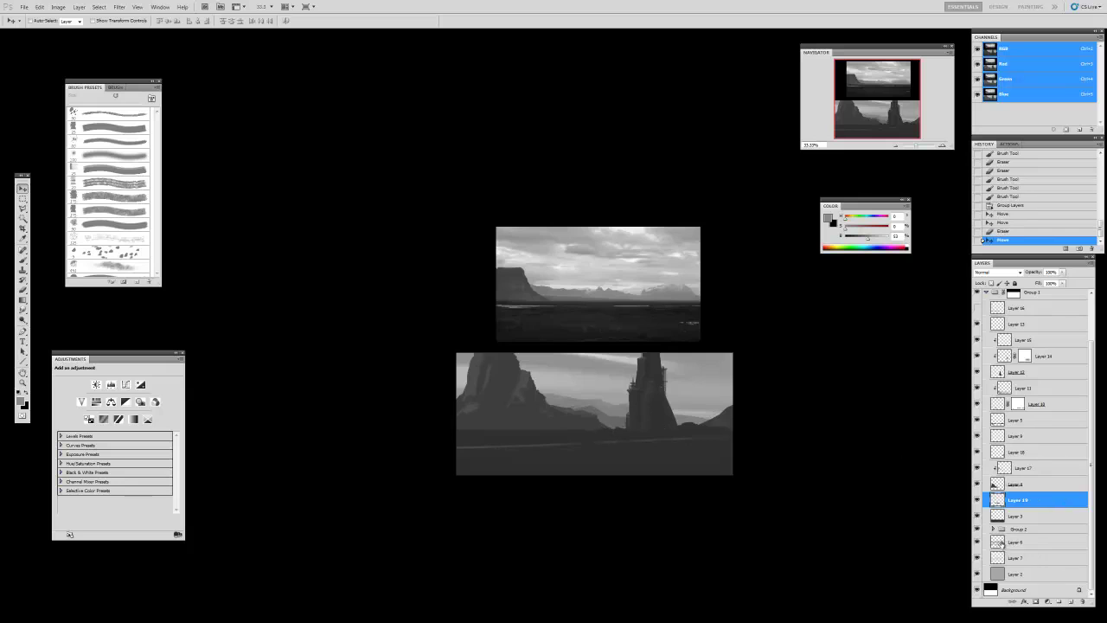
# - Add one new layer directly below the distant range group and set the foreground to a light gray of 76% brightness
pyautogui.click(1000, 544)
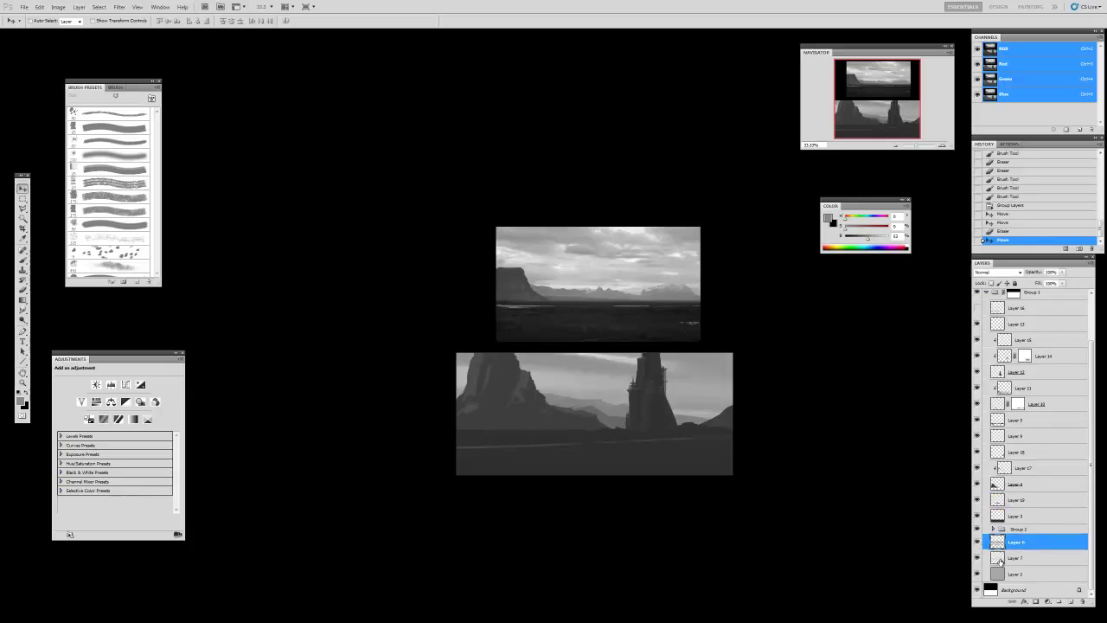
pyautogui.click(996, 556)
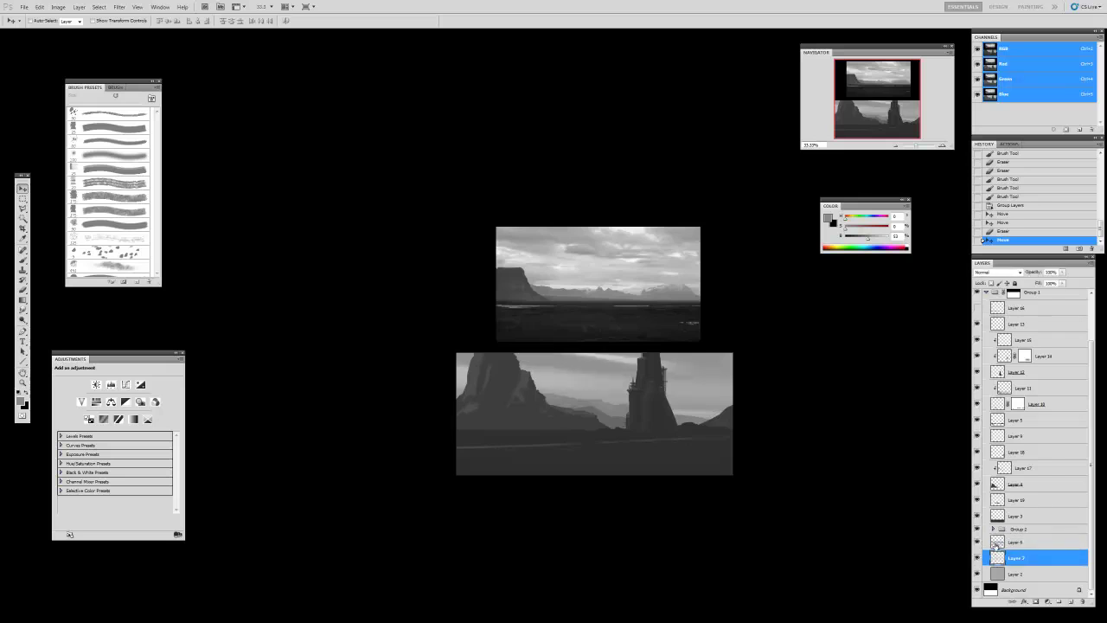
pyautogui.click(1000, 545)
pyautogui.click(1071, 602)
pyautogui.click(1071, 601)
pyautogui.press('b')
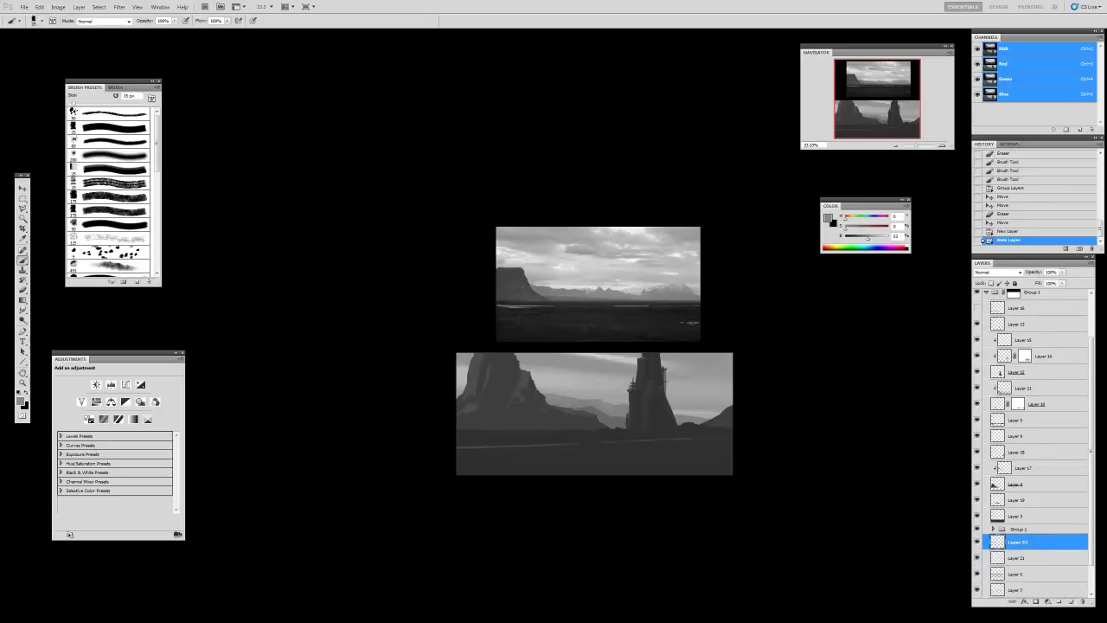
pyautogui.hotkey('ctrl', 'z')
pyautogui.click(102, 227)
pyautogui.click(22, 399)
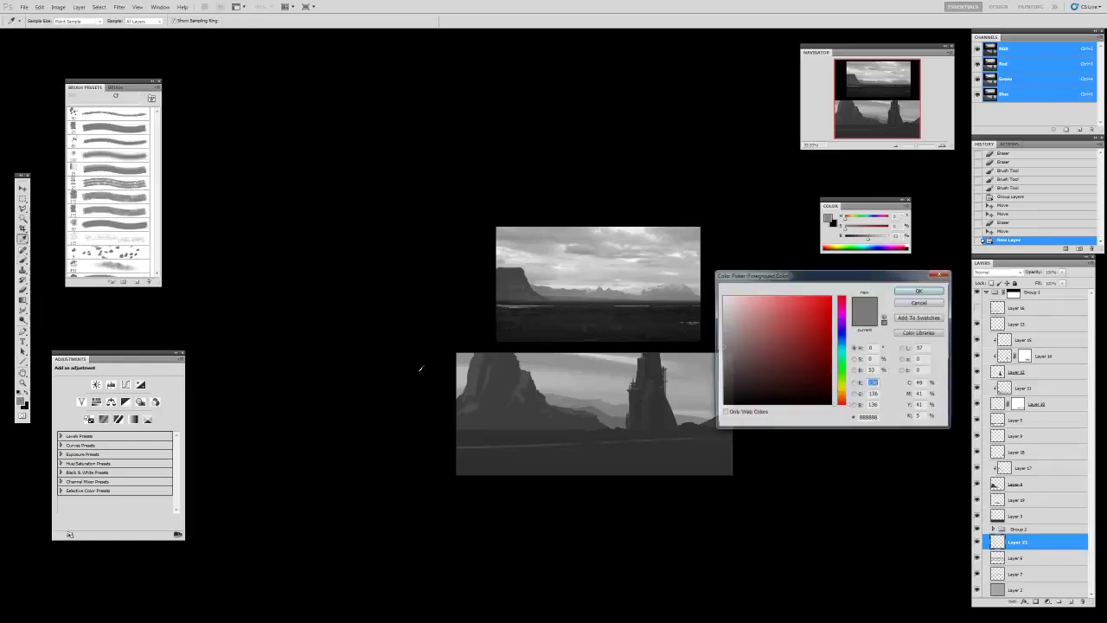
pyautogui.click(643, 350)
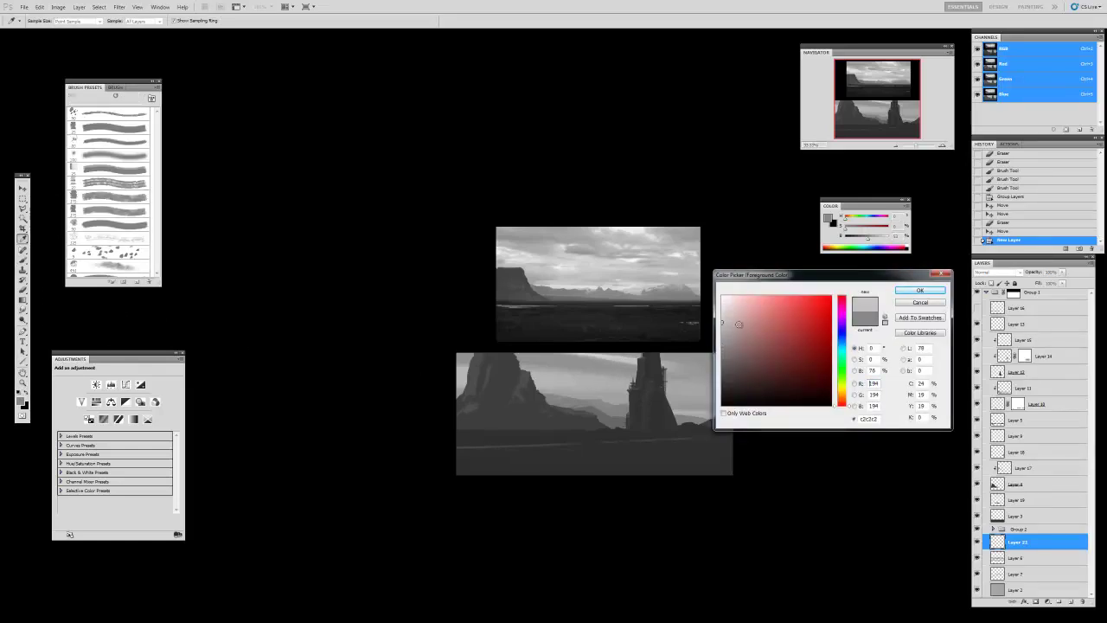
pyautogui.click(918, 292)
# - Paint broad light strokes across the low sky behind the distant range and the tower, enlarging the brush for the wider strokes
pyautogui.press('[')
pyautogui.press('[')
pyautogui.press('[')
pyautogui.press('[')
pyautogui.press('[')
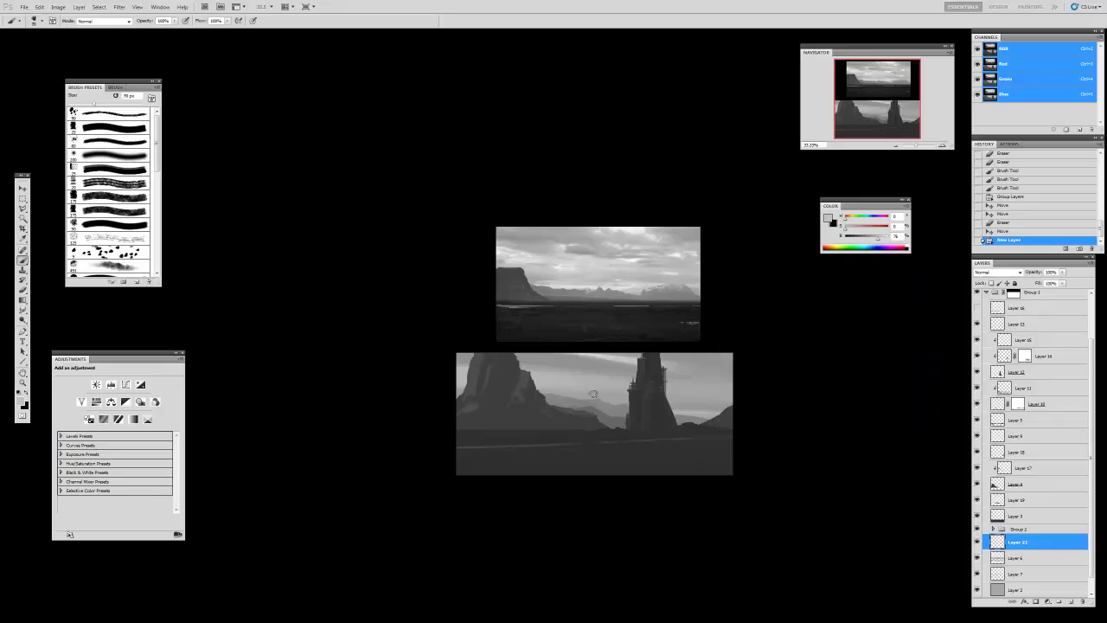
pyautogui.click(551, 391)
pyautogui.moveTo(543, 391); pyautogui.dragTo(624, 399)
pyautogui.press(']')
pyautogui.press(']')
pyautogui.press(']')
pyautogui.press(']')
pyautogui.moveTo(712, 403); pyautogui.dragTo(733, 421)
pyautogui.moveTo(563, 390); pyautogui.dragTo(736, 402)
pyautogui.moveTo(572, 390); pyautogui.dragTo(757, 407)
pyautogui.moveTo(598, 395); pyautogui.dragTo(780, 408)
# - Soften and thin the upper edge of the light sky band with long eraser strokes around the tower
pyautogui.press('e')
pyautogui.click(92, 224)
pyautogui.moveTo(625, 383); pyautogui.dragTo(754, 398)
pyautogui.moveTo(579, 381); pyautogui.dragTo(753, 398)
pyautogui.moveTo(597, 385); pyautogui.dragTo(738, 395)
pyautogui.moveTo(579, 376); pyautogui.dragTo(743, 394)
pyautogui.moveTo(579, 371); pyautogui.dragTo(744, 394)
pyautogui.moveTo(485, 368)
pyautogui.mouseDown()
pyautogui.moveTo(647, 385)
pyautogui.moveTo(495, 369)
pyautogui.mouseUp()
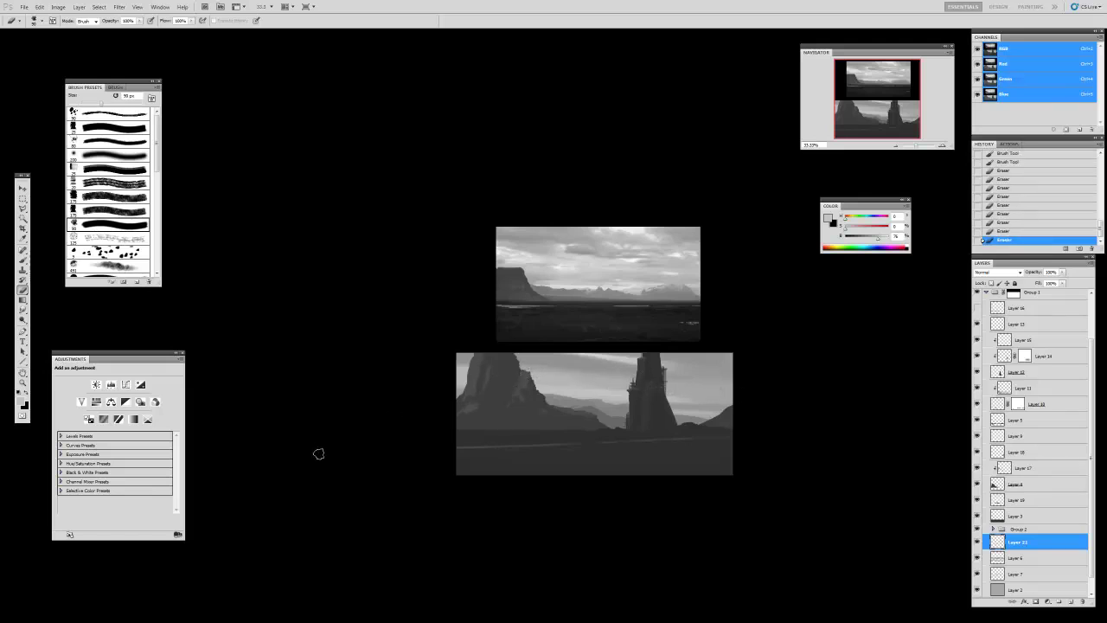
# - Add a new layer at the top of the painting's group and set the foreground to a dark gray of 16% brightness
pyautogui.press('v')
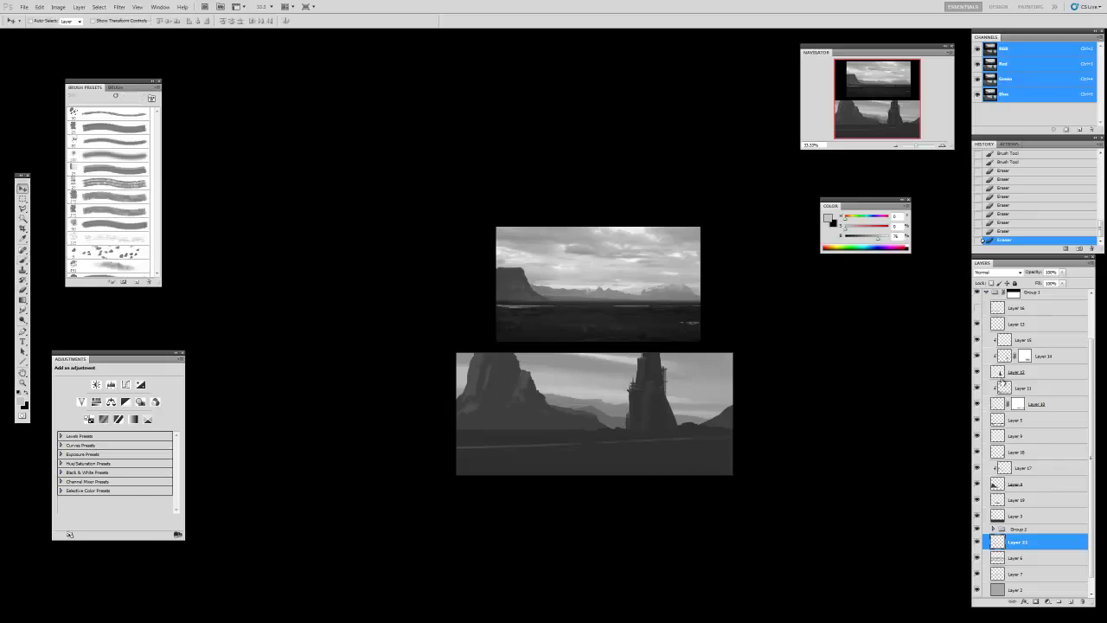
pyautogui.click(1010, 316)
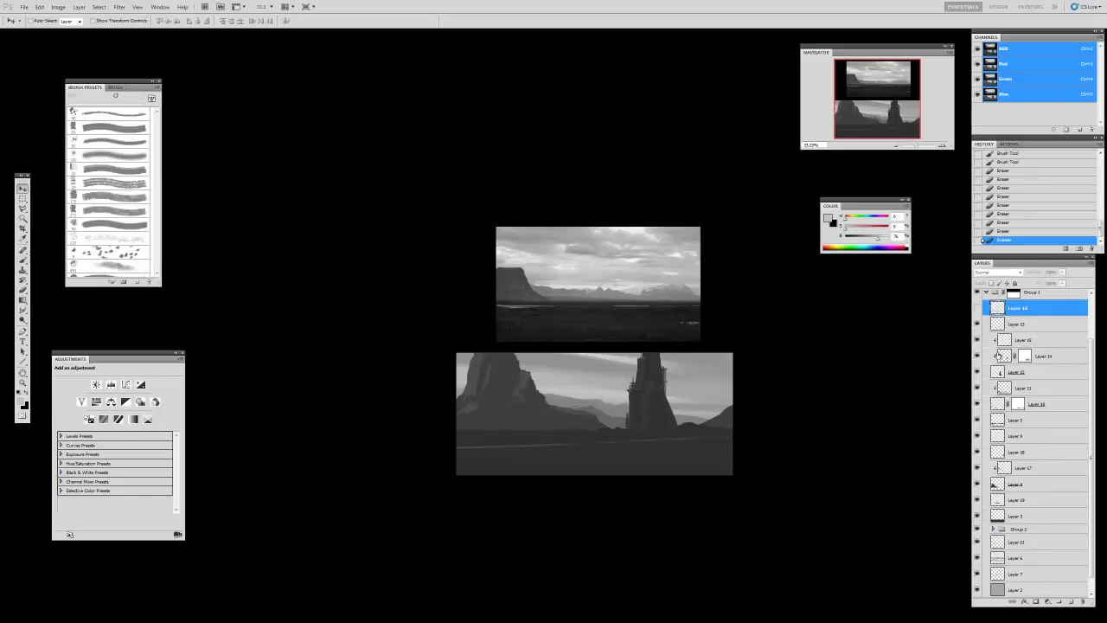
pyautogui.click(1071, 601)
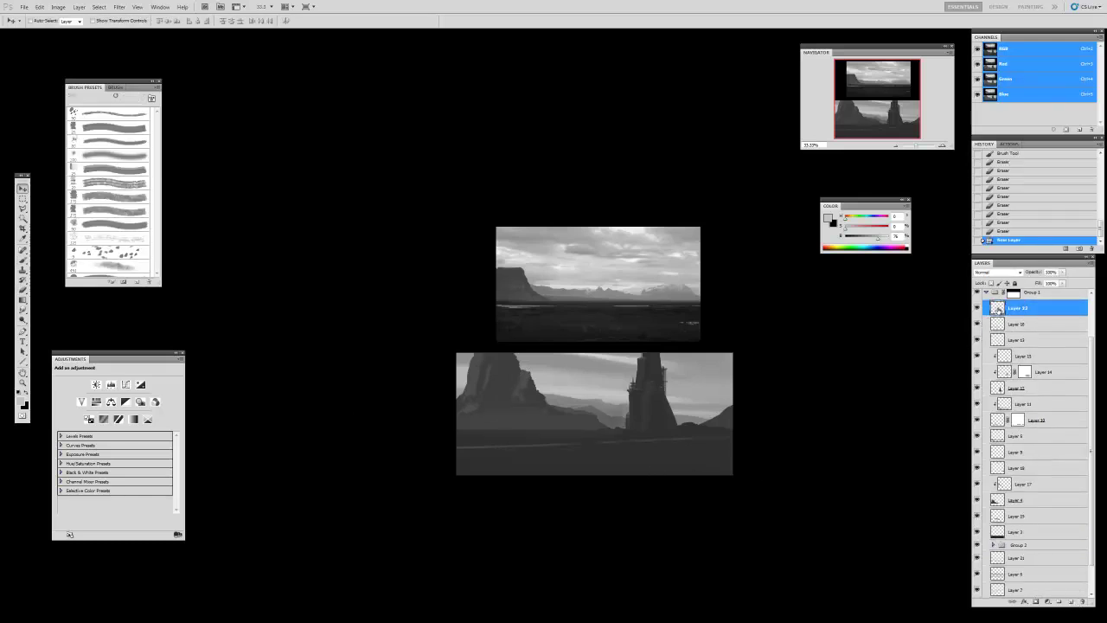
pyautogui.press('b')
pyautogui.keyDown('alt'); pyautogui.click(547, 467); pyautogui.keyUp('alt')
pyautogui.click(19, 396)
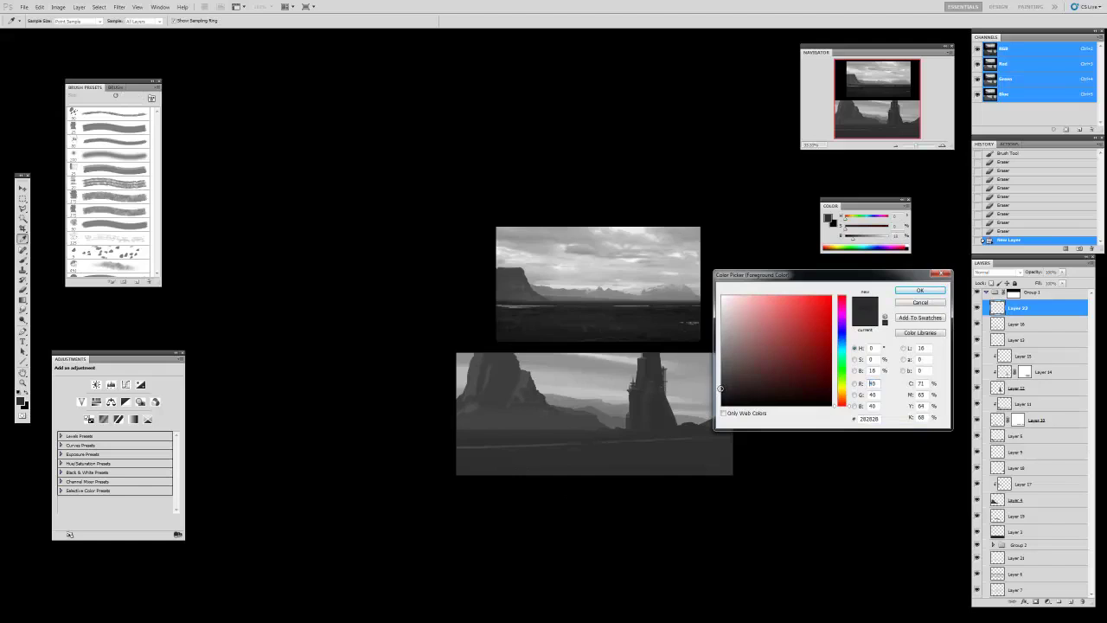
pyautogui.click(919, 292)
pyautogui.click(133, 130)
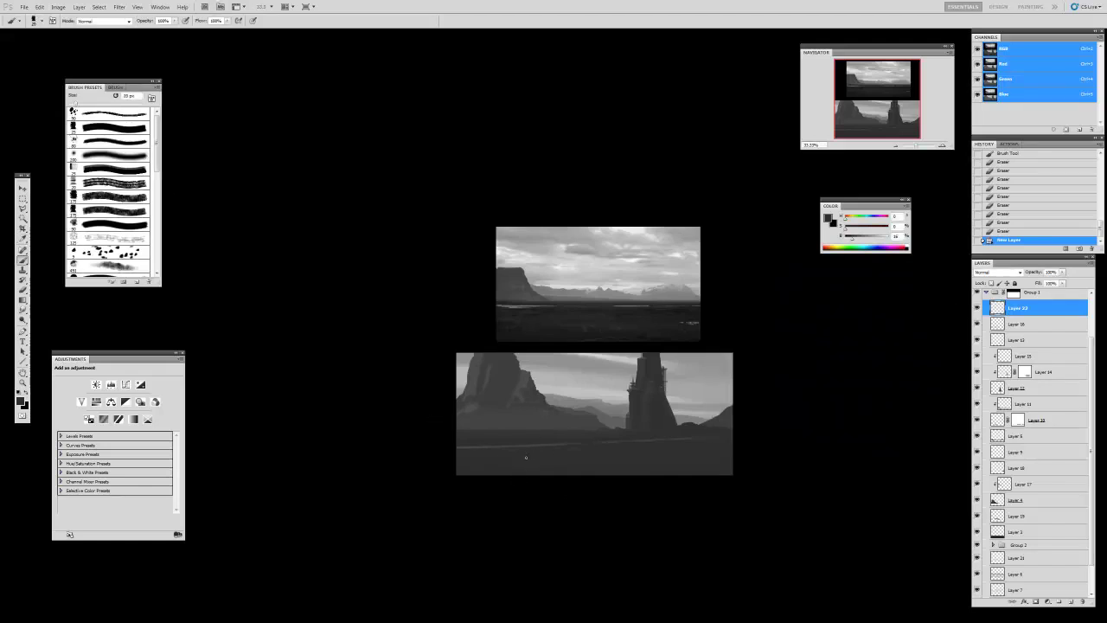
# - Outline a small triangular spire in the middle foreground with the Polygonal Lasso, paint it dark with a 100 px brush and deselect
pyautogui.press('l')
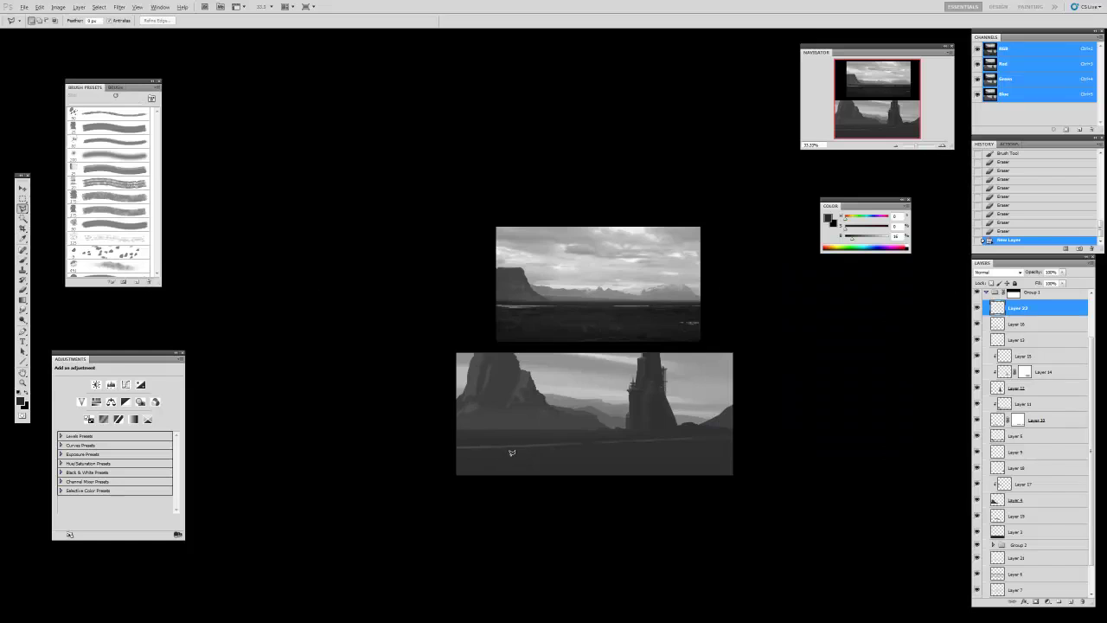
pyautogui.press('alt')
pyautogui.press('alt')
pyautogui.moveTo(599, 438); pyautogui.dragTo(600, 454)
pyautogui.press('b')
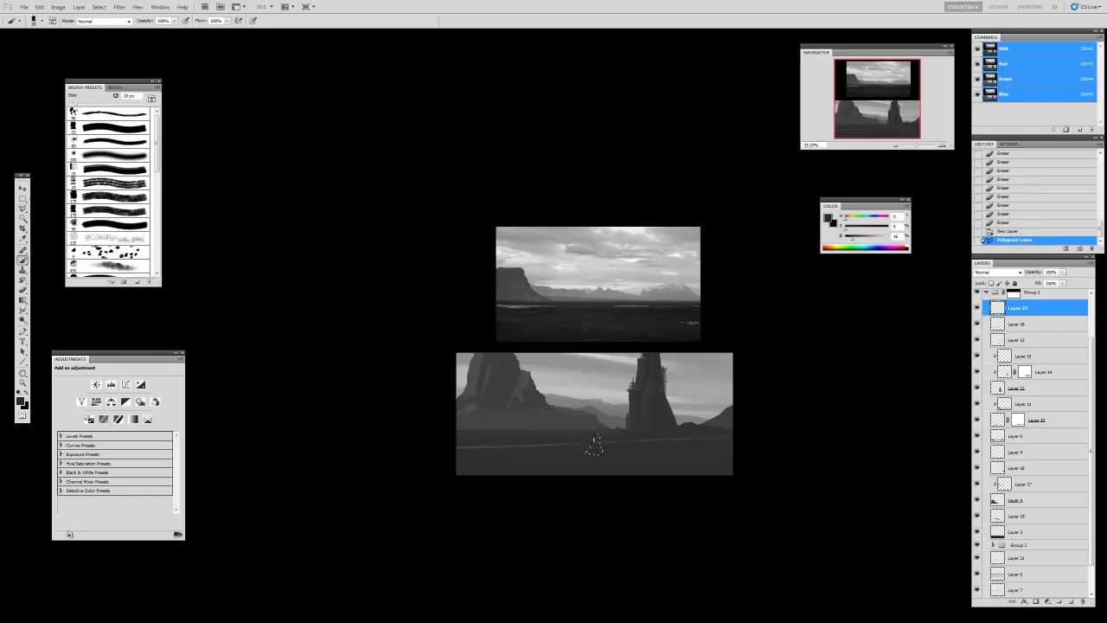
pyautogui.press(']')
pyautogui.moveTo(595, 439); pyautogui.dragTo(595, 443)
pyautogui.hotkey('ctrl', 'd')
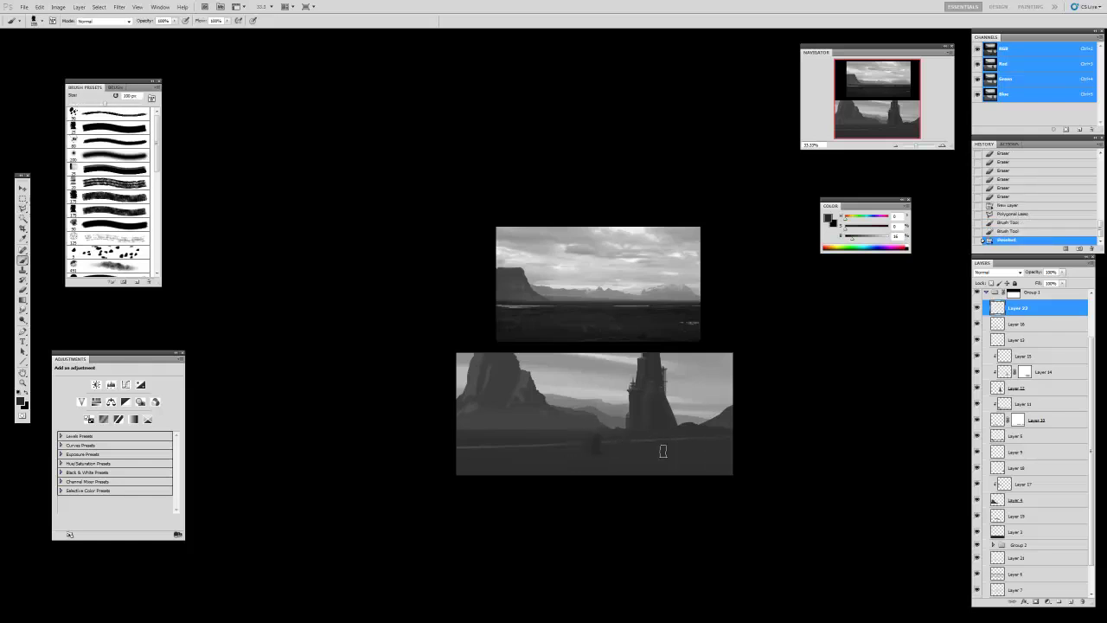
# - Outline a second narrow spire in the left foreground with the Polygonal Lasso, paint it dark and deselect
pyautogui.press('v')
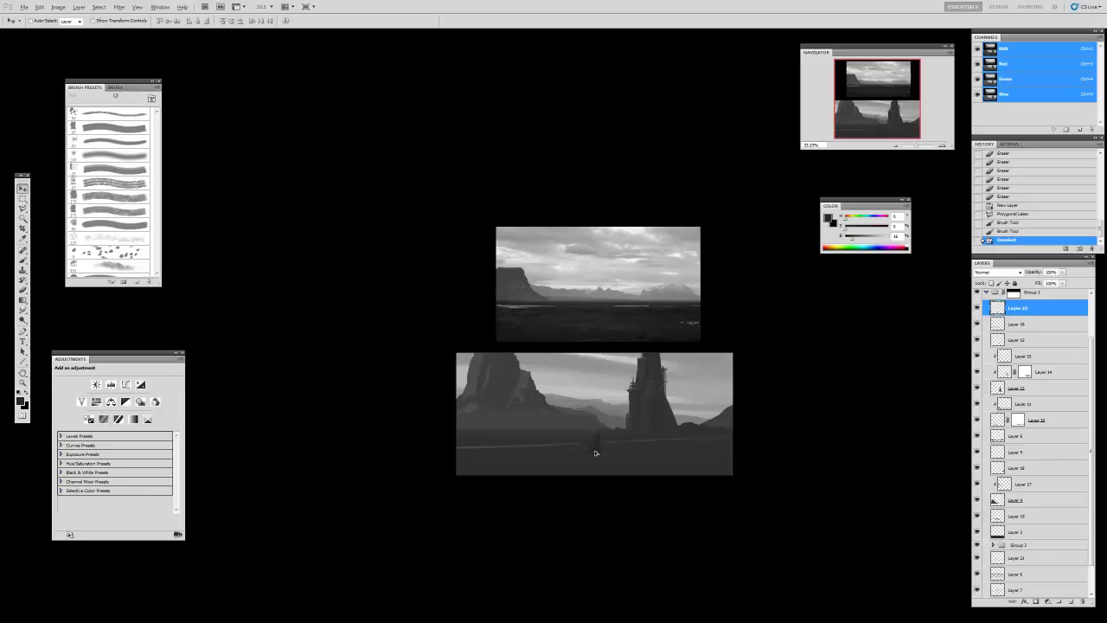
pyautogui.press('l')
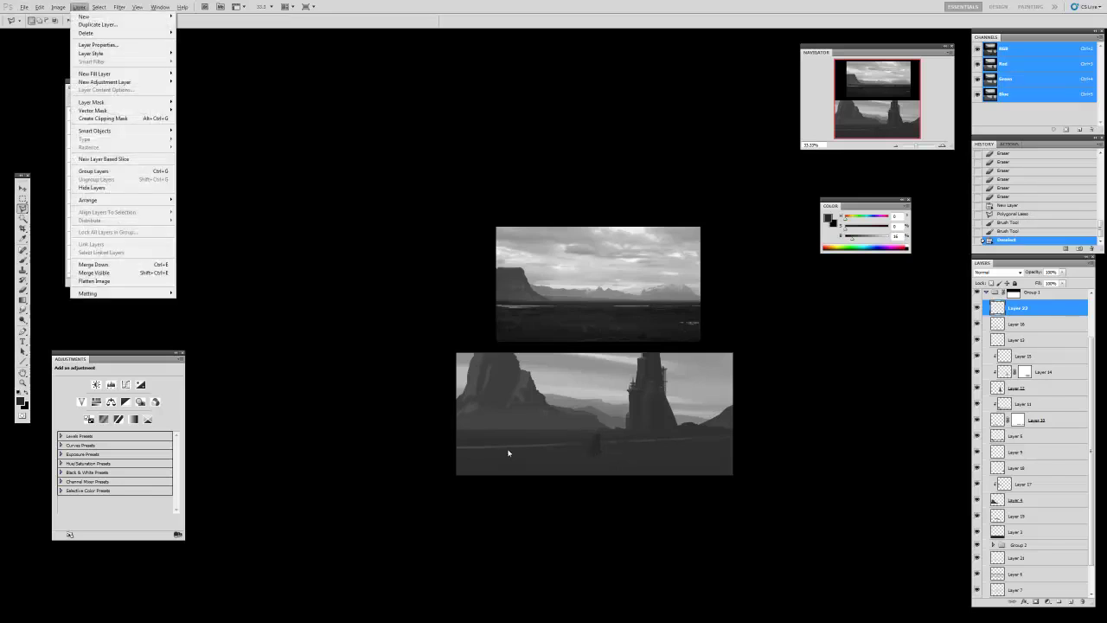
pyautogui.click(494, 446)
pyautogui.click(496, 431)
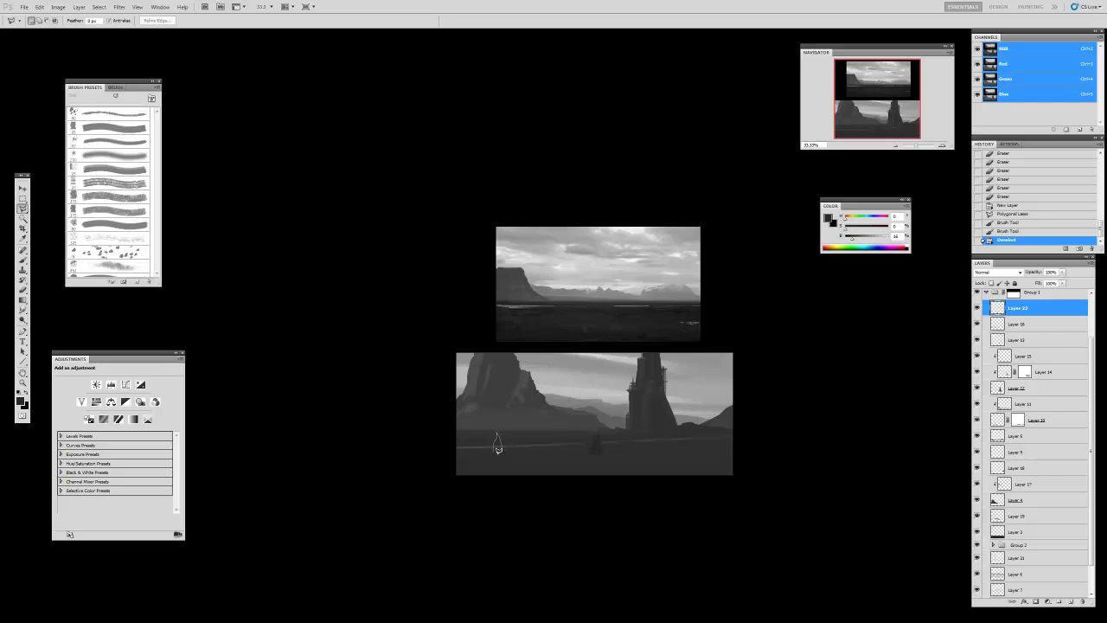
pyautogui.click(497, 446)
pyautogui.press('v')
pyautogui.click(494, 449)
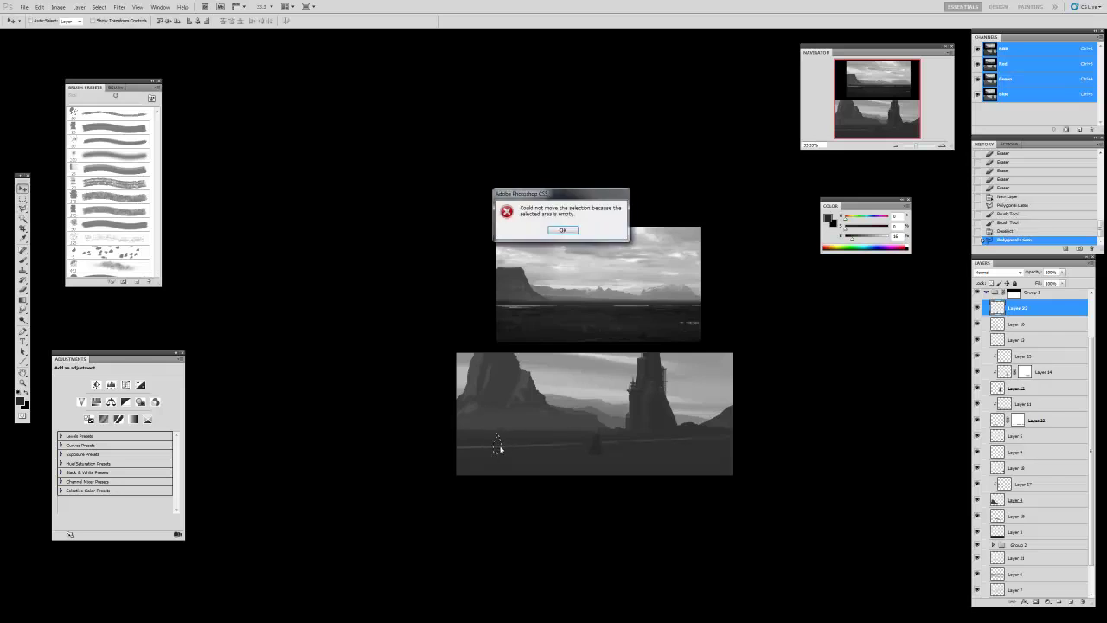
pyautogui.press('Return')
pyautogui.press('b')
pyautogui.moveTo(497, 438)
pyautogui.mouseDown()
pyautogui.moveTo(496, 450)
pyautogui.moveTo(527, 459)
pyautogui.mouseUp()
pyautogui.hotkey('ctrl', 'd')
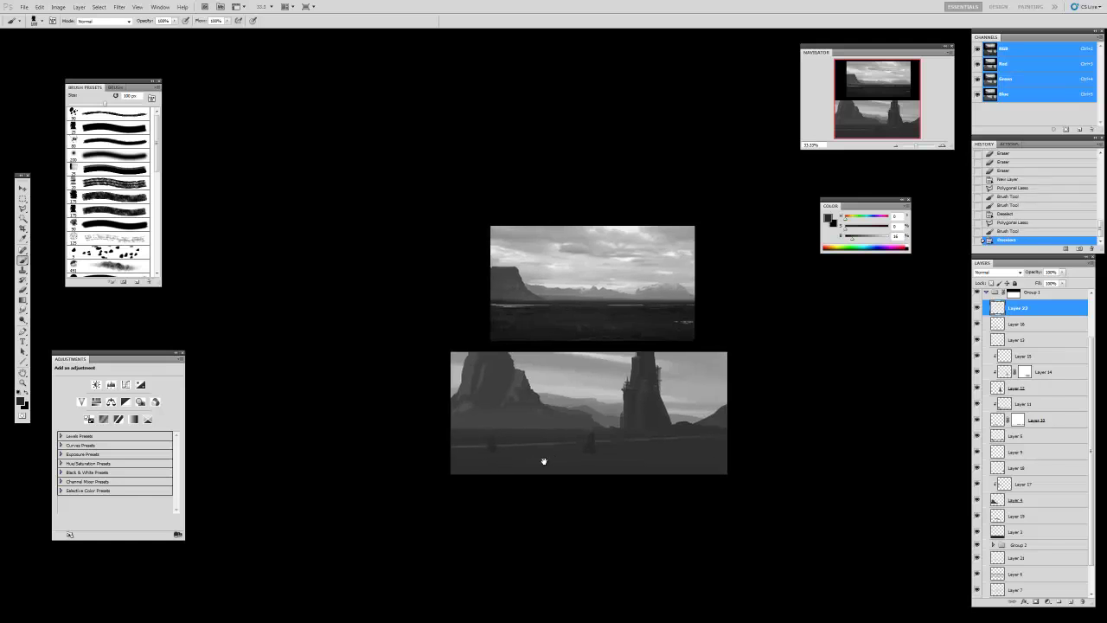
# - Duplicate the spires' layer toward the right and scale the copy down with Free Transform
pyautogui.press('v')
pyautogui.moveTo(593, 452)
pyautogui.mouseDown()
pyautogui.moveTo(652, 447)
pyautogui.moveTo(643, 452)
pyautogui.mouseUp()
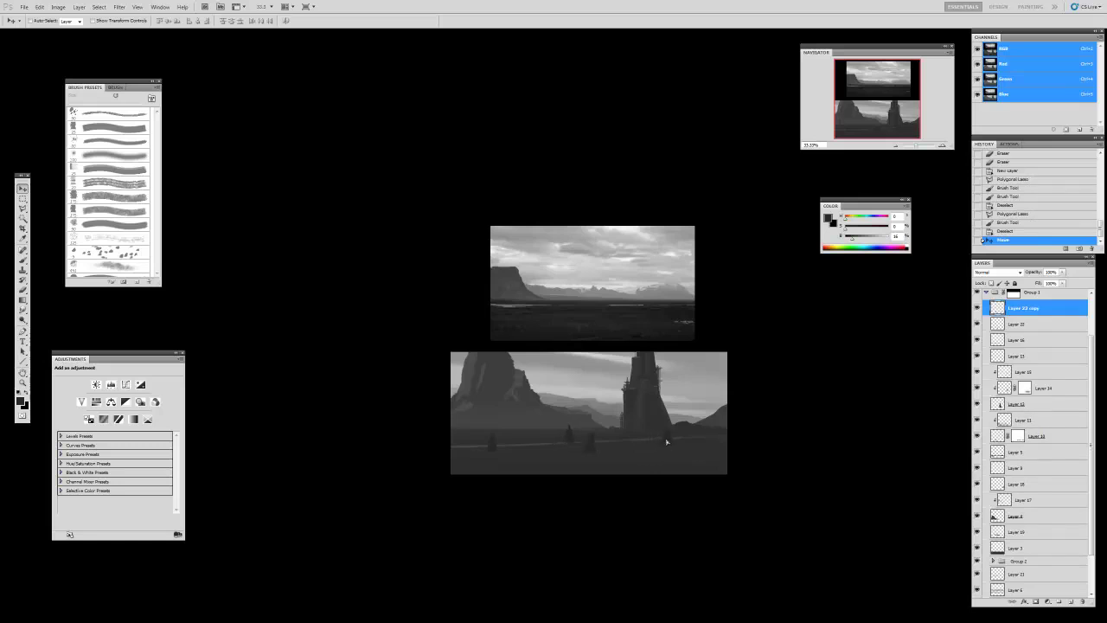
pyautogui.hotkey('ctrl', 't')
pyautogui.moveTo(681, 422); pyautogui.dragTo(646, 442)
pyautogui.press('Return')
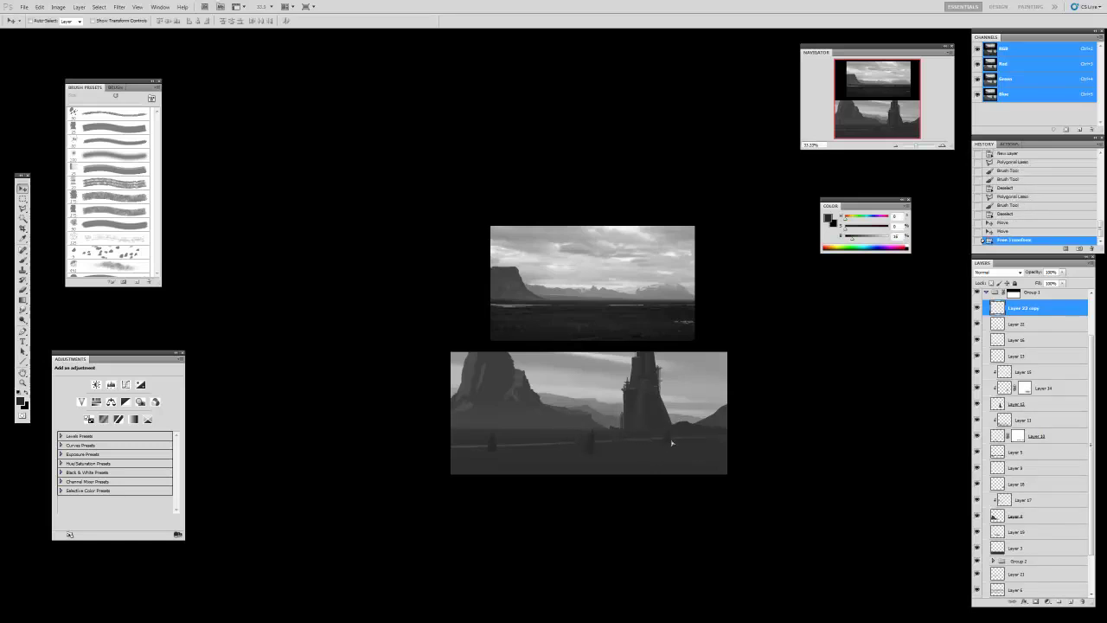
# - Reposition the copied spires near the tower's base and erase the surplus copy beside the middle spire
pyautogui.moveTo(689, 442); pyautogui.dragTo(679, 447)
pyautogui.press('e')
pyautogui.moveTo(604, 438); pyautogui.dragTo(601, 444)
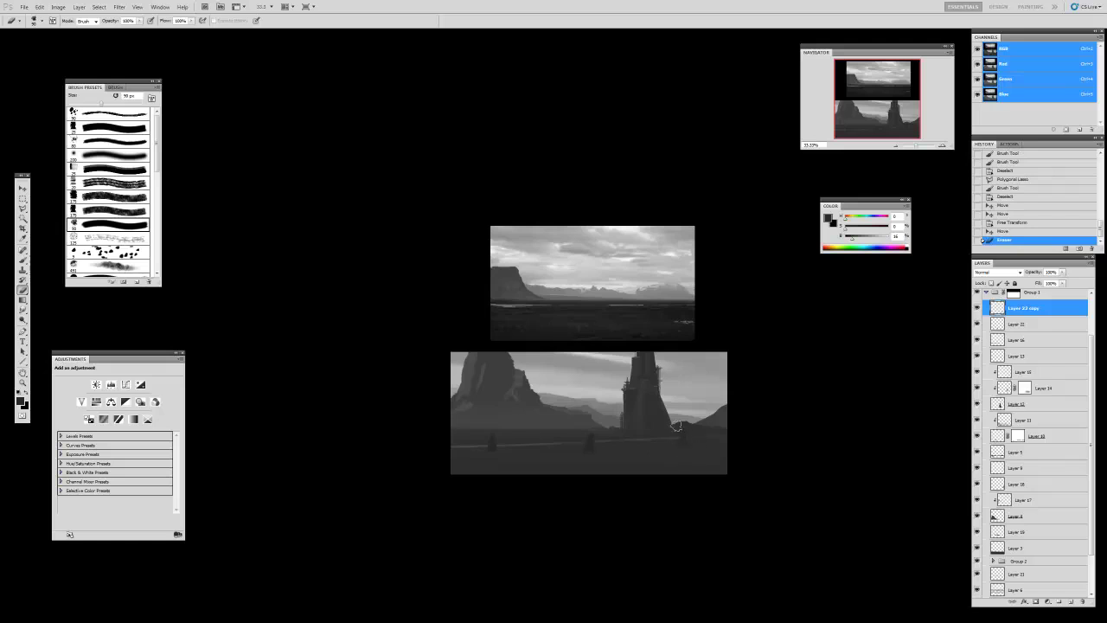
# - Erase around the small farthest dark shape on the plain with a hard 25 px eraser brush
pyautogui.click(129, 127)
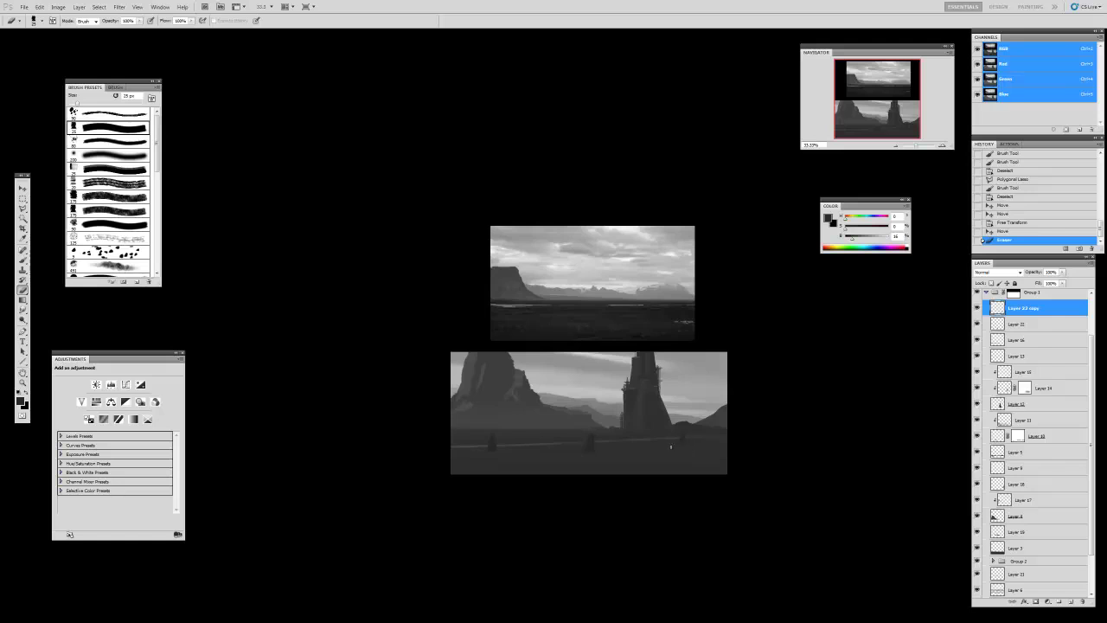
pyautogui.click(687, 447)
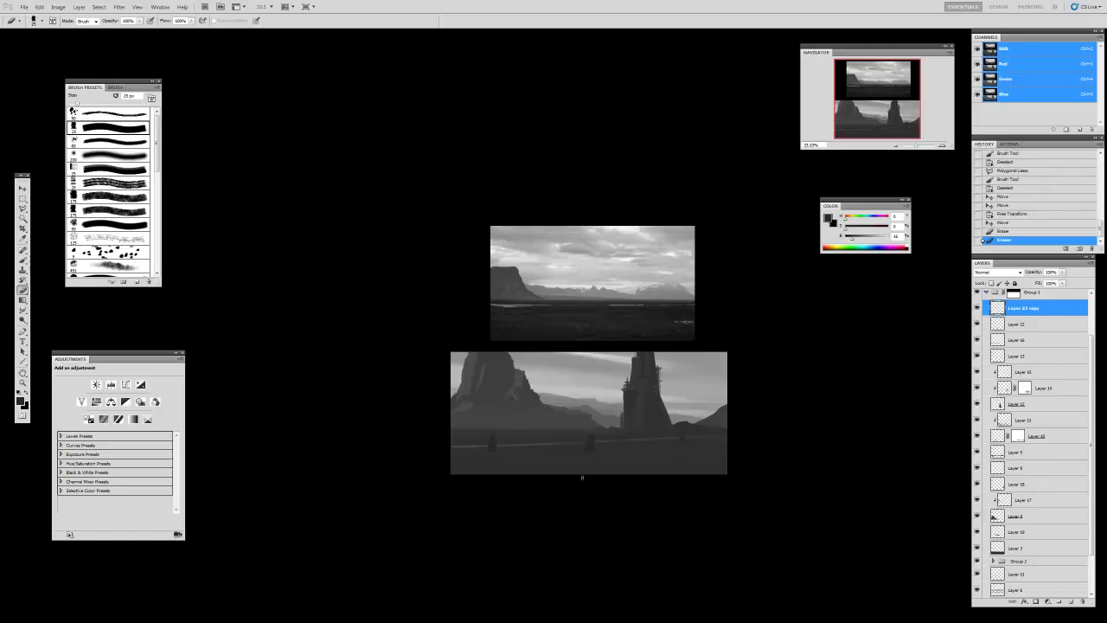
pyautogui.press('b')
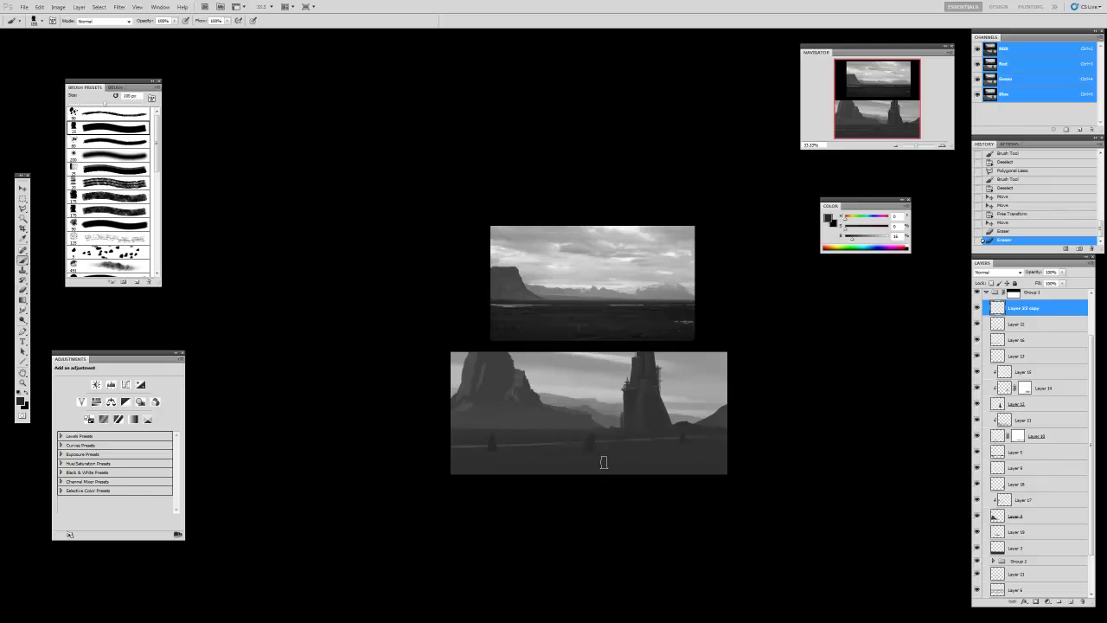
# - Lighten the copied layer holding the farthest dark shape by raising its black output level in Levels
pyautogui.hotkey('ctrl', 'l')
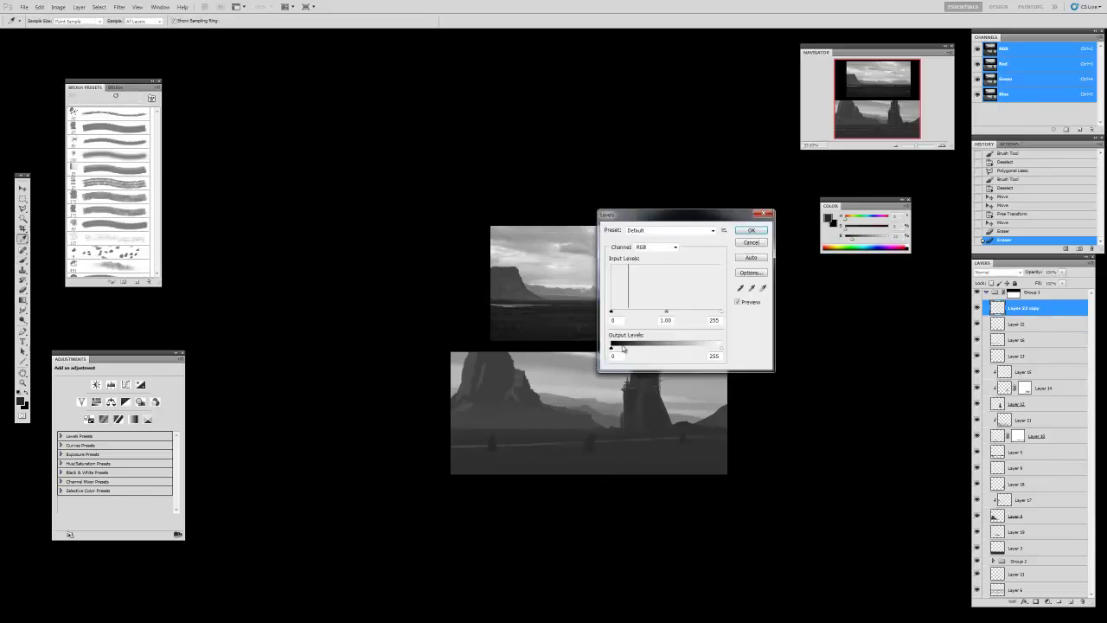
pyautogui.moveTo(612, 350); pyautogui.dragTo(612, 350)
pyautogui.doubleClick(613, 355)
pyautogui.press('Return')
pyautogui.press('b')
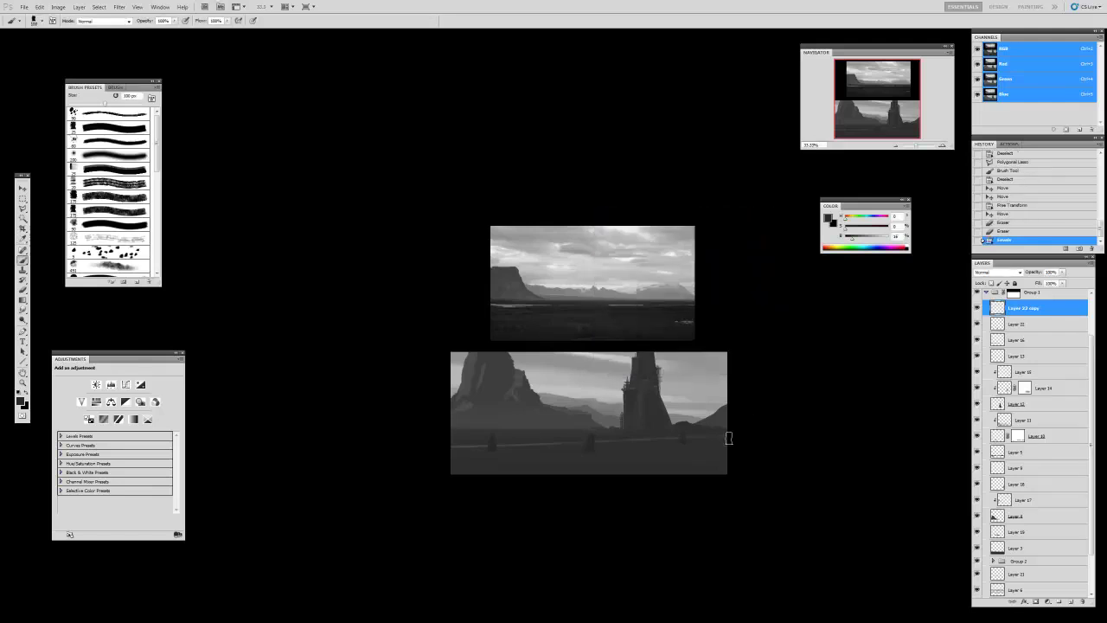
# - Select the layer with the two nearer dark shapes and darken it by lowering its white output level in Levels
pyautogui.press('v')
pyautogui.keyDown('ctrl'); pyautogui.click(622, 438); pyautogui.keyUp('ctrl')
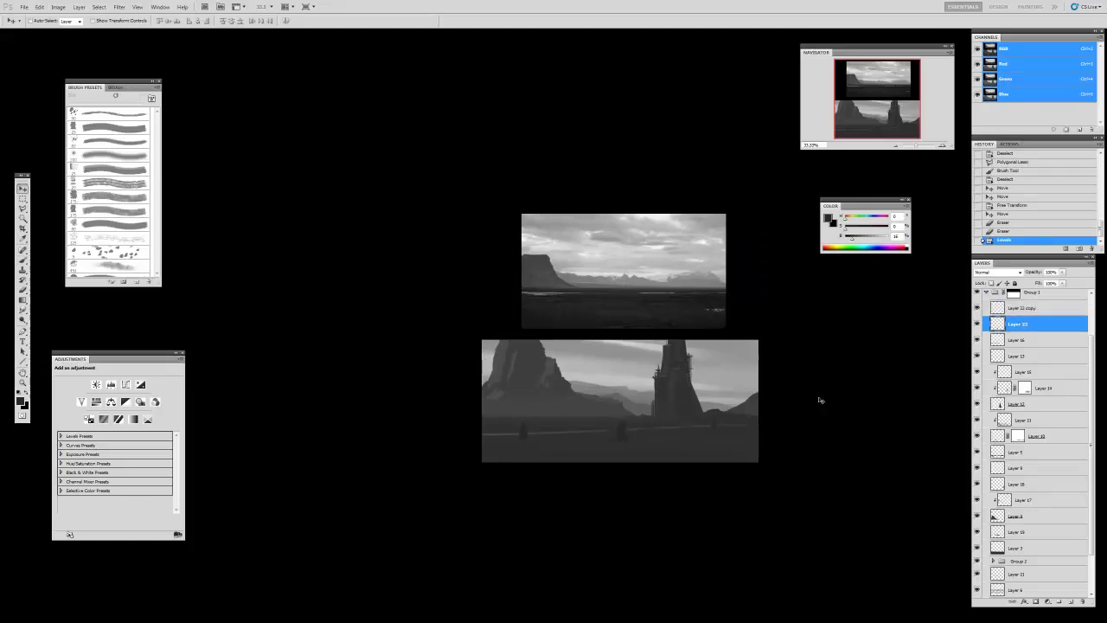
pyautogui.hotkey('ctrl', 'l')
pyautogui.moveTo(722, 350); pyautogui.dragTo(717, 352)
pyautogui.press('Return')
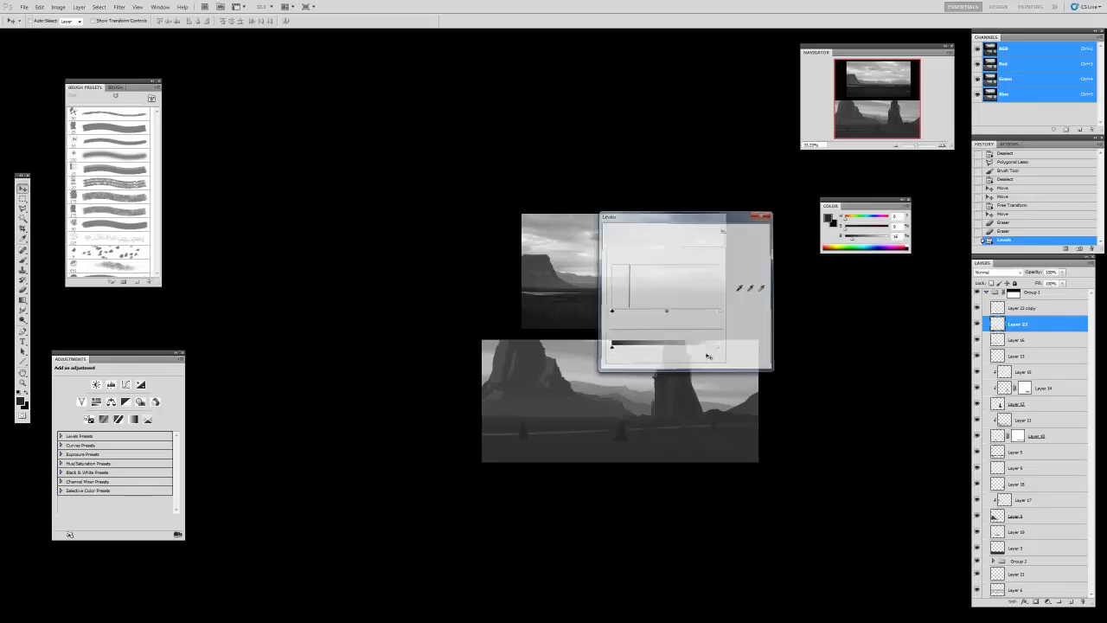
# - Paint small dark dabs around the left side and base of the central shape with a much smaller brush
pyautogui.moveTo(673, 452); pyautogui.dragTo(635, 466)
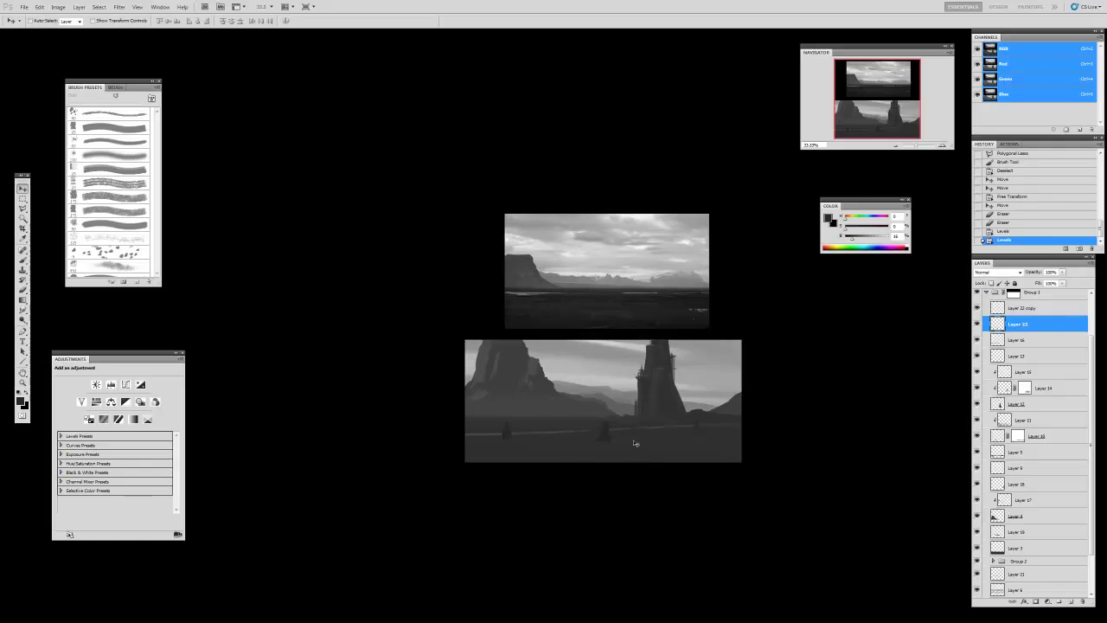
pyautogui.press('b')
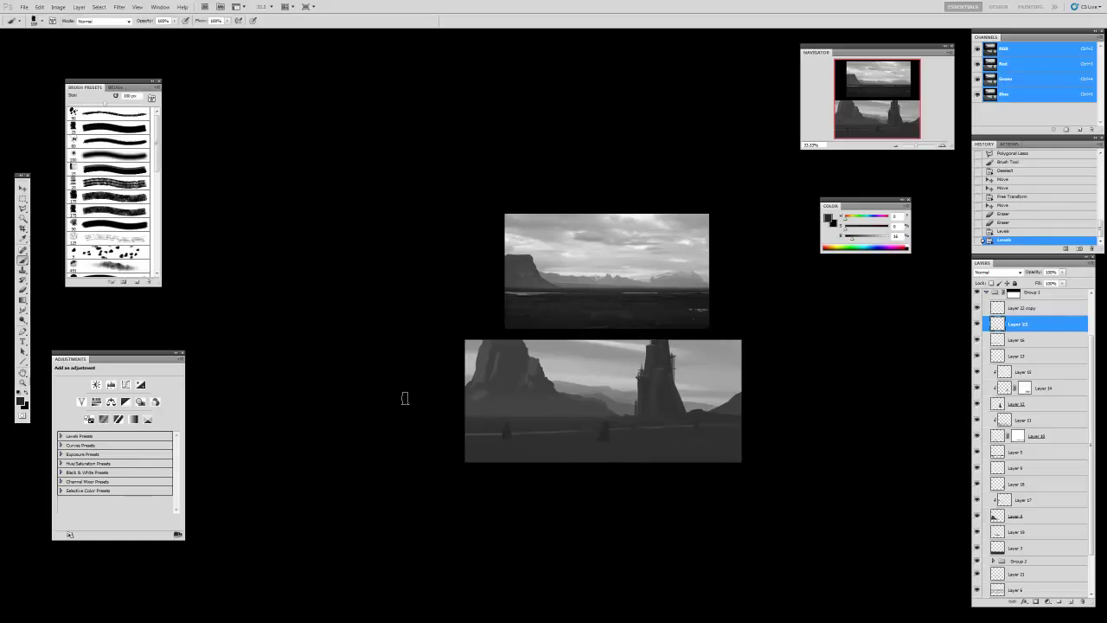
pyautogui.press('[')
pyautogui.press('[')
pyautogui.press('[')
pyautogui.press('[')
pyautogui.press('[')
pyautogui.press('[')
pyautogui.press('[')
pyautogui.moveTo(599, 445); pyautogui.dragTo(593, 440)
pyautogui.click(594, 444)
pyautogui.click(593, 443)
pyautogui.press('[')
pyautogui.press('[')
pyautogui.press('[')
pyautogui.press('[')
pyautogui.press('[')
pyautogui.moveTo(612, 442); pyautogui.dragTo(597, 443)
pyautogui.click(593, 442)
pyautogui.click(513, 457)
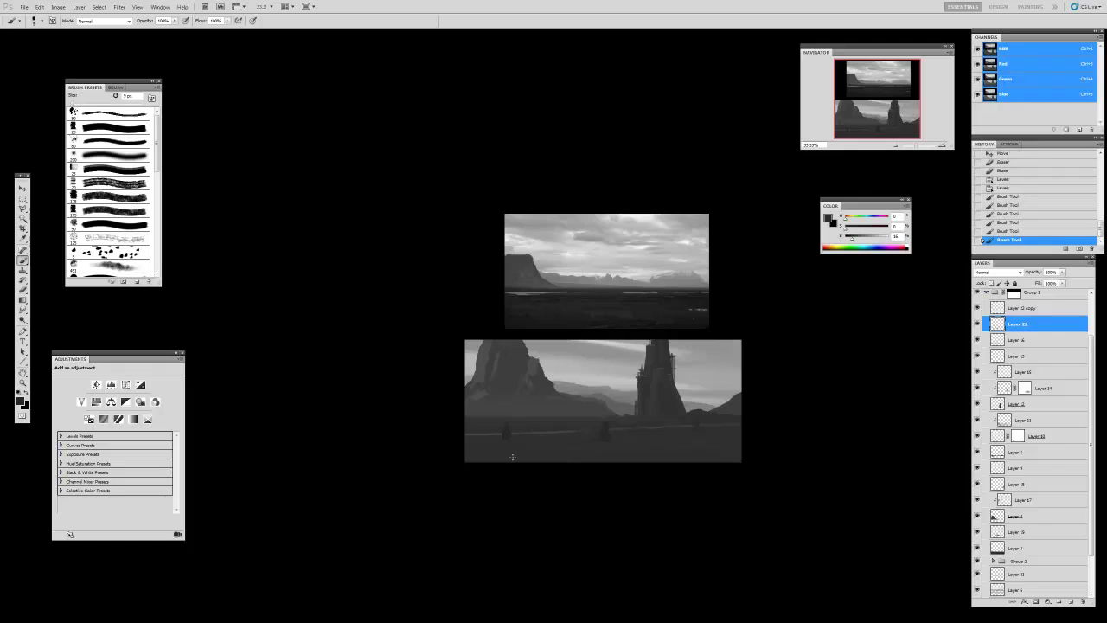
# - Extend the central shape's base toward its right with dabs from a slightly larger brush
pyautogui.click(606, 443)
pyautogui.press(']')
pyautogui.press(']')
pyautogui.press(']')
pyautogui.click(615, 444)
pyautogui.click(612, 445)
pyautogui.click(617, 447)
pyautogui.click(623, 450)
# - Erase stray paint along the underside of the central dark shape
pyautogui.press('e')
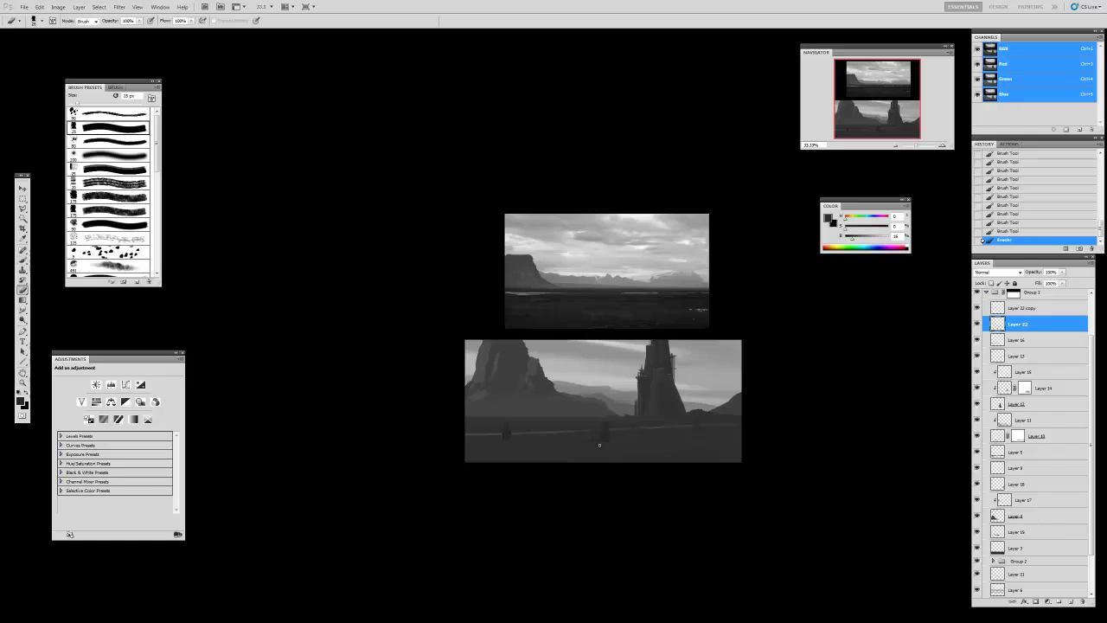
pyautogui.click(601, 446)
pyautogui.click(603, 445)
pyautogui.click(605, 445)
# - Paint dark dabs along the ground at both sides of the central shape's base
pyautogui.press('b')
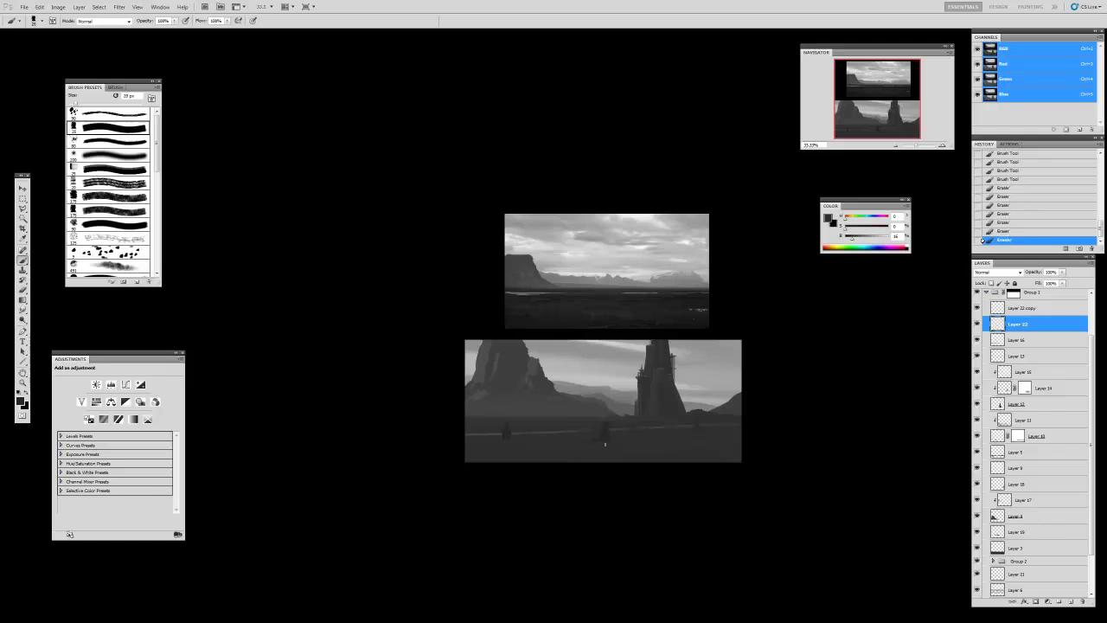
pyautogui.click(610, 445)
pyautogui.click(583, 443)
pyautogui.click(587, 443)
pyautogui.click(590, 442)
pyautogui.click(594, 442)
# - Erase excess paint along the right edge of the central dark shape
pyautogui.press('e')
pyautogui.click(616, 442)
pyautogui.click(612, 441)
pyautogui.click(609, 439)
pyautogui.press('b')
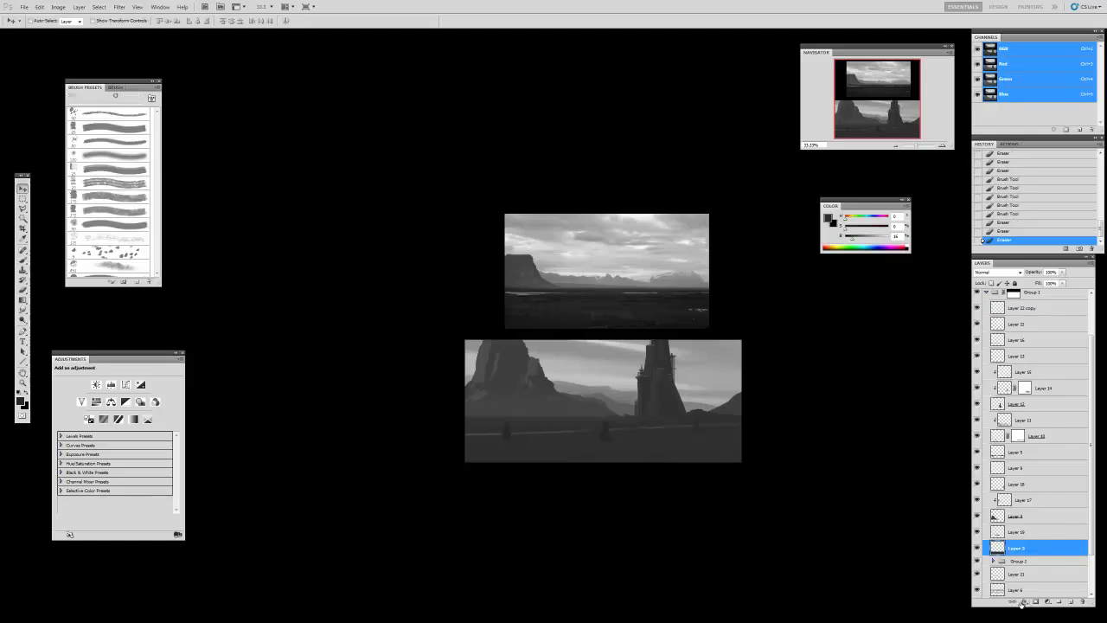
# - Add a new layer above the ground layer and set up a textured brush with reduced opacity and dark gray paint
pyautogui.click(1072, 601)
pyautogui.press('b')
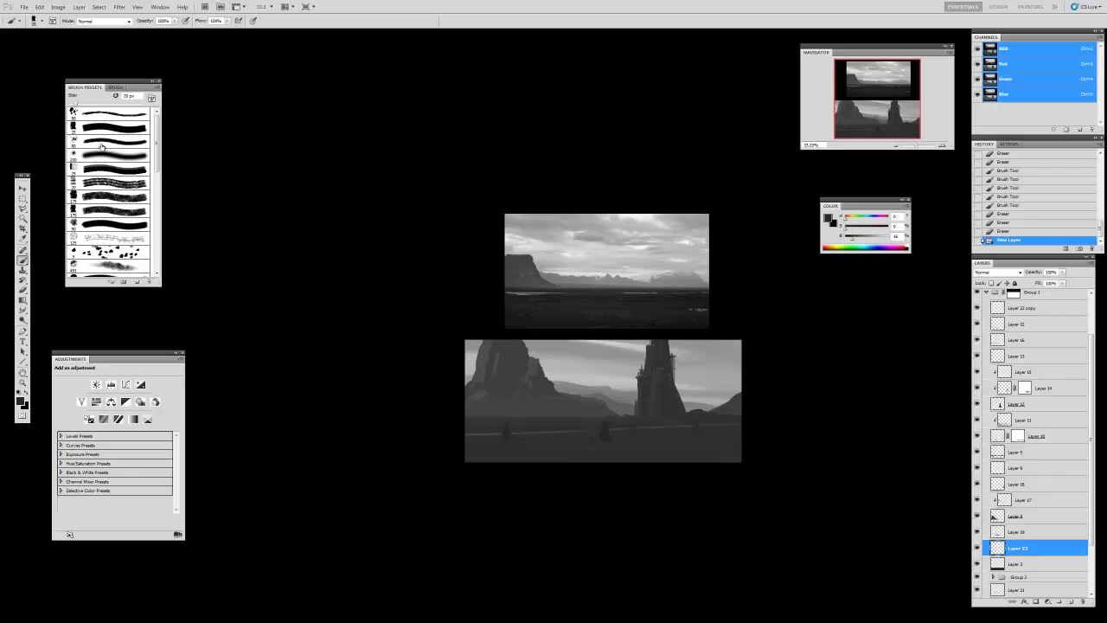
pyautogui.click(97, 199)
pyautogui.moveTo(174, 20); pyautogui.dragTo(146, 36)
pyautogui.press('[')
pyautogui.click(830, 221)
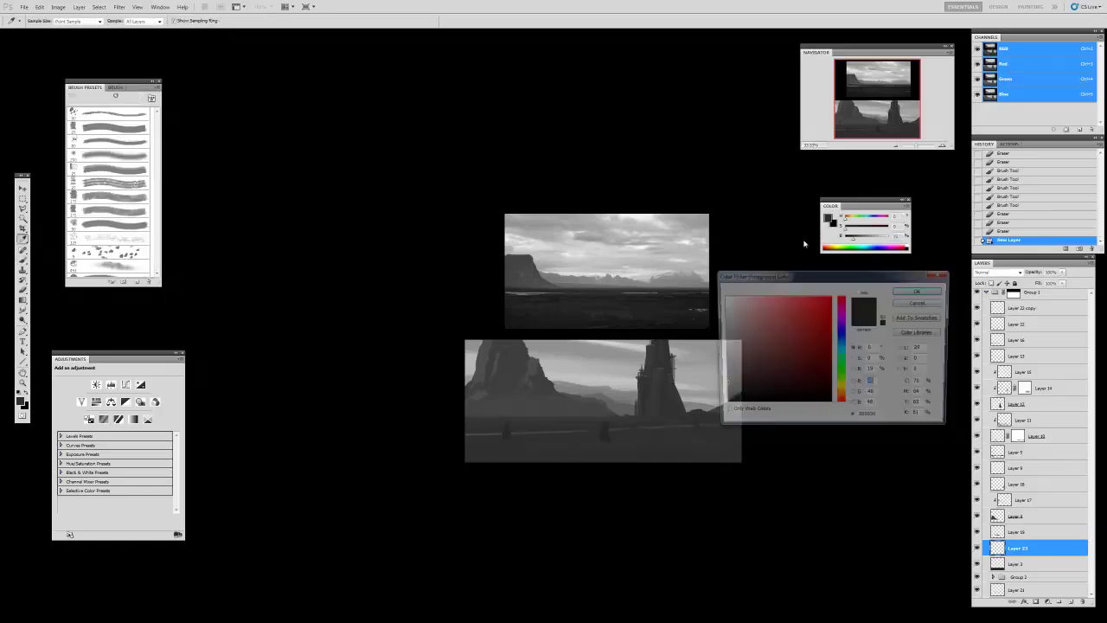
pyautogui.click(919, 291)
# - Brush broad dark strokes across the foreground plain on the new layer, comparing them with undo and redo
pyautogui.moveTo(590, 462)
pyautogui.mouseDown()
pyautogui.moveTo(453, 453)
pyautogui.moveTo(694, 458)
pyautogui.mouseUp()
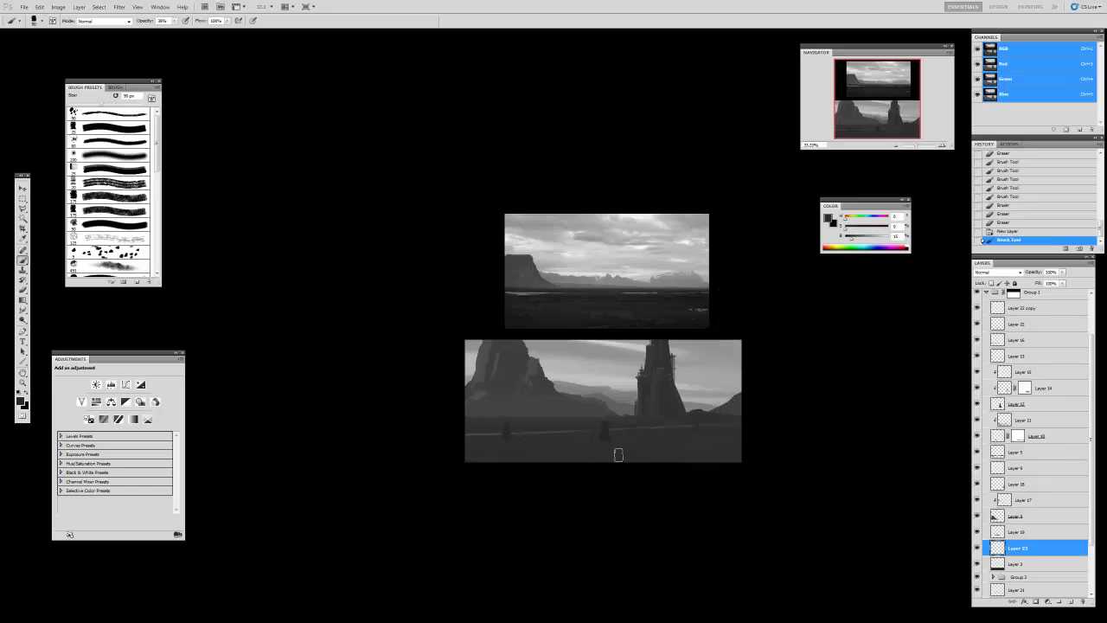
pyautogui.hotkey('ctrl', 'z')
pyautogui.moveTo(691, 463); pyautogui.dragTo(815, 476)
pyautogui.moveTo(484, 452)
pyautogui.mouseDown()
pyautogui.moveTo(610, 457)
pyautogui.moveTo(539, 452)
pyautogui.moveTo(597, 453)
pyautogui.mouseUp()
pyautogui.hotkey('ctrl', 'alt', 'z')
pyautogui.hotkey('ctrl', 'alt', 'z')
pyautogui.hotkey('ctrl', 'shift', 'z')
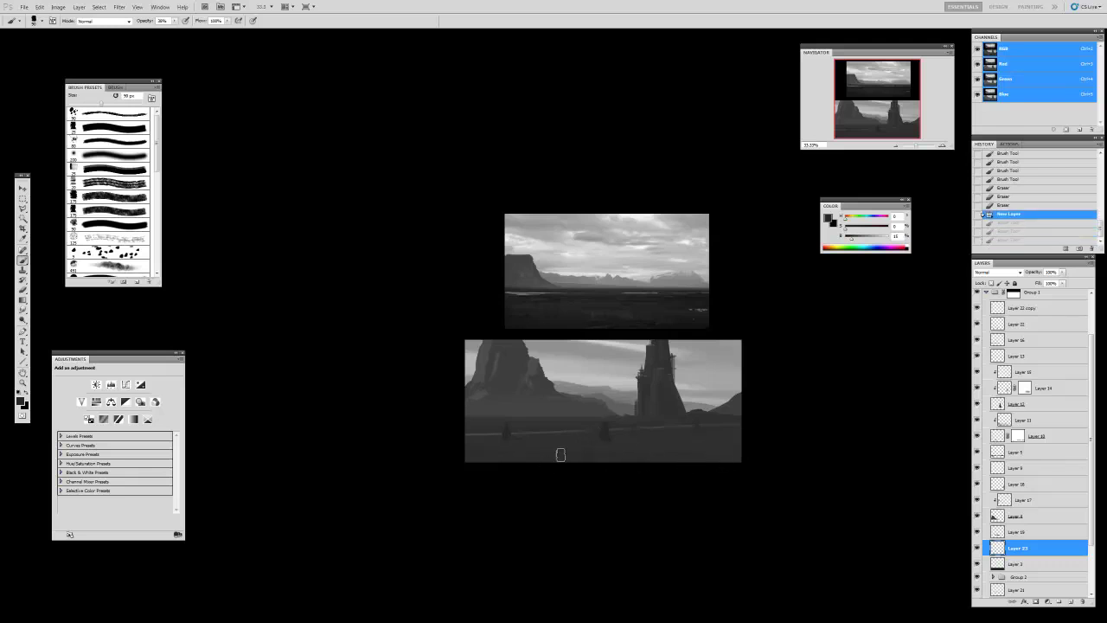
pyautogui.hotkey('ctrl', 'shift', 'z')
pyautogui.moveTo(557, 452)
pyautogui.mouseDown()
pyautogui.moveTo(637, 455)
pyautogui.moveTo(542, 454)
pyautogui.mouseUp()
pyautogui.moveTo(440, 455)
pyautogui.mouseDown()
pyautogui.moveTo(478, 437)
pyautogui.moveTo(657, 423)
pyautogui.mouseUp()
# - Paint a thinner dark stroke across the plain along the light strip below the tower, using a smaller brush
pyautogui.press('[')
pyautogui.press('[')
pyautogui.press('[')
pyautogui.press('[')
pyautogui.moveTo(495, 430); pyautogui.dragTo(687, 425)
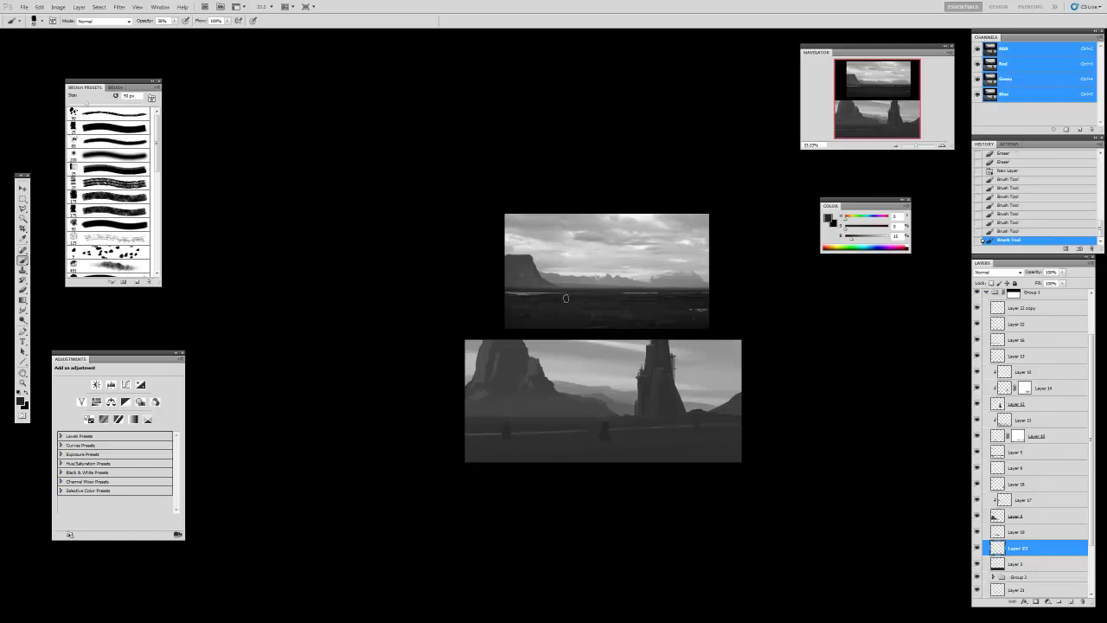
# - Show the Layer 1 copy over the reference photo, comparing it on and off, and brush strokes across the plain
pyautogui.click(1092, 294)
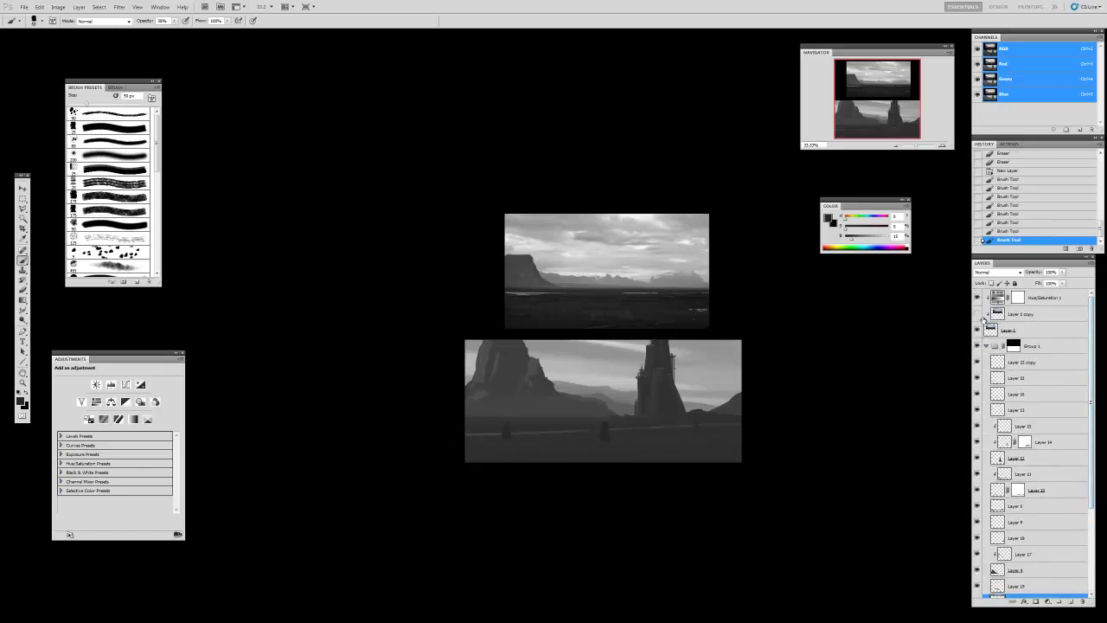
pyautogui.click(984, 316)
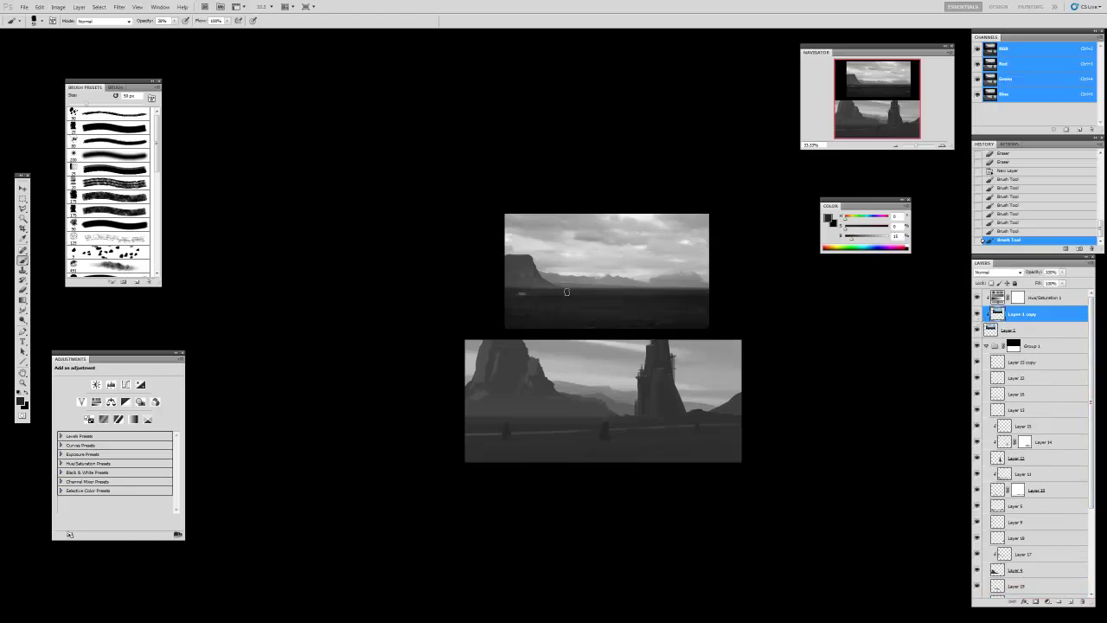
pyautogui.click(977, 316)
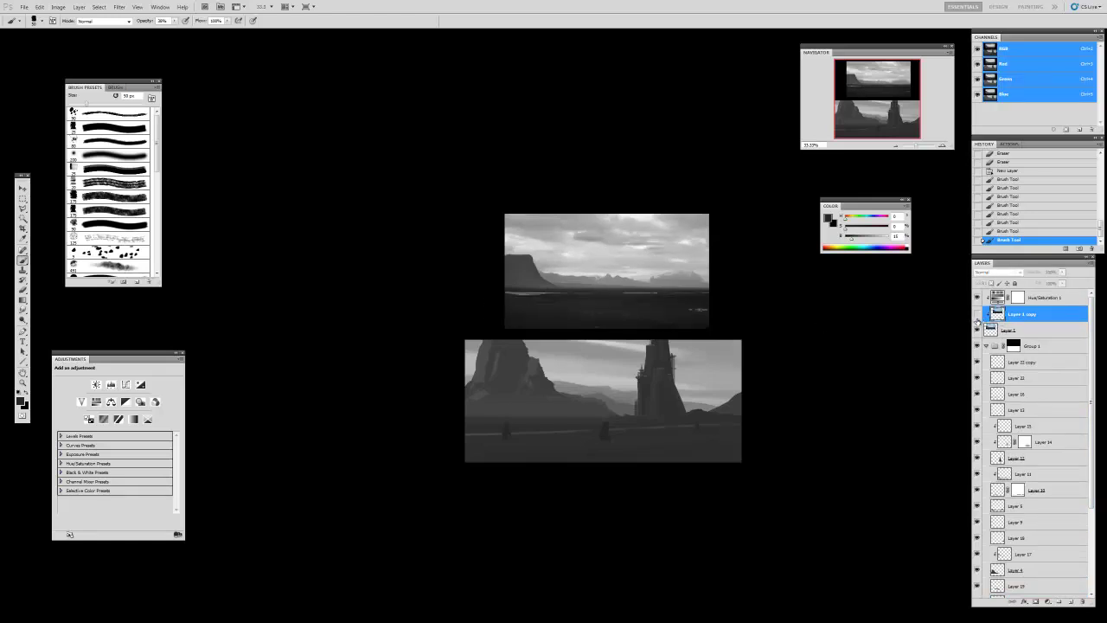
pyautogui.click(977, 315)
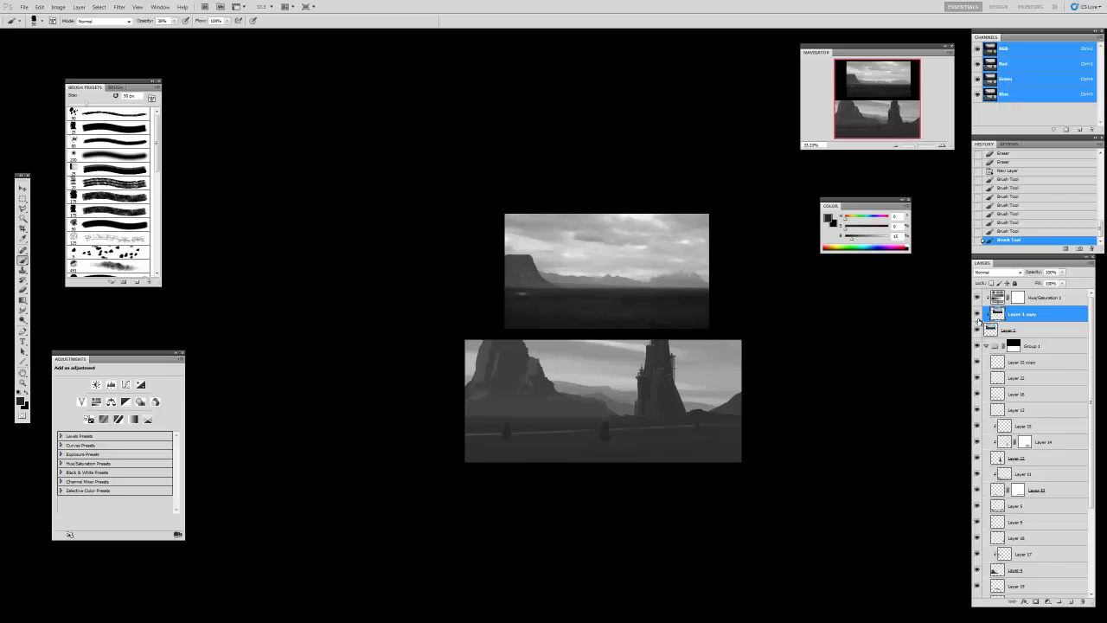
pyautogui.moveTo(463, 428); pyautogui.dragTo(606, 437)
pyautogui.moveTo(463, 433)
pyautogui.mouseDown()
pyautogui.moveTo(645, 448)
pyautogui.moveTo(627, 433)
pyautogui.mouseUp()
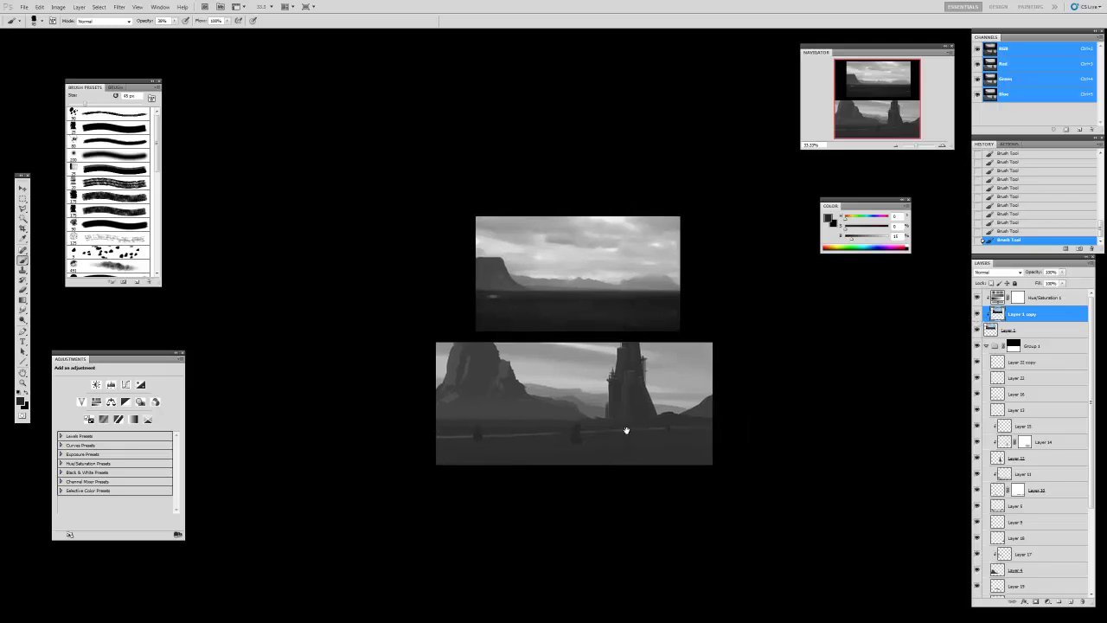
# - Darken the foreground ground layer in Levels by lowering the white output level to about 190
pyautogui.keyDown('ctrl'); pyautogui.click(642, 440); pyautogui.keyUp('ctrl')
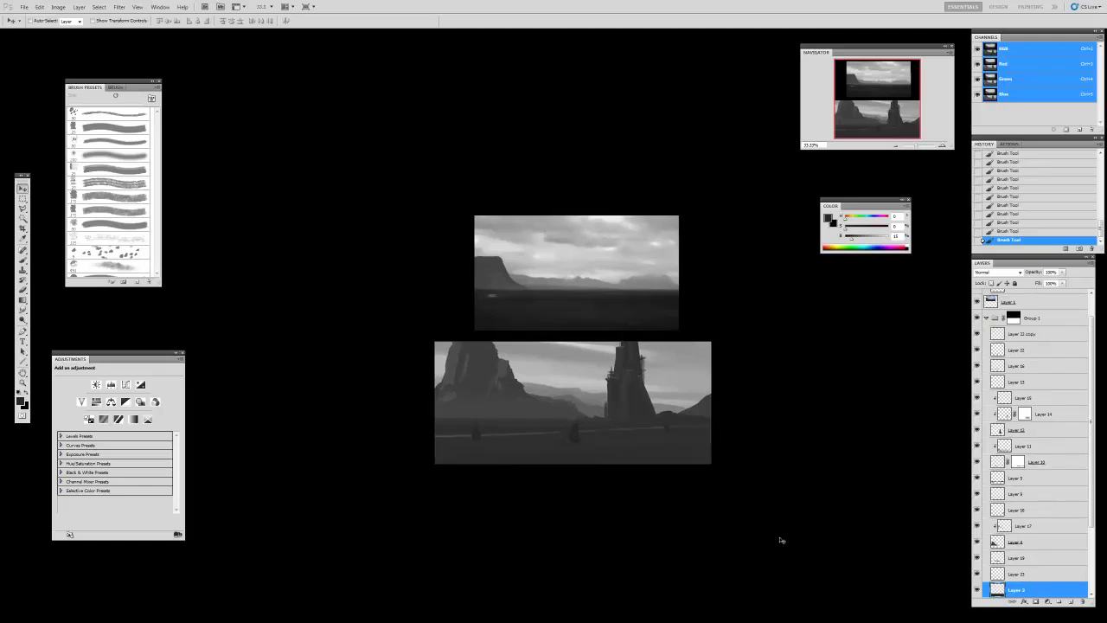
pyautogui.hotkey('ctrl', 'l')
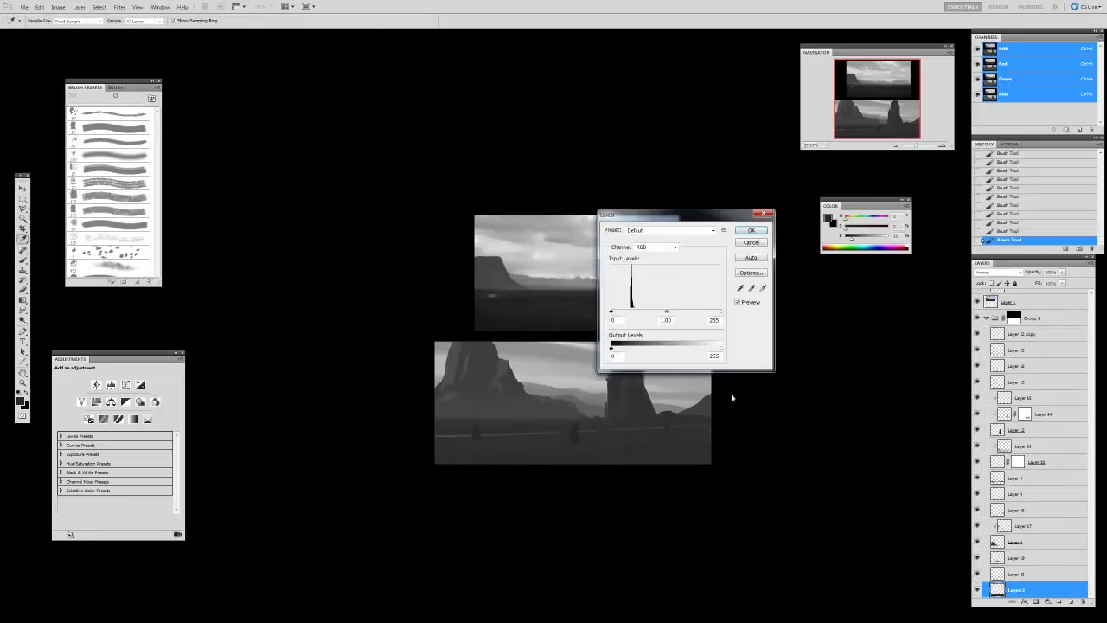
pyautogui.moveTo(721, 352); pyautogui.dragTo(717, 353)
pyautogui.moveTo(709, 216); pyautogui.dragTo(362, 206)
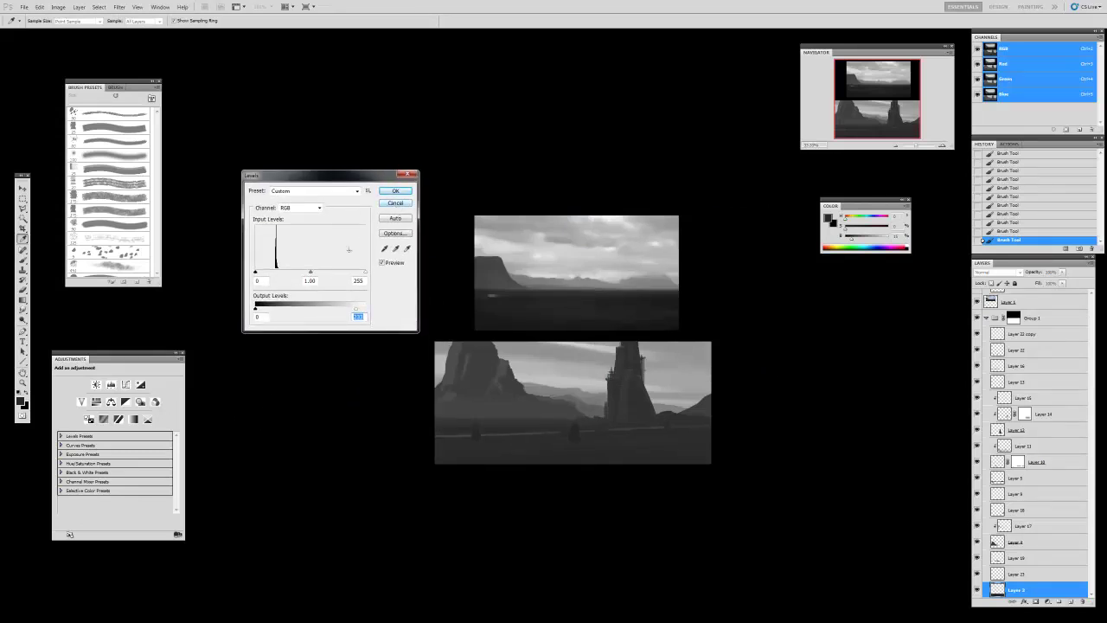
pyautogui.moveTo(356, 309); pyautogui.dragTo(350, 310)
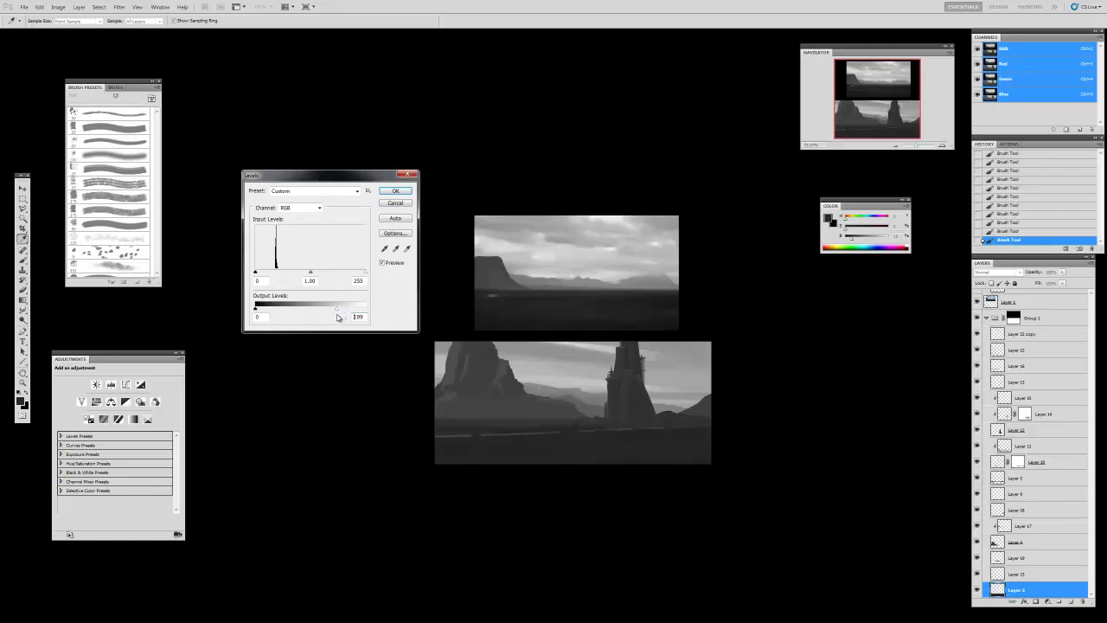
pyautogui.click(396, 191)
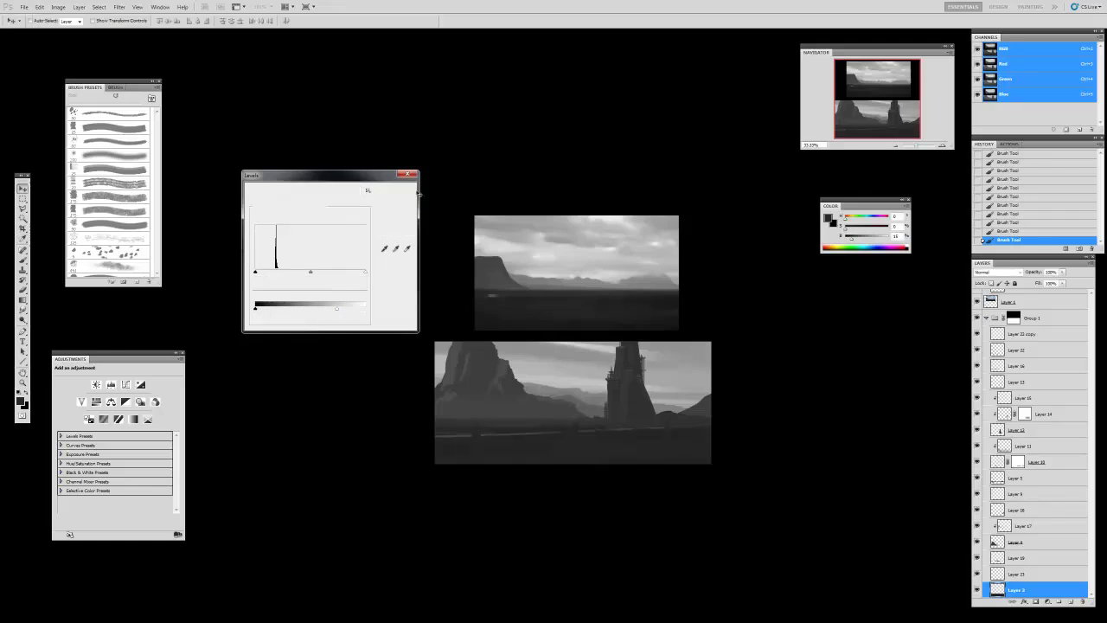
# - Select the rock tower's layer and darken it slightly by lowering its white output level in Levels
pyautogui.keyDown('ctrl'); pyautogui.click(640, 409); pyautogui.keyUp('ctrl')
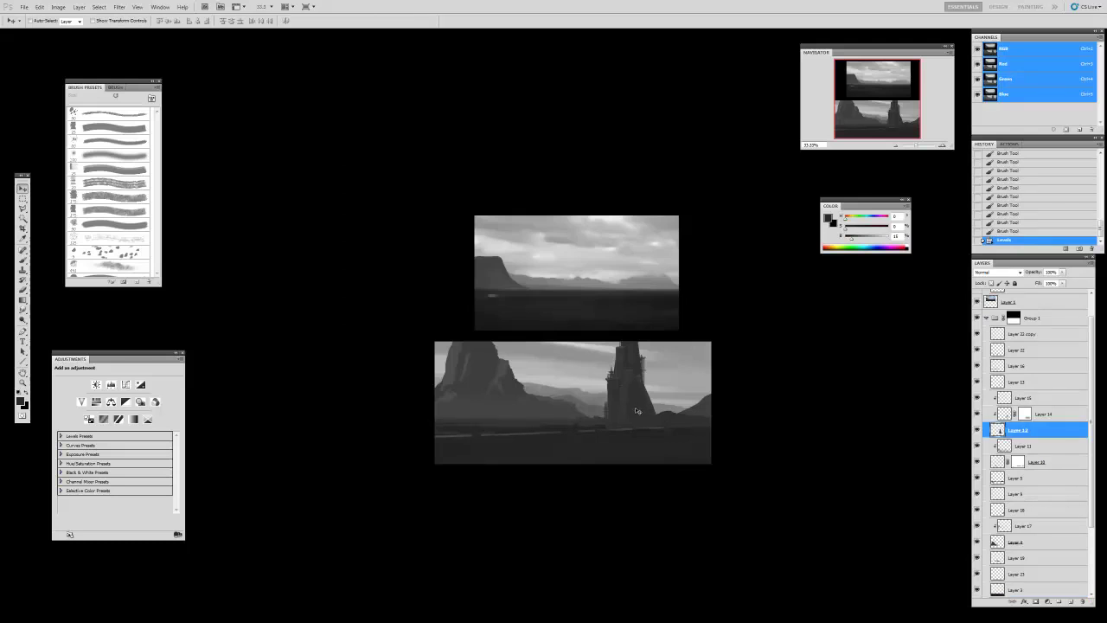
pyautogui.hotkey('ctrl', 'l')
pyautogui.moveTo(364, 313); pyautogui.dragTo(357, 314)
pyautogui.press('Return')
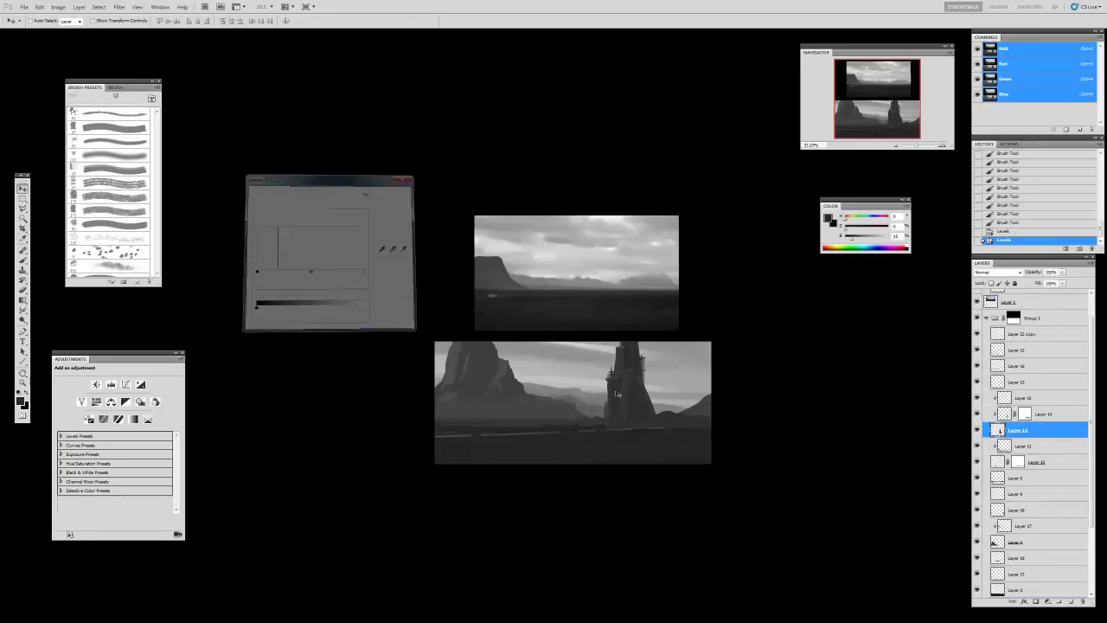
# - Hide the third layer in Group 1 and darken the land strip at the tower's foot by lowering its white output level
pyautogui.click(977, 366)
pyautogui.click(634, 429)
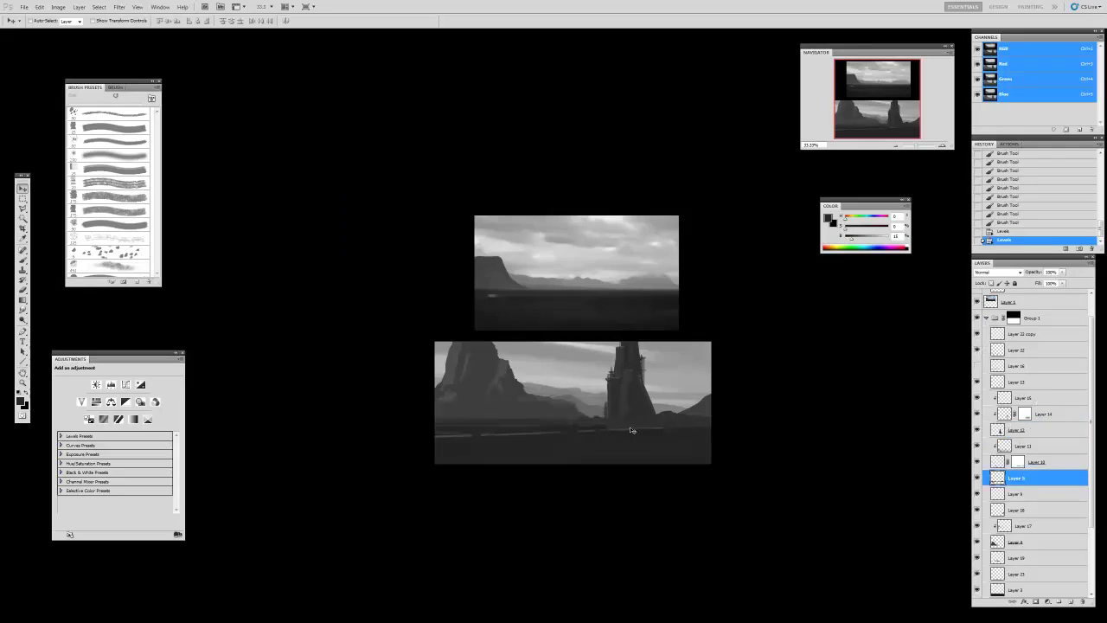
pyautogui.hotkey('ctrl', 'l')
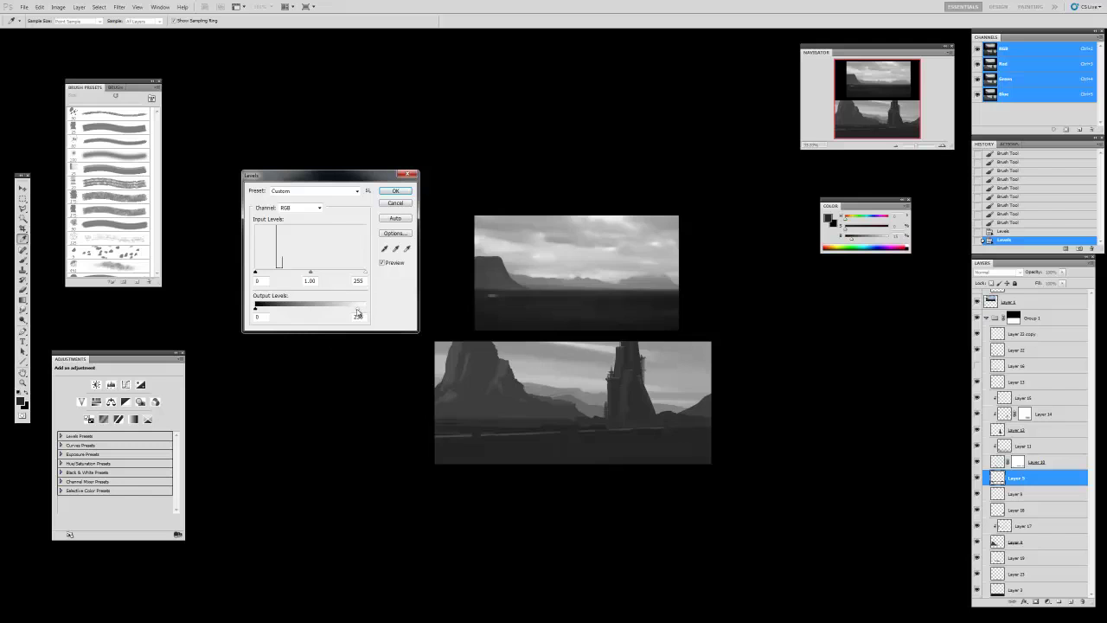
pyautogui.moveTo(356, 311); pyautogui.dragTo(351, 313)
pyautogui.press('Return')
# - Select the large mesa's layer and darken it by lowering its white output level in Levels
pyautogui.keyDown('ctrl'); pyautogui.click(499, 403); pyautogui.keyUp('ctrl')
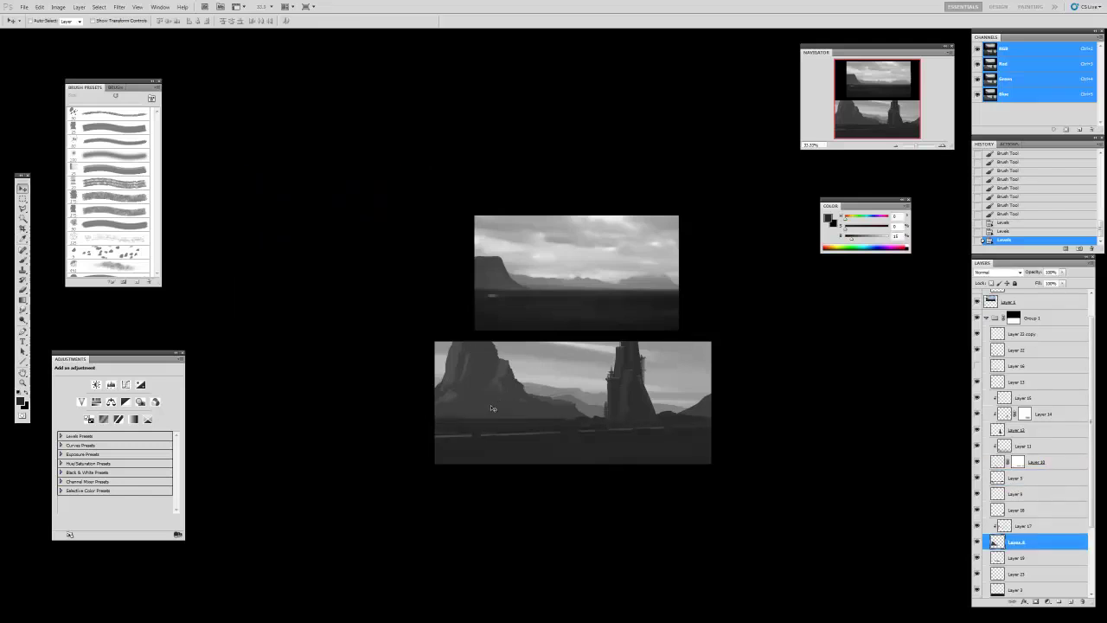
pyautogui.hotkey('ctrl', 'l')
pyautogui.moveTo(365, 311); pyautogui.dragTo(356, 314)
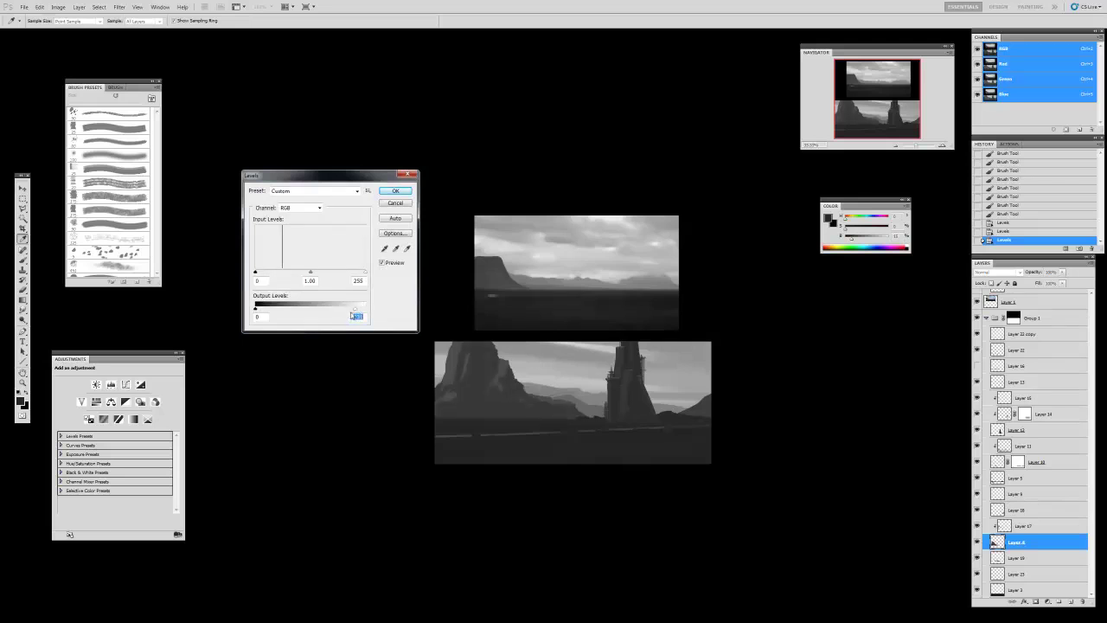
pyautogui.press('Return')
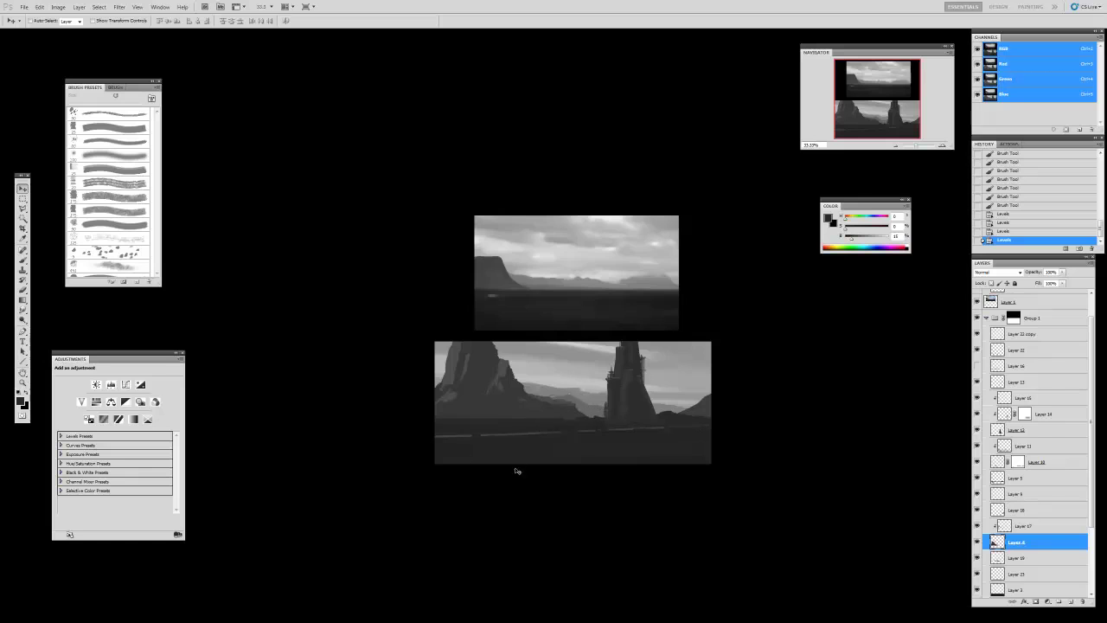
# - Darken the two foreground shrub layers at the top of Group 1 by lowering each one's white output level in Levels
pyautogui.click(578, 436)
pyautogui.hotkey('ctrl', 'l')
pyautogui.moveTo(367, 313); pyautogui.dragTo(342, 312)
pyautogui.press('Return')
pyautogui.hotkey('alt', ']')
pyautogui.hotkey('ctrl', 'l')
pyautogui.moveTo(363, 310); pyautogui.dragTo(350, 313)
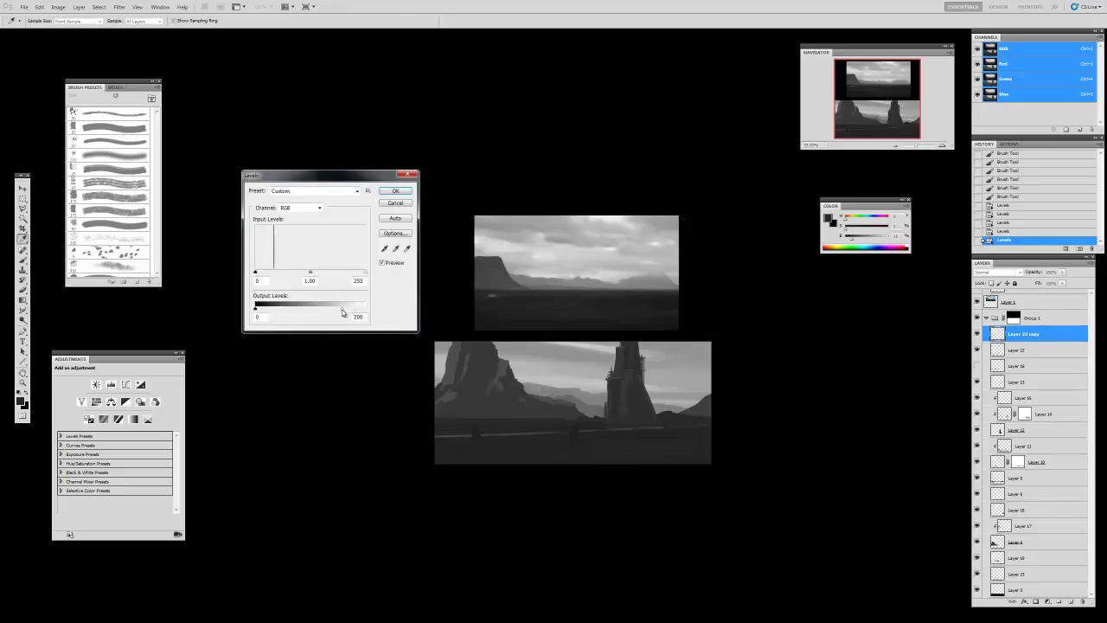
pyautogui.moveTo(343, 313); pyautogui.dragTo(346, 314)
pyautogui.press('Return')
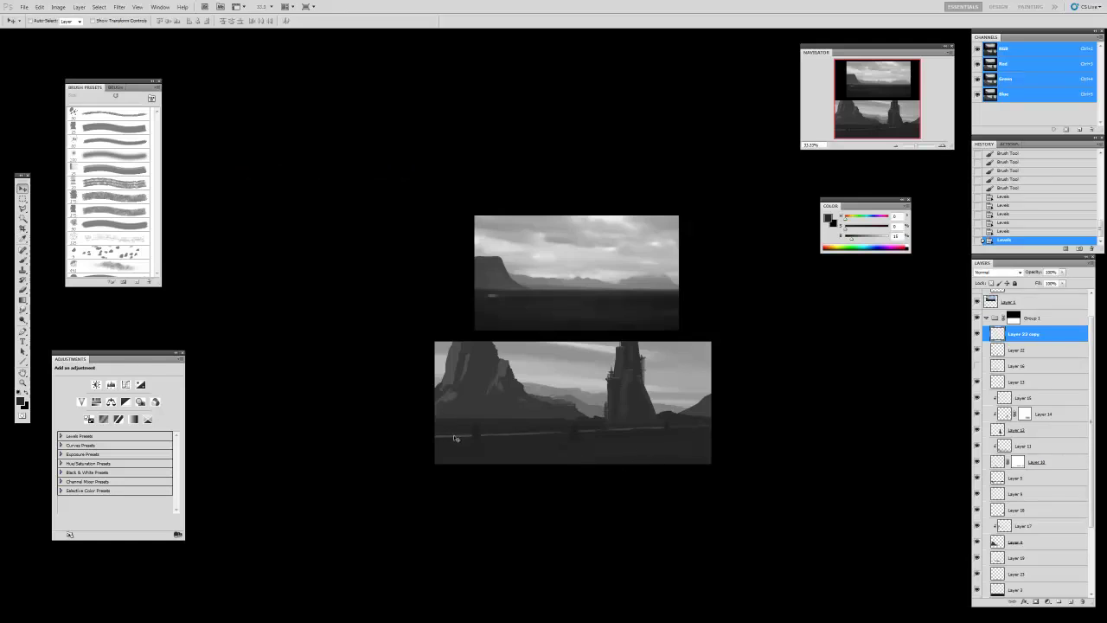
# - Select the masked ground layer, Layer 10, and darken it by lowering its white output level in Levels to about 220
pyautogui.keyDown('ctrl'); pyautogui.click(456, 439); pyautogui.keyUp('ctrl')
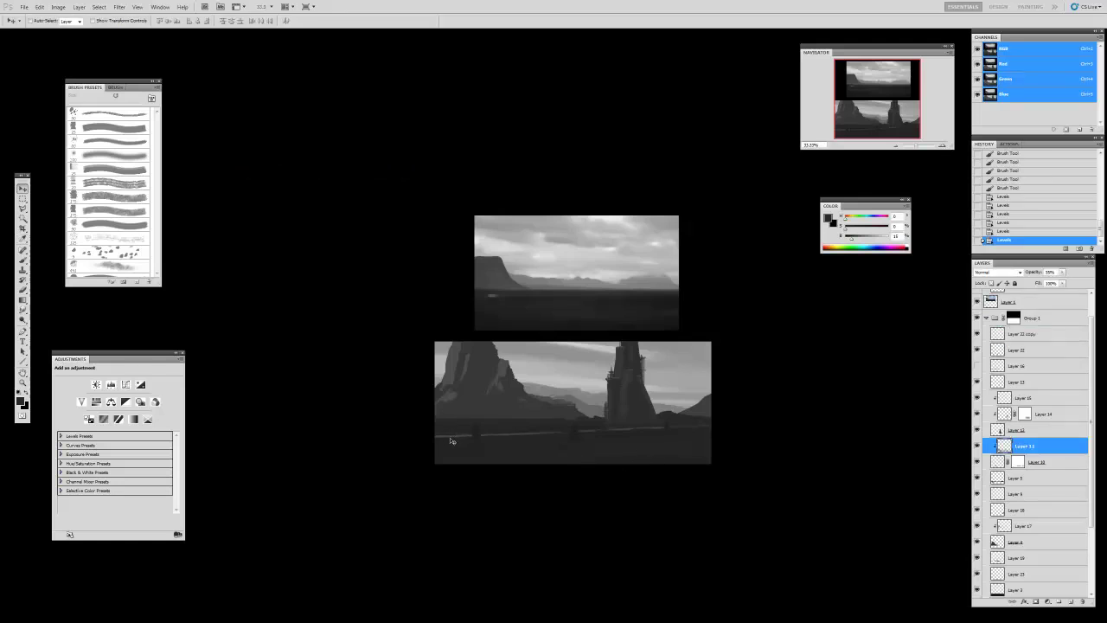
pyautogui.click(996, 464)
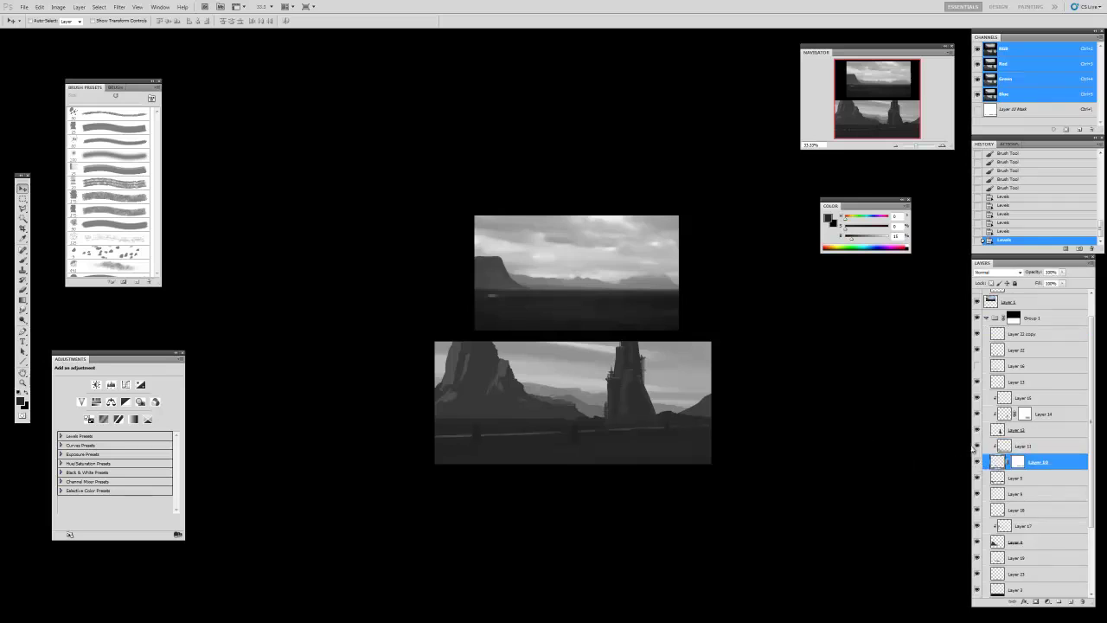
pyautogui.hotkey('ctrl', 'l')
pyautogui.moveTo(364, 309); pyautogui.dragTo(352, 314)
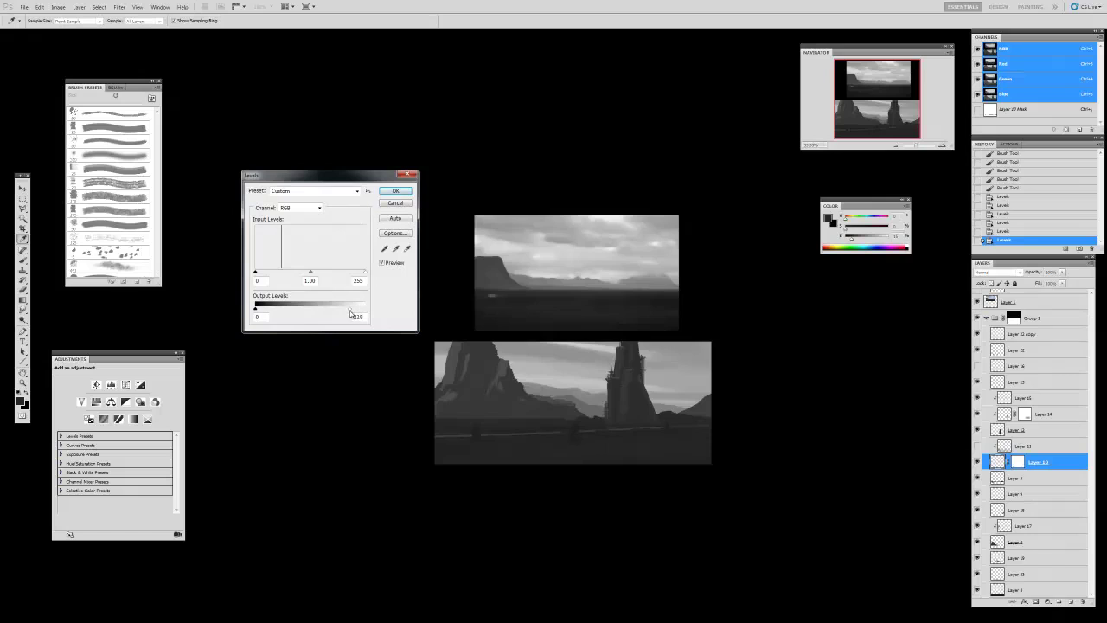
pyautogui.press('Return')
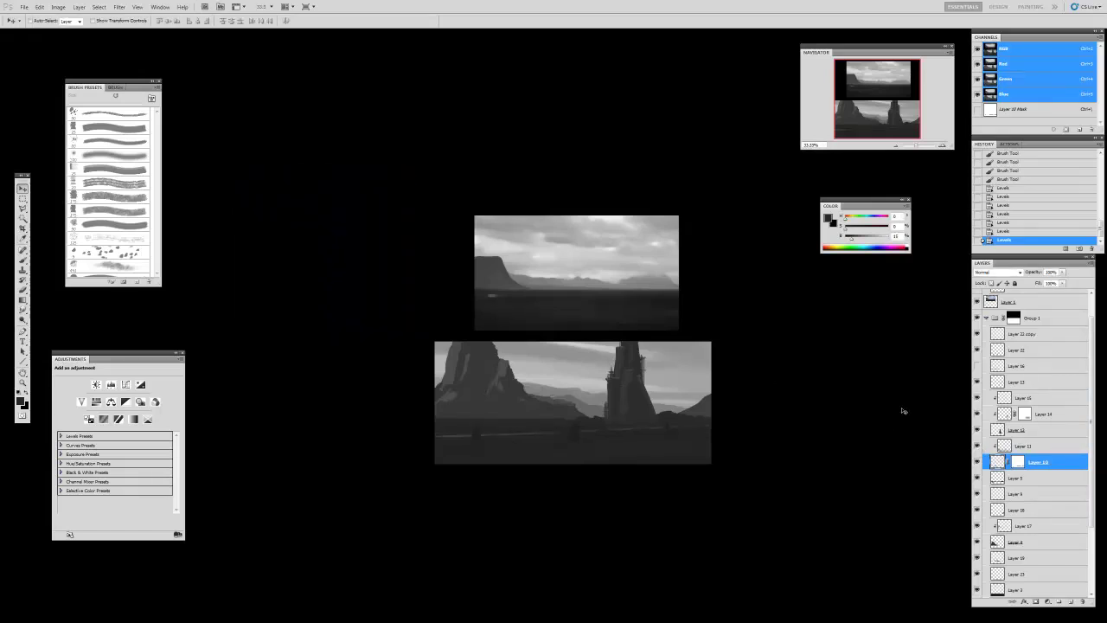
# - Show the hidden third layer in Group 1 again and darken it by lowering its white output level in Levels
pyautogui.click(502, 459)
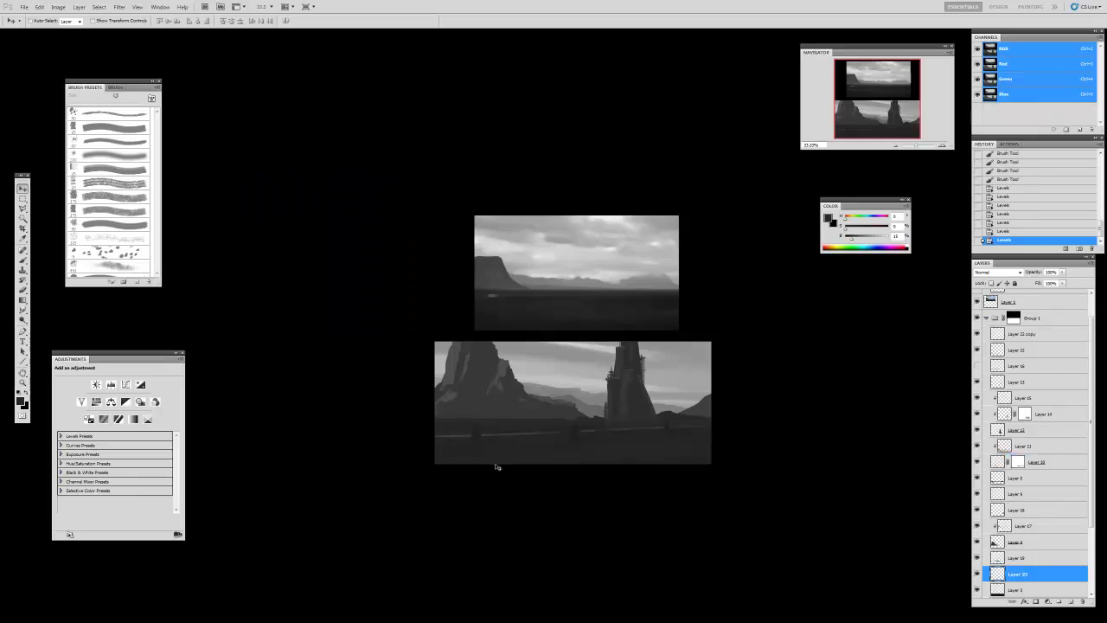
pyautogui.click(997, 336)
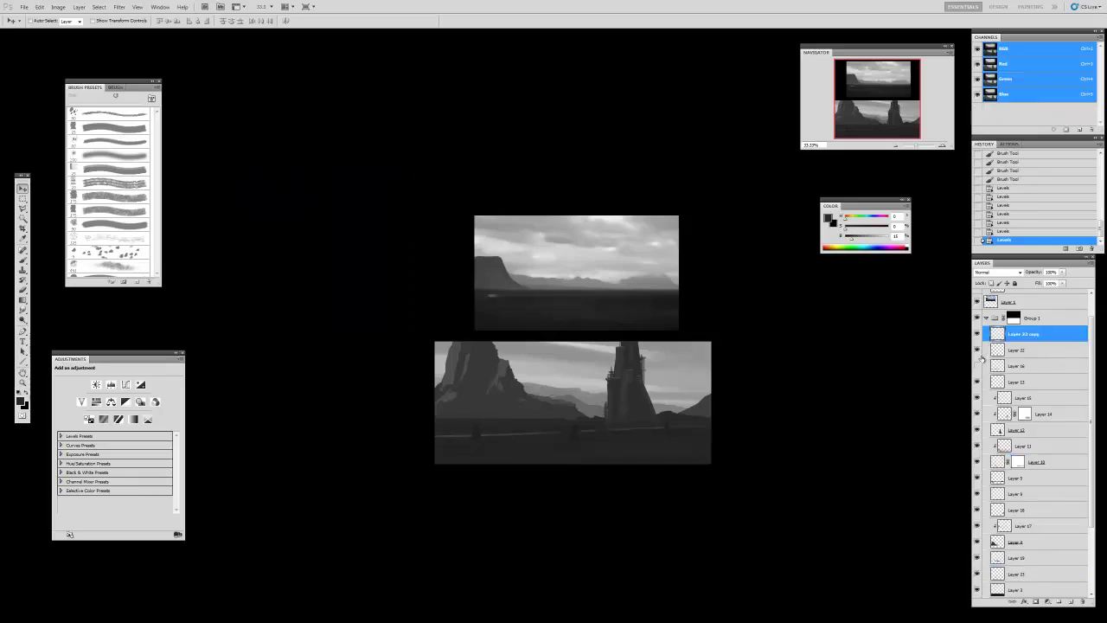
pyautogui.click(993, 370)
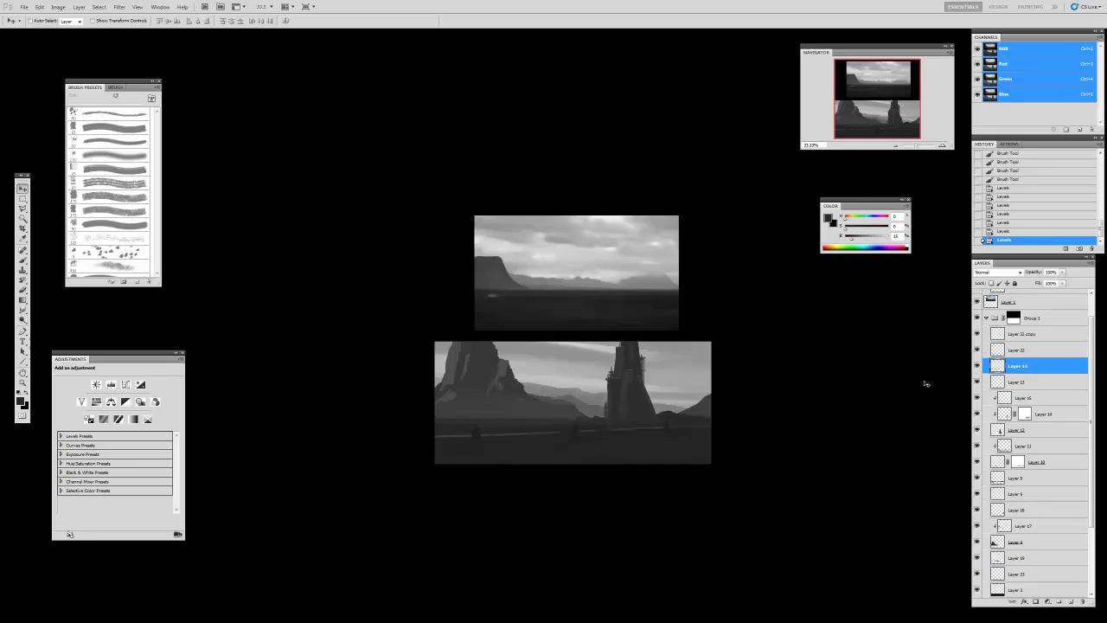
pyautogui.hotkey('ctrl', 'l')
pyautogui.moveTo(365, 310); pyautogui.dragTo(355, 314)
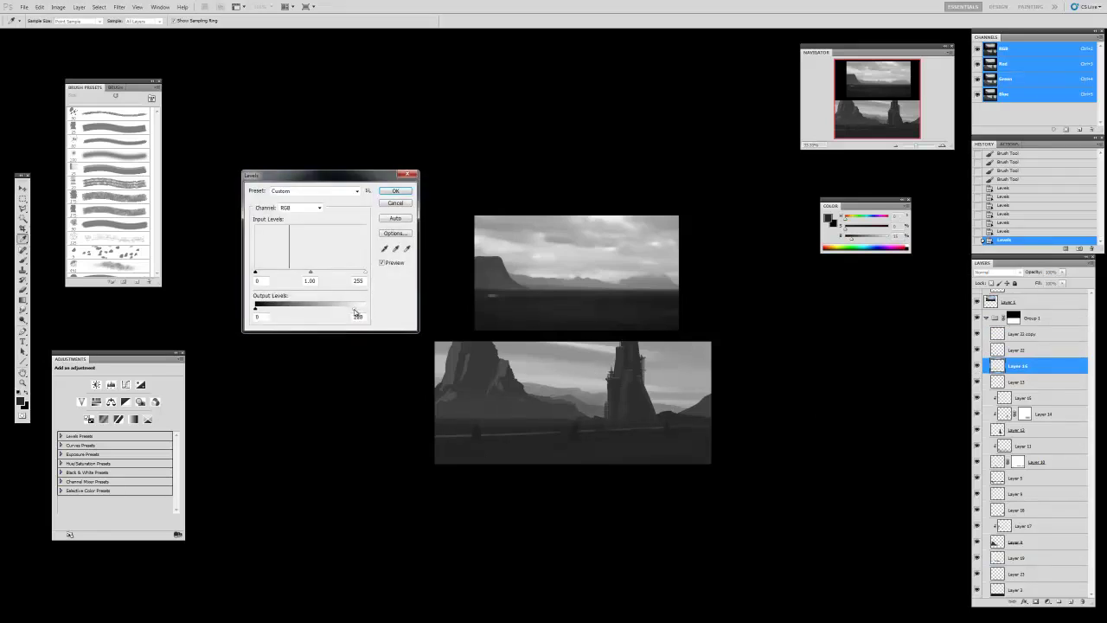
pyautogui.press('Return')
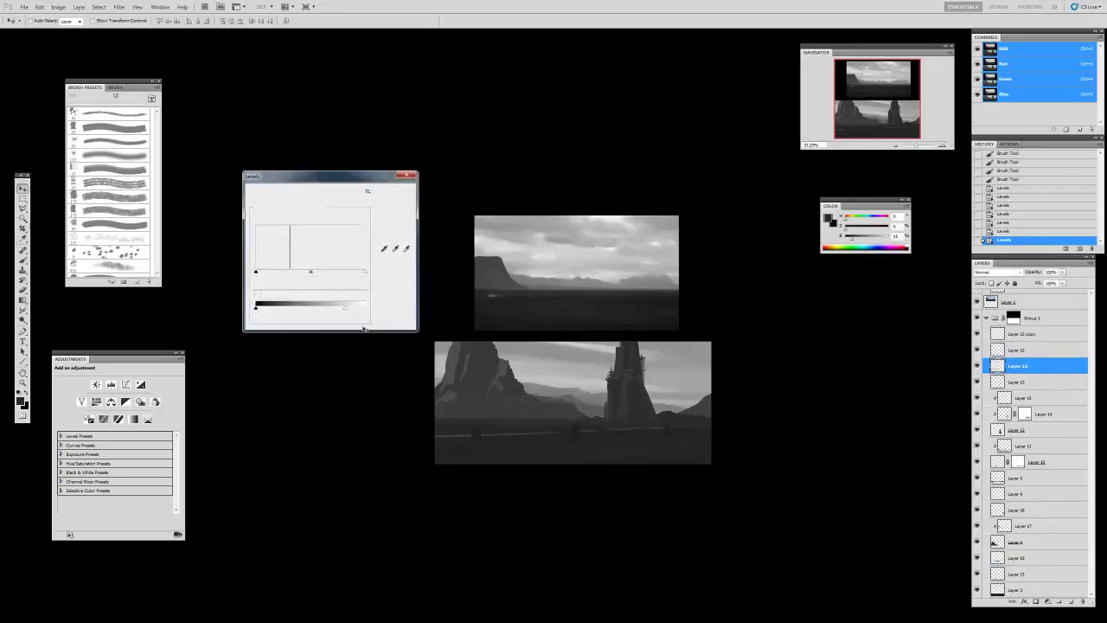
# - Toggle the visibility of the upper layers in Group 1 to examine which foreground elements each one holds
pyautogui.click(1000, 352)
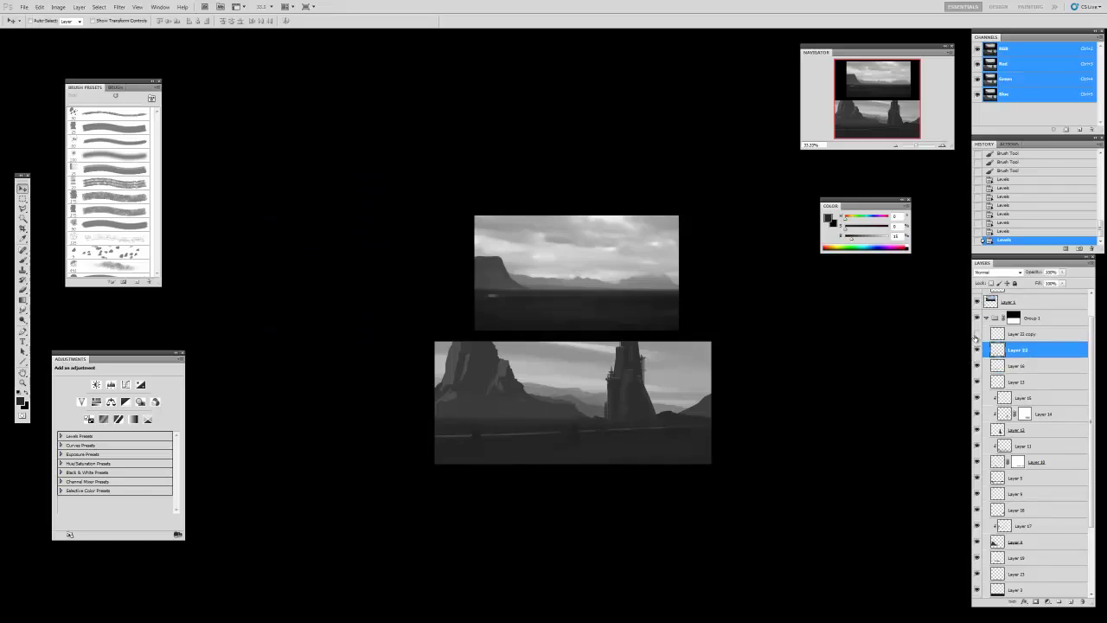
pyautogui.click(976, 368)
pyautogui.click(977, 368)
pyautogui.click(988, 335)
pyautogui.click(976, 337)
pyautogui.click(977, 382)
pyautogui.click(979, 384)
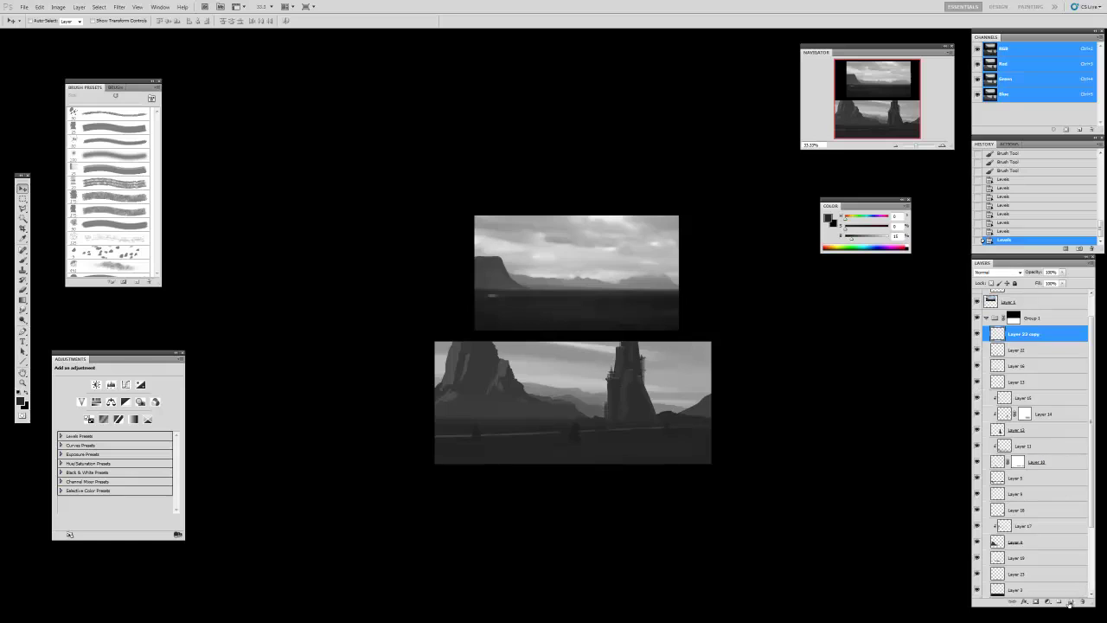
# - Add a new layer at the top of Group 1 and set the foreground color to a dark gray of RGB 27, 27, 27
pyautogui.click(1070, 603)
pyautogui.press('b')
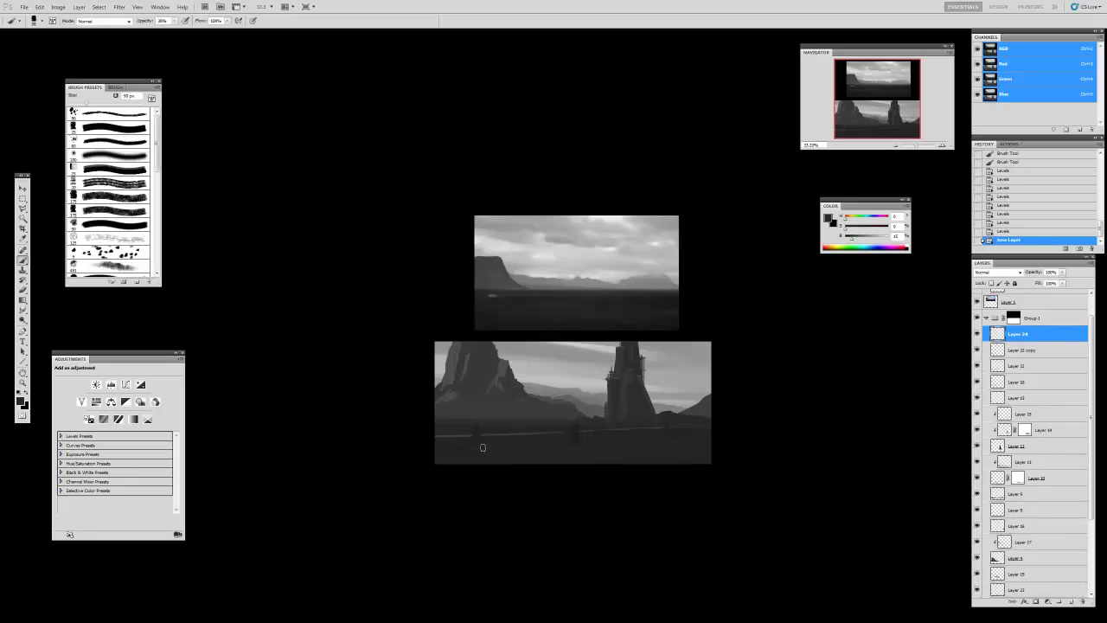
pyautogui.press('i')
pyautogui.click(607, 458)
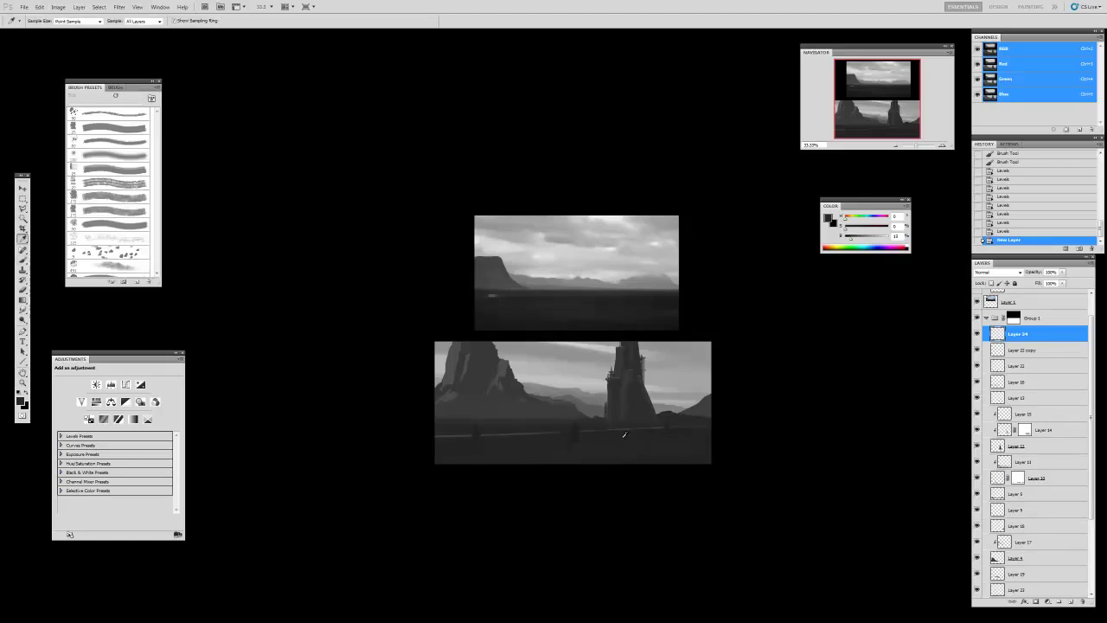
pyautogui.click(827, 220)
pyautogui.moveTo(723, 389); pyautogui.dragTo(722, 396)
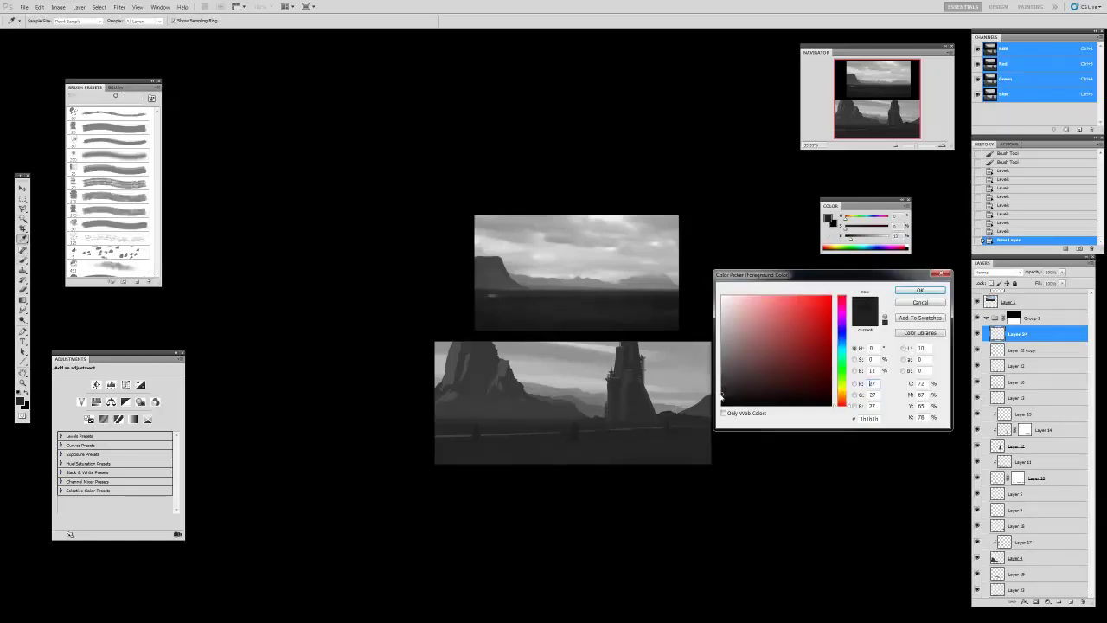
pyautogui.click(920, 291)
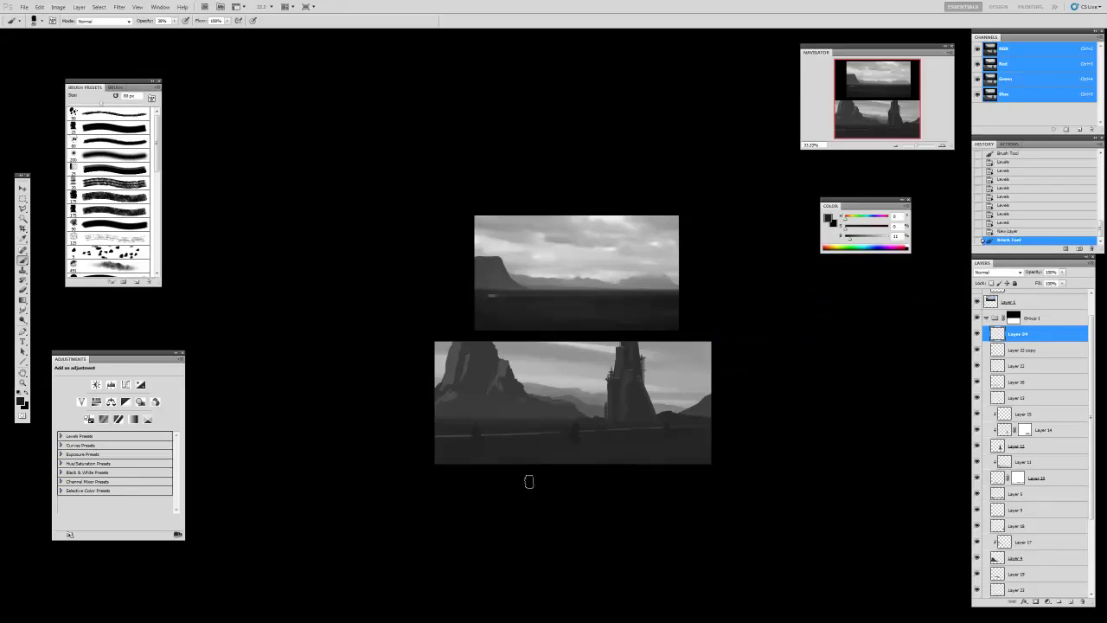
# - Paint dark strokes across the lower foreground with a 125 px brush and move the new layer below the two shrub layers
pyautogui.hotkey('ctrl', 'z')
pyautogui.press(']')
pyautogui.press(']')
pyautogui.moveTo(425, 468); pyautogui.dragTo(686, 447)
pyautogui.moveTo(392, 465)
pyautogui.mouseDown()
pyautogui.moveTo(717, 441)
pyautogui.moveTo(578, 459)
pyautogui.moveTo(684, 450)
pyautogui.mouseUp()
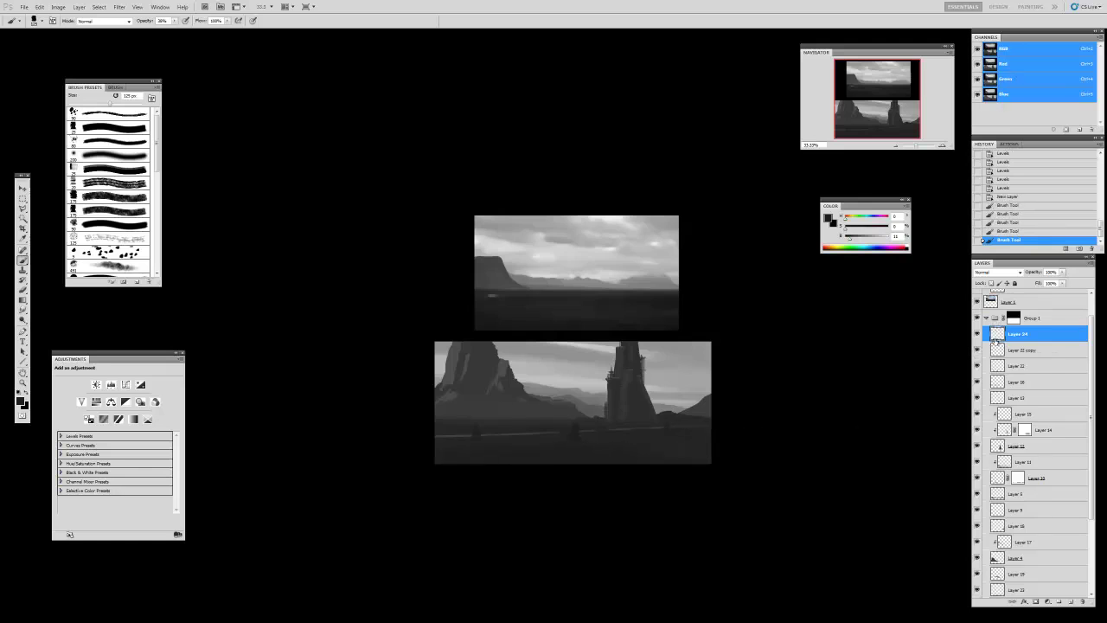
pyautogui.moveTo(997, 373); pyautogui.dragTo(991, 381)
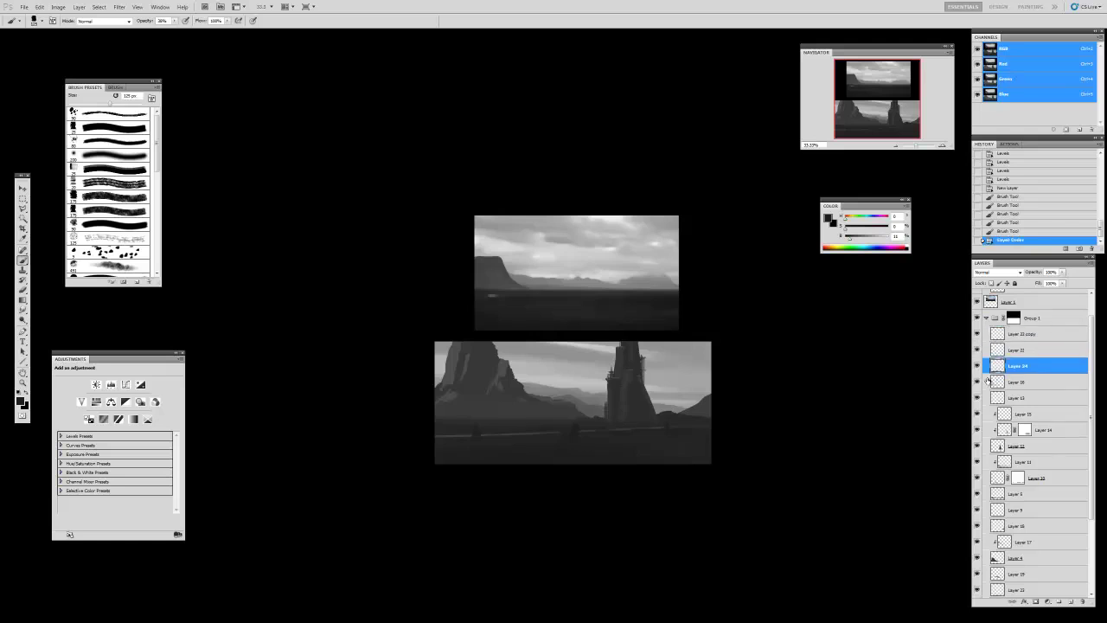
# - Build up the dark tone along the bottom of the foreground with strokes from a smaller brush
pyautogui.press('[')
pyautogui.press('[')
pyautogui.press('[')
pyautogui.moveTo(427, 450)
pyautogui.mouseDown()
pyautogui.moveTo(552, 452)
pyautogui.moveTo(644, 493)
pyautogui.mouseUp()
pyautogui.hotkey('ctrl', 'alt', 'z')
pyautogui.moveTo(696, 450); pyautogui.dragTo(481, 456)
pyautogui.moveTo(649, 436)
pyautogui.mouseDown()
pyautogui.moveTo(586, 445)
pyautogui.moveTo(611, 463)
pyautogui.mouseUp()
pyautogui.moveTo(697, 459); pyautogui.dragTo(617, 460)
pyautogui.moveTo(473, 474); pyautogui.dragTo(595, 464)
pyautogui.moveTo(595, 464)
pyautogui.mouseDown()
pyautogui.moveTo(462, 471)
pyautogui.moveTo(668, 451)
pyautogui.mouseUp()
# - Raise the brush opacity to 46% and deepen the foreground's lower edge with broad strokes from a 125 px brush
pyautogui.click(174, 22)
pyautogui.moveTo(173, 33); pyautogui.dragTo(178, 33)
pyautogui.click(507, 459)
pyautogui.press(']')
pyautogui.press(']')
pyautogui.press(']')
pyautogui.moveTo(462, 460); pyautogui.dragTo(665, 455)
pyautogui.moveTo(417, 458)
pyautogui.mouseDown()
pyautogui.moveTo(605, 441)
pyautogui.moveTo(546, 445)
pyautogui.mouseUp()
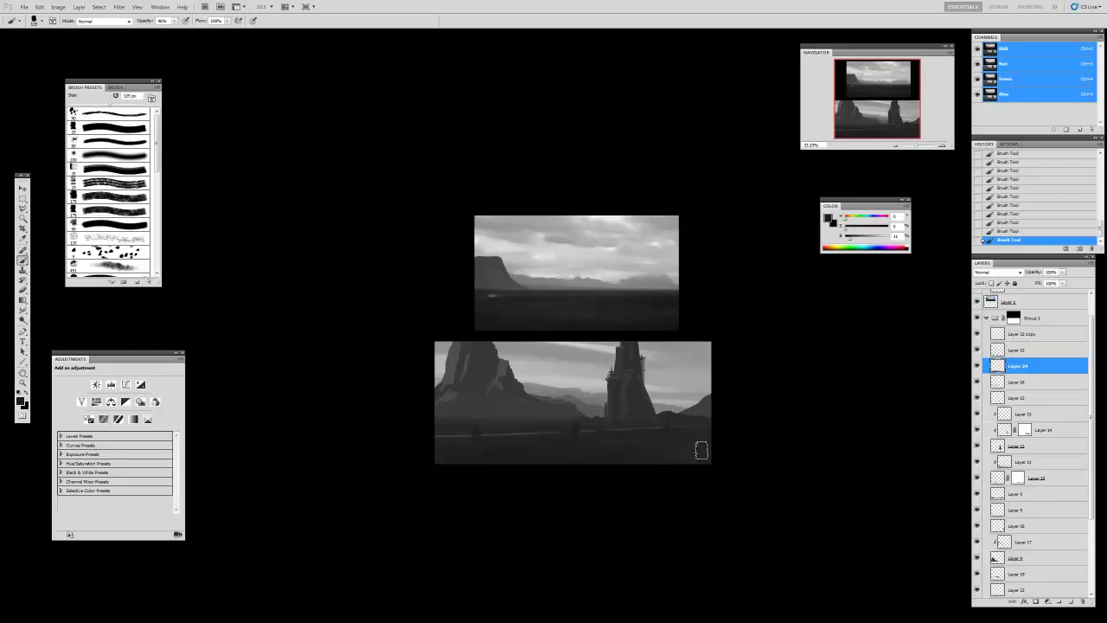
# - Erase parts of the new dark foreground strokes with a large textured Eraser brush to break up their upper edge
pyautogui.press('e')
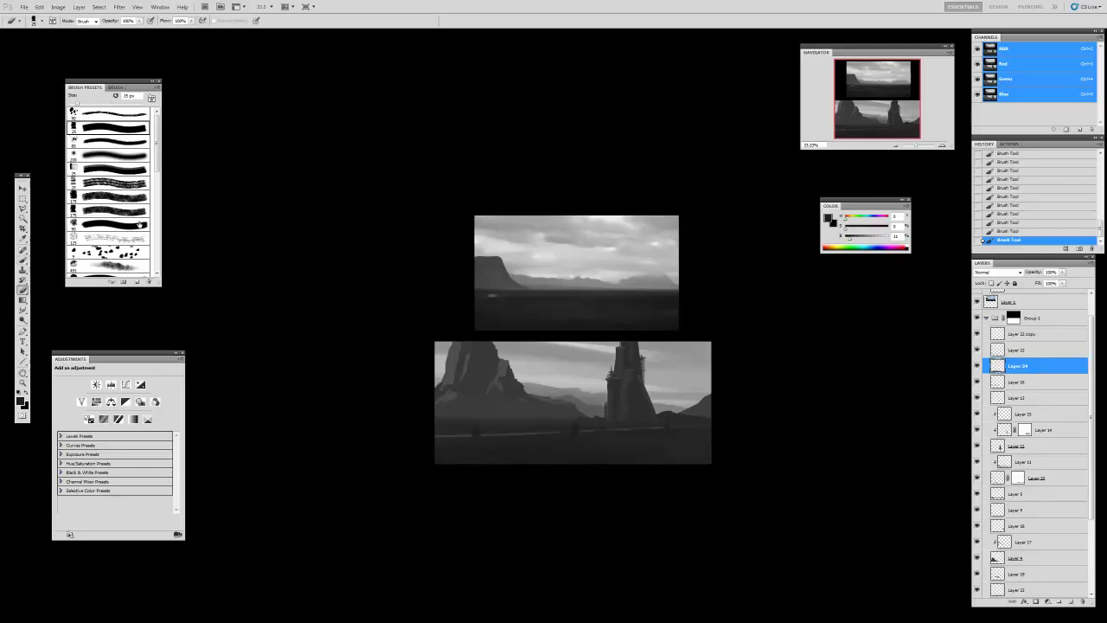
pyautogui.click(101, 119)
pyautogui.moveTo(410, 454); pyautogui.dragTo(733, 431)
pyautogui.moveTo(521, 445); pyautogui.dragTo(475, 456)
pyautogui.moveTo(474, 456)
pyautogui.mouseDown()
pyautogui.moveTo(699, 452)
pyautogui.moveTo(477, 460)
pyautogui.mouseUp()
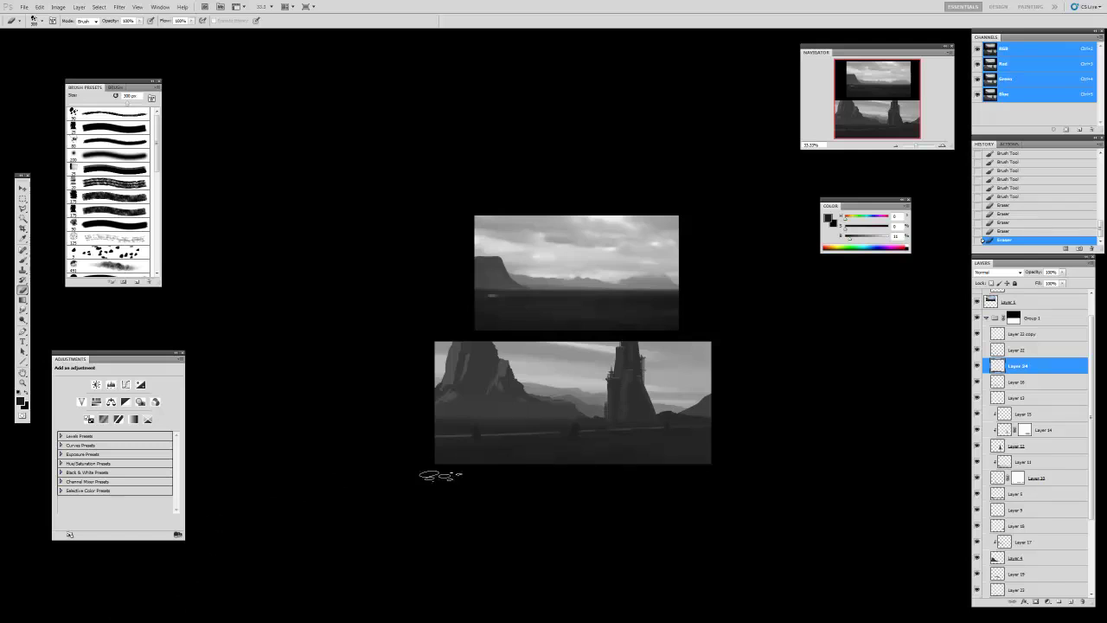
pyautogui.moveTo(530, 447); pyautogui.dragTo(376, 468)
# - Select the clipped detail layer on the large mesa and darken it by lowering its white output level in Levels
pyautogui.press('b')
pyautogui.press('v')
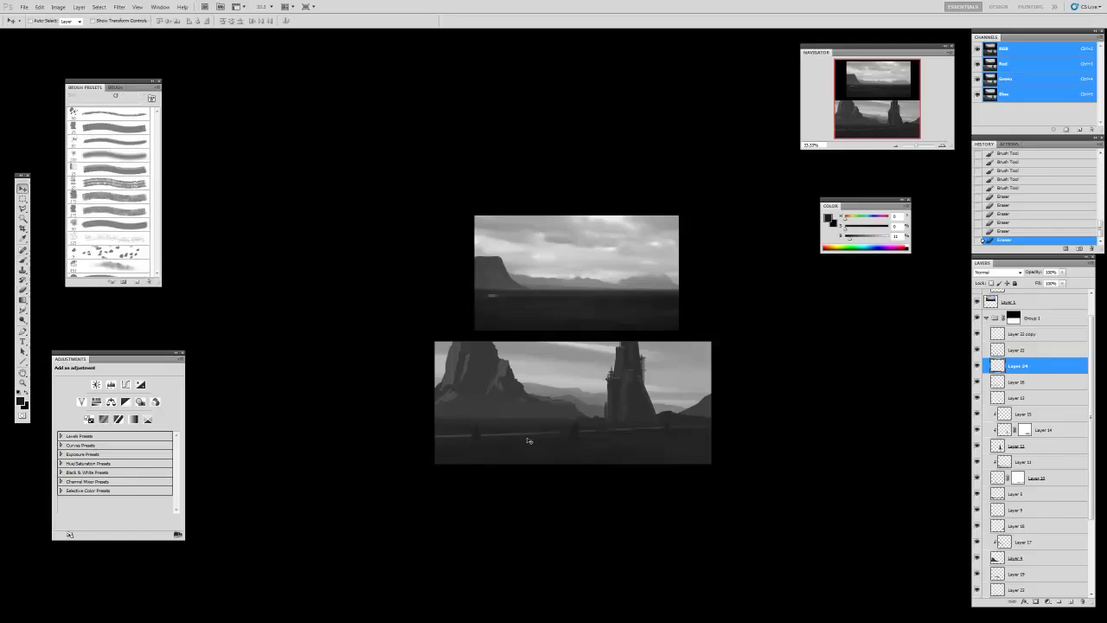
pyautogui.click(459, 375)
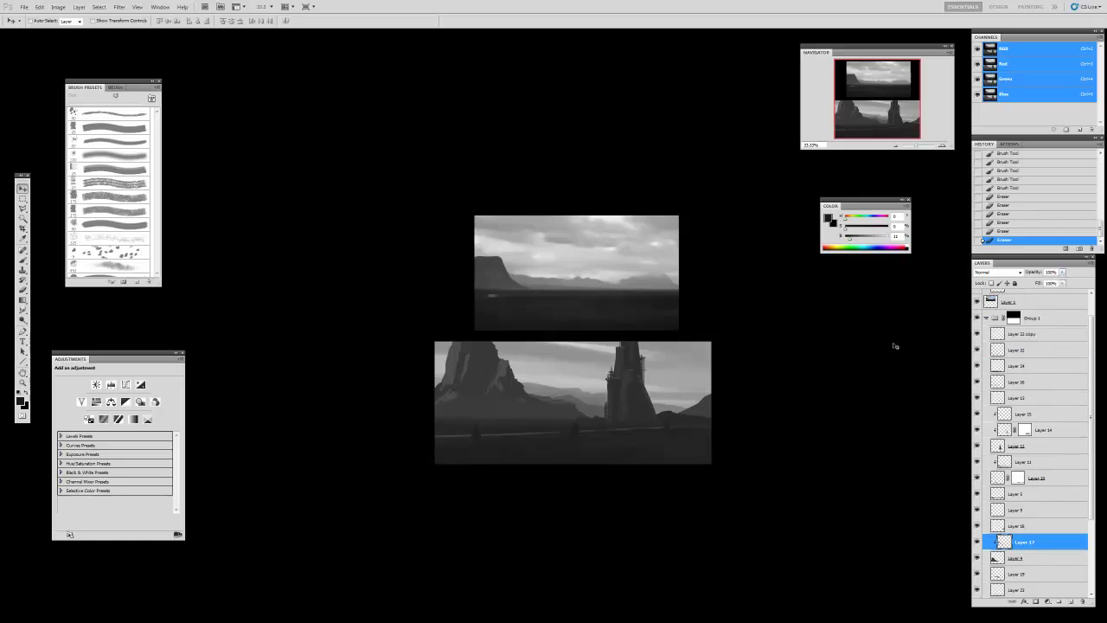
pyautogui.hotkey('ctrl', 'l')
pyautogui.moveTo(362, 312); pyautogui.dragTo(350, 313)
pyautogui.press('Return')
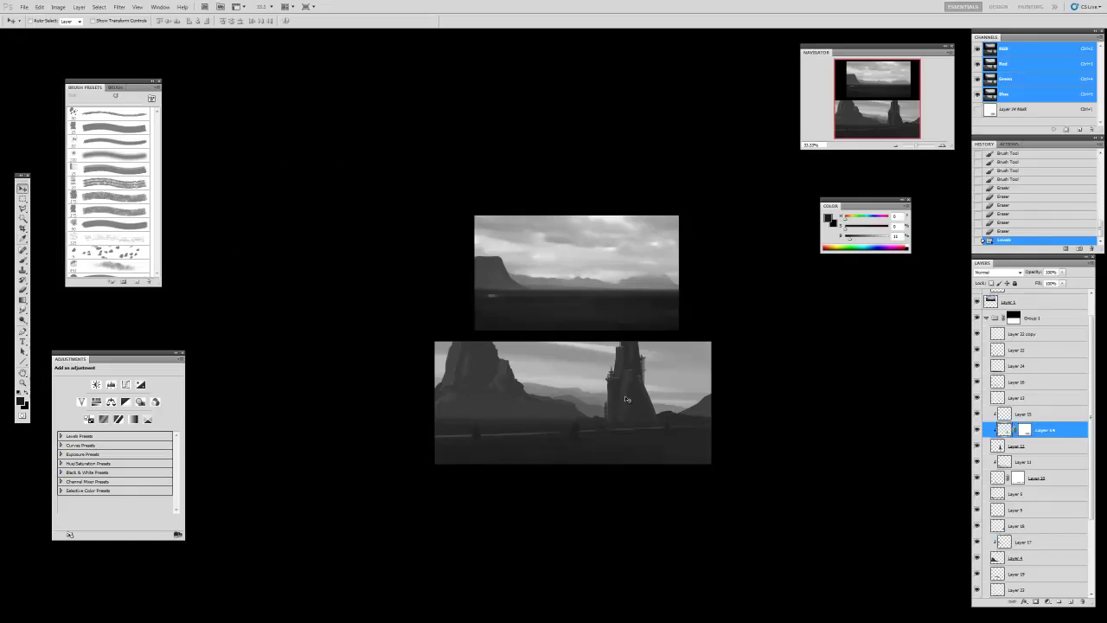
# - Darken the rock tower's masked, clipped detail layer slightly by lowering its white output level in Levels
pyautogui.hotkey('ctrl', 'l')
pyautogui.moveTo(367, 311); pyautogui.dragTo(362, 313)
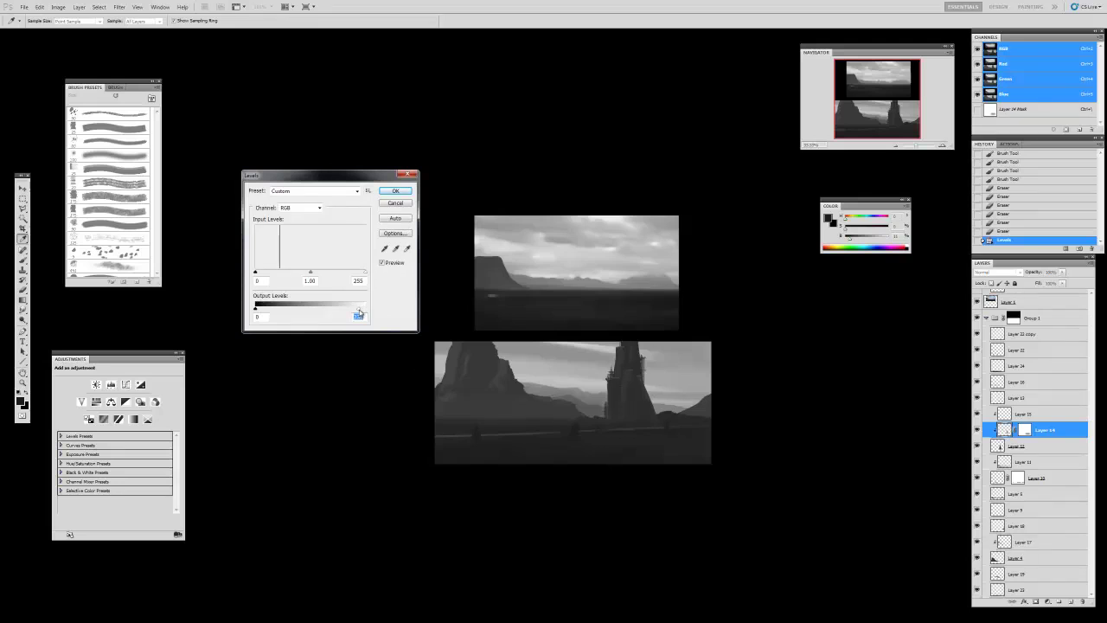
pyautogui.press('Return')
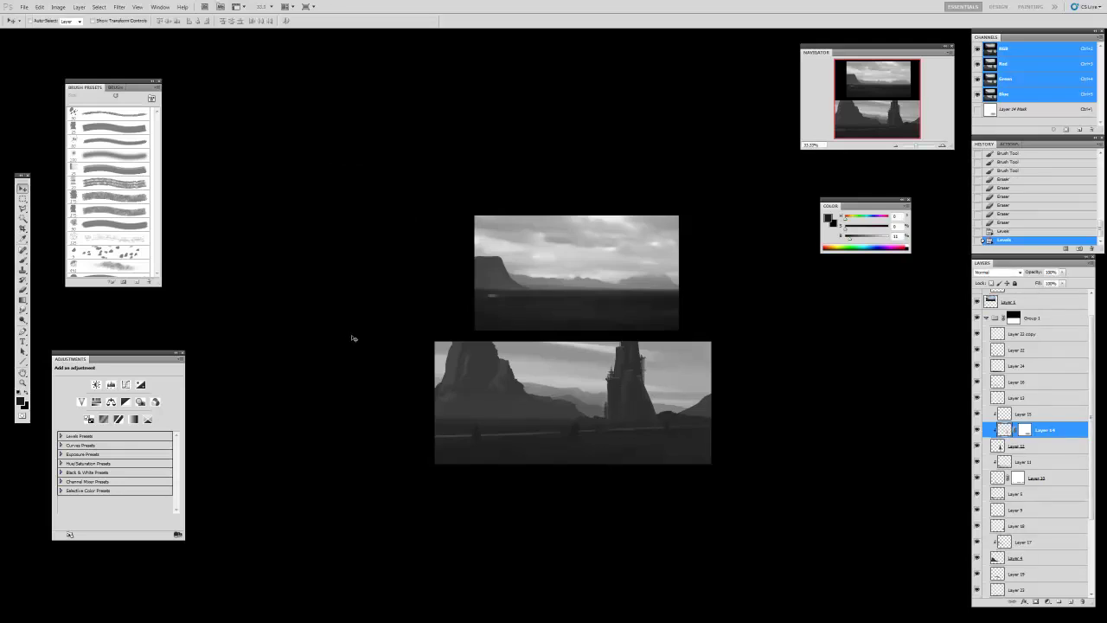
# - Add another new layer at the top of Group 1 and activate the Brush tool
pyautogui.moveTo(570, 444); pyautogui.dragTo(573, 421)
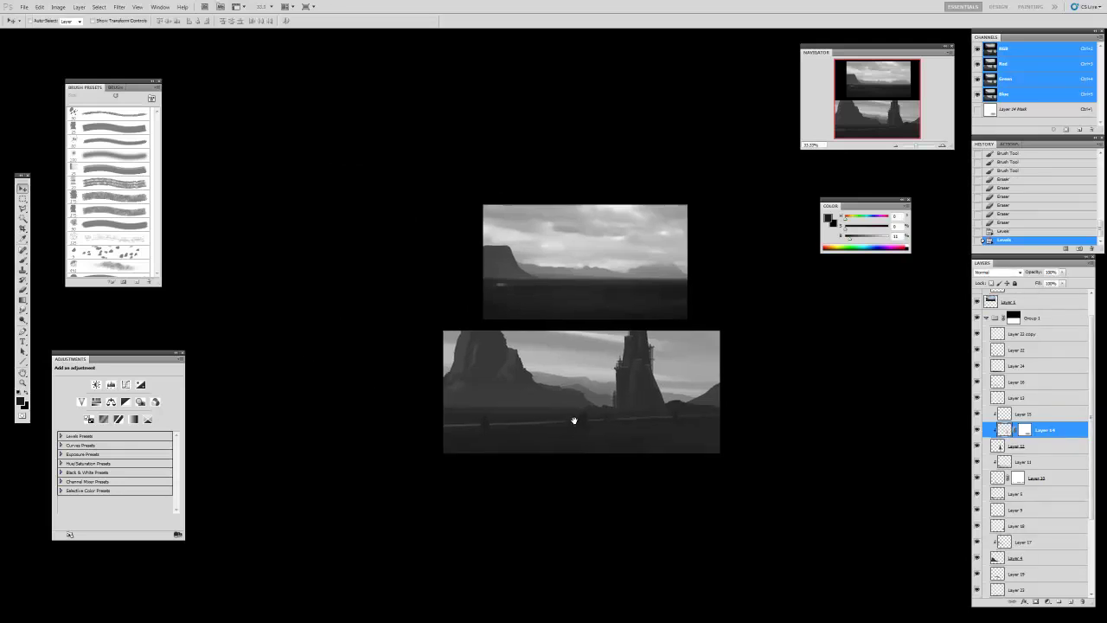
pyautogui.click(1006, 336)
pyautogui.click(1071, 603)
pyautogui.press('b')
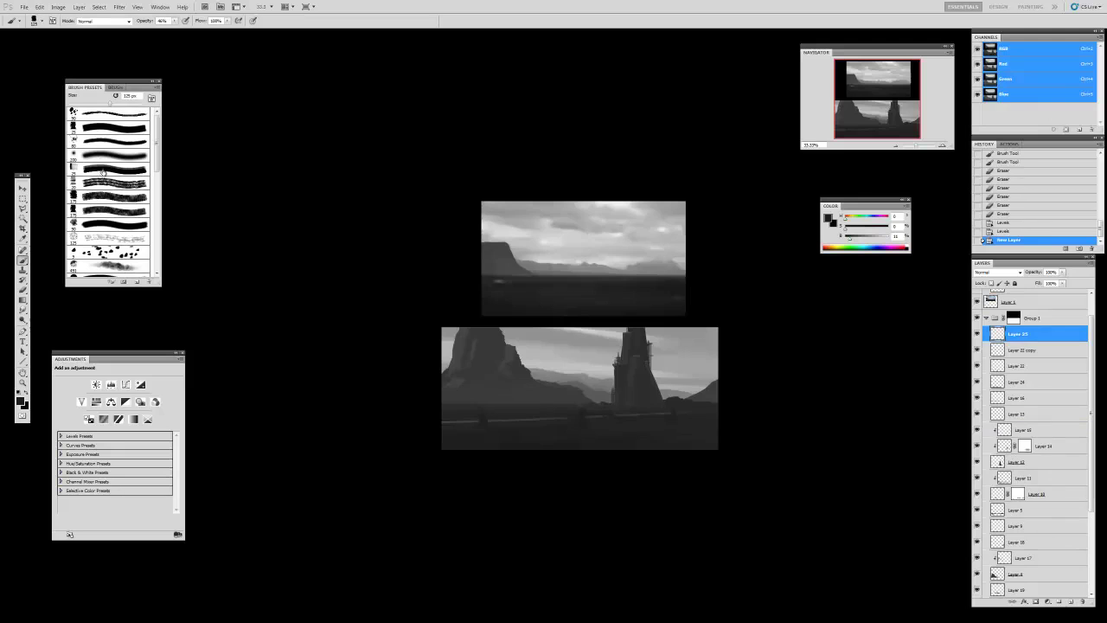
pyautogui.click(99, 209)
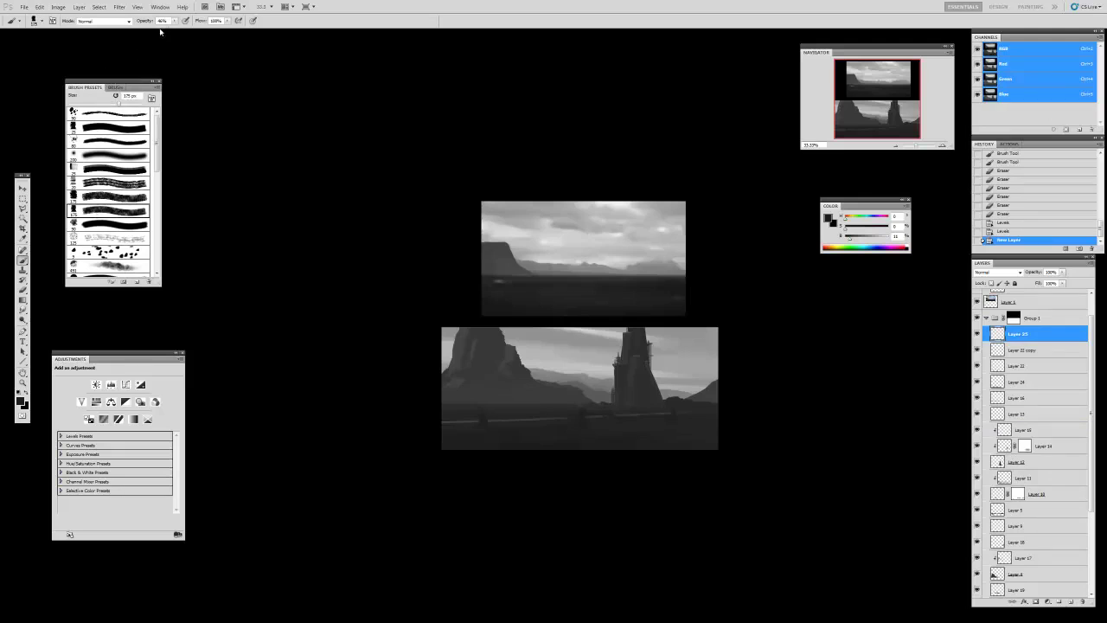
pyautogui.click(115, 87)
pyautogui.click(85, 128)
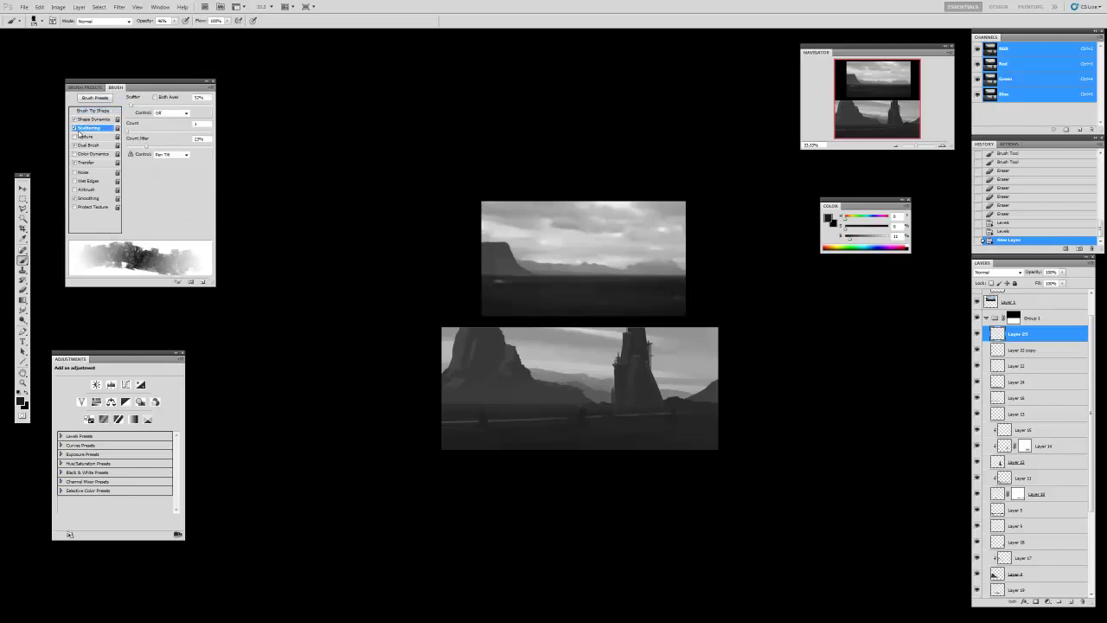
# - Choose the 25 px hard-edged brush and enable Scattering on both axes with the scatter amount raised above 100%
pyautogui.click(92, 87)
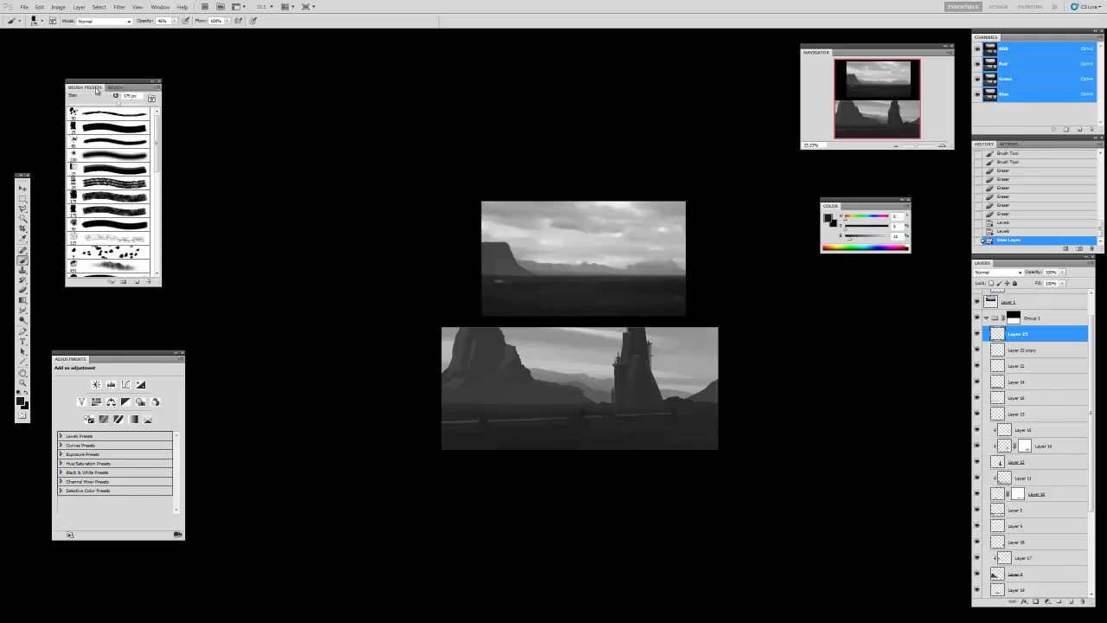
pyautogui.click(115, 88)
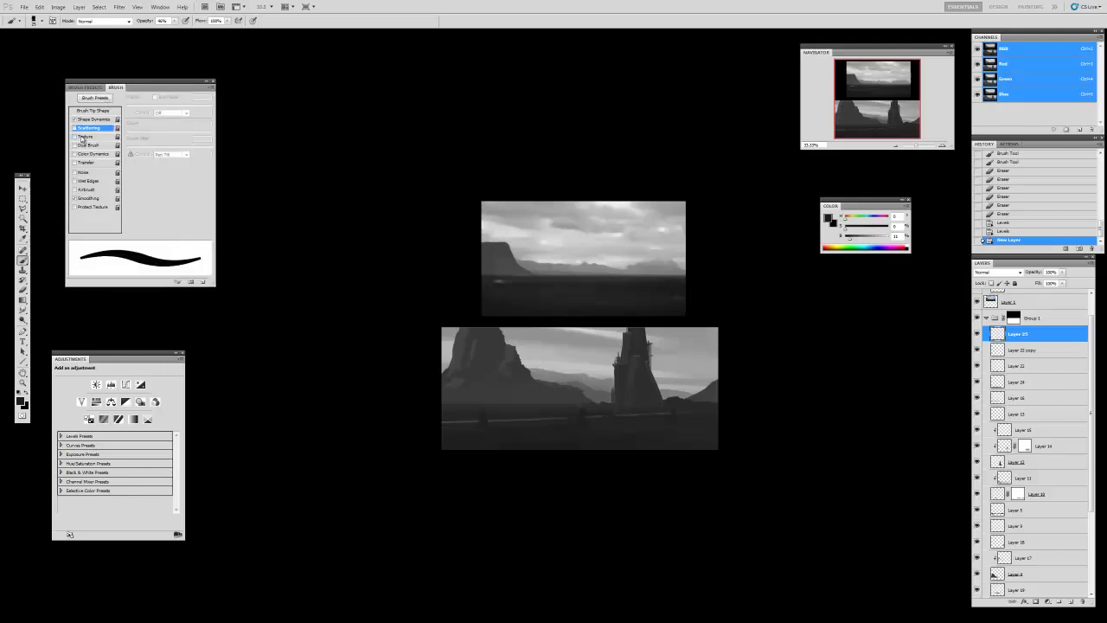
pyautogui.click(75, 128)
pyautogui.click(155, 97)
pyautogui.moveTo(132, 104); pyautogui.dragTo(138, 107)
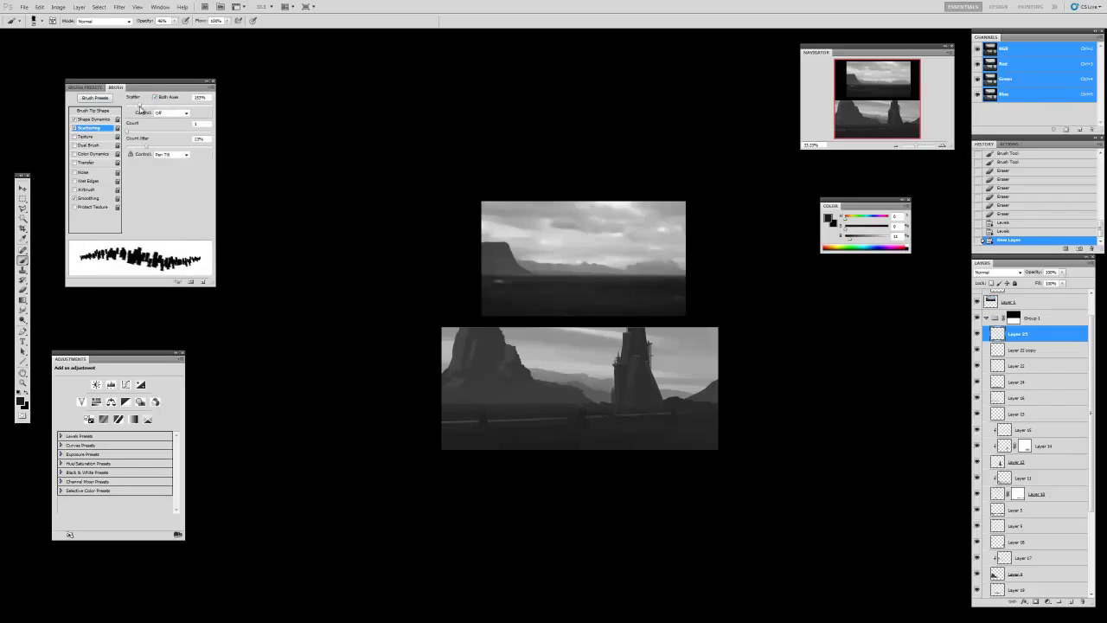
pyautogui.moveTo(141, 106)
pyautogui.mouseDown()
pyautogui.moveTo(160, 107)
pyautogui.moveTo(151, 107)
pyautogui.mouseUp()
pyautogui.click(88, 95)
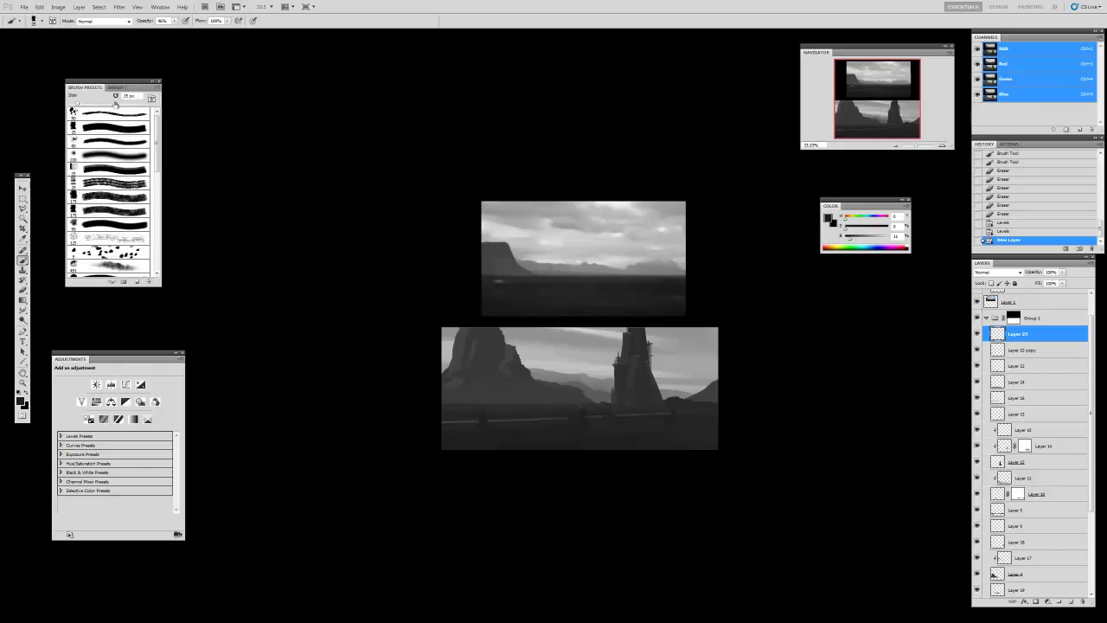
# - In the brush tip settings, greatly widen the spacing and rotate the tip angle for sparse scattered marks
pyautogui.click(114, 88)
pyautogui.click(95, 111)
pyautogui.moveTo(141, 222); pyautogui.dragTo(190, 221)
pyautogui.moveTo(209, 179)
pyautogui.mouseDown()
pyautogui.moveTo(196, 161)
pyautogui.moveTo(199, 188)
pyautogui.mouseUp()
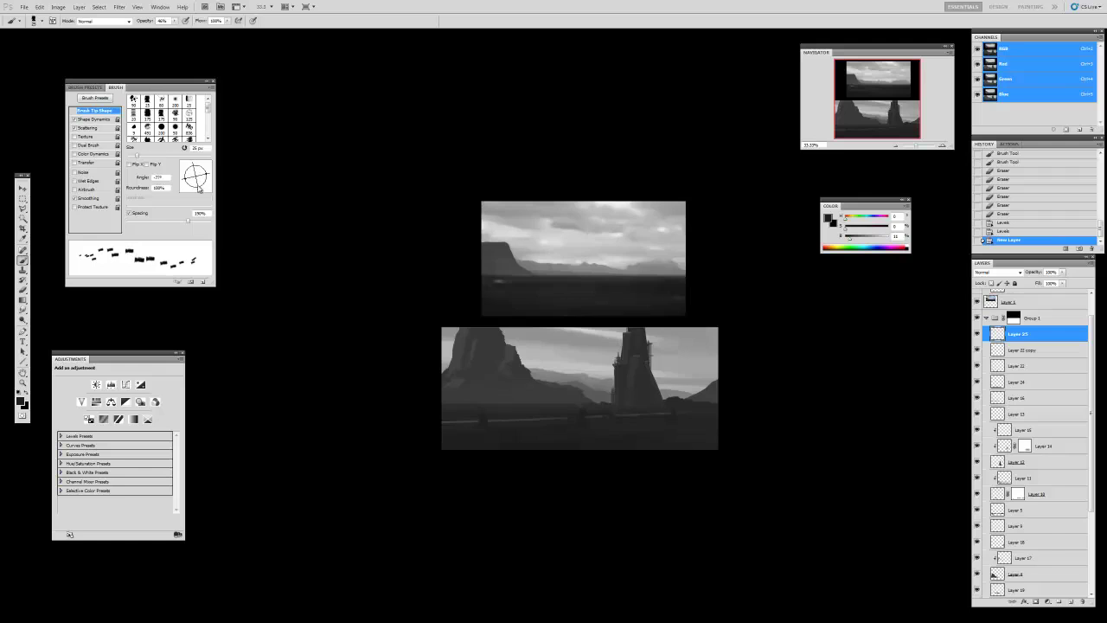
pyautogui.moveTo(188, 228); pyautogui.dragTo(200, 227)
# - Set the foreground colour to a light gray of RGB 193, 193, 193
pyautogui.click(21, 401)
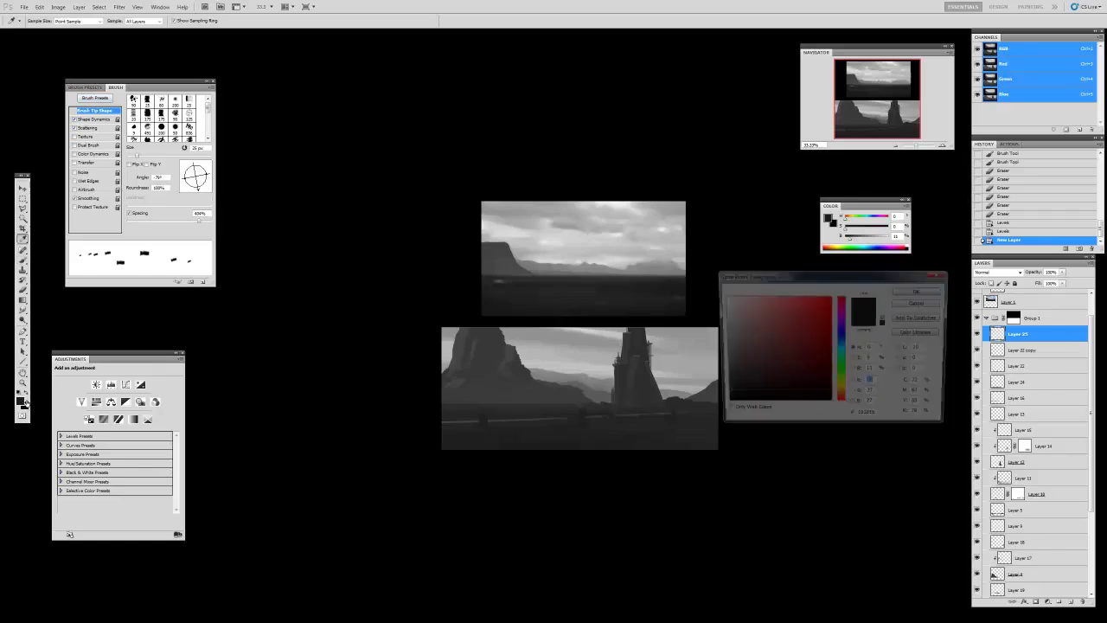
pyautogui.click(582, 361)
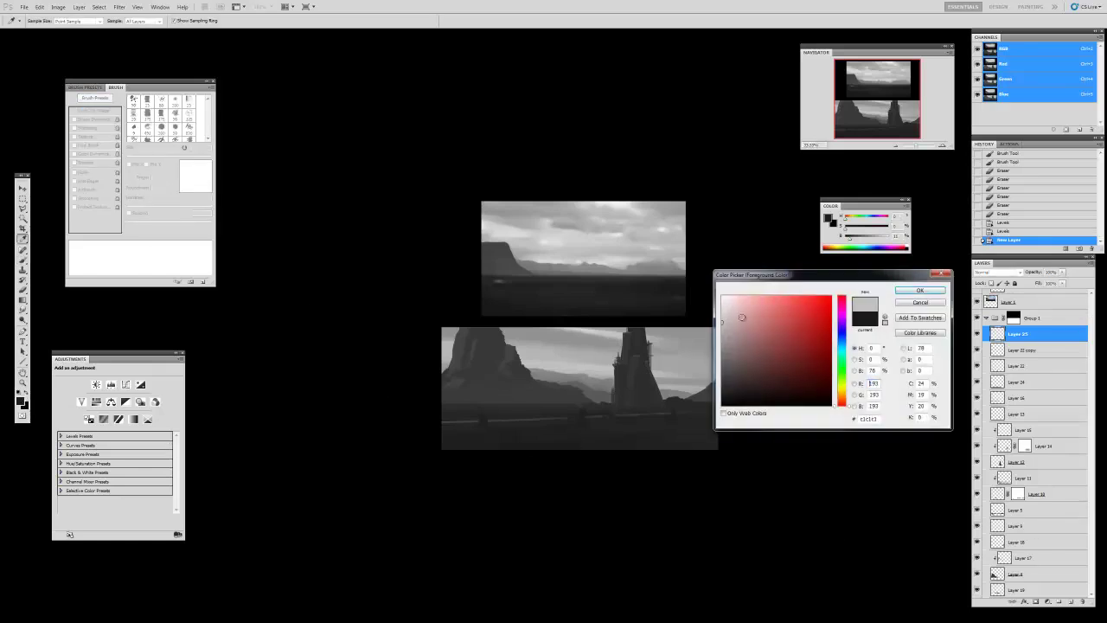
pyautogui.click(919, 290)
# - Scatter small light gray specks across the dark foreground ground below the mesa and rock tower, discarding the initial test stroke
pyautogui.moveTo(614, 432)
pyautogui.mouseDown()
pyautogui.moveTo(514, 431)
pyautogui.moveTo(637, 437)
pyautogui.mouseUp()
pyautogui.hotkey('ctrl', 'z')
pyautogui.hotkey('ctrl', 'z')
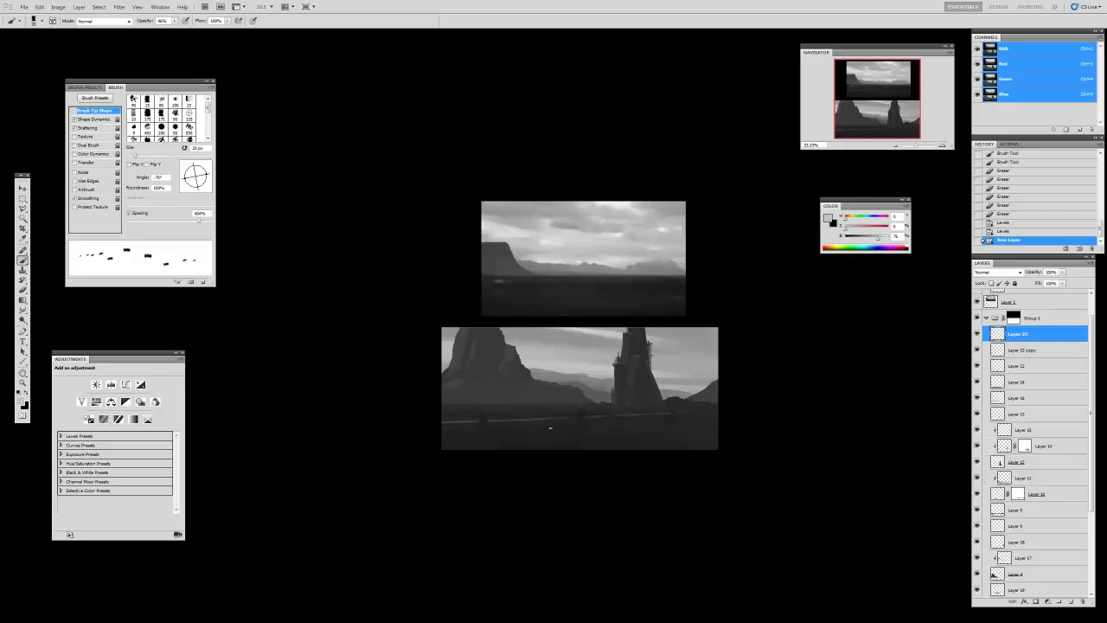
pyautogui.moveTo(550, 427)
pyautogui.mouseDown()
pyautogui.moveTo(582, 432)
pyautogui.moveTo(422, 431)
pyautogui.moveTo(516, 430)
pyautogui.mouseUp()
pyautogui.moveTo(545, 430)
pyautogui.mouseDown()
pyautogui.moveTo(623, 431)
pyautogui.moveTo(600, 422)
pyautogui.moveTo(687, 425)
pyautogui.moveTo(538, 429)
pyautogui.mouseUp()
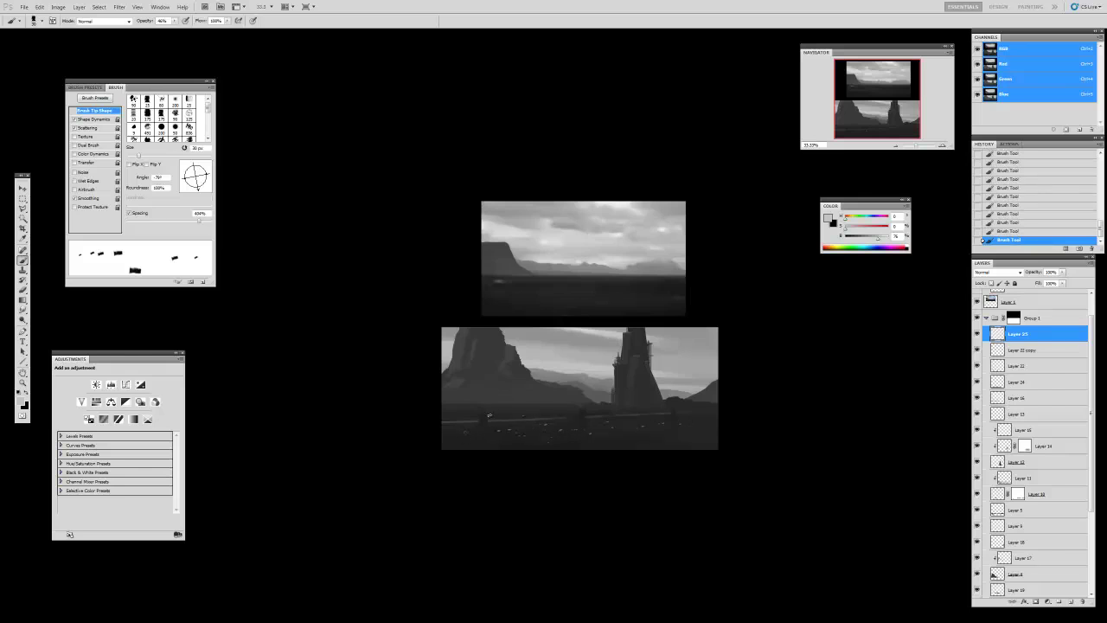
# - Activate the Eraser with the soft round brush preset and reduce its size to 175 px
pyautogui.press('e')
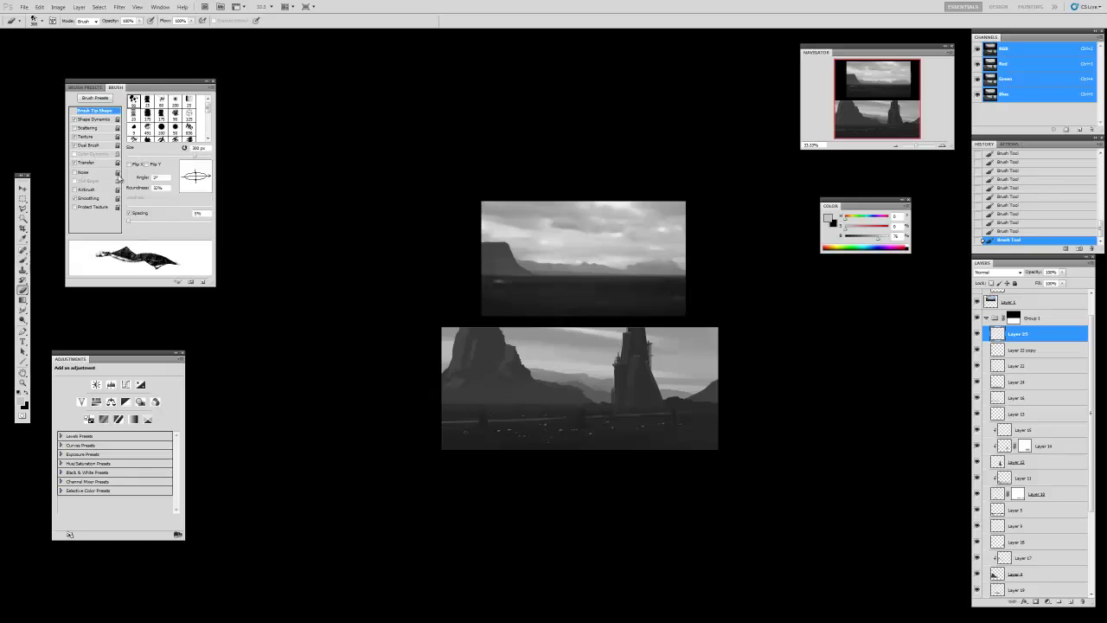
pyautogui.click(97, 97)
pyautogui.click(102, 156)
pyautogui.press('[')
pyautogui.press('[')
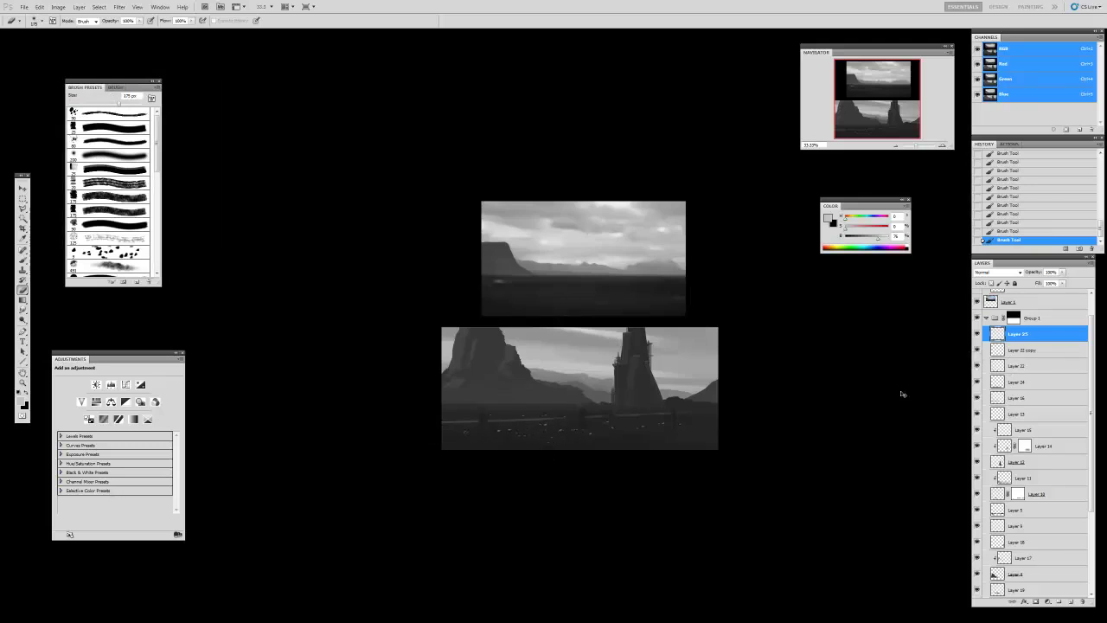
# - Darken the foreground specks in Levels by lowering the white output level to about 150
pyautogui.hotkey('ctrl', 'l')
pyautogui.moveTo(364, 309); pyautogui.dragTo(319, 313)
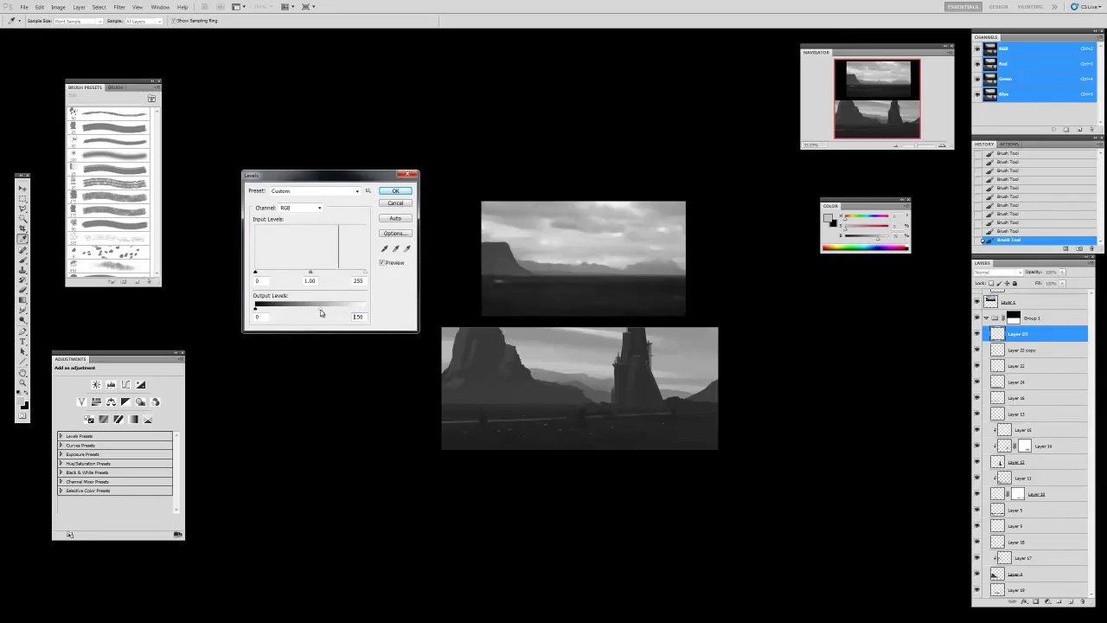
pyautogui.press('Return')
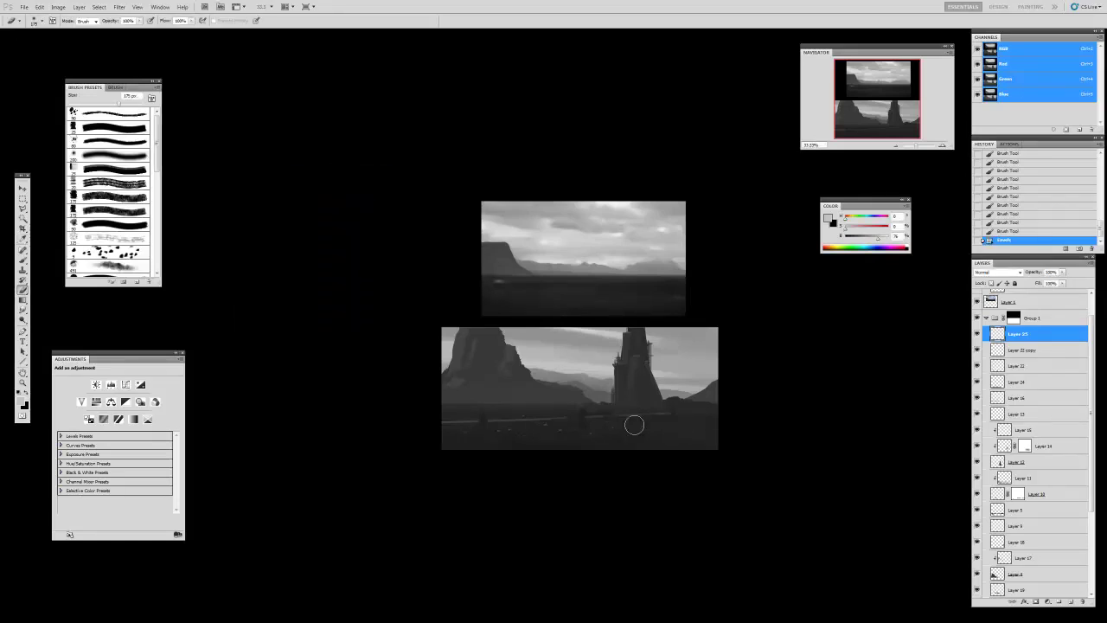
# - Erase stray specks along the horizon and foreground, reducing the eraser to 40 px for the smaller spots
pyautogui.moveTo(604, 398); pyautogui.dragTo(536, 395)
pyautogui.press('[')
pyautogui.press('[')
pyautogui.press('[')
pyautogui.press('[')
pyautogui.press('[')
pyautogui.press('[')
pyautogui.press('[')
pyautogui.press('[')
pyautogui.press('[')
pyautogui.click(534, 411)
pyautogui.click(588, 441)
pyautogui.click(694, 446)
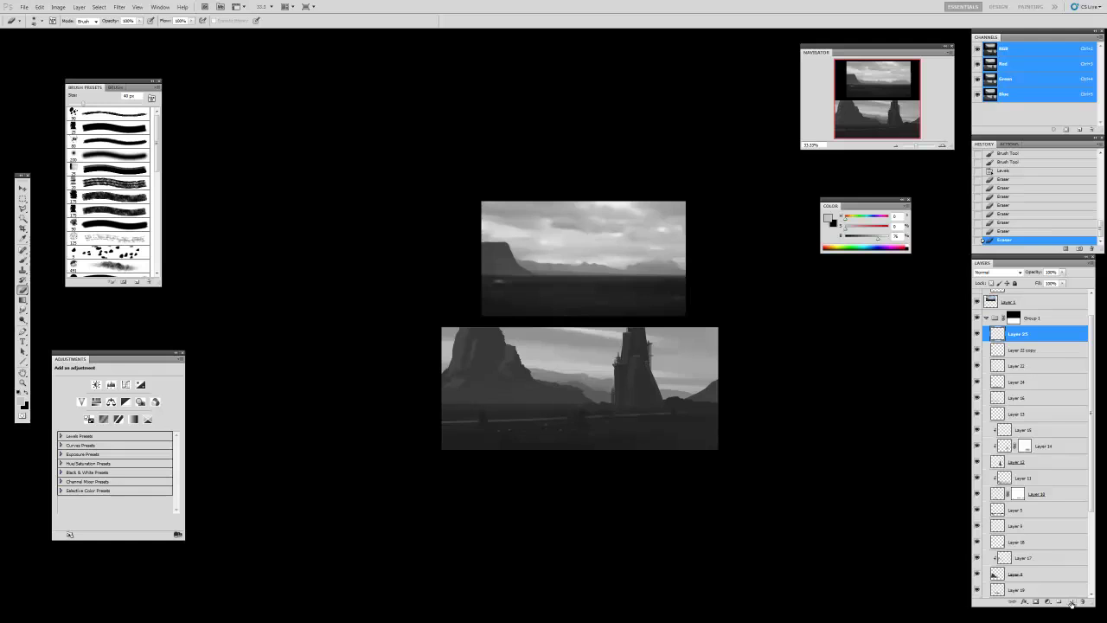
# - Add a new layer above the specks and outline a small vehicle-like shape near the road with the Polygonal Lasso
pyautogui.click(1071, 601)
pyautogui.press('z')
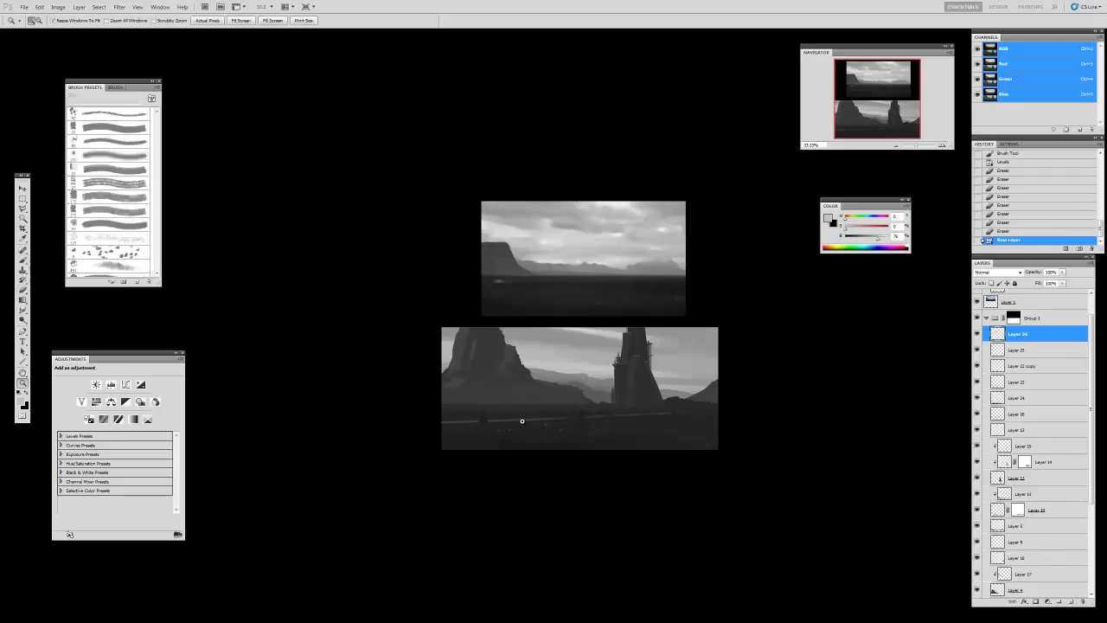
pyautogui.click(522, 421)
pyautogui.press('l')
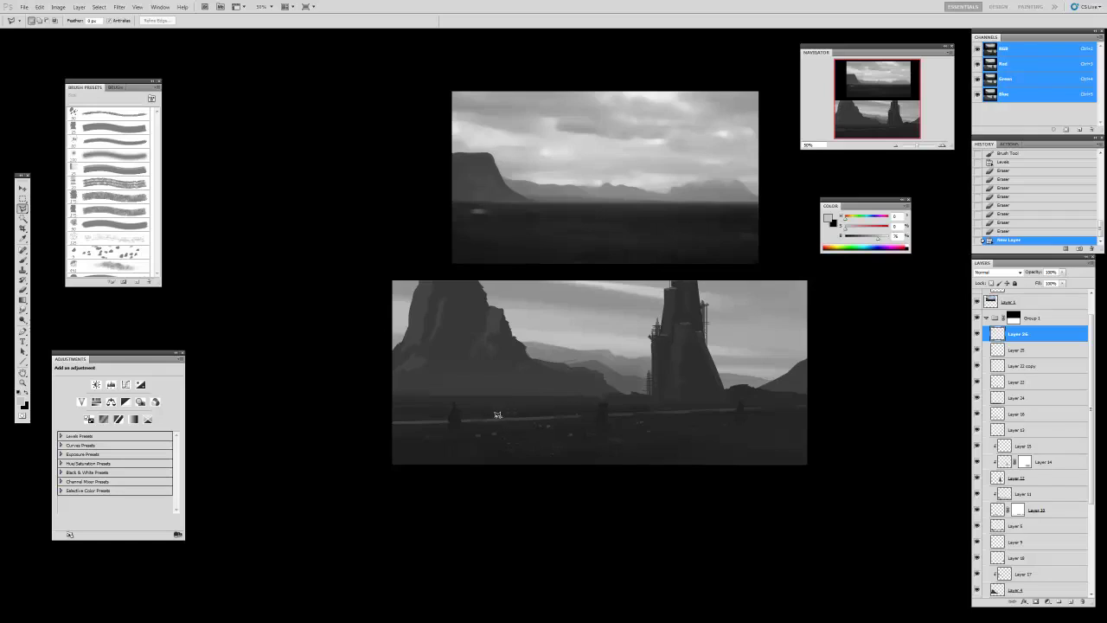
pyautogui.click(498, 416)
pyautogui.hotkey('ctrl', 'space')
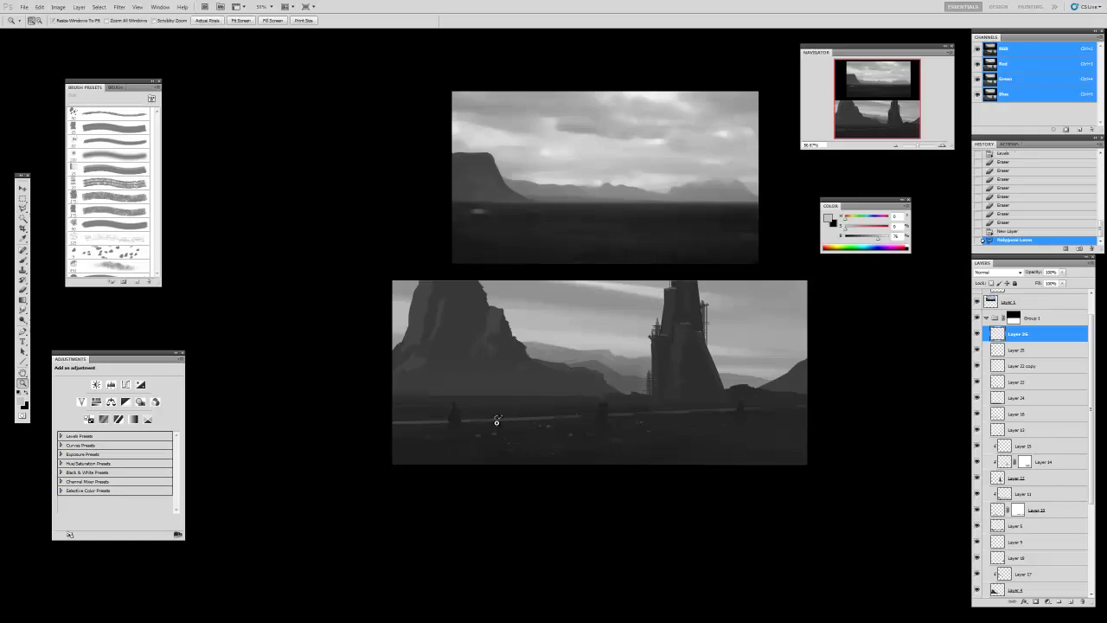
pyautogui.keyDown('ctrl'); pyautogui.doubleClick(498, 422); pyautogui.keyUp('ctrl')
# - Paint the small selection dark gray with the 25 px hard-edged brush, deselect it, and move the shape toward the road
pyautogui.press('b')
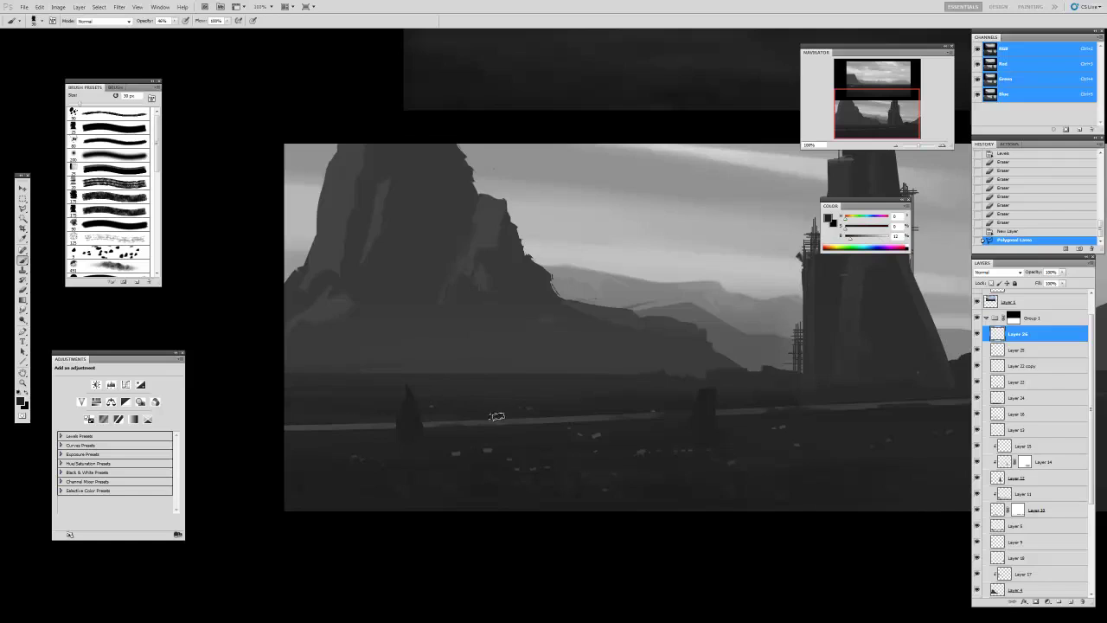
pyautogui.moveTo(485, 414); pyautogui.dragTo(510, 420)
pyautogui.click(90, 125)
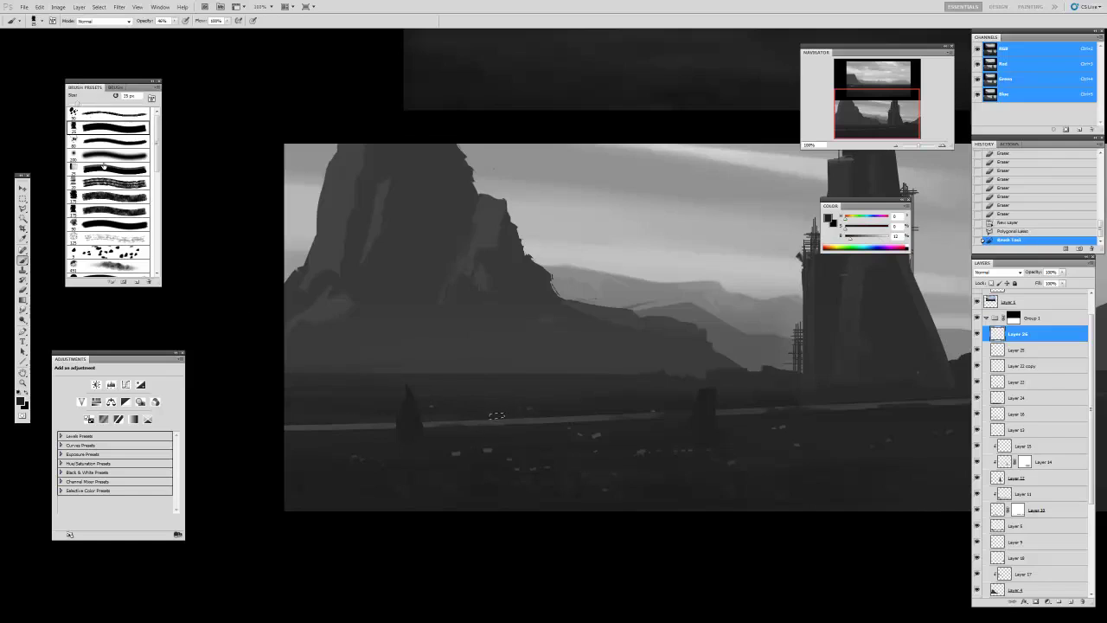
pyautogui.click(441, 424)
pyautogui.hotkey('ctrl', 'd')
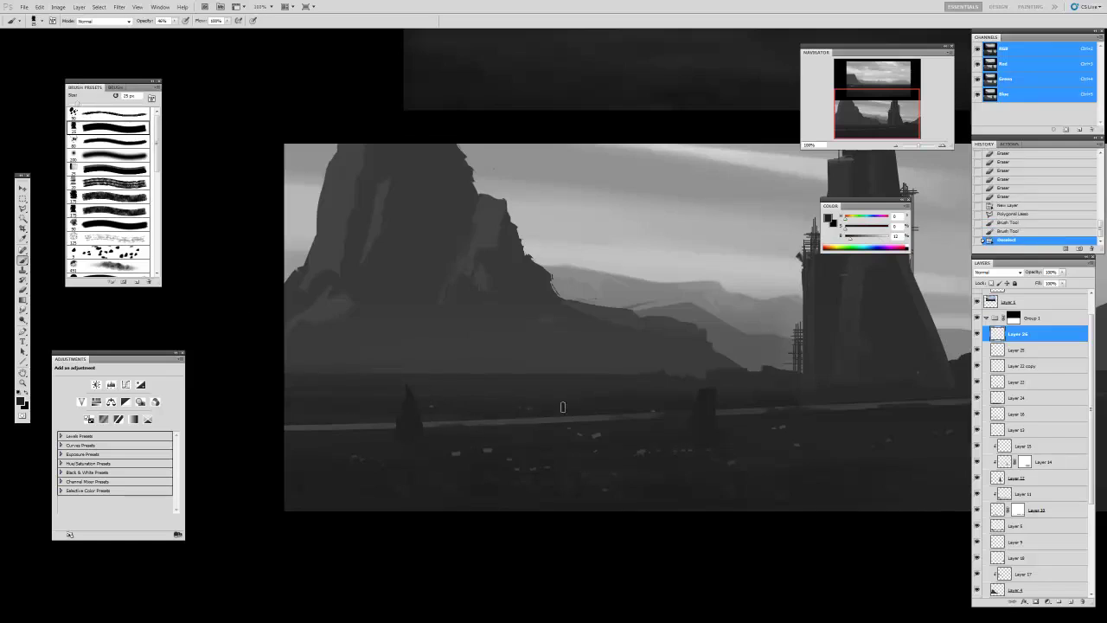
pyautogui.press('v')
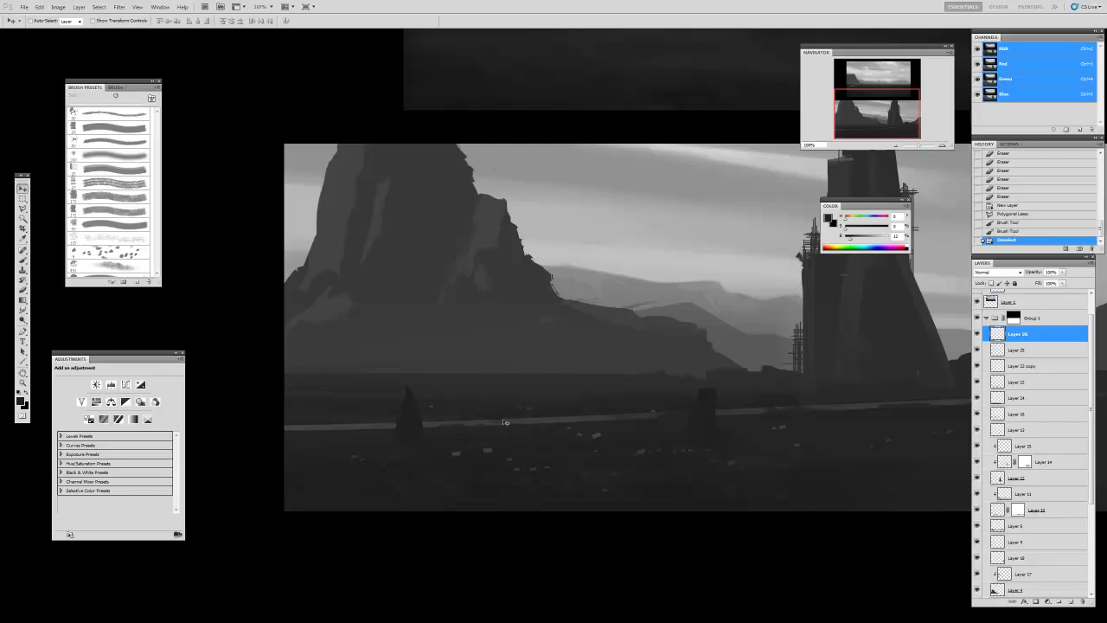
pyautogui.moveTo(505, 422); pyautogui.dragTo(507, 423)
# - Raise the brush opacity to 100%, undo back to the active selection, repaint it solid dark gray, and deselect
pyautogui.press('b')
pyautogui.moveTo(179, 21); pyautogui.dragTo(271, 50)
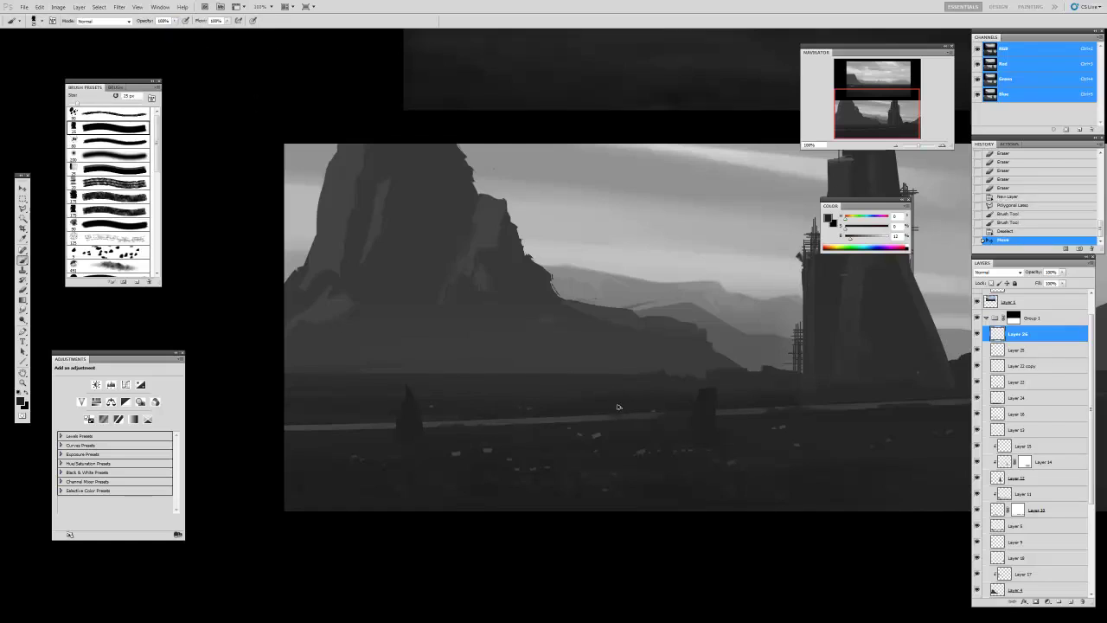
pyautogui.hotkey('ctrl', 'alt', 'z')
pyautogui.hotkey('ctrl', 'alt', 'z')
pyautogui.hotkey('ctrl', 'alt', 'z')
pyautogui.moveTo(462, 418)
pyautogui.mouseDown()
pyautogui.moveTo(496, 417)
pyautogui.moveTo(447, 429)
pyautogui.moveTo(522, 428)
pyautogui.moveTo(504, 425)
pyautogui.mouseUp()
pyautogui.hotkey('ctrl', 'd')
# - Place the small dark shape on the road, adjusting it with Free Transform and nudging it down slightly
pyautogui.press('v')
pyautogui.hotkey('ctrl', 't')
pyautogui.press('Return')
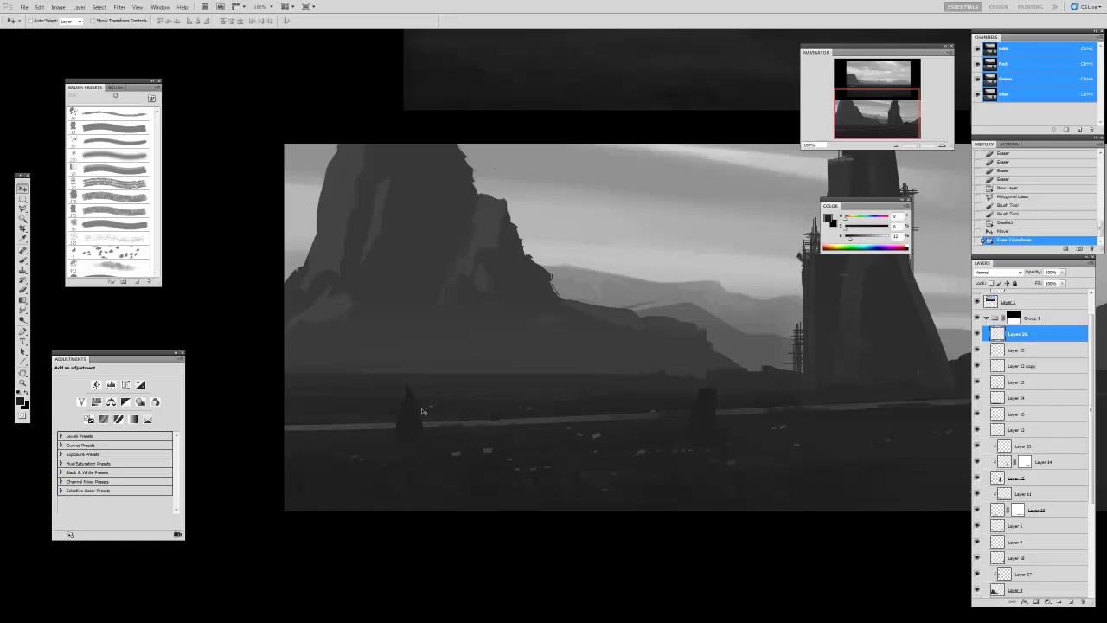
pyautogui.press('Down')
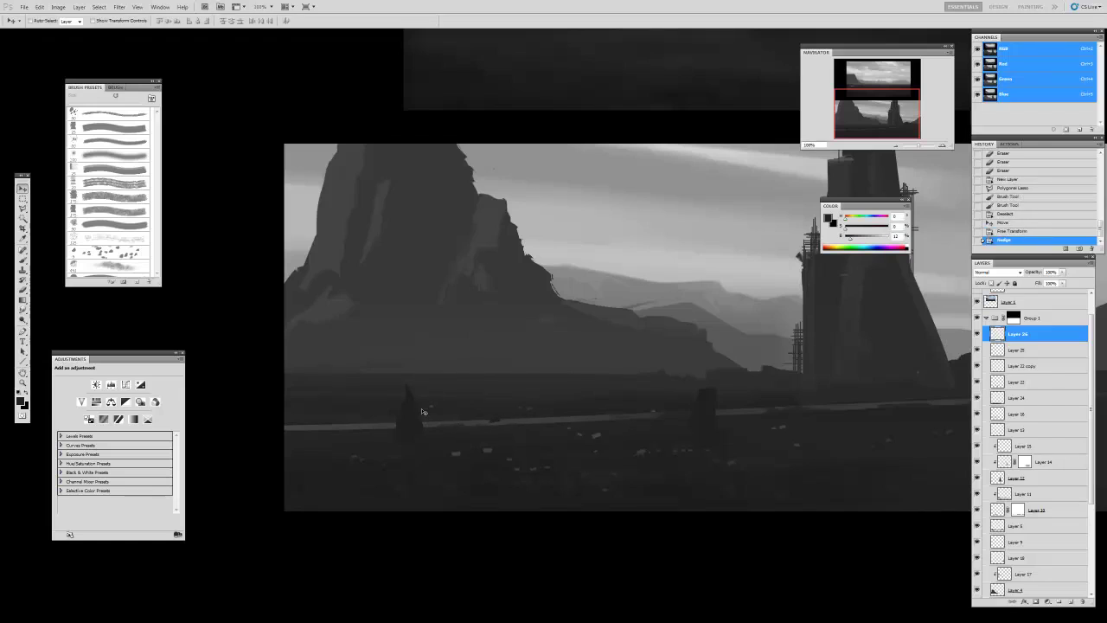
pyautogui.hotkey('ctrl', 't')
pyautogui.press('Return')
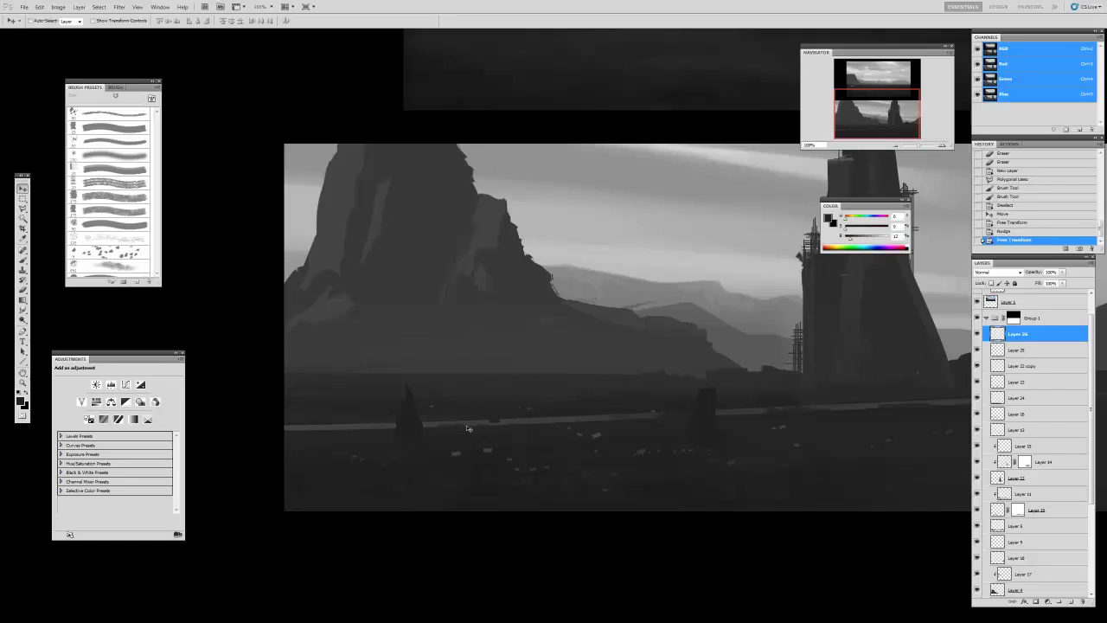
# - Lock the small shape layer's transparent pixels and fine-tune the shape's position on the road
pyautogui.press('z')
pyautogui.click(493, 427)
pyautogui.click(494, 425)
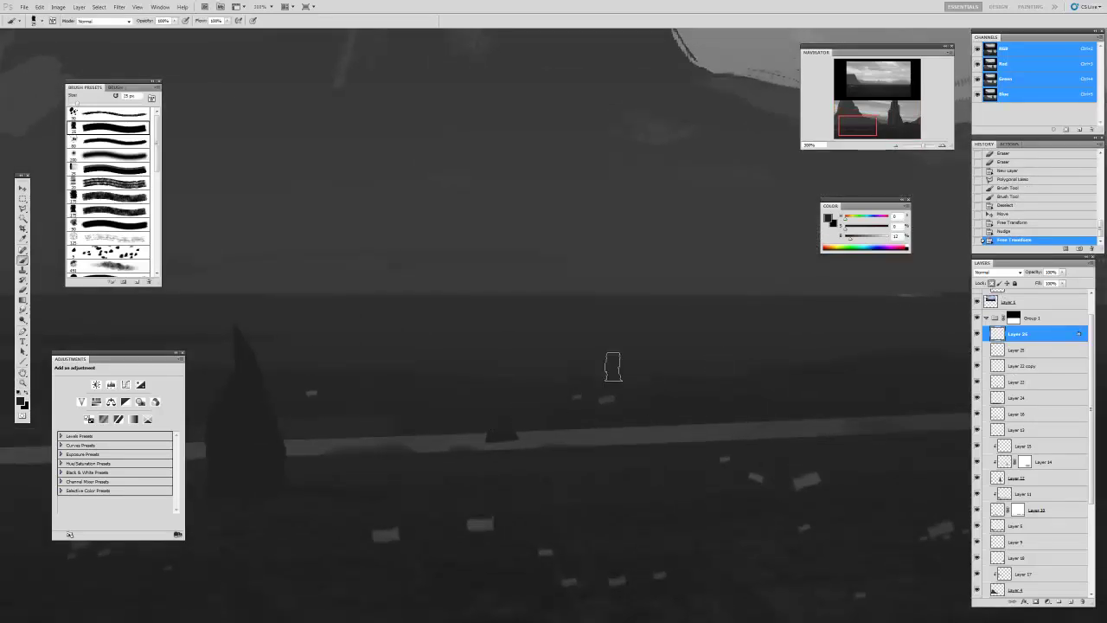
pyautogui.press('v')
pyautogui.moveTo(511, 445); pyautogui.dragTo(511, 435)
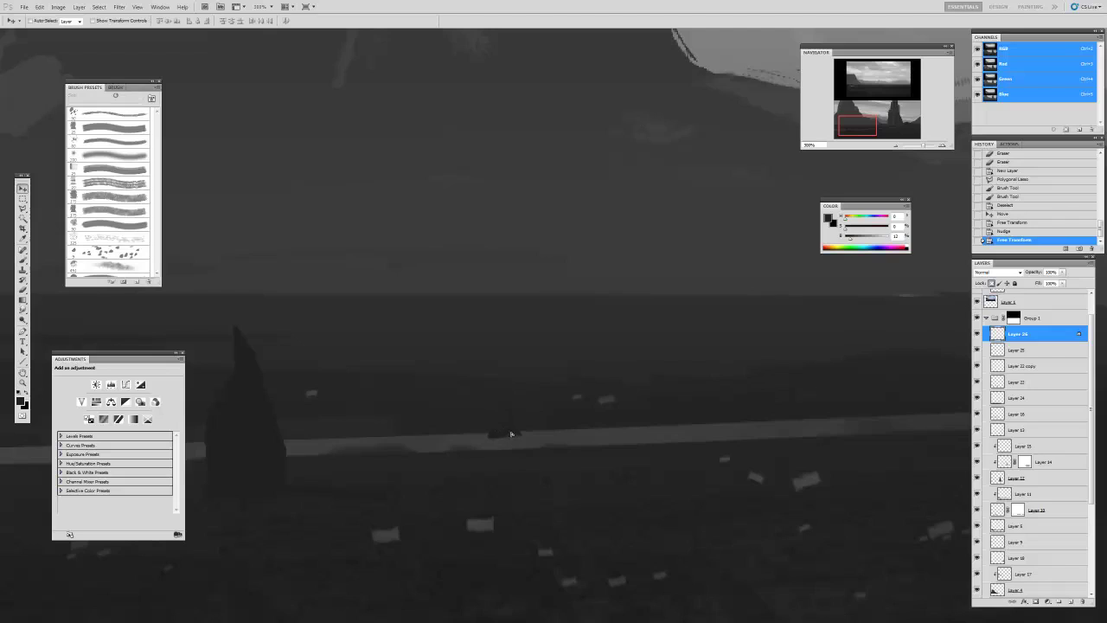
# - Paint a lighter gray sampled from a foreground speck along the shape's top, and retouch it with its own dark gray
pyautogui.press('b')
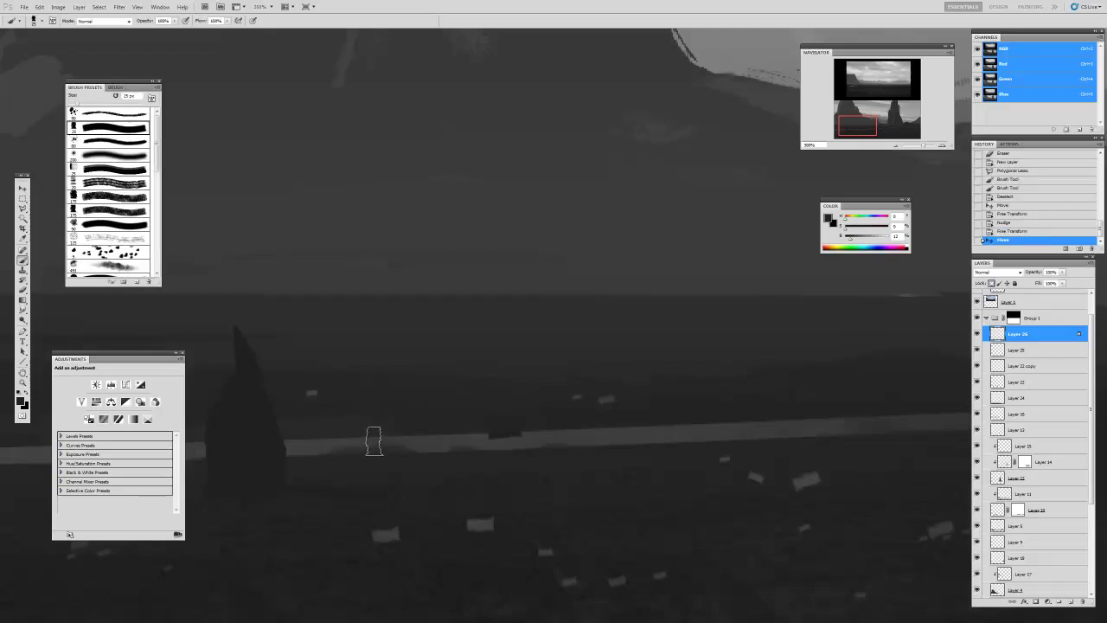
pyautogui.press('i')
pyautogui.click(478, 526)
pyautogui.press('b')
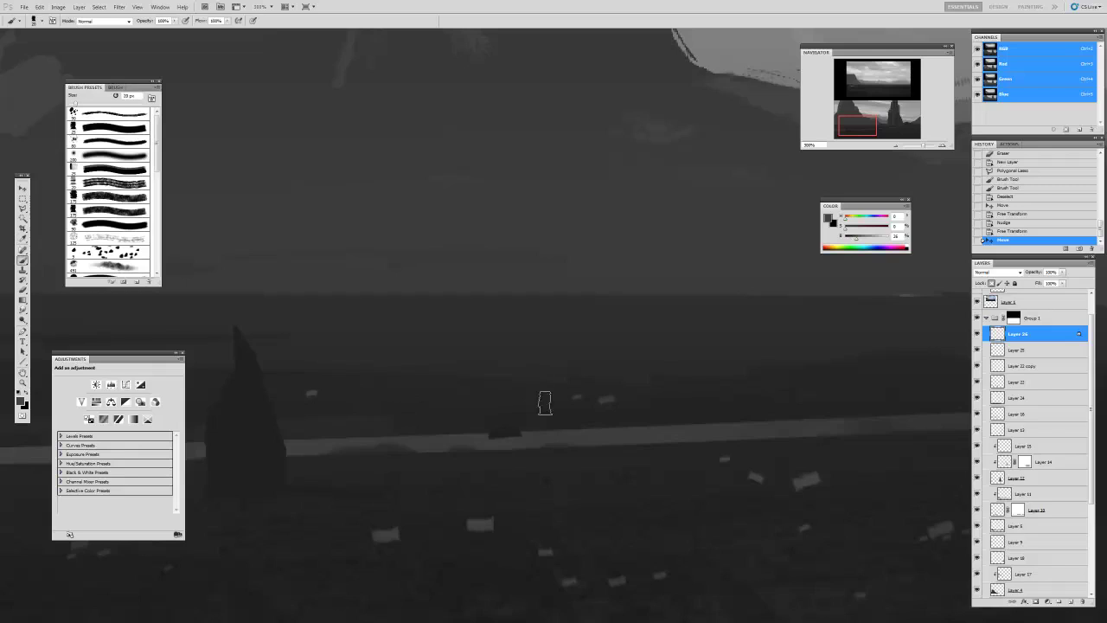
pyautogui.moveTo(492, 429); pyautogui.dragTo(518, 430)
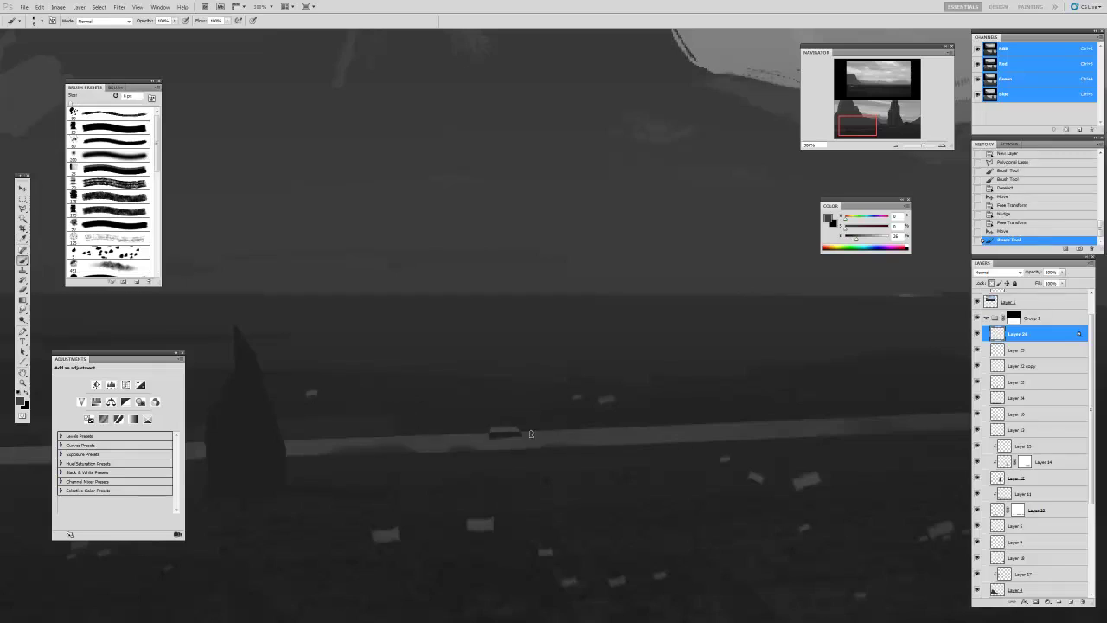
pyautogui.press('i')
pyautogui.click(511, 435)
pyautogui.press('b')
pyautogui.click(643, 419)
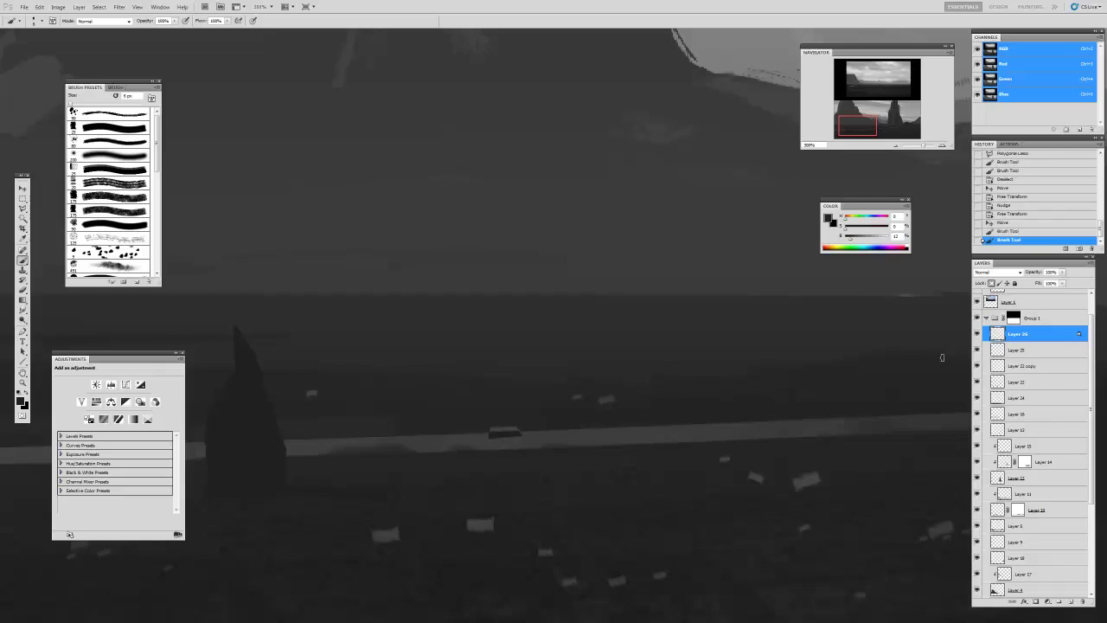
# - Leave Levels without applying it and paint over the shape's light top with dark gray
pyautogui.hotkey('ctrl', 'l')
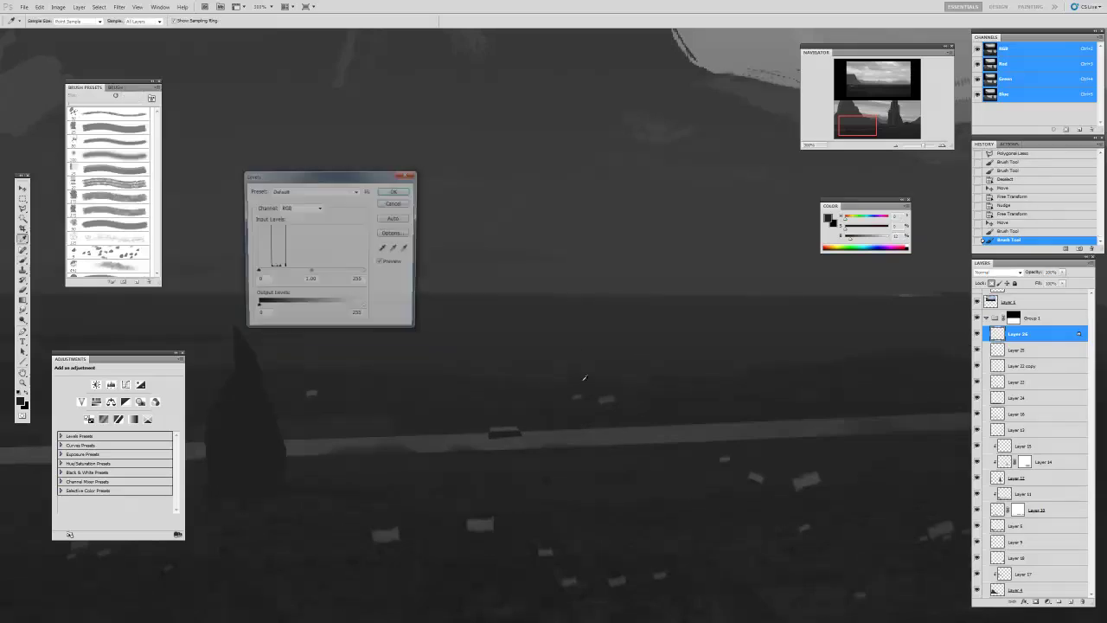
pyautogui.click(396, 204)
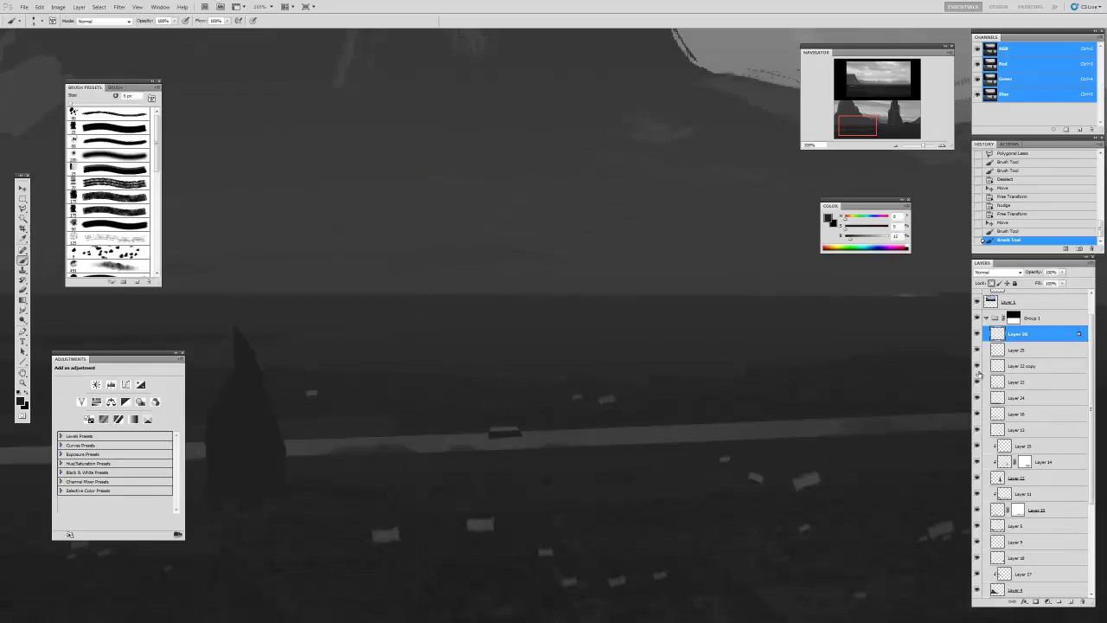
pyautogui.moveTo(492, 429); pyautogui.dragTo(511, 430)
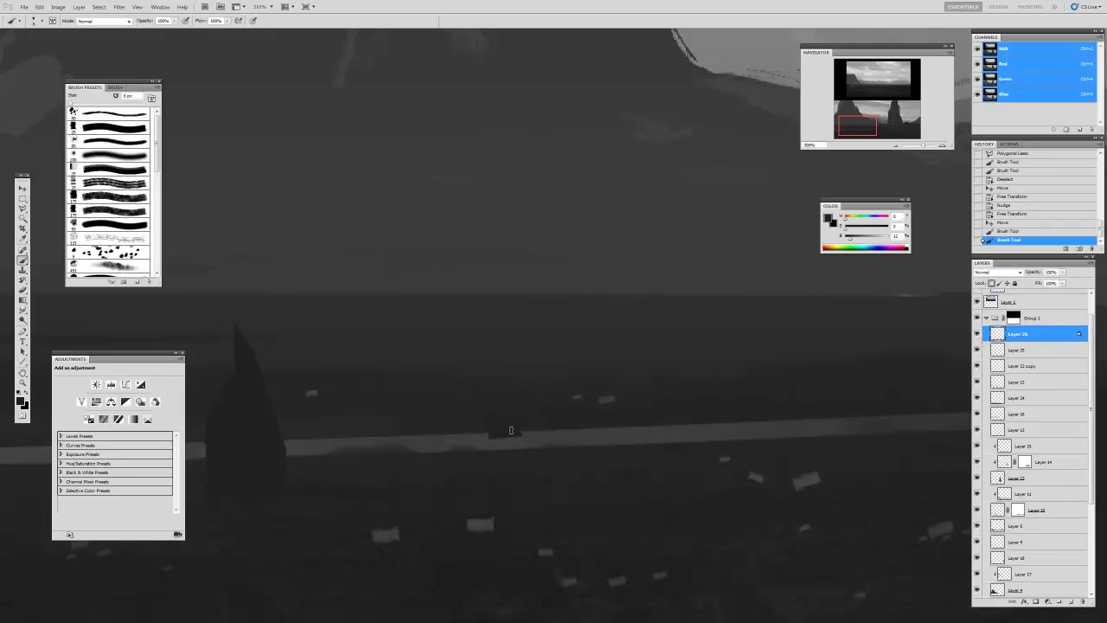
# - Add a new layer clipped to the small shape and paint its top edge with gray sampled from a foreground speck
pyautogui.click(1073, 603)
pyautogui.hotkey('ctrl', 'alt', 'g')
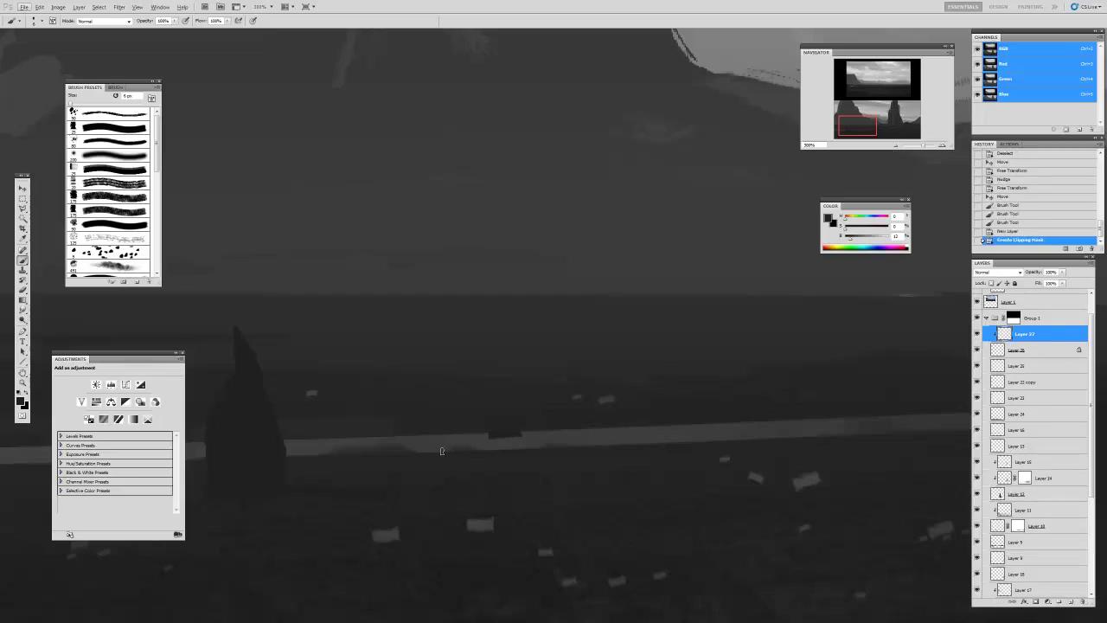
pyautogui.hotkey('alt', 'i')
pyautogui.keyDown('alt'); pyautogui.click(478, 523); pyautogui.keyUp('alt')
pyautogui.keyDown('alt'); pyautogui.click(477, 526); pyautogui.keyUp('alt')
pyautogui.moveTo(492, 427); pyautogui.dragTo(531, 428)
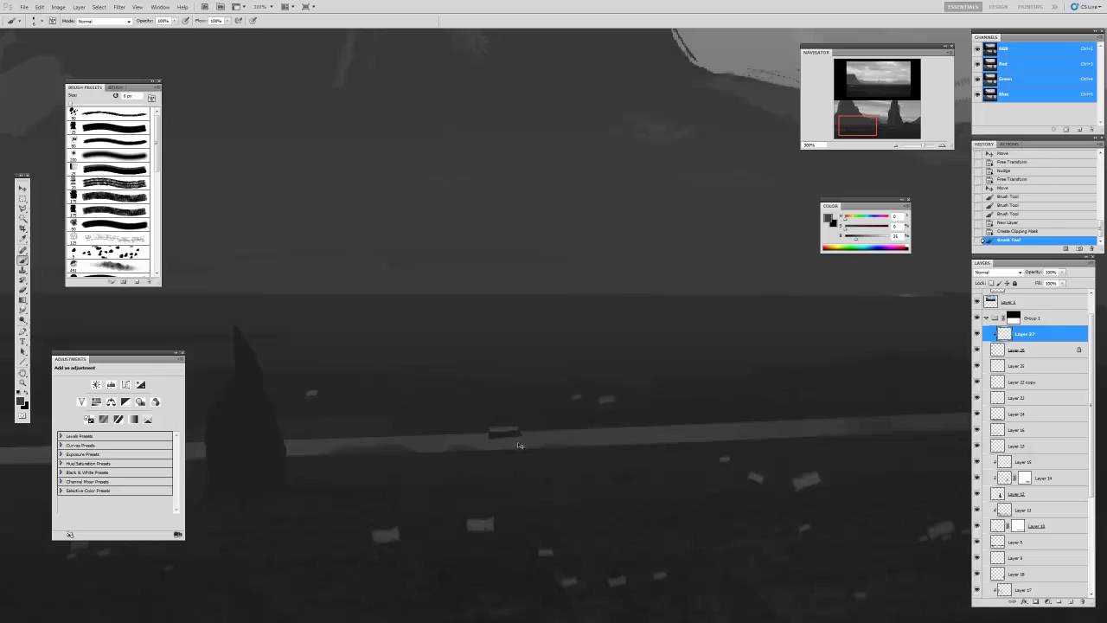
# - Brighten the clipped highlight layer in Levels by lowering the white input level to about 170
pyautogui.hotkey('ctrl', 'alt', 'l')
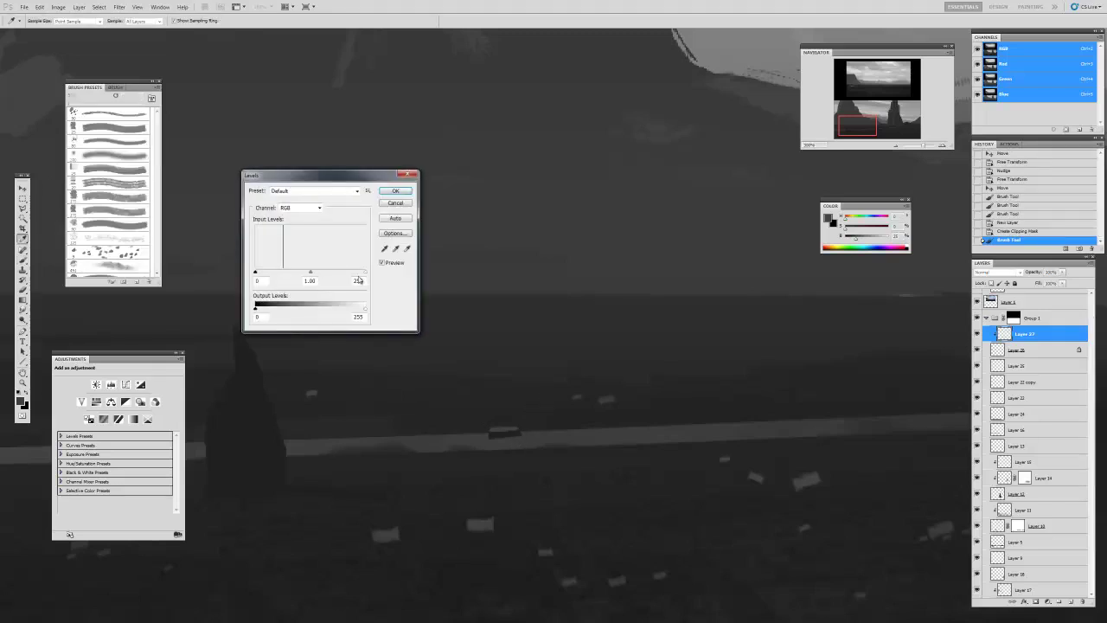
pyautogui.moveTo(364, 275); pyautogui.dragTo(329, 275)
pyautogui.hotkey('ctrl', '-')
pyautogui.hotkey('ctrl', '-')
pyautogui.hotkey('ctrl', '-')
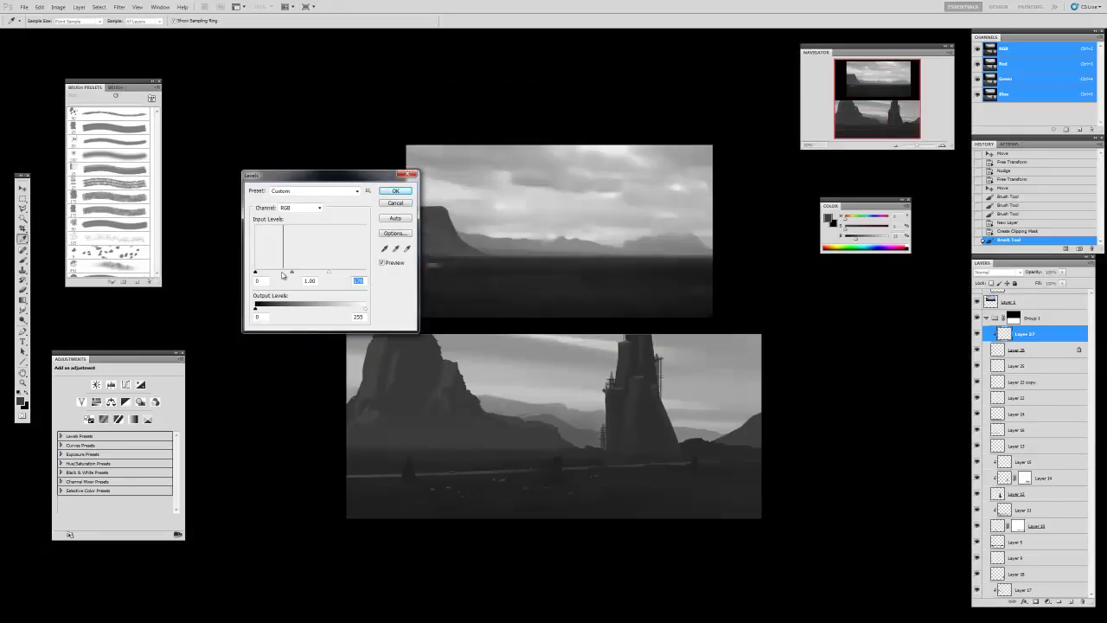
pyautogui.press('Return')
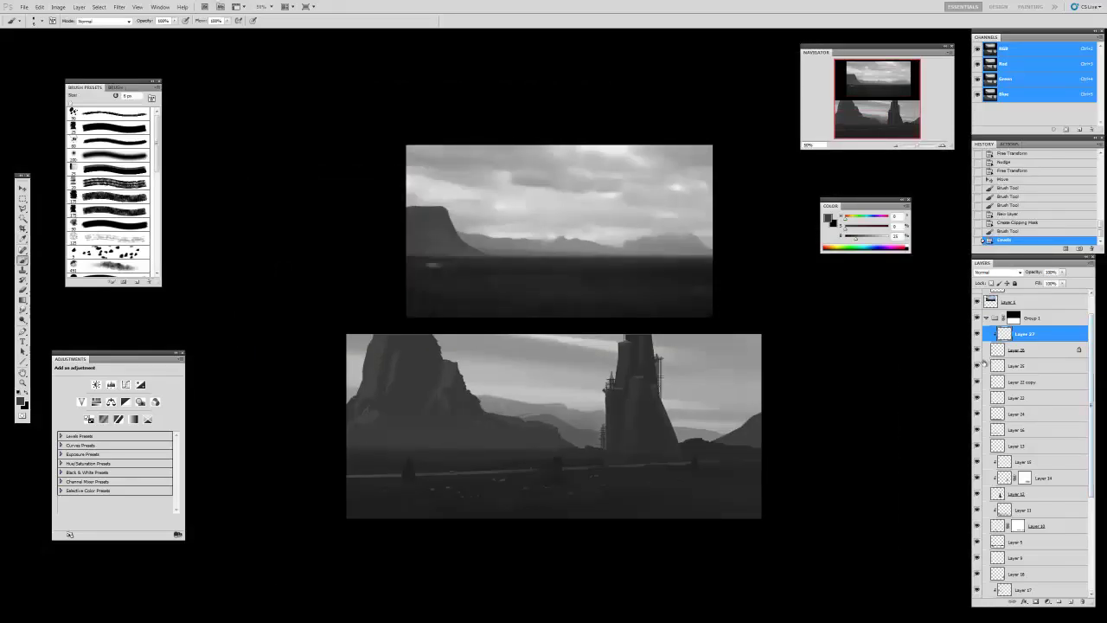
# - Reduce the foreground specks layer's opacity to about 52% and erase parts of the specks below the road
pyautogui.click(982, 367)
pyautogui.click(1063, 273)
pyautogui.moveTo(1064, 274); pyautogui.dragTo(1040, 285)
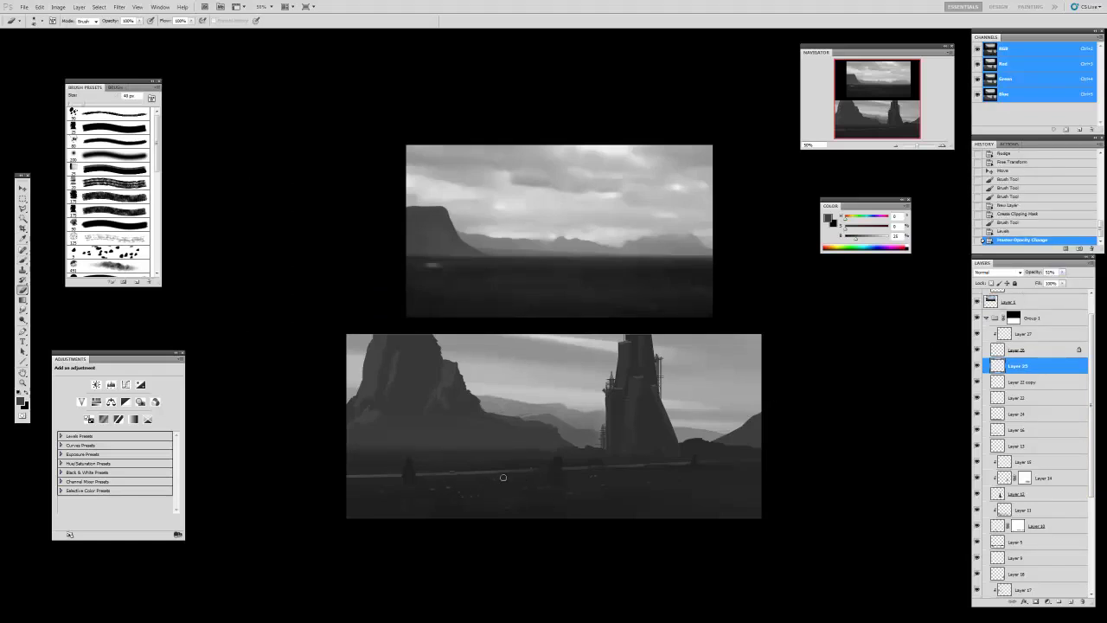
pyautogui.moveTo(416, 483); pyautogui.dragTo(459, 484)
pyautogui.moveTo(603, 482); pyautogui.dragTo(566, 499)
pyautogui.moveTo(565, 500); pyautogui.dragTo(488, 515)
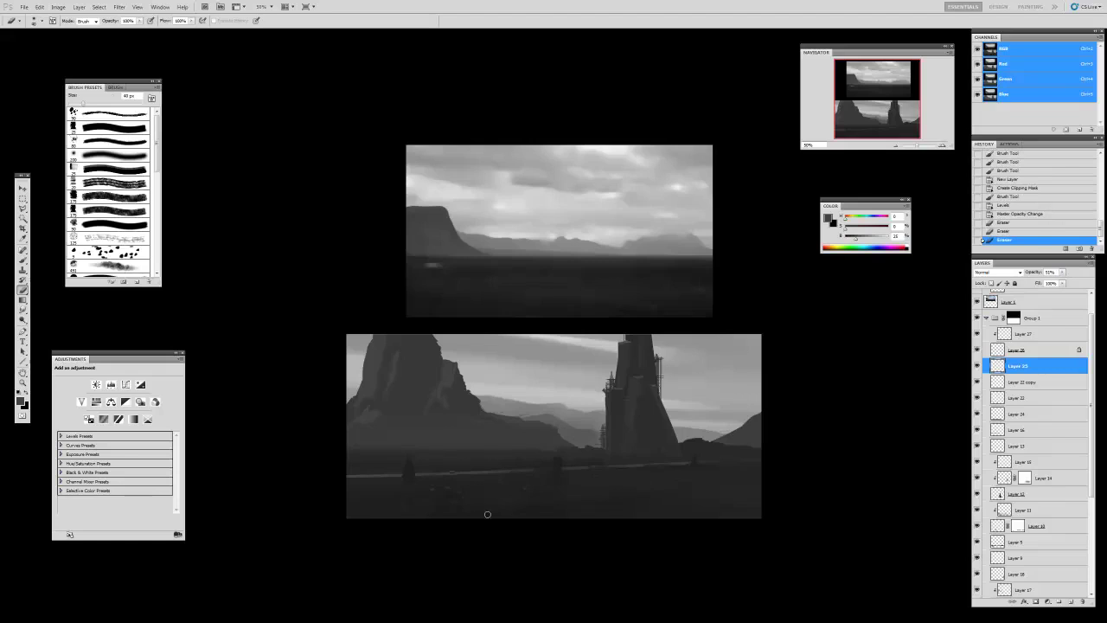
# - Brighten the vehicle's clipped top highlight with a small Dodge tool brush
pyautogui.hotkey('ctrl', 'space')
pyautogui.click(452, 475)
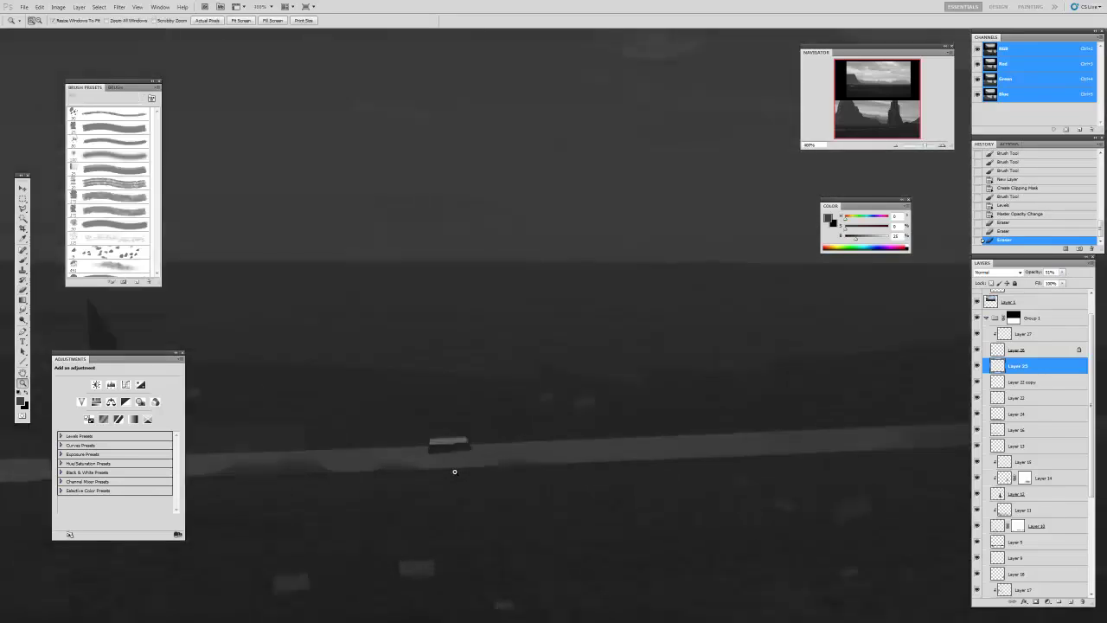
pyautogui.moveTo(511, 459); pyautogui.dragTo(540, 459)
pyautogui.press('v')
pyautogui.keyDown('ctrl'); pyautogui.click(492, 435); pyautogui.keyUp('ctrl')
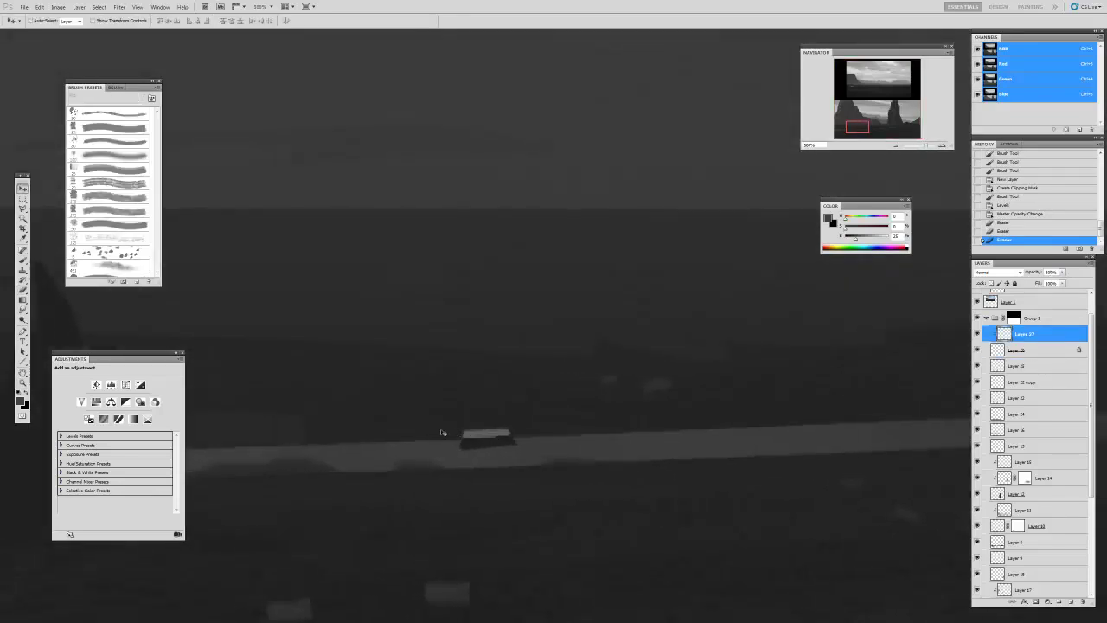
pyautogui.press('o')
pyautogui.press('[')
pyautogui.press('[')
pyautogui.press('[')
pyautogui.press('[')
pyautogui.press('[')
pyautogui.press('[')
pyautogui.press('[')
pyautogui.press('[')
pyautogui.press('[')
pyautogui.press('[')
pyautogui.press('[')
pyautogui.press('[')
pyautogui.press('[')
pyautogui.press('[')
pyautogui.press('[')
pyautogui.moveTo(461, 430)
pyautogui.mouseDown()
pyautogui.moveTo(514, 432)
pyautogui.moveTo(498, 439)
pyautogui.mouseUp()
pyautogui.click(492, 439)
pyautogui.press('z')
pyautogui.keyDown('alt'); pyautogui.click(482, 444); pyautogui.keyUp('alt')
pyautogui.keyDown('alt'); pyautogui.click(482, 444); pyautogui.keyUp('alt')
pyautogui.keyDown('alt'); pyautogui.click(482, 444); pyautogui.keyUp('alt')
pyautogui.keyDown('alt'); pyautogui.click(482, 444); pyautogui.keyUp('alt')
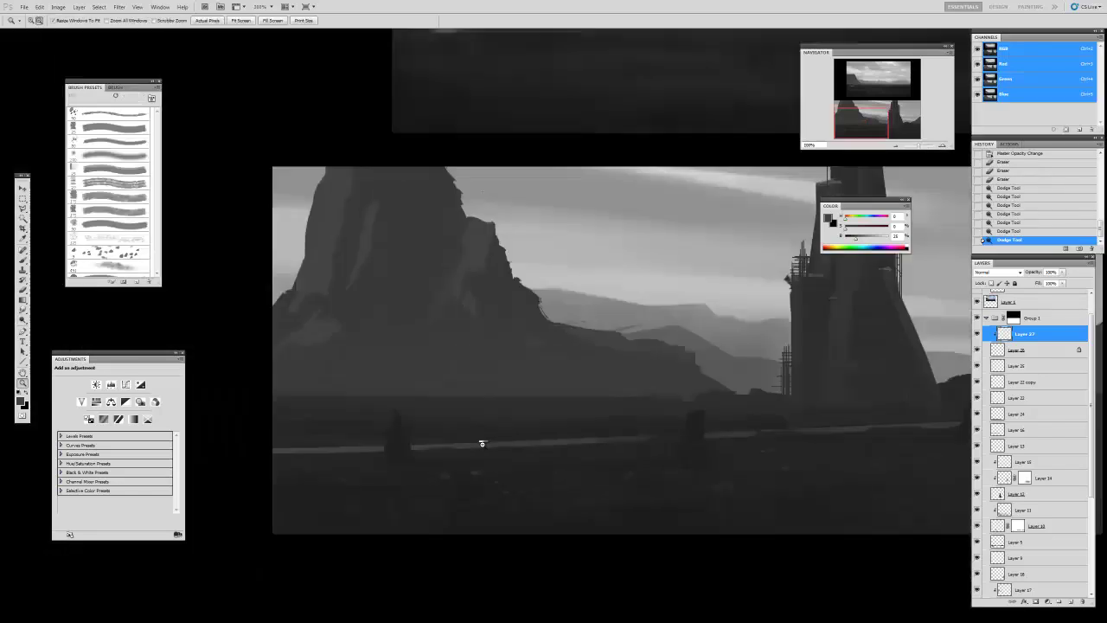
pyautogui.keyDown('alt'); pyautogui.click(482, 443); pyautogui.keyUp('alt')
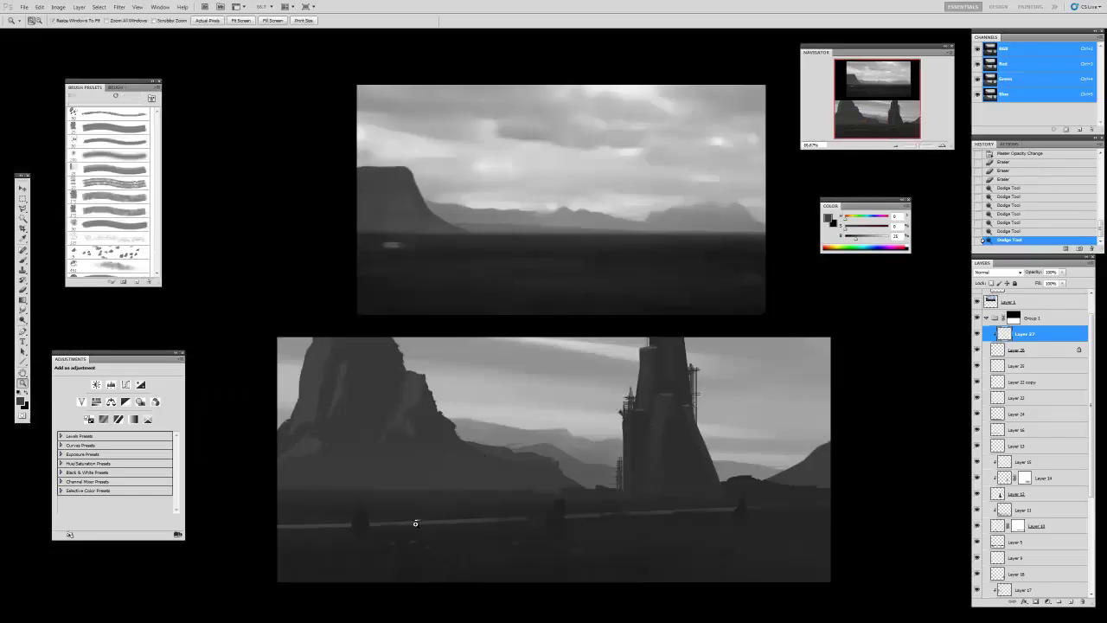
# - Sample gray from the right part of the vehicle's top highlight and shrink the brush to about 7 px
pyautogui.click(413, 525)
pyautogui.click(413, 525)
pyautogui.click(414, 524)
pyautogui.click(414, 524)
pyautogui.moveTo(397, 460); pyautogui.dragTo(545, 422)
pyautogui.press('b')
pyautogui.keyDown('alt'); pyautogui.click(606, 456); pyautogui.keyUp('alt')
pyautogui.moveTo(597, 456); pyautogui.dragTo(574, 459)
pyautogui.hotkey('ctrl', 'z')
pyautogui.press('[')
pyautogui.press('[')
pyautogui.press('[')
pyautogui.press('[')
pyautogui.press('[')
pyautogui.press('[')
pyautogui.press('[')
pyautogui.press('[')
pyautogui.press('[')
pyautogui.press('[')
pyautogui.press('[')
pyautogui.press('[')
pyautogui.press('[')
pyautogui.press('[')
pyautogui.press('[')
pyautogui.press('[')
pyautogui.press('[')
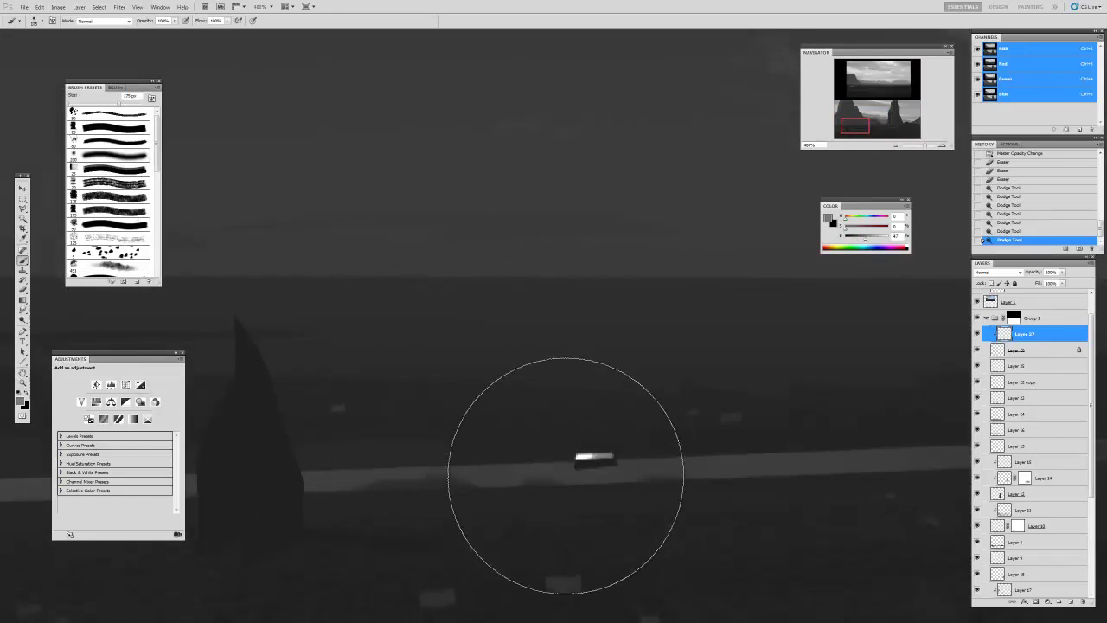
# - Try to paint the sampled gray over the left end of the vehicle's highlight
pyautogui.click(587, 459)
pyautogui.moveTo(587, 458); pyautogui.dragTo(577, 458)
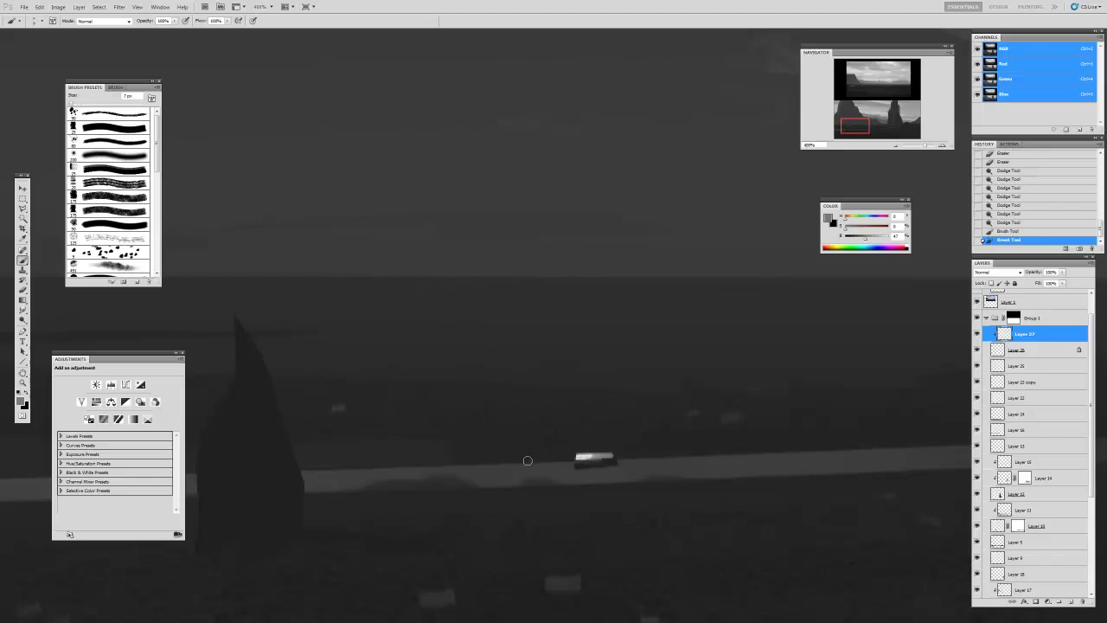
pyautogui.hotkey('ctrl', 'z')
pyautogui.hotkey('ctrl', 'z')
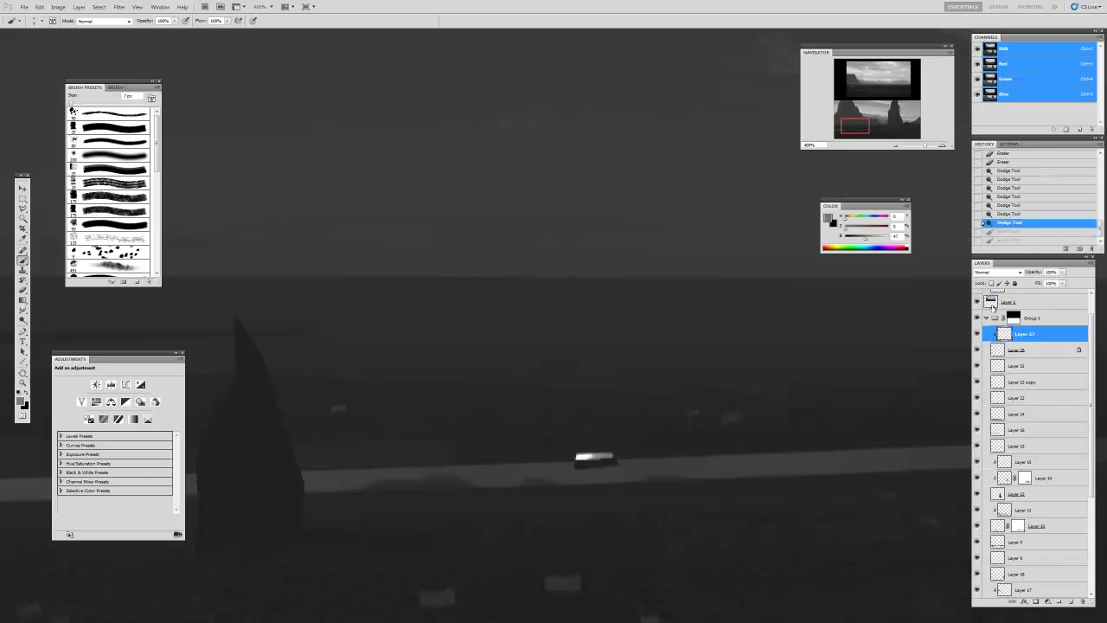
# - Lock the highlight layer's transparent pixels and paint the sampled gray over the left end of the vehicle's top
pyautogui.click(992, 283)
pyautogui.click(587, 458)
pyautogui.moveTo(590, 458); pyautogui.dragTo(574, 458)
pyautogui.click(564, 459)
pyautogui.press('z')
pyautogui.keyDown('alt'); pyautogui.click(535, 469); pyautogui.keyUp('alt')
pyautogui.keyDown('alt'); pyautogui.click(536, 470); pyautogui.keyUp('alt')
pyautogui.keyDown('alt'); pyautogui.click(539, 474); pyautogui.keyUp('alt')
pyautogui.keyDown('alt'); pyautogui.click(539, 476); pyautogui.keyUp('alt')
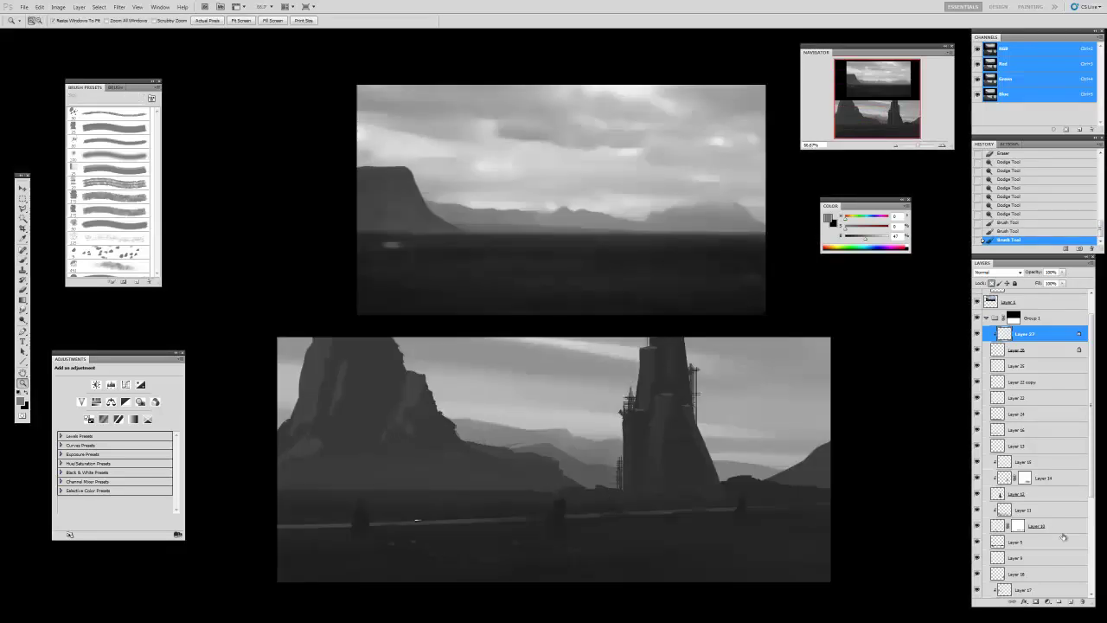
# - Add a layer beneath the vehicle and paint a dust trail behind it with a textured brush and gray sampled from the sky
pyautogui.click(1072, 601)
pyautogui.moveTo(1024, 358); pyautogui.dragTo(1021, 374)
pyautogui.press('b')
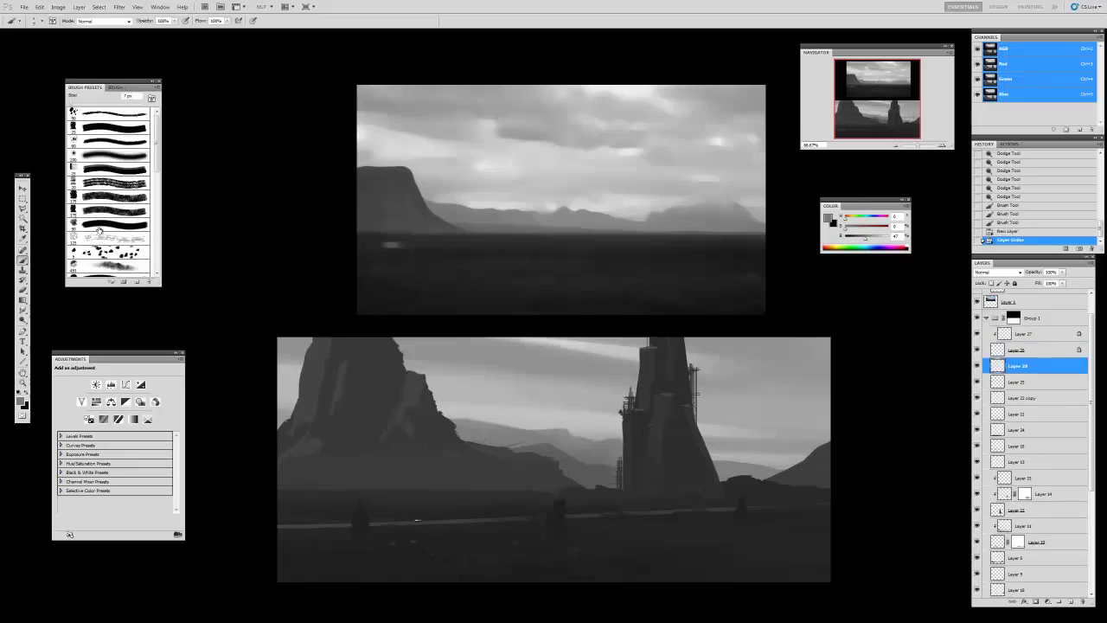
pyautogui.click(95, 264)
pyautogui.press('i')
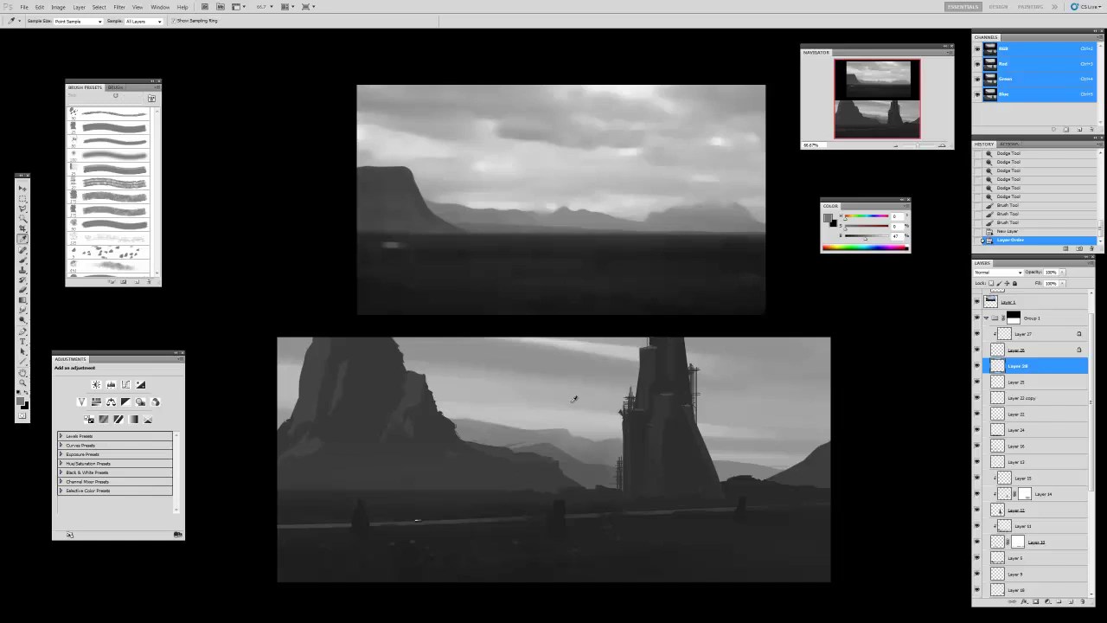
pyautogui.click(583, 360)
pyautogui.press('b')
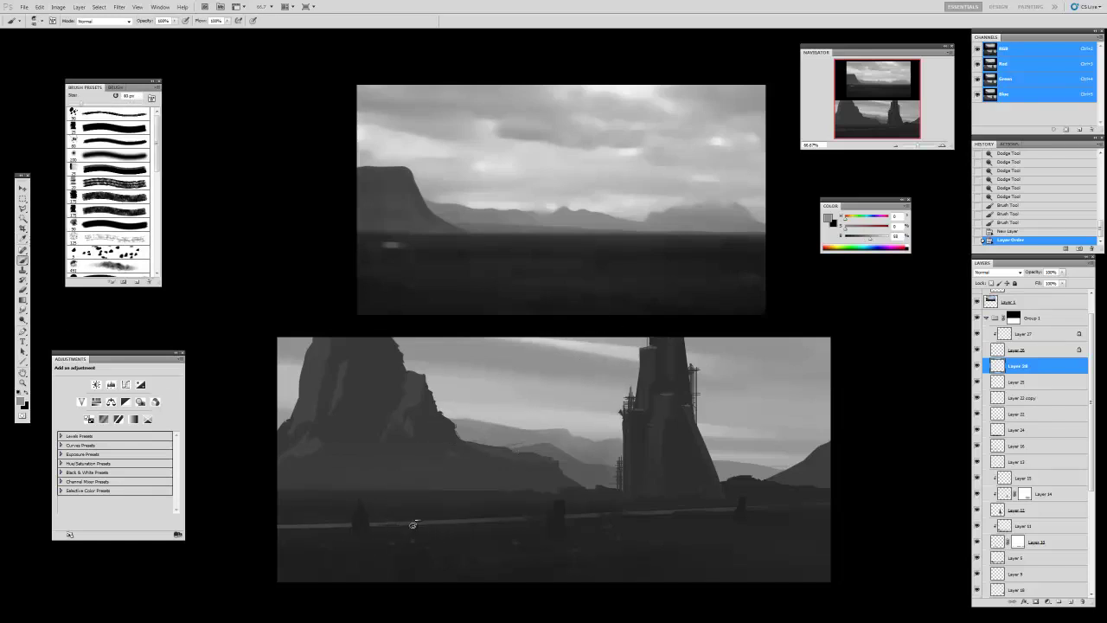
pyautogui.moveTo(397, 521); pyautogui.dragTo(265, 524)
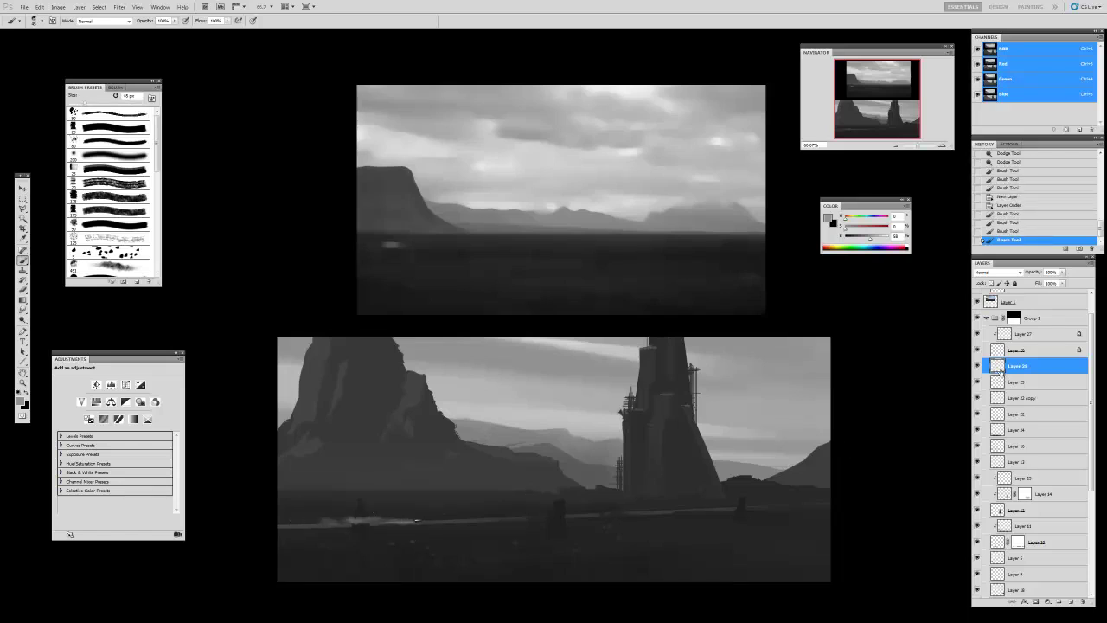
# - Group the vehicle and dust layers and place the group beneath the layers of the dark foreground rocks
pyautogui.keyDown('shift'); pyautogui.click(1018, 336); pyautogui.keyUp('shift')
pyautogui.hotkey('ctrl', 'g')
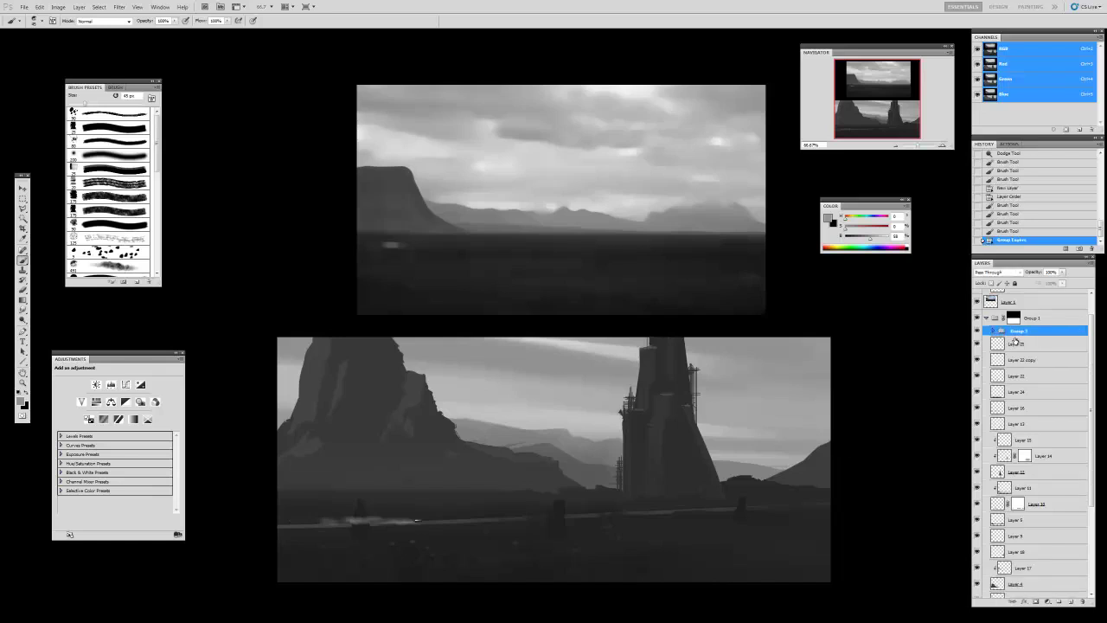
pyautogui.moveTo(1007, 337); pyautogui.dragTo(995, 385)
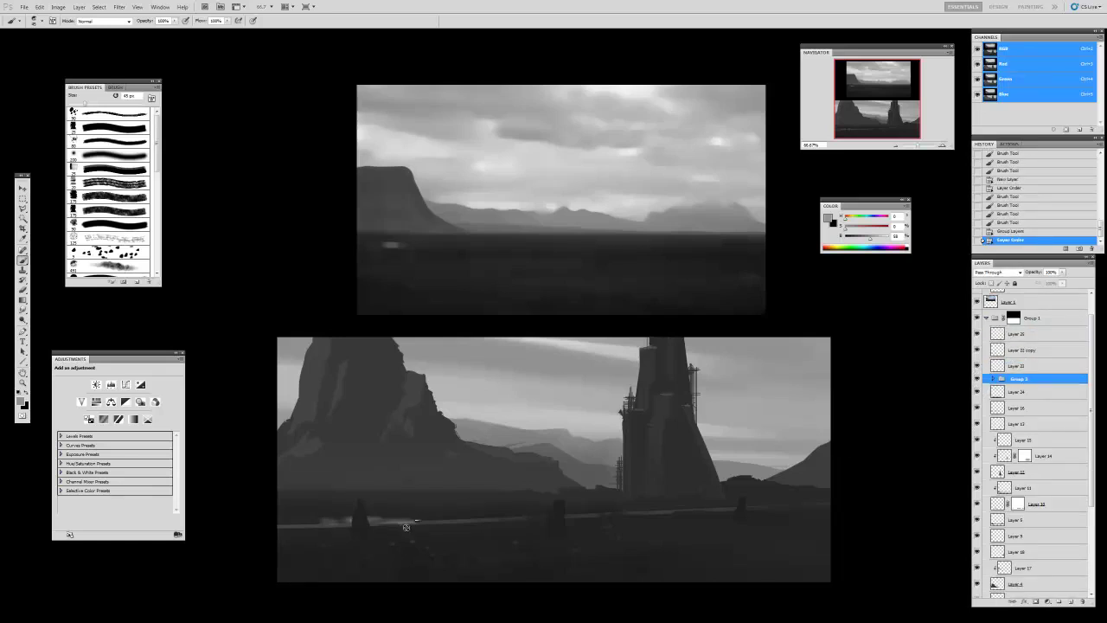
# - Extend the dust trail on its layer with a larger brush, along the road to the painting's left edge
pyautogui.press('e')
pyautogui.press('b')
pyautogui.click(993, 379)
pyautogui.click(1000, 423)
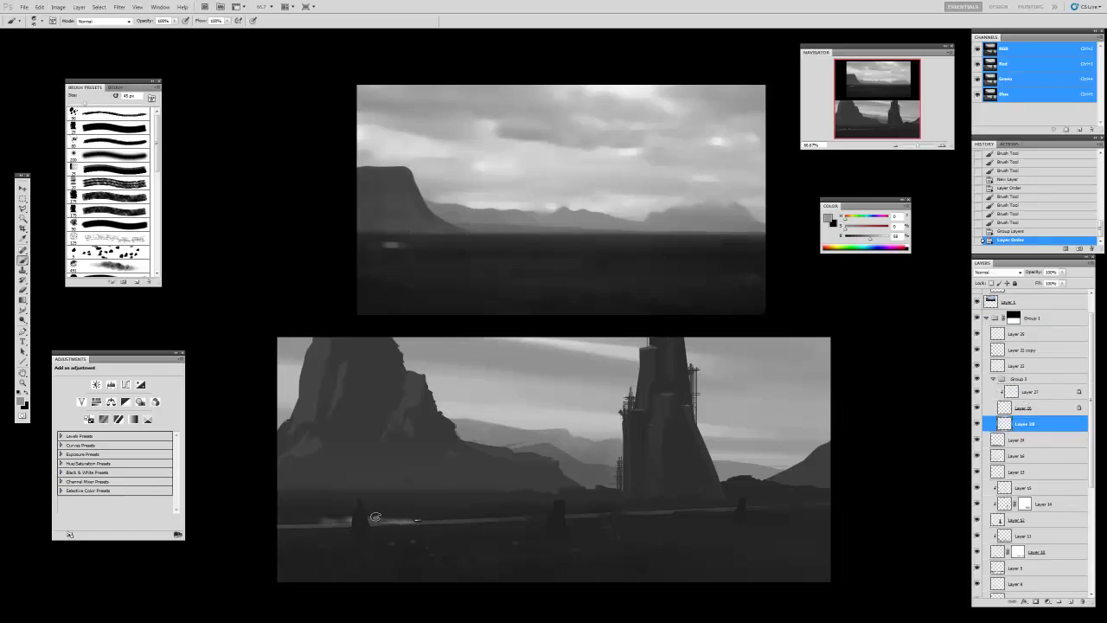
pyautogui.press(']')
pyautogui.press(']')
pyautogui.press(']')
pyautogui.press(']')
pyautogui.click(298, 519)
pyautogui.click(308, 520)
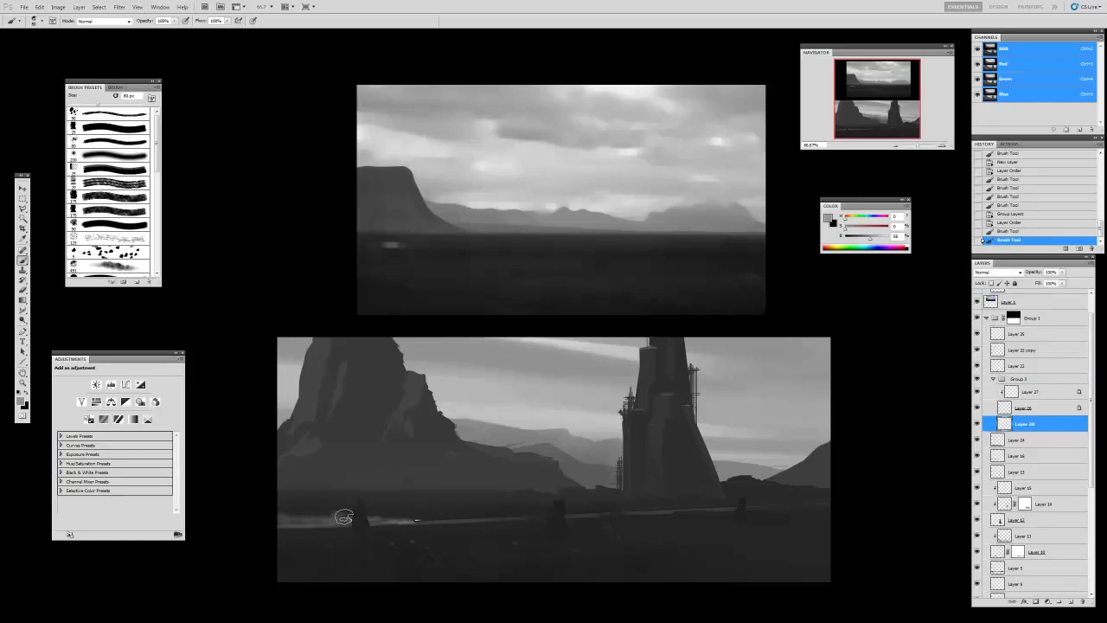
pyautogui.click(391, 520)
pyautogui.click(400, 523)
pyautogui.click(410, 527)
pyautogui.click(410, 529)
pyautogui.click(333, 526)
pyautogui.click(327, 526)
pyautogui.click(318, 525)
# - Thin and break up the dust trail with a textured eraser reduced to about 100 px
pyautogui.press('e')
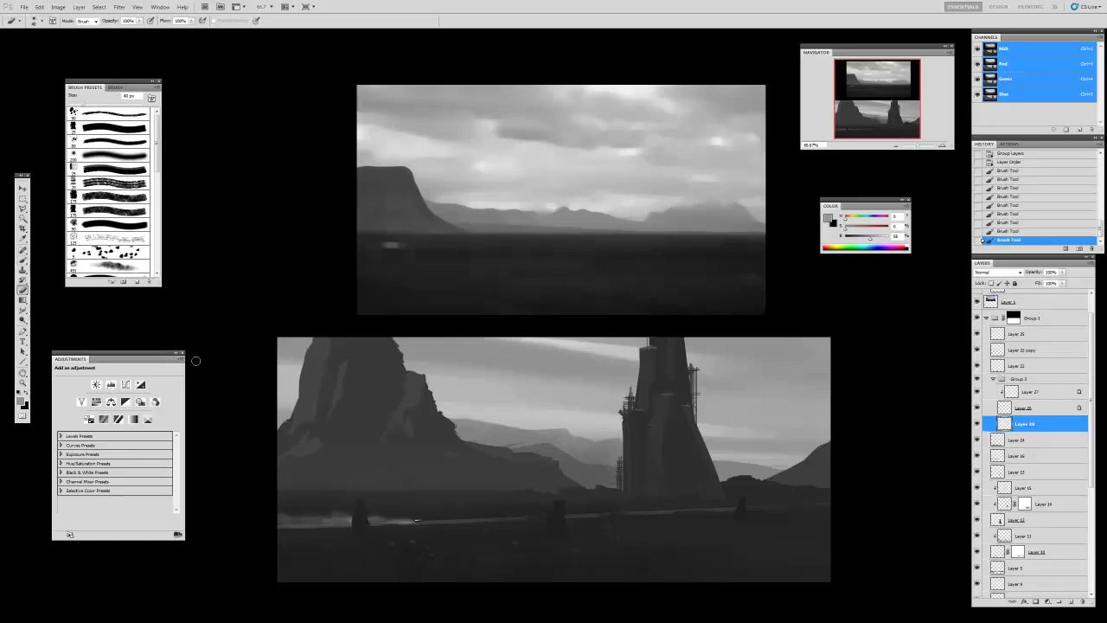
pyautogui.click(108, 265)
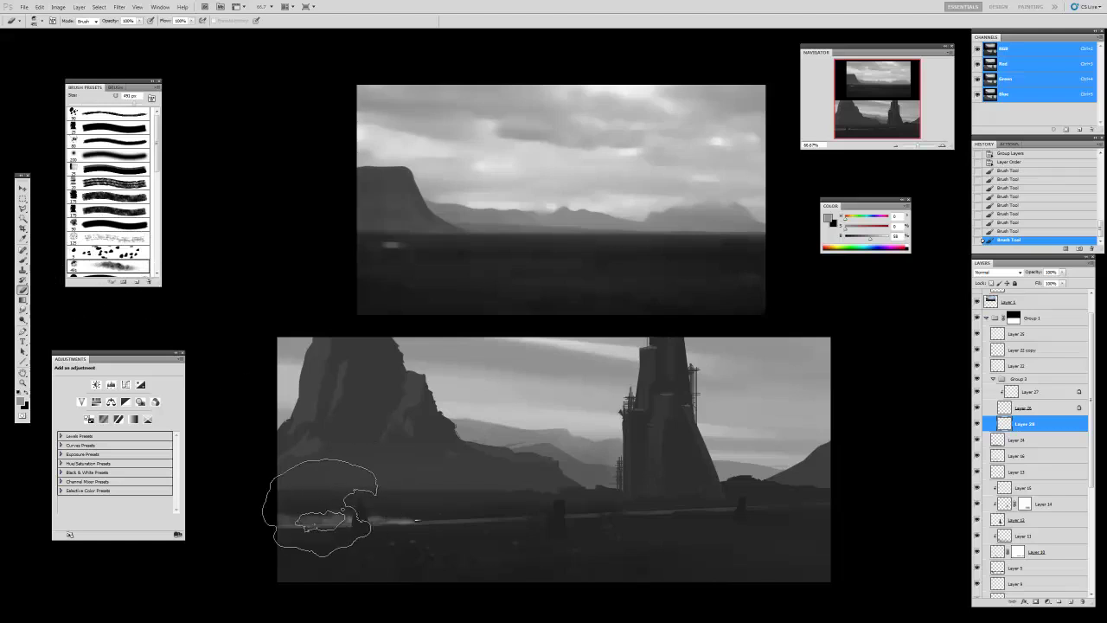
pyautogui.press('[')
pyautogui.press('[')
pyautogui.press('[')
pyautogui.press('[')
pyautogui.press('[')
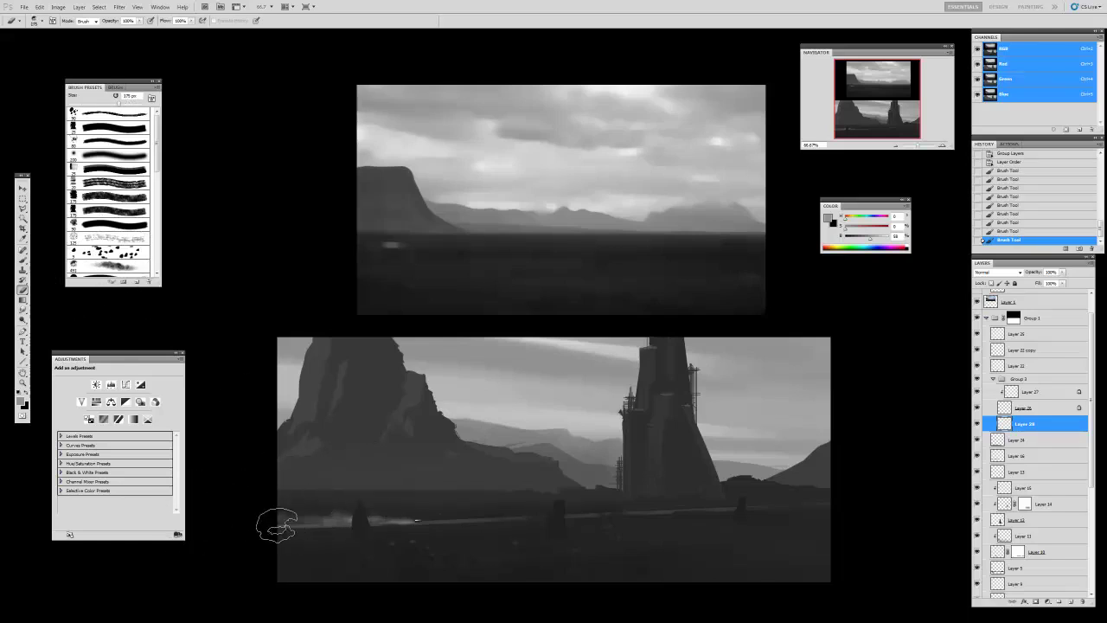
pyautogui.moveTo(349, 513)
pyautogui.mouseDown()
pyautogui.moveTo(377, 534)
pyautogui.moveTo(346, 499)
pyautogui.moveTo(400, 516)
pyautogui.mouseUp()
pyautogui.press('[')
pyautogui.press('[')
pyautogui.click(401, 517)
pyautogui.click(413, 529)
pyautogui.click(428, 541)
pyautogui.click(423, 553)
pyautogui.click(418, 554)
pyautogui.hotkey('ctrl', 'z')
pyautogui.click(376, 502)
pyautogui.press('[')
pyautogui.moveTo(380, 500)
pyautogui.mouseDown()
pyautogui.moveTo(393, 535)
pyautogui.moveTo(414, 515)
pyautogui.moveTo(441, 522)
pyautogui.mouseUp()
pyautogui.click(376, 504)
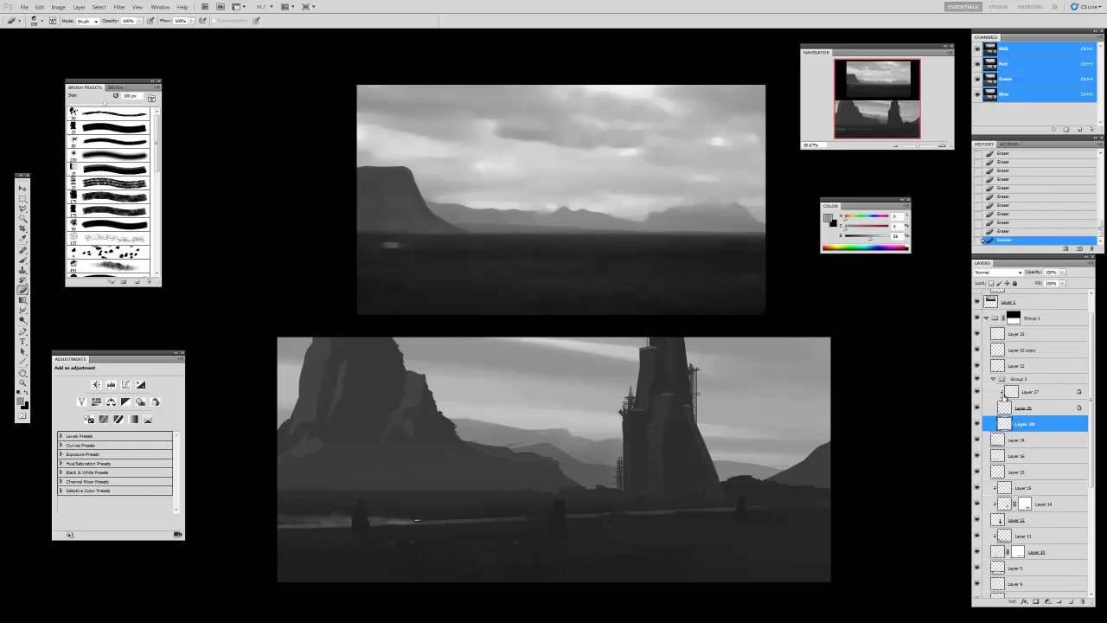
# - Darken the dust trail in Levels by lowering the white output level
pyautogui.hotkey('ctrl', 'l')
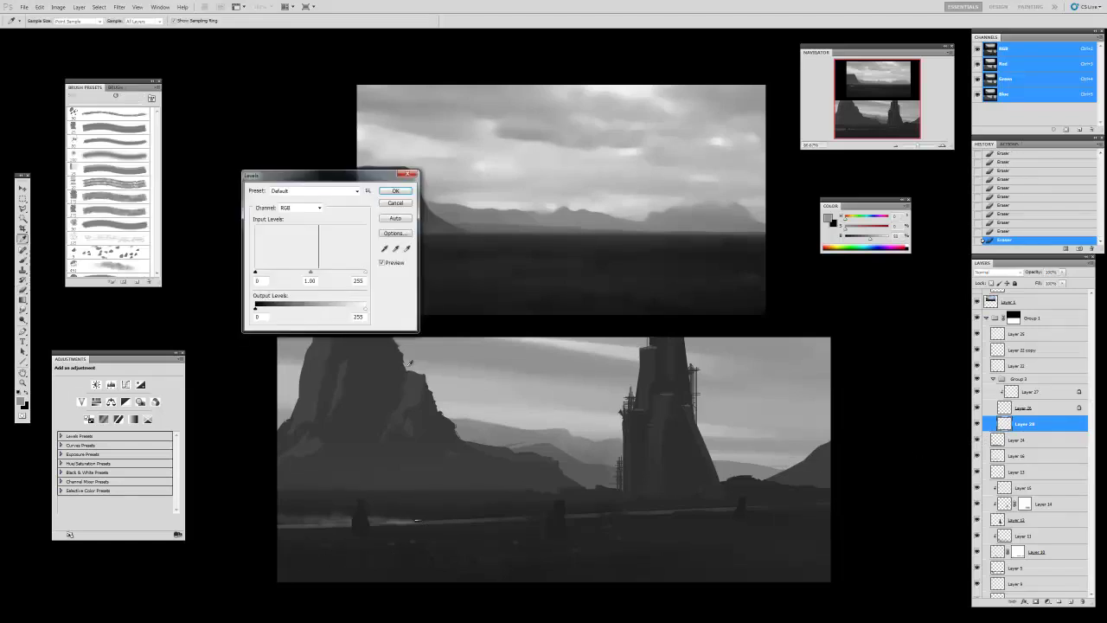
pyautogui.moveTo(355, 313); pyautogui.dragTo(337, 313)
pyautogui.press('Return')
pyautogui.press('b')
pyautogui.press('z')
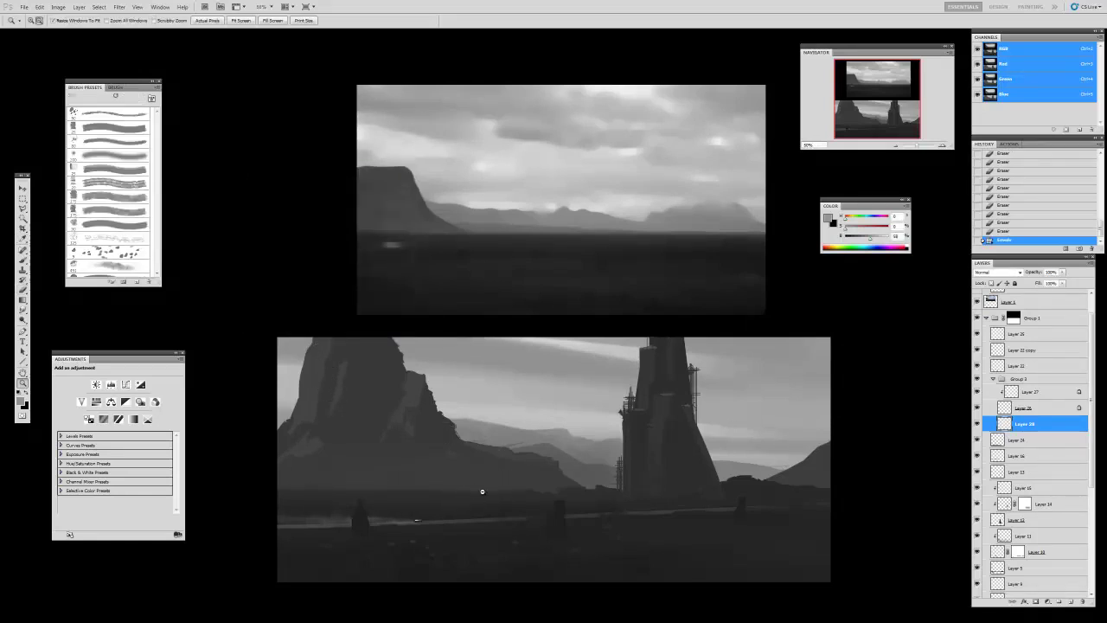
pyautogui.keyDown('alt'); pyautogui.click(483, 499); pyautogui.keyUp('alt')
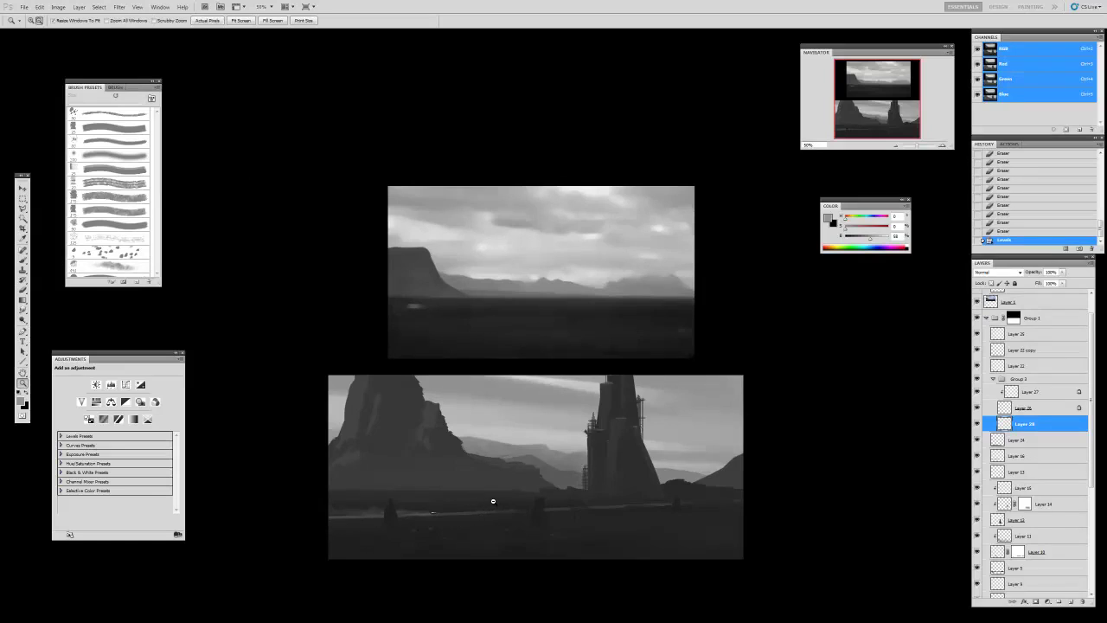
pyautogui.moveTo(496, 489); pyautogui.dragTo(482, 415)
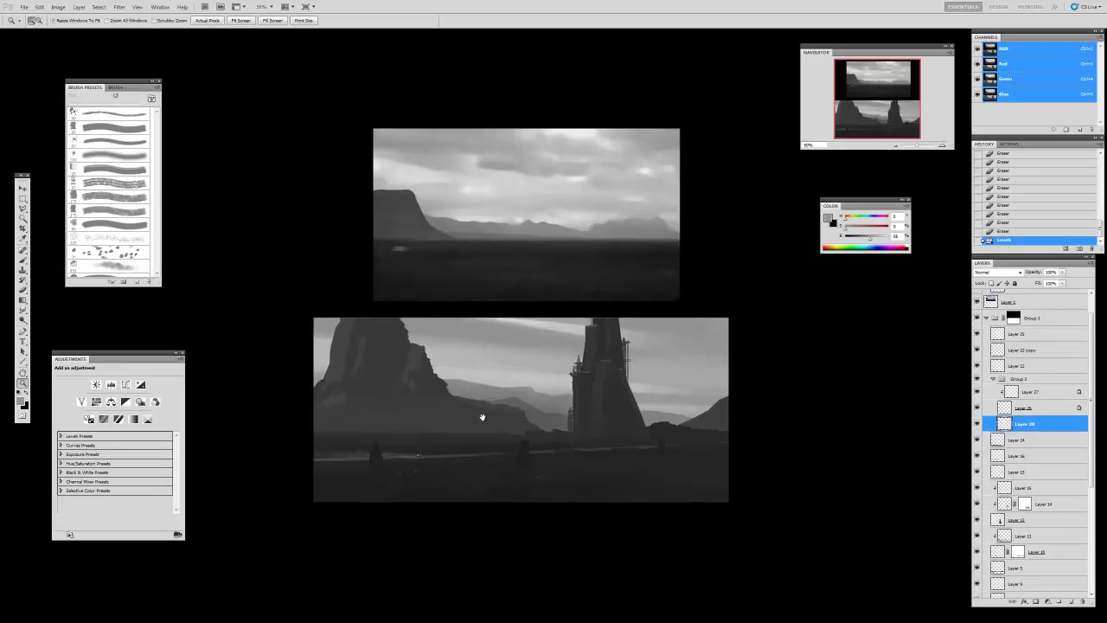
# - Add a Curves adjustment layer and place it at the top of the painting's group, Group 1
pyautogui.press('b')
pyautogui.scroll(1, 1014, 330)
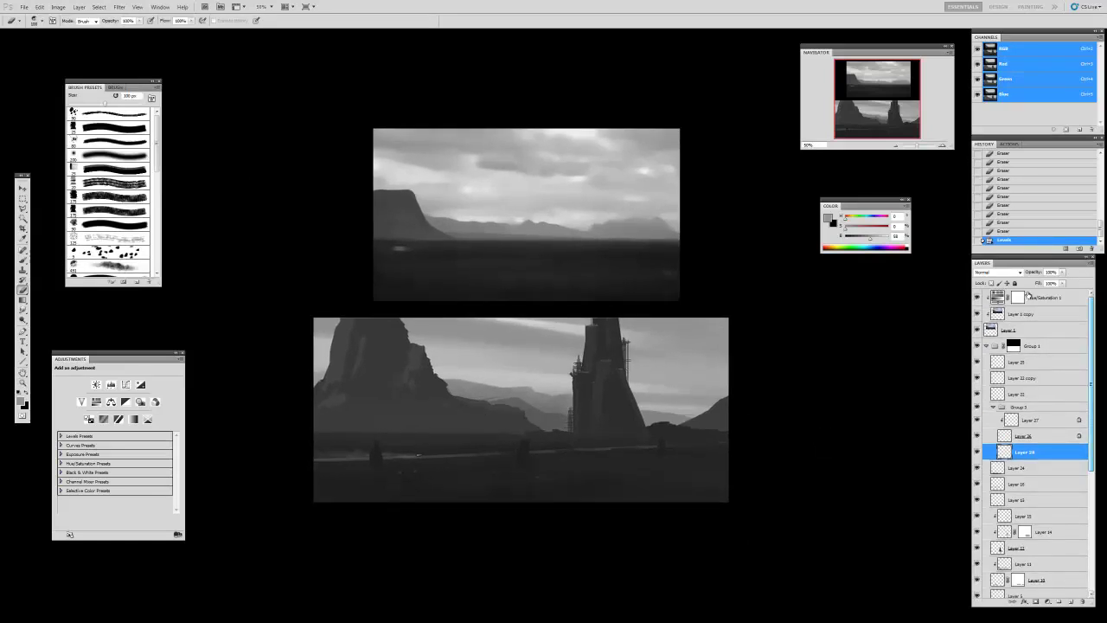
pyautogui.click(987, 346)
pyautogui.click(1048, 600)
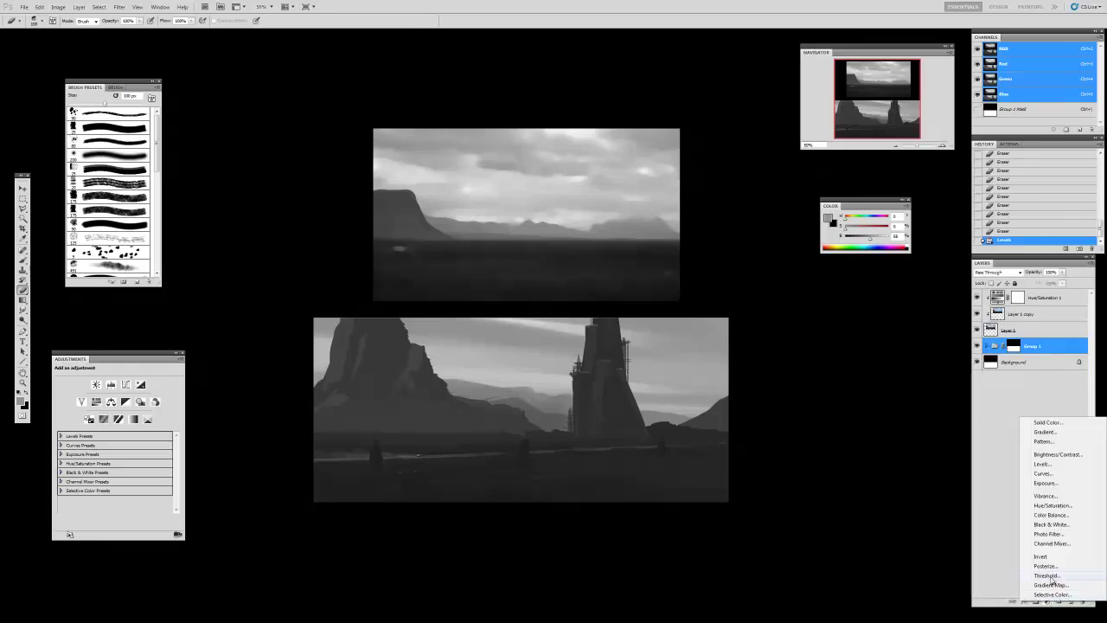
pyautogui.click(1043, 473)
pyautogui.click(987, 363)
pyautogui.moveTo(1032, 346); pyautogui.dragTo(1031, 371)
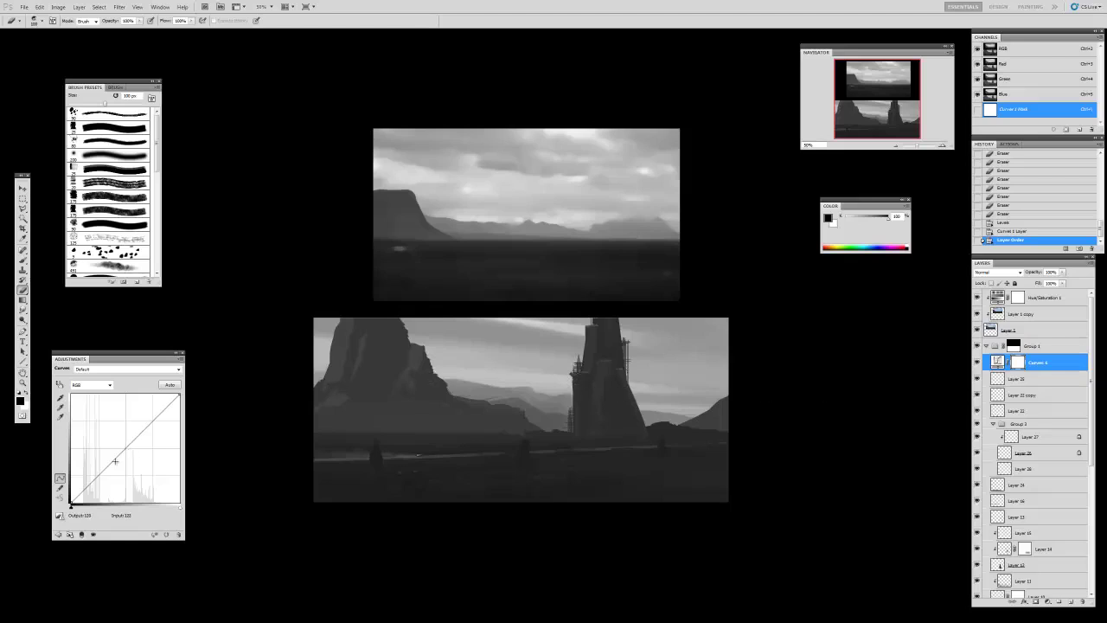
# - Shape the curve to brighten the lights and slightly darken the shadows, and compare it with the previous state
pyautogui.moveTo(83, 494); pyautogui.dragTo(83, 491)
pyautogui.moveTo(145, 433); pyautogui.dragTo(152, 418)
pyautogui.click(84, 492)
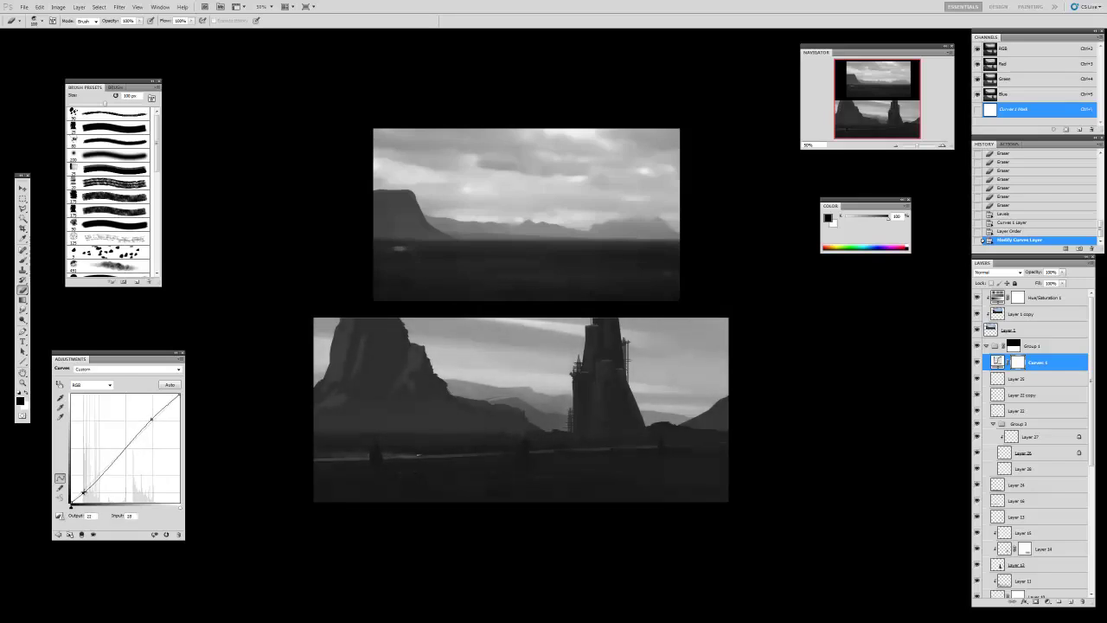
pyautogui.press('Up')
pyautogui.press('Up')
pyautogui.press('Up')
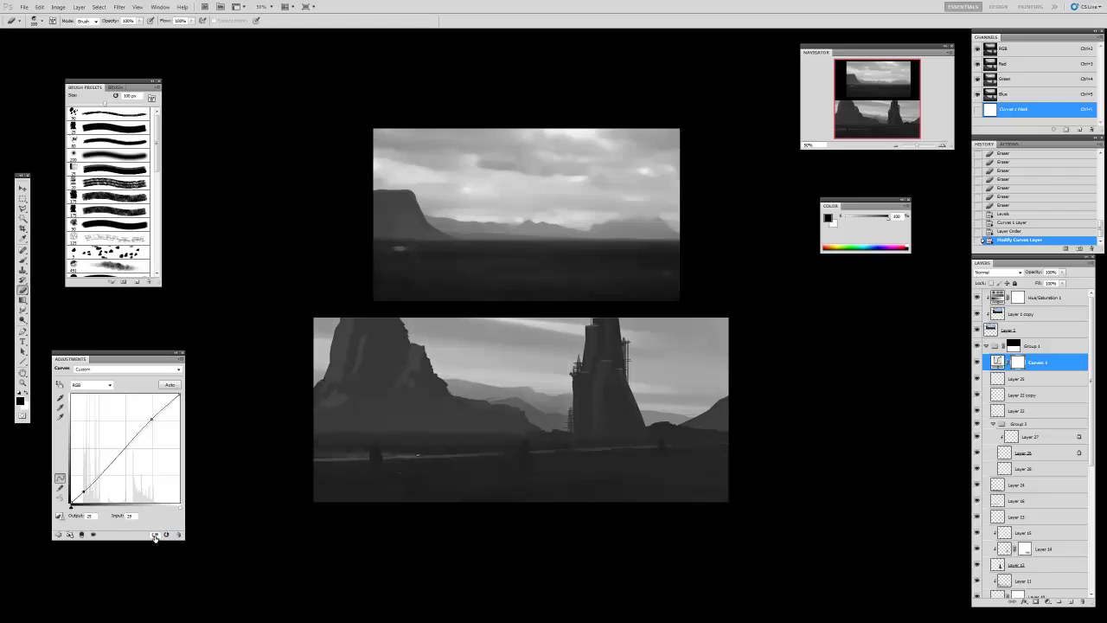
pyautogui.click(155, 535)
pyautogui.moveTo(158, 360); pyautogui.dragTo(175, 354)
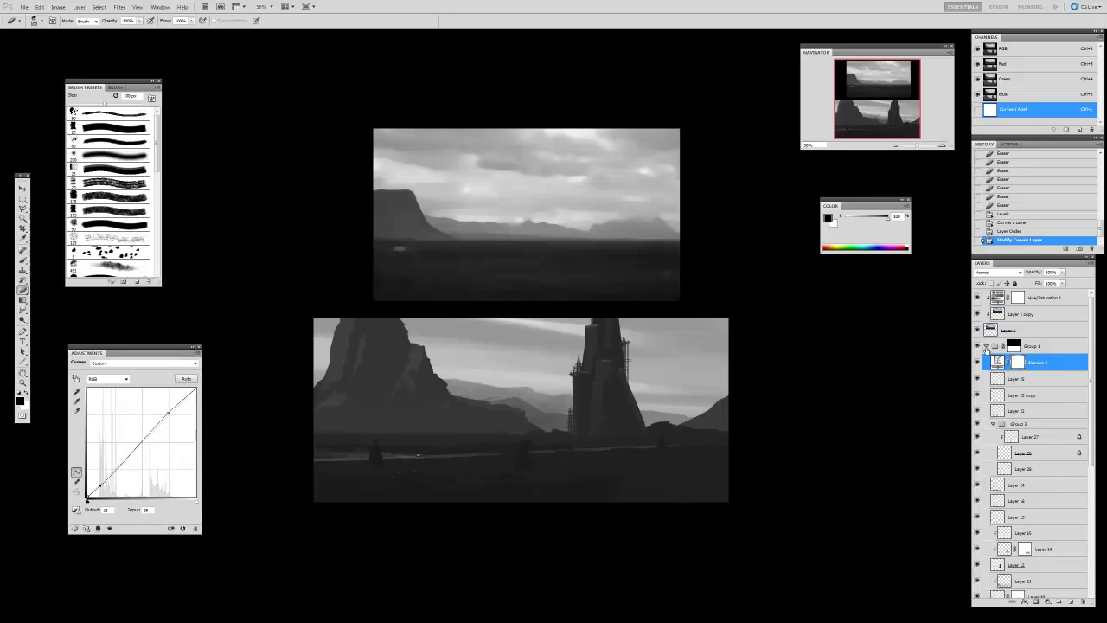
# - Collapse Group 1 and save the painting as a Photoshop file named VALUE_STUDY
pyautogui.click(986, 347)
pyautogui.scroll(-1, 549, 376)
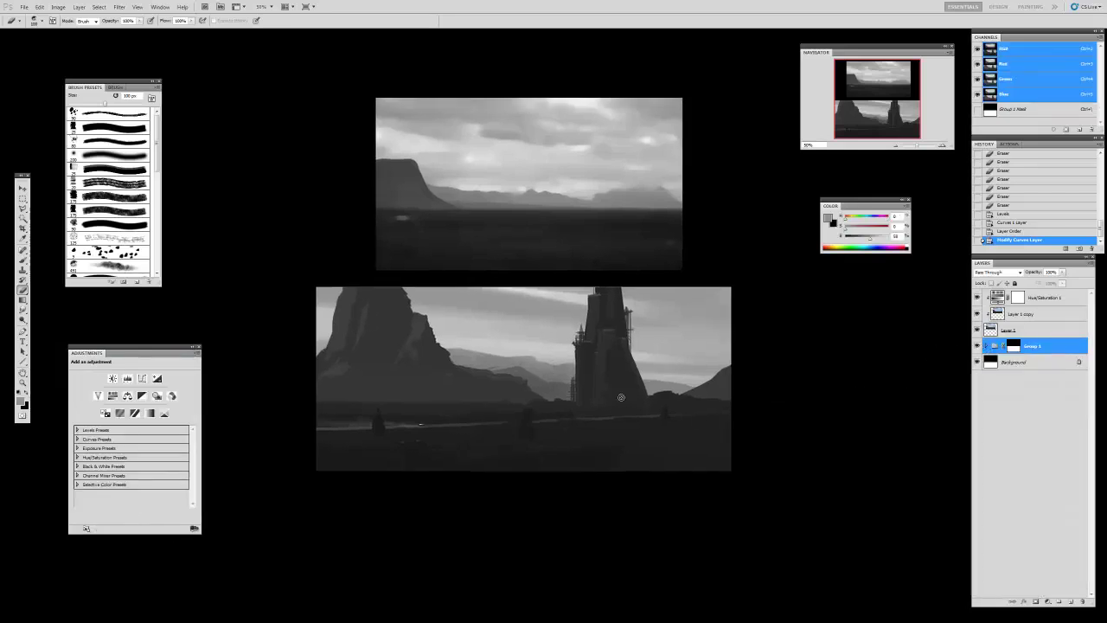
pyautogui.moveTo(781, 430); pyautogui.dragTo(777, 433)
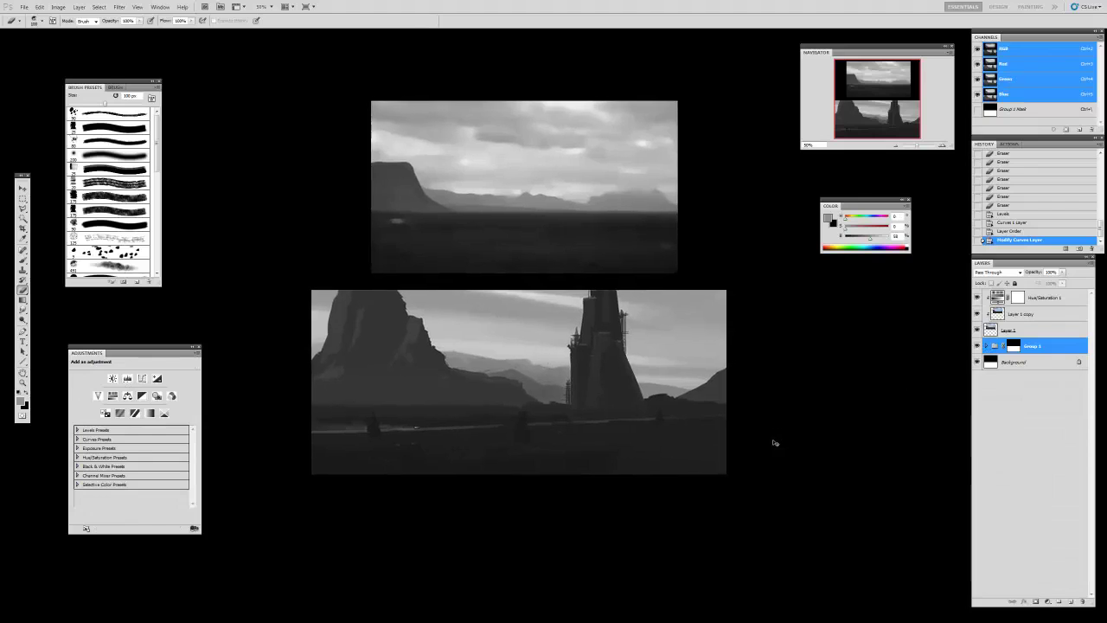
pyautogui.hotkey('ctrl', 's')
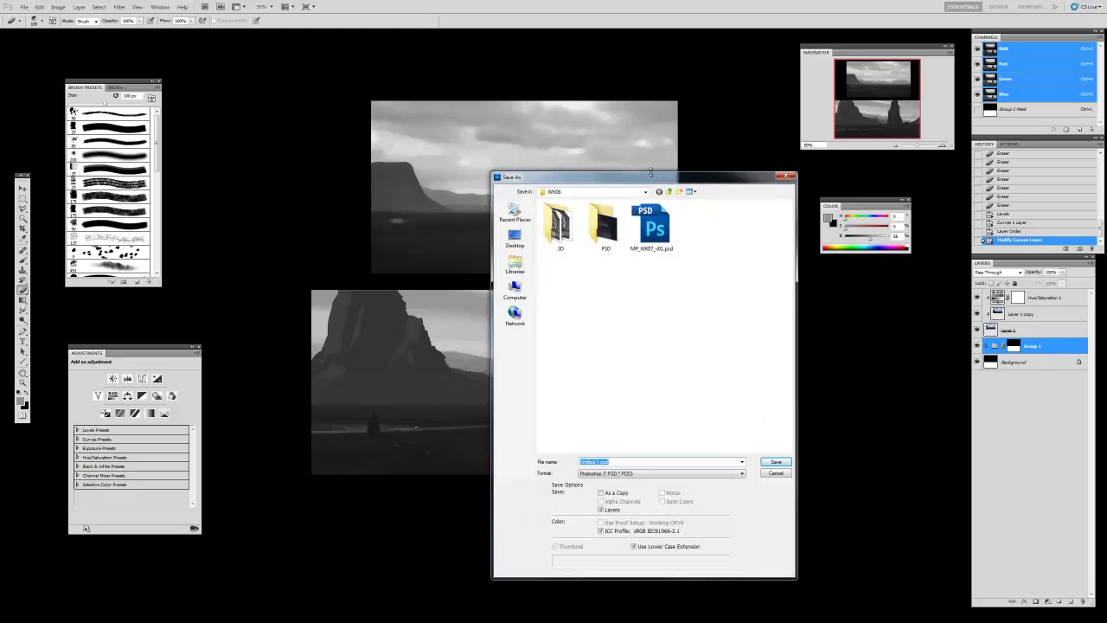
pyautogui.write('VALUE')
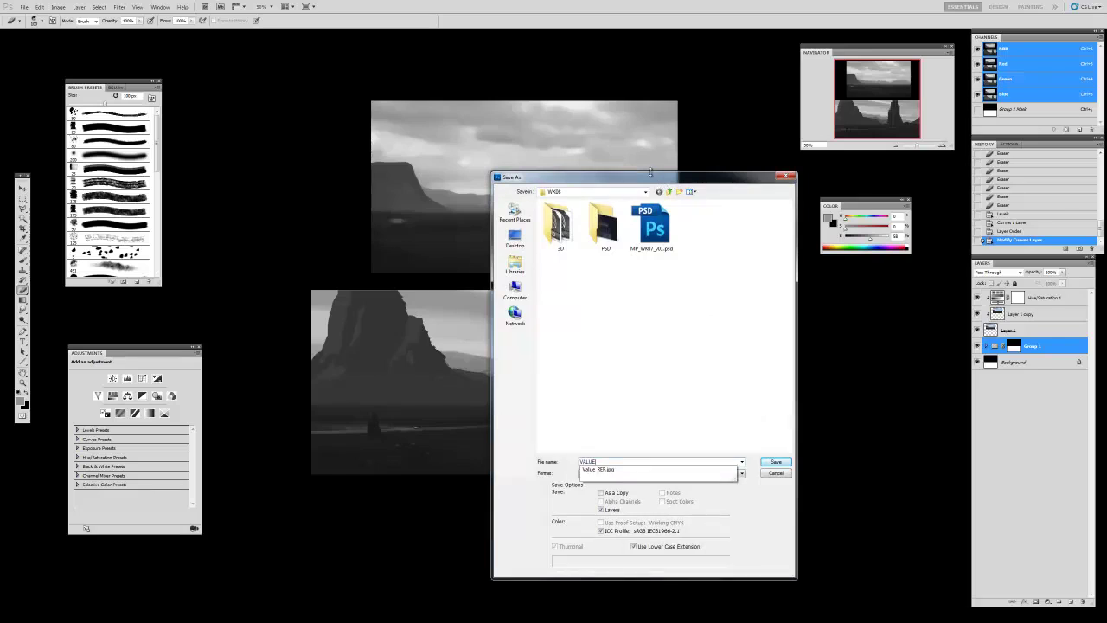
pyautogui.write('_STUDY')
pyautogui.press('Return')
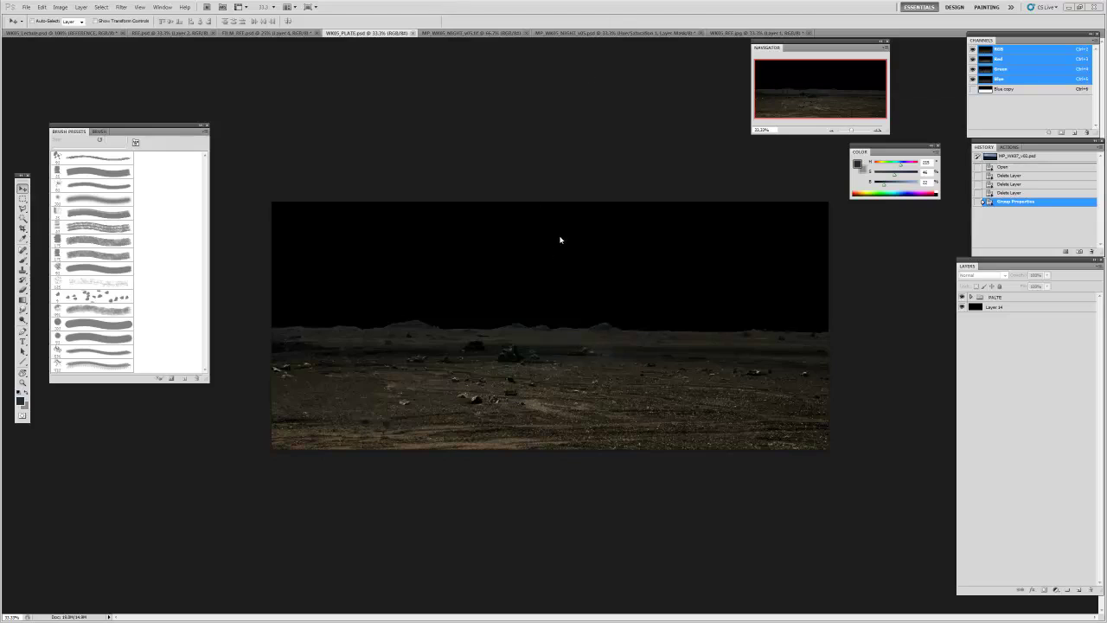
# - View the night matte painting MP_WK05_NIGHT_v05.tif full screen at 100%, then return to the standard workspace
pyautogui.click(456, 33)
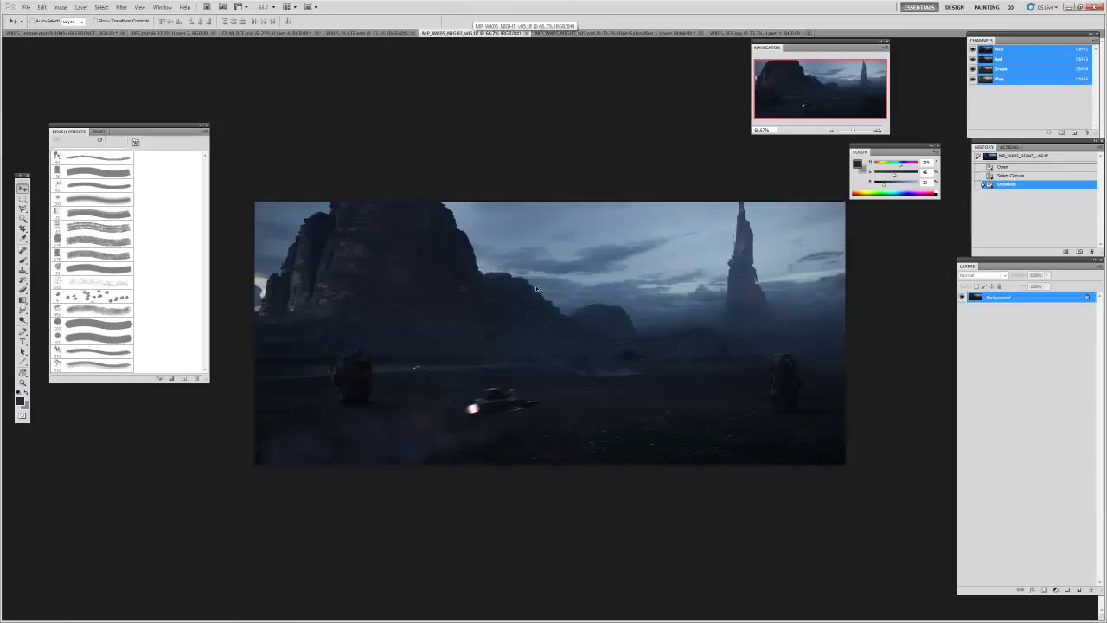
pyautogui.press('Tab')
pyautogui.hotkey('ctrl', '1')
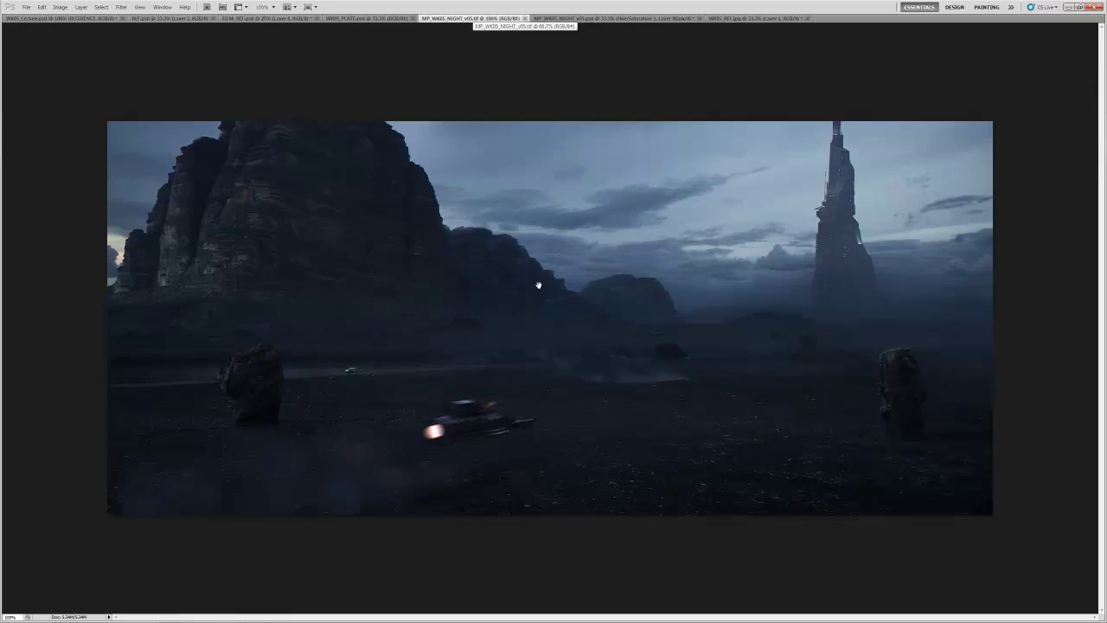
pyautogui.press('f')
pyautogui.press('f')
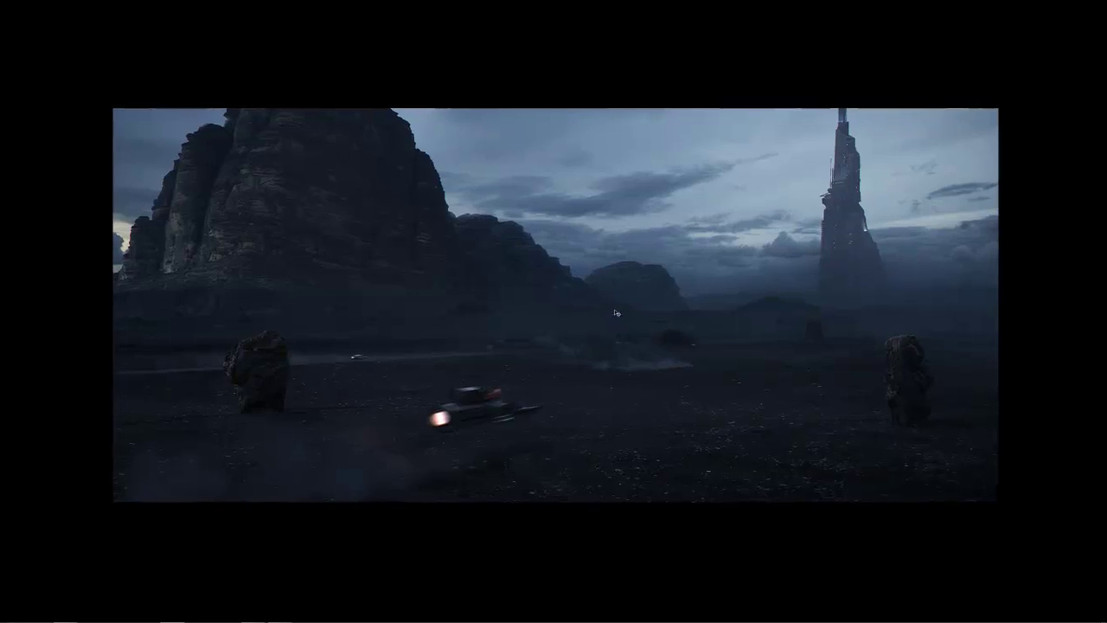
pyautogui.press('f')
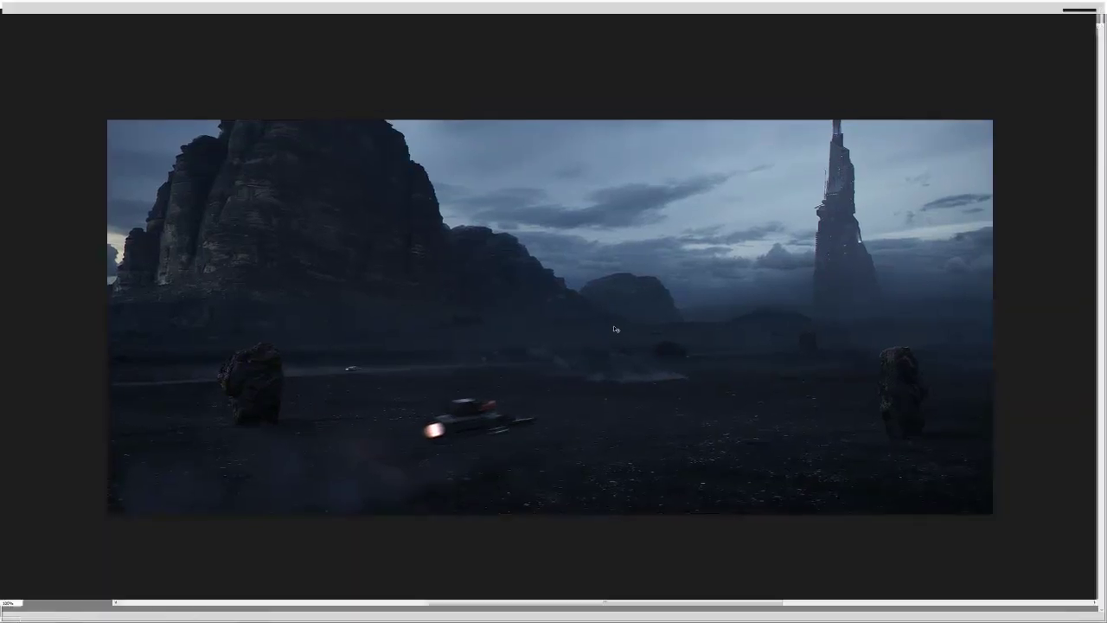
pyautogui.press('Tab')
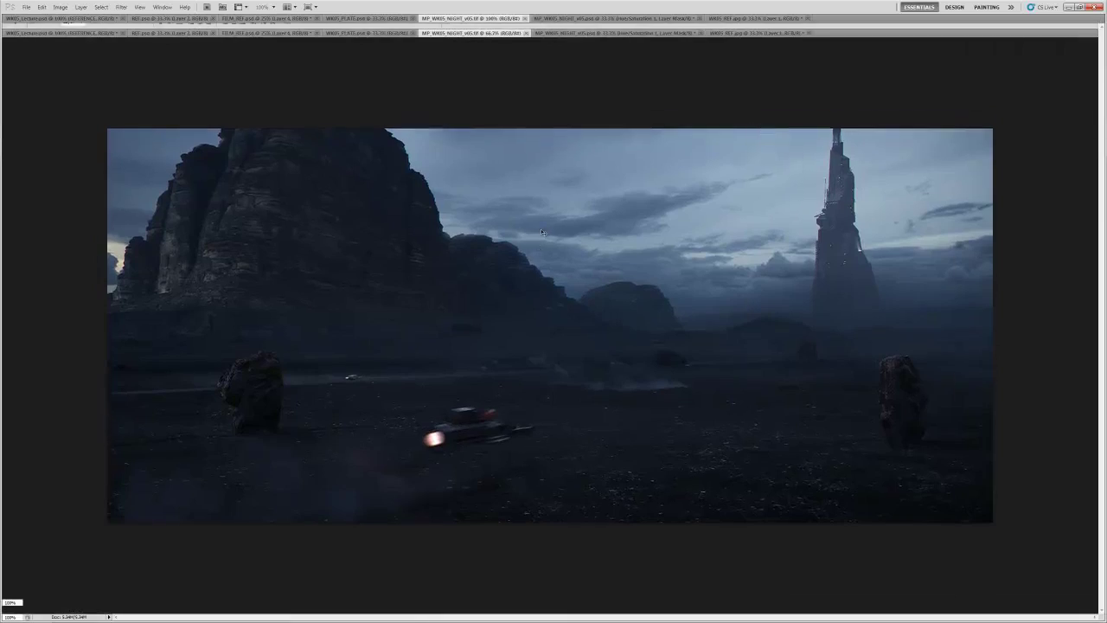
pyautogui.keyDown('alt'); pyautogui.click(604, 276); pyautogui.keyUp('alt')
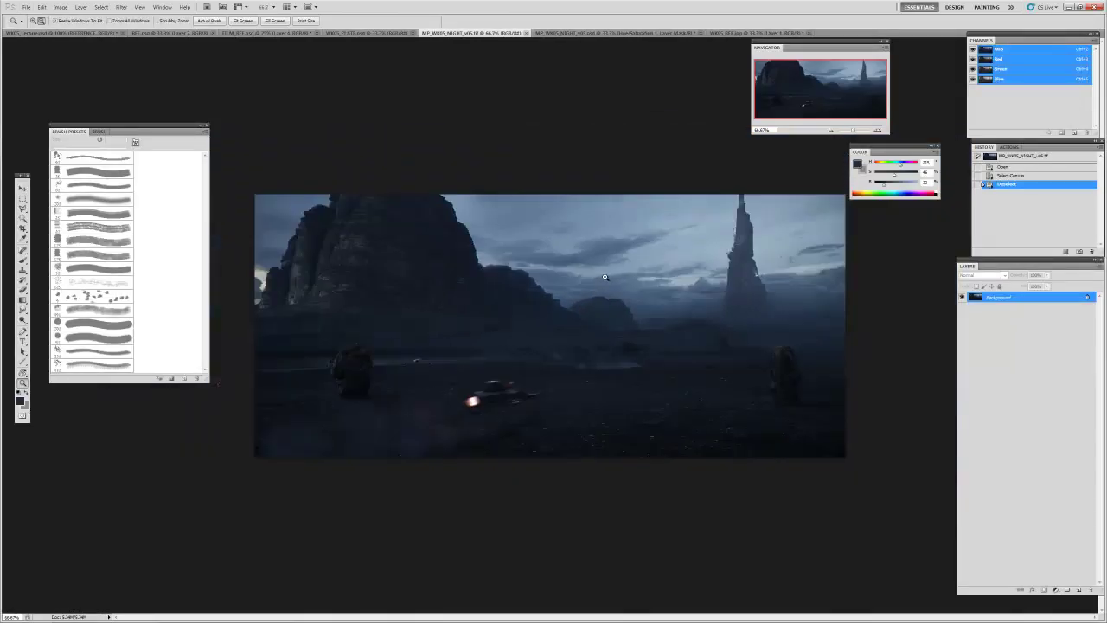
pyautogui.click(603, 274)
pyautogui.keyDown('alt'); pyautogui.click(603, 277); pyautogui.keyUp('alt')
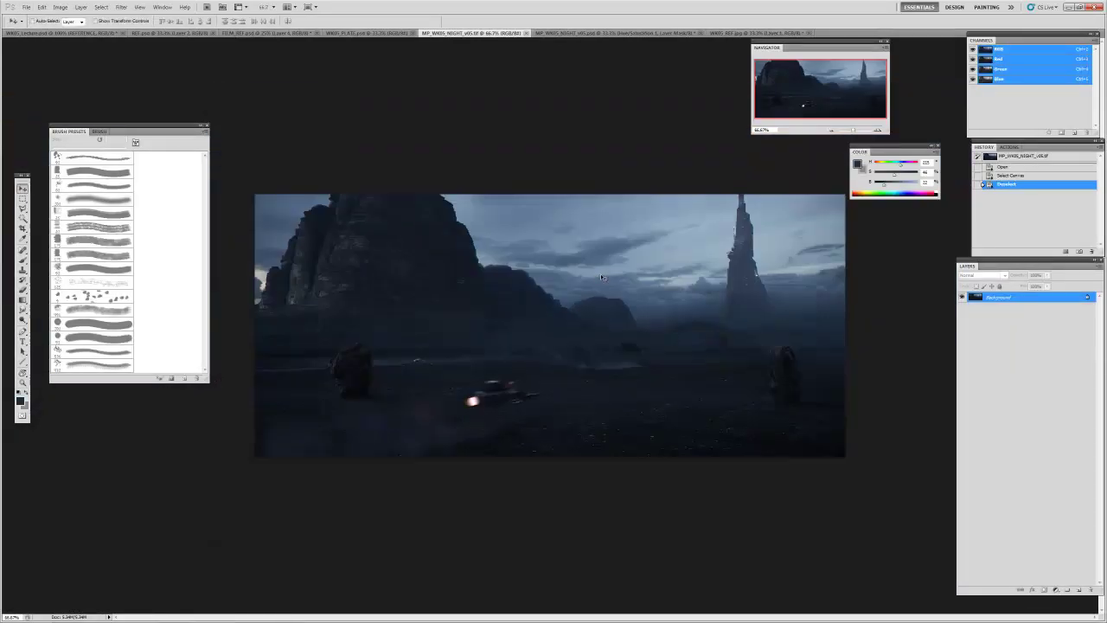
# - Compare the flattened night painting with its layered version, MP_WK05_NIGHT_v05.psd
pyautogui.click(569, 33)
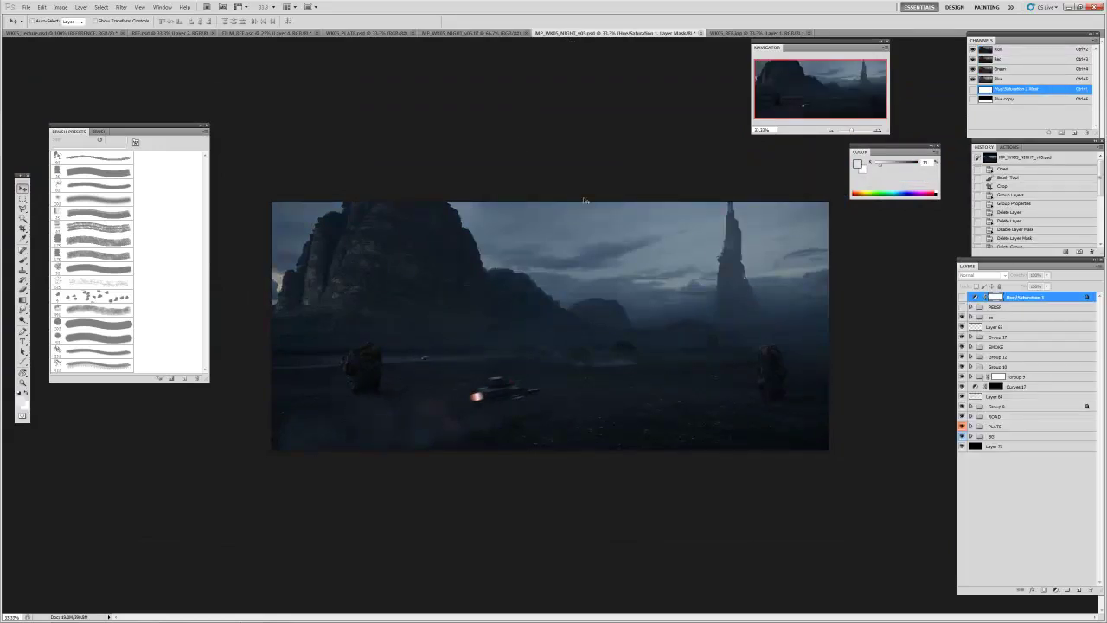
pyautogui.click(465, 33)
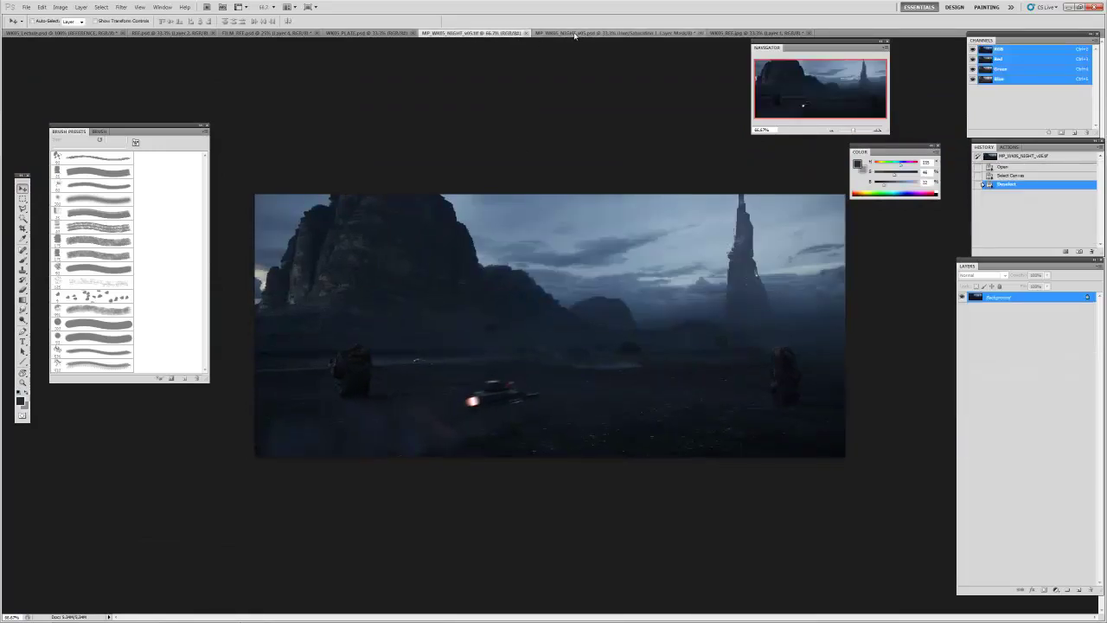
pyautogui.click(574, 32)
pyautogui.click(499, 34)
pyautogui.click(561, 34)
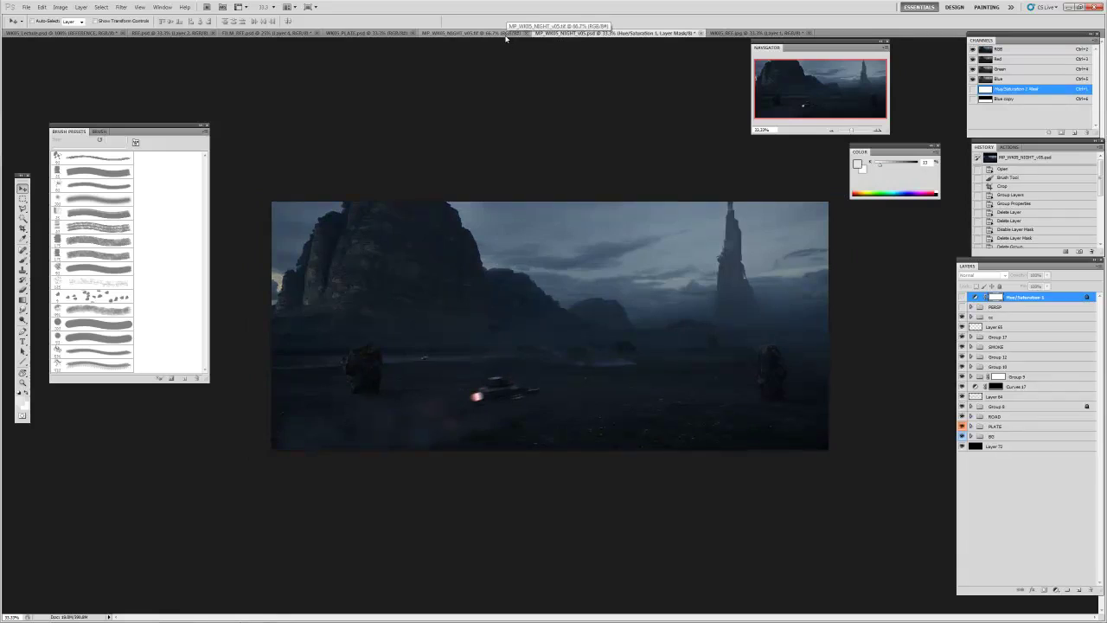
# - Copy the entire MP_WK05_NIGHT_v05.tif image and paste it above Layer 3 in FILM_REF.psd
pyautogui.click(506, 35)
pyautogui.hotkey('ctrl', 'a')
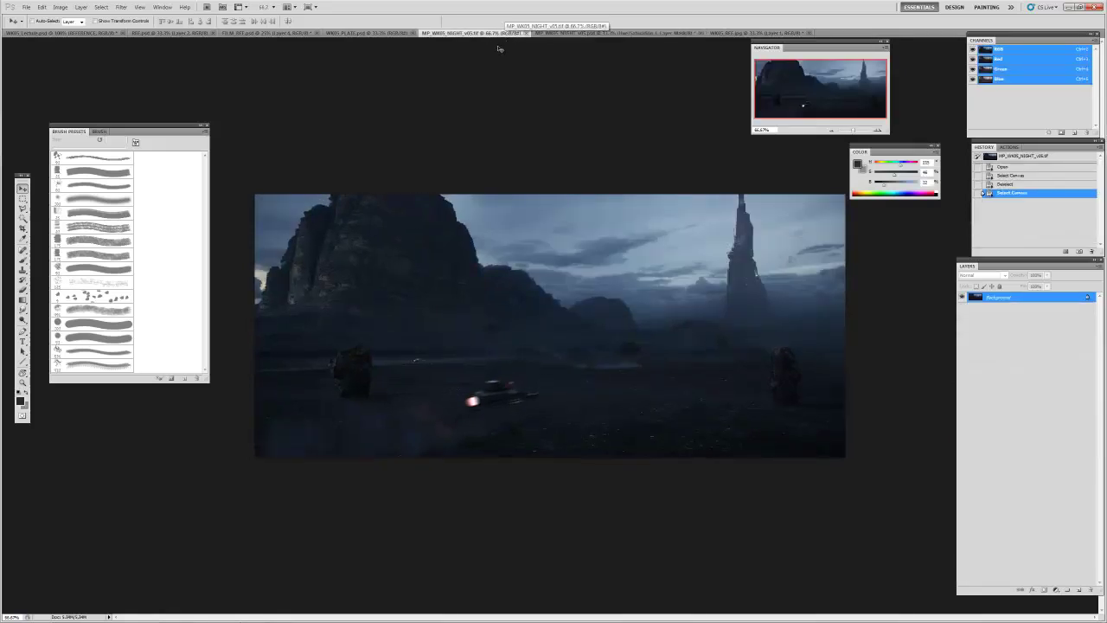
pyautogui.click(270, 35)
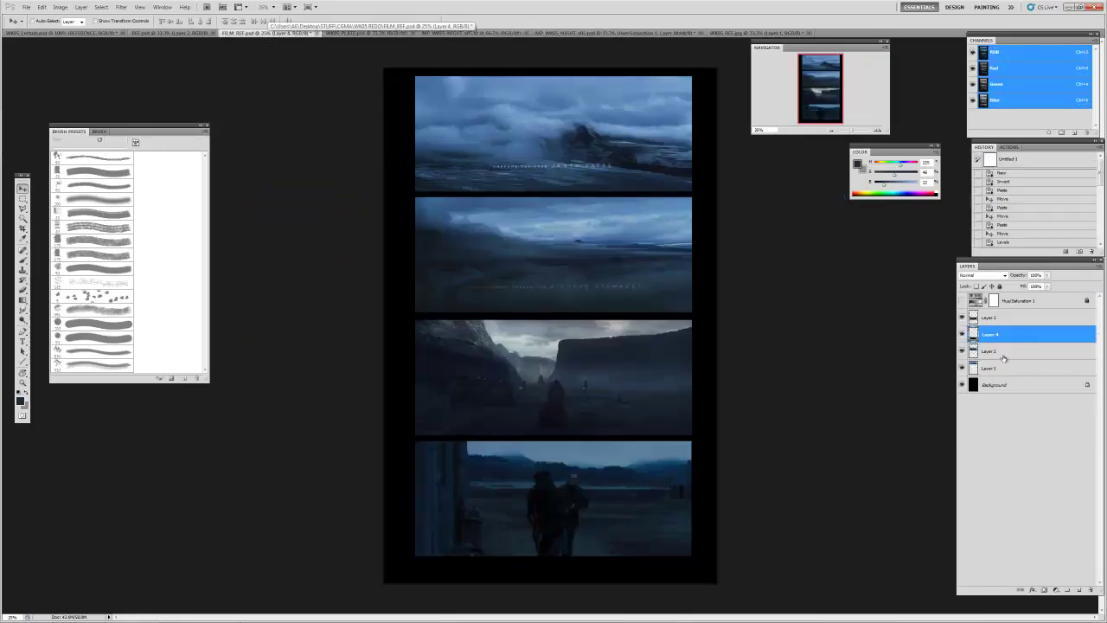
pyautogui.click(994, 322)
pyautogui.hotkey('ctrl', 'v')
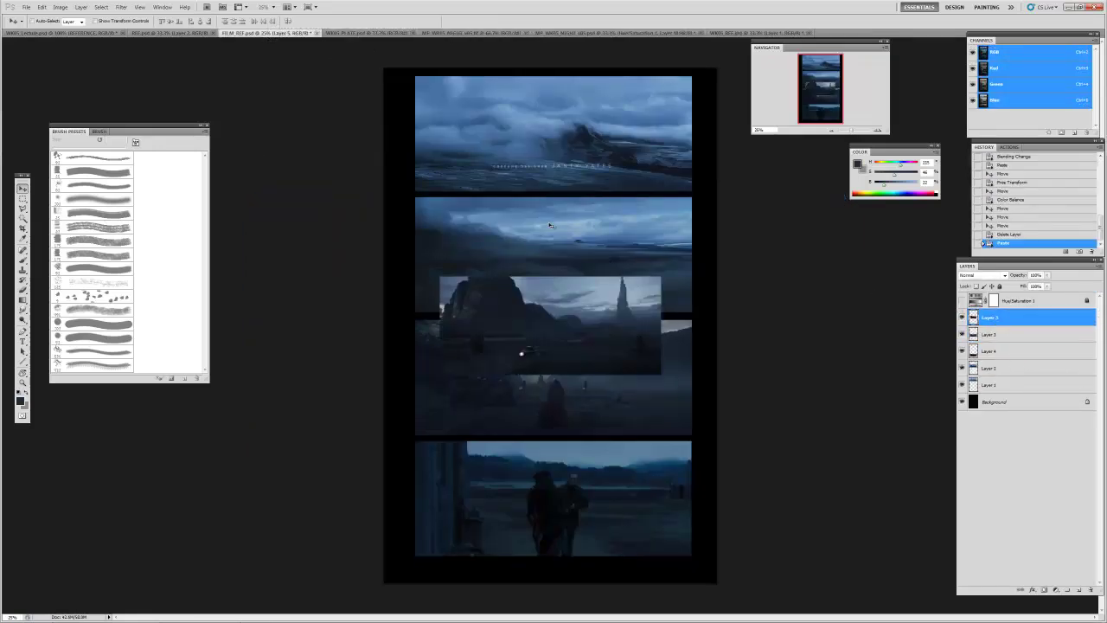
# - Scale the pasted painting to cover the second film still, align it with the others, and compare all frames in grayscale
pyautogui.moveTo(583, 332); pyautogui.dragTo(555, 265)
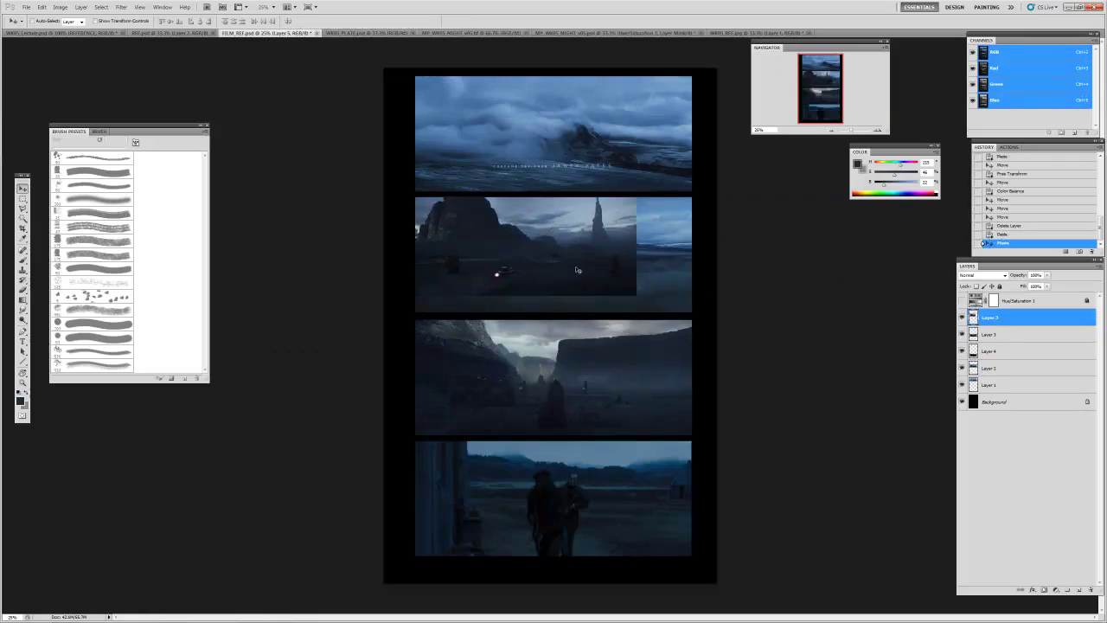
pyautogui.hotkey('ctrl', 't')
pyautogui.moveTo(636, 298); pyautogui.dragTo(692, 322)
pyautogui.press('Return')
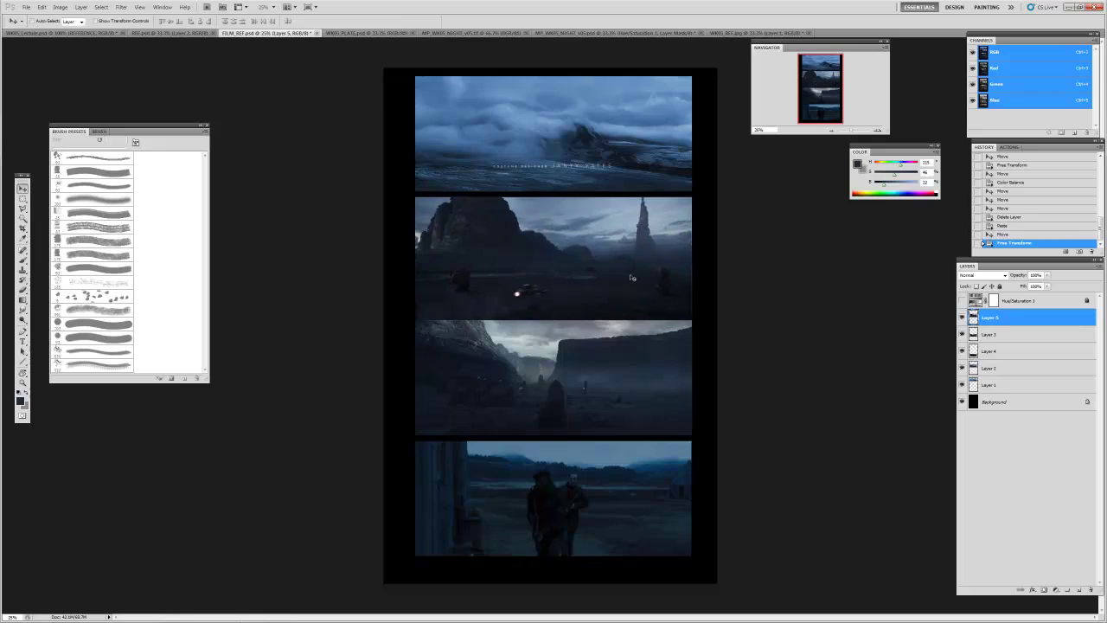
pyautogui.moveTo(633, 274); pyautogui.dragTo(635, 270)
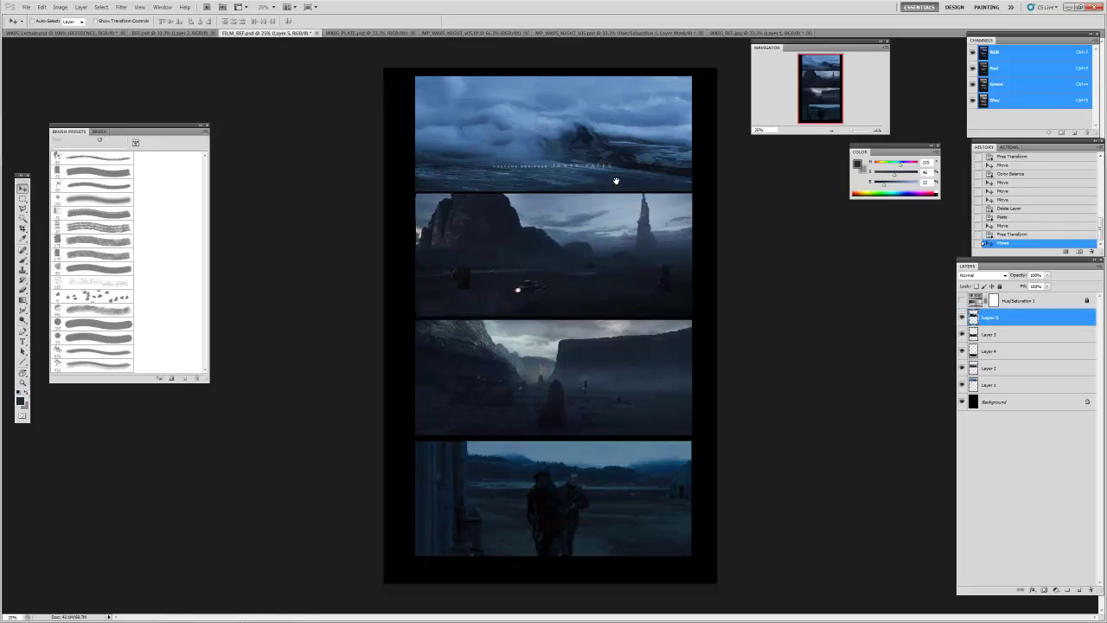
pyautogui.click(963, 300)
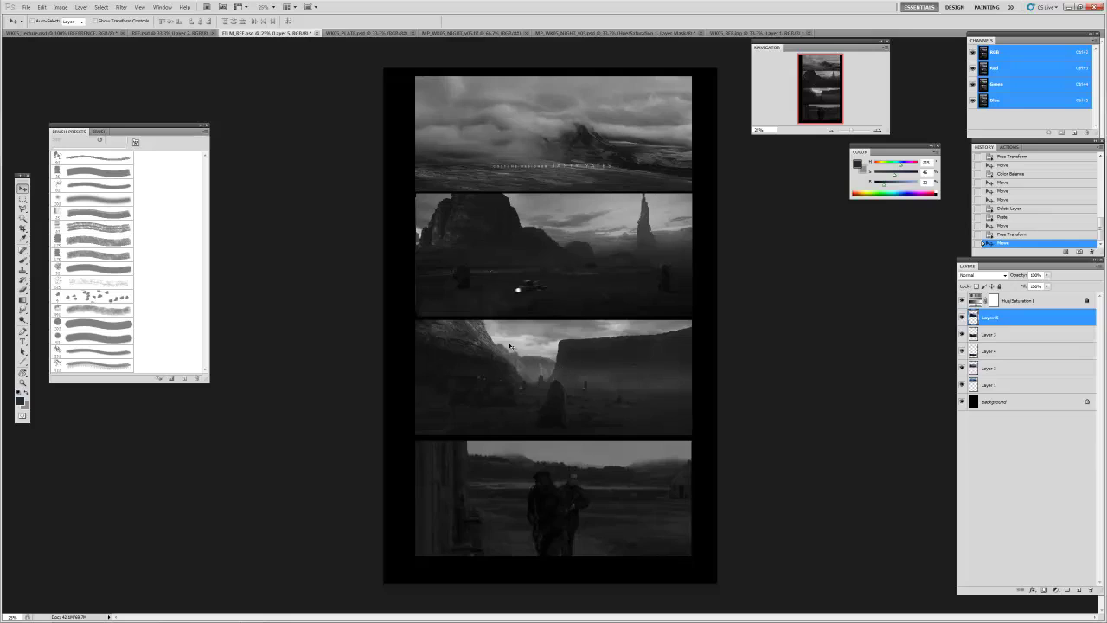
pyautogui.click(962, 301)
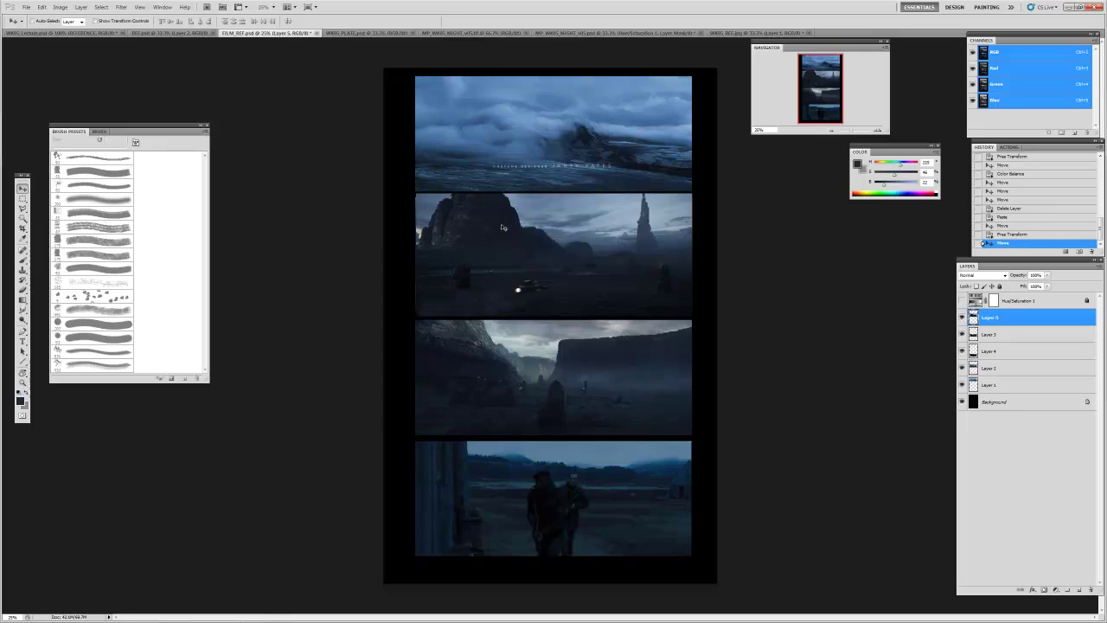
# - Shift the pasted painting's midtones toward cyan and blue with Color Balance, setting blue to +6, and compare before and after
pyautogui.hotkey('ctrl', 'b')
pyautogui.moveTo(758, 220); pyautogui.dragTo(743, 227)
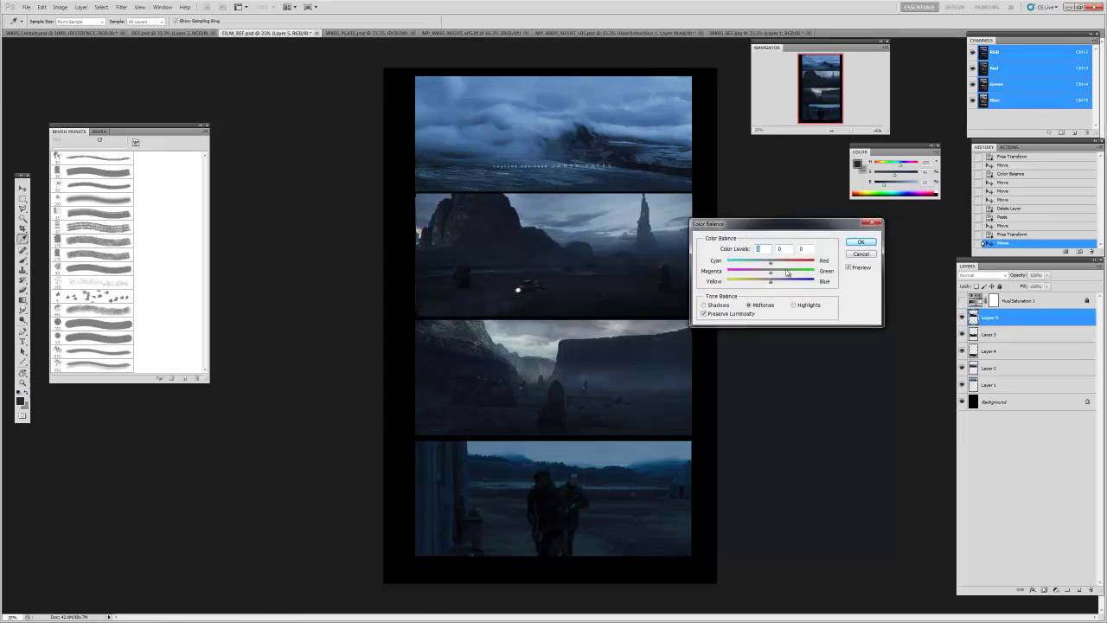
pyautogui.moveTo(772, 286); pyautogui.dragTo(769, 266)
pyautogui.moveTo(783, 223); pyautogui.dragTo(804, 237)
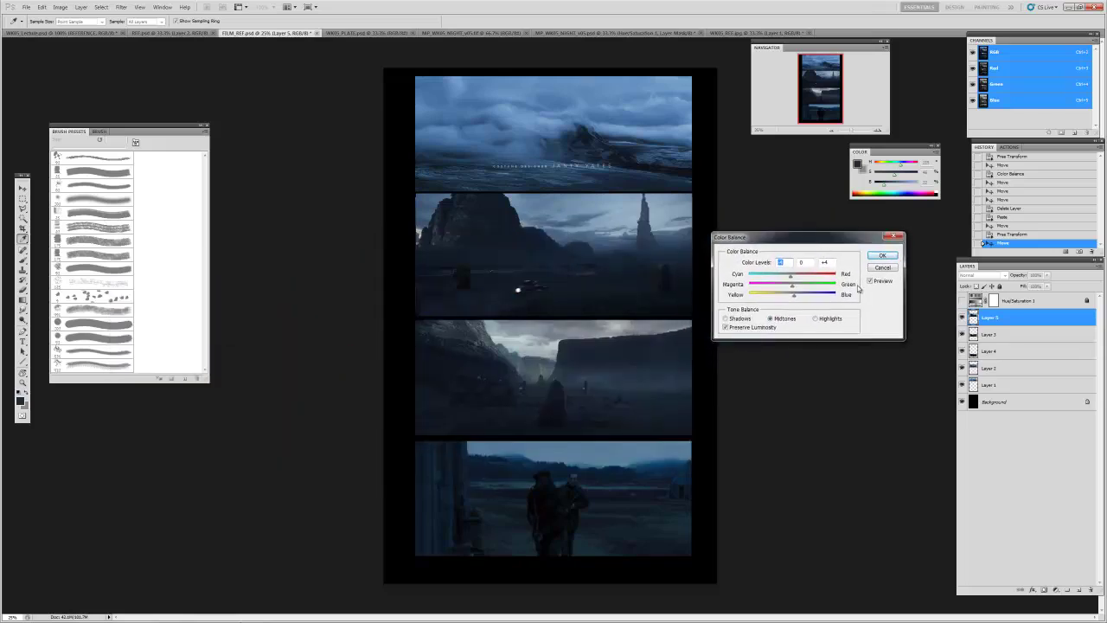
pyautogui.click(796, 297)
pyautogui.click(796, 297)
pyautogui.click(790, 278)
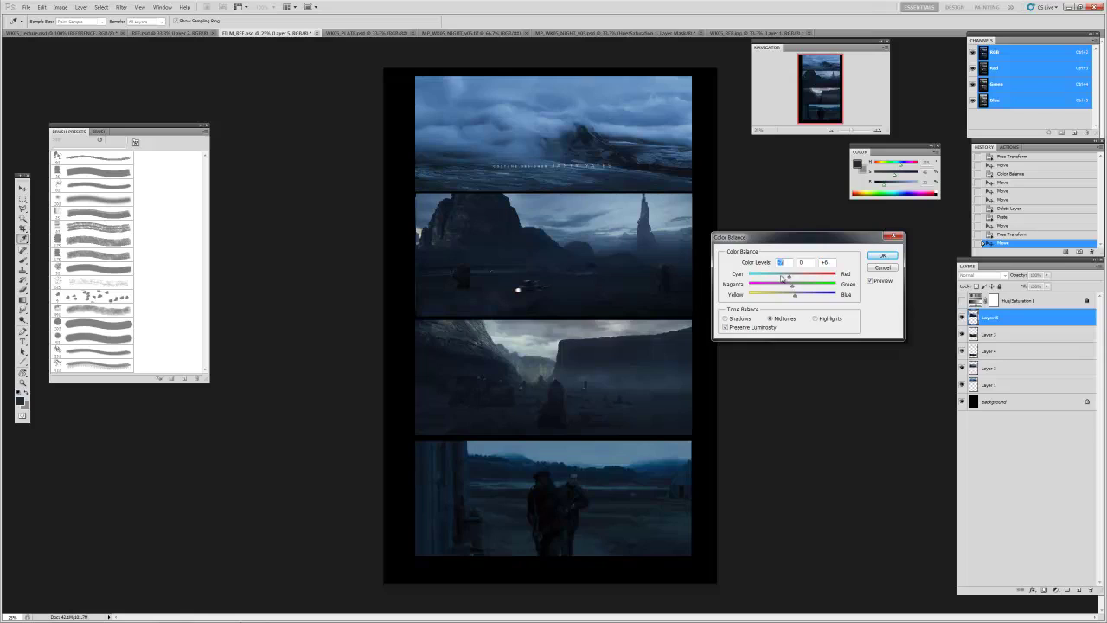
pyautogui.click(872, 281)
pyautogui.click(871, 282)
pyautogui.click(884, 256)
pyautogui.hotkey('ctrl', 'z')
pyautogui.hotkey('ctrl', 'z')
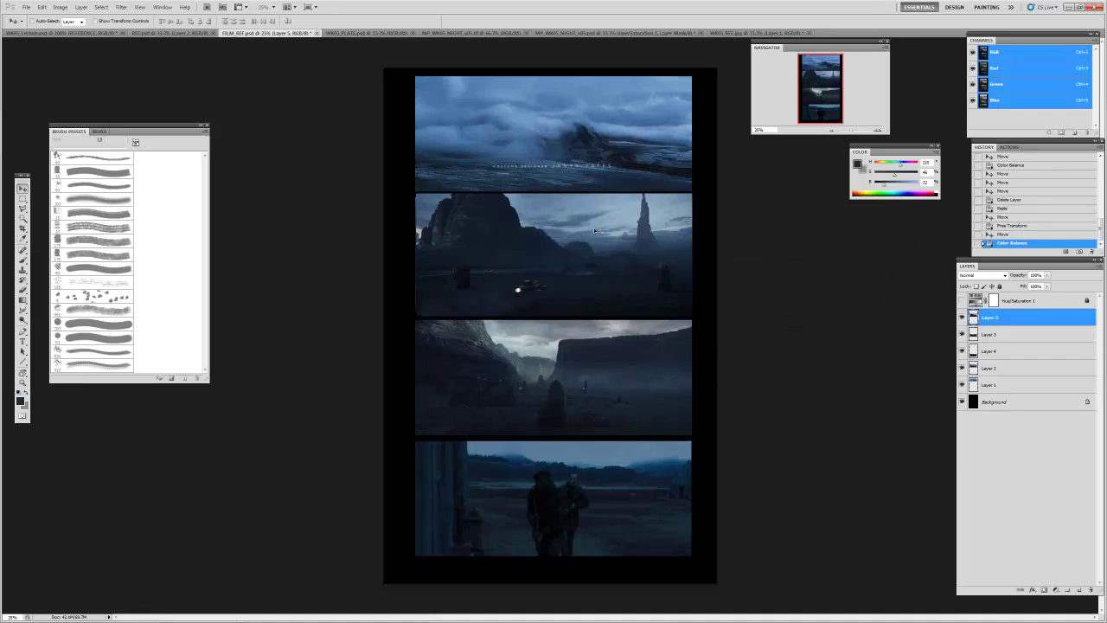
# - Compare the painting with the film stills in grayscale and in colour, including a closer look at the upper frames
pyautogui.click(962, 301)
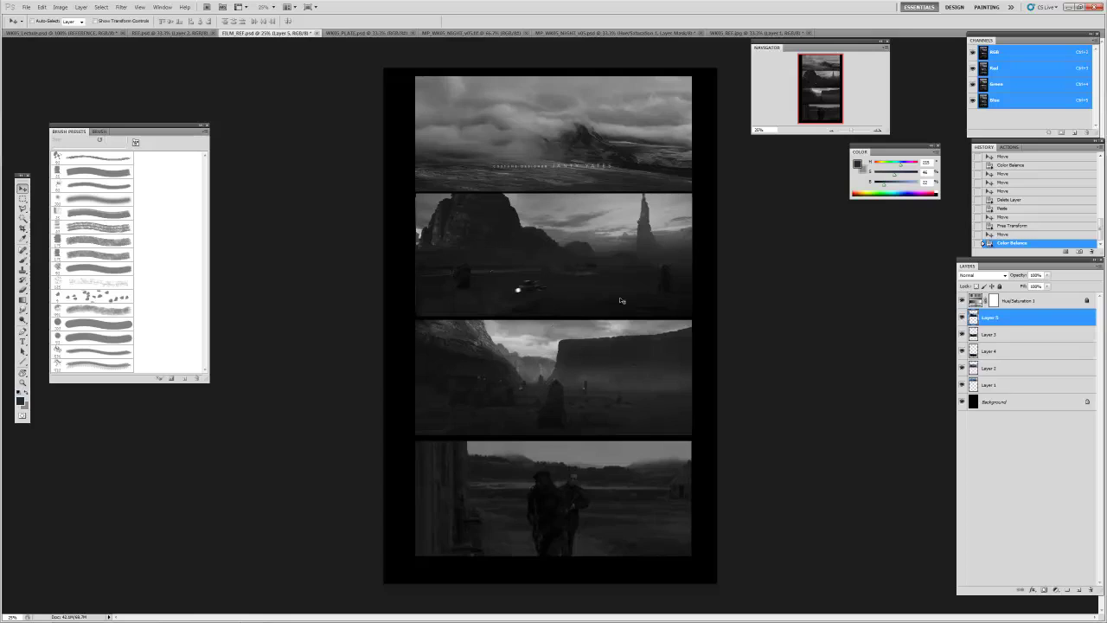
pyautogui.click(962, 300)
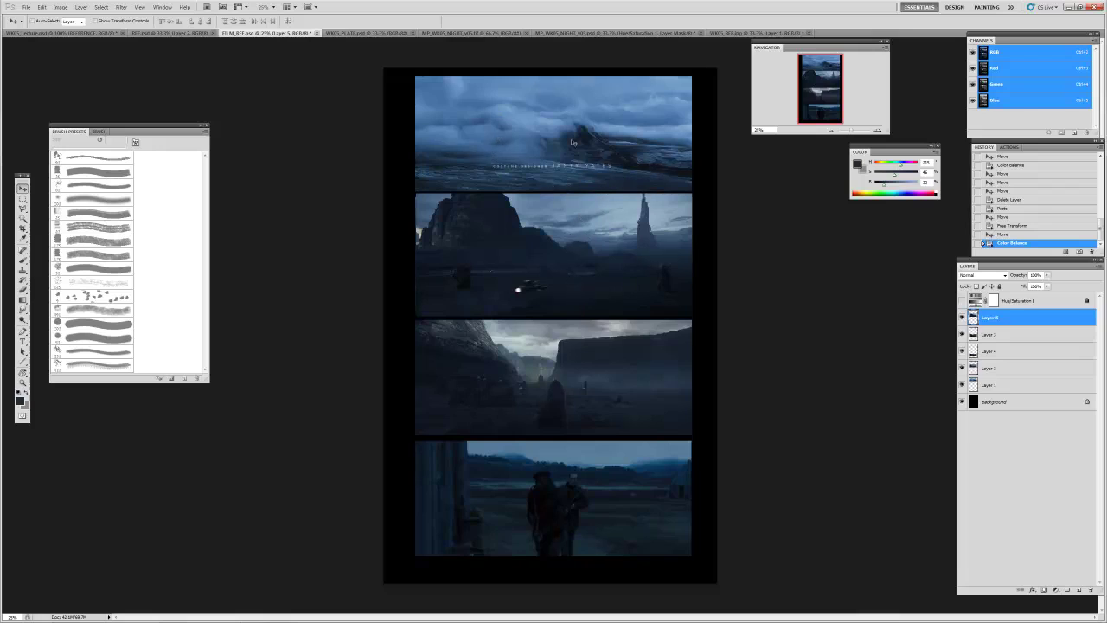
pyautogui.press('z')
pyautogui.click(524, 211)
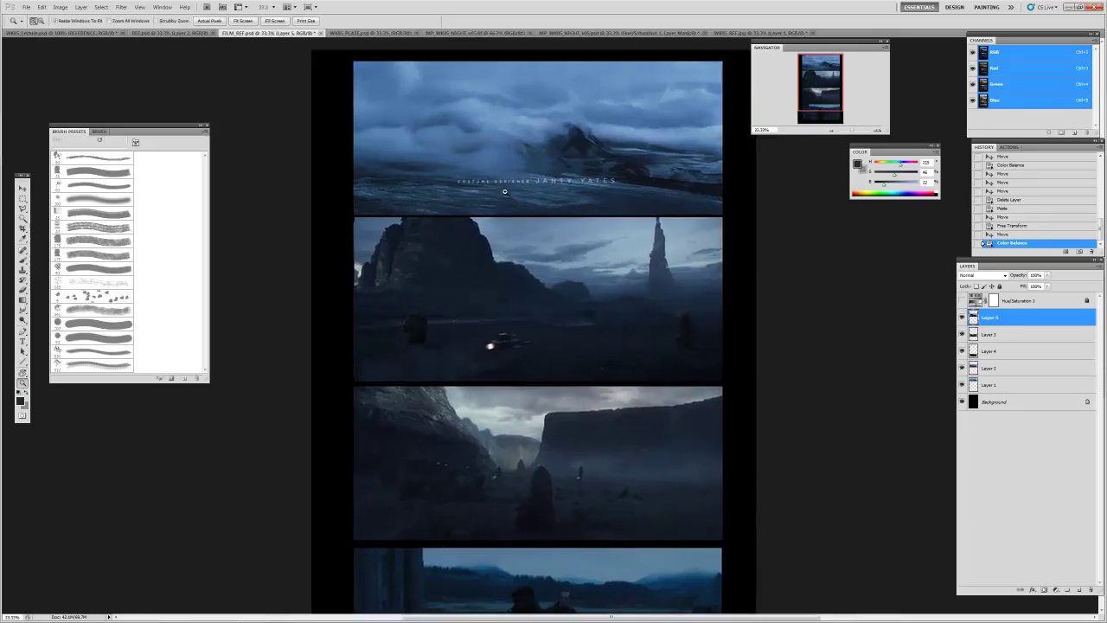
pyautogui.keyDown('alt'); pyautogui.click(504, 197); pyautogui.keyUp('alt')
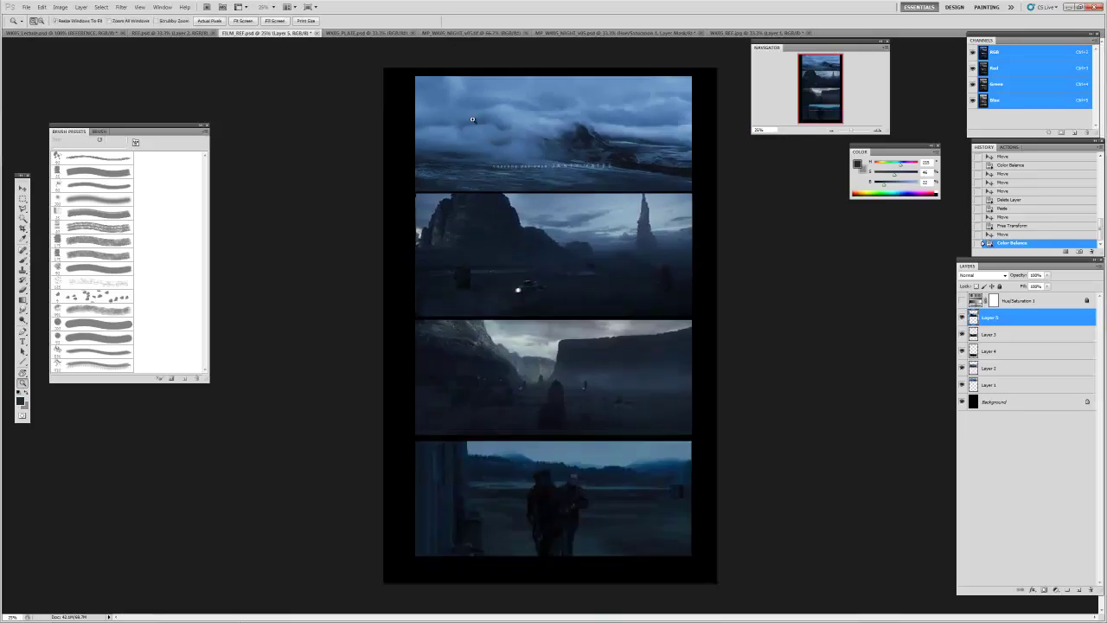
# - View WK05_PLATE.psd, then isolate the PLATE group over the black base layer in MP_WK05_NIGHT_v05.psd by hiding the other groups
pyautogui.click(381, 33)
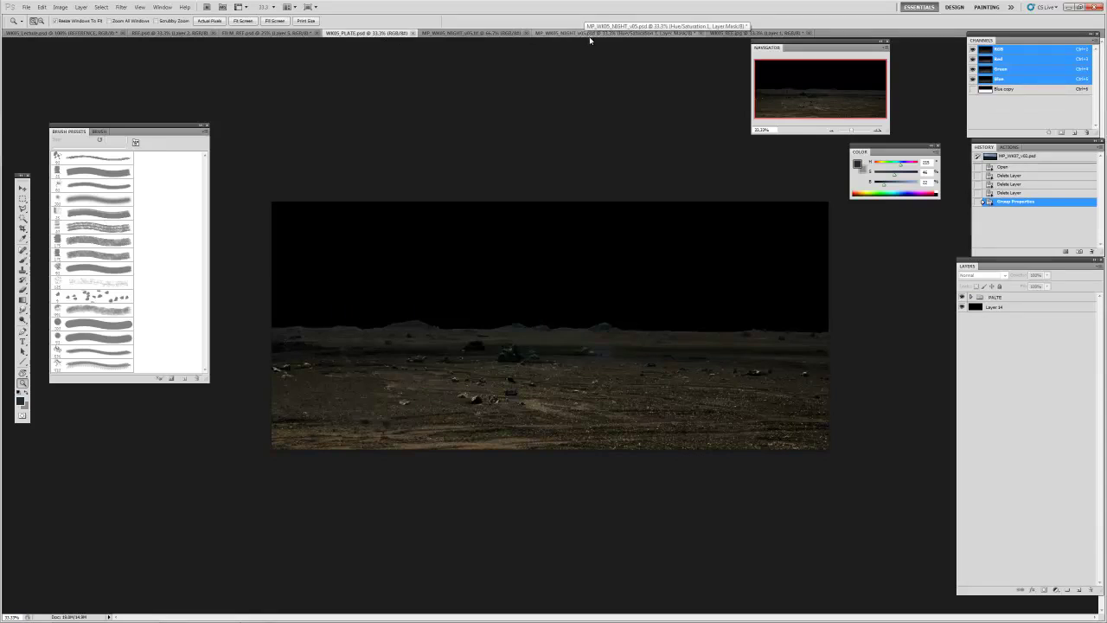
pyautogui.click(568, 32)
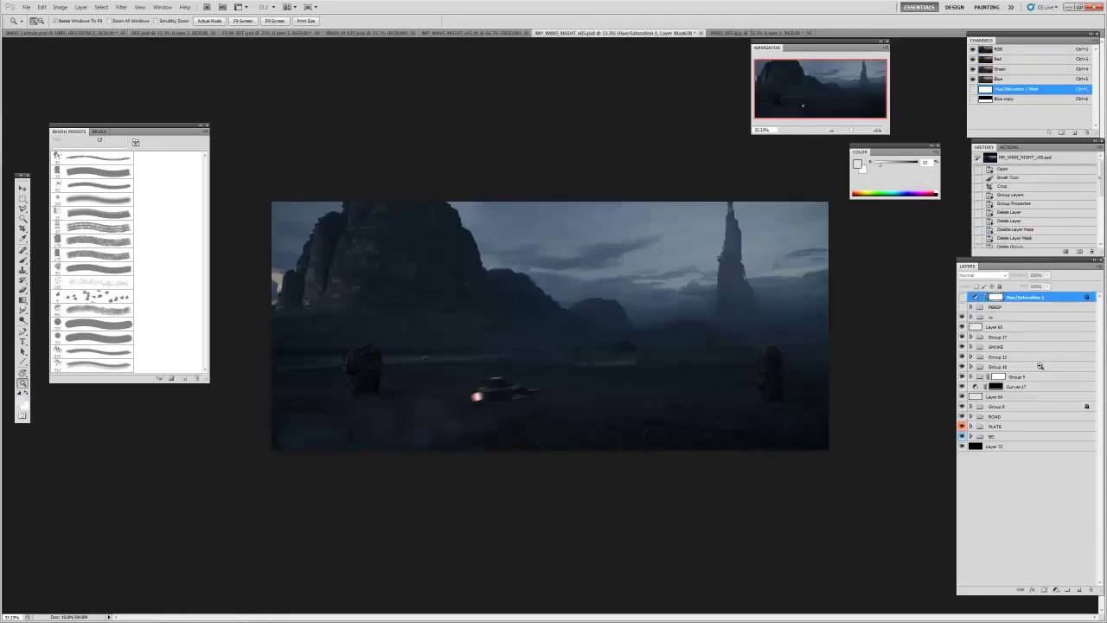
pyautogui.moveTo(962, 317); pyautogui.dragTo(956, 438)
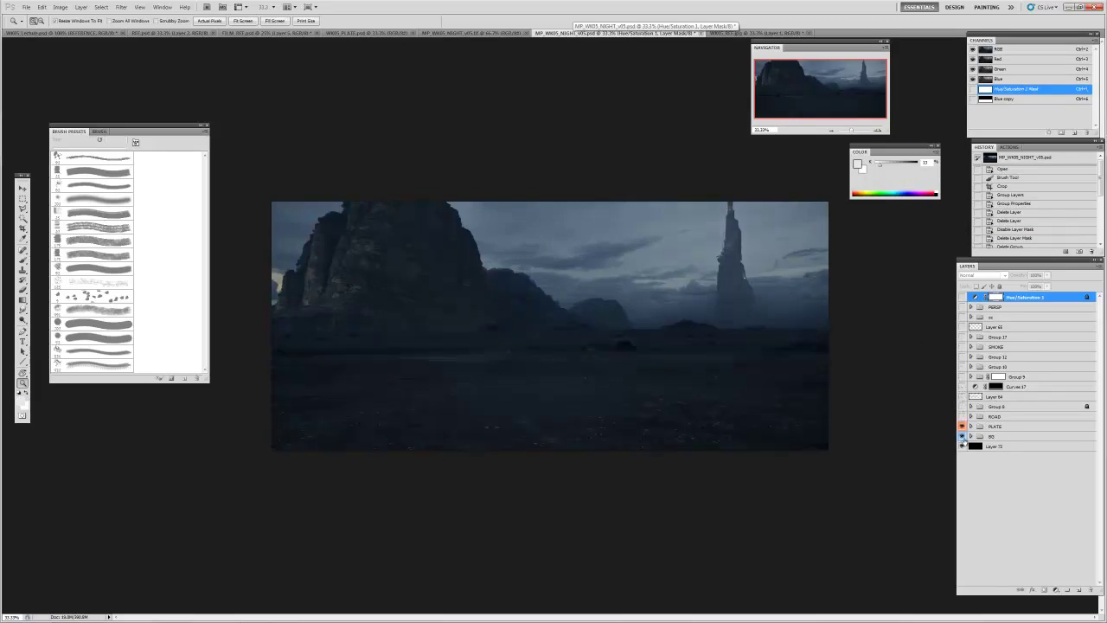
pyautogui.click(963, 437)
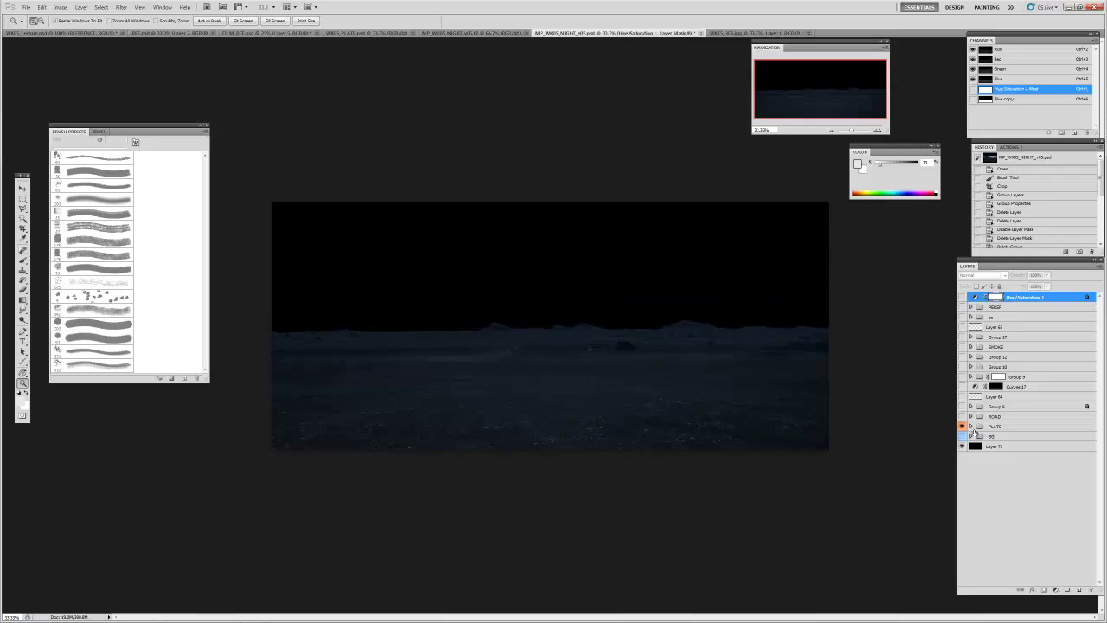
# - Expand the PLATE group and hide its GROUND COVER group and both adjustment layers, leaving only the base plate layer
pyautogui.click(971, 427)
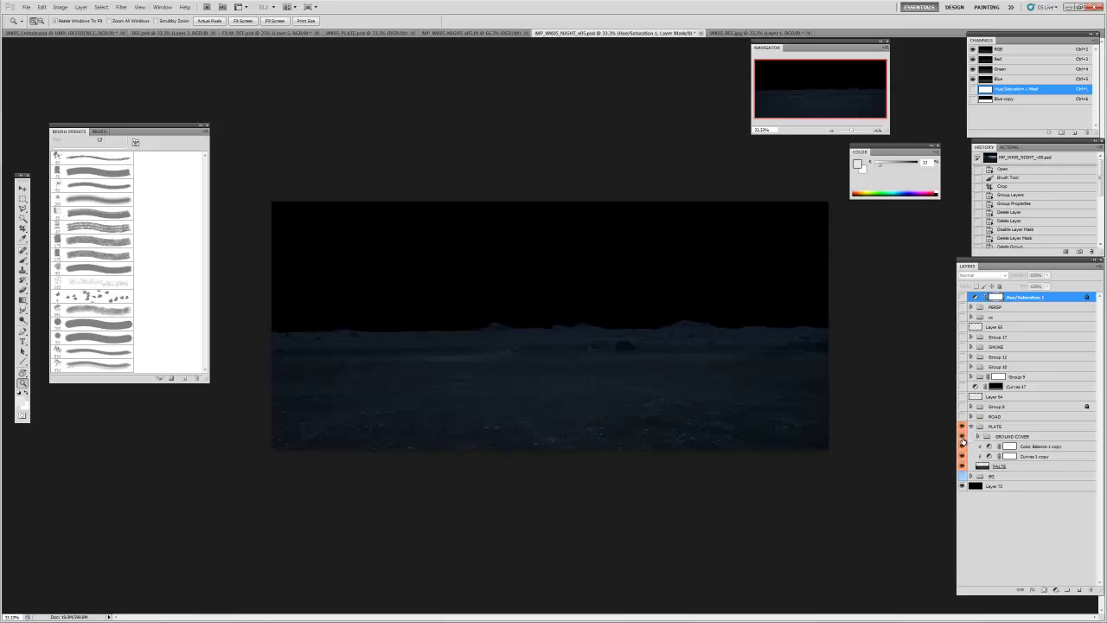
pyautogui.click(963, 439)
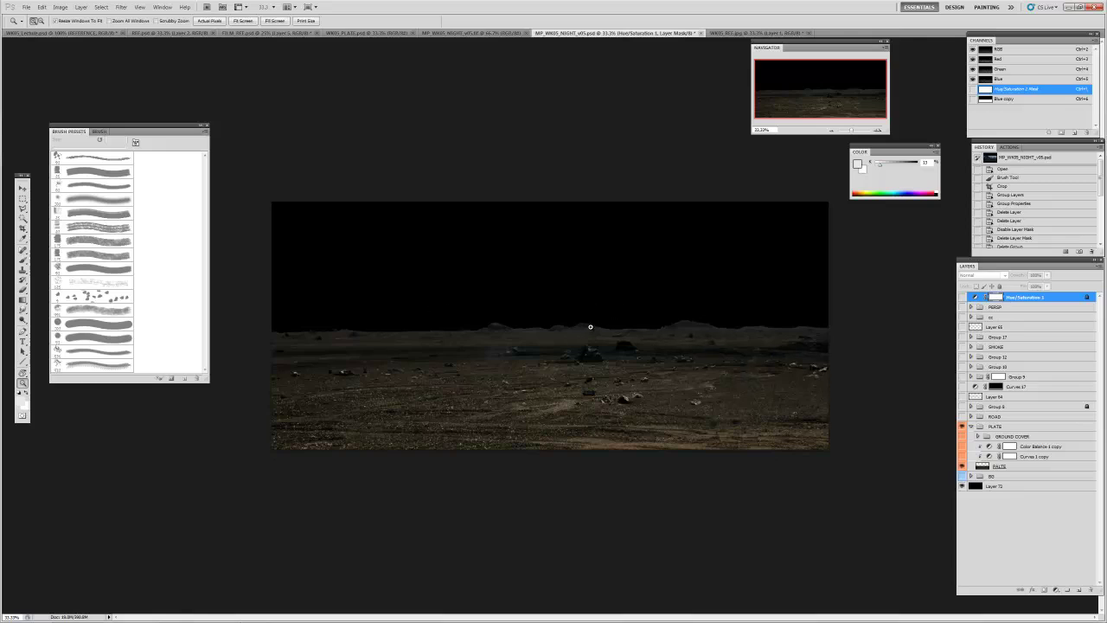
pyautogui.press('f')
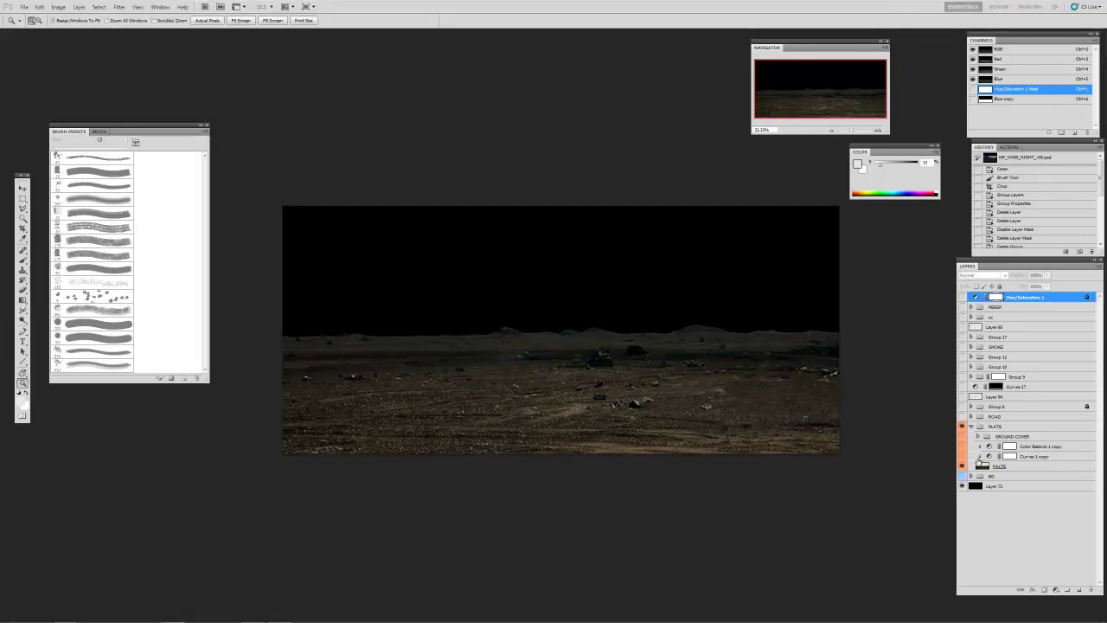
# - Show the Curves 1 copy adjustment over the base plate layer and view the ground more closely
pyautogui.click(1021, 460)
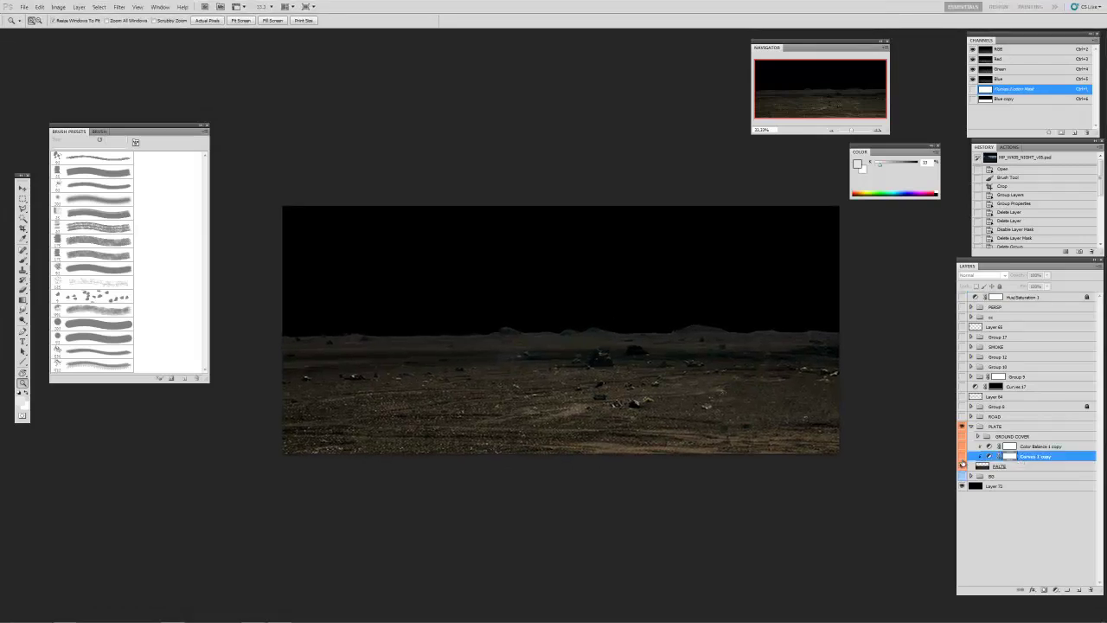
pyautogui.click(964, 457)
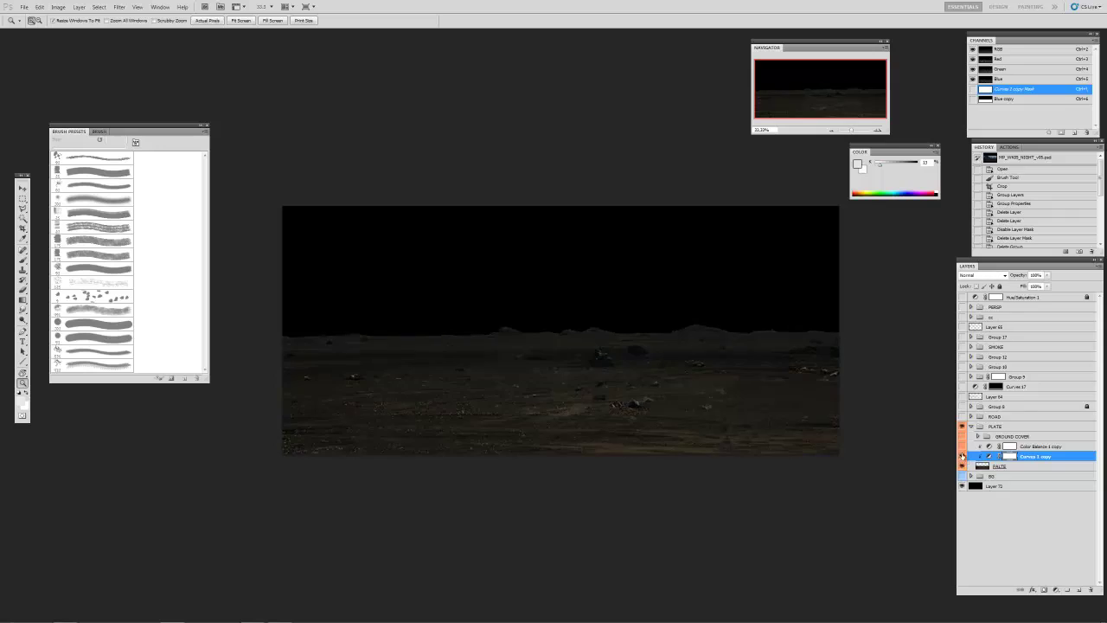
pyautogui.click(660, 348)
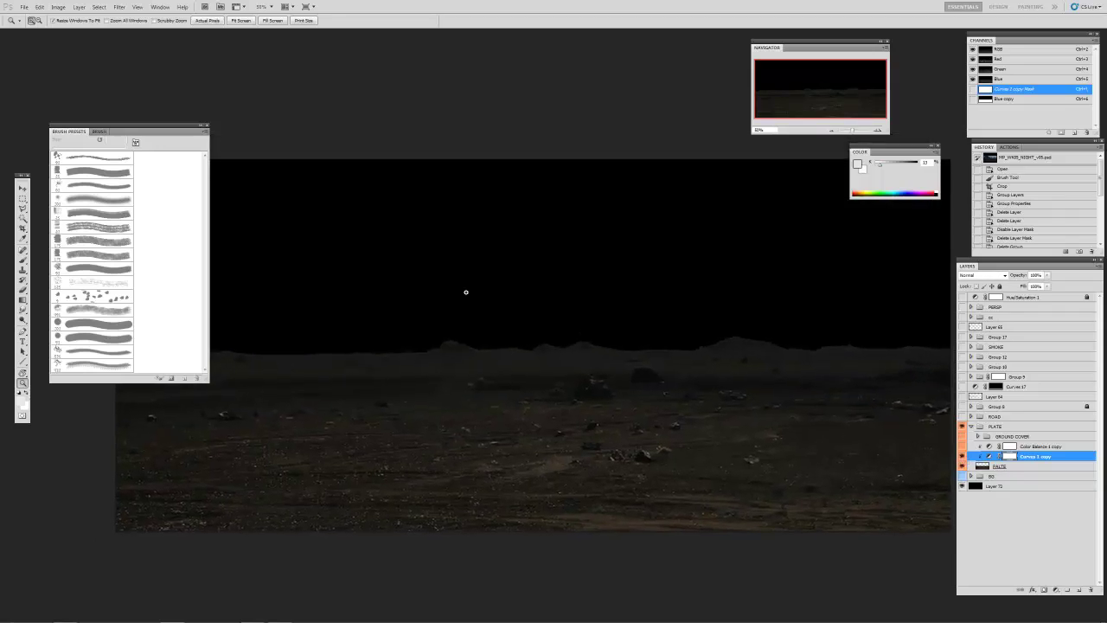
pyautogui.moveTo(167, 133); pyautogui.dragTo(155, 94)
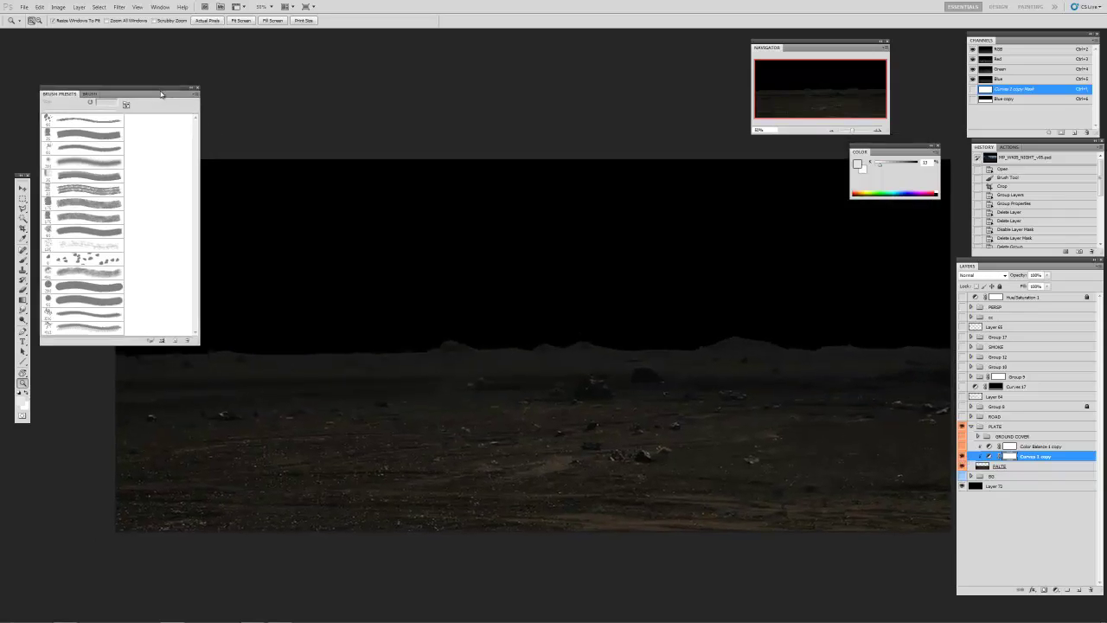
# - Open the settings of Color Balance 1 copy and Curves 1 copy to examine how each grades the plate
pyautogui.click(1029, 447)
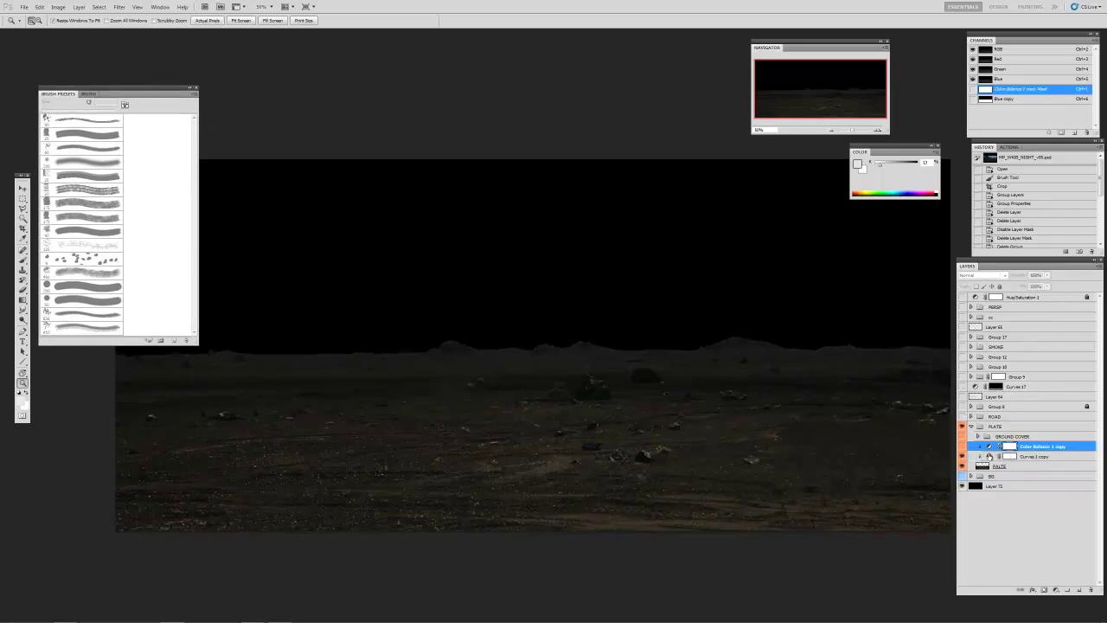
pyautogui.click(990, 447)
pyautogui.moveTo(73, 98)
pyautogui.mouseDown()
pyautogui.moveTo(316, 350)
pyautogui.moveTo(506, 90)
pyautogui.mouseUp()
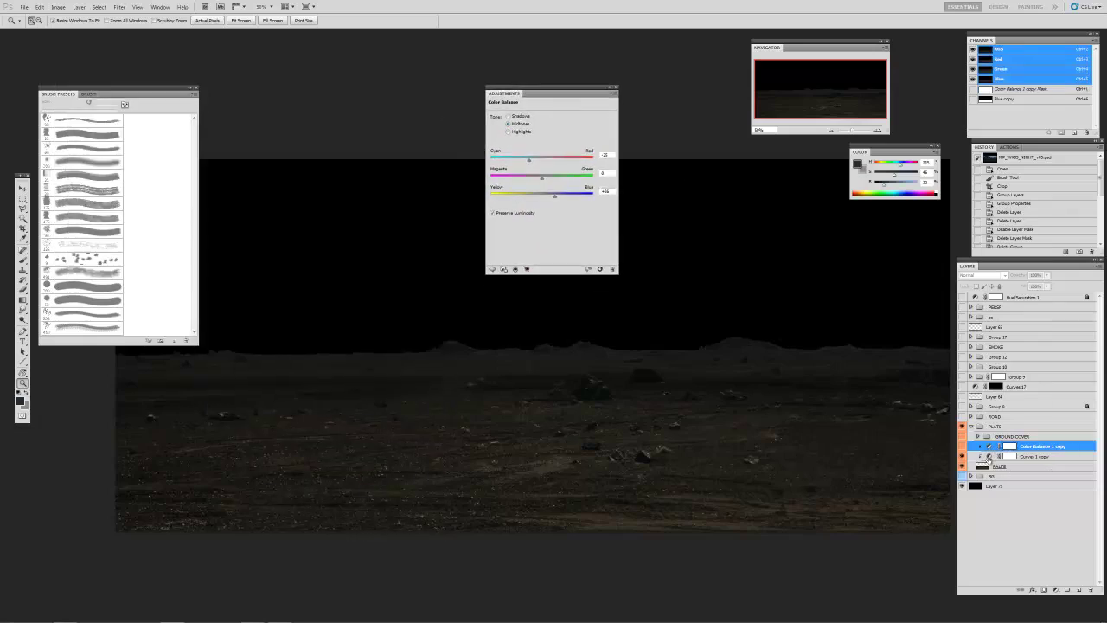
pyautogui.click(990, 457)
pyautogui.moveTo(582, 95); pyautogui.dragTo(634, 75)
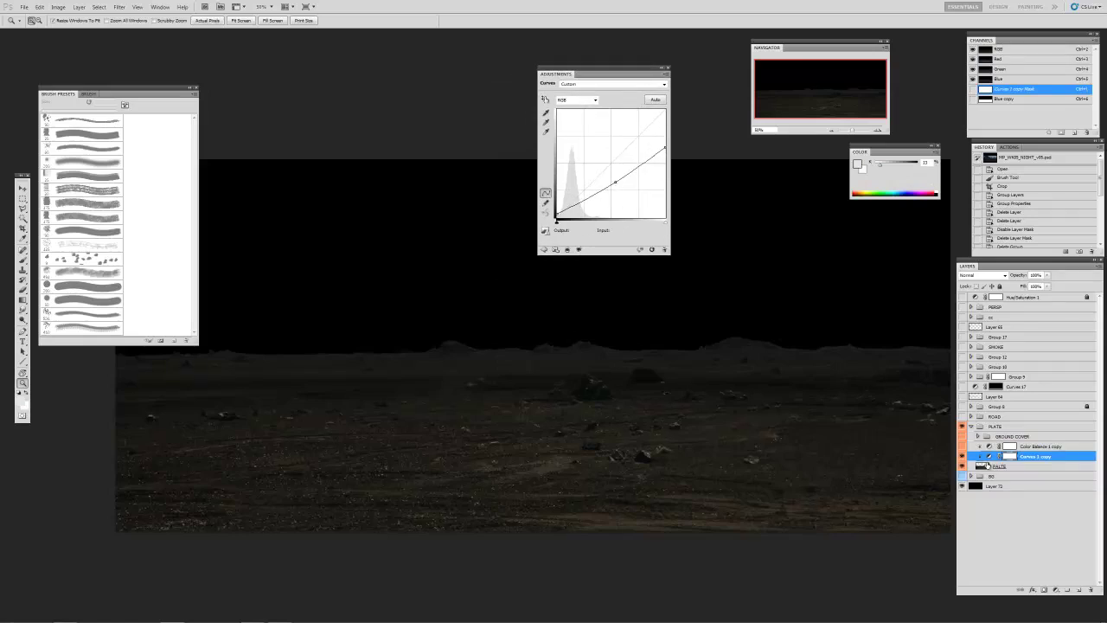
# - Compare the plate with and without Curves 1 copy, then show Color Balance 1 copy and its settings
pyautogui.click(963, 456)
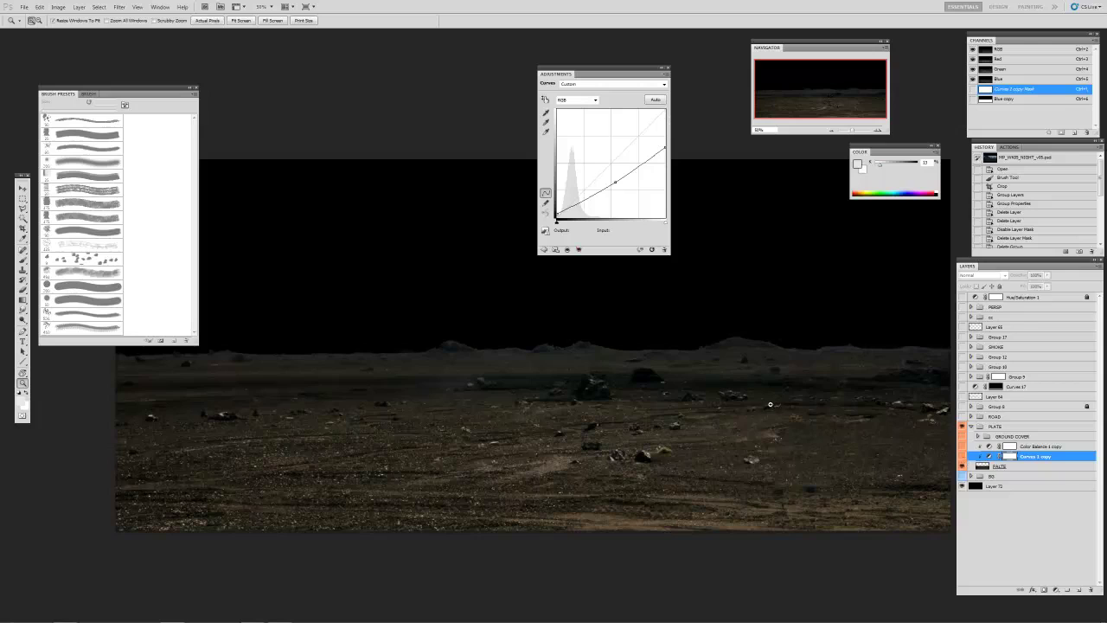
pyautogui.click(962, 457)
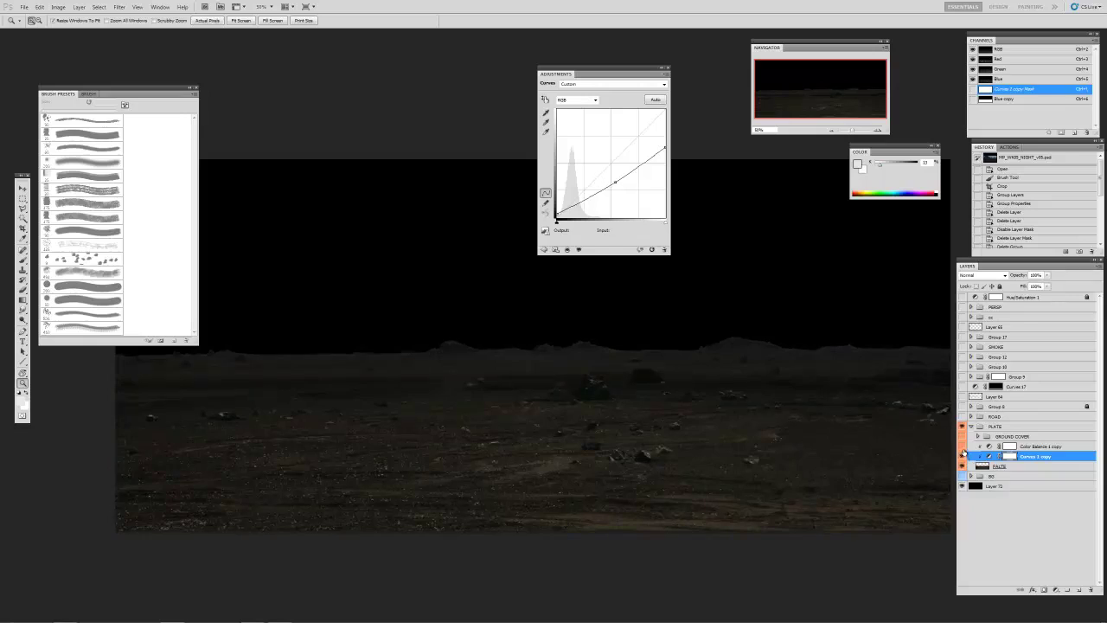
pyautogui.click(962, 446)
pyautogui.click(1033, 446)
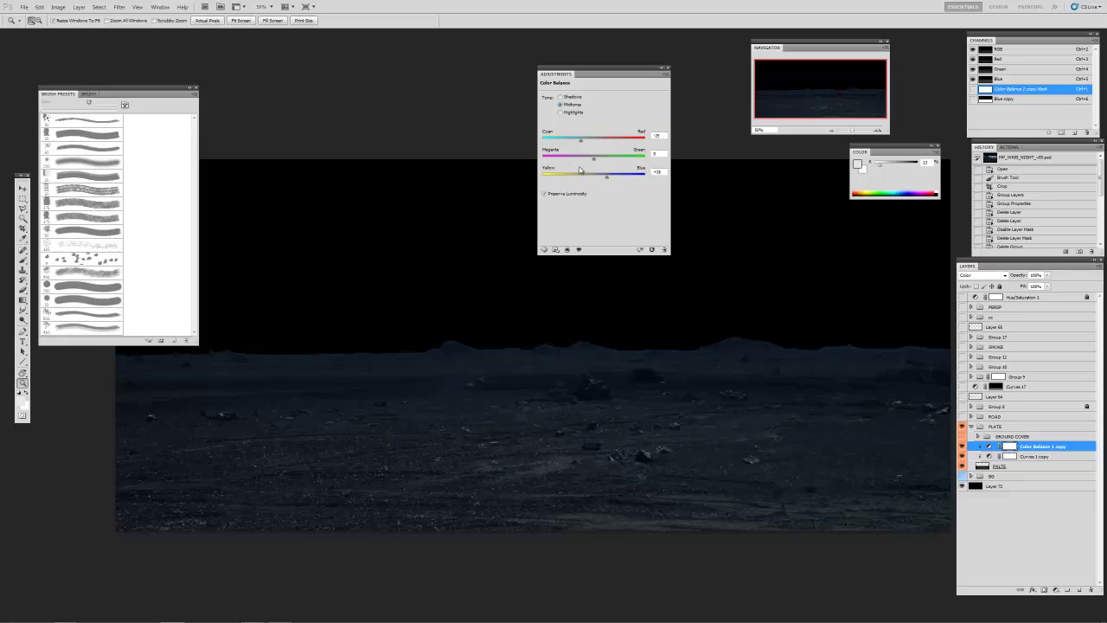
# - Move the Color Balance settings clear of the canvas and examine the whole graded plate
pyautogui.hotkey('ctrl', '-')
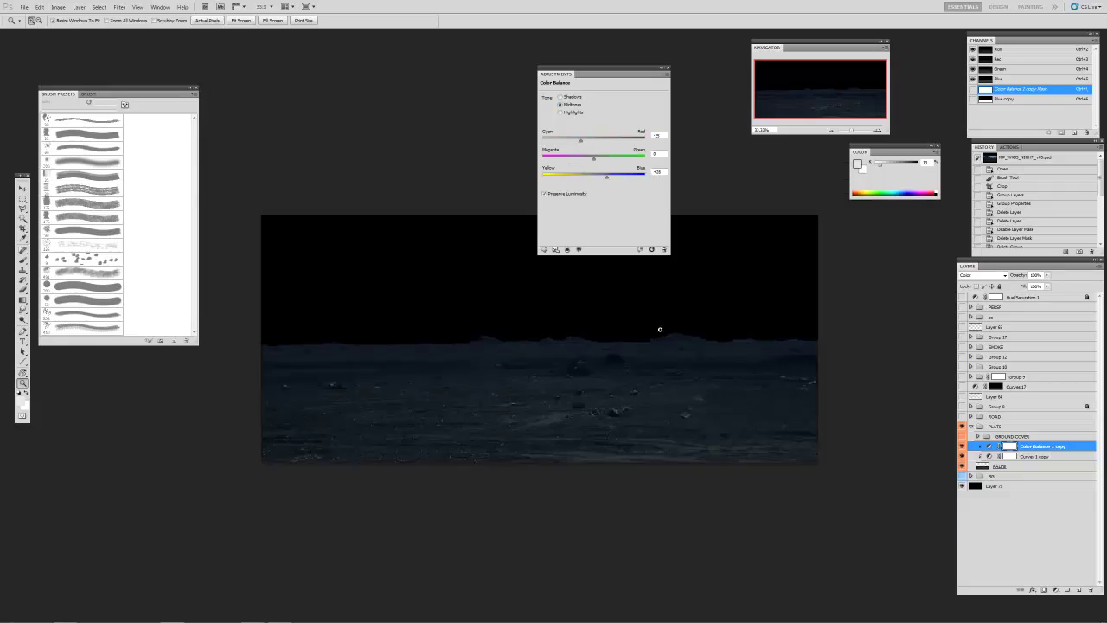
pyautogui.moveTo(674, 358); pyautogui.dragTo(683, 269)
pyautogui.moveTo(643, 77); pyautogui.dragTo(190, 360)
pyautogui.moveTo(542, 205); pyautogui.dragTo(574, 248)
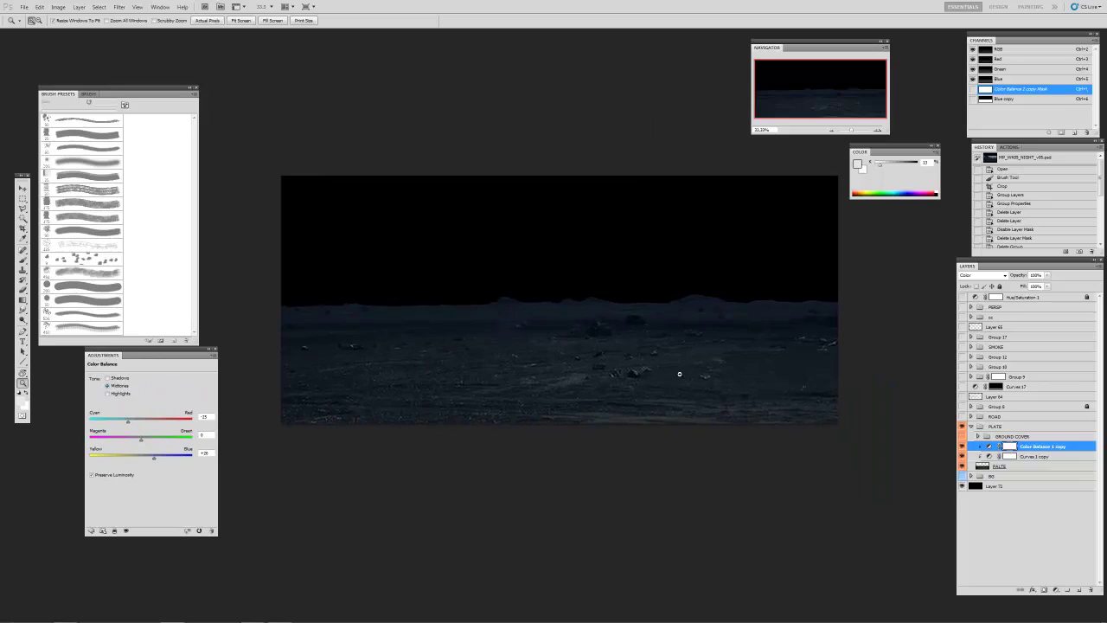
pyautogui.click(632, 376)
pyautogui.moveTo(632, 376)
pyautogui.mouseDown()
pyautogui.moveTo(687, 387)
pyautogui.moveTo(628, 389)
pyautogui.mouseUp()
pyautogui.keyDown('alt'); pyautogui.click(672, 393); pyautogui.keyUp('alt')
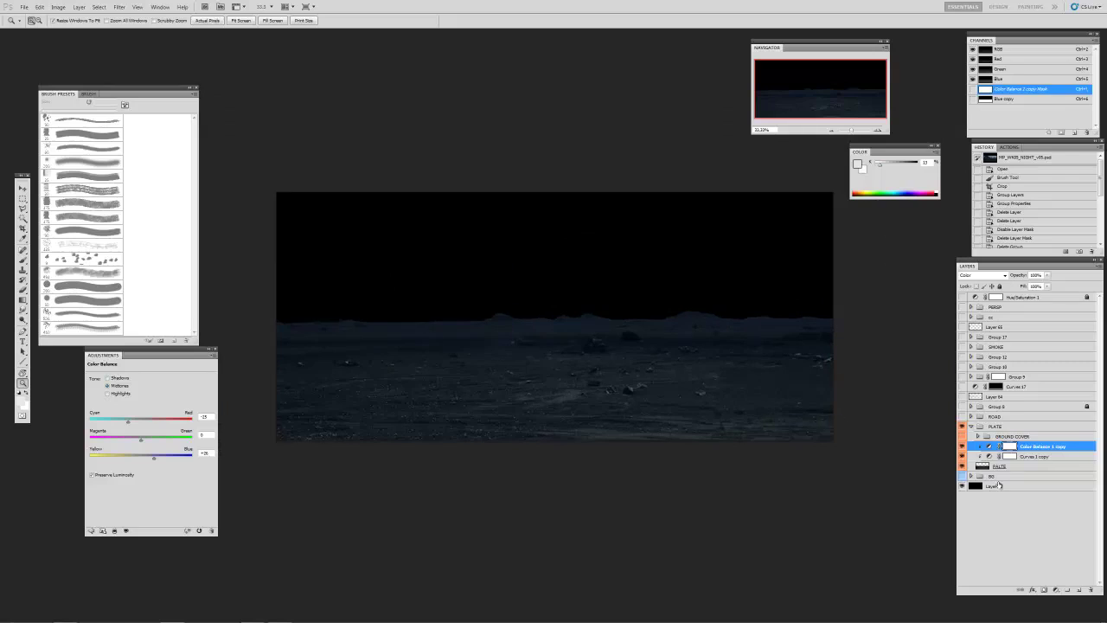
# - Switch to the SKIES folder in Bridge, enlarge the preview area, and preview IMG_0657.CR2 and IMG_0643.CR2
pyautogui.hotkey('alt', 'Tab')
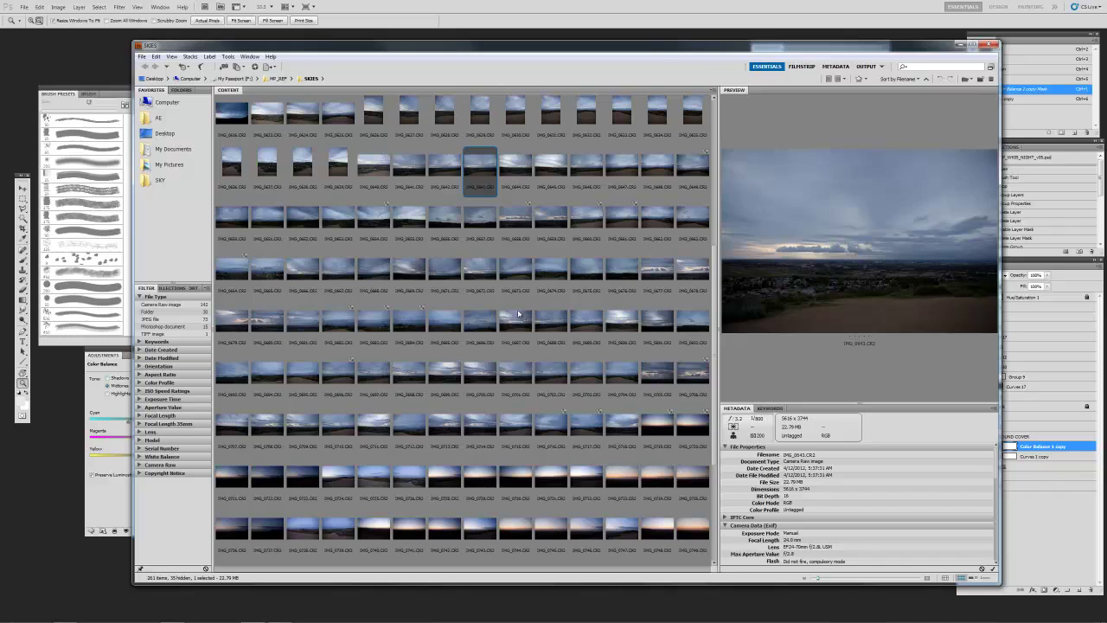
pyautogui.click(481, 223)
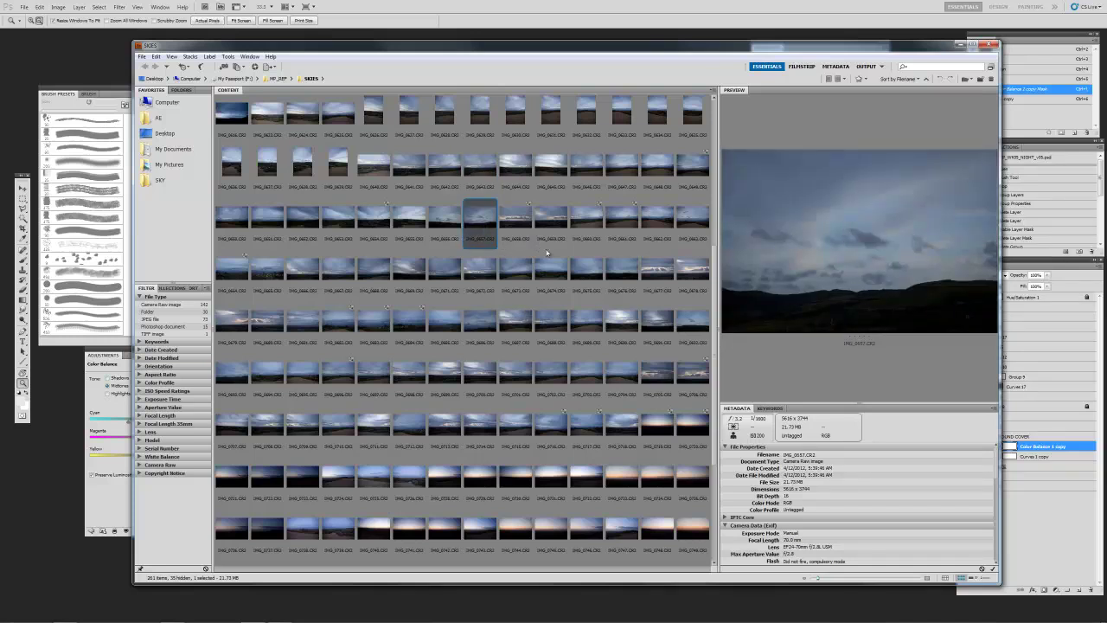
pyautogui.moveTo(716, 290); pyautogui.dragTo(621, 285)
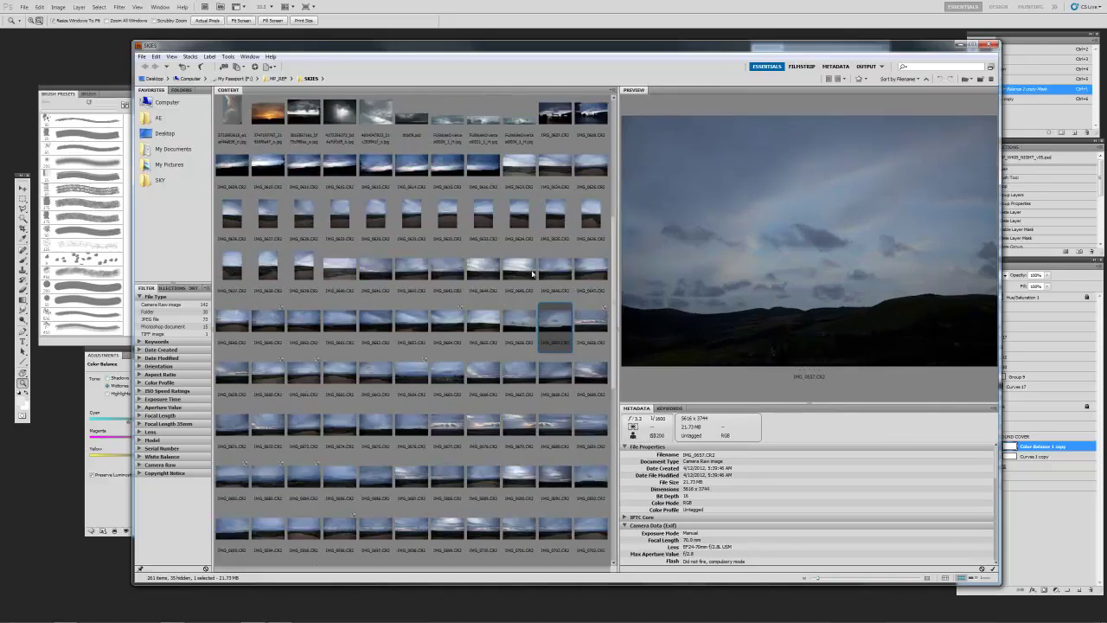
pyautogui.click(446, 275)
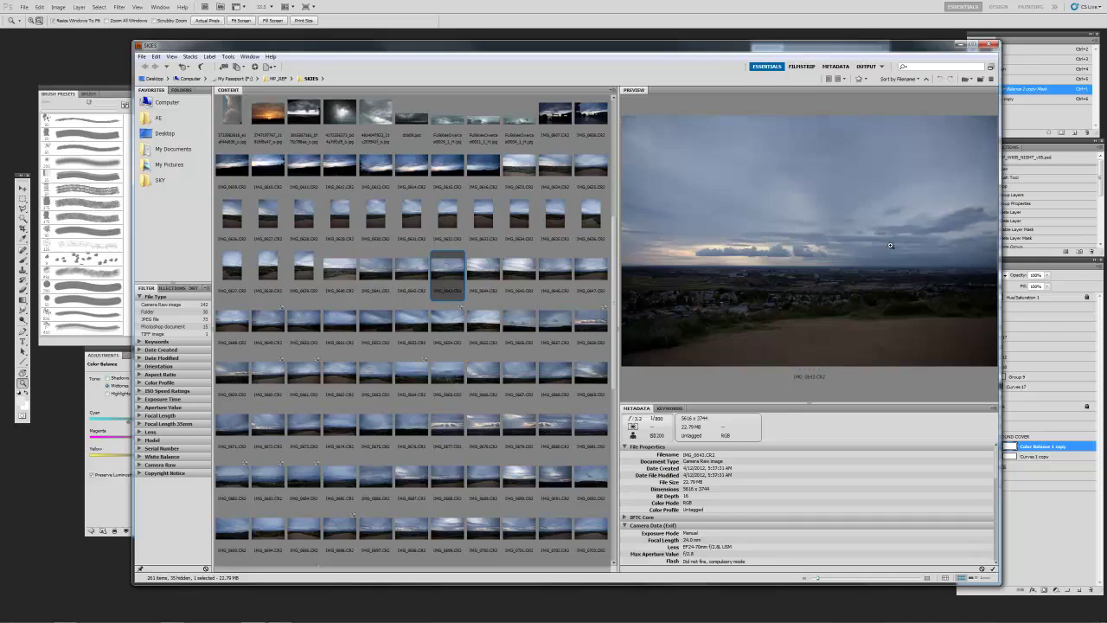
pyautogui.press('h')
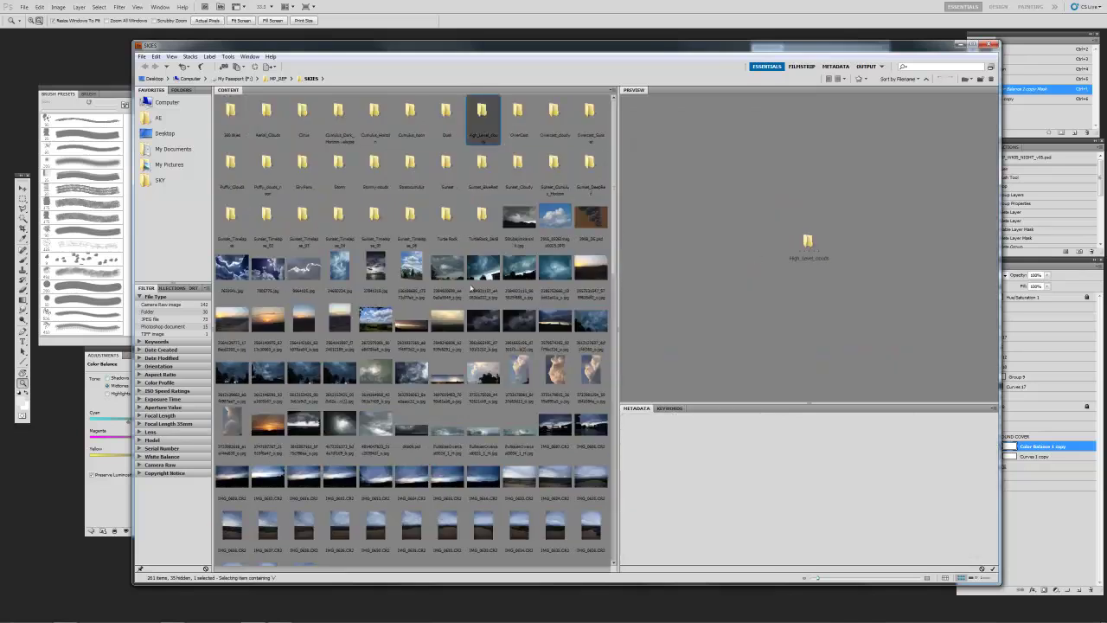
# - Preview overcast sky photos from IMG_0666.CR2 through IMG_0674.CR2, then IMG_0684.CR2 and IMG_0682.CR2, to study their dusk lighting
pyautogui.scroll(-1, 519, 347)
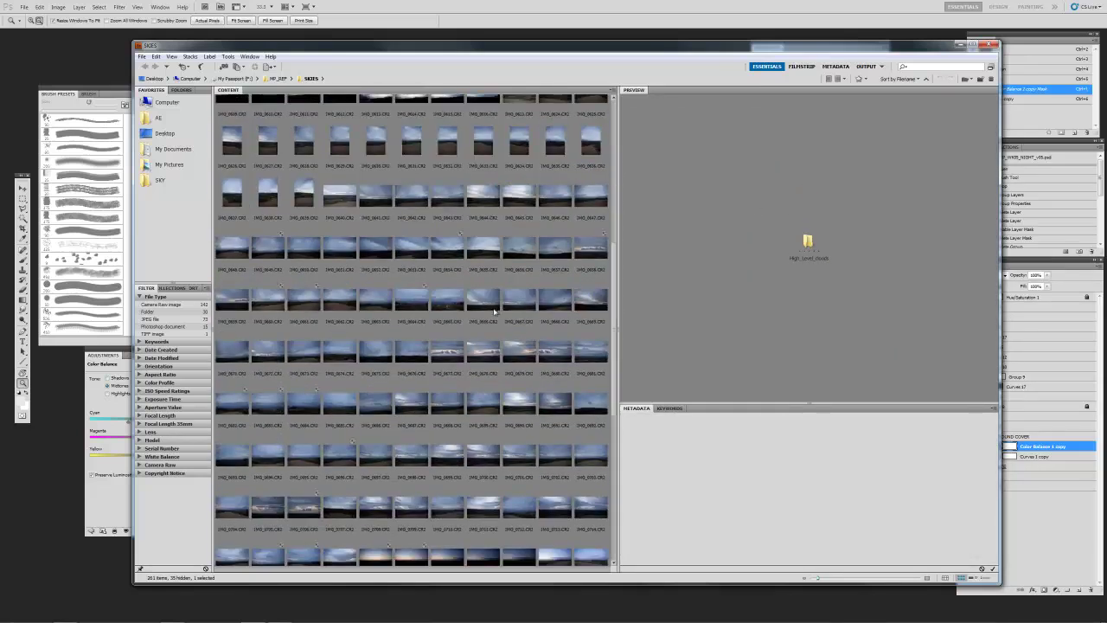
pyautogui.click(482, 304)
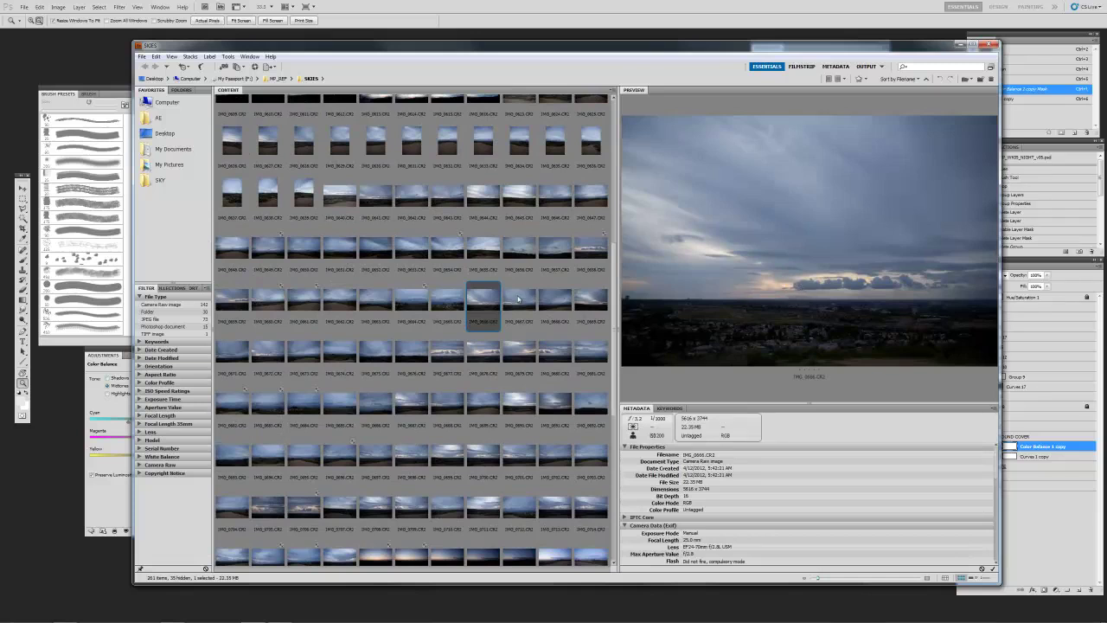
pyautogui.click(519, 301)
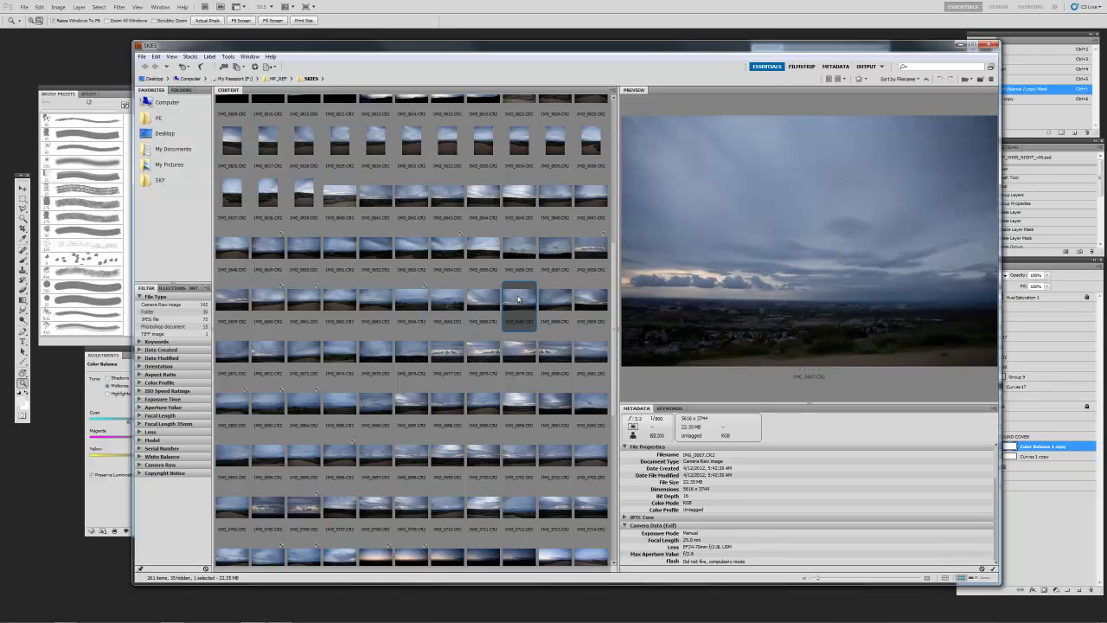
pyautogui.press('Right')
pyautogui.press('Right')
pyautogui.press('Right')
pyautogui.press('Right')
pyautogui.press('Right')
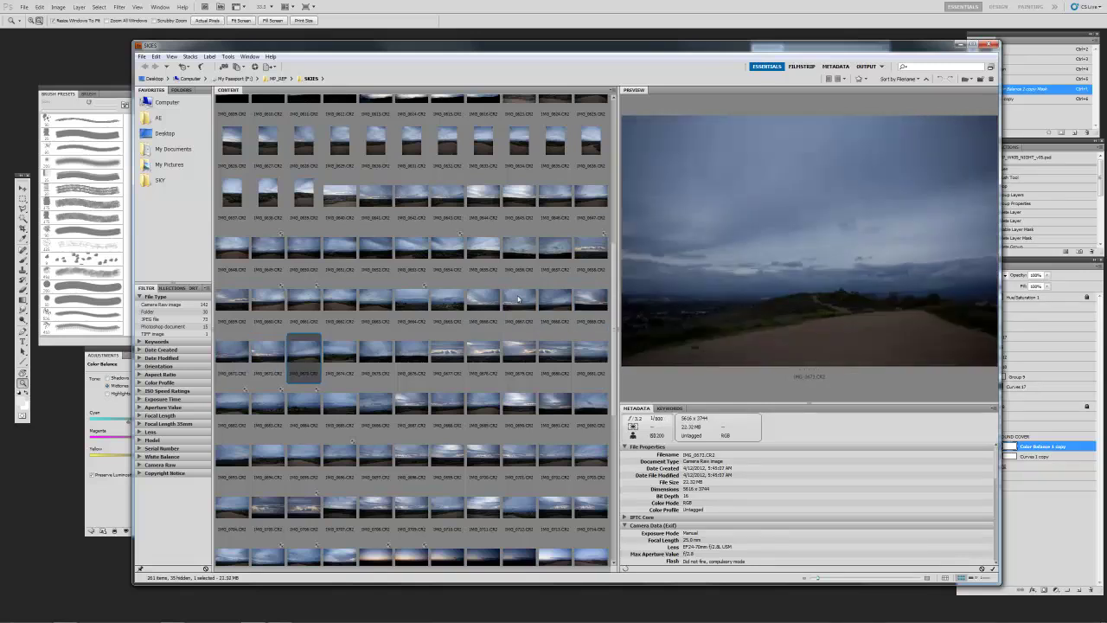
pyautogui.press('Right')
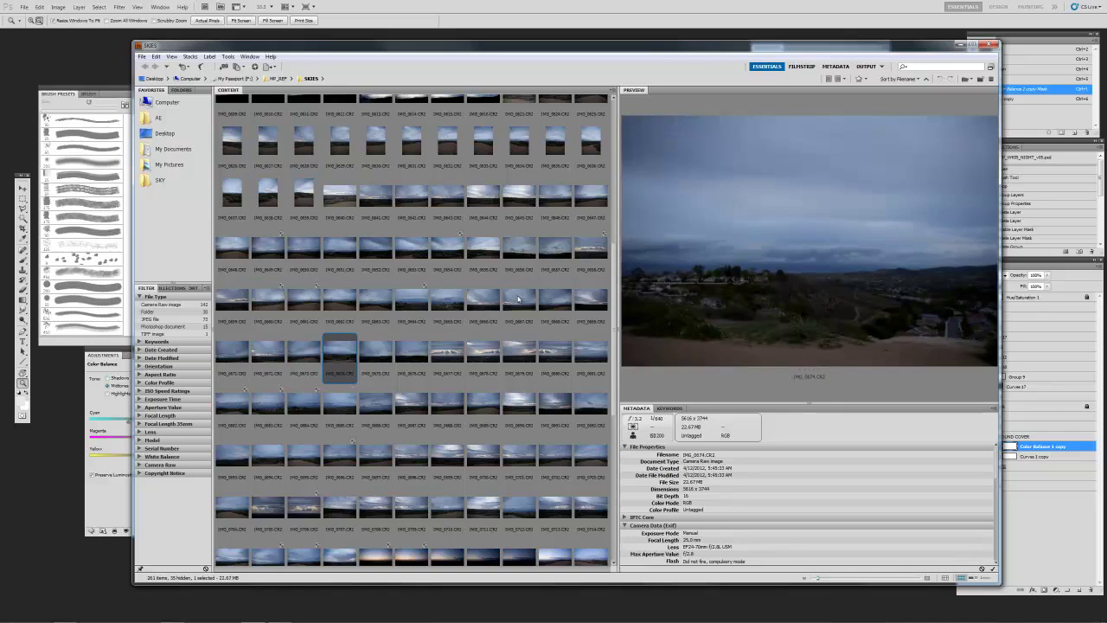
pyautogui.press('Down')
pyautogui.press('Left')
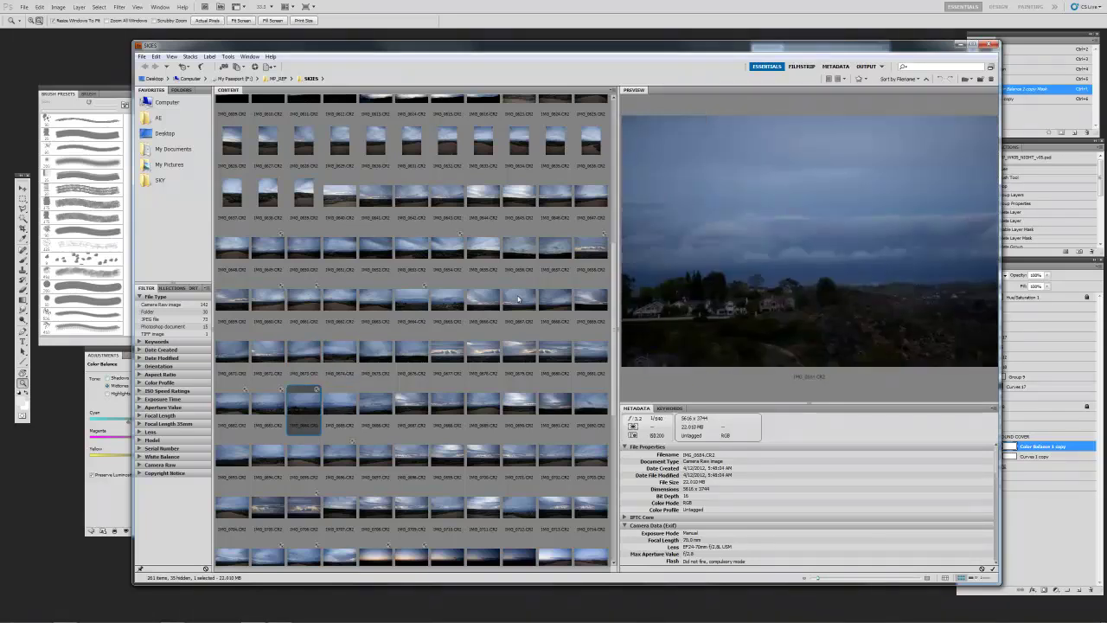
pyautogui.press('Left')
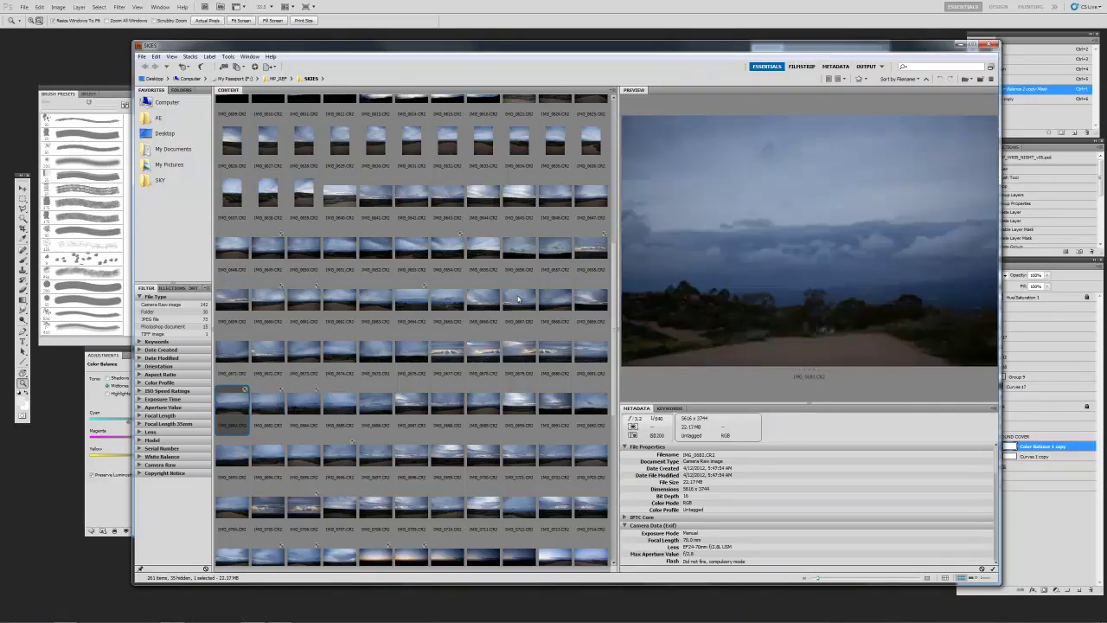
# - Preview the photos from IMG_0693.CR2 to IMG_0697.CR2 to compare how their dark ground relates to the sky
pyautogui.press('Down')
pyautogui.press('Left')
pyautogui.press('Right')
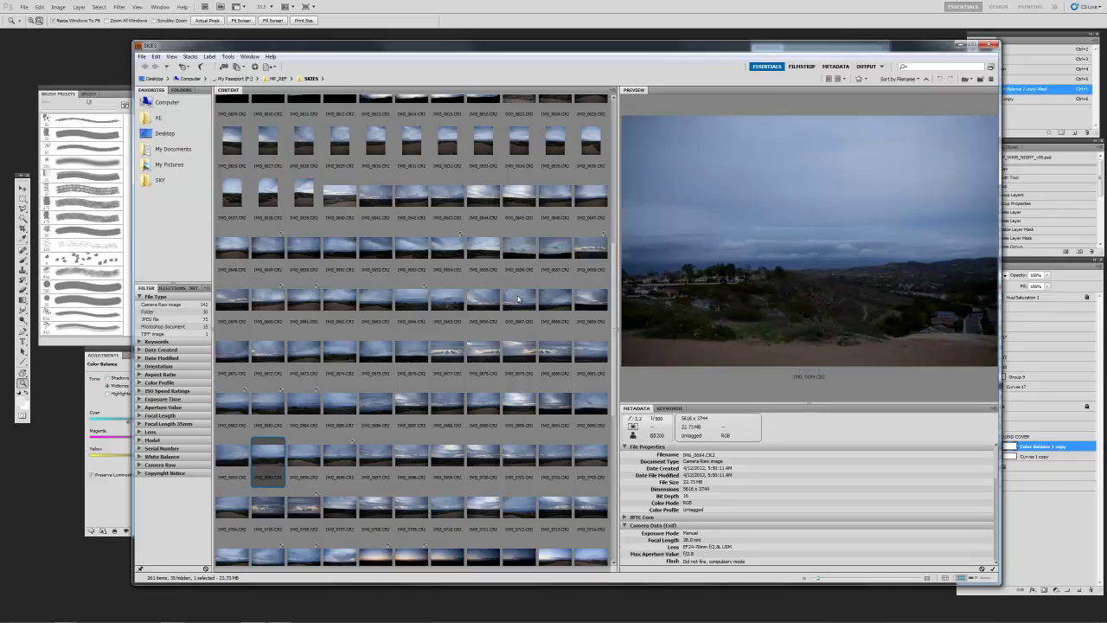
pyautogui.press('Right')
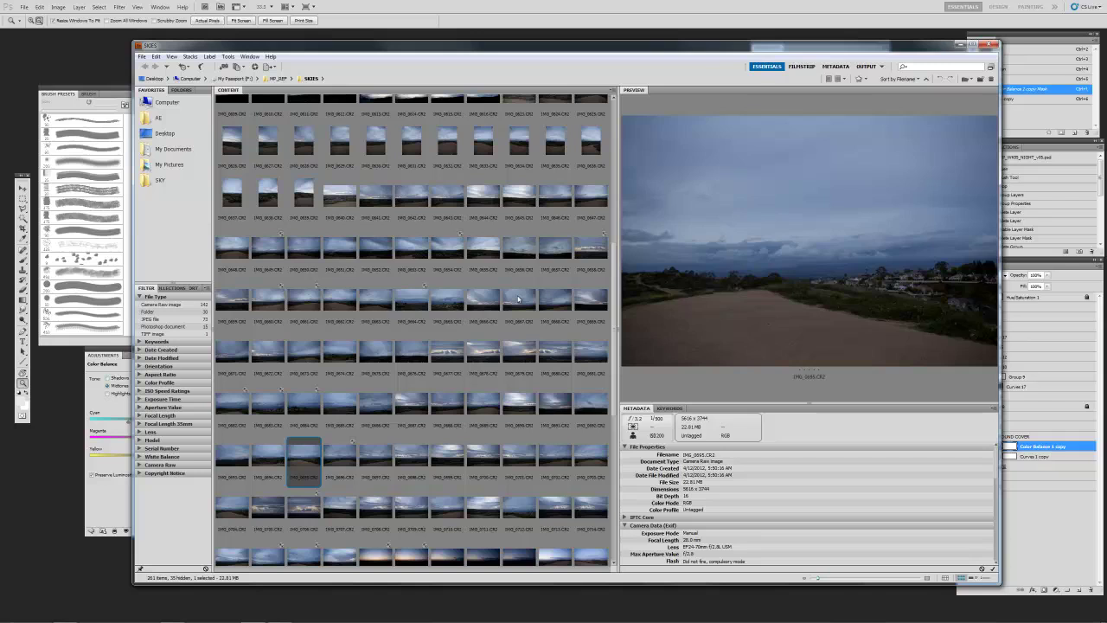
pyautogui.press('Right')
pyautogui.press('Right')
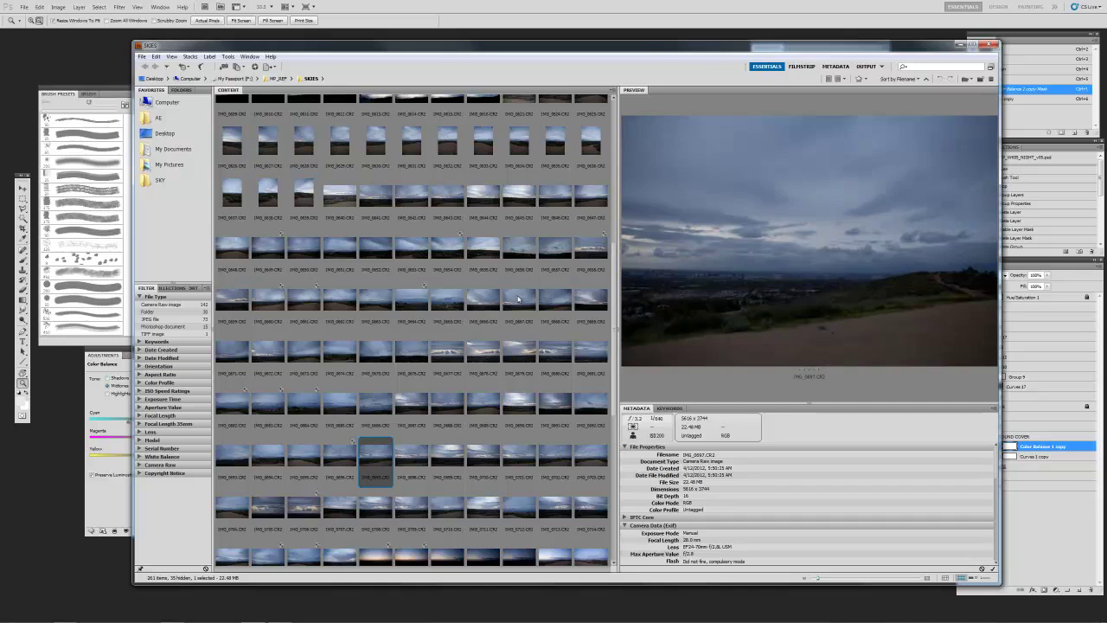
# - Revisit IMG_0695.CR2 through IMG_0693.CR2, preview a sky photo from the last visible row, and return to the night painting in Photoshop
pyautogui.click(291, 460)
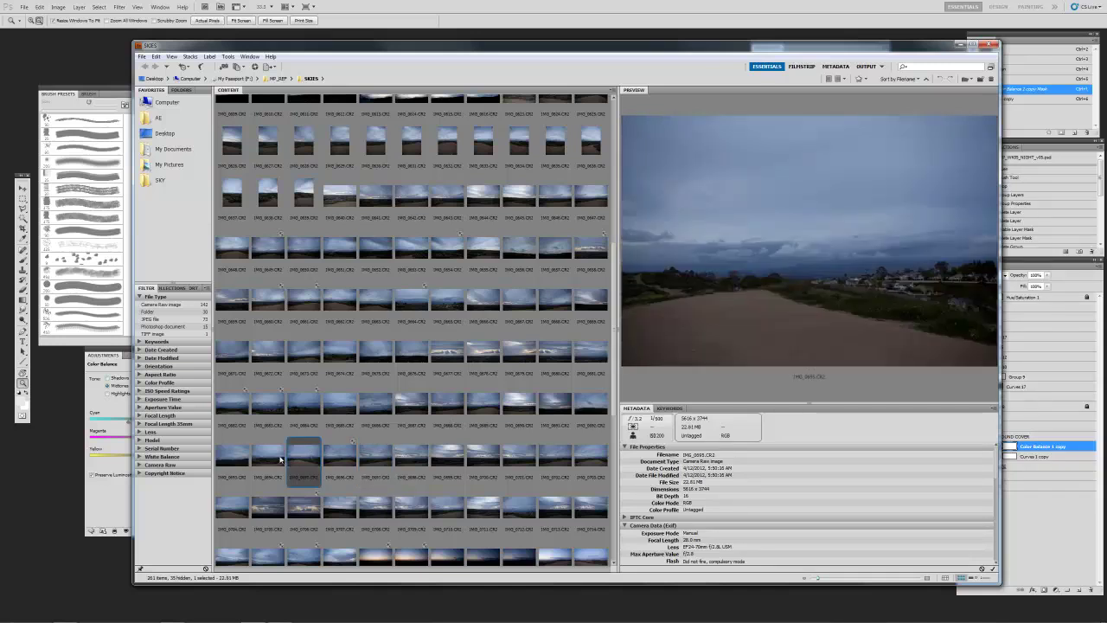
pyautogui.click(279, 461)
pyautogui.click(244, 462)
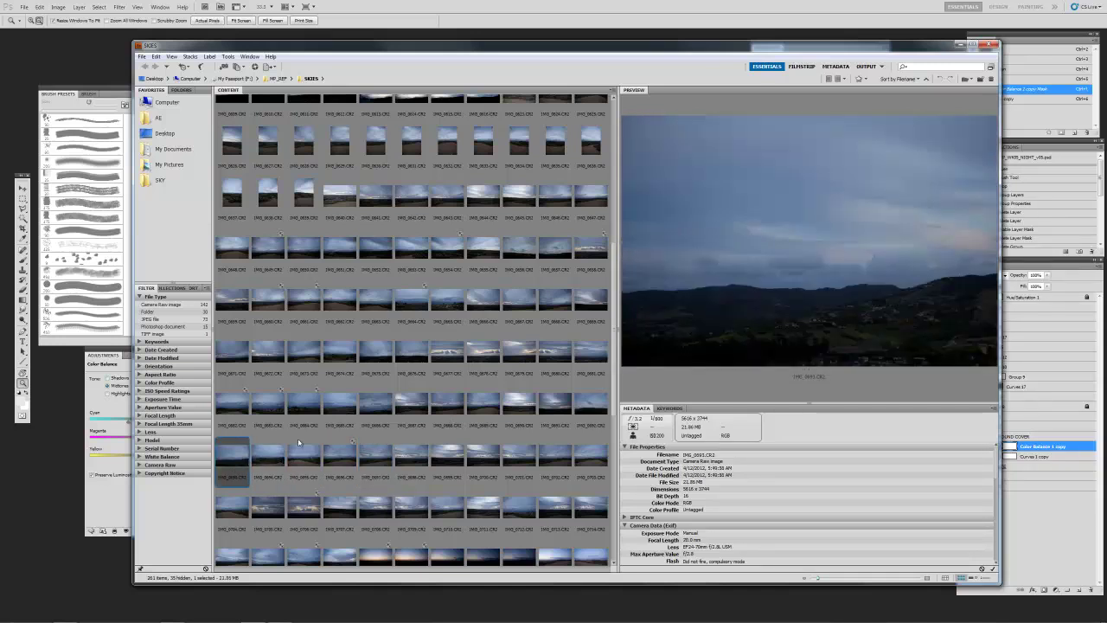
pyautogui.click(271, 558)
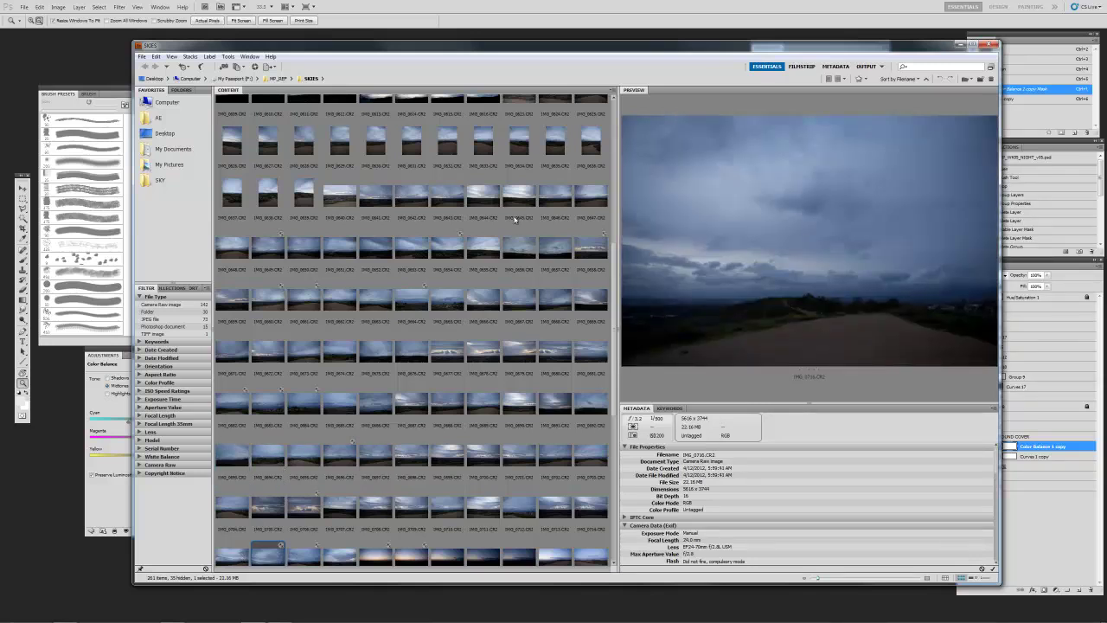
pyautogui.moveTo(457, 48); pyautogui.dragTo(453, 79)
pyautogui.click(460, 50)
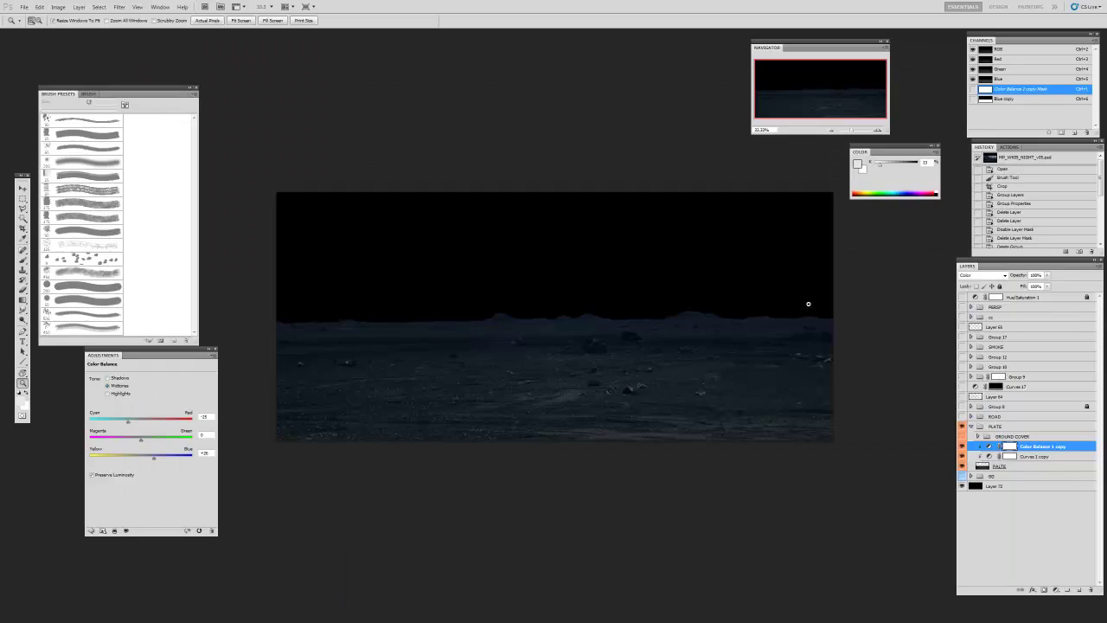
# - Show the BG group and expand it, hide its haze, building and mountain layers, and expand the SKY group
pyautogui.click(963, 477)
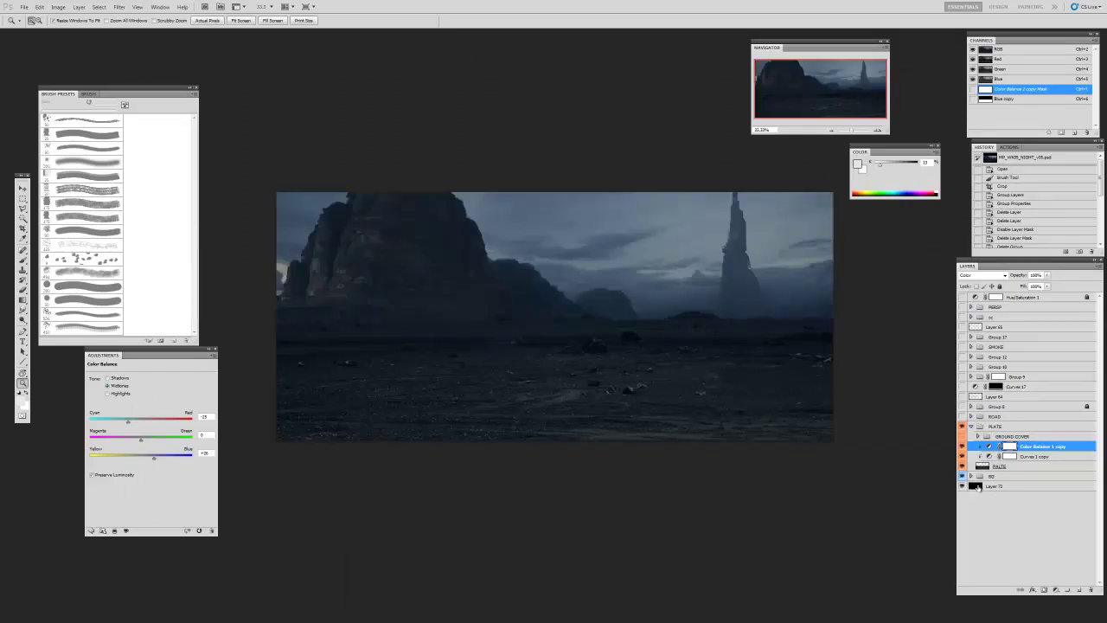
pyautogui.click(981, 477)
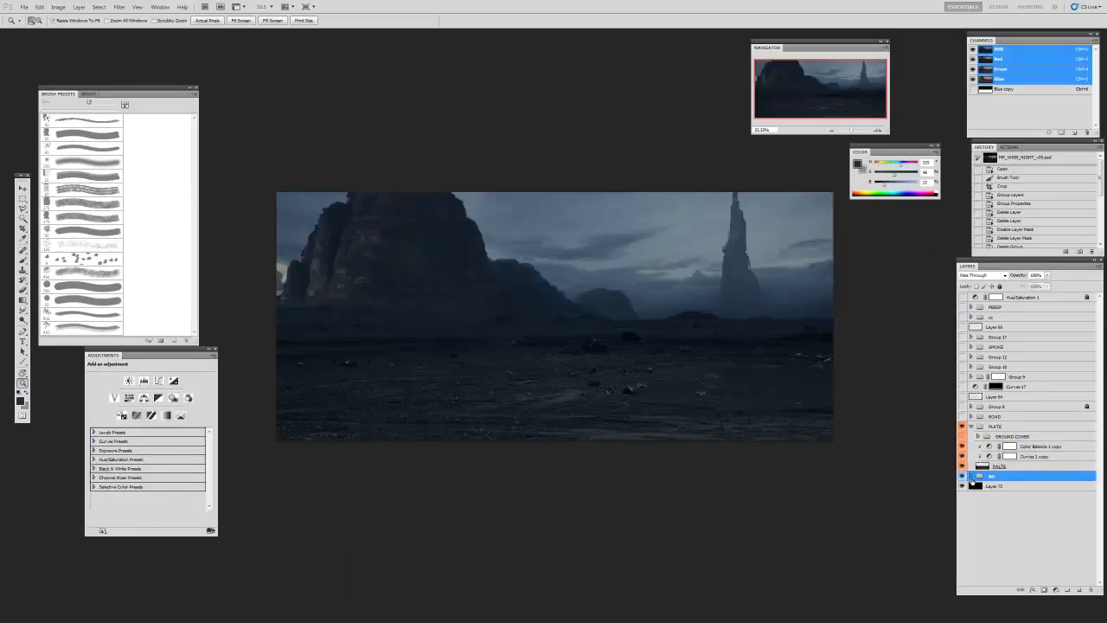
pyautogui.click(970, 477)
pyautogui.moveTo(963, 486); pyautogui.dragTo(965, 538)
pyautogui.click(977, 546)
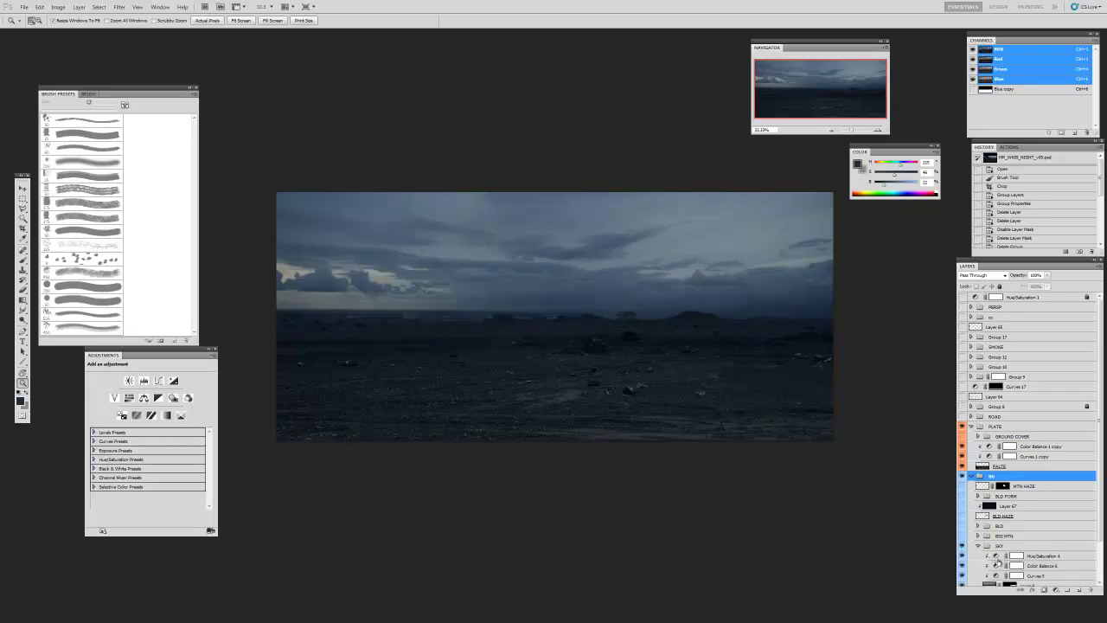
# - Hide the PLATE group and every SKY layer above the base sky photo, including Curves 4, to isolate the ungraded sky
pyautogui.scroll(-2, 995, 545)
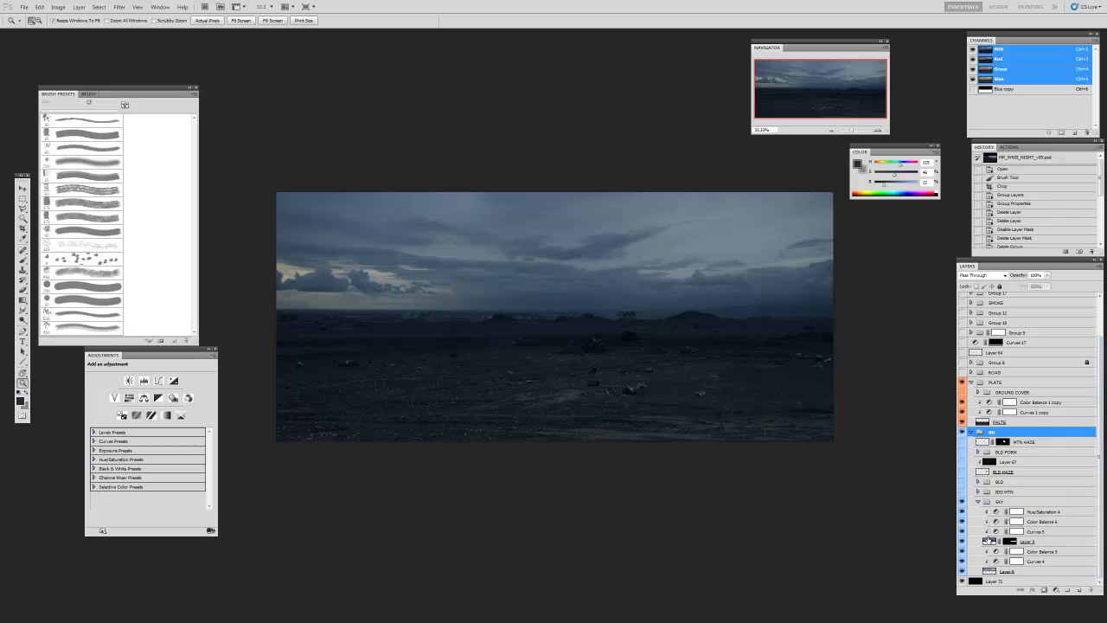
pyautogui.moveTo(962, 511); pyautogui.dragTo(963, 561)
pyautogui.click(964, 382)
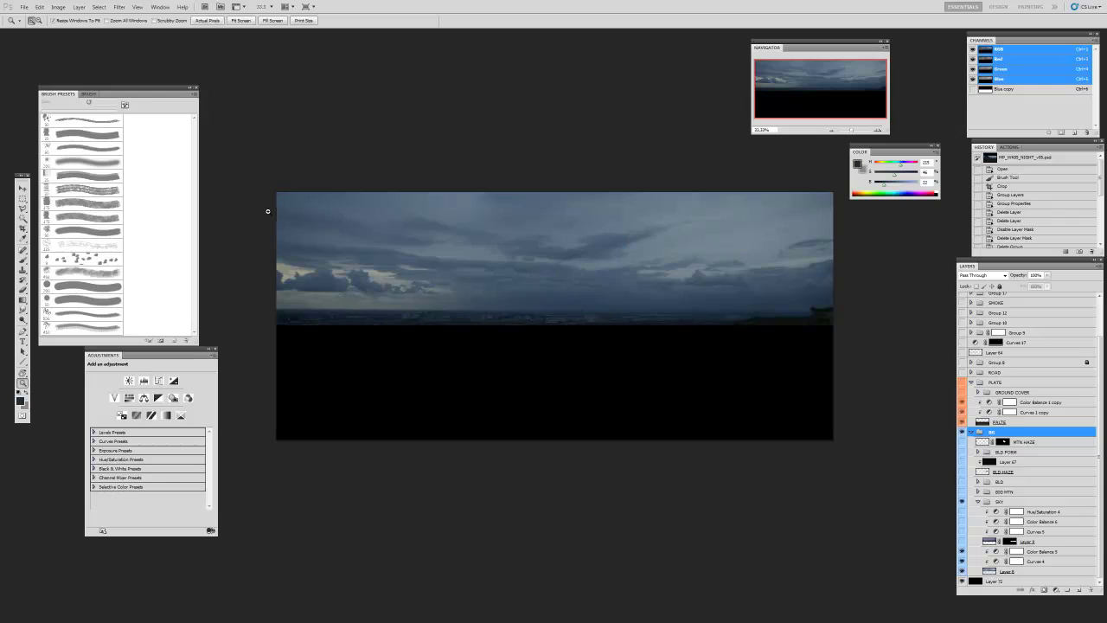
pyautogui.press('v')
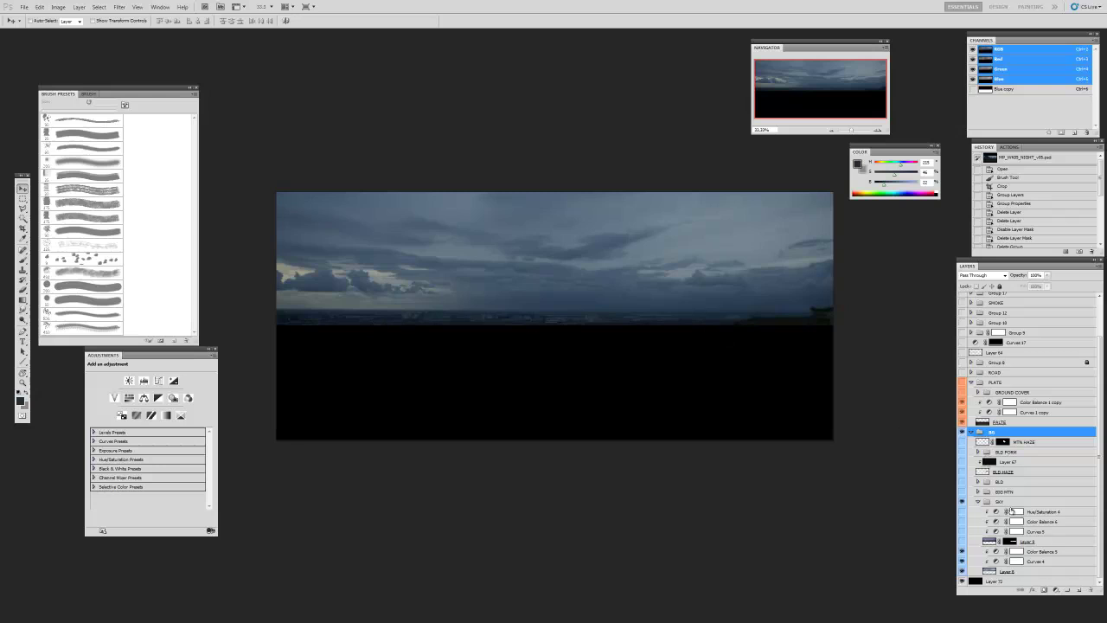
pyautogui.click(963, 561)
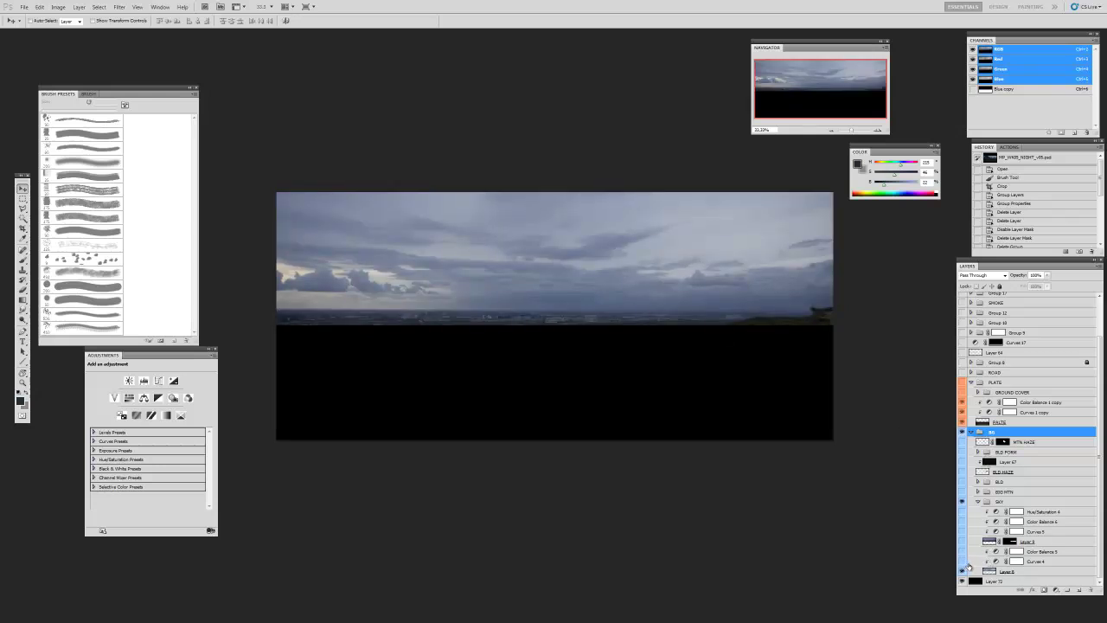
# - Turn on Curves 4 and the Color Balance layer above it, then shift its midtones slightly toward blue
pyautogui.click(1034, 561)
pyautogui.click(963, 563)
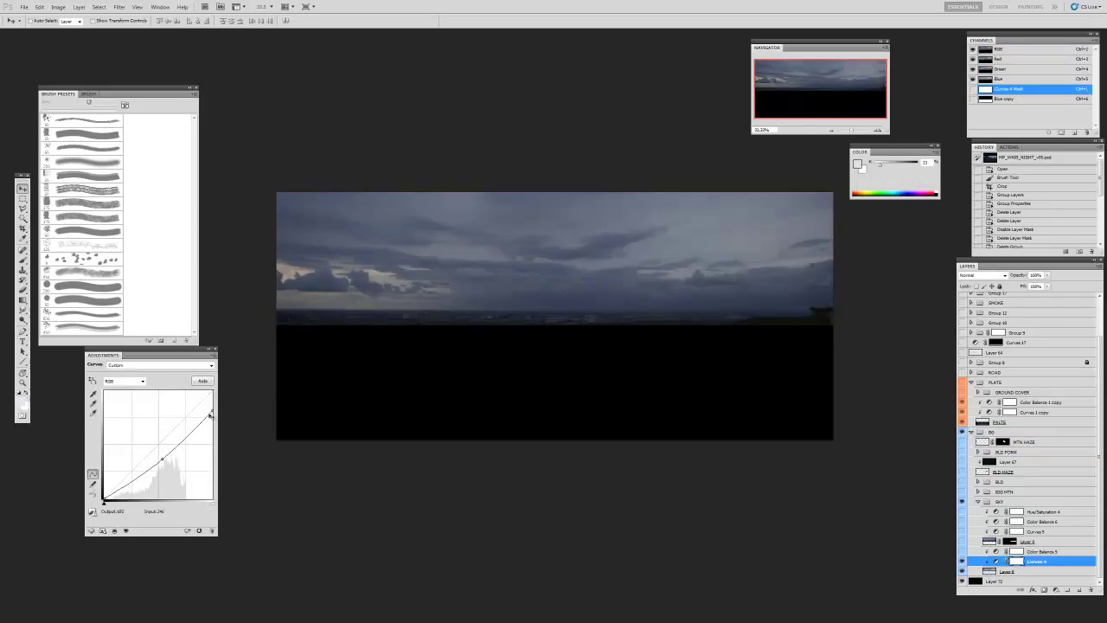
pyautogui.click(1031, 552)
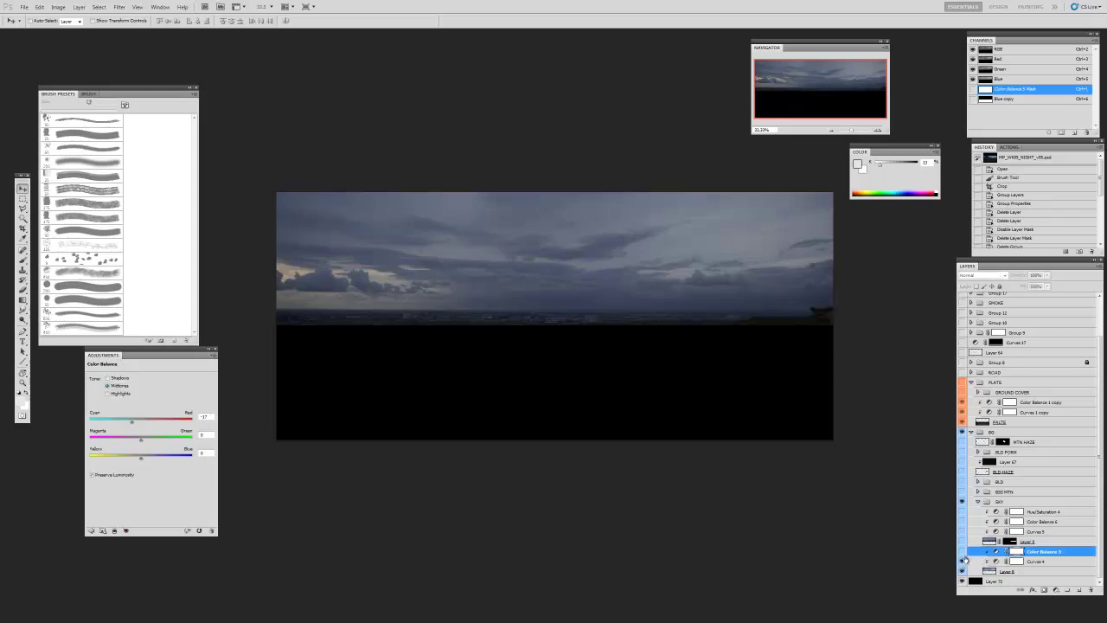
pyautogui.click(961, 553)
pyautogui.click(142, 462)
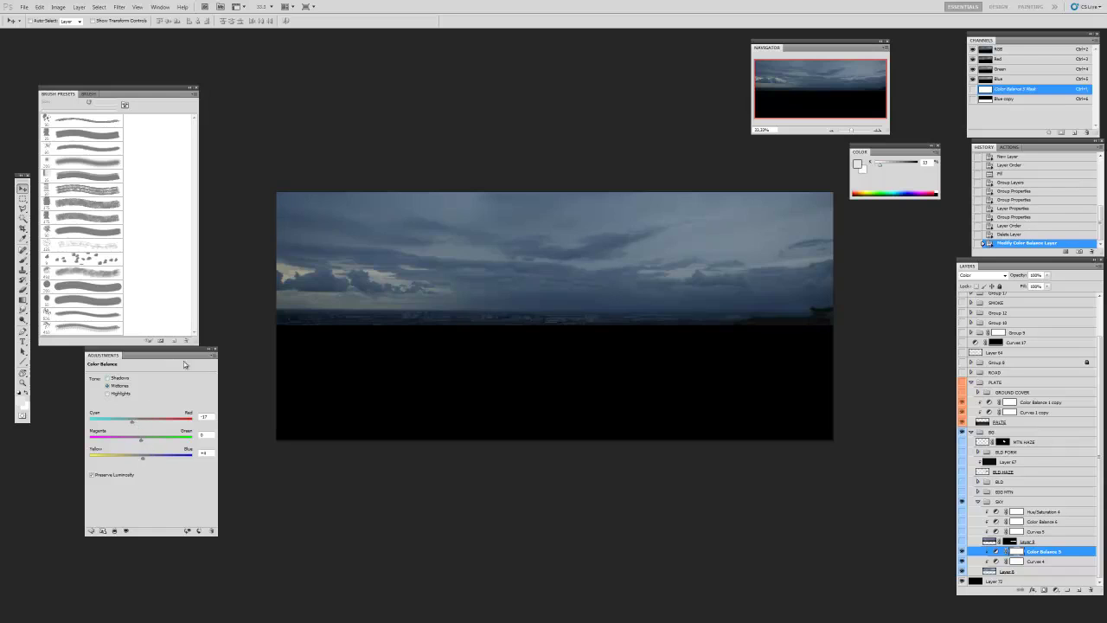
pyautogui.moveTo(187, 365); pyautogui.dragTo(206, 372)
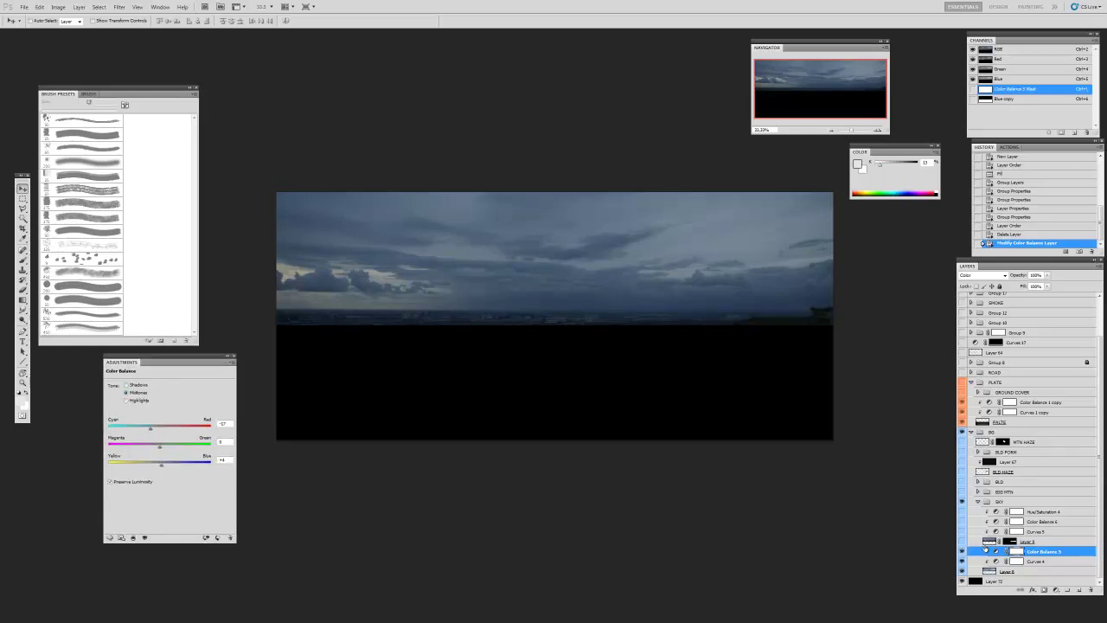
# - Show the masked second sky layer and temporarily disable its mask to compare the full photo with the blended part
pyautogui.click(989, 541)
pyautogui.click(963, 542)
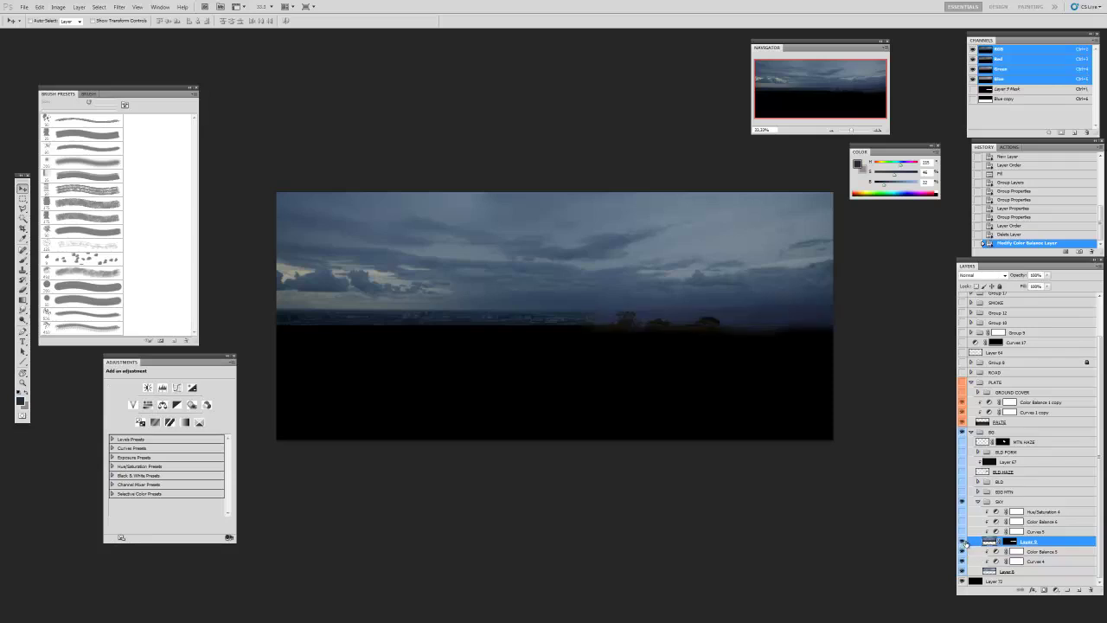
pyautogui.keyDown('shift'); pyautogui.click(1008, 542); pyautogui.keyUp('shift')
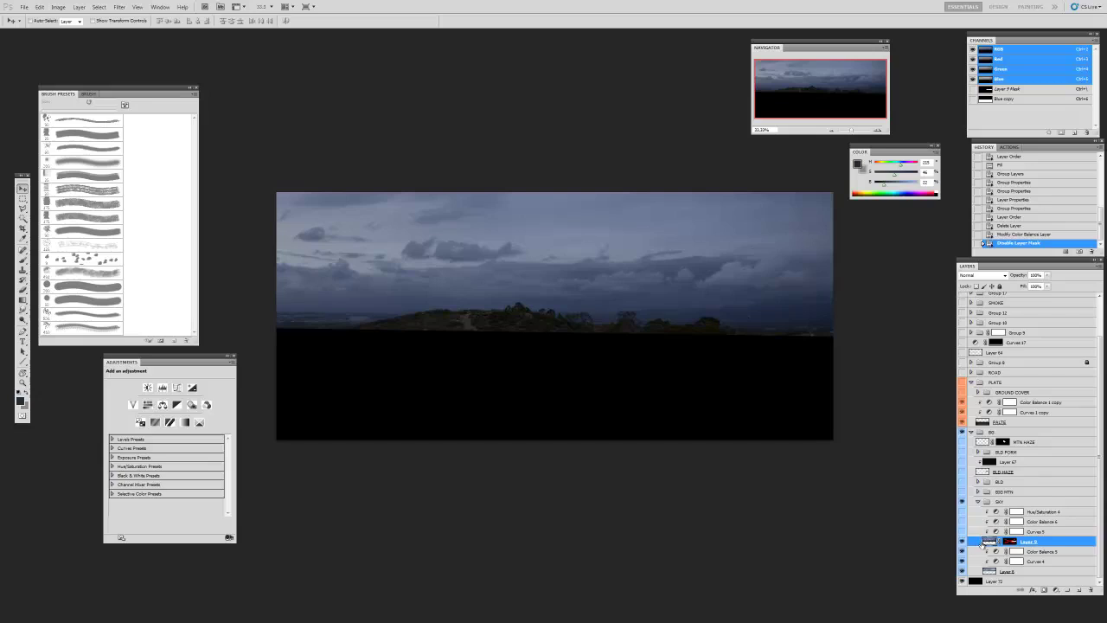
pyautogui.click(1011, 542)
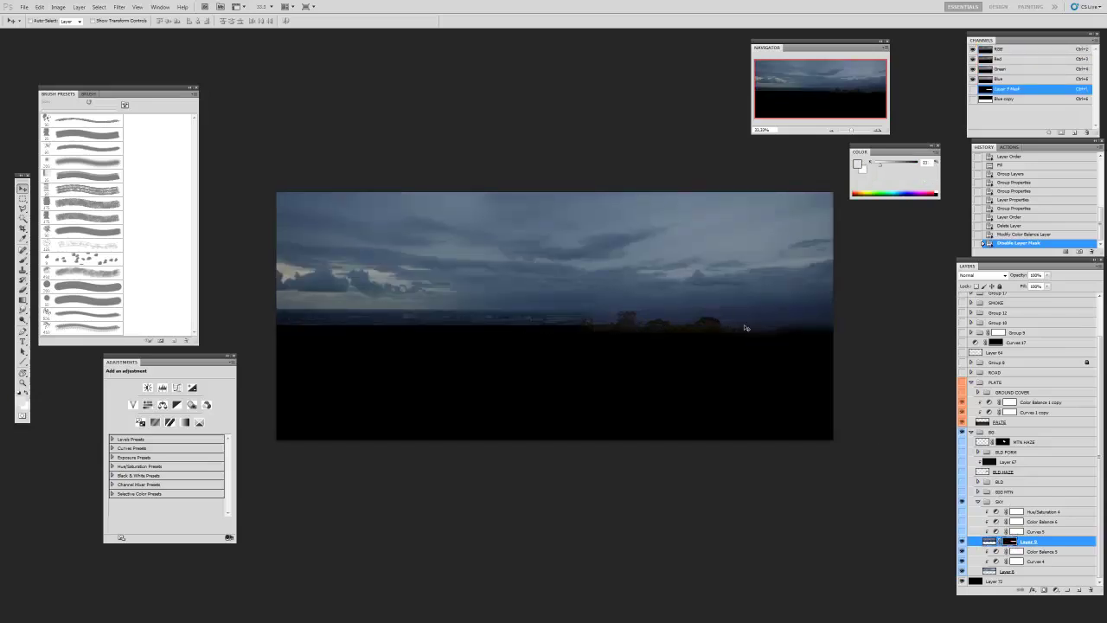
# - Turn on the grayscale Hue/Saturation 1 check layer and inspect the values along the tree horizon at 100% with Curves 5 visible
pyautogui.moveTo(1101, 341); pyautogui.dragTo(1101, 338)
pyautogui.scroll(2, 1103, 340)
pyautogui.click(962, 296)
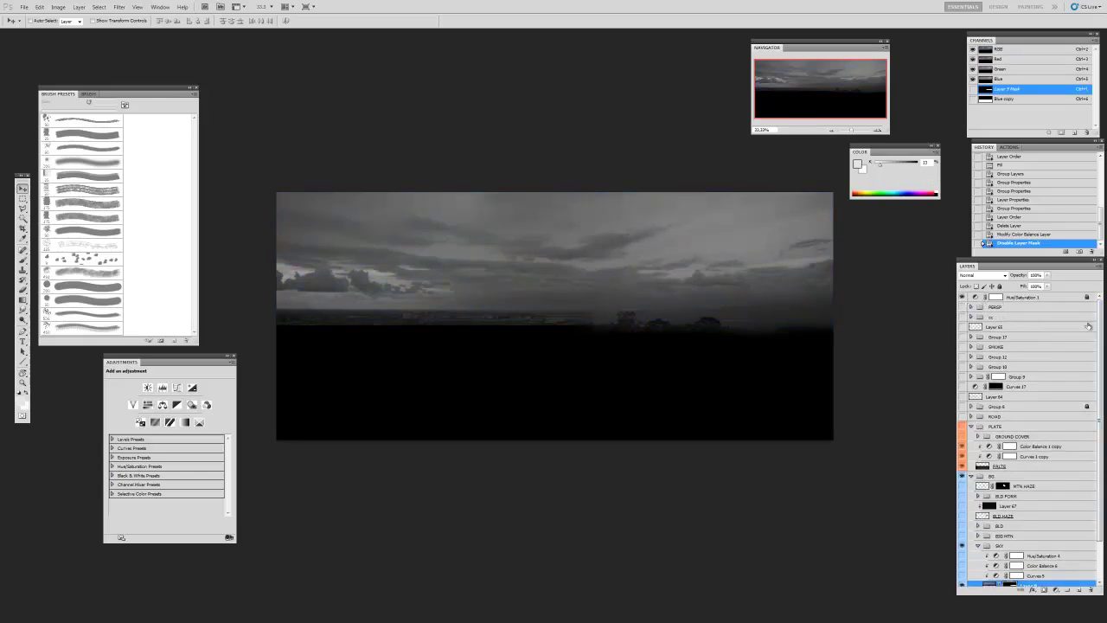
pyautogui.scroll(-2, 1103, 320)
pyautogui.press('z')
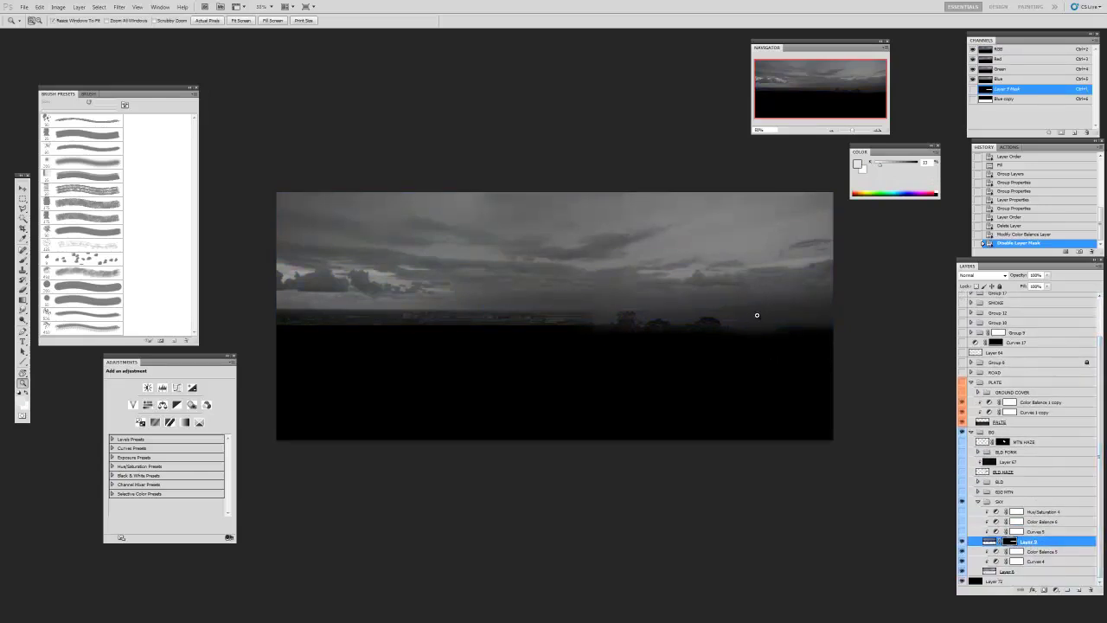
pyautogui.click(753, 316)
pyautogui.moveTo(753, 316); pyautogui.dragTo(694, 364)
pyautogui.click(705, 341)
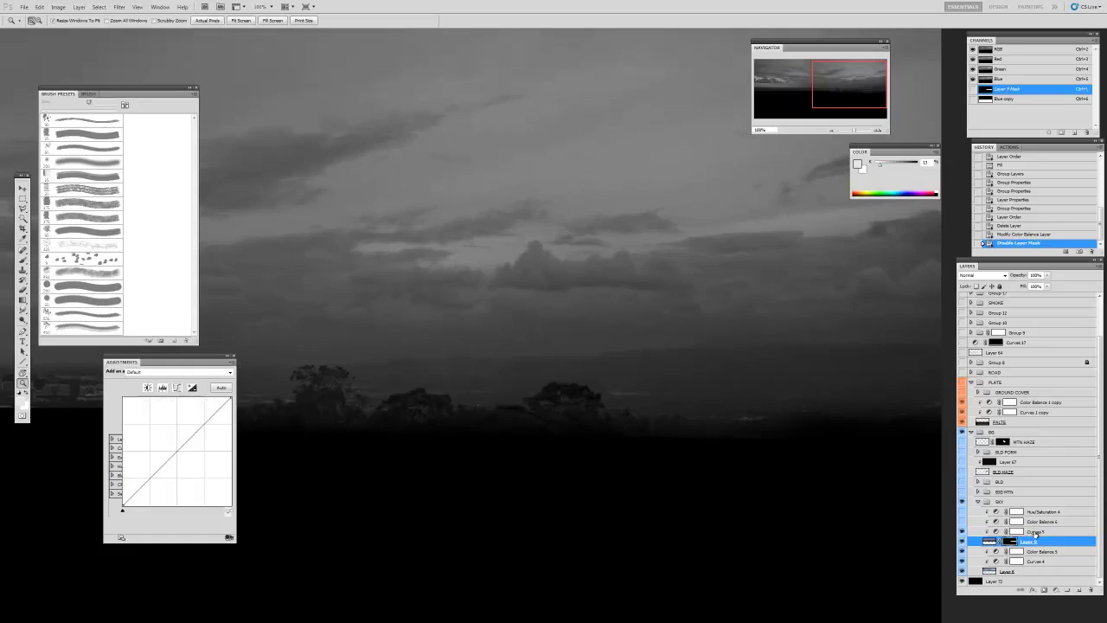
# - Delete the Curves 5 adjustment above the masked sky layer and hide the Hue/Saturation 1 check layer
pyautogui.click(1041, 532)
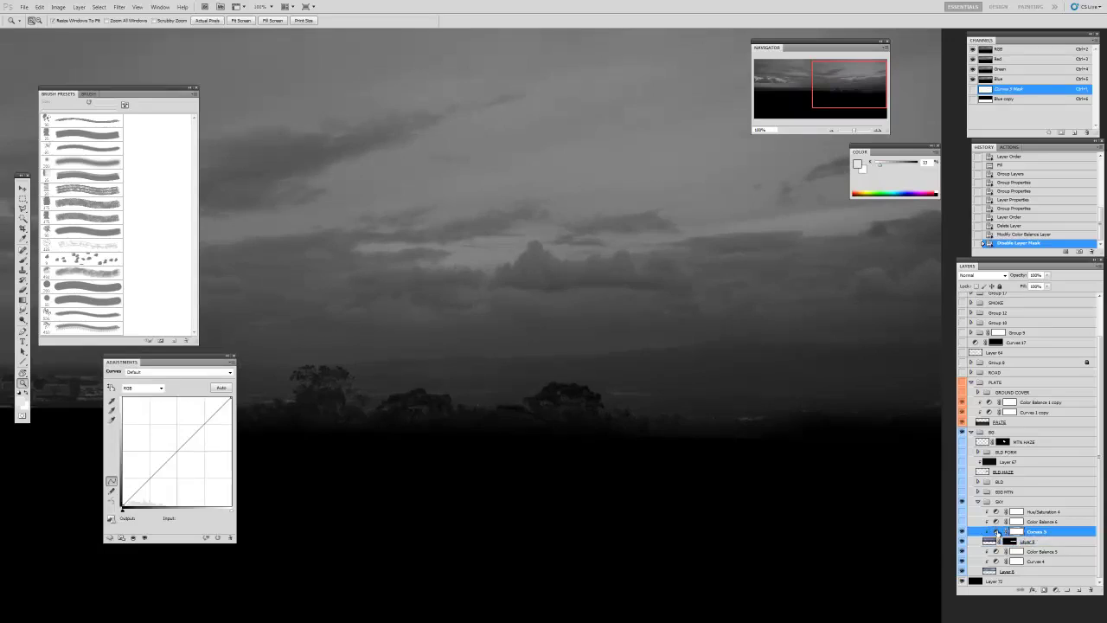
pyautogui.press('Delete')
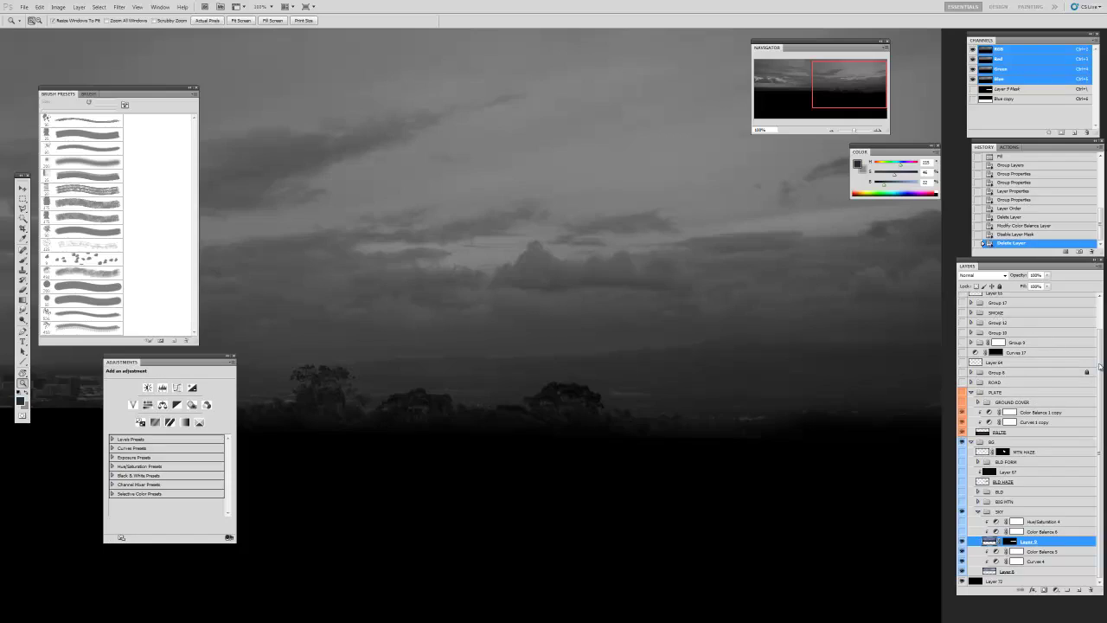
pyautogui.scroll(2, 1099, 369)
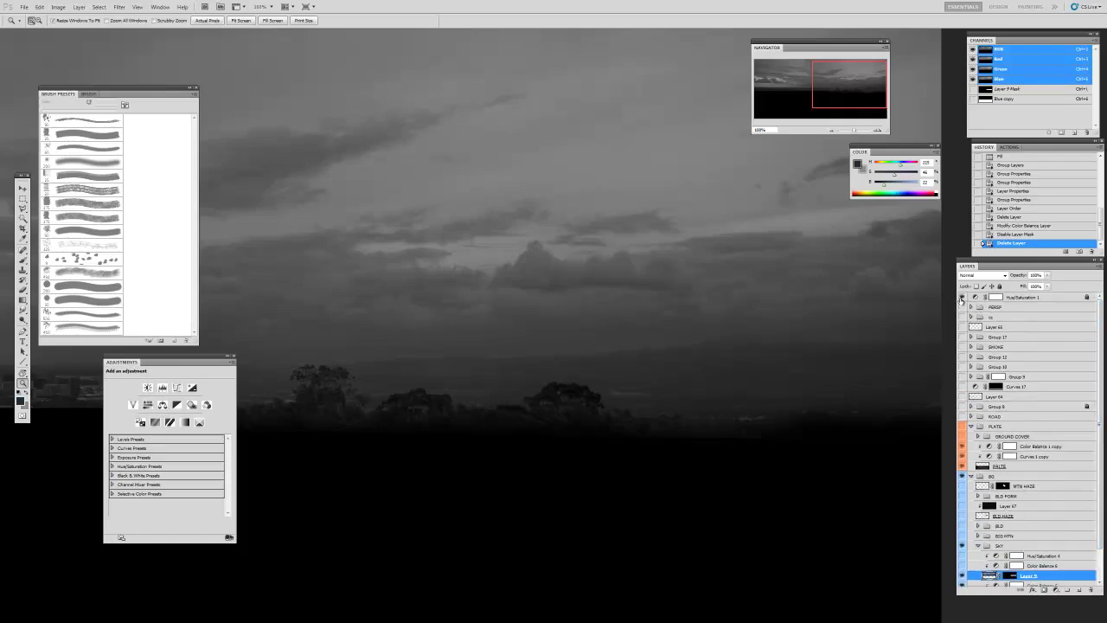
pyautogui.click(962, 298)
# - Turn on Color Balance 6 and Hue/Saturation 4 over the masked sky layer and check the whole sky
pyautogui.click(1034, 566)
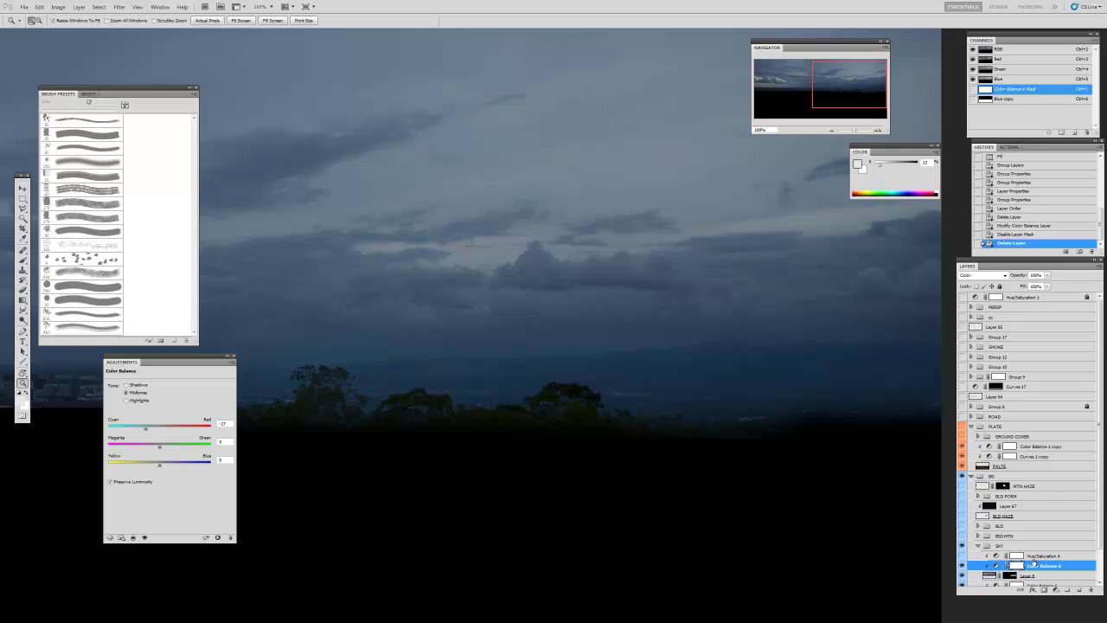
pyautogui.click(1026, 557)
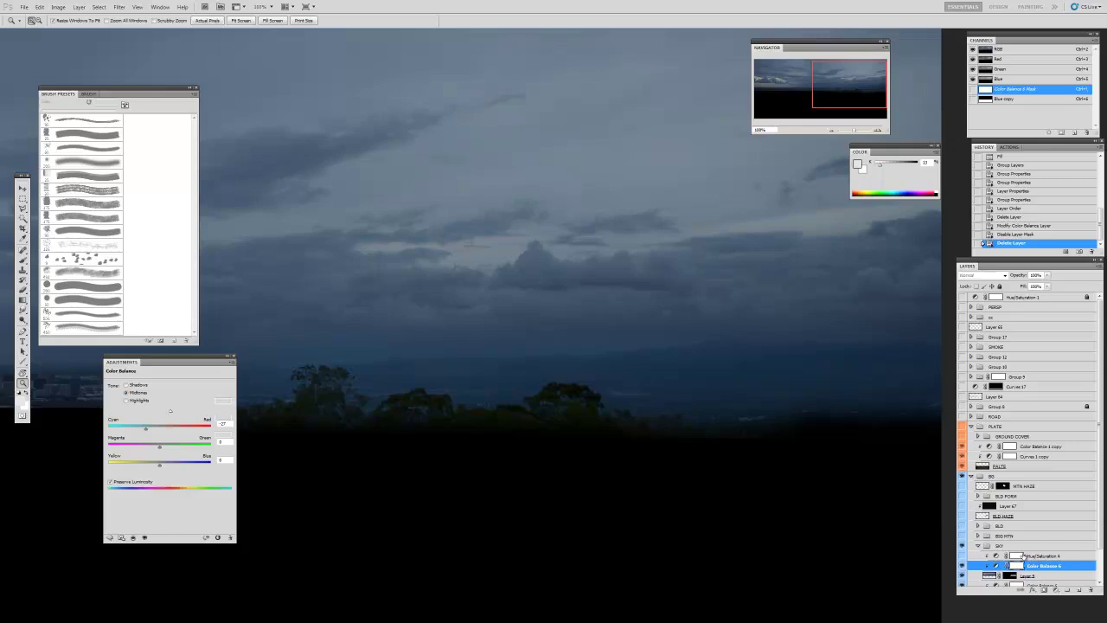
pyautogui.click(962, 557)
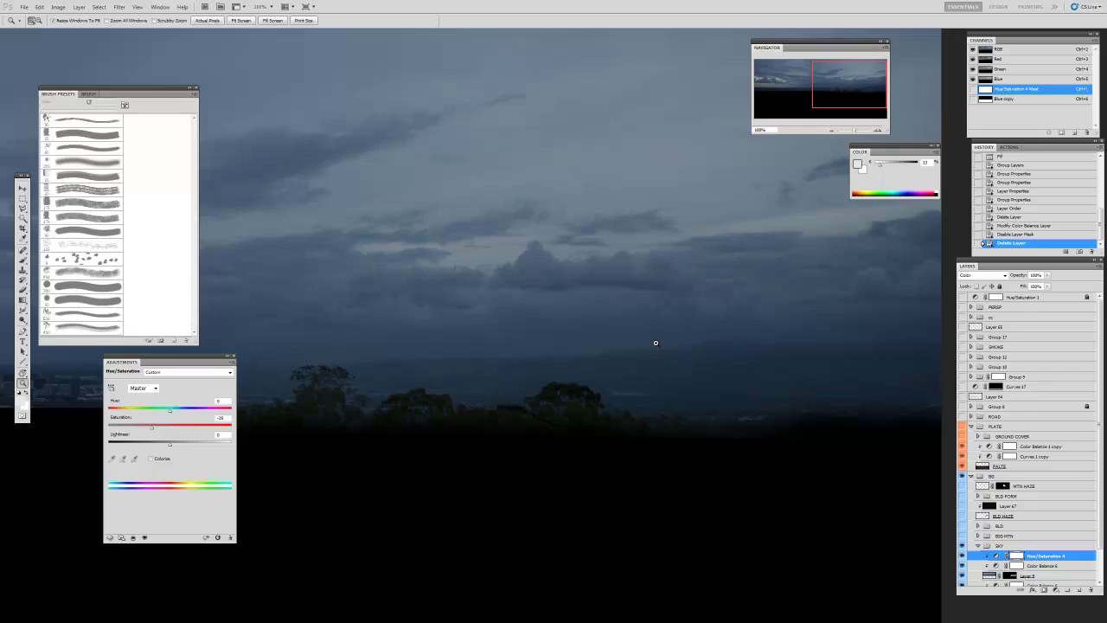
pyautogui.hotkey('ctrl', '-')
pyautogui.hotkey('ctrl', '-')
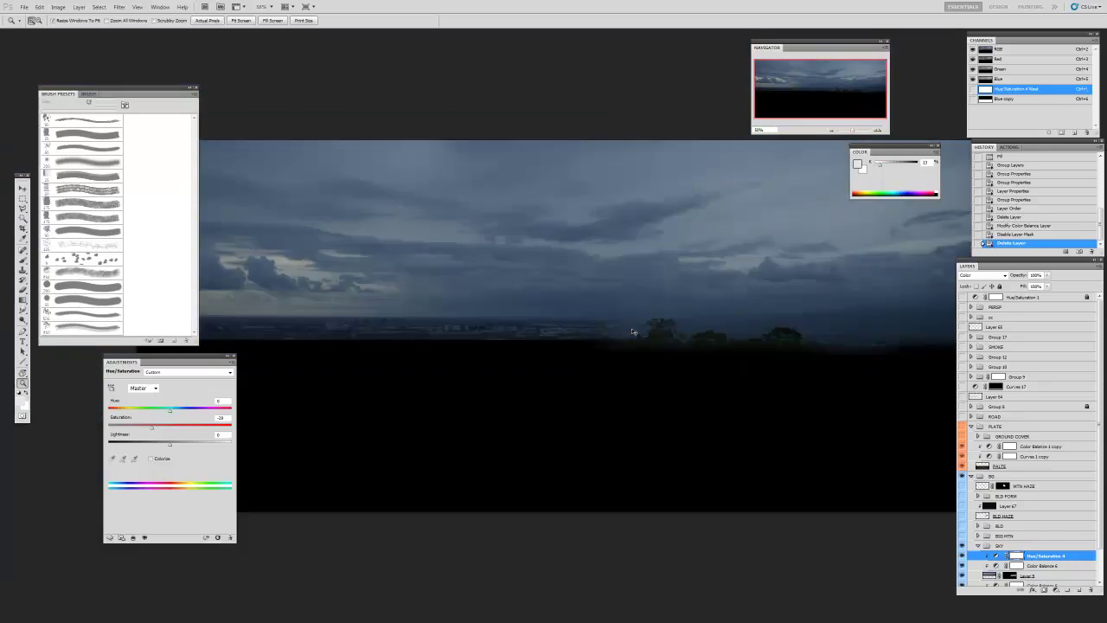
pyautogui.hotkey('ctrl', '-')
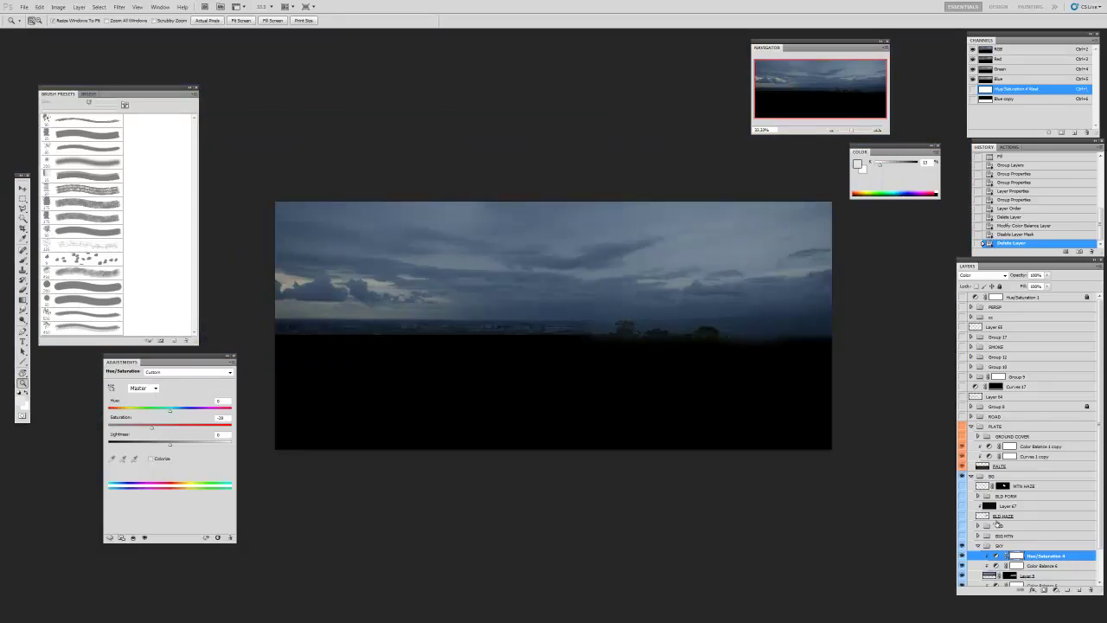
# - Collapse the SKY group, select the BIG MTN group above it, and show the PLATE group again
pyautogui.scroll(-2, 995, 519)
pyautogui.click(978, 514)
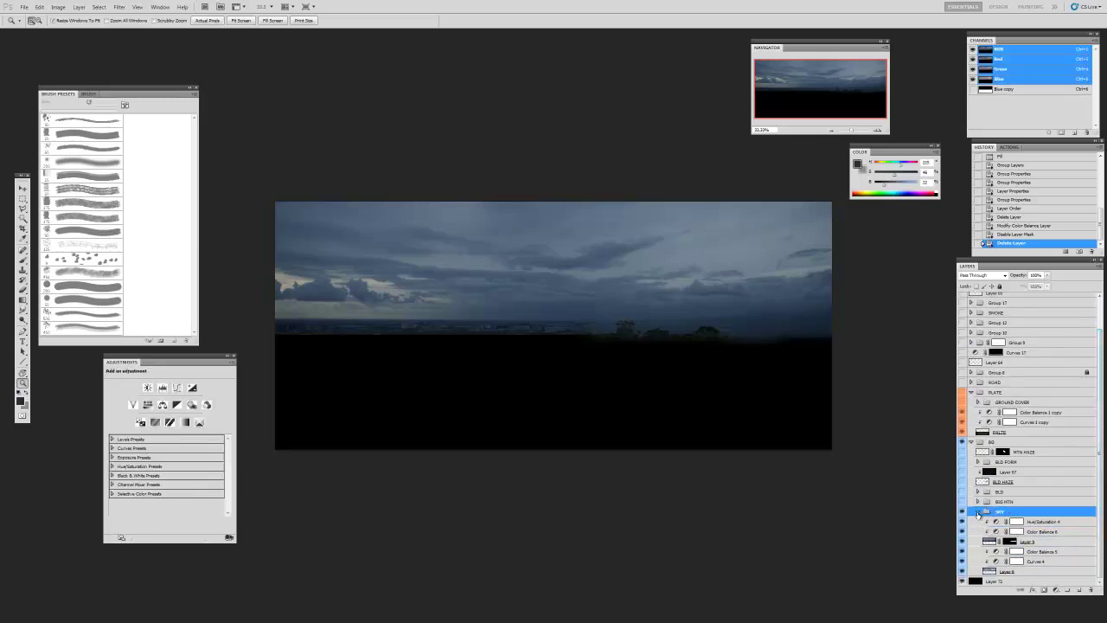
pyautogui.click(978, 512)
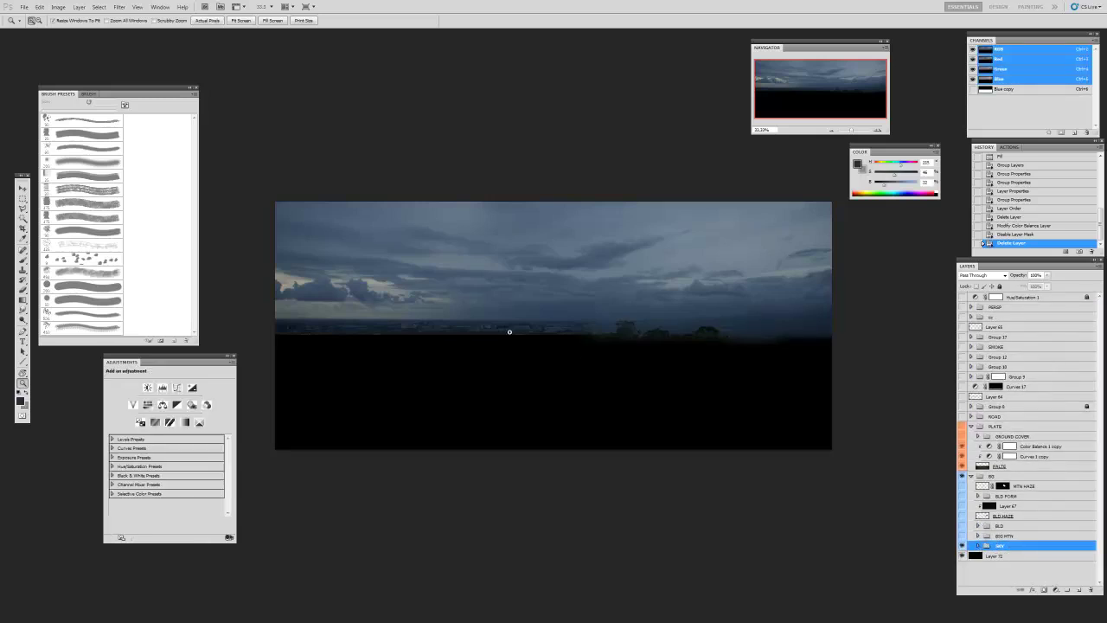
pyautogui.click(986, 538)
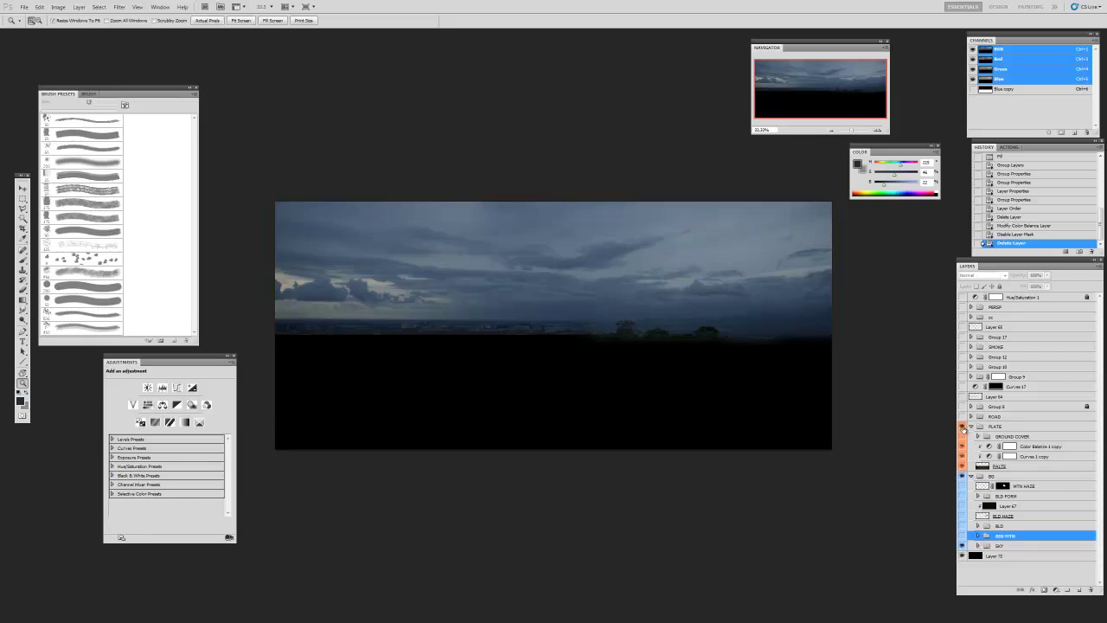
pyautogui.click(963, 426)
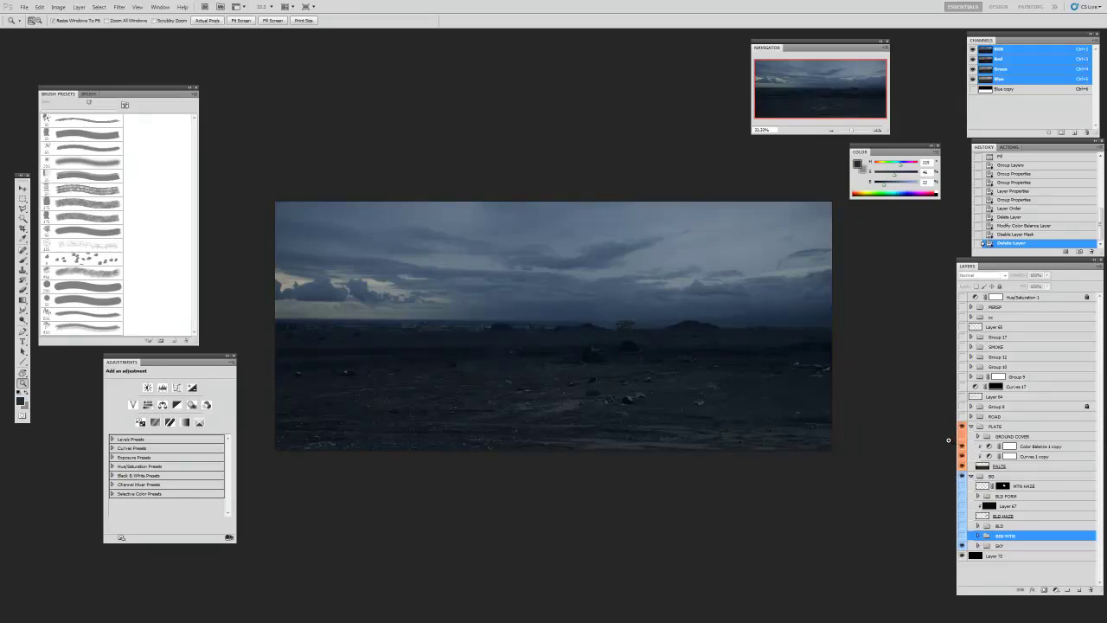
# - Examine the rocky ground and horizon of the combined plate and sky up close in full-screen view
pyautogui.press('v')
pyautogui.moveTo(585, 390); pyautogui.dragTo(581, 393)
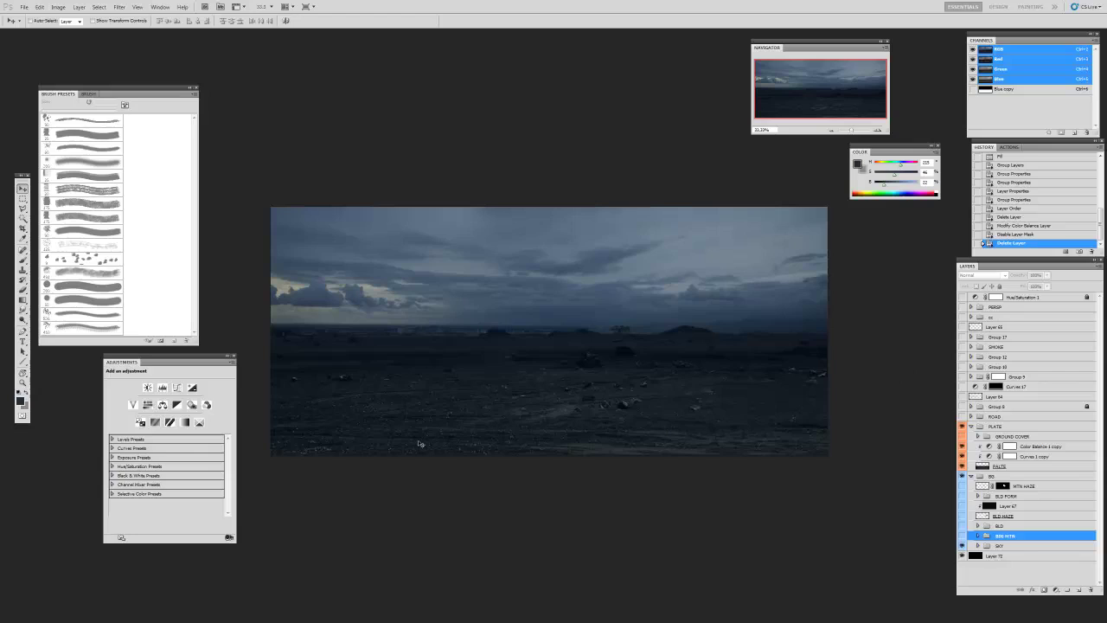
pyautogui.press('x')
pyautogui.press('z')
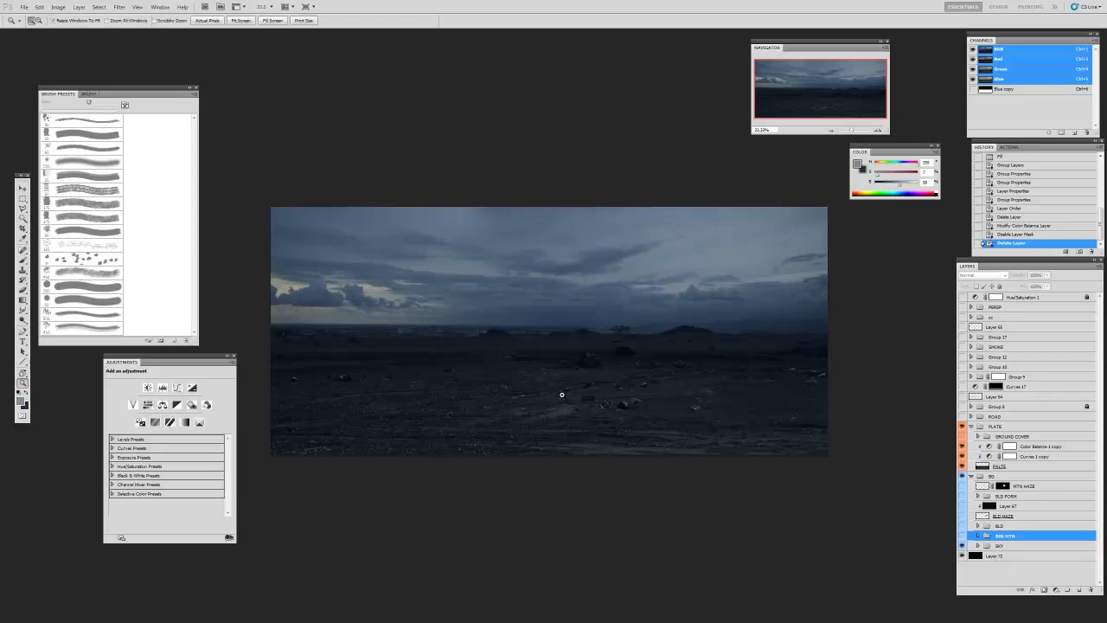
pyautogui.click(563, 399)
pyautogui.click(563, 399)
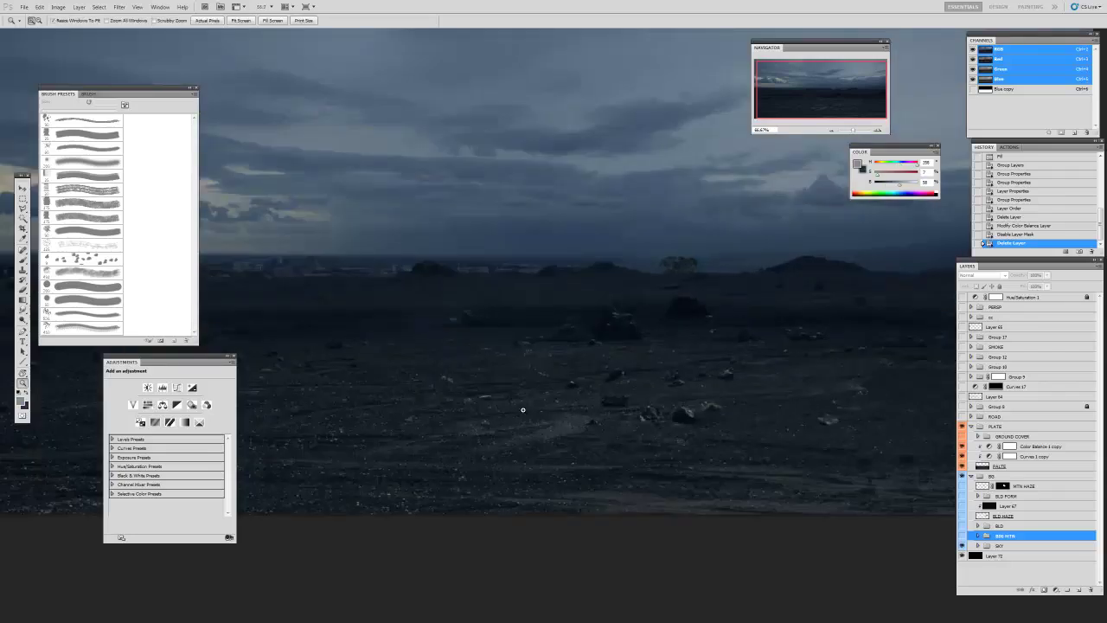
pyautogui.press('f')
pyautogui.moveTo(655, 420); pyautogui.dragTo(652, 398)
pyautogui.click(664, 411)
pyautogui.moveTo(690, 475); pyautogui.dragTo(684, 426)
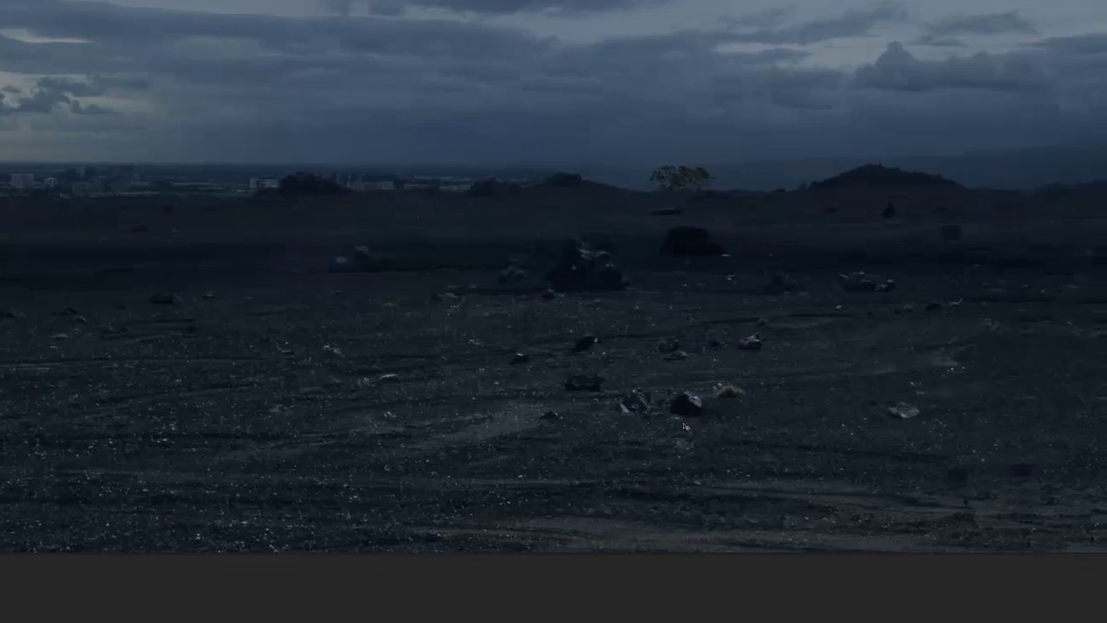
pyautogui.click(685, 425)
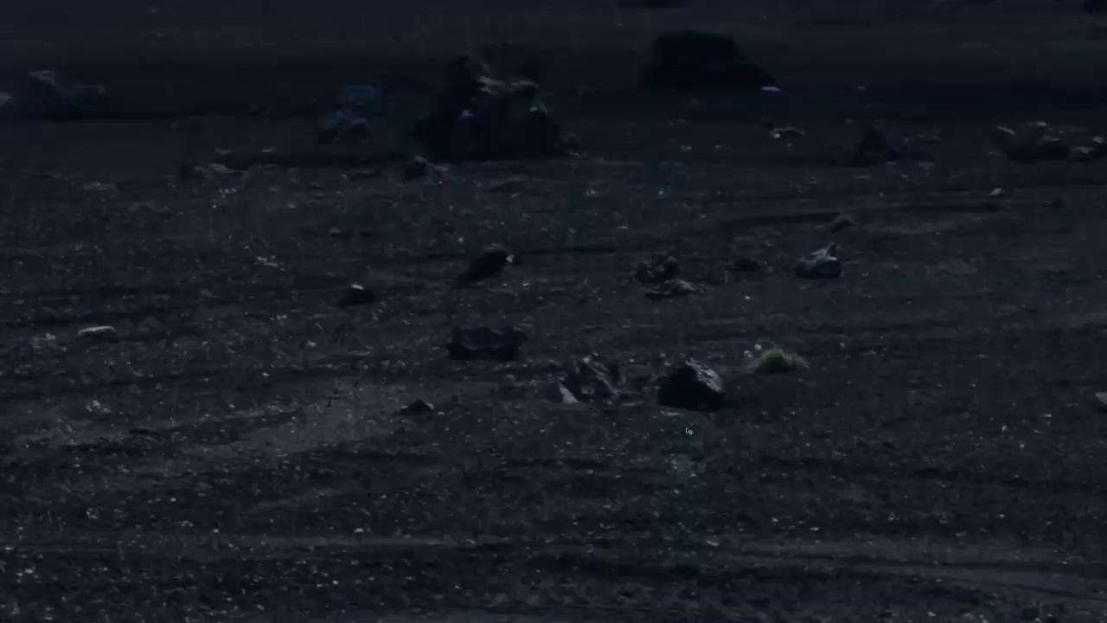
pyautogui.keyDown('alt'); pyautogui.click(695, 383); pyautogui.keyUp('alt')
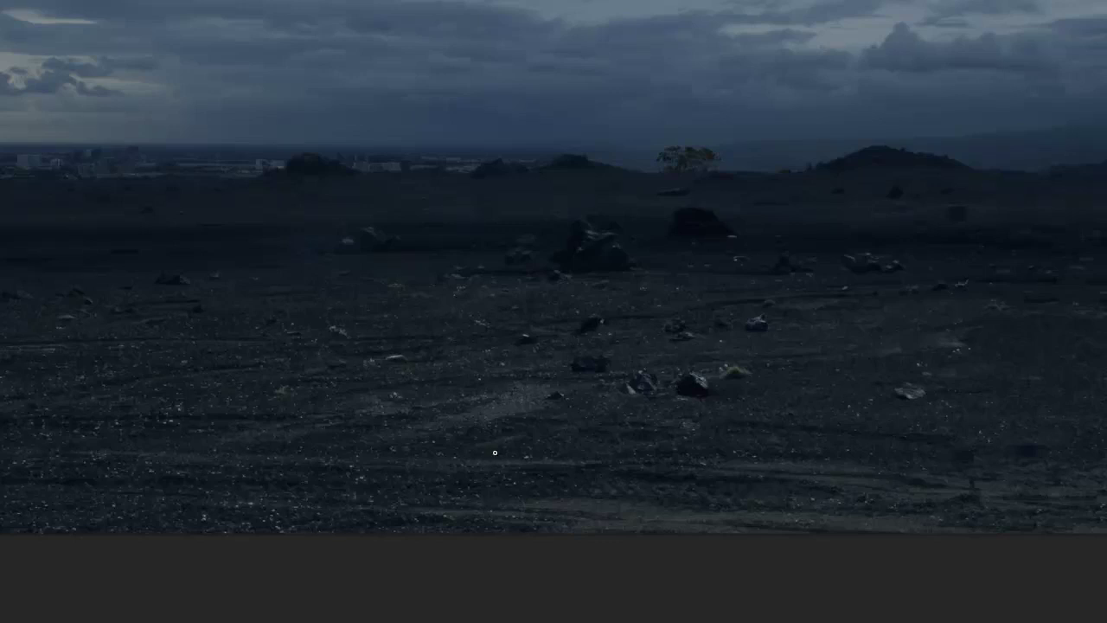
# - Examine the combined night plate and sky both close up and as a whole, with the panels shown again
pyautogui.click(533, 464)
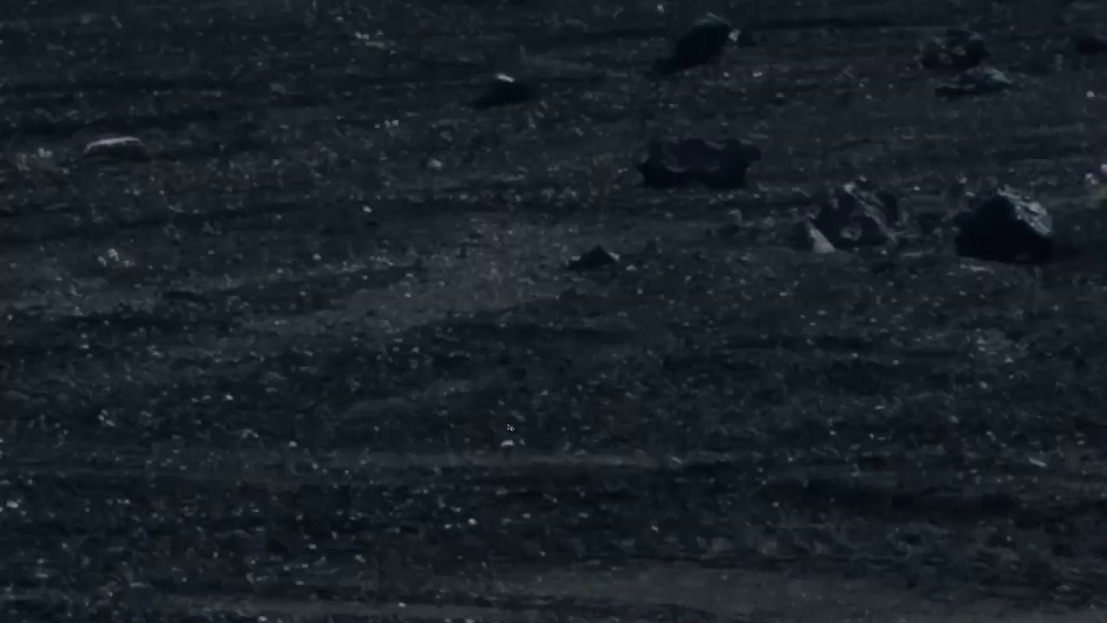
pyautogui.scroll(-4, 473, 405)
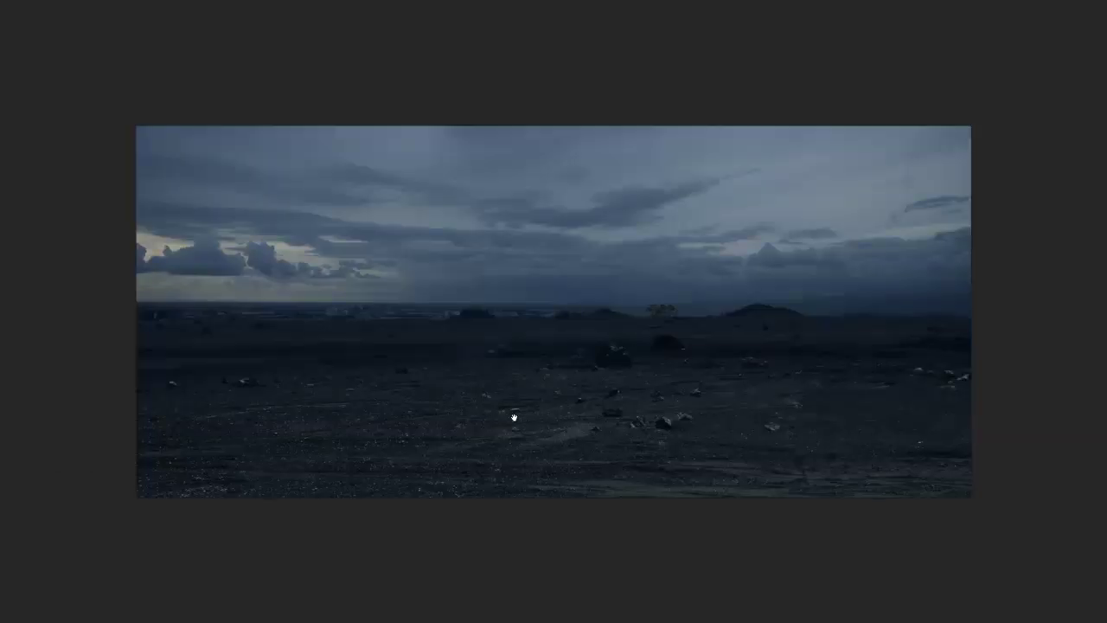
pyautogui.moveTo(514, 419); pyautogui.dragTo(520, 417)
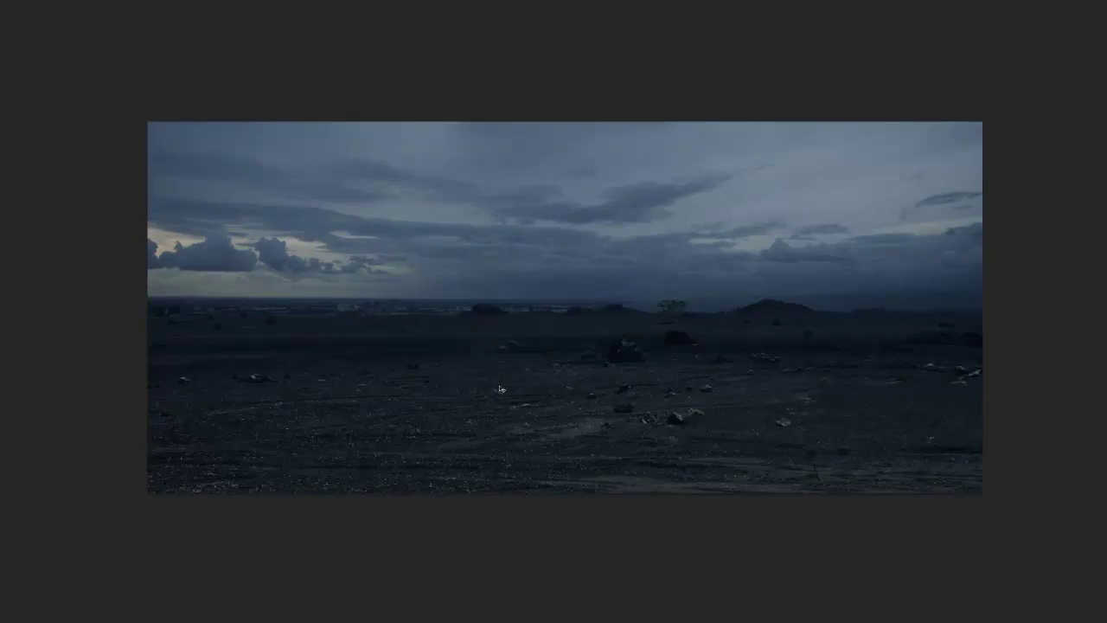
pyautogui.press('Tab')
pyautogui.moveTo(631, 374); pyautogui.dragTo(646, 366)
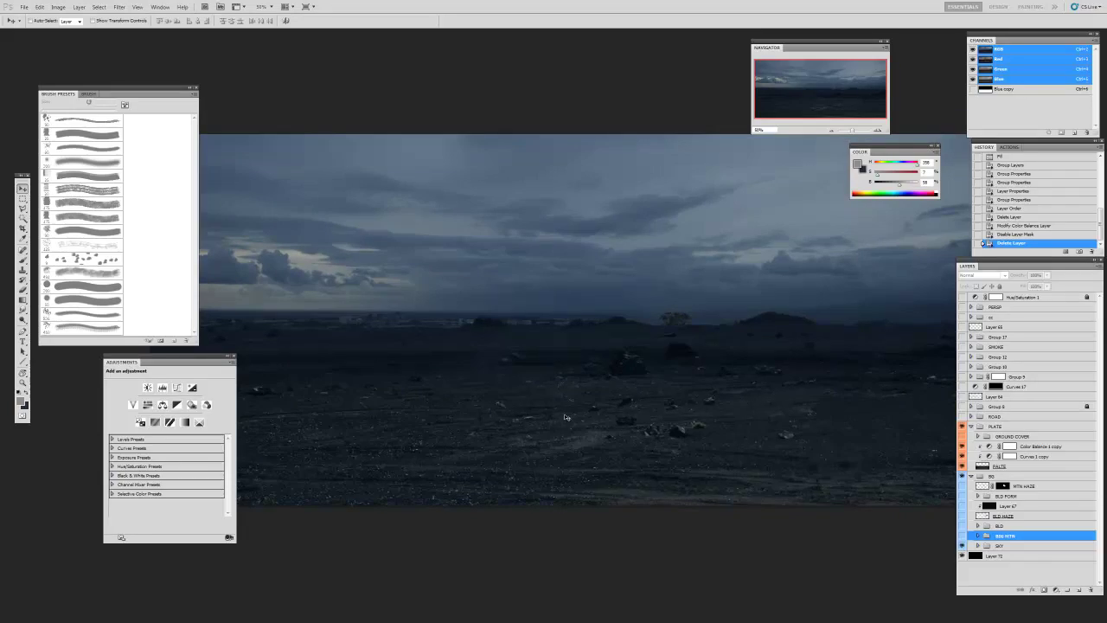
pyautogui.moveTo(571, 410); pyautogui.dragTo(504, 317)
pyautogui.press('z')
pyautogui.keyDown('alt'); pyautogui.click(545, 378); pyautogui.keyUp('alt')
pyautogui.press('v')
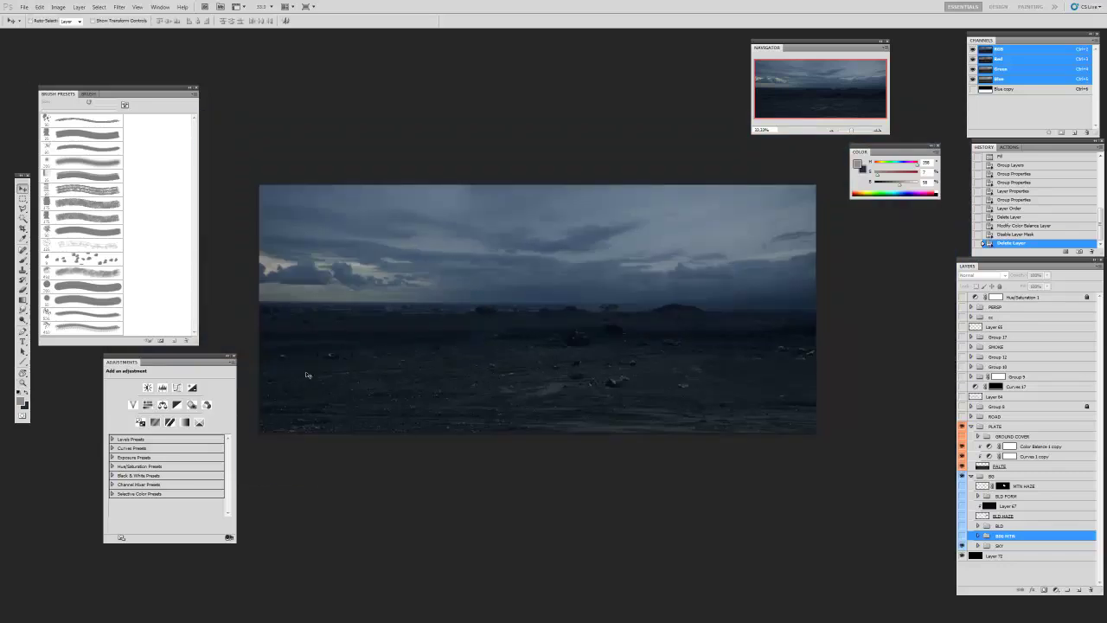
pyautogui.press('z')
pyautogui.click(564, 385)
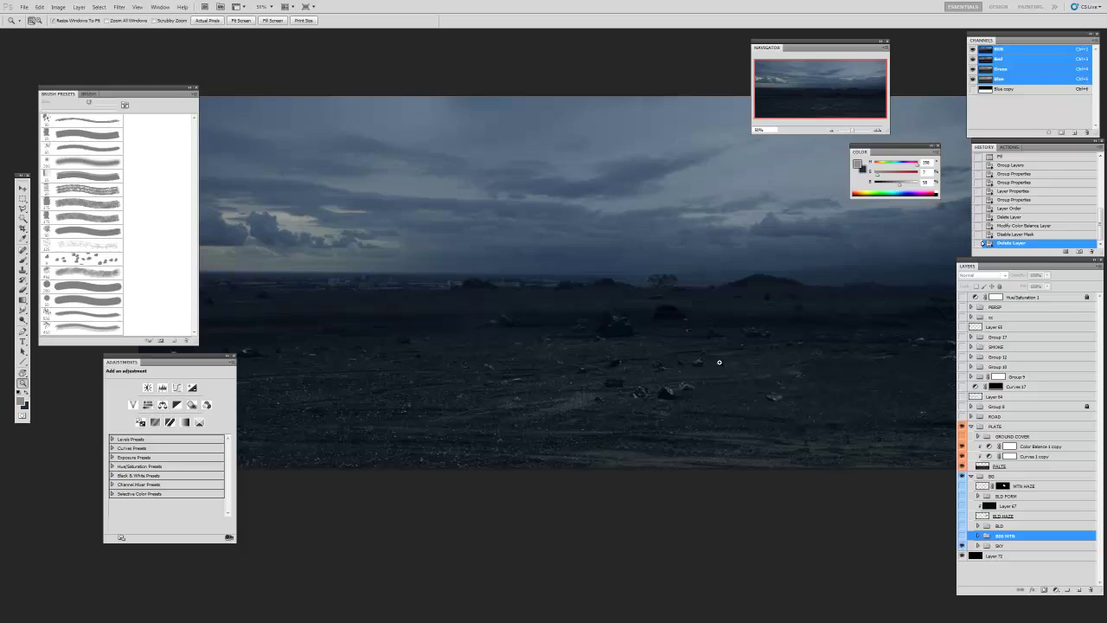
pyautogui.keyDown('alt'); pyautogui.click(450, 401); pyautogui.keyUp('alt')
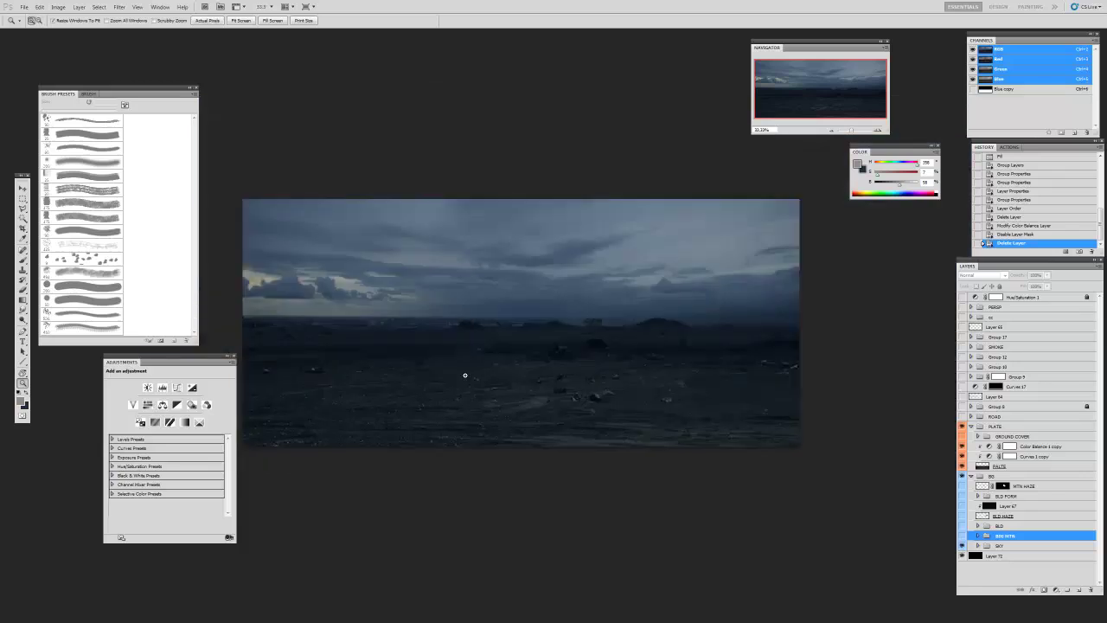
pyautogui.moveTo(513, 387); pyautogui.dragTo(634, 374)
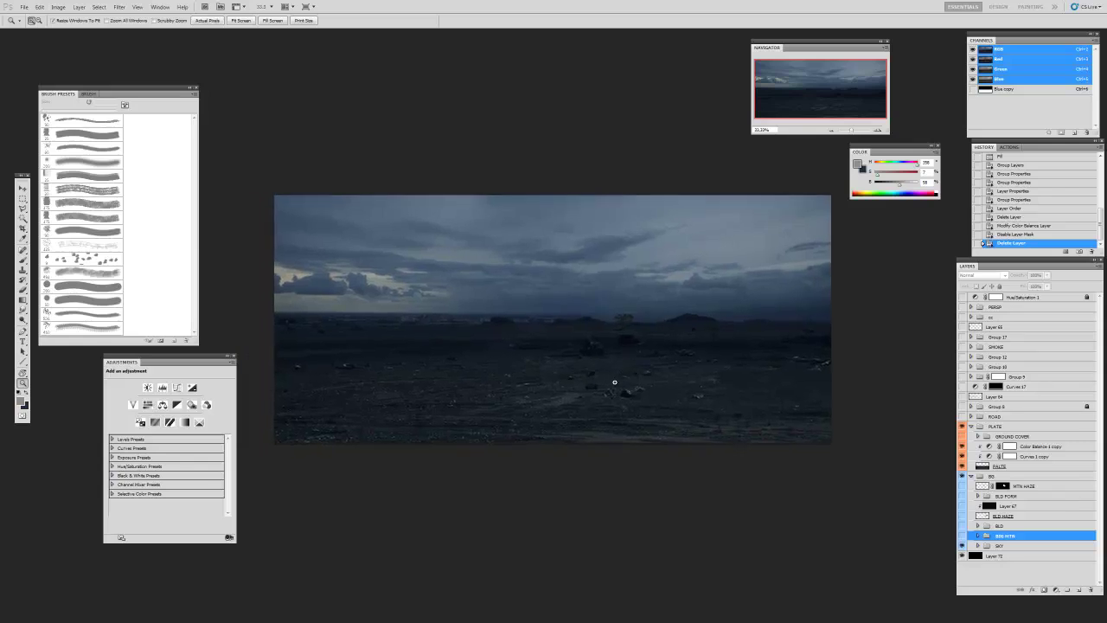
pyautogui.click(575, 381)
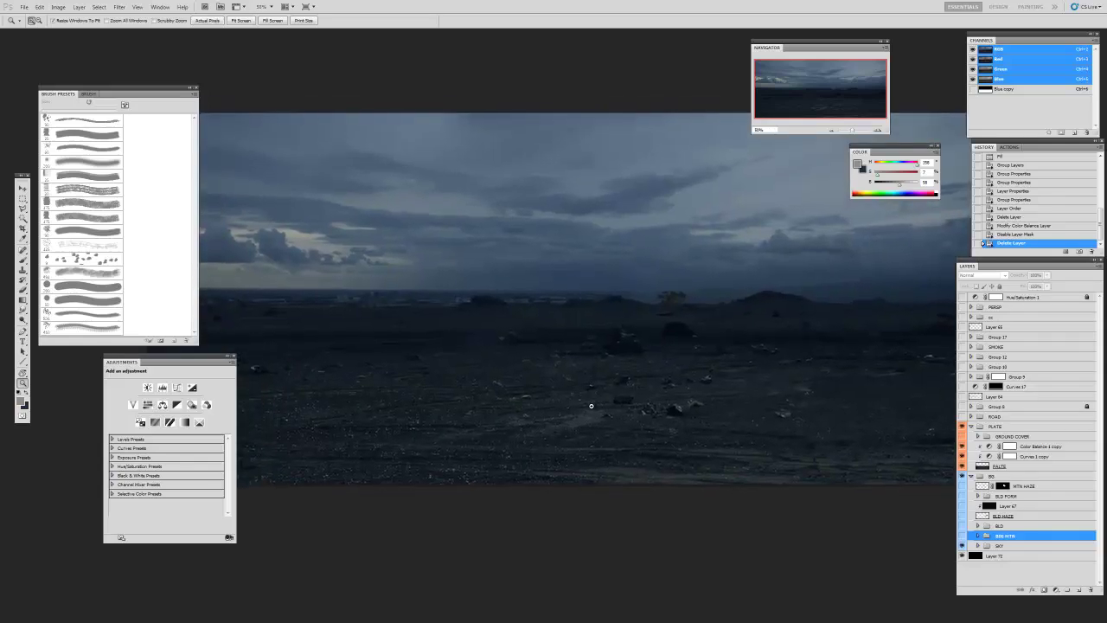
pyautogui.keyDown('alt'); pyautogui.click(590, 400); pyautogui.keyUp('alt')
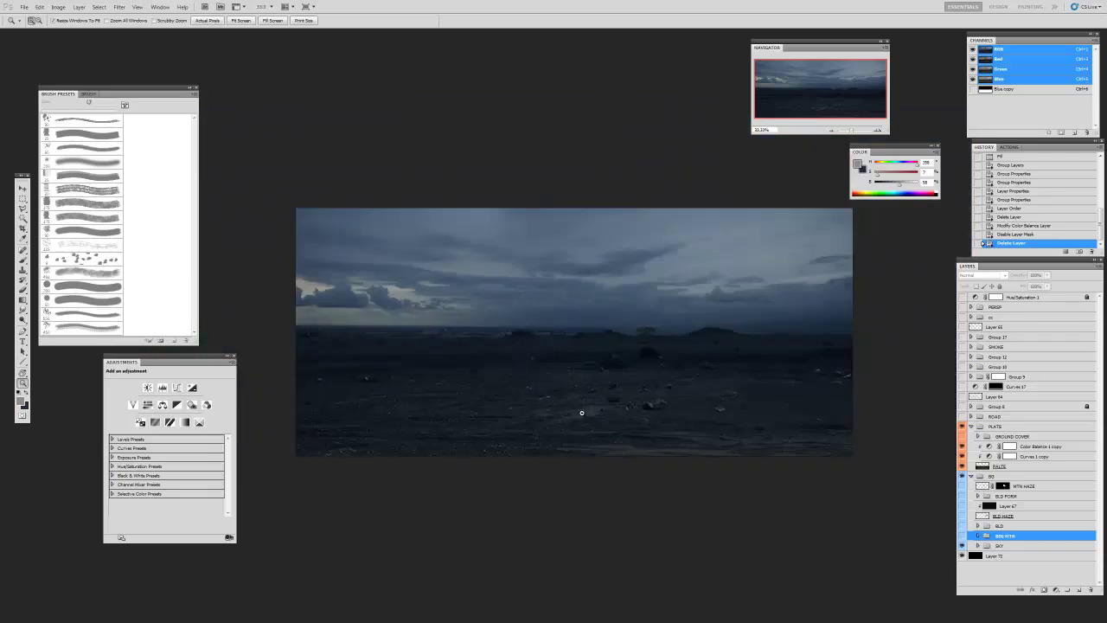
pyautogui.press('v')
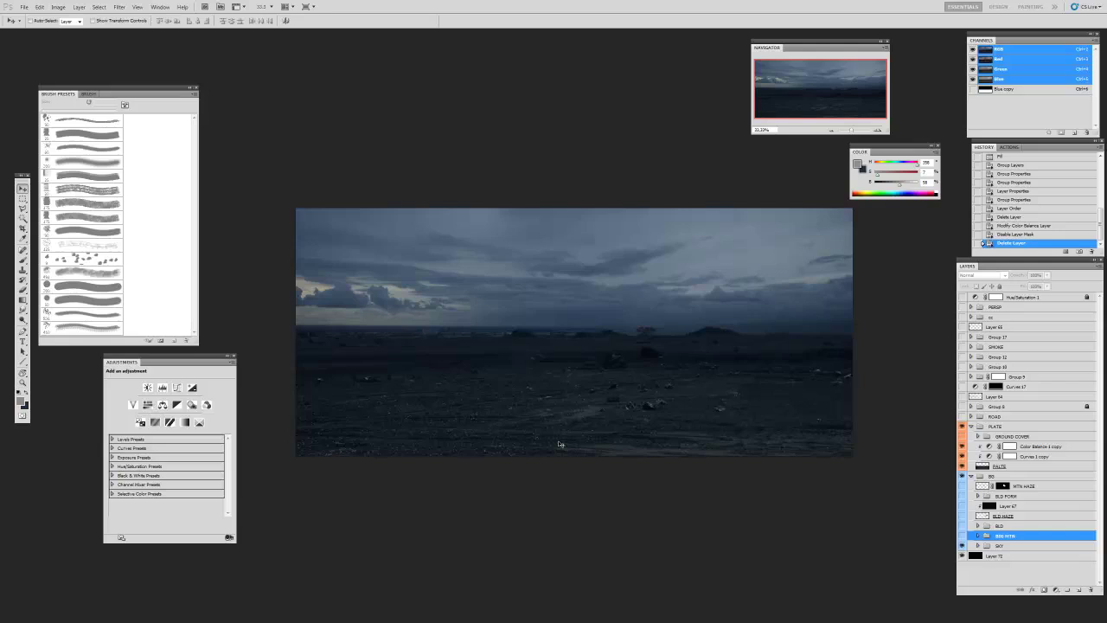
# - Switch to the REF.psd document and view the plane wreck photo up close
pyautogui.press('f')
pyautogui.press('f')
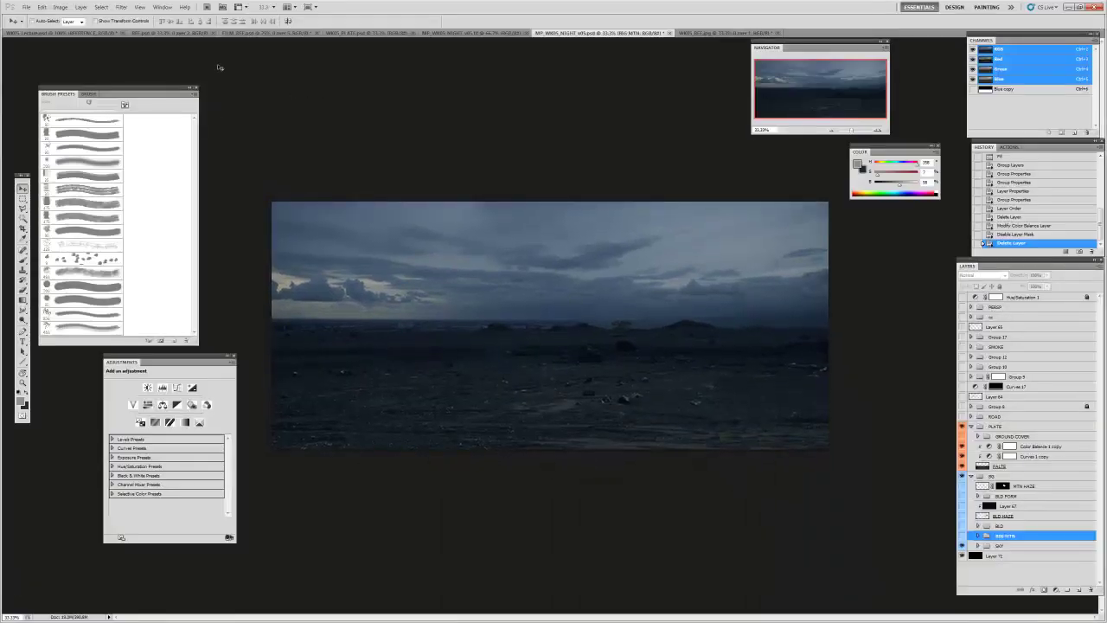
pyautogui.click(176, 32)
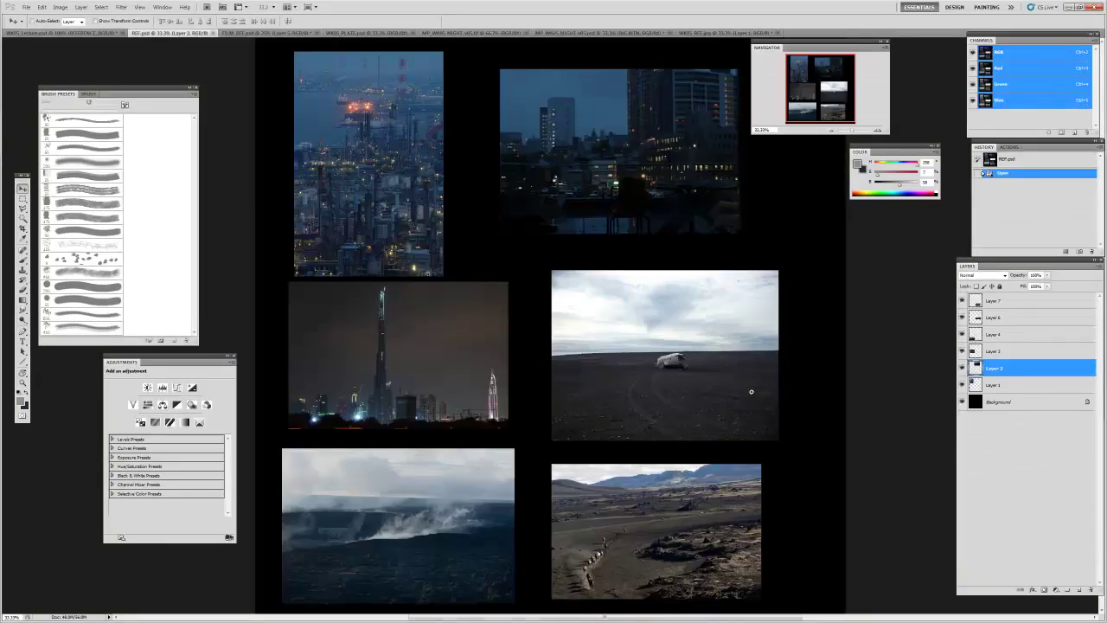
pyautogui.press('z')
pyautogui.click(714, 385)
pyautogui.click(714, 385)
pyautogui.click(632, 387)
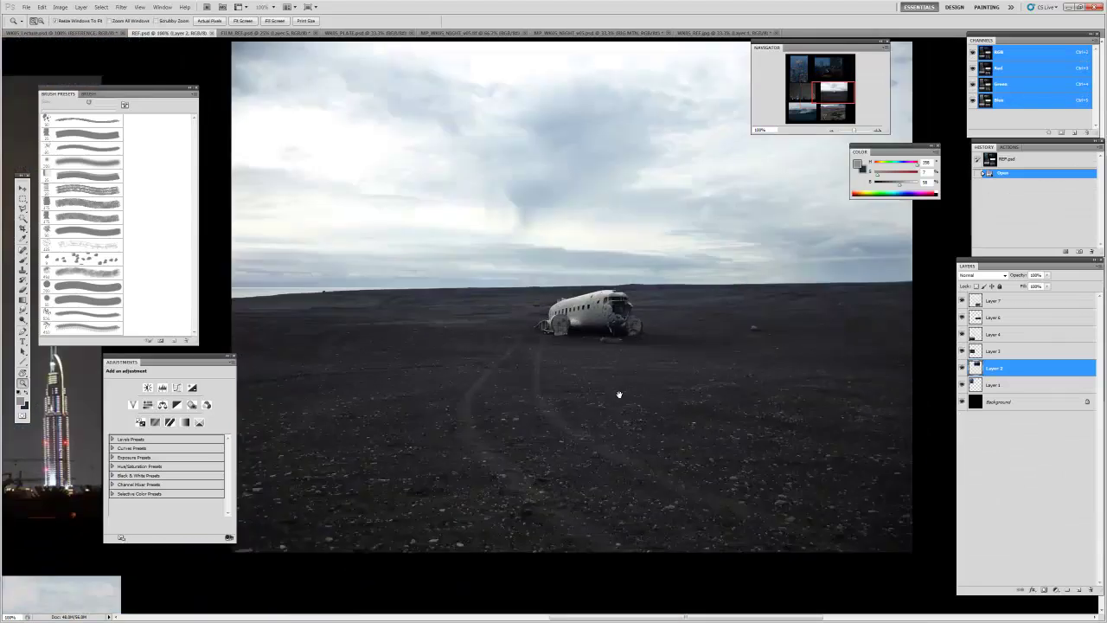
pyautogui.moveTo(611, 426); pyautogui.dragTo(655, 436)
pyautogui.moveTo(612, 406)
pyautogui.mouseDown()
pyautogui.moveTo(562, 415)
pyautogui.moveTo(600, 412)
pyautogui.mouseUp()
pyautogui.press('v')
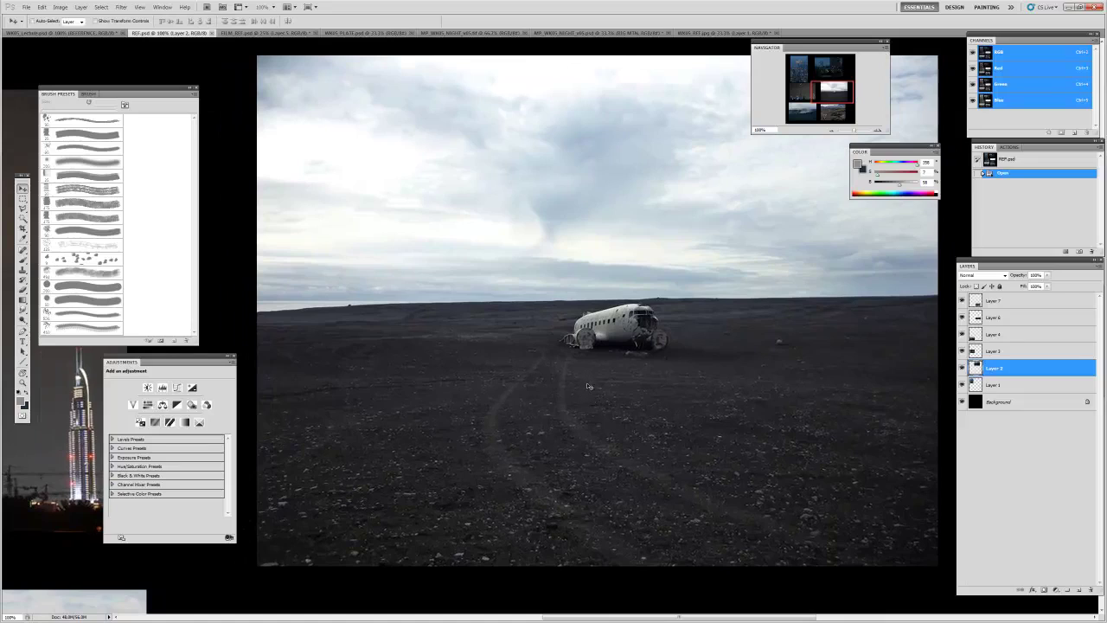
# - Select the layer of the plane wreck photo and add a new empty layer directly above it
pyautogui.click(714, 436)
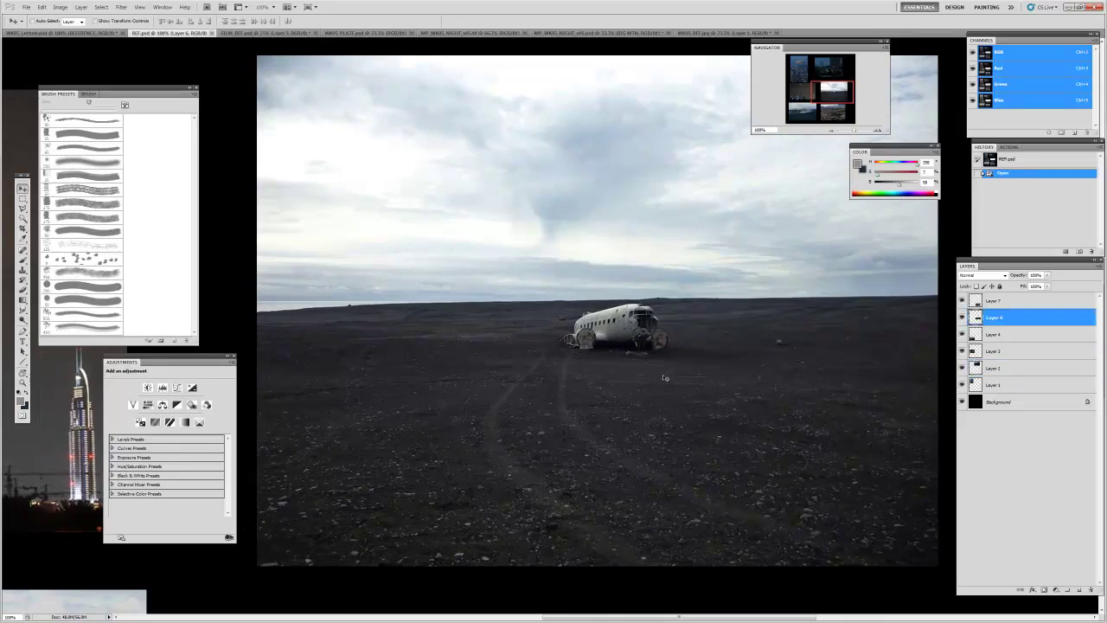
pyautogui.press('z')
pyautogui.moveTo(654, 377); pyautogui.dragTo(628, 383)
pyautogui.press('v')
pyautogui.press('z')
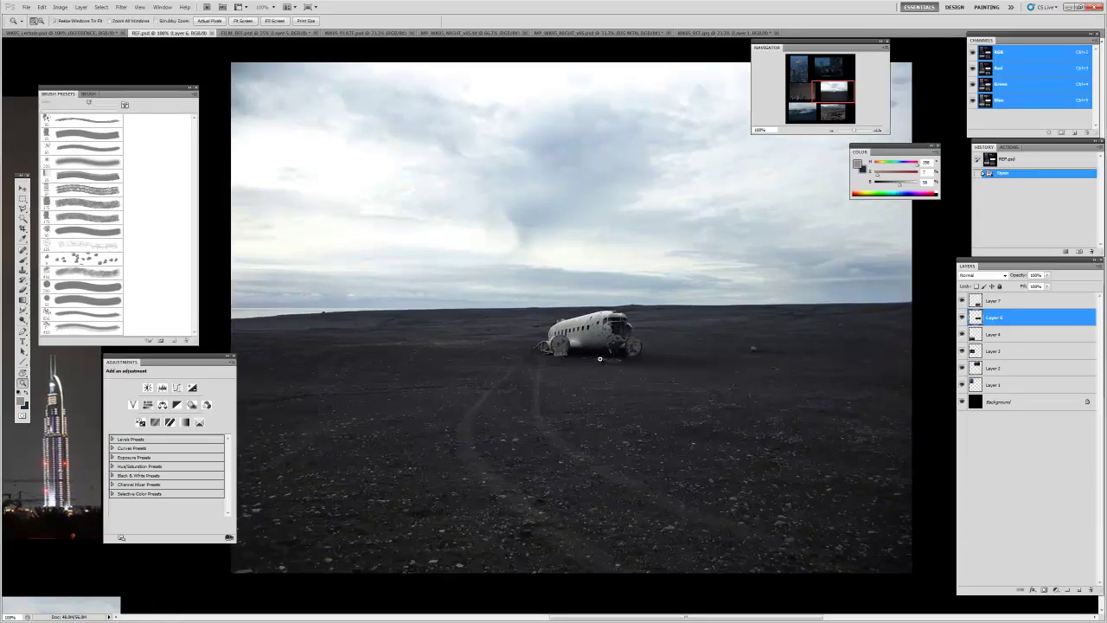
pyautogui.click(600, 364)
pyautogui.keyDown('alt'); pyautogui.click(519, 370); pyautogui.keyUp('alt')
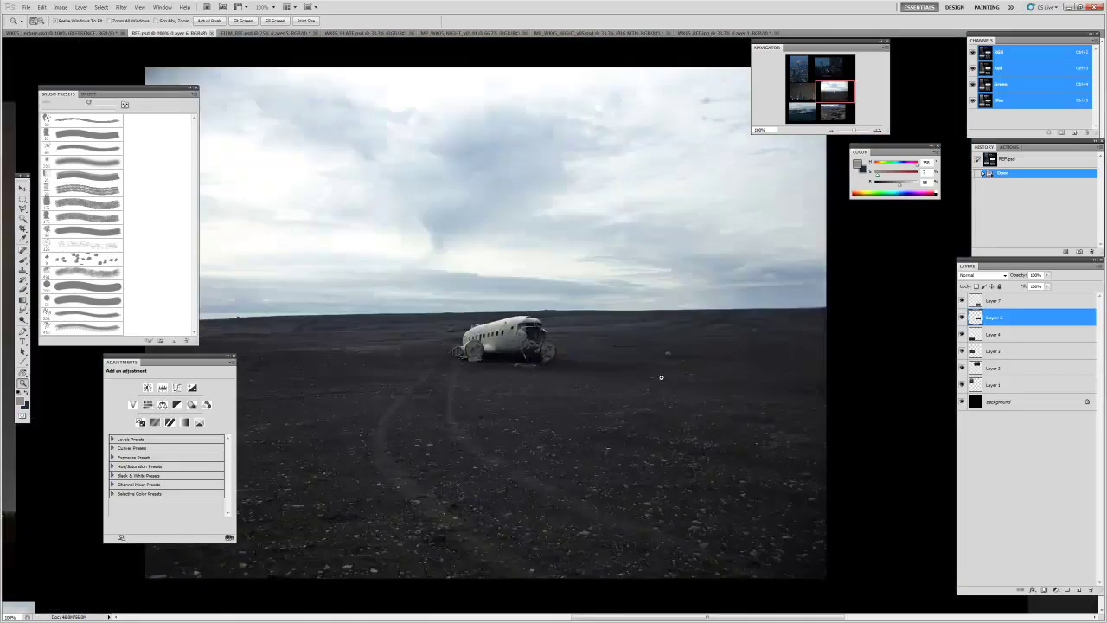
pyautogui.moveTo(579, 402); pyautogui.dragTo(631, 399)
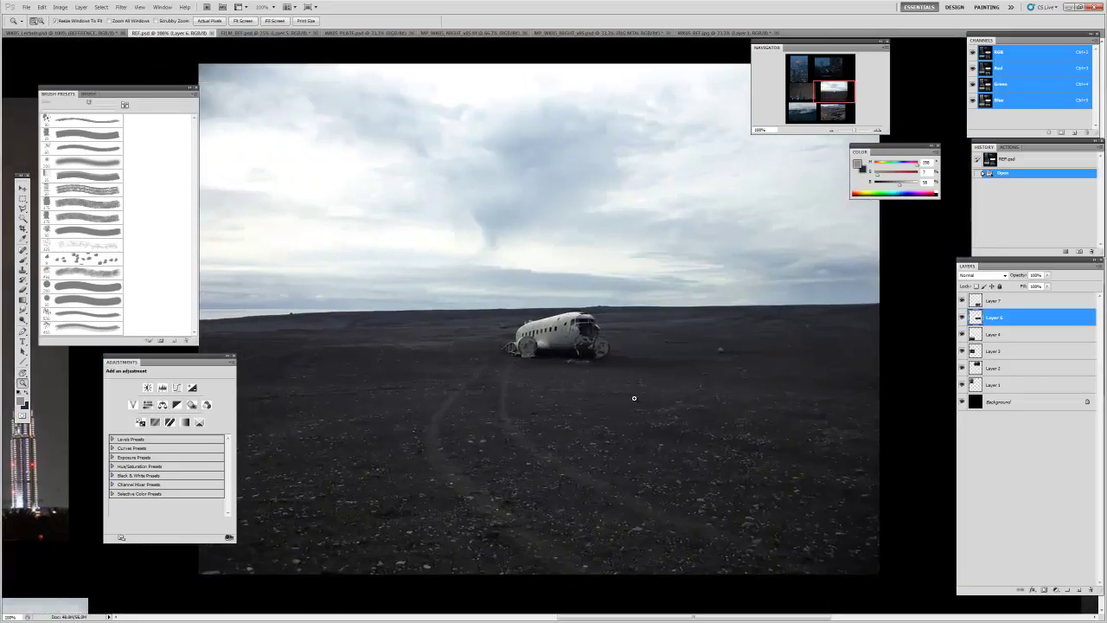
pyautogui.click(1079, 592)
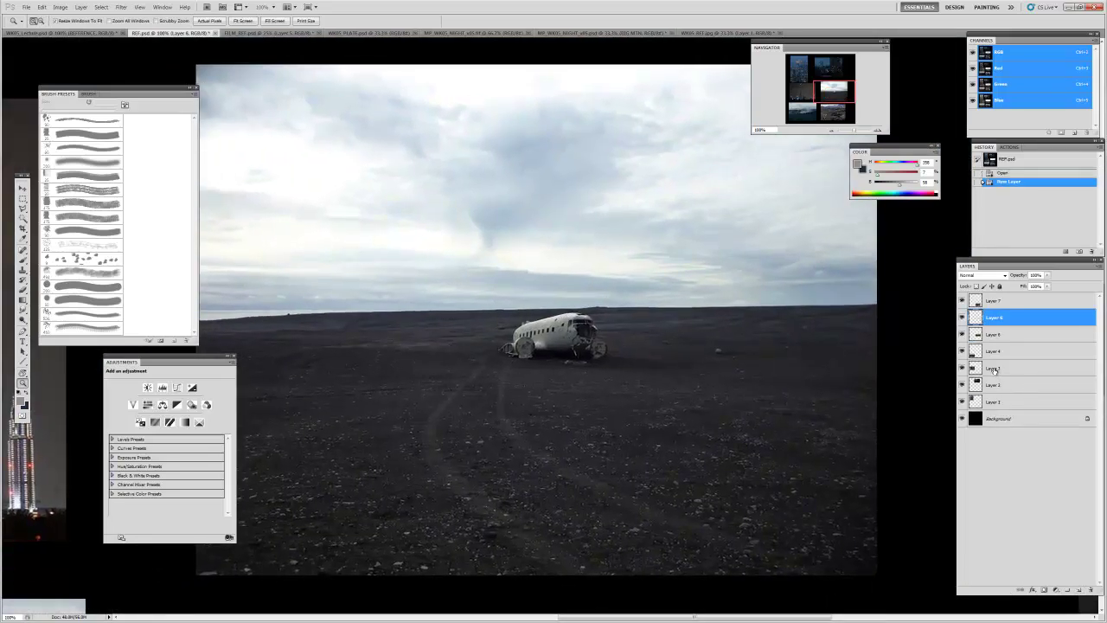
# - Start cloning ground over the wreck with a 20 px Clone Stamp brush and set its sampling to Current & Below
pyautogui.press('s')
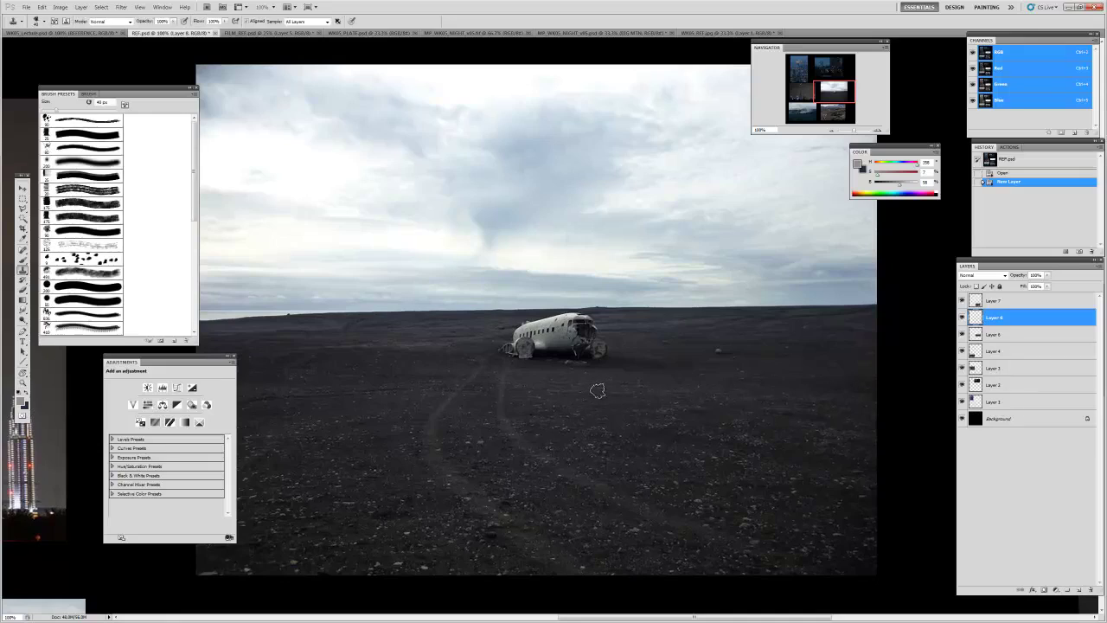
pyautogui.click(68, 147)
pyautogui.moveTo(627, 366)
pyautogui.mouseDown()
pyautogui.moveTo(687, 368)
pyautogui.moveTo(578, 359)
pyautogui.mouseUp()
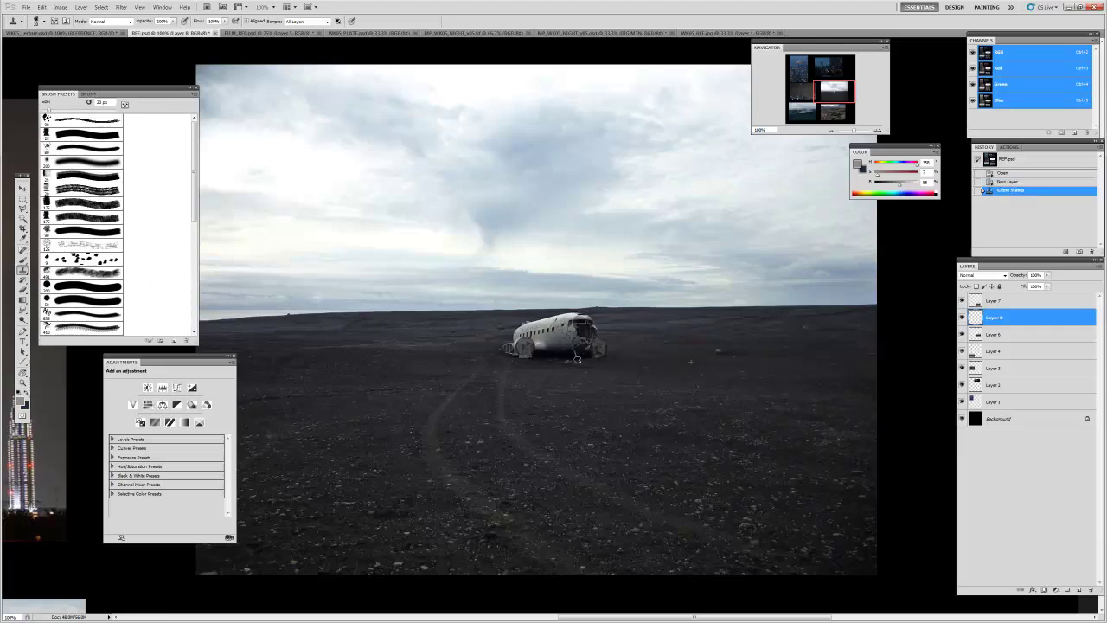
pyautogui.click(302, 24)
pyautogui.click(303, 39)
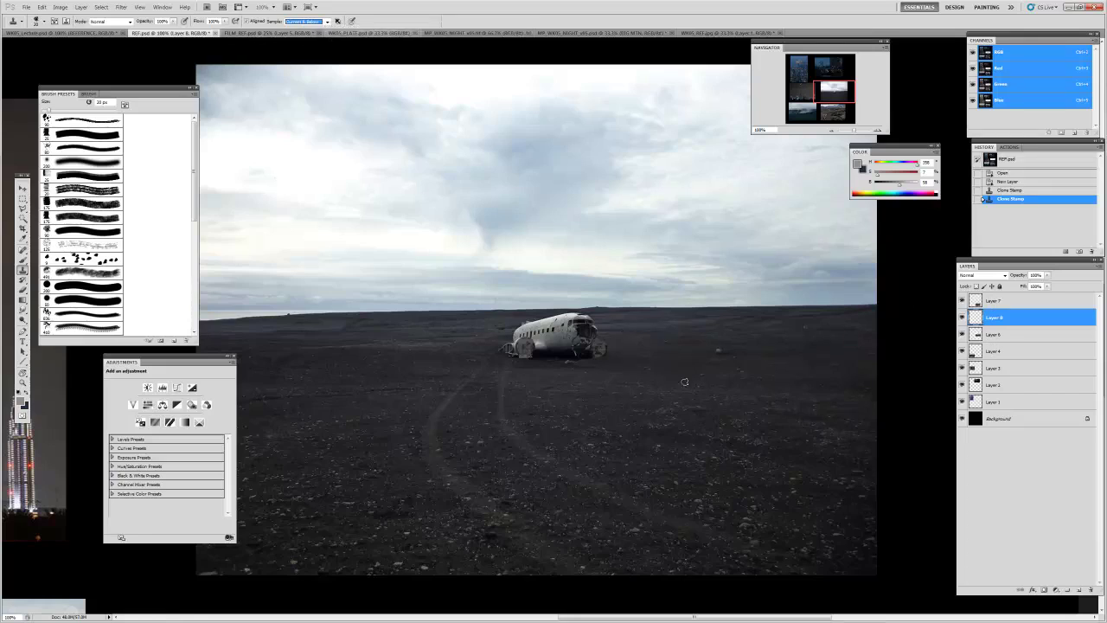
# - Clone dark ground over the plane wreck and the tire tracks leading away from it
pyautogui.moveTo(571, 353)
pyautogui.mouseDown()
pyautogui.moveTo(613, 361)
pyautogui.moveTo(646, 341)
pyautogui.moveTo(559, 337)
pyautogui.moveTo(609, 346)
pyautogui.moveTo(667, 328)
pyautogui.moveTo(453, 323)
pyautogui.moveTo(513, 327)
pyautogui.moveTo(449, 331)
pyautogui.moveTo(566, 335)
pyautogui.moveTo(497, 337)
pyautogui.moveTo(574, 344)
pyautogui.moveTo(498, 350)
pyautogui.moveTo(550, 358)
pyautogui.moveTo(483, 355)
pyautogui.moveTo(523, 343)
pyautogui.moveTo(529, 358)
pyautogui.moveTo(590, 366)
pyautogui.moveTo(500, 376)
pyautogui.moveTo(529, 371)
pyautogui.moveTo(500, 366)
pyautogui.moveTo(551, 379)
pyautogui.moveTo(478, 379)
pyautogui.moveTo(506, 390)
pyautogui.moveTo(426, 377)
pyautogui.moveTo(494, 373)
pyautogui.mouseUp()
pyautogui.click(474, 334)
pyautogui.keyDown('alt'); pyautogui.click(452, 351); pyautogui.keyUp('alt')
pyautogui.moveTo(469, 382); pyautogui.dragTo(461, 393)
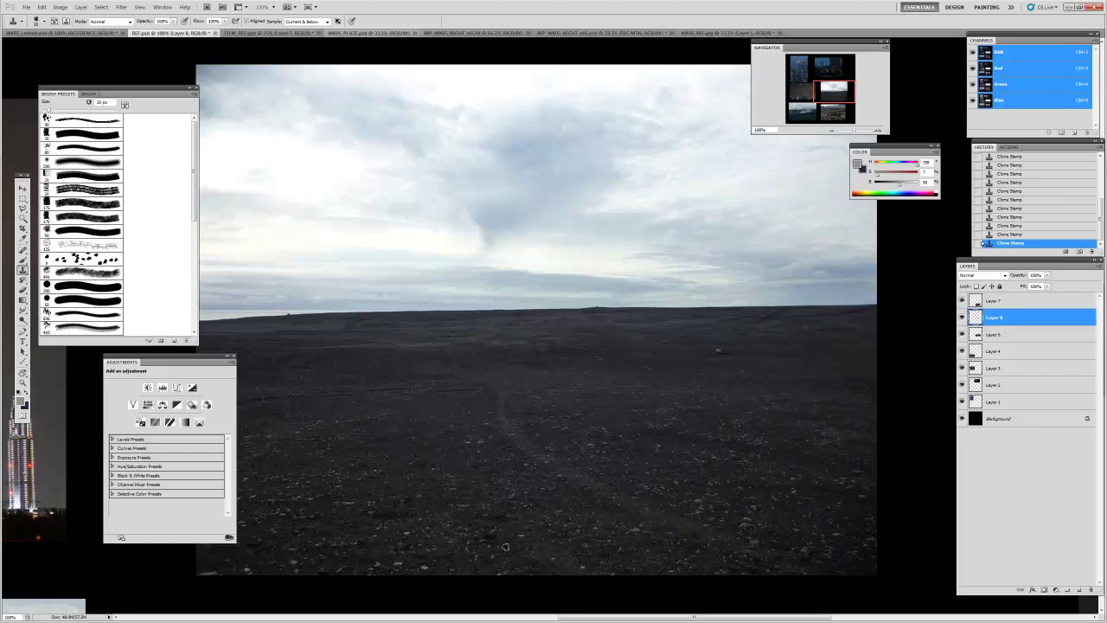
# - Clone pebbled ground over the remaining tire track running through the middle and foreground
pyautogui.click(552, 455)
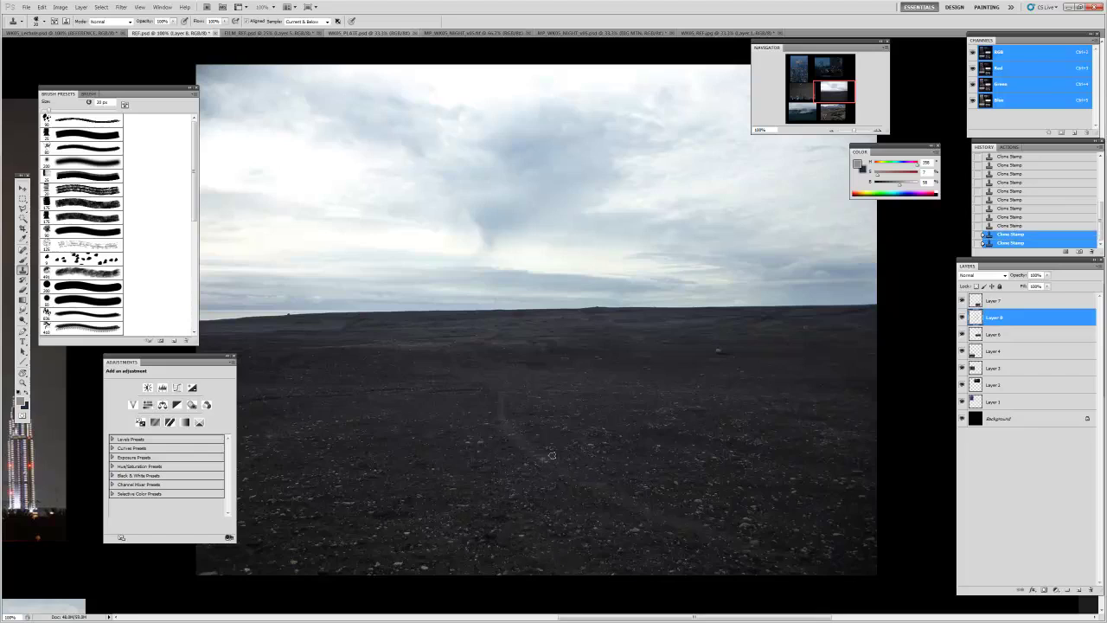
pyautogui.moveTo(511, 401); pyautogui.dragTo(521, 394)
pyautogui.keyDown('alt'); pyautogui.click(668, 480); pyautogui.keyUp('alt')
pyautogui.click(594, 482)
pyautogui.click(724, 537)
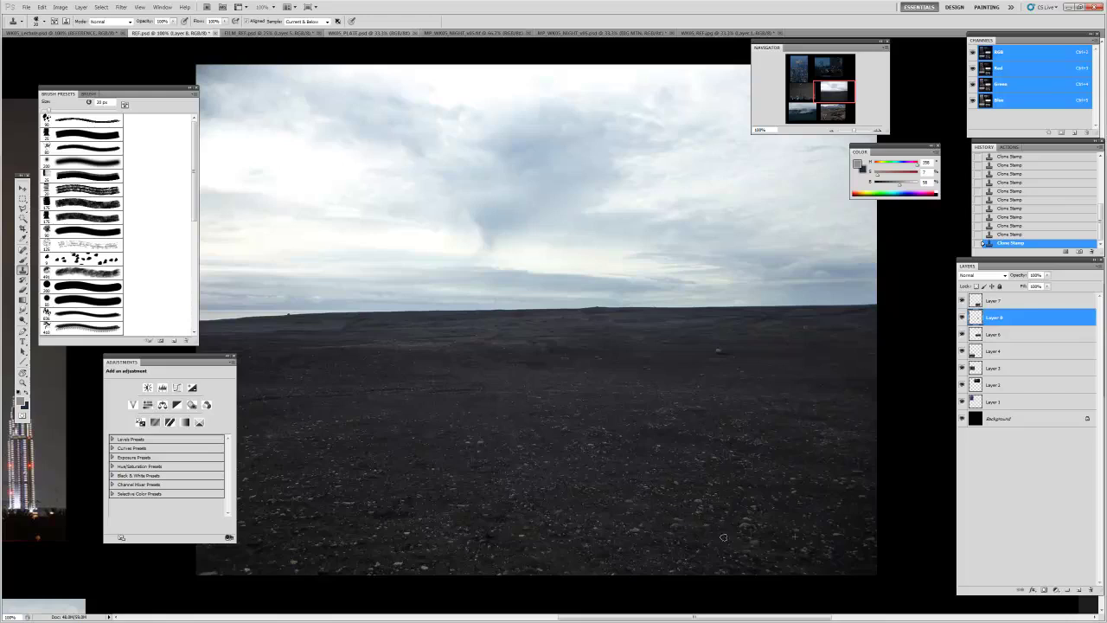
# - Retouch the small leftover marks on the ground below the horizon with a smaller Clone Stamp brush
pyautogui.press('z')
pyautogui.click(632, 380)
pyautogui.moveTo(569, 378); pyautogui.dragTo(629, 424)
pyautogui.keyDown('alt'); pyautogui.click(628, 414); pyautogui.keyUp('alt')
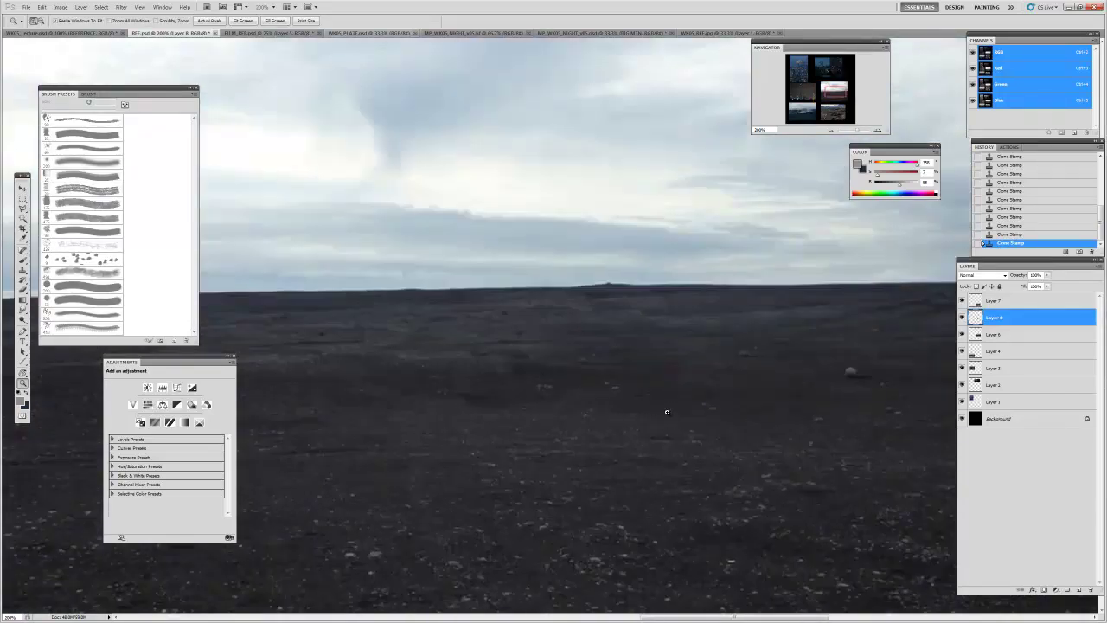
pyautogui.press('v')
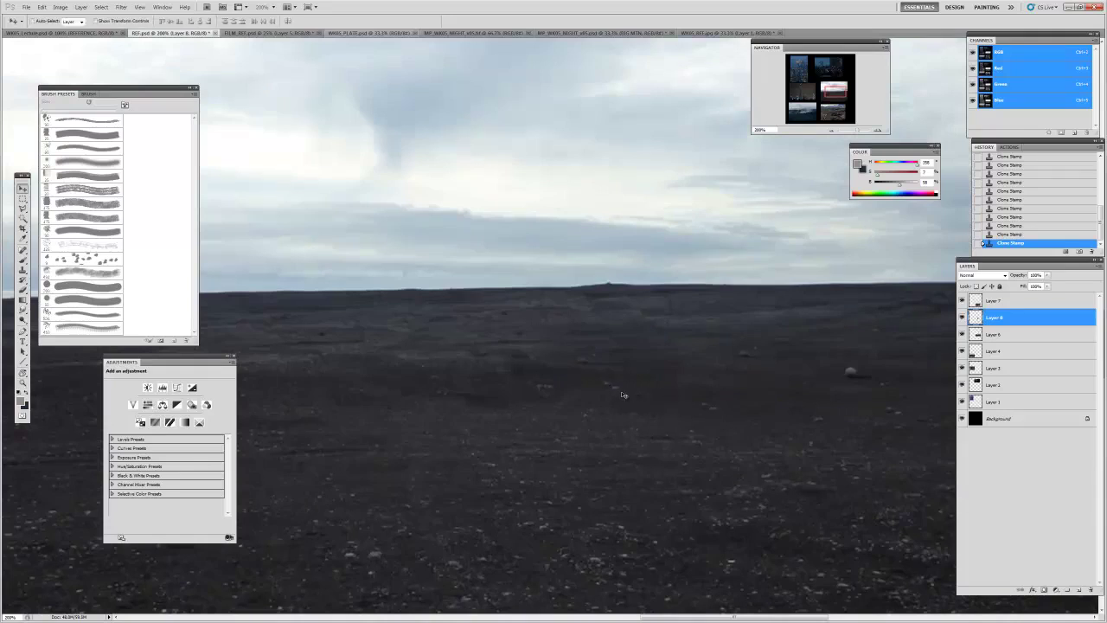
pyautogui.press('s')
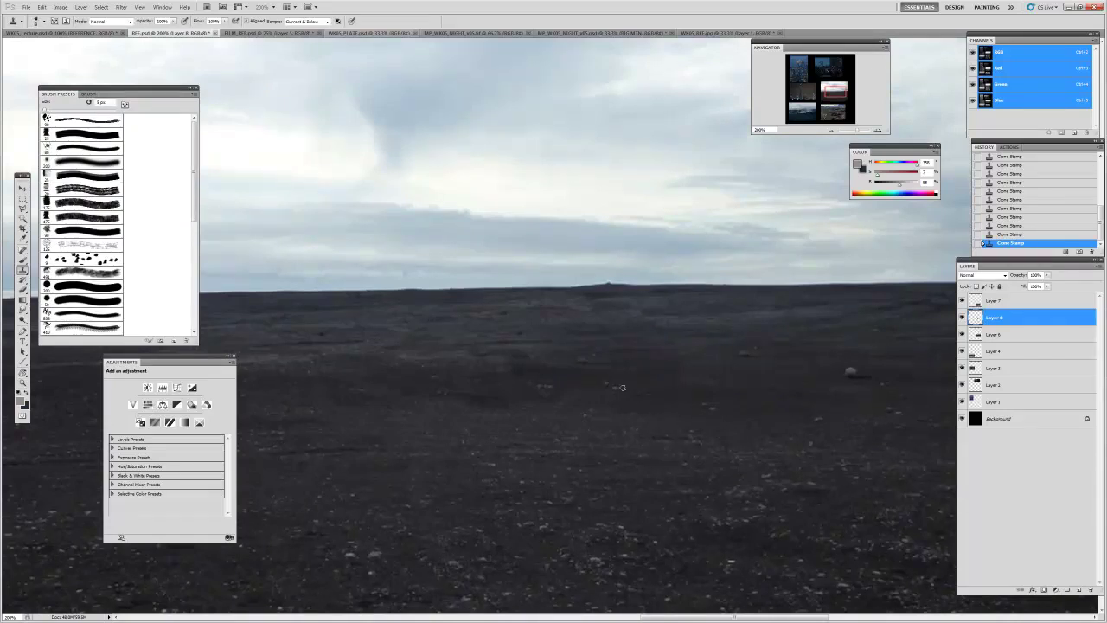
pyautogui.moveTo(606, 385); pyautogui.dragTo(600, 385)
pyautogui.click(582, 360)
pyautogui.click(514, 334)
pyautogui.moveTo(524, 383); pyautogui.dragTo(633, 373)
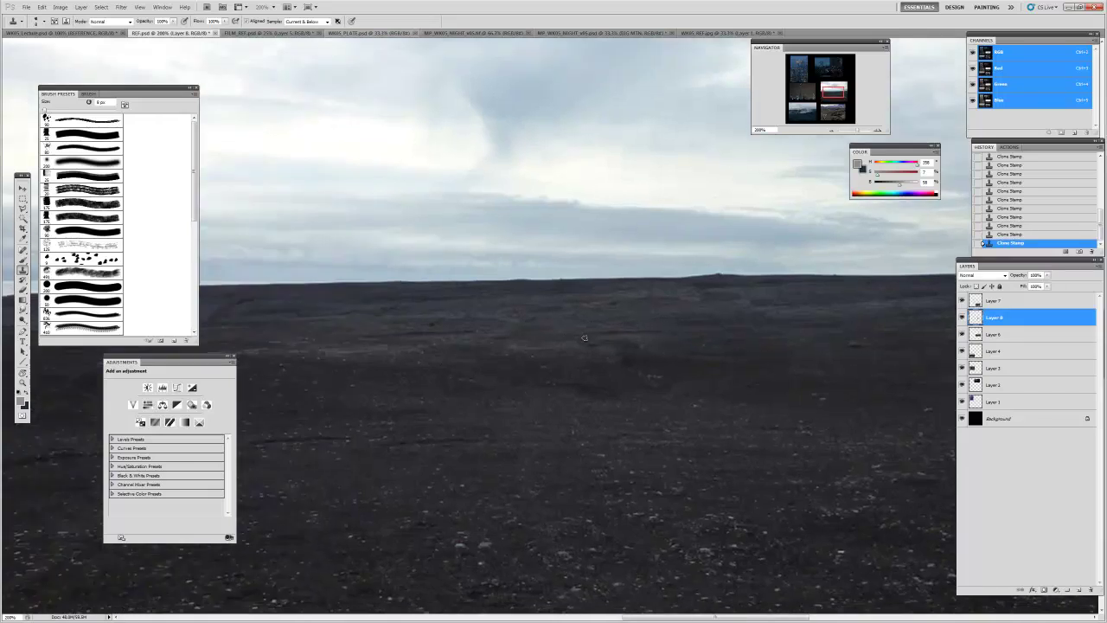
pyautogui.moveTo(540, 422); pyautogui.dragTo(553, 369)
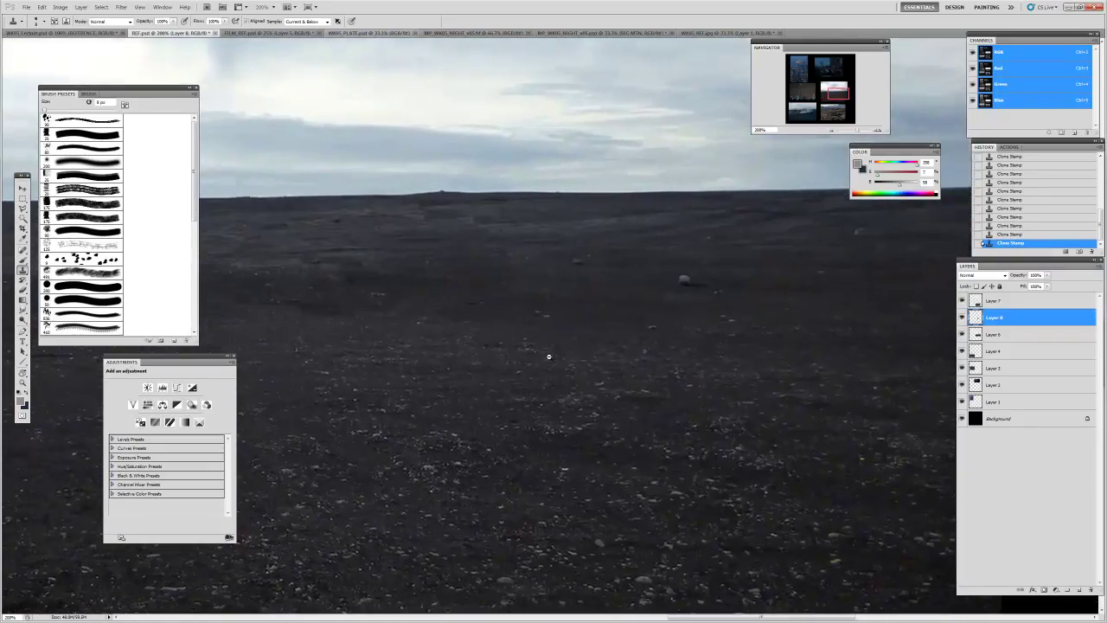
# - Check the cleaned-up desert photo up close and as a whole in full-screen view
pyautogui.press('z')
pyautogui.keyDown('alt'); pyautogui.click(517, 383); pyautogui.keyUp('alt')
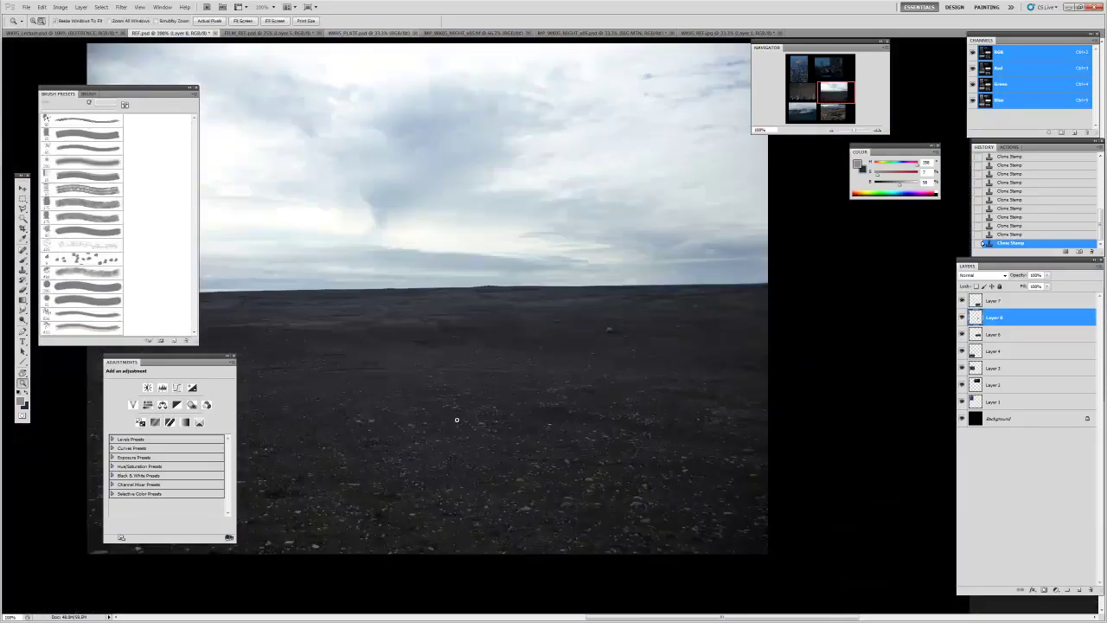
pyautogui.click(456, 420)
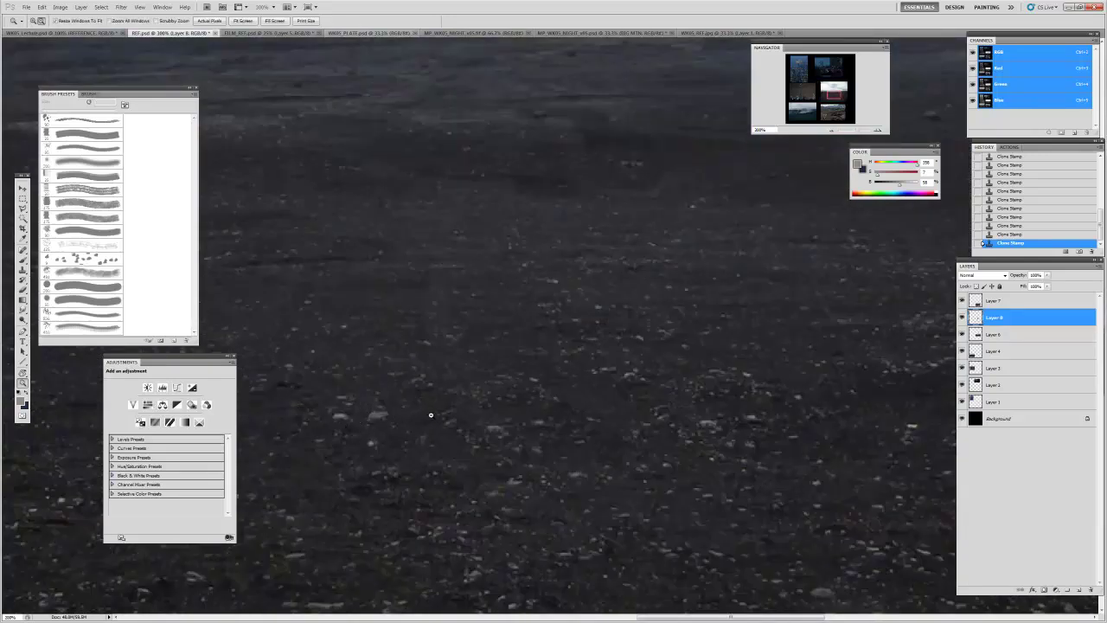
pyautogui.keyDown('alt'); pyautogui.click(431, 415); pyautogui.keyUp('alt')
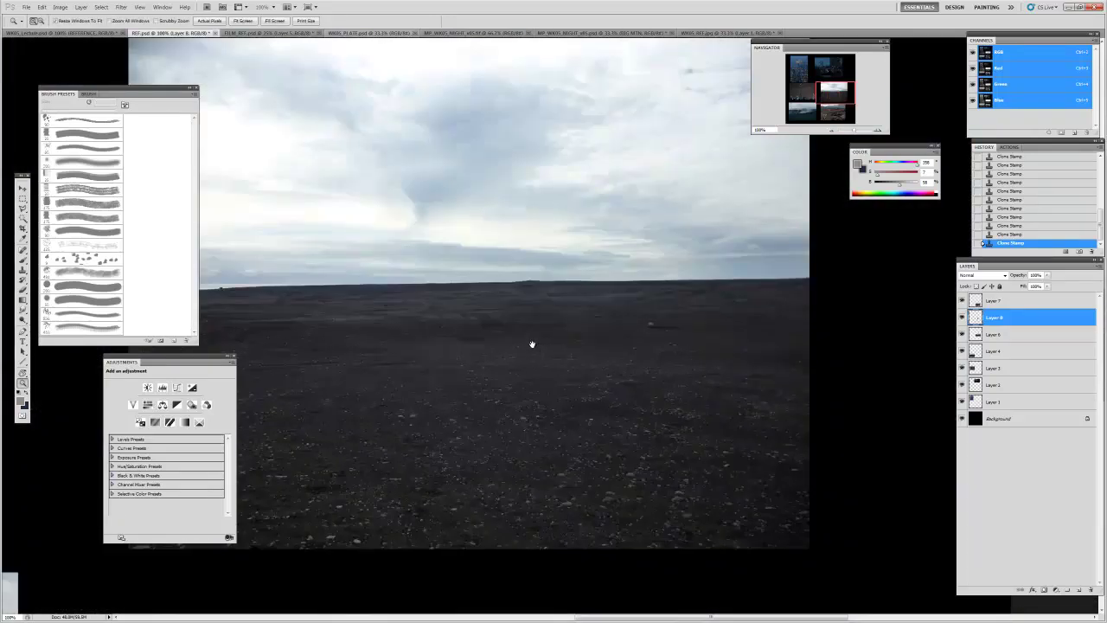
pyautogui.press('f')
pyautogui.moveTo(358, 325); pyautogui.dragTo(458, 334)
pyautogui.keyDown('alt'); pyautogui.click(543, 255); pyautogui.keyUp('alt')
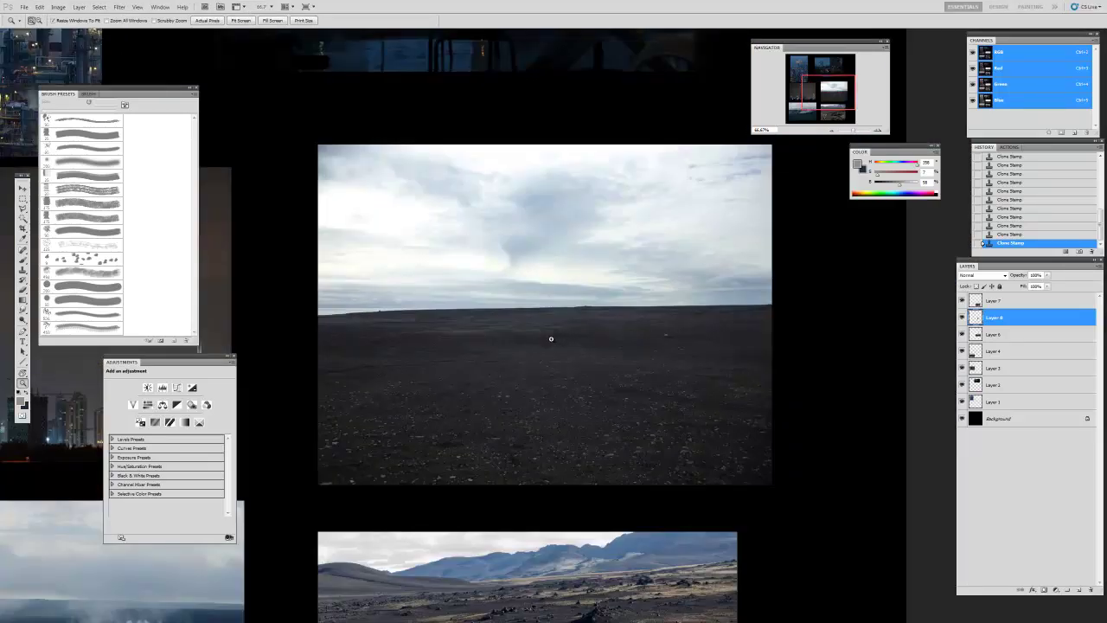
# - Merge the clone retouching layer down into the desert photo's layer, marquee-select its ground and view the selection in full-screen mode
pyautogui.hotkey('ctrl', 'e')
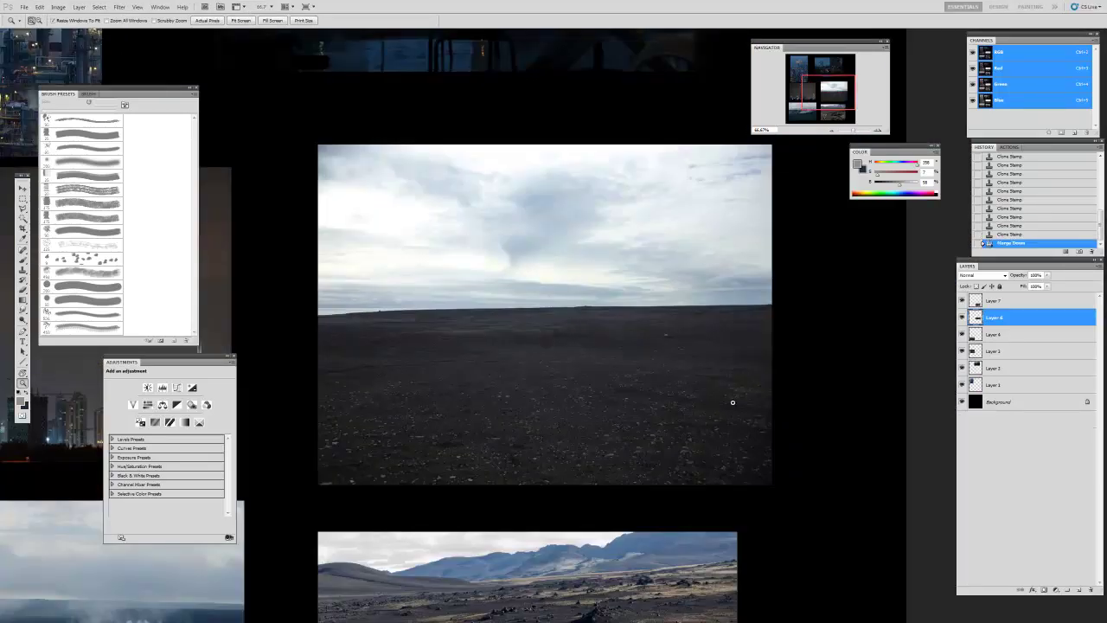
pyautogui.press('m')
pyautogui.moveTo(315, 312); pyautogui.dragTo(771, 486)
pyautogui.press('f')
pyautogui.press('f')
pyautogui.press('f')
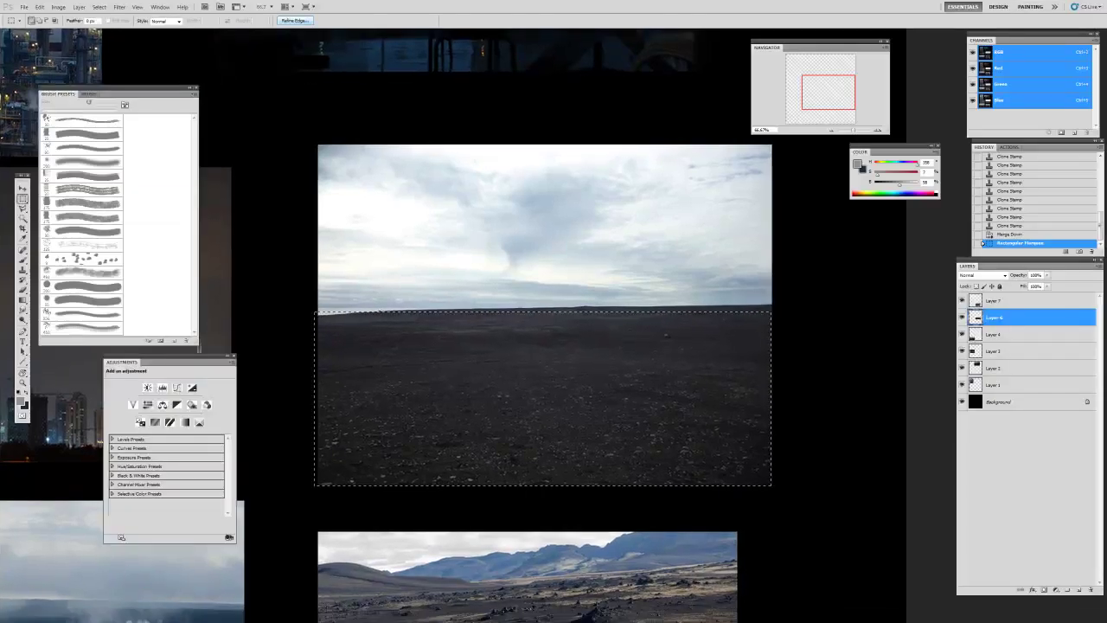
pyautogui.press('f')
pyautogui.press('f')
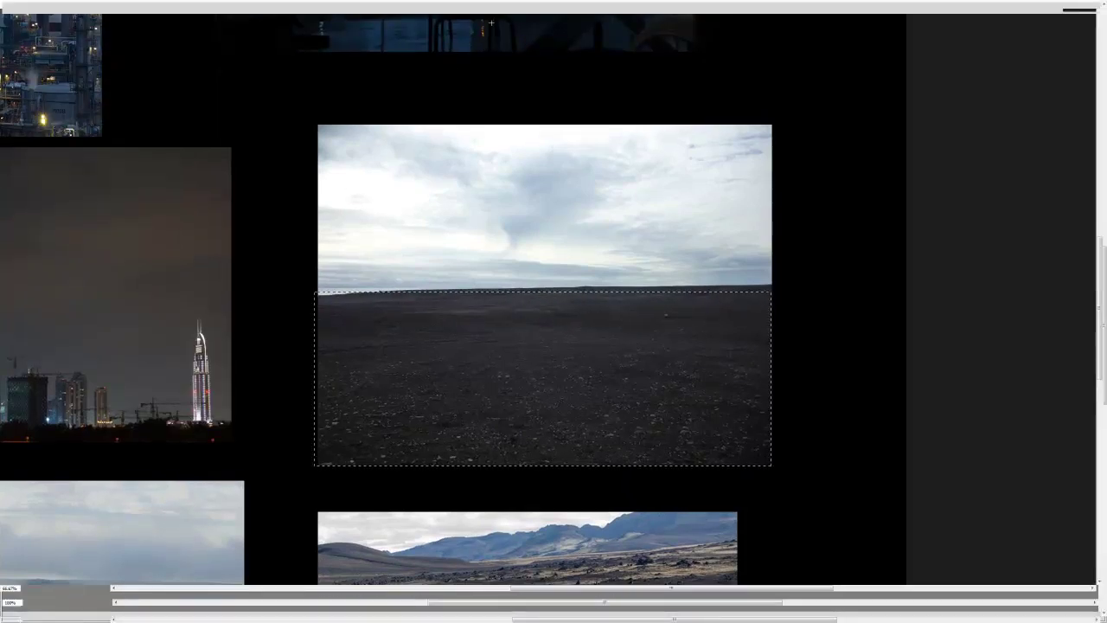
pyautogui.press('f')
# - Switch to the v05 night matte painting document, expand the GROUND COVER group and delete its Background copy layer
pyautogui.click(587, 34)
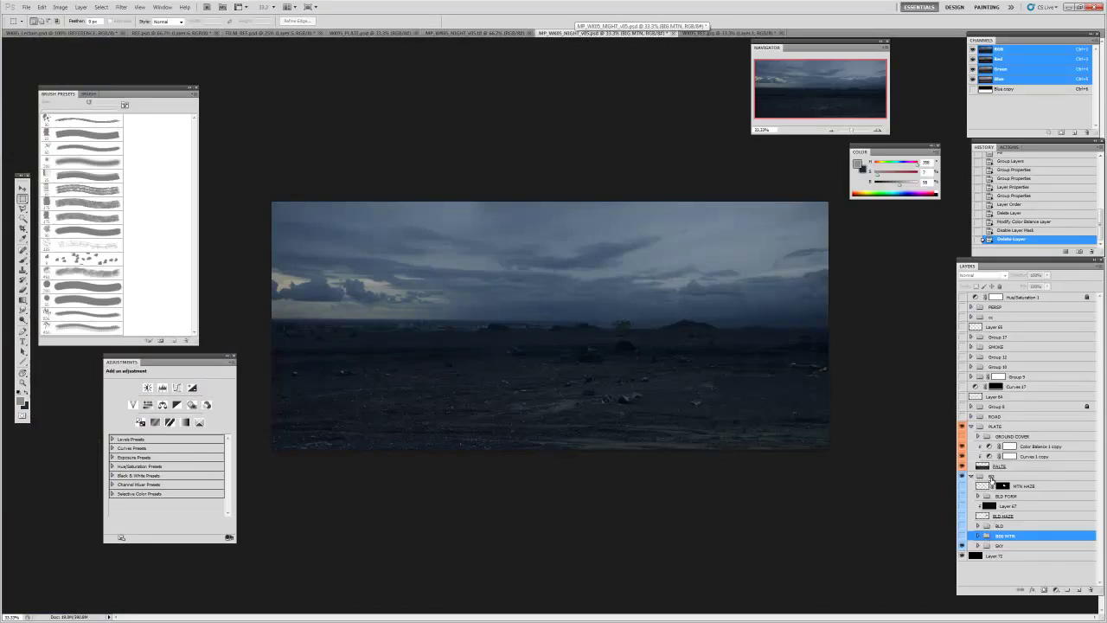
pyautogui.click(994, 437)
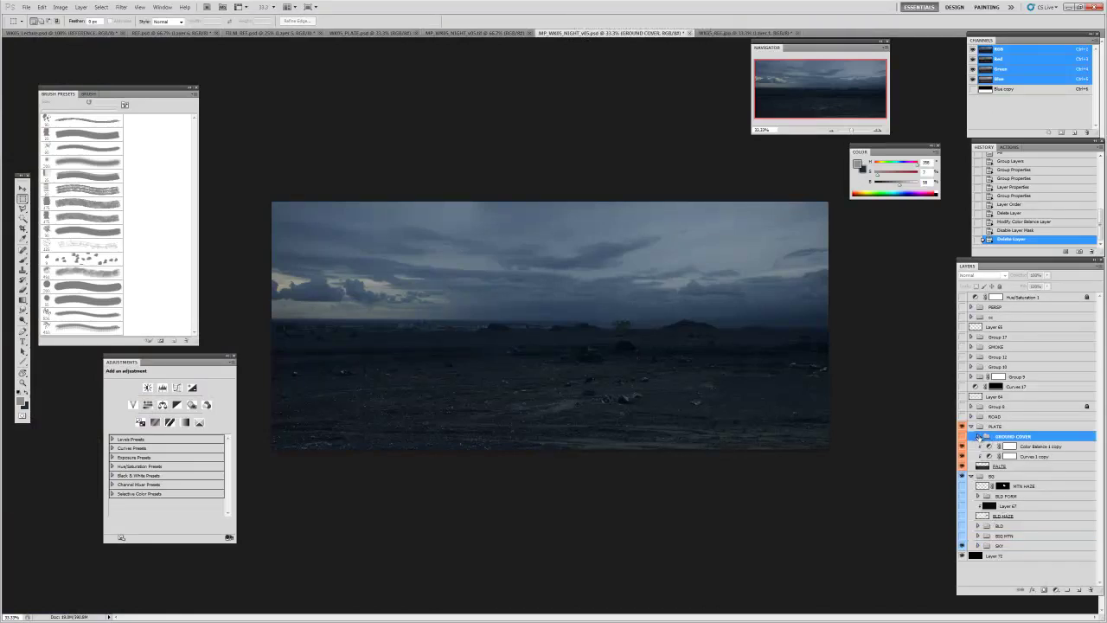
pyautogui.click(979, 437)
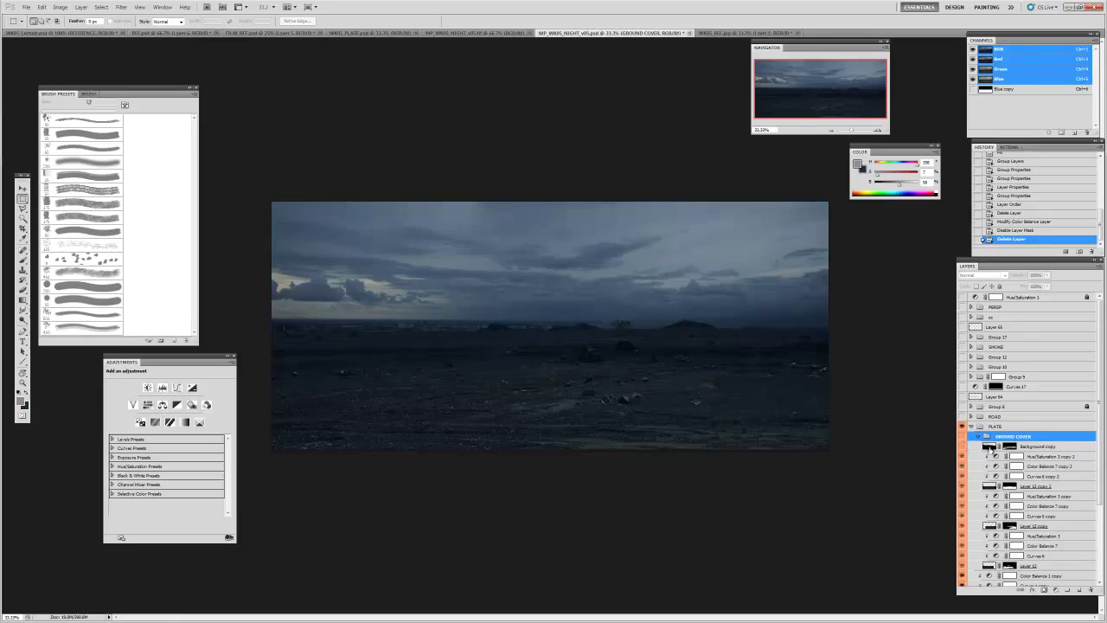
pyautogui.hotkey('alt', '[')
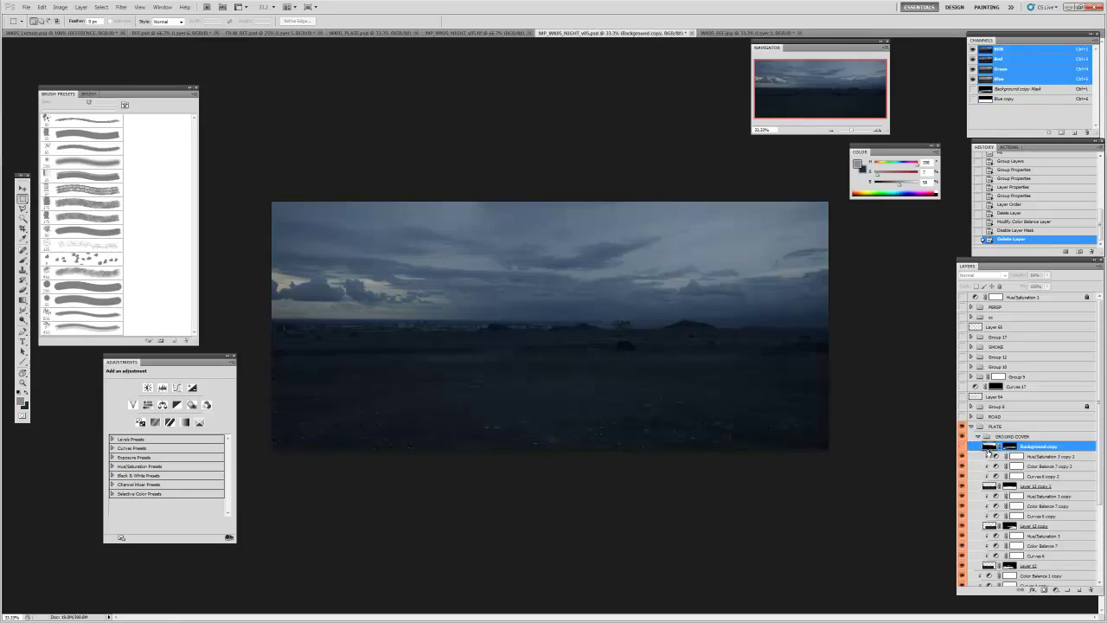
pyautogui.press('Delete')
# - Enlarge the night painting's ground and move the Adjustments and Brush Presets panels clear of the image
pyautogui.moveTo(1097, 430); pyautogui.dragTo(1096, 500)
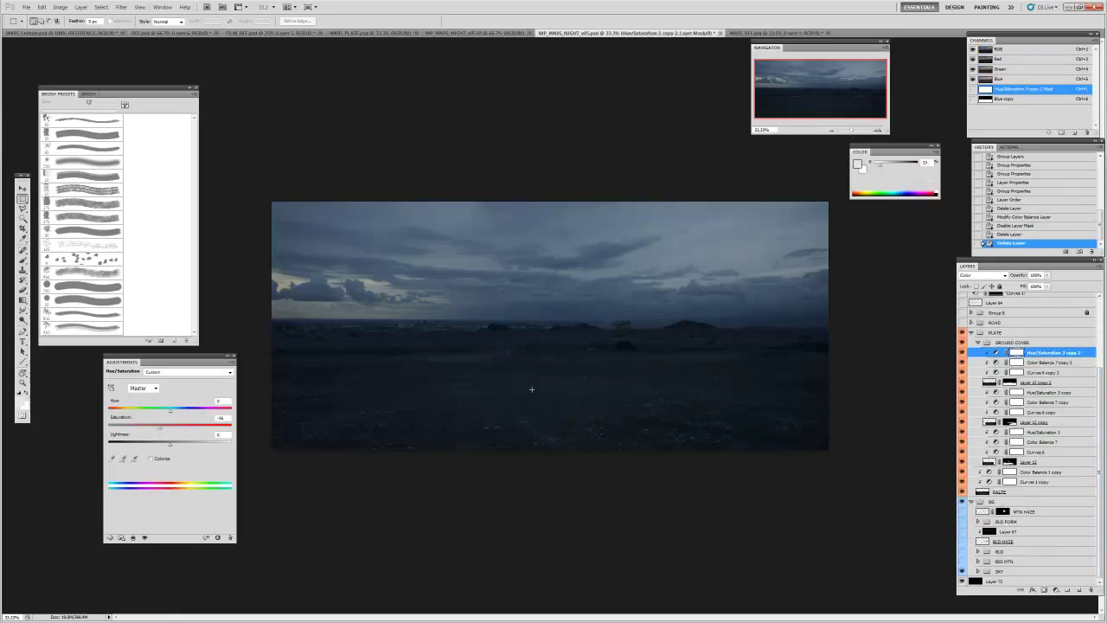
pyautogui.press('z')
pyautogui.click(581, 420)
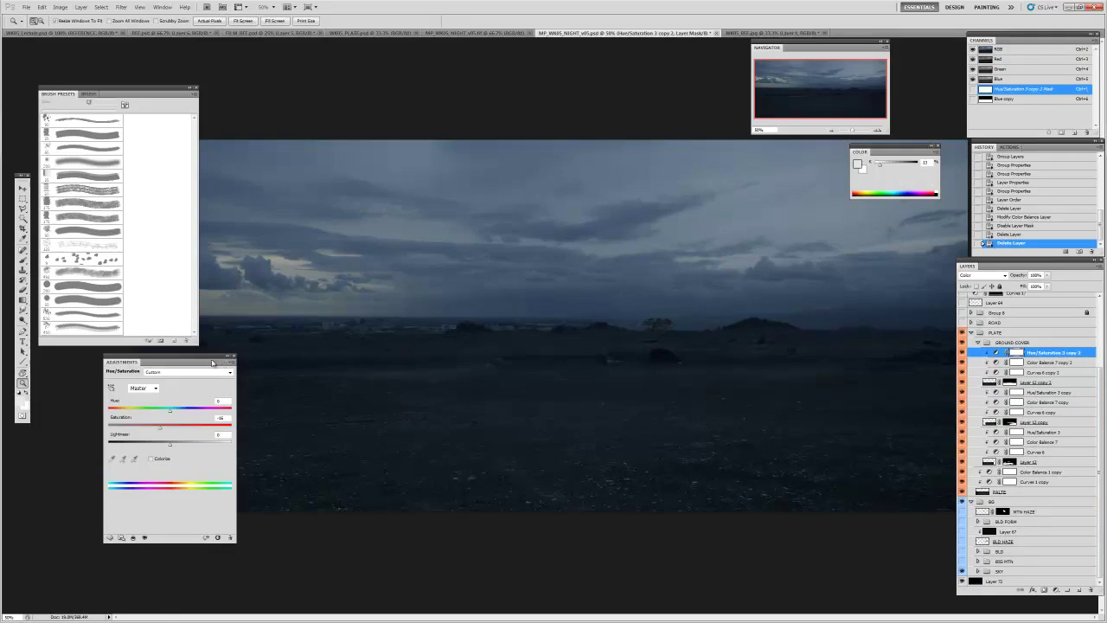
pyautogui.moveTo(212, 362); pyautogui.dragTo(119, 404)
pyautogui.moveTo(173, 97)
pyautogui.mouseDown()
pyautogui.moveTo(136, 86)
pyautogui.moveTo(136, 70)
pyautogui.mouseUp()
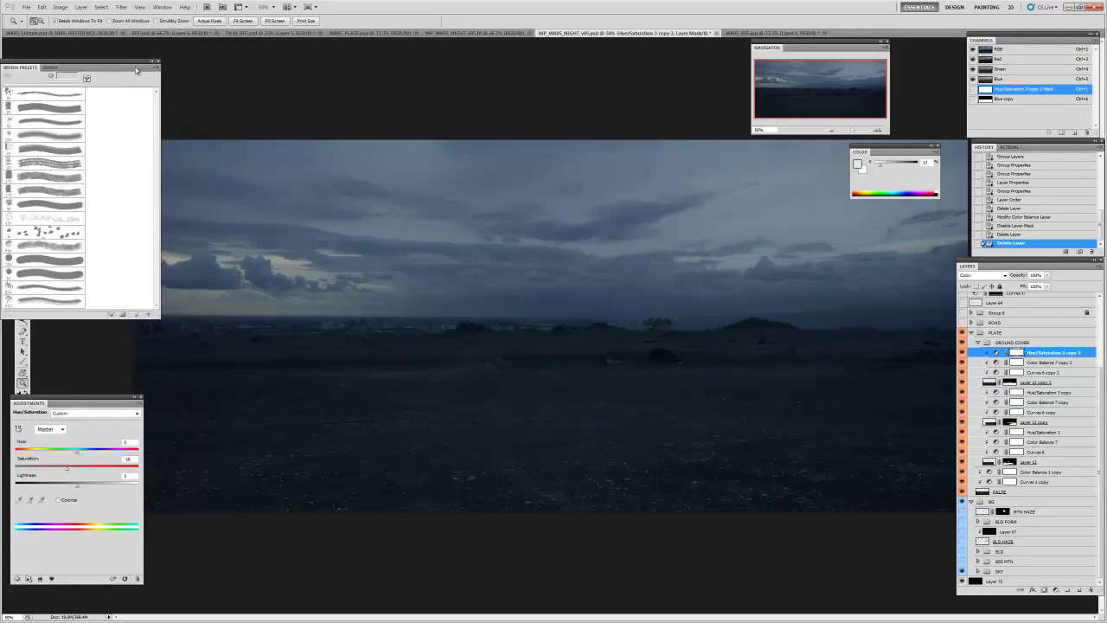
# - Compare the painting with the collapsed GROUND COVER group hidden and shown, examining the ground up close and as a whole
pyautogui.click(979, 344)
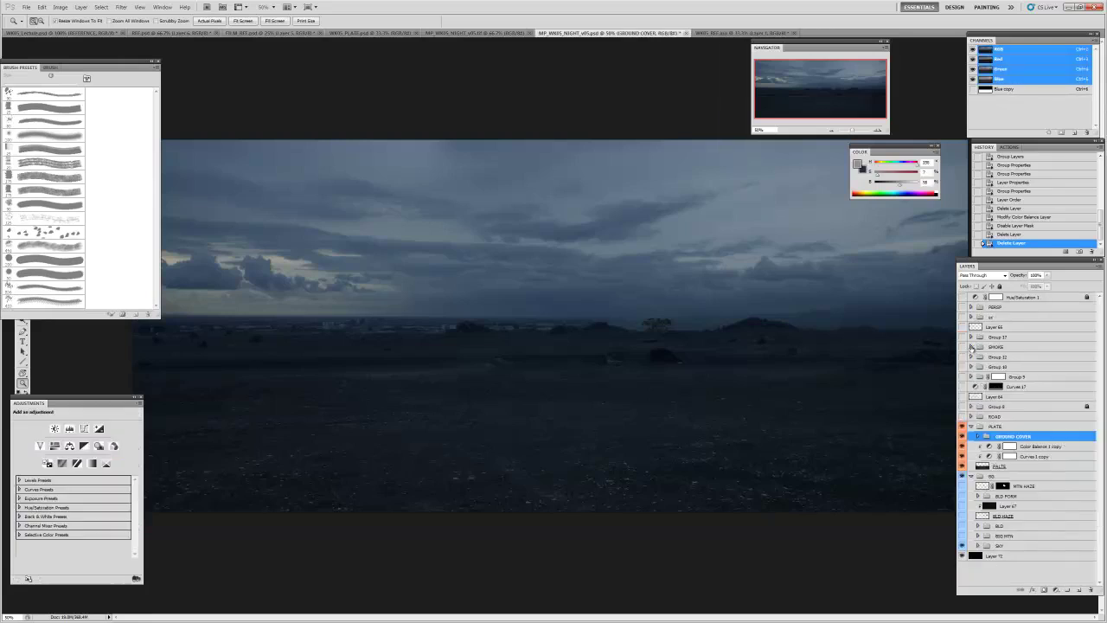
pyautogui.click(963, 438)
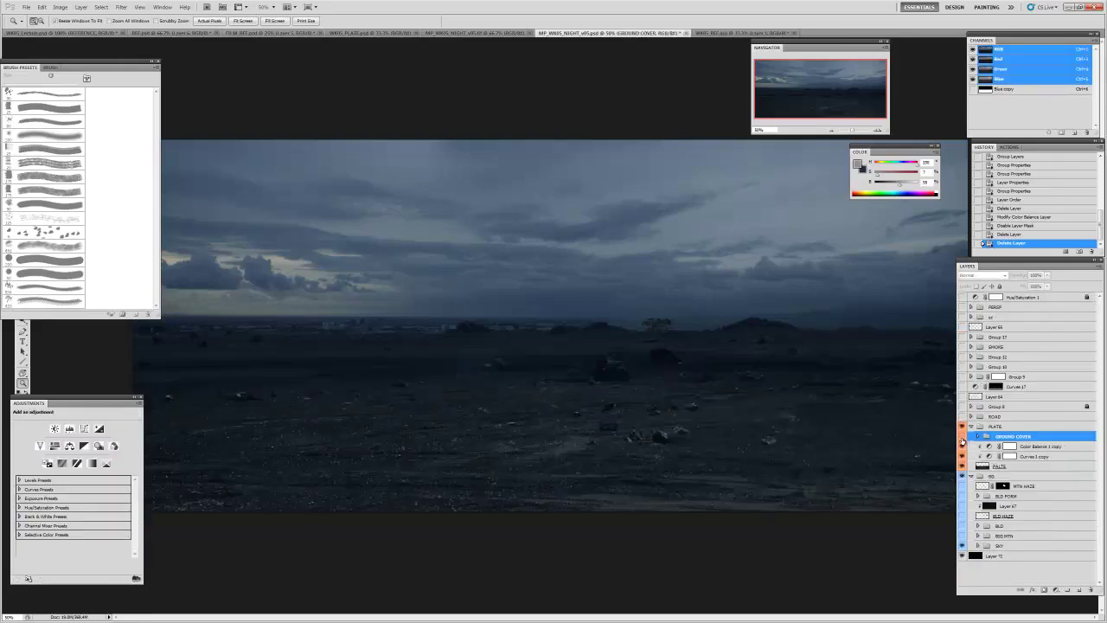
pyautogui.click(963, 437)
pyautogui.keyDown('alt'); pyautogui.click(543, 394); pyautogui.keyUp('alt')
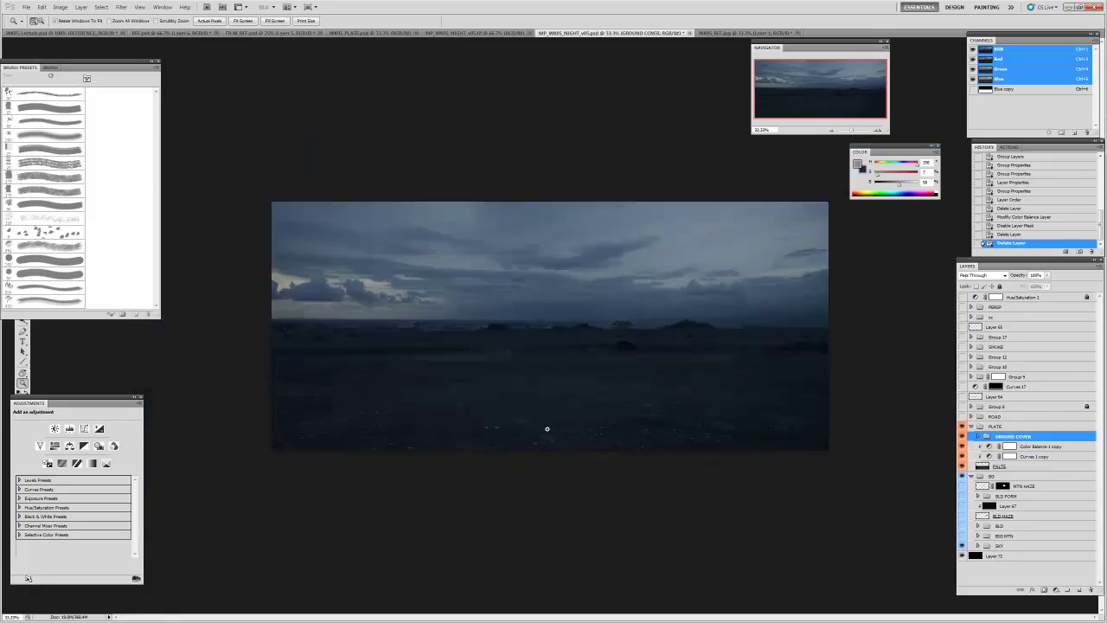
pyautogui.hotkey('ctrl', '+')
pyautogui.hotkey('ctrl', '+')
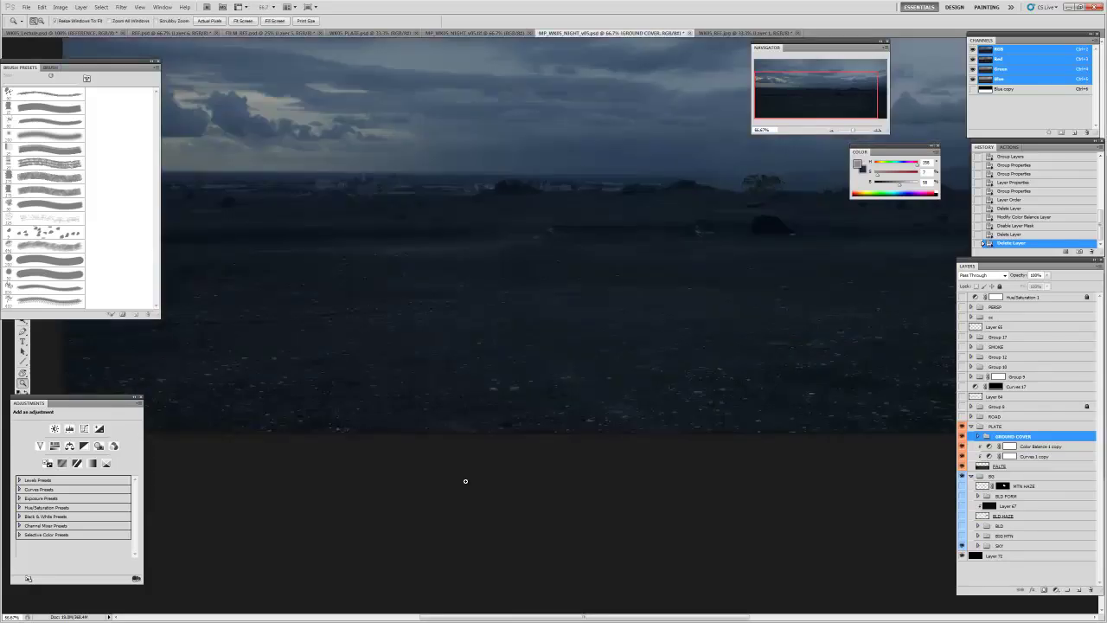
pyautogui.press('z')
pyautogui.keyDown('alt'); pyautogui.click(515, 400); pyautogui.keyUp('alt')
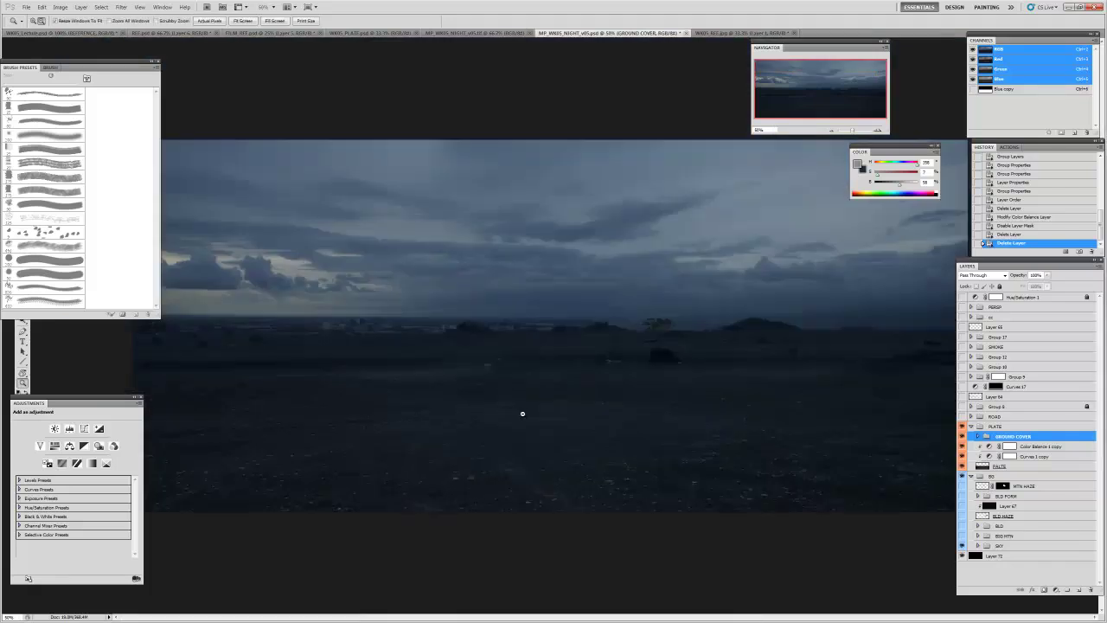
pyautogui.keyDown('alt'); pyautogui.click(562, 410); pyautogui.keyUp('alt')
pyautogui.click(561, 410)
pyautogui.press('v')
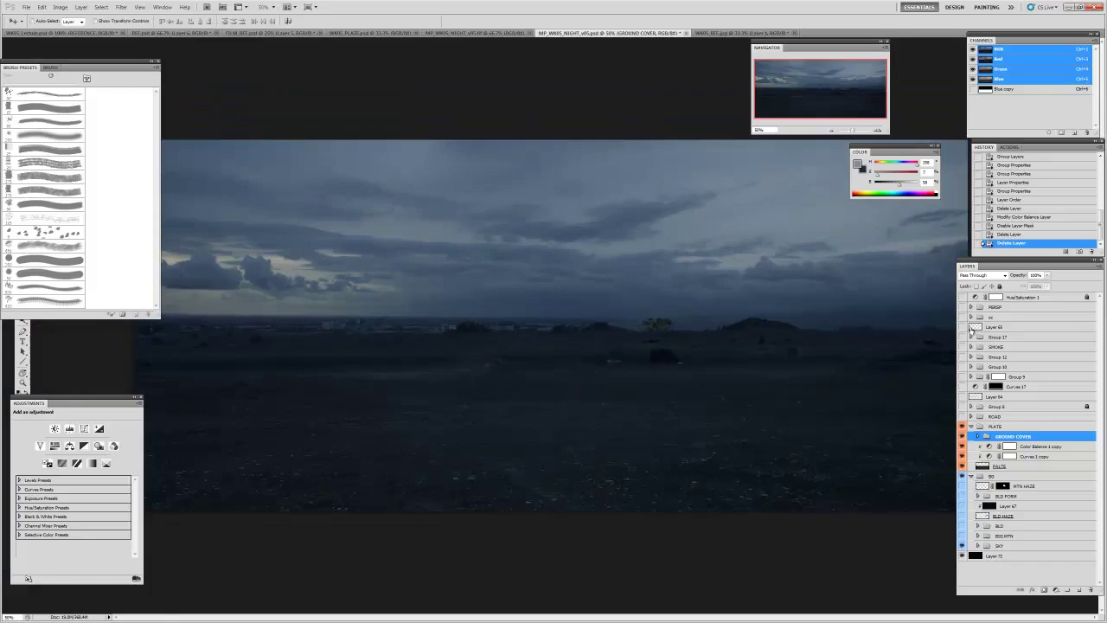
# - Expand GROUND COVER and hide Layer 12 copy 2, Layer 12 copy and Layer 12 to expose the original plate
pyautogui.click(986, 438)
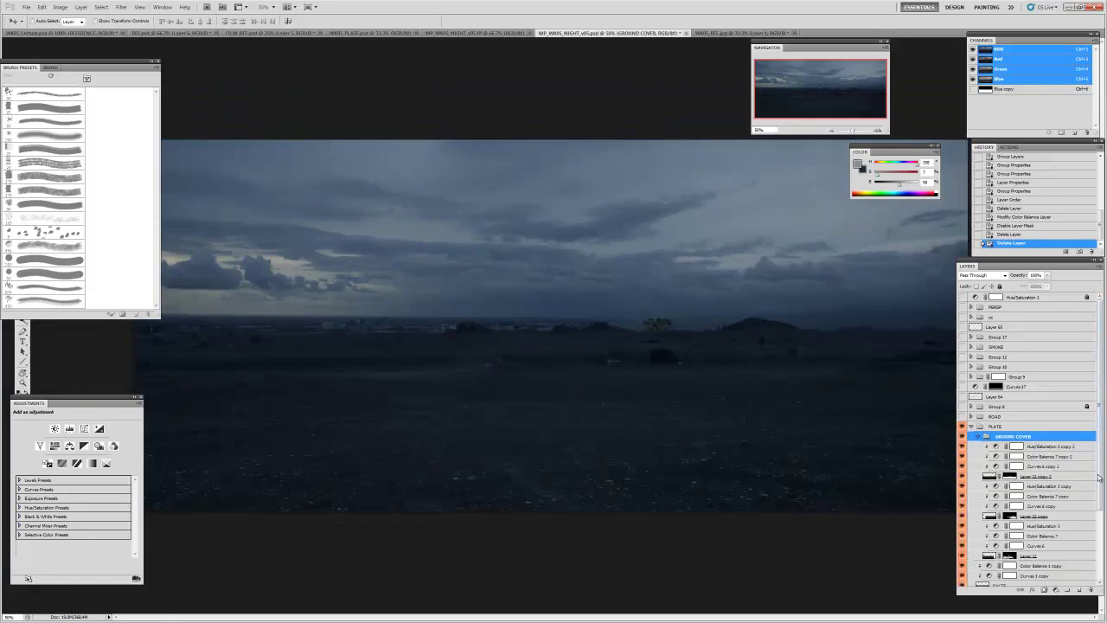
pyautogui.scroll(-3, 989, 422)
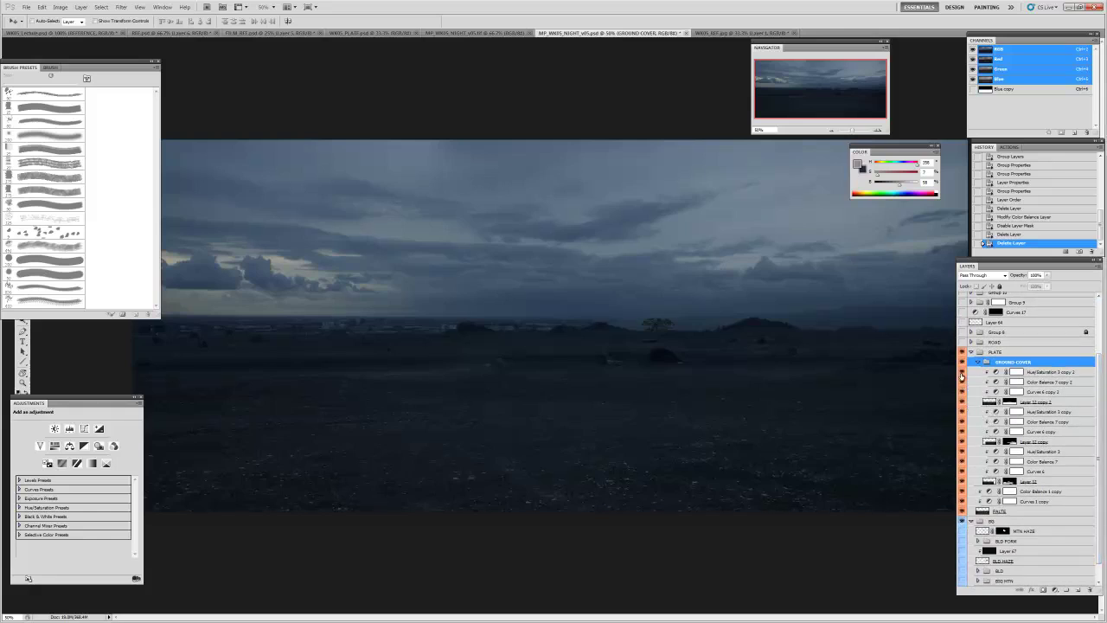
pyautogui.click(962, 402)
pyautogui.click(962, 442)
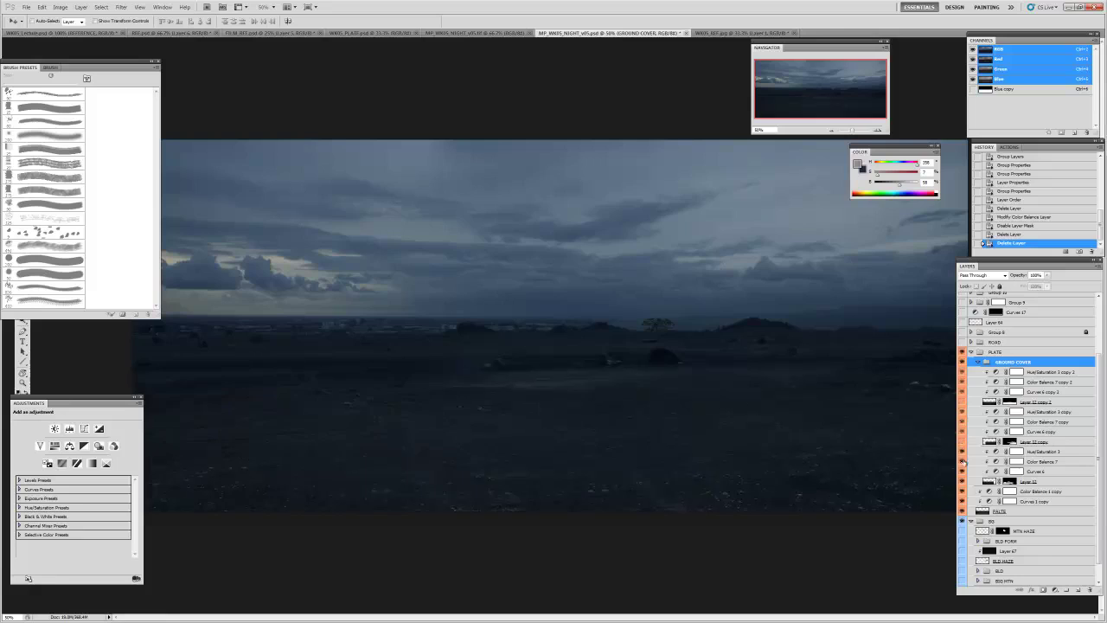
pyautogui.click(963, 481)
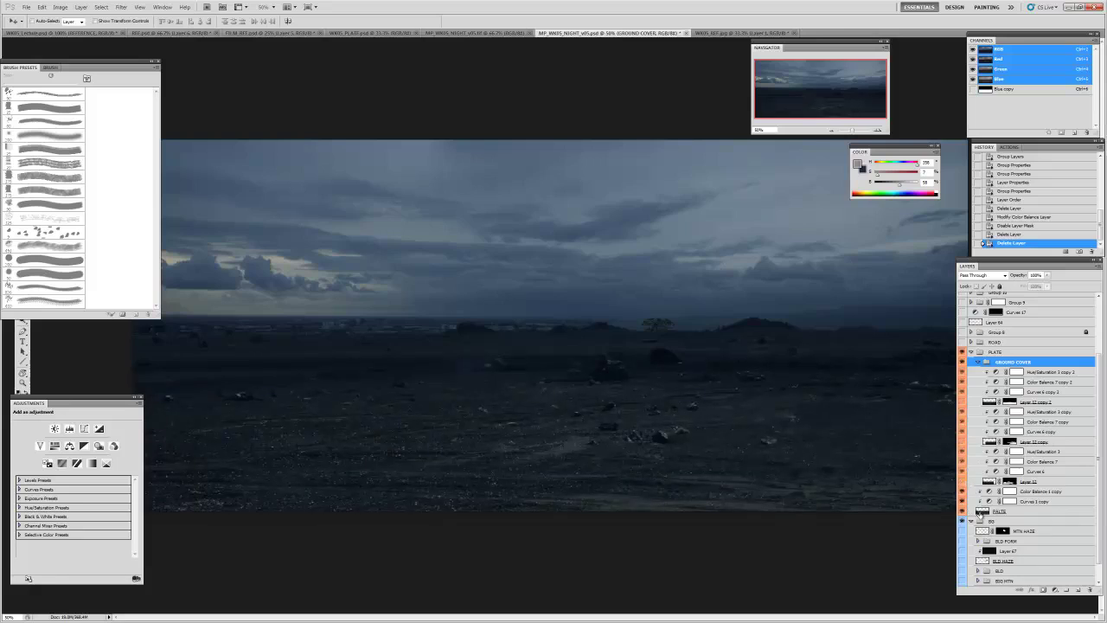
# - Show Layer 12 and its two copies again to rebuild the pebbled ground over the plate
pyautogui.click(991, 482)
pyautogui.click(962, 490)
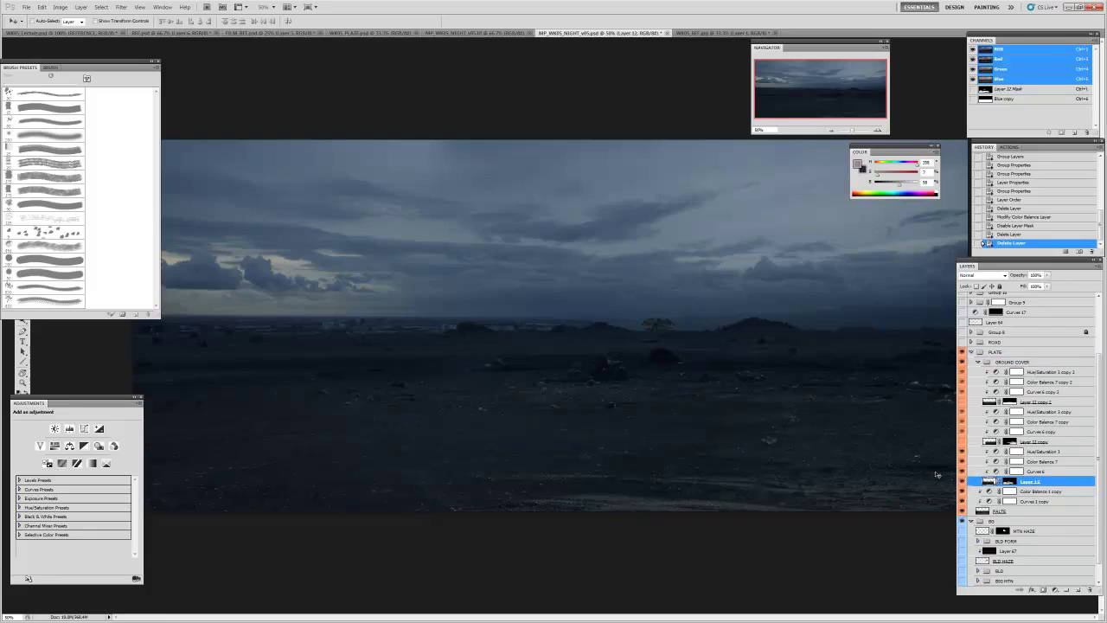
pyautogui.click(990, 403)
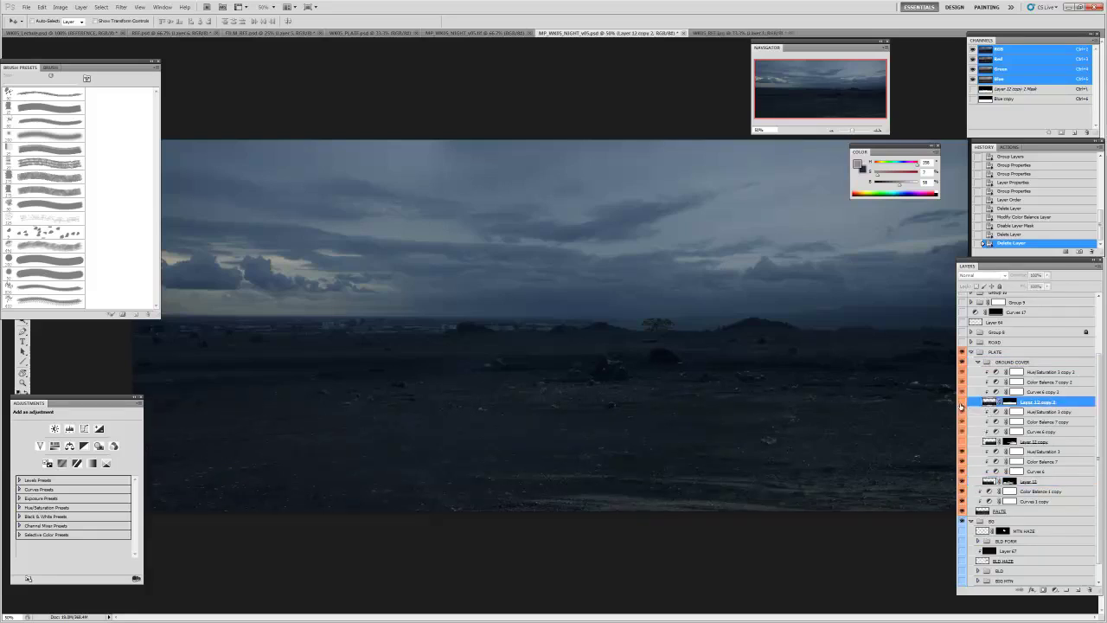
pyautogui.click(963, 403)
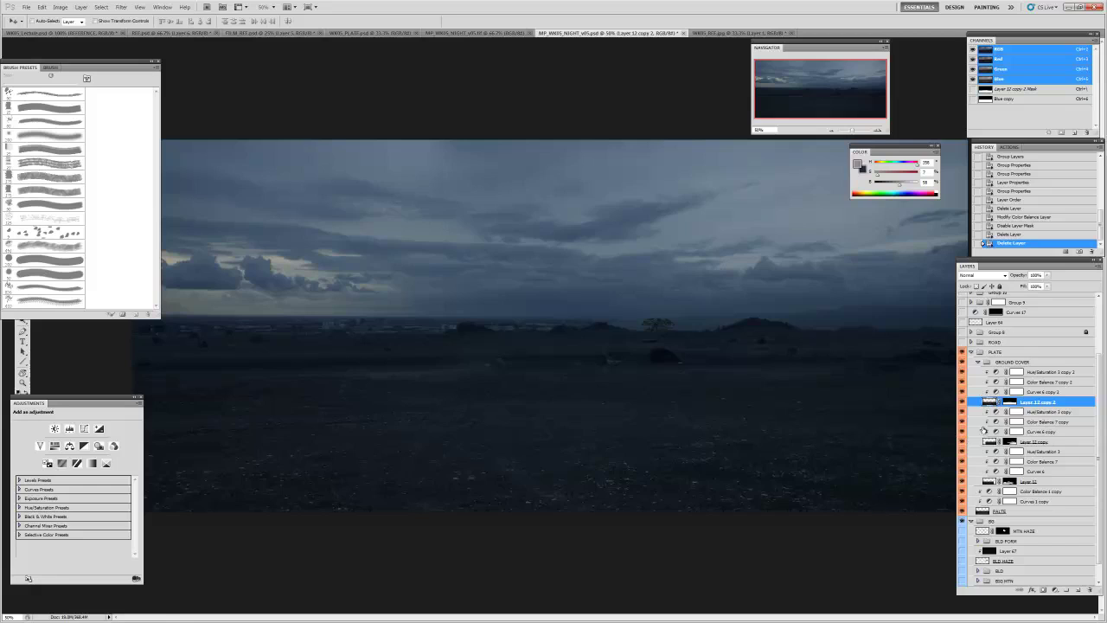
# - Hide the Hue/Saturation, Color Balance and Curves adjustments clipped to Layer 12 copy 2 and view the uncorrected ground in the whole painting
pyautogui.moveTo(962, 373); pyautogui.dragTo(962, 392)
pyautogui.press('z')
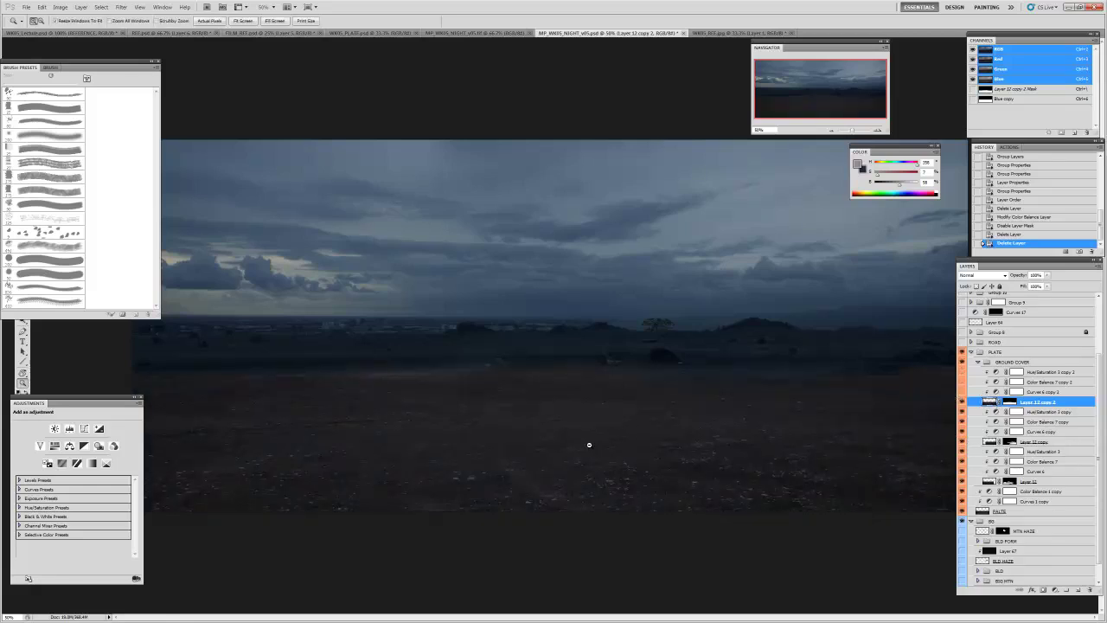
pyautogui.keyDown('alt'); pyautogui.click(589, 447); pyautogui.keyUp('alt')
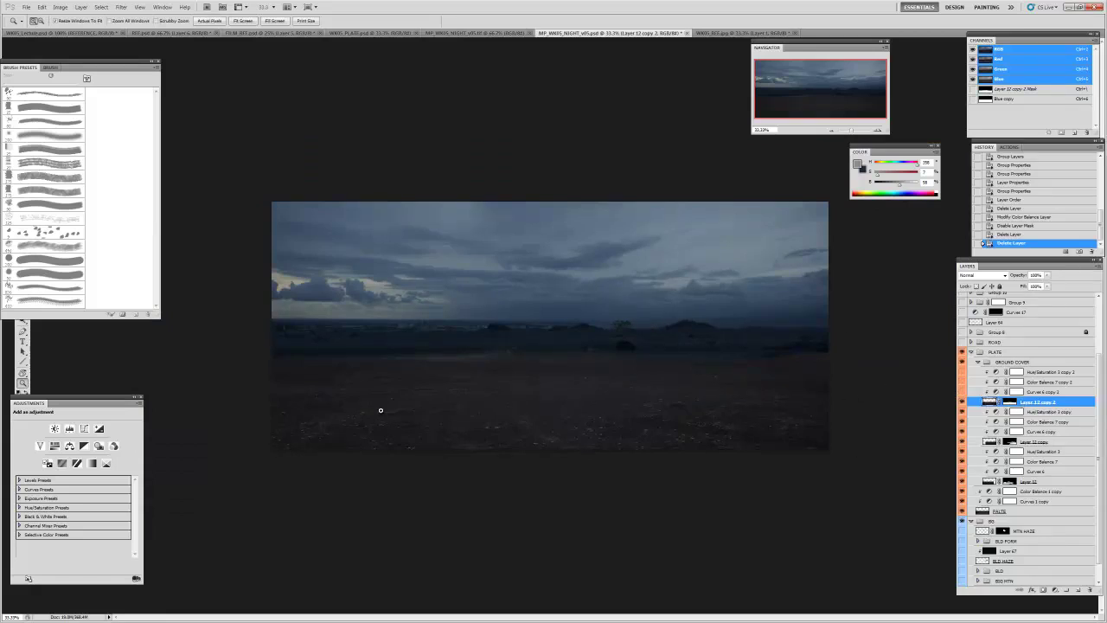
pyautogui.moveTo(114, 403); pyautogui.dragTo(203, 372)
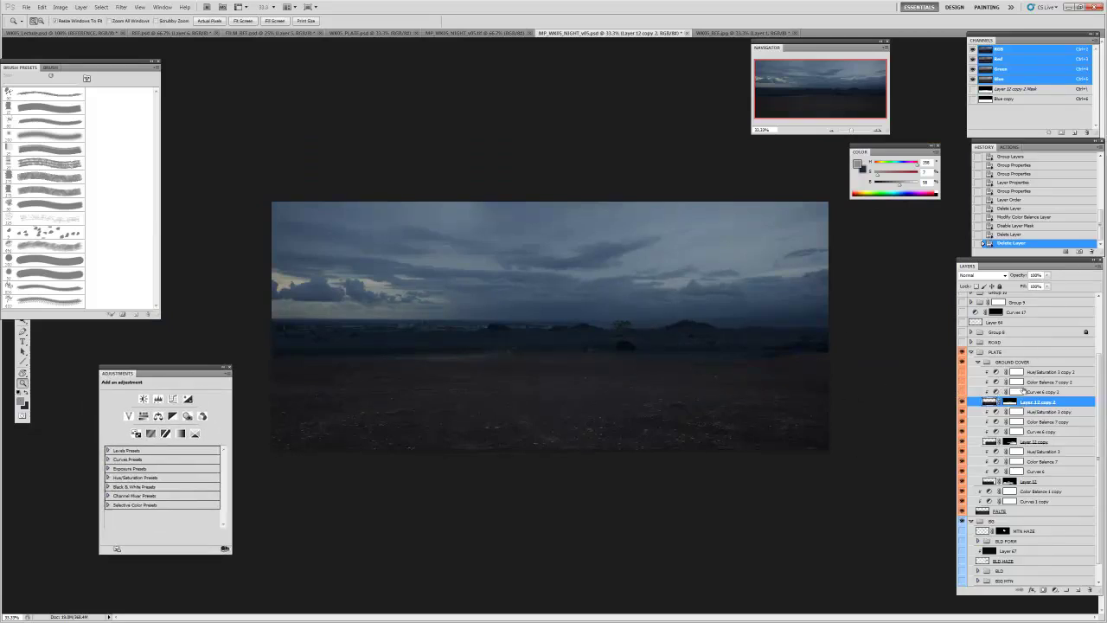
# - Show the Curves 6 copy 2 adjustment again and check the ground's values in grayscale with the Hue/Saturation 1 layer temporarily visible
pyautogui.click(1024, 391)
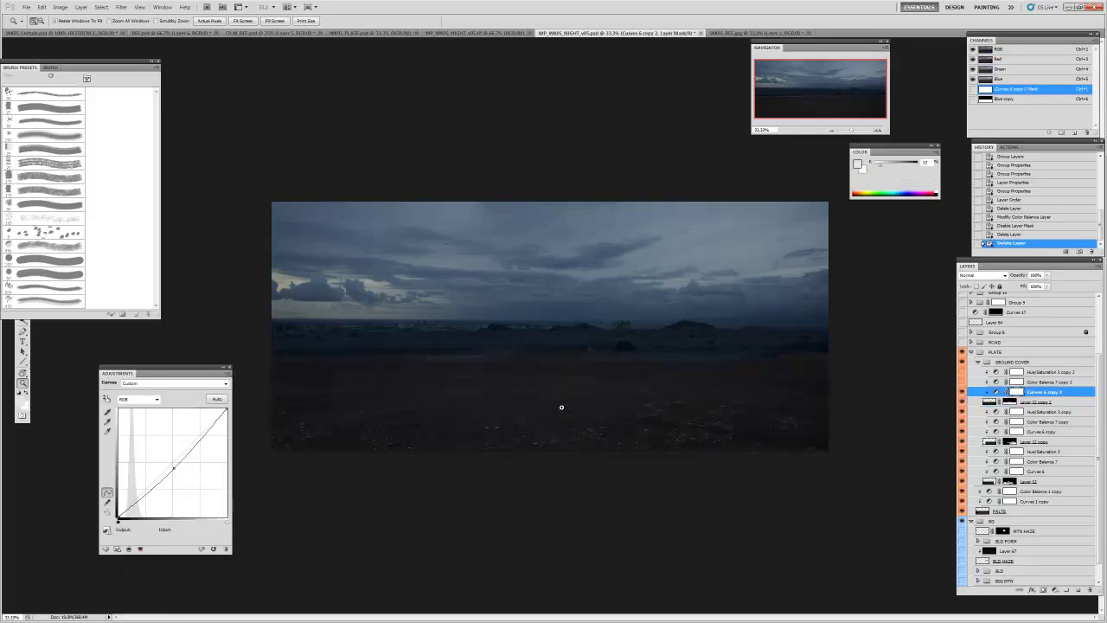
pyautogui.moveTo(192, 374); pyautogui.dragTo(203, 351)
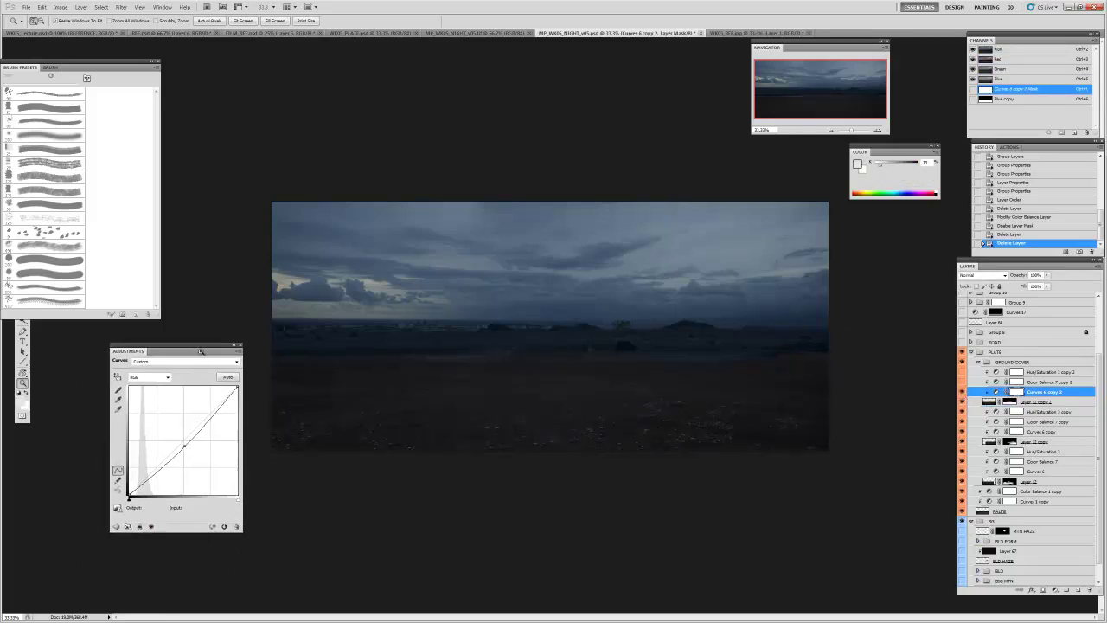
pyautogui.scroll(3, 1097, 306)
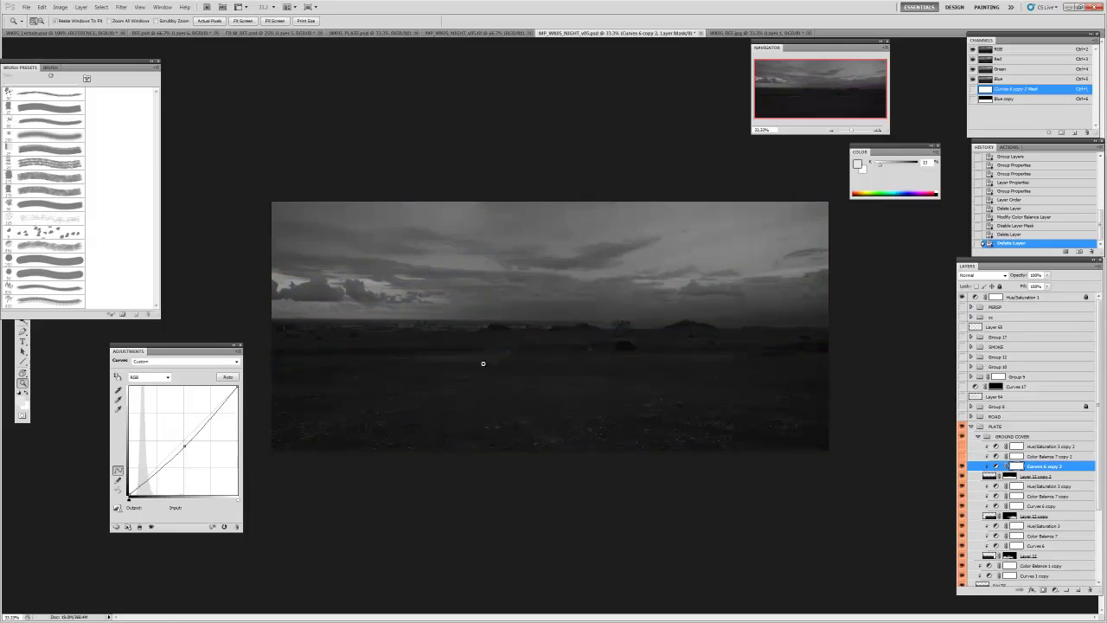
pyautogui.press('v')
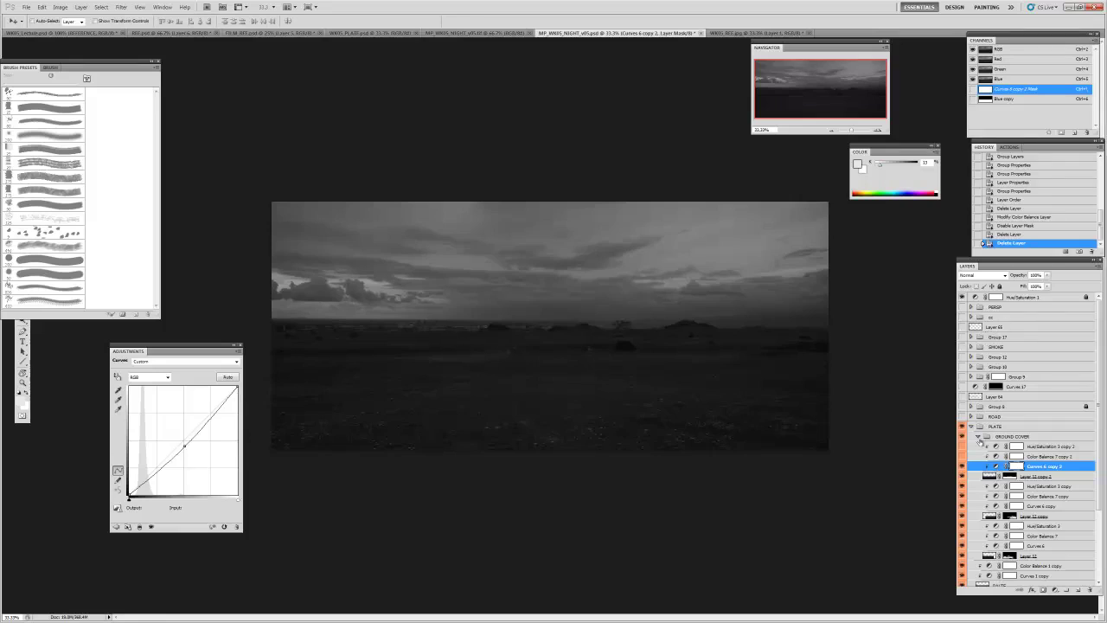
pyautogui.click(962, 298)
# - Show Color Balance 7 copy 2 and Hue/Saturation 3 copy 2 again, review their settings and collapse the GROUND COVER group
pyautogui.click(1034, 456)
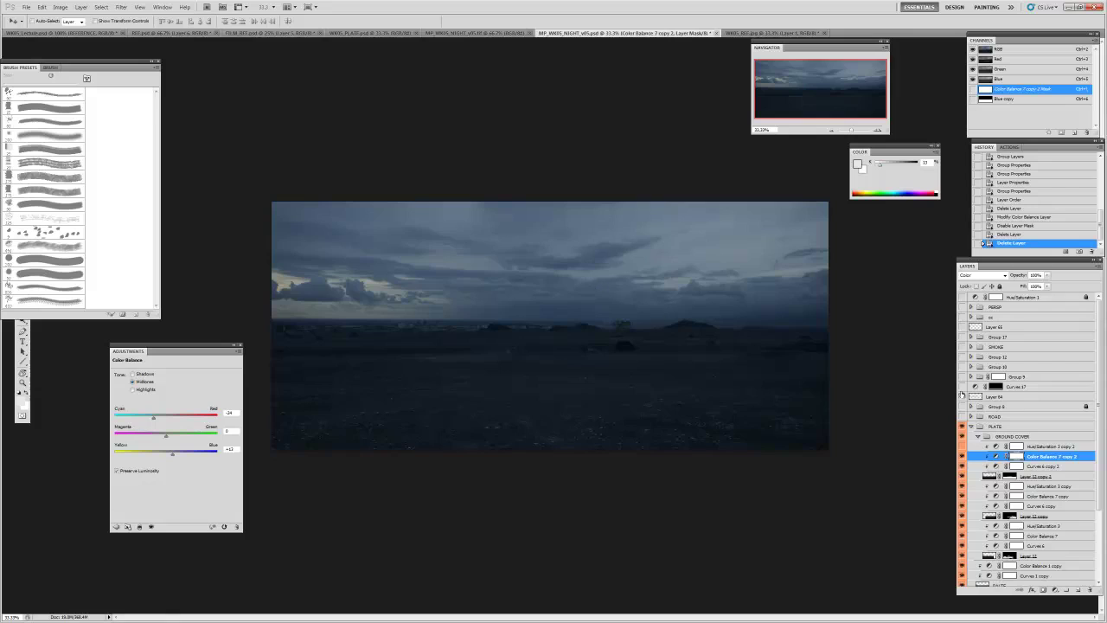
pyautogui.click(1045, 447)
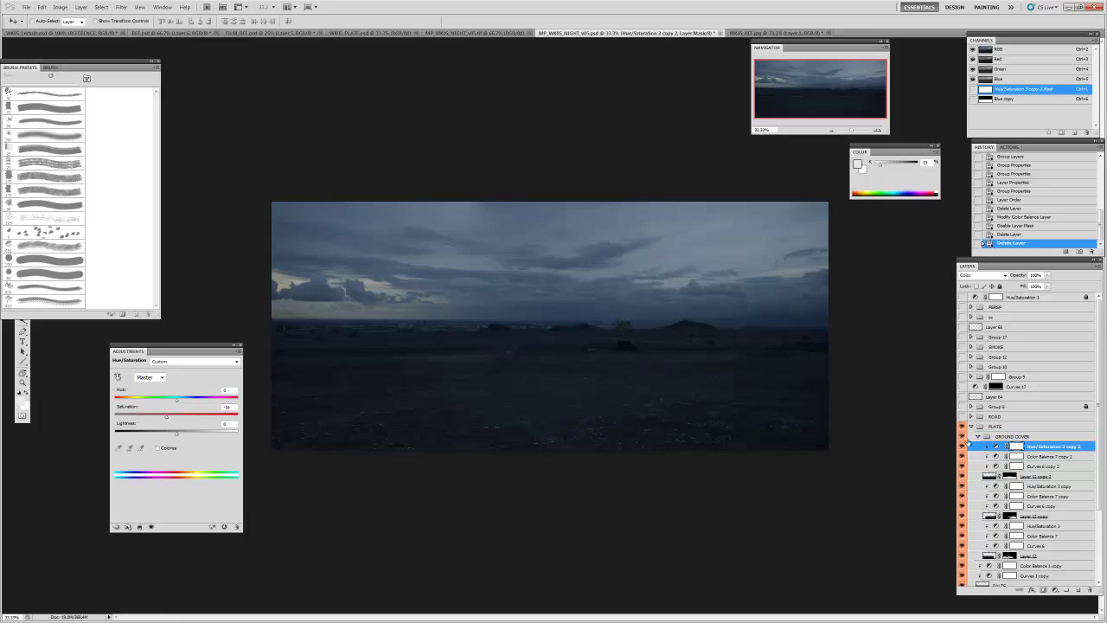
pyautogui.click(986, 438)
pyautogui.click(980, 437)
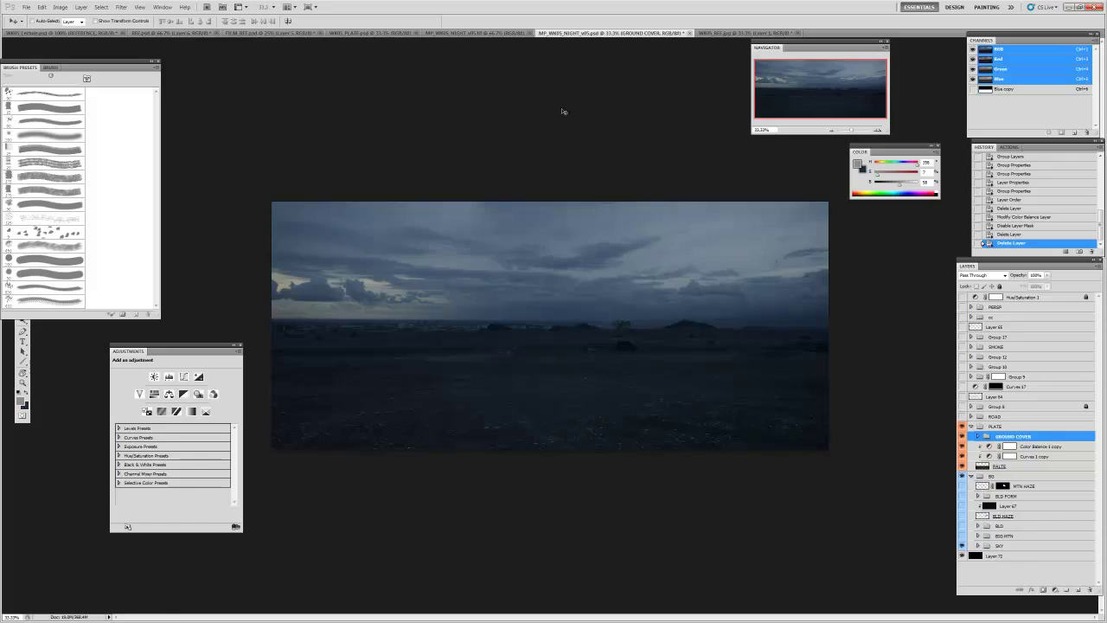
# - Return to REF.psd and undo the deselection and the marquee selection of the desert ground
pyautogui.click(198, 34)
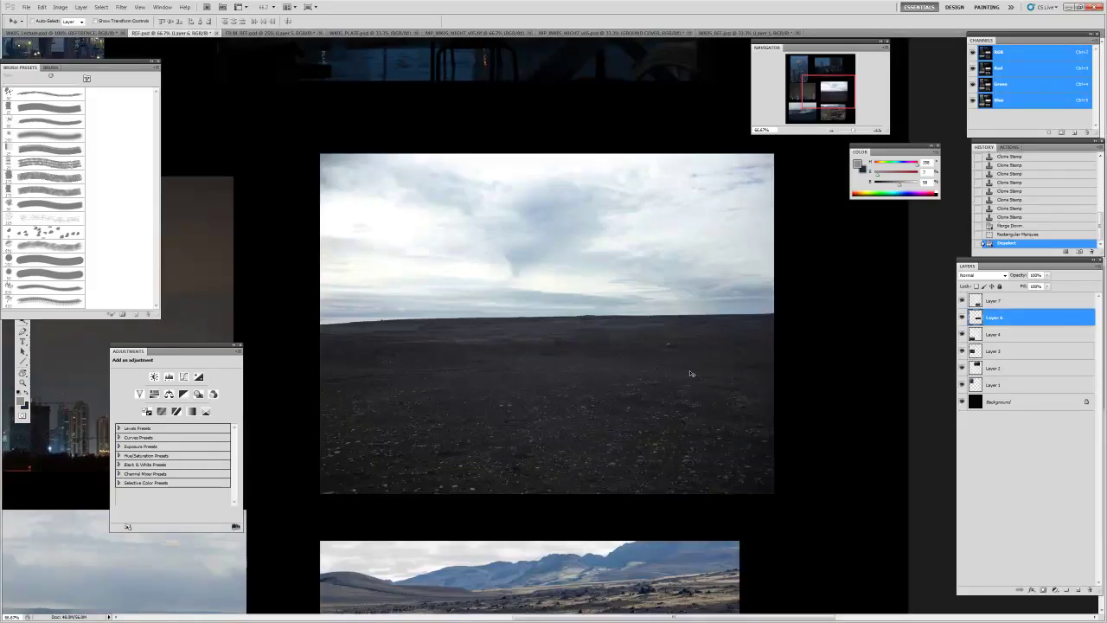
pyautogui.hotkey('ctrl', 'alt', 'z')
pyautogui.hotkey('ctrl', 'alt', 'z')
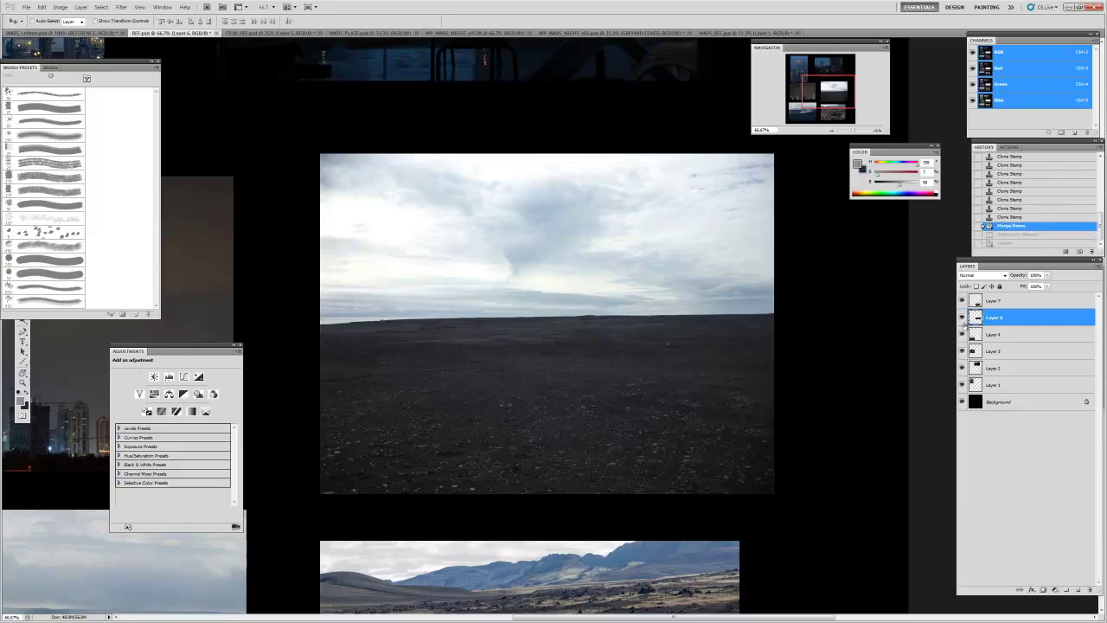
# - Undo the merge of the cloned ground patches and toggle Layer 8 to compare the desert with and without the plane wreck, cycling the screen modes
pyautogui.hotkey('ctrl', 'alt', 'z')
pyautogui.click(962, 318)
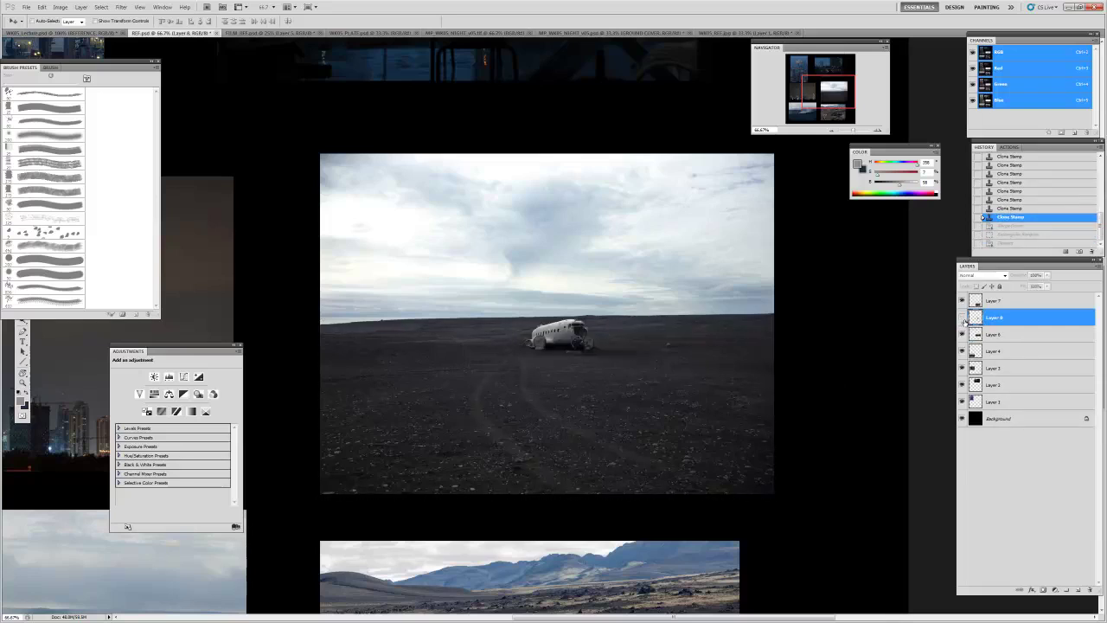
pyautogui.click(963, 319)
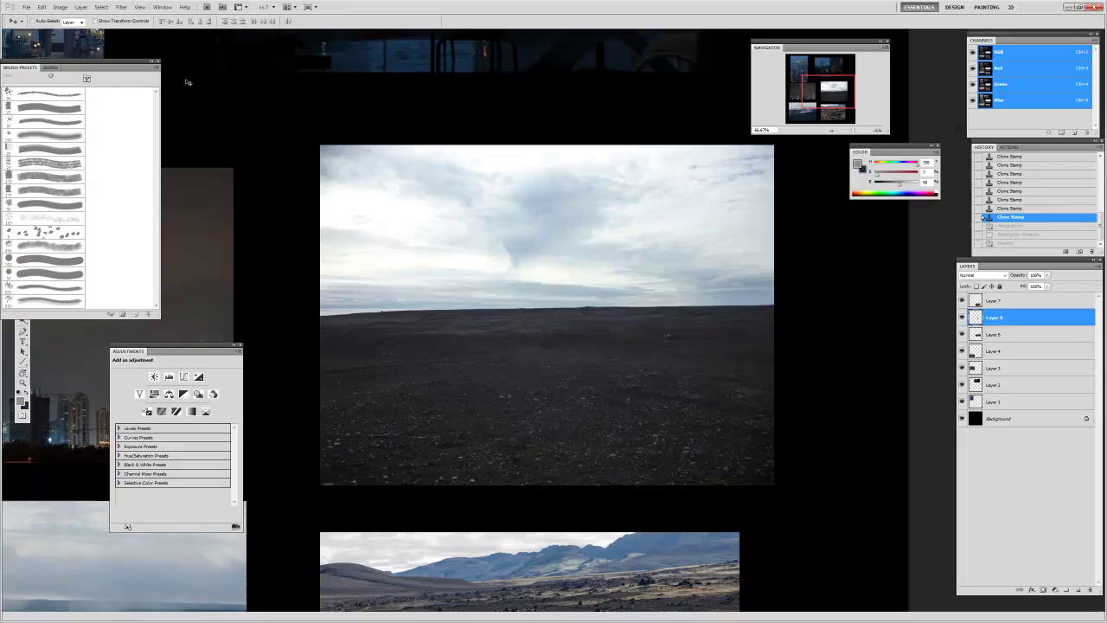
pyautogui.press('f')
pyautogui.press('f')
pyautogui.press('f')
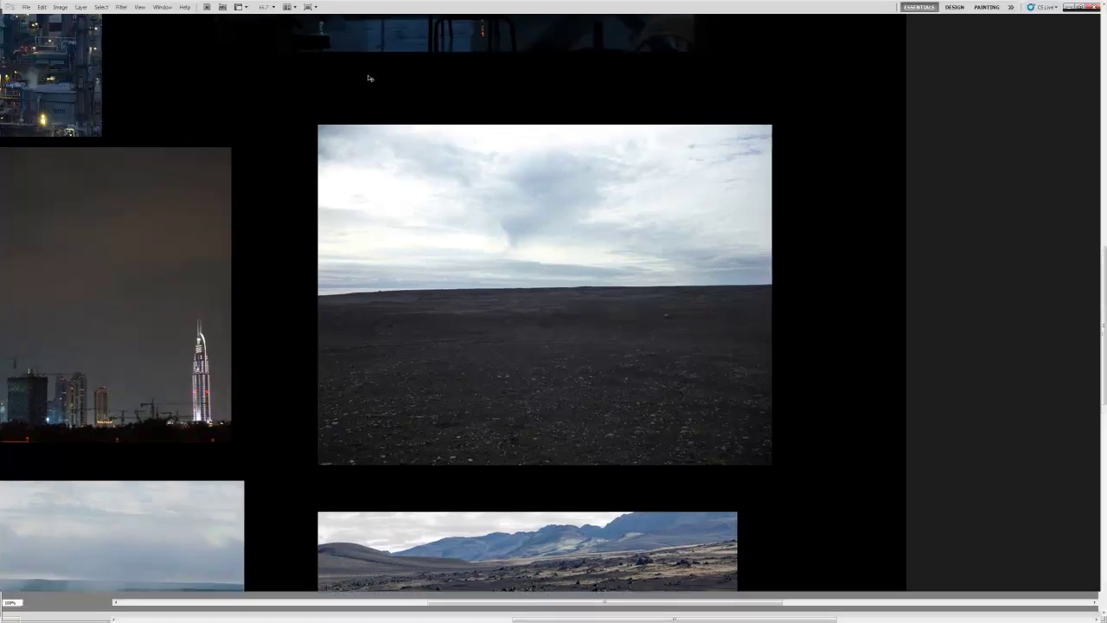
pyautogui.press('Tab')
# - Return to the night painting, collapse the PLATE group and show the BIG MTN group inside BG
pyautogui.click(620, 34)
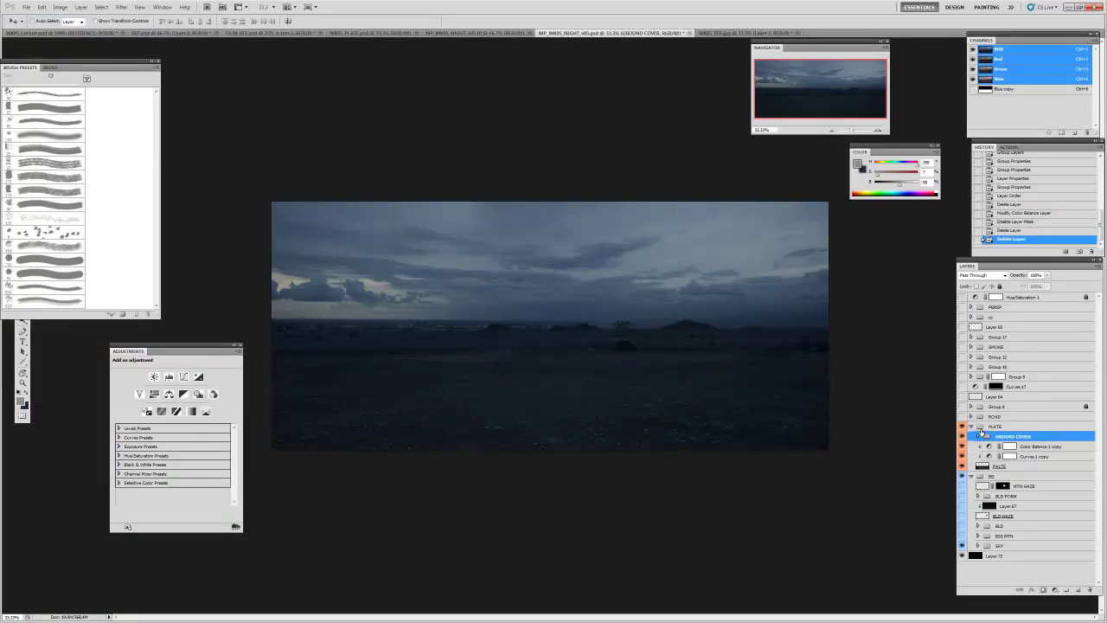
pyautogui.click(986, 426)
pyautogui.click(971, 427)
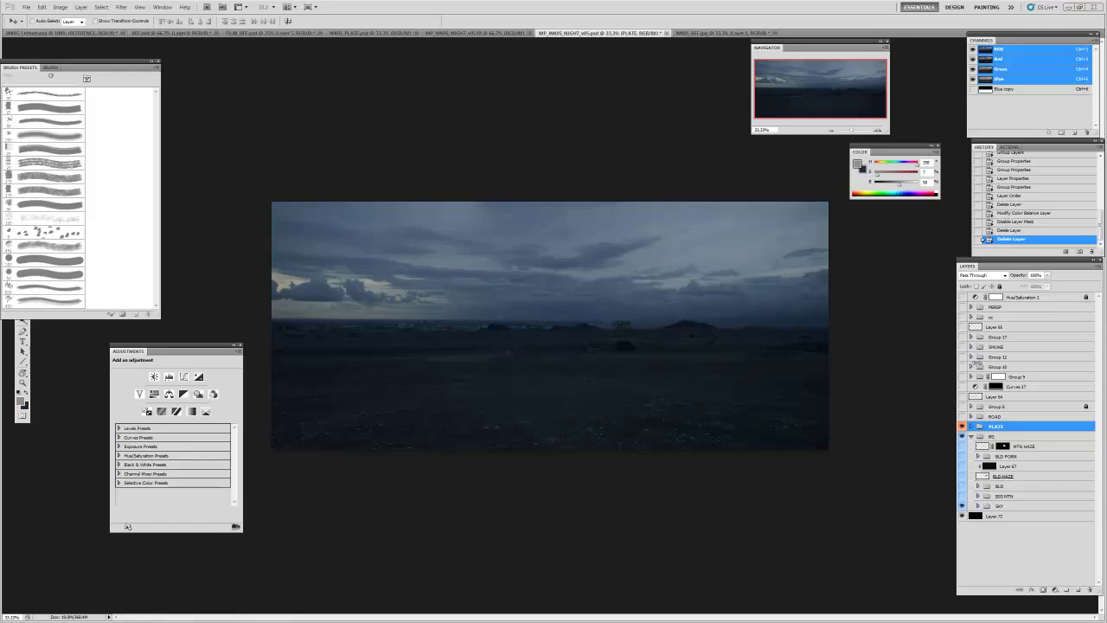
pyautogui.click(977, 439)
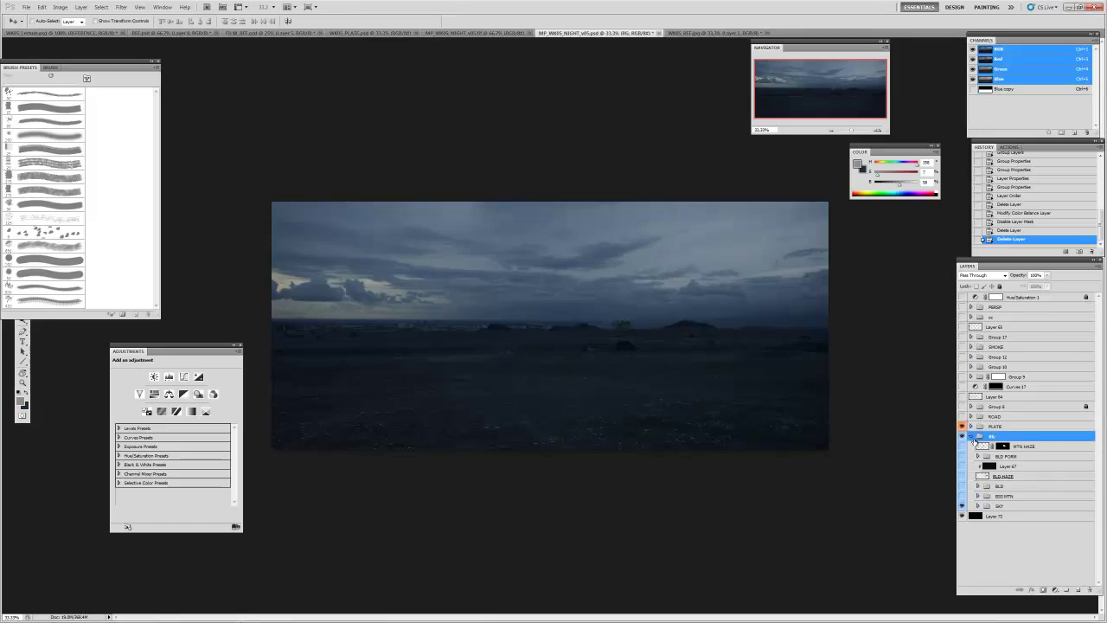
pyautogui.click(987, 497)
pyautogui.click(963, 498)
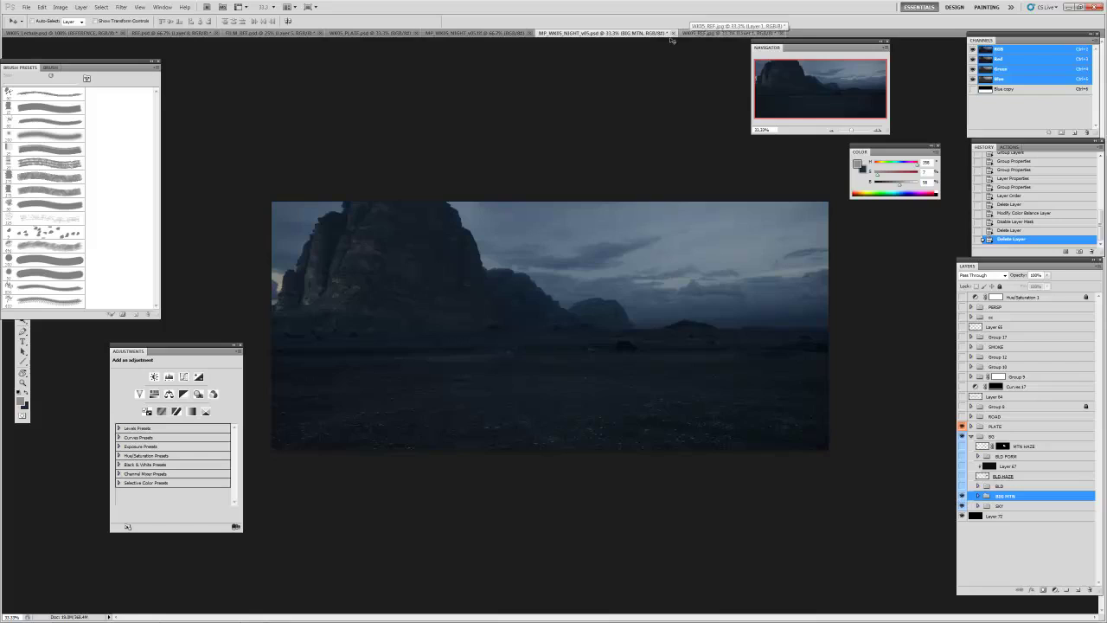
# - Switch to WK05_REF.jpg, examine the mountain's Blue copy channel matte and return to the RGB composite
pyautogui.click(749, 31)
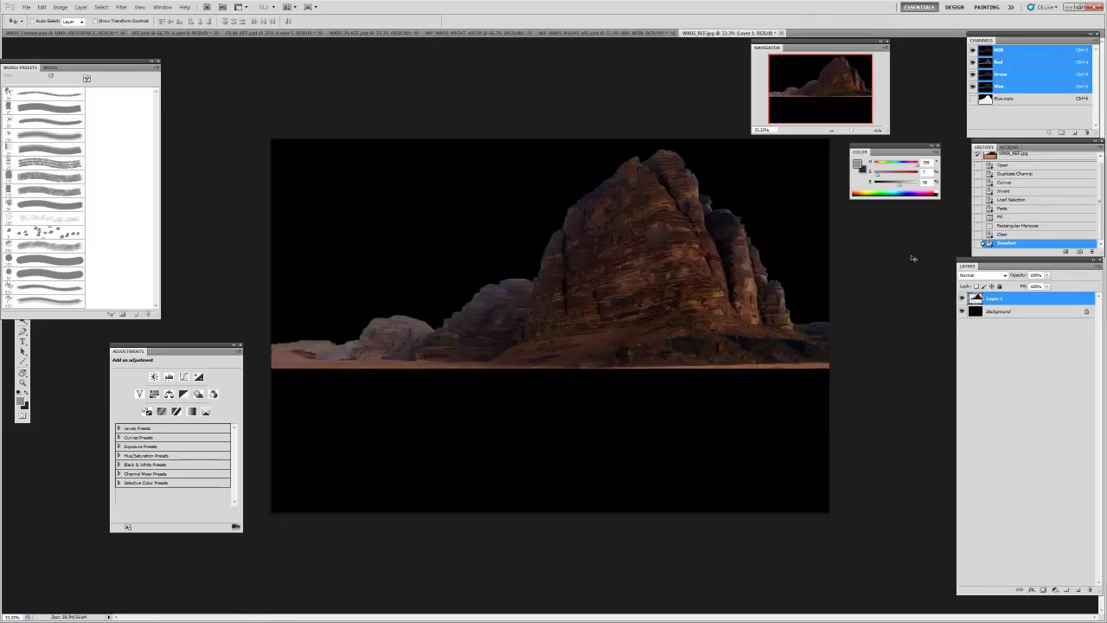
pyautogui.click(995, 98)
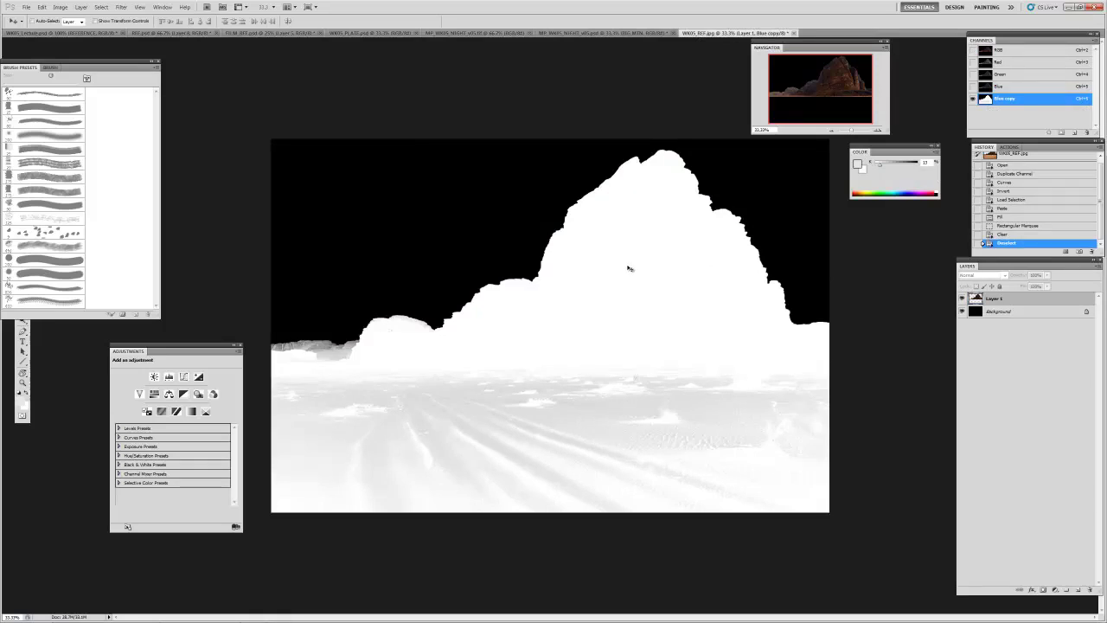
pyautogui.click(993, 52)
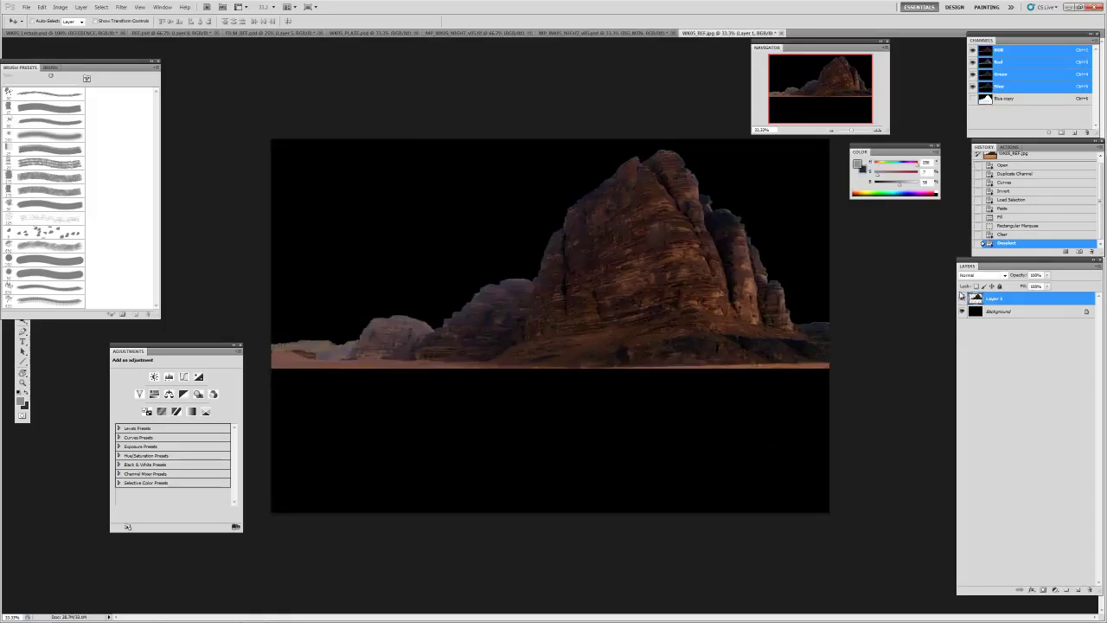
# - In the night painting, expand BIG MTN, hide everything in it above Layer 6 and select that uncorrected mountain layer
pyautogui.click(568, 35)
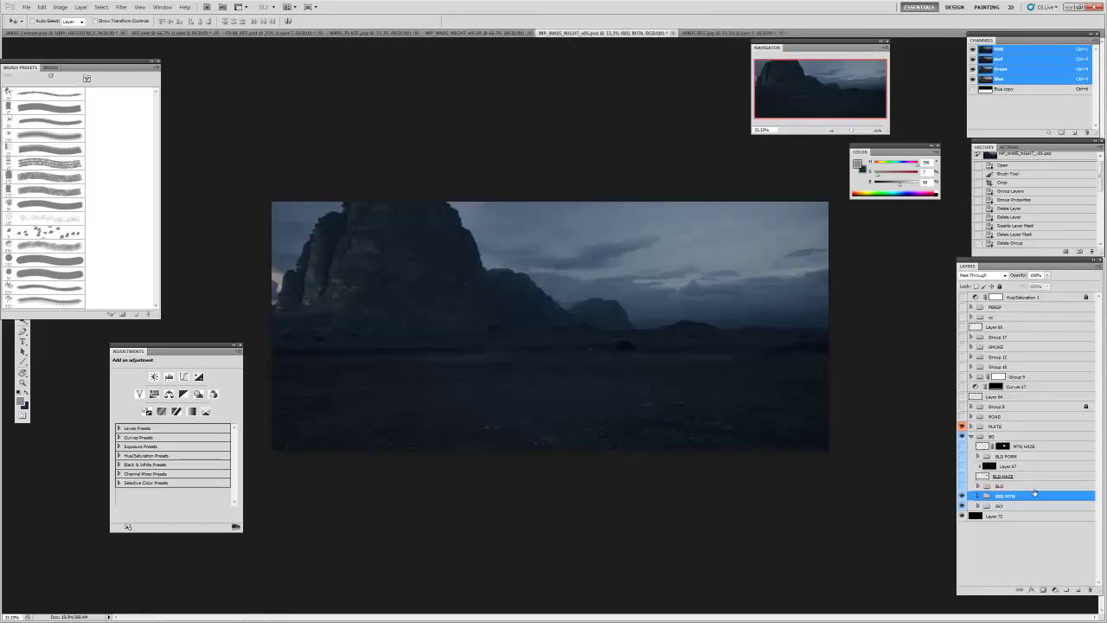
pyautogui.click(978, 496)
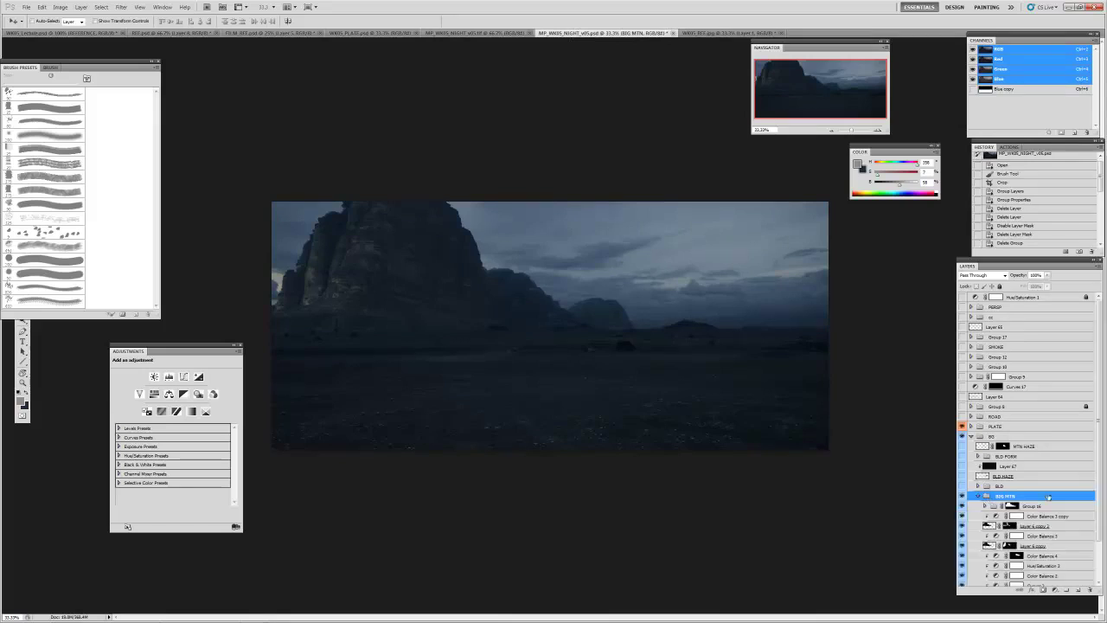
pyautogui.scroll(-2, 1048, 496)
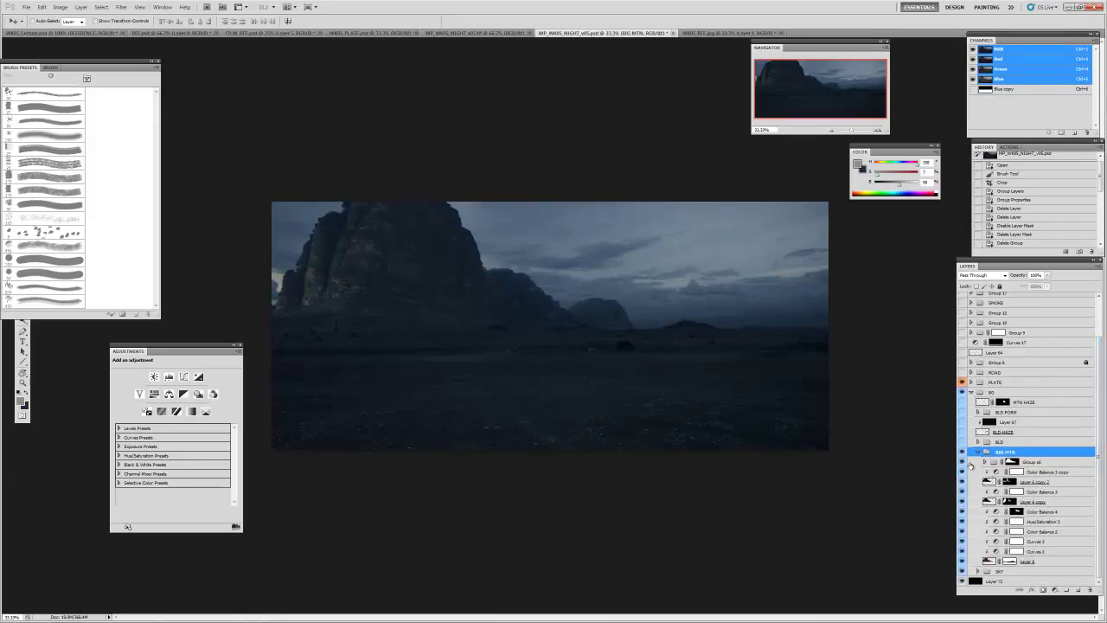
pyautogui.moveTo(962, 464); pyautogui.dragTo(962, 565)
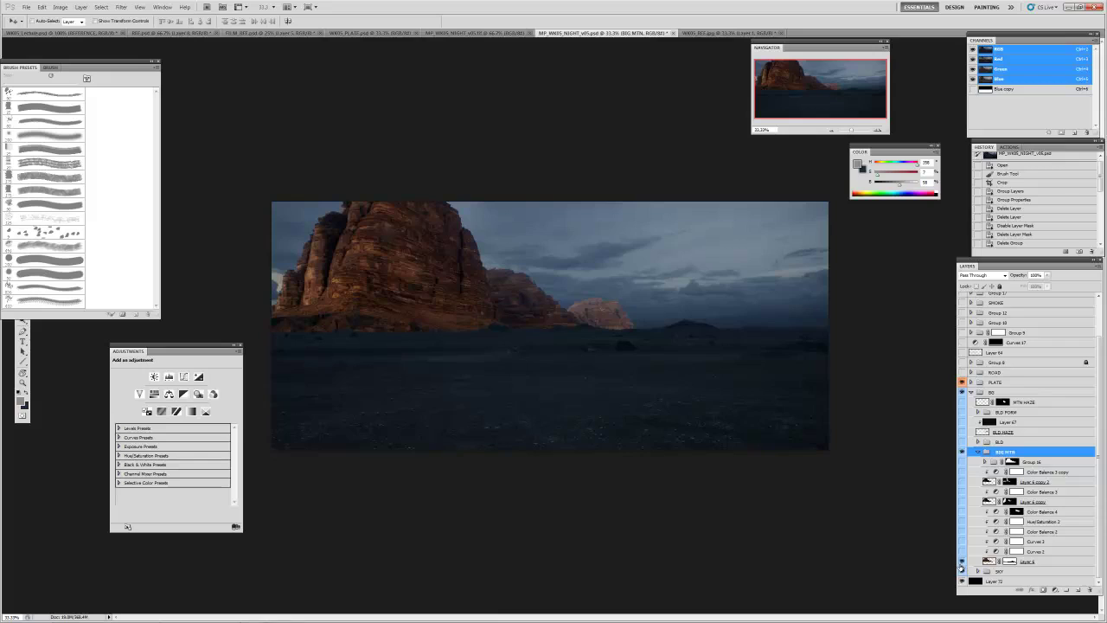
pyautogui.click(992, 561)
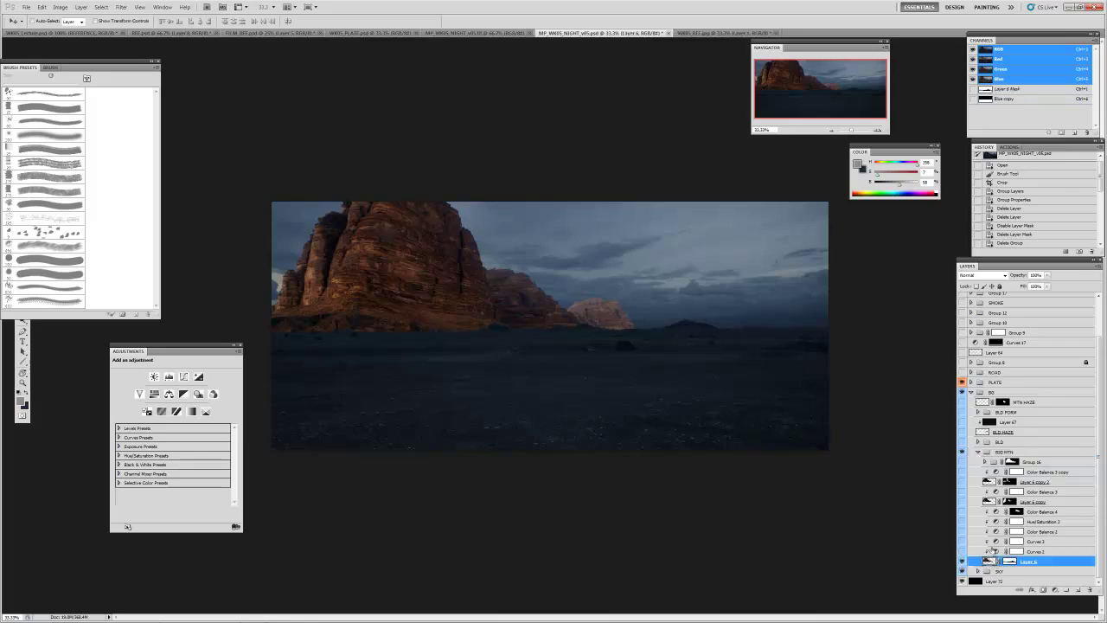
# - Show Hue/Saturation 1 for a grayscale check and turn on the Curves 2 adjustment clipped to Layer 6 to match the mountain's values
pyautogui.scroll(2, 969, 308)
pyautogui.click(963, 299)
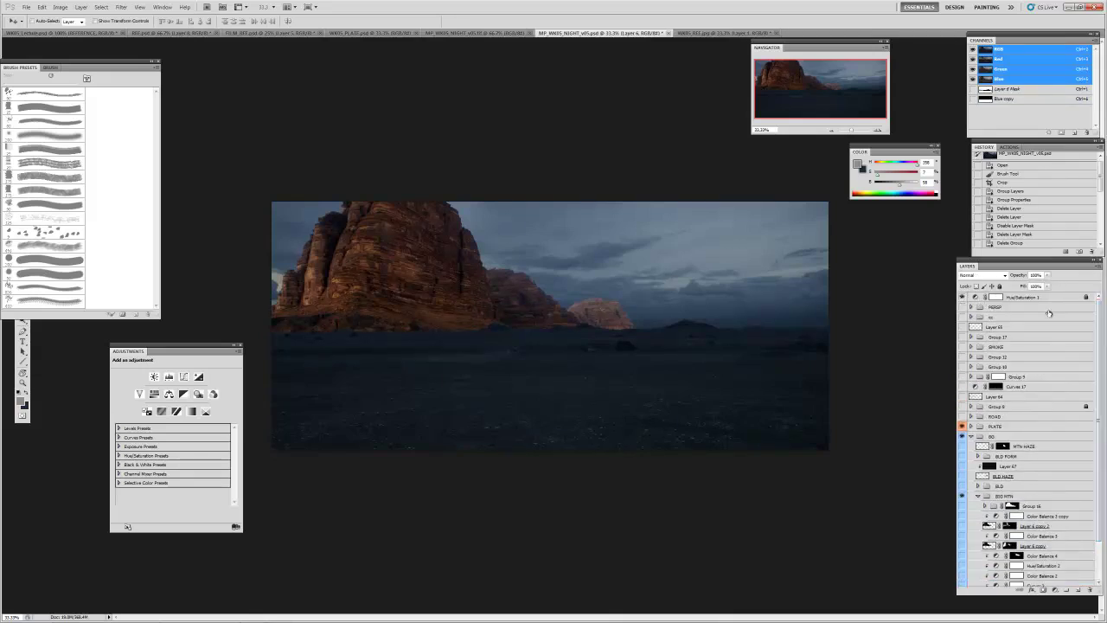
pyautogui.scroll(-2, 1097, 312)
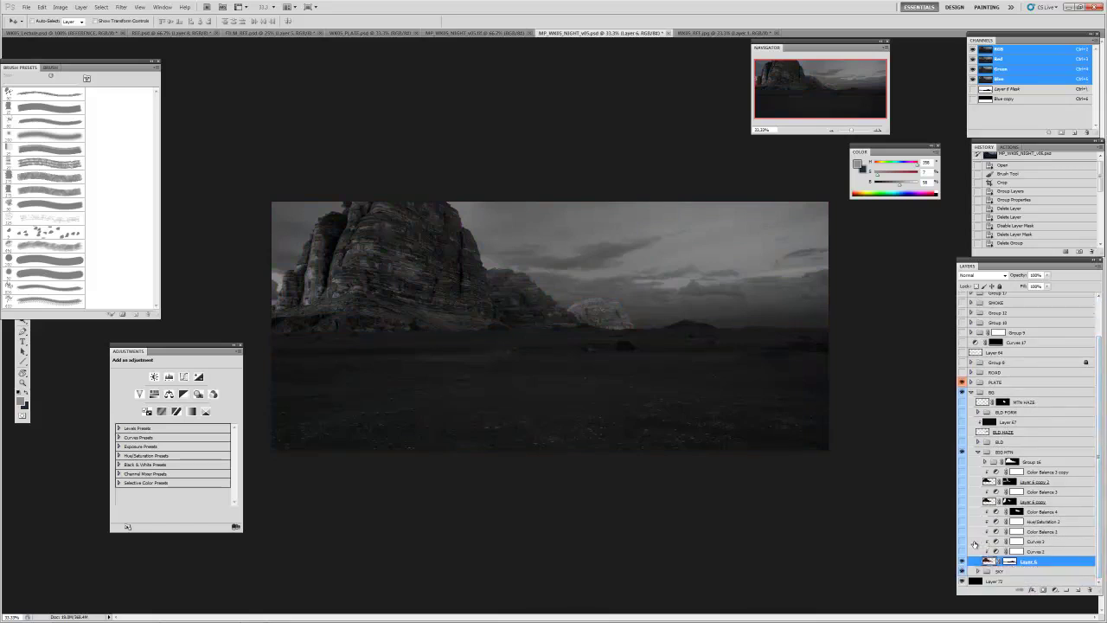
pyautogui.click(1020, 552)
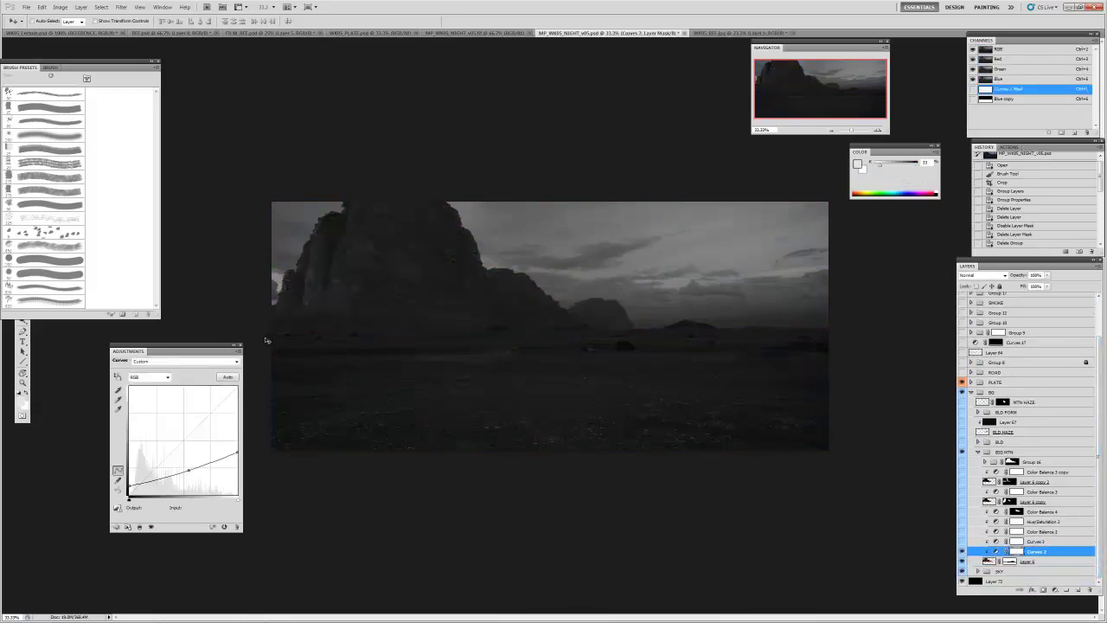
pyautogui.moveTo(208, 355); pyautogui.dragTo(234, 354)
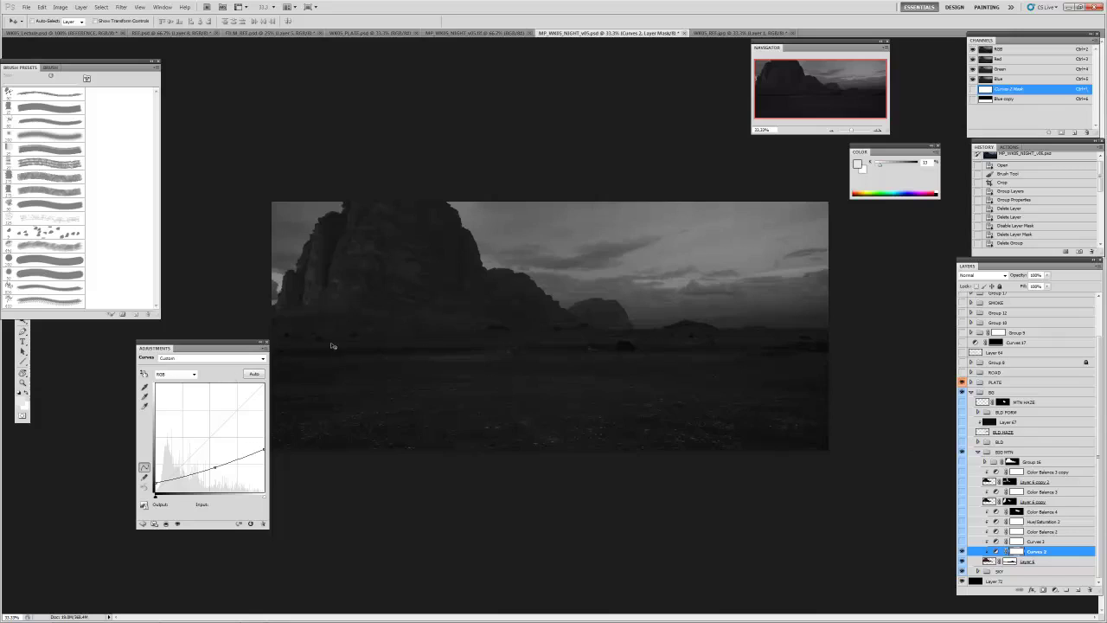
pyautogui.moveTo(242, 351); pyautogui.dragTo(232, 352)
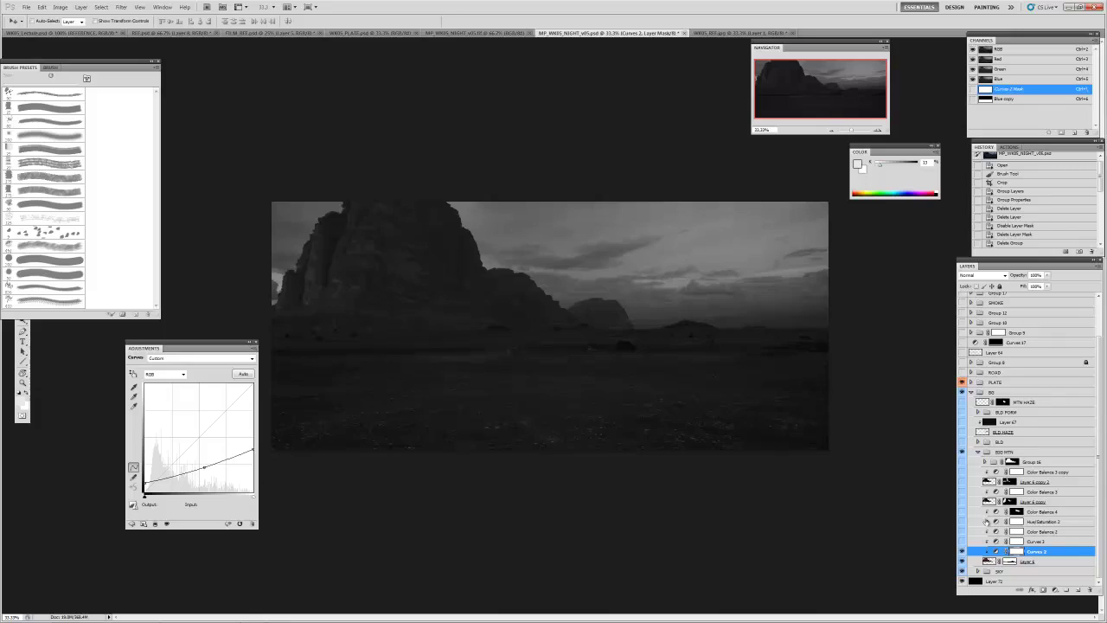
# - Hide the Hue/Saturation 1 grayscale check and show the Curves 3 color adjustment on the mountain
pyautogui.click(976, 545)
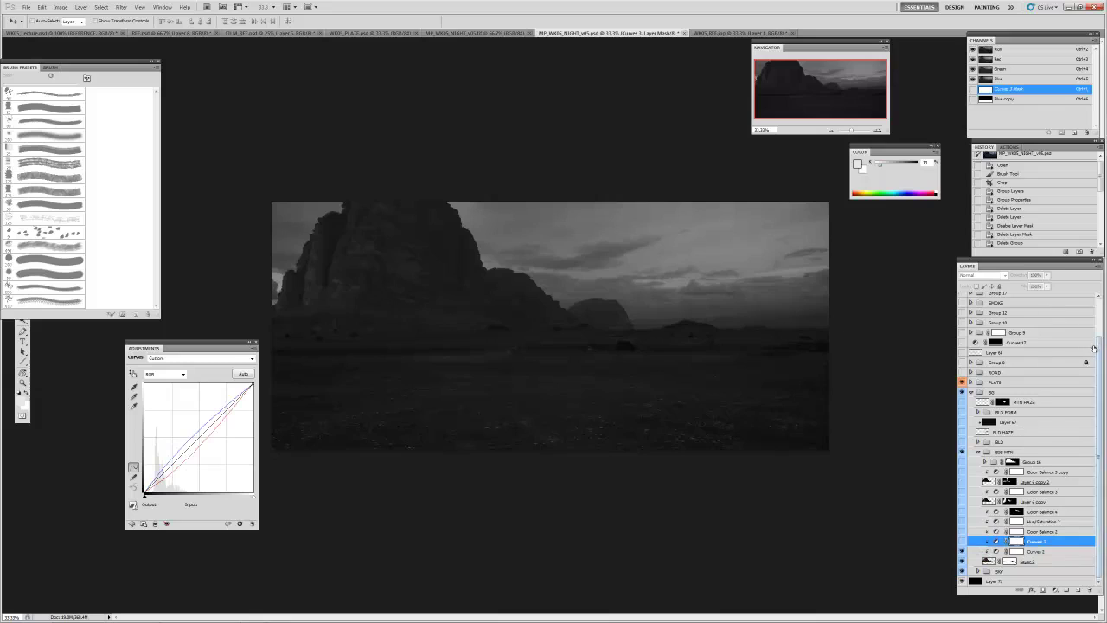
pyautogui.scroll(3, 1073, 311)
pyautogui.click(963, 297)
pyautogui.moveTo(1100, 316); pyautogui.dragTo(1100, 424)
pyautogui.click(963, 548)
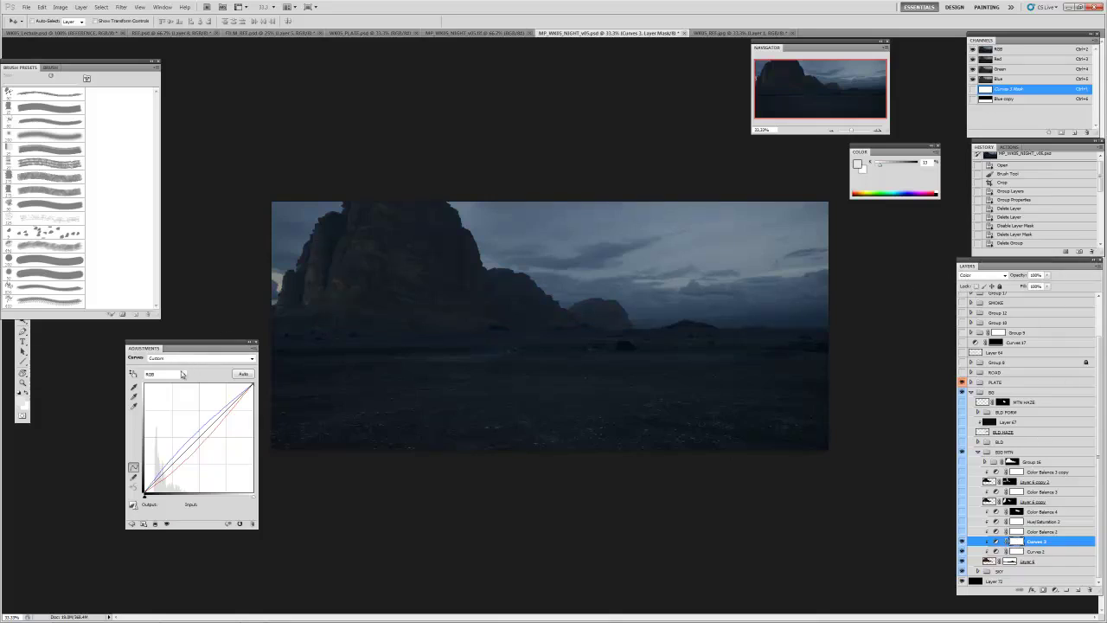
# - Examine the red and blue channel curves of Curves 3 with the on-image adjustment tool active
pyautogui.click(182, 374)
pyautogui.click(162, 391)
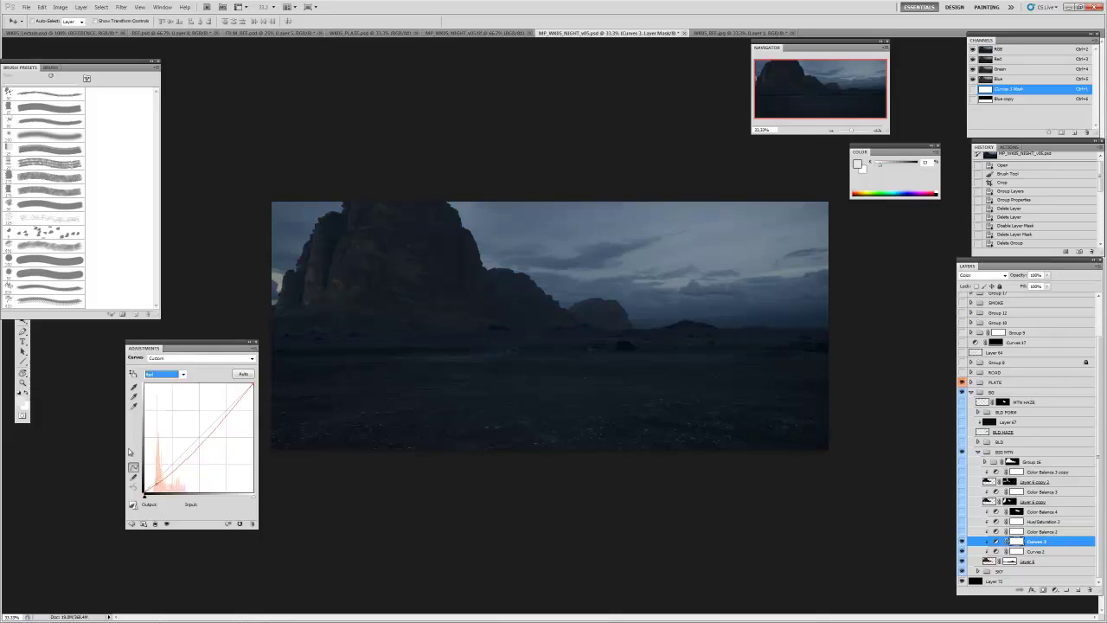
pyautogui.click(133, 374)
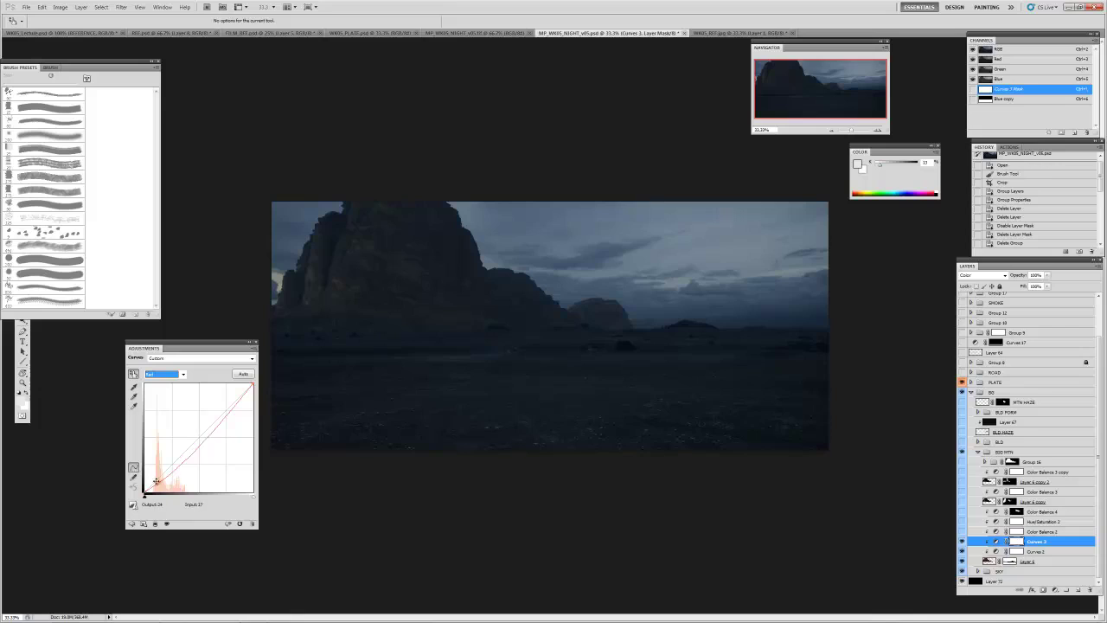
pyautogui.click(183, 374)
pyautogui.click(168, 407)
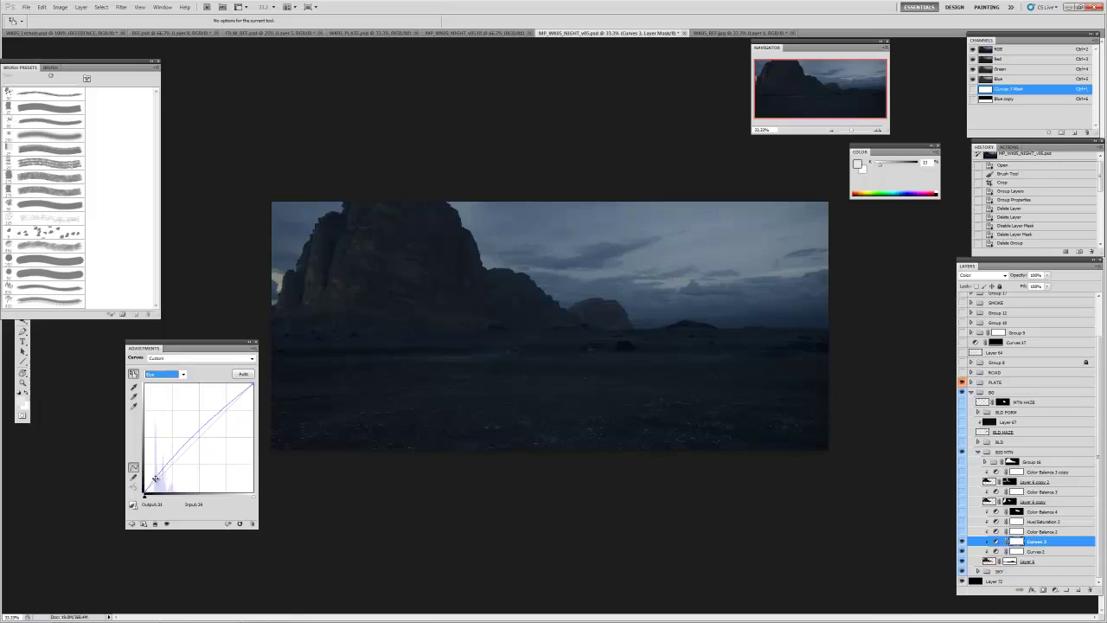
# - Try flattening the blue curve of Curves 3 to a straight diagonal, checking the red channel and returning to blue
pyautogui.moveTo(154, 479); pyautogui.dragTo(156, 480)
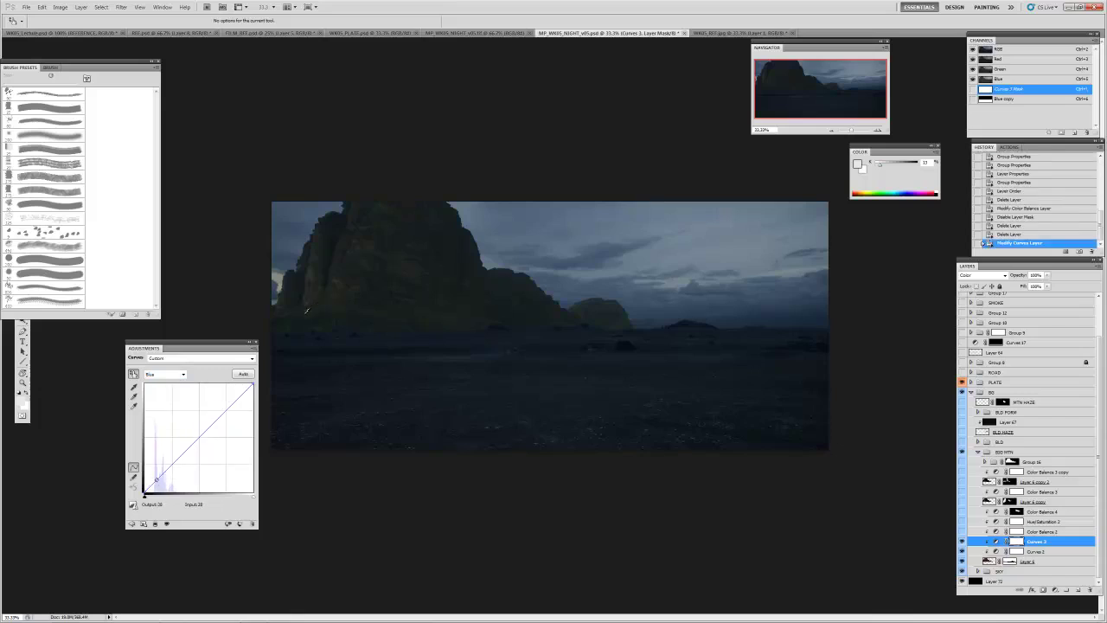
pyautogui.click(173, 374)
pyautogui.click(165, 389)
pyautogui.click(173, 374)
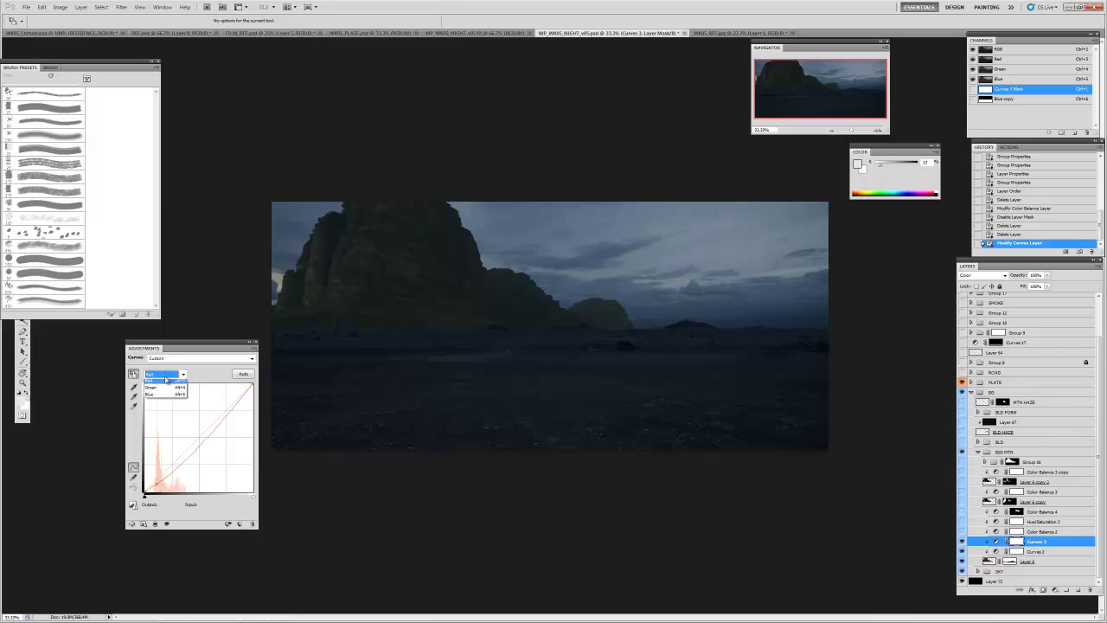
pyautogui.click(165, 406)
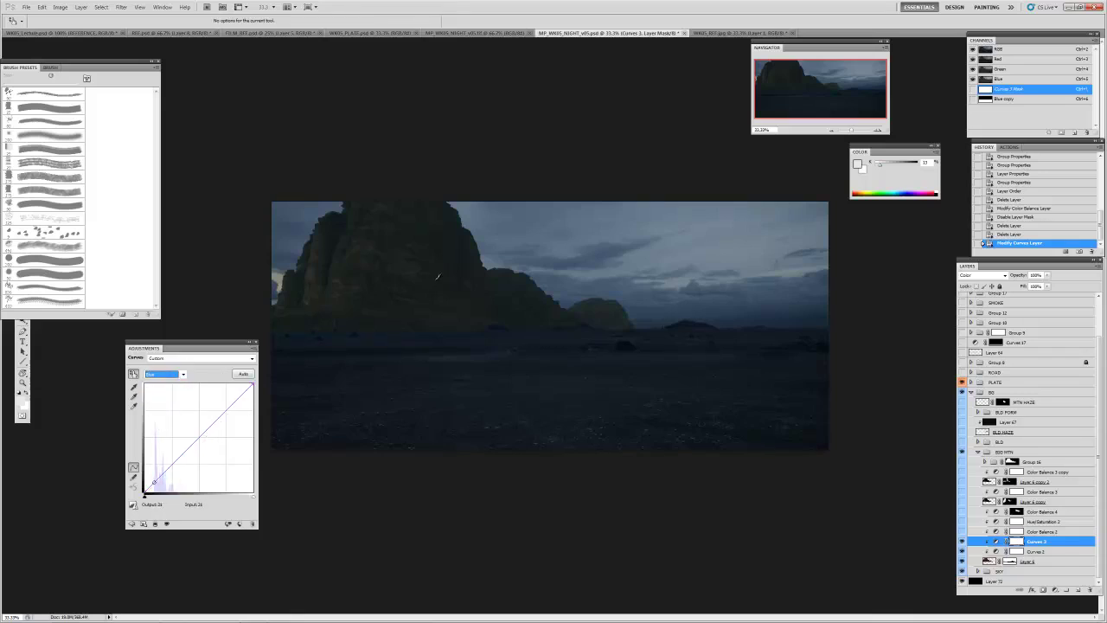
# - Try raising a blue curve point sampled from the mountain to output 34 at input 26, and undo the Curves 3 modification
pyautogui.click(431, 276)
pyautogui.press('Up')
pyautogui.press('Up')
pyautogui.press('Up')
pyautogui.press('Up')
pyautogui.press('Up')
pyautogui.press('Up')
pyautogui.press('Up')
pyautogui.press('Up')
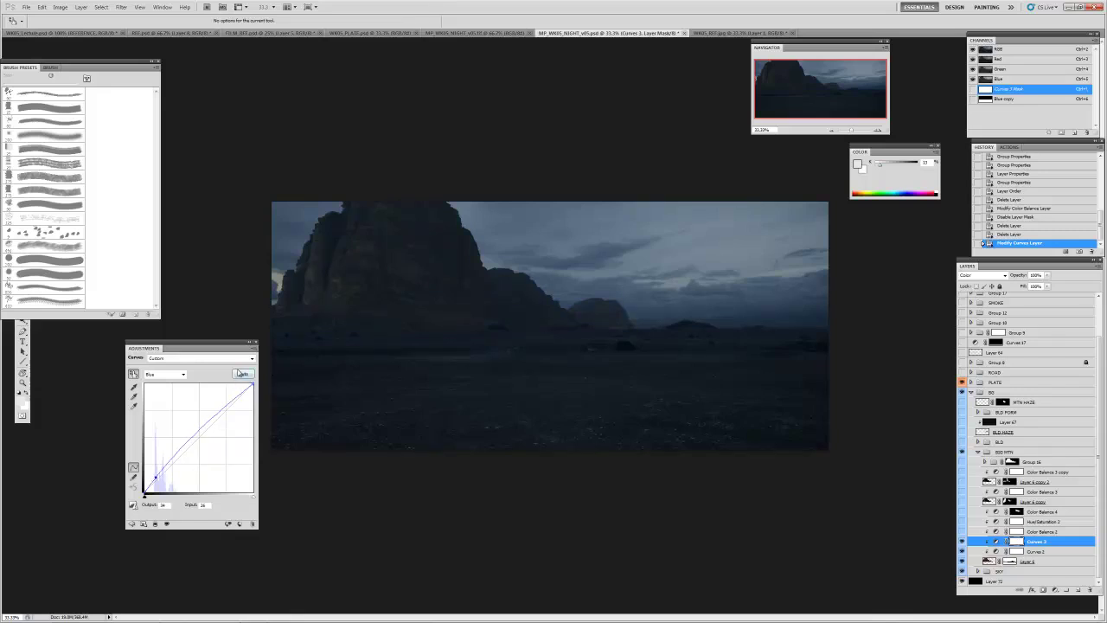
pyautogui.moveTo(229, 351); pyautogui.dragTo(223, 354)
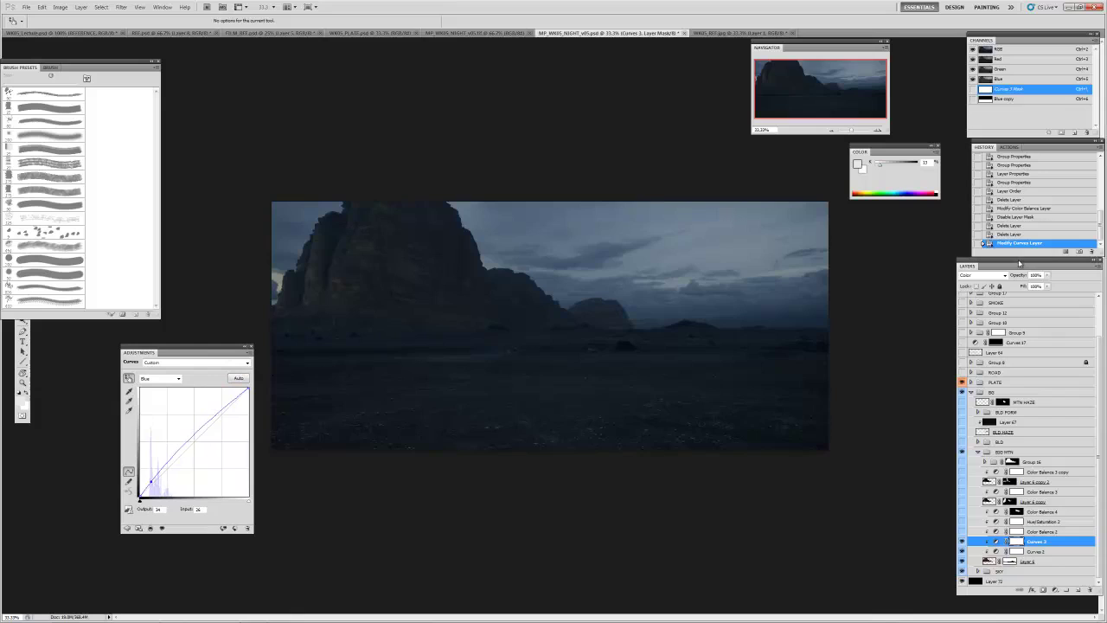
pyautogui.hotkey('ctrl', 'z')
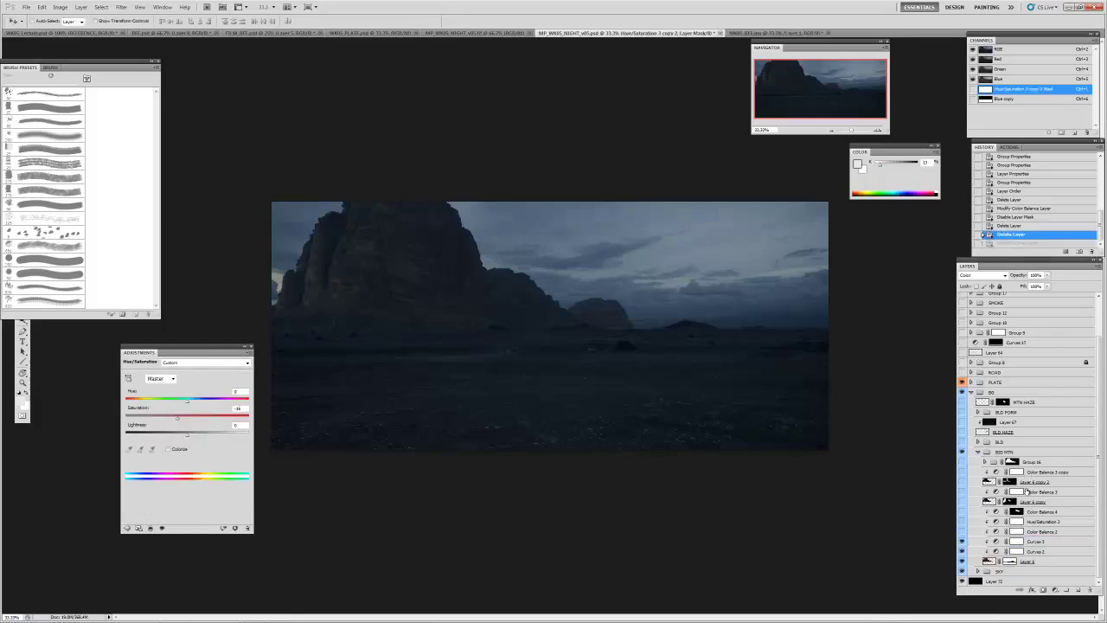
# - Show the Color Balance 2 and Hue/Saturation 2 adjustments above Curves 3 and review their settings for the mountain
pyautogui.click(1036, 541)
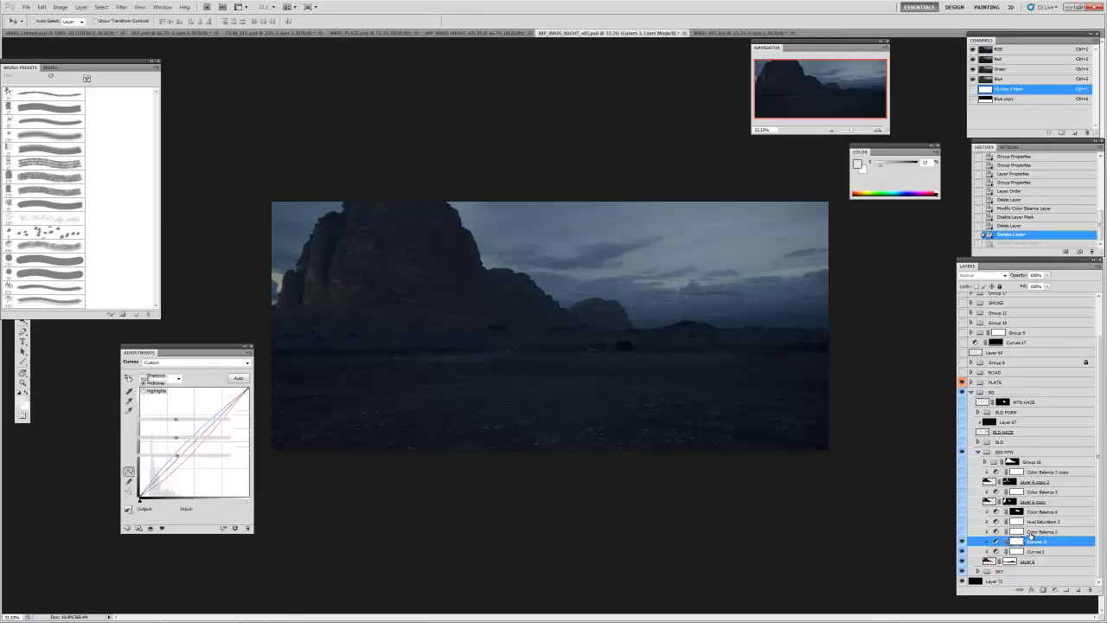
pyautogui.click(1031, 532)
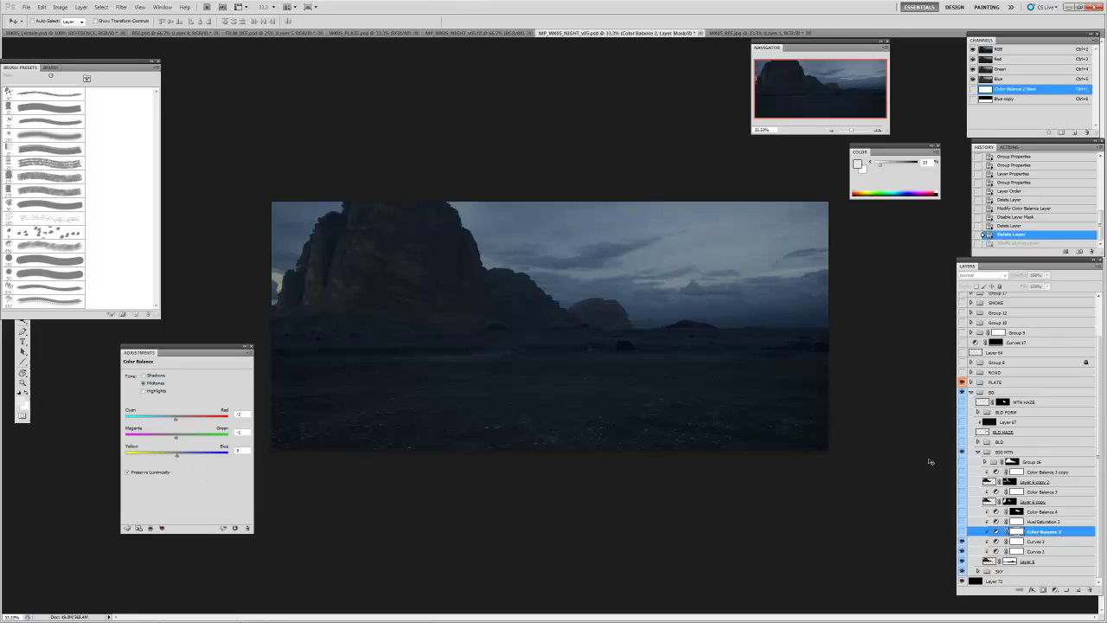
pyautogui.click(961, 532)
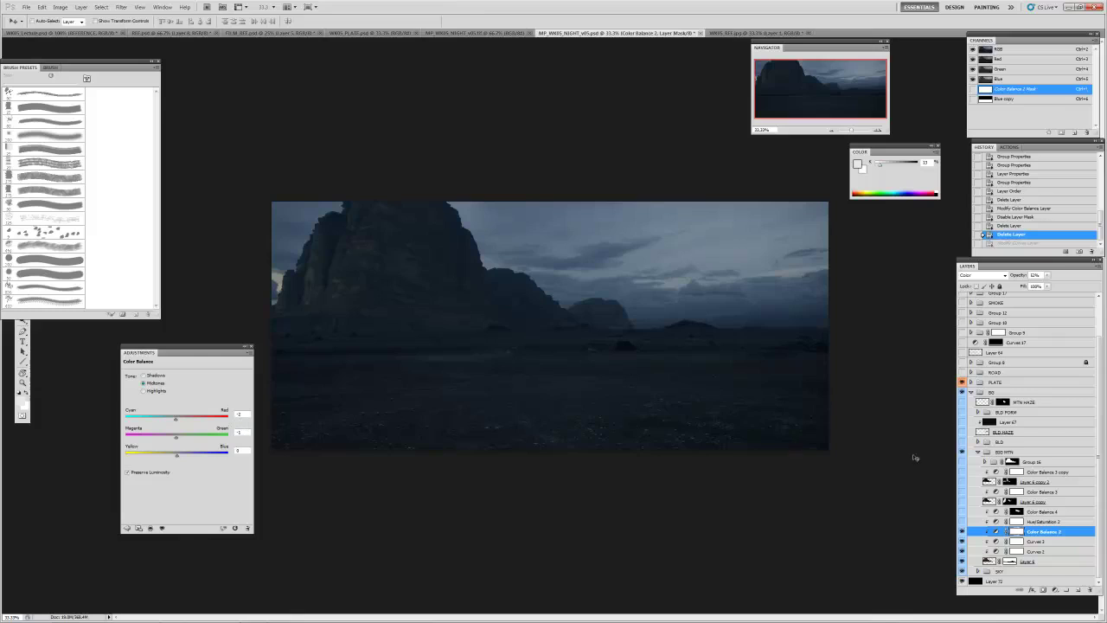
pyautogui.click(1032, 523)
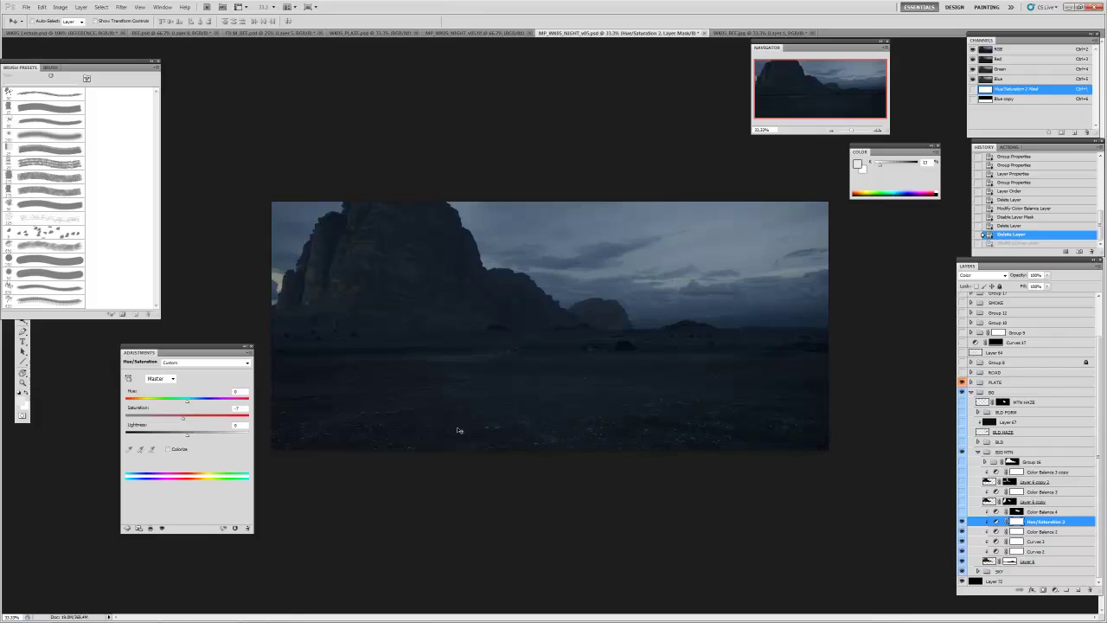
# - Show the Color Balance 4 adjustment and examine its mask, along with the mask of Layer 6 copy
pyautogui.click(1033, 512)
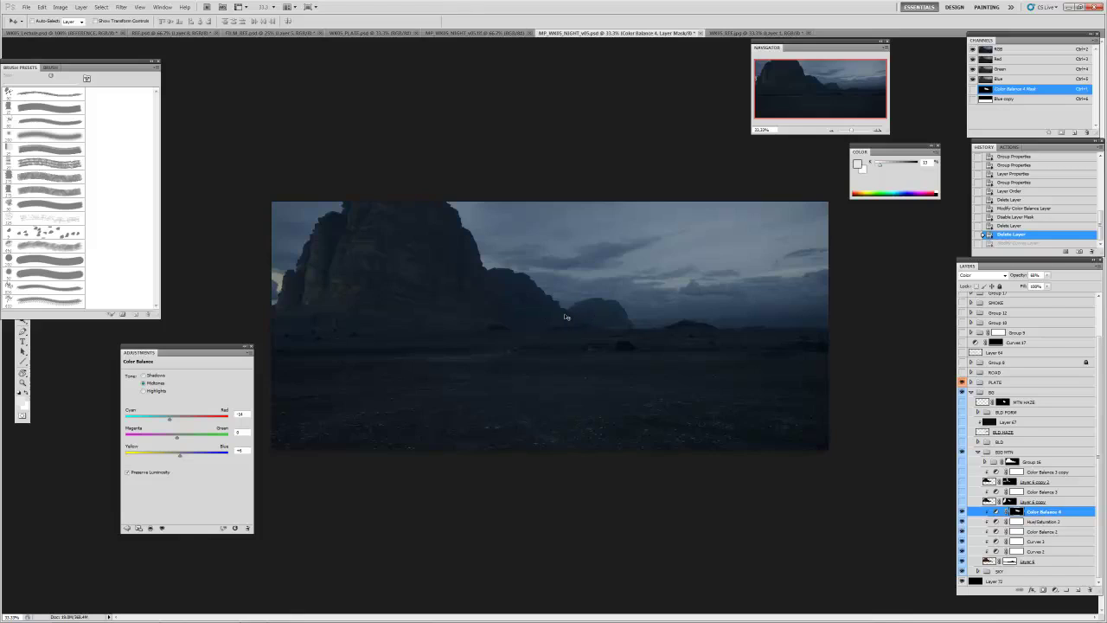
pyautogui.keyDown('alt'); pyautogui.click(1015, 515); pyautogui.keyUp('alt')
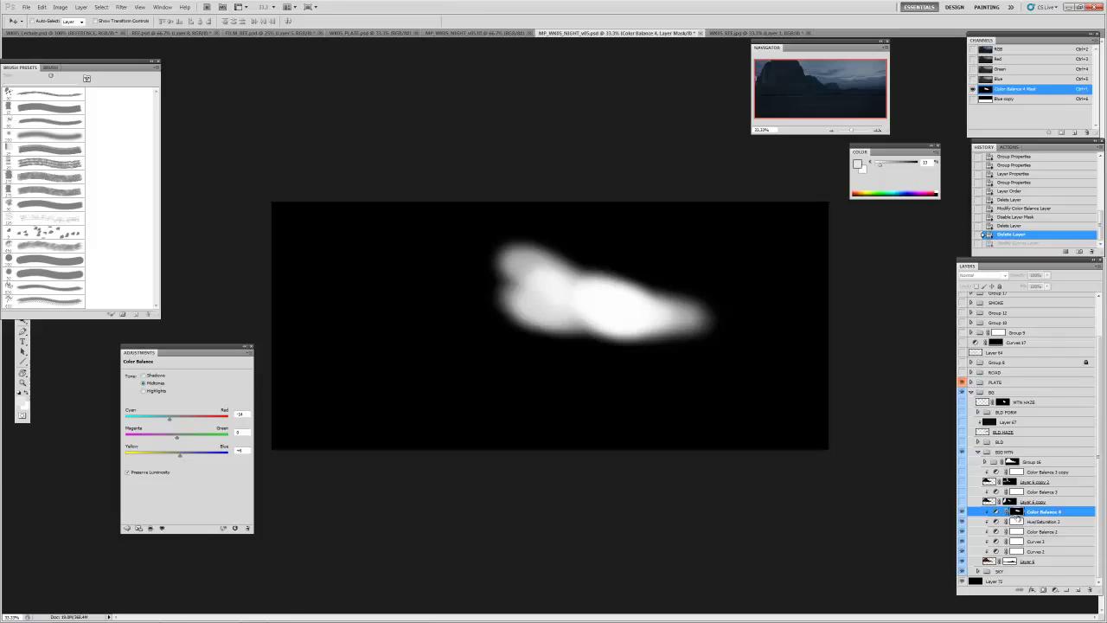
pyautogui.keyDown('alt'); pyautogui.click(1014, 522); pyautogui.keyUp('alt')
pyautogui.click(992, 505)
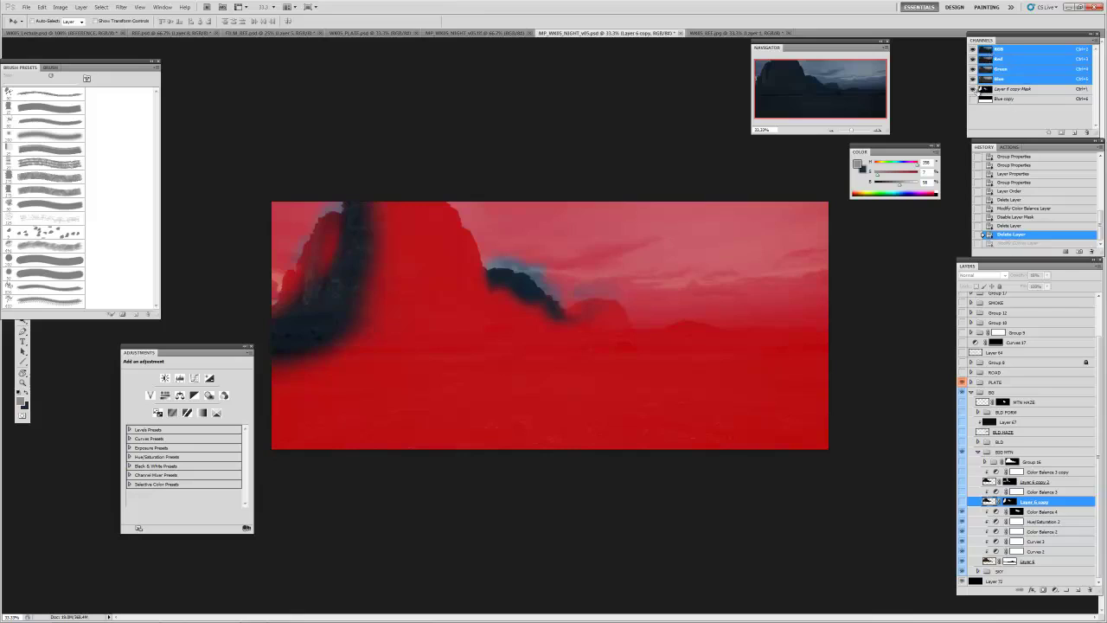
pyautogui.click(973, 89)
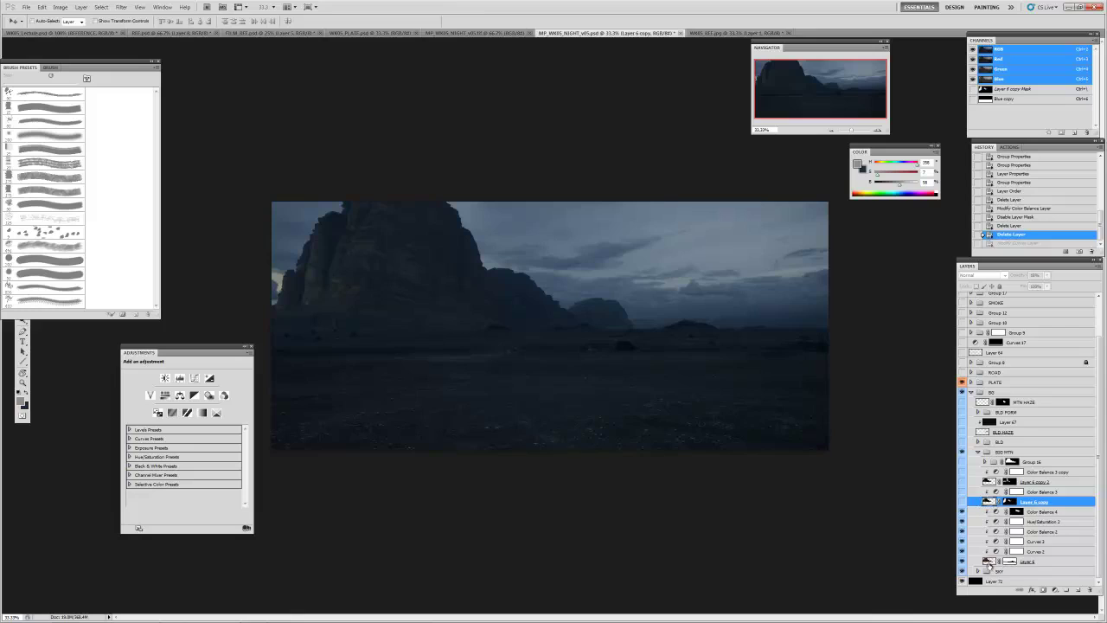
# - Try duplicating Layer 6 above Color Balance 4 with the copy's mask disabled, and delete the copy
pyautogui.click(987, 562)
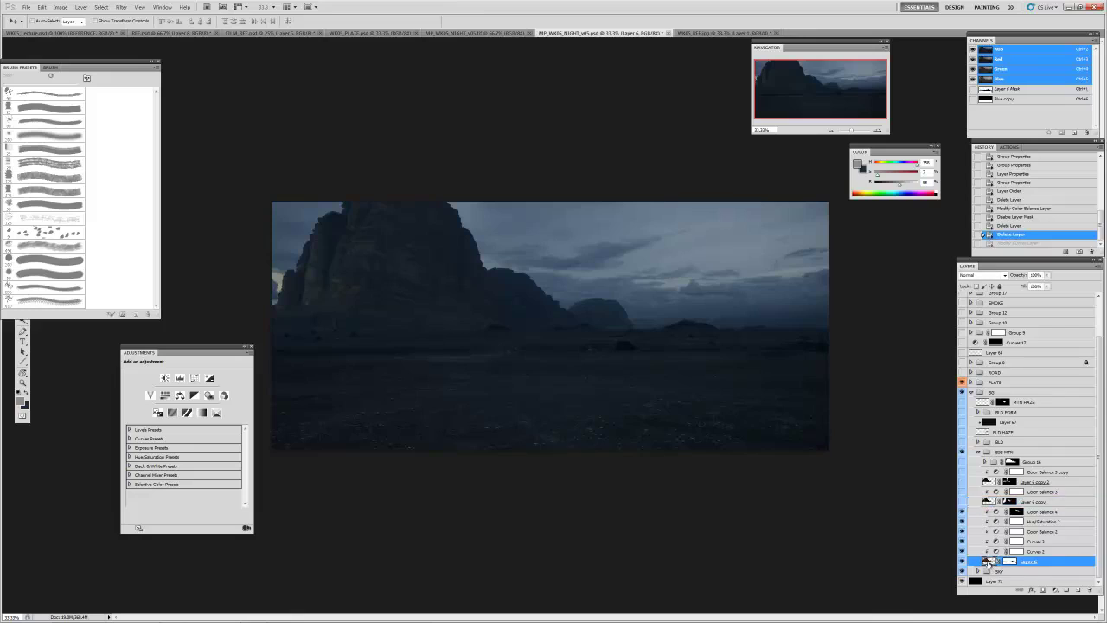
pyautogui.moveTo(987, 561); pyautogui.dragTo(985, 507)
pyautogui.keyDown('shift'); pyautogui.click(1006, 512); pyautogui.keyUp('shift')
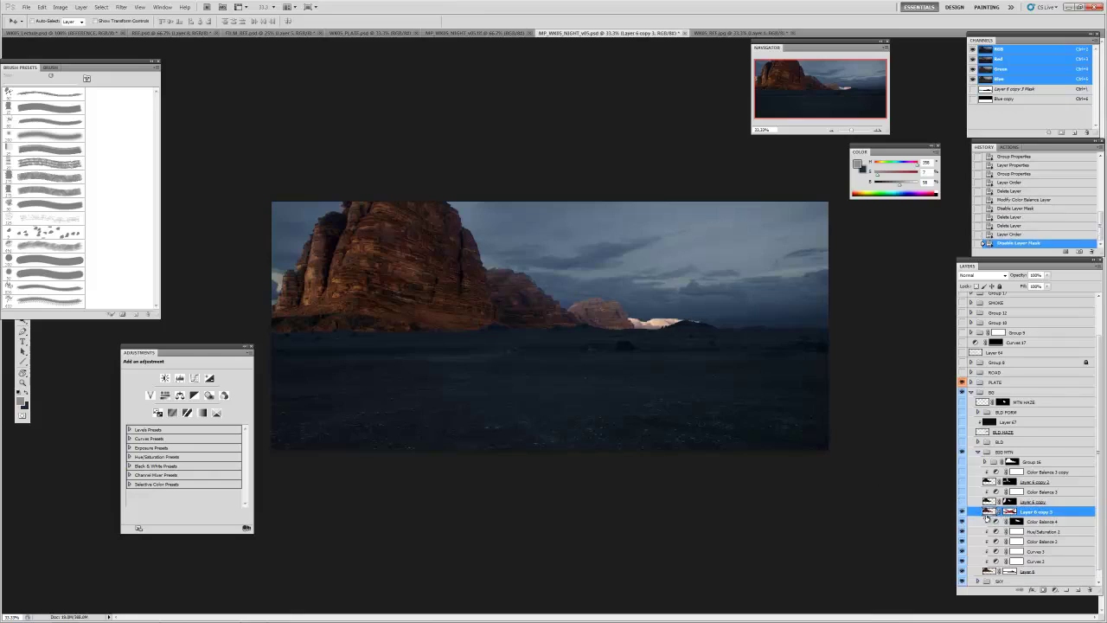
pyautogui.press('Delete')
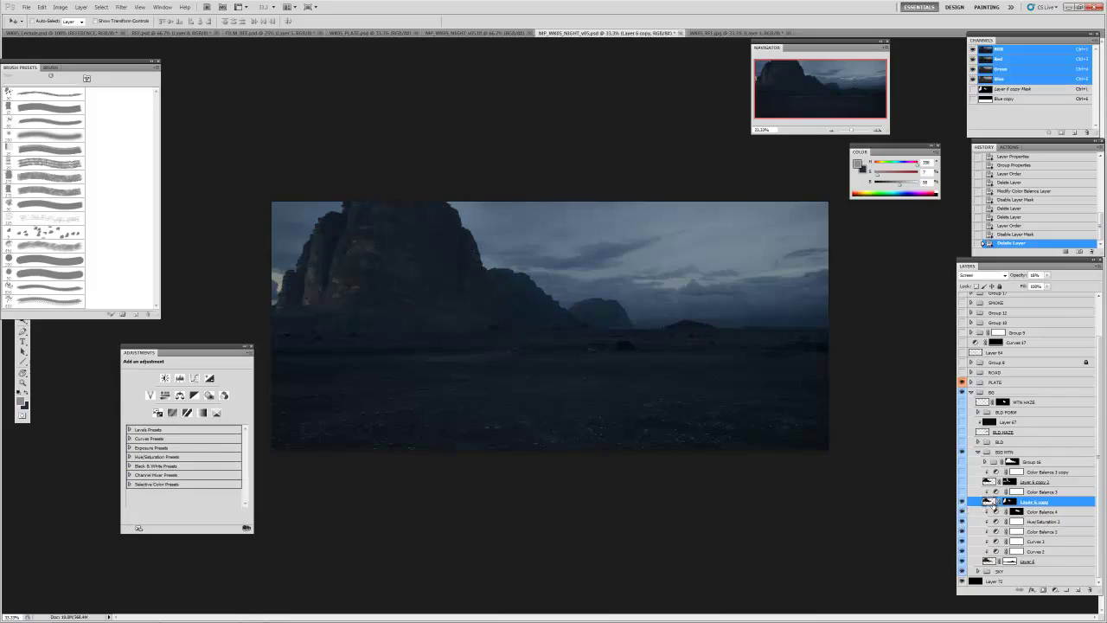
# - Duplicate Layer 6 above Color Balance 4 and set the copy's blend mode to Screen
pyautogui.moveTo(991, 562); pyautogui.dragTo(995, 511)
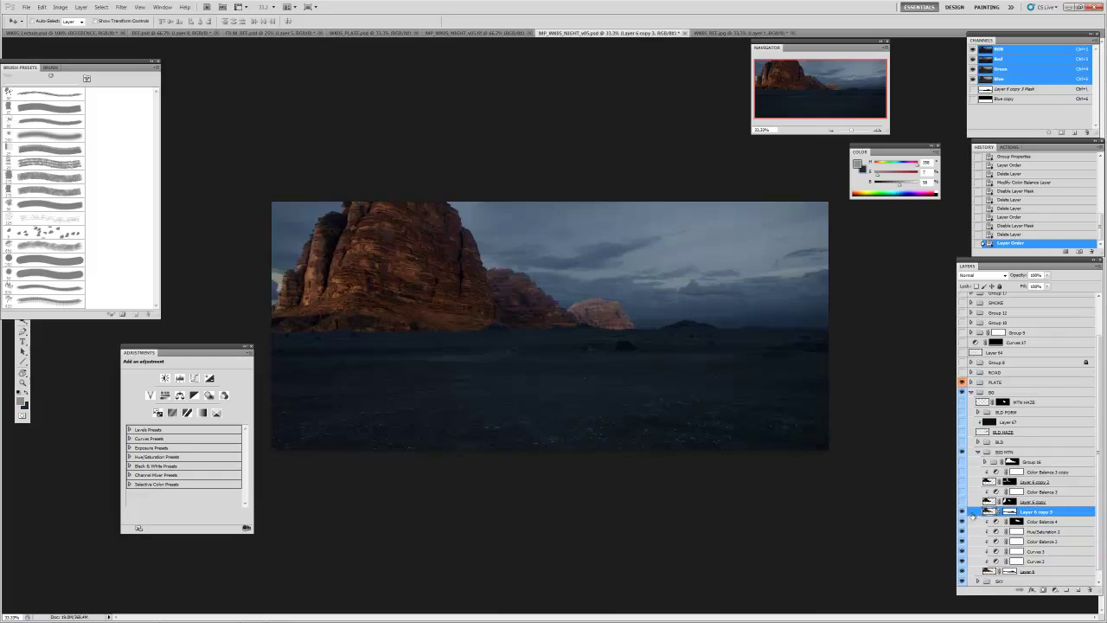
pyautogui.click(993, 275)
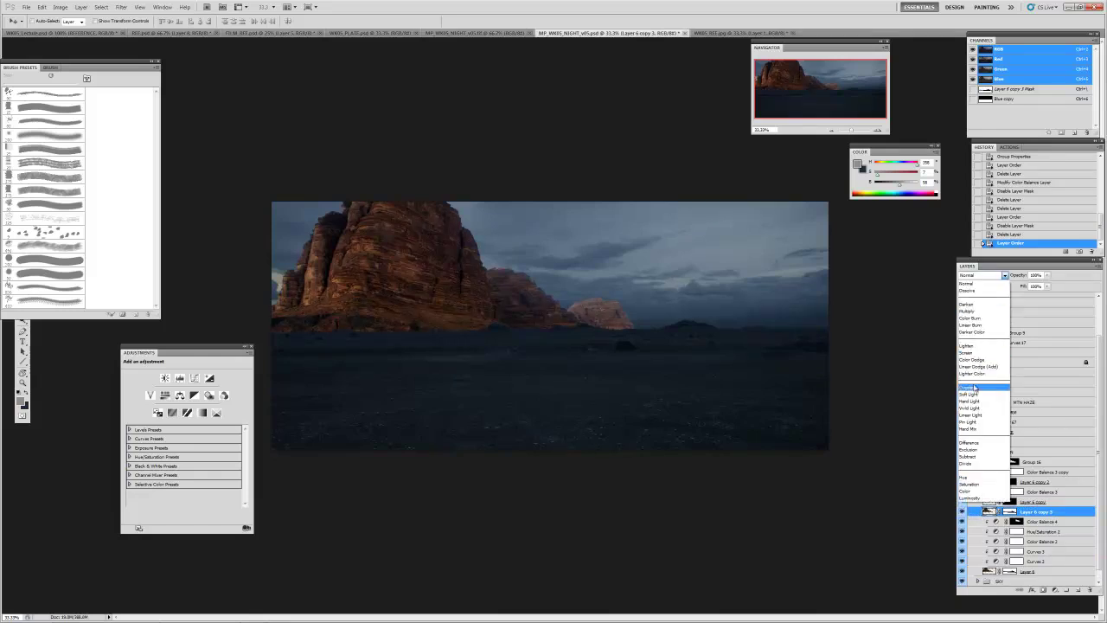
pyautogui.click(969, 352)
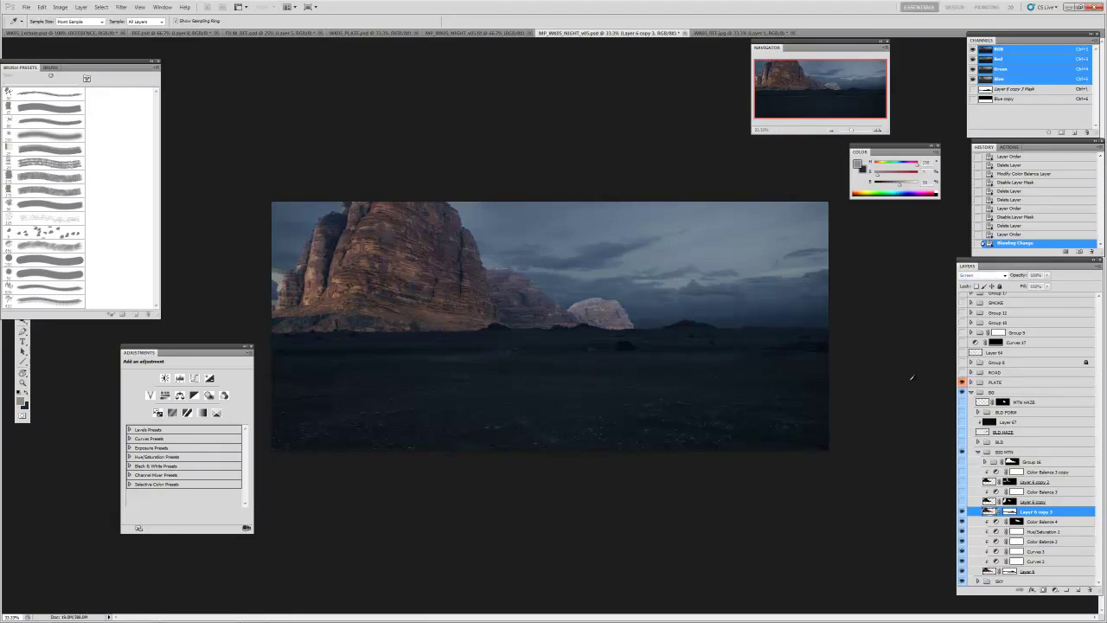
# - Try a contrast Curves adjustment on the Screen-mode mountain copy, darkening shadows and placing a point at input 169, output 171, and delete the copy
pyautogui.hotkey('ctrl', 'm')
pyautogui.moveTo(743, 263); pyautogui.dragTo(442, 233)
pyautogui.click(451, 357)
pyautogui.moveTo(450, 356); pyautogui.dragTo(450, 369)
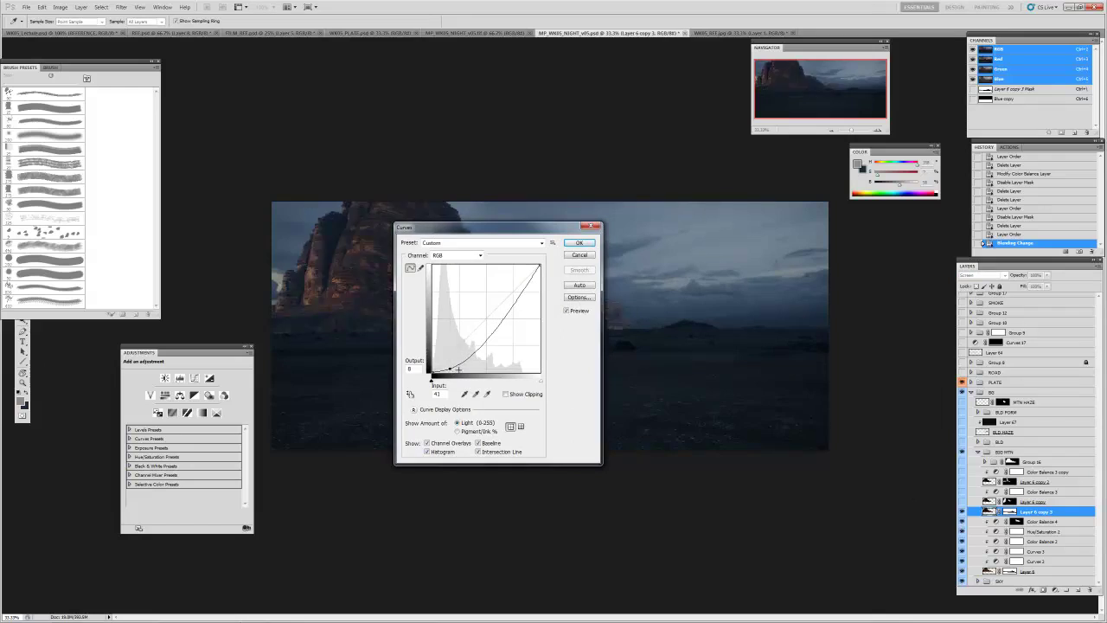
pyautogui.moveTo(495, 228); pyautogui.dragTo(696, 228)
pyautogui.moveTo(650, 369); pyautogui.dragTo(648, 371)
pyautogui.moveTo(704, 320); pyautogui.dragTo(706, 299)
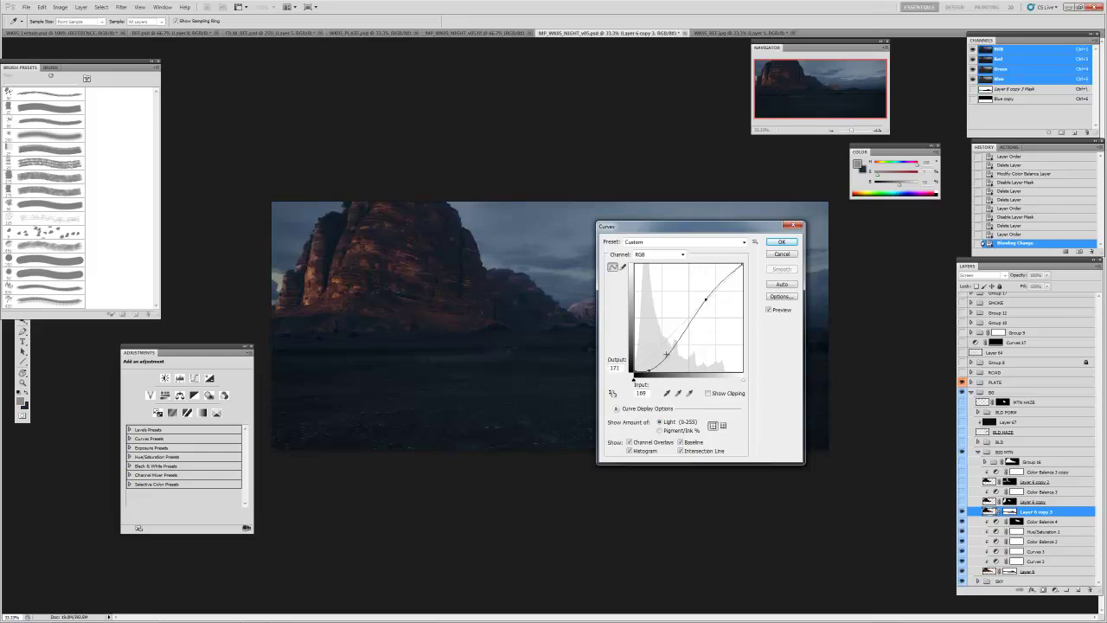
pyautogui.moveTo(649, 370); pyautogui.dragTo(659, 367)
pyautogui.click(781, 244)
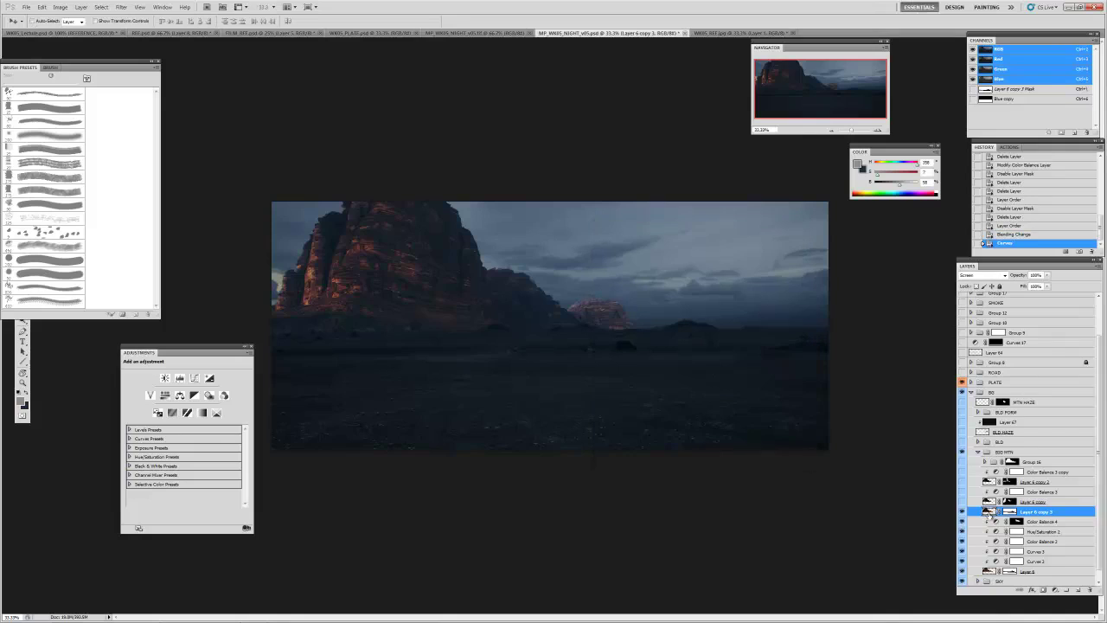
pyautogui.press('Delete')
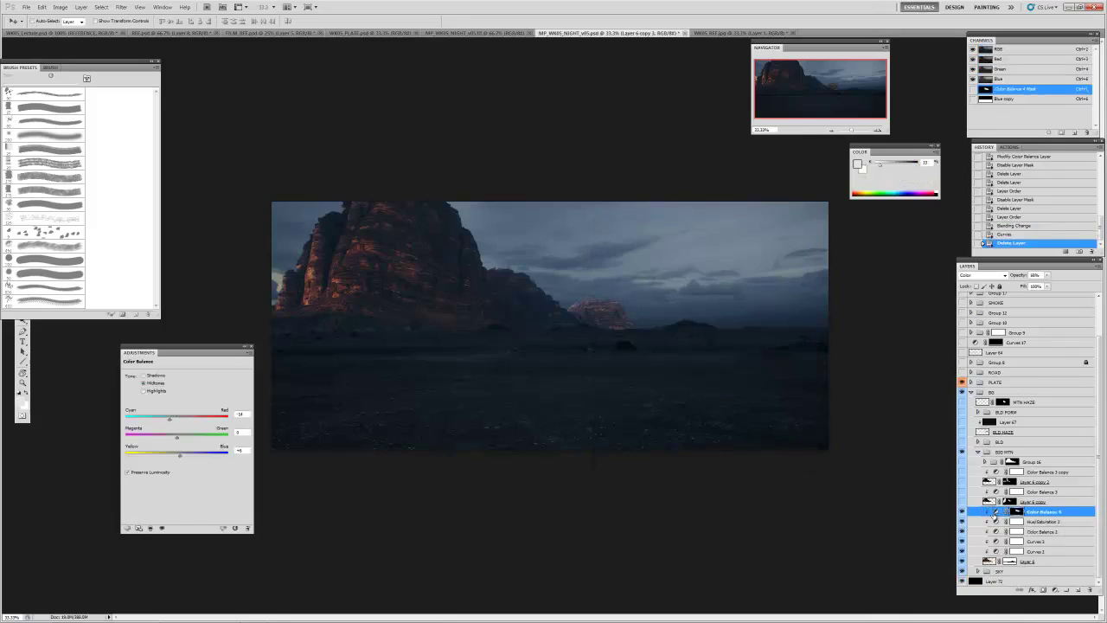
# - Show the masked Layer 6 copy over the mountain and raise its opacity to 100%
pyautogui.click(989, 503)
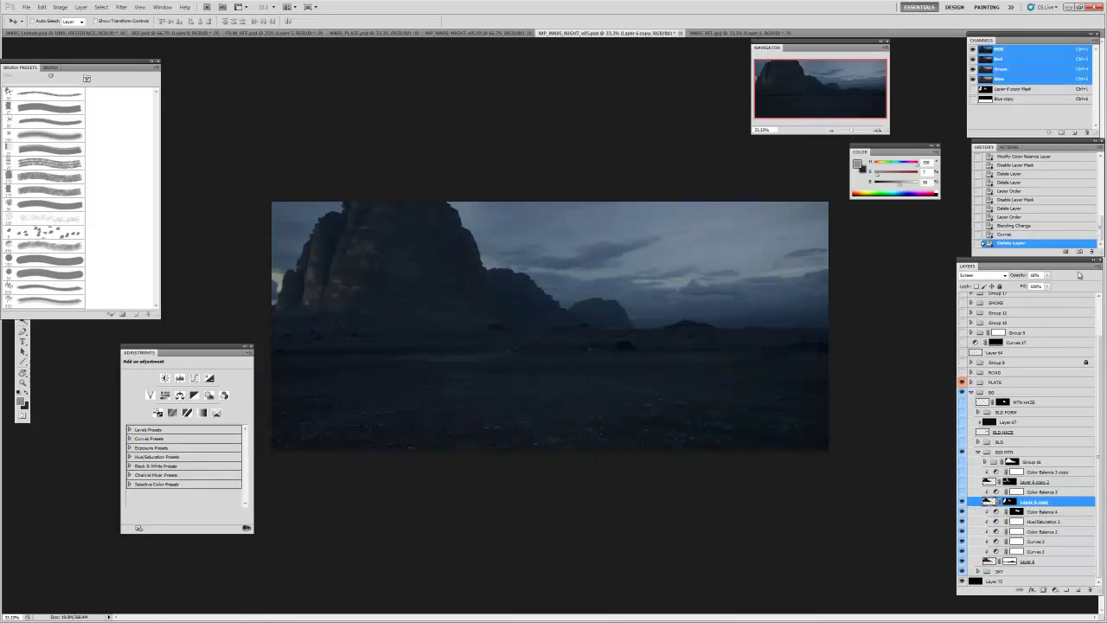
pyautogui.click(1048, 275)
pyautogui.moveTo(1046, 285); pyautogui.dragTo(1087, 285)
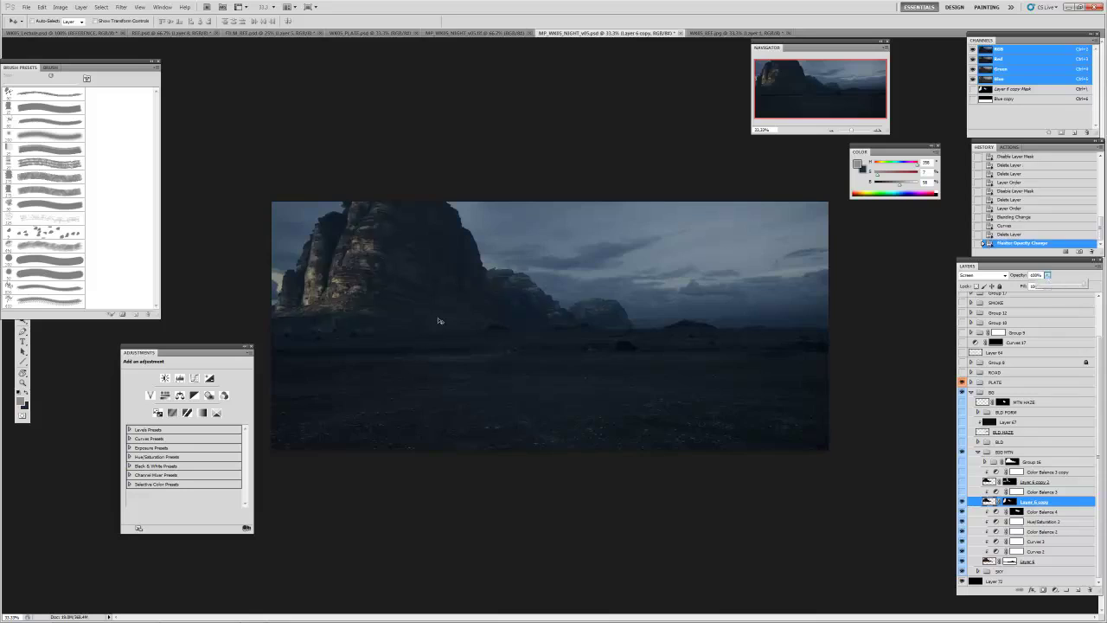
# - Show the Color Balance 3 adjustment clipped to Layer 6 copy and try a lower opacity for it
pyautogui.click(995, 493)
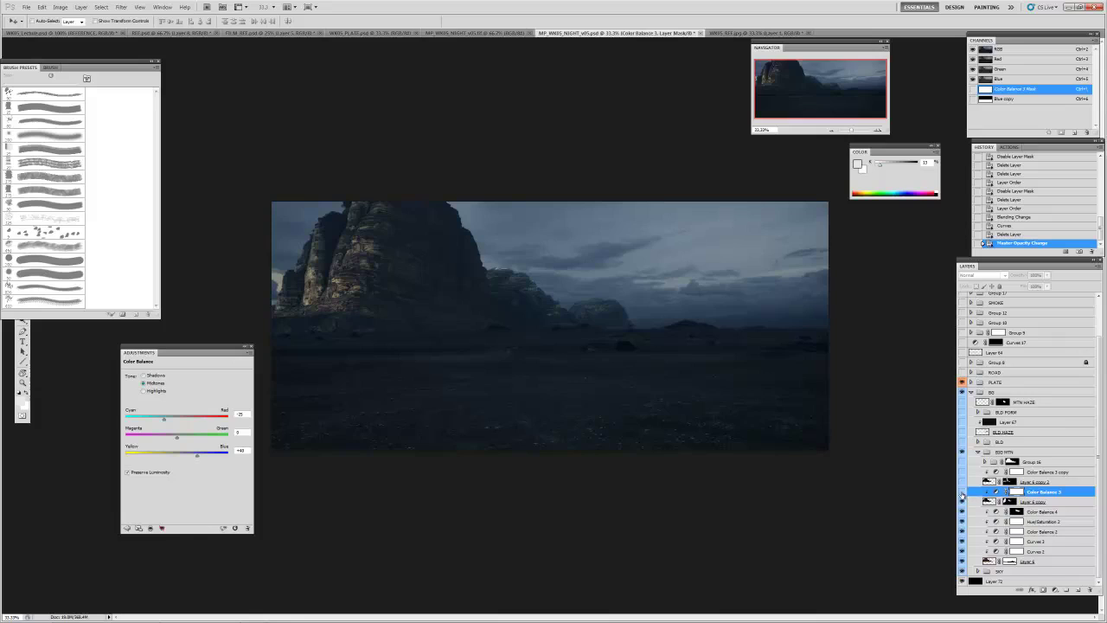
pyautogui.click(963, 492)
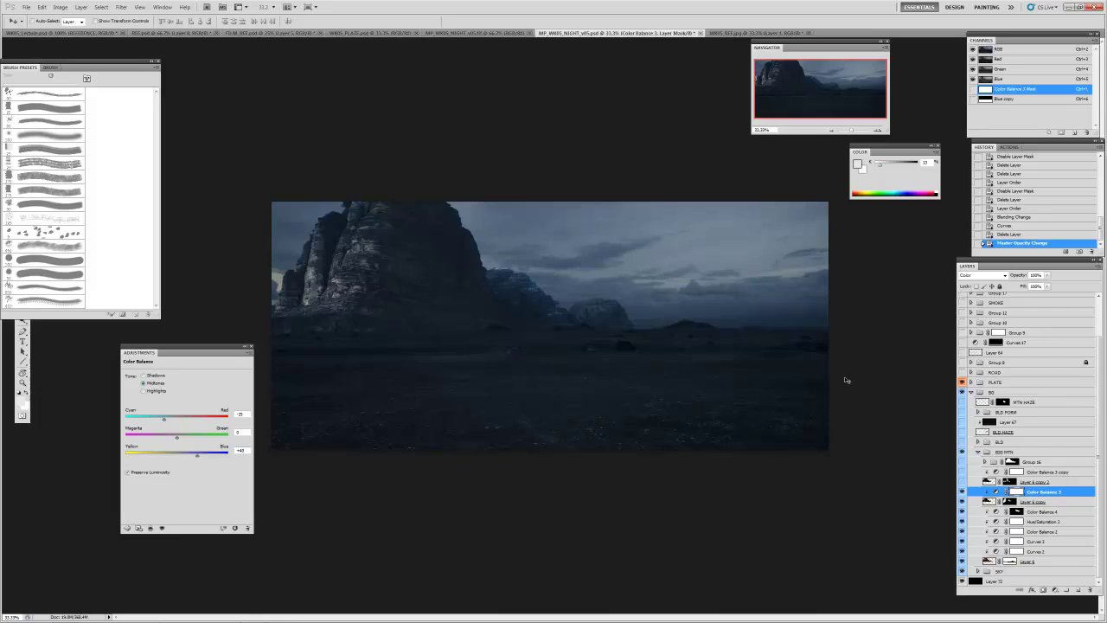
pyautogui.moveTo(1048, 275); pyautogui.dragTo(1013, 293)
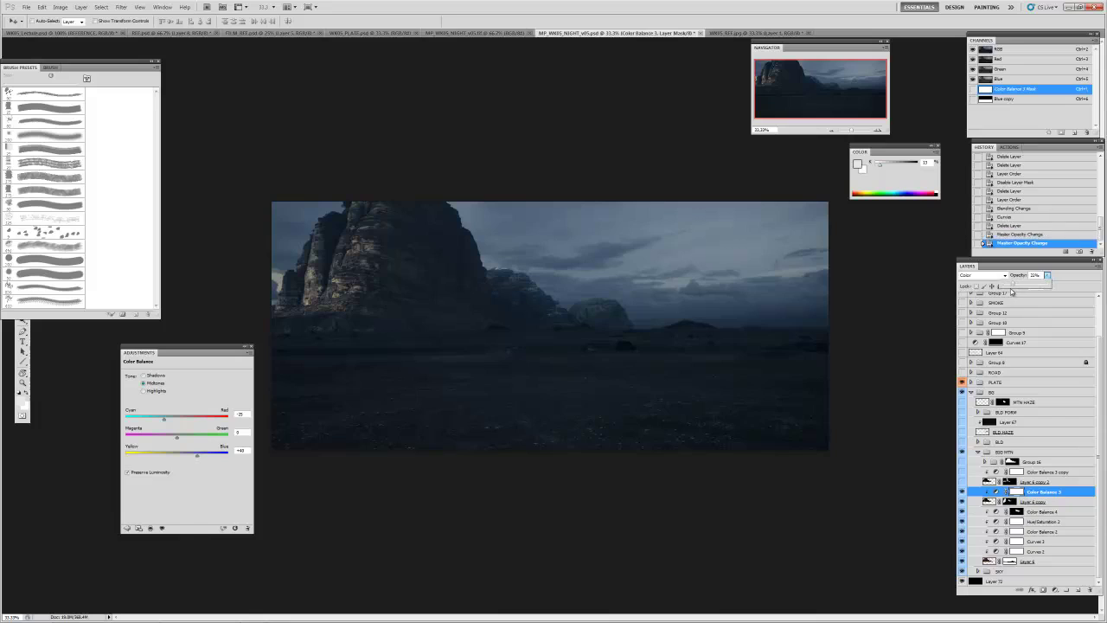
pyautogui.press('Escape')
# - Lower the opacity of Layer 6 copy so its screened highlights on the mountain are subtle
pyautogui.click(1036, 502)
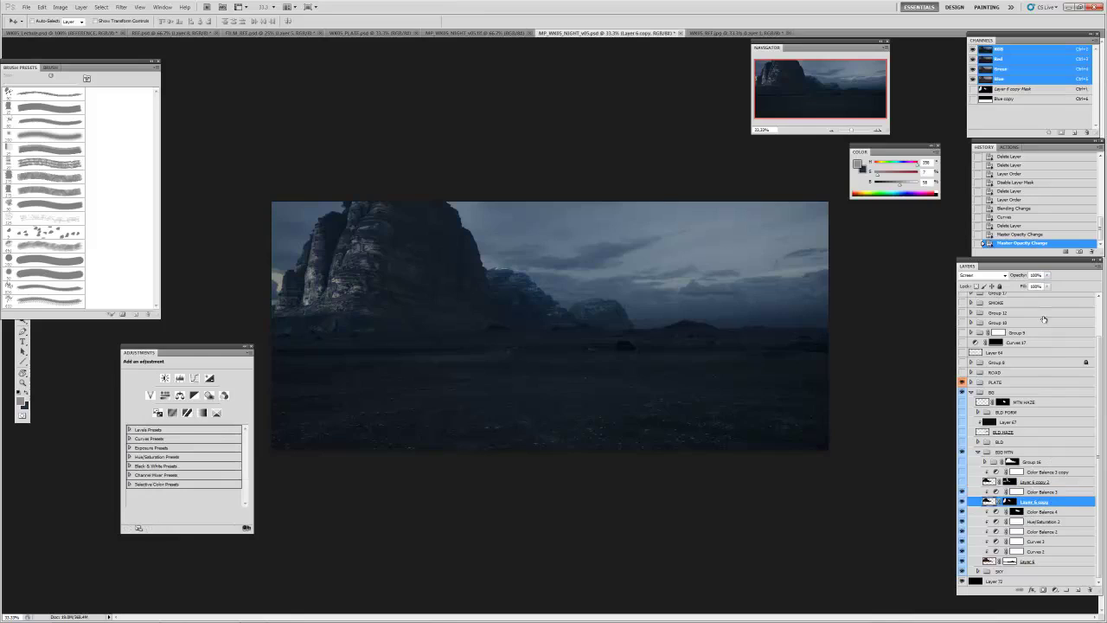
pyautogui.click(1048, 275)
pyautogui.moveTo(1045, 286); pyautogui.dragTo(1013, 291)
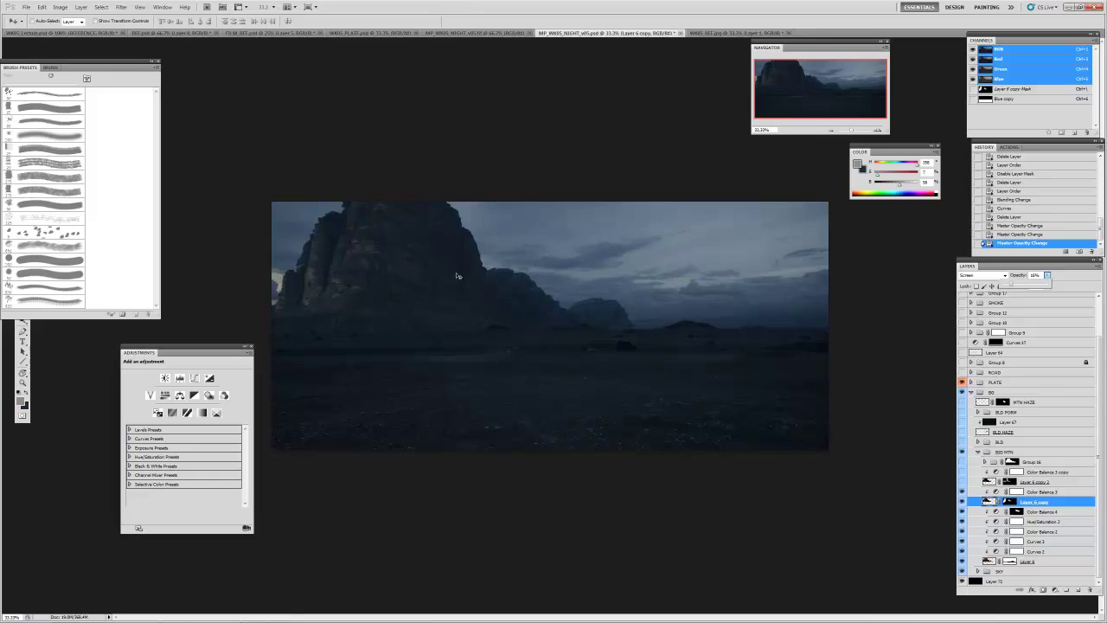
# - Show Layer 6 copy 2, its clipped Color Balance 3 copy adjustment, and the masked Group 16 above them
pyautogui.click(990, 482)
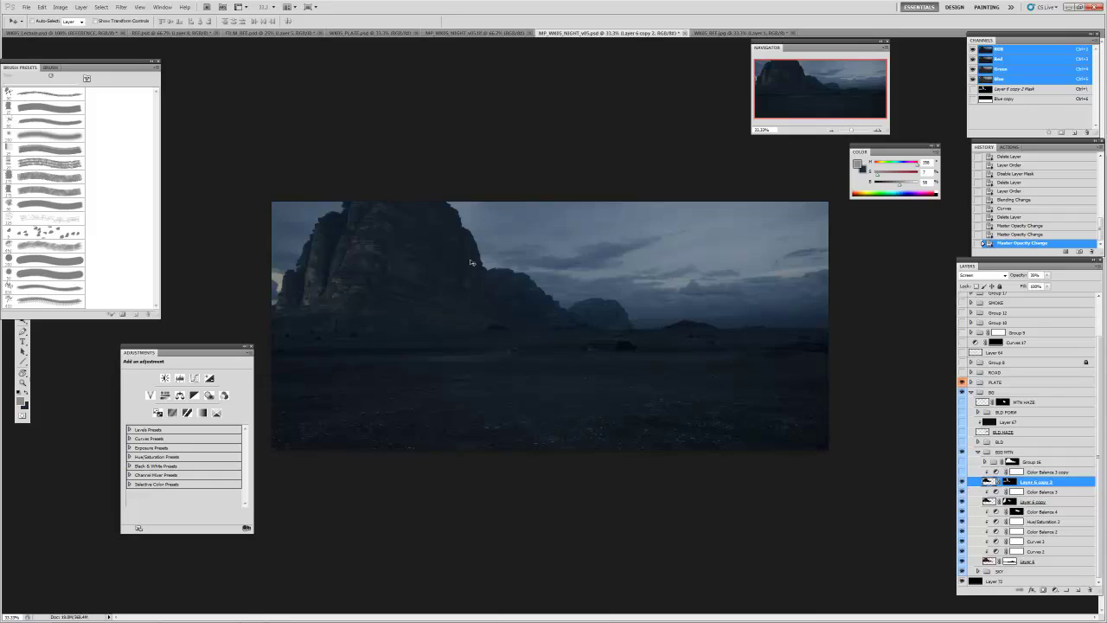
pyautogui.click(1012, 473)
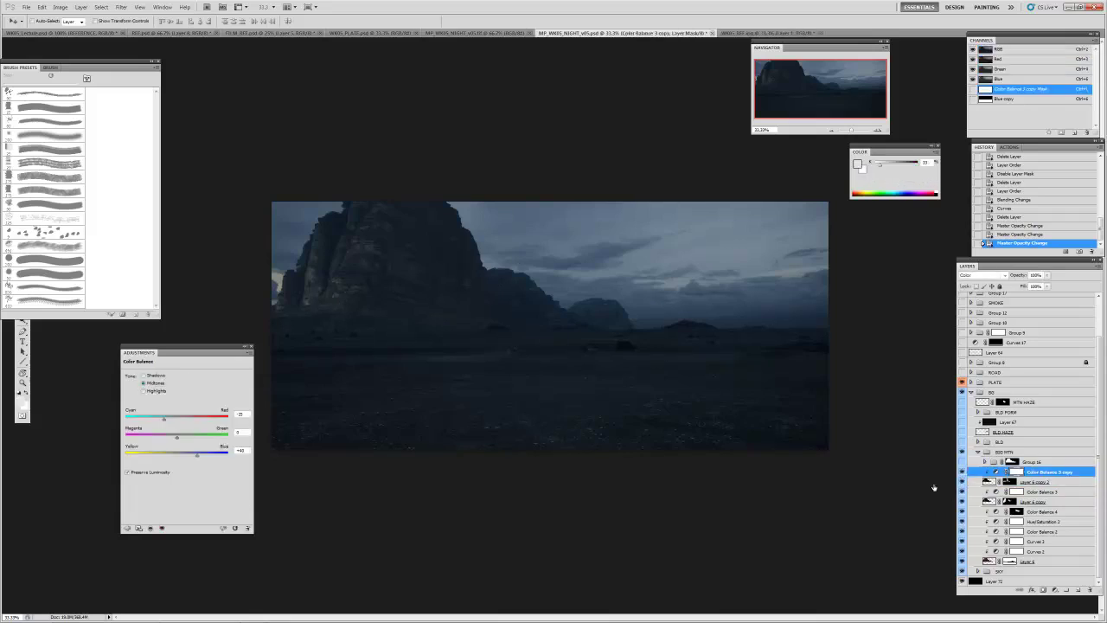
pyautogui.click(991, 463)
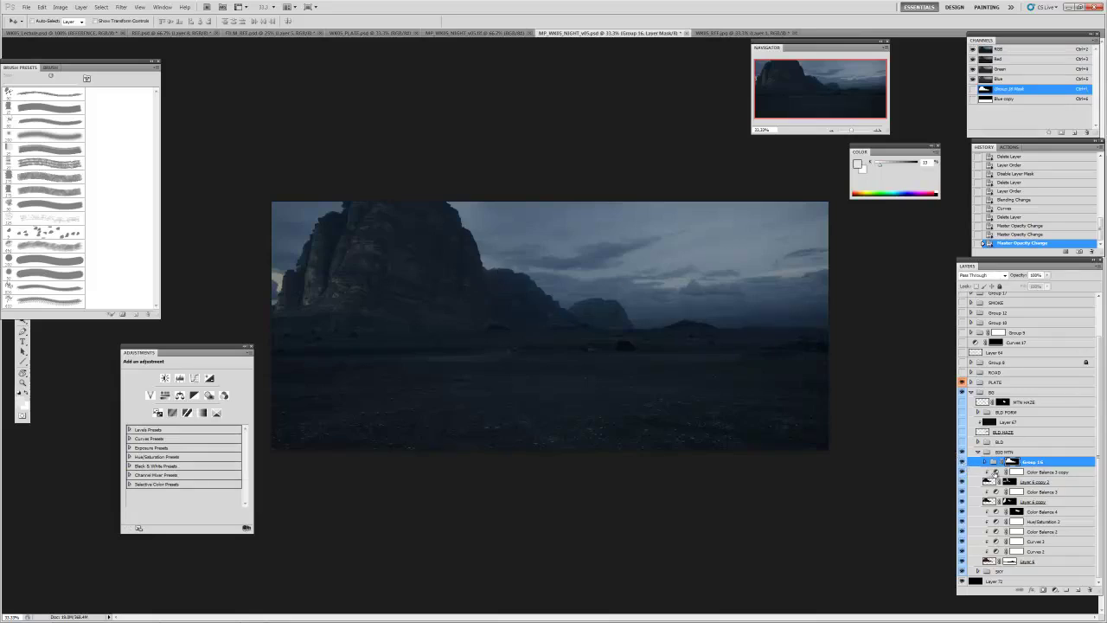
# - Check the contents of Group 16, lower its opacity, and collapse the BIG MTN group
pyautogui.click(989, 464)
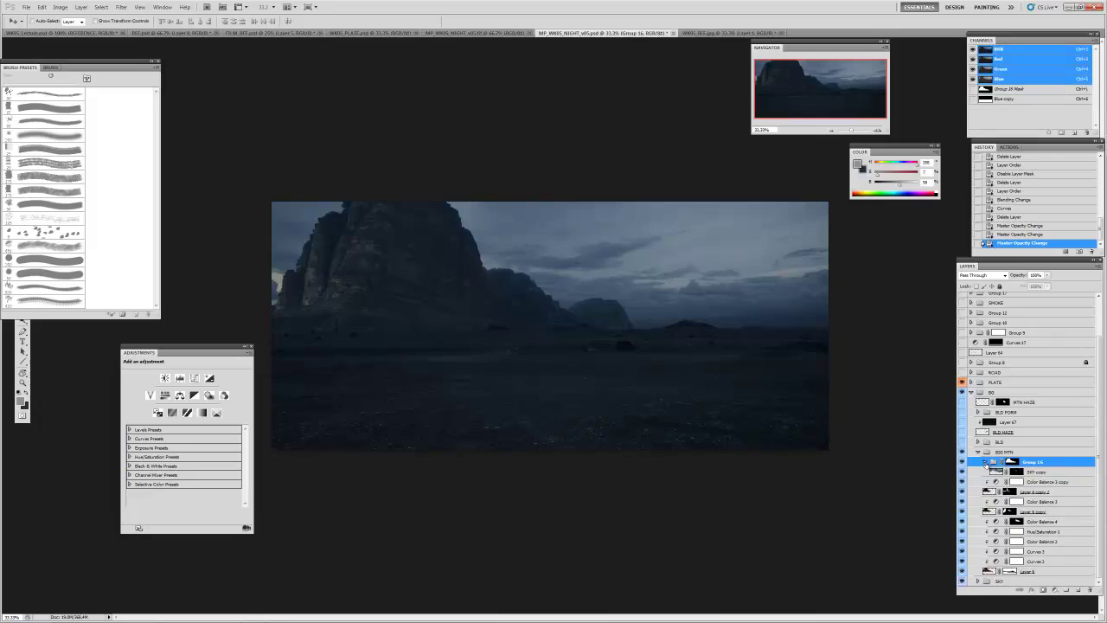
pyautogui.click(1047, 275)
pyautogui.moveTo(1050, 287); pyautogui.dragTo(1033, 288)
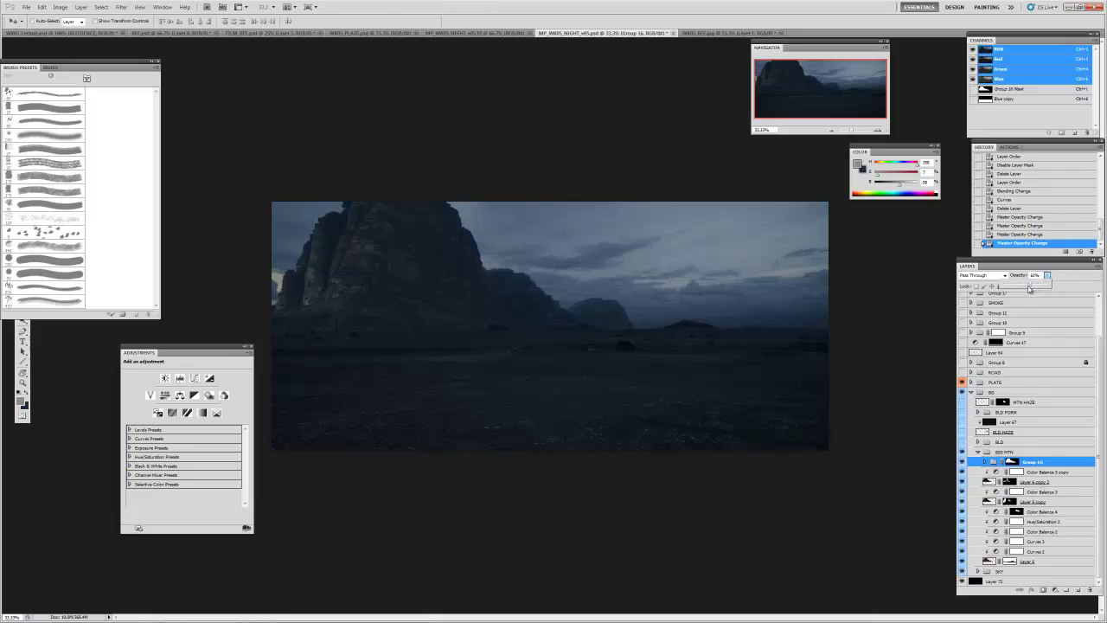
pyautogui.click(985, 452)
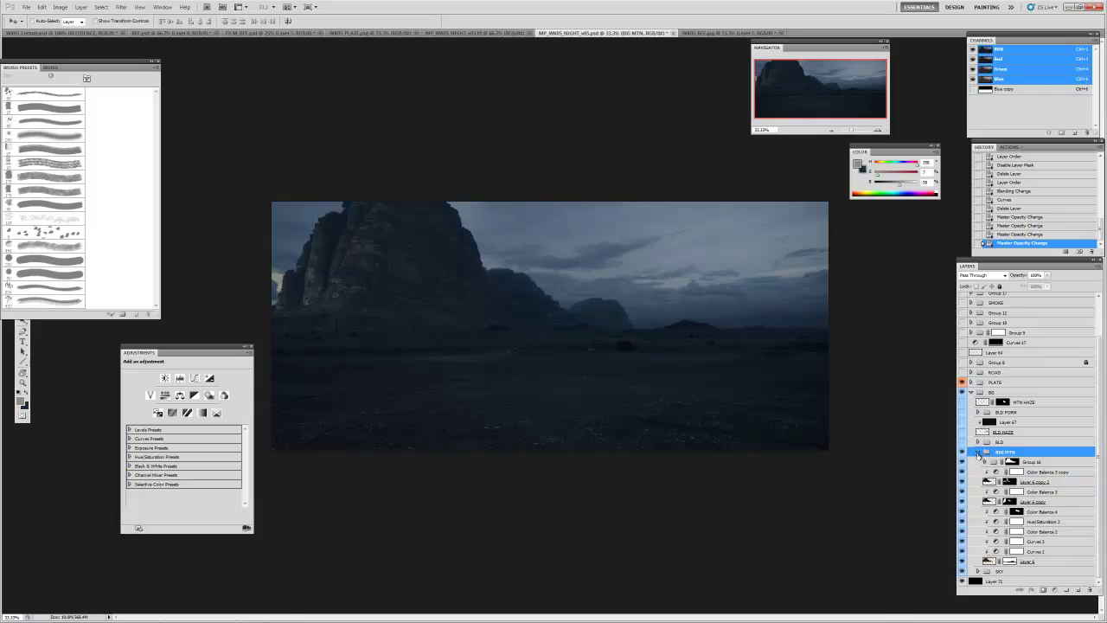
pyautogui.click(978, 452)
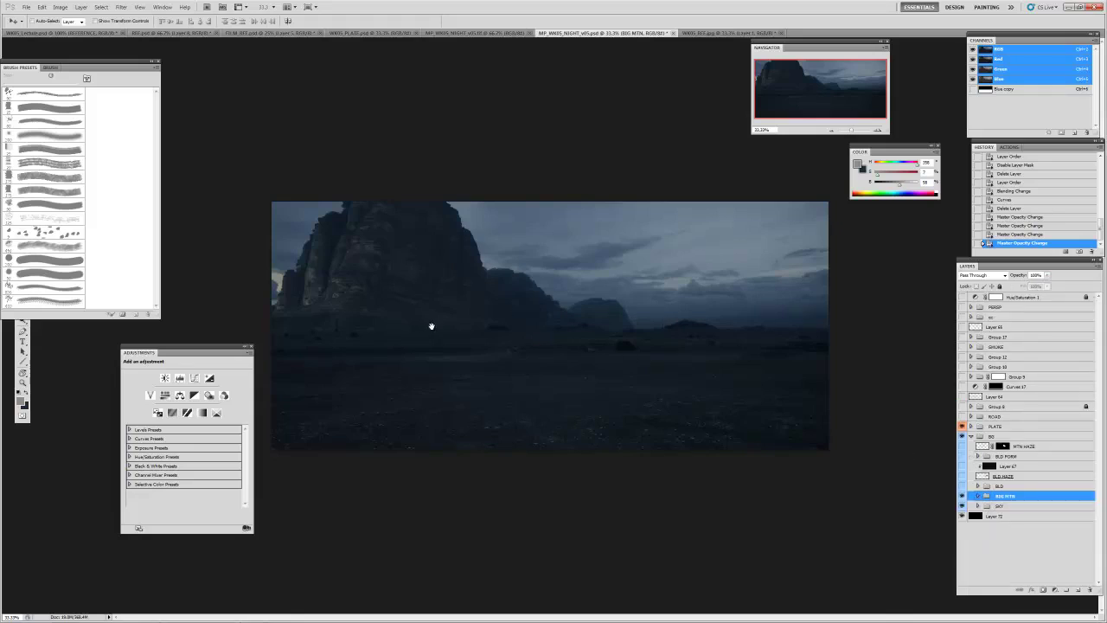
# - Show the BLD group and examine its tower and window lights up close against the background in full-screen view
pyautogui.press('z')
pyautogui.press('v')
pyautogui.keyDown('ctrl'); pyautogui.click(596, 341); pyautogui.keyUp('ctrl')
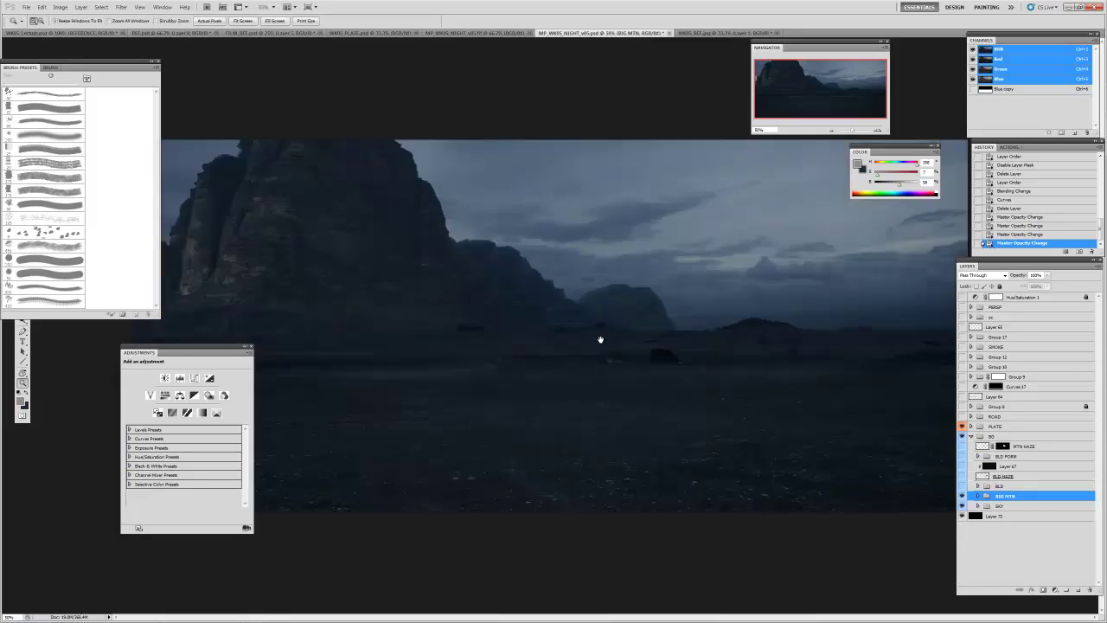
pyautogui.keyDown('alt'); pyautogui.click(597, 344); pyautogui.keyUp('alt')
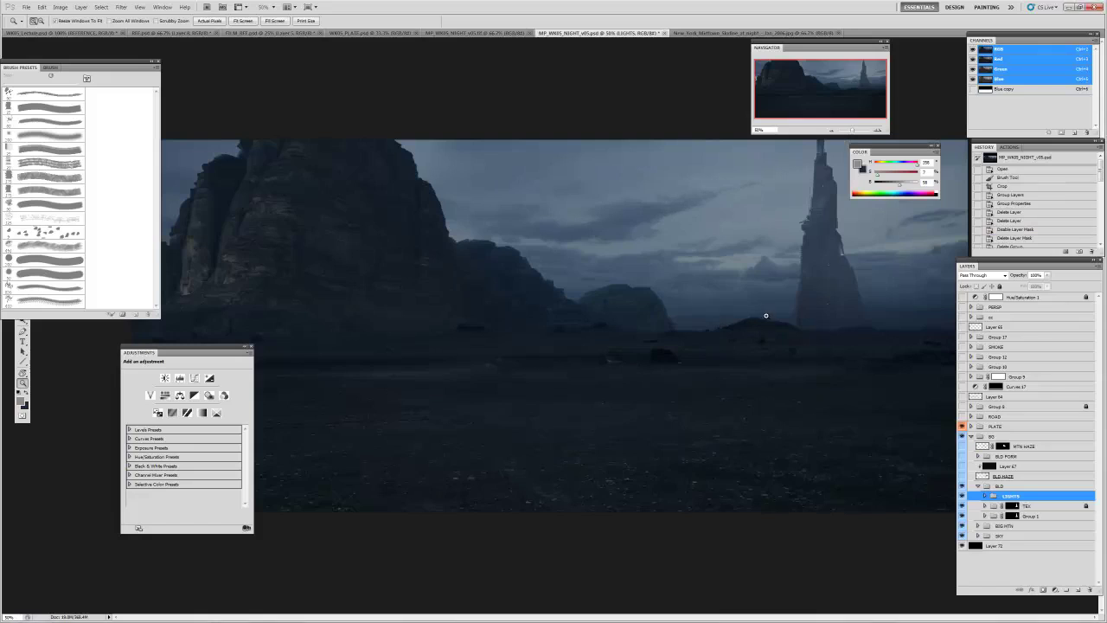
pyautogui.press('f')
pyautogui.moveTo(687, 306); pyautogui.dragTo(603, 324)
pyautogui.moveTo(680, 321); pyautogui.dragTo(672, 326)
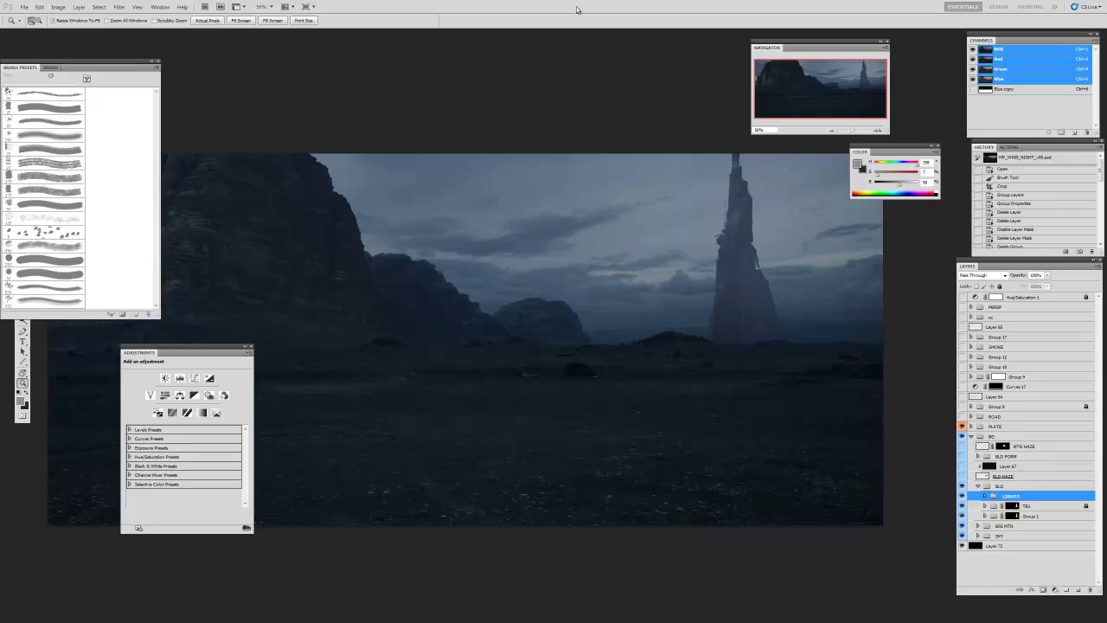
pyautogui.moveTo(718, 287); pyautogui.dragTo(755, 278)
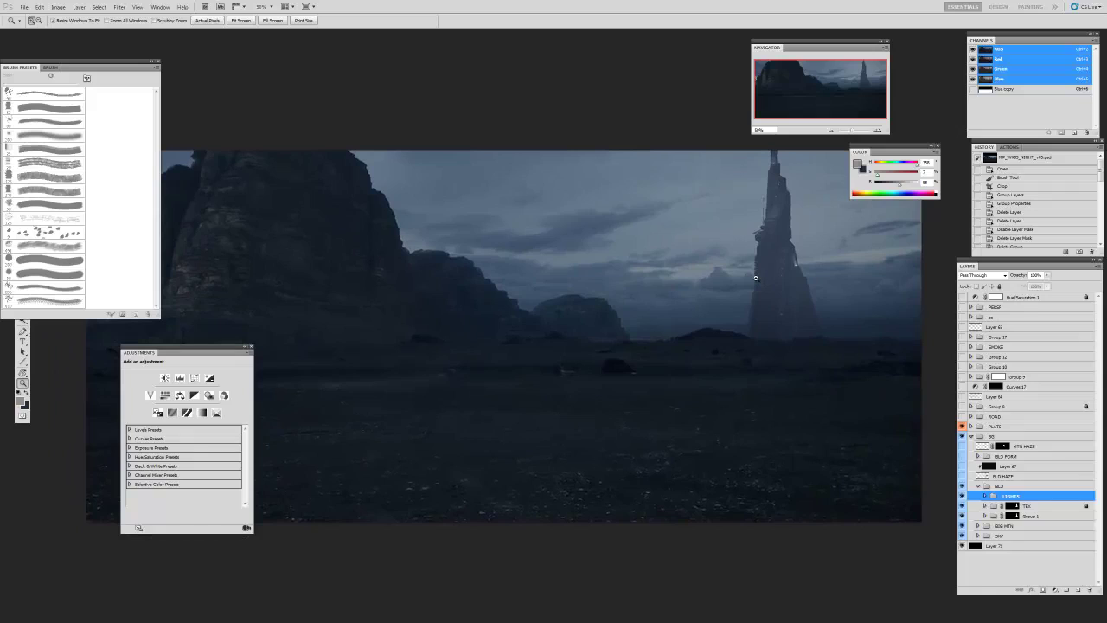
pyautogui.moveTo(789, 275); pyautogui.dragTo(718, 343)
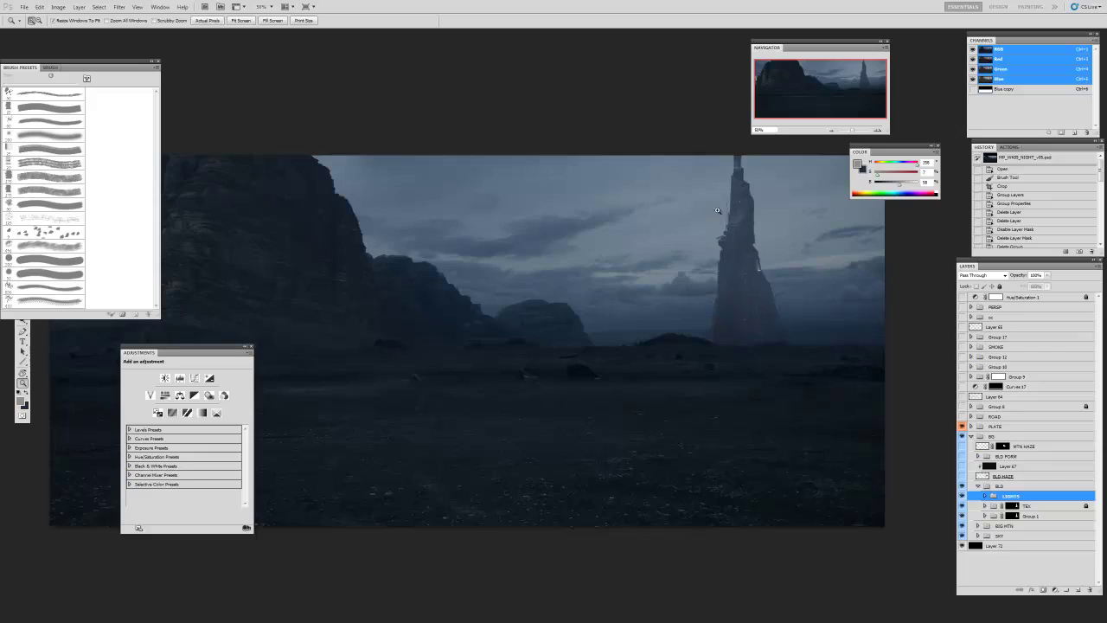
pyautogui.moveTo(746, 254); pyautogui.dragTo(729, 267)
pyautogui.doubleClick(752, 258)
pyautogui.click(738, 262)
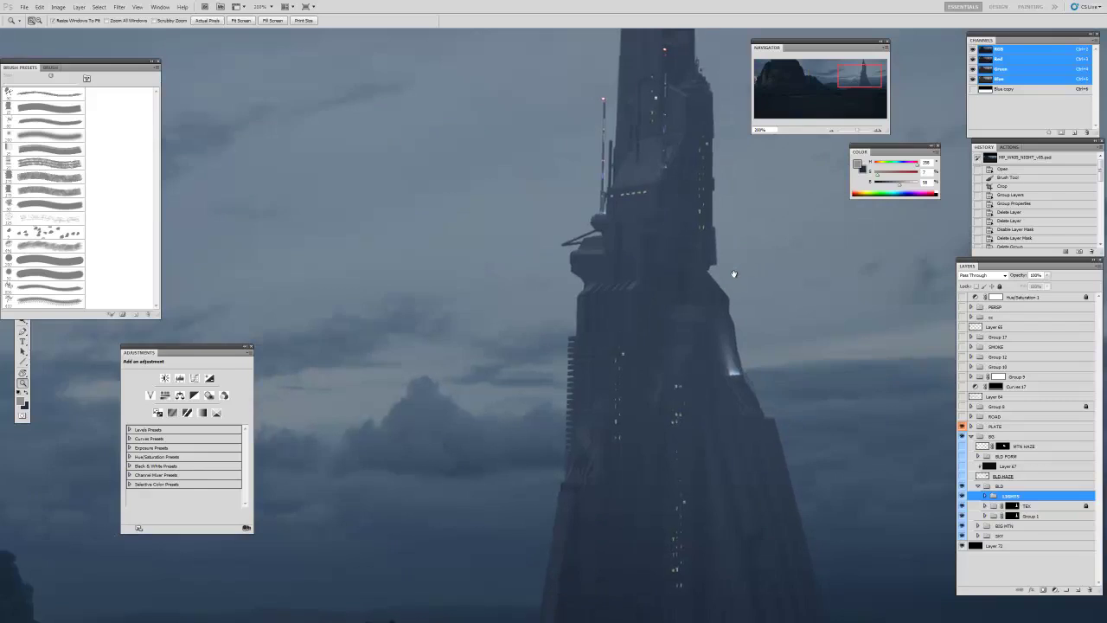
pyautogui.keyDown('alt'); pyautogui.click(735, 287); pyautogui.keyUp('alt')
pyautogui.keyDown('alt'); pyautogui.click(719, 281); pyautogui.keyUp('alt')
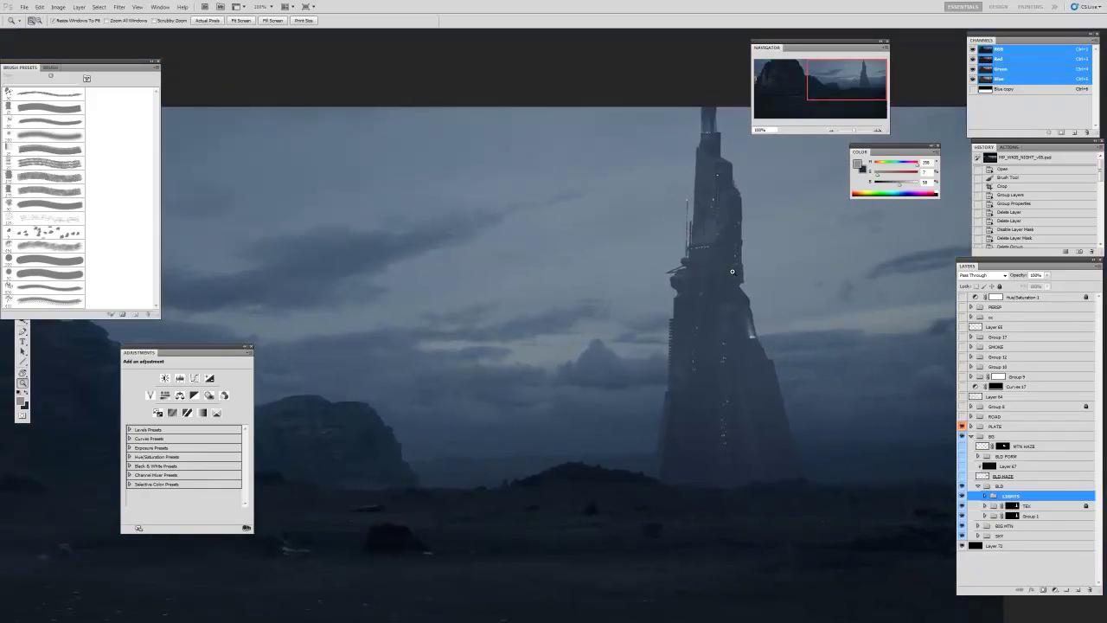
# - Examine the distant tower within the whole matte painting at reduced magnification and in full screen
pyautogui.press('v')
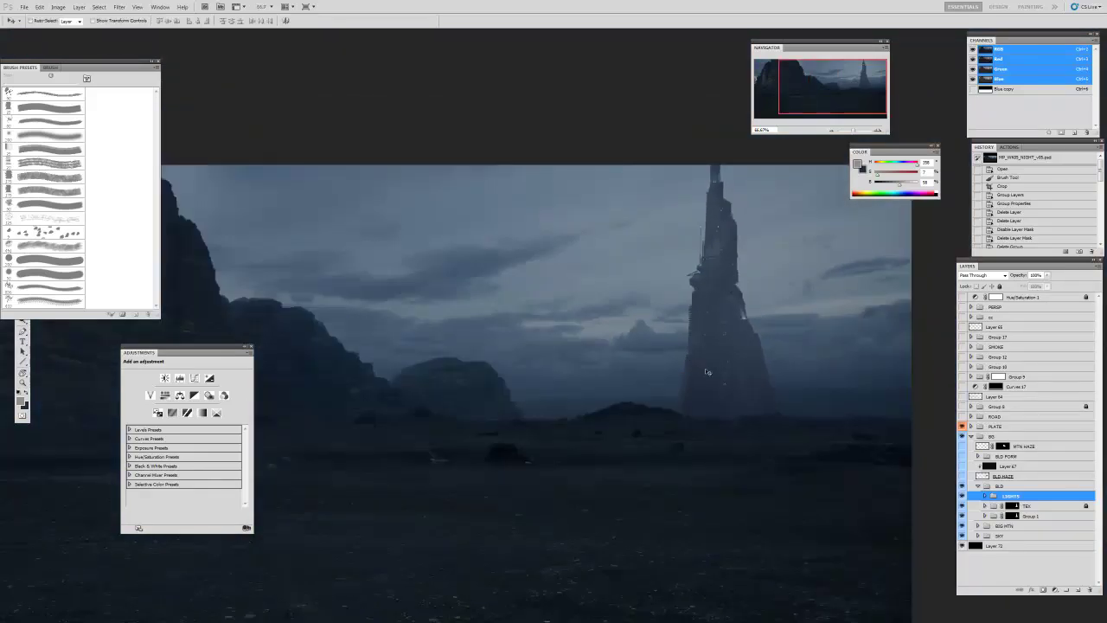
pyautogui.press('z')
pyautogui.keyDown('alt'); pyautogui.click(766, 390); pyautogui.keyUp('alt')
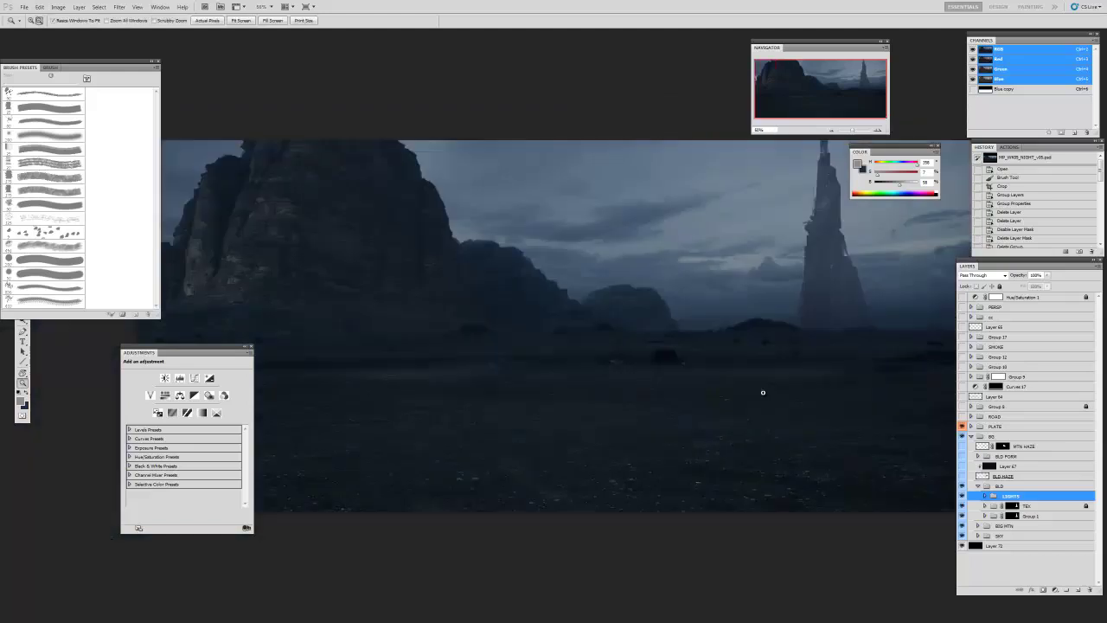
pyautogui.moveTo(823, 314); pyautogui.dragTo(741, 346)
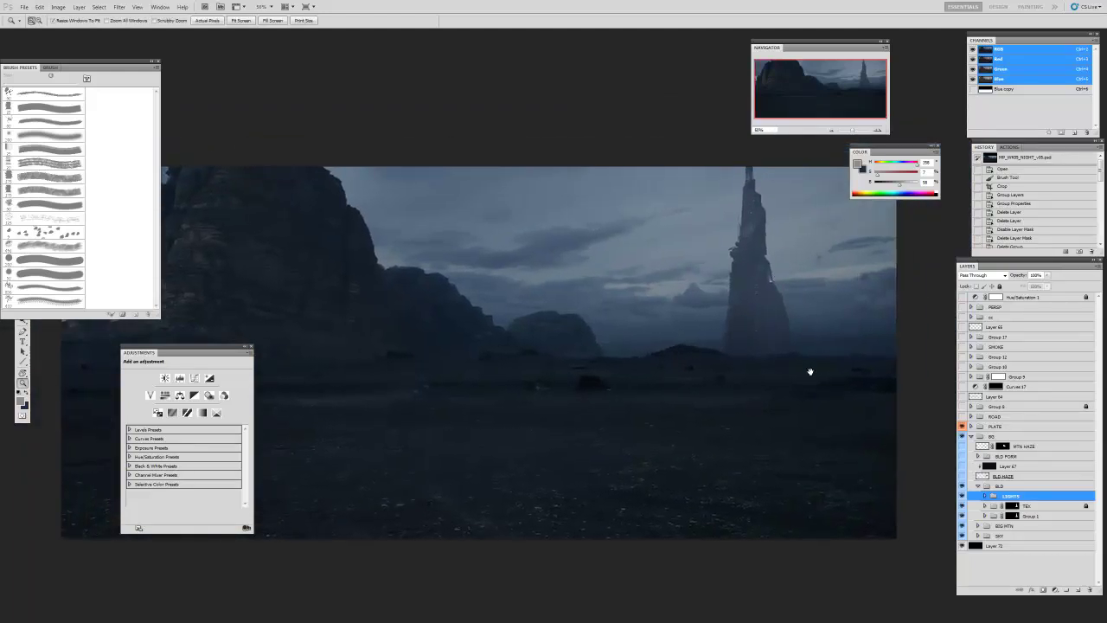
pyautogui.moveTo(787, 363); pyautogui.dragTo(784, 378)
pyautogui.press('v')
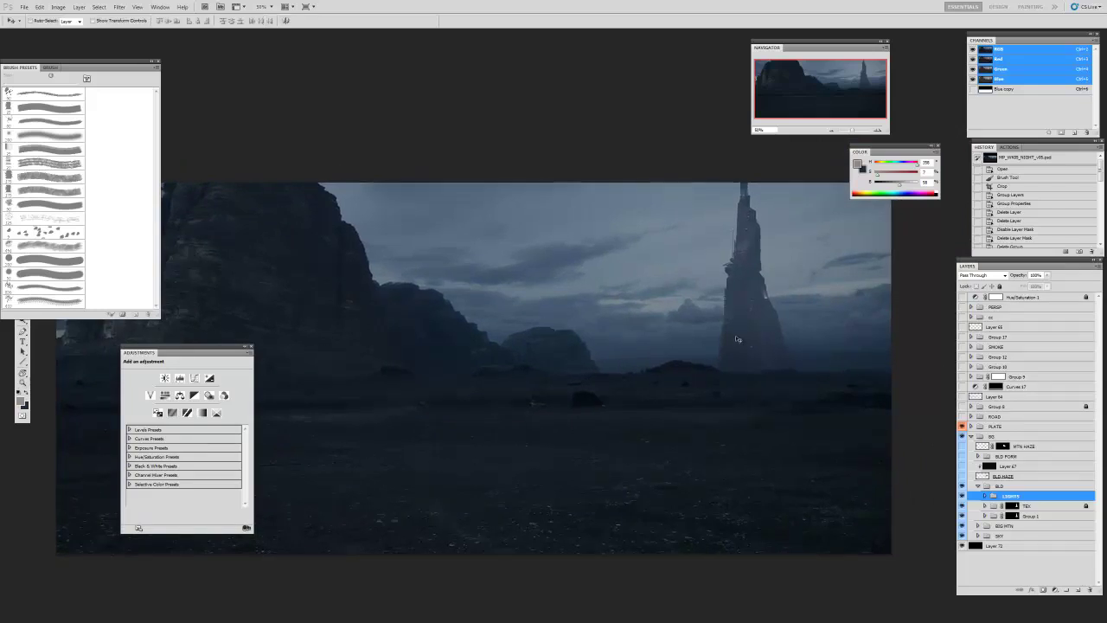
pyautogui.press('f')
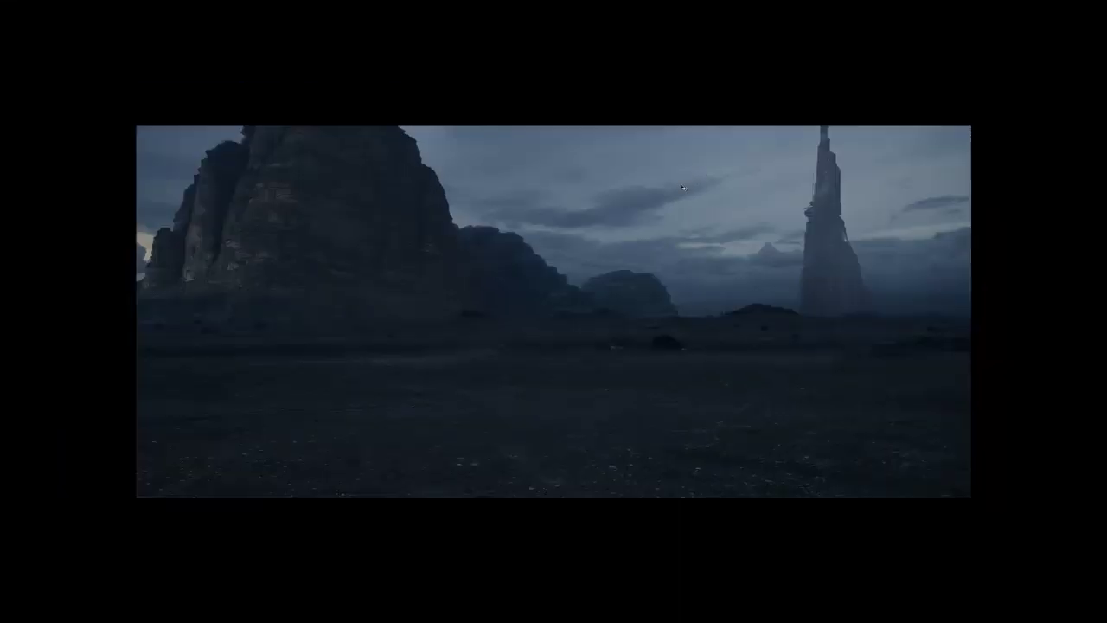
pyautogui.press('f')
# - Switch to Bridge and open the lit high-rise photo HighRiseNight0036_2_H.jpg from the windowsNight folder in Photoshop
pyautogui.hotkey('alt', 'Tab')
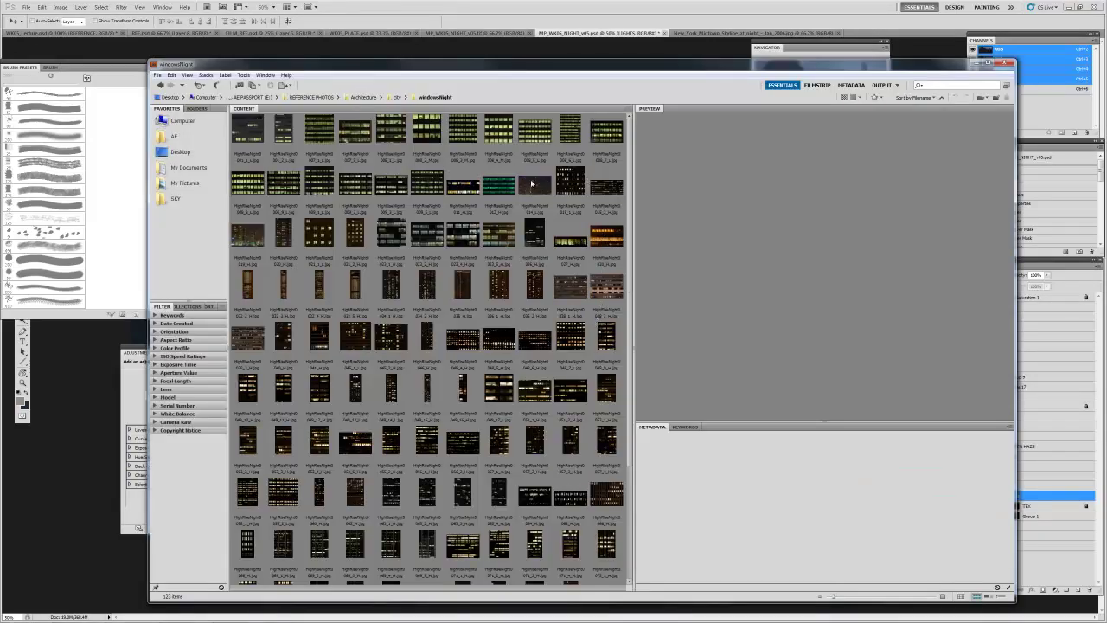
pyautogui.moveTo(397, 66); pyautogui.dragTo(442, 19)
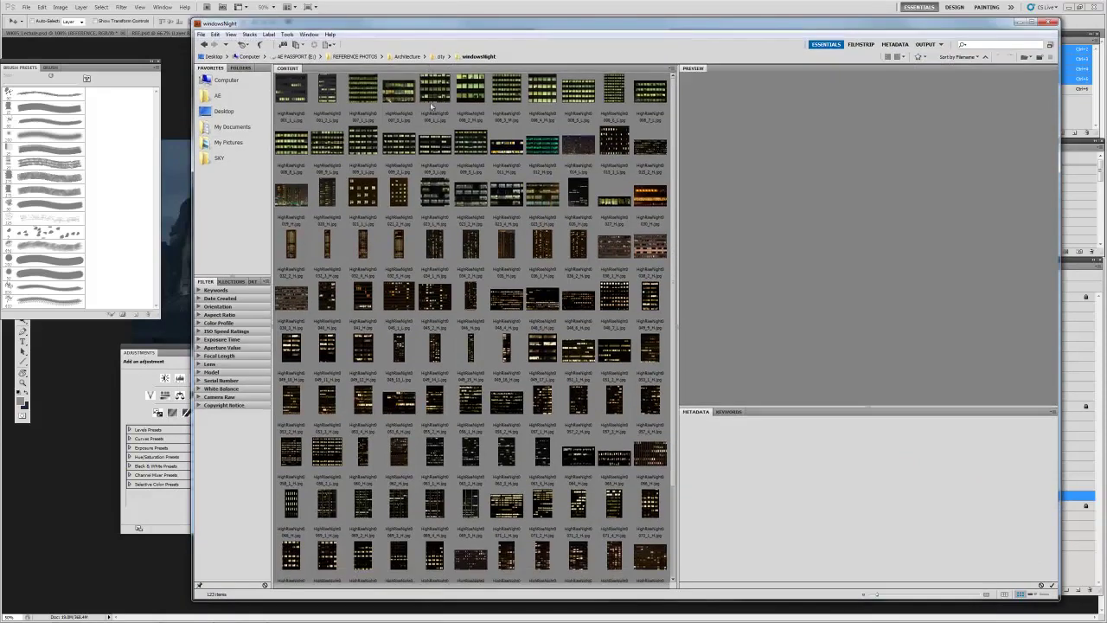
pyautogui.click(565, 299)
pyautogui.scroll(-2, 571, 304)
pyautogui.scroll(2, 570, 305)
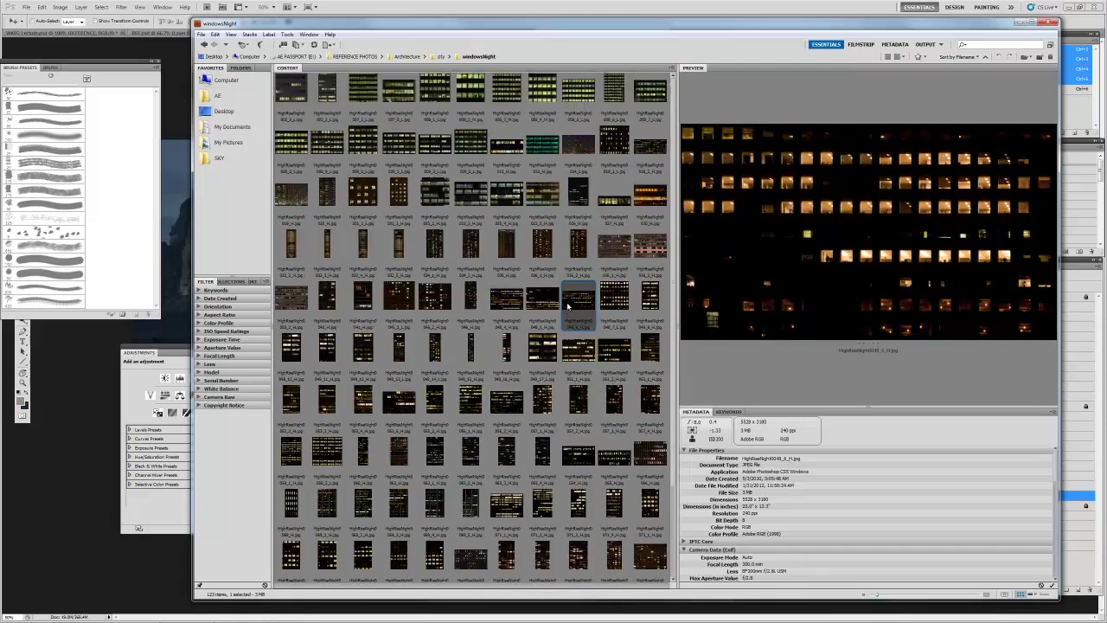
pyautogui.click(578, 250)
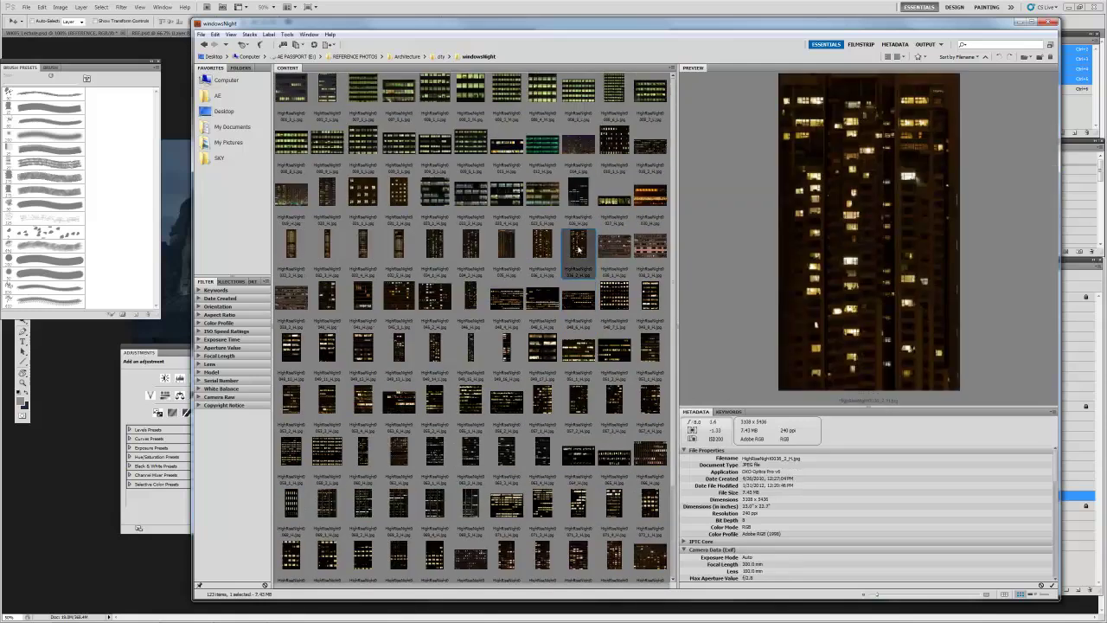
pyautogui.moveTo(611, 26); pyautogui.dragTo(606, 81)
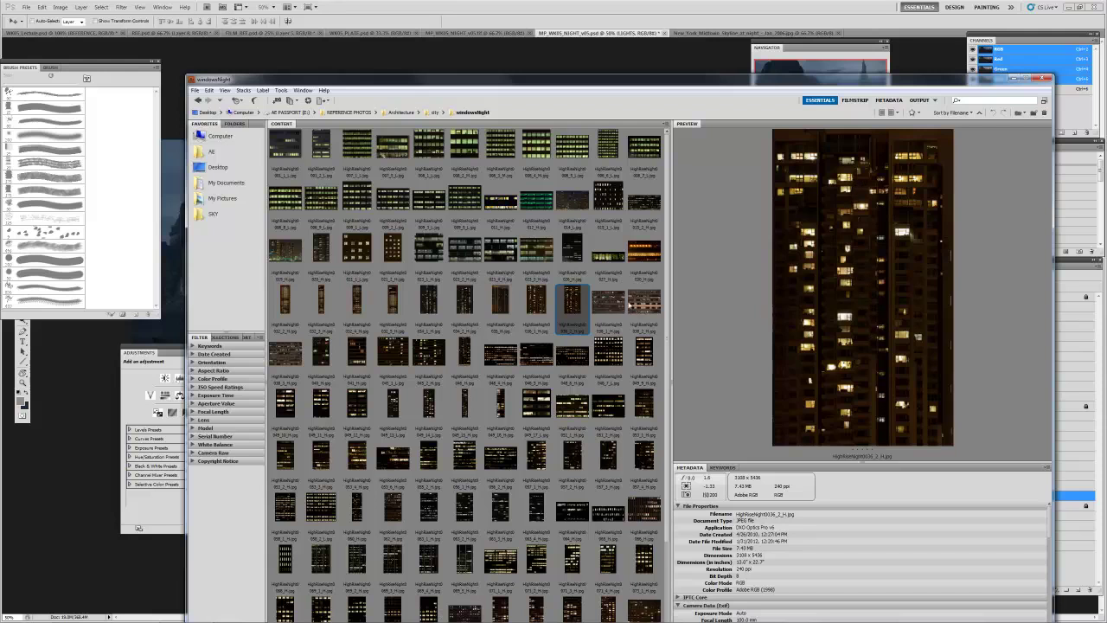
pyautogui.moveTo(570, 309); pyautogui.dragTo(671, 73)
pyautogui.moveTo(673, 10)
pyautogui.mouseDown()
pyautogui.moveTo(576, 303)
pyautogui.moveTo(665, 9)
pyautogui.mouseUp()
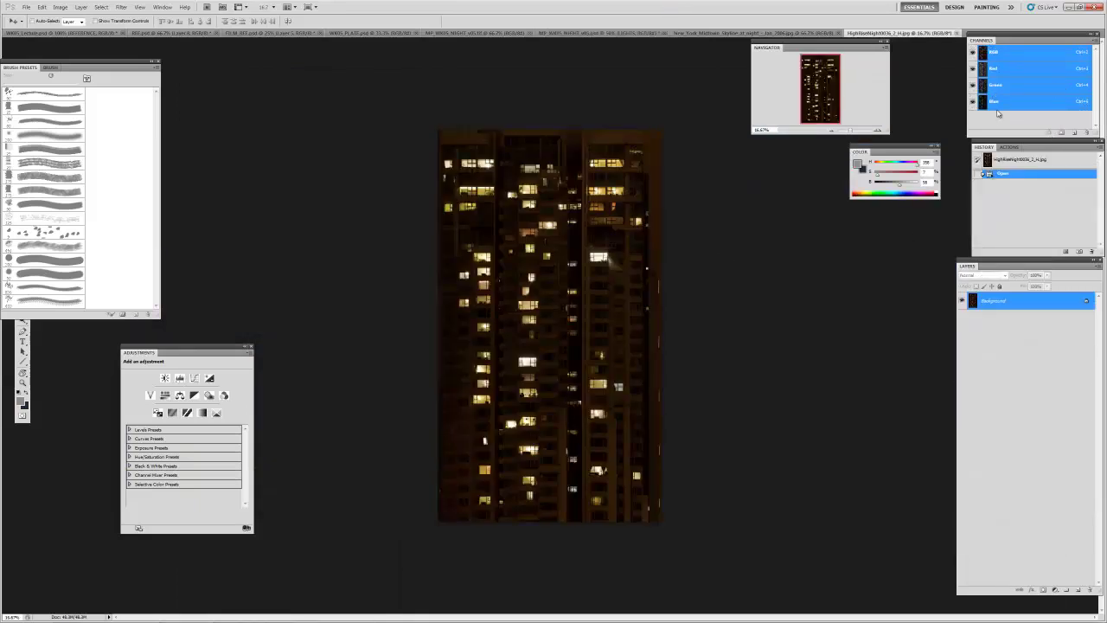
# - Compare the photo's individual color channels and duplicate the Blue channel
pyautogui.click(987, 104)
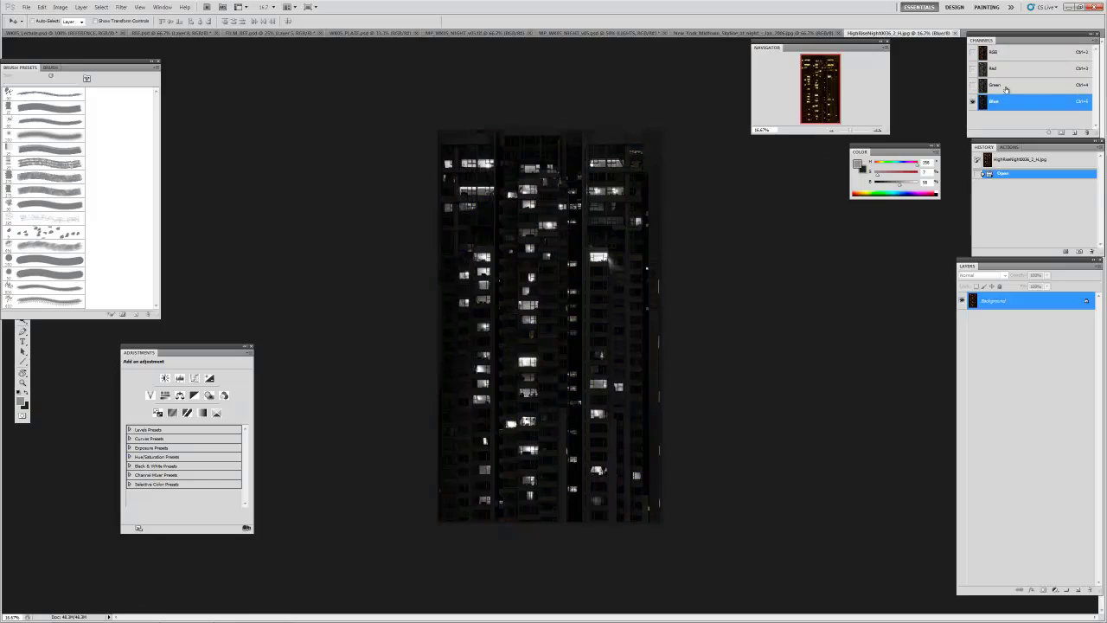
pyautogui.click(990, 69)
pyautogui.click(986, 87)
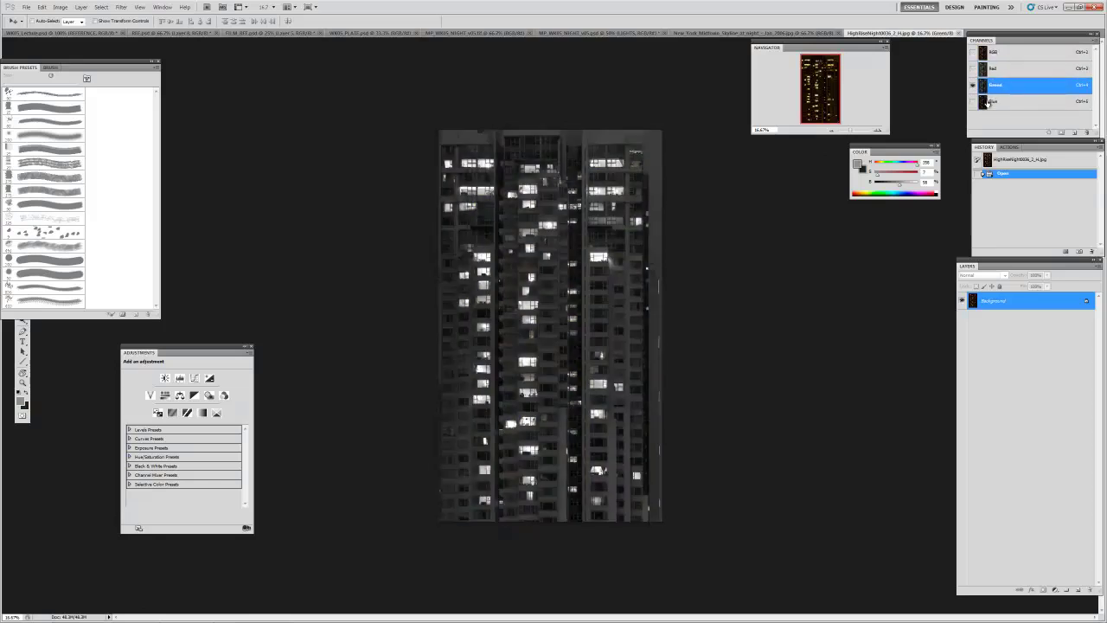
pyautogui.click(989, 102)
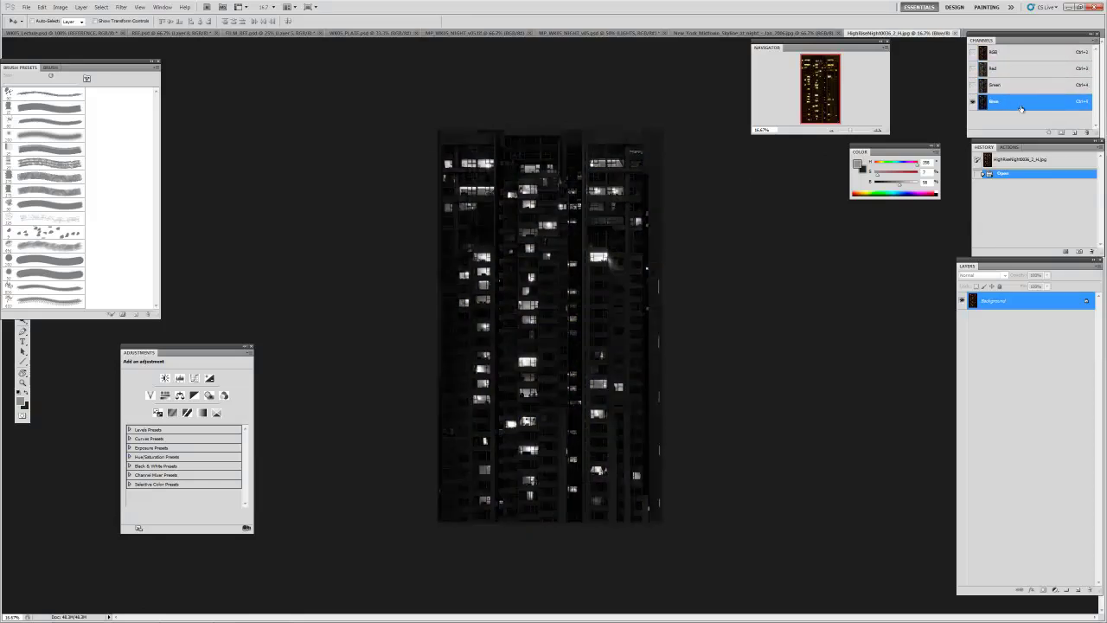
pyautogui.moveTo(988, 104); pyautogui.dragTo(1075, 132)
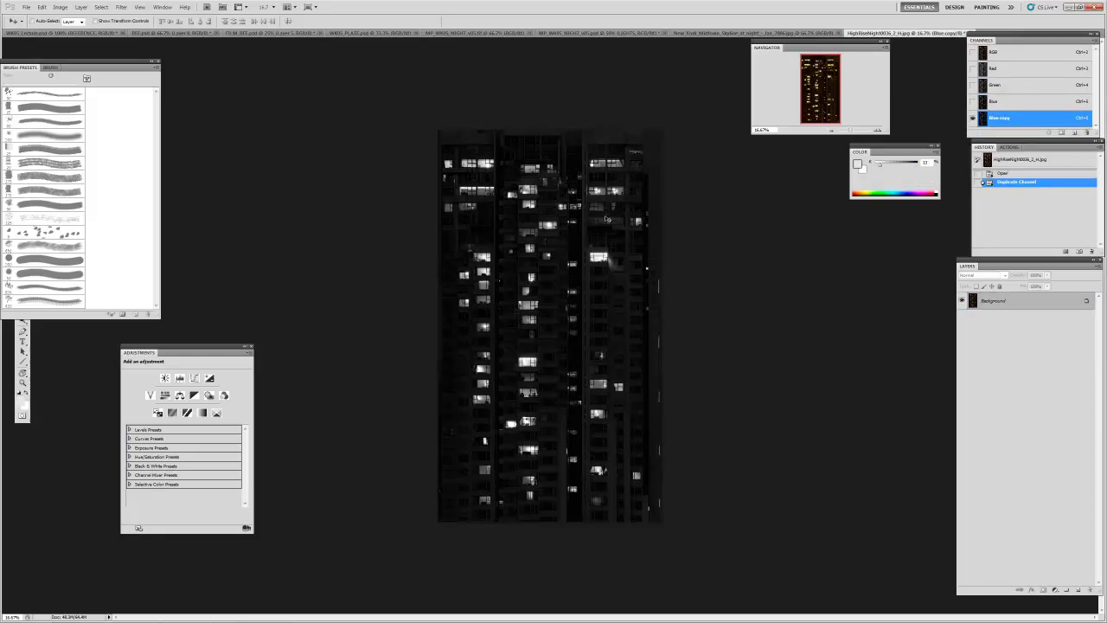
# - Apply Curves to the Blue copy channel, setting the black point on the dark facade and brightening the lit windows
pyautogui.click(61, 7)
pyautogui.moveTo(85, 31)
pyautogui.click(181, 45)
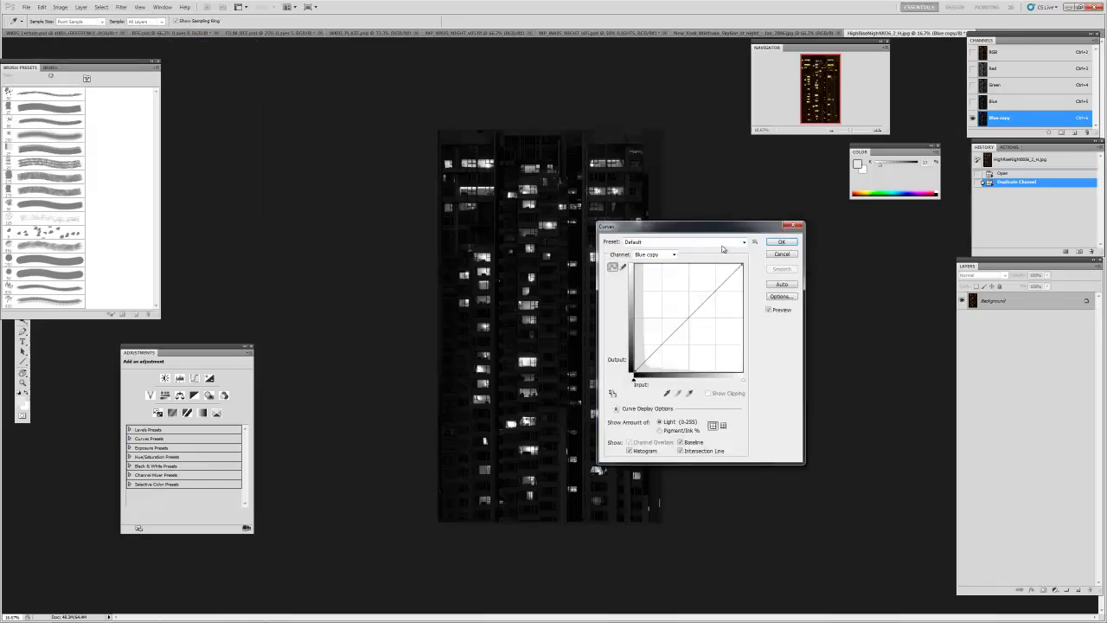
pyautogui.click(736, 376)
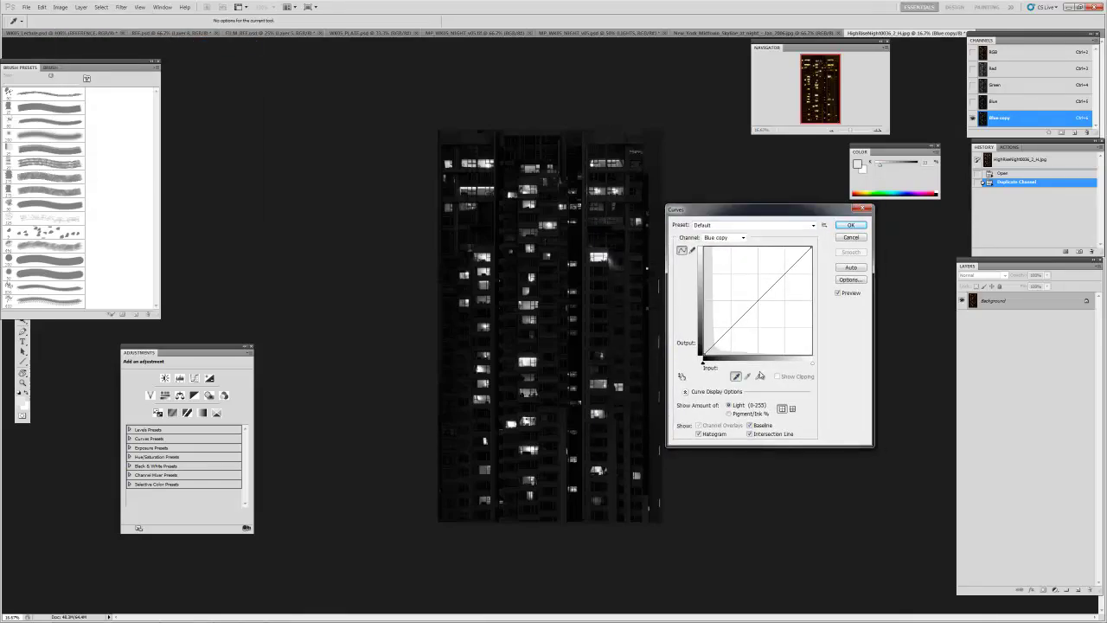
pyautogui.click(589, 287)
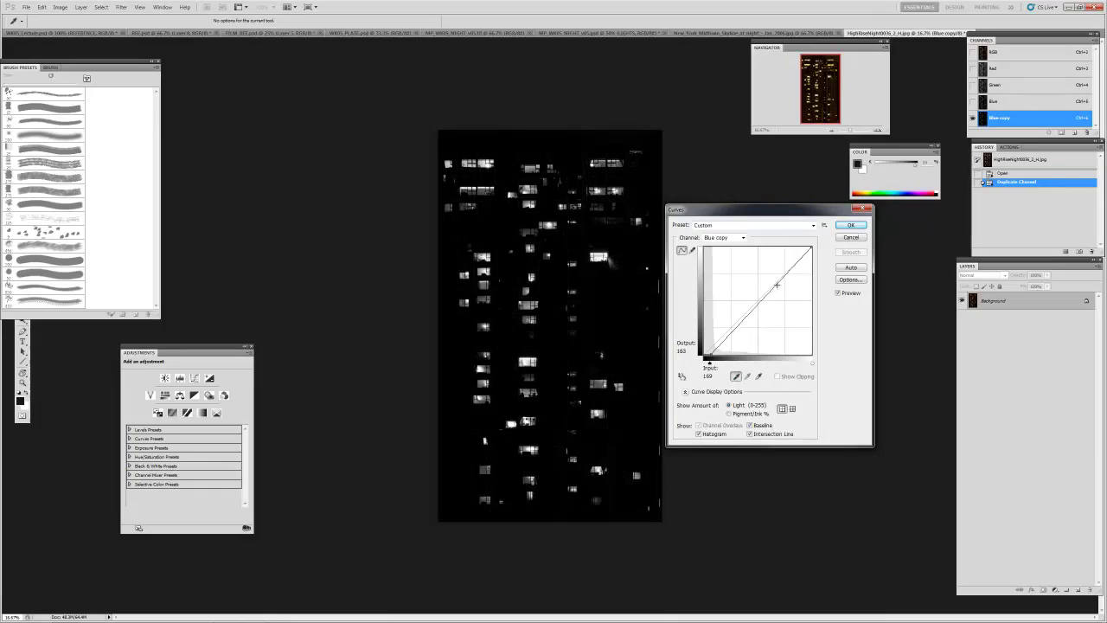
pyautogui.moveTo(782, 277); pyautogui.dragTo(777, 243)
pyautogui.click(848, 226)
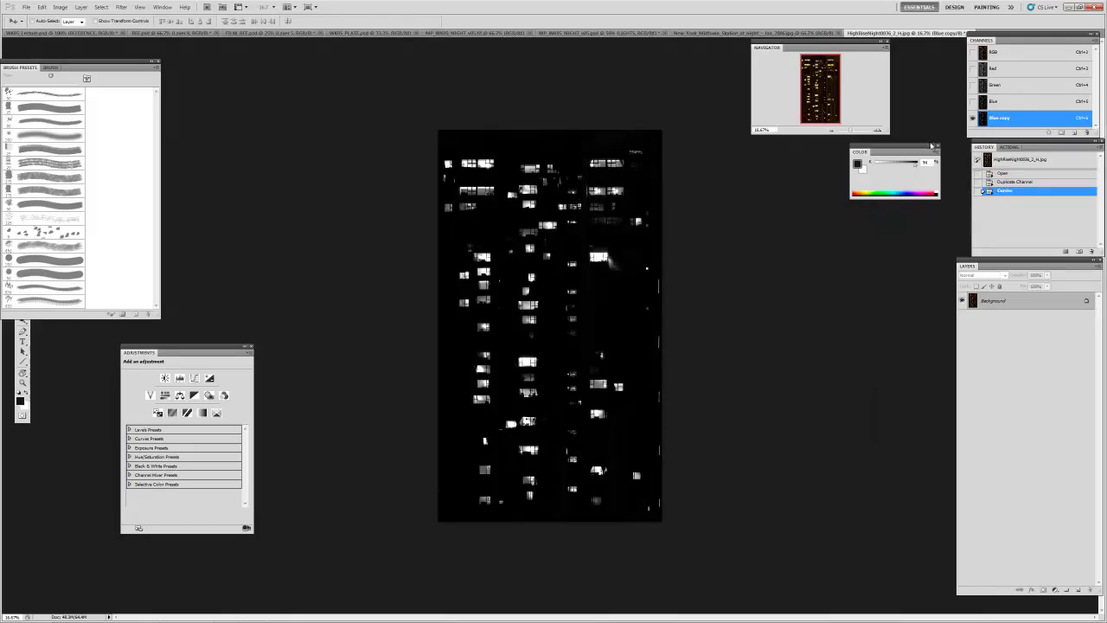
# - Load the Blue copy channel as a selection, copy the lit windows in full color, and return to the night matte painting
pyautogui.keyDown('ctrl'); pyautogui.click(983, 125); pyautogui.keyUp('ctrl')
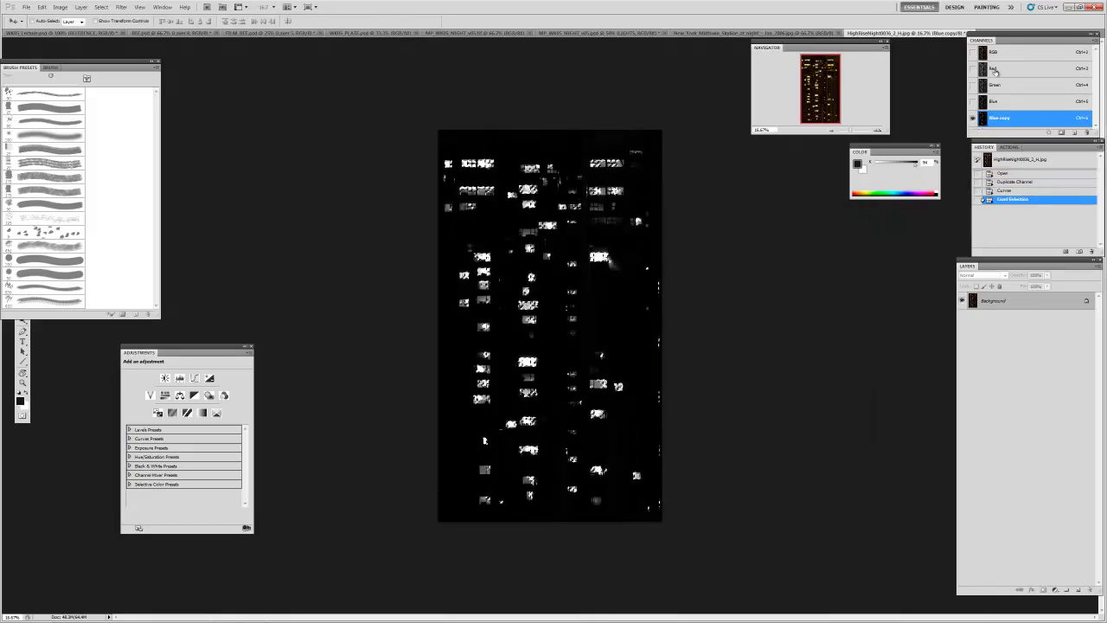
pyautogui.click(984, 54)
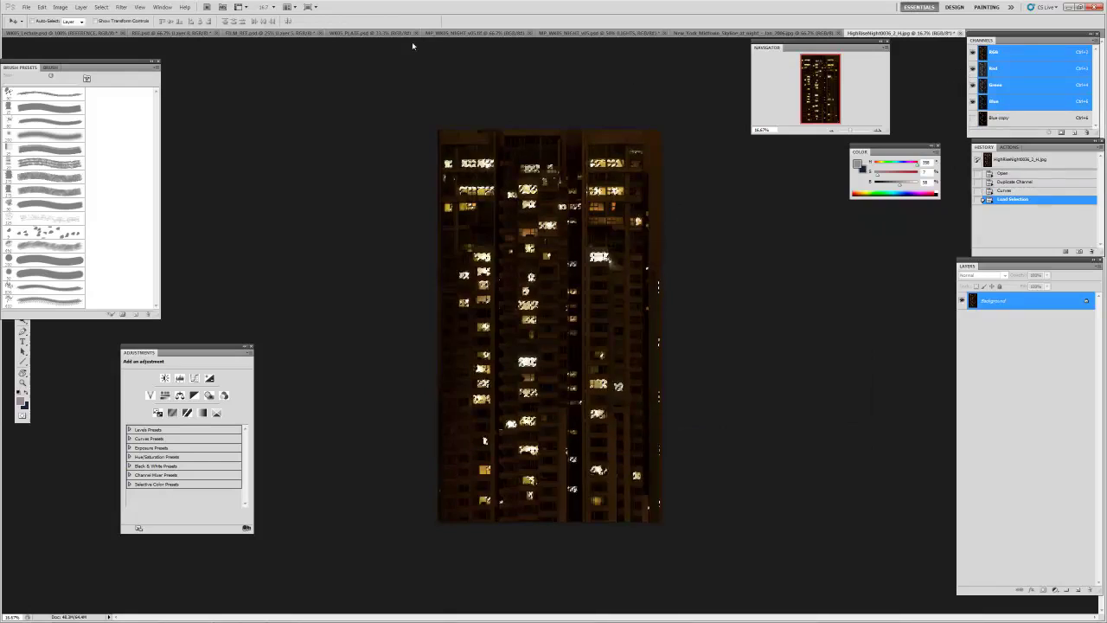
pyautogui.click(600, 34)
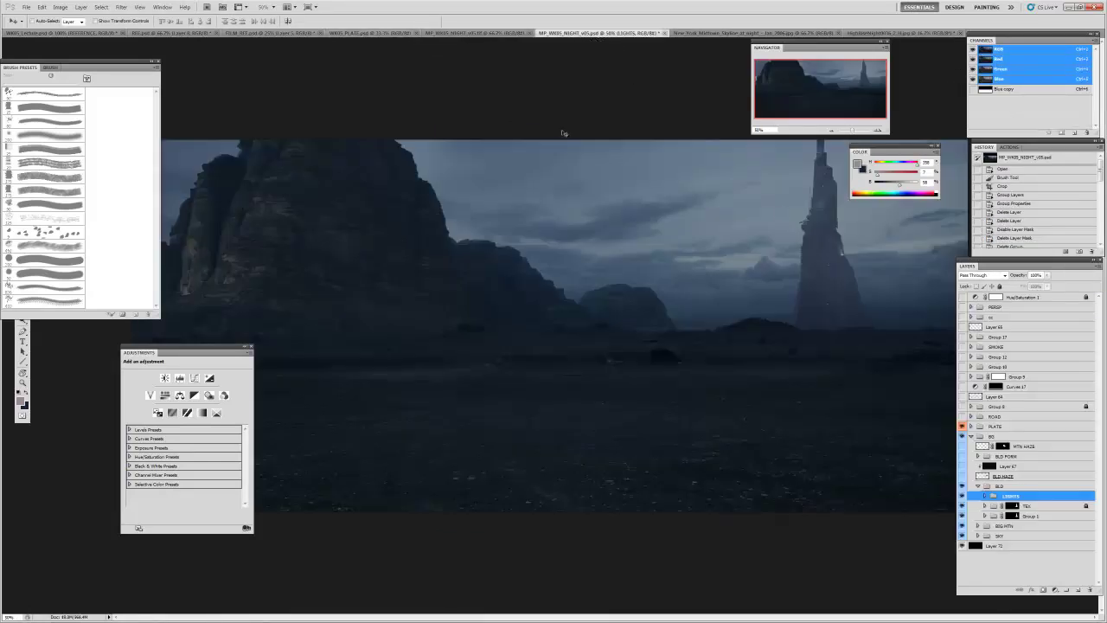
# - Create a new layer group named LIGHTS inside the BLD group, above the existing LIGHTS group
pyautogui.press('f')
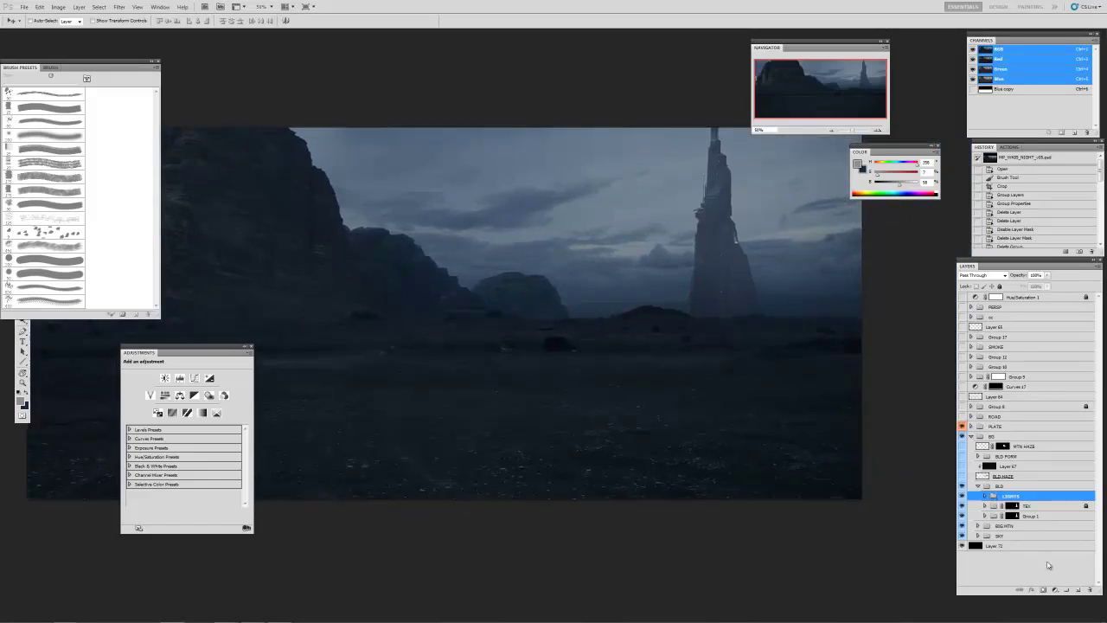
pyautogui.click(1064, 596)
pyautogui.doubleClick(1010, 497)
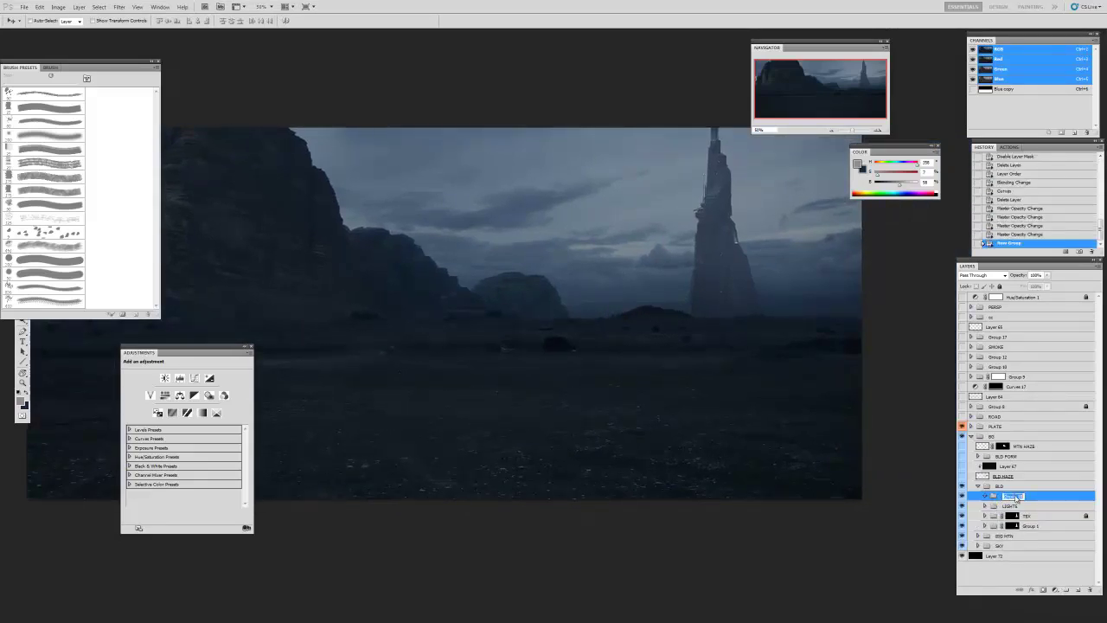
pyautogui.write('LIGHTS')
pyautogui.press('Return')
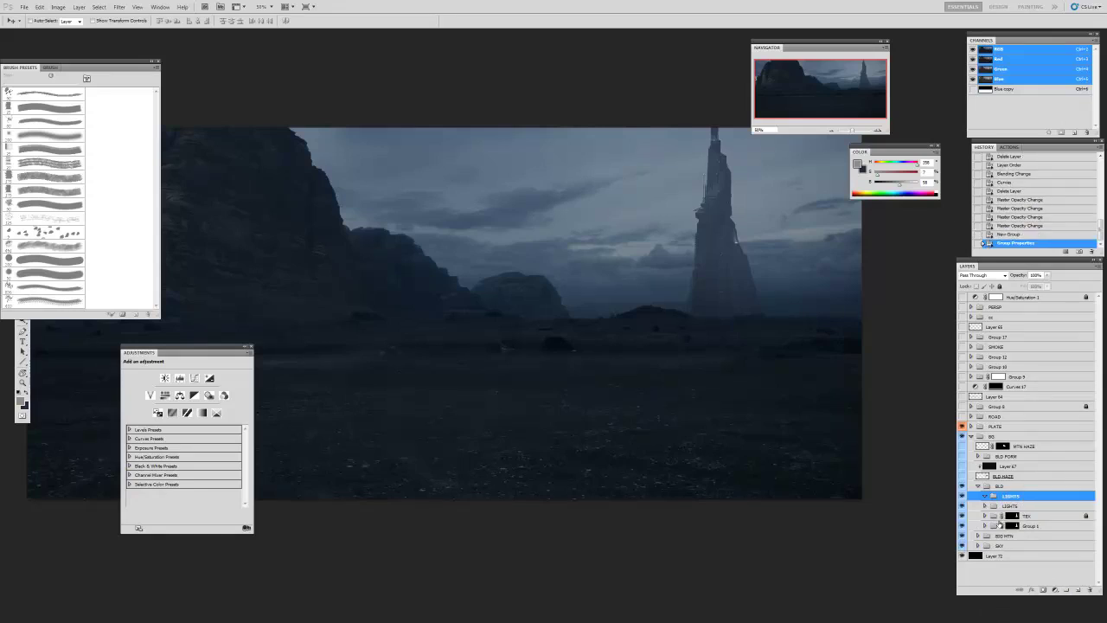
# - Paste the lit windows into the new LIGHTS group and scale them down to fit over the distant tower
pyautogui.hotkey('ctrl', 'v')
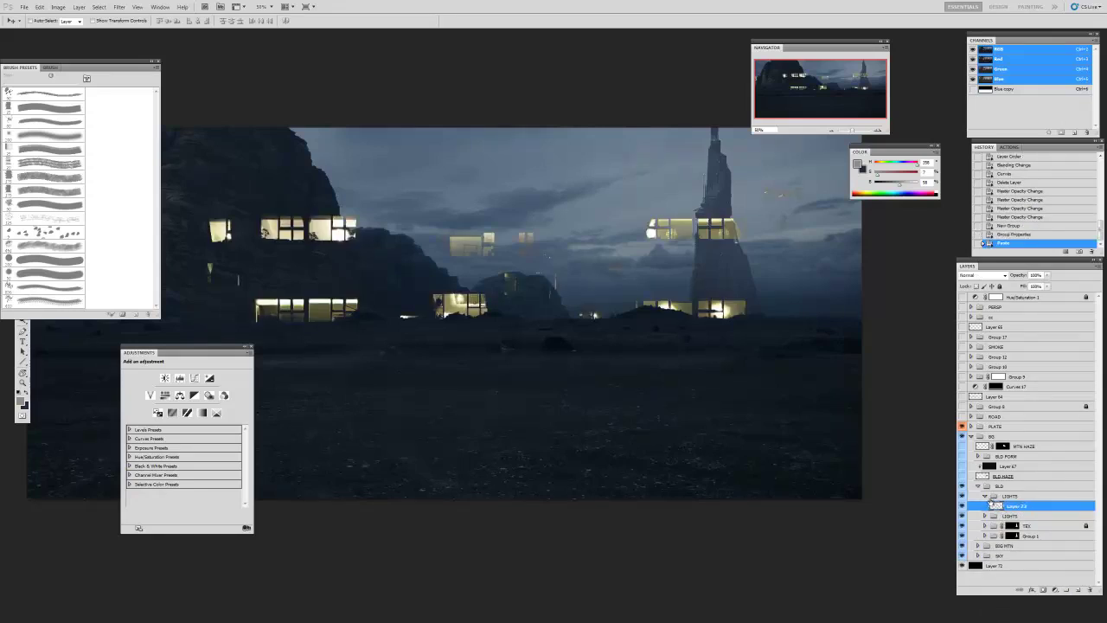
pyautogui.hotkey('ctrl', '-')
pyautogui.hotkey('ctrl', '-')
pyautogui.hotkey('ctrl', '-')
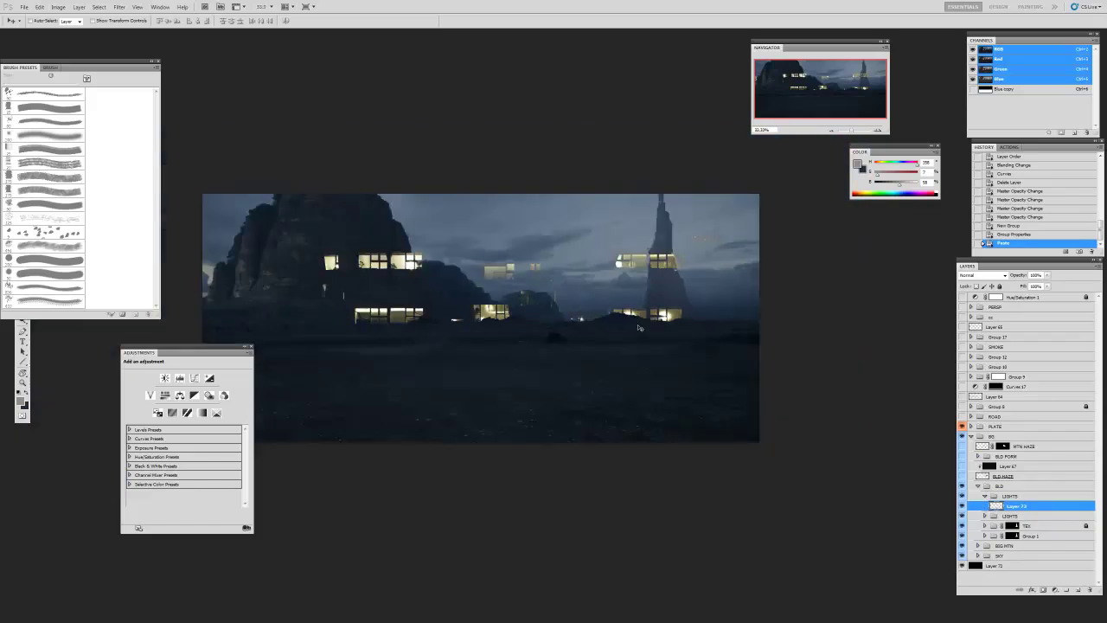
pyautogui.hotkey('ctrl', 't')
pyautogui.moveTo(657, 260); pyautogui.dragTo(494, 446)
pyautogui.moveTo(488, 512); pyautogui.dragTo(613, 280)
pyautogui.moveTo(620, 217); pyautogui.dragTo(612, 288)
pyautogui.hotkey('ctrl', '+')
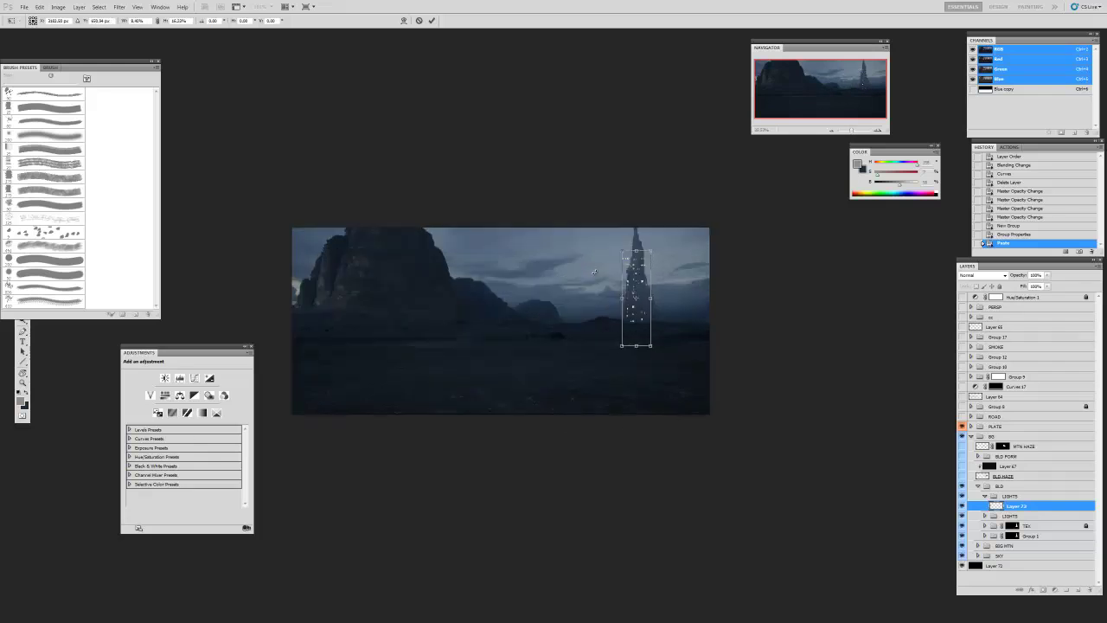
pyautogui.hotkey('ctrl', '+')
pyautogui.press('Return')
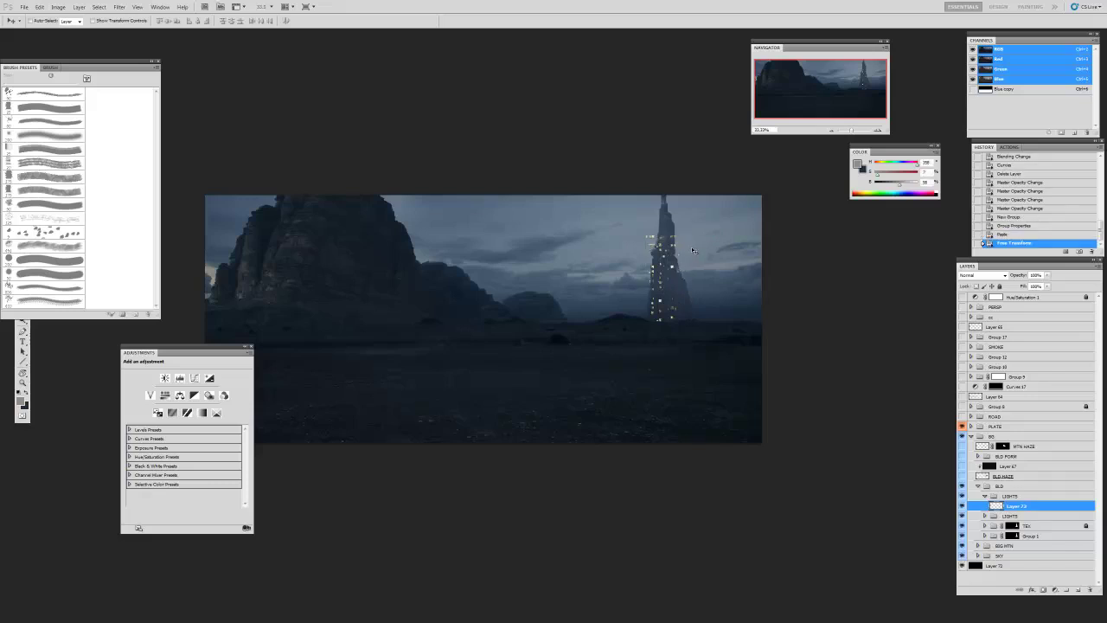
# - Examine the illuminated skyscraper photo in REF.psd for the scale of its lights, and return to the night matte painting
pyautogui.press('f')
pyautogui.press('f')
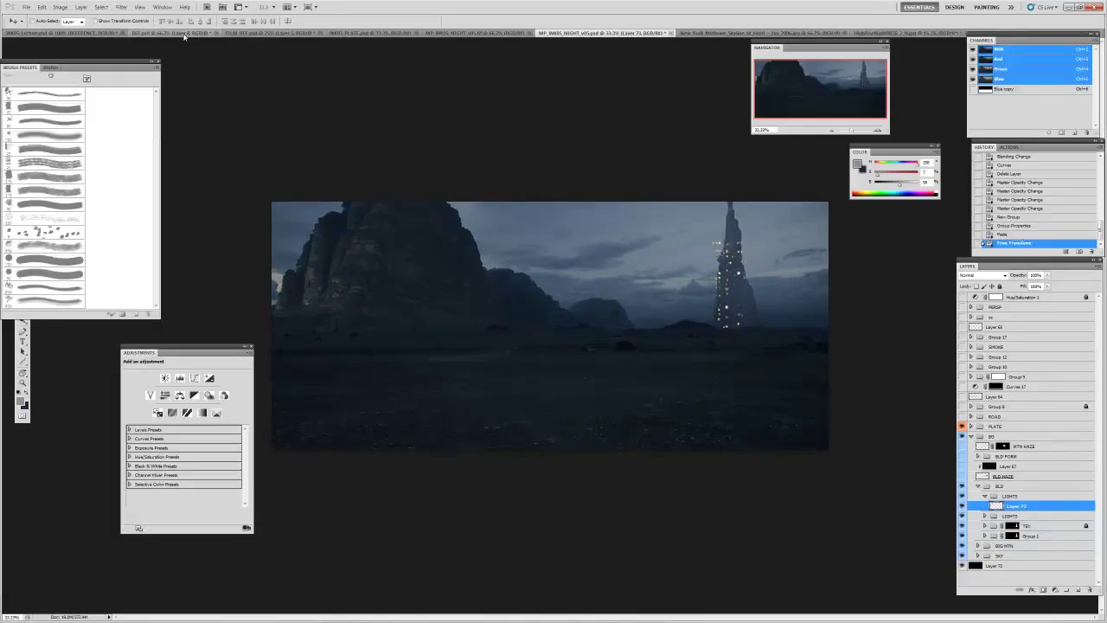
pyautogui.click(177, 33)
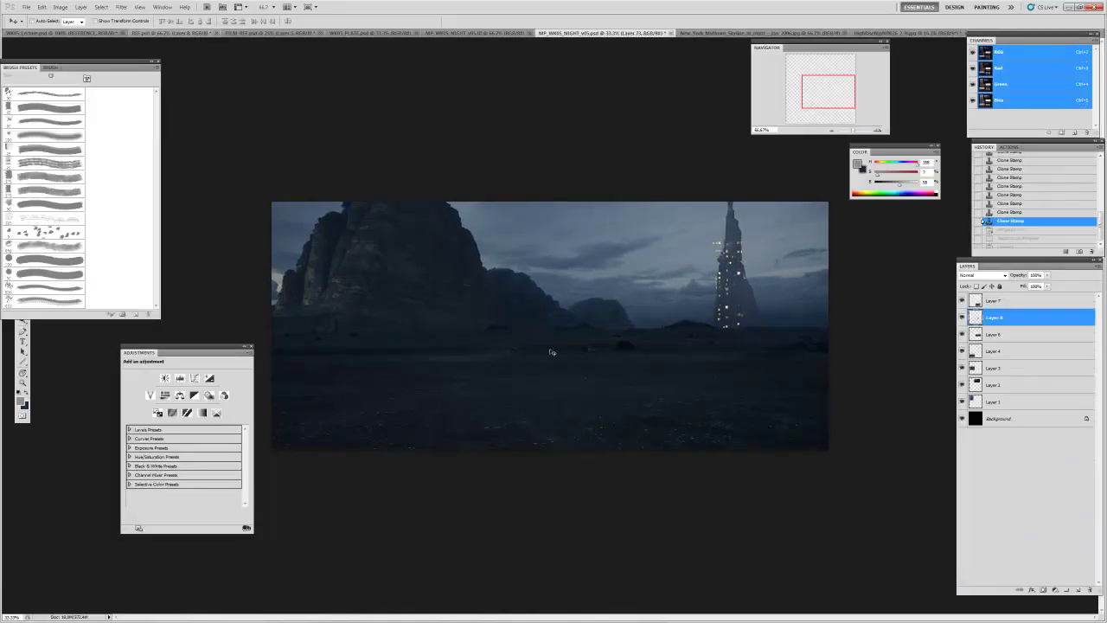
pyautogui.moveTo(284, 257); pyautogui.dragTo(293, 288)
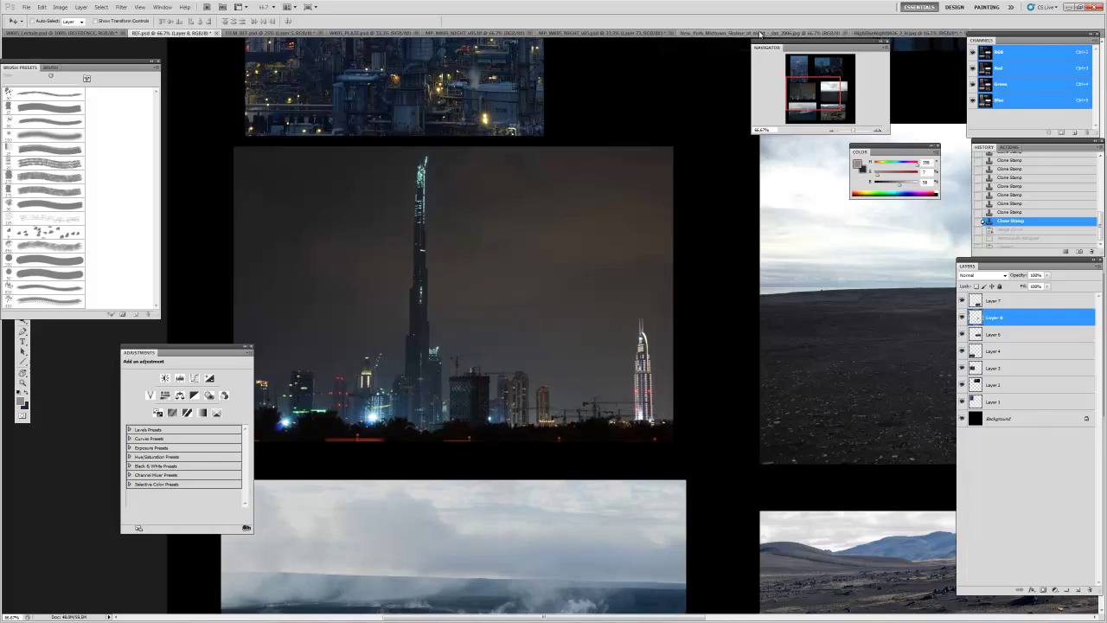
pyautogui.click(584, 35)
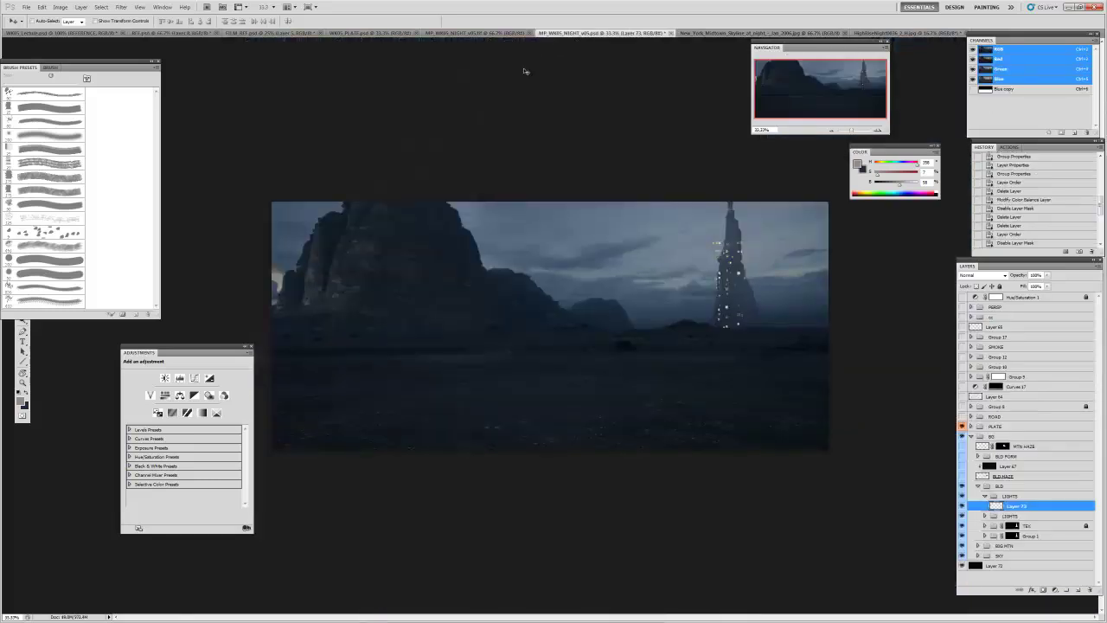
# - Scale the lit windows layer down further to a small cluster on the tower's lower body
pyautogui.hotkey('ctrl', 't')
pyautogui.moveTo(750, 232); pyautogui.dragTo(731, 275)
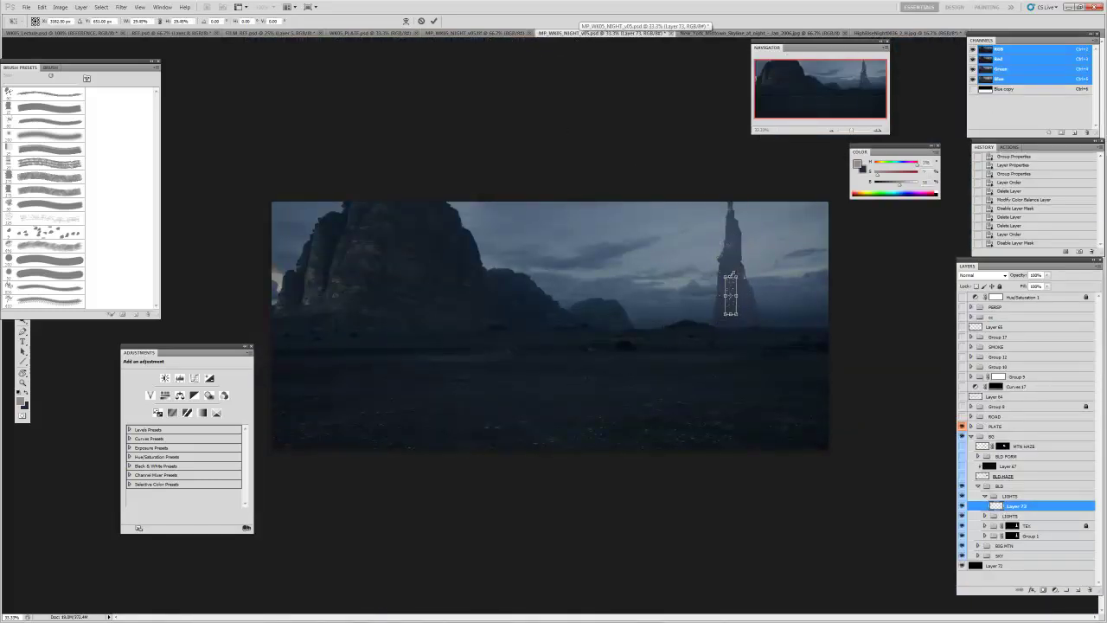
pyautogui.press('Return')
pyautogui.press('z')
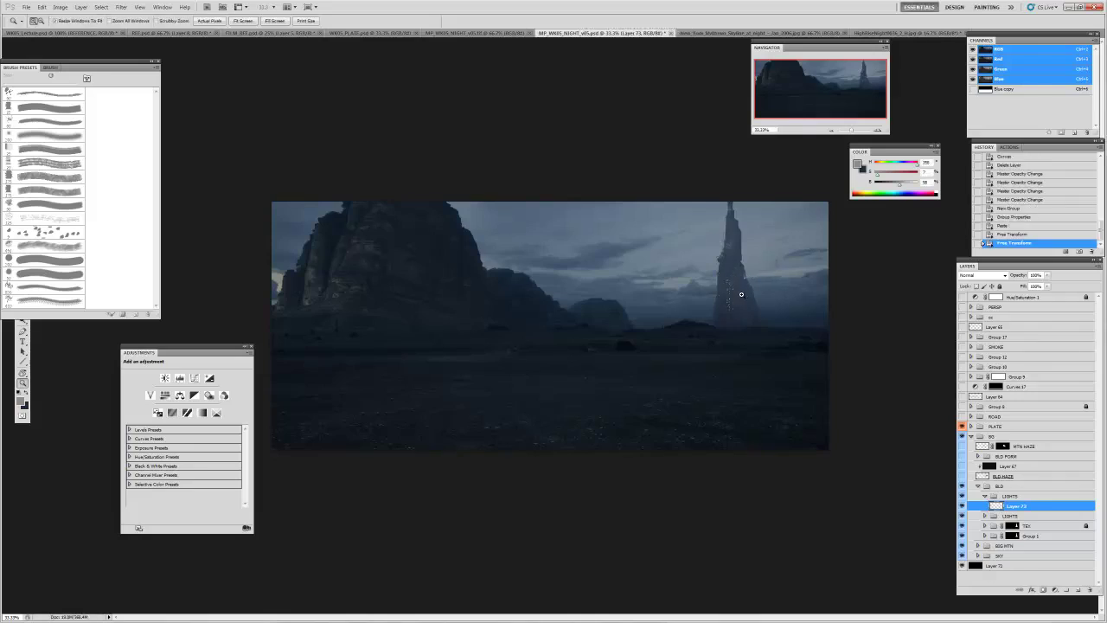
# - Move the lit windows layer onto the shadowed left side of the tower's lower body
pyautogui.click(843, 286)
pyautogui.press('v')
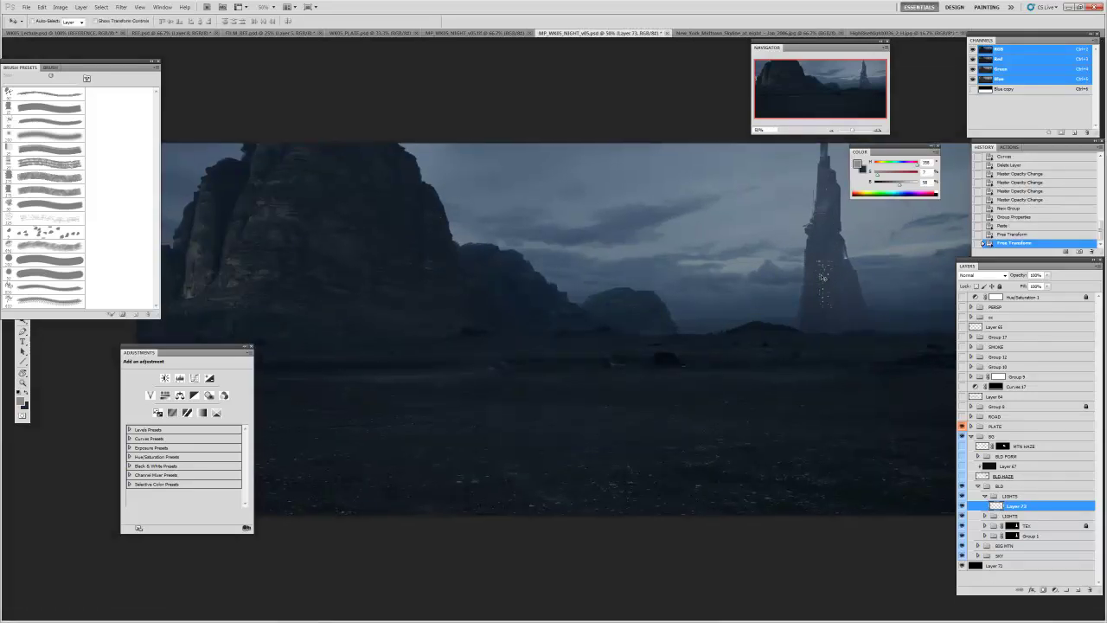
pyautogui.press('f')
pyautogui.moveTo(782, 269); pyautogui.dragTo(626, 275)
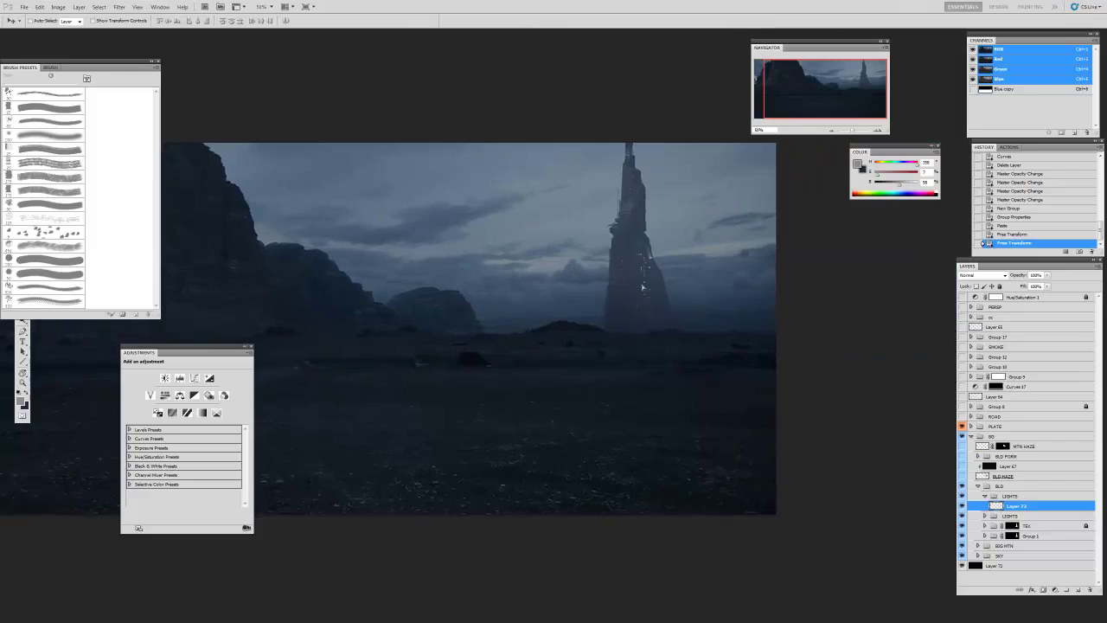
pyautogui.moveTo(623, 301); pyautogui.dragTo(615, 308)
# - Try the Screen blend mode and a slightly lower position on the lit windows layer, and undo both changes
pyautogui.click(1004, 275)
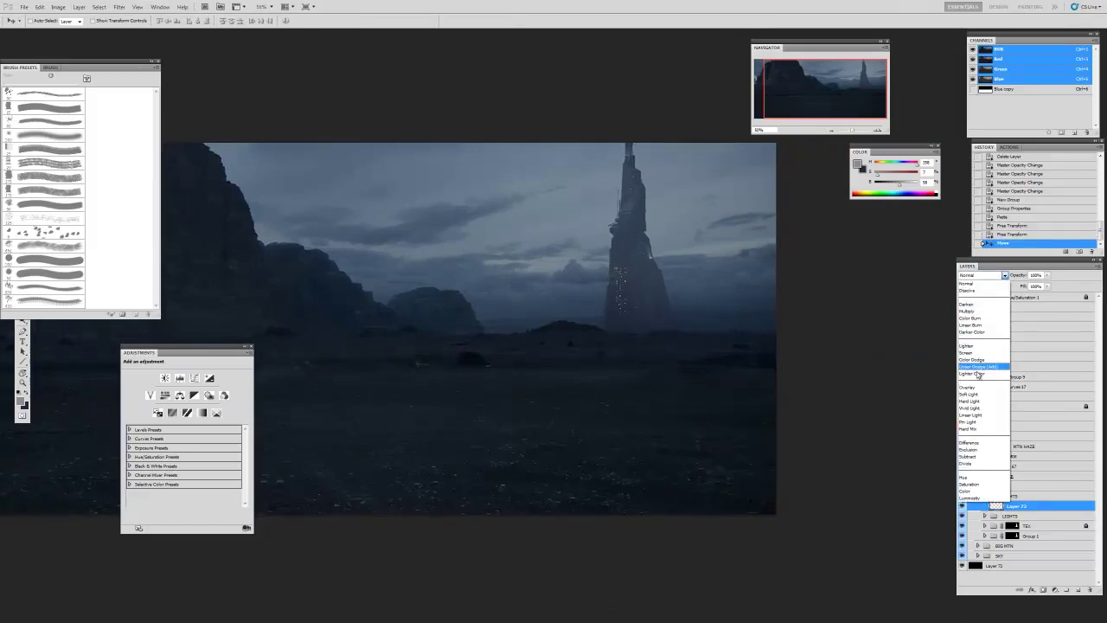
pyautogui.click(980, 355)
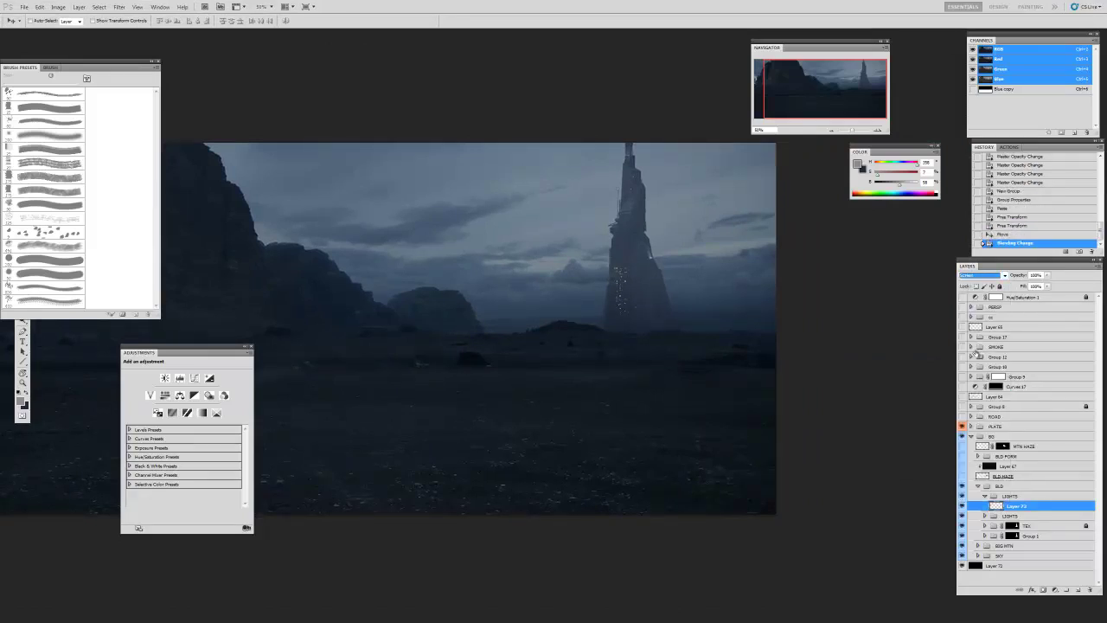
pyautogui.moveTo(632, 298); pyautogui.dragTo(632, 317)
pyautogui.hotkey('ctrl', 'z')
pyautogui.hotkey('ctrl', 'z')
pyautogui.hotkey('ctrl', 'alt', 'z')
pyautogui.hotkey('ctrl', 'alt', 'z')
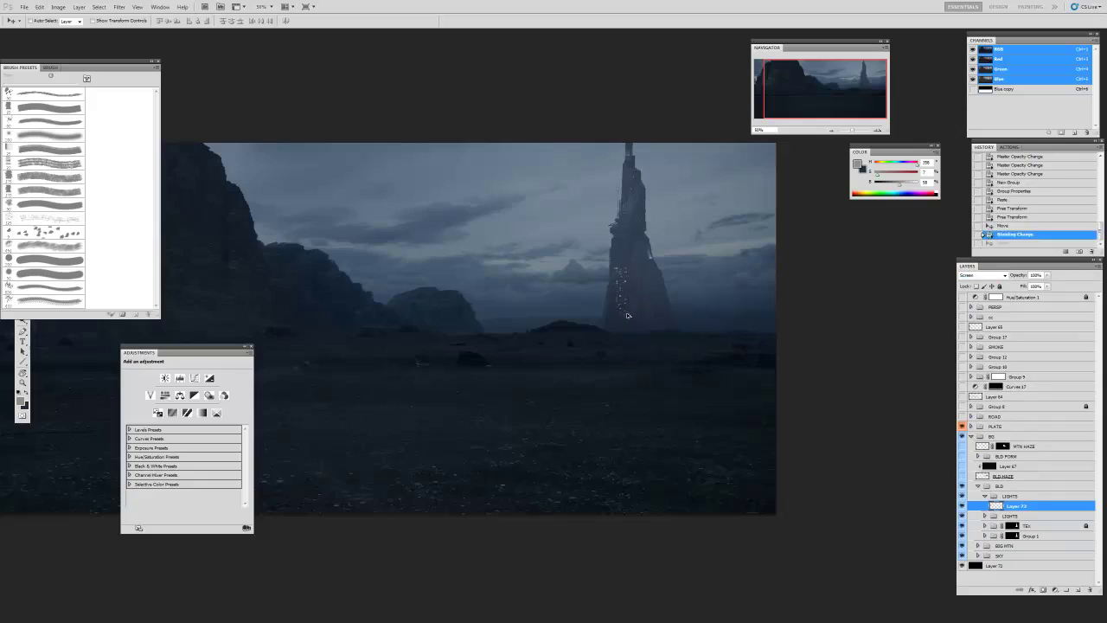
# - Examine the lit windows up close against the tower's facade for scale and placement
pyautogui.press('z')
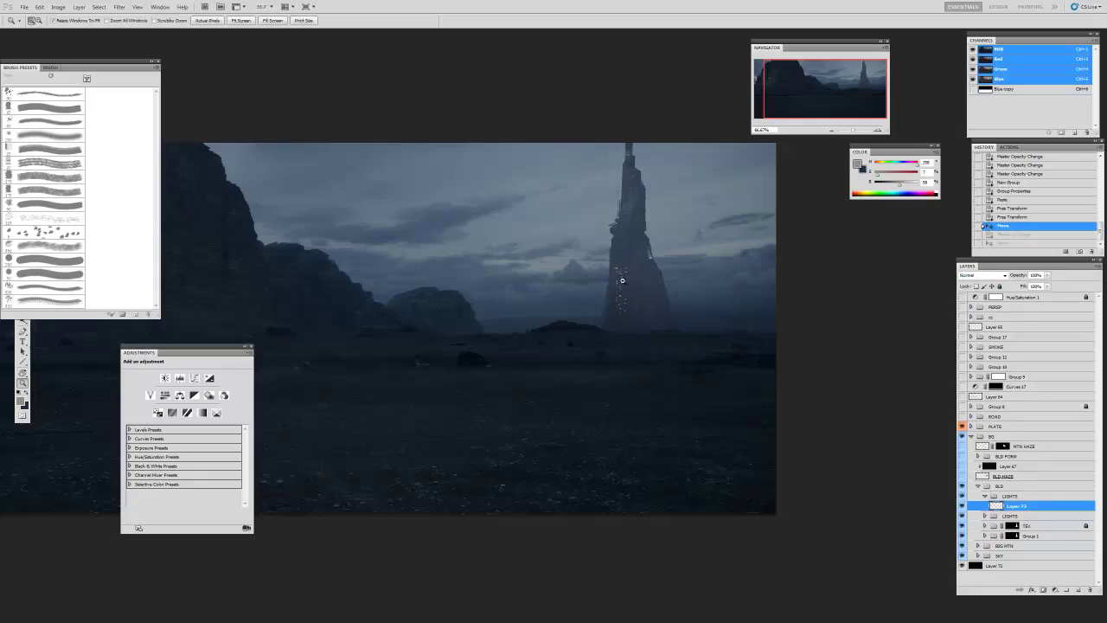
pyautogui.click(621, 281)
pyautogui.click(624, 273)
pyautogui.click(624, 271)
pyautogui.click(625, 271)
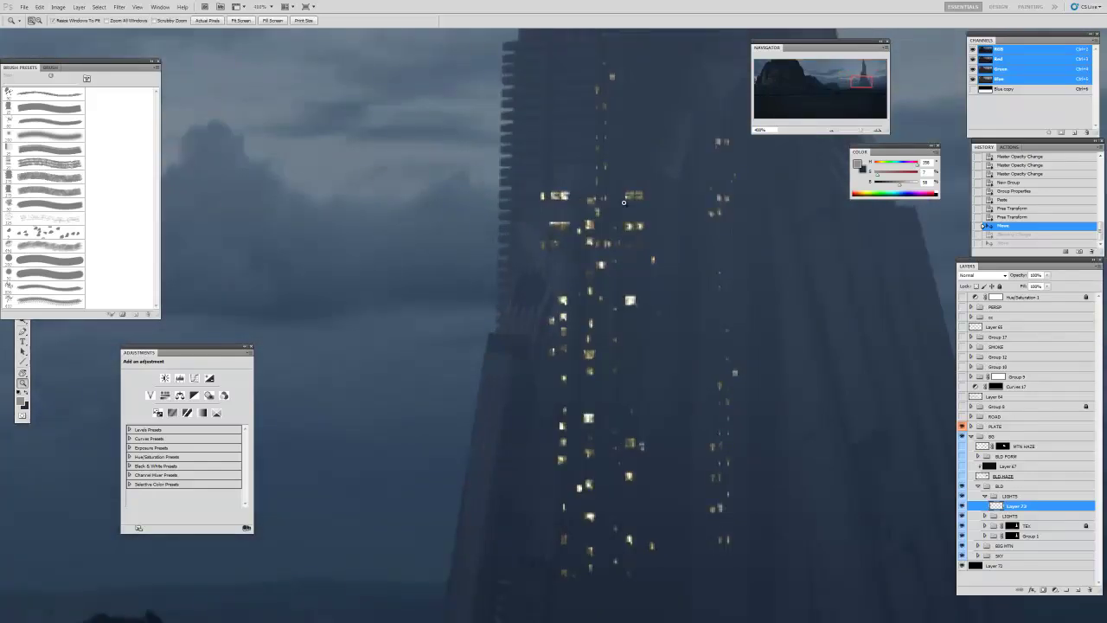
pyautogui.press('alt')
pyautogui.keyDown('alt'); pyautogui.click(607, 286); pyautogui.keyUp('alt')
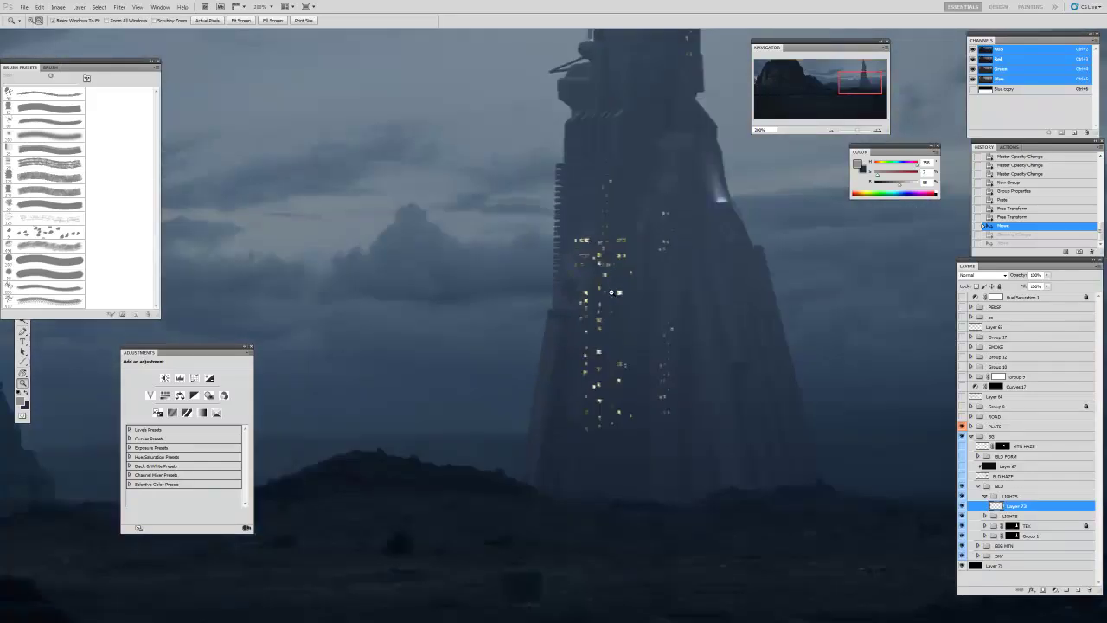
pyautogui.keyDown('alt'); pyautogui.click(615, 292); pyautogui.keyUp('alt')
# - Shift the lit windows layer slightly lower, toward the tower's base
pyautogui.press('v')
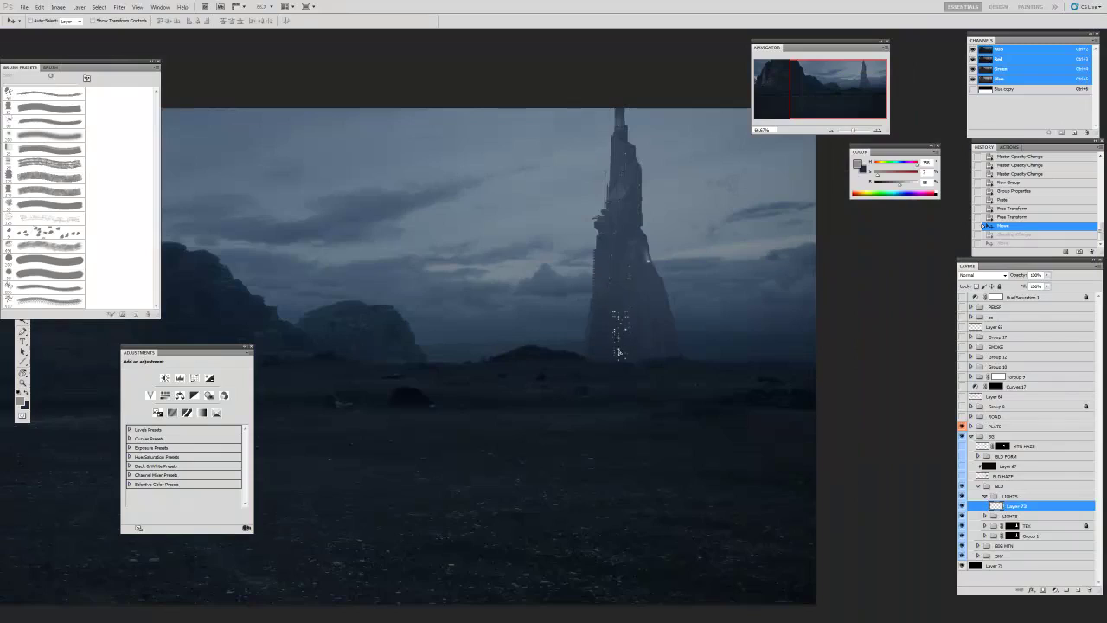
pyautogui.press('z')
pyautogui.keyDown('alt'); pyautogui.click(613, 278); pyautogui.keyUp('alt')
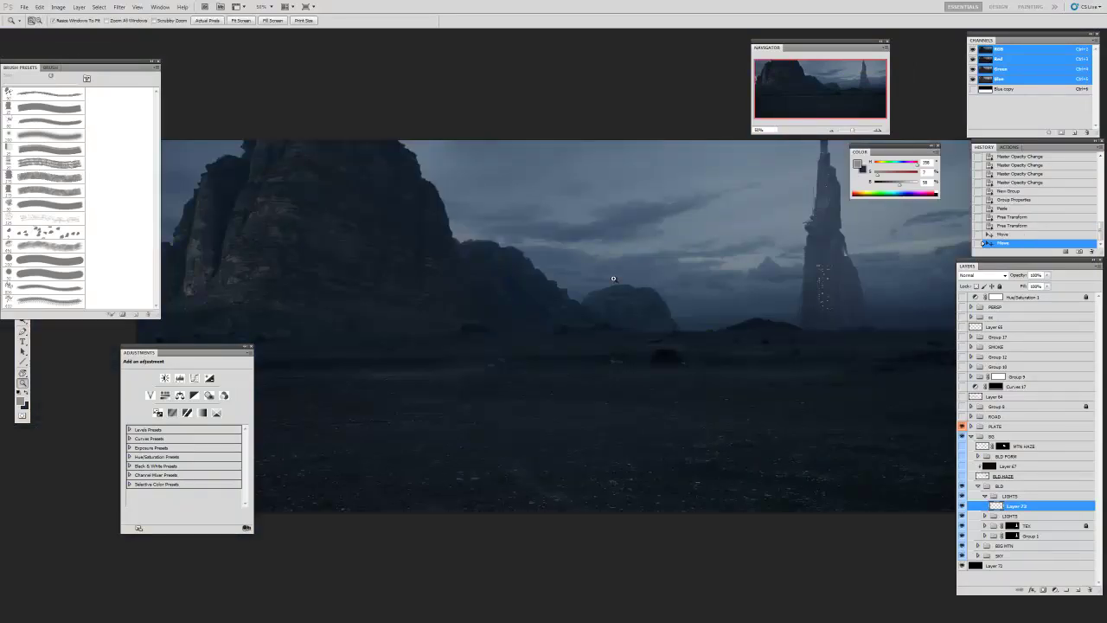
pyautogui.press('v')
pyautogui.moveTo(813, 277); pyautogui.dragTo(722, 302)
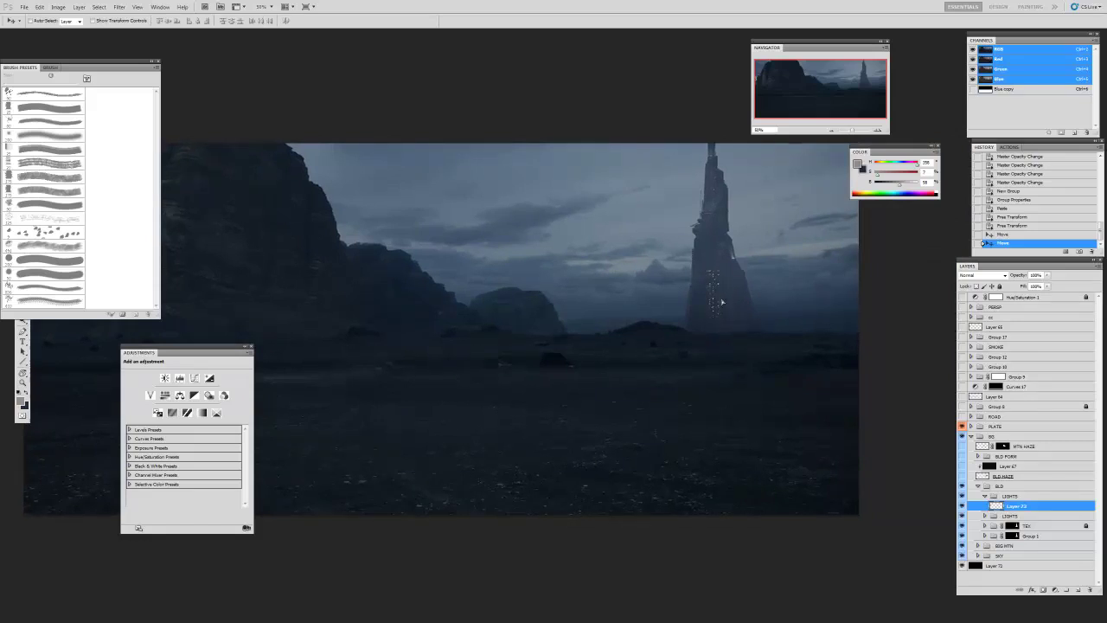
pyautogui.hotkey('shift', 'Down')
# - Scale the lit windows down to a smaller cluster and shift it slightly left on the tower
pyautogui.hotkey('ctrl', 't')
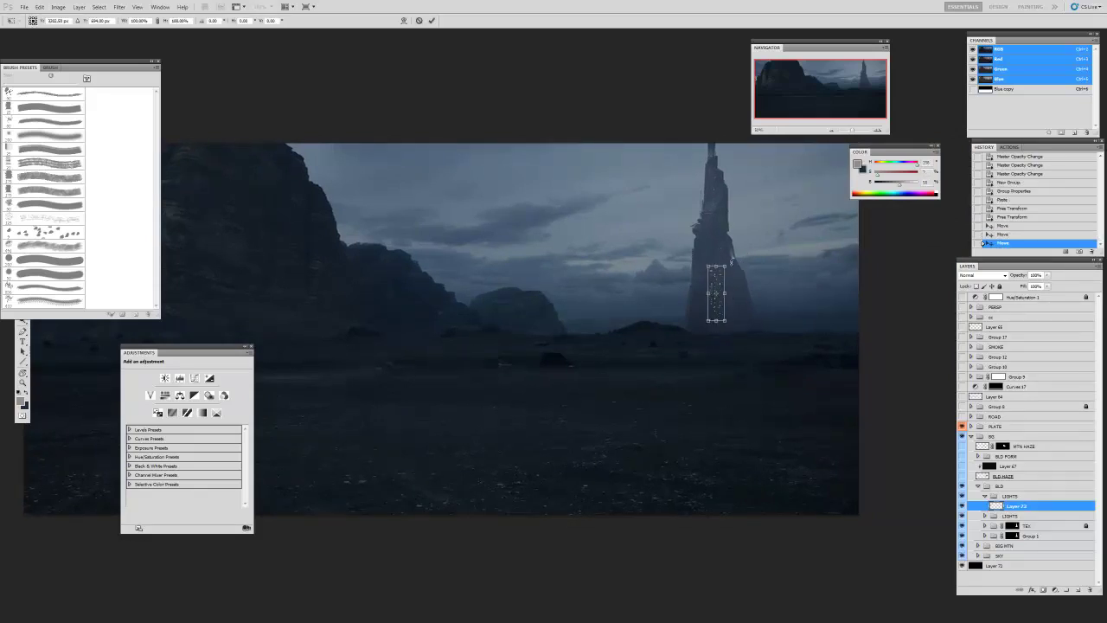
pyautogui.moveTo(728, 263); pyautogui.dragTo(727, 275)
pyautogui.press('Return')
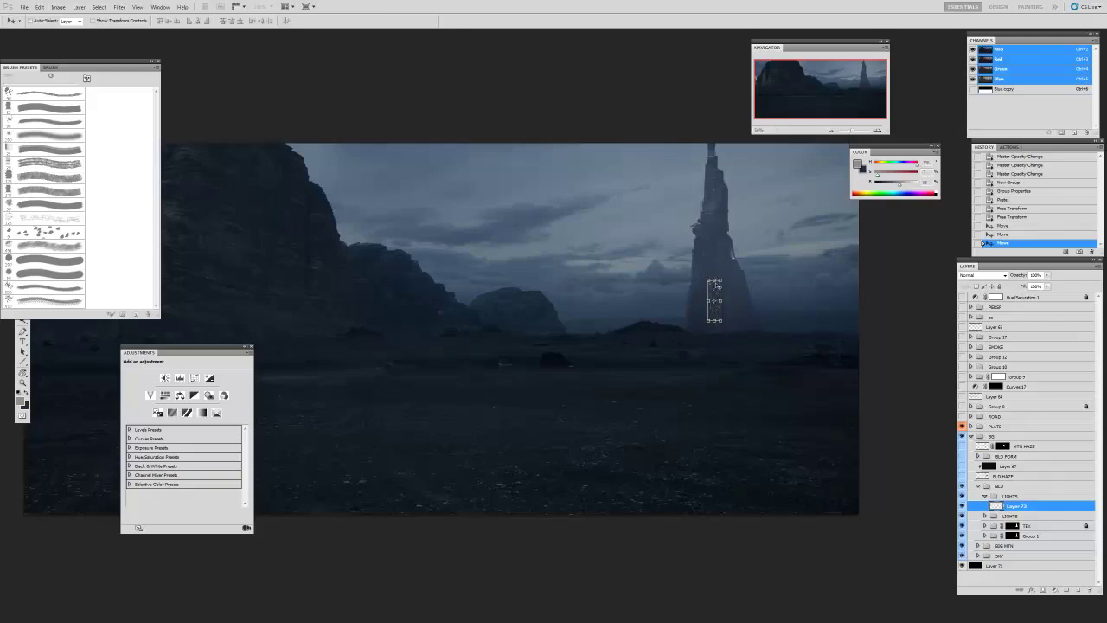
pyautogui.moveTo(717, 294); pyautogui.dragTo(714, 294)
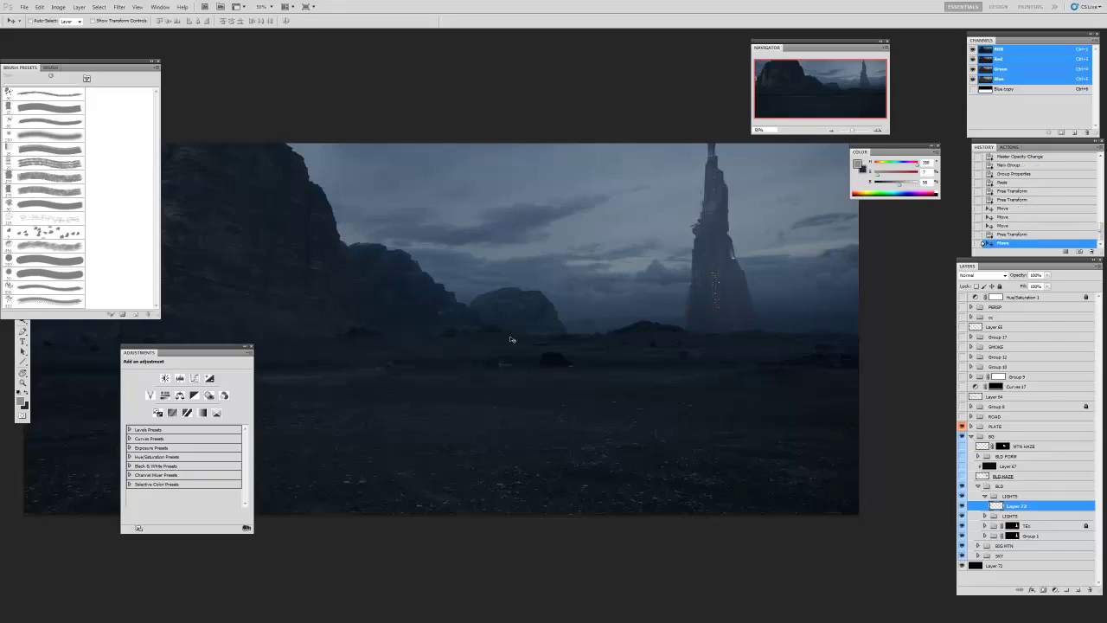
# - Add a Curves adjustment layer above the lit windows and clip it to their layer
pyautogui.click(1055, 590)
pyautogui.click(1057, 466)
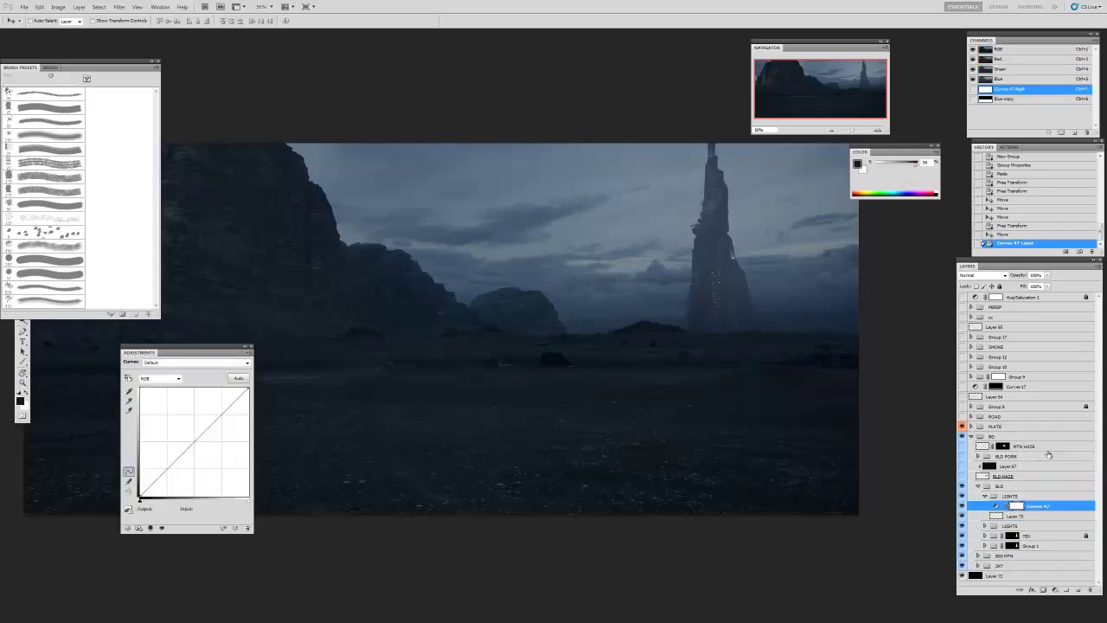
pyautogui.hotkey('ctrl', 'alt', 'g')
# - Dim the lit windows by lowering the curve's white point output to 157, and compare with the adjustment hidden and shown
pyautogui.moveTo(199, 352); pyautogui.dragTo(517, 149)
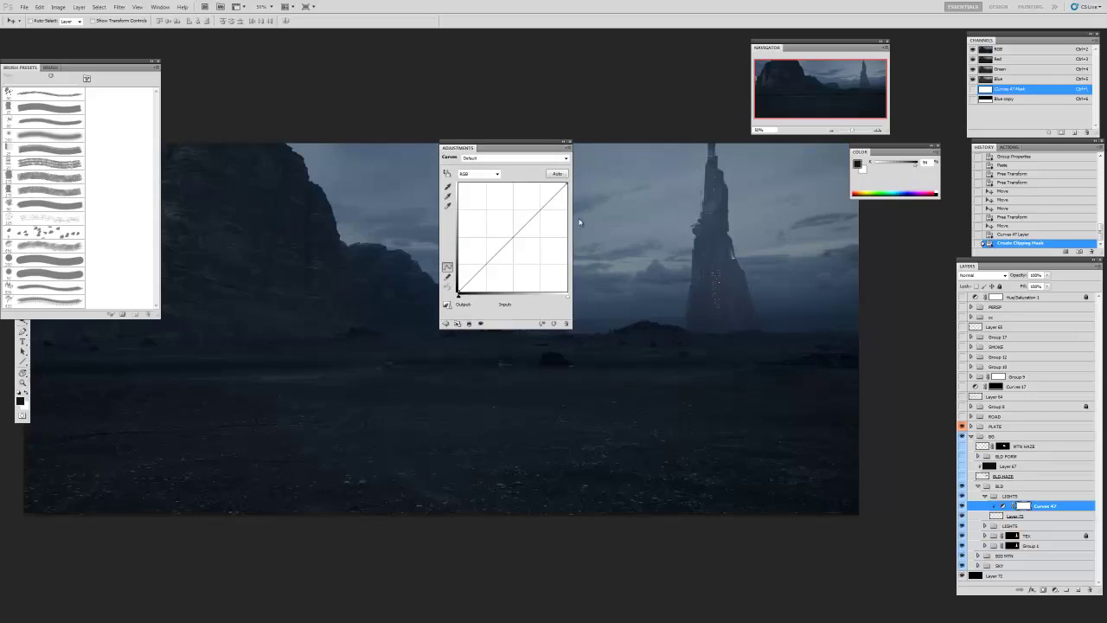
pyautogui.moveTo(547, 153); pyautogui.dragTo(558, 244)
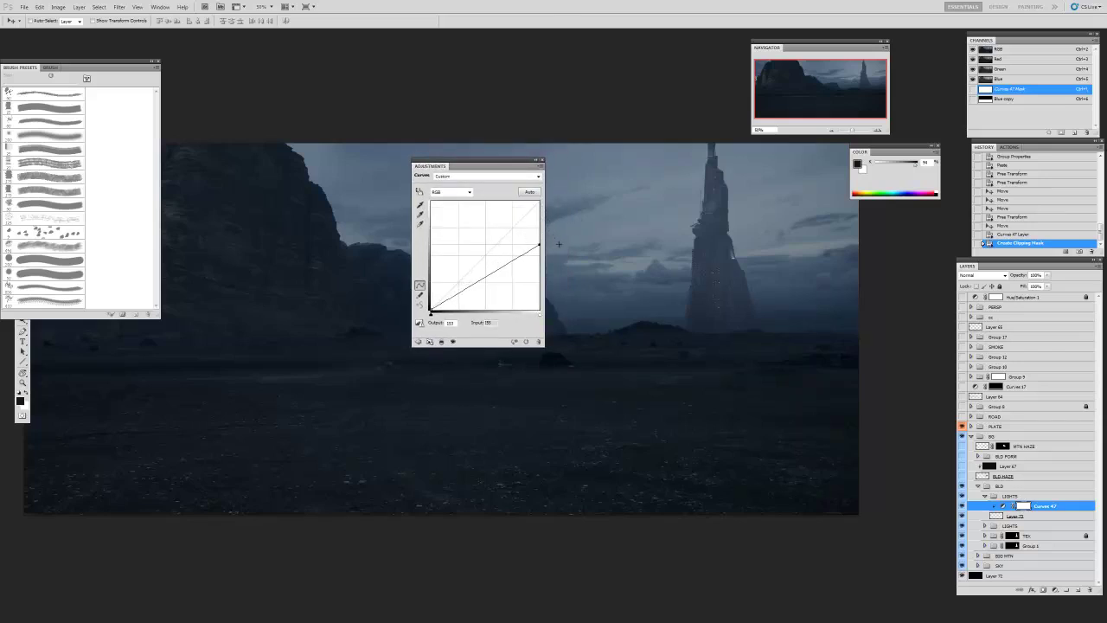
pyautogui.moveTo(561, 243); pyautogui.dragTo(559, 241)
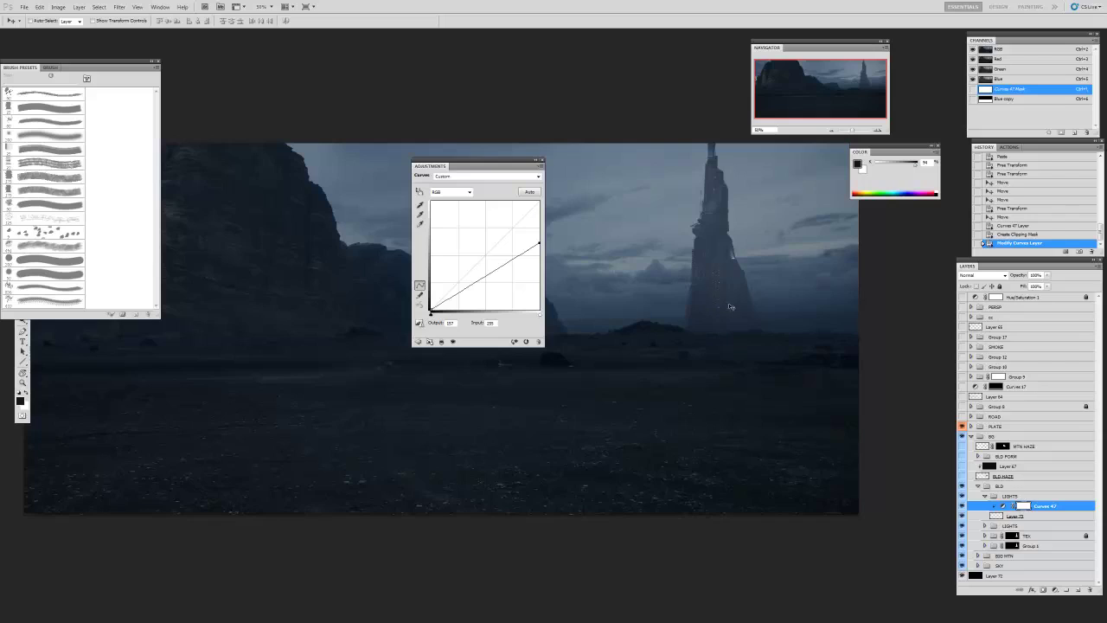
pyautogui.moveTo(500, 166); pyautogui.dragTo(355, 176)
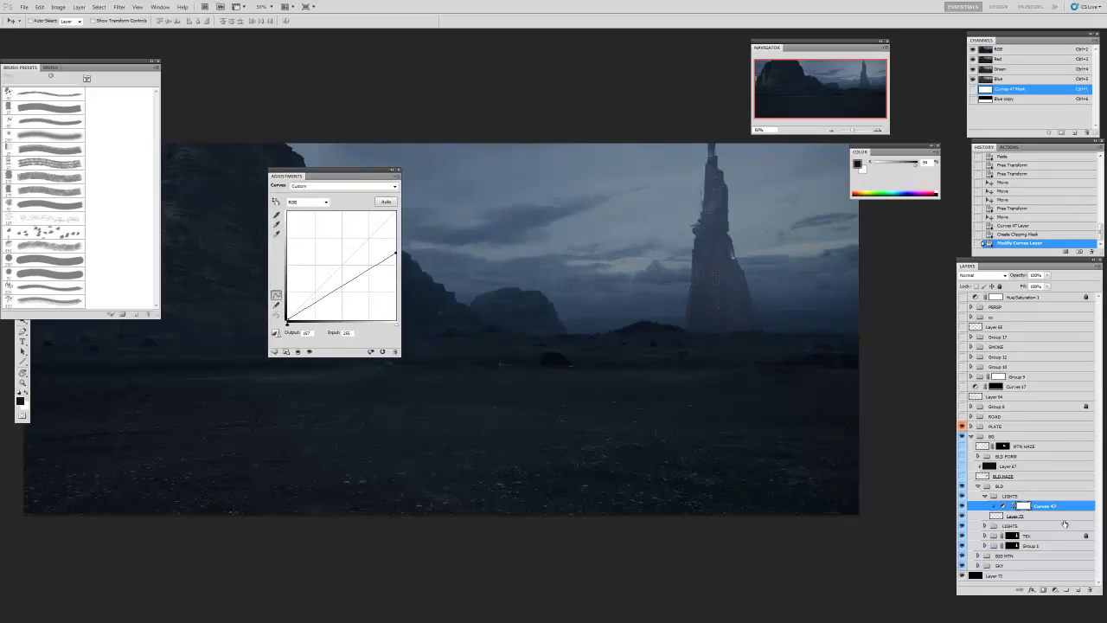
pyautogui.click(963, 506)
pyautogui.click(968, 508)
pyautogui.click(963, 506)
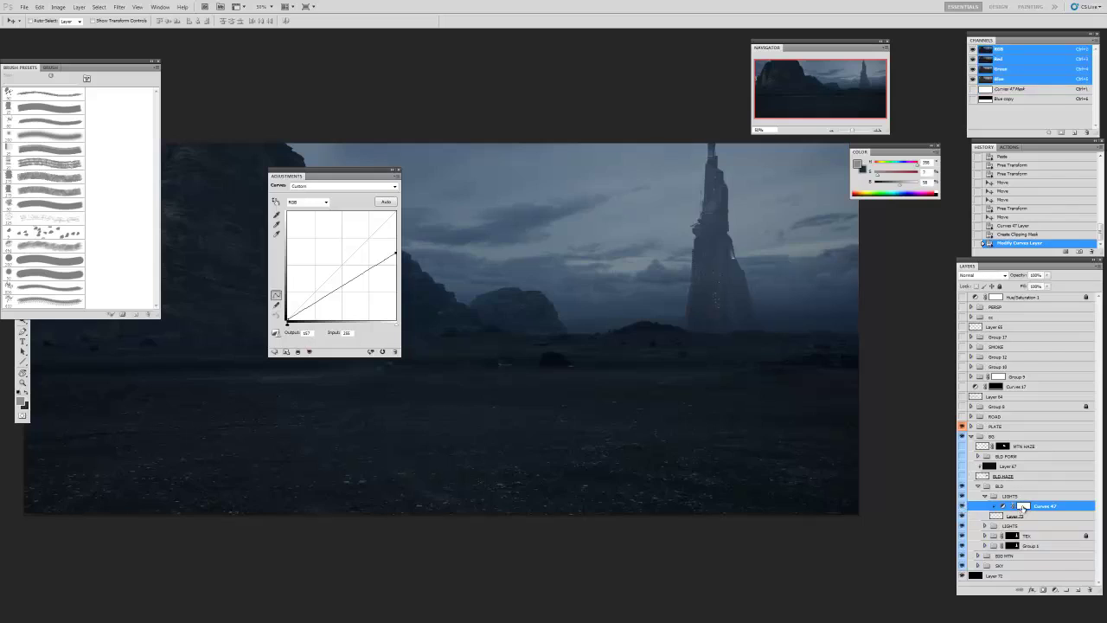
# - Paint small black dabs on the Curves mask over individual tower windows to bring back their brightness
pyautogui.click(1023, 506)
pyautogui.press('b')
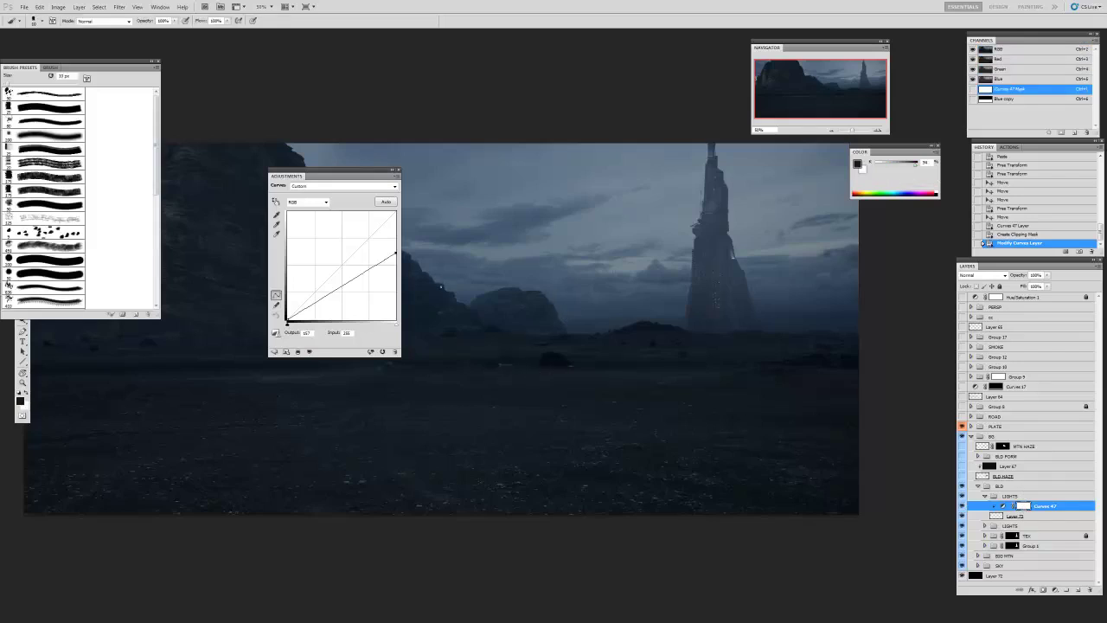
pyautogui.press('z')
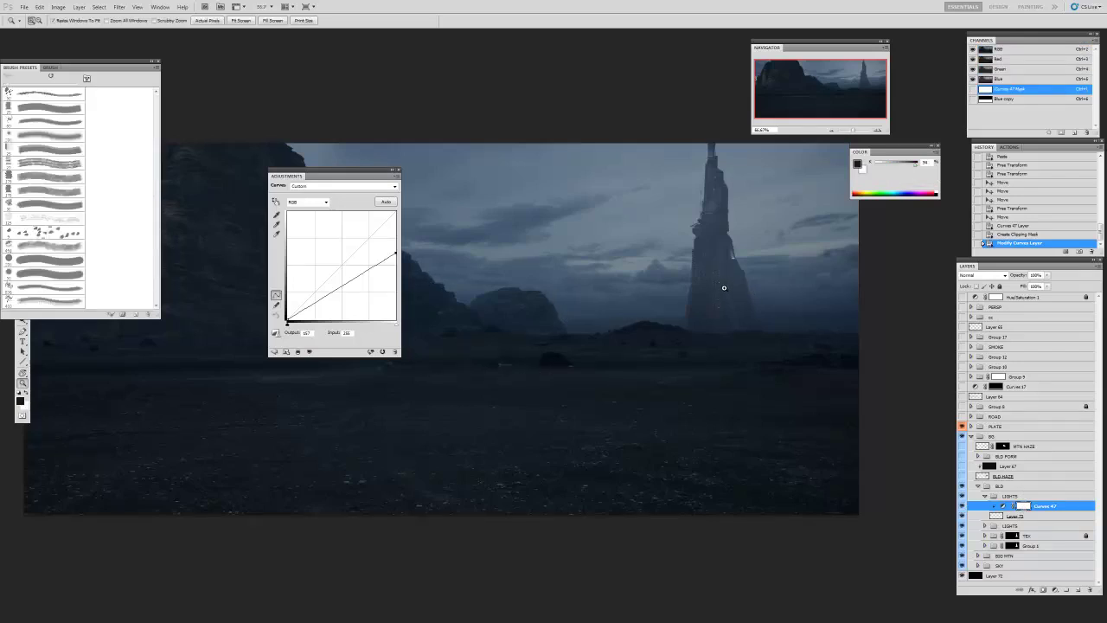
pyautogui.click(725, 288)
pyautogui.click(724, 288)
pyautogui.press('b')
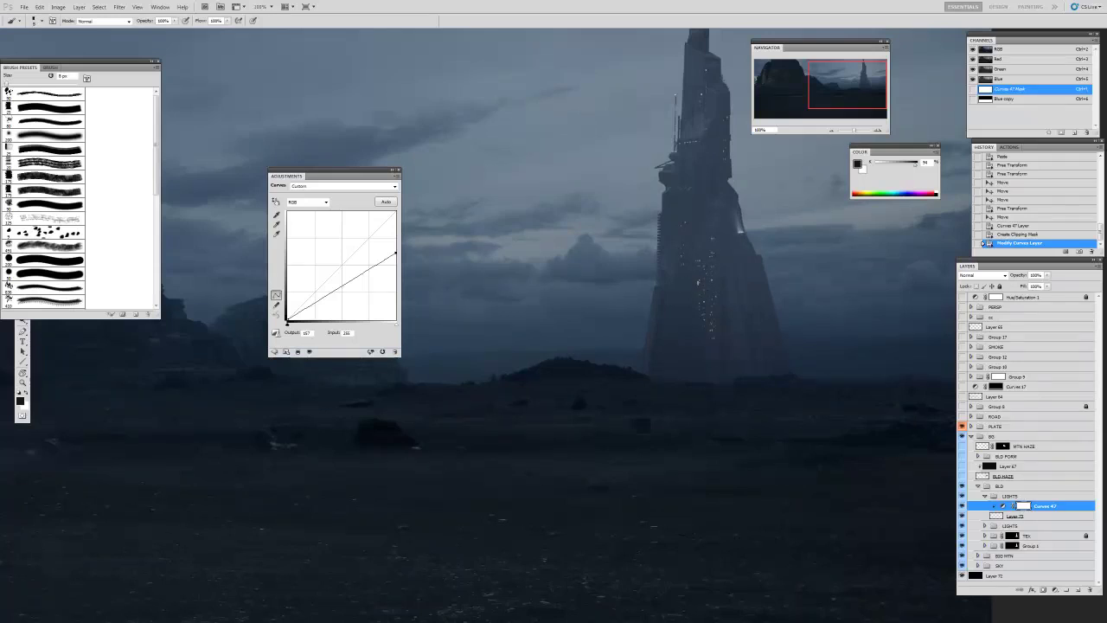
pyautogui.click(700, 280)
pyautogui.click(701, 270)
pyautogui.click(710, 253)
pyautogui.click(703, 284)
pyautogui.click(706, 319)
pyautogui.click(704, 315)
pyautogui.click(704, 321)
pyautogui.click(707, 327)
pyautogui.click(712, 332)
pyautogui.click(709, 338)
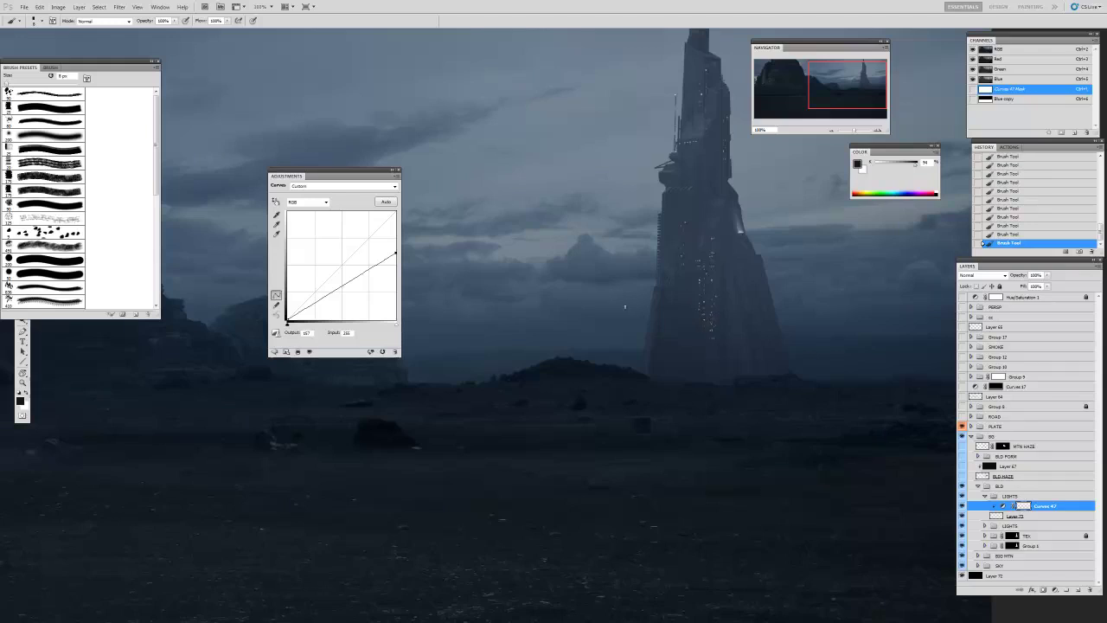
# - Check the varied window brightness against the whole painting, without interface panels
pyautogui.press('z')
pyautogui.keyDown('alt'); pyautogui.click(667, 300); pyautogui.keyUp('alt')
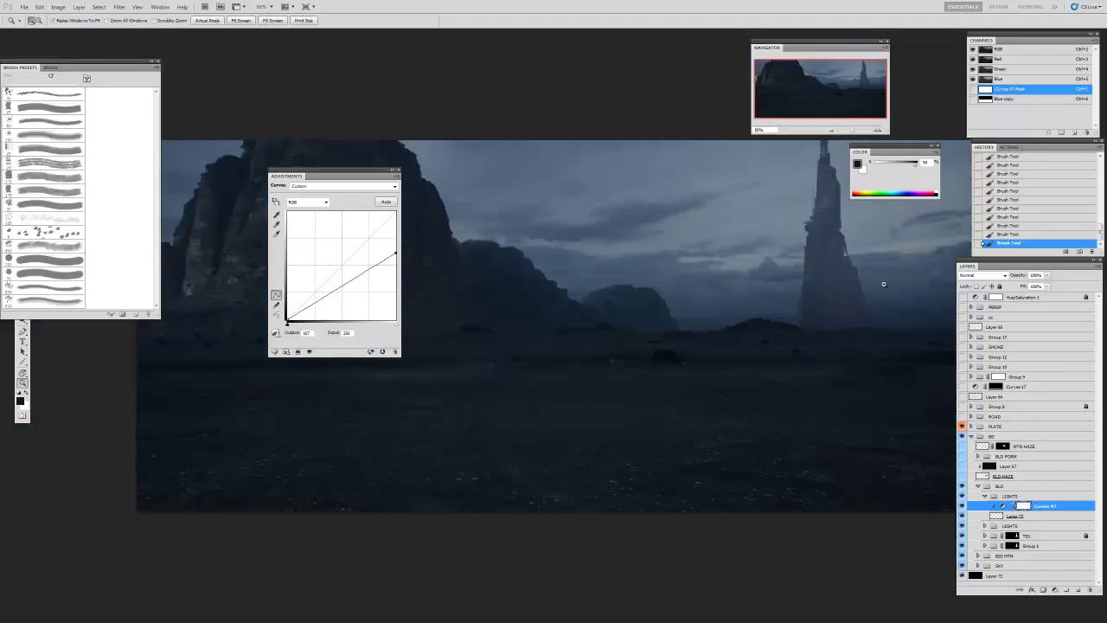
pyautogui.press('b')
pyautogui.moveTo(735, 307); pyautogui.dragTo(661, 335)
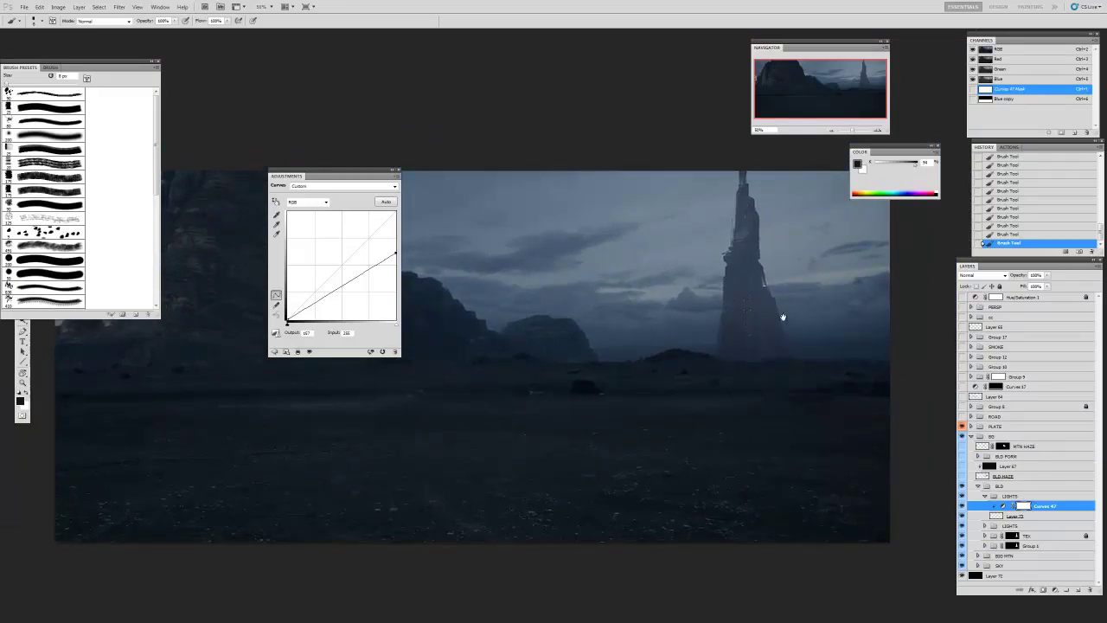
pyautogui.moveTo(747, 317); pyautogui.dragTo(755, 319)
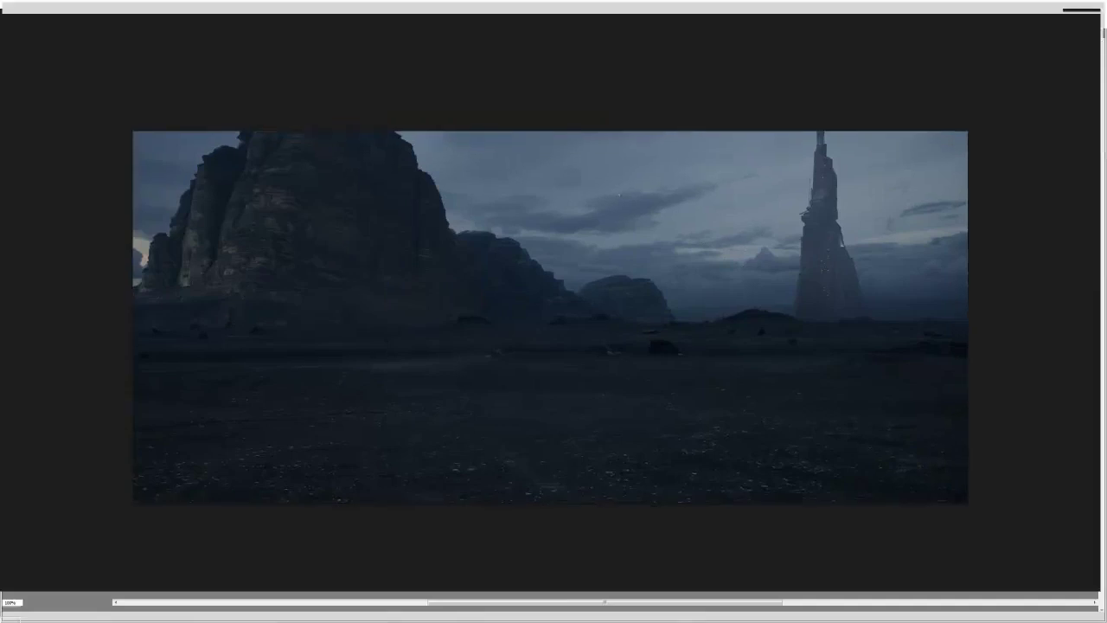
pyautogui.press('Tab')
# - Switch to Adobe Bridge, preview the high-rise night photo with rows of warm lit windows, and return to the painting
pyautogui.hotkey('alt', 'Tab')
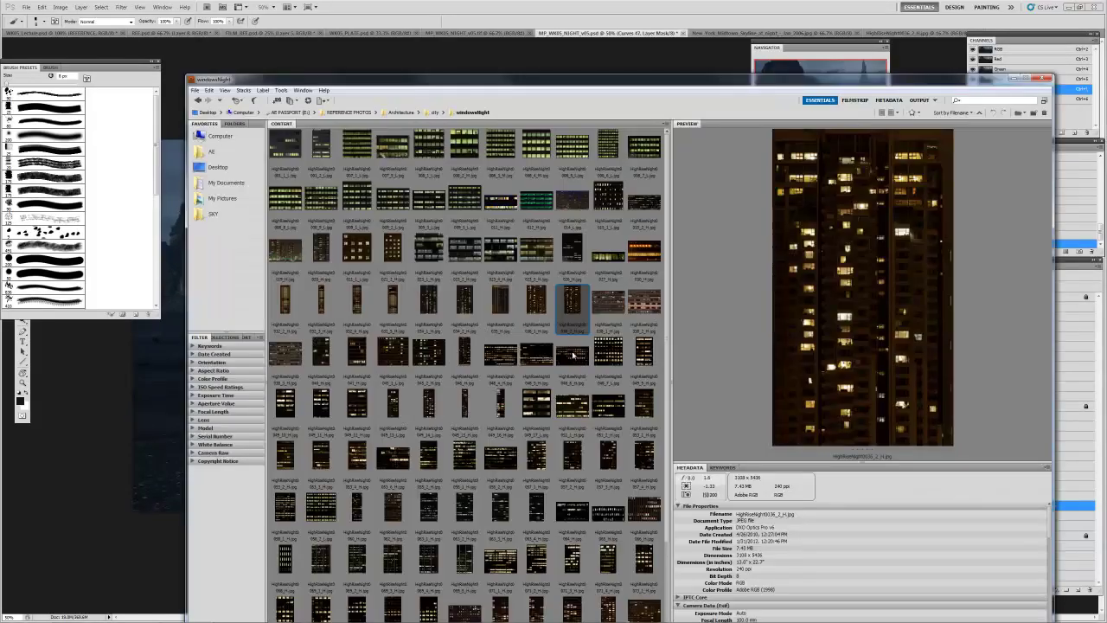
pyautogui.click(572, 355)
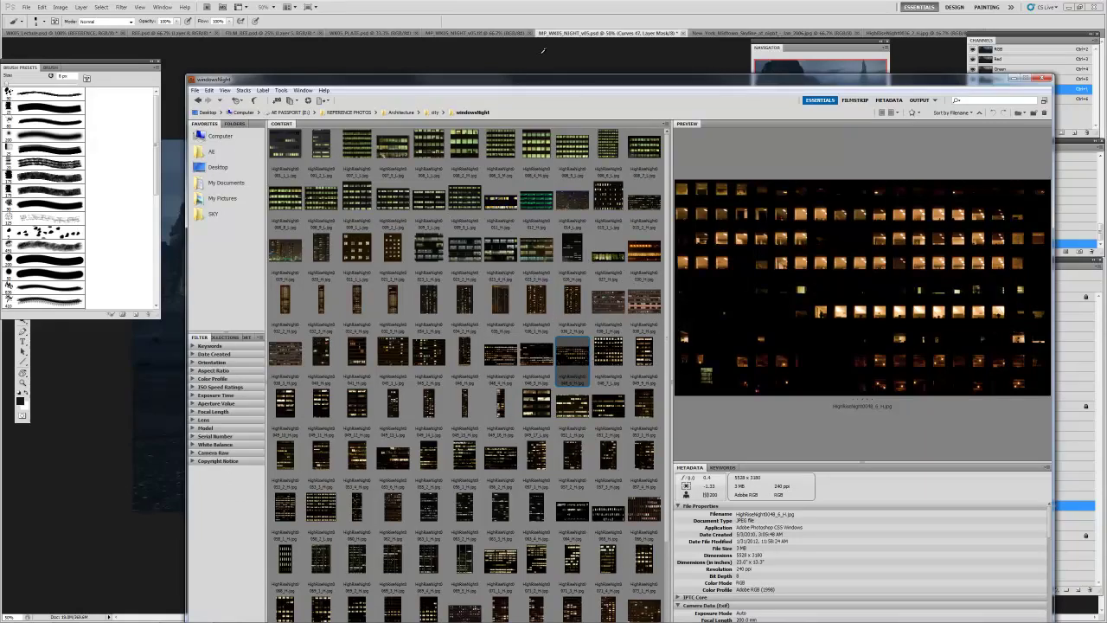
pyautogui.click(638, 54)
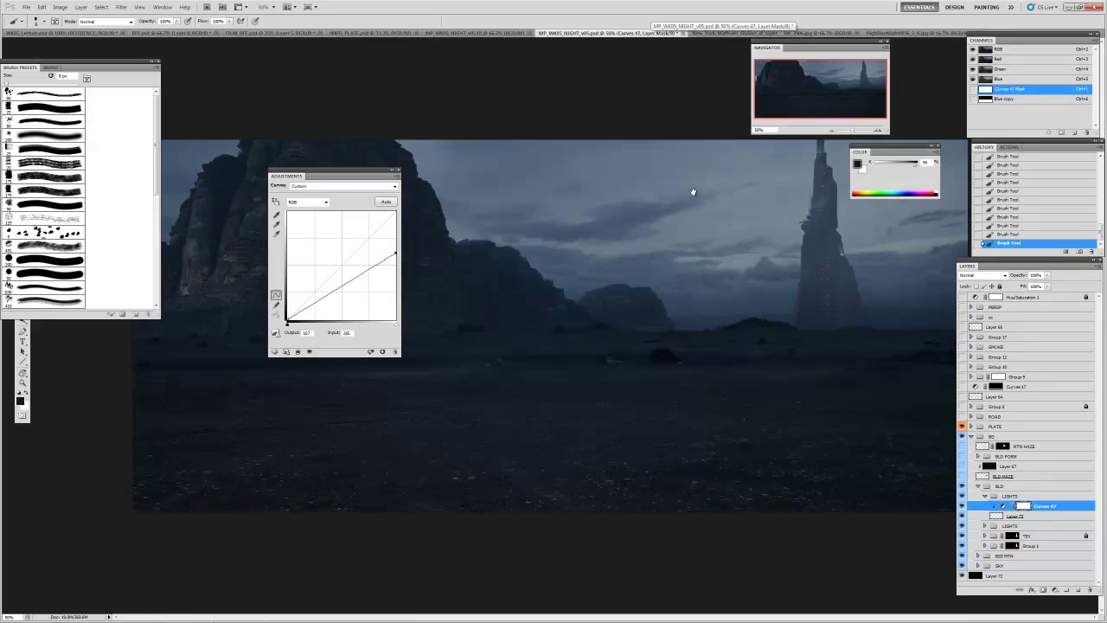
# - Examine the New York Midtown night skyline photo at 100% for how building lights vary in brightness and pattern
pyautogui.press('f')
pyautogui.press('f')
pyautogui.press('f')
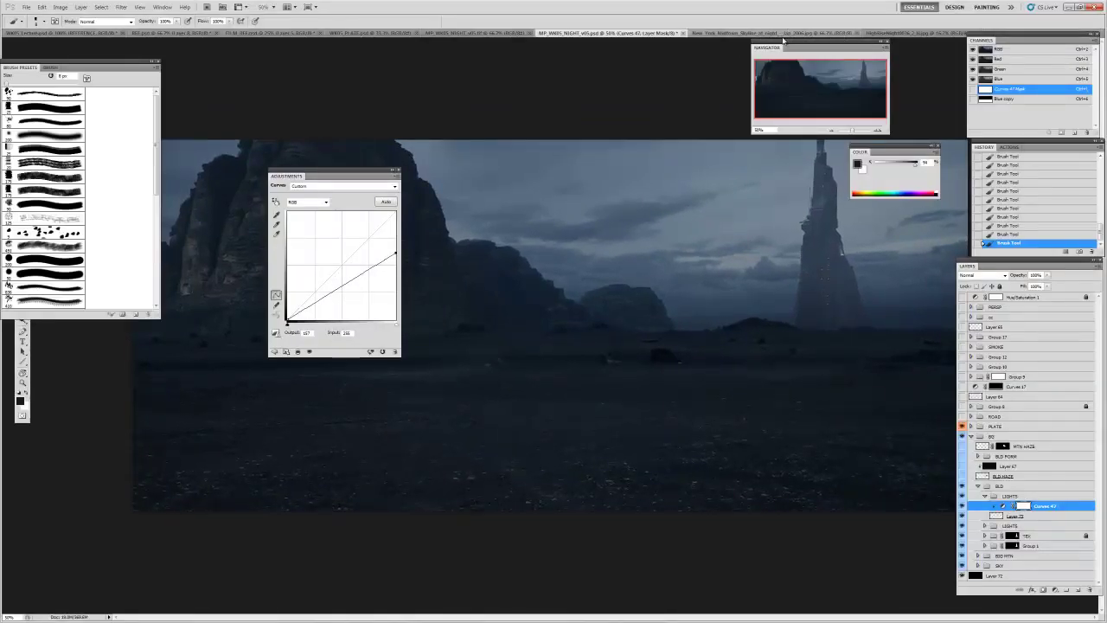
pyautogui.click(784, 34)
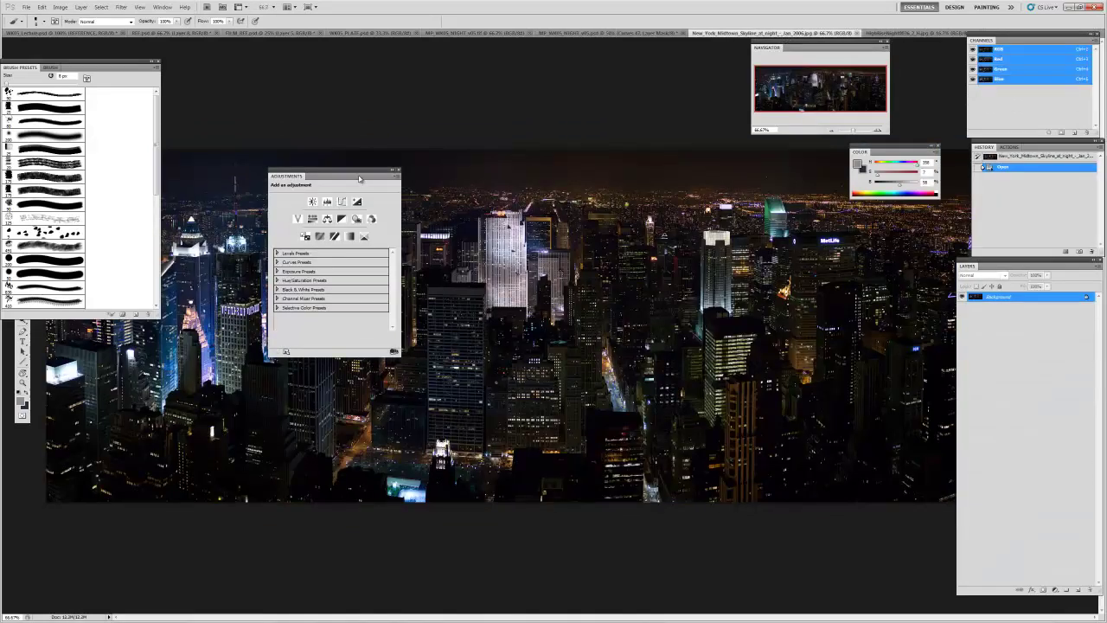
pyautogui.press('Tab')
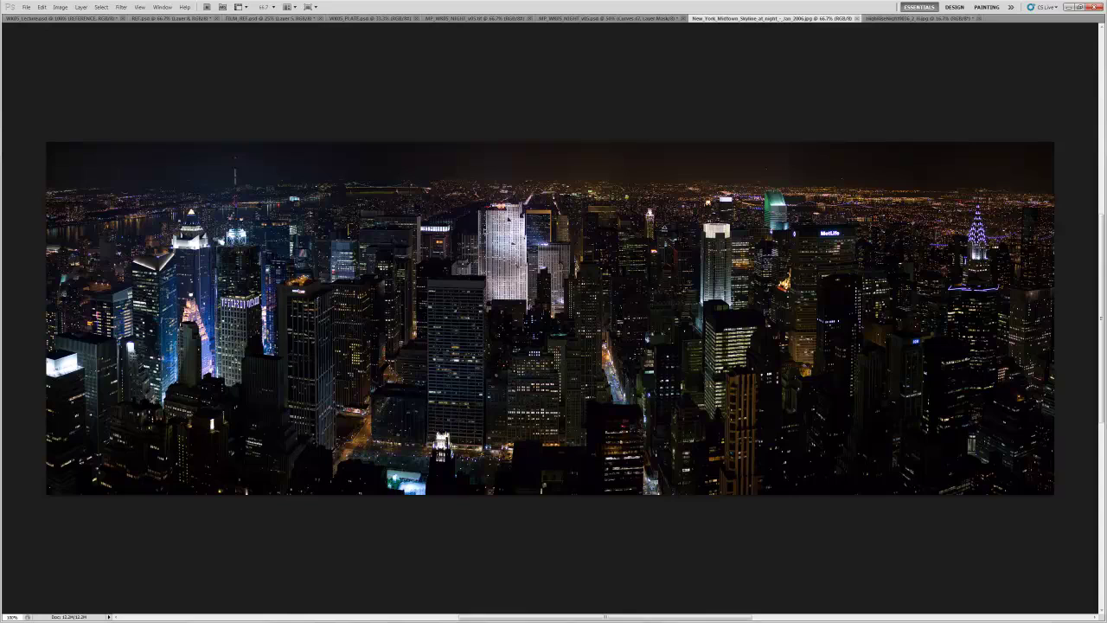
pyautogui.hotkey('ctrl', '+')
pyautogui.moveTo(406, 230); pyautogui.dragTo(628, 210)
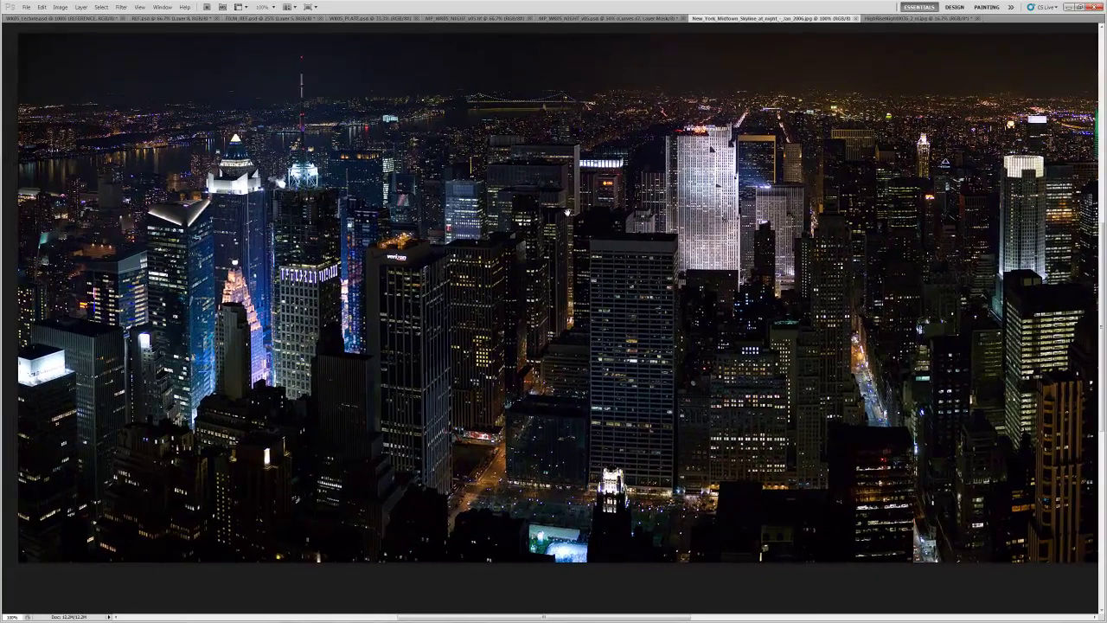
pyautogui.hscroll(10, 554, 312)
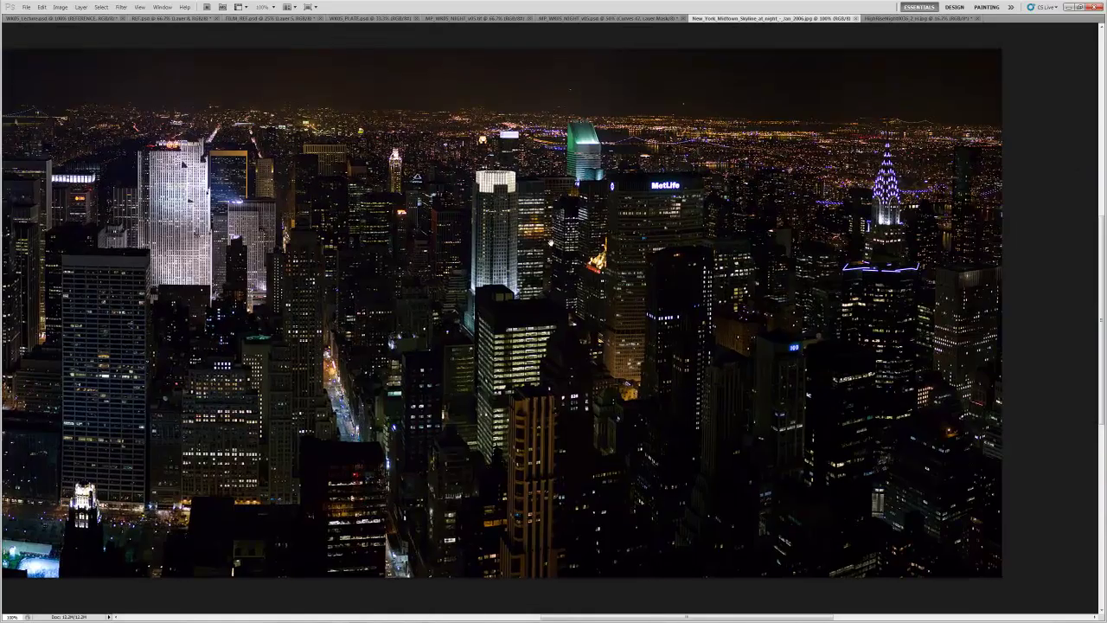
# - Look across the night skyline photo for a lit building facade that suits the distant tower
pyautogui.moveTo(526, 293); pyautogui.dragTo(586, 278)
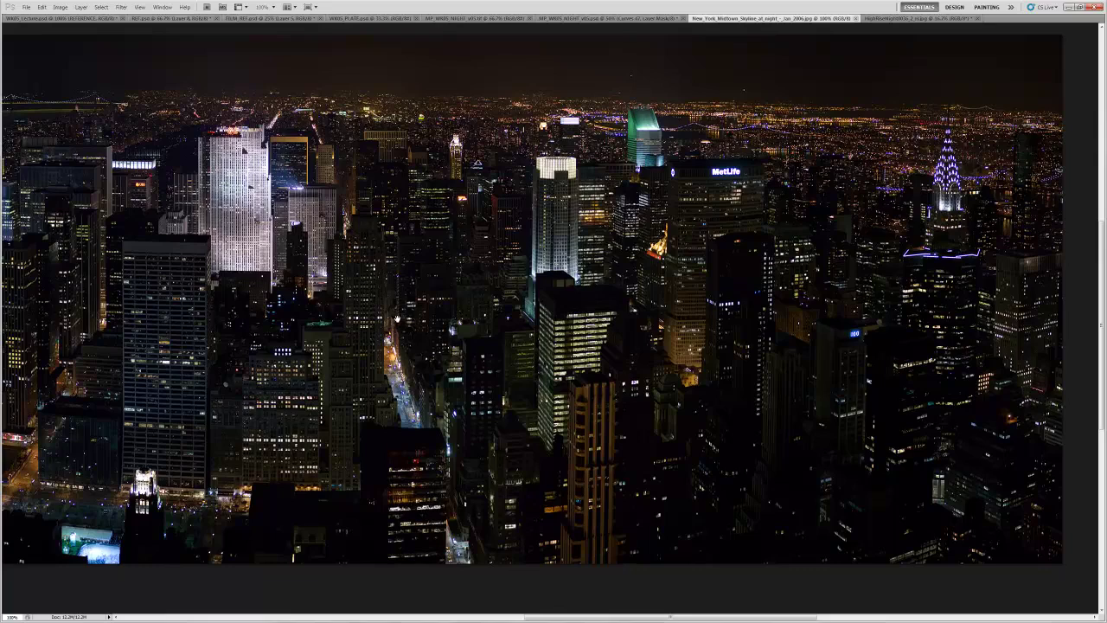
pyautogui.moveTo(400, 279); pyautogui.dragTo(613, 285)
pyautogui.moveTo(285, 276); pyautogui.dragTo(536, 270)
pyautogui.moveTo(791, 263); pyautogui.dragTo(352, 263)
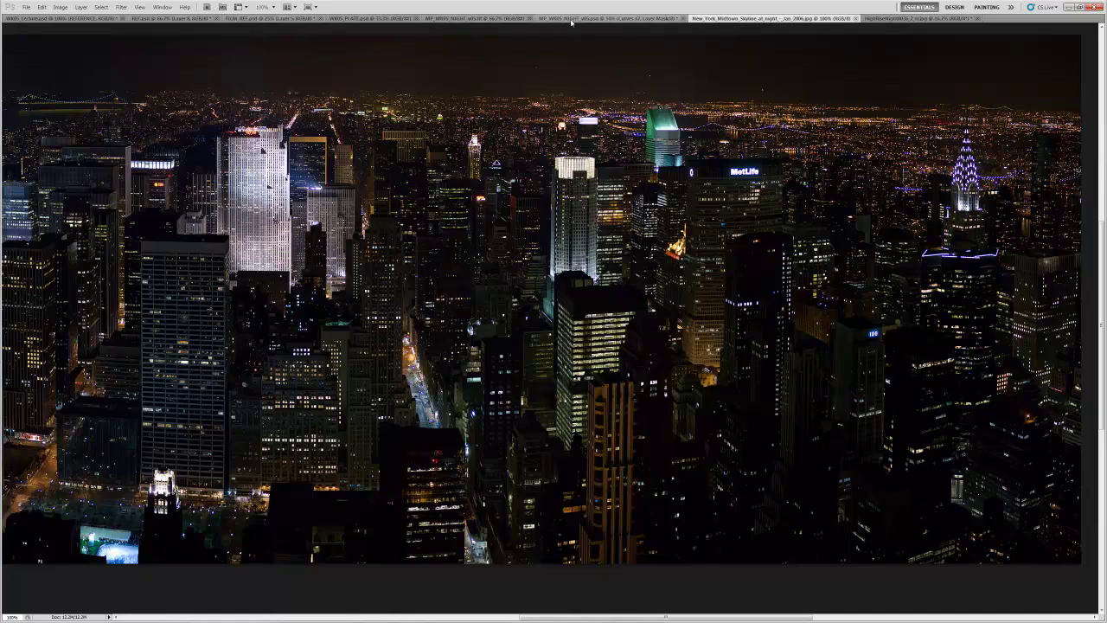
# - Switch to the night painting, paste the copied floodlit facade and place it over the distant tower
pyautogui.click(606, 19)
pyautogui.press('Tab')
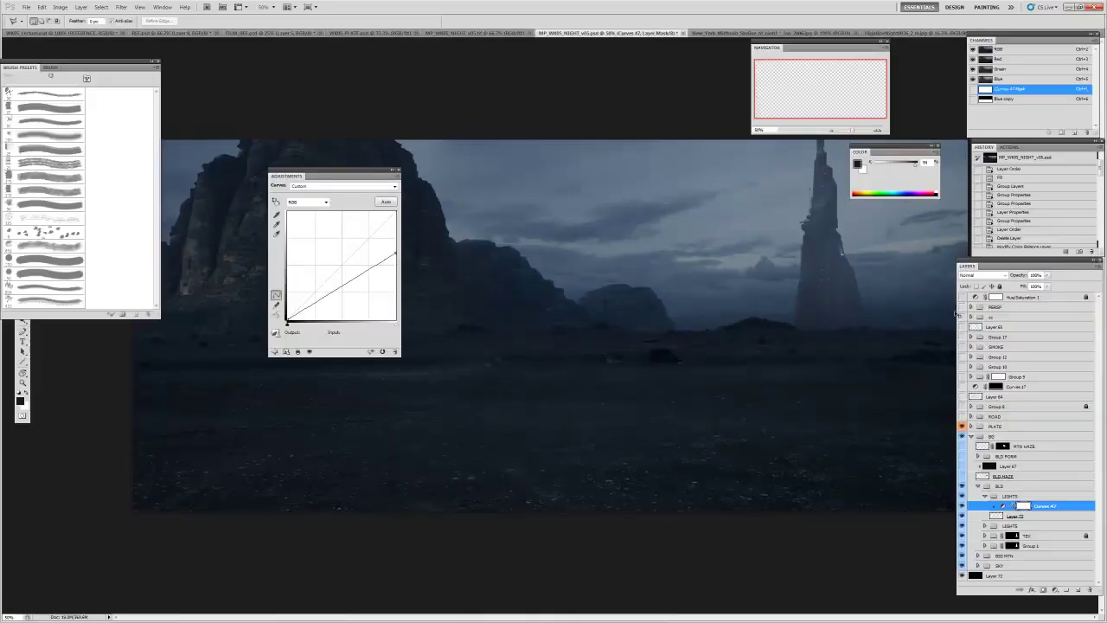
pyautogui.press('v')
pyautogui.moveTo(549, 315); pyautogui.dragTo(818, 232)
pyautogui.press('z')
pyautogui.doubleClick(824, 233)
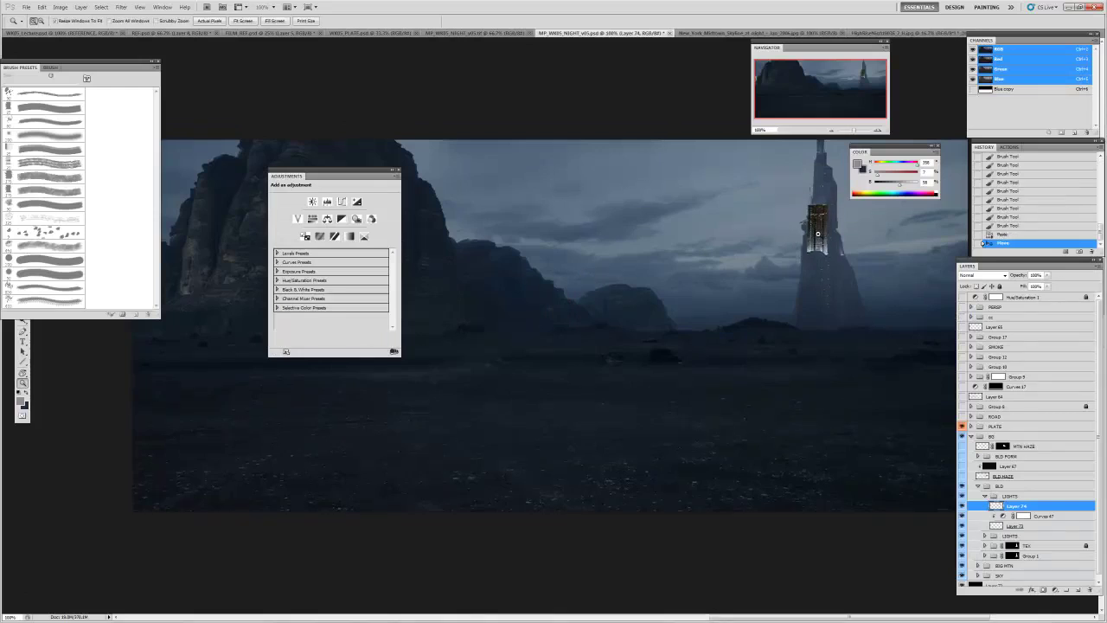
pyautogui.moveTo(302, 393); pyautogui.dragTo(780, 208)
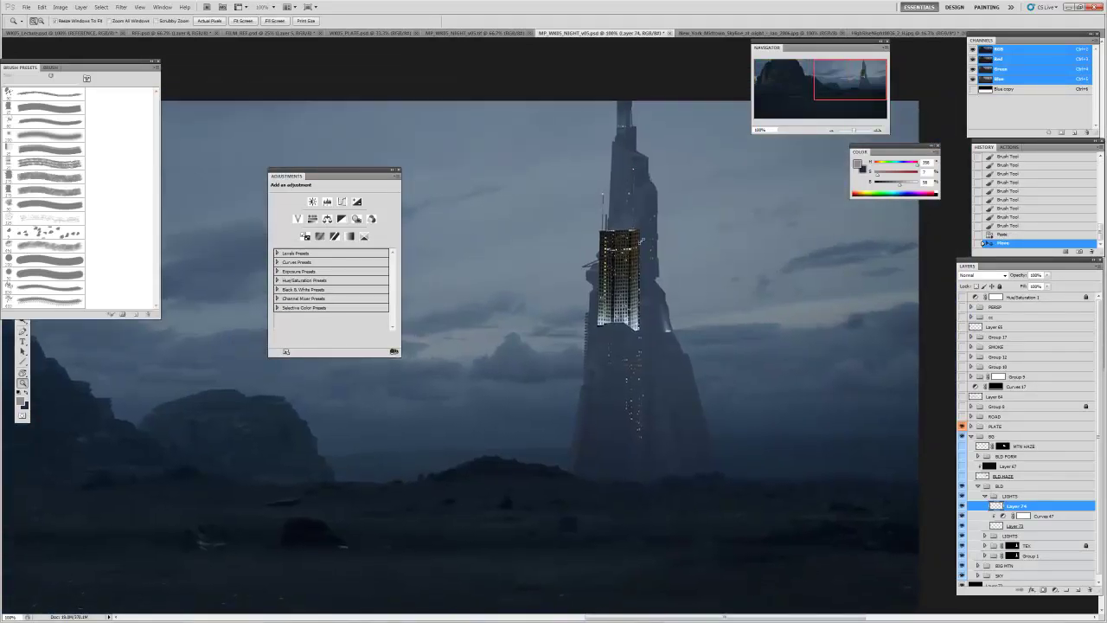
# - Try two smaller sizes for the pasted facade on the tower and undo them
pyautogui.hotkey('ctrl', 't')
pyautogui.moveTo(638, 230); pyautogui.dragTo(630, 250)
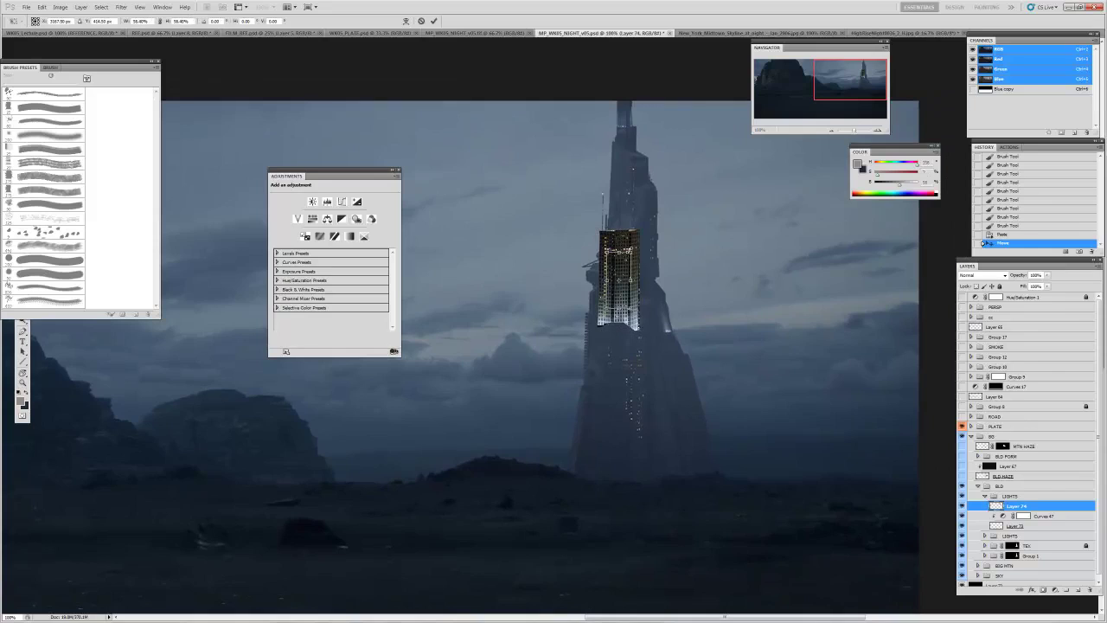
pyautogui.press('Return')
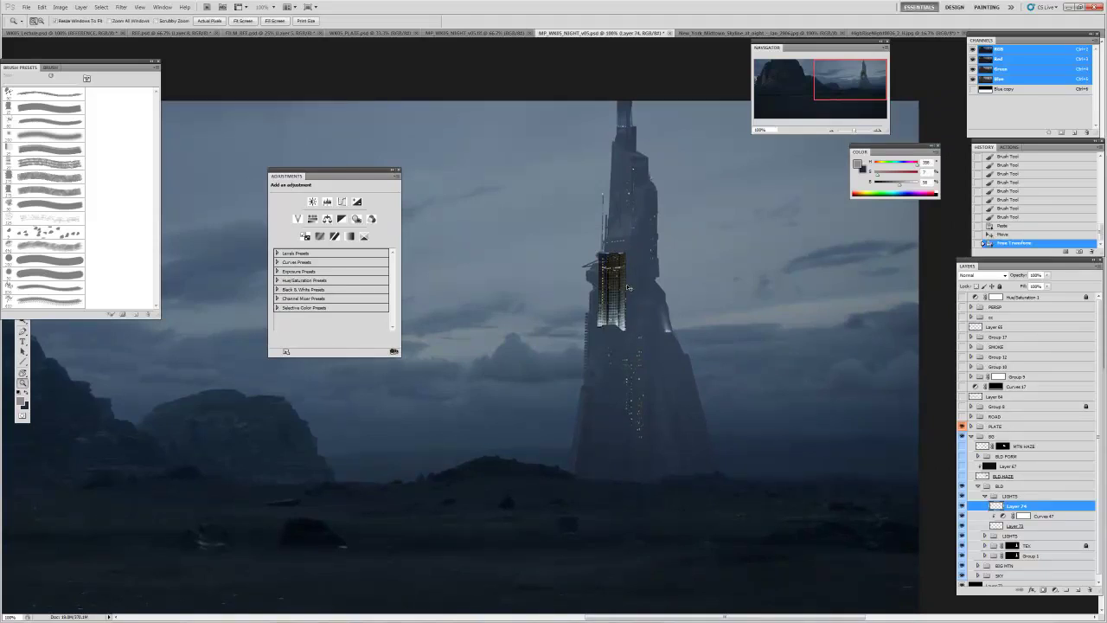
pyautogui.hotkey('ctrl', 'z')
pyautogui.hotkey('ctrl', 't')
pyautogui.moveTo(642, 227); pyautogui.dragTo(619, 281)
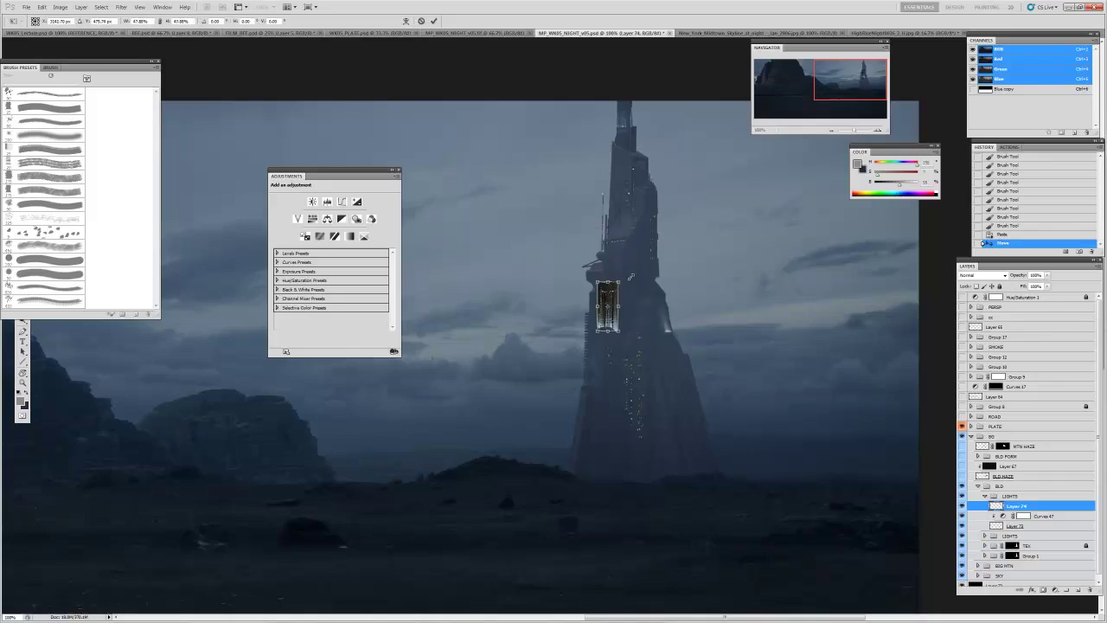
pyautogui.press('Return')
pyautogui.moveTo(619, 350); pyautogui.dragTo(621, 328)
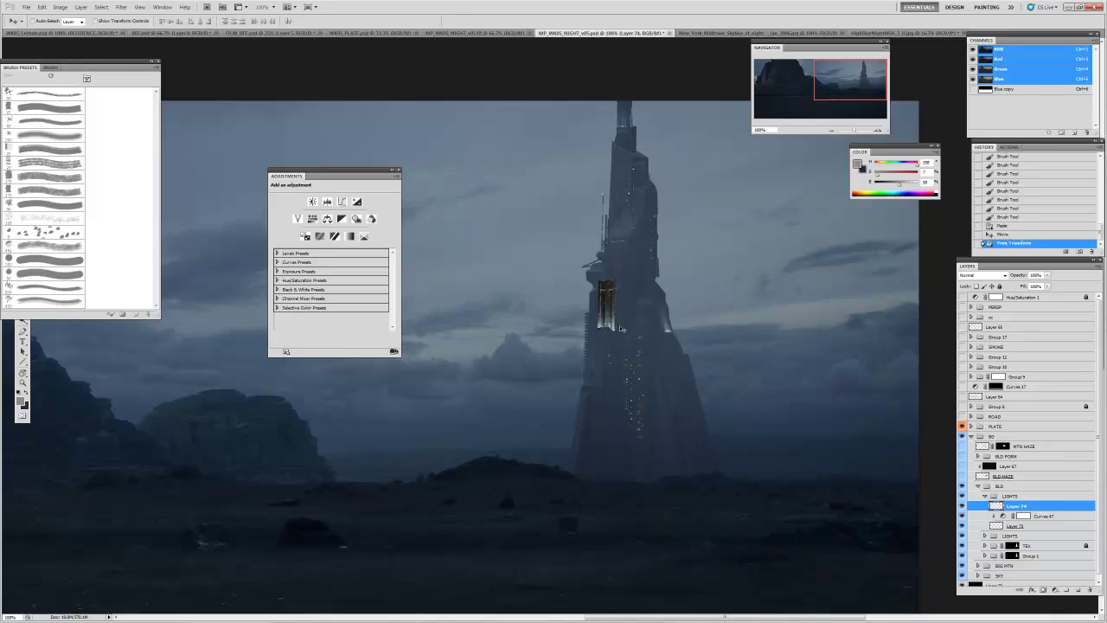
pyautogui.hotkey('ctrl', 'z')
# - Scale the pasted facade down and move it up beneath the ledge of the tower's upper section
pyautogui.hotkey('ctrl', 't')
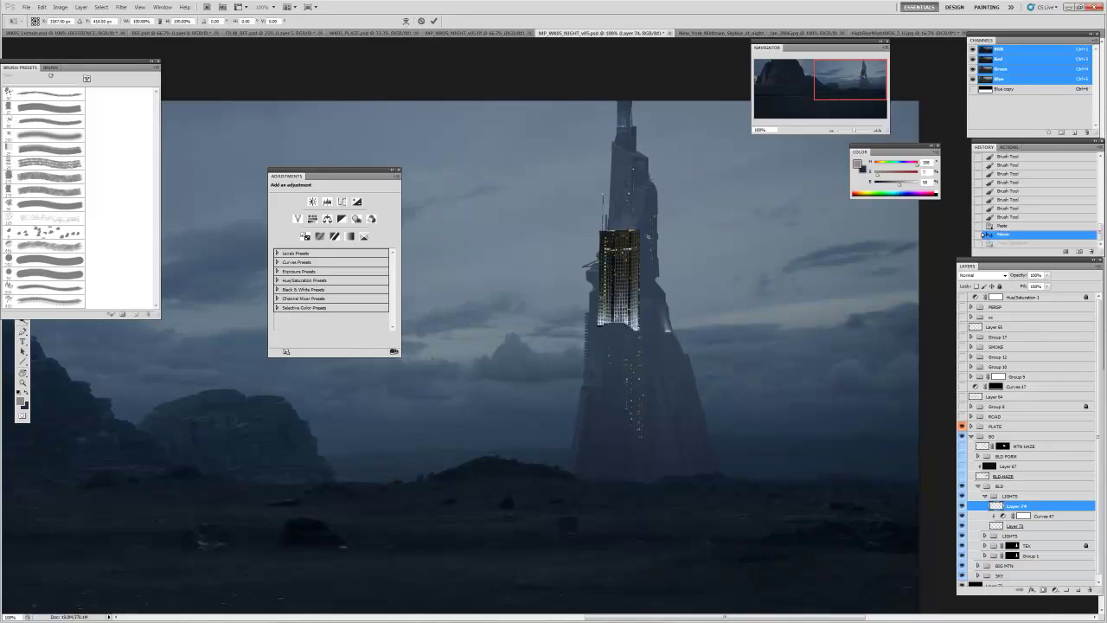
pyautogui.moveTo(644, 229); pyautogui.dragTo(637, 285)
pyautogui.press('Return')
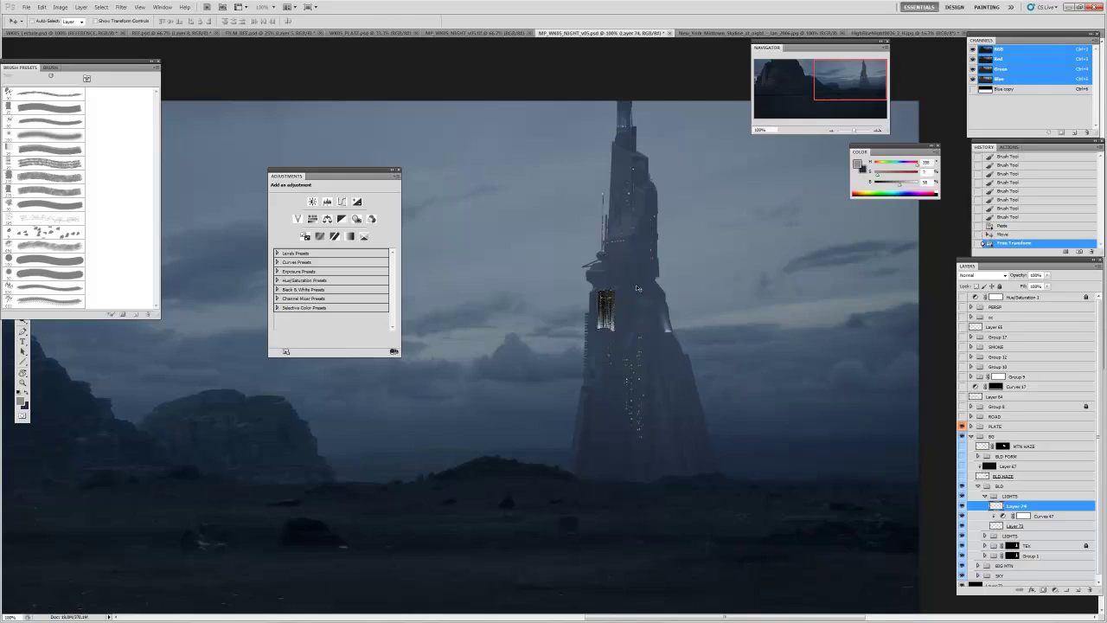
pyautogui.moveTo(670, 321); pyautogui.dragTo(676, 278)
pyautogui.click(982, 275)
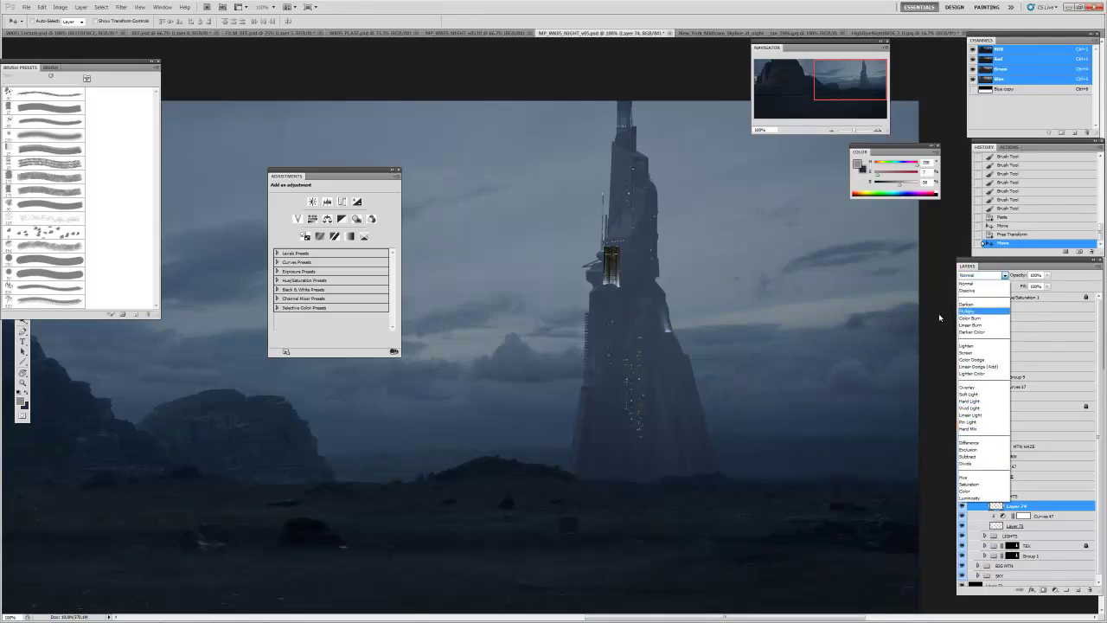
# - Return to the New York skyline photo, clear its selection and duplicate the Blue channel
pyautogui.click(685, 35)
pyautogui.click(686, 35)
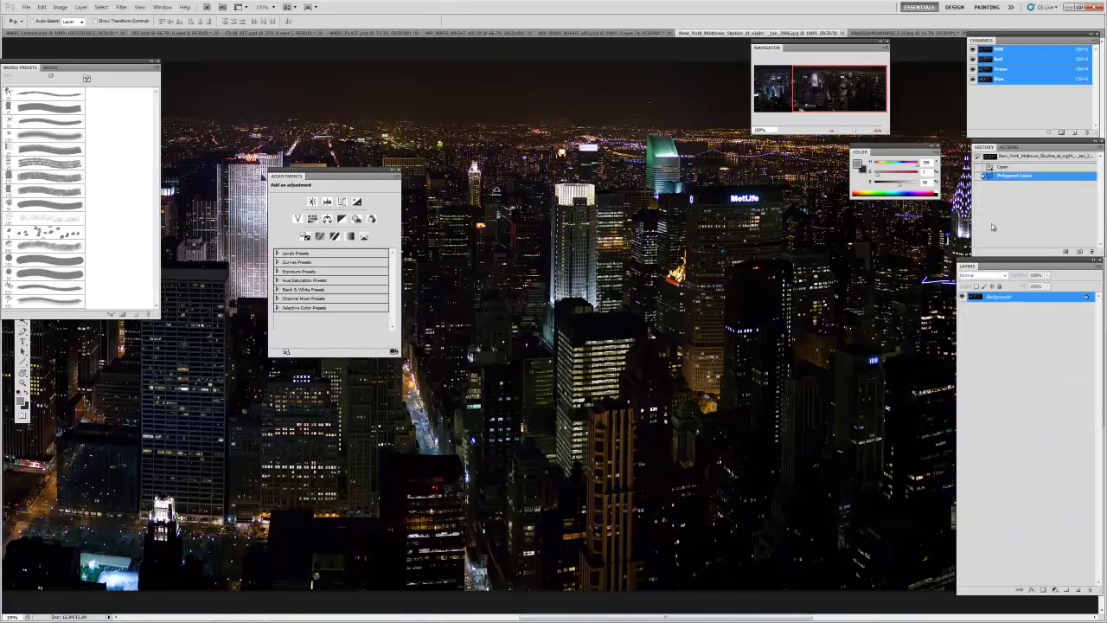
pyautogui.hotkey('ctrl', 'd')
pyautogui.moveTo(988, 80); pyautogui.dragTo(1064, 134)
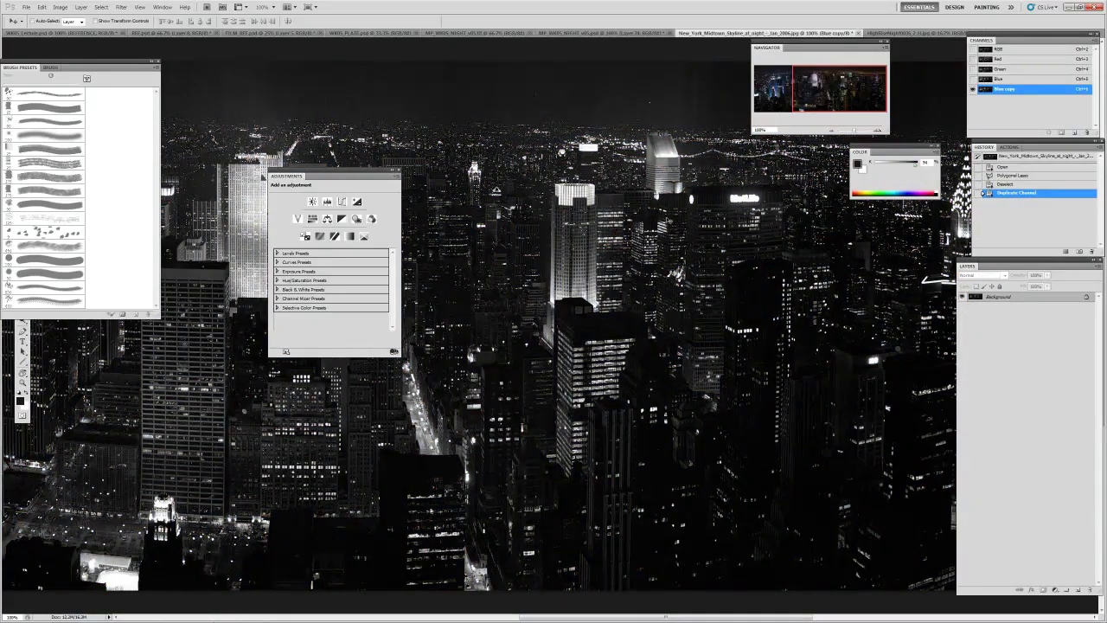
# - Raise the contrast of the Blue copy channel with Curves, darkening the shadows and lifting the highlights at input 189 to output 221
pyautogui.click(60, 7)
pyautogui.moveTo(82, 29)
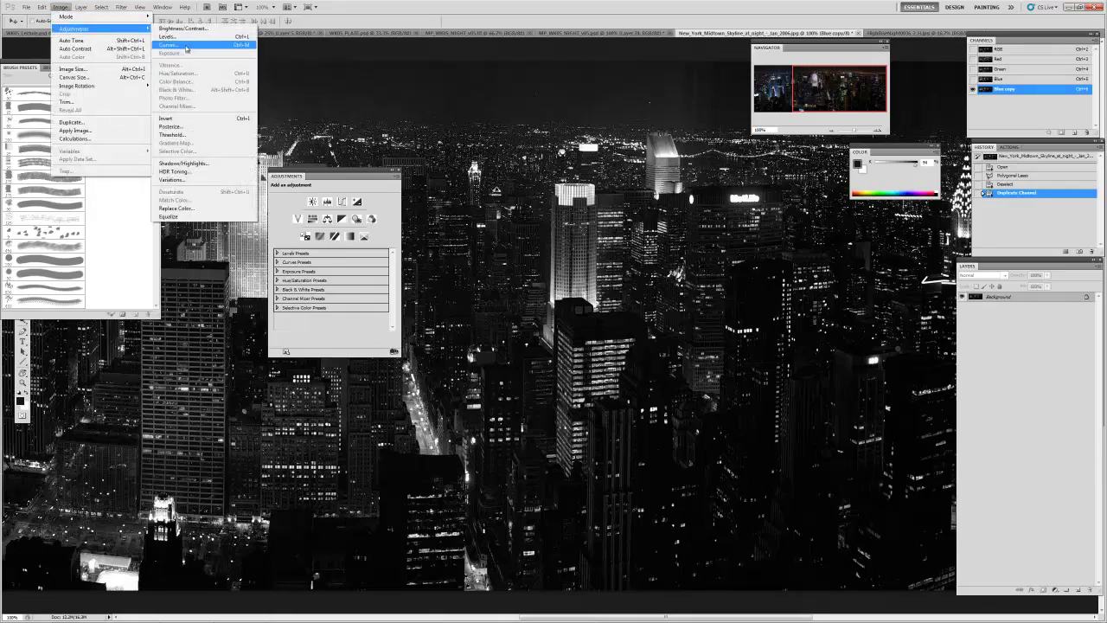
pyautogui.click(170, 44)
pyautogui.moveTo(722, 336); pyautogui.dragTo(720, 347)
pyautogui.moveTo(768, 293)
pyautogui.mouseDown()
pyautogui.moveTo(779, 269)
pyautogui.moveTo(752, 293)
pyautogui.mouseUp()
pyautogui.moveTo(789, 261); pyautogui.dragTo(791, 257)
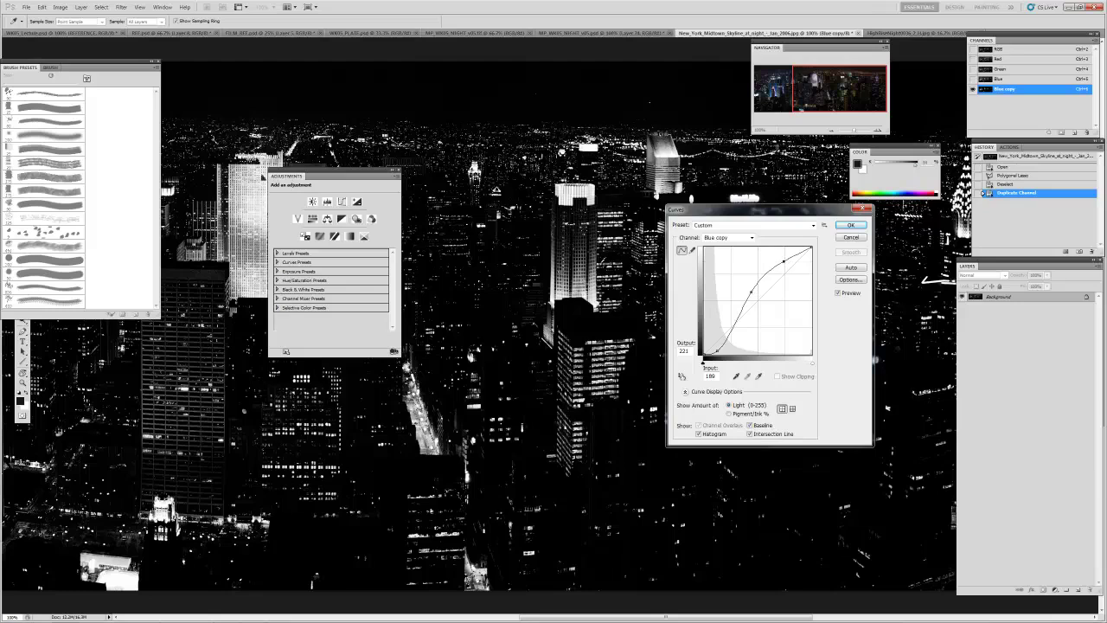
pyautogui.press('Return')
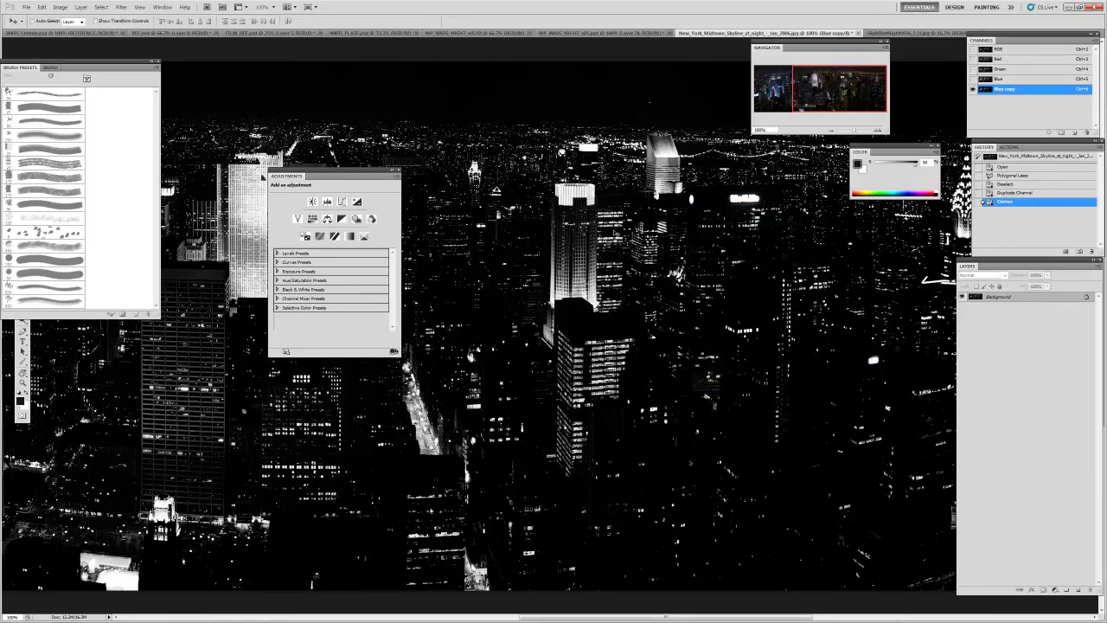
# - Load the Blue copy channel as a selection and copy the full-colour city lights onto a new layer
pyautogui.keyDown('ctrl'); pyautogui.click(987, 90); pyautogui.keyUp('ctrl')
pyautogui.hotkey('ctrl', '2')
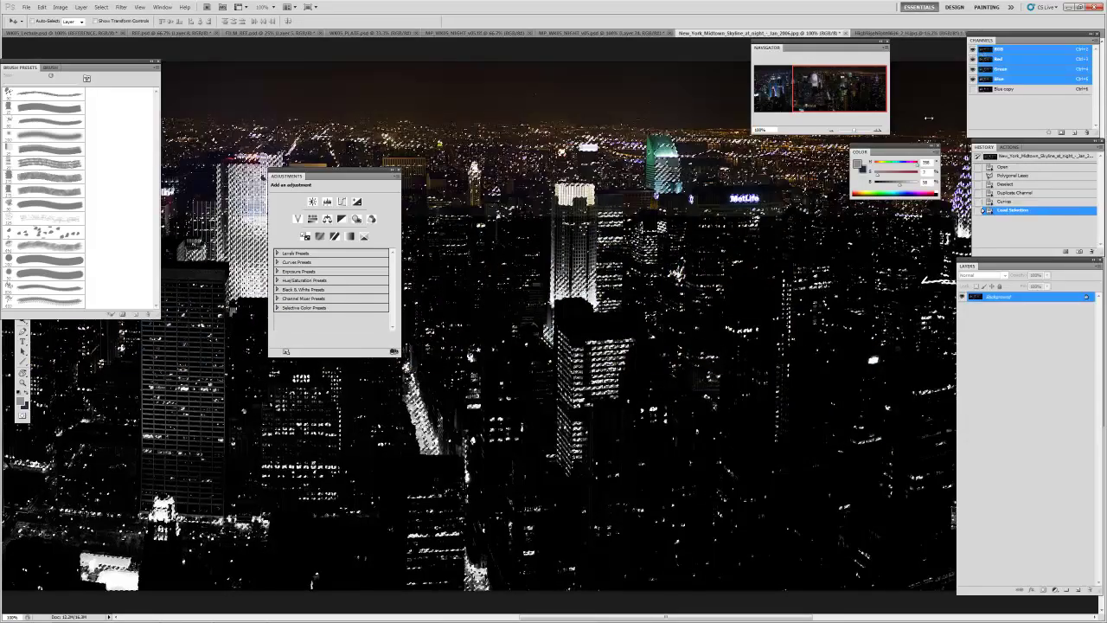
pyautogui.hotkey('ctrl', 'c')
pyautogui.hotkey('ctrl', 'v')
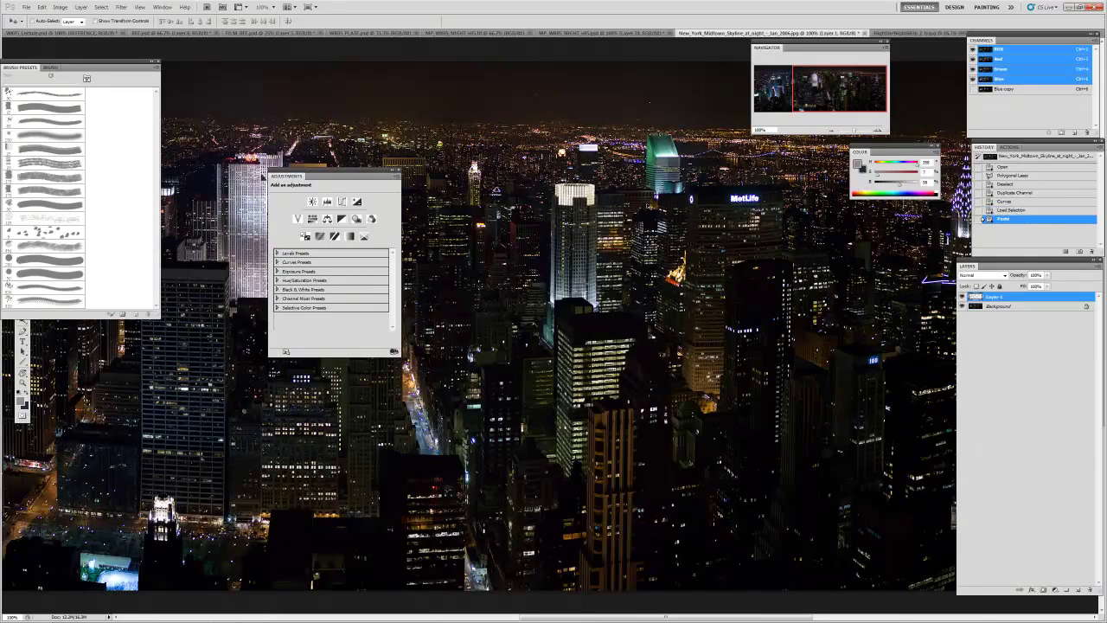
# - Outline the floodlit white-topped high-rise on the isolated lights layer with the Polygonal Lasso and copy it
pyautogui.press('l')
pyautogui.click(560, 202)
pyautogui.click(558, 298)
pyautogui.click(596, 306)
pyautogui.click(601, 199)
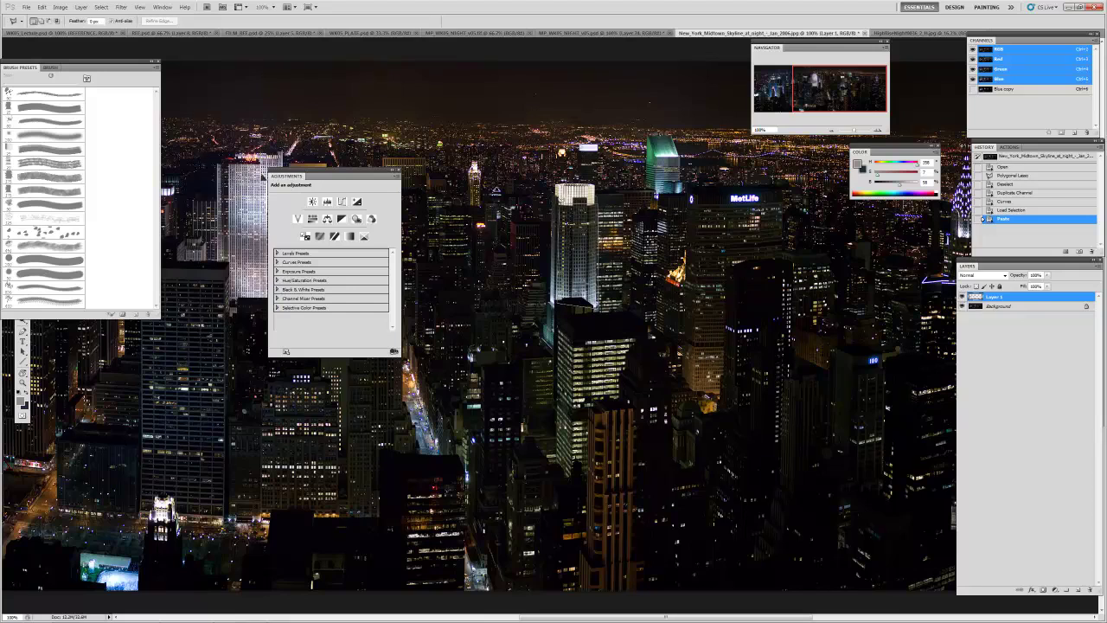
pyautogui.click(560, 202)
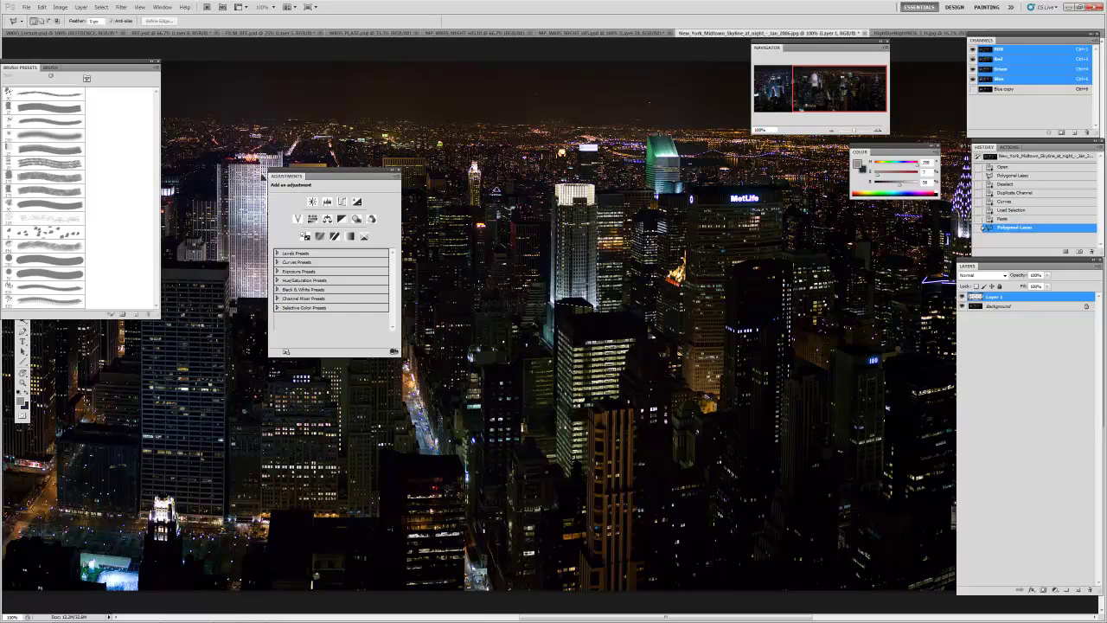
# - Return to the night painting and set the first pasted facade's layer to Screen blending
pyautogui.click(601, 34)
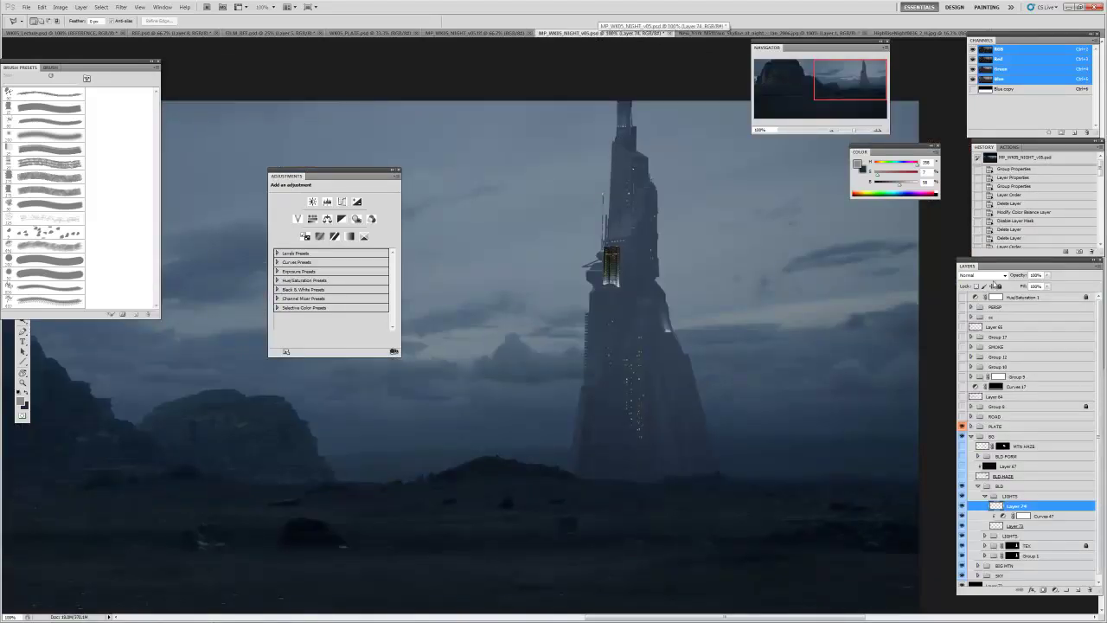
pyautogui.click(982, 275)
pyautogui.click(977, 354)
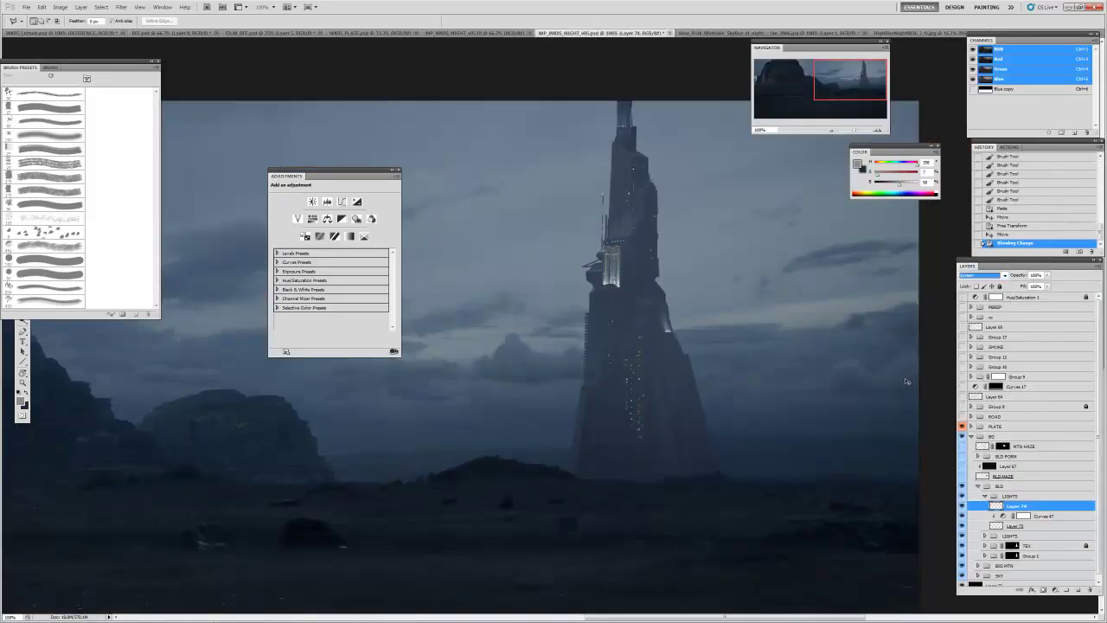
# - Paste the isolated high-rise lights, move them onto the tower and delete the earlier facade layer
pyautogui.hotkey('ctrl', 'v')
pyautogui.press('Return')
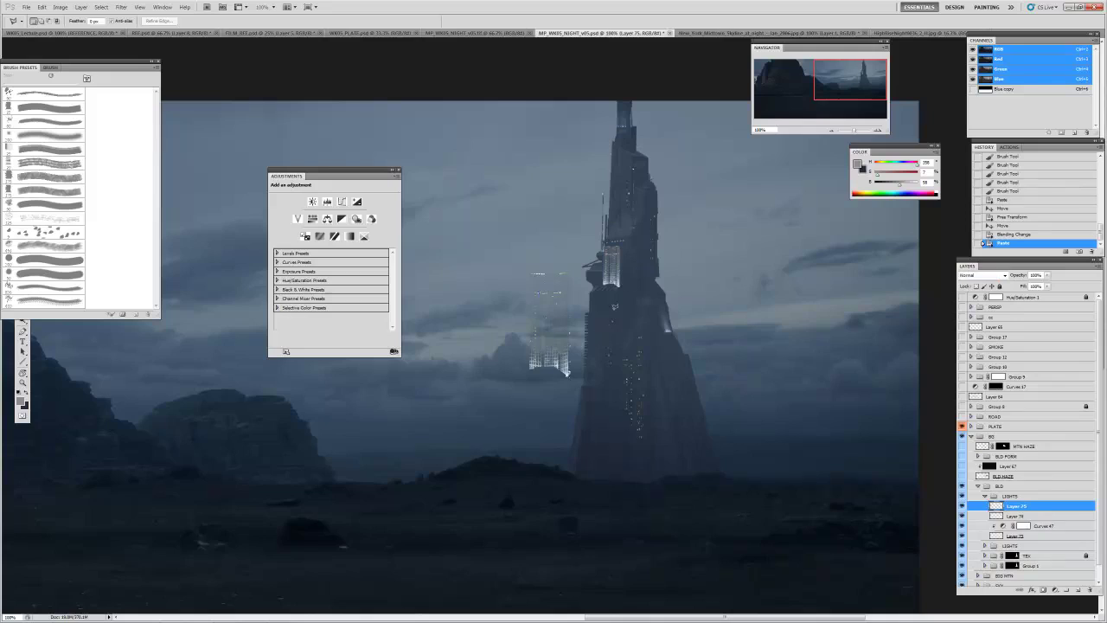
pyautogui.press('v')
pyautogui.moveTo(538, 262); pyautogui.dragTo(612, 271)
pyautogui.press('Delete')
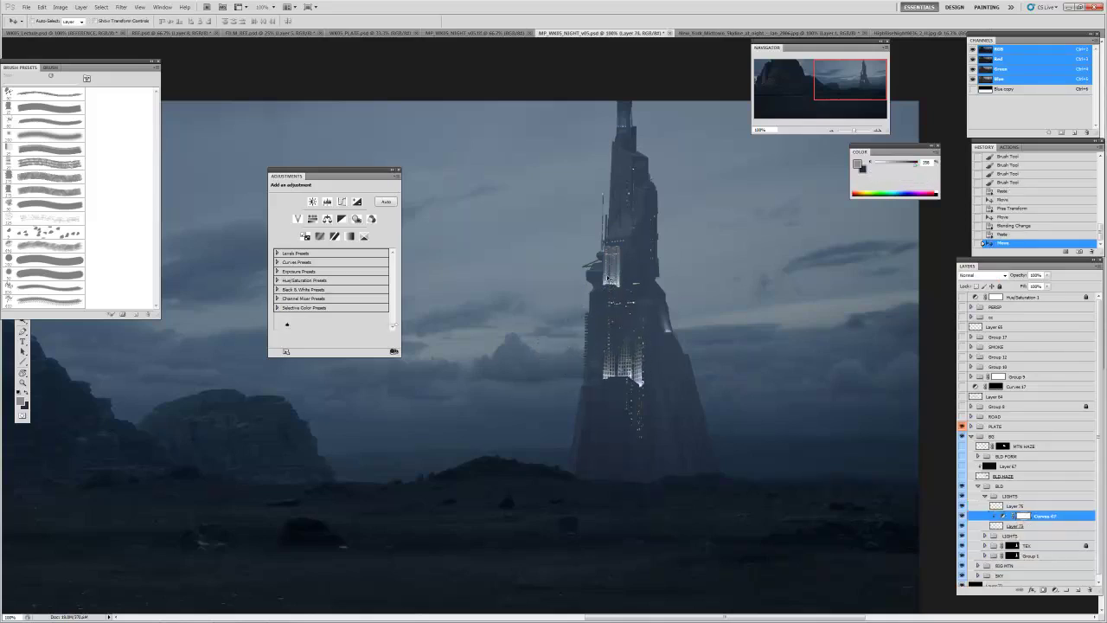
pyautogui.keyDown('ctrl'); pyautogui.click(630, 368); pyautogui.keyUp('ctrl')
# - Scale the isolated facade lights down and fit them beneath the ledge on the tower's upper section
pyautogui.moveTo(651, 355); pyautogui.dragTo(627, 285)
pyautogui.hotkey('ctrl', 't')
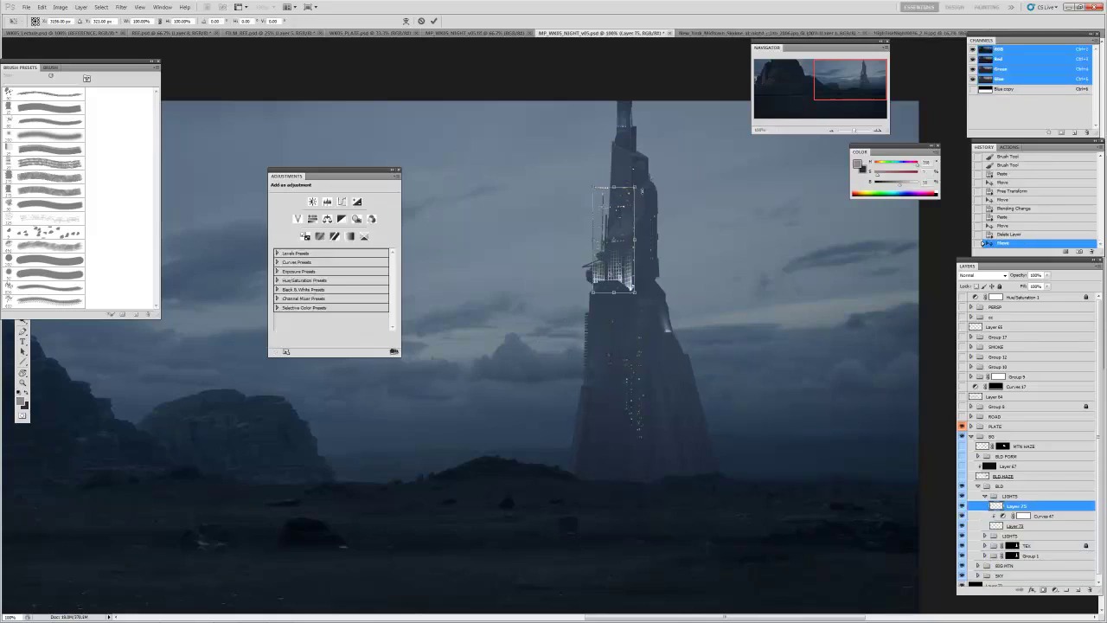
pyautogui.moveTo(635, 184); pyautogui.dragTo(616, 239)
pyautogui.press('Return')
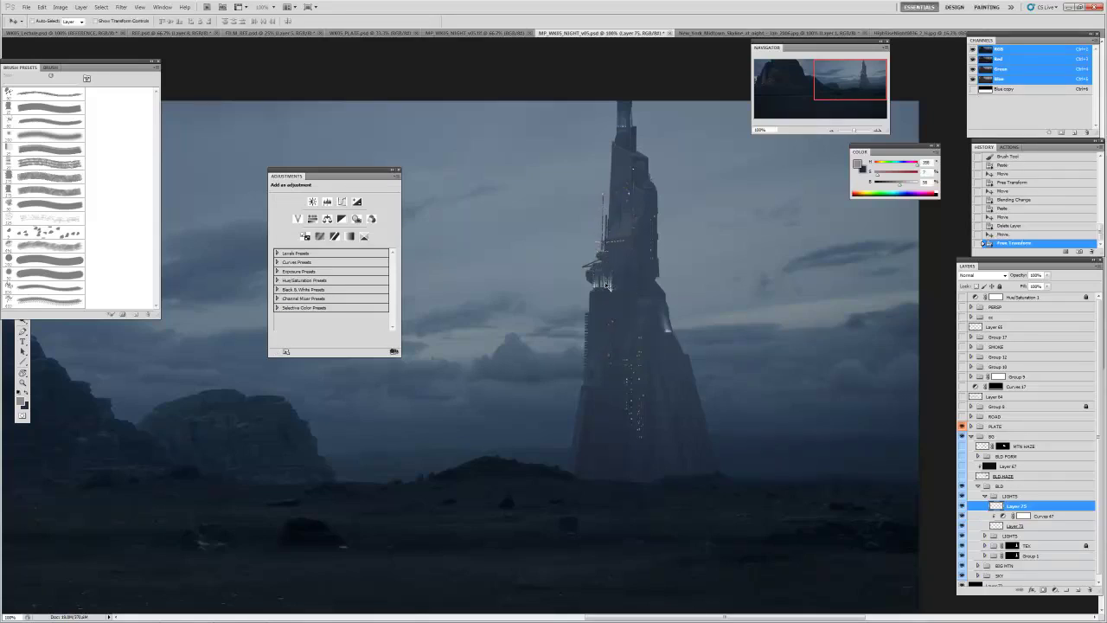
pyautogui.moveTo(623, 277); pyautogui.dragTo(630, 280)
# - Set the isolated facade lights' layer to Screen blending and check the tower both close up and from afar
pyautogui.press('z')
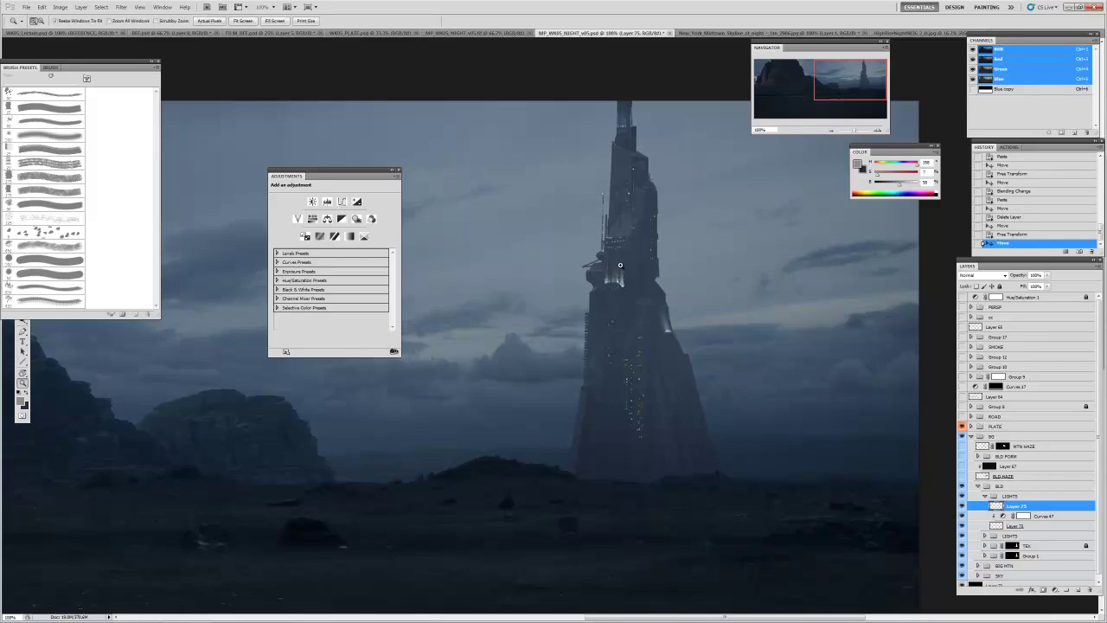
pyautogui.click(619, 266)
pyautogui.click(614, 263)
pyautogui.click(979, 275)
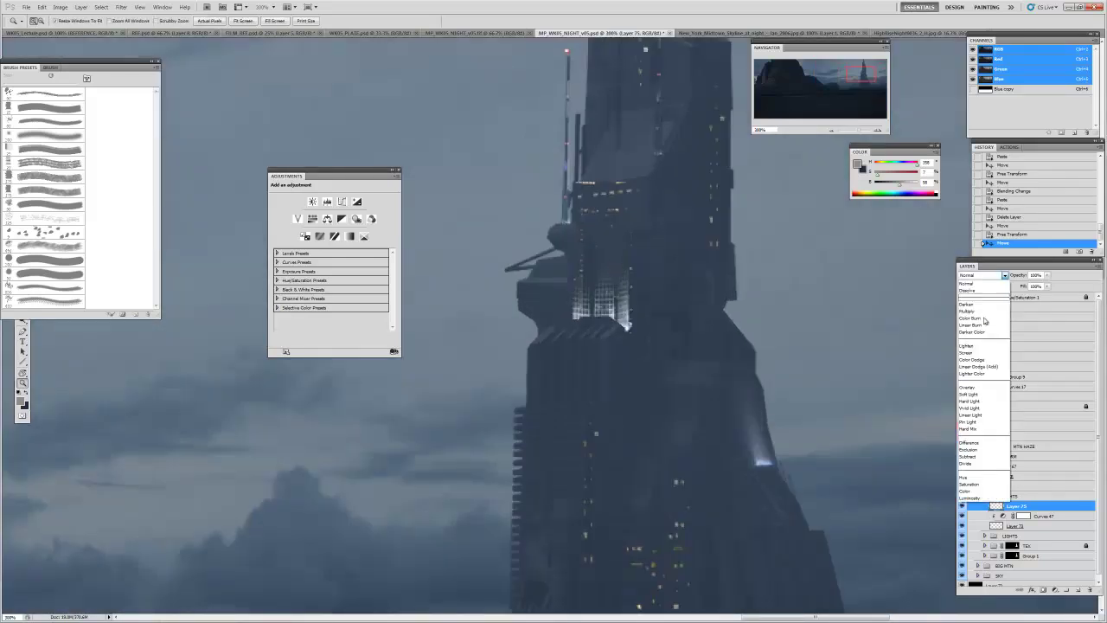
pyautogui.click(982, 358)
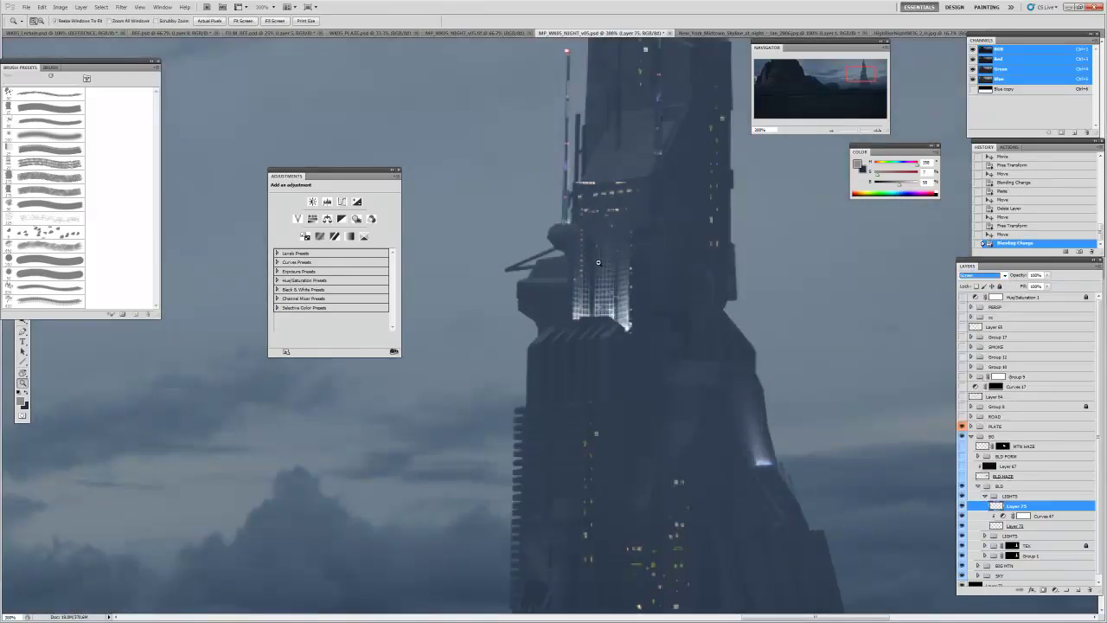
pyautogui.keyDown('alt'); pyautogui.click(598, 263); pyautogui.keyUp('alt')
pyautogui.keyDown('alt'); pyautogui.click(604, 277); pyautogui.keyUp('alt')
pyautogui.keyDown('alt'); pyautogui.click(610, 303); pyautogui.keyUp('alt')
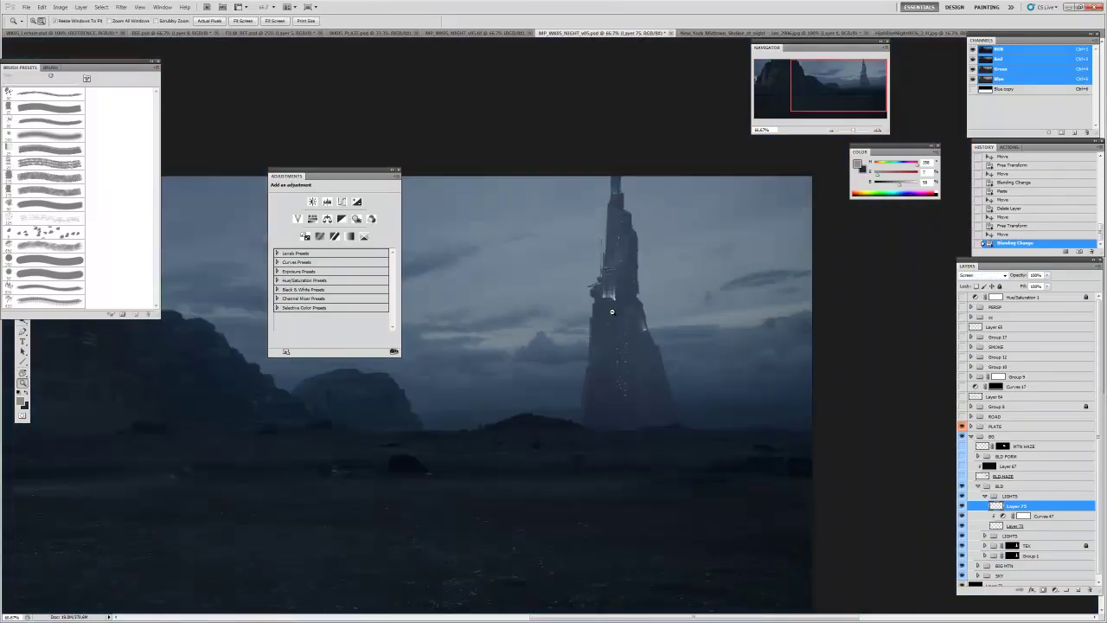
pyautogui.click(613, 287)
pyautogui.click(613, 288)
pyautogui.click(613, 287)
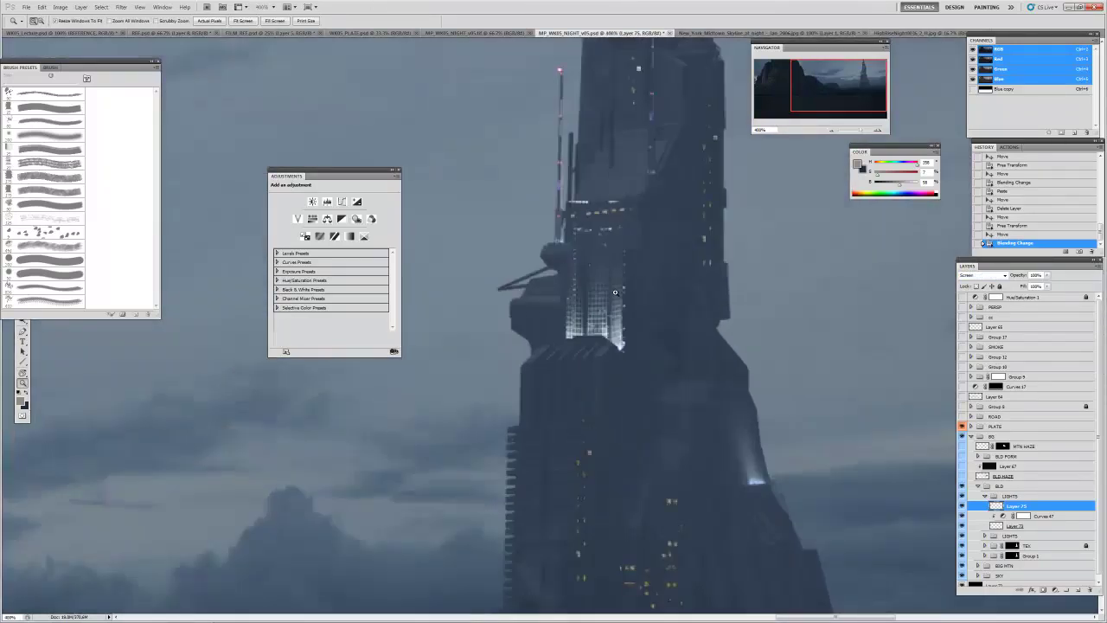
pyautogui.click(612, 287)
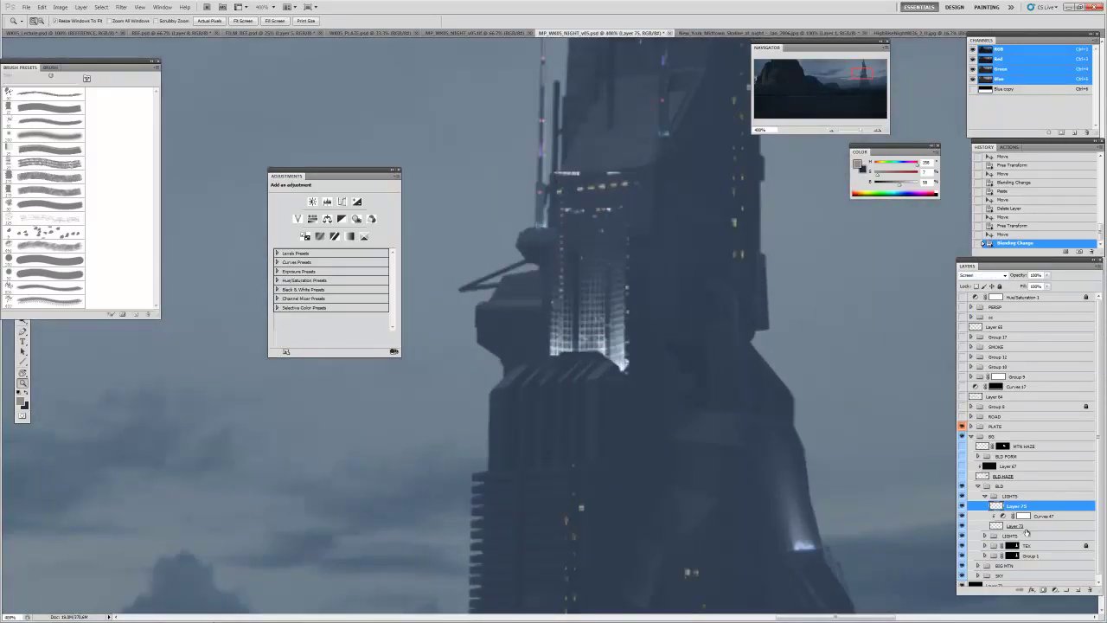
# - Add a layer mask to the facade lights and shift them slightly sideways and down on the tower
pyautogui.click(1043, 590)
pyautogui.press('b')
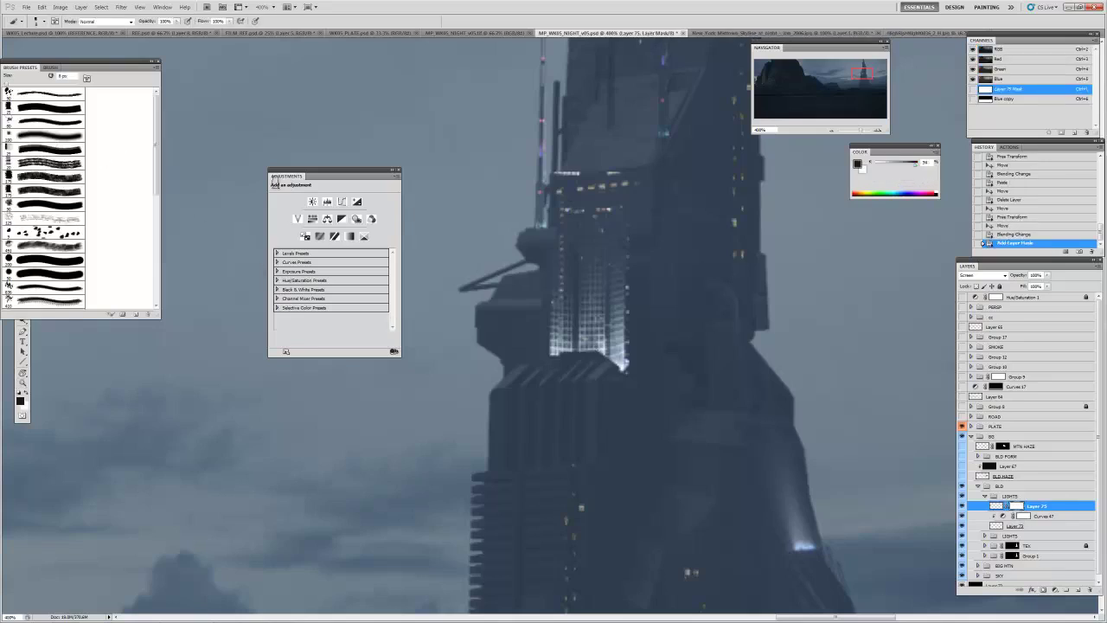
pyautogui.press('v')
pyautogui.moveTo(612, 356)
pyautogui.mouseDown()
pyautogui.moveTo(622, 365)
pyautogui.moveTo(584, 372)
pyautogui.mouseUp()
pyautogui.press('z')
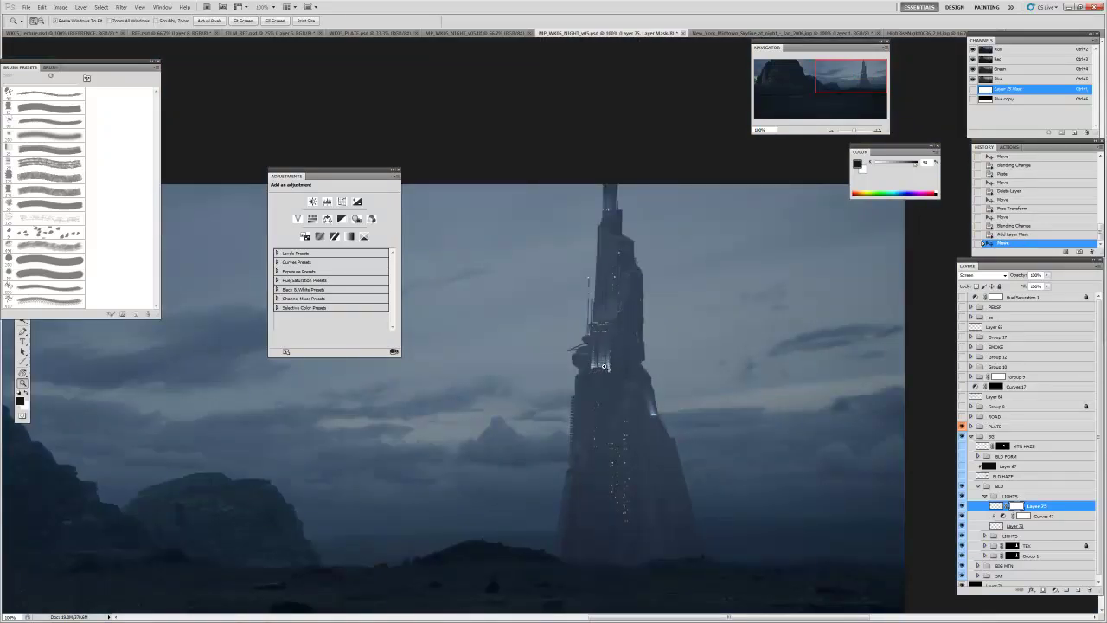
# - Paint on the facade lights' layer mask with an enlarged brush and check the tower up close and from afar
pyautogui.moveTo(604, 367); pyautogui.dragTo(609, 361)
pyautogui.press('b')
pyautogui.moveTo(648, 212)
pyautogui.mouseDown()
pyautogui.moveTo(516, 225)
pyautogui.moveTo(565, 225)
pyautogui.moveTo(539, 235)
pyautogui.moveTo(582, 238)
pyautogui.mouseUp()
pyautogui.hotkey('ctrl', 'z')
pyautogui.press(']')
pyautogui.press(']')
pyautogui.press(']')
pyautogui.press(']')
pyautogui.press(']')
pyautogui.moveTo(663, 206)
pyautogui.mouseDown()
pyautogui.moveTo(615, 215)
pyautogui.moveTo(595, 239)
pyautogui.moveTo(627, 240)
pyautogui.moveTo(603, 238)
pyautogui.moveTo(606, 204)
pyautogui.moveTo(698, 198)
pyautogui.mouseUp()
pyautogui.press('z')
pyautogui.keyDown('alt'); pyautogui.click(617, 297); pyautogui.keyUp('alt')
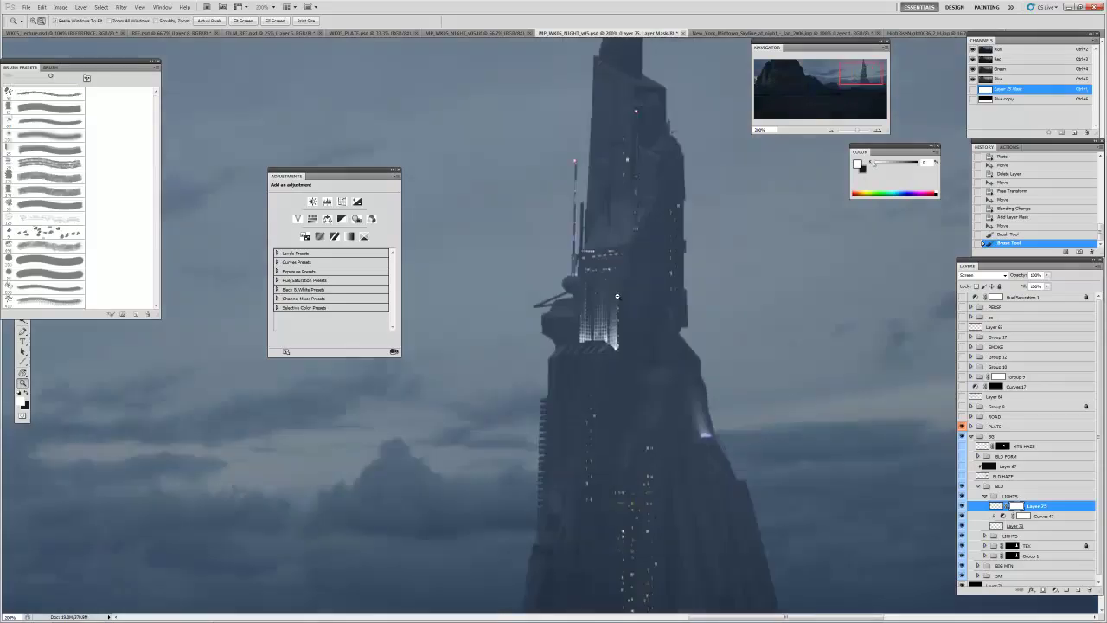
pyautogui.keyDown('alt'); pyautogui.click(617, 299); pyautogui.keyUp('alt')
pyautogui.keyDown('alt'); pyautogui.click(624, 320); pyautogui.keyUp('alt')
pyautogui.keyDown('alt'); pyautogui.click(626, 322); pyautogui.keyUp('alt')
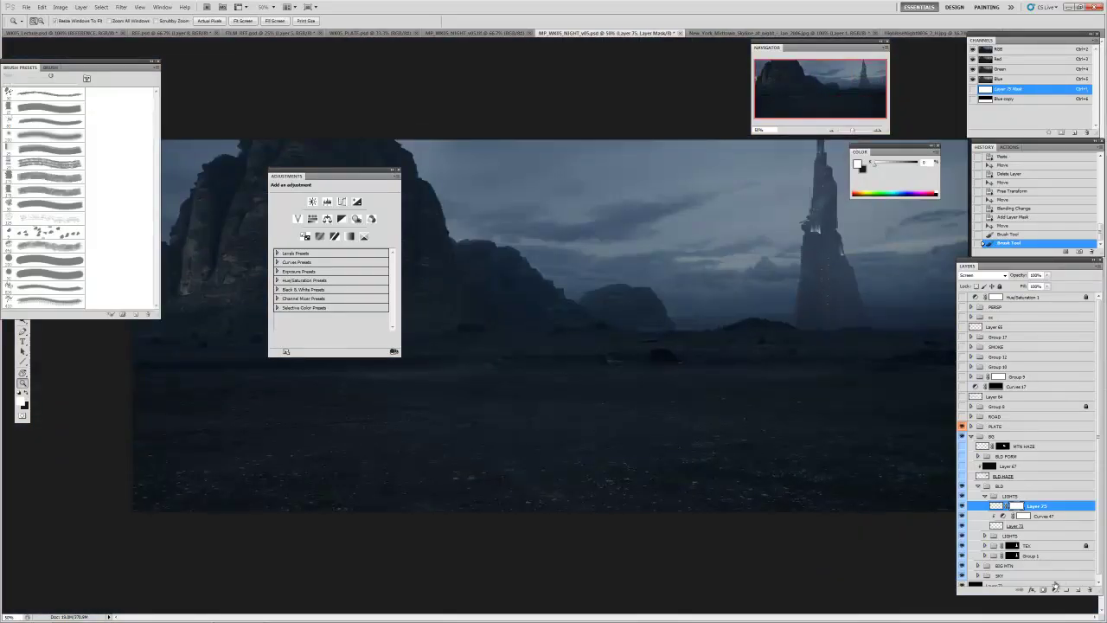
# - Add a Curves adjustment clipped to the facade lights and pull its white point down to dim them
pyautogui.click(1055, 588)
pyautogui.click(1066, 470)
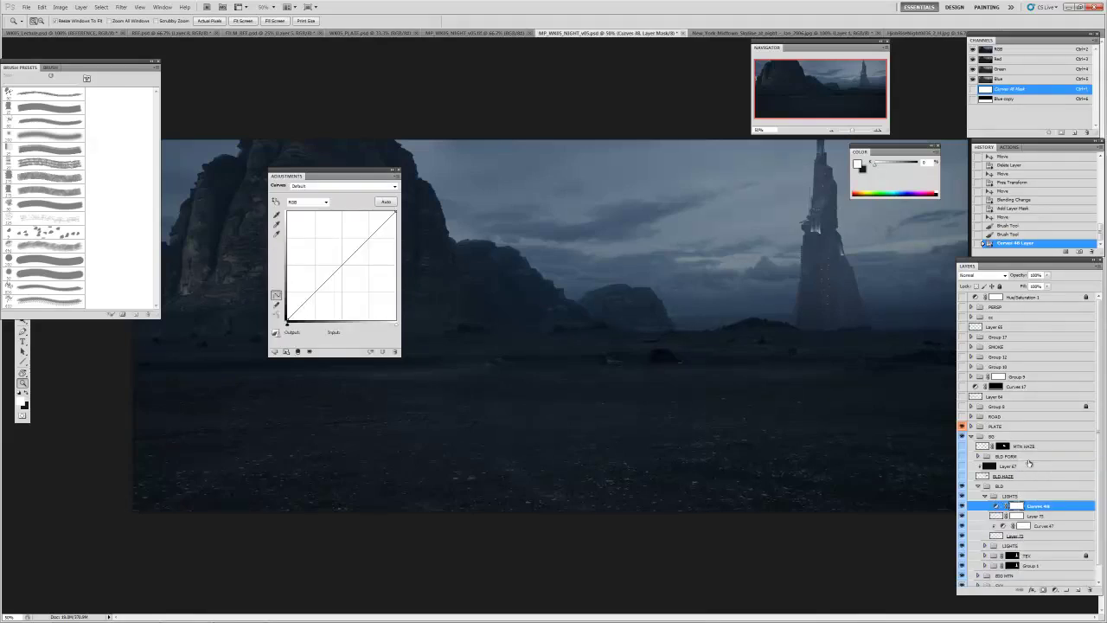
pyautogui.hotkey('ctrl', 'alt', 'g')
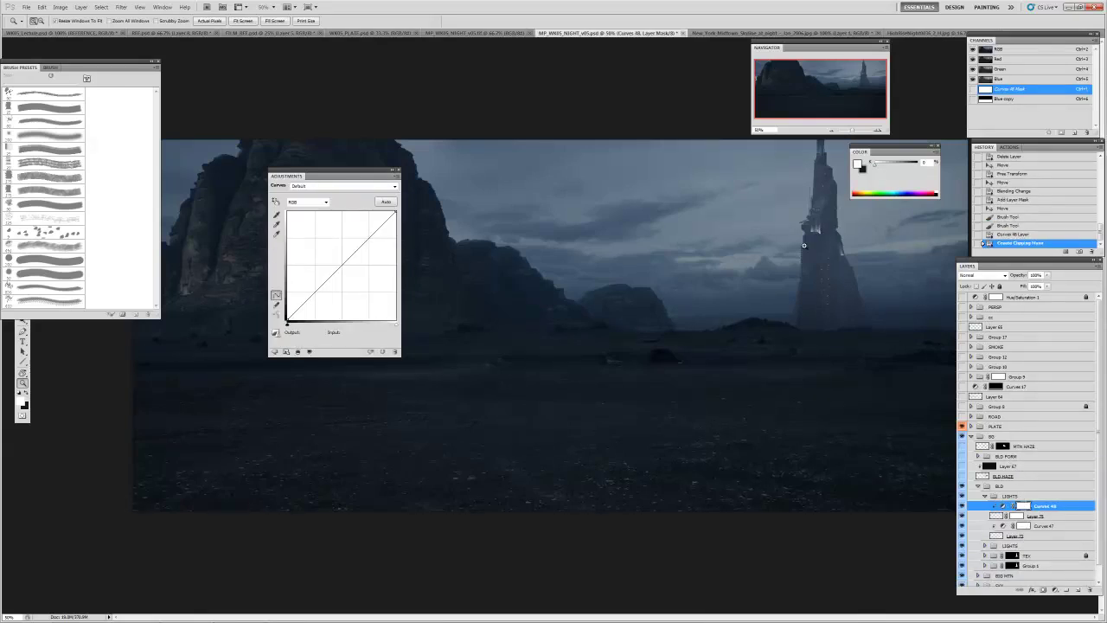
pyautogui.press('b')
pyautogui.moveTo(395, 212); pyautogui.dragTo(395, 250)
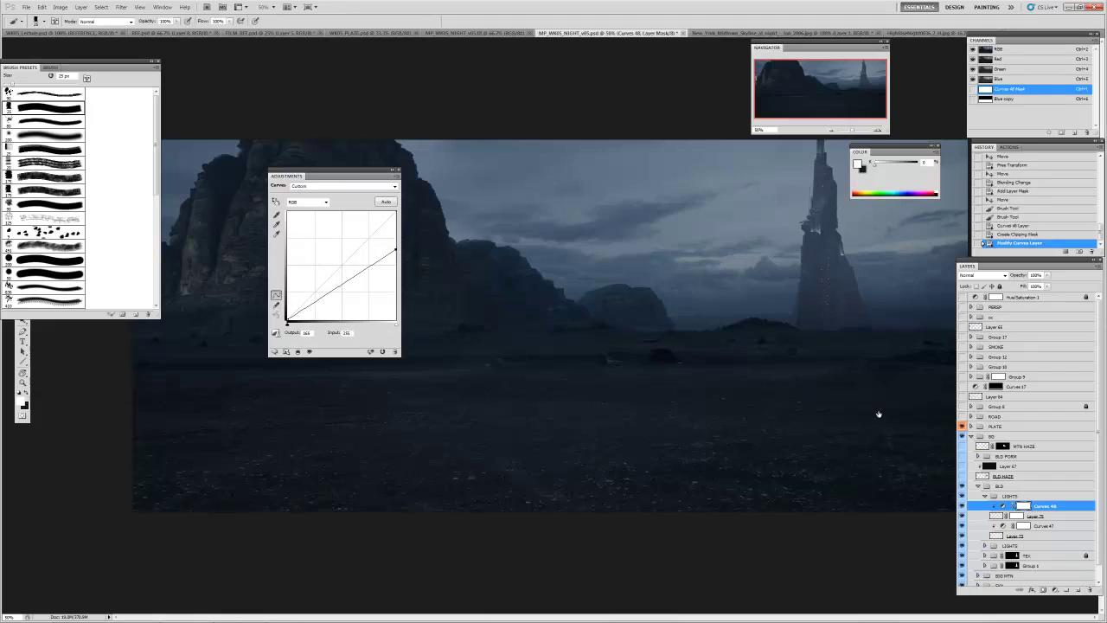
# - Add a Color Balance adjustment clipped to the facade lights and set its blending mode to Color
pyautogui.click(1057, 597)
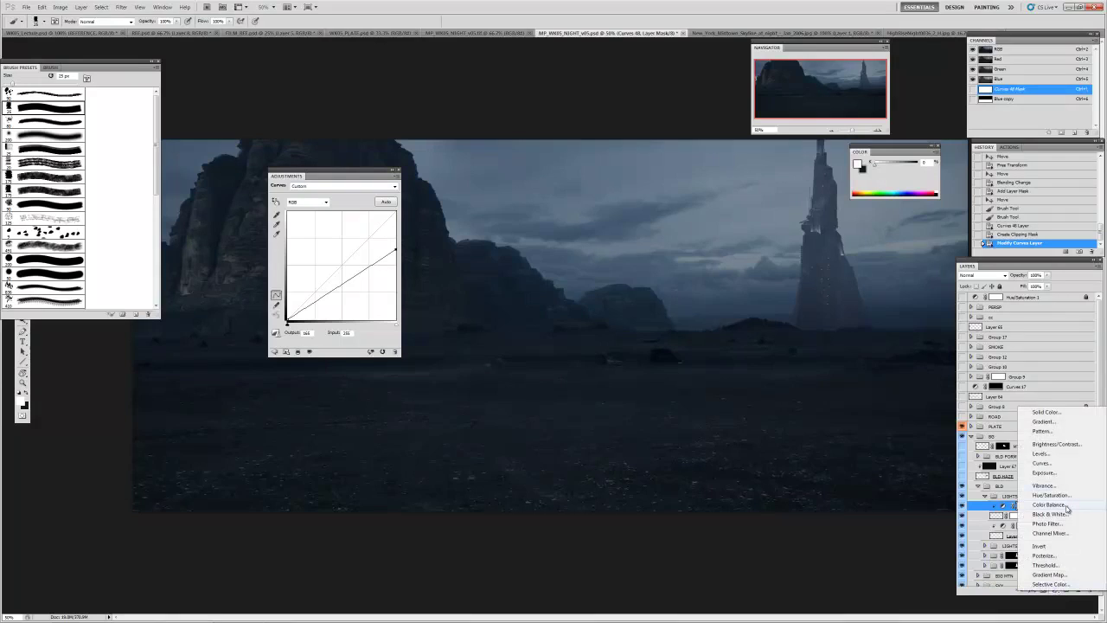
pyautogui.click(1066, 510)
pyautogui.hotkey('ctrl', 'alt', 'g')
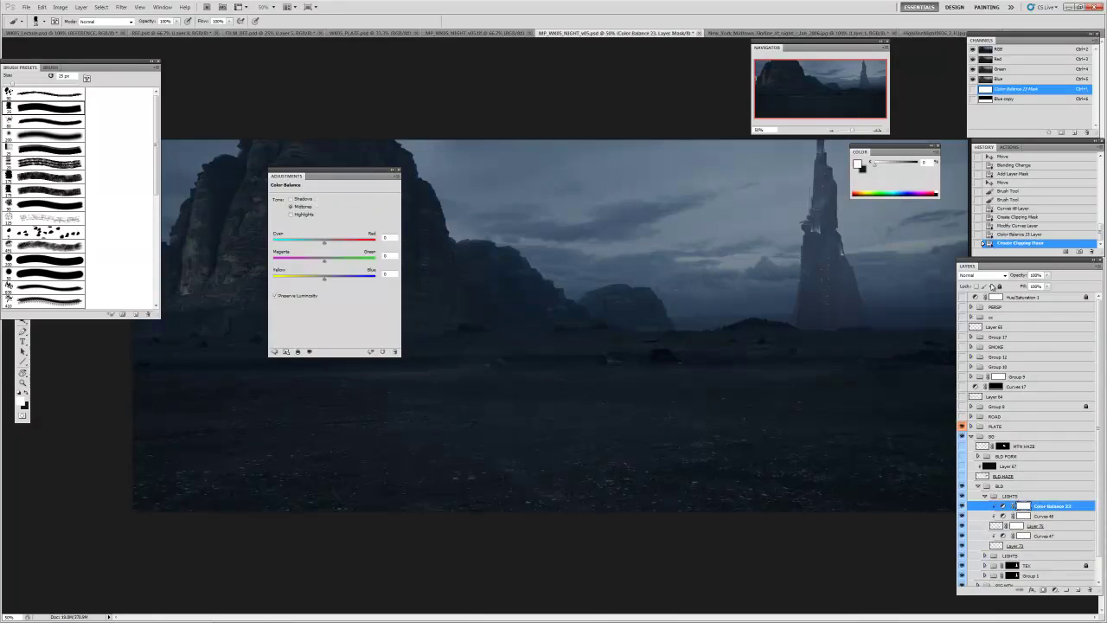
pyautogui.click(986, 275)
pyautogui.click(967, 491)
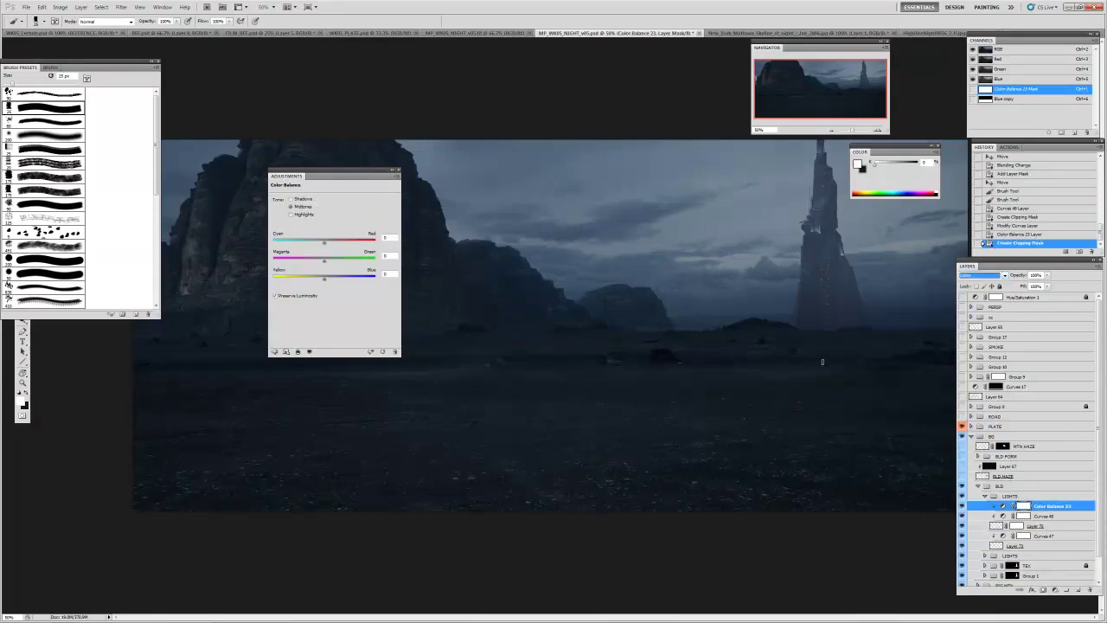
# - Shift the Color Balance midtones slightly toward green and cyan and check the tinted lights on the tower
pyautogui.click(822, 228)
pyautogui.press('z')
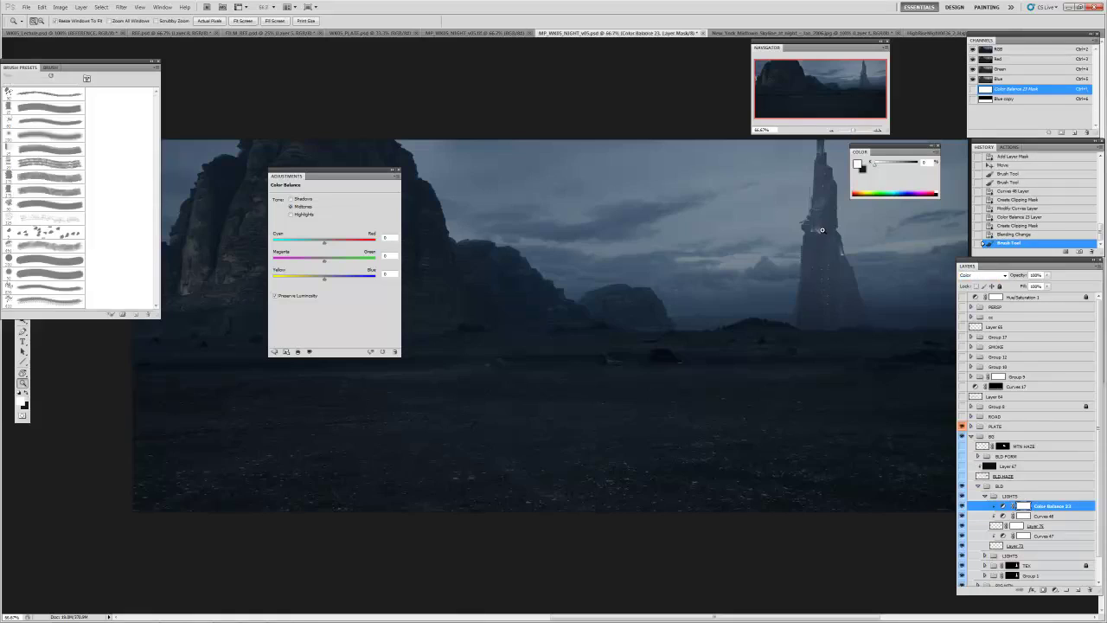
pyautogui.click(822, 228)
pyautogui.moveTo(580, 328); pyautogui.dragTo(622, 277)
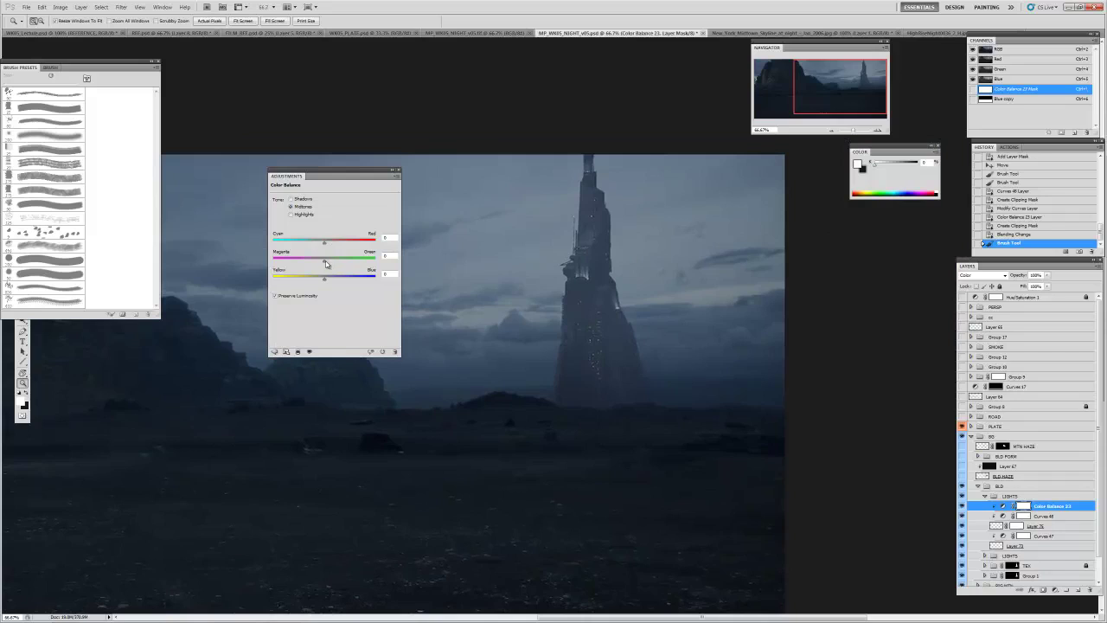
pyautogui.click(302, 217)
pyautogui.moveTo(331, 264); pyautogui.dragTo(340, 266)
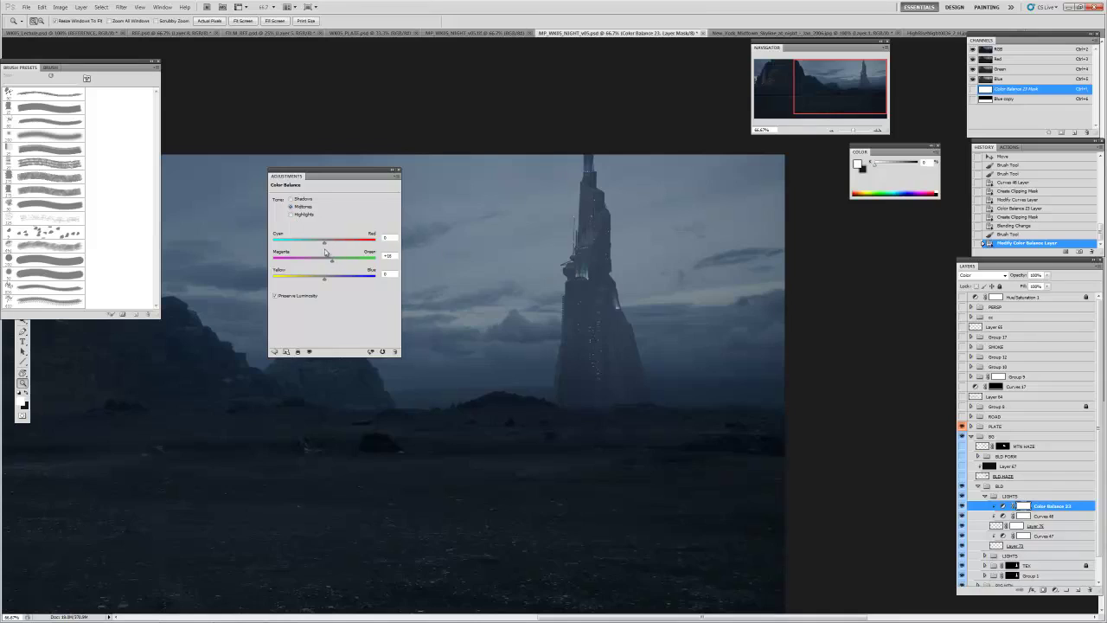
pyautogui.moveTo(322, 246); pyautogui.dragTo(315, 250)
pyautogui.moveTo(362, 180); pyautogui.dragTo(195, 333)
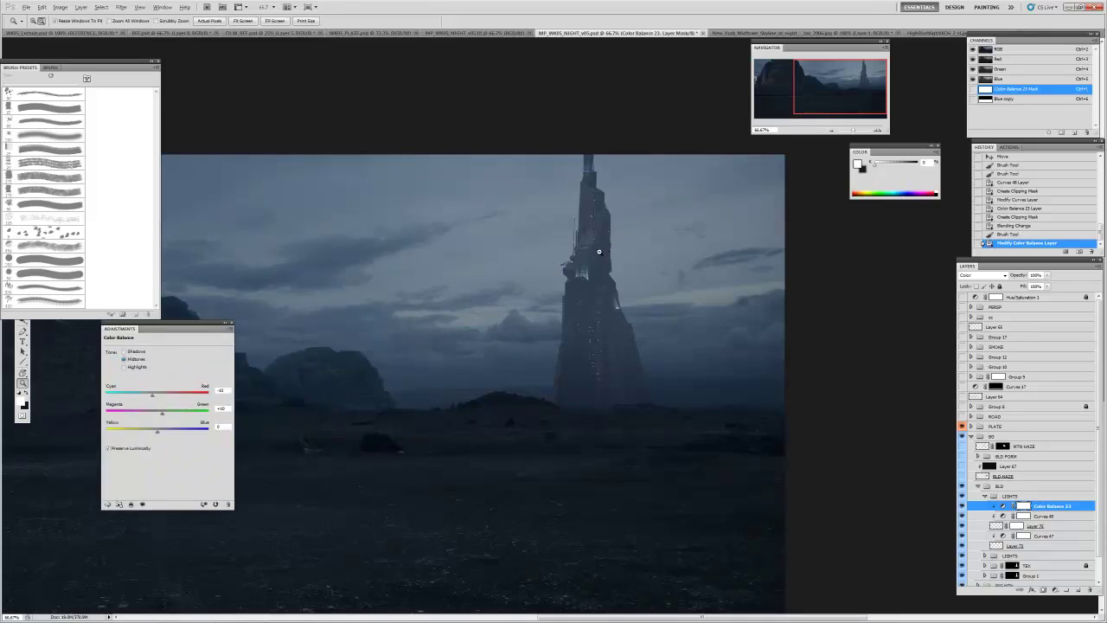
pyautogui.keyDown('alt'); pyautogui.click(600, 248); pyautogui.keyUp('alt')
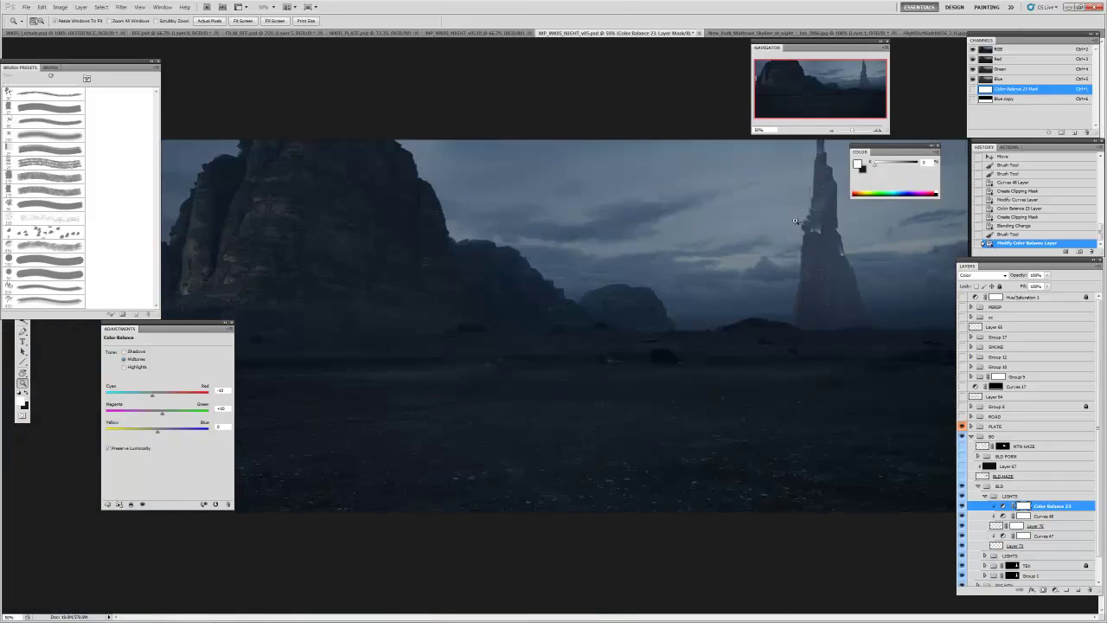
# - In the New York skyline photo, clear the old selection and lasso the slim floodlit high-rise with the white crown
pyautogui.click(842, 37)
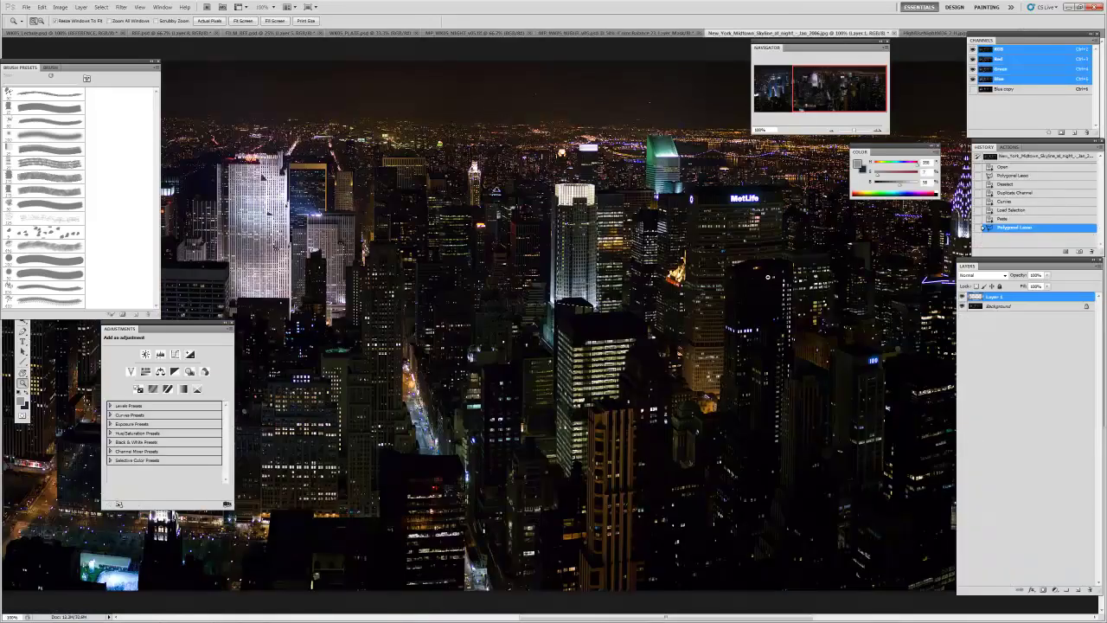
pyautogui.hotkey('ctrl', 'd')
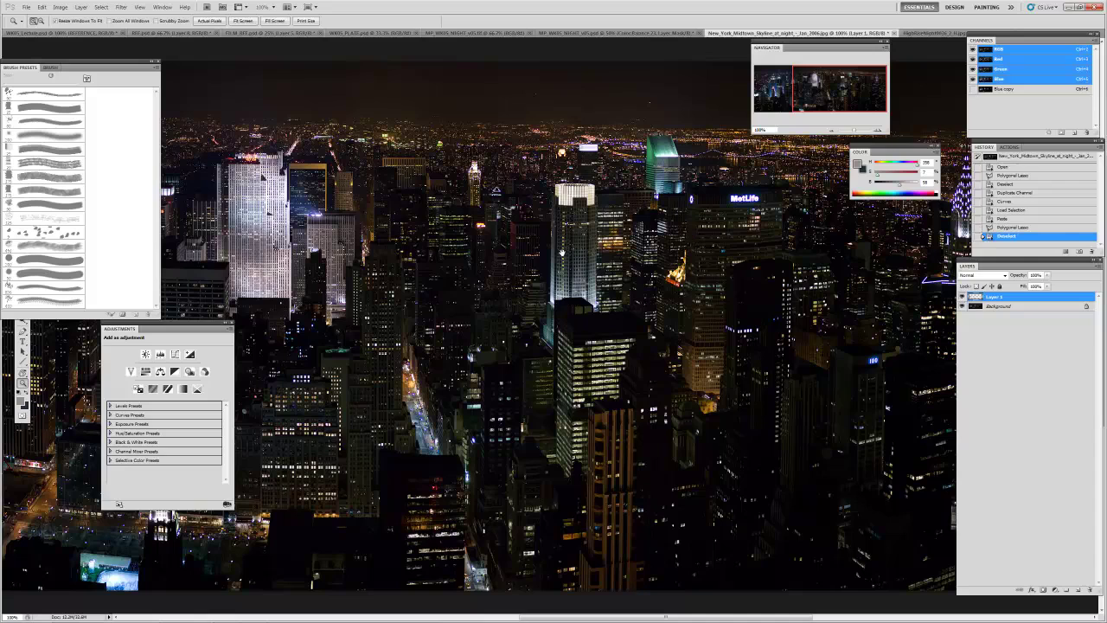
pyautogui.moveTo(562, 252); pyautogui.dragTo(645, 249)
pyautogui.press('l')
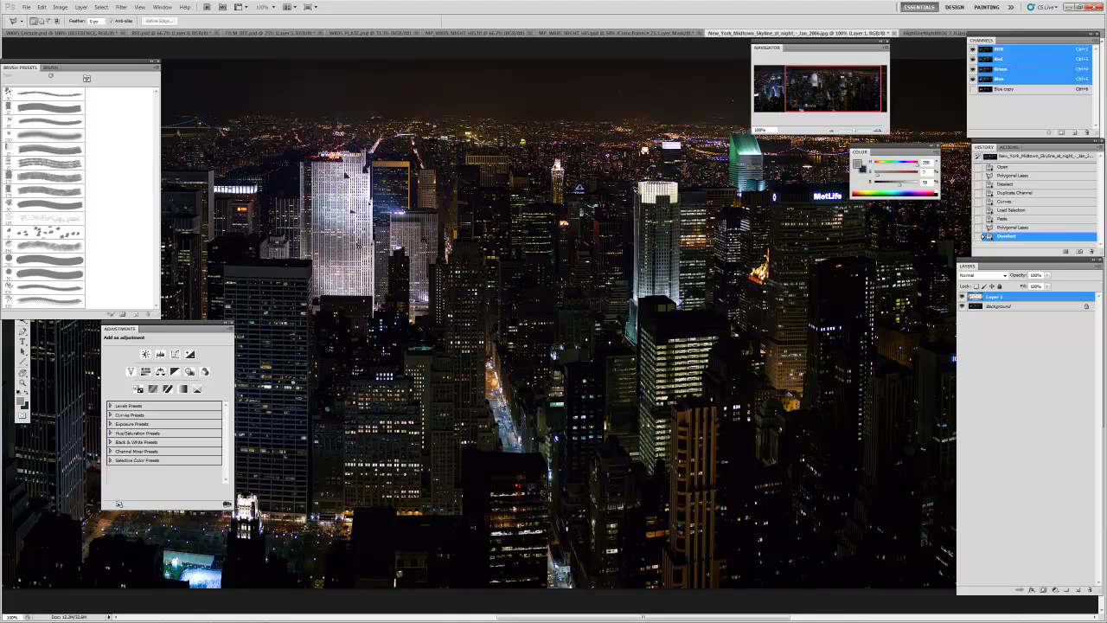
pyautogui.click(637, 189)
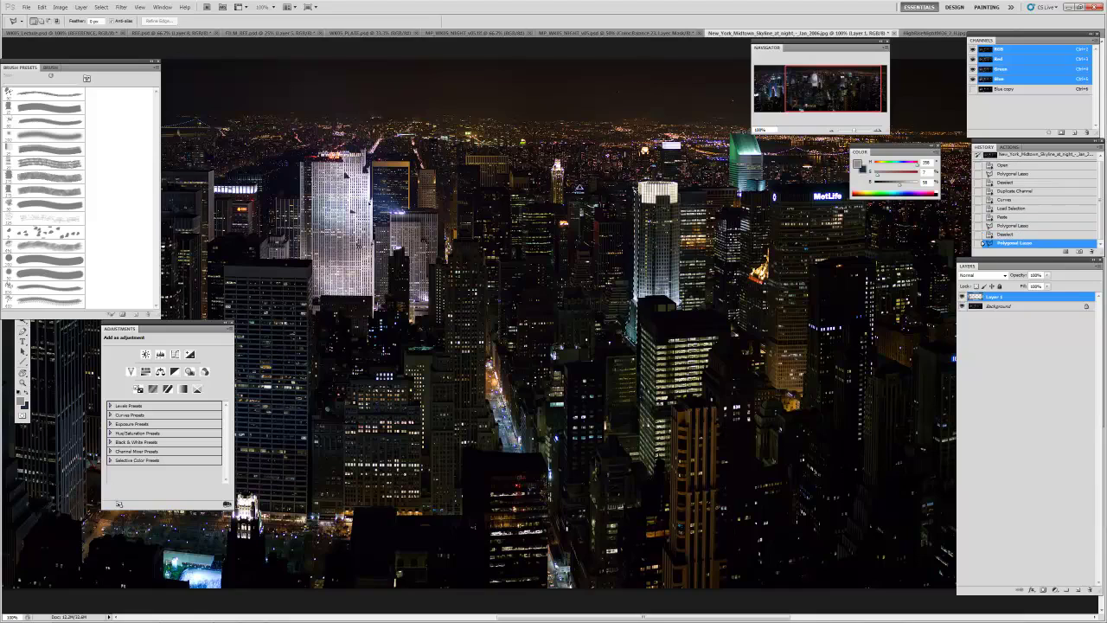
# - Paste the high-rise lights into the night painting, move them onto the tower's lower section and set Screen blending
pyautogui.click(584, 35)
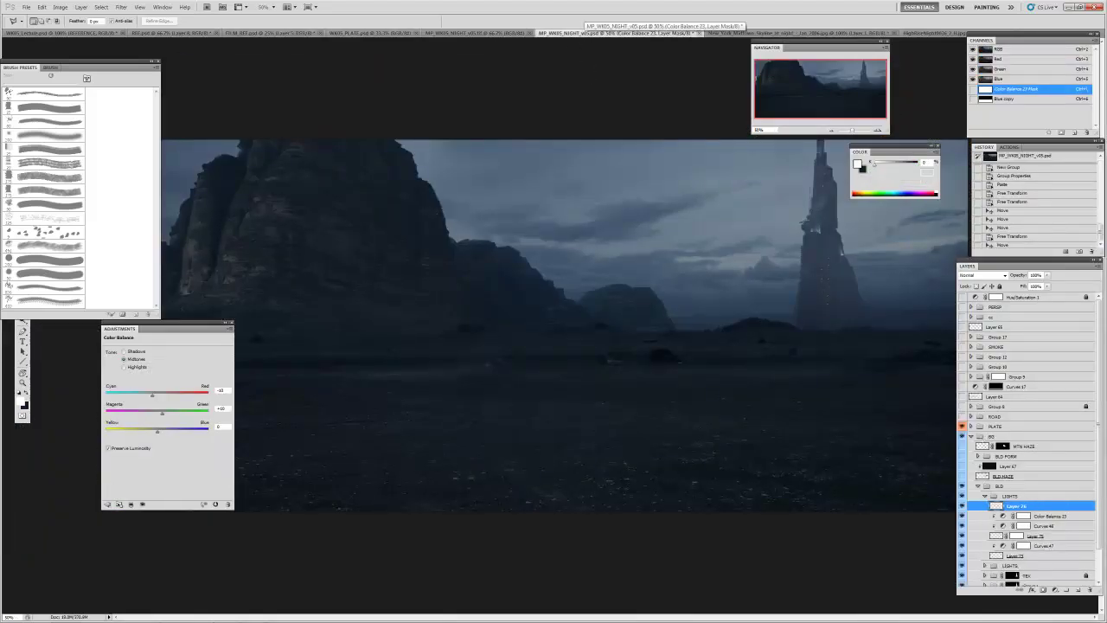
pyautogui.hotkey('ctrl', 'v')
pyautogui.press('v')
pyautogui.moveTo(775, 286)
pyautogui.mouseDown()
pyautogui.moveTo(636, 290)
pyautogui.moveTo(649, 323)
pyautogui.mouseUp()
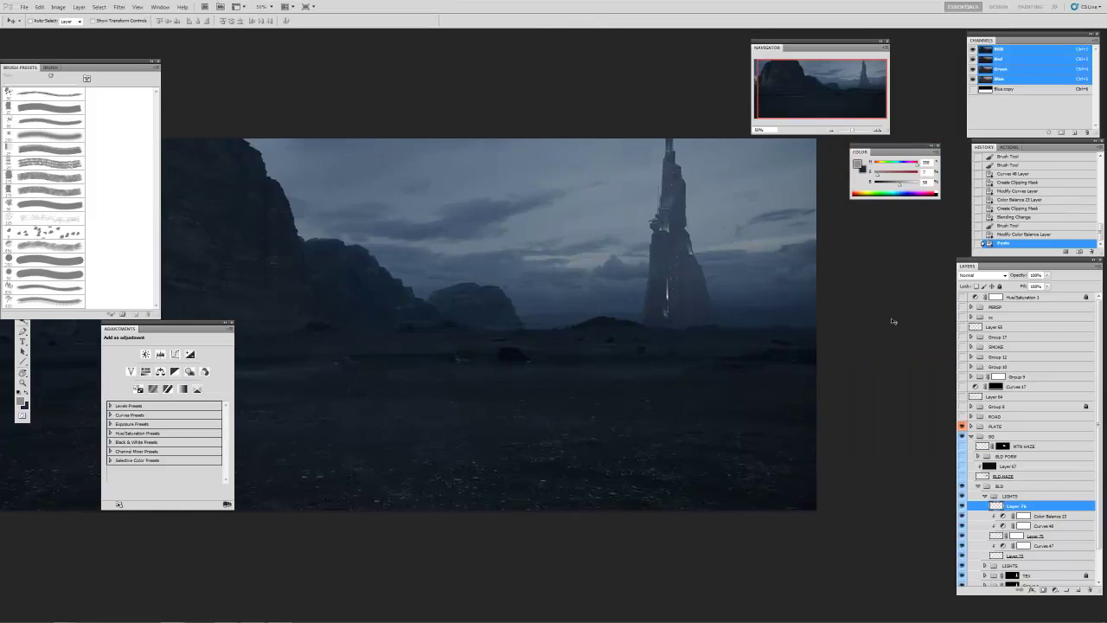
pyautogui.click(1004, 277)
pyautogui.click(978, 341)
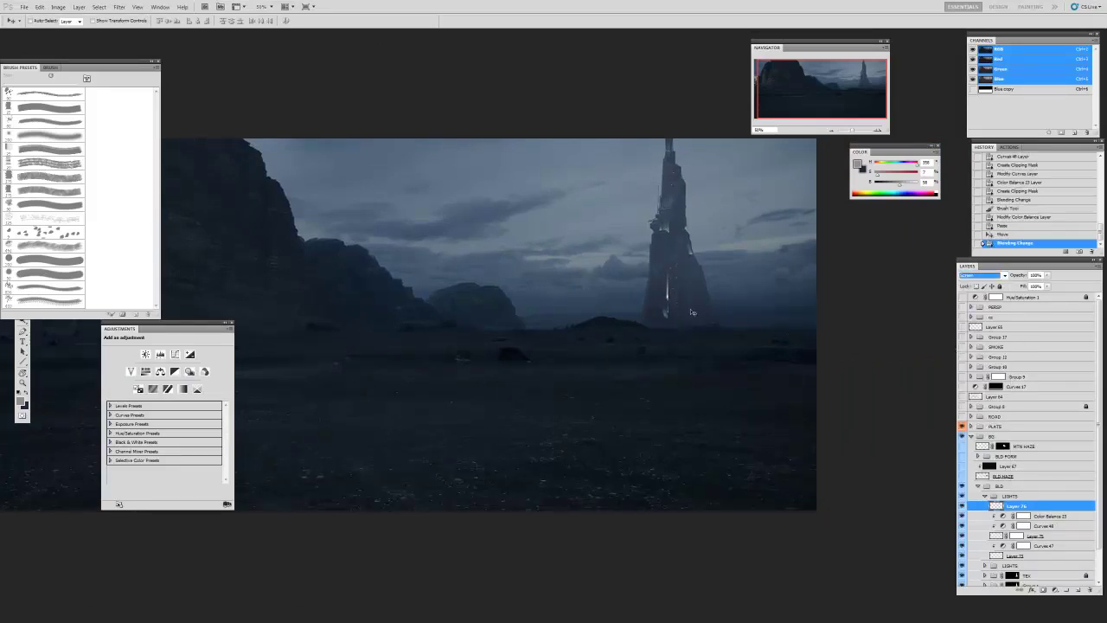
# - Transform the pasted lights to follow the tower's lower right slope and move them into place
pyautogui.moveTo(665, 307)
pyautogui.mouseDown()
pyautogui.moveTo(746, 289)
pyautogui.moveTo(742, 302)
pyautogui.mouseUp()
pyautogui.hotkey('ctrl', 't')
pyautogui.press('Return')
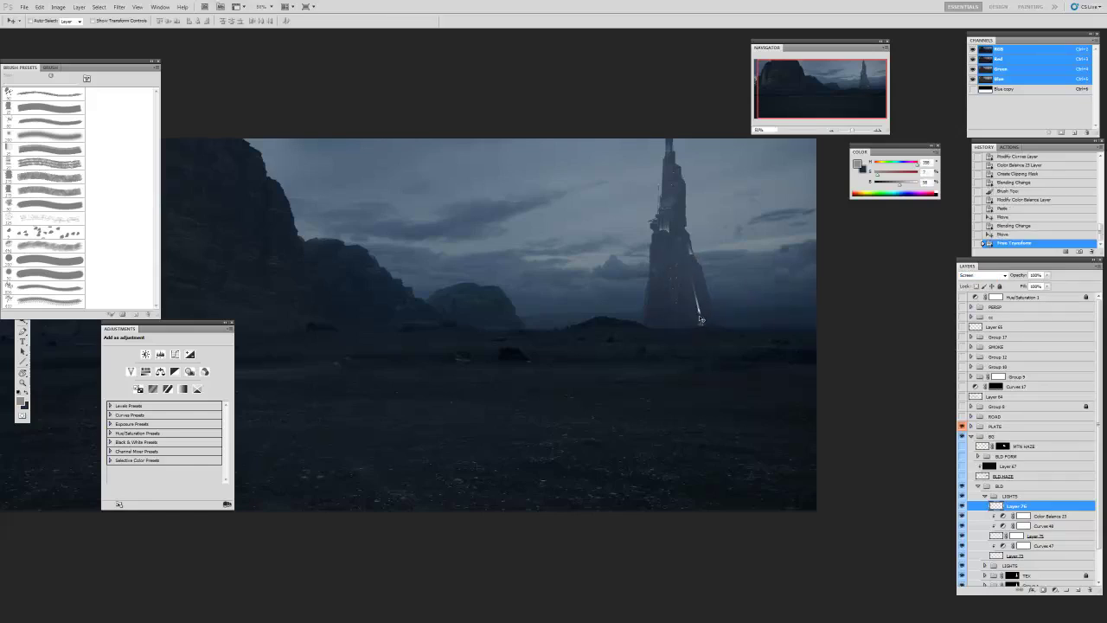
pyautogui.moveTo(702, 319); pyautogui.dragTo(697, 299)
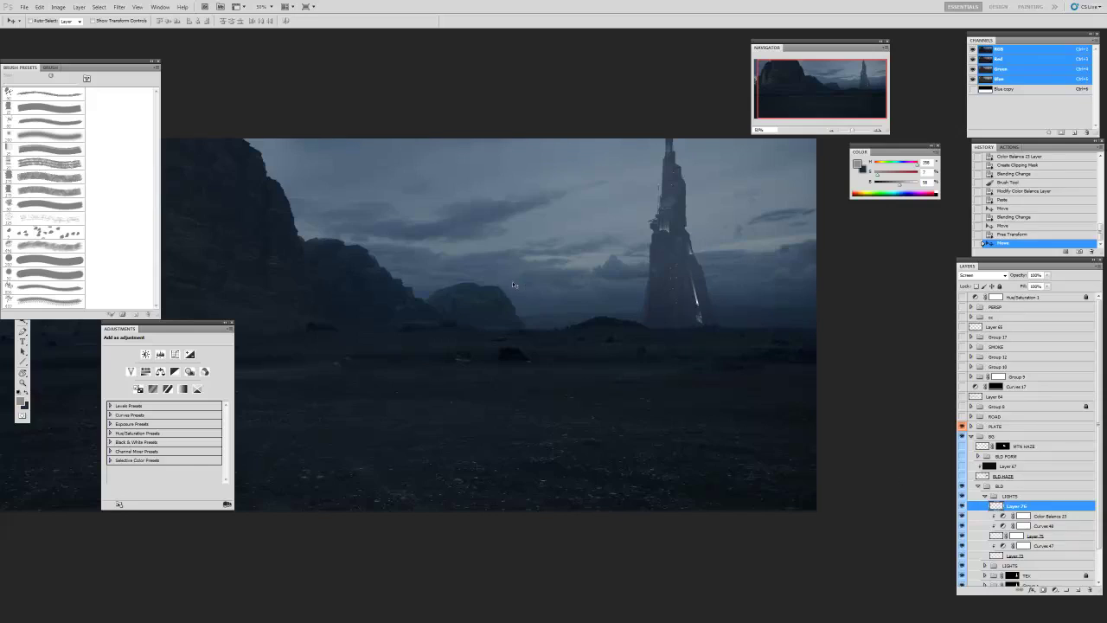
# - Dim the new slope lights with Levels by lowering the output white level to about half
pyautogui.hotkey('ctrl', 'l')
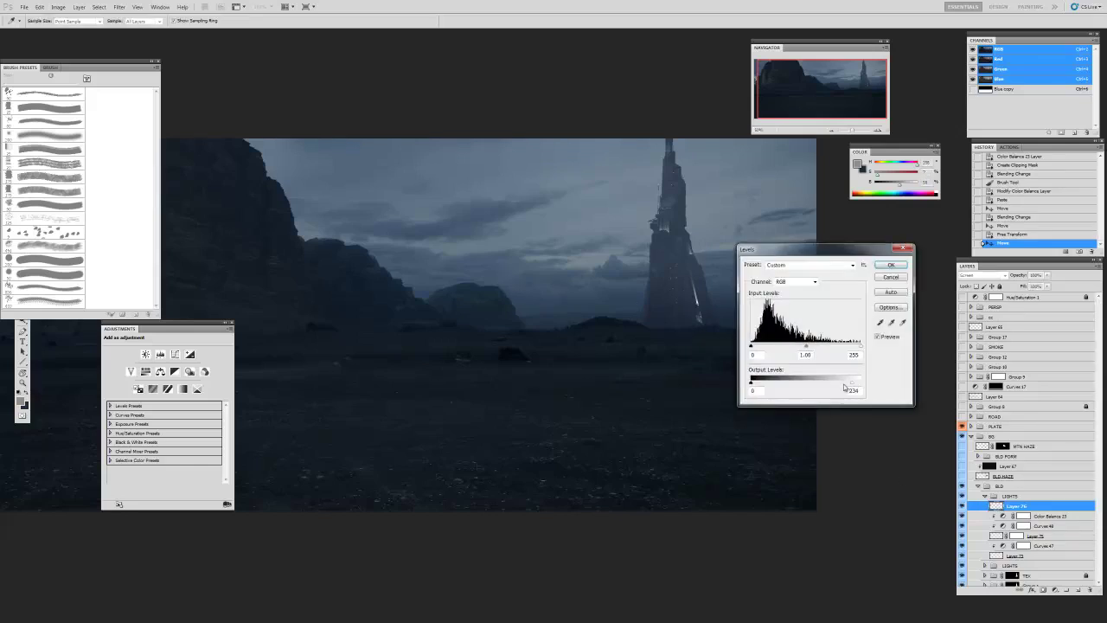
pyautogui.moveTo(824, 250); pyautogui.dragTo(496, 253)
pyautogui.moveTo(515, 382); pyautogui.dragTo(479, 384)
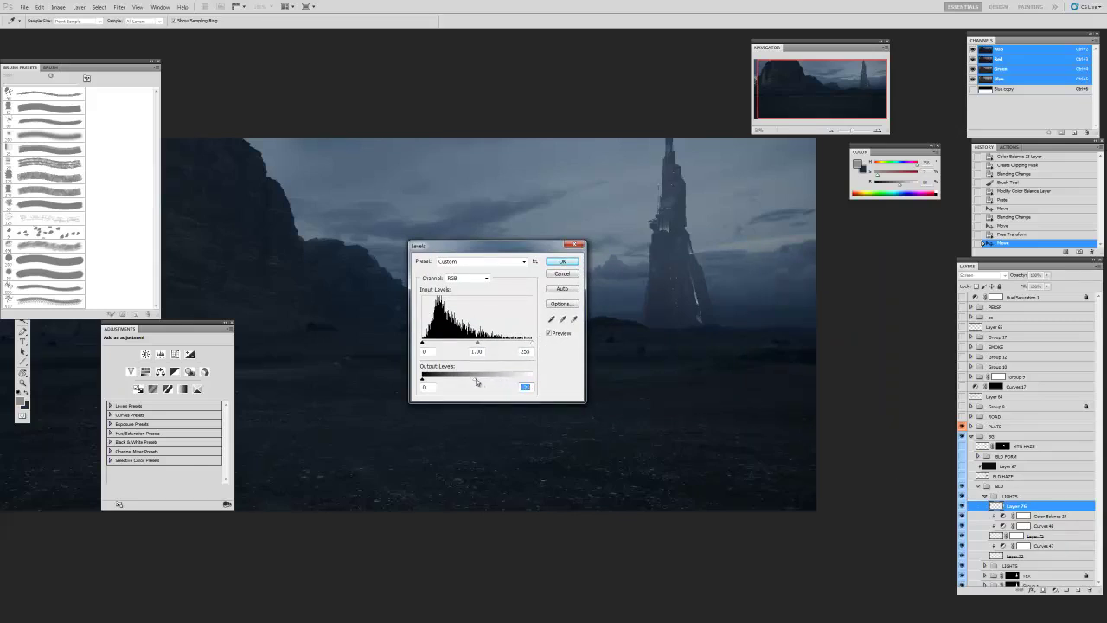
pyautogui.press('Return')
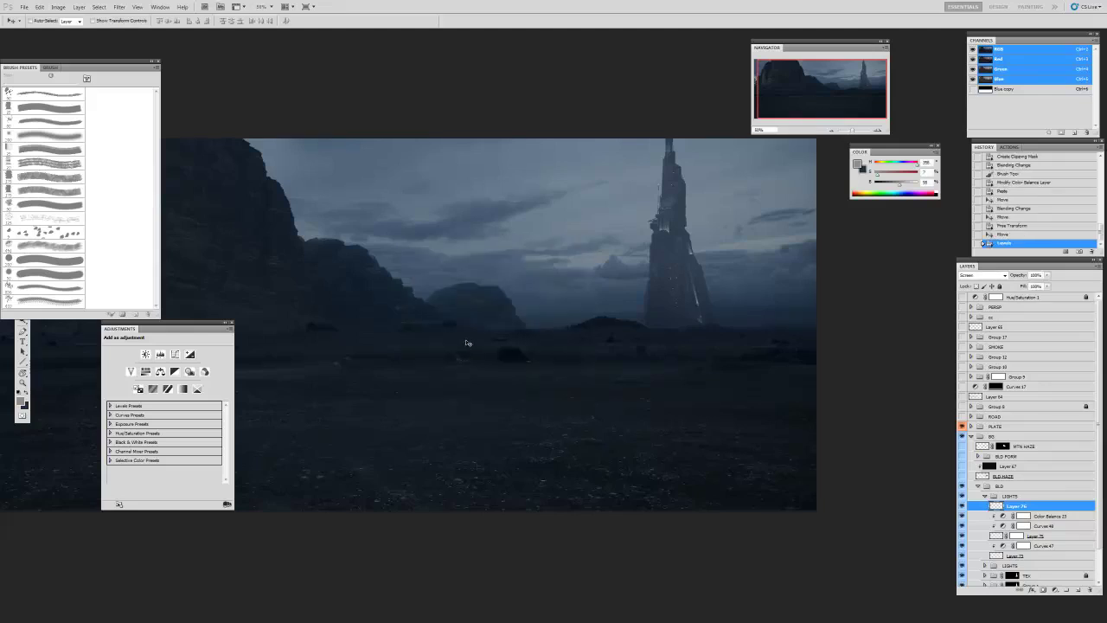
# - Shift the slope lights' midtones slightly toward green with Color Balance and check the tower from afar
pyautogui.hotkey('ctrl', 'b')
pyautogui.moveTo(816, 241); pyautogui.dragTo(479, 225)
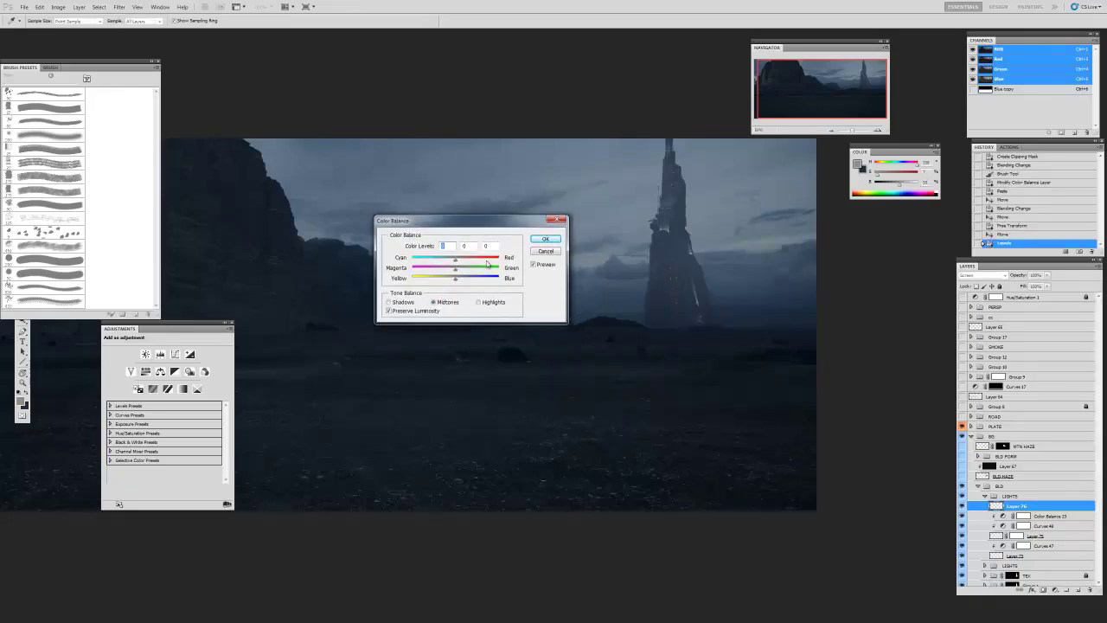
pyautogui.moveTo(455, 270); pyautogui.dragTo(460, 273)
pyautogui.moveTo(459, 273); pyautogui.dragTo(462, 273)
pyautogui.press('Return')
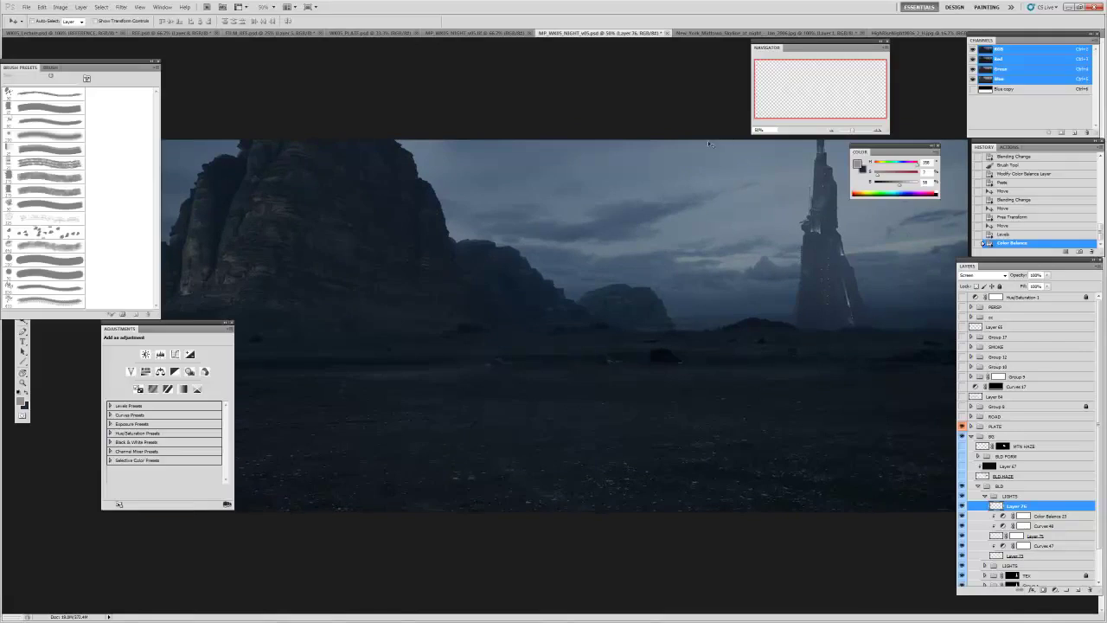
pyautogui.press('z')
pyautogui.keyDown('alt'); pyautogui.click(751, 234); pyautogui.keyUp('alt')
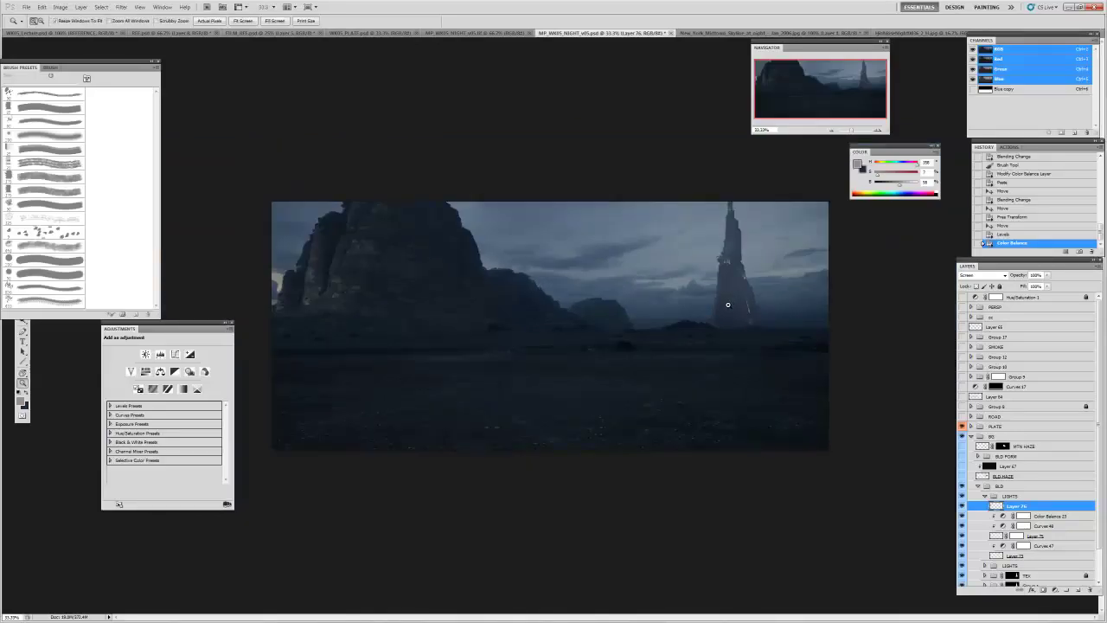
pyautogui.click(745, 277)
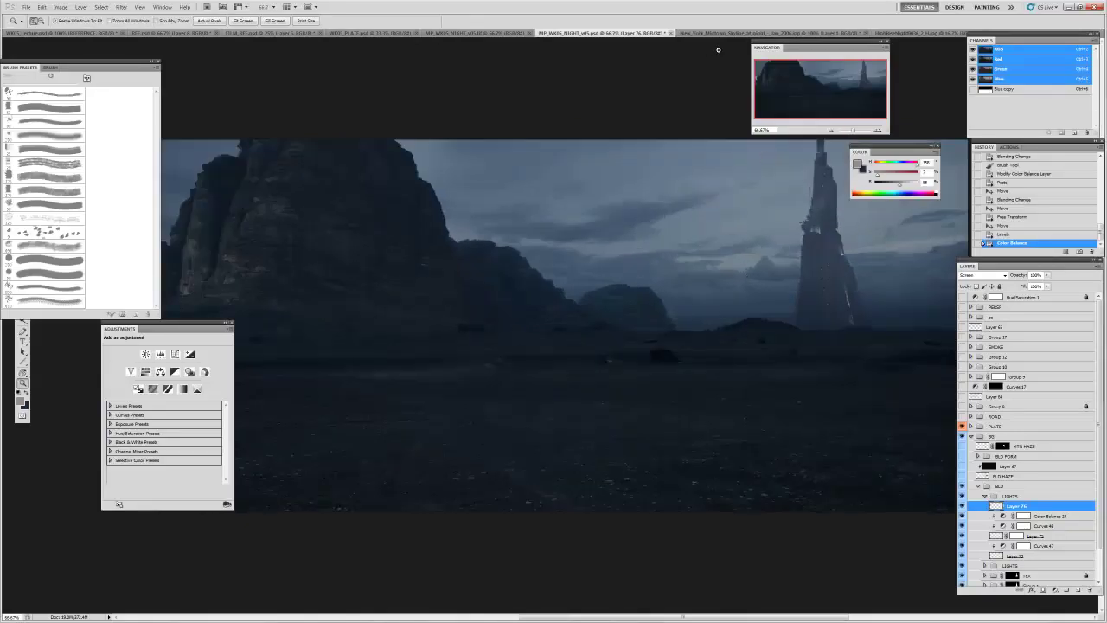
# - Examine the skyline photo in its Blue copy channel and in full color for more usable lights, and return to the night painting
pyautogui.click(723, 33)
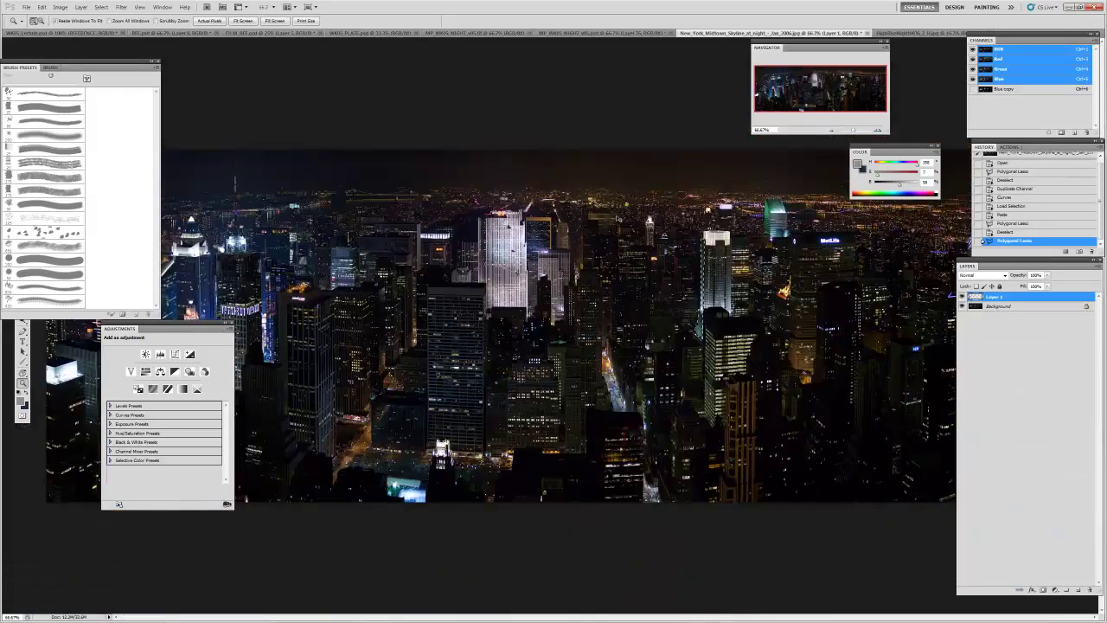
pyautogui.hotkey('ctrl', 'd')
pyautogui.click(995, 89)
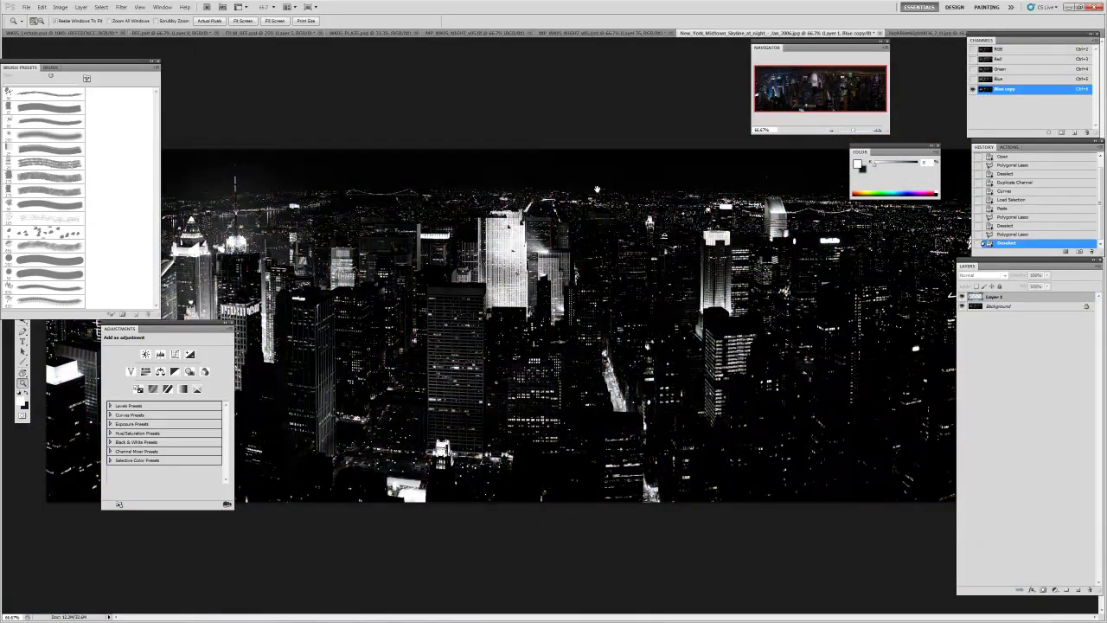
pyautogui.press('f')
pyautogui.moveTo(464, 222); pyautogui.dragTo(605, 195)
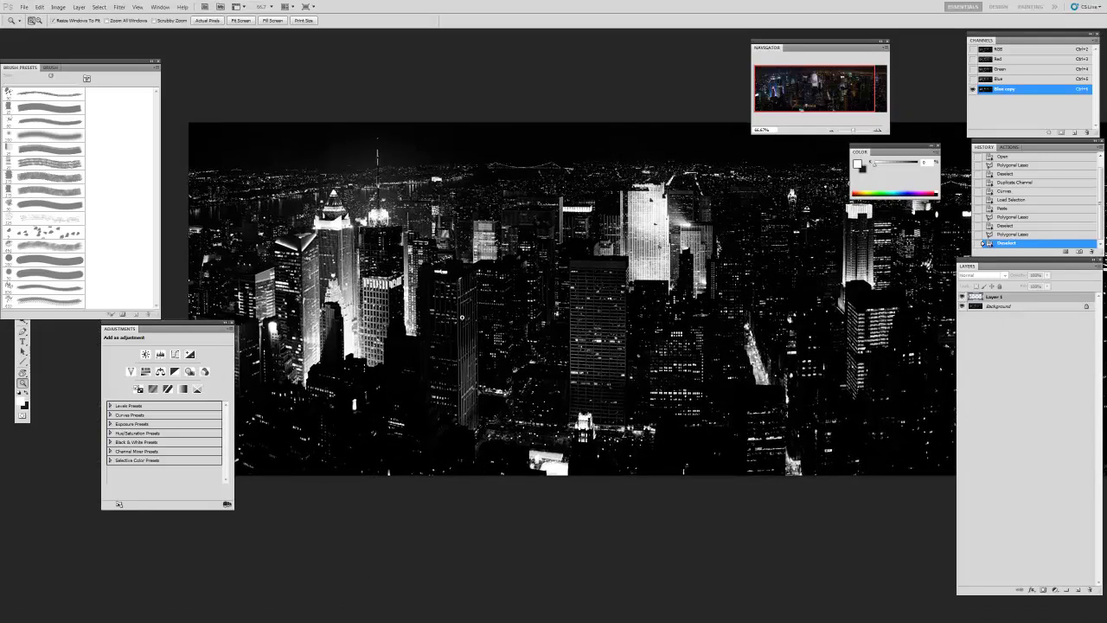
pyautogui.click(986, 50)
pyautogui.keyDown('alt'); pyautogui.click(527, 224); pyautogui.keyUp('alt')
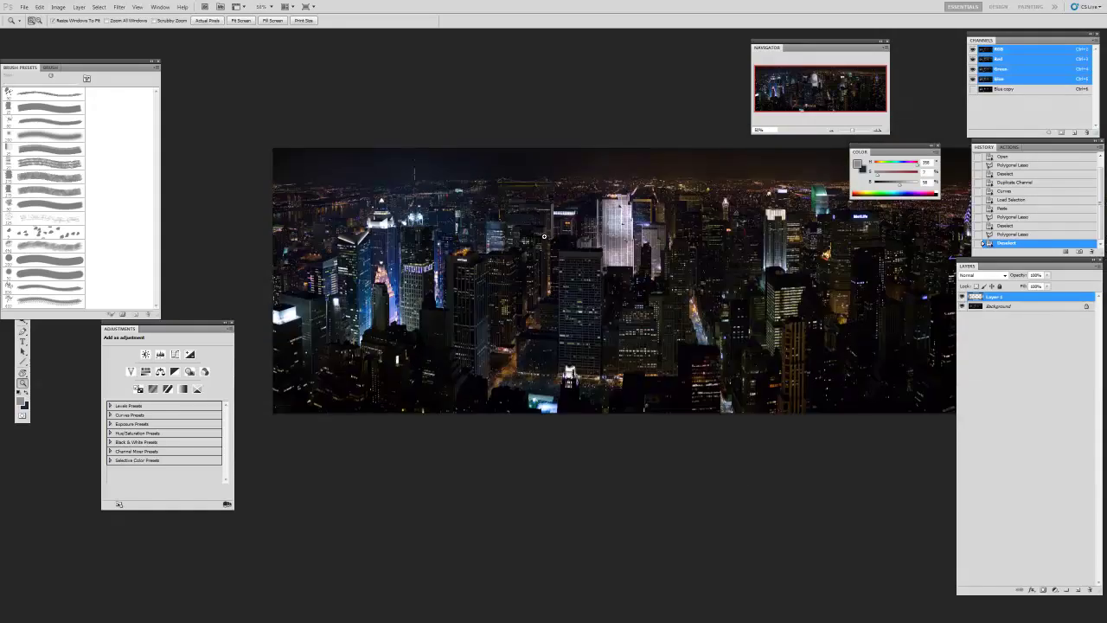
pyautogui.press('f')
pyautogui.press('f')
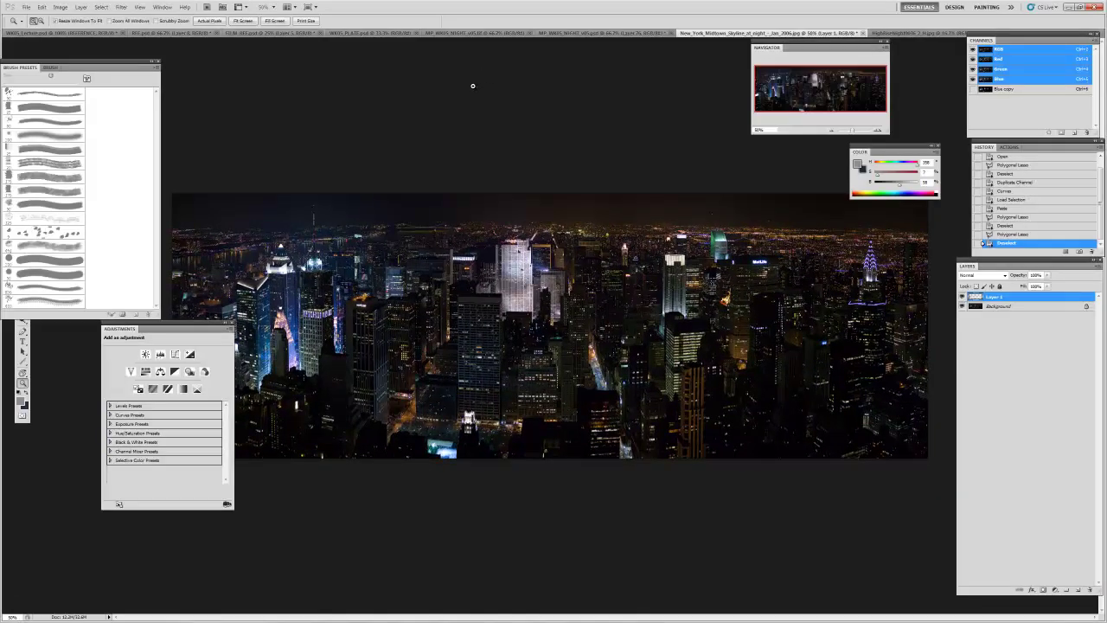
pyautogui.click(604, 33)
pyautogui.hscroll(-3, 723, 269)
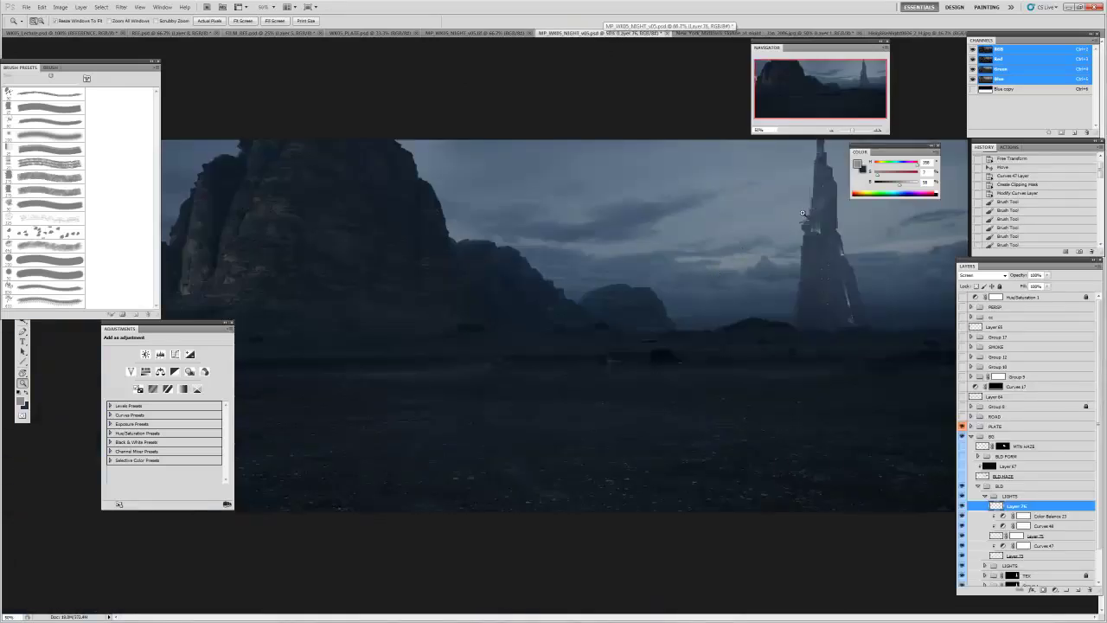
# - Inspect the tower's lights up close and compare them with the lit buildings and antenna in the skyline photo
pyautogui.click(826, 192)
pyautogui.click(805, 198)
pyautogui.click(805, 198)
pyautogui.moveTo(490, 385); pyautogui.dragTo(379, 385)
pyautogui.press('v')
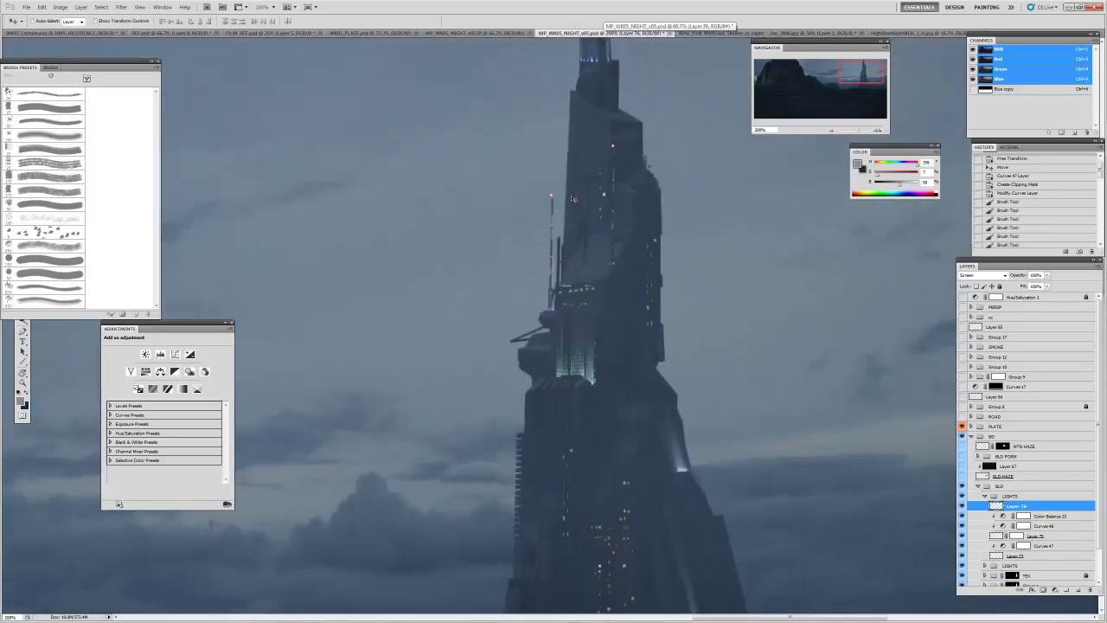
pyautogui.click(720, 33)
pyautogui.press('z')
pyautogui.click(313, 223)
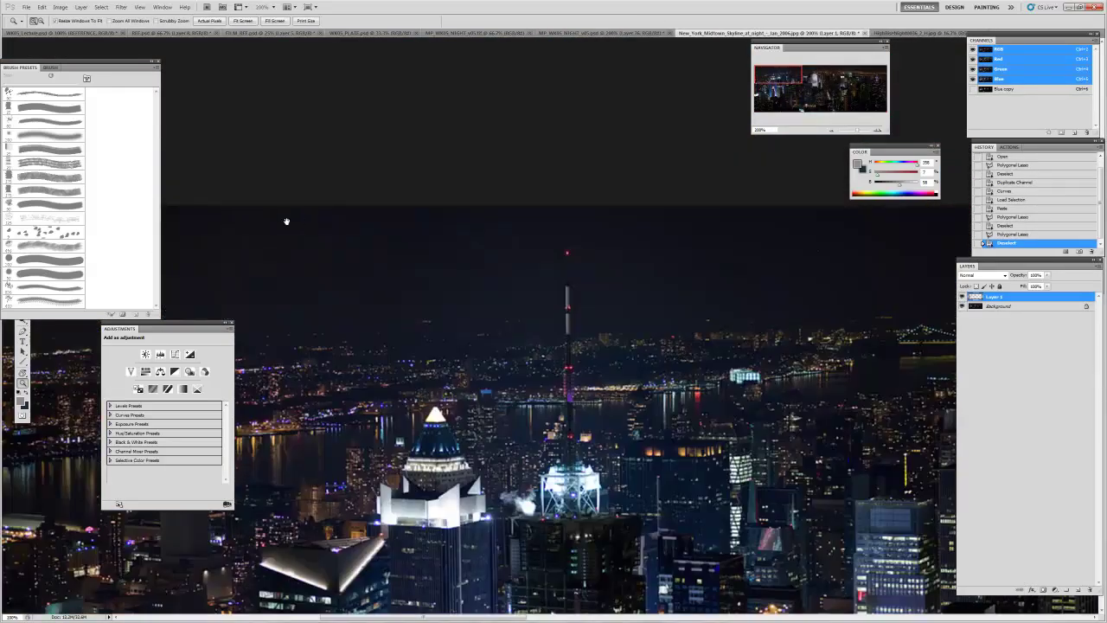
pyautogui.click(631, 359)
pyautogui.scroll(-3, 601, 256)
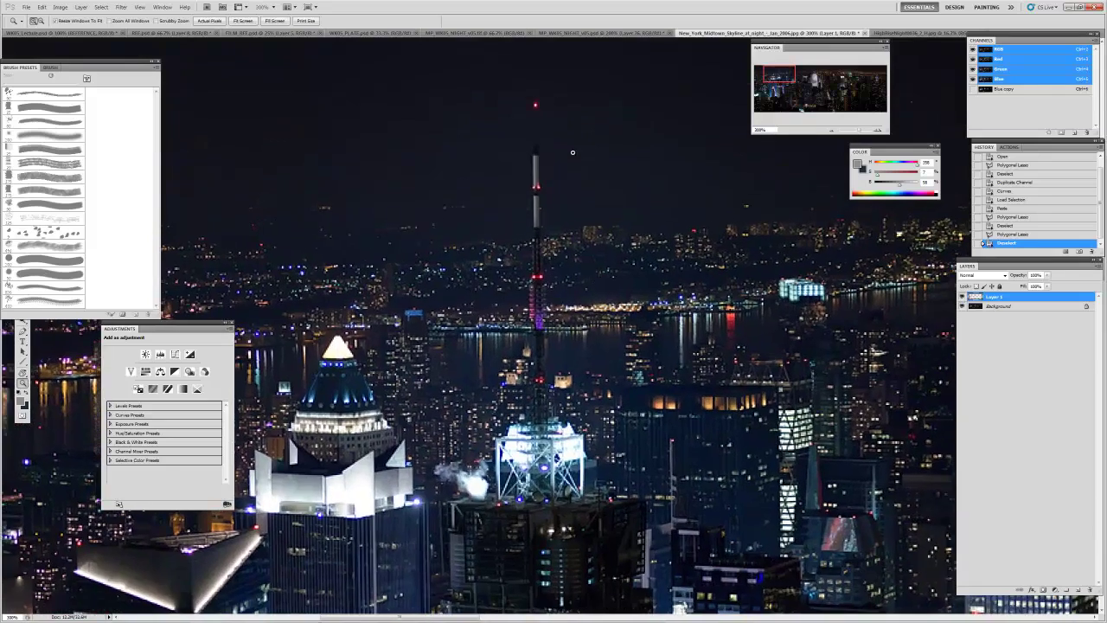
pyautogui.click(635, 35)
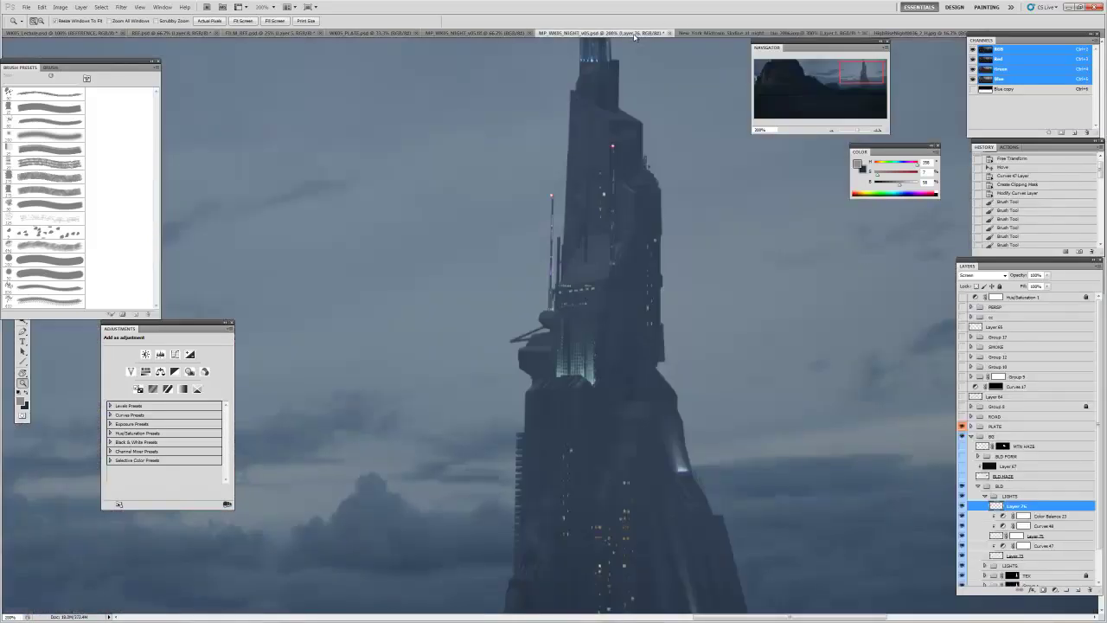
pyautogui.keyDown('alt'); pyautogui.click(576, 274); pyautogui.keyUp('alt')
pyautogui.keyDown('alt'); pyautogui.click(584, 275); pyautogui.keyUp('alt')
pyautogui.keyDown('alt'); pyautogui.click(527, 278); pyautogui.keyUp('alt')
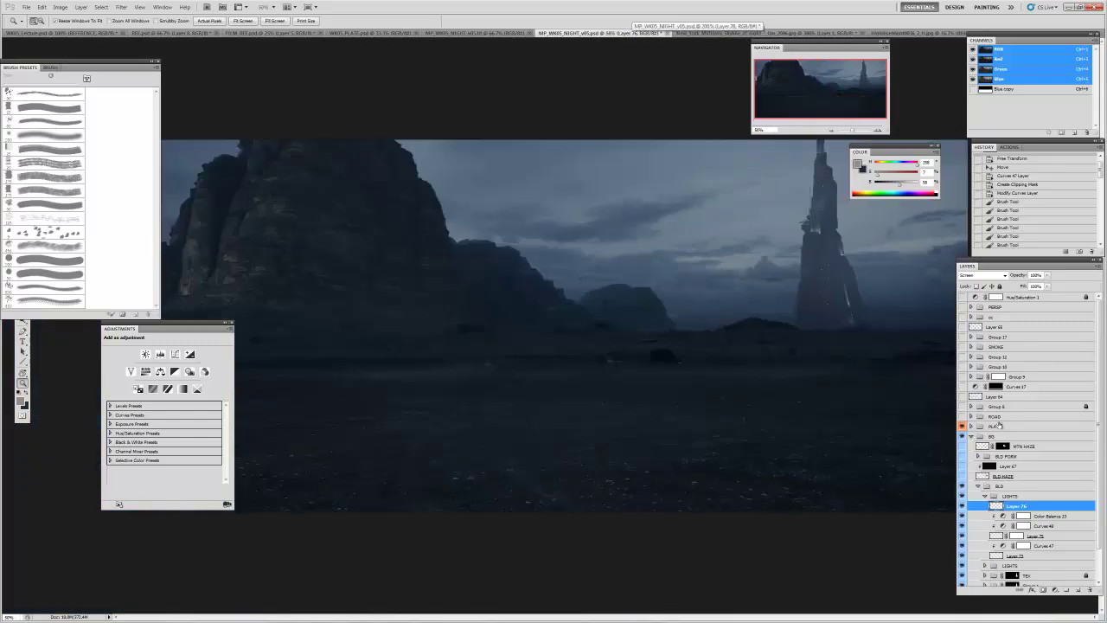
# - Collapse the LIGHTS and BLD groups, turn on the BLD HAZE layer and check the haze around the tower's base
pyautogui.click(985, 496)
pyautogui.click(978, 487)
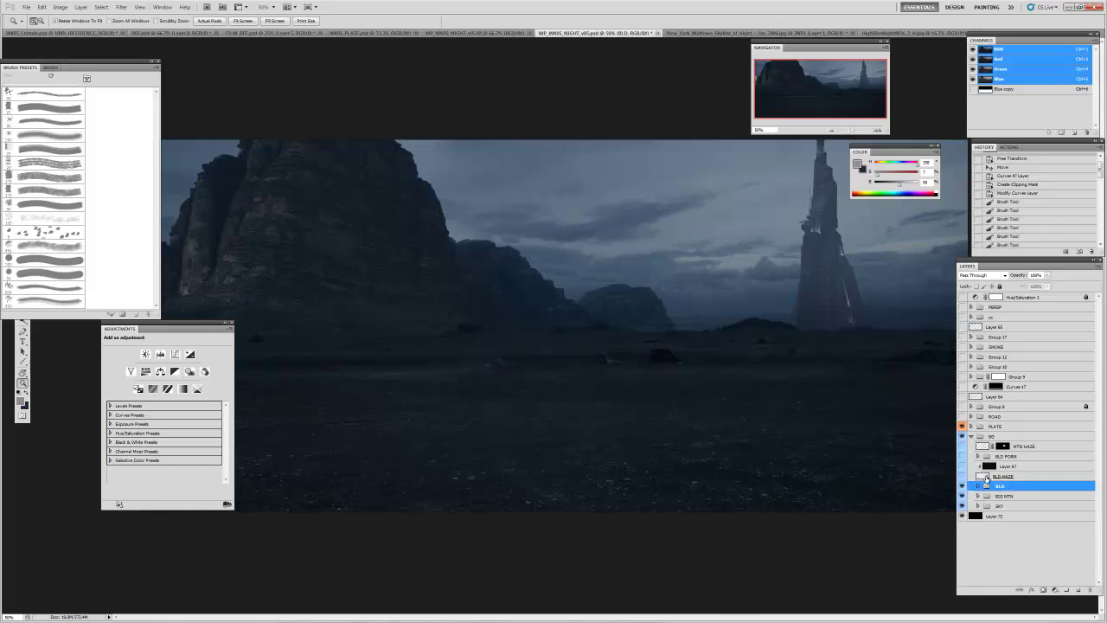
pyautogui.click(986, 478)
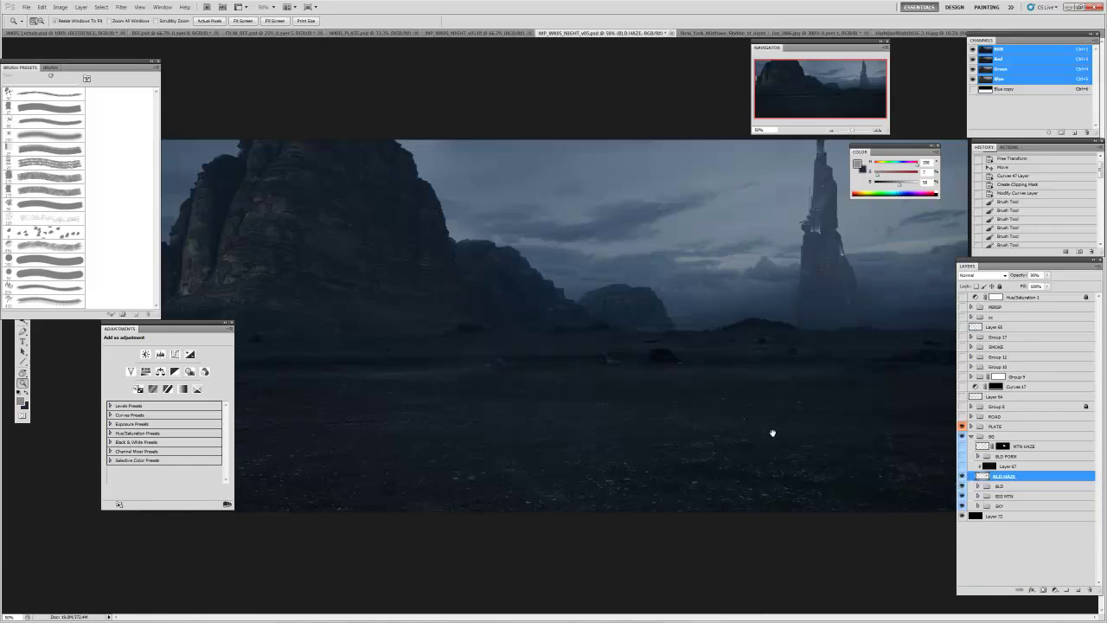
pyautogui.click(999, 467)
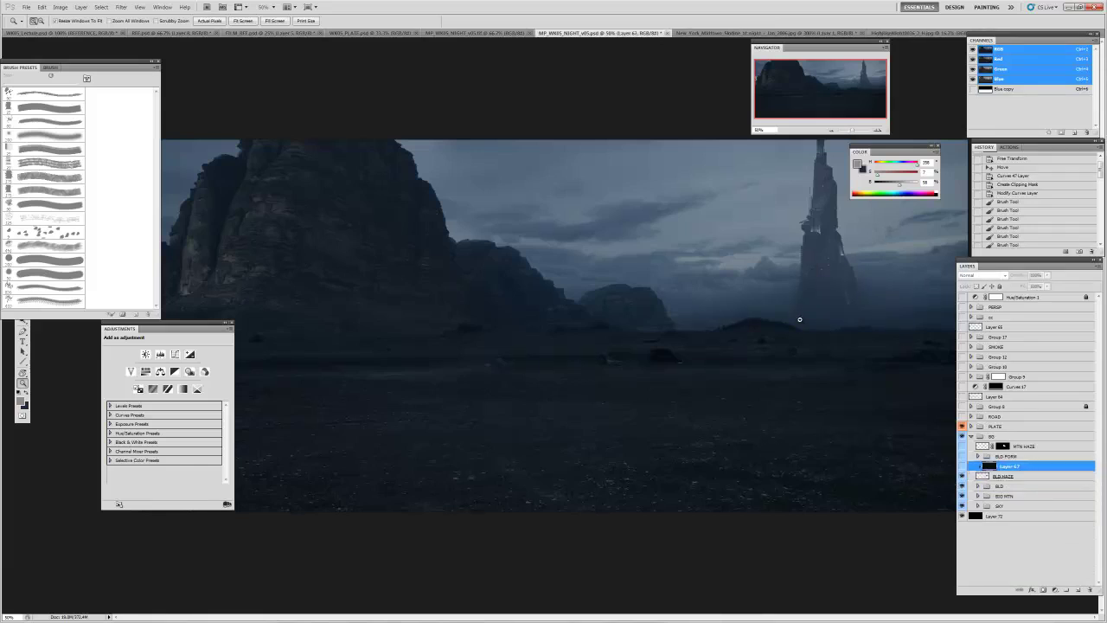
pyautogui.hotkey('ctrl', '+')
pyautogui.moveTo(511, 338); pyautogui.dragTo(665, 375)
pyautogui.doubleClick(625, 327)
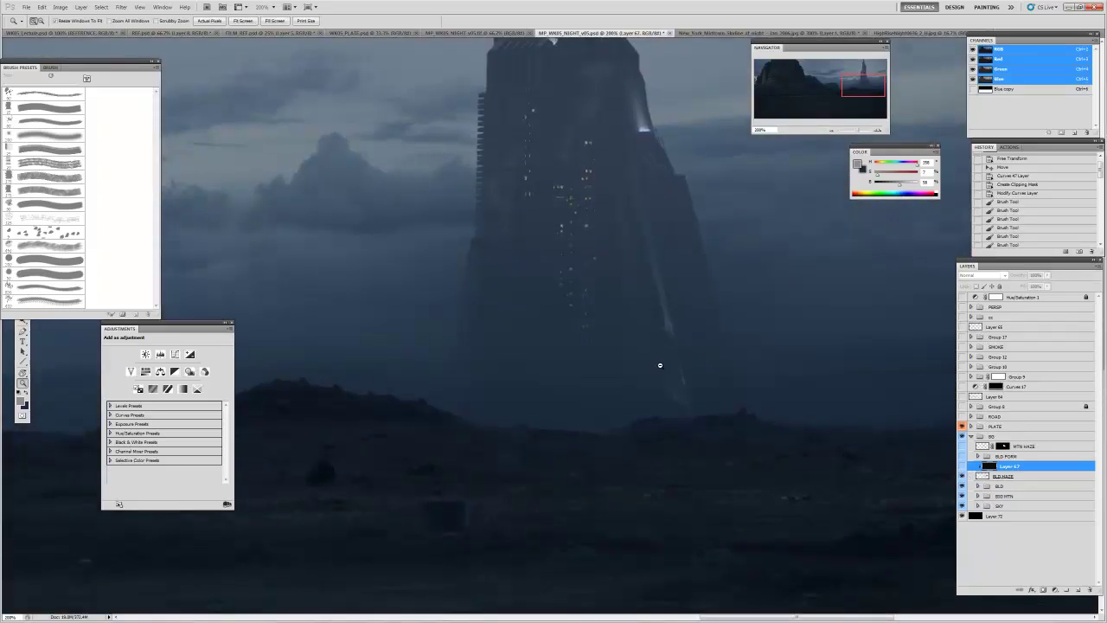
pyautogui.keyDown('alt'); pyautogui.click(660, 365); pyautogui.keyUp('alt')
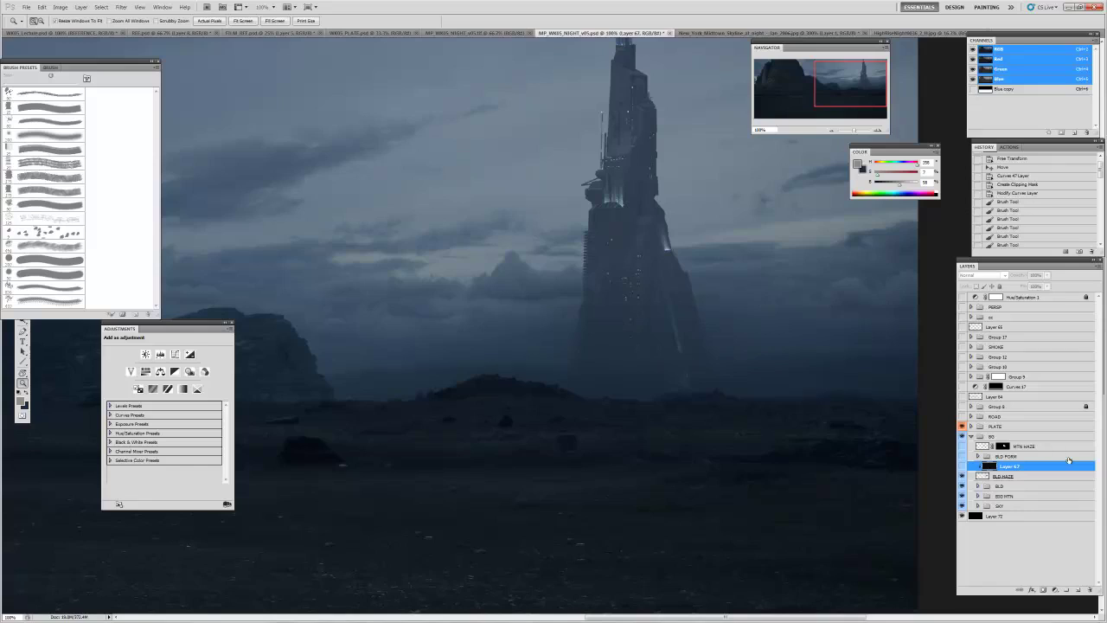
# - Examine the tower's base and the hills beside it up close with the BLD HAZE layer hidden and shown
pyautogui.click(601, 360)
pyautogui.click(600, 361)
pyautogui.click(600, 361)
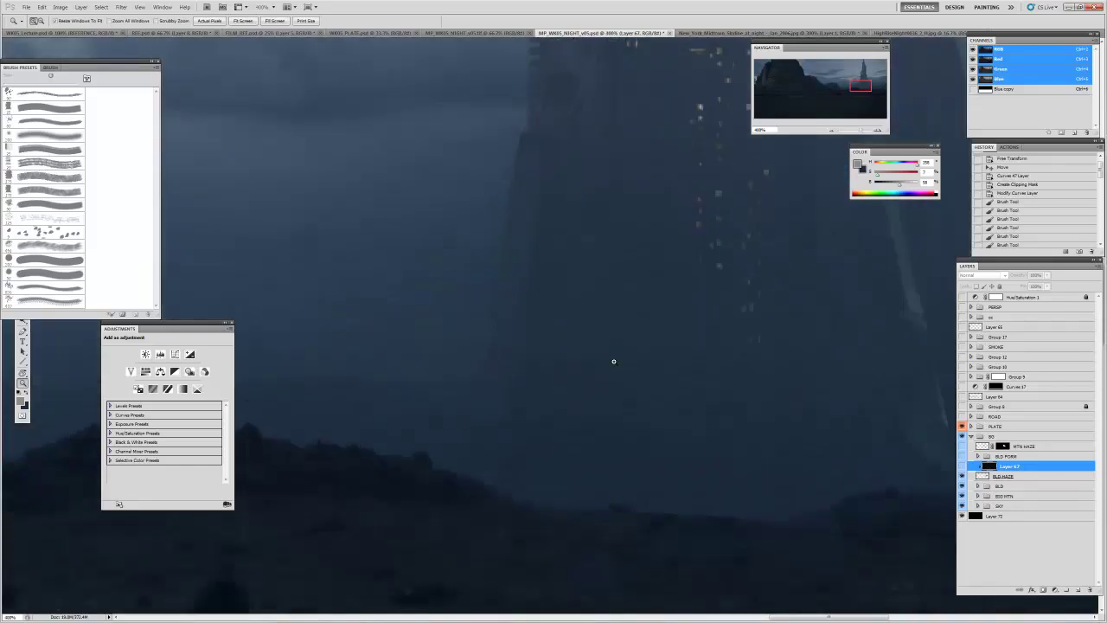
pyautogui.click(962, 476)
pyautogui.press('v')
pyautogui.moveTo(430, 276); pyautogui.dragTo(735, 307)
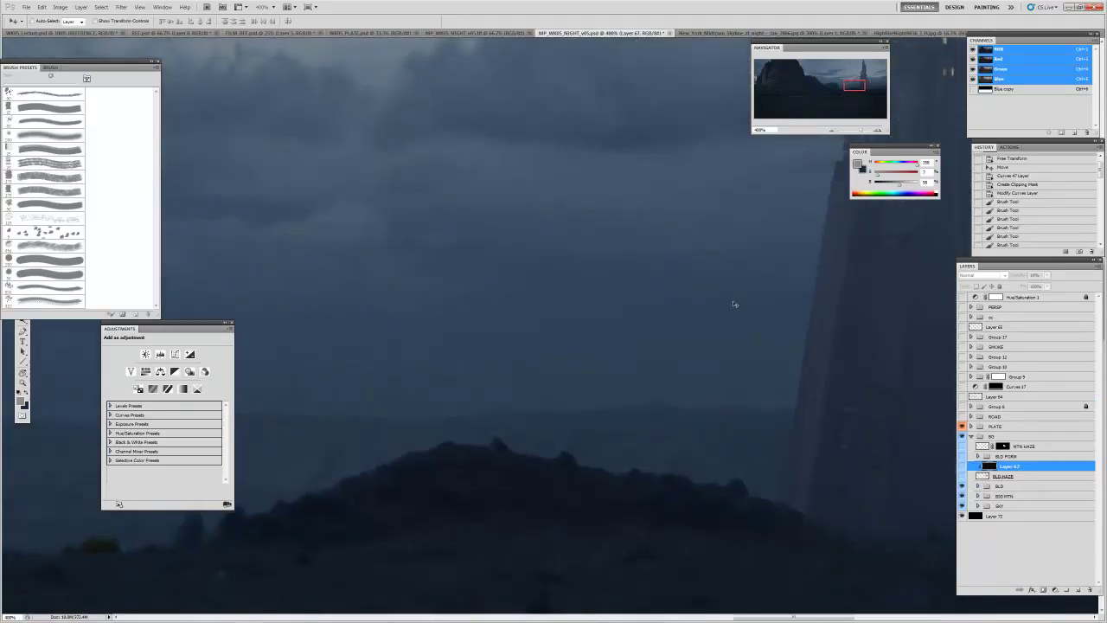
pyautogui.moveTo(611, 282); pyautogui.dragTo(555, 313)
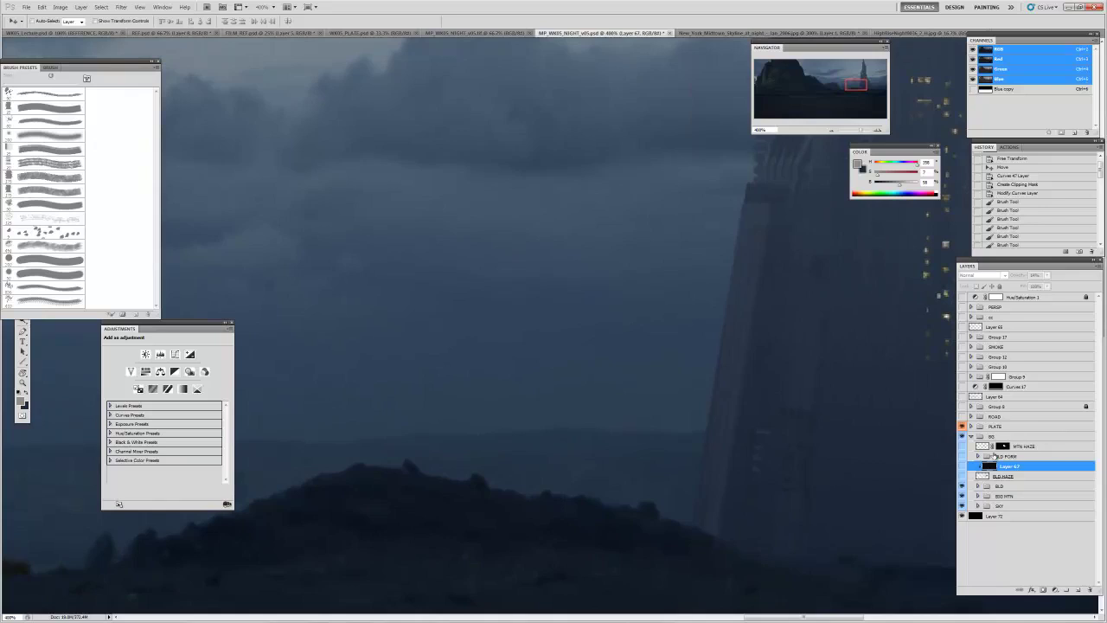
pyautogui.moveTo(710, 407); pyautogui.dragTo(436, 360)
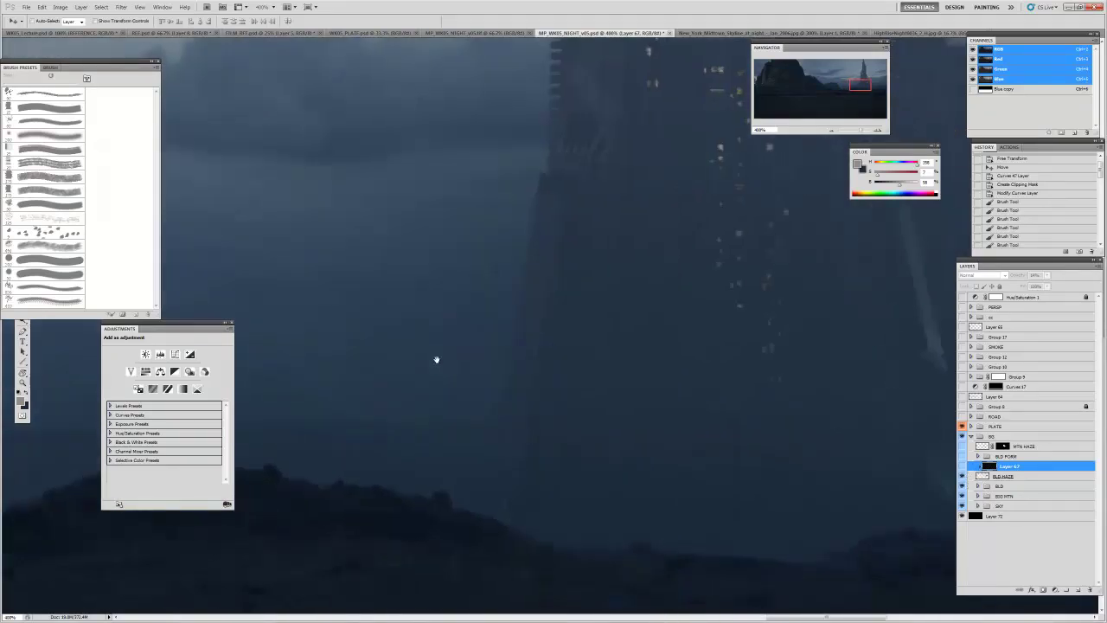
pyautogui.moveTo(679, 341); pyautogui.dragTo(574, 334)
pyautogui.press('z')
pyautogui.keyDown('alt'); pyautogui.click(676, 327); pyautogui.keyUp('alt')
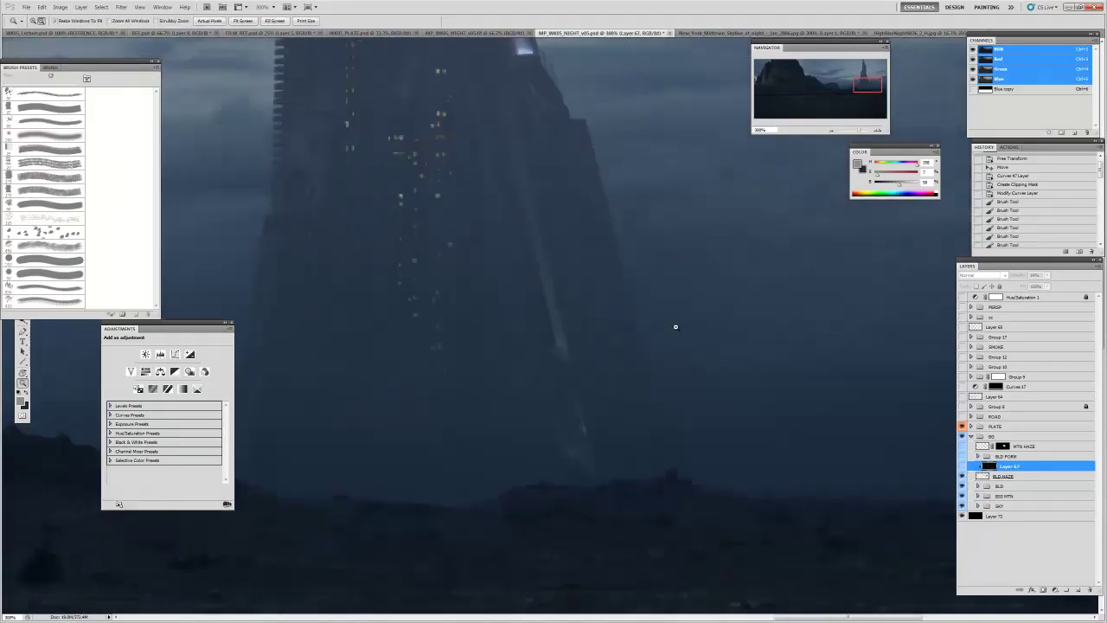
pyautogui.keyDown('alt'); pyautogui.click(634, 327); pyautogui.keyUp('alt')
pyautogui.keyDown('alt'); pyautogui.click(647, 324); pyautogui.keyUp('alt')
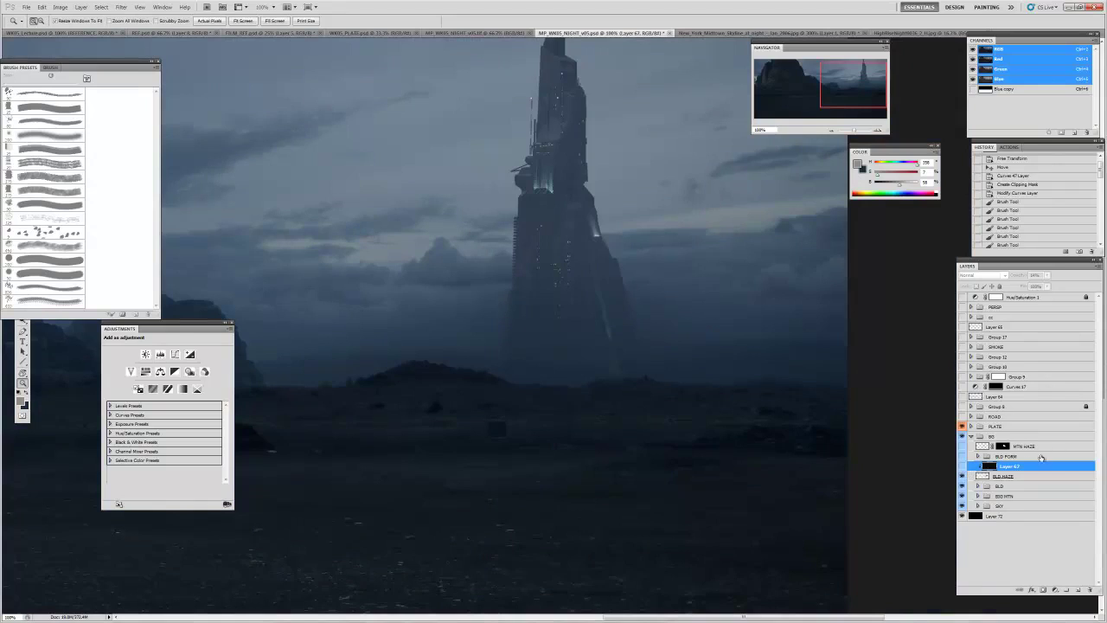
# - Turn on Layer 67 above the building haze and set it to Normal blending at 100% opacity
pyautogui.click(962, 468)
pyautogui.hotkey('ctrl', '0')
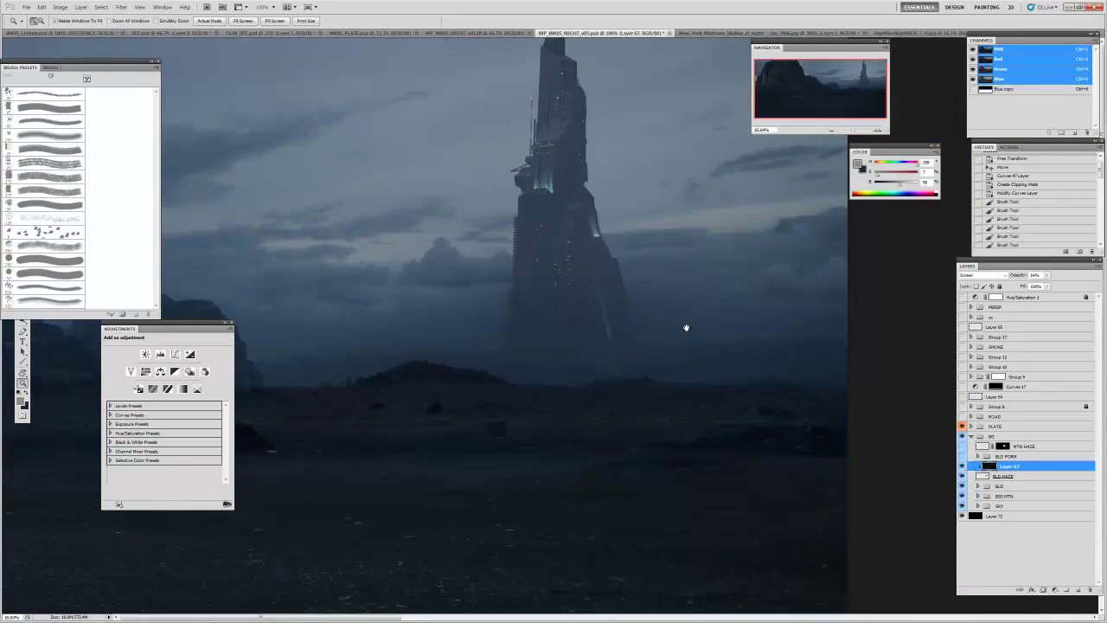
pyautogui.click(969, 276)
pyautogui.click(974, 284)
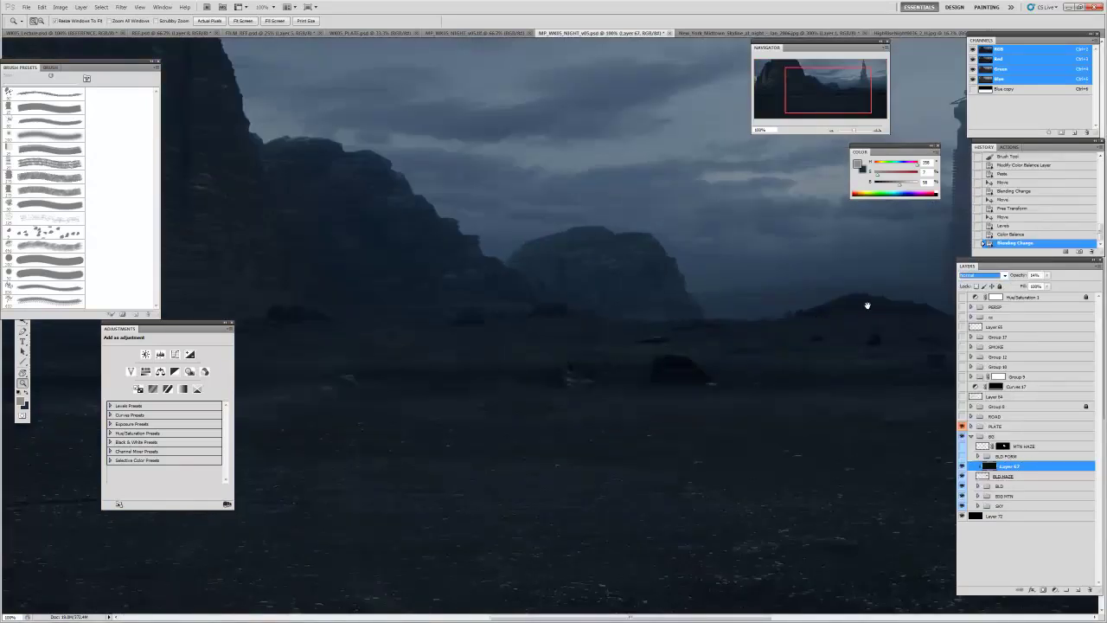
pyautogui.moveTo(881, 289); pyautogui.dragTo(704, 308)
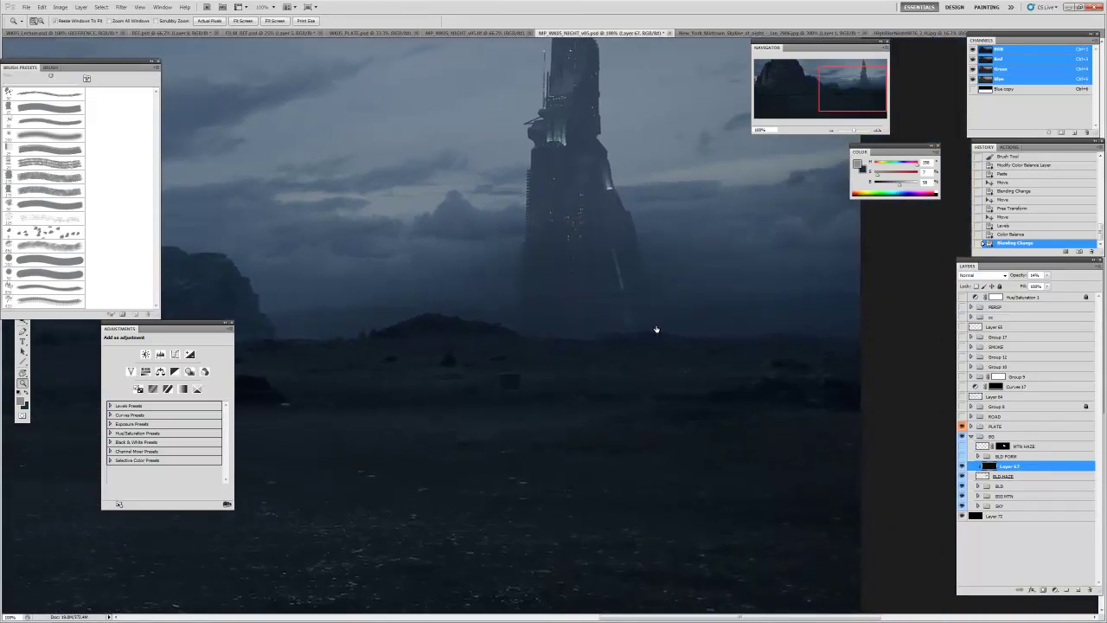
pyautogui.press('0')
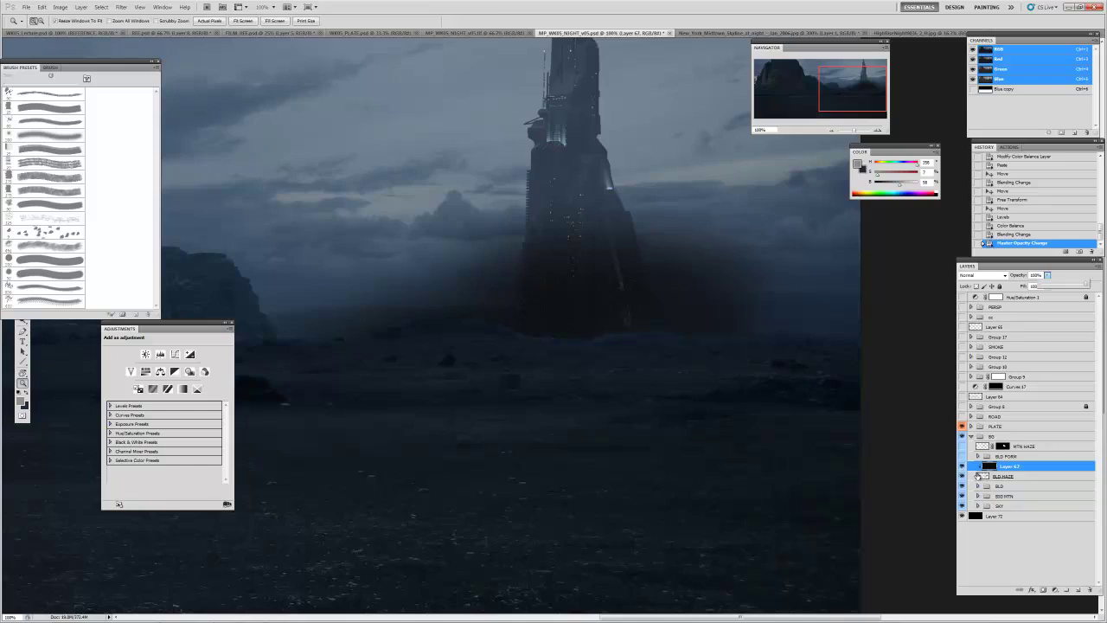
# - View the Add Noise filter's settings without applying them and inspect the grain in Layer 67 up close
pyautogui.click(121, 7)
pyautogui.moveTo(130, 110)
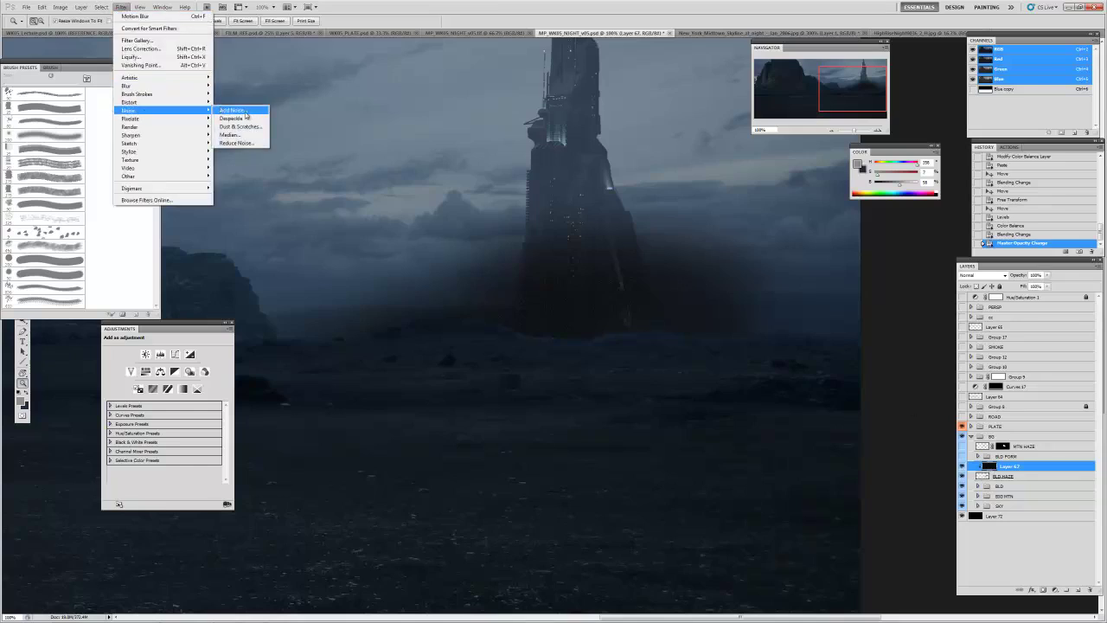
pyautogui.click(245, 110)
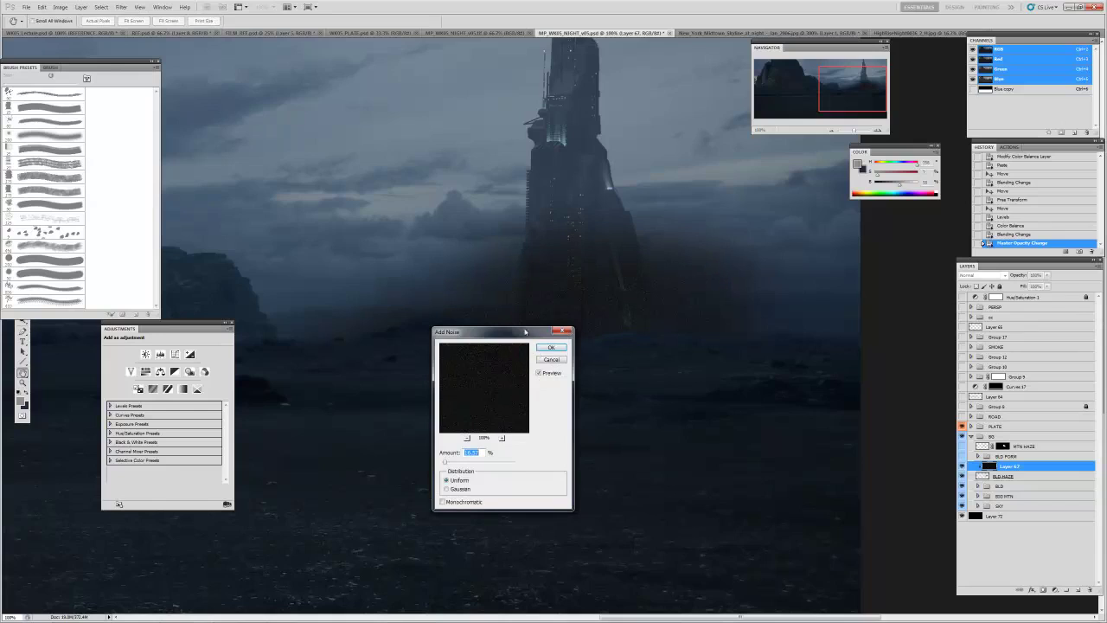
pyautogui.click(553, 360)
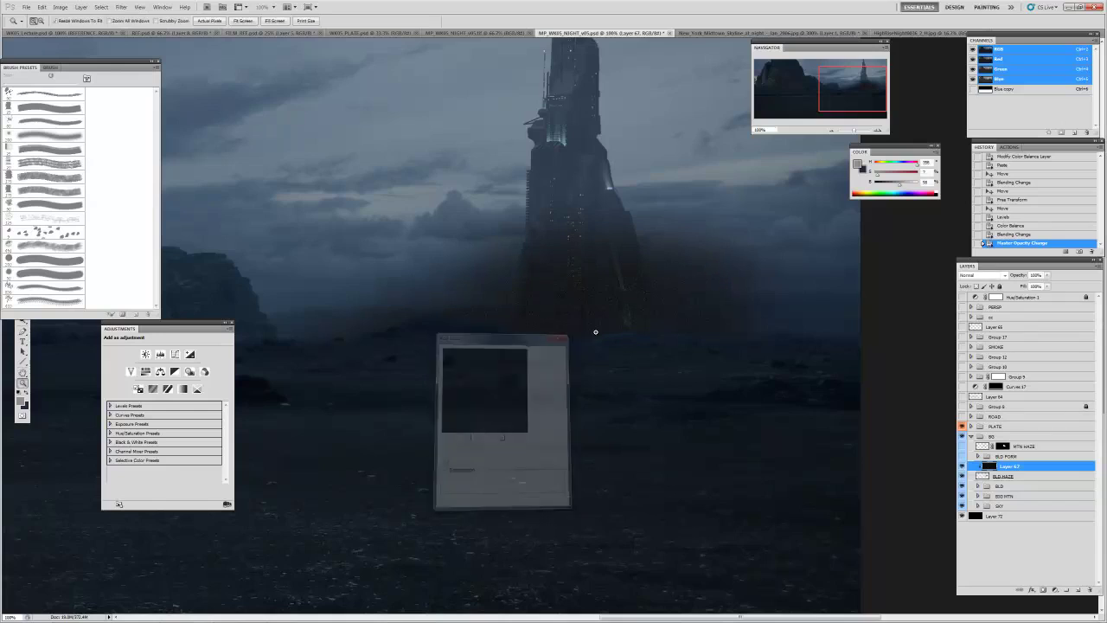
pyautogui.click(584, 293)
pyautogui.click(584, 293)
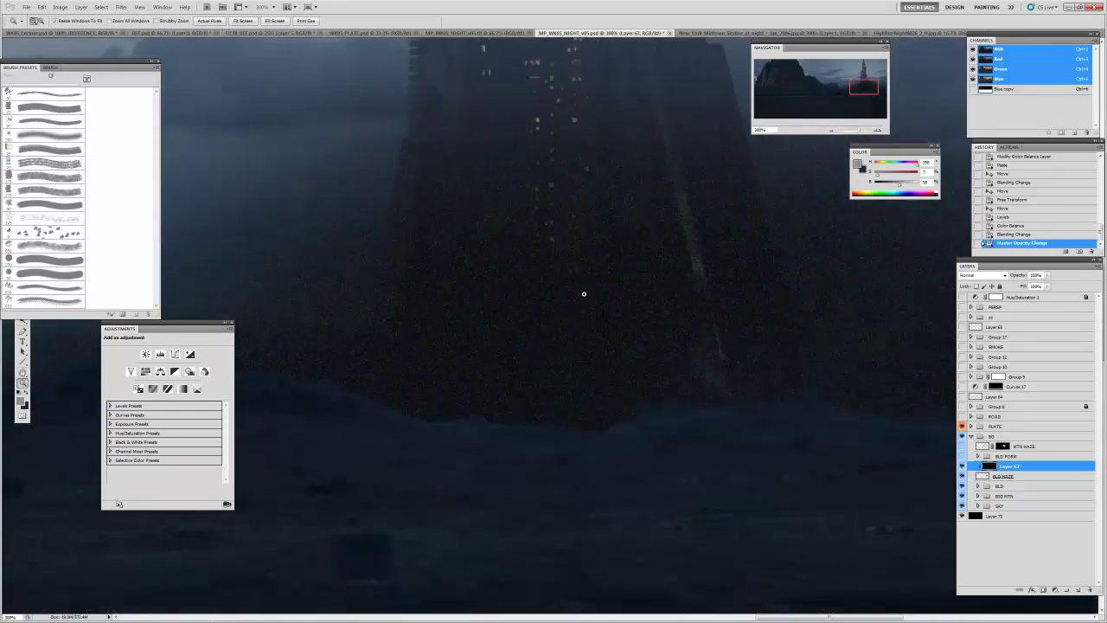
# - Set Layer 67 back to Screen blending and lower its opacity to 20%, checking the grain against the sky
pyautogui.click(982, 275)
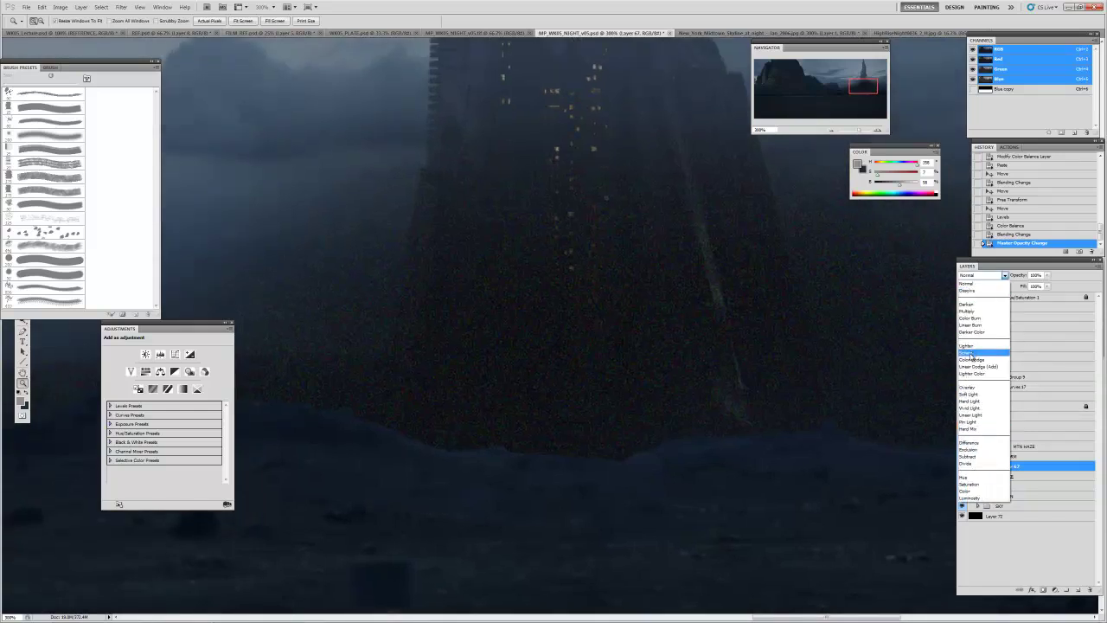
pyautogui.click(987, 351)
pyautogui.click(1048, 276)
pyautogui.moveTo(1047, 286); pyautogui.dragTo(1019, 291)
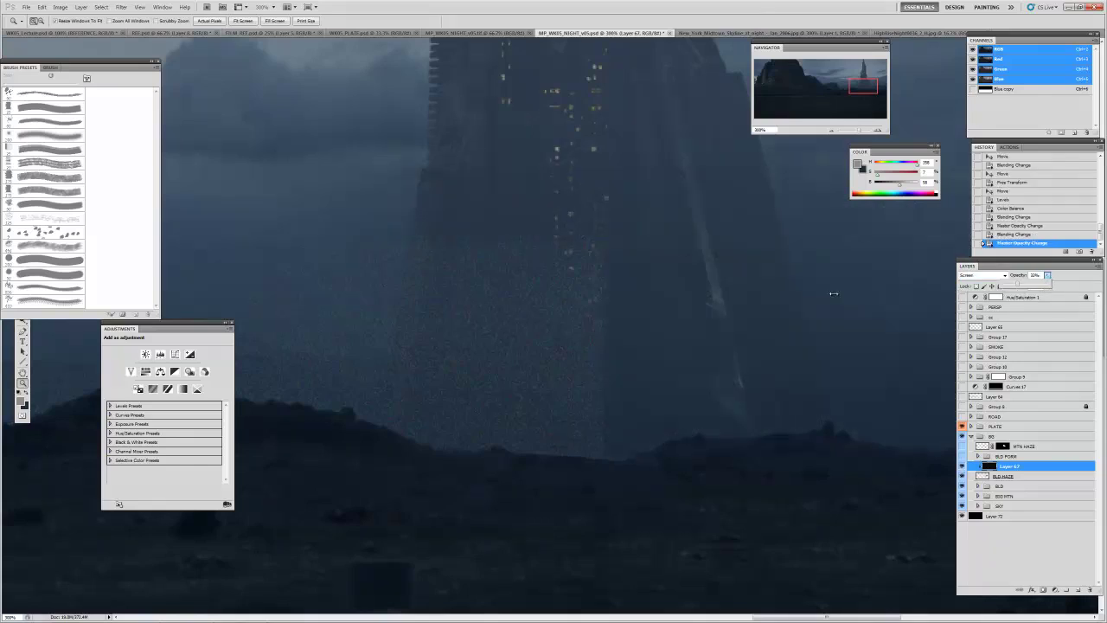
pyautogui.moveTo(470, 279); pyautogui.dragTo(711, 287)
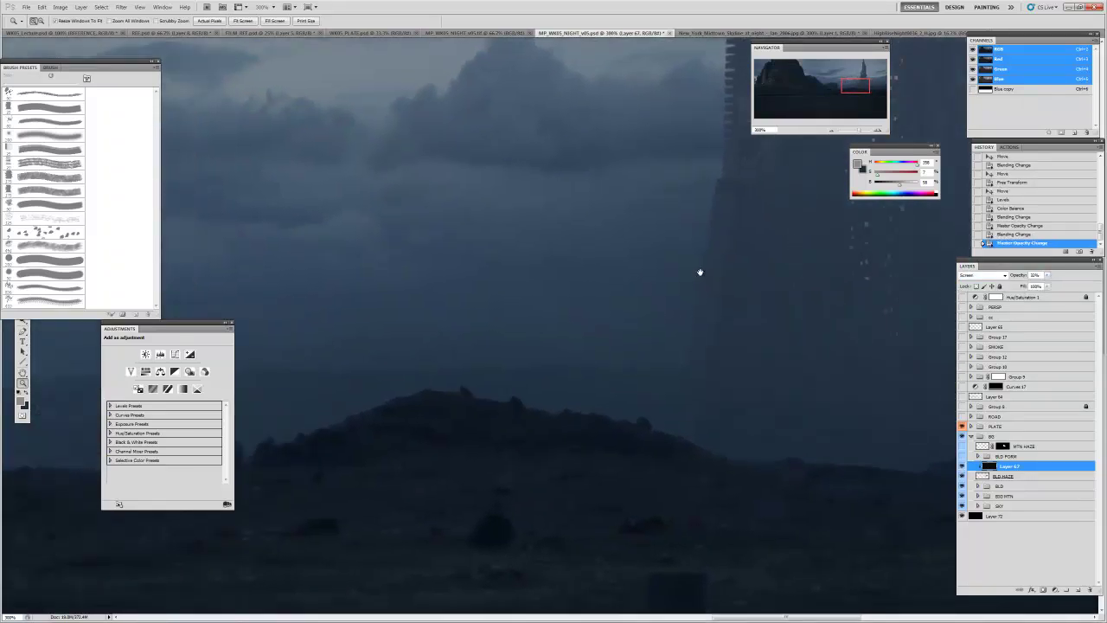
pyautogui.press('v')
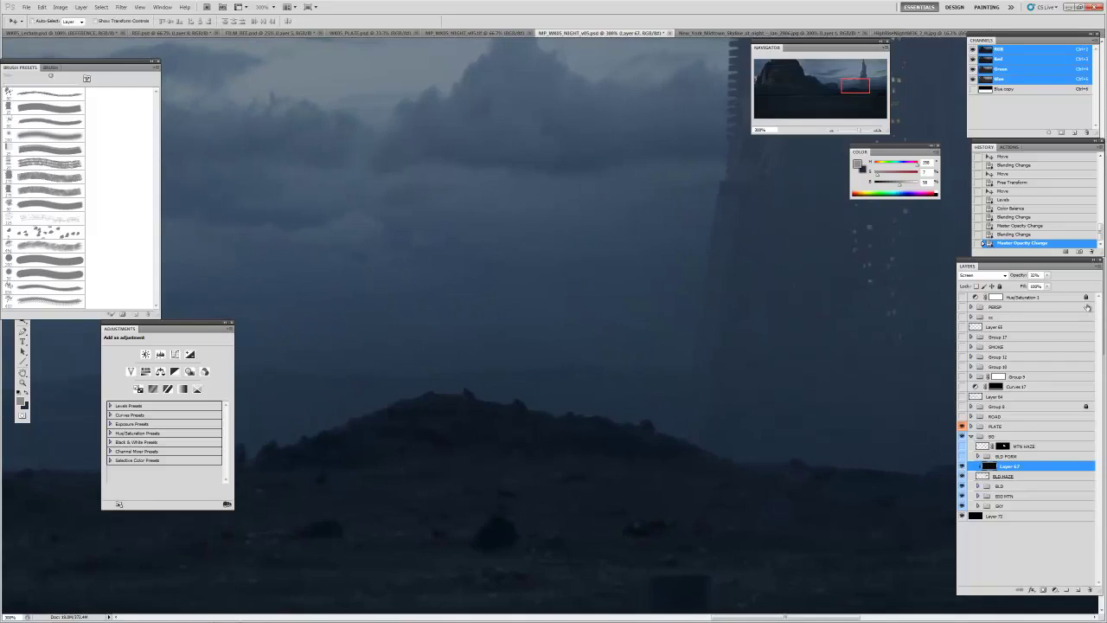
pyautogui.click(1047, 275)
pyautogui.press('z')
pyautogui.click(1048, 275)
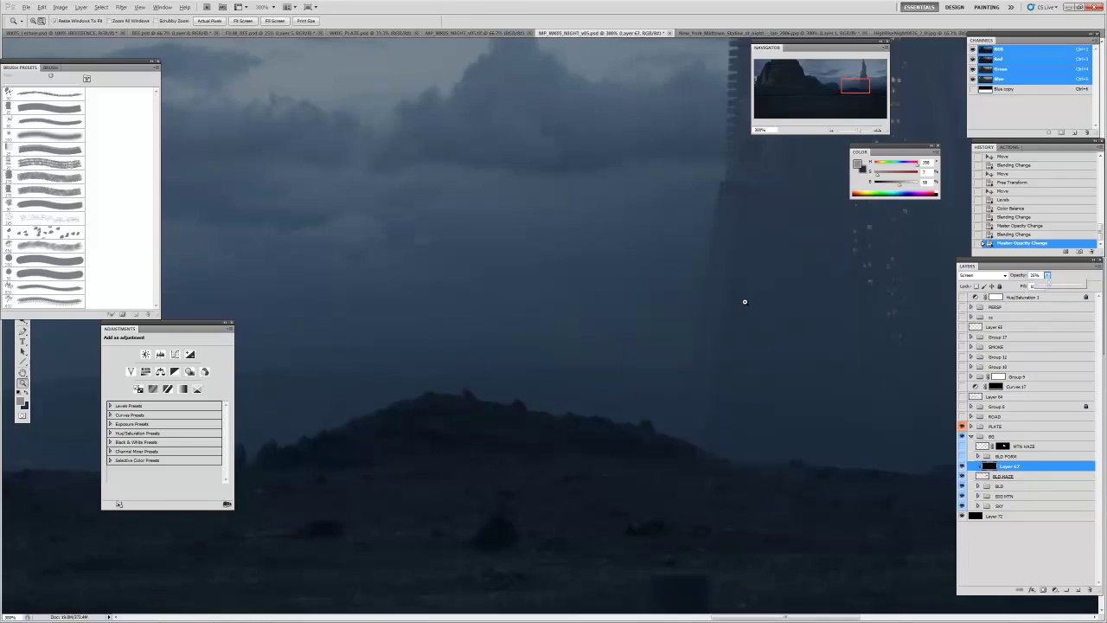
# - Compare the tower's base with Layer 67 hidden and shown, both close up and in the full painting
pyautogui.keyDown('alt'); pyautogui.click(743, 302); pyautogui.keyUp('alt')
pyautogui.press('h')
pyautogui.moveTo(811, 320); pyautogui.dragTo(827, 356)
pyautogui.press('v')
pyautogui.click(963, 467)
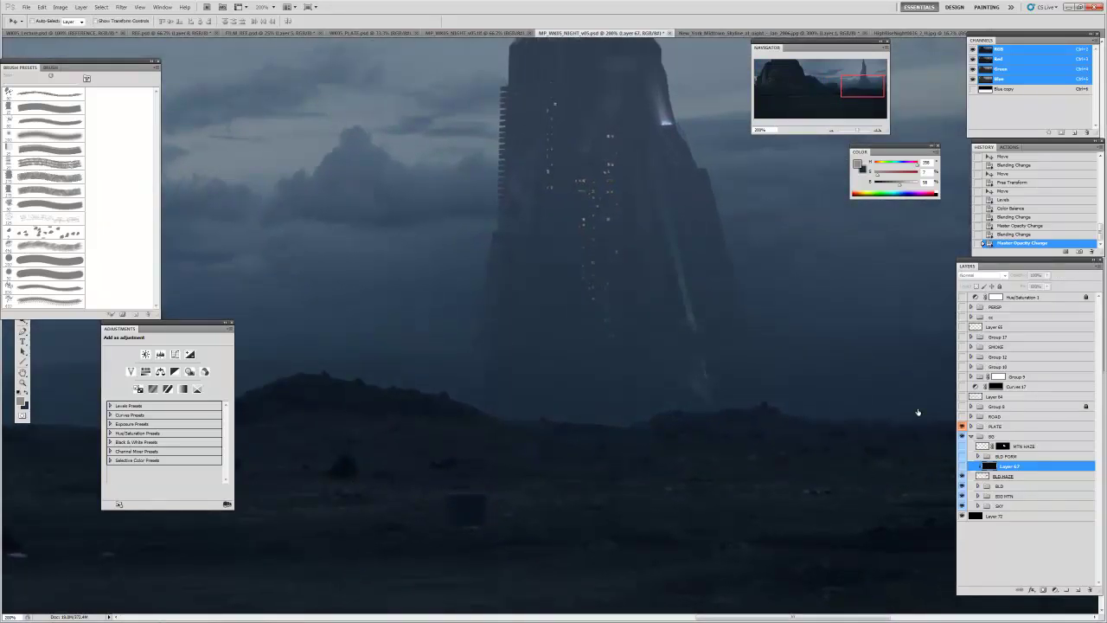
pyautogui.click(963, 467)
pyautogui.press('z')
pyautogui.keyDown('alt'); pyautogui.click(596, 319); pyautogui.keyUp('alt')
pyautogui.keyDown('alt'); pyautogui.click(596, 321); pyautogui.keyUp('alt')
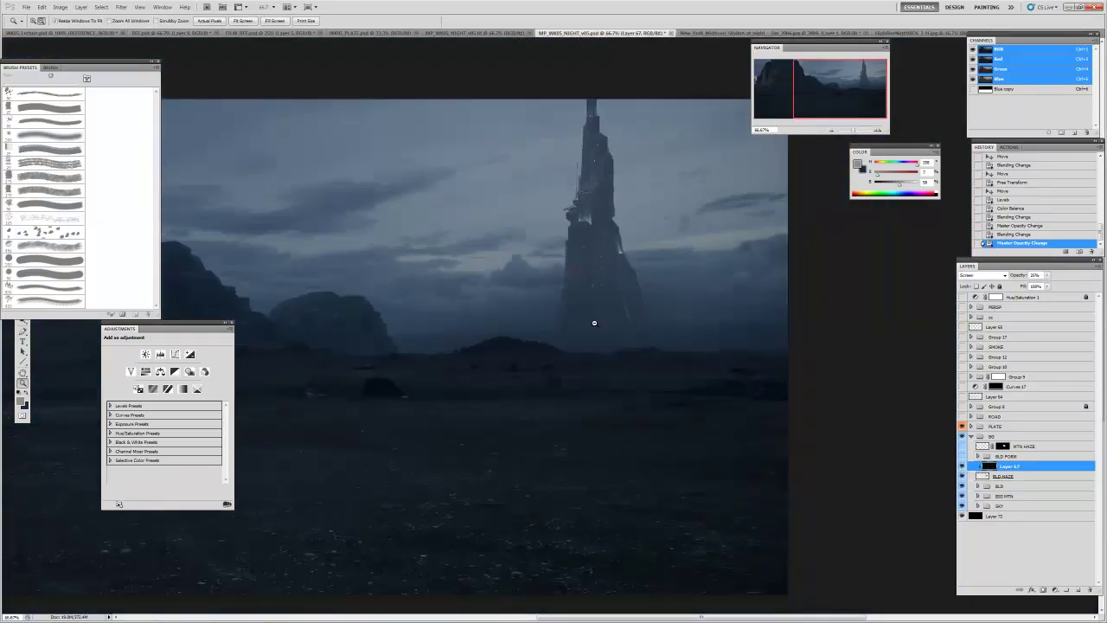
pyautogui.keyDown('alt'); pyautogui.click(594, 322); pyautogui.keyUp('alt')
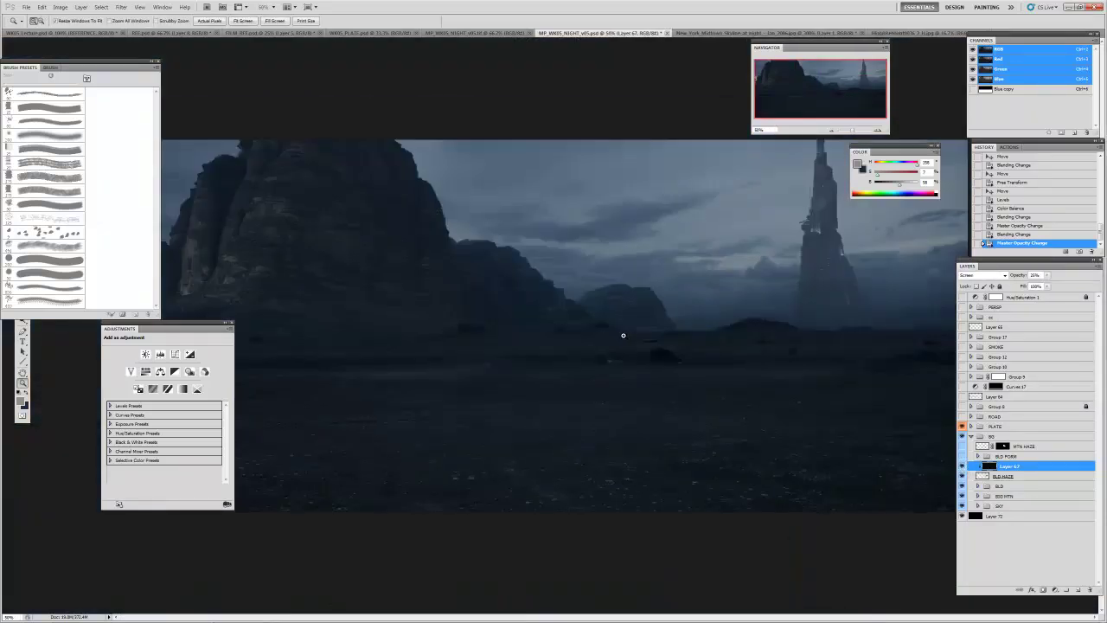
# - Set Layer 67's opacity to 24% and check the grain in the full painting
pyautogui.click(1047, 275)
pyautogui.moveTo(1047, 287); pyautogui.dragTo(1045, 286)
pyautogui.click(789, 328)
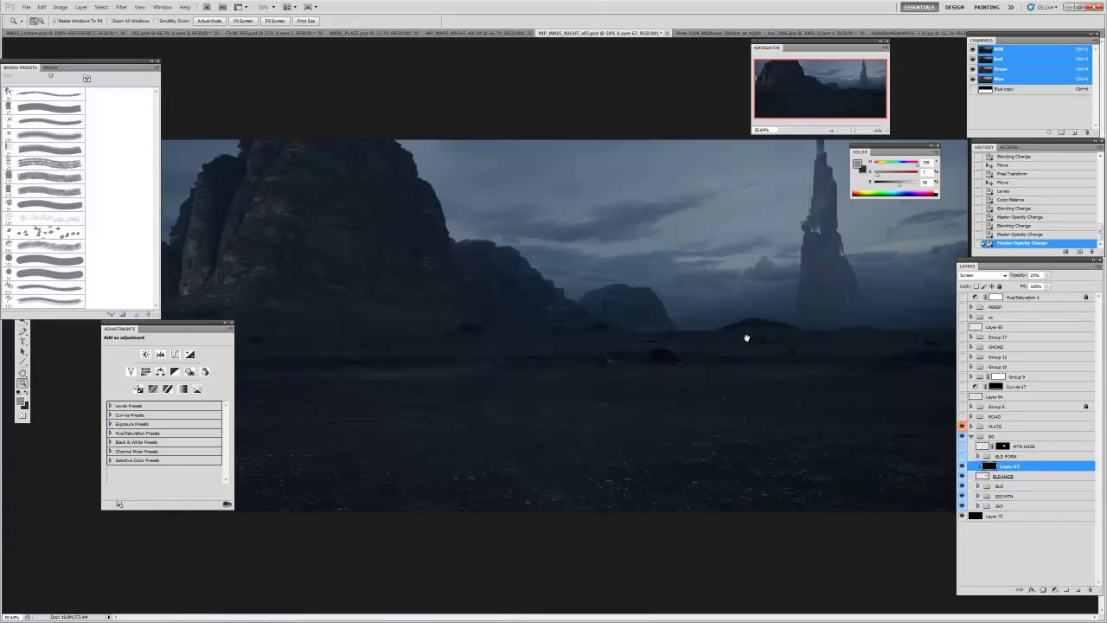
# - Turn on the BLD FORM group, compare the tower with and without it, and turn on the MTN HAZE layer
pyautogui.click(986, 457)
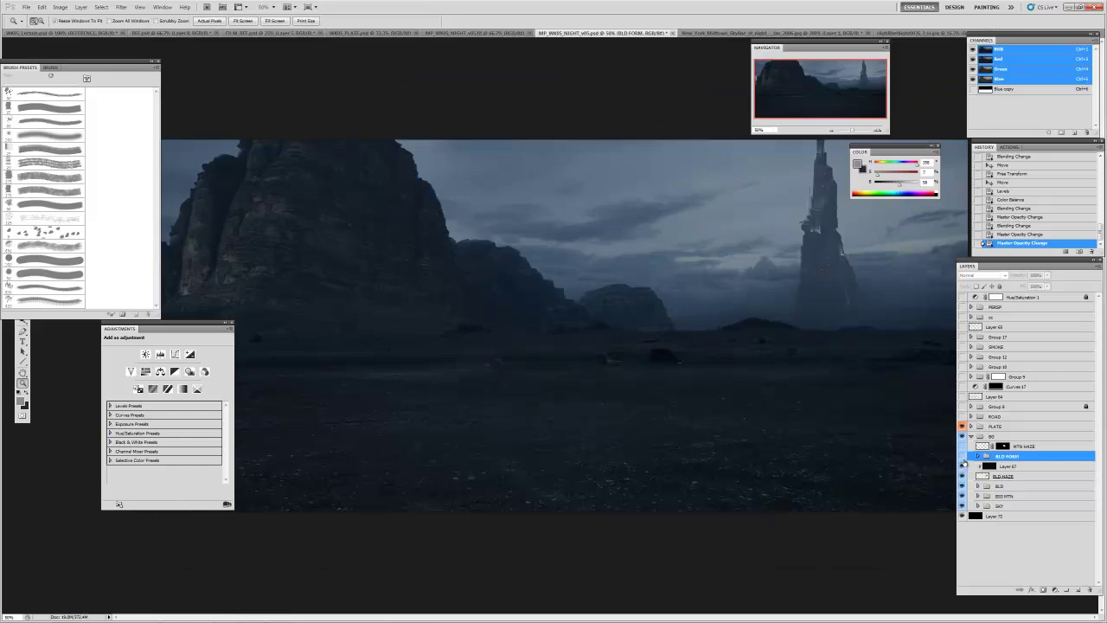
pyautogui.click(962, 457)
pyautogui.click(962, 457)
pyautogui.click(962, 456)
pyautogui.click(984, 446)
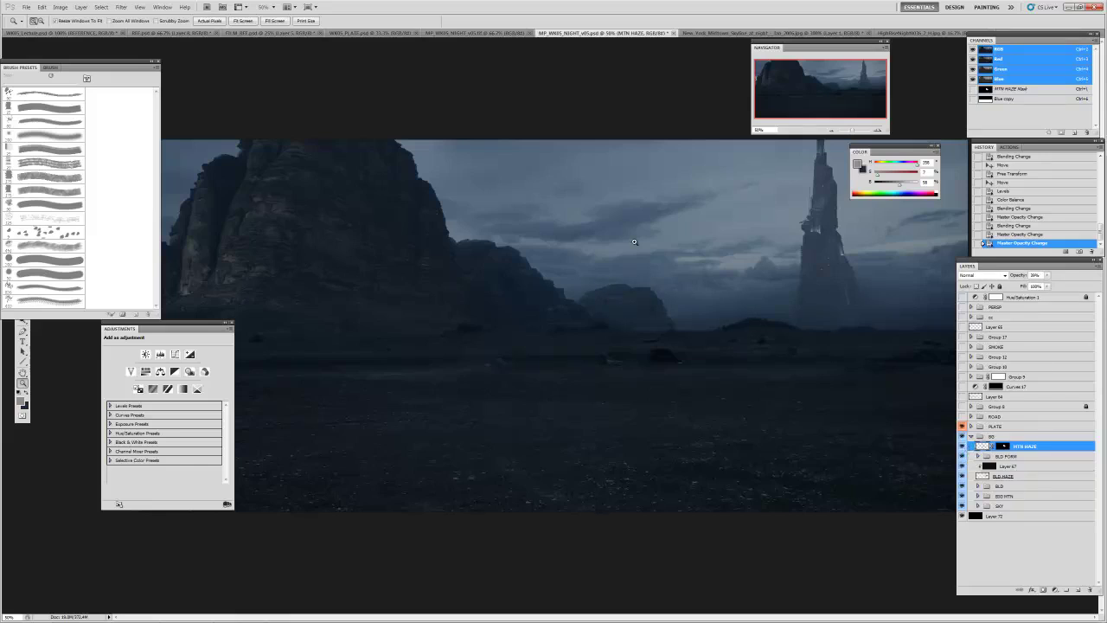
# - Collapse the BG group and compare the full painting with the group hidden and shown
pyautogui.click(980, 438)
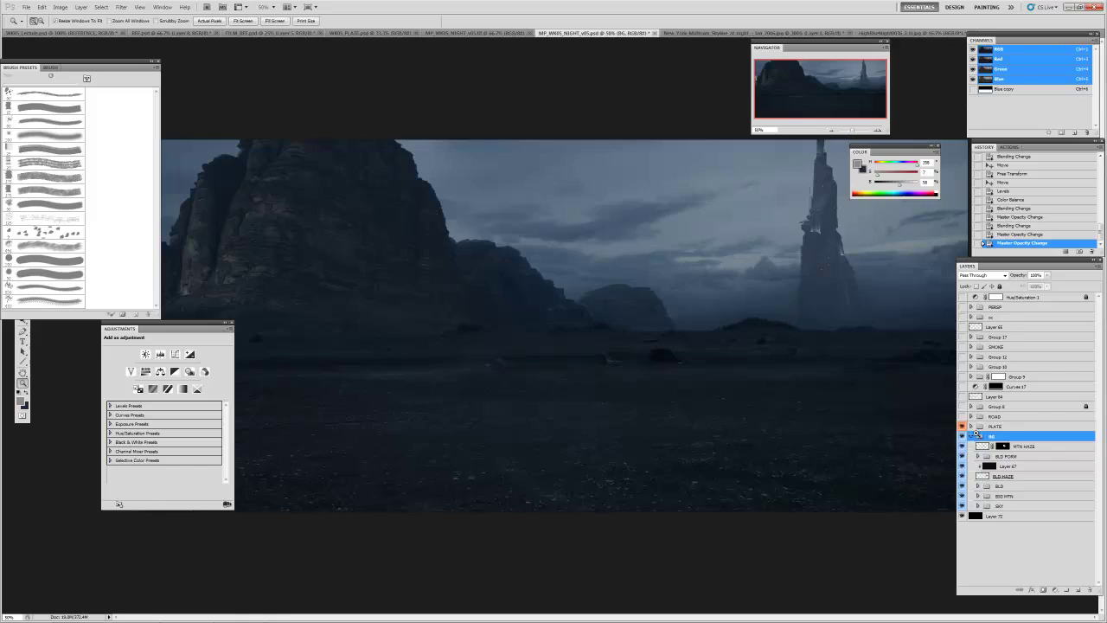
pyautogui.keyDown('alt'); pyautogui.click(704, 363); pyautogui.keyUp('alt')
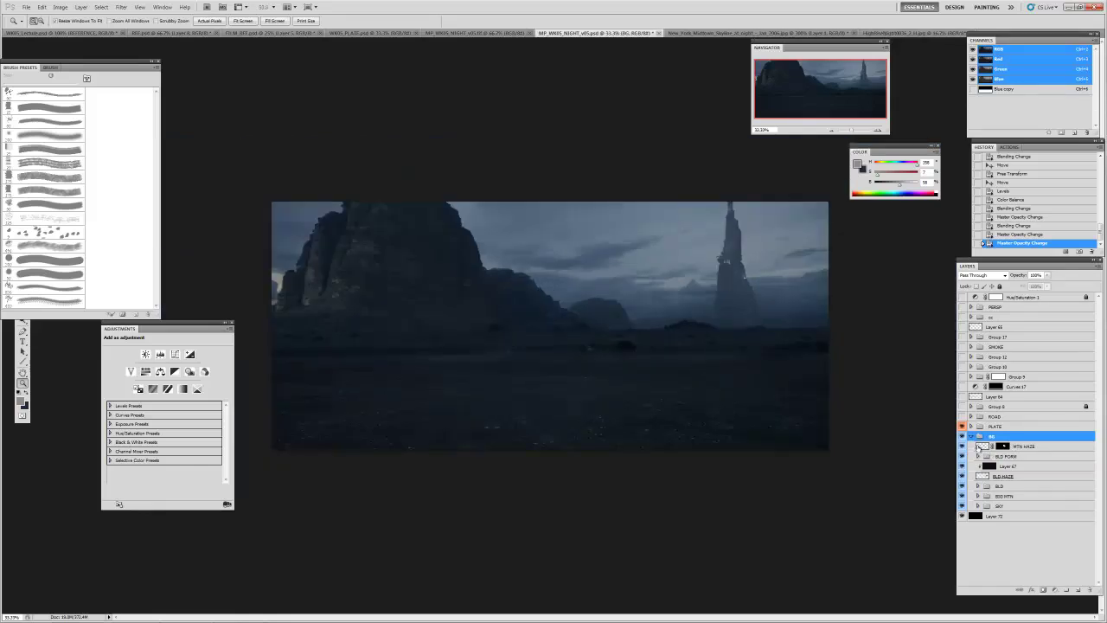
pyautogui.click(972, 437)
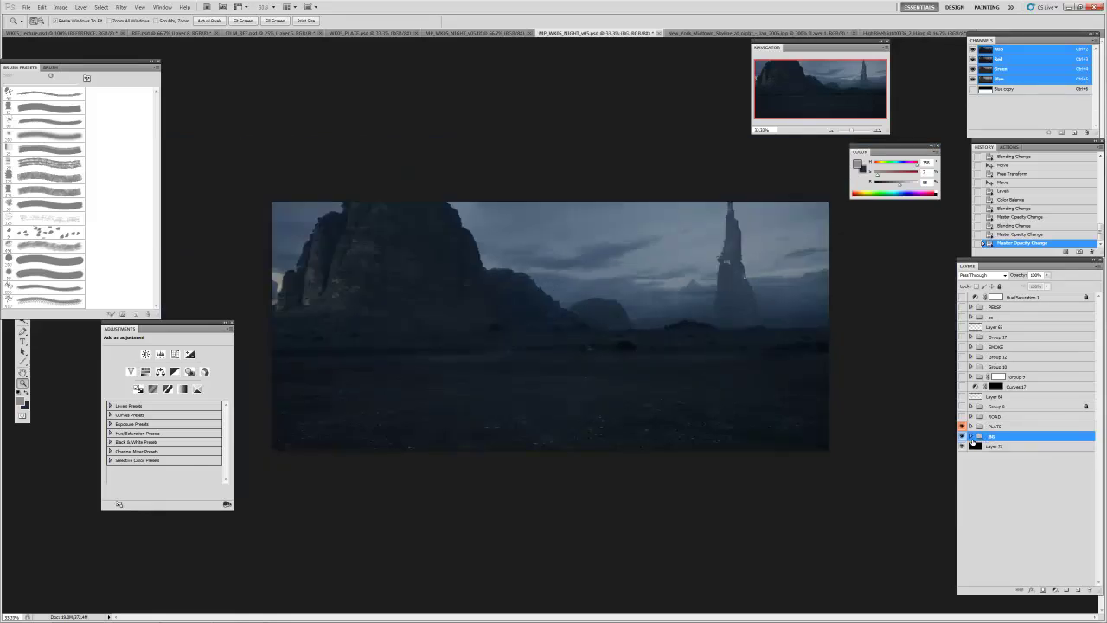
pyautogui.click(963, 437)
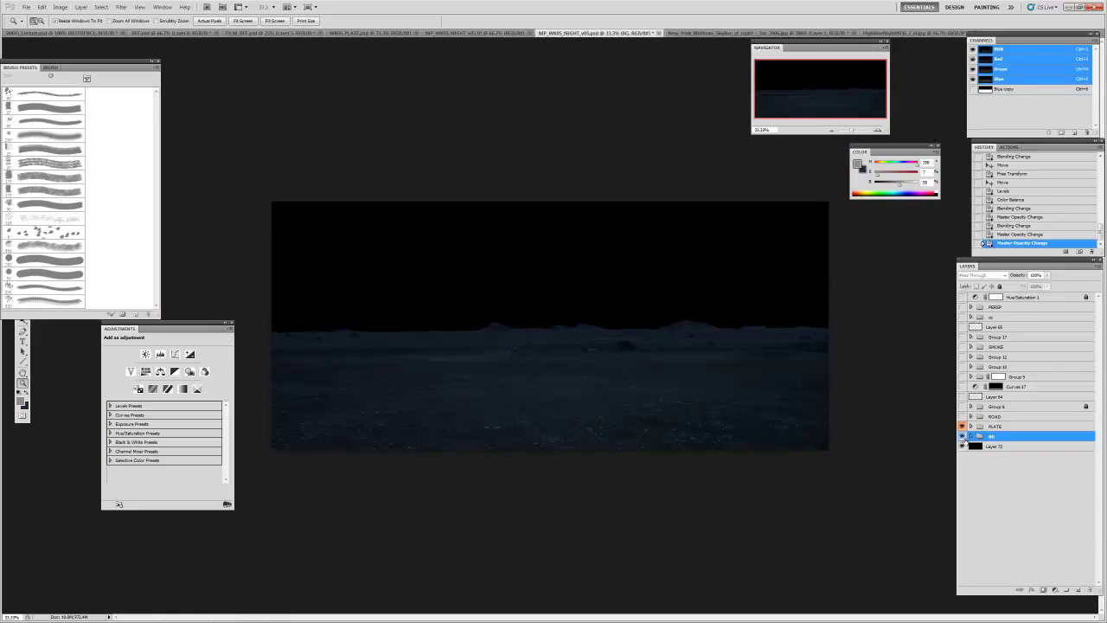
pyautogui.click(963, 436)
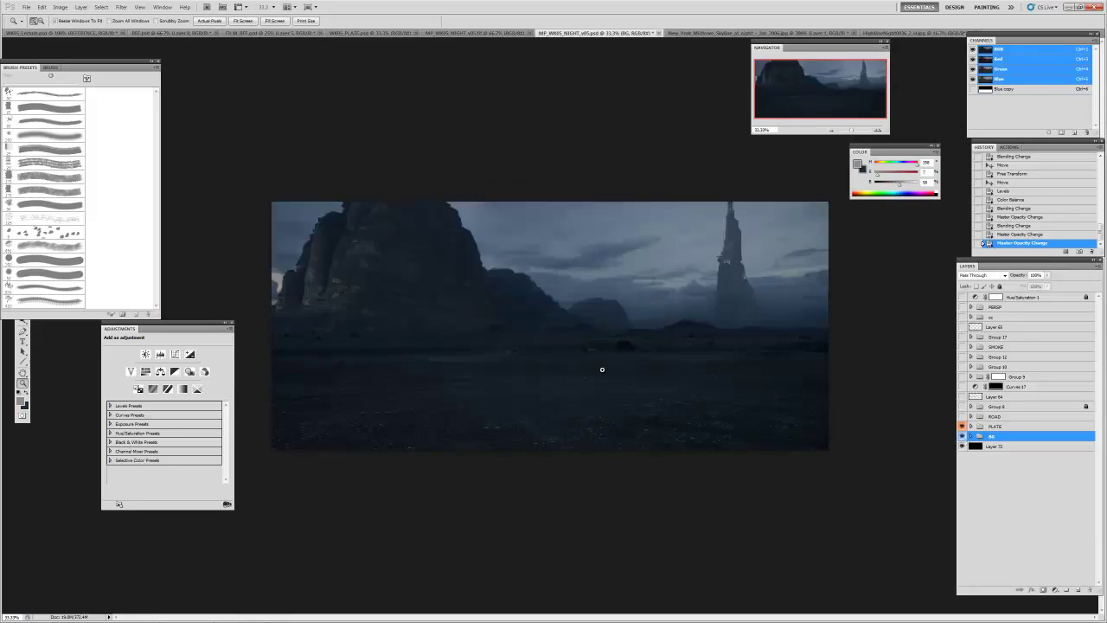
pyautogui.press('f')
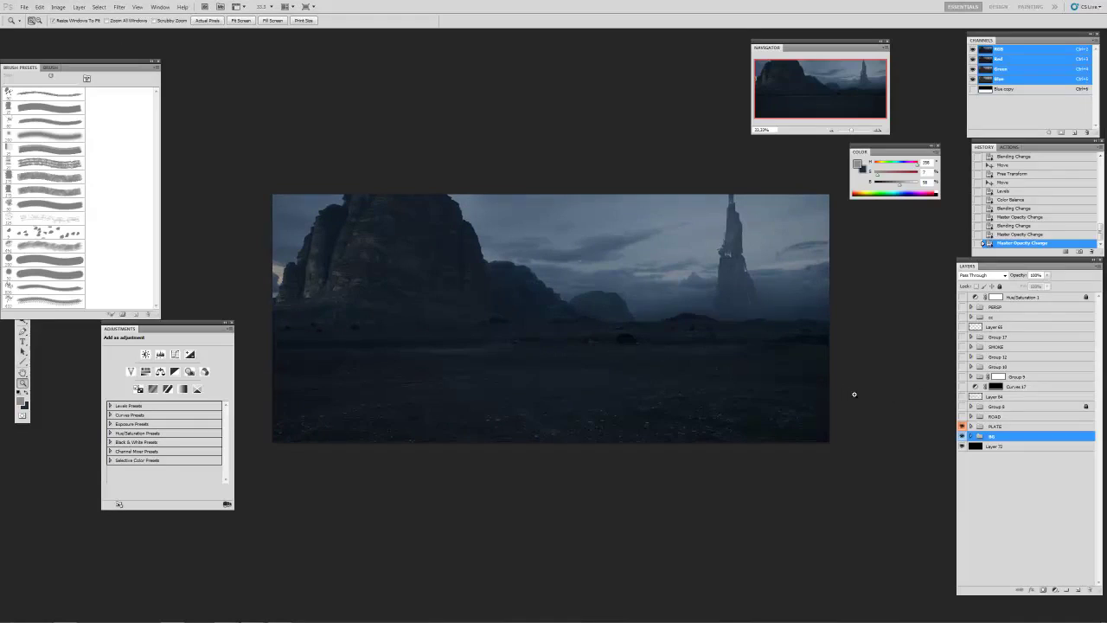
pyautogui.press('v')
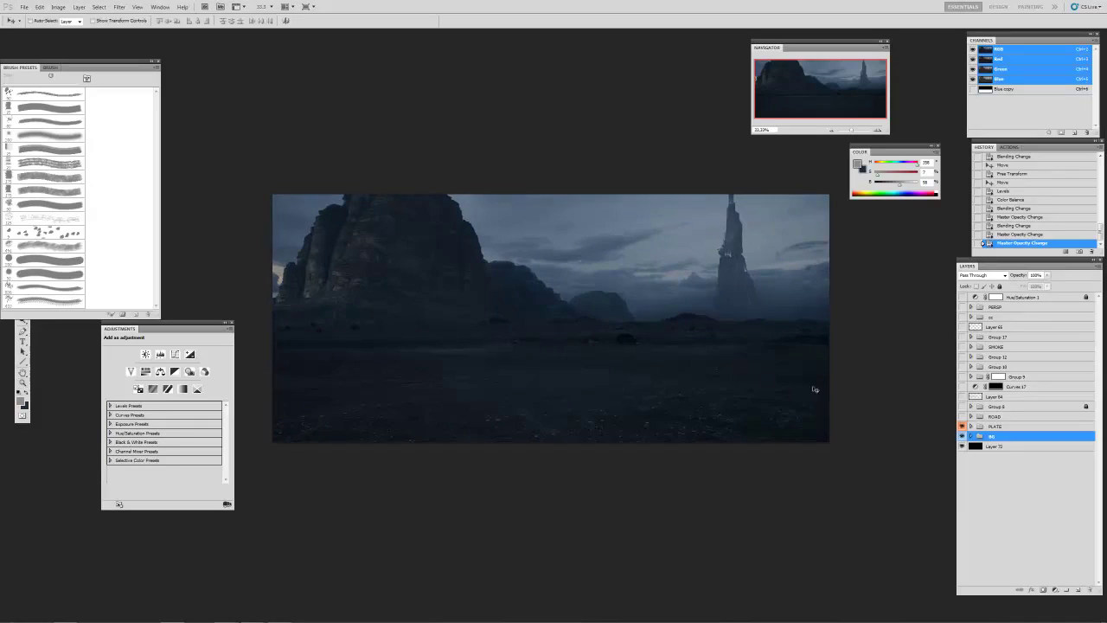
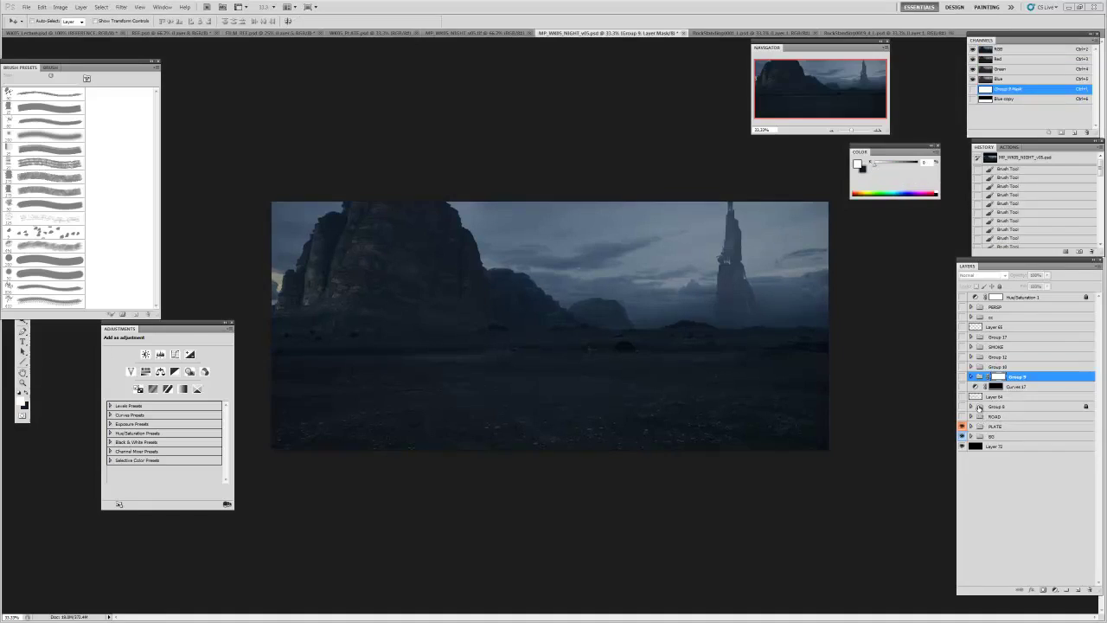
# - Turn on Group 6, Layer 64 and the Curves 17 adjustment, and inspect the Curves 17 mask on its own
pyautogui.click(963, 407)
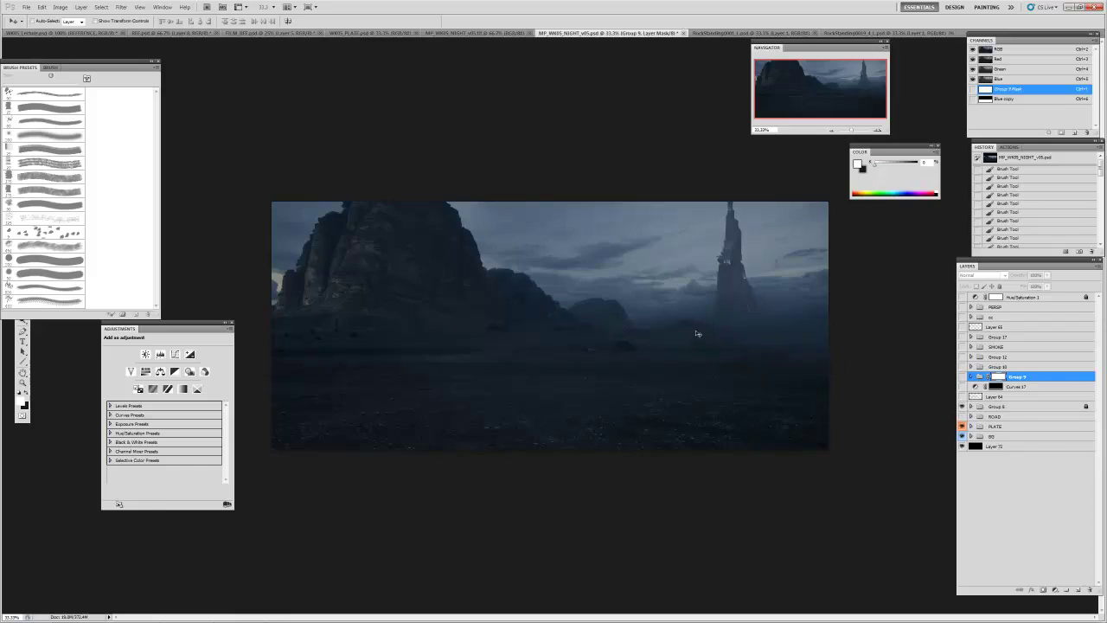
pyautogui.click(978, 398)
pyautogui.click(962, 397)
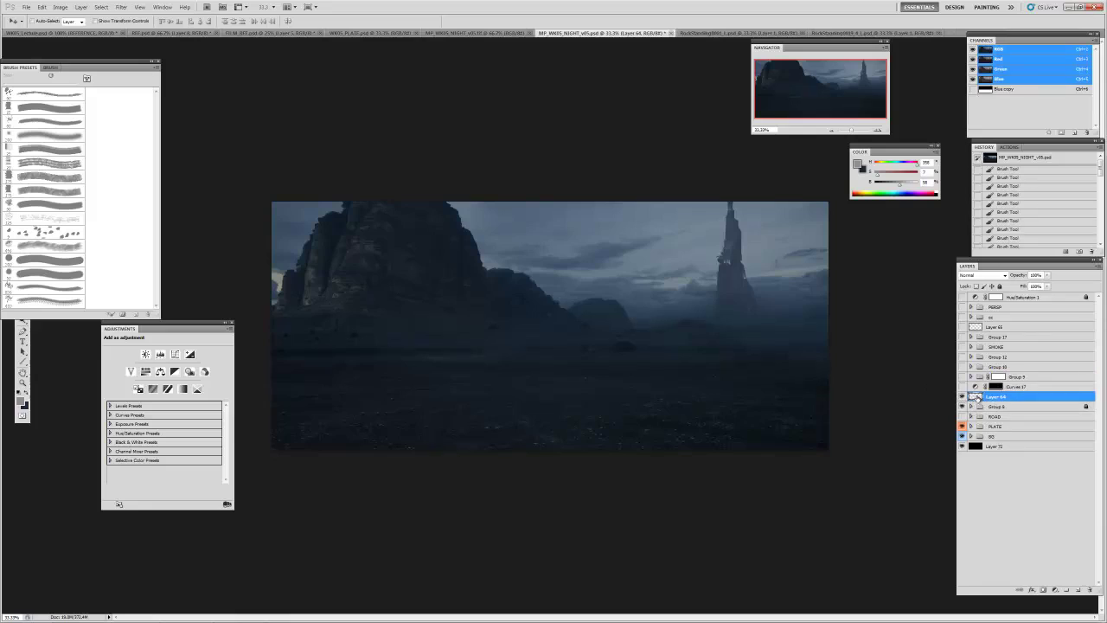
pyautogui.click(963, 387)
pyautogui.click(995, 386)
pyautogui.keyDown('alt'); pyautogui.click(993, 388); pyautogui.keyUp('alt')
pyautogui.keyDown('alt'); pyautogui.click(993, 388); pyautogui.keyUp('alt')
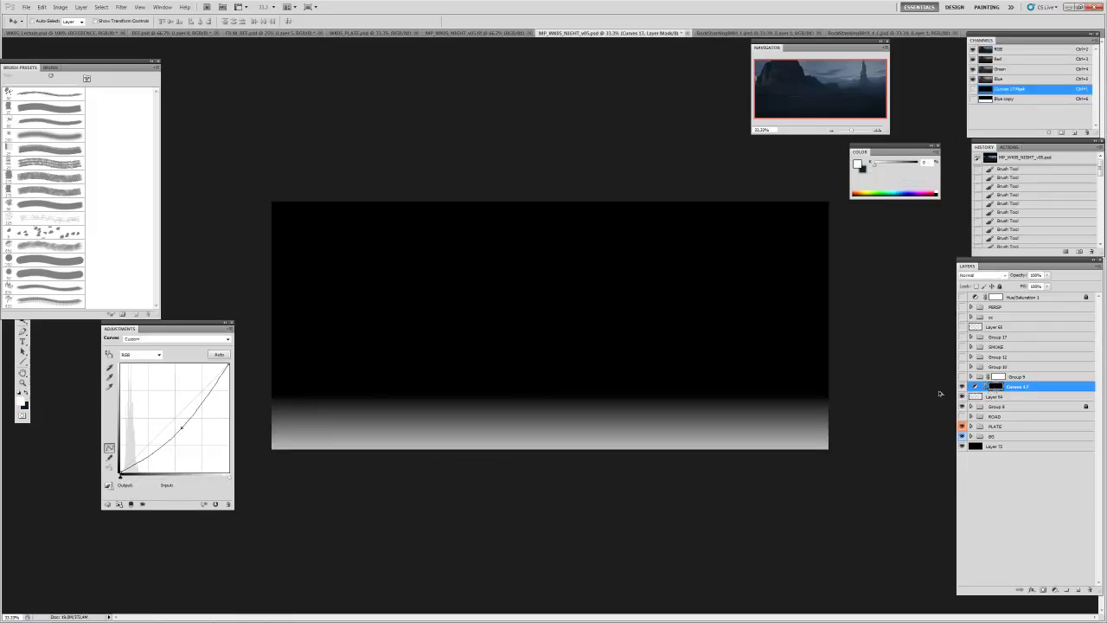
# - Try a gradient on the Curves 17 mask from the painting's lower edge up into the ground, and undo it
pyautogui.press('g')
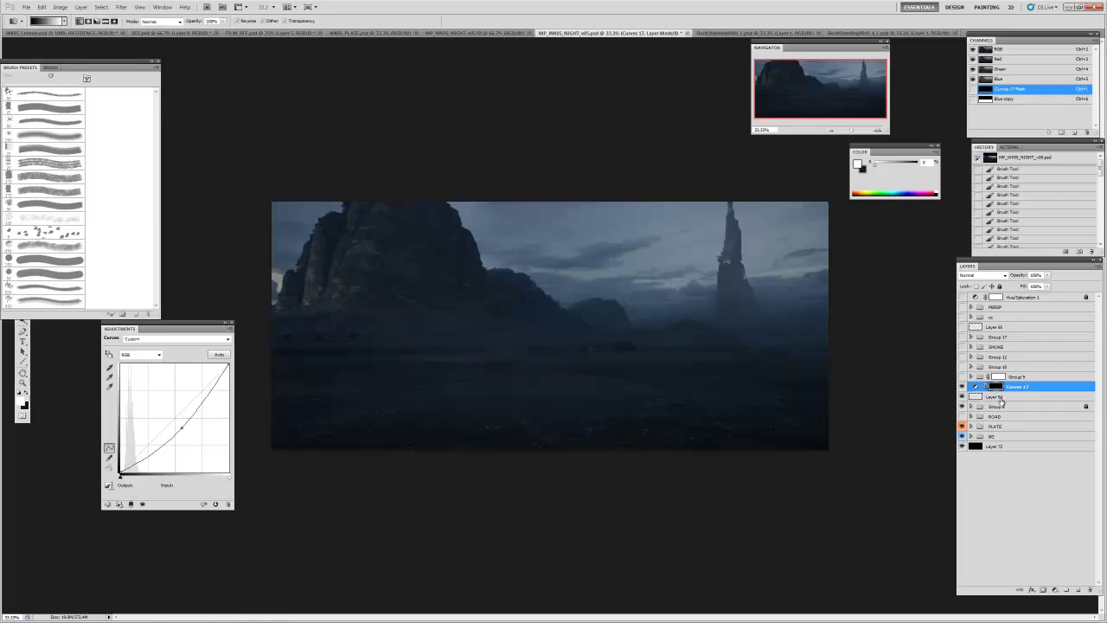
pyautogui.moveTo(142, 68); pyautogui.dragTo(242, 68)
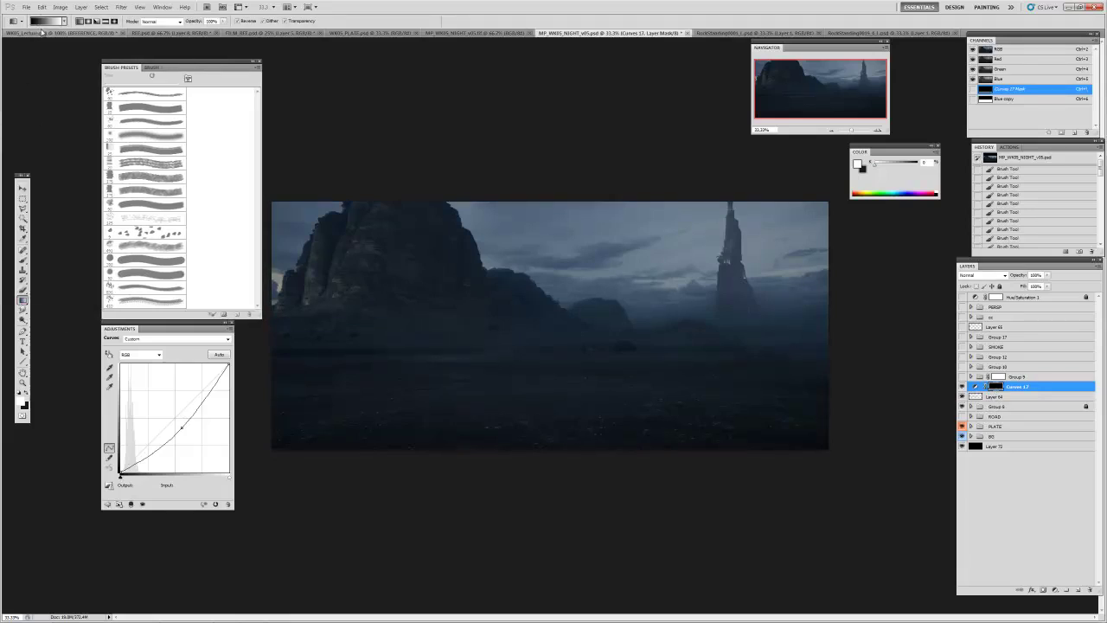
pyautogui.moveTo(566, 462); pyautogui.dragTo(564, 375)
pyautogui.moveTo(544, 339); pyautogui.dragTo(532, 346)
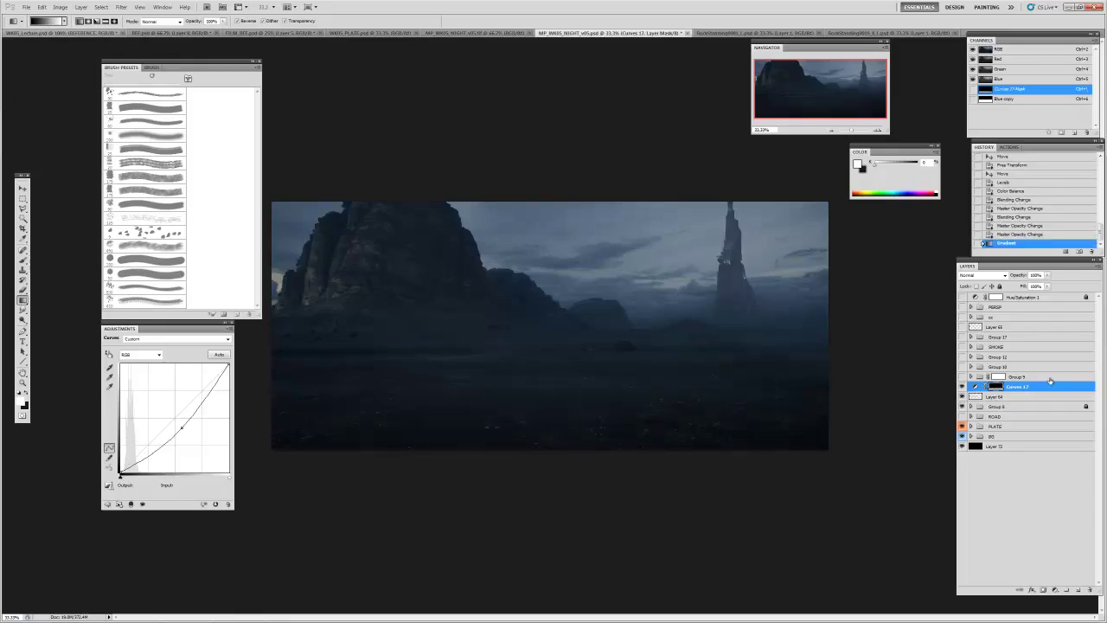
pyautogui.keyDown('alt'); pyautogui.click(997, 387); pyautogui.keyUp('alt')
pyautogui.keyDown('alt'); pyautogui.click(996, 387); pyautogui.keyUp('alt')
pyautogui.hotkey('ctrl', 'z')
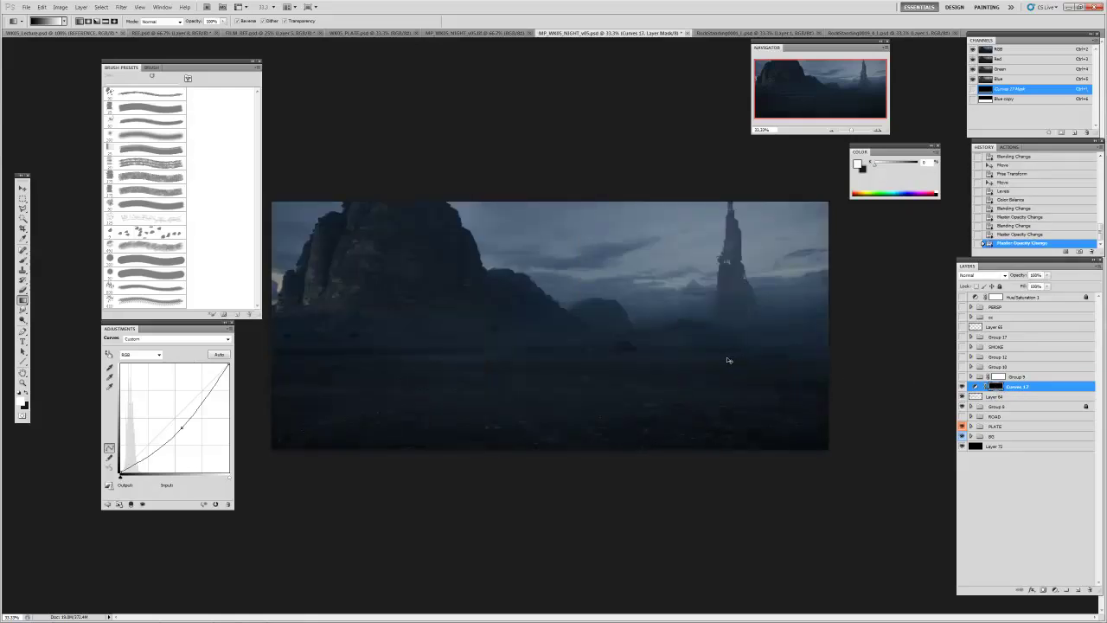
# - Turn on Group 9, Group 10 and Group 12 to show the foreground rocks
pyautogui.click(980, 378)
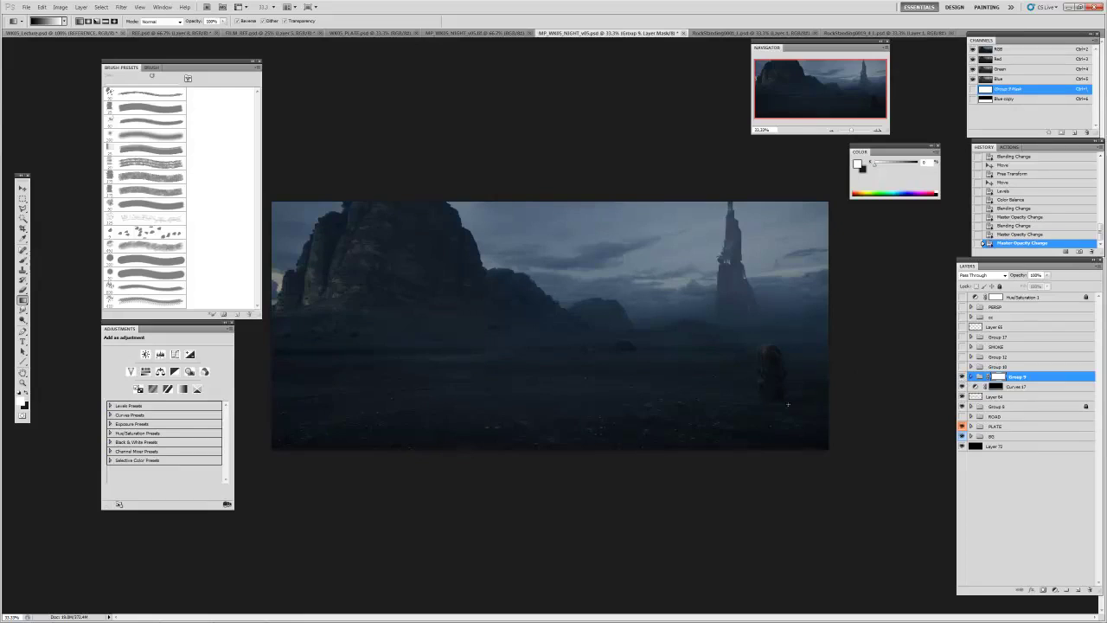
pyautogui.click(963, 357)
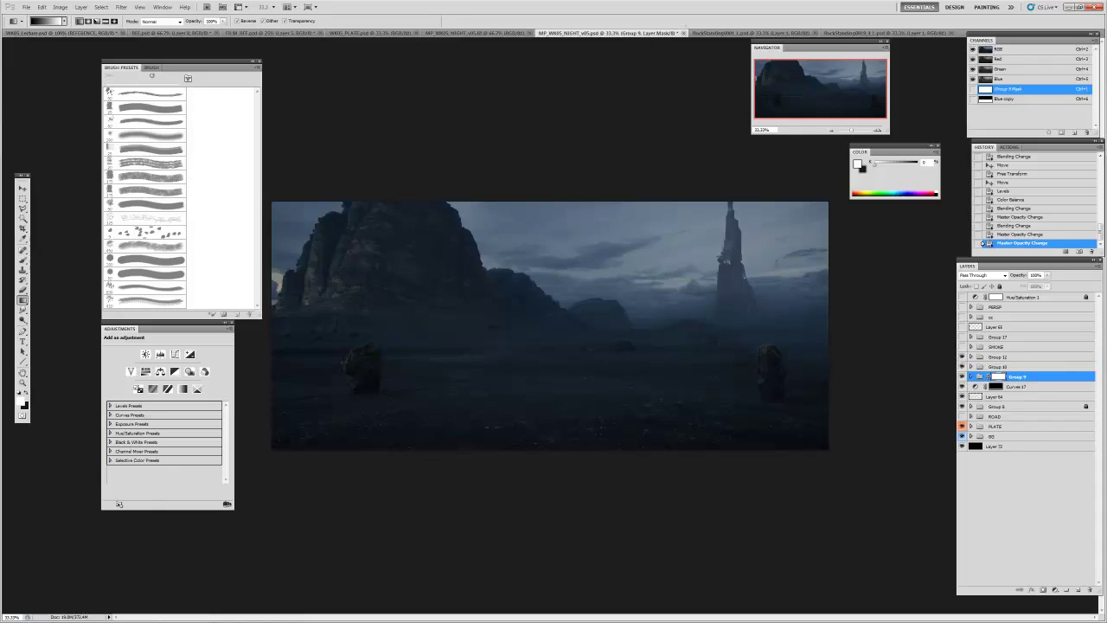
# - Switch to the standing rock photo and compare its red, green and blue channels for rock-to-background contrast
pyautogui.moveTo(816, 46); pyautogui.dragTo(873, 53)
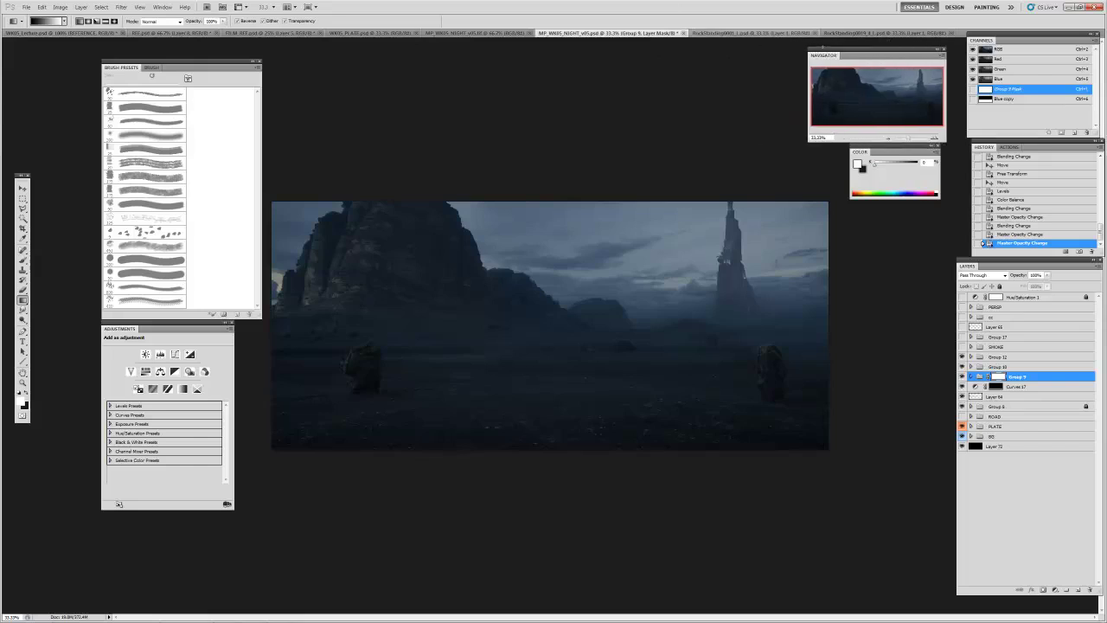
pyautogui.click(752, 33)
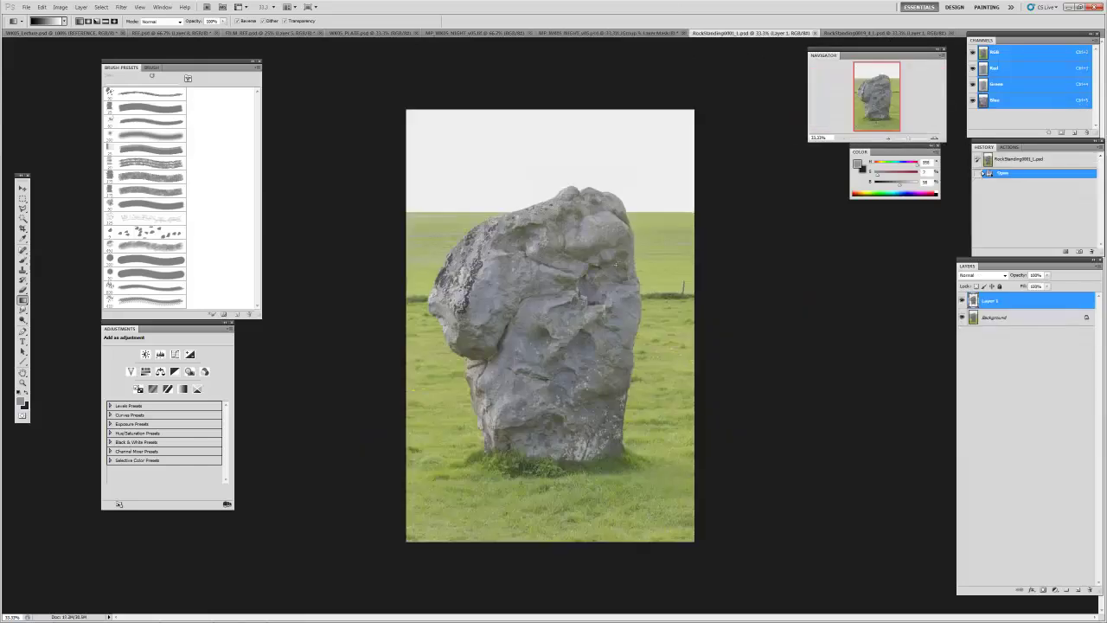
pyautogui.press('f')
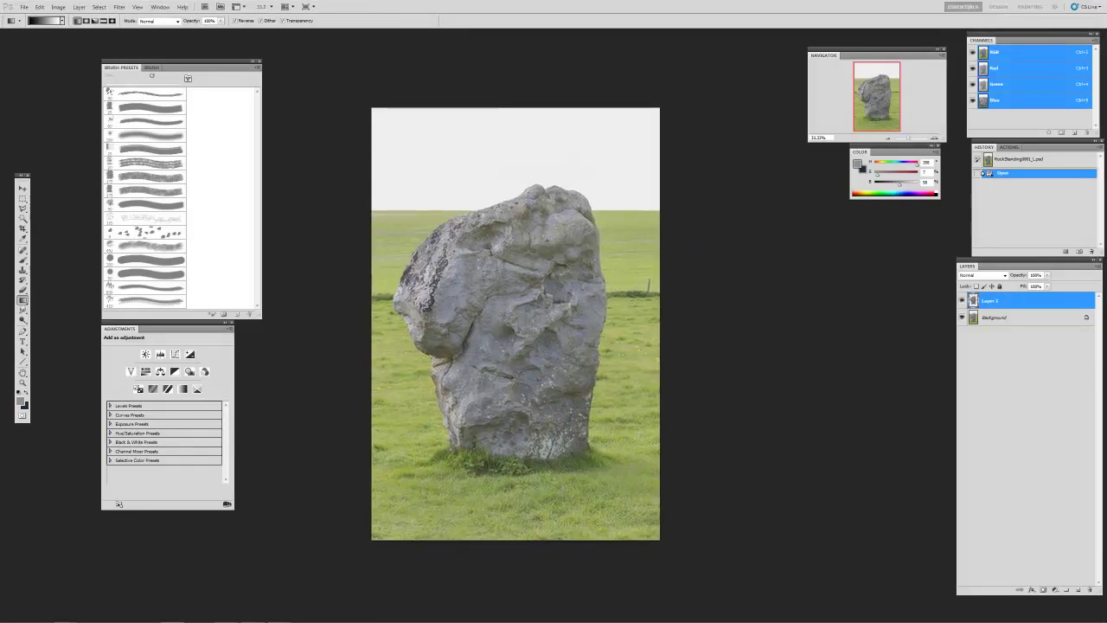
pyautogui.moveTo(632, 244); pyautogui.dragTo(647, 234)
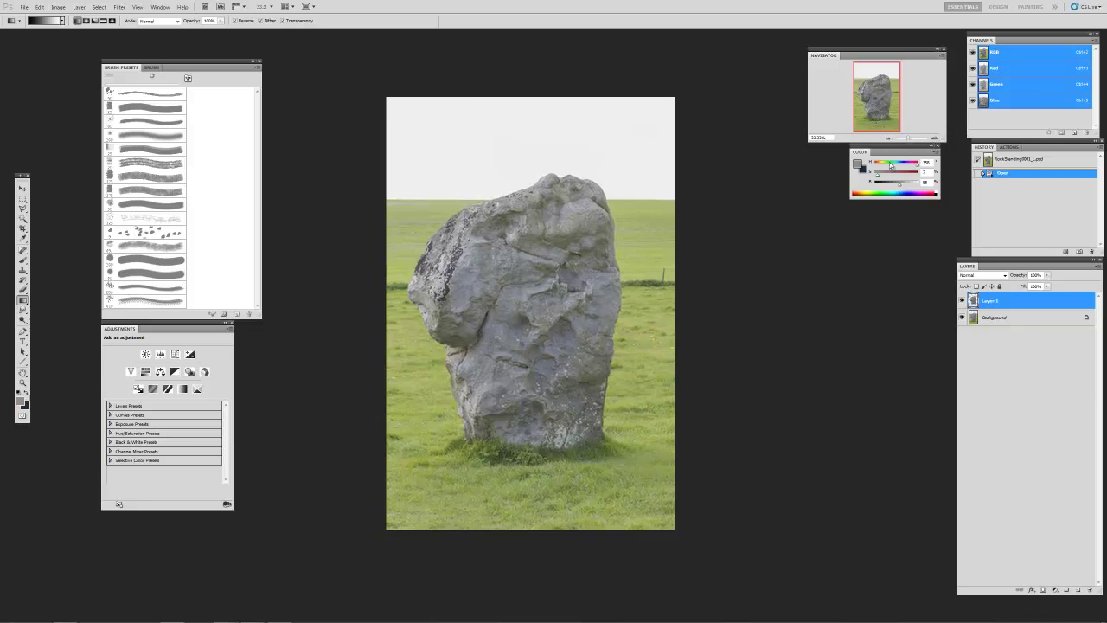
pyautogui.click(989, 84)
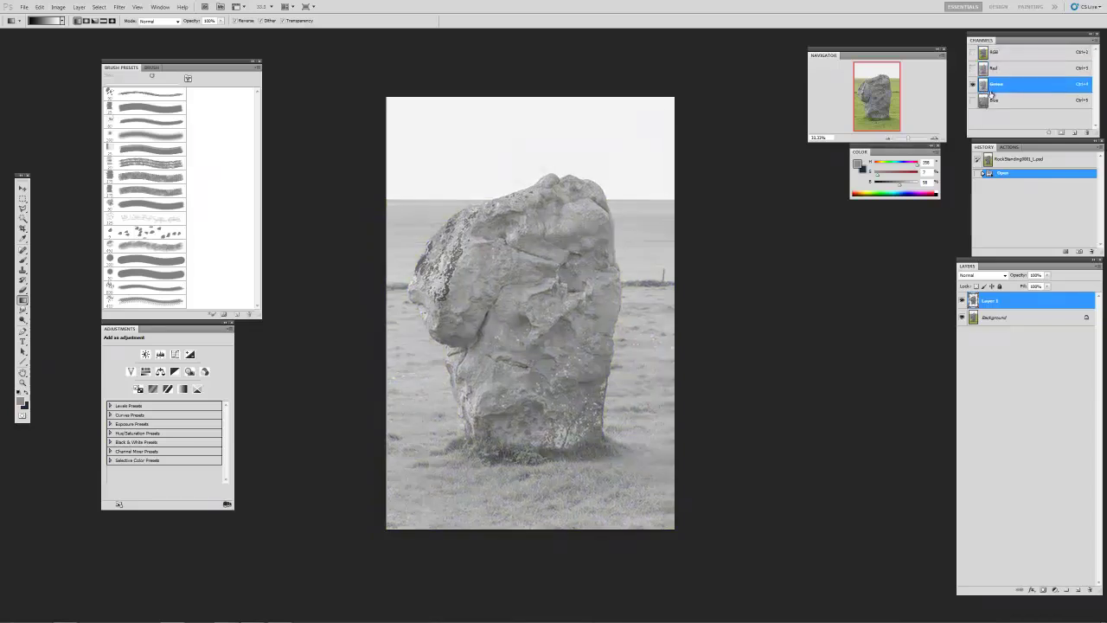
pyautogui.click(989, 100)
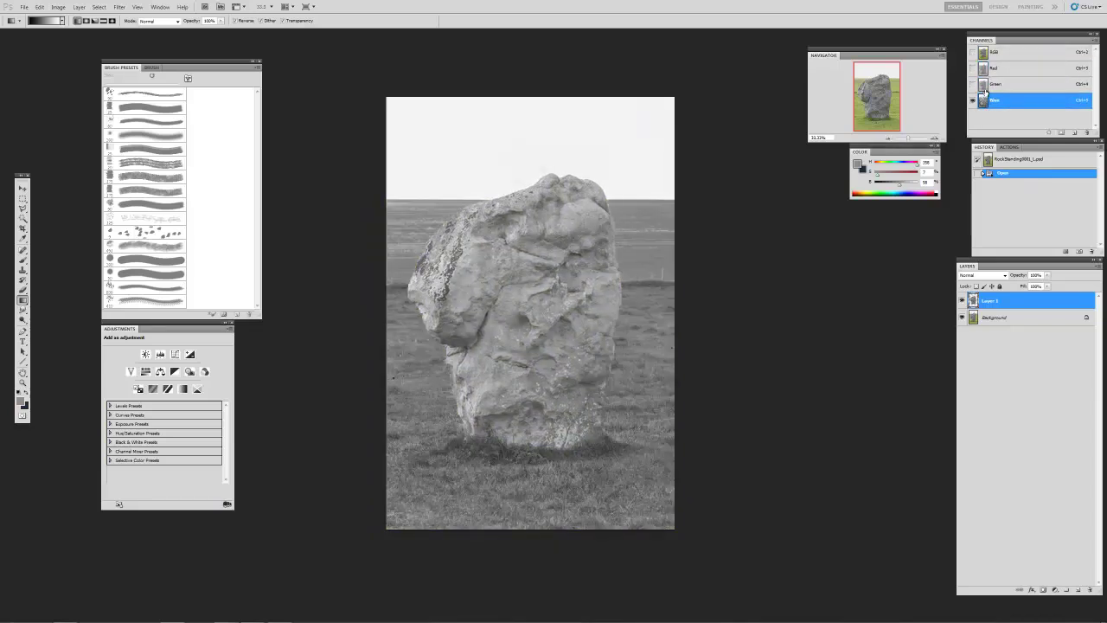
pyautogui.click(987, 86)
pyautogui.click(987, 72)
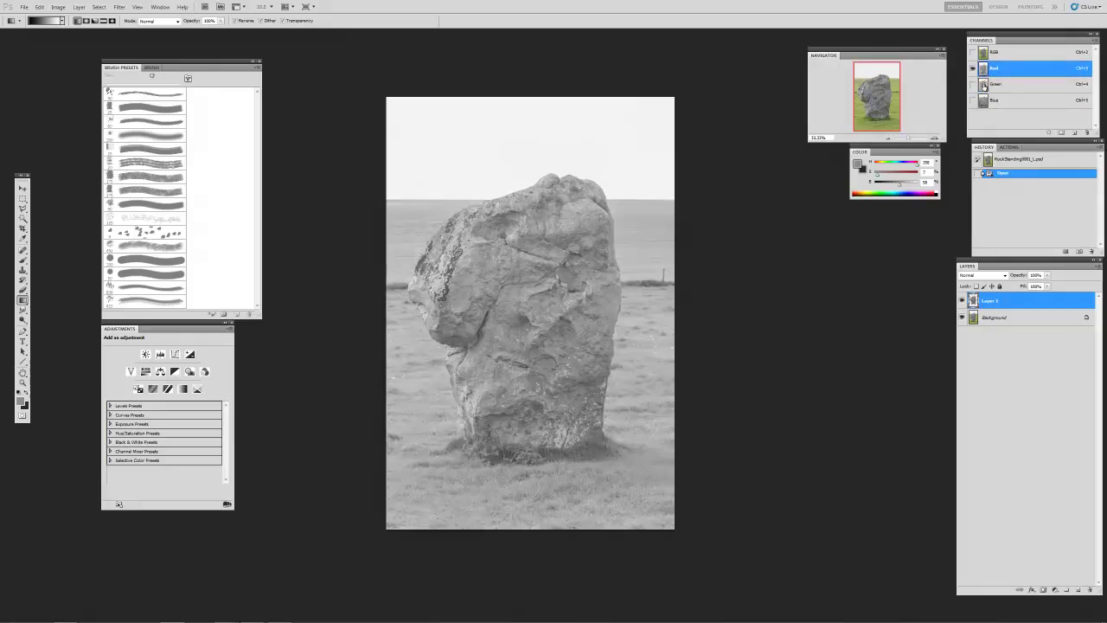
pyautogui.click(984, 85)
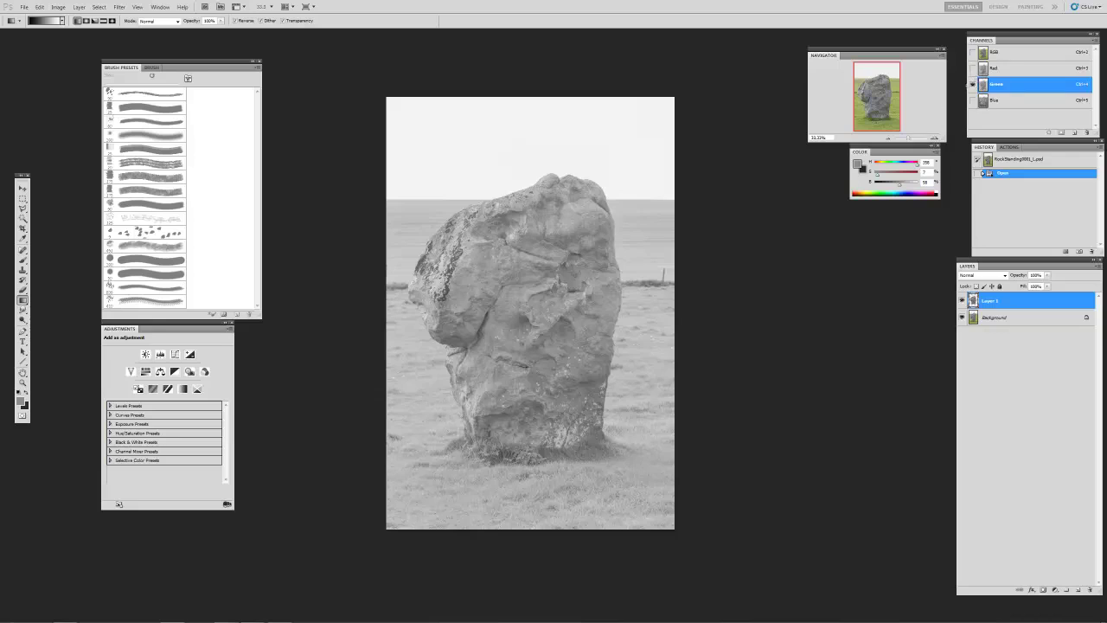
# - Try a steep Curves contrast on a duplicate of the green channel, cancel it, delete the duplicate and restore the RGB view
pyautogui.moveTo(985, 90); pyautogui.dragTo(1074, 132)
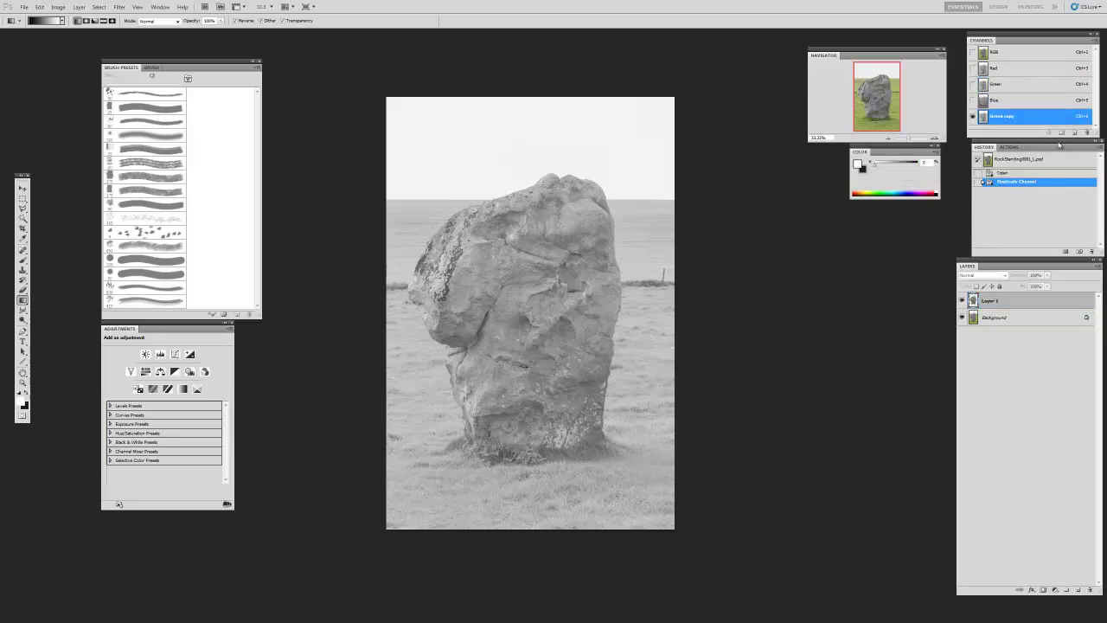
pyautogui.click(58, 7)
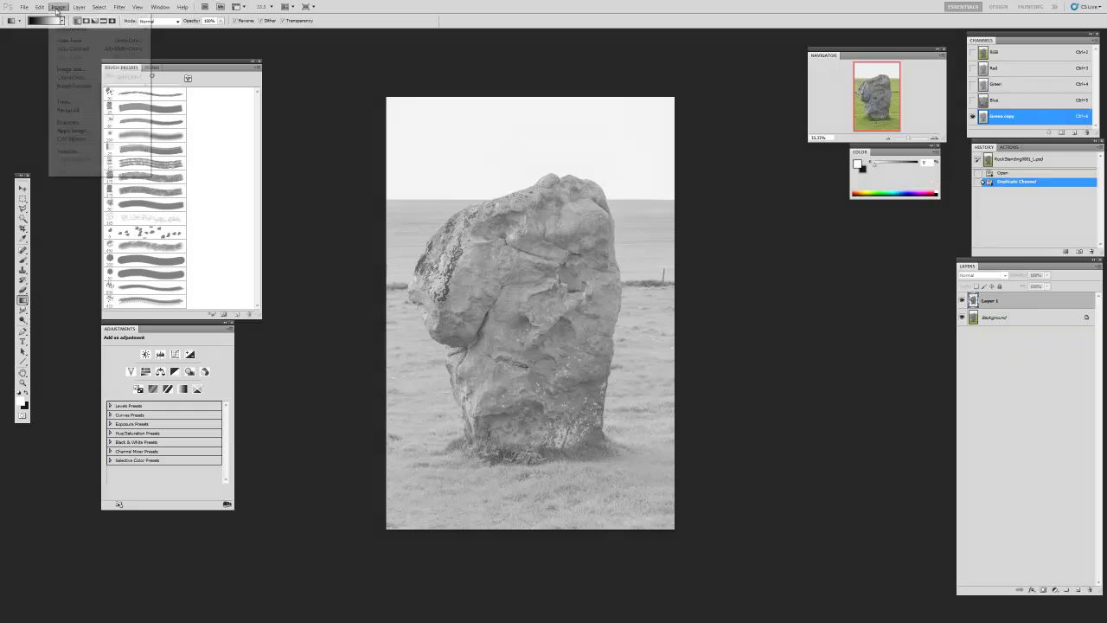
pyautogui.moveTo(79, 31)
pyautogui.click(173, 44)
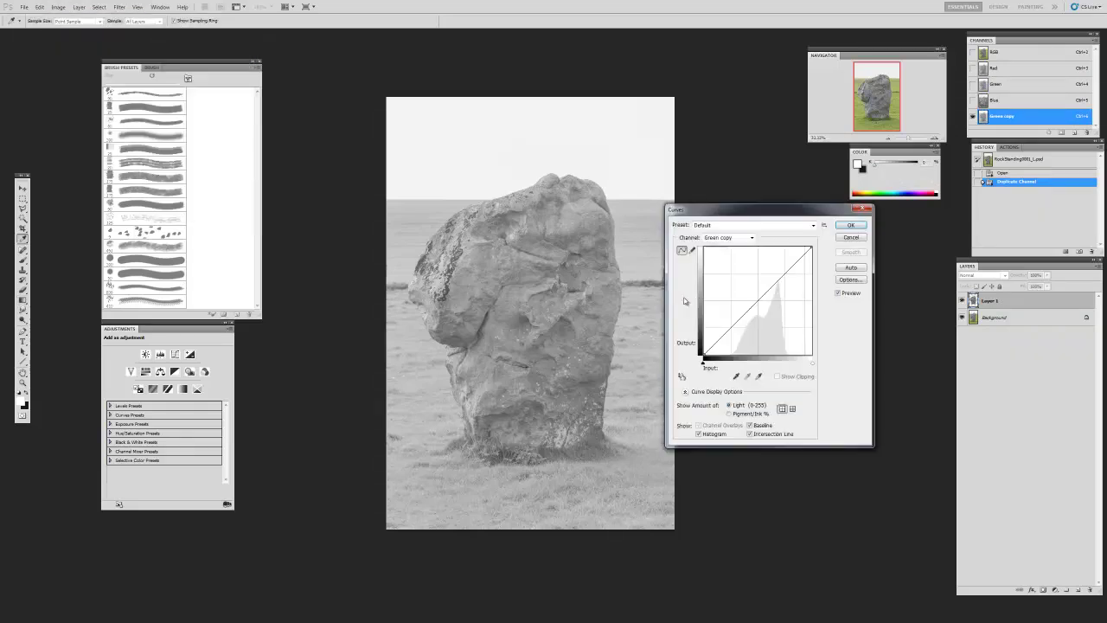
pyautogui.click(682, 376)
pyautogui.moveTo(609, 303); pyautogui.dragTo(637, 299)
pyautogui.click(643, 309)
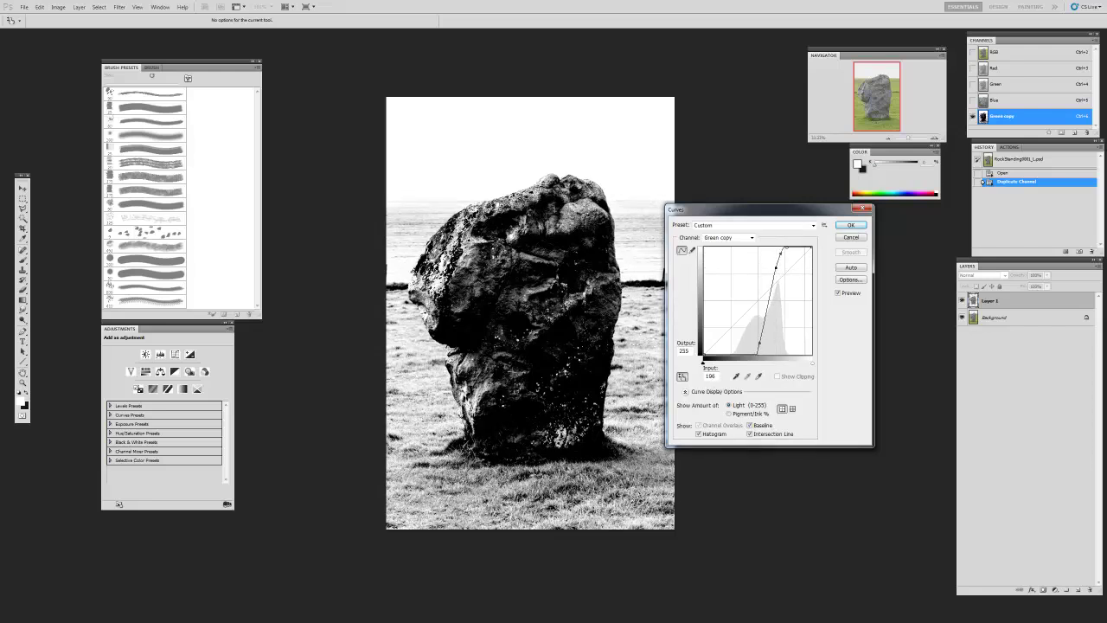
pyautogui.click(864, 238)
pyautogui.moveTo(984, 116); pyautogui.dragTo(1088, 133)
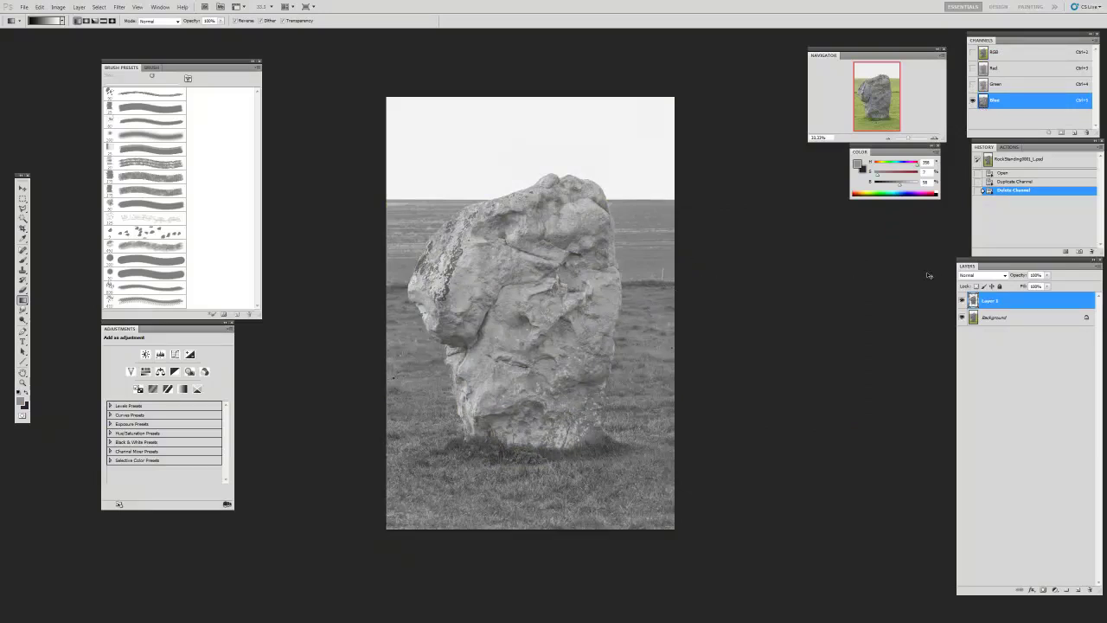
pyautogui.click(992, 54)
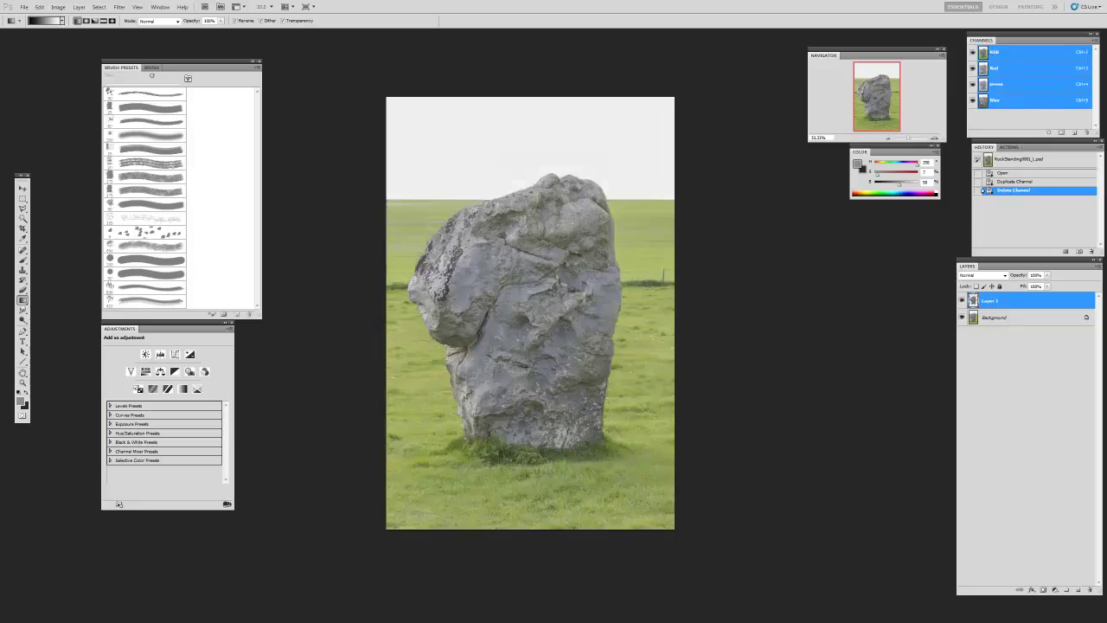
# - Look at the foreground rocks in the night painting and return to the standing rock photo
pyautogui.press('l')
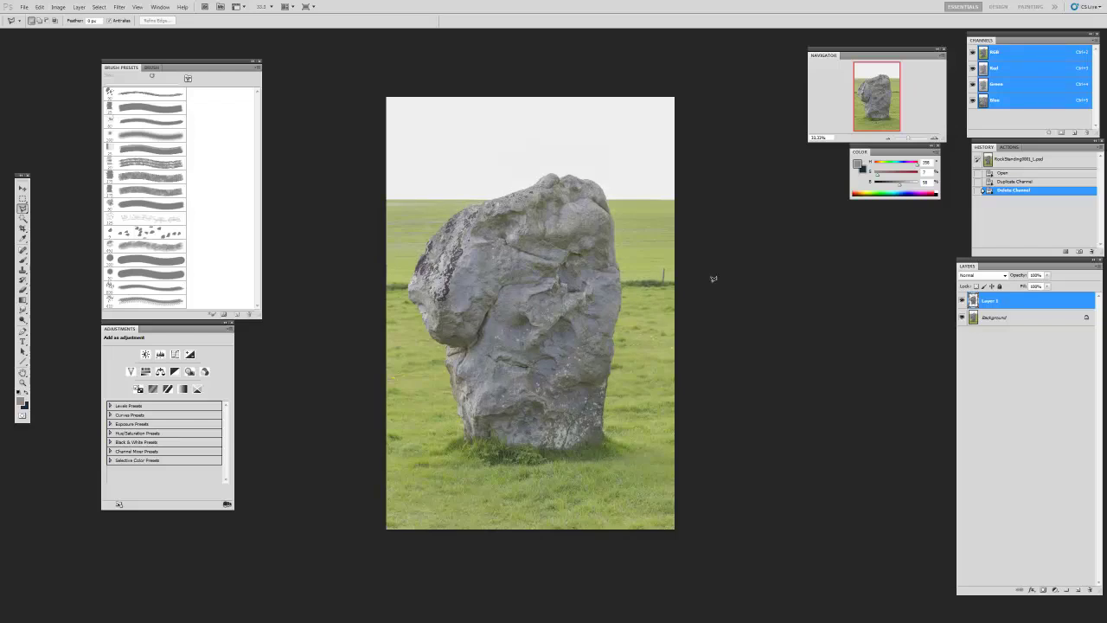
pyautogui.press('f')
pyautogui.press('f')
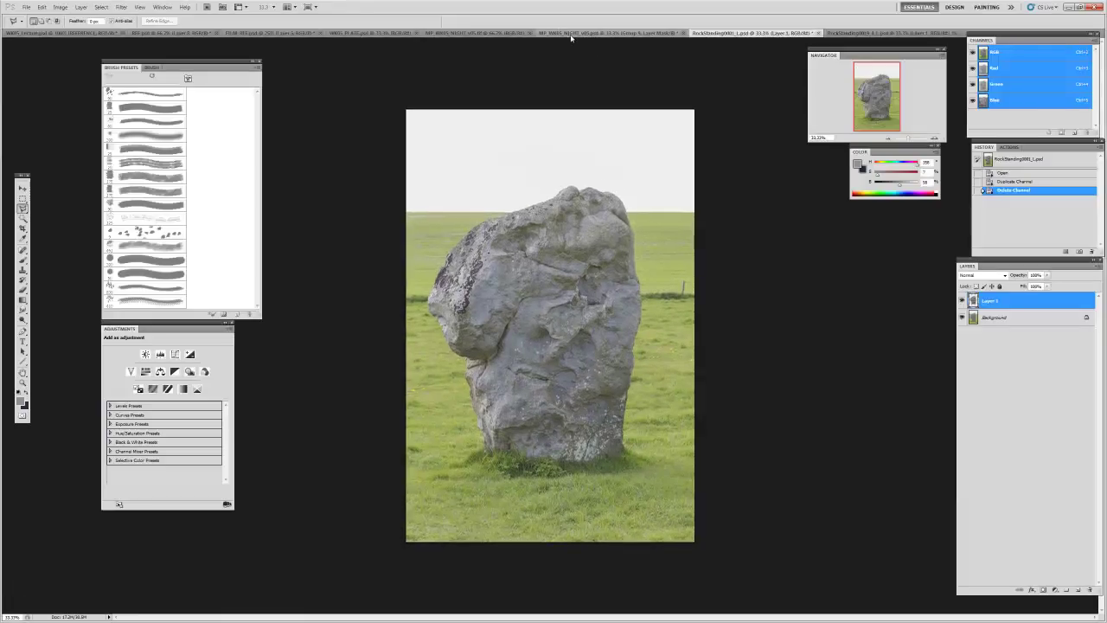
pyautogui.click(574, 37)
pyautogui.press('v')
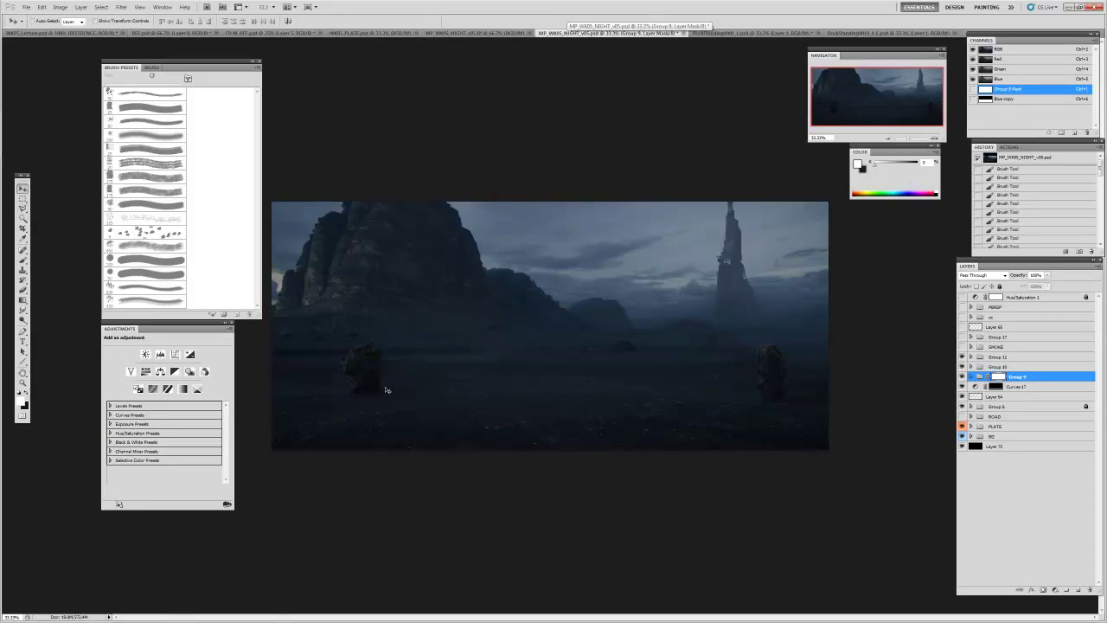
pyautogui.click(715, 37)
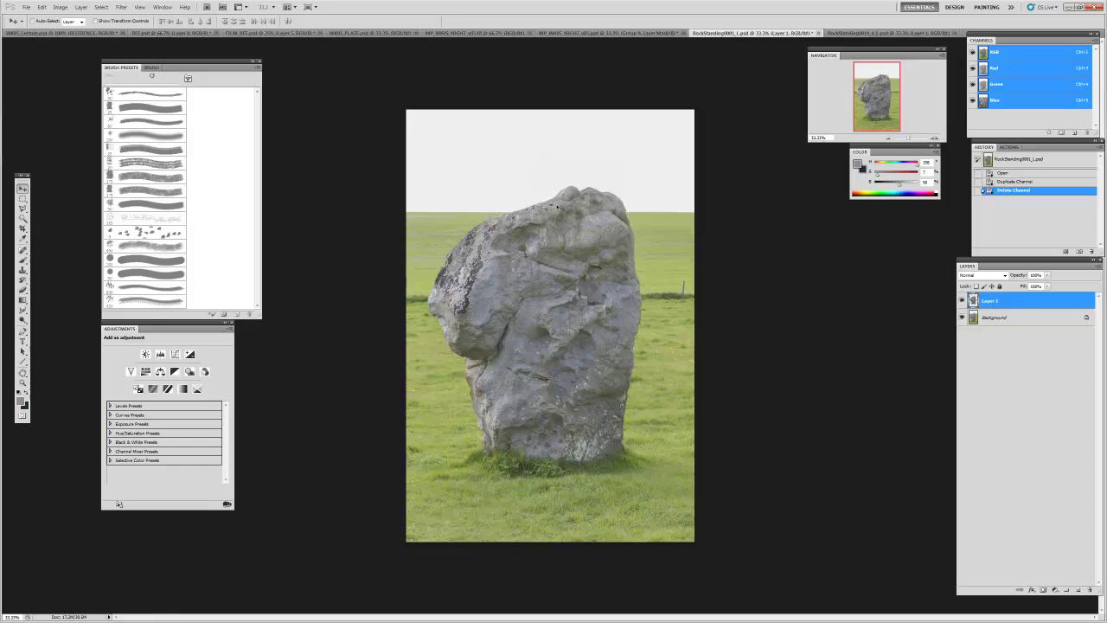
# - Examine the left foreground rock in the night painting up close and return to the standing rock photo
pyautogui.click(595, 35)
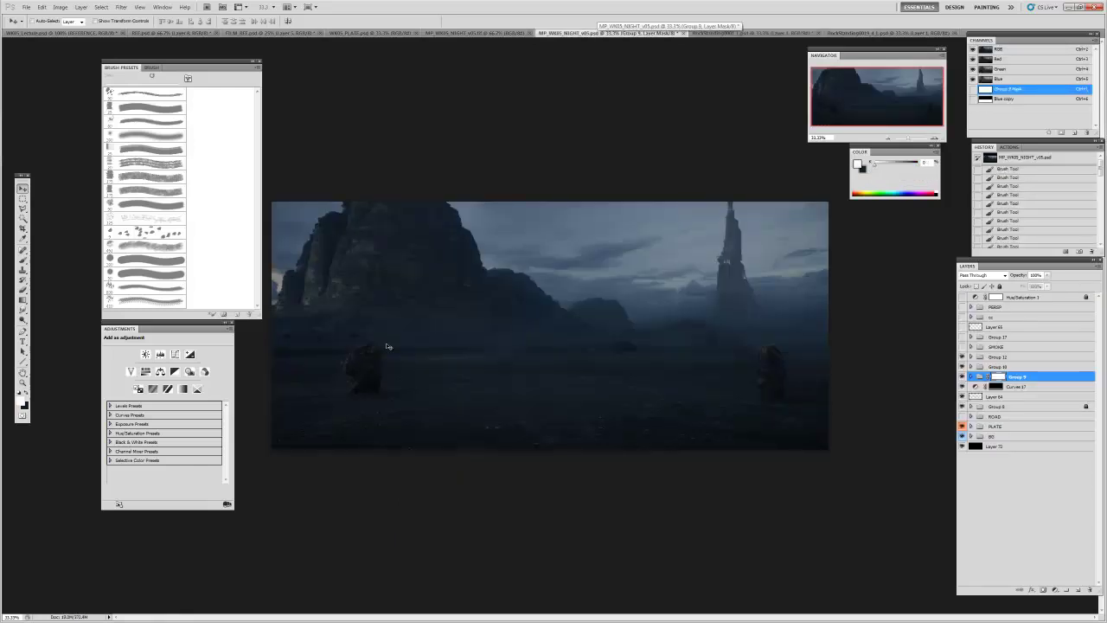
pyautogui.press('z')
pyautogui.click(375, 354)
pyautogui.click(376, 354)
pyautogui.click(376, 354)
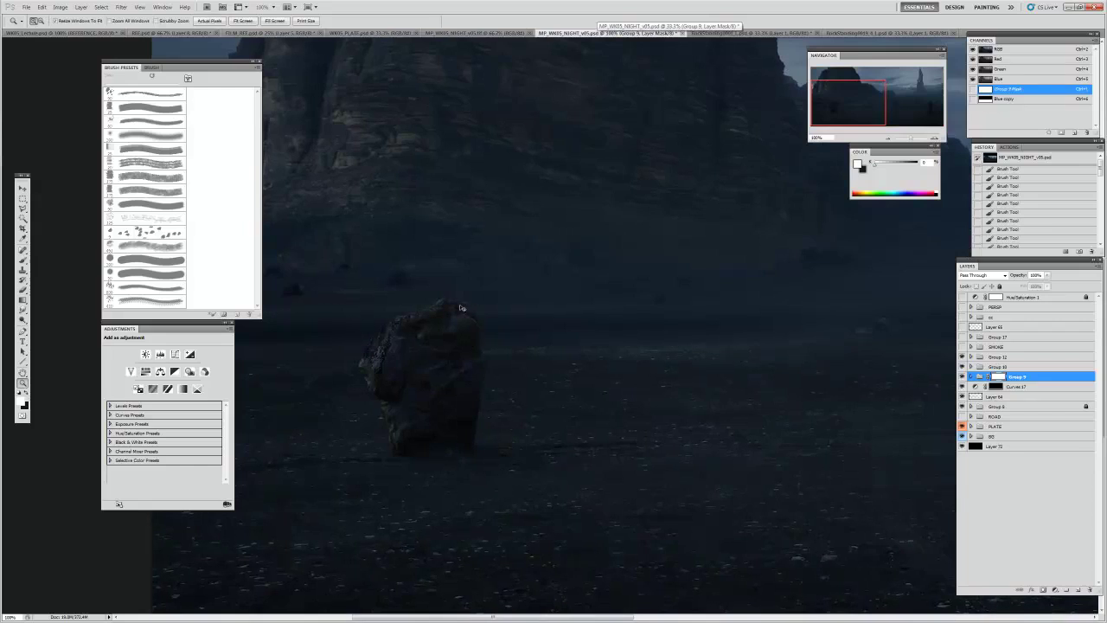
pyautogui.press('v')
pyautogui.press('z')
pyautogui.keyDown('alt'); pyautogui.click(514, 272); pyautogui.keyUp('alt')
pyautogui.click(781, 33)
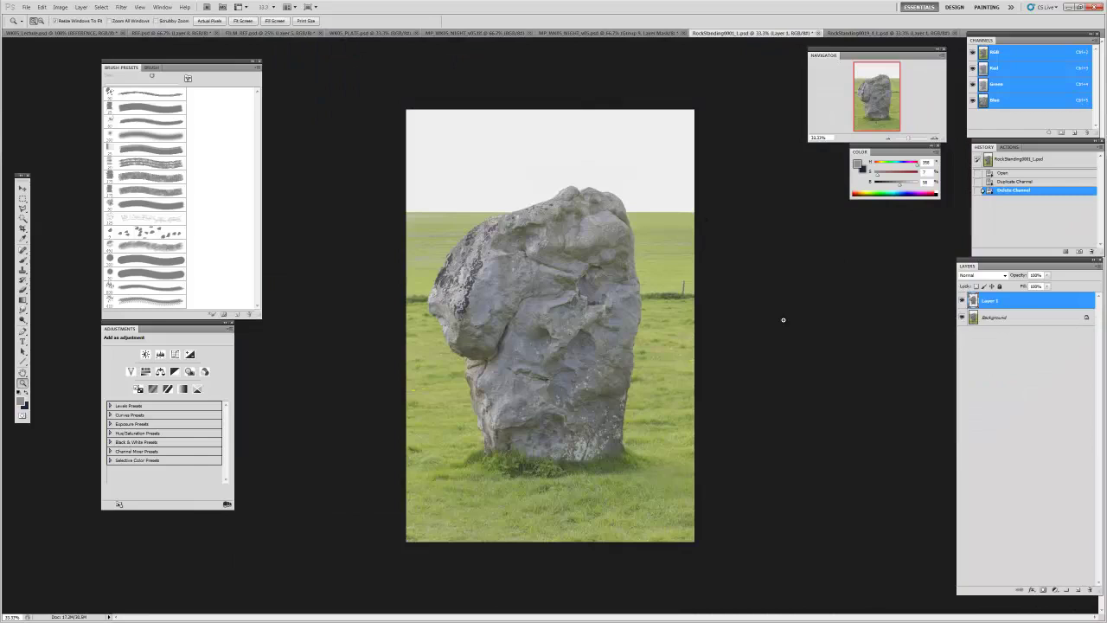
# - Inspect the base of the standing rock and hide the Background layer to isolate the cut-out rock
pyautogui.press('l')
pyautogui.press('z')
pyautogui.click(631, 445)
pyautogui.moveTo(554, 328); pyautogui.dragTo(569, 409)
pyautogui.press('b')
pyautogui.press('l')
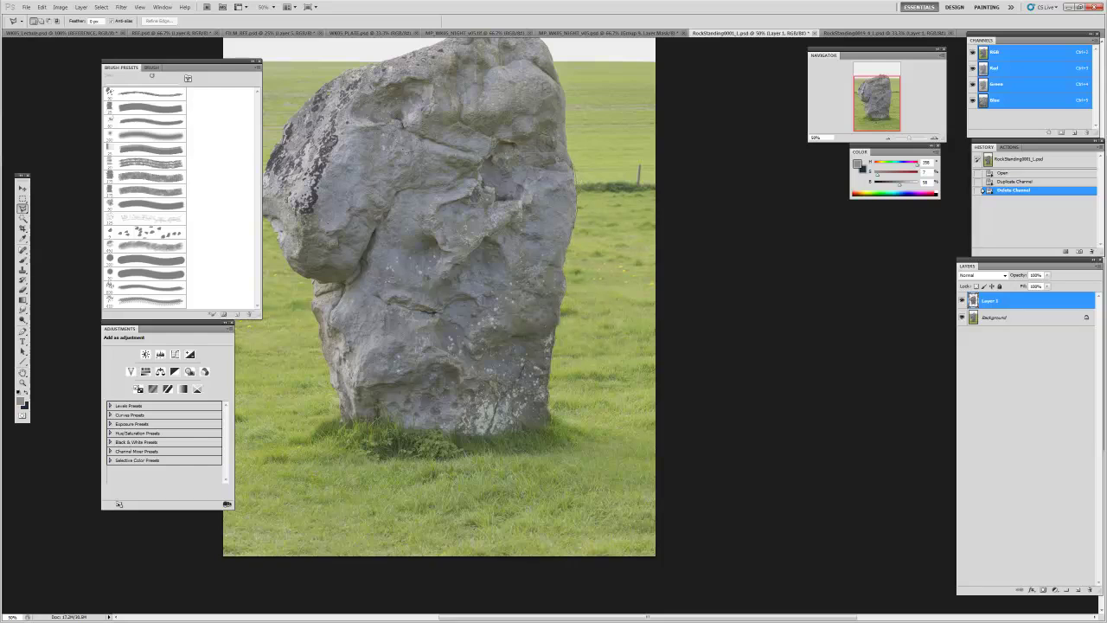
pyautogui.moveTo(662, 265); pyautogui.dragTo(753, 336)
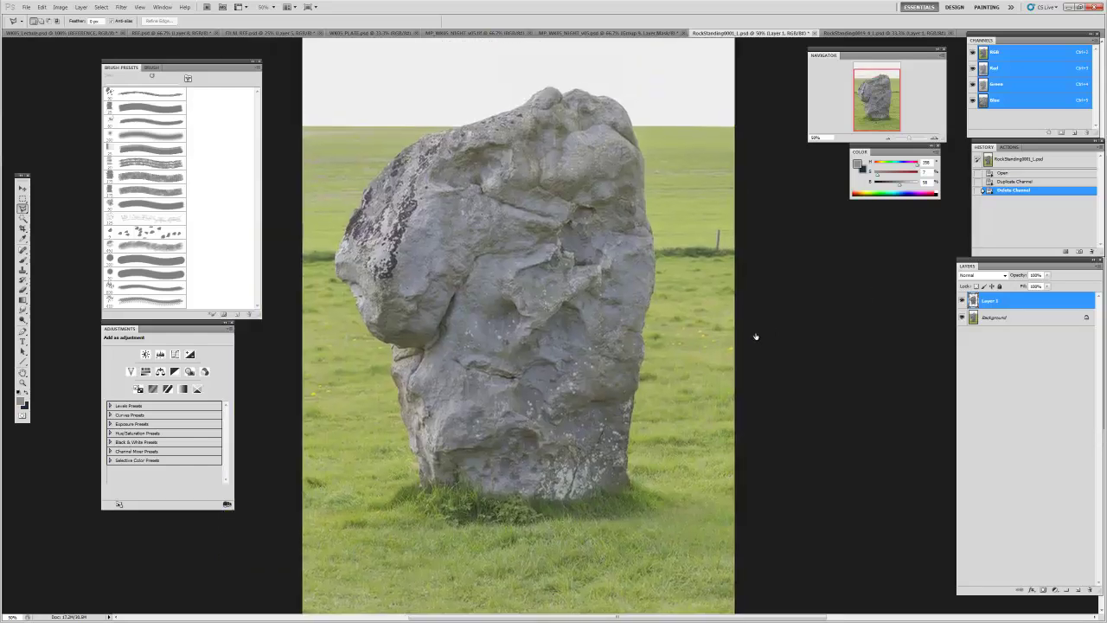
pyautogui.click(976, 320)
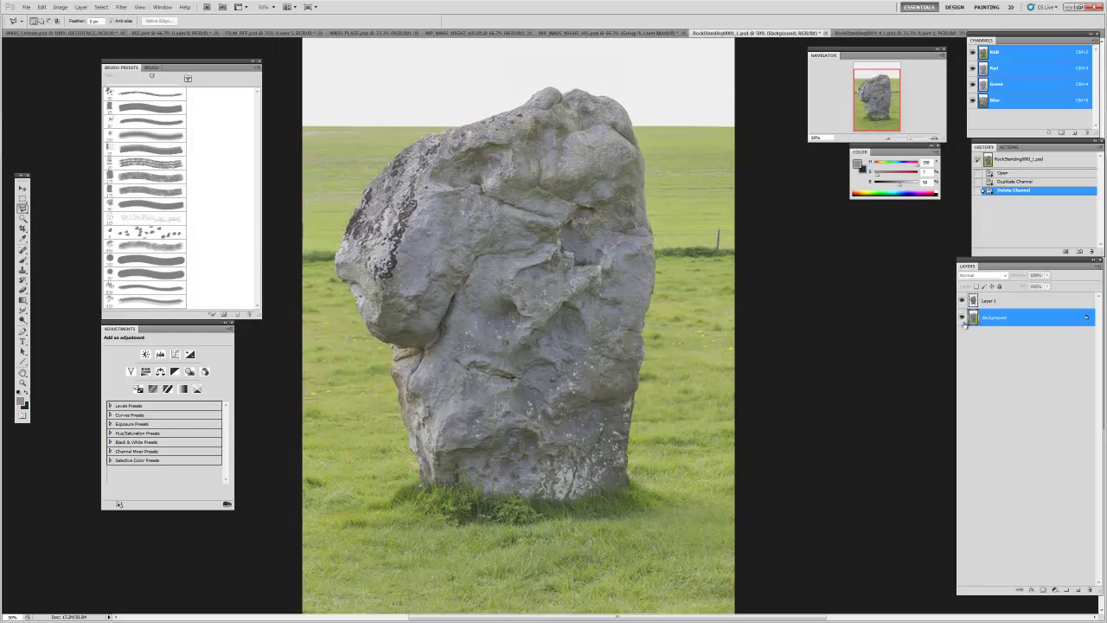
pyautogui.click(963, 318)
pyautogui.press('z')
pyautogui.keyDown('alt'); pyautogui.click(602, 251); pyautogui.keyUp('alt')
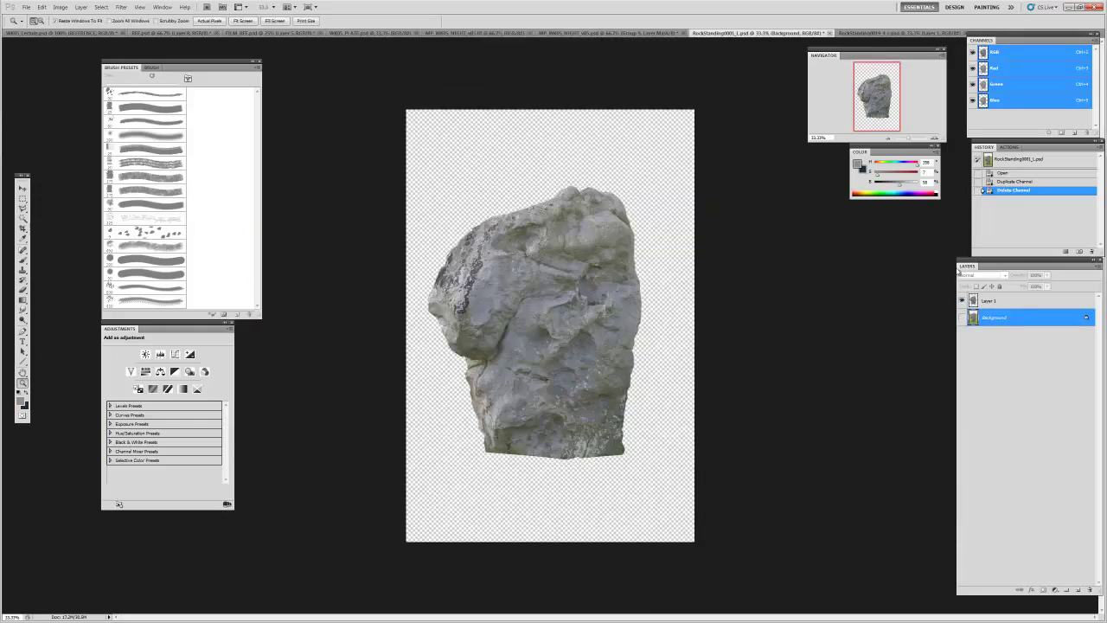
# - Copy the cut-out rock from Layer 1 and paste it above Group 12 in the night painting
pyautogui.click(991, 300)
pyautogui.hotkey('ctrl', 'a')
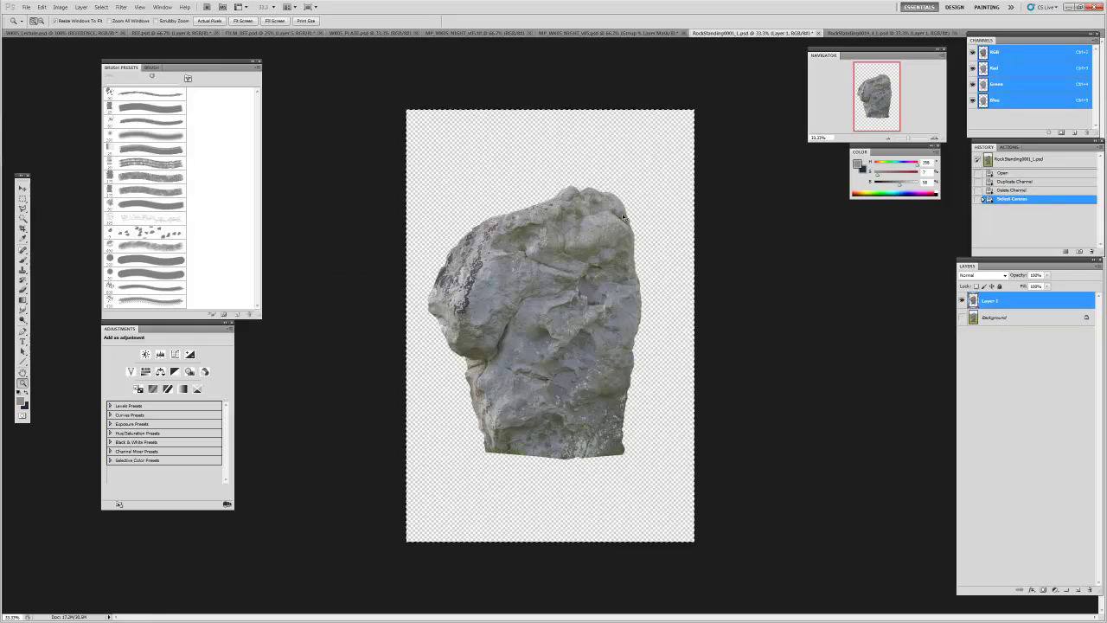
pyautogui.click(564, 32)
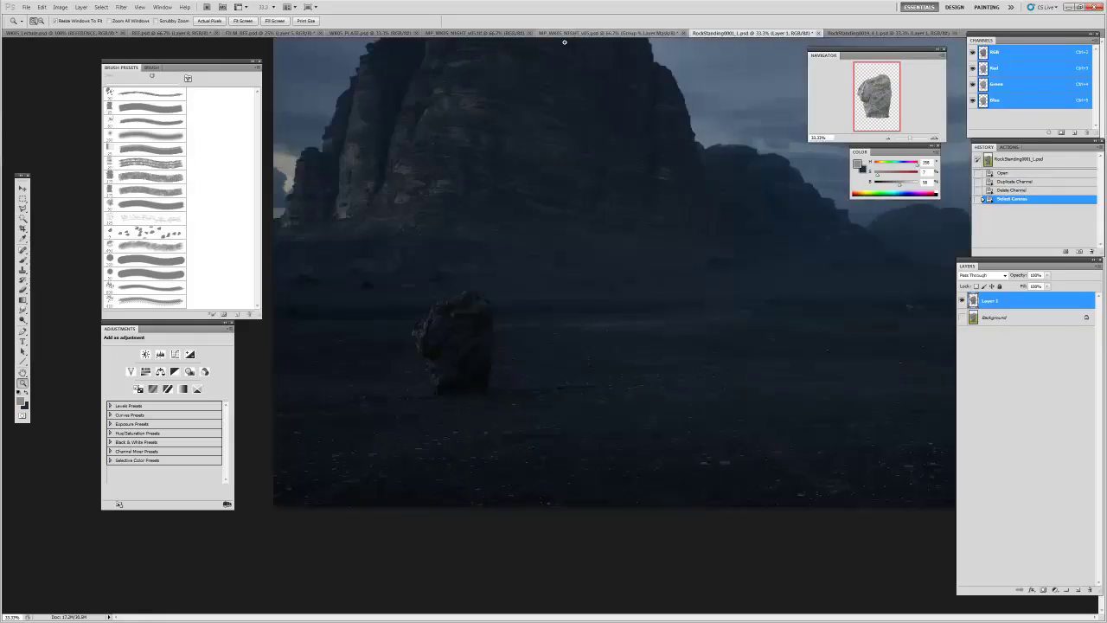
pyautogui.click(981, 358)
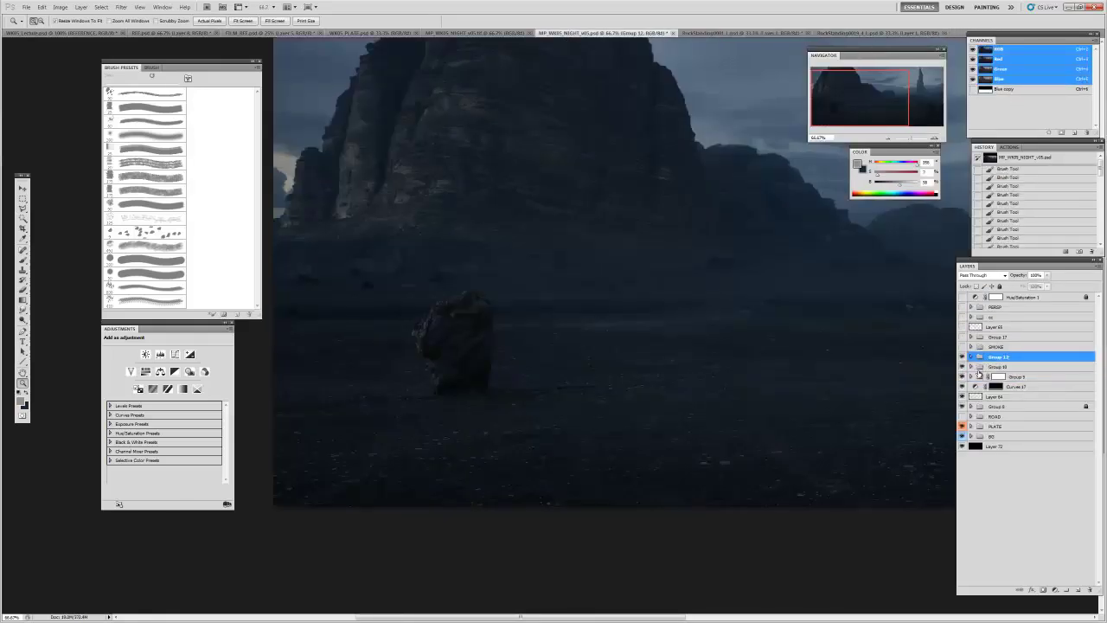
pyautogui.hotkey('ctrl', 'v')
# - Scale the pasted rock down and place it on the ground beside the left foreground rock
pyautogui.keyDown('alt'); pyautogui.click(525, 302); pyautogui.keyUp('alt')
pyautogui.hotkey('ctrl', 't')
pyautogui.moveTo(440, 227); pyautogui.dragTo(413, 255)
pyautogui.moveTo(375, 354); pyautogui.dragTo(448, 381)
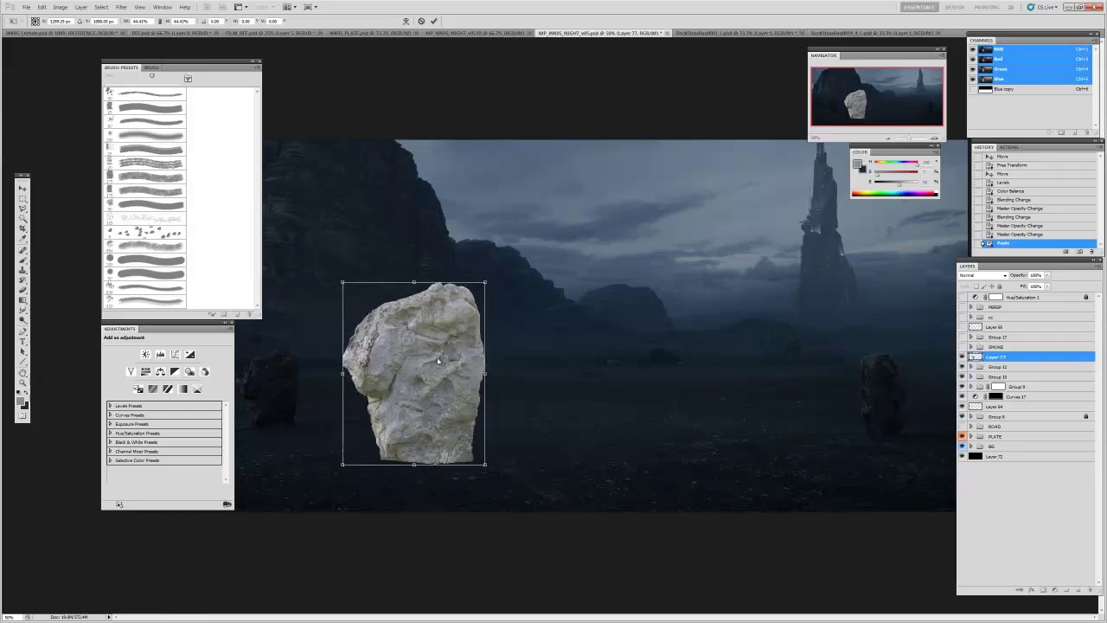
pyautogui.moveTo(482, 284); pyautogui.dragTo(410, 384)
pyautogui.press('Return')
# - Switch to full screen mode with menus and move the Brush Presets and Adjustments panels away from the painting
pyautogui.press('f')
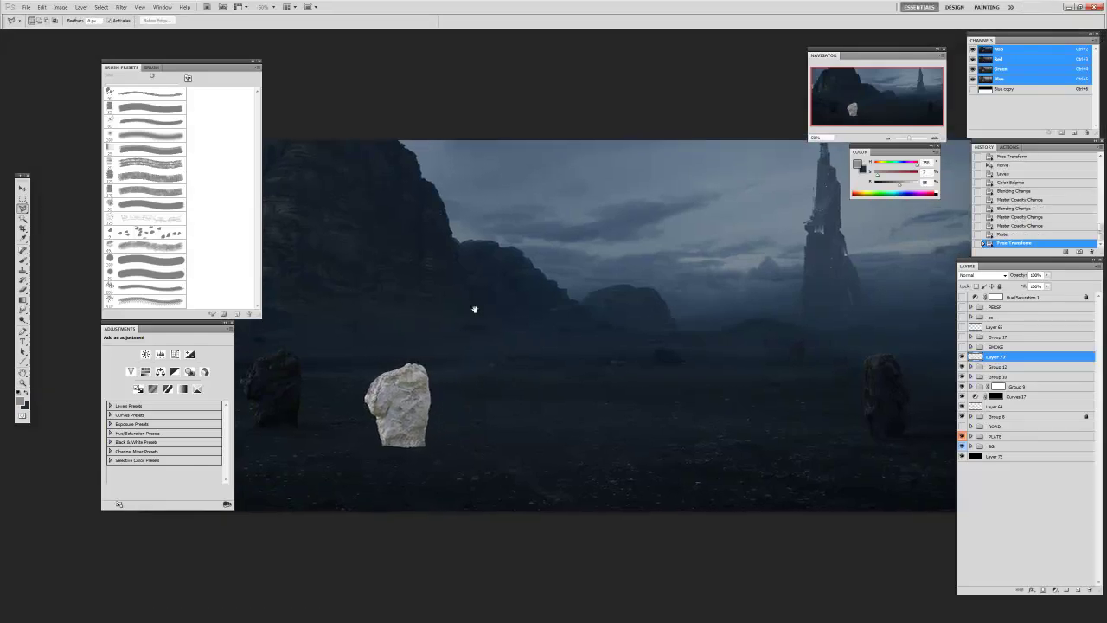
pyautogui.moveTo(475, 309); pyautogui.dragTo(533, 285)
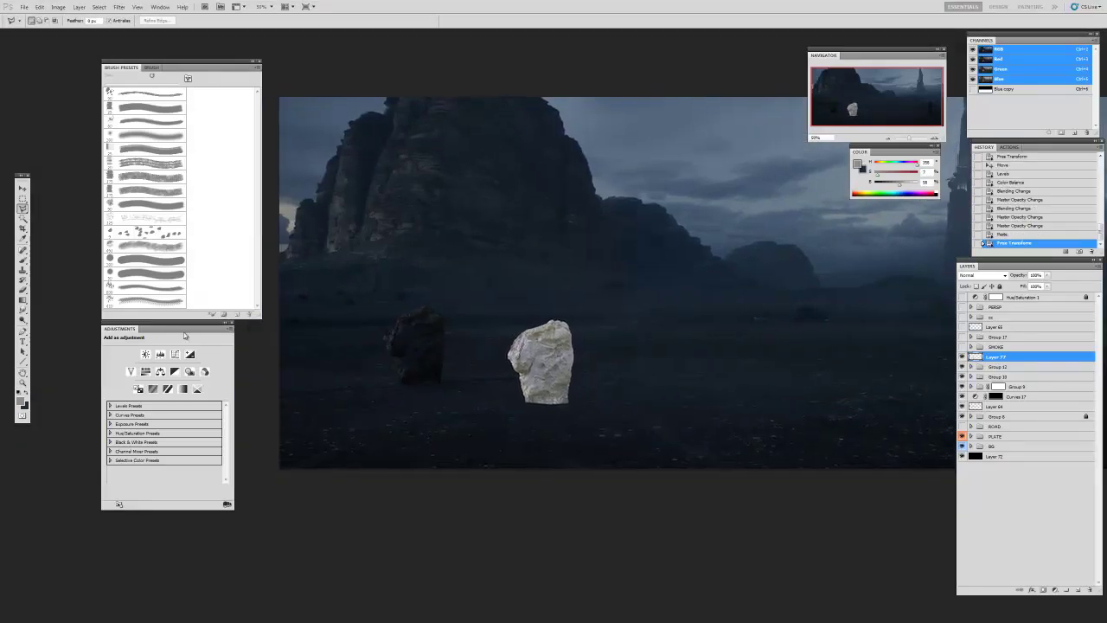
pyautogui.moveTo(184, 335); pyautogui.dragTo(114, 393)
pyautogui.moveTo(192, 69); pyautogui.dragTo(136, 87)
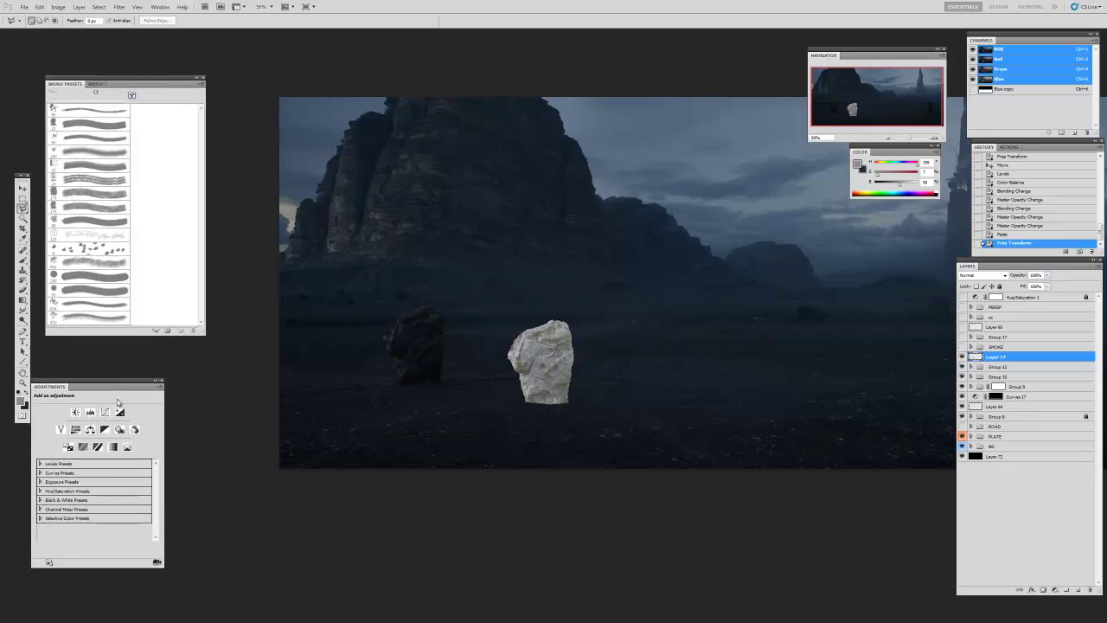
pyautogui.moveTo(121, 388); pyautogui.dragTo(144, 376)
# - Compare the brightness of the pasted rock with the dark foreground rock beside it at different magnifications
pyautogui.moveTo(550, 370)
pyautogui.mouseDown()
pyautogui.moveTo(452, 369)
pyautogui.moveTo(539, 355)
pyautogui.mouseUp()
pyautogui.press('z')
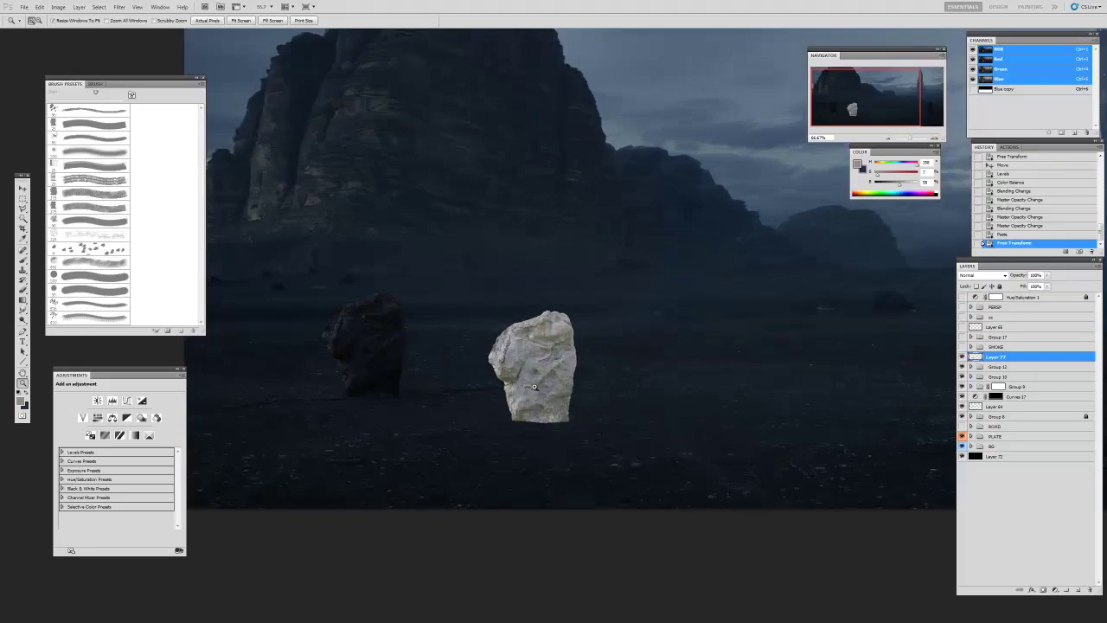
pyautogui.click(540, 365)
pyautogui.moveTo(666, 379); pyautogui.dragTo(622, 391)
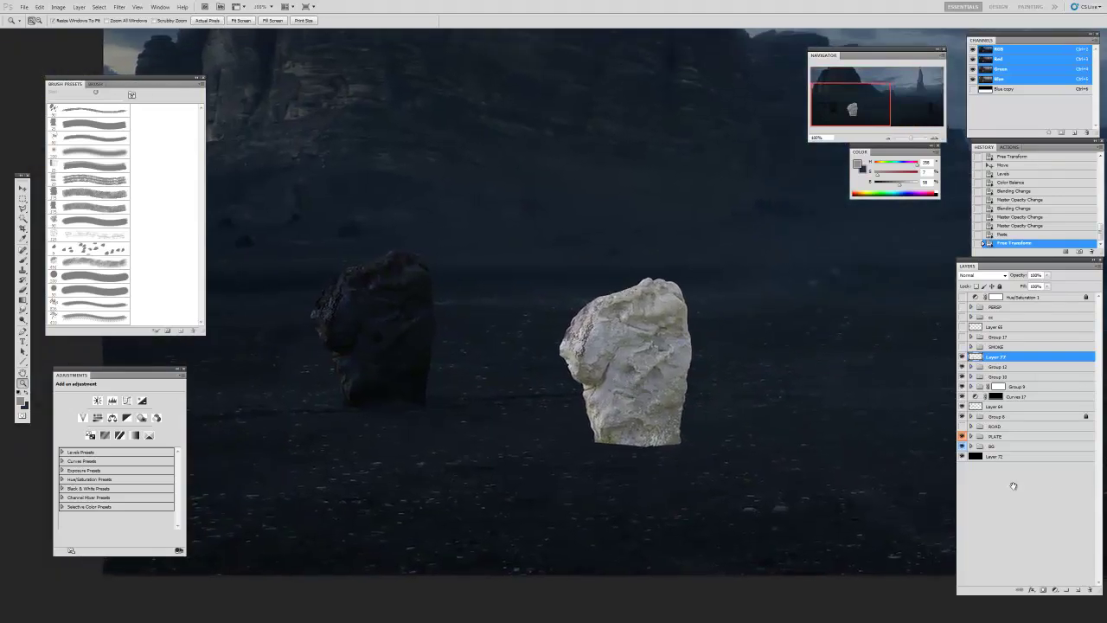
pyautogui.keyDown('alt'); pyautogui.click(641, 380); pyautogui.keyUp('alt')
pyautogui.moveTo(661, 388); pyautogui.dragTo(520, 427)
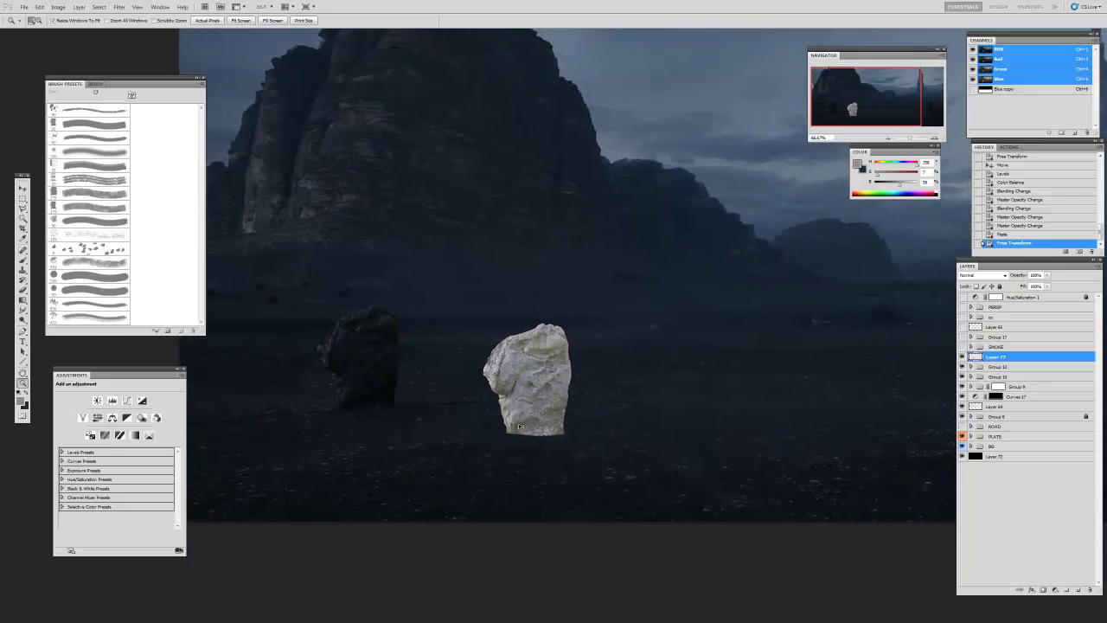
pyautogui.press('v')
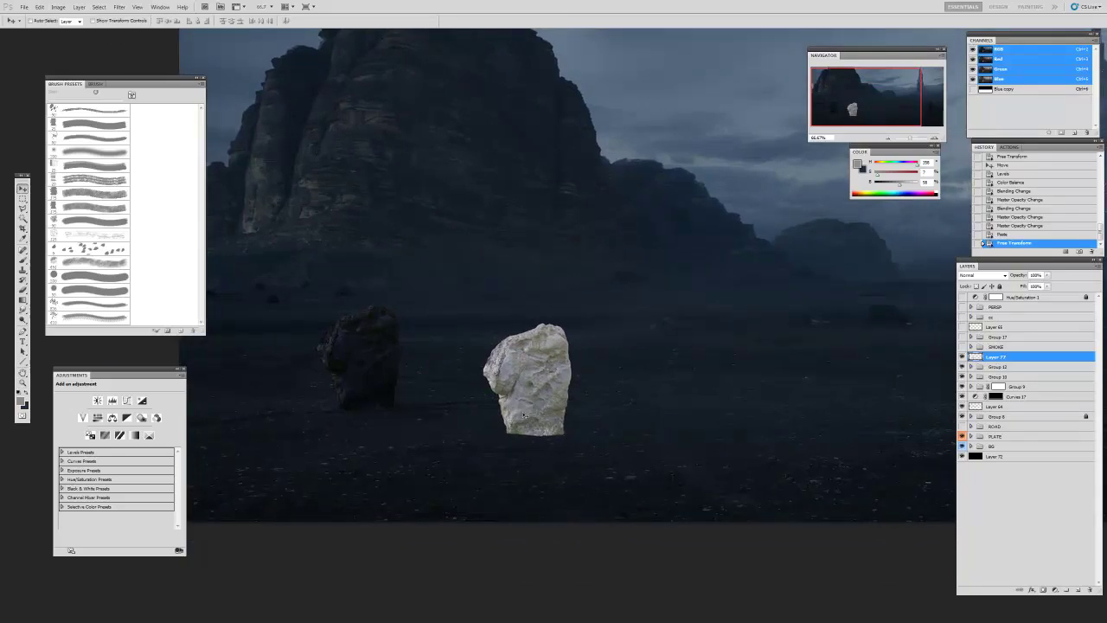
pyautogui.moveTo(539, 380); pyautogui.dragTo(535, 383)
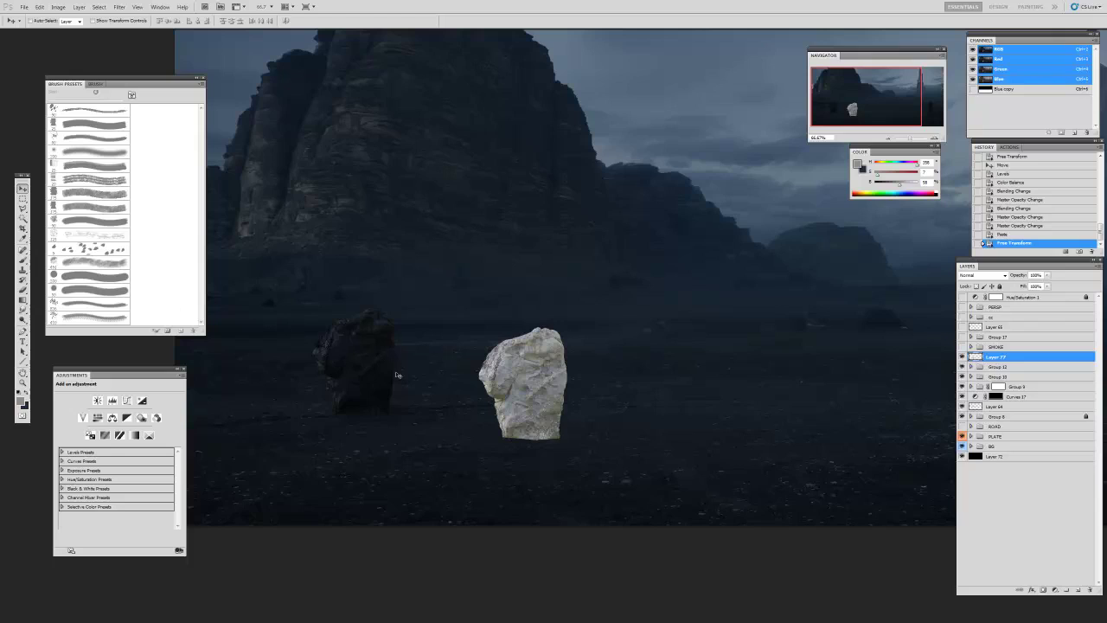
pyautogui.moveTo(511, 370); pyautogui.dragTo(472, 378)
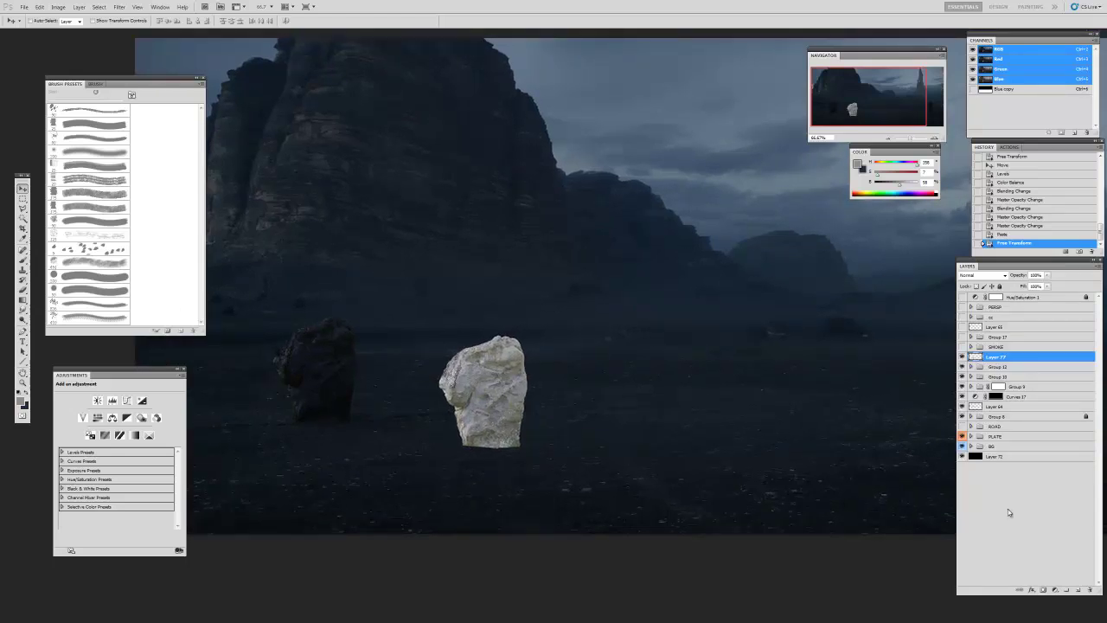
# - Add a Curves adjustment clipped to the pasted rock and show the Hue/Saturation 1 layer for a grayscale check
pyautogui.click(1054, 591)
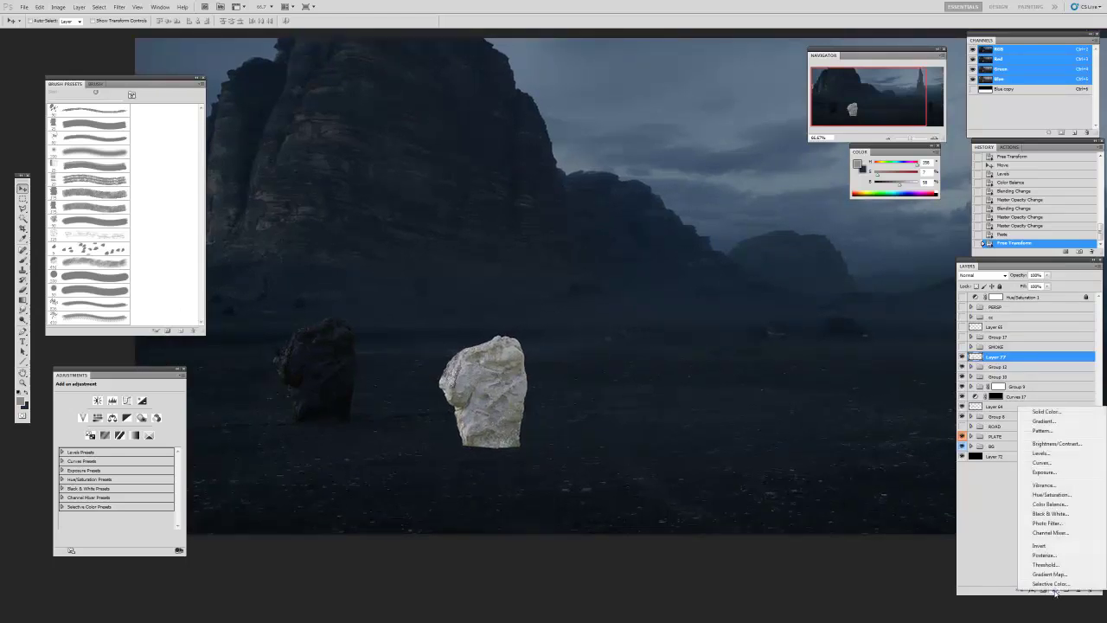
pyautogui.click(1056, 469)
pyautogui.hotkey('ctrl', 'alt', 'g')
pyautogui.click(962, 297)
# - Lower the curve's white point strongly to darken the pasted rock to the values of the neighbouring rock
pyautogui.moveTo(180, 412); pyautogui.dragTo(179, 502)
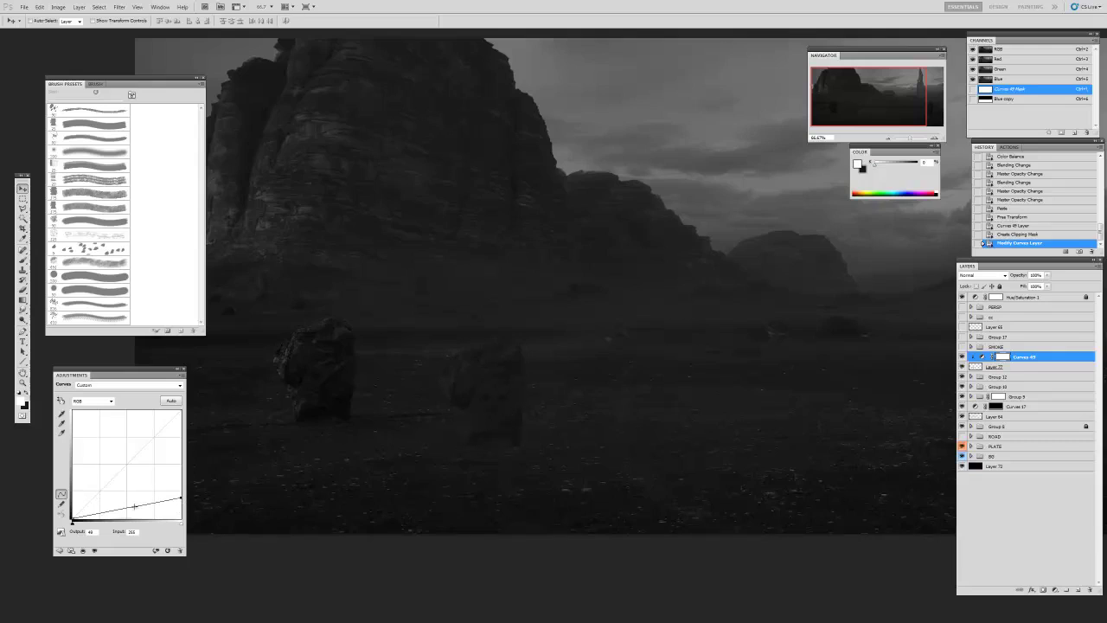
pyautogui.moveTo(129, 507); pyautogui.dragTo(128, 508)
pyautogui.press('Delete')
pyautogui.moveTo(129, 506); pyautogui.dragTo(131, 508)
pyautogui.moveTo(510, 412); pyautogui.dragTo(533, 430)
# - Add a layer mask to the pasted rock layer and frame the rock's base for painting
pyautogui.click(982, 369)
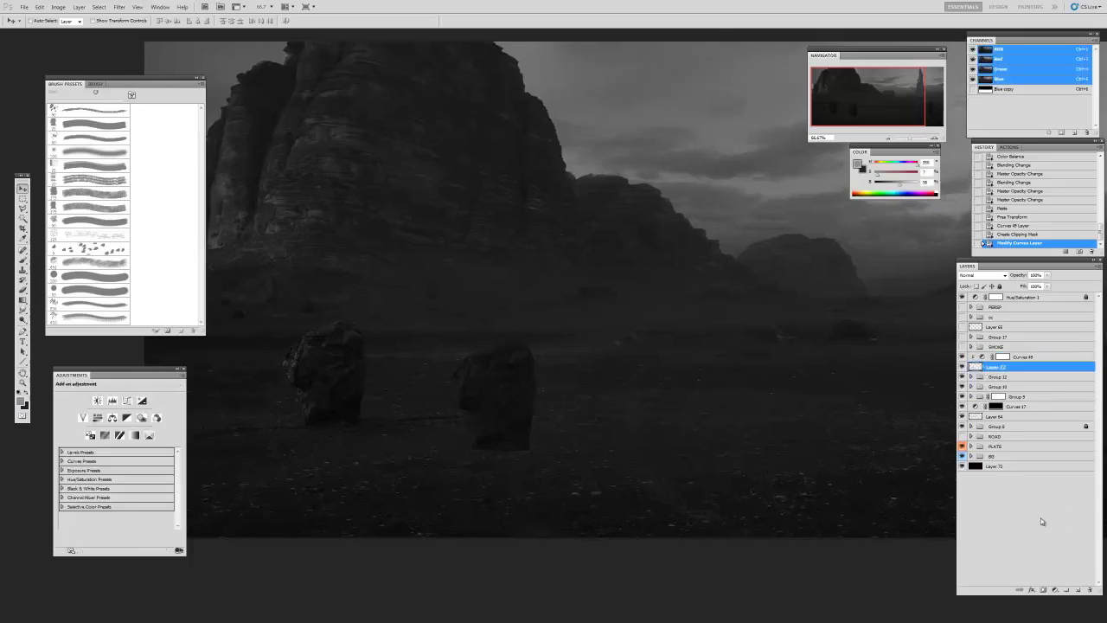
pyautogui.click(1044, 589)
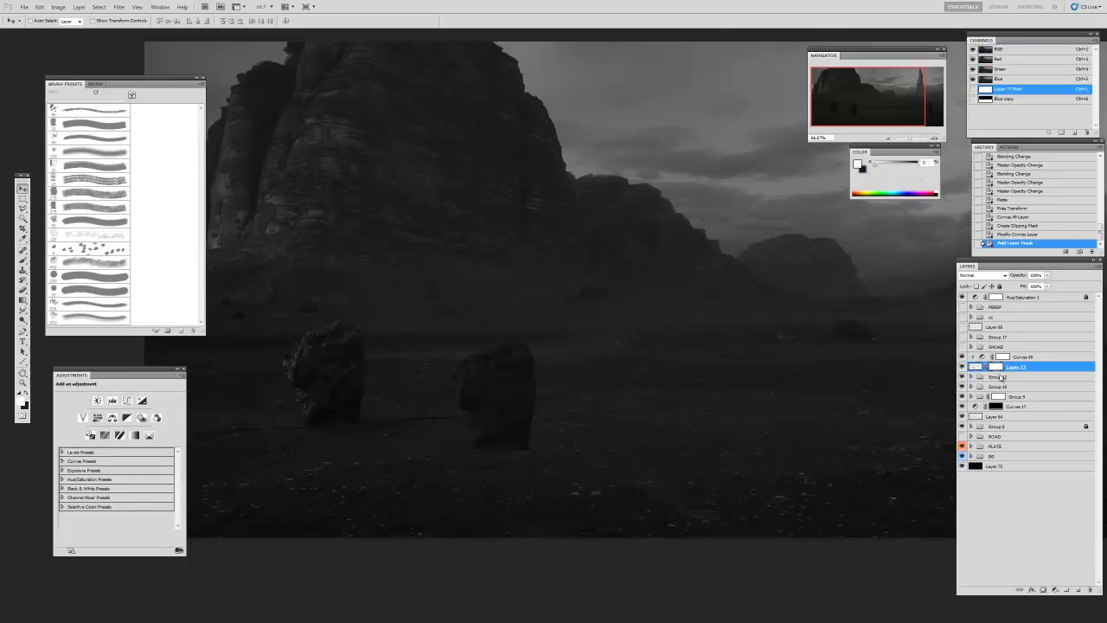
pyautogui.press('z')
pyautogui.click(514, 467)
pyautogui.click(514, 467)
pyautogui.moveTo(519, 450); pyautogui.dragTo(551, 465)
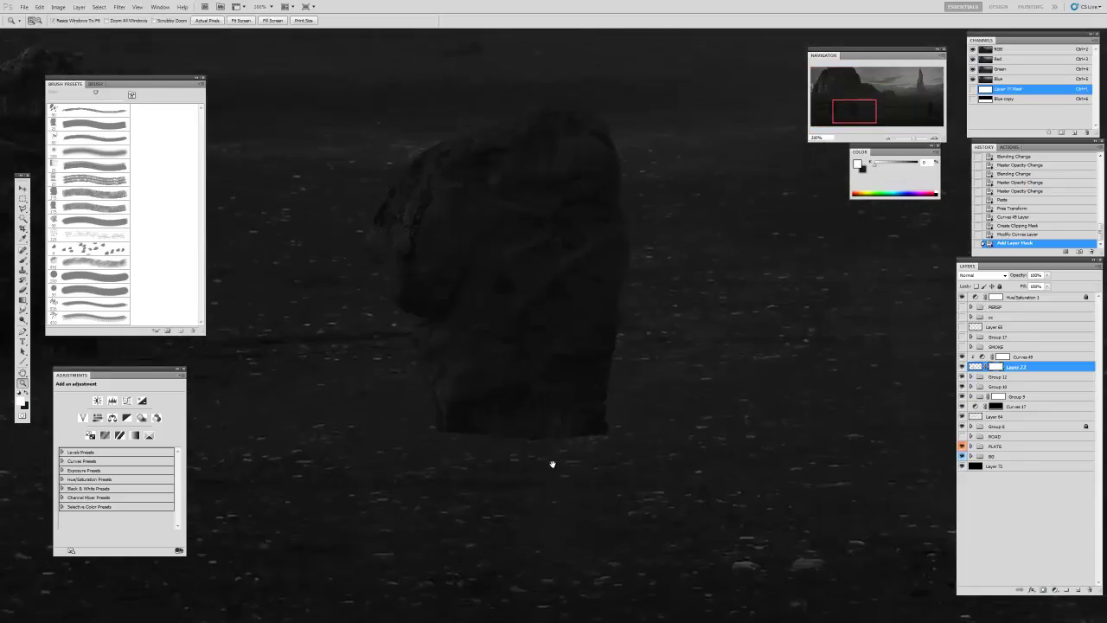
# - Paint black on the mask with a small speckled brush along the rock's straight base to break up the edge
pyautogui.press('b')
pyautogui.click(95, 139)
pyautogui.press('[')
pyautogui.press('[')
pyautogui.press('[')
pyautogui.press('[')
pyautogui.press('[')
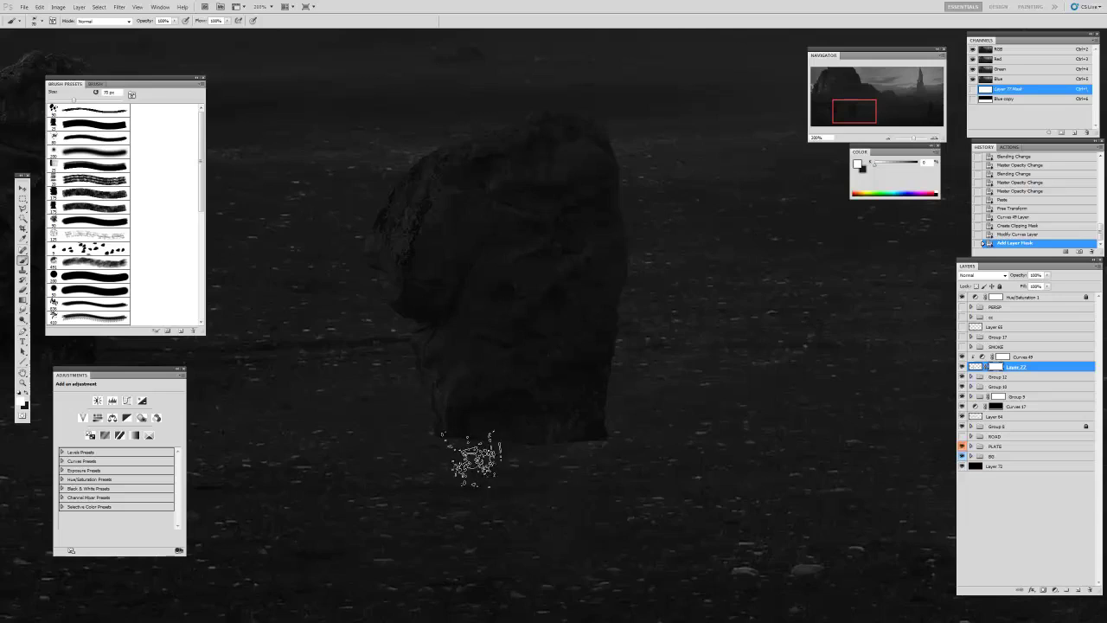
pyautogui.moveTo(453, 440)
pyautogui.mouseDown()
pyautogui.moveTo(366, 442)
pyautogui.moveTo(437, 452)
pyautogui.mouseUp()
pyautogui.press('x')
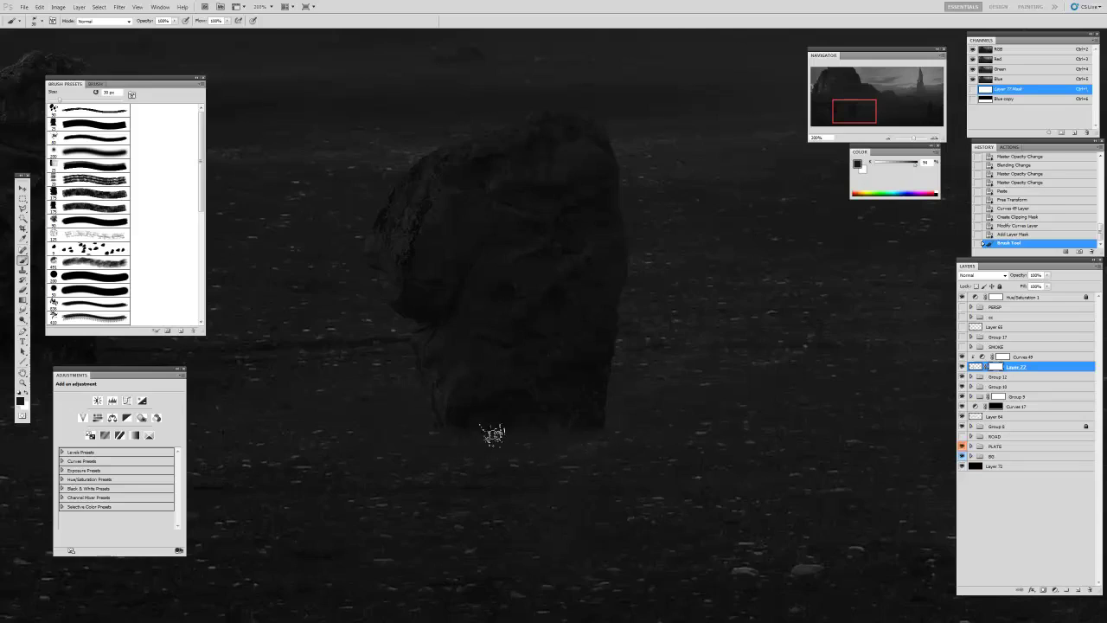
pyautogui.moveTo(419, 436); pyautogui.dragTo(628, 450)
pyautogui.press('v')
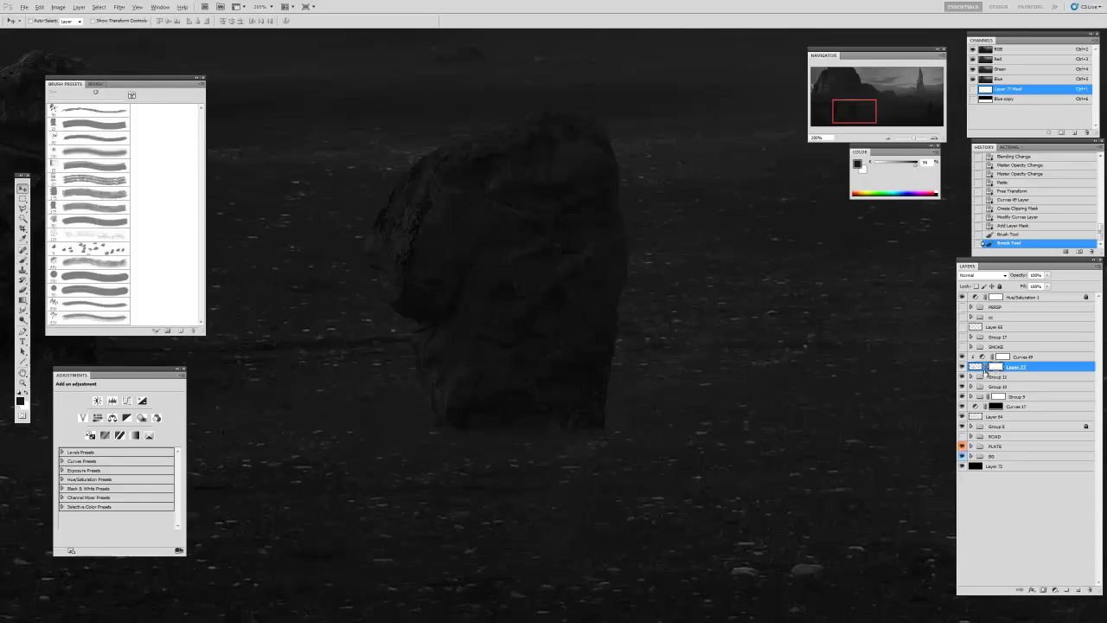
# - Refine the rock's base on the mask with alternating black and white strokes of the speckled brush
pyautogui.press('b')
pyautogui.moveTo(568, 437)
pyautogui.mouseDown()
pyautogui.moveTo(536, 417)
pyautogui.moveTo(545, 426)
pyautogui.moveTo(525, 430)
pyautogui.moveTo(598, 415)
pyautogui.moveTo(570, 421)
pyautogui.mouseUp()
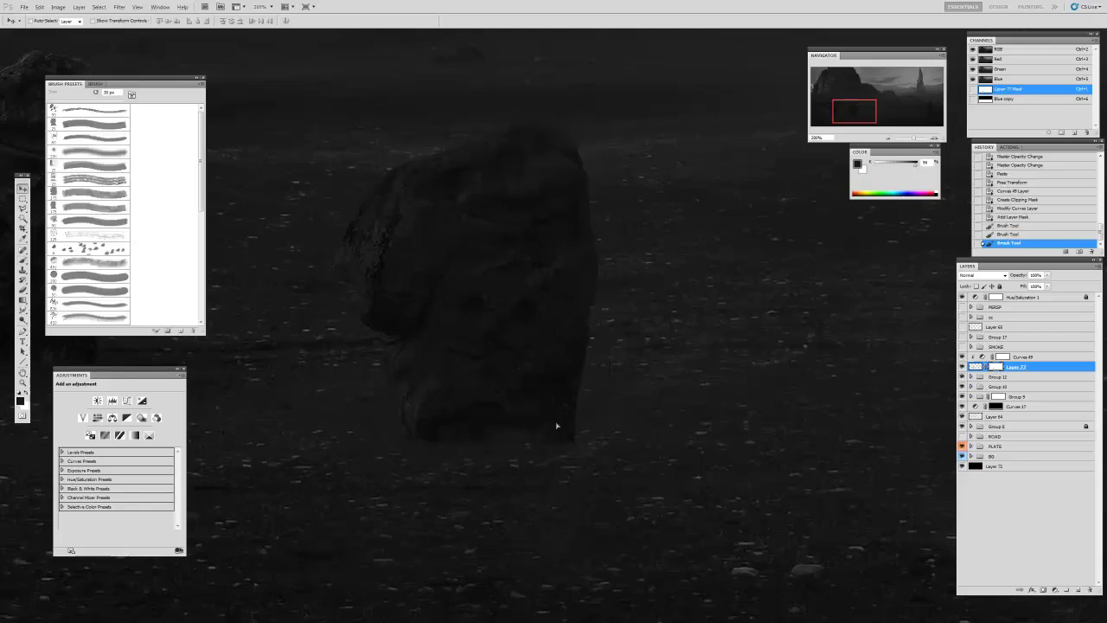
pyautogui.press('x')
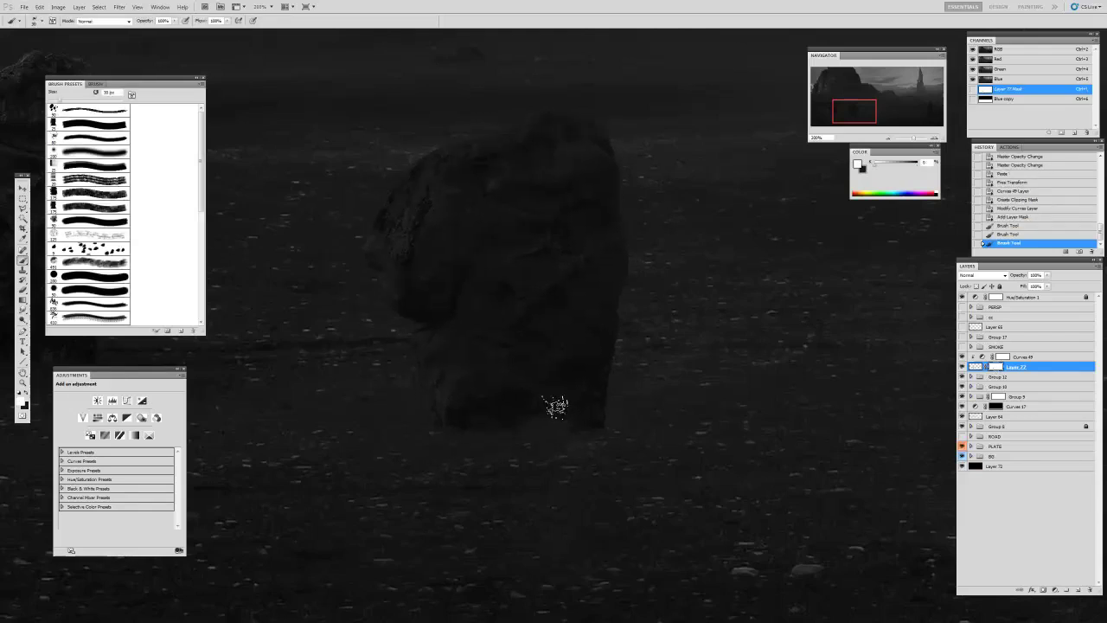
pyautogui.moveTo(551, 426)
pyautogui.mouseDown()
pyautogui.moveTo(507, 443)
pyautogui.moveTo(530, 412)
pyautogui.moveTo(513, 425)
pyautogui.moveTo(558, 413)
pyautogui.moveTo(527, 432)
pyautogui.moveTo(534, 395)
pyautogui.moveTo(567, 386)
pyautogui.moveTo(531, 391)
pyautogui.moveTo(510, 413)
pyautogui.moveTo(572, 370)
pyautogui.moveTo(656, 341)
pyautogui.mouseUp()
pyautogui.press('x')
pyautogui.press('x')
pyautogui.press('x')
pyautogui.moveTo(519, 409)
pyautogui.mouseDown()
pyautogui.moveTo(562, 388)
pyautogui.moveTo(548, 421)
pyautogui.moveTo(571, 403)
pyautogui.moveTo(505, 433)
pyautogui.moveTo(575, 397)
pyautogui.moveTo(601, 408)
pyautogui.moveTo(540, 397)
pyautogui.moveTo(585, 376)
pyautogui.moveTo(526, 402)
pyautogui.moveTo(556, 416)
pyautogui.mouseUp()
pyautogui.press('x')
# - Hide the Hue/Saturation 1 layer and compare the darkened rock with its surroundings in colour and in grayscale
pyautogui.click(962, 297)
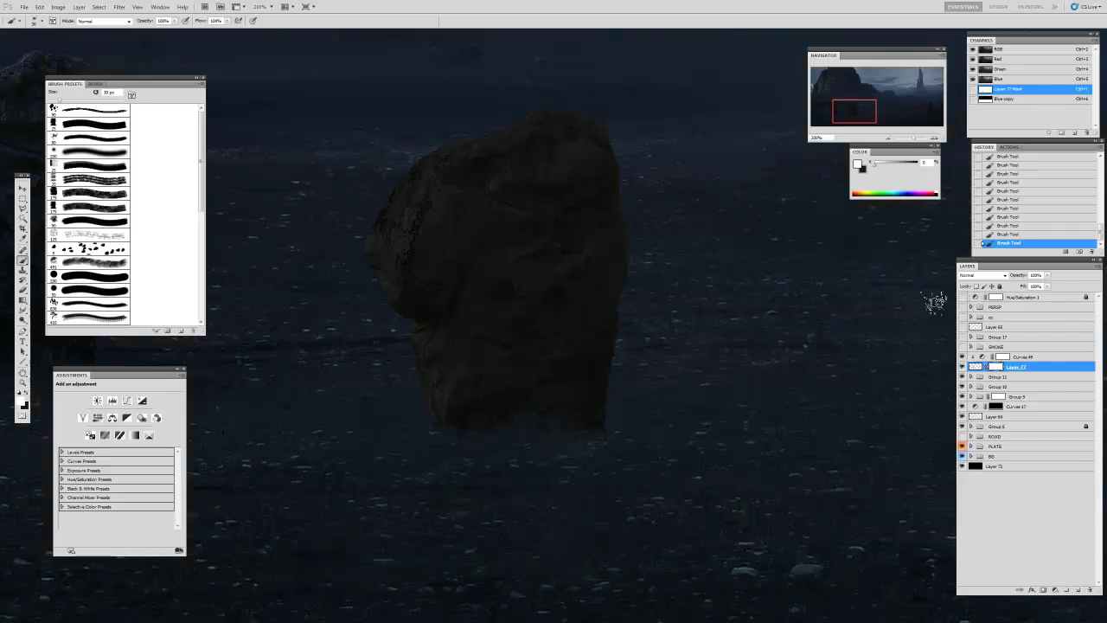
pyautogui.press('z')
pyautogui.keyDown('alt'); pyautogui.click(594, 354); pyautogui.keyUp('alt')
pyautogui.keyDown('alt'); pyautogui.click(594, 354); pyautogui.keyUp('alt')
pyautogui.keyDown('alt'); pyautogui.click(594, 354); pyautogui.keyUp('alt')
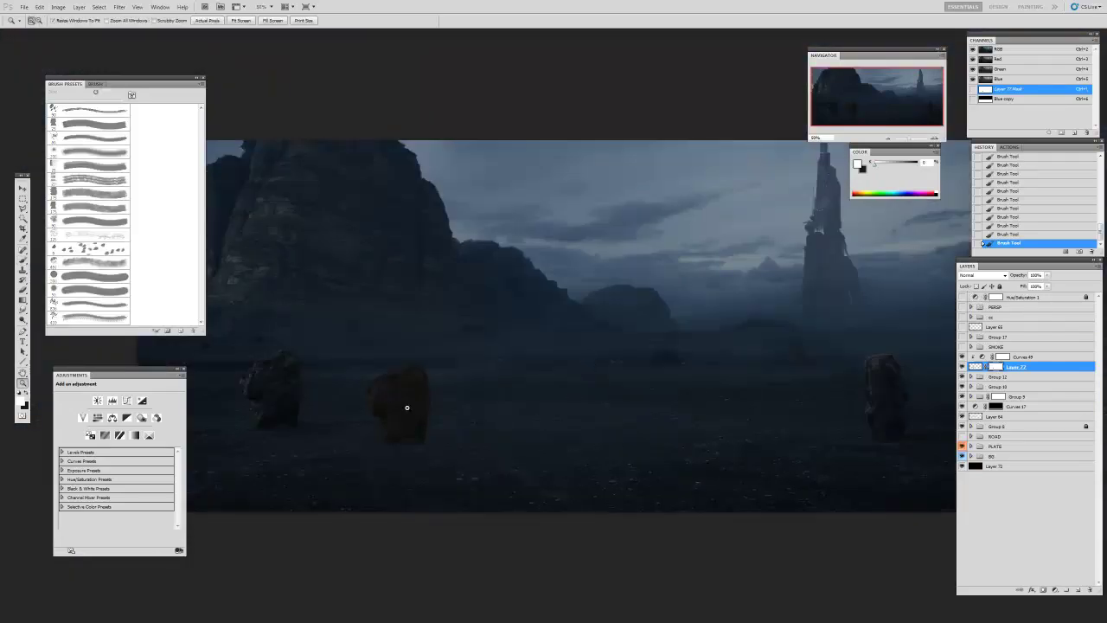
pyautogui.press('b')
pyautogui.moveTo(514, 359); pyautogui.dragTo(638, 331)
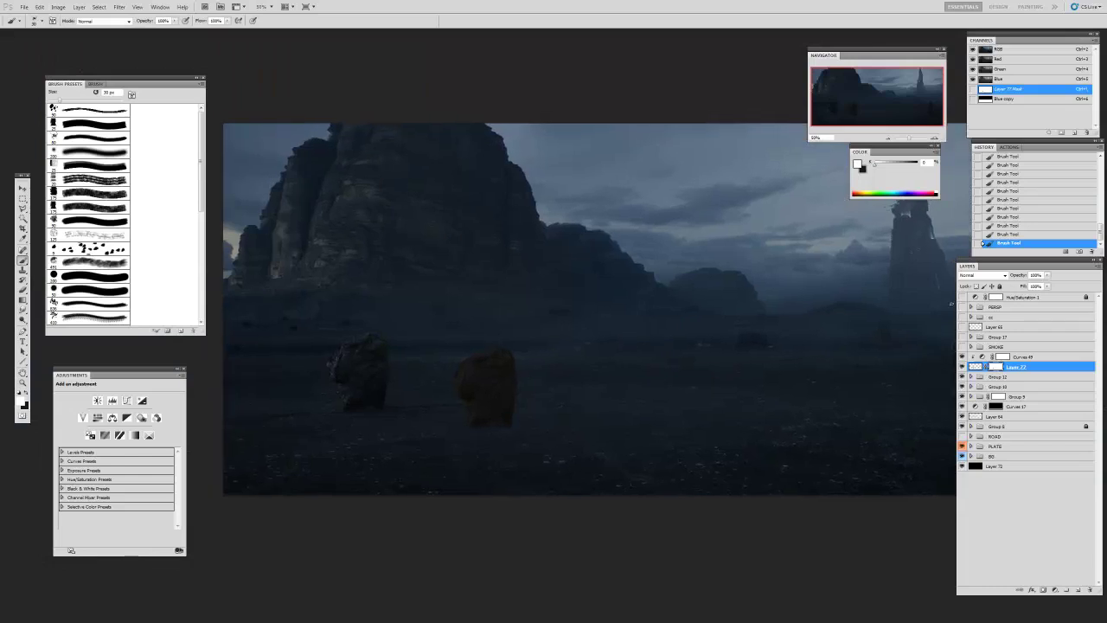
pyautogui.press('v')
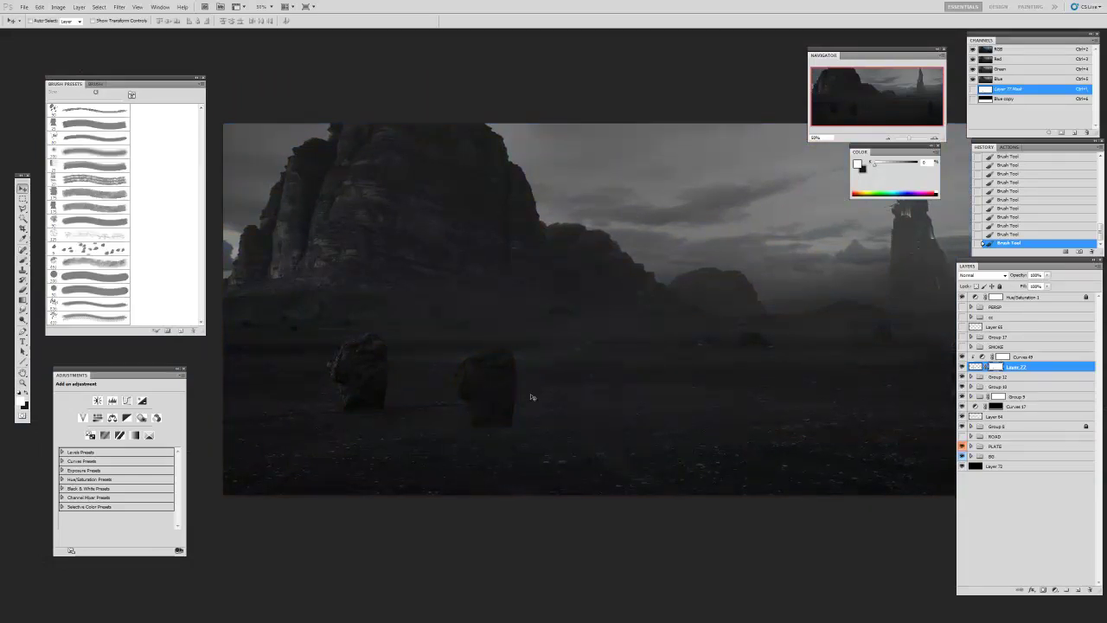
pyautogui.click(962, 297)
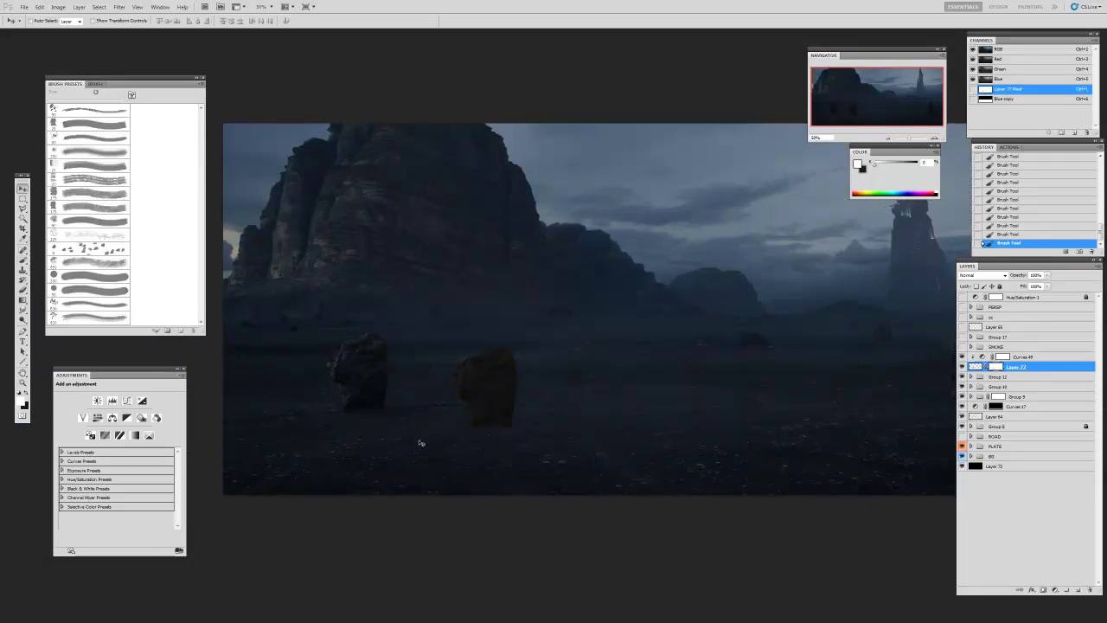
# - Add a Curves adjustment clipped to the rock layer, place it above Curves 49 and set its blend mode to Color
pyautogui.click(1056, 590)
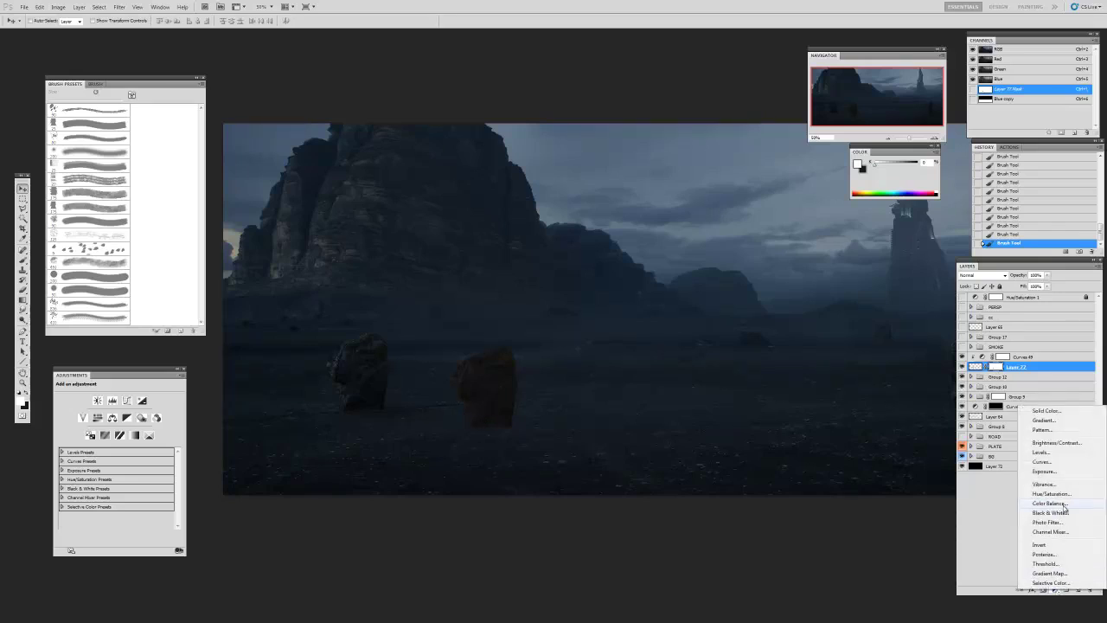
pyautogui.click(1060, 462)
pyautogui.moveTo(1022, 369); pyautogui.dragTo(1021, 354)
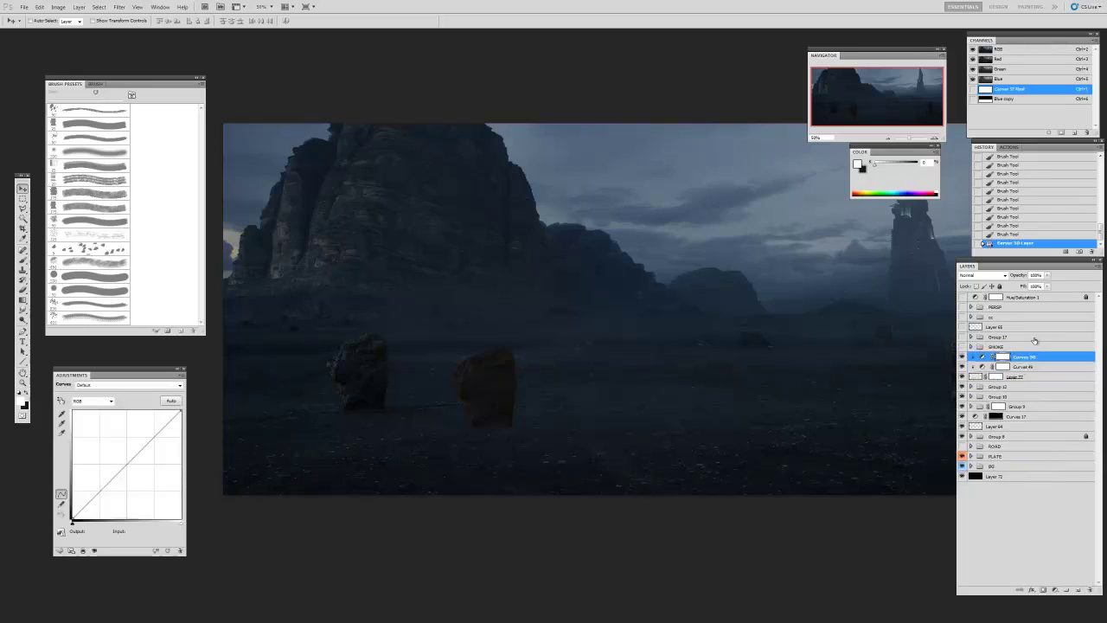
pyautogui.click(995, 276)
pyautogui.click(966, 491)
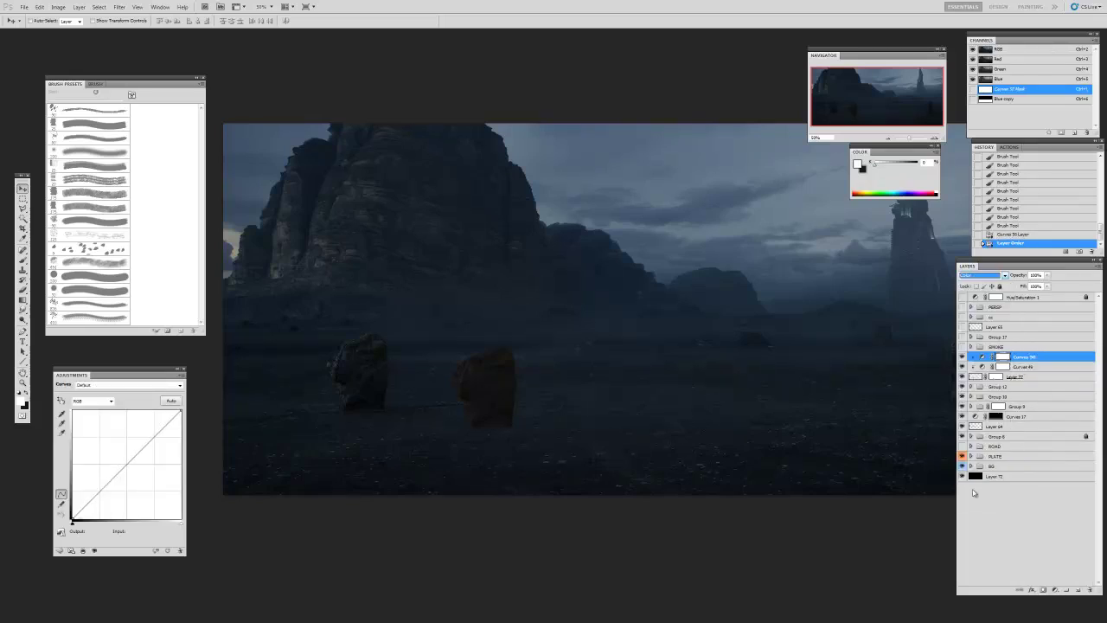
# - Sample the rock's tone on the new curve's Red channel and lower that point to reduce its warm cast
pyautogui.click(95, 401)
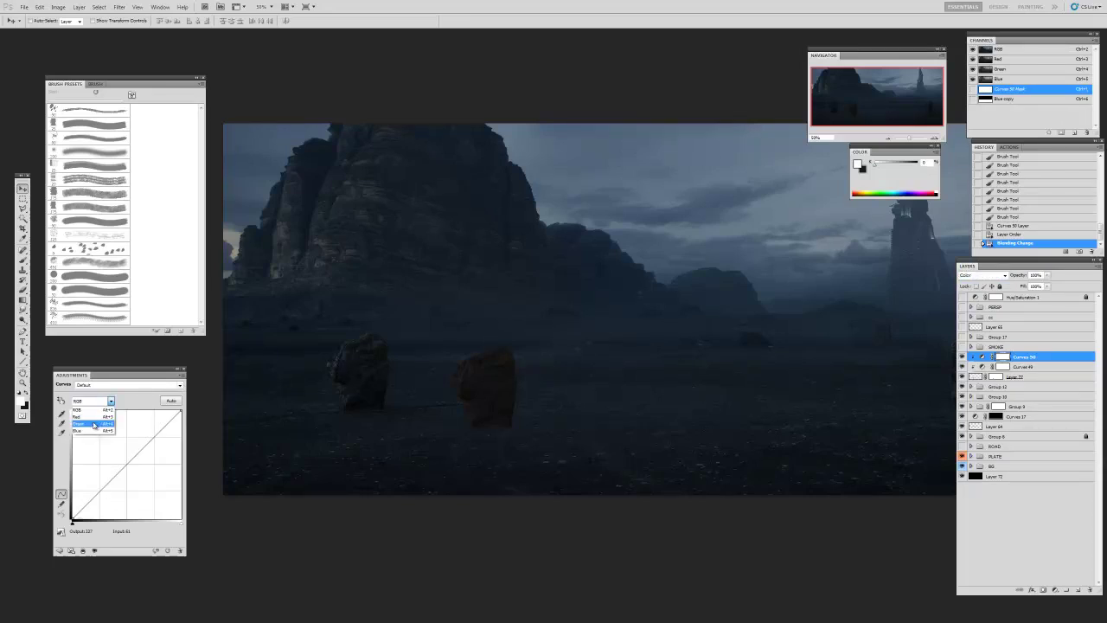
pyautogui.click(93, 412)
pyautogui.moveTo(154, 378); pyautogui.dragTo(267, 358)
pyautogui.click(172, 383)
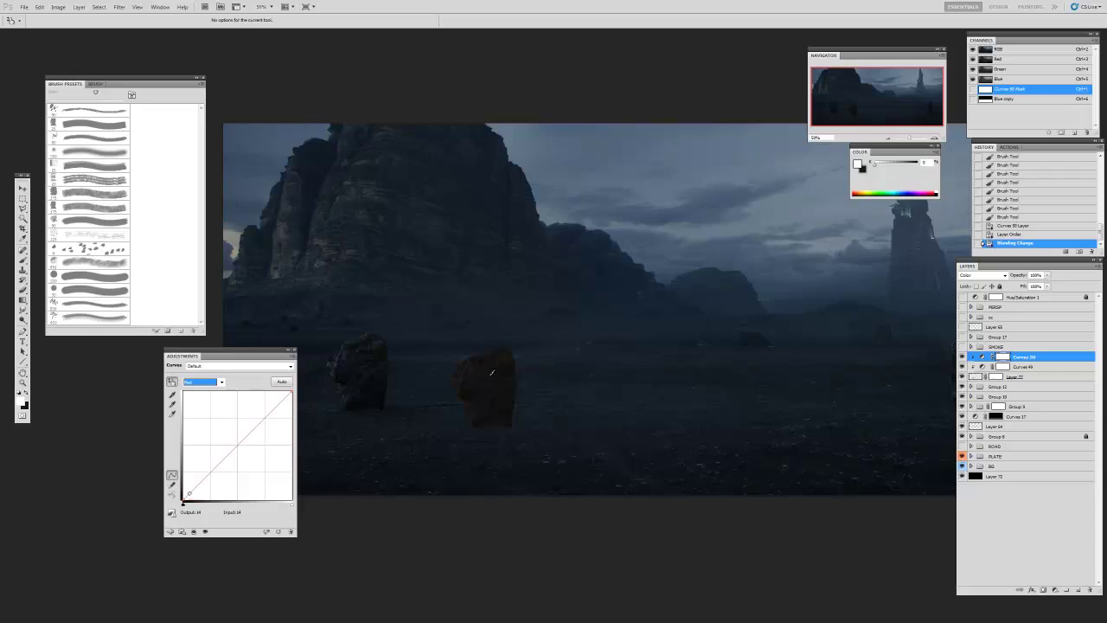
pyautogui.click(491, 374)
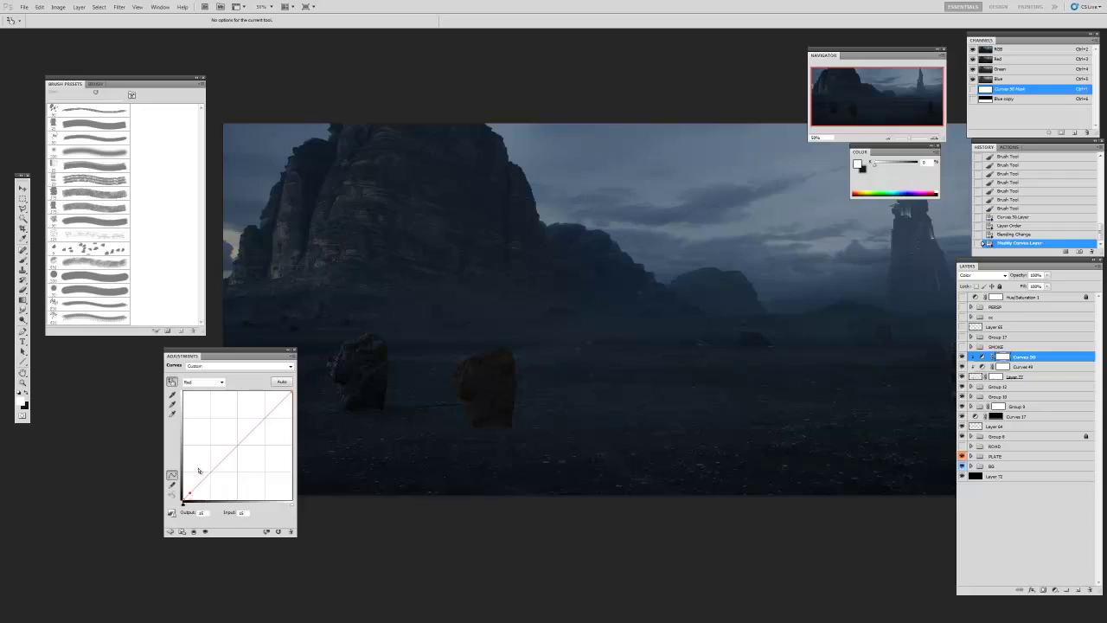
pyautogui.press('Down')
pyautogui.press('Down')
pyautogui.press('Down')
pyautogui.press('Down')
pyautogui.press('Down')
pyautogui.press('Down')
# - Raise the curve slightly in the Blue channel to cool the rock's colour
pyautogui.click(208, 381)
pyautogui.click(200, 411)
pyautogui.press('Up')
pyautogui.press('Up')
# - Add another clipped Curves adjustment directly above Curves 49 and lower its white point slightly to darken the rock
pyautogui.click(983, 368)
pyautogui.press('v')
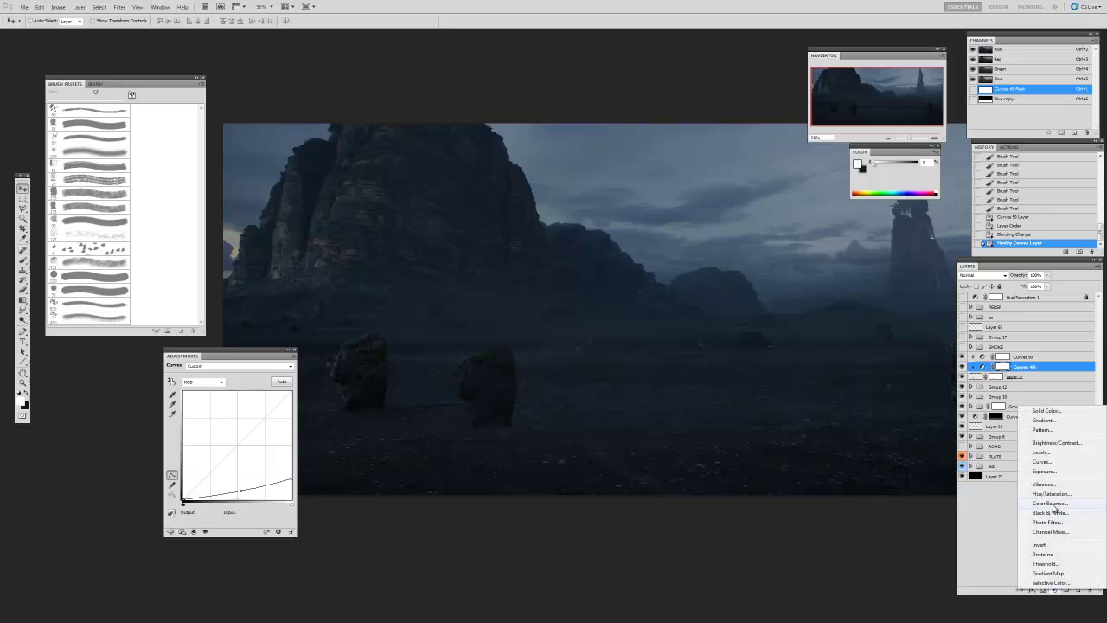
pyautogui.click(1060, 463)
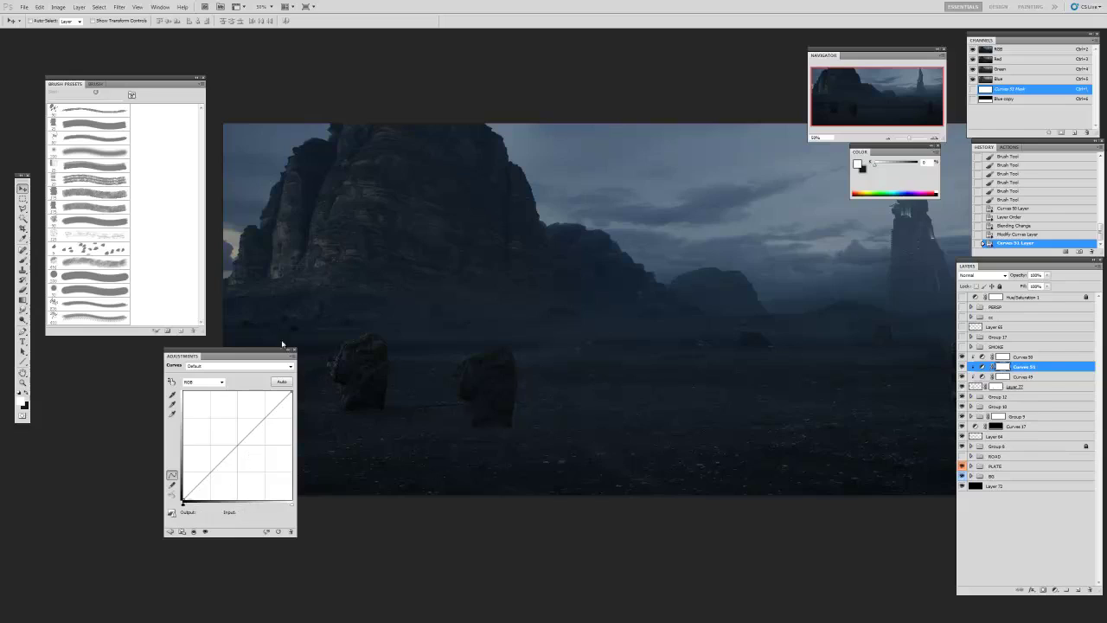
pyautogui.moveTo(292, 393)
pyautogui.mouseDown()
pyautogui.moveTo(300, 425)
pyautogui.moveTo(292, 397)
pyautogui.mouseUp()
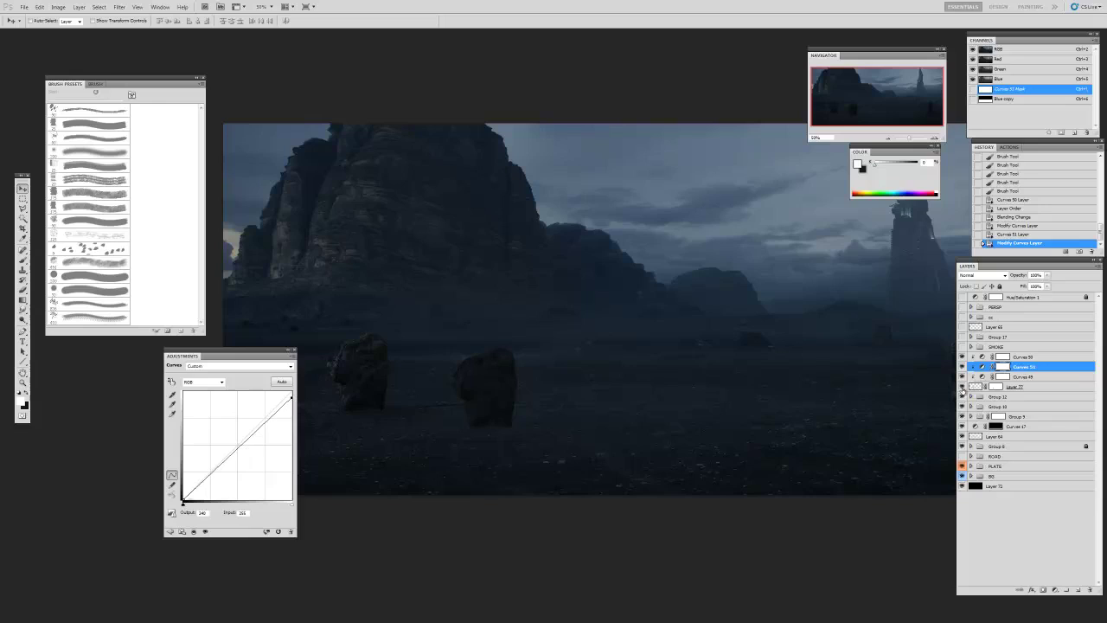
pyautogui.click(1018, 356)
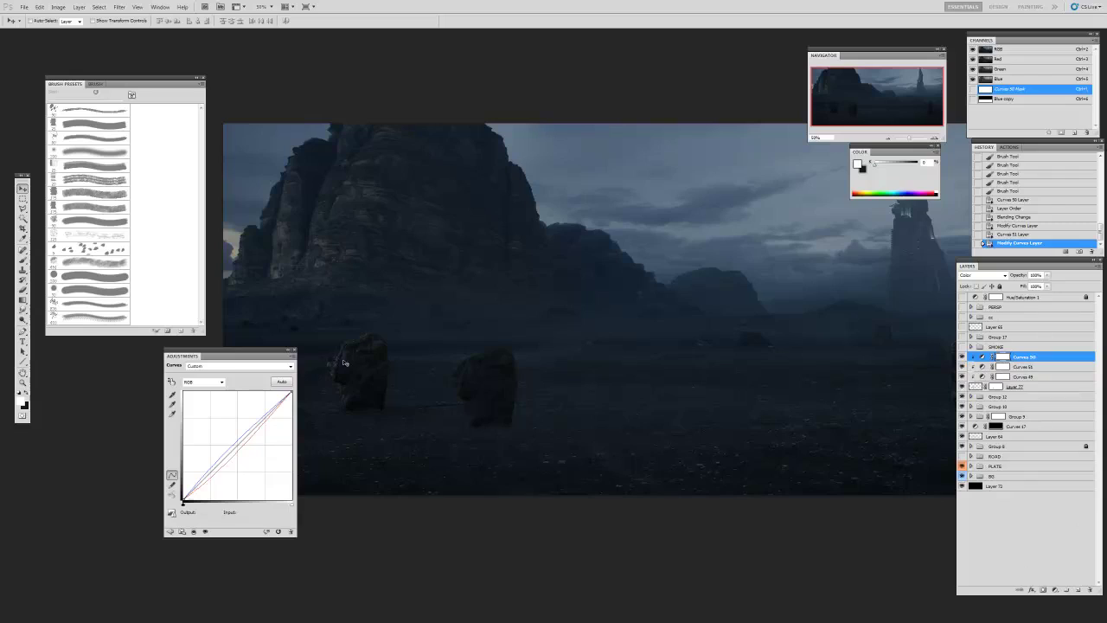
# - Duplicate the rock layer above its curves, apply the copy's layer mask and set the copy to Screen blending
pyautogui.click(981, 389)
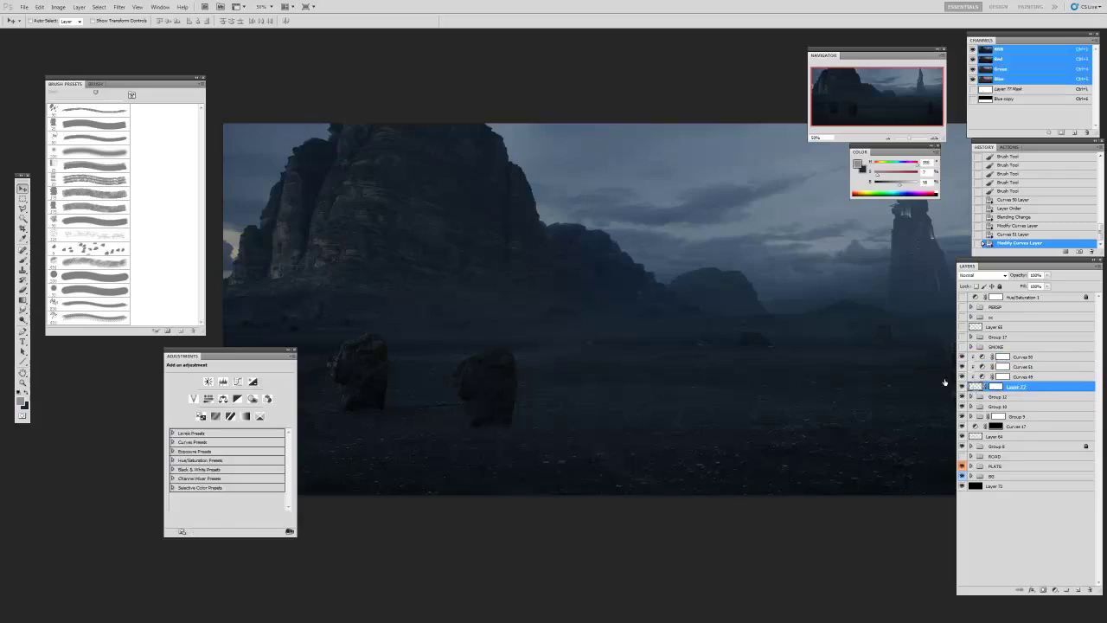
pyautogui.moveTo(977, 389); pyautogui.dragTo(1002, 362)
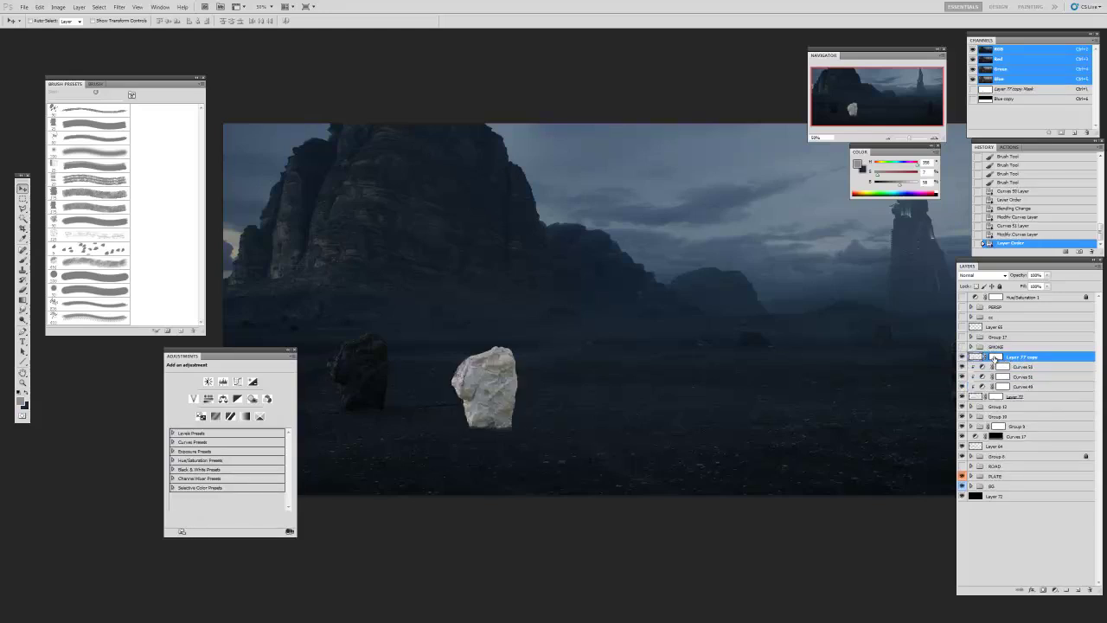
pyautogui.rightClick(998, 358)
pyautogui.click(1014, 384)
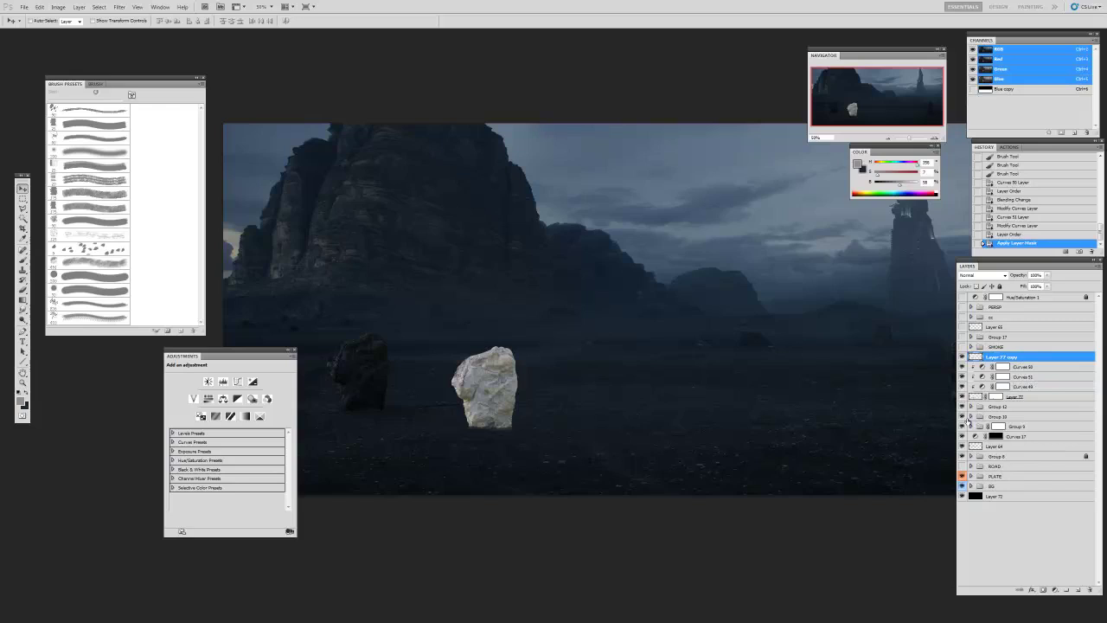
pyautogui.click(973, 275)
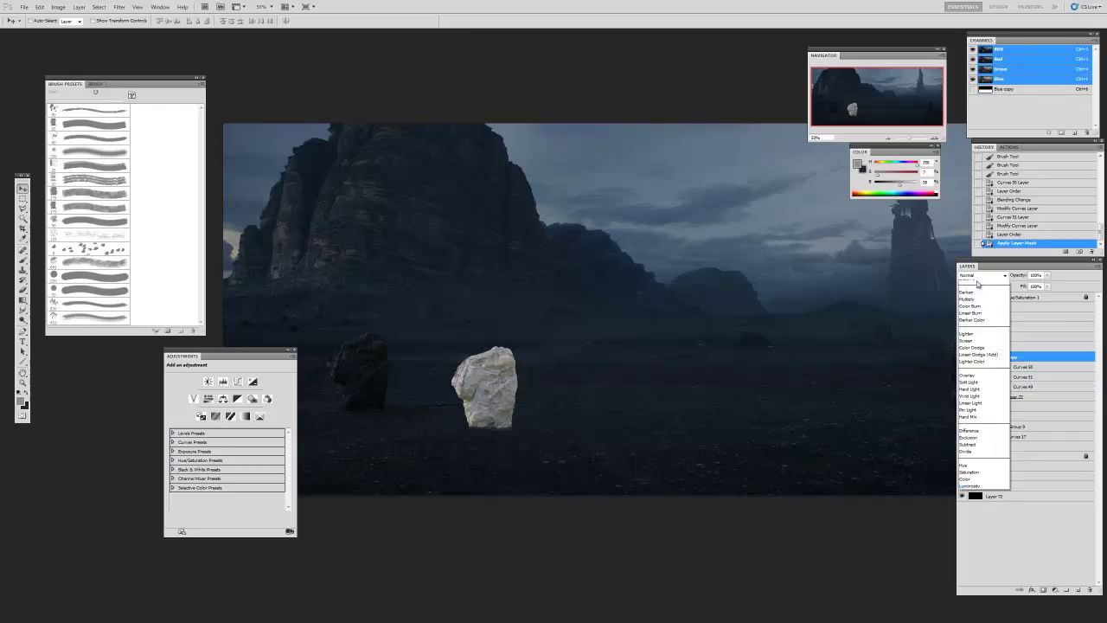
pyautogui.click(973, 355)
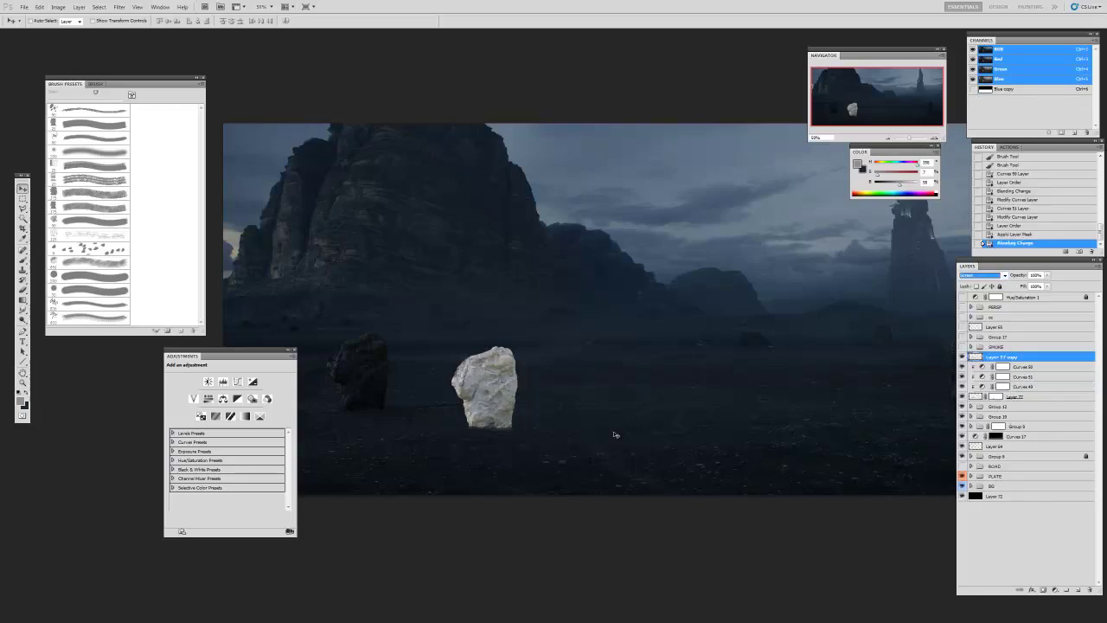
# - Clip a new Curves adjustment to the Screen rock copy and pull its lower midtones down strongly
pyautogui.click(1055, 592)
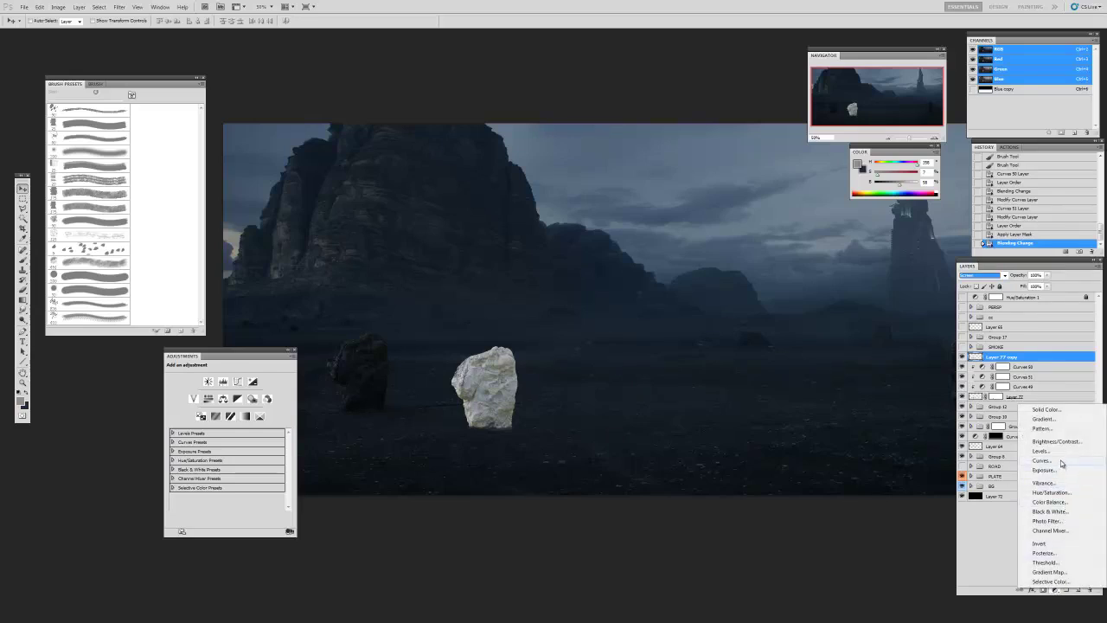
pyautogui.click(1062, 467)
pyautogui.hotkey('ctrl', 'alt', 'g')
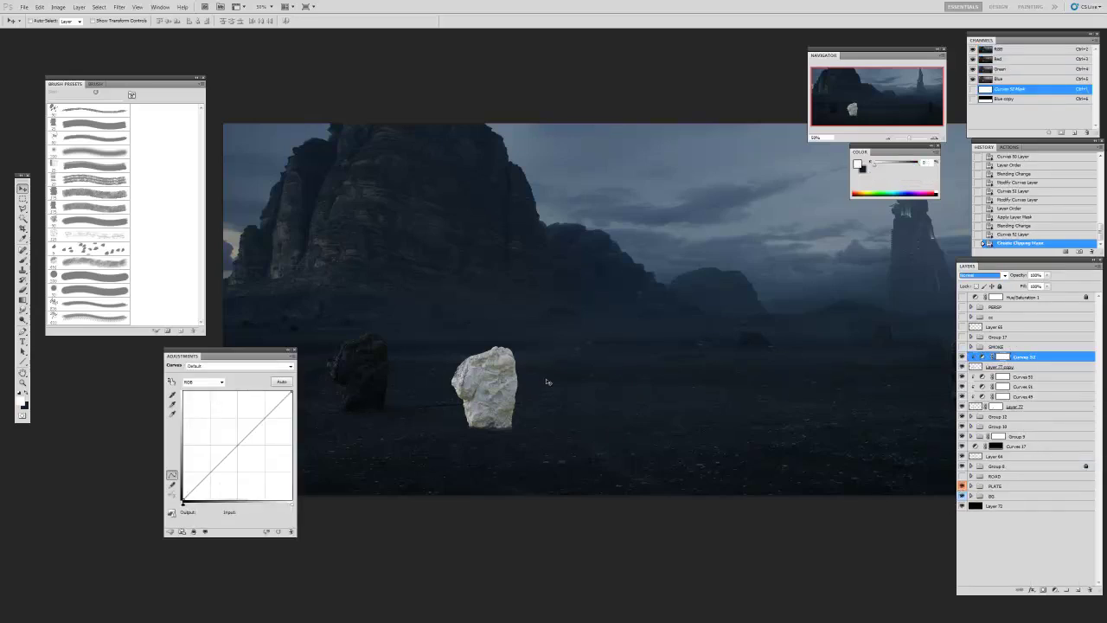
pyautogui.moveTo(272, 353); pyautogui.dragTo(450, 110)
pyautogui.moveTo(382, 238); pyautogui.dragTo(408, 254)
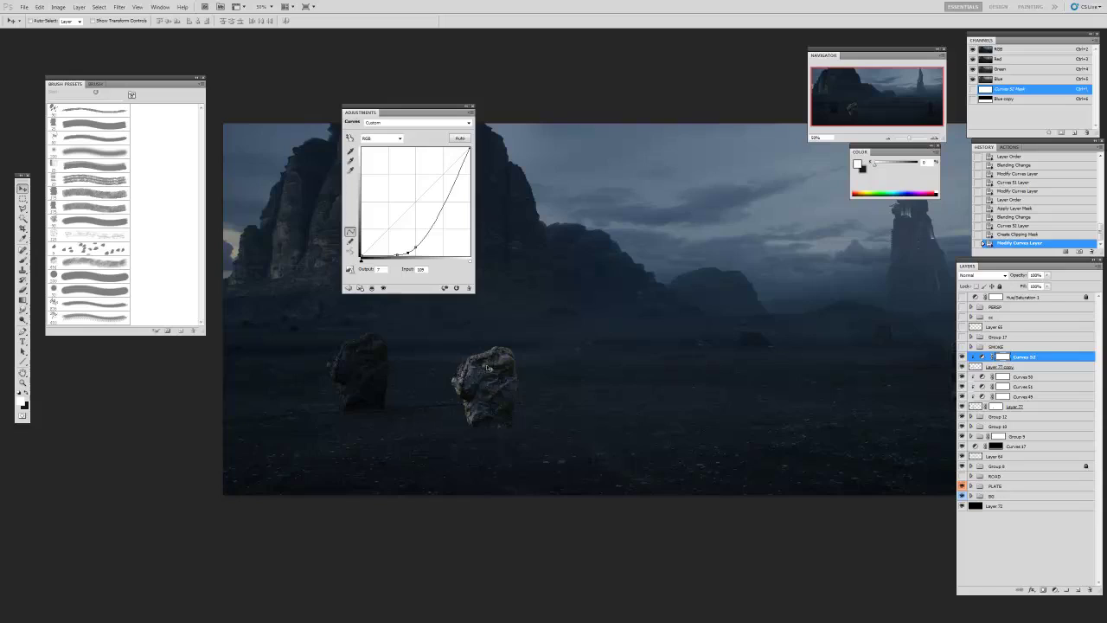
# - Refine the copy's curve by lowering its shadow and midtone points so that only the rock's highlights are added
pyautogui.moveTo(426, 233); pyautogui.dragTo(428, 239)
pyautogui.moveTo(415, 247)
pyautogui.mouseDown()
pyautogui.moveTo(447, 231)
pyautogui.moveTo(402, 262)
pyautogui.mouseUp()
pyautogui.click(409, 253)
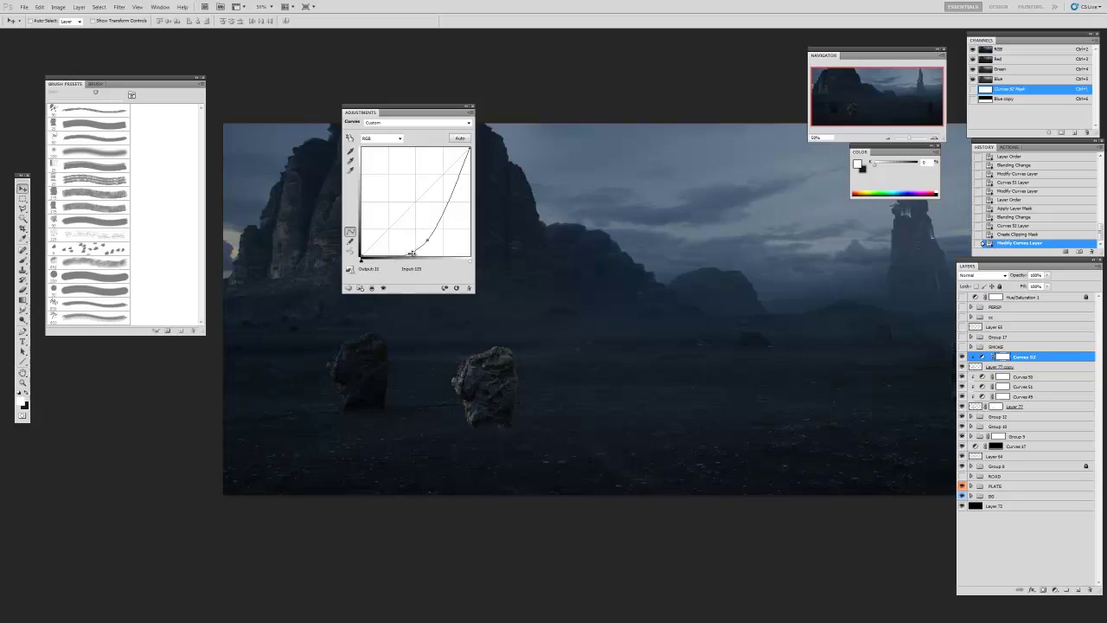
pyautogui.moveTo(428, 240); pyautogui.dragTo(425, 248)
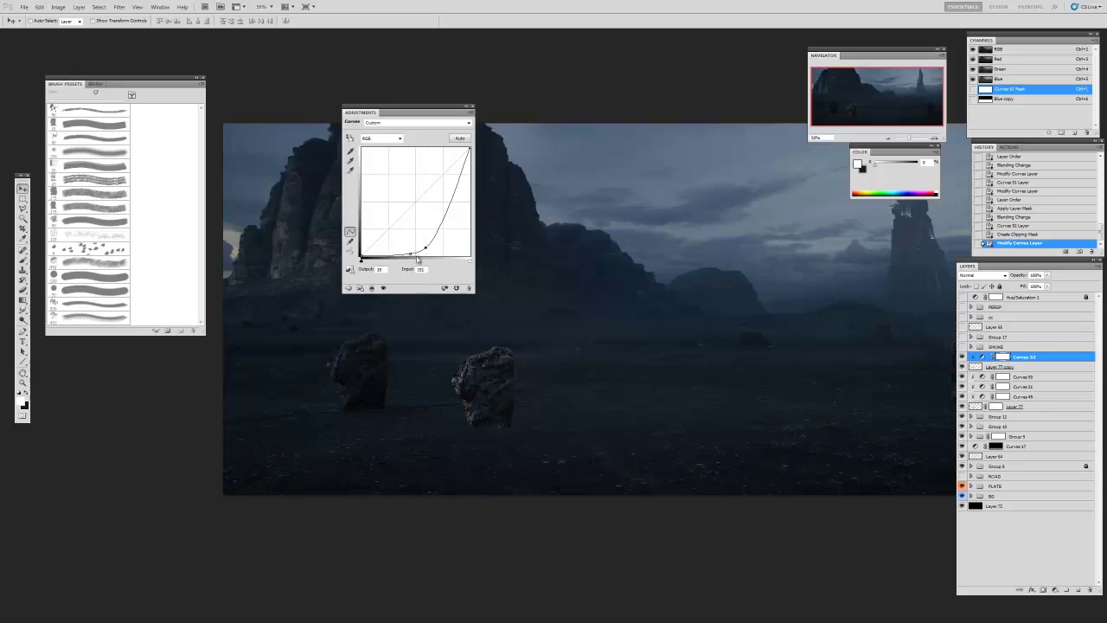
pyautogui.moveTo(409, 253); pyautogui.dragTo(412, 254)
pyautogui.moveTo(439, 113); pyautogui.dragTo(218, 323)
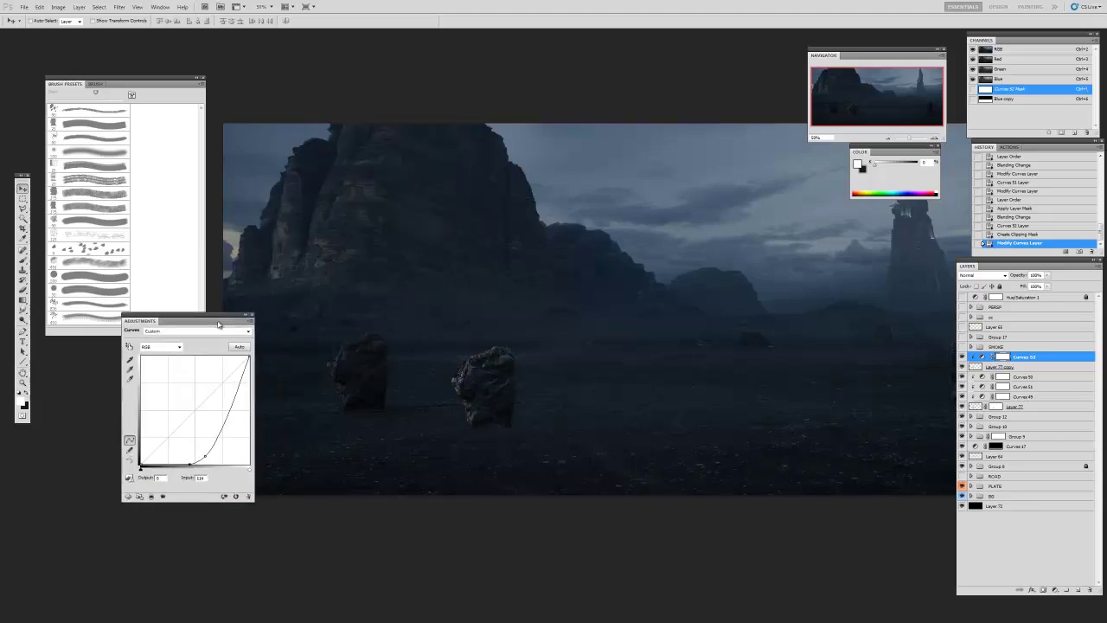
# - Reduce the opacity of the Screen rock copy to about 34%
pyautogui.click(978, 368)
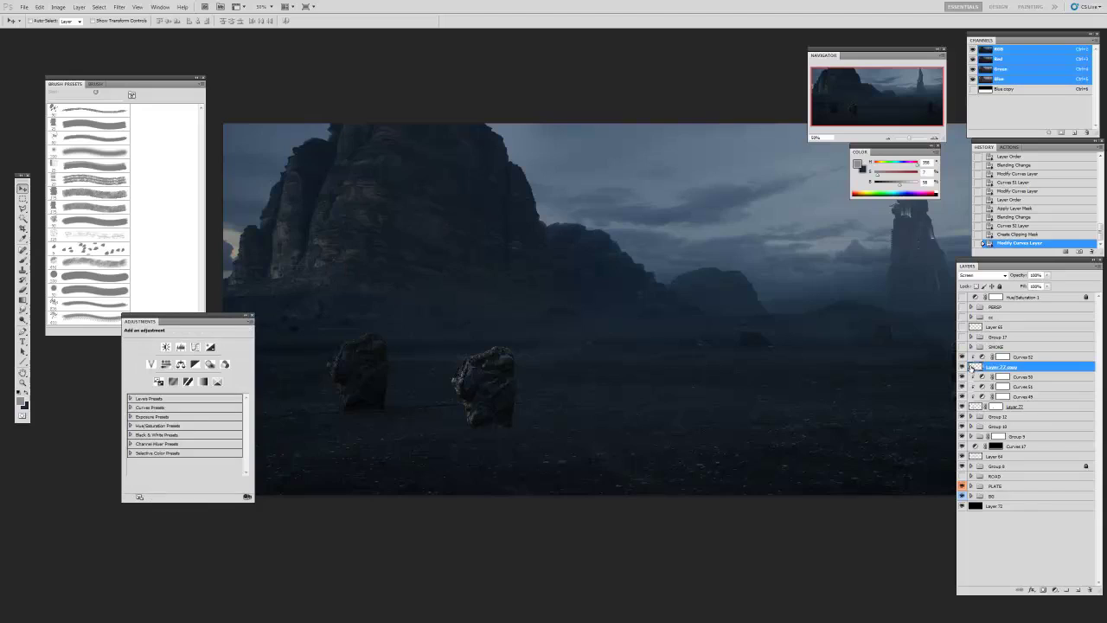
pyautogui.click(1047, 275)
pyautogui.moveTo(1045, 285); pyautogui.dragTo(1018, 290)
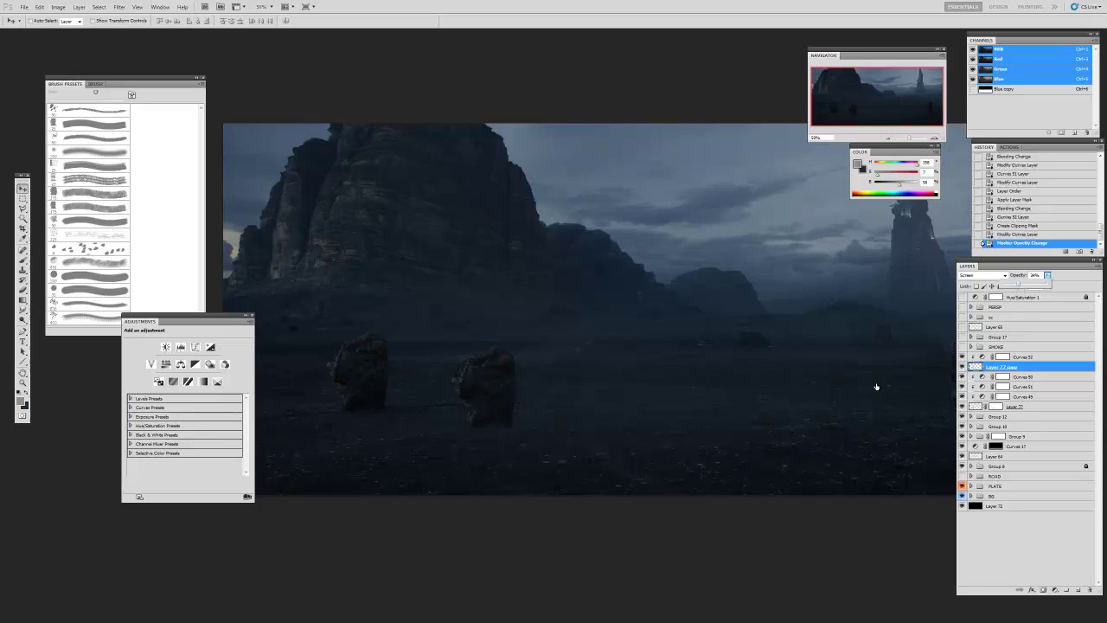
# - Clip a Color Balance adjustment to the rock copy, set it to Color blending and shift its midtones towards cyan and blue
pyautogui.click(1055, 589)
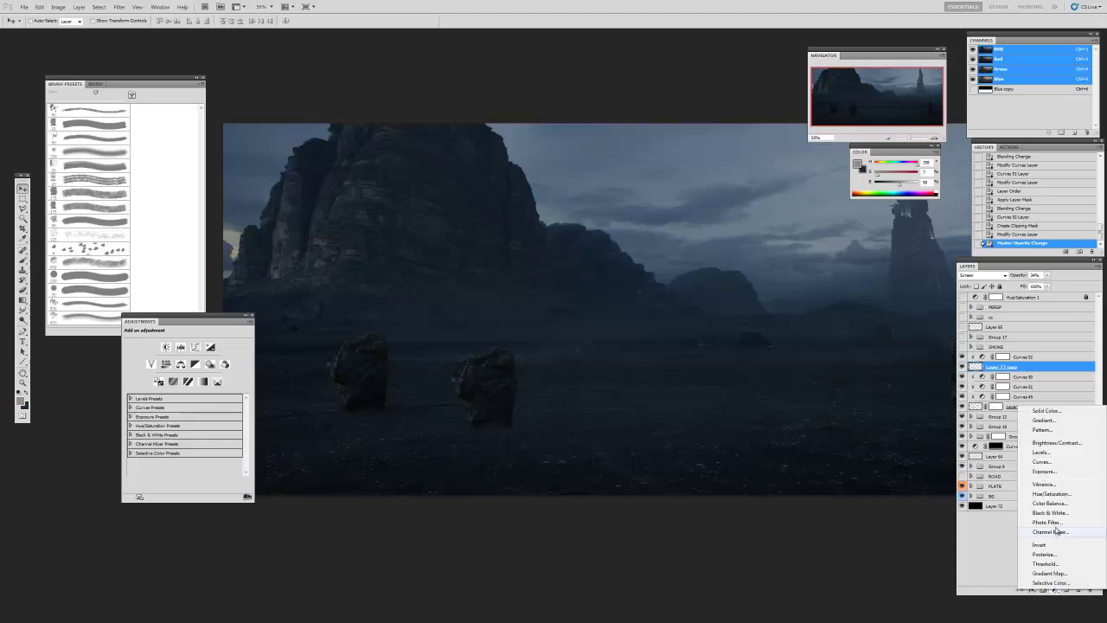
pyautogui.click(1056, 508)
pyautogui.moveTo(1039, 378); pyautogui.dragTo(1038, 355)
pyautogui.click(990, 275)
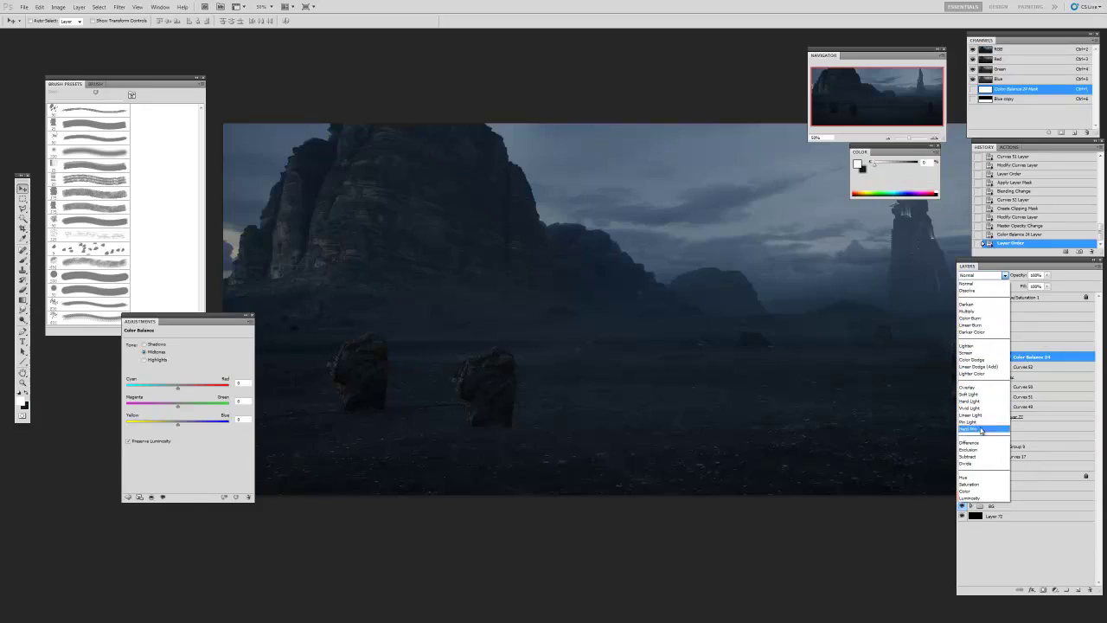
pyautogui.click(966, 491)
pyautogui.moveTo(177, 322); pyautogui.dragTo(692, 233)
pyautogui.moveTo(695, 341); pyautogui.dragTo(684, 305)
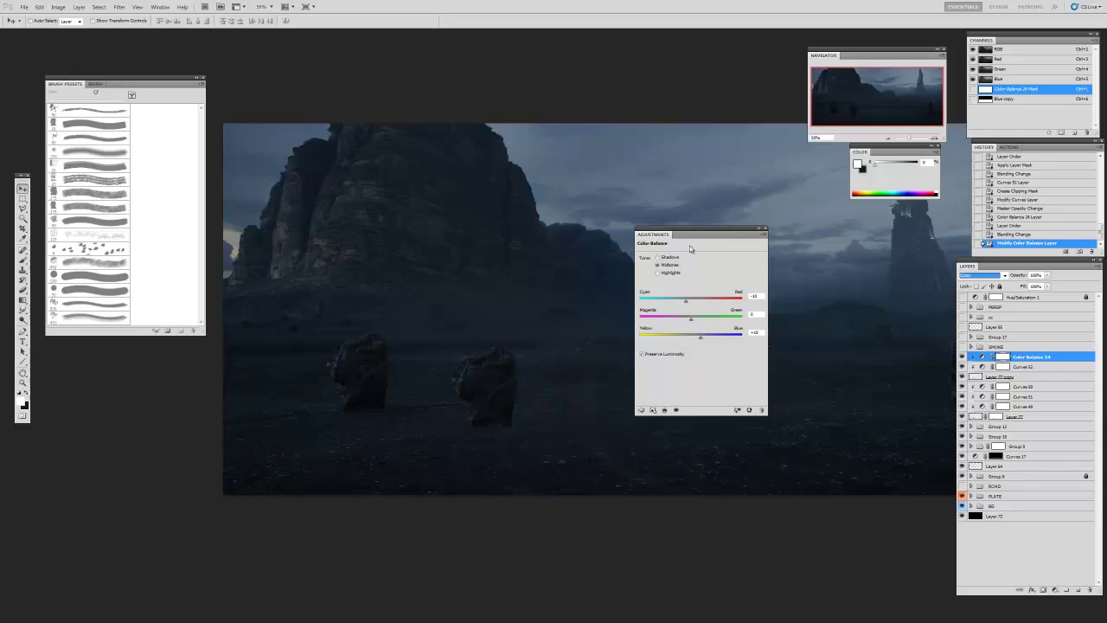
pyautogui.moveTo(706, 241)
pyautogui.mouseDown()
pyautogui.moveTo(129, 430)
pyautogui.moveTo(116, 401)
pyautogui.mouseUp()
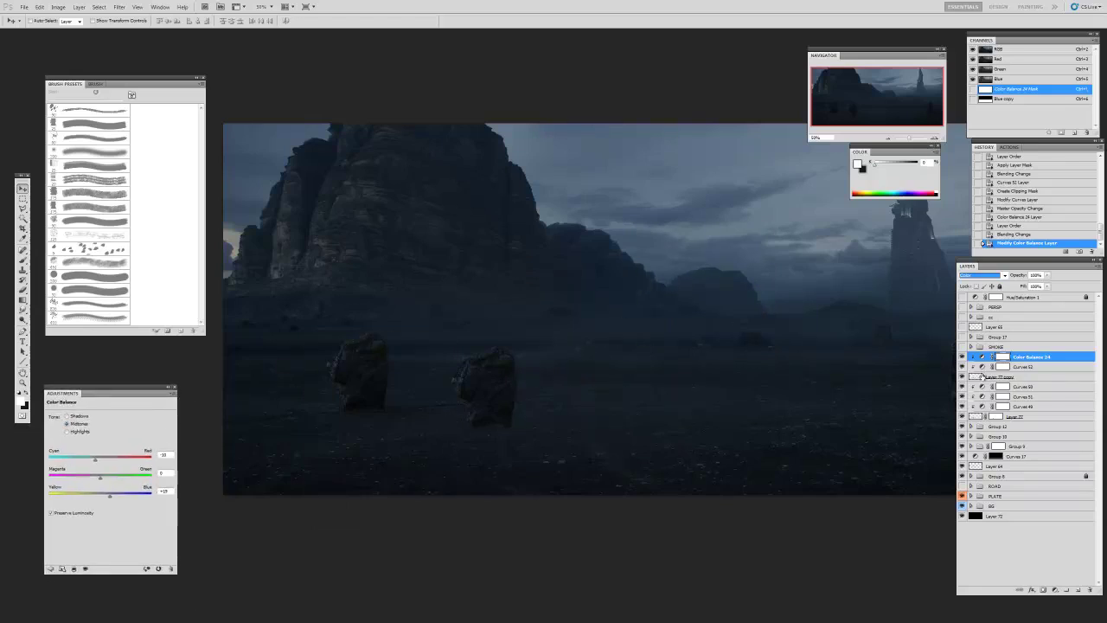
# - Add a Curves adjustment at the top of the original rock's clipped adjustments and lower its white point to darken the rock
pyautogui.click(975, 418)
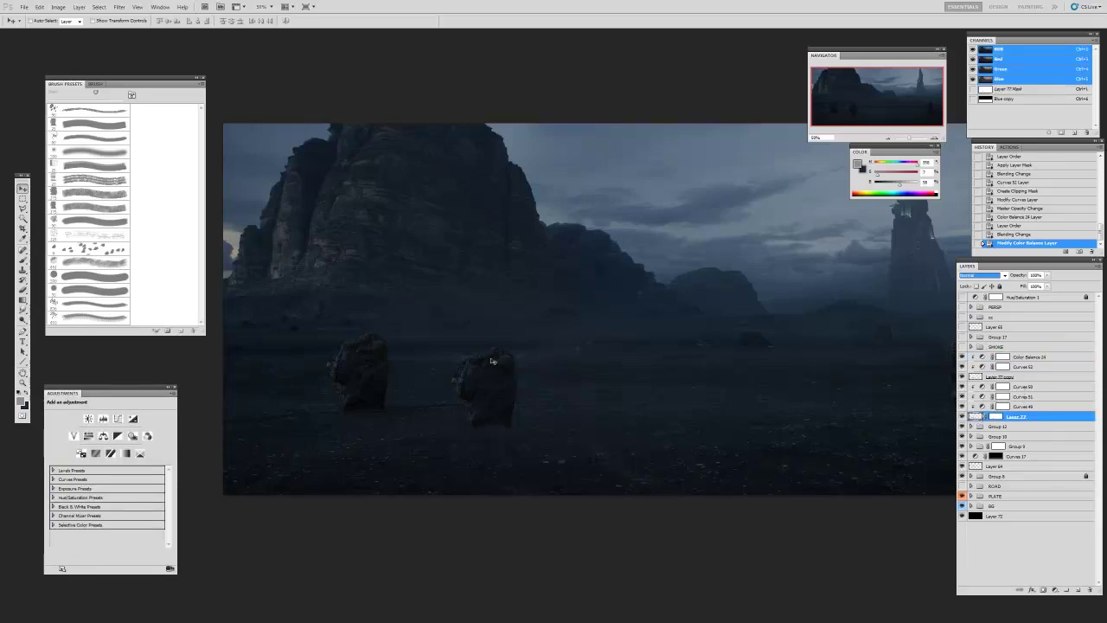
pyautogui.click(1056, 590)
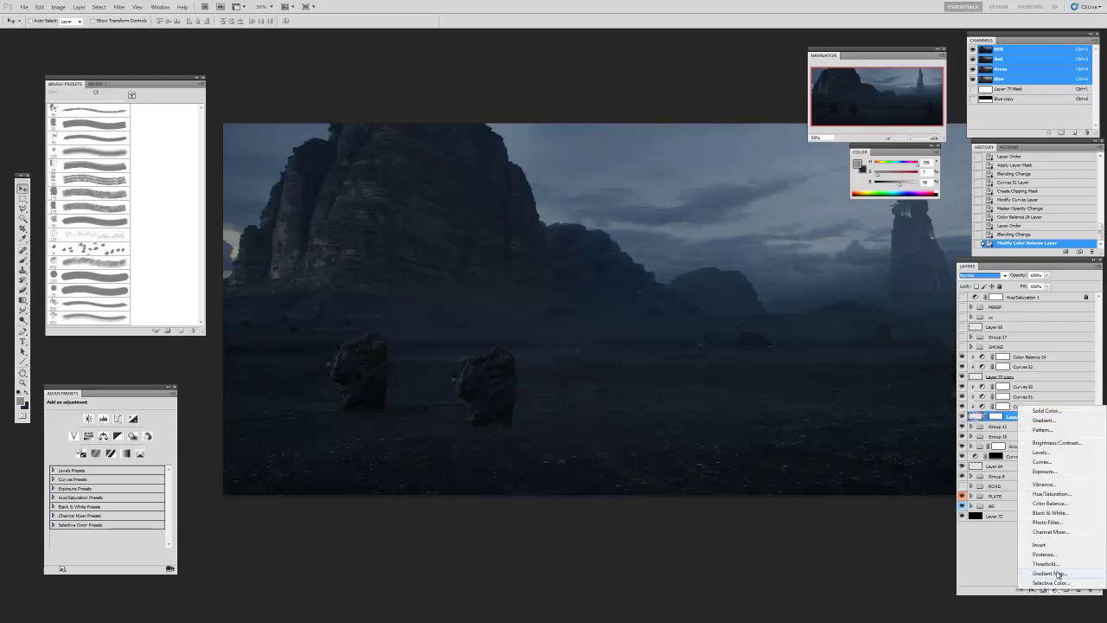
pyautogui.click(1057, 462)
pyautogui.moveTo(1021, 419); pyautogui.dragTo(1020, 384)
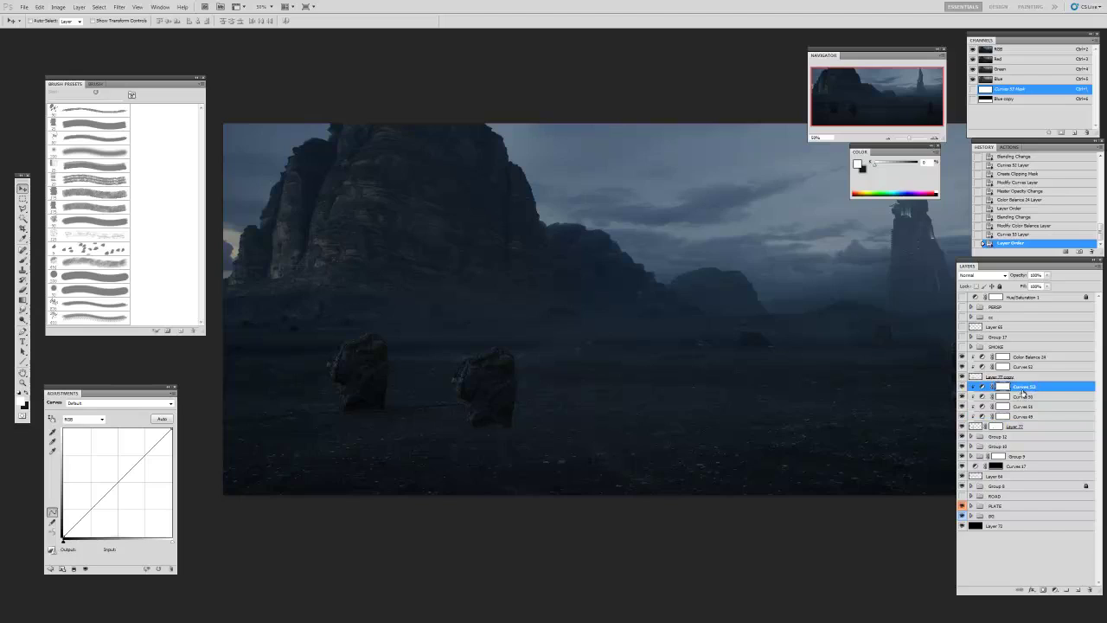
pyautogui.moveTo(140, 397); pyautogui.dragTo(179, 361)
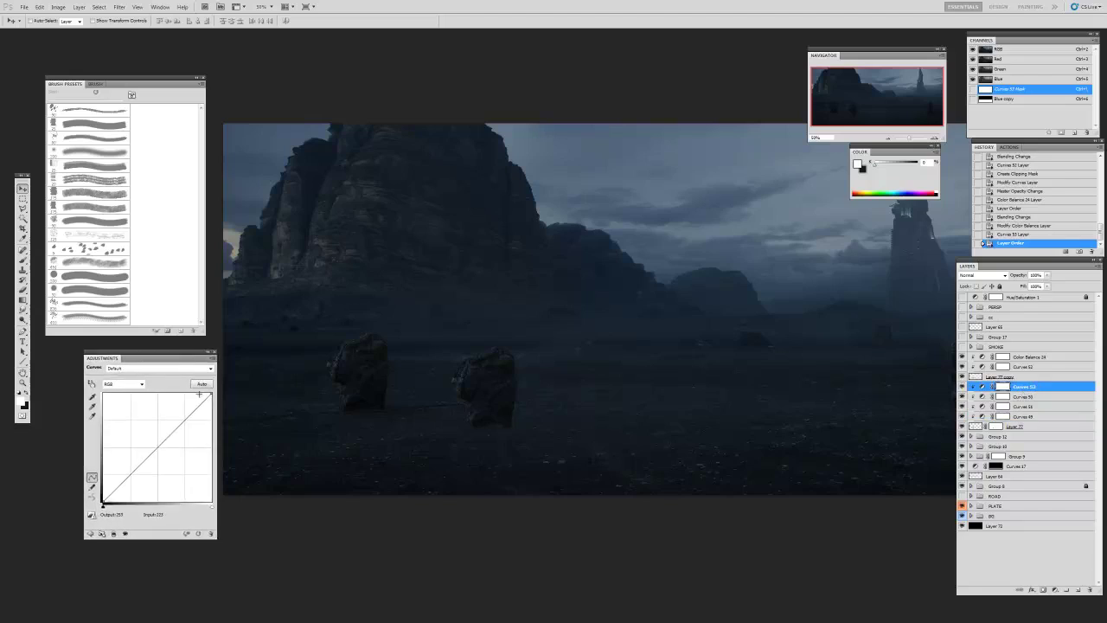
pyautogui.moveTo(209, 396); pyautogui.dragTo(211, 409)
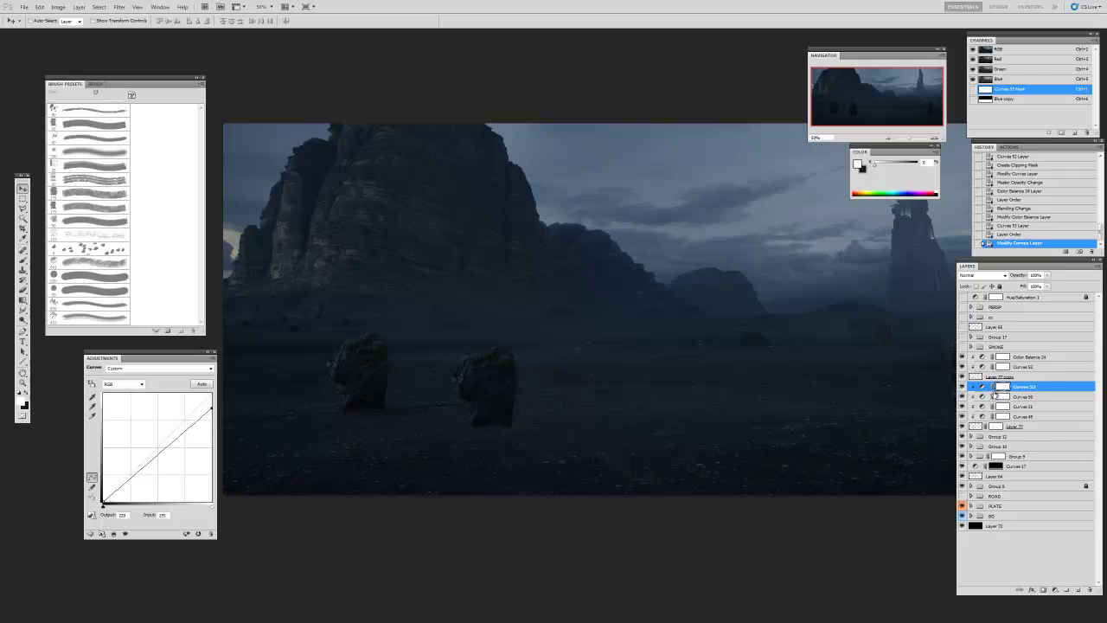
# - Invert the new curve's mask and draw a white-to-black gradient upward from the rock's base to darken only its lower part
pyautogui.hotkey('ctrl', 'i')
pyautogui.press('b')
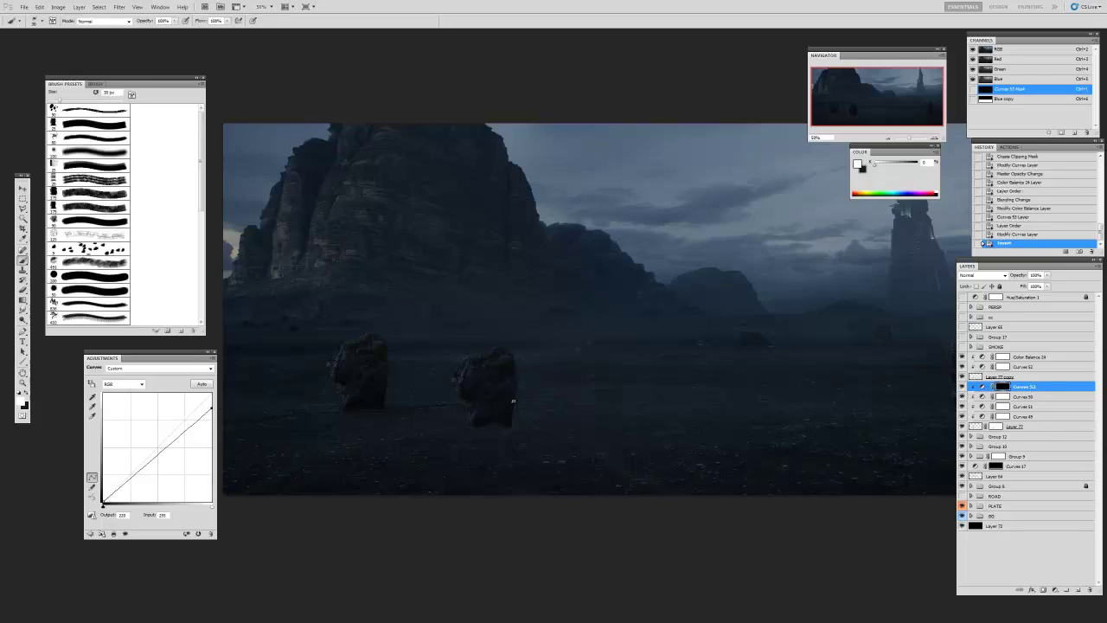
pyautogui.click(23, 299)
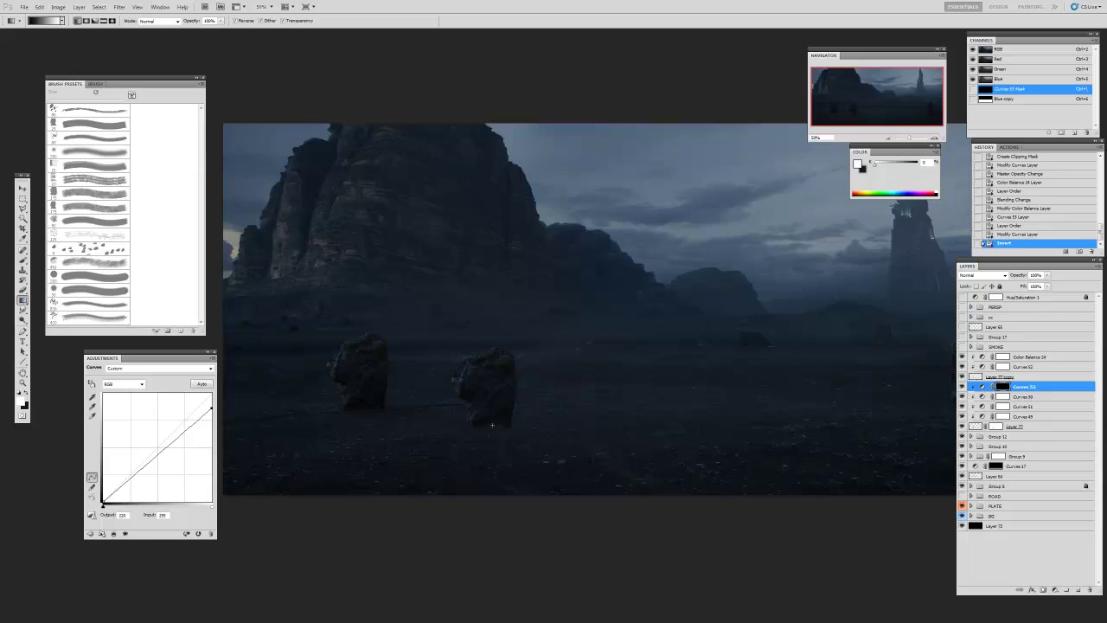
pyautogui.moveTo(489, 421); pyautogui.dragTo(497, 386)
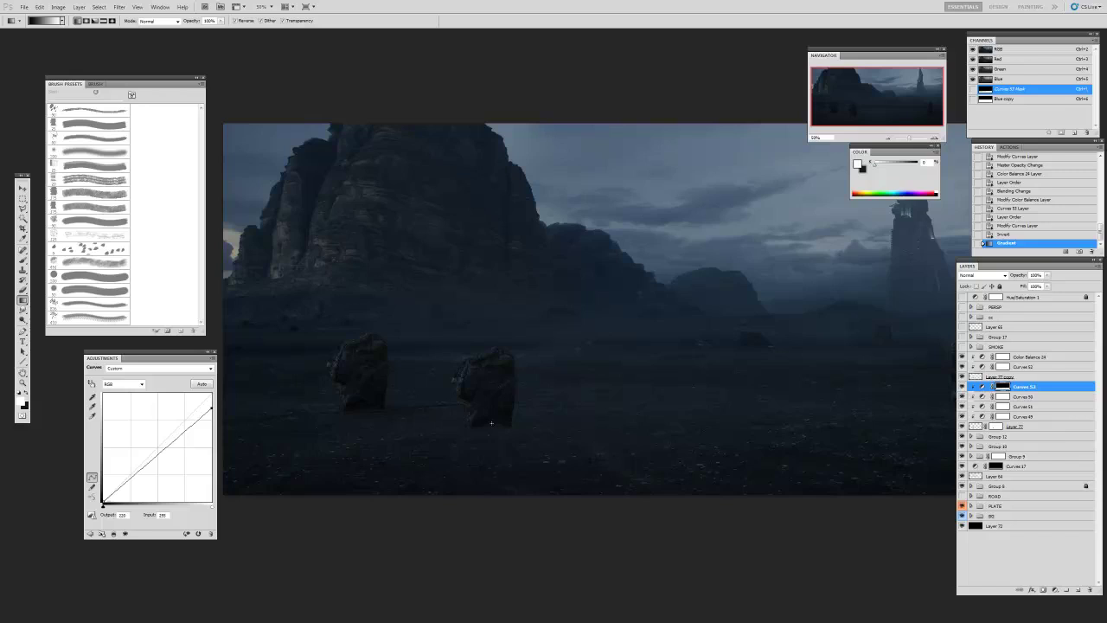
# - Group the rock, its Screen copy and all their clipped adjustments, and name the group ROCK 01
pyautogui.click(962, 387)
pyautogui.click(962, 386)
pyautogui.click(963, 389)
pyautogui.click(962, 387)
pyautogui.click(1021, 358)
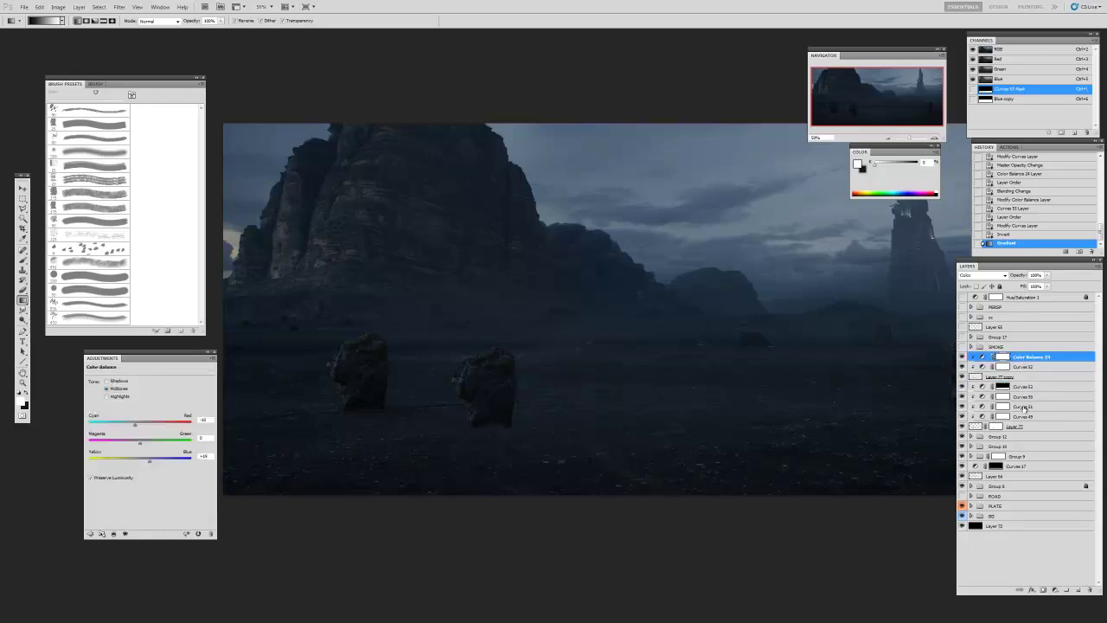
pyautogui.keyDown('shift'); pyautogui.click(1021, 427); pyautogui.keyUp('shift')
pyautogui.hotkey('ctrl', 'g')
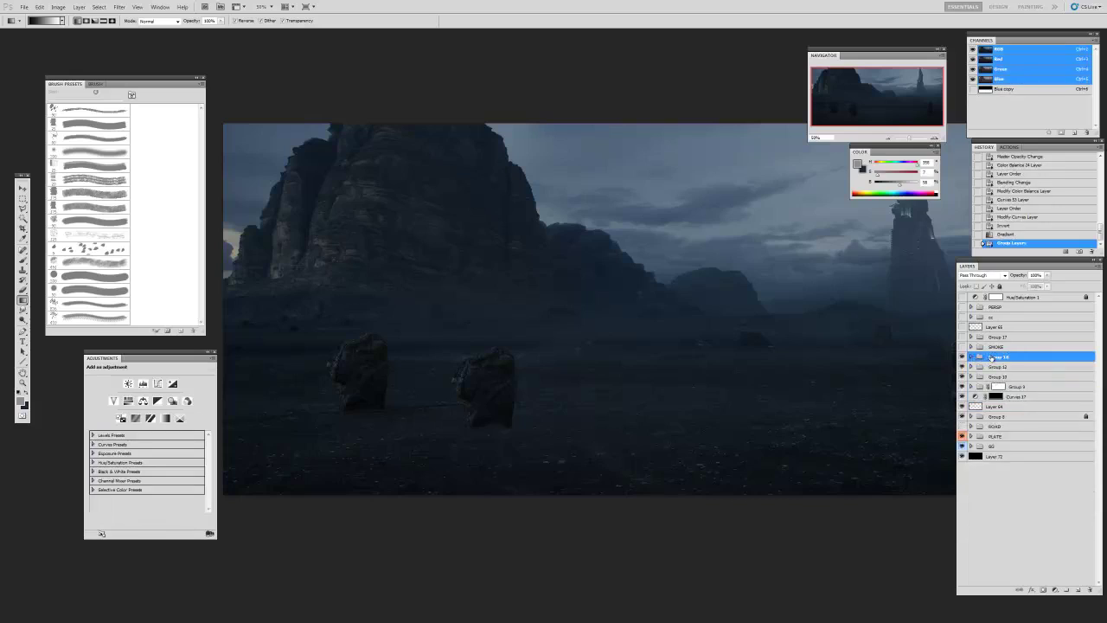
pyautogui.doubleClick(996, 358)
pyautogui.write('ROCK 01')
pyautogui.press('Return')
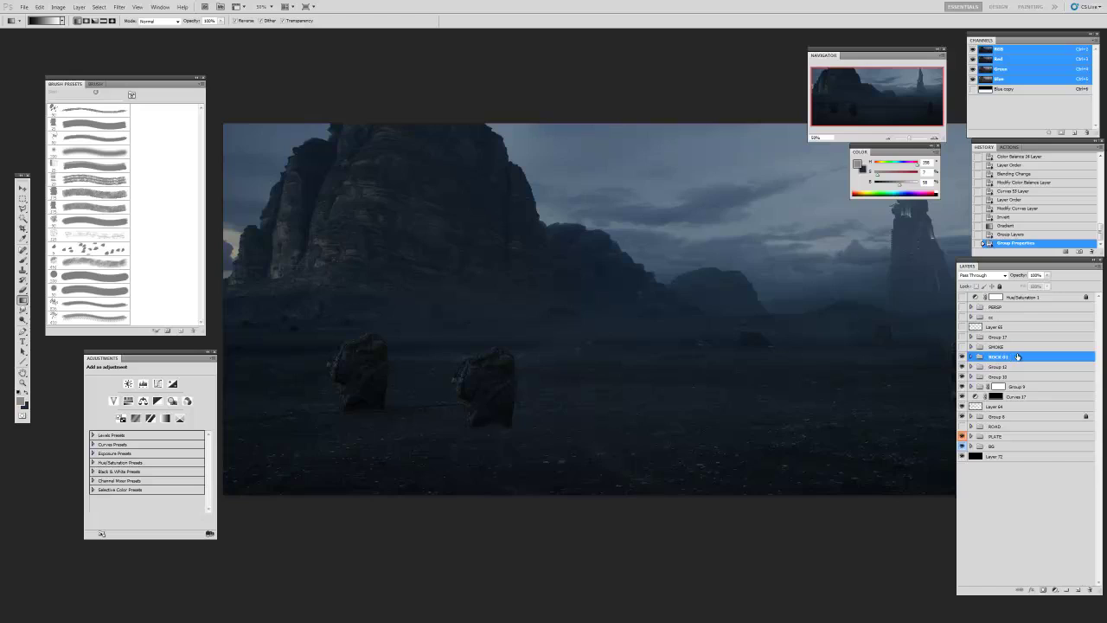
# - Add a Curves adjustment beneath the rock layer inside the ROCK 01 group and lower its white point to darken the ground
pyautogui.click(971, 358)
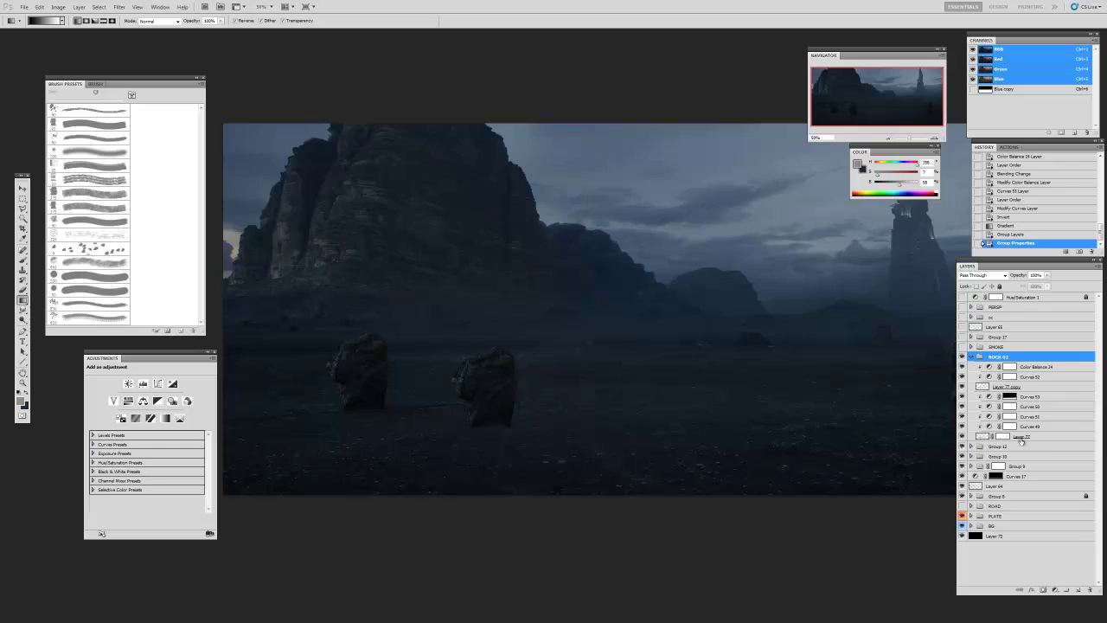
pyautogui.click(988, 446)
pyautogui.click(1055, 591)
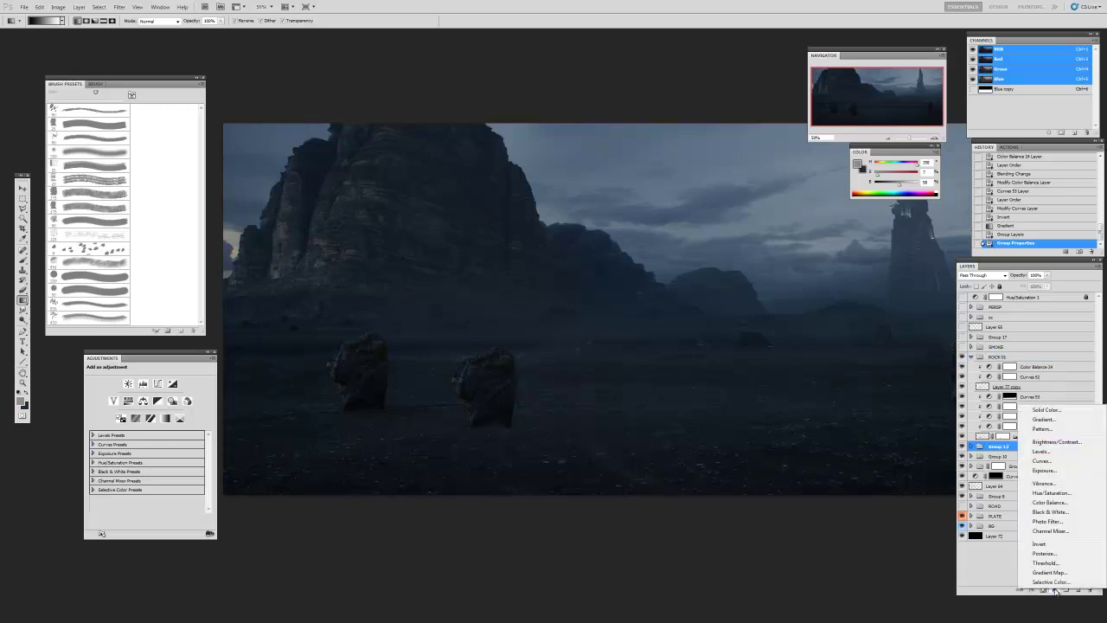
pyautogui.click(1043, 462)
pyautogui.moveTo(1005, 447); pyautogui.dragTo(1014, 440)
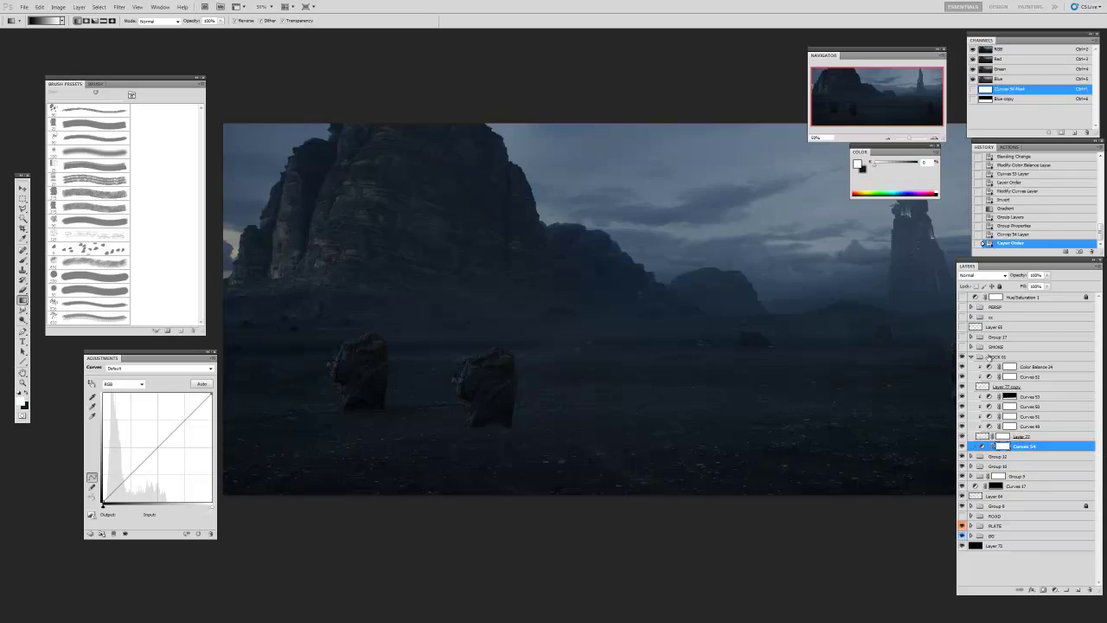
pyautogui.moveTo(192, 362); pyautogui.dragTo(225, 419)
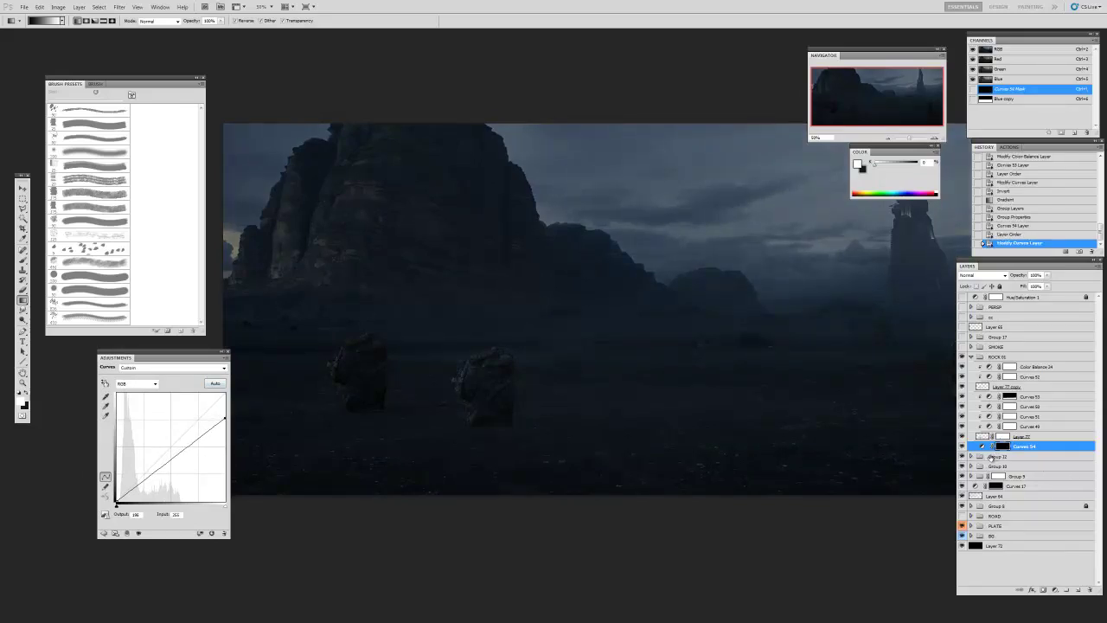
# - Invert the new curve's mask and paint white on it with a small brush to darken the ground around the rock's base
pyautogui.hotkey('ctrl', 'i')
pyautogui.press('b')
pyautogui.press(']')
pyautogui.press(']')
pyautogui.press(']')
pyautogui.press(']')
pyautogui.press(']')
pyautogui.press(']')
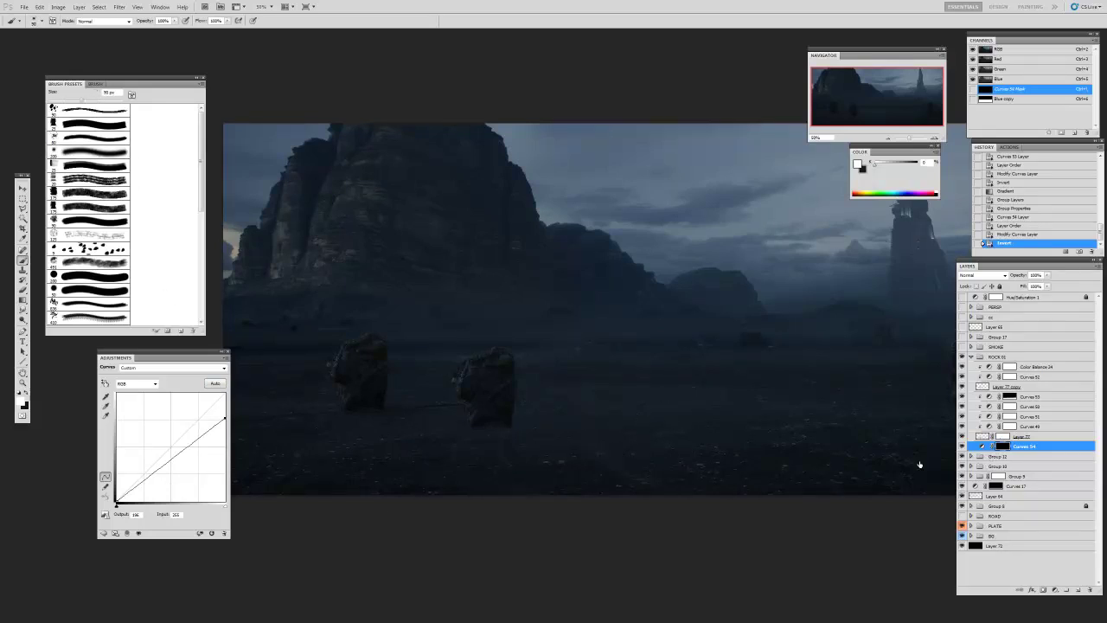
pyautogui.press('[')
pyautogui.press('[')
pyautogui.press('[')
pyautogui.press('[')
pyautogui.press('[')
pyautogui.moveTo(482, 425); pyautogui.dragTo(488, 427)
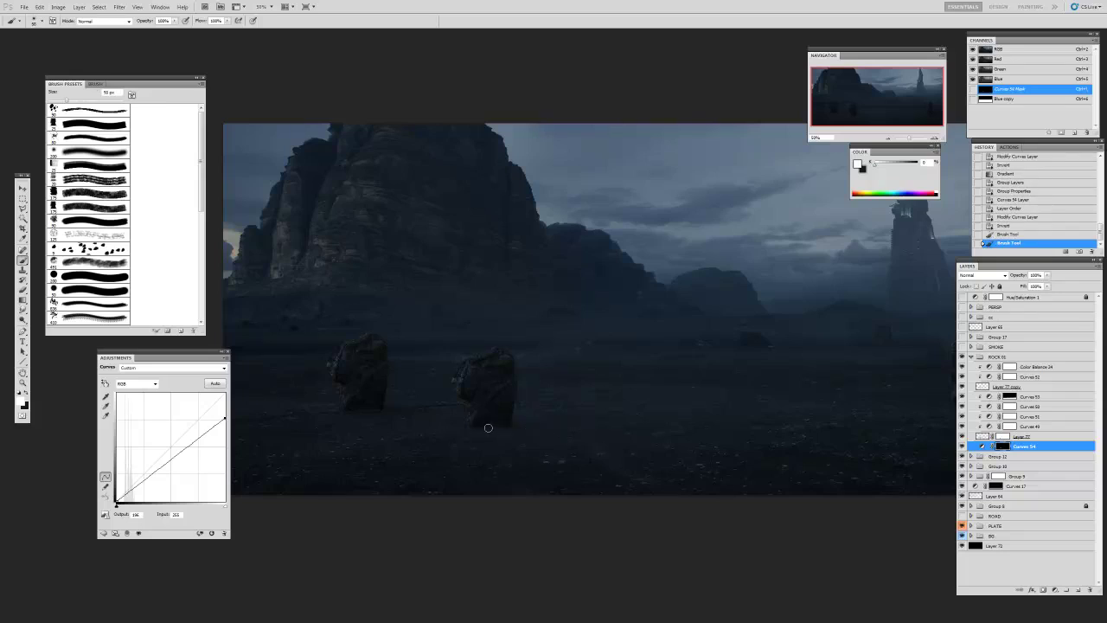
pyautogui.moveTo(590, 425)
pyautogui.mouseDown()
pyautogui.moveTo(493, 427)
pyautogui.moveTo(611, 421)
pyautogui.moveTo(506, 429)
pyautogui.mouseUp()
pyautogui.press(']')
pyautogui.press(']')
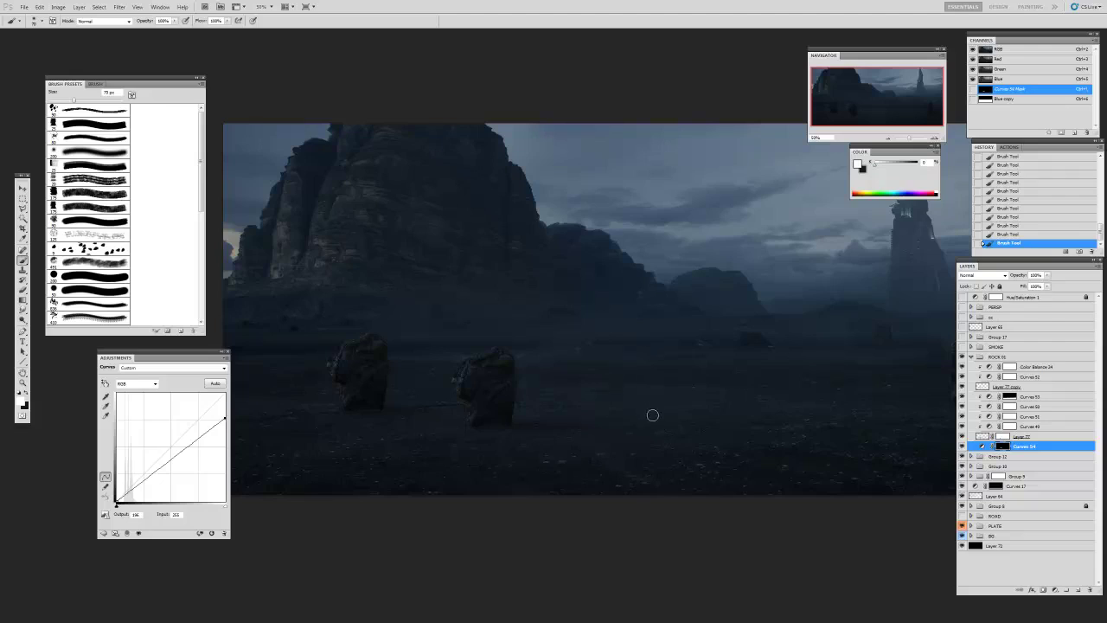
# - Raise the ground-shadow curve's white point slightly, using Hue/Saturation 1 temporarily to judge the values in greyscale
pyautogui.click(993, 445)
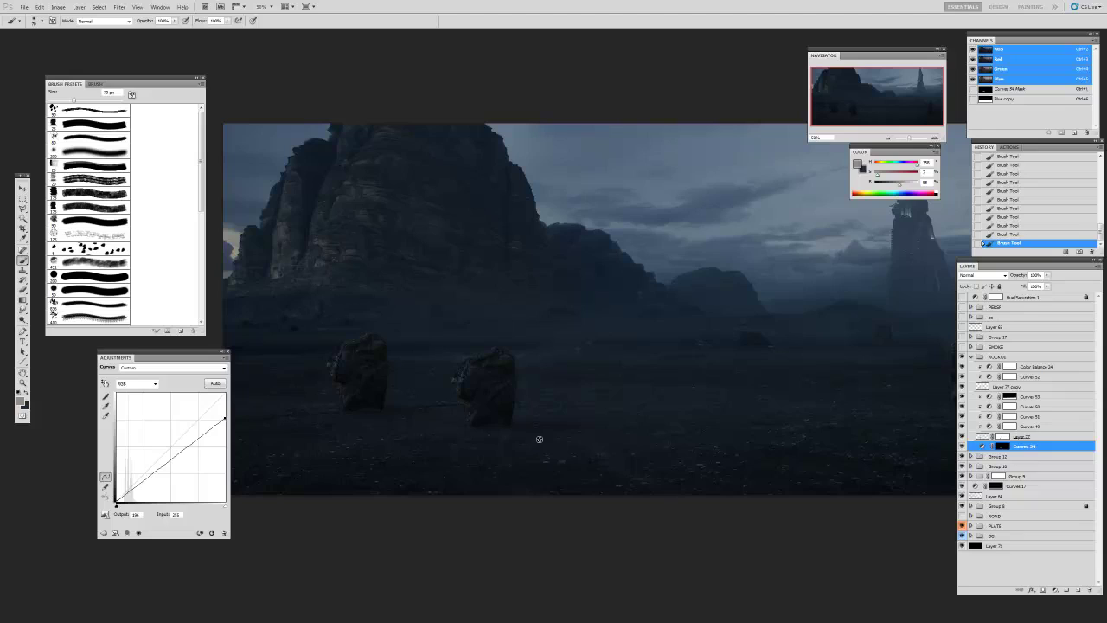
pyautogui.hotkey('ctrl', 'y')
pyautogui.press('v')
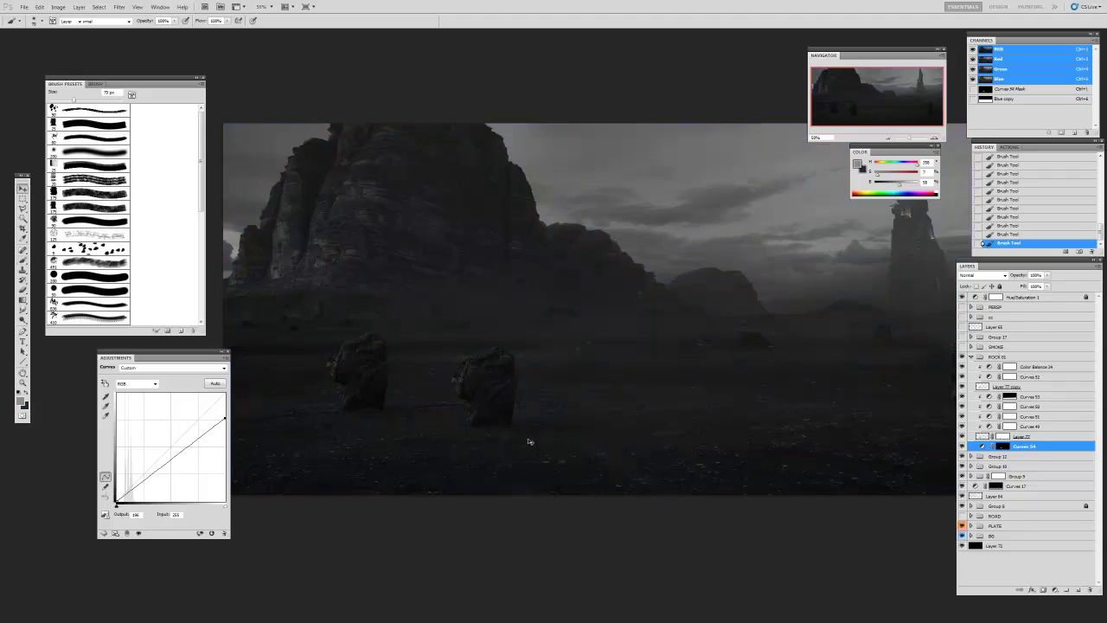
pyautogui.moveTo(226, 419); pyautogui.dragTo(227, 411)
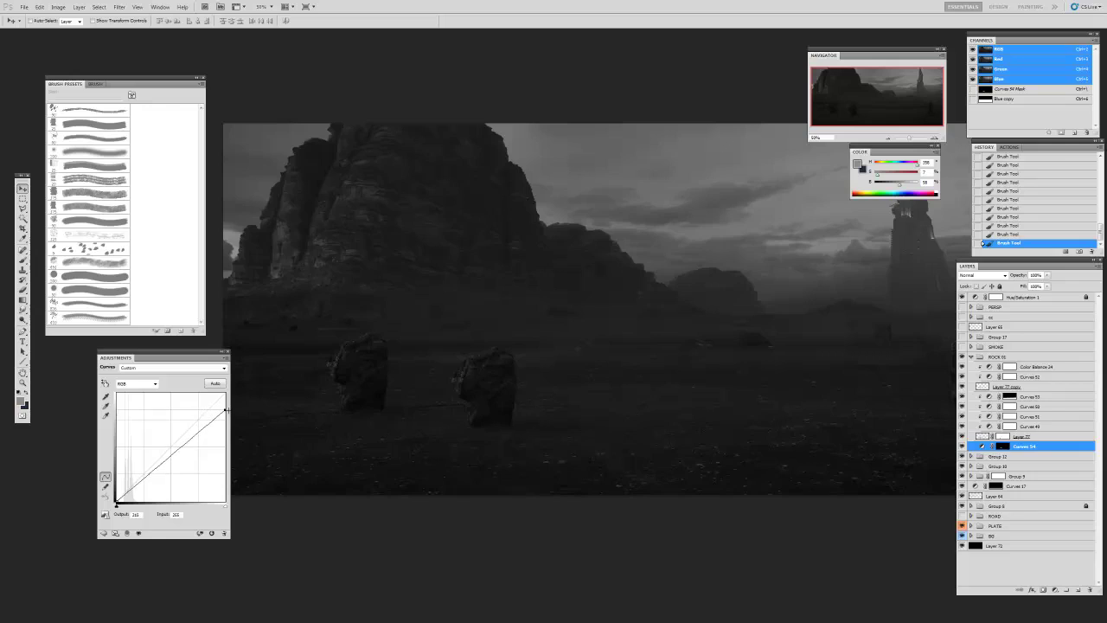
pyautogui.click(962, 297)
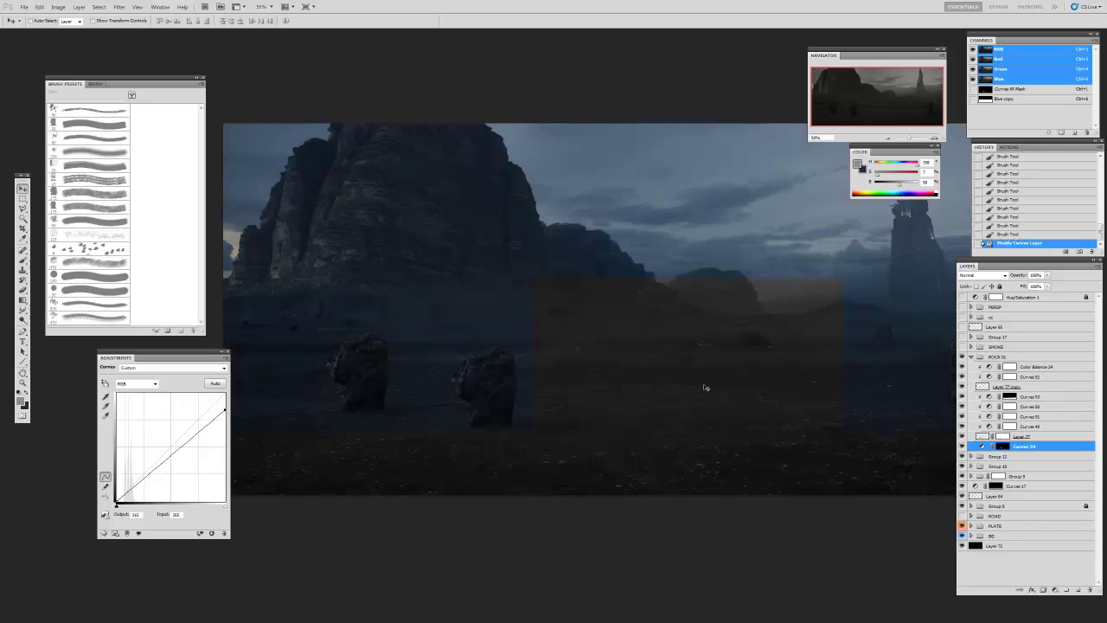
# - Lower the red channel's white point slightly in the ground-shadow curve and fine-tune its RGB white point
pyautogui.click(147, 386)
pyautogui.click(139, 394)
pyautogui.moveTo(224, 394)
pyautogui.mouseDown()
pyautogui.moveTo(231, 413)
pyautogui.moveTo(230, 397)
pyautogui.mouseUp()
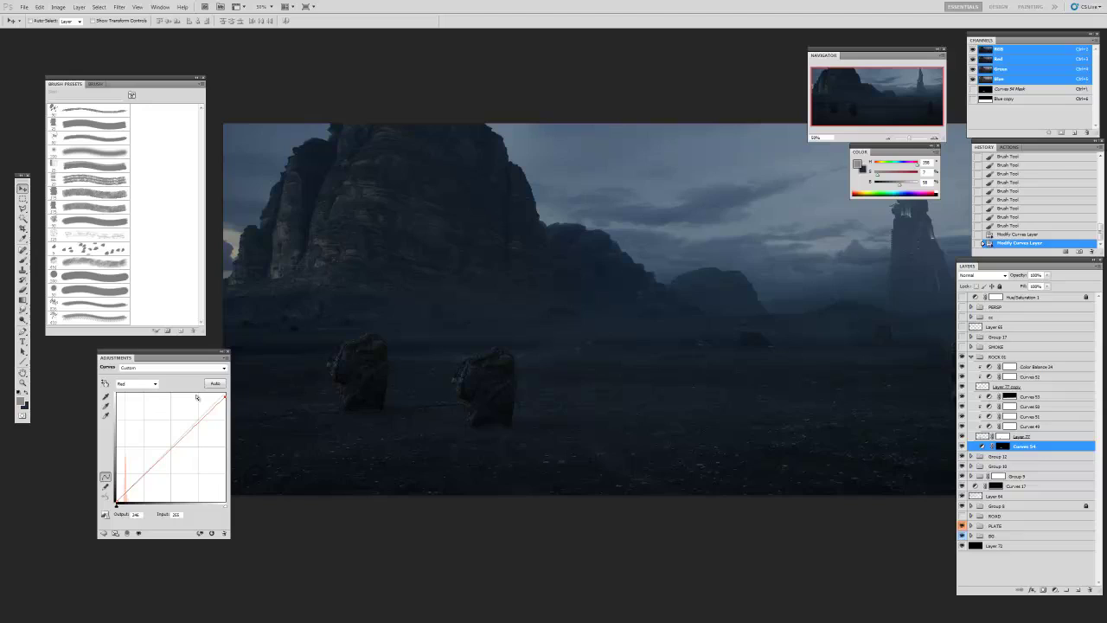
pyautogui.click(147, 384)
pyautogui.click(145, 395)
pyautogui.moveTo(225, 409); pyautogui.dragTo(230, 413)
pyautogui.moveTo(225, 412); pyautogui.dragTo(225, 413)
# - Collapse the ROCK 01 group and move the whole rock further right, towards the middle of the plain
pyautogui.press('z')
pyautogui.keyDown('alt'); pyautogui.click(535, 389); pyautogui.keyUp('alt')
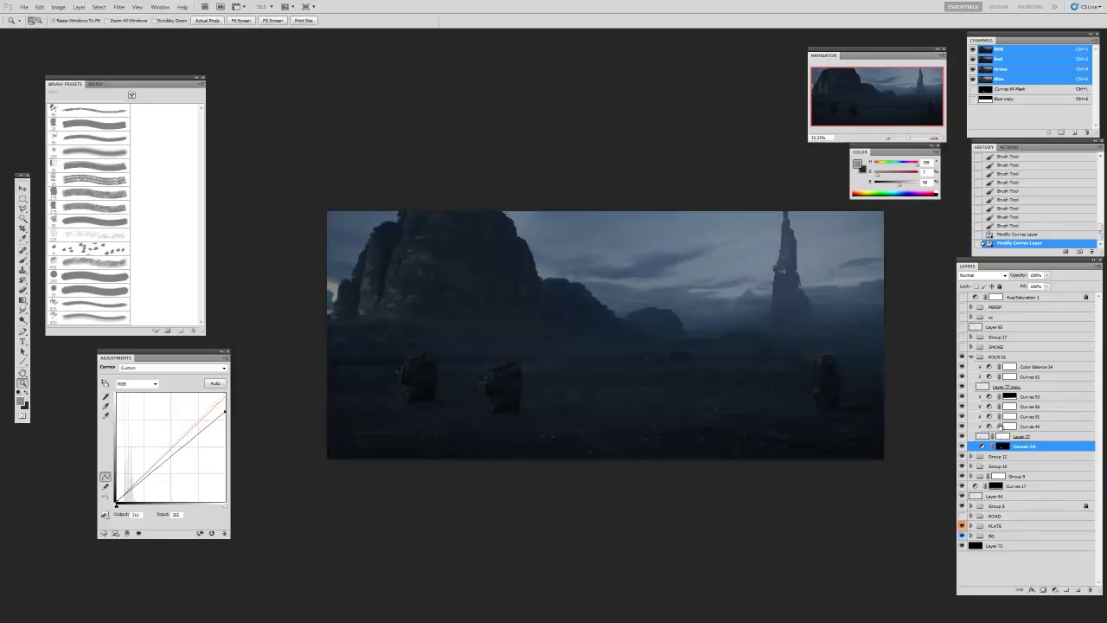
pyautogui.click(972, 357)
pyautogui.press('v')
pyautogui.moveTo(508, 409); pyautogui.dragTo(567, 406)
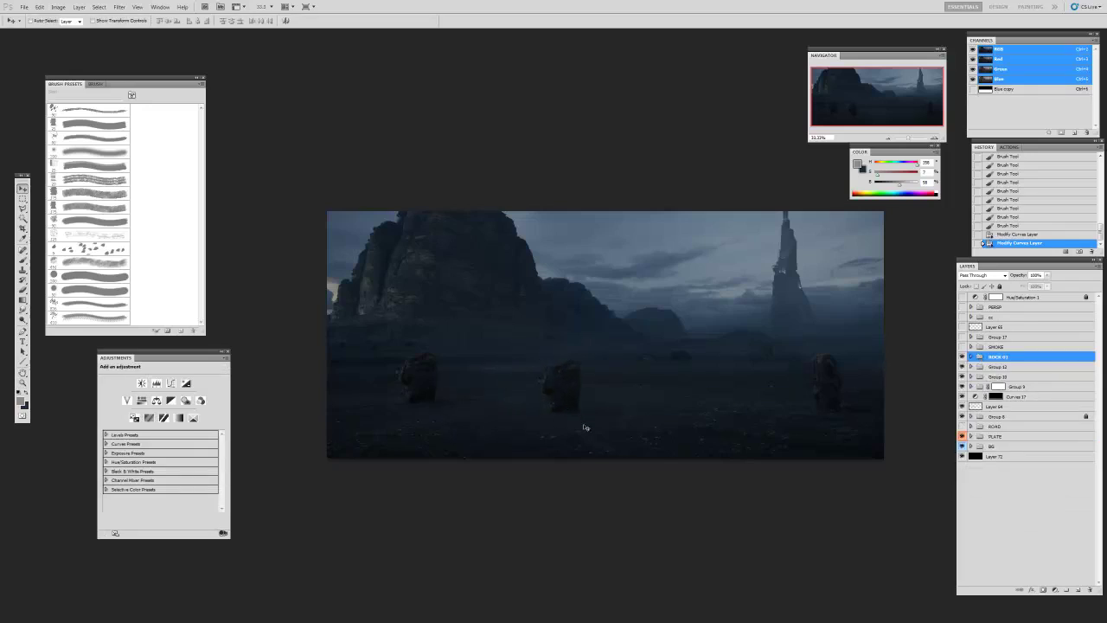
pyautogui.moveTo(542, 428); pyautogui.dragTo(480, 445)
pyautogui.press('z')
pyautogui.click(502, 426)
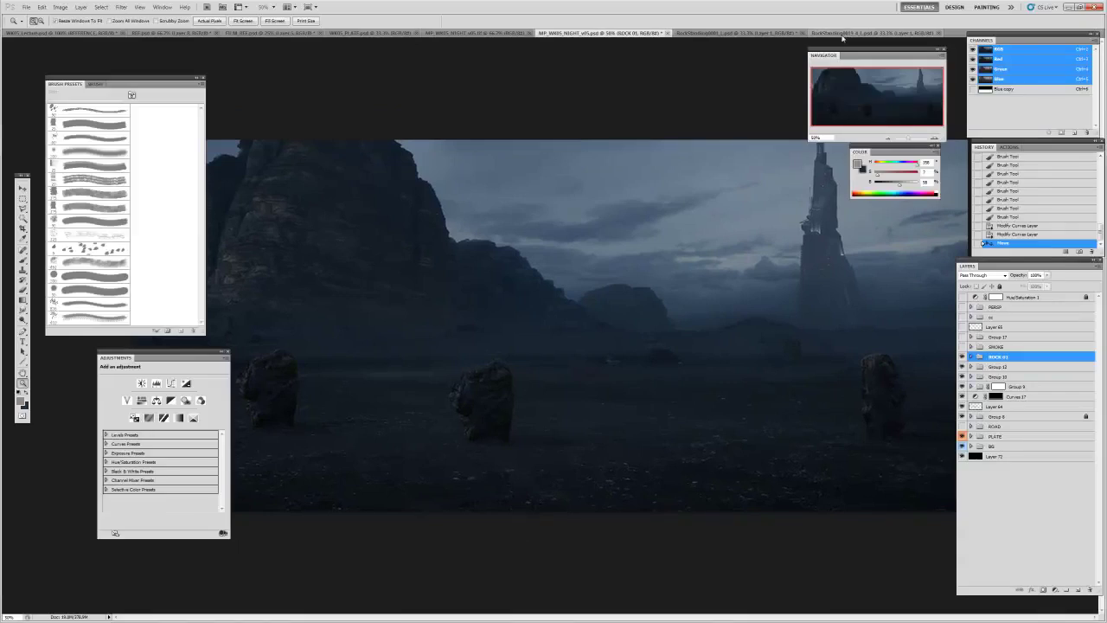
# - Look at the two standing-rock source documents and return to the night painting
pyautogui.hotkey('ctrl', 'Tab')
pyautogui.keyDown('alt'); pyautogui.click(563, 252); pyautogui.keyUp('alt')
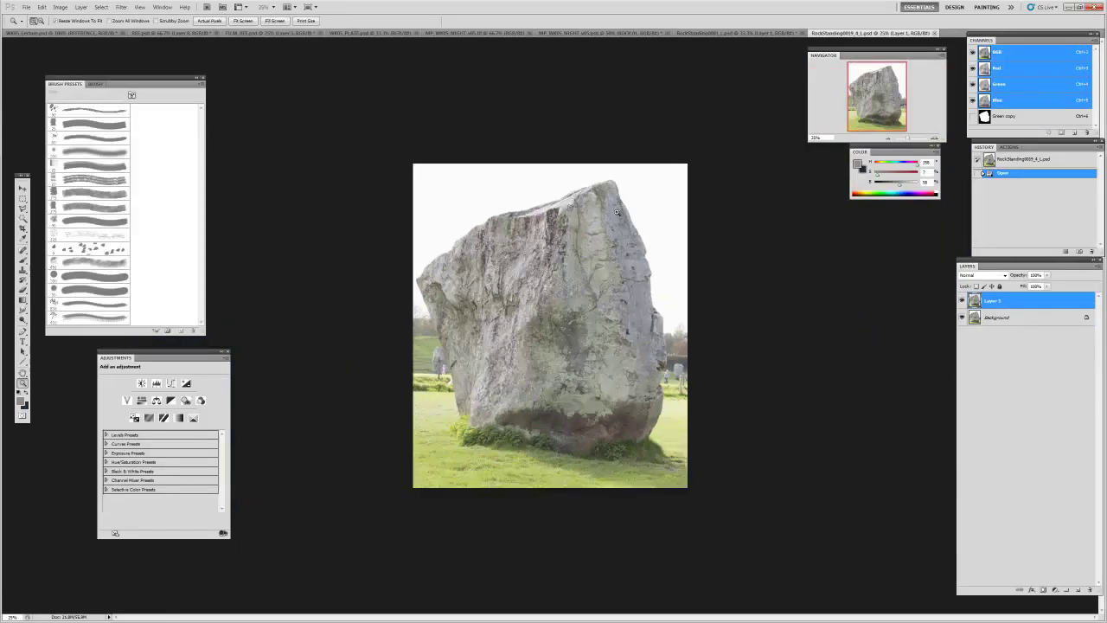
pyautogui.click(697, 36)
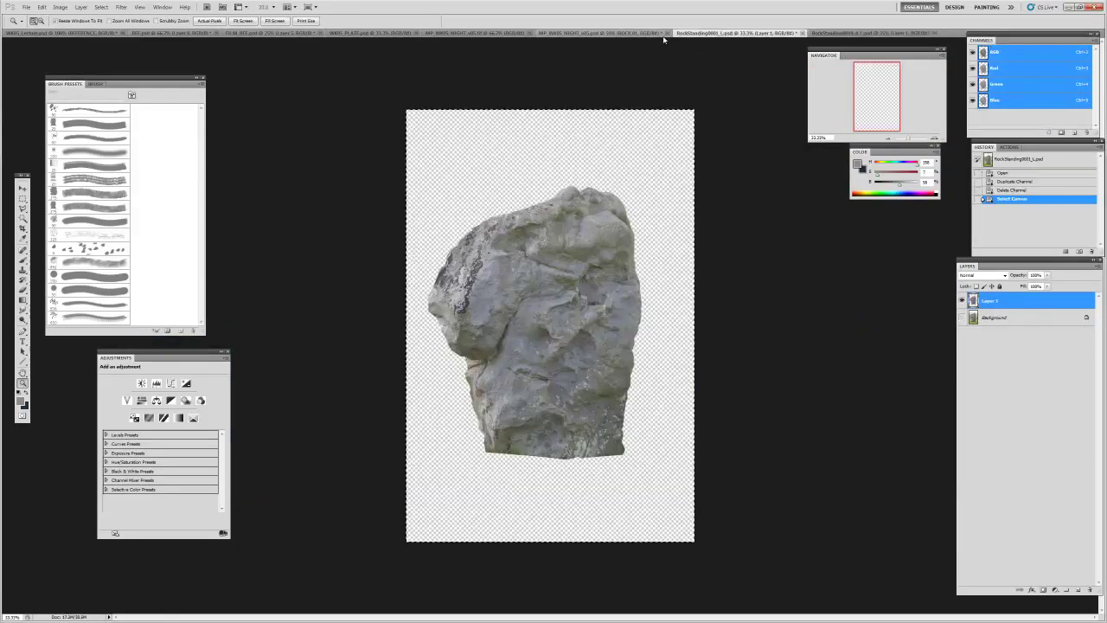
pyautogui.click(574, 32)
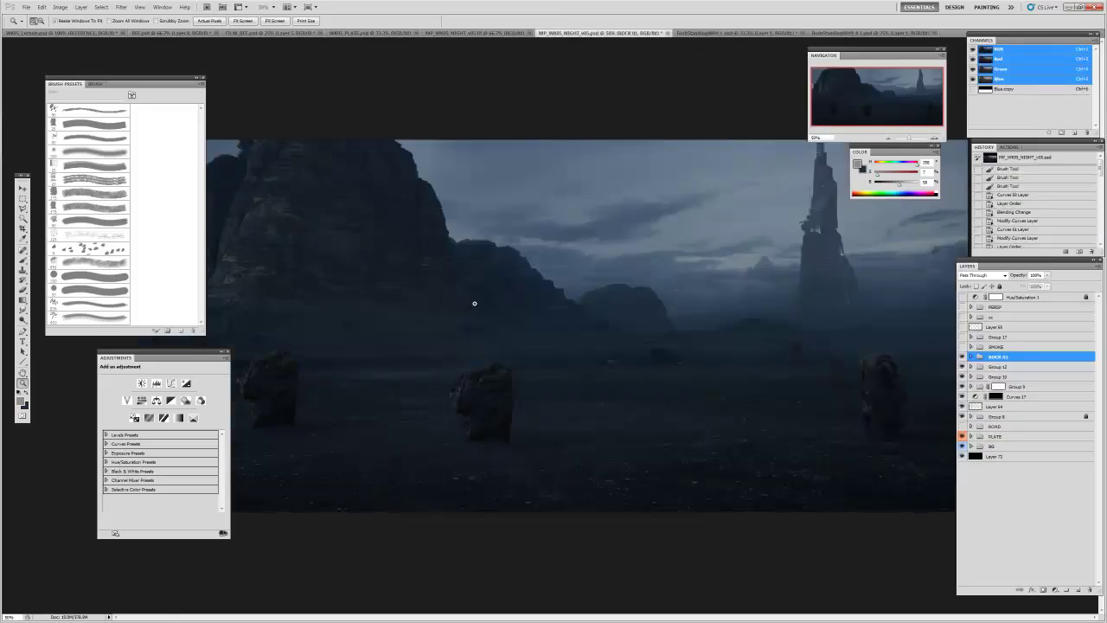
pyautogui.keyDown('alt'); pyautogui.click(499, 392); pyautogui.keyUp('alt')
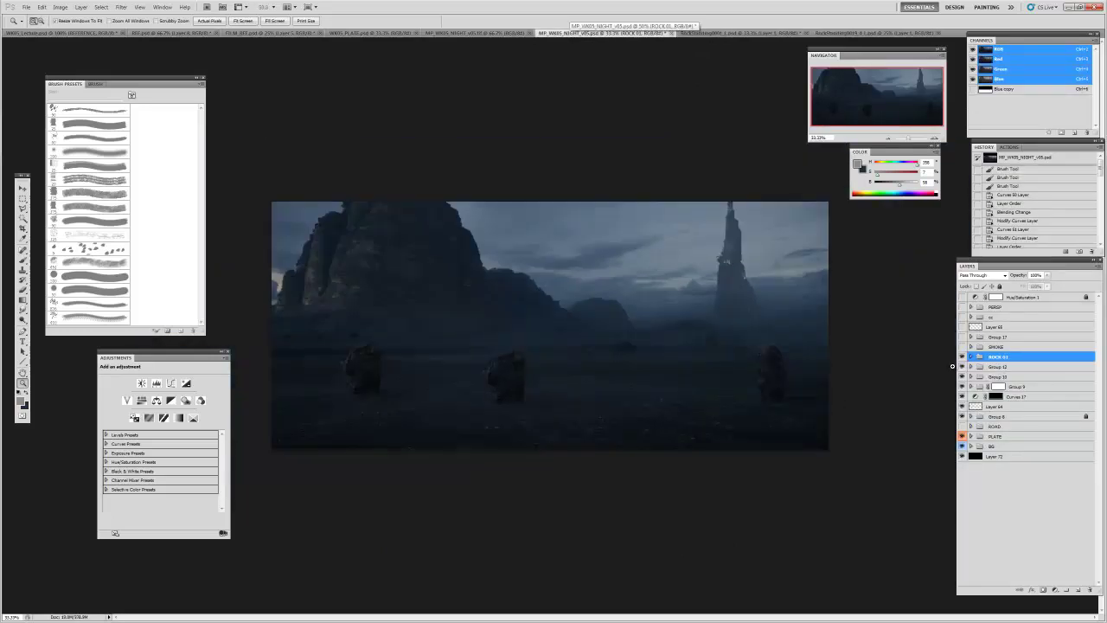
# - Hide the ROCK 01 group and view the painting full screen without it
pyautogui.click(963, 357)
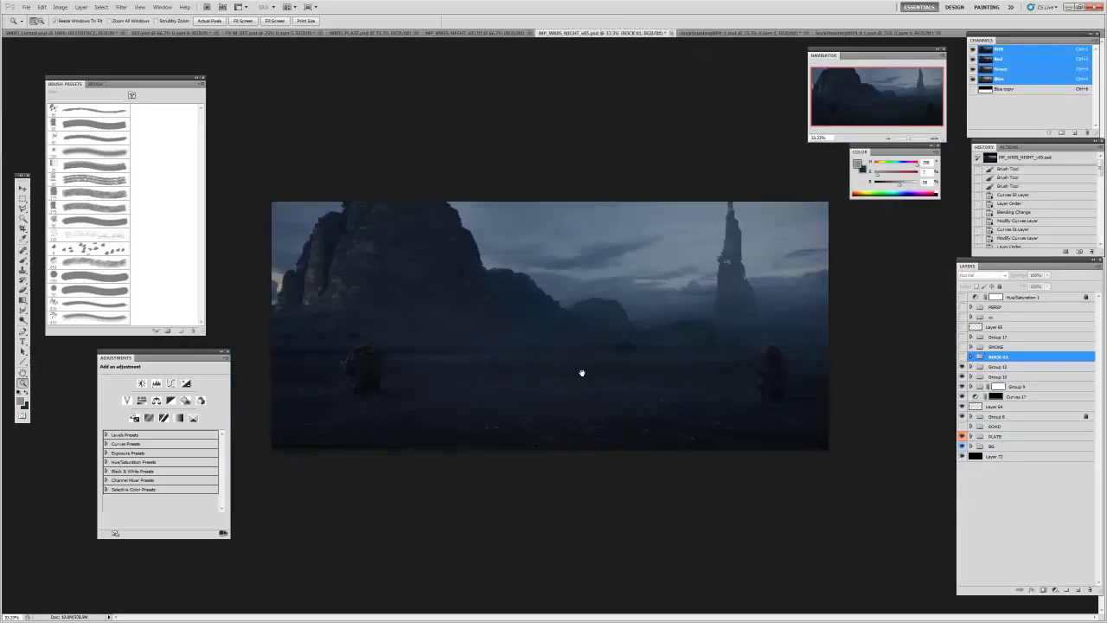
pyautogui.press('f')
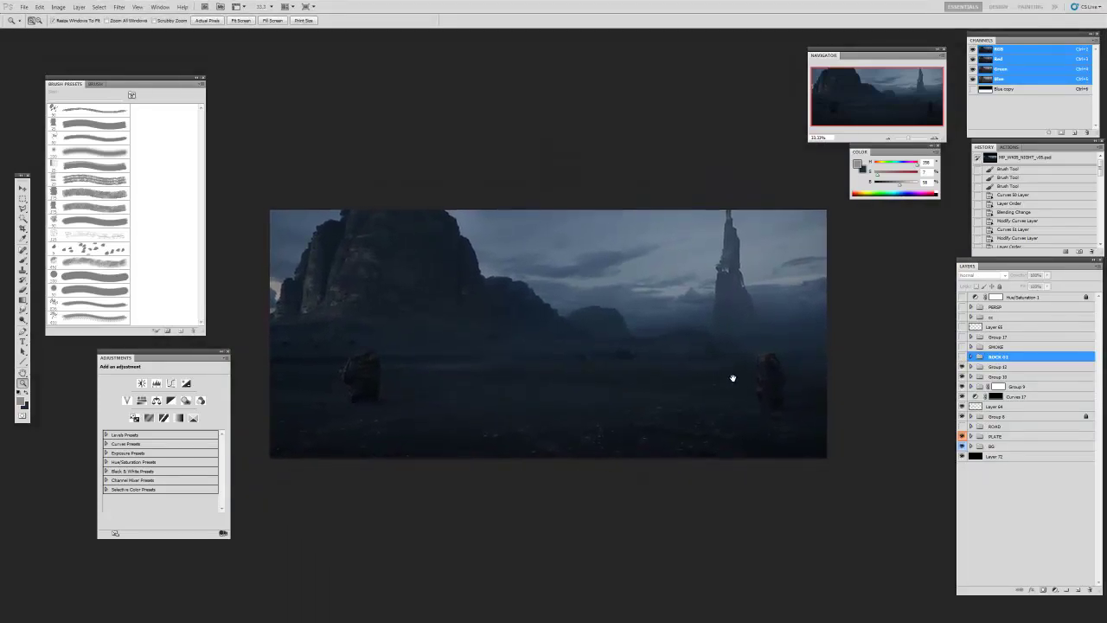
pyautogui.press('v')
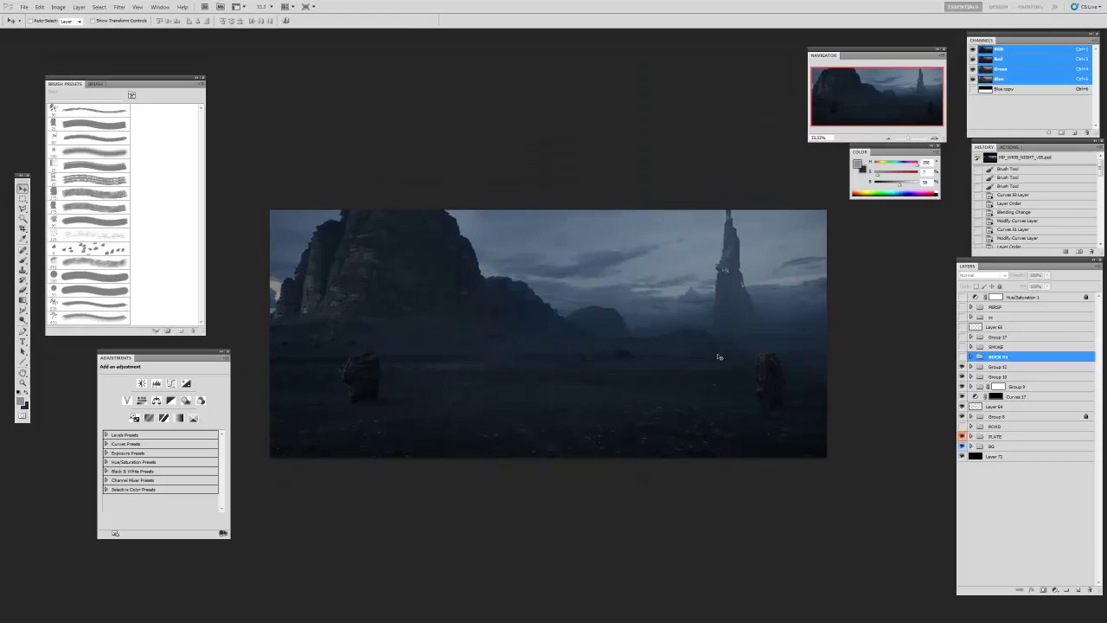
pyautogui.moveTo(717, 383); pyautogui.dragTo(718, 384)
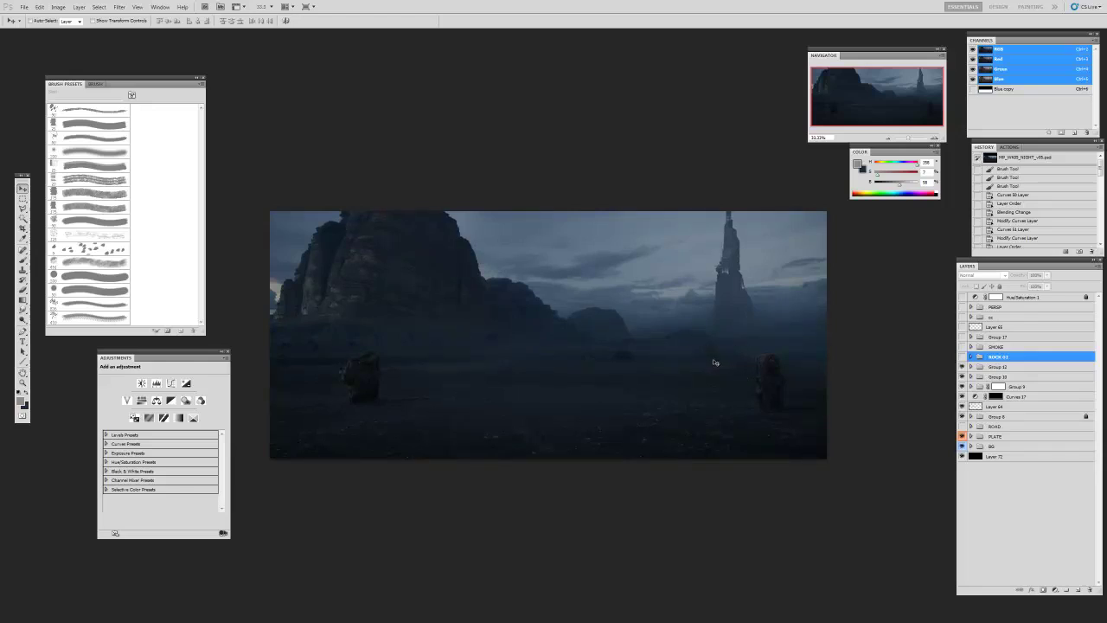
pyautogui.moveTo(713, 350); pyautogui.dragTo(713, 350)
# - Show the ROAD group, toggle its individual layers to examine the road parts, and collapse the group again
pyautogui.click(982, 428)
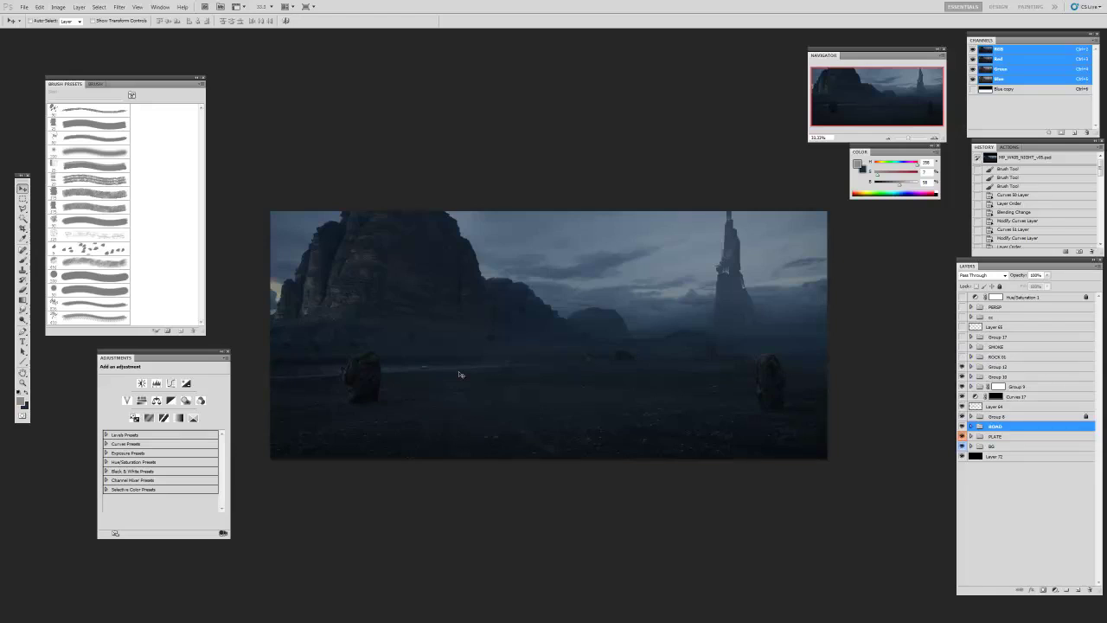
pyautogui.click(971, 426)
pyautogui.click(962, 447)
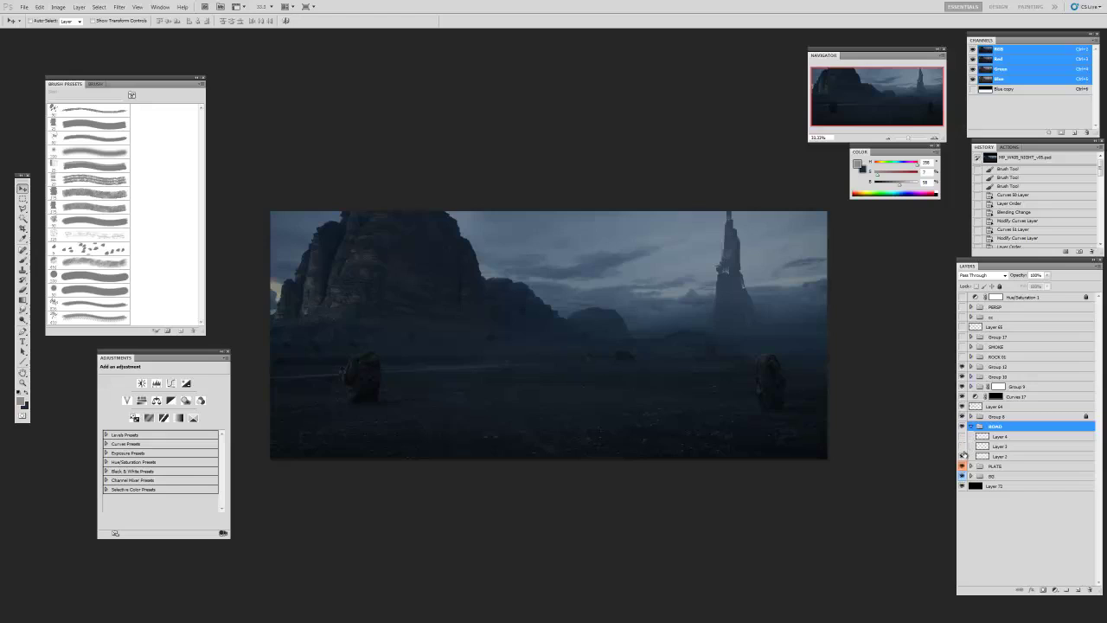
pyautogui.click(963, 457)
pyautogui.click(963, 456)
pyautogui.click(975, 446)
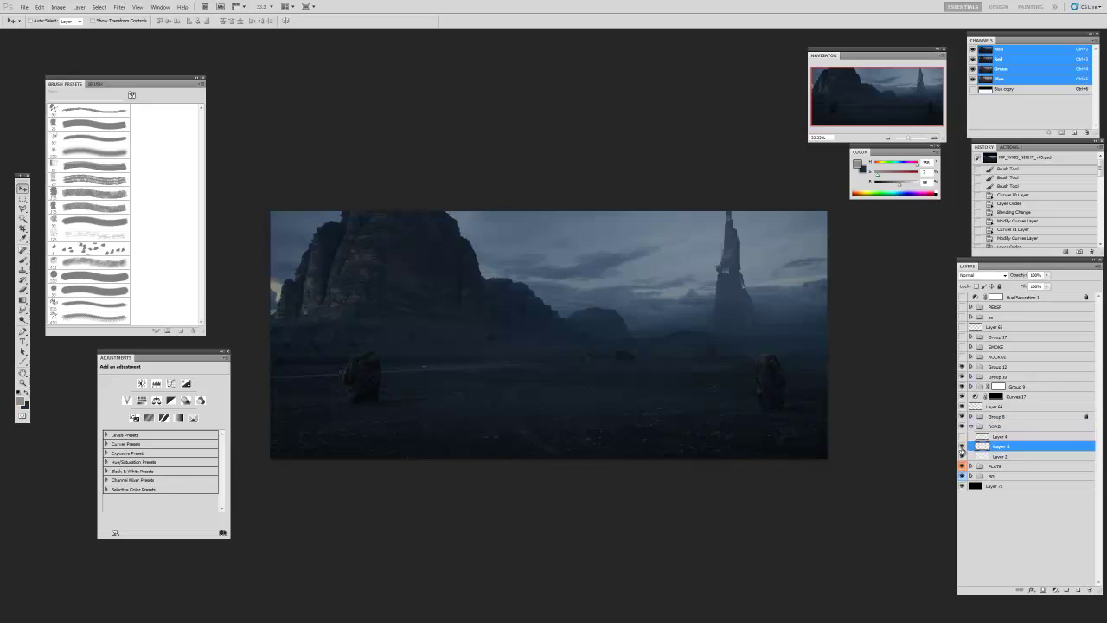
pyautogui.click(962, 447)
pyautogui.click(981, 426)
pyautogui.click(971, 426)
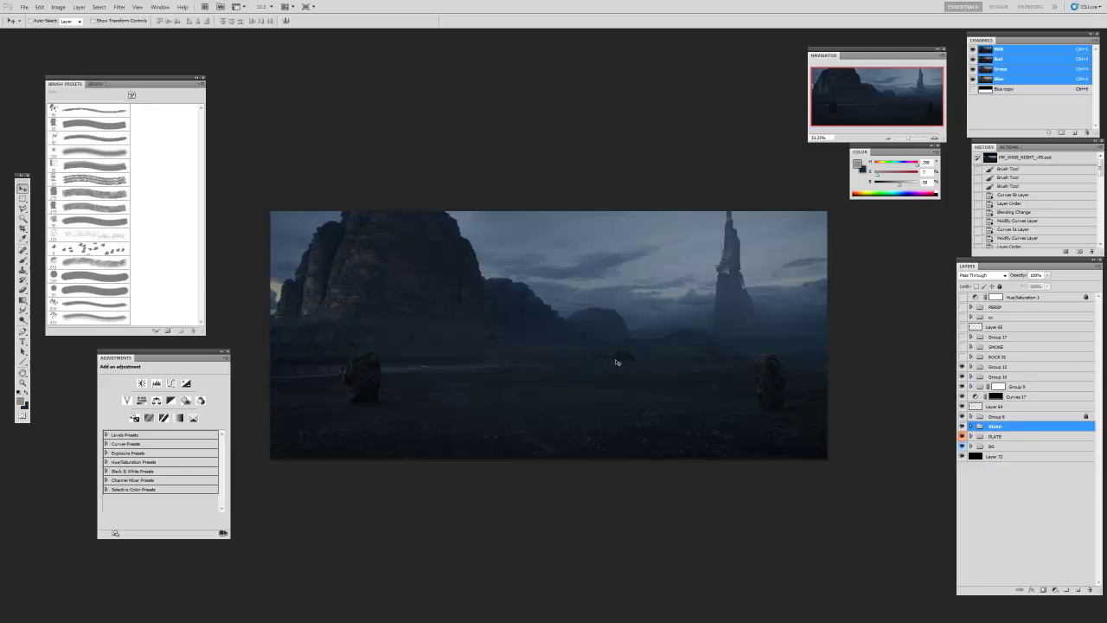
# - Compare the painting with and without the ROCK 01 group, leave it hidden, and show the SMOKE group
pyautogui.moveTo(521, 386); pyautogui.dragTo(518, 384)
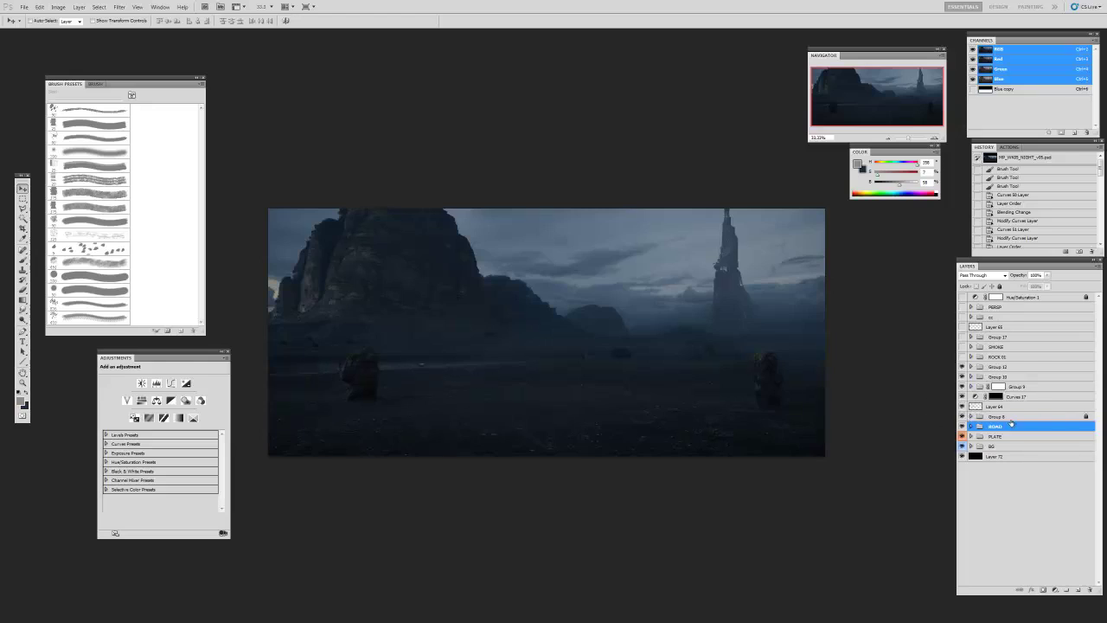
pyautogui.click(974, 358)
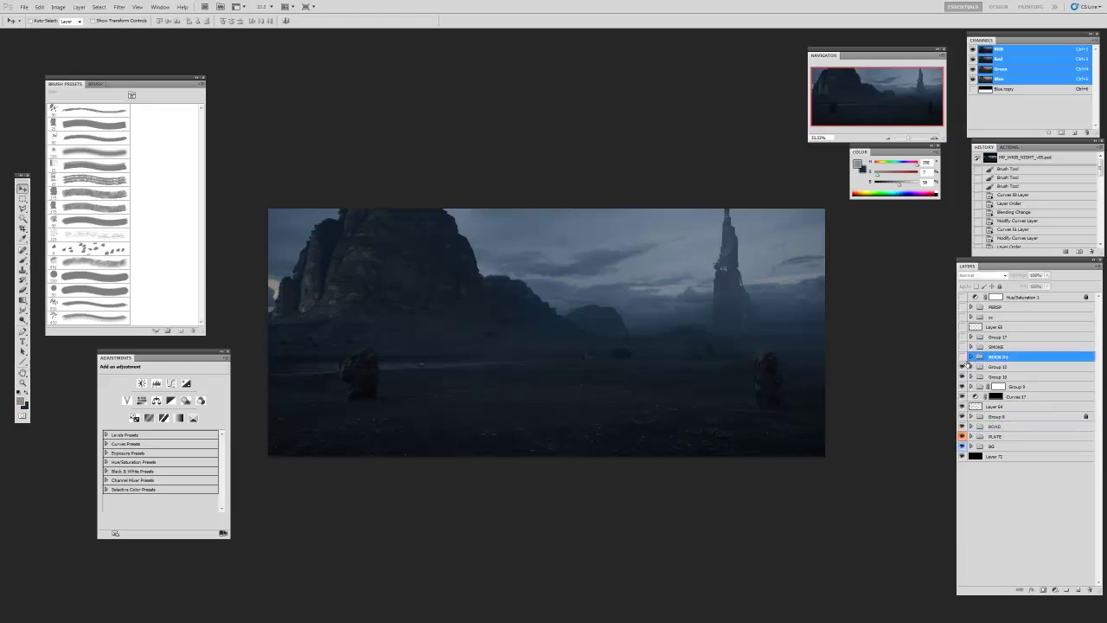
pyautogui.click(963, 359)
pyautogui.click(963, 359)
pyautogui.click(978, 347)
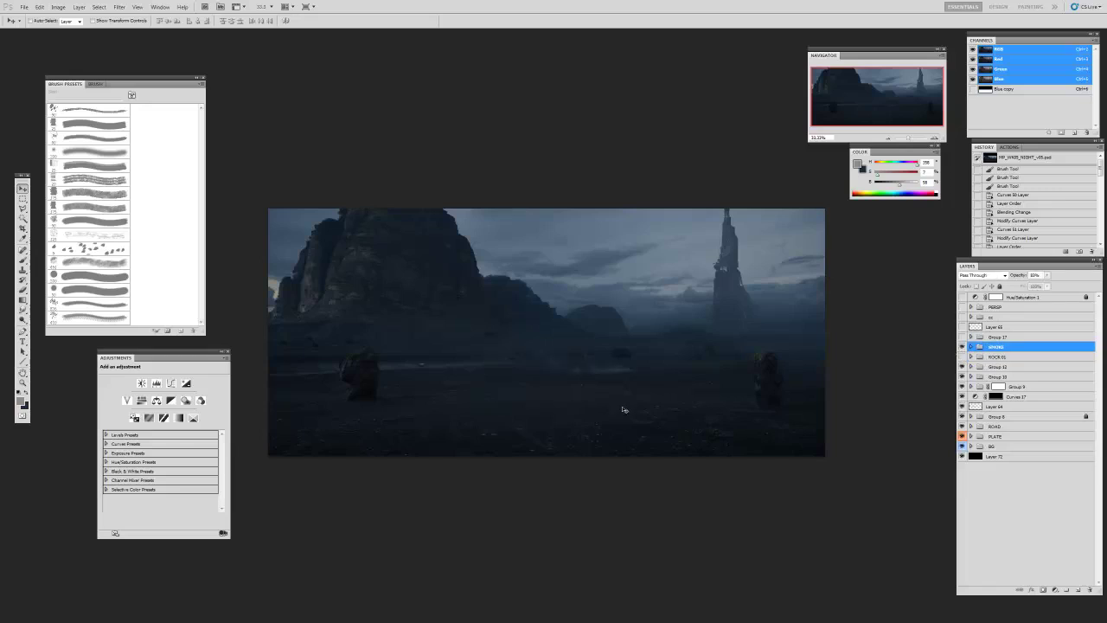
# - Leave full-screen view and switch to the REF.psd document to examine the reference photos
pyautogui.press('f')
pyautogui.press('f')
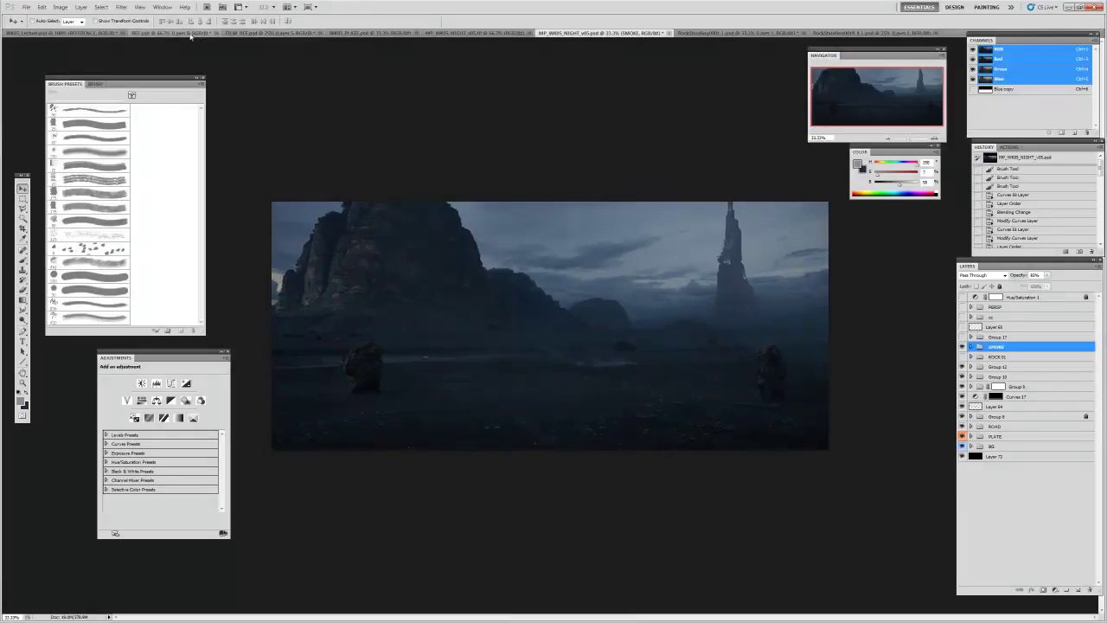
pyautogui.click(185, 34)
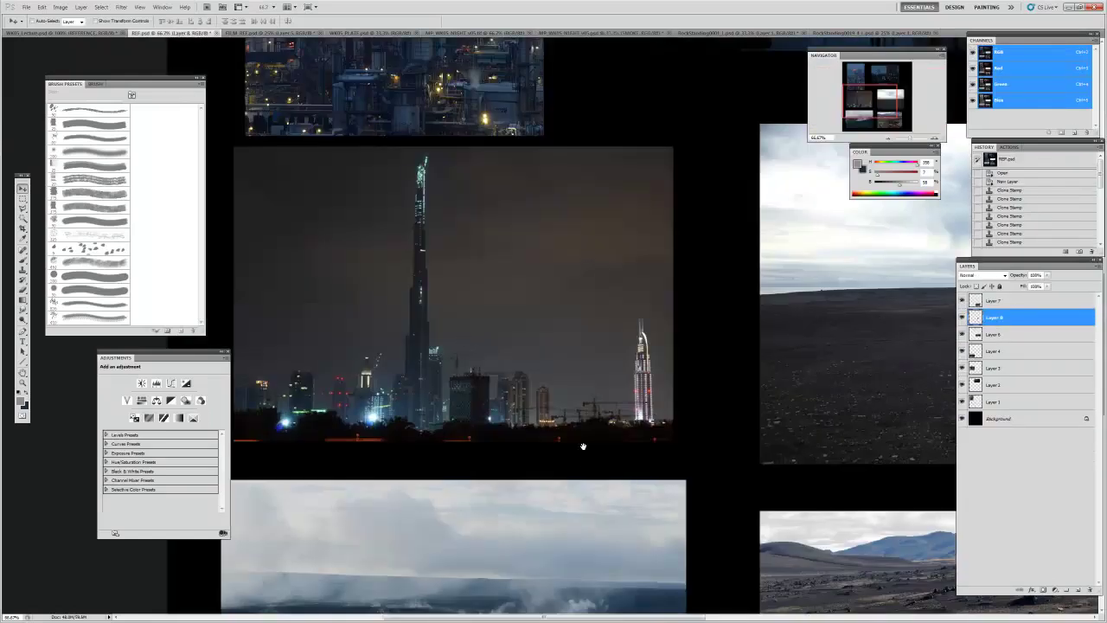
# - Duplicate the Blue channel of the reference document, viewing the volcanic smoke photo up close
pyautogui.scroll(-3, 548, 362)
pyautogui.moveTo(550, 362); pyautogui.dragTo(644, 367)
pyautogui.press('z')
pyautogui.click(539, 319)
pyautogui.click(989, 100)
pyautogui.moveTo(995, 101); pyautogui.dragTo(1074, 132)
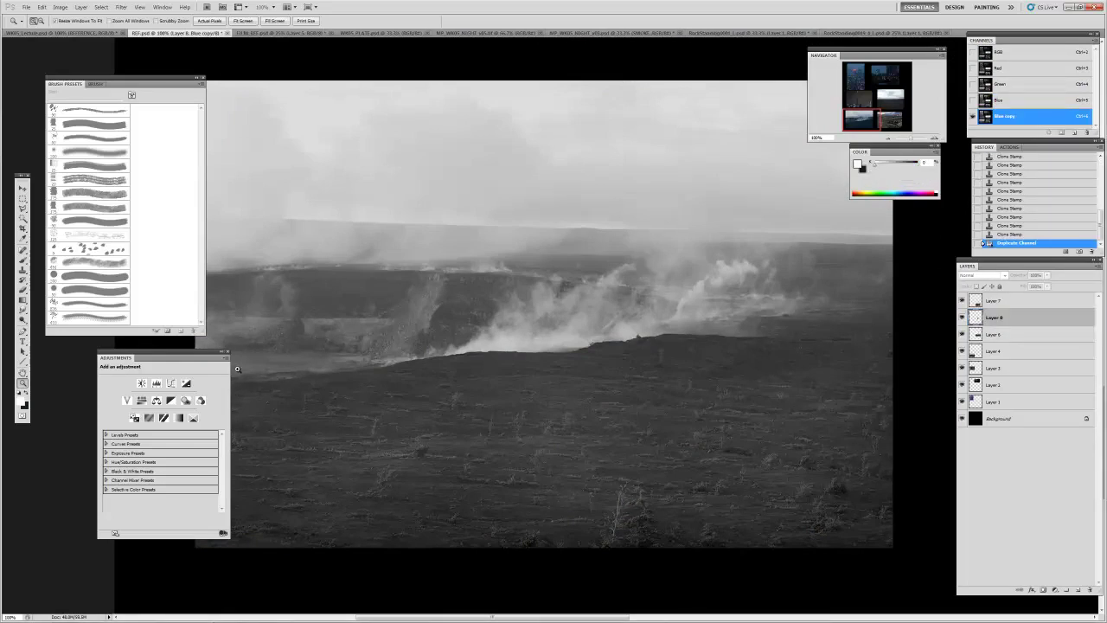
# - Apply a Curves adjustment to the Blue copy channel, crushing the dark ground to black and brightening the highlights to isolate the smoke
pyautogui.click(60, 7)
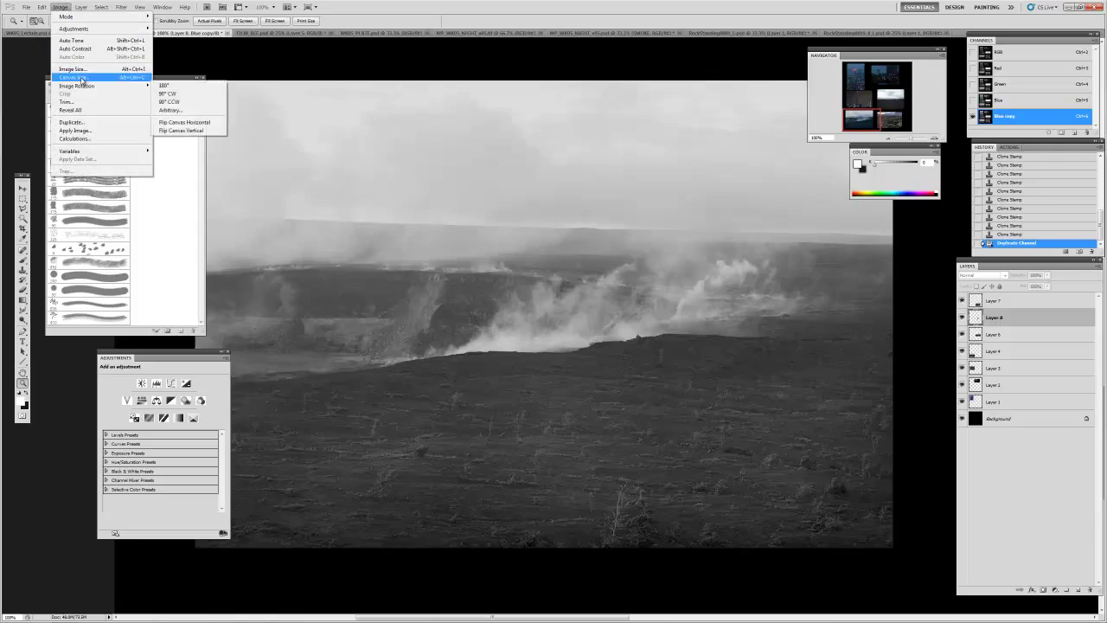
pyautogui.moveTo(83, 27)
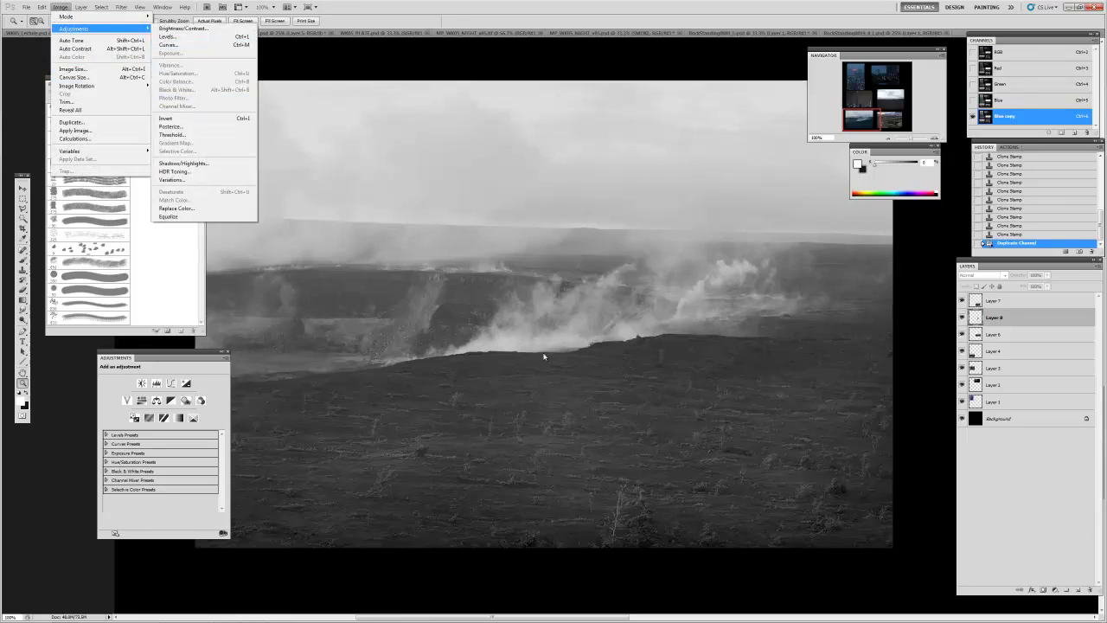
pyautogui.click(167, 45)
pyautogui.click(736, 376)
pyautogui.click(650, 397)
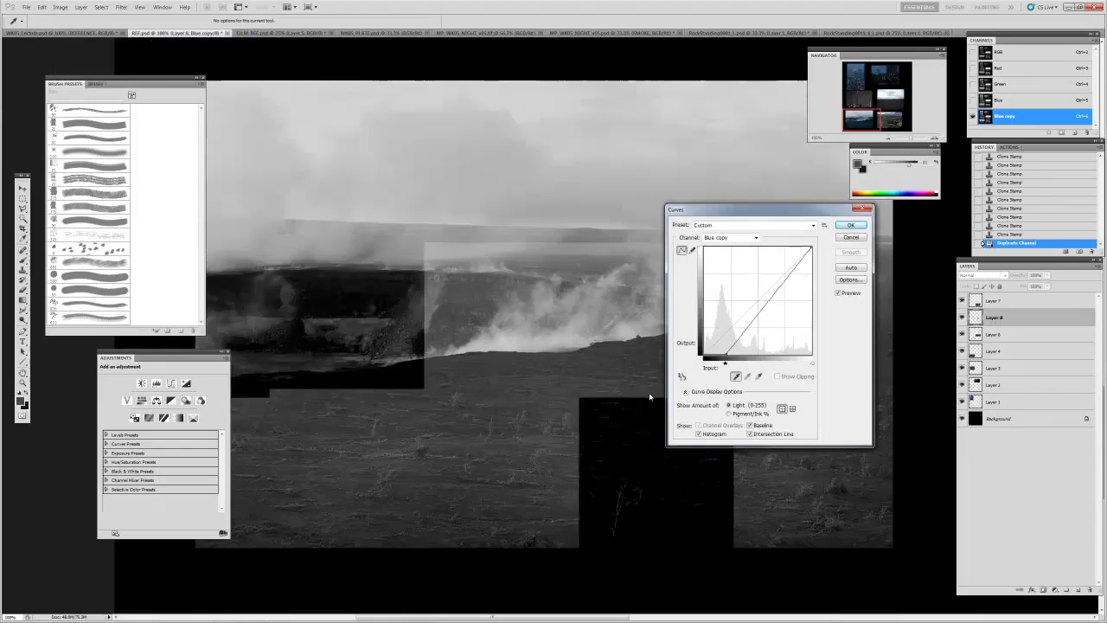
pyautogui.moveTo(736, 209); pyautogui.dragTo(848, 265)
pyautogui.moveTo(848, 397); pyautogui.dragTo(850, 403)
pyautogui.moveTo(897, 362); pyautogui.dragTo(898, 330)
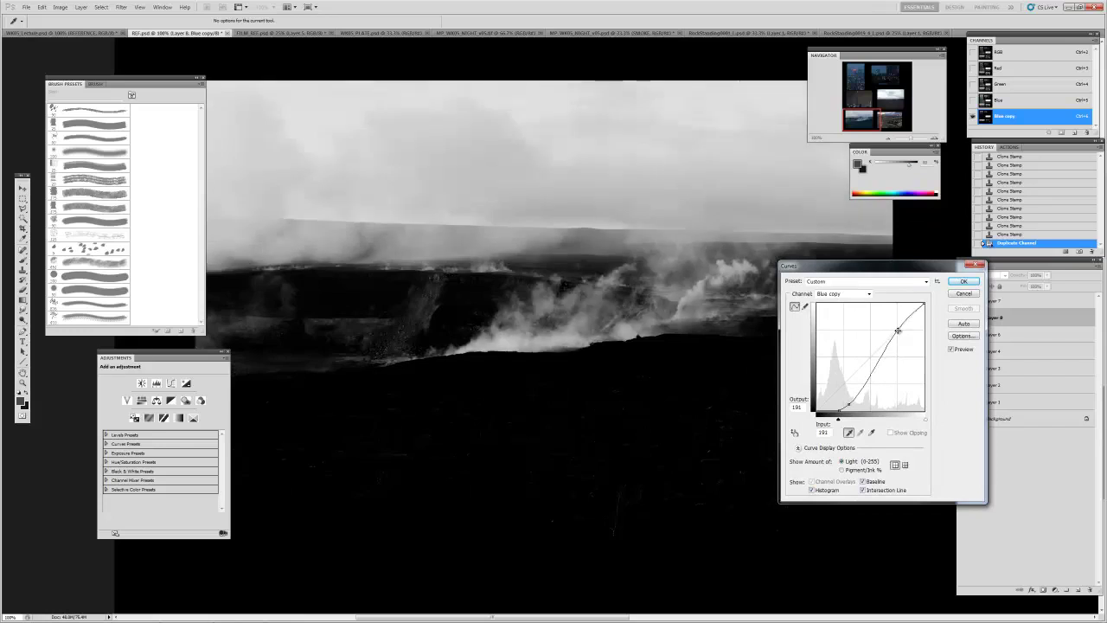
pyautogui.click(964, 281)
# - Load the Blue copy channel as a selection, return to the RGB composite, and copy the selected smoke onto a new layer
pyautogui.keyDown('ctrl'); pyautogui.click(987, 116); pyautogui.keyUp('ctrl')
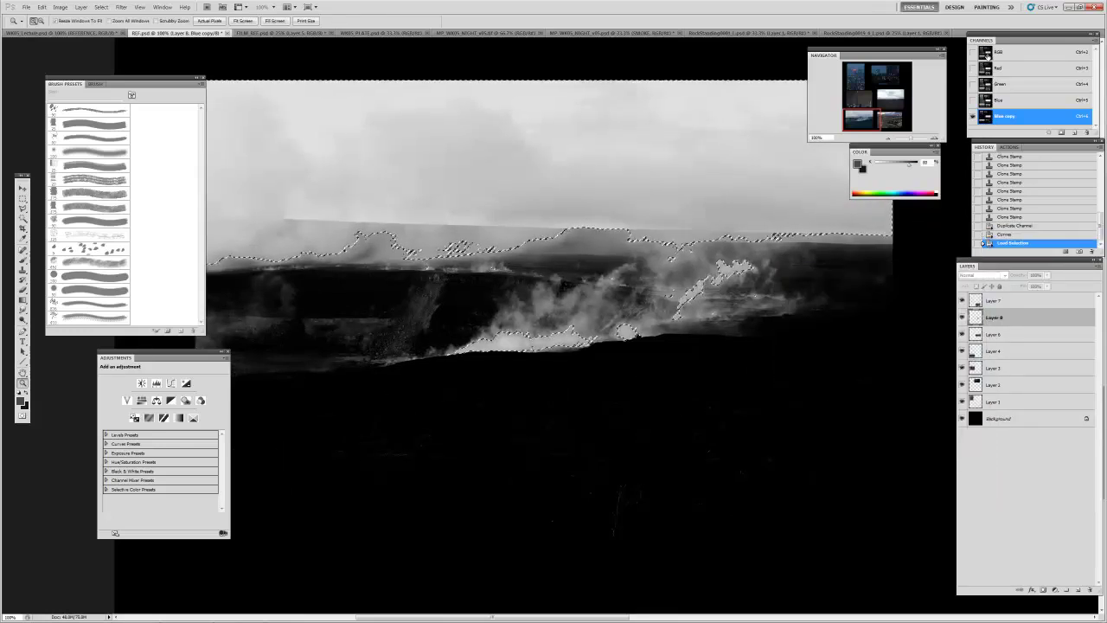
pyautogui.click(1000, 52)
pyautogui.hotkey('ctrl', 'c')
pyautogui.hotkey('ctrl', 'v')
# - Try to copy a rectangular selection around the smoke plume, and deselect it
pyautogui.press('m')
pyautogui.moveTo(443, 199); pyautogui.dragTo(843, 446)
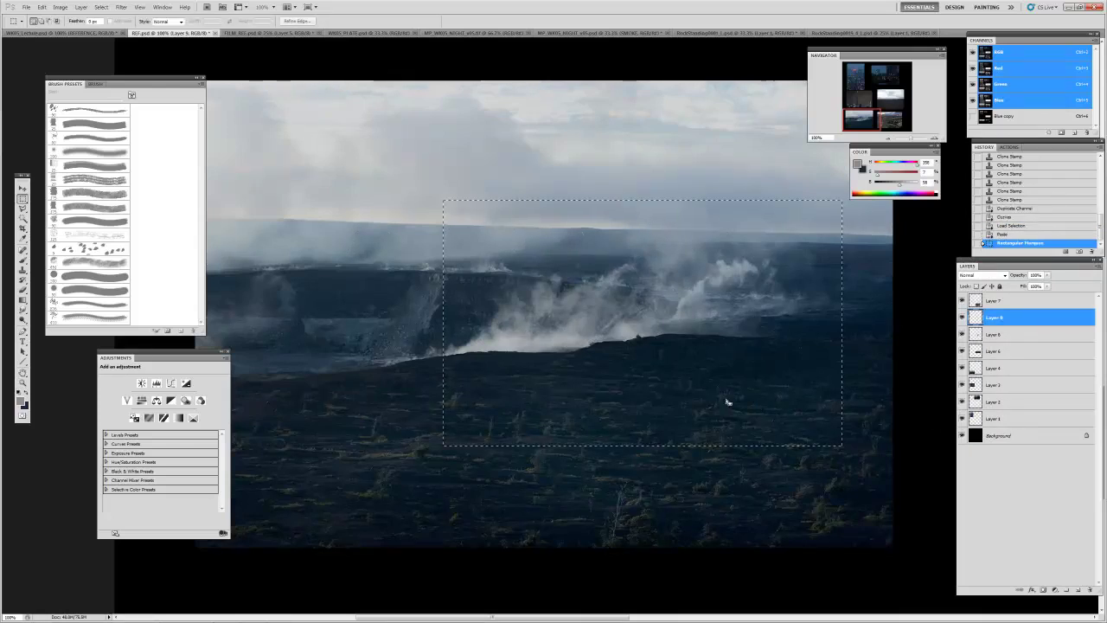
pyautogui.moveTo(391, 180)
pyautogui.mouseDown()
pyautogui.moveTo(766, 322)
pyautogui.moveTo(904, 415)
pyautogui.moveTo(875, 400)
pyautogui.mouseUp()
pyautogui.hotkey('ctrl', 'c')
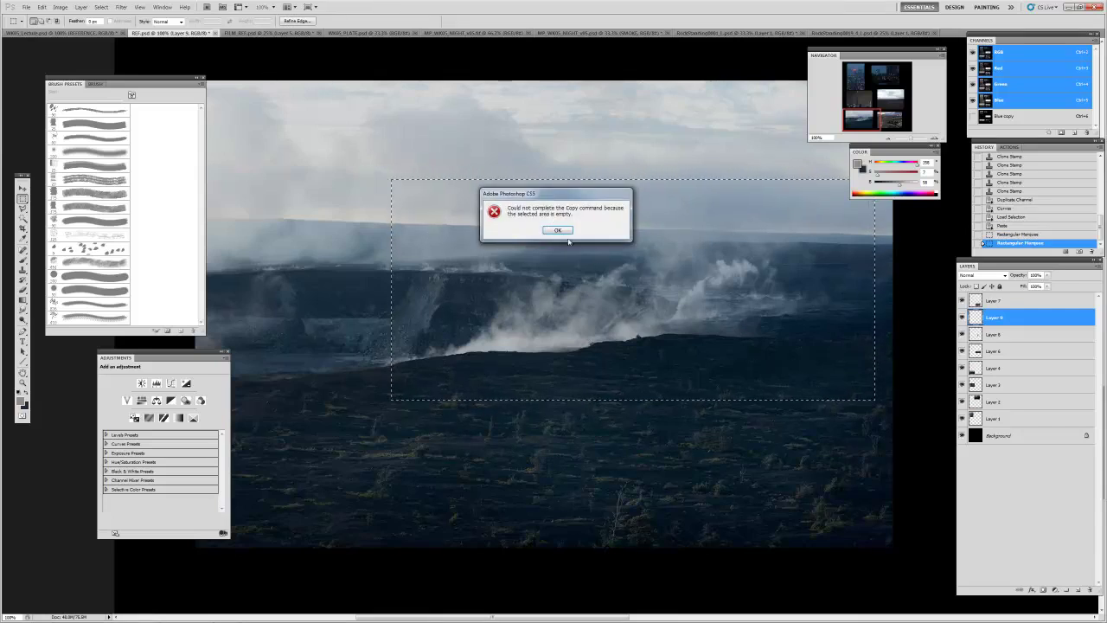
pyautogui.press('Return')
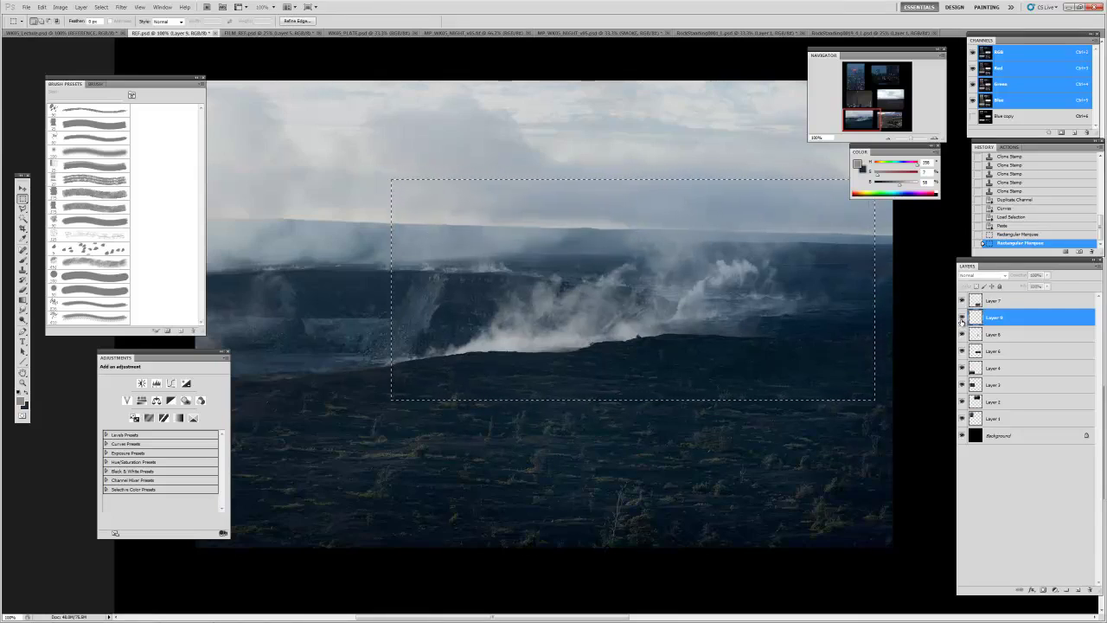
pyautogui.hotkey('ctrl', 'd')
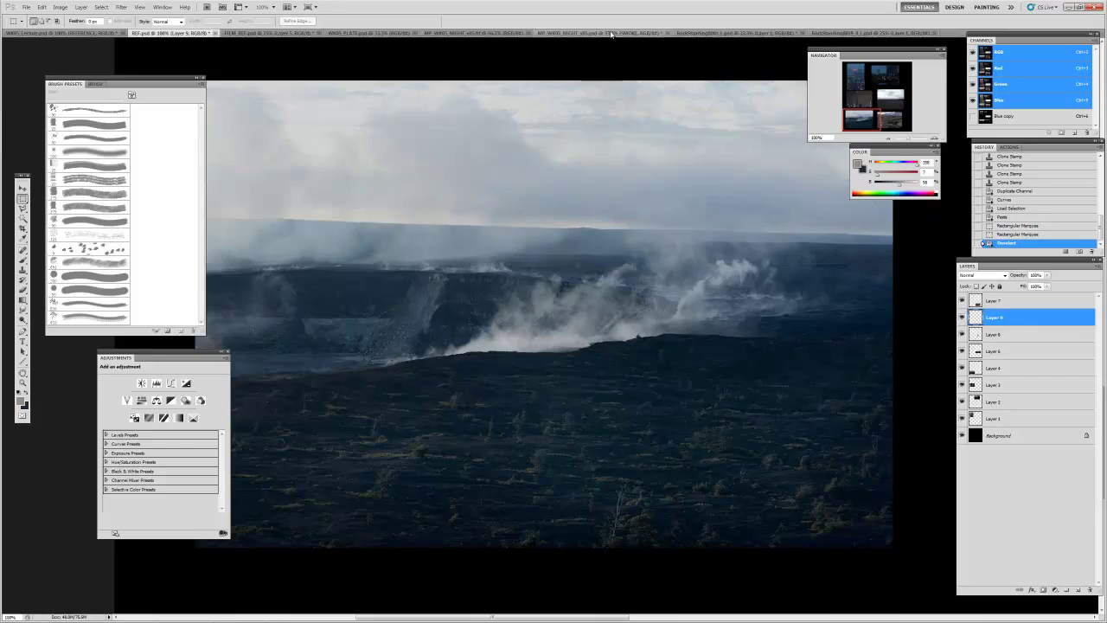
# - Switch to the night matte painting document and view the smoke in the middle ground up close
pyautogui.click(611, 33)
pyautogui.press('z')
pyautogui.click(614, 367)
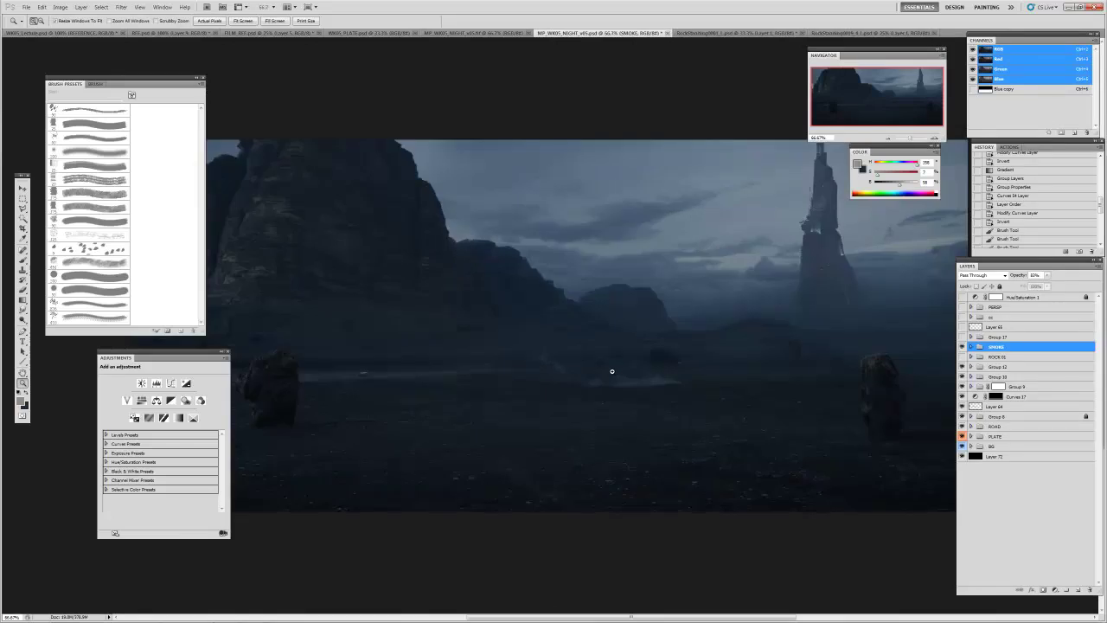
pyautogui.click(613, 375)
pyautogui.click(615, 383)
pyautogui.moveTo(479, 328); pyautogui.dragTo(563, 360)
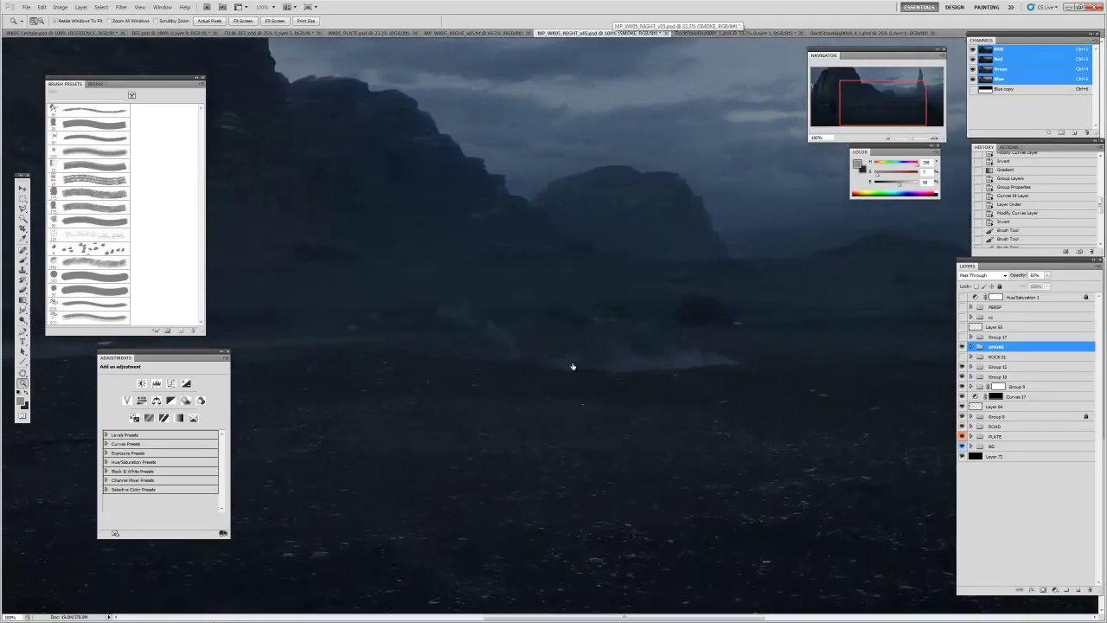
# - Expand the SMOKE group, compare Layer 62 with and without its clipped adjustments, and collapse the group again
pyautogui.click(971, 347)
pyautogui.click(983, 386)
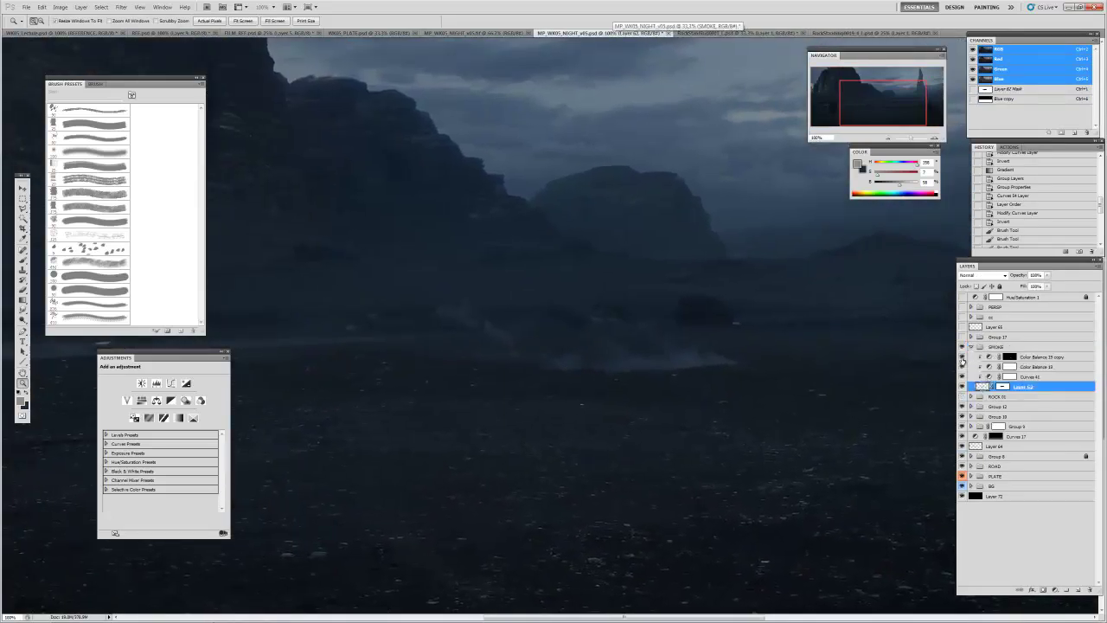
pyautogui.click(962, 386)
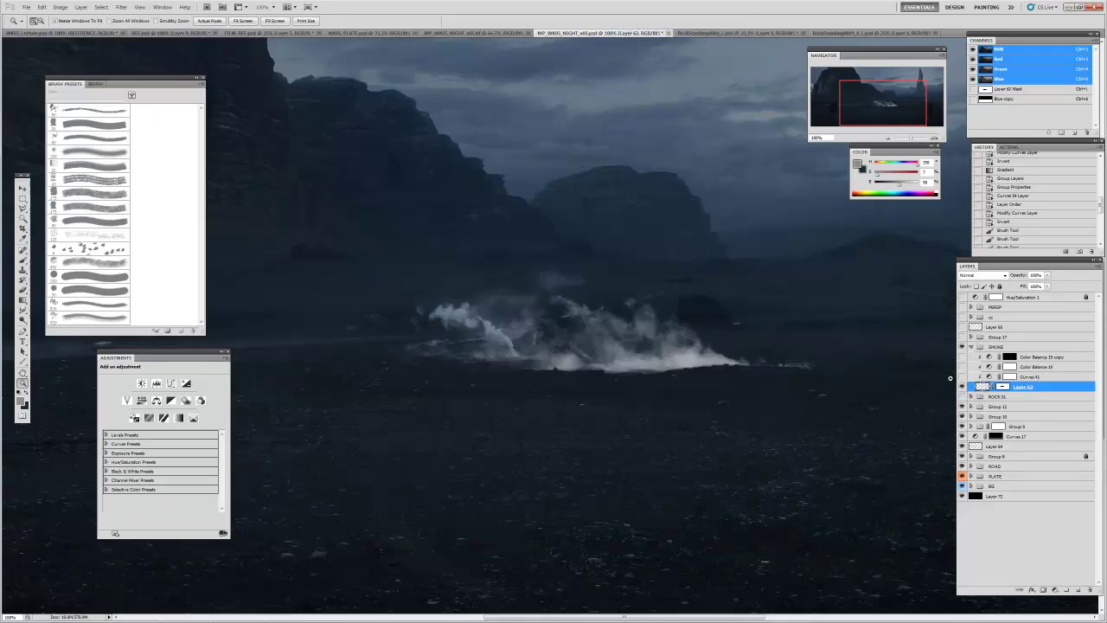
pyautogui.click(962, 377)
pyautogui.click(962, 381)
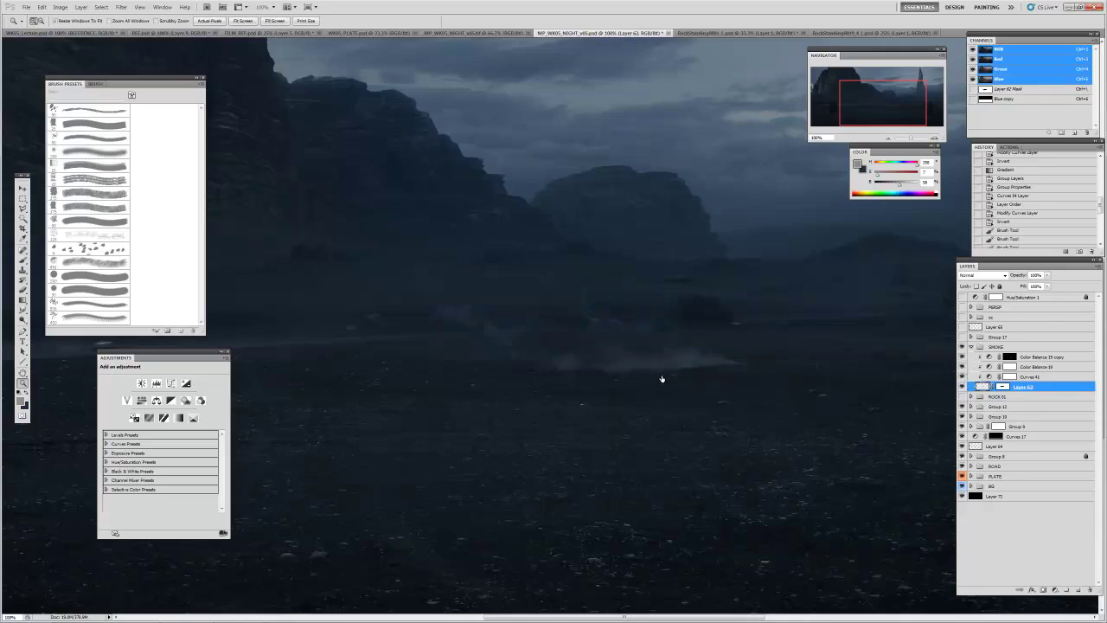
pyautogui.click(981, 348)
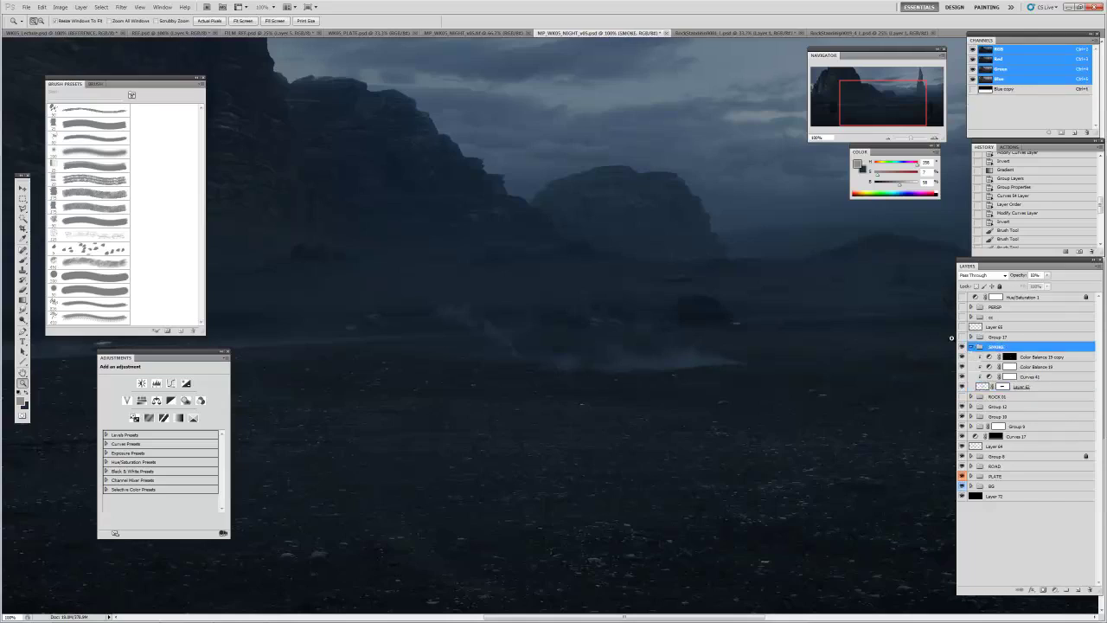
pyautogui.click(972, 347)
# - Show Group 17 with the vehicle and view the whole painting
pyautogui.keyDown('alt'); pyautogui.click(641, 342); pyautogui.keyUp('alt')
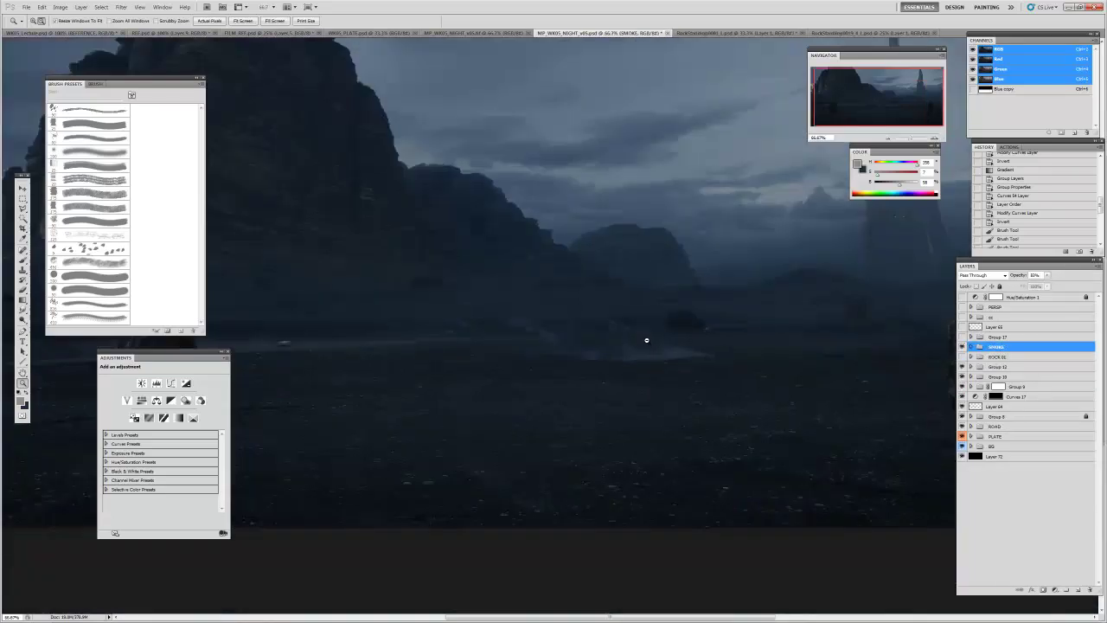
pyautogui.keyDown('alt'); pyautogui.click(647, 340); pyautogui.keyUp('alt')
pyautogui.keyDown('alt'); pyautogui.click(647, 340); pyautogui.keyUp('alt')
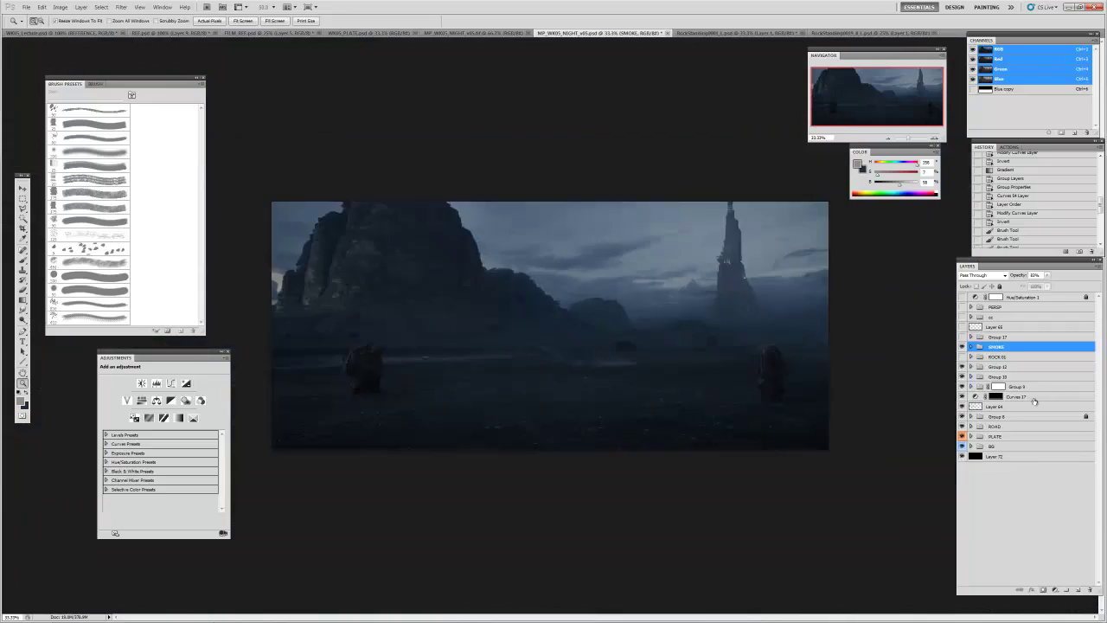
pyautogui.click(979, 339)
pyautogui.click(962, 337)
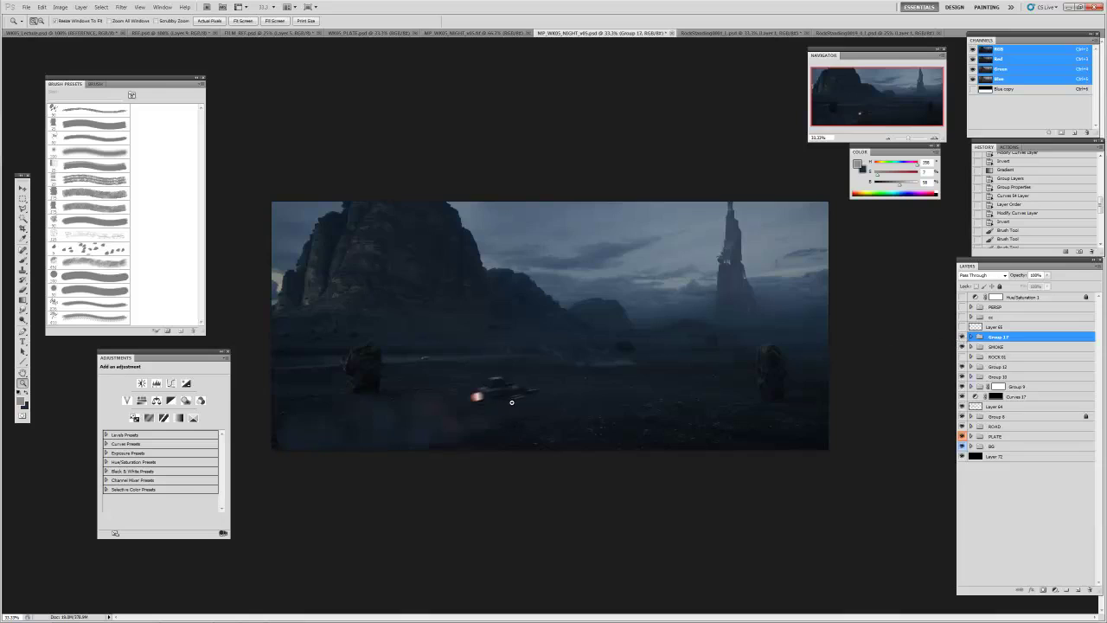
pyautogui.press('v')
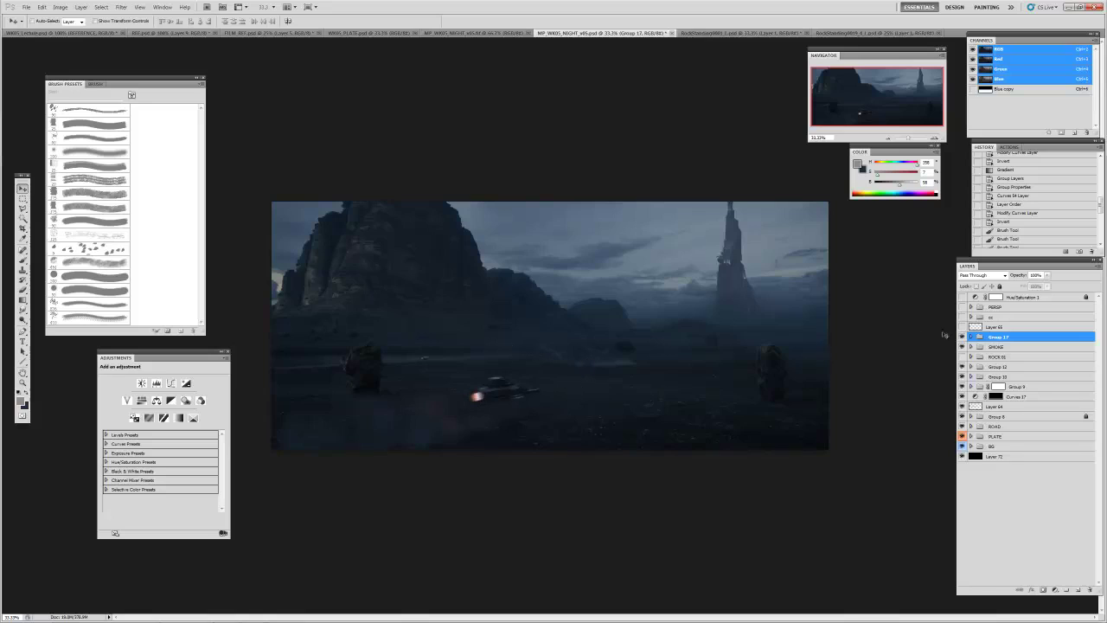
# - Expand Group 17 and toggle Layer 69 to examine the vehicle's engine glow
pyautogui.click(971, 337)
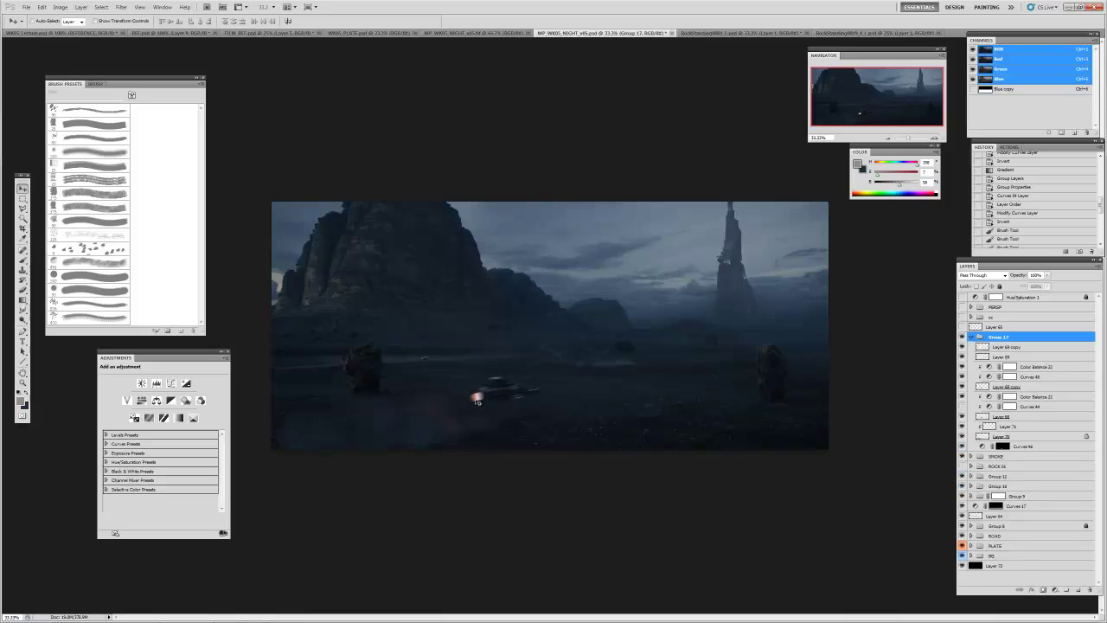
pyautogui.click(1001, 357)
pyautogui.click(962, 357)
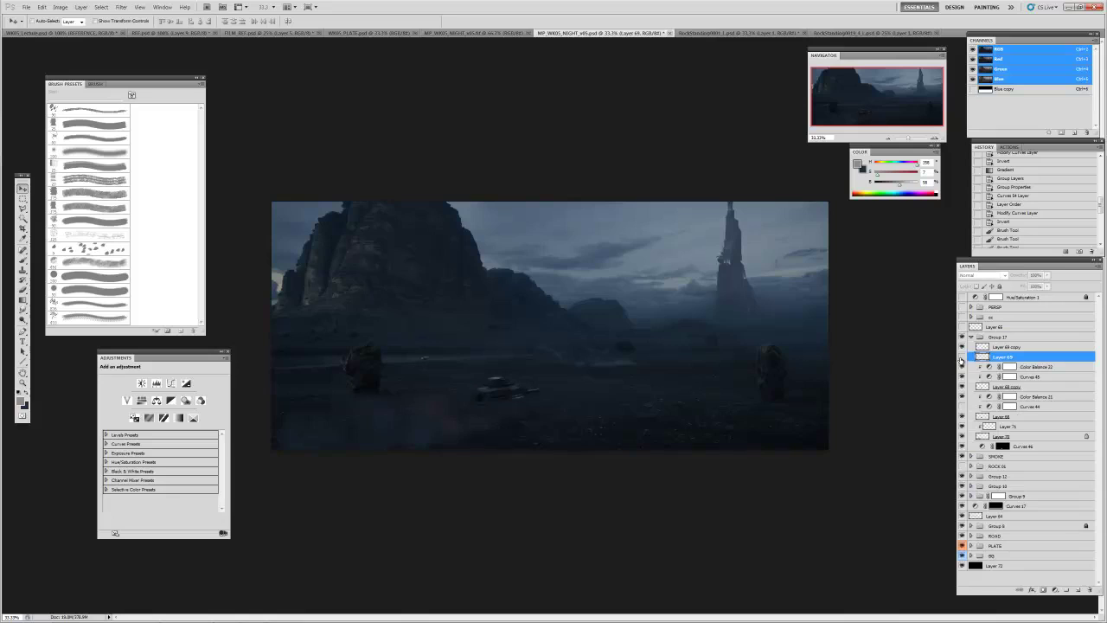
pyautogui.click(961, 359)
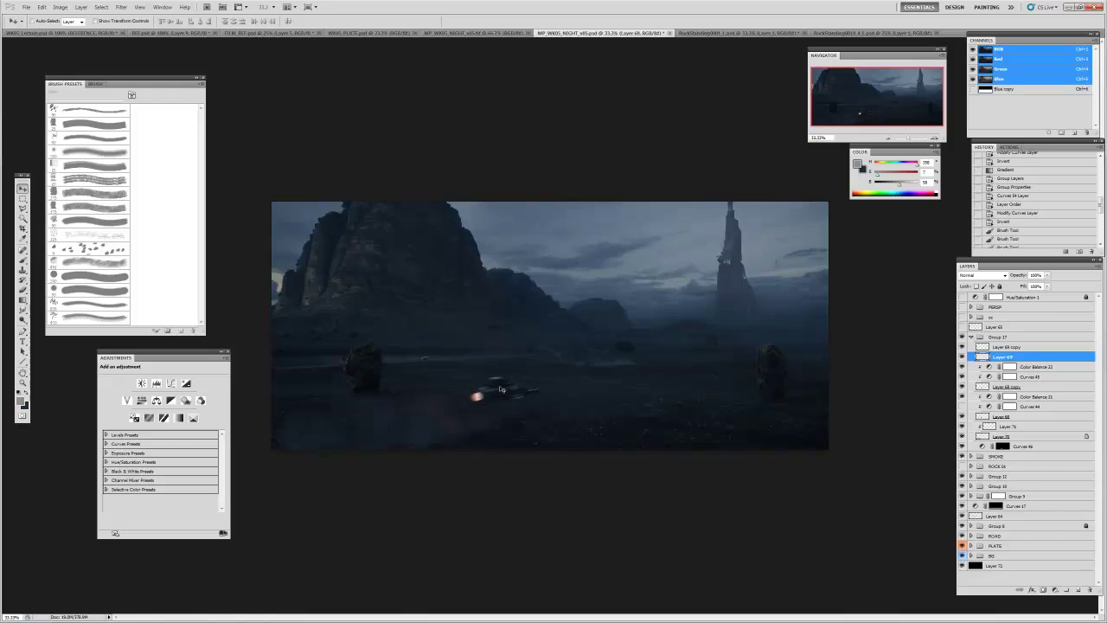
pyautogui.press('b')
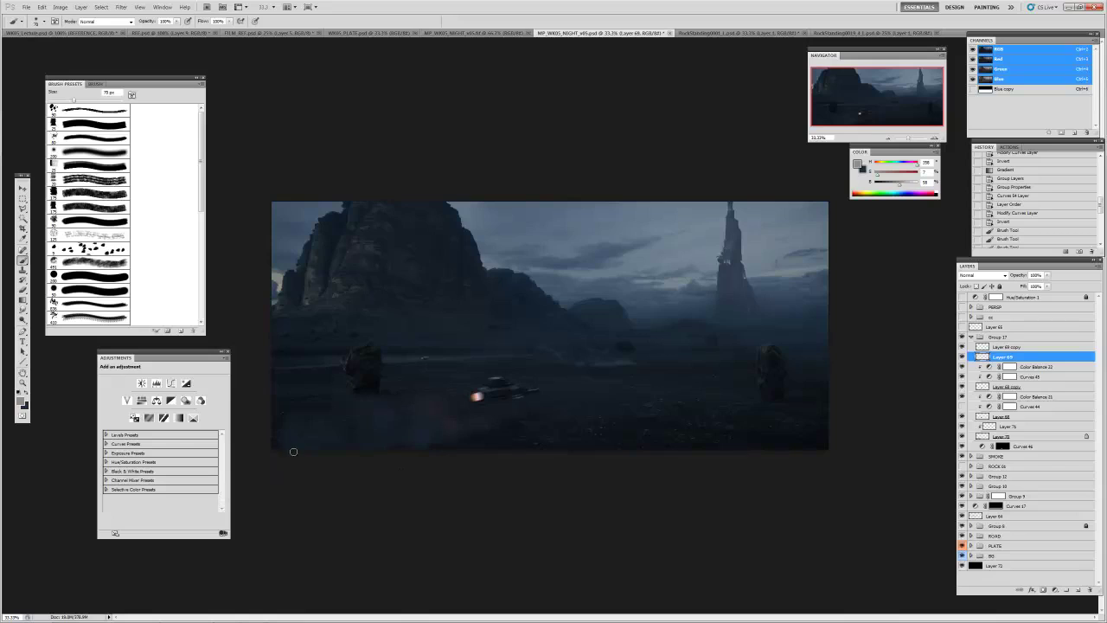
pyautogui.press('ctrl')
pyautogui.press('v')
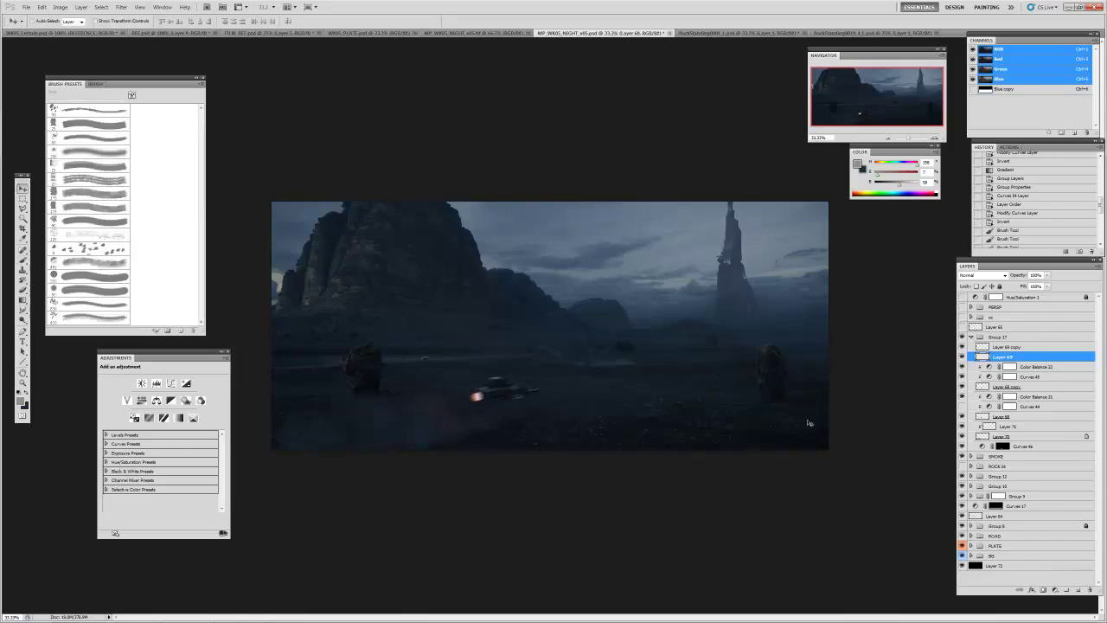
# - Toggle Layer 69 copy to examine its effect, collapse Group 17, and compare the painting without the group
pyautogui.click(985, 348)
pyautogui.click(963, 348)
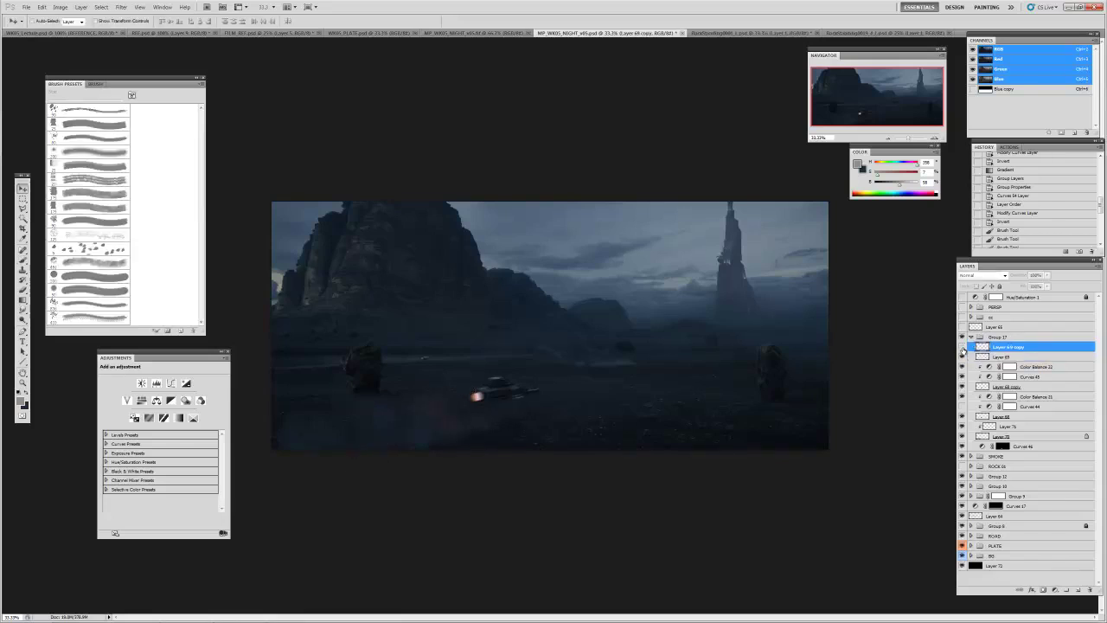
pyautogui.click(970, 337)
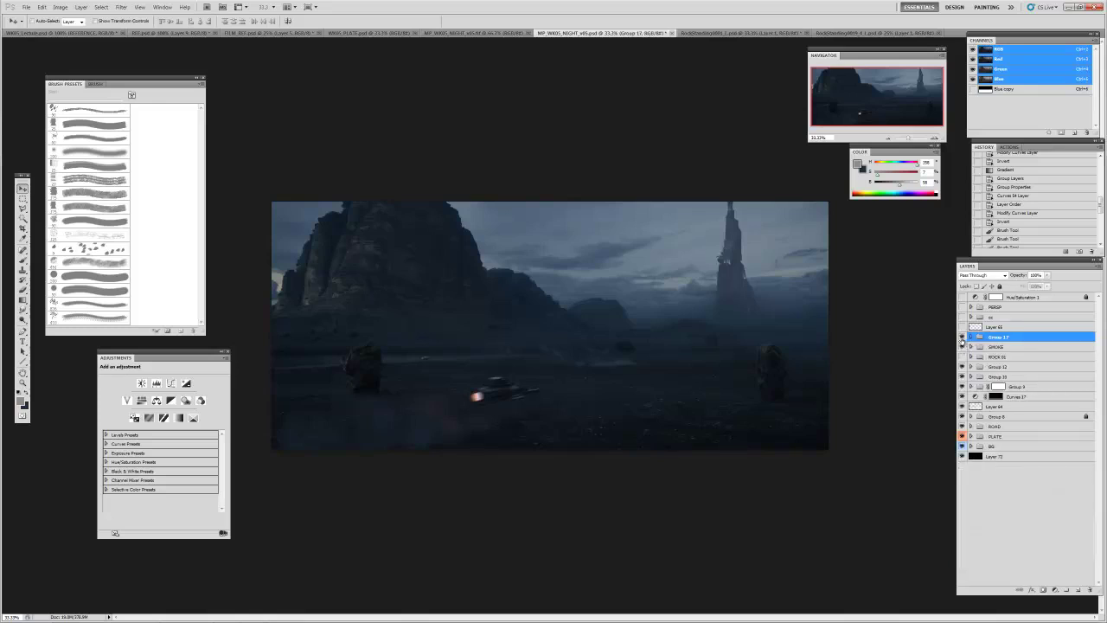
pyautogui.click(963, 339)
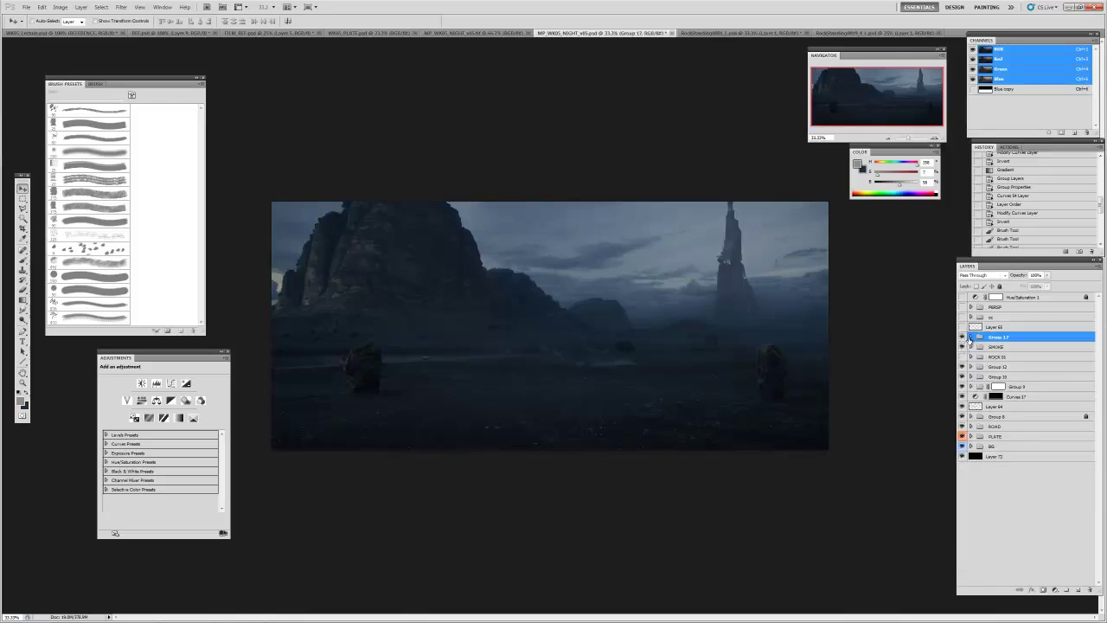
# - Expand Group 17 again and toggle Layer 69 and Layer 68 copy to examine the glow and the light on the vehicle
pyautogui.click(971, 336)
pyautogui.click(984, 358)
pyautogui.click(963, 358)
pyautogui.click(962, 358)
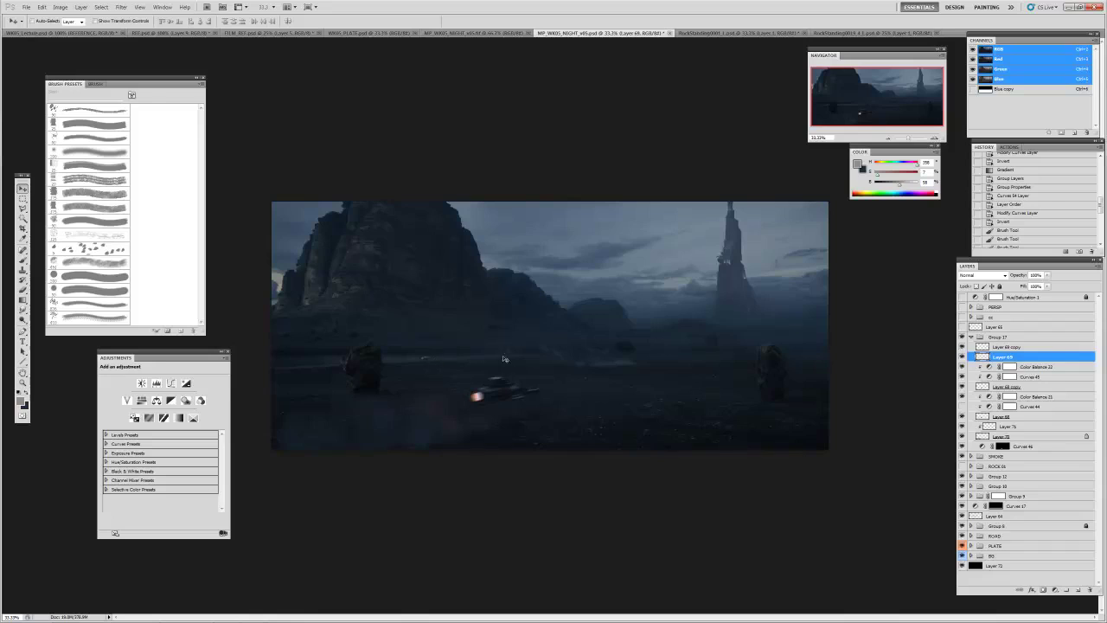
pyautogui.click(991, 387)
pyautogui.click(963, 387)
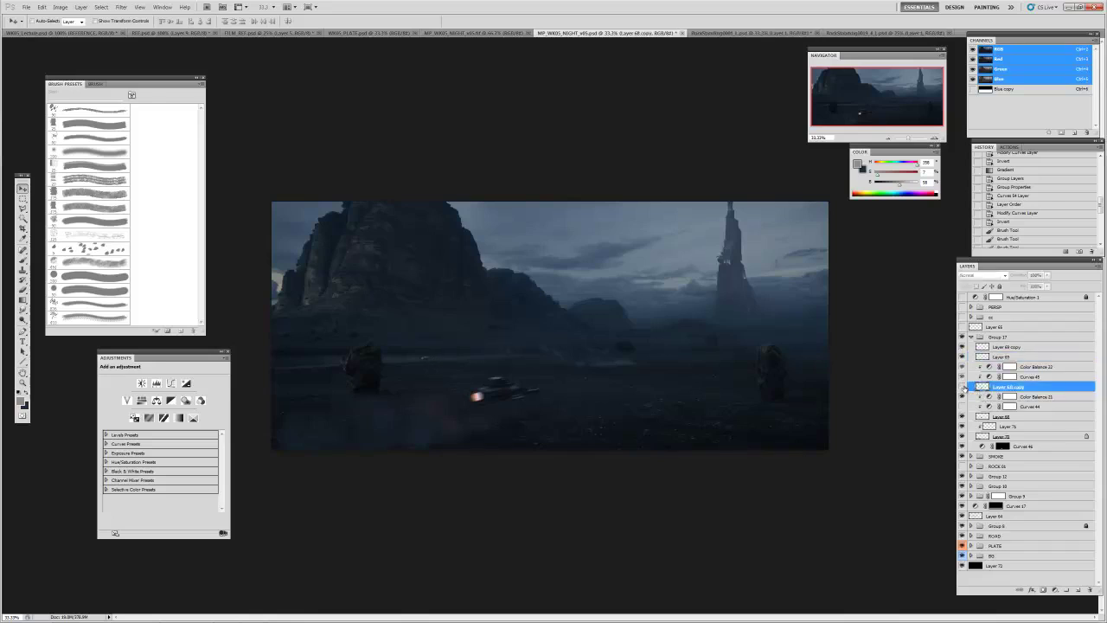
pyautogui.click(963, 387)
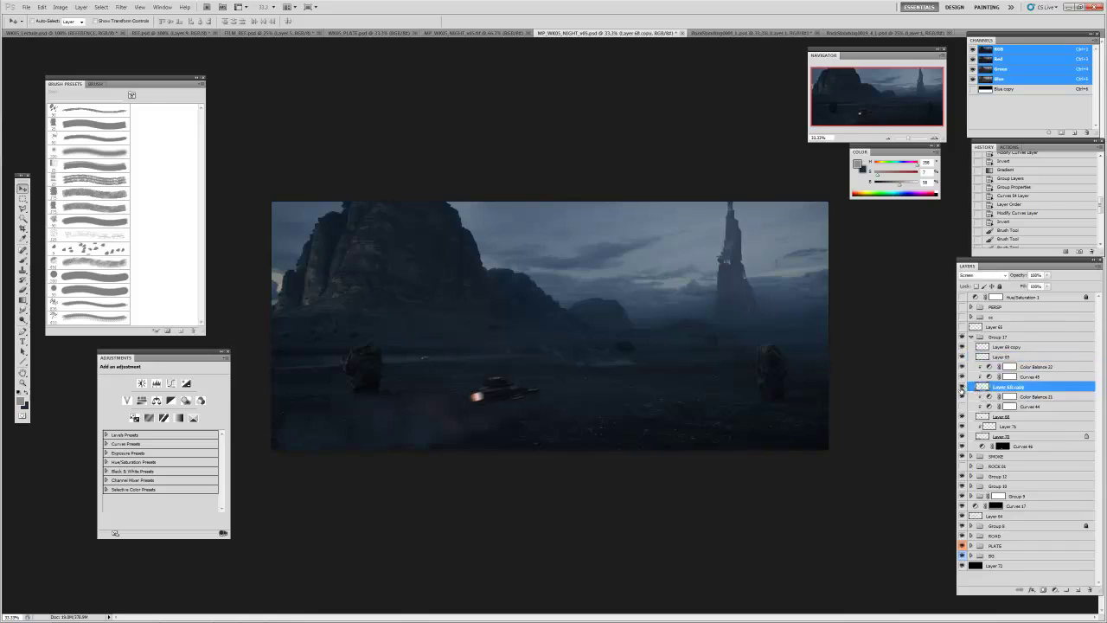
# - Toggle Layer 70 and the clipped Layer 71 to examine the dust trail behind the vehicle
pyautogui.click(984, 437)
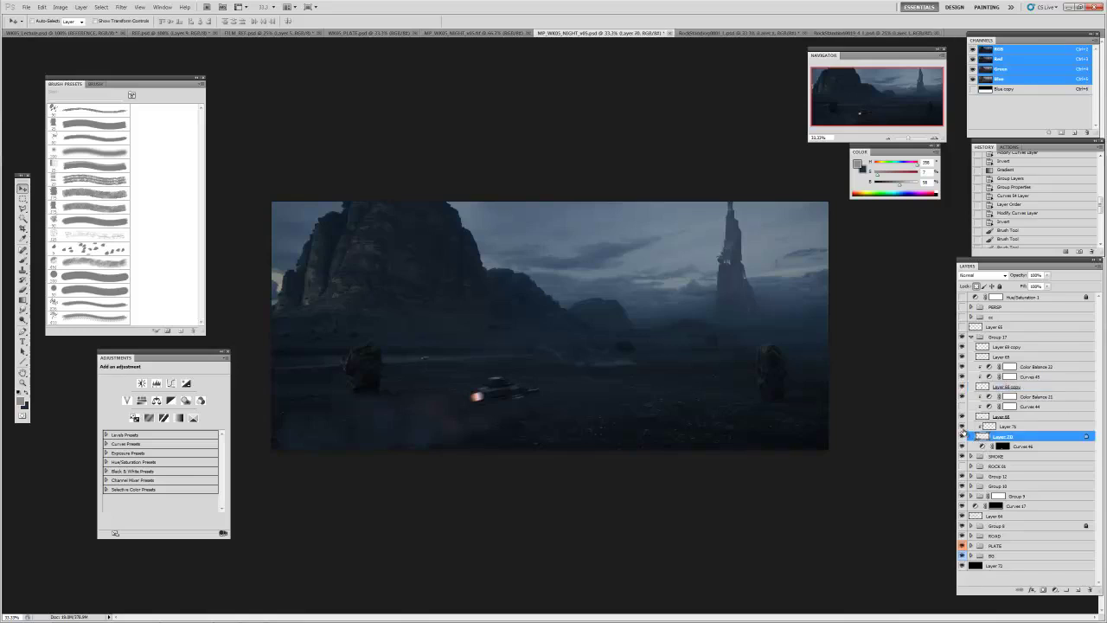
pyautogui.click(963, 437)
pyautogui.click(963, 437)
pyautogui.click(984, 427)
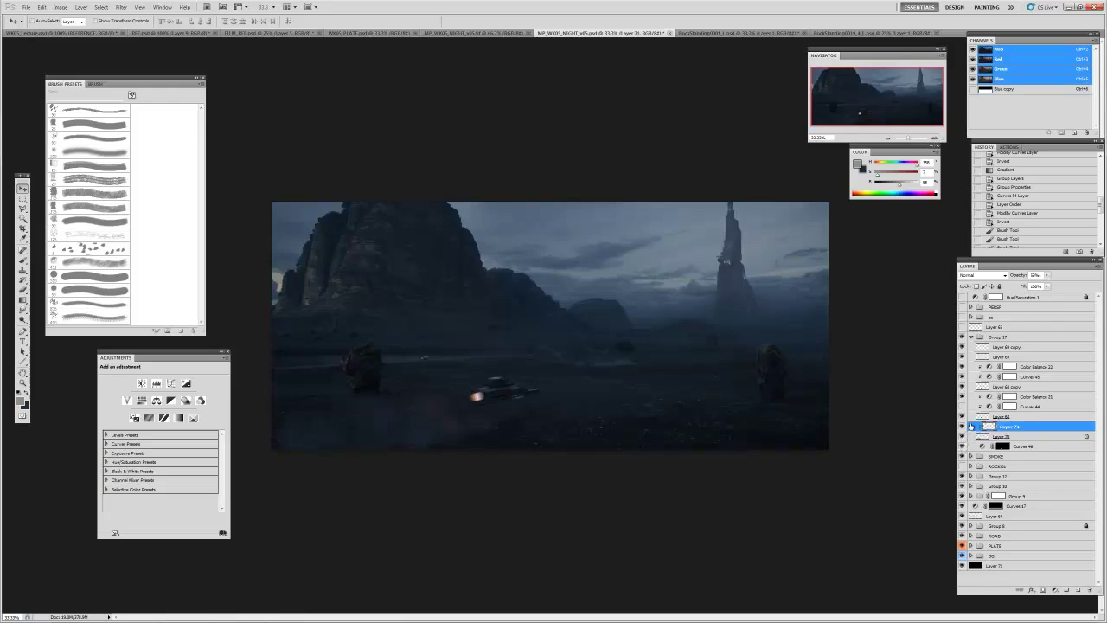
pyautogui.click(963, 427)
pyautogui.click(963, 428)
# - Lower the opacity of Layer 71 slightly and collapse Group 17
pyautogui.click(1048, 275)
pyautogui.moveTo(1047, 284); pyautogui.dragTo(1043, 290)
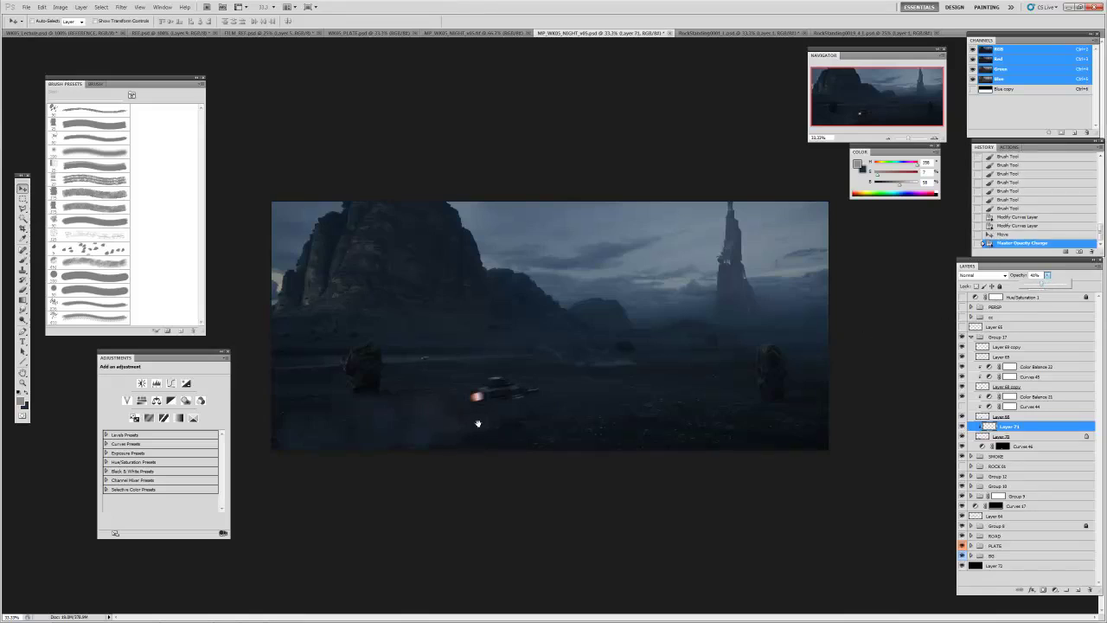
pyautogui.click(982, 338)
pyautogui.click(981, 339)
pyautogui.click(969, 336)
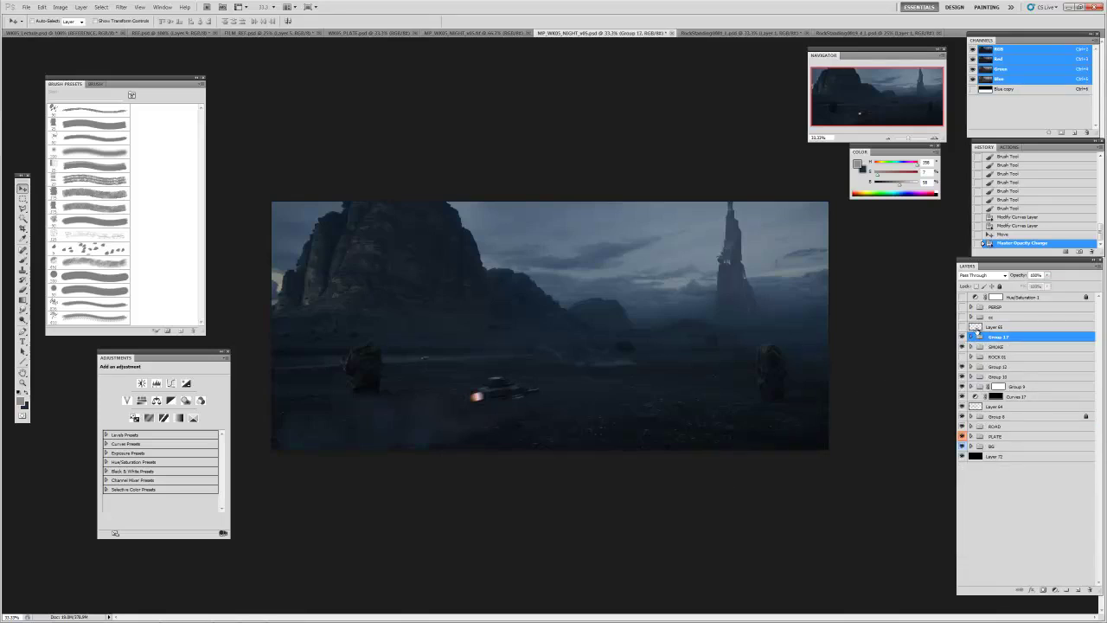
# - Expand the colour-correction group above the painting layers and make its Curves 37 and Hue/Saturation 6 adjustments visible
pyautogui.click(981, 318)
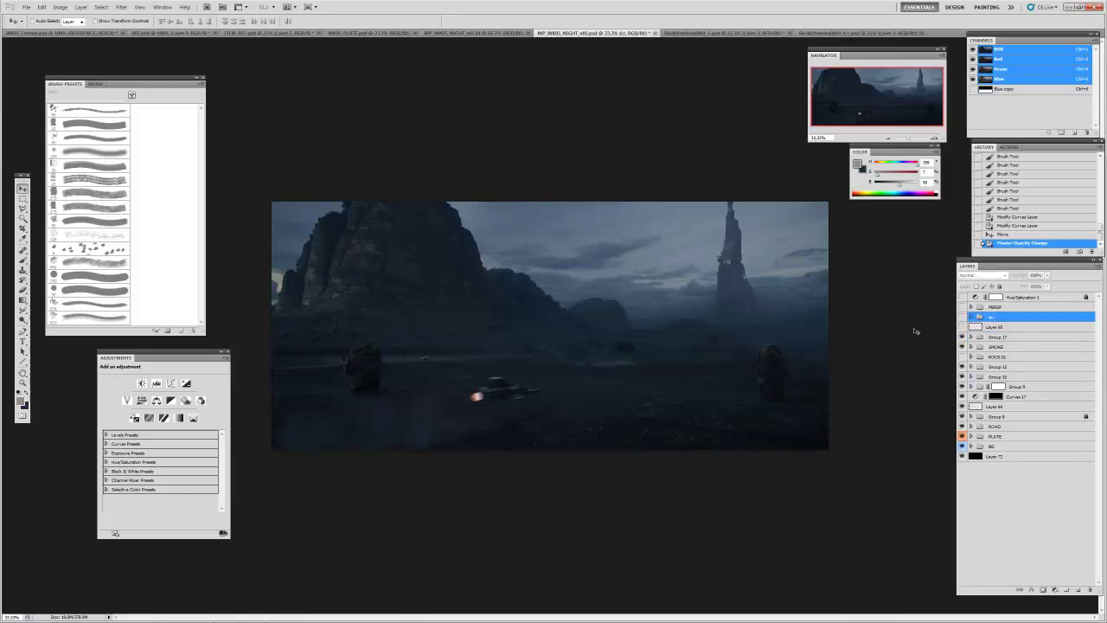
pyautogui.click(971, 317)
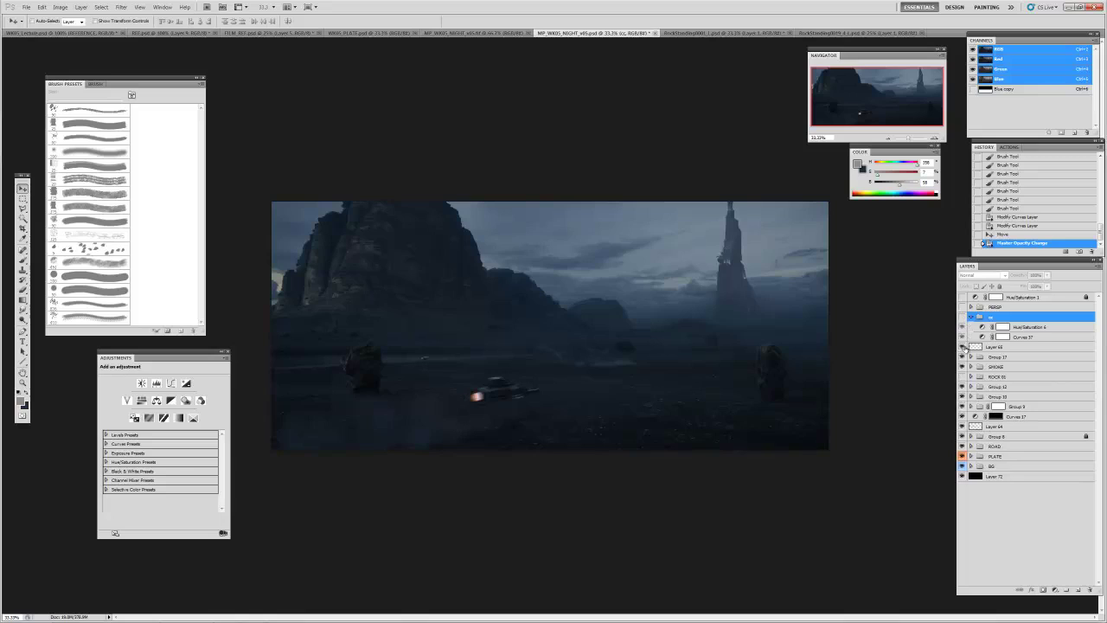
pyautogui.click(963, 317)
pyautogui.click(962, 327)
# - Examine the settings of the Curves 37 and Hue/Saturation 6 adjustments, and collapse their group
pyautogui.click(1007, 339)
pyautogui.moveTo(199, 362)
pyautogui.mouseDown()
pyautogui.moveTo(406, 335)
pyautogui.moveTo(712, 74)
pyautogui.moveTo(456, 146)
pyautogui.moveTo(180, 367)
pyautogui.mouseUp()
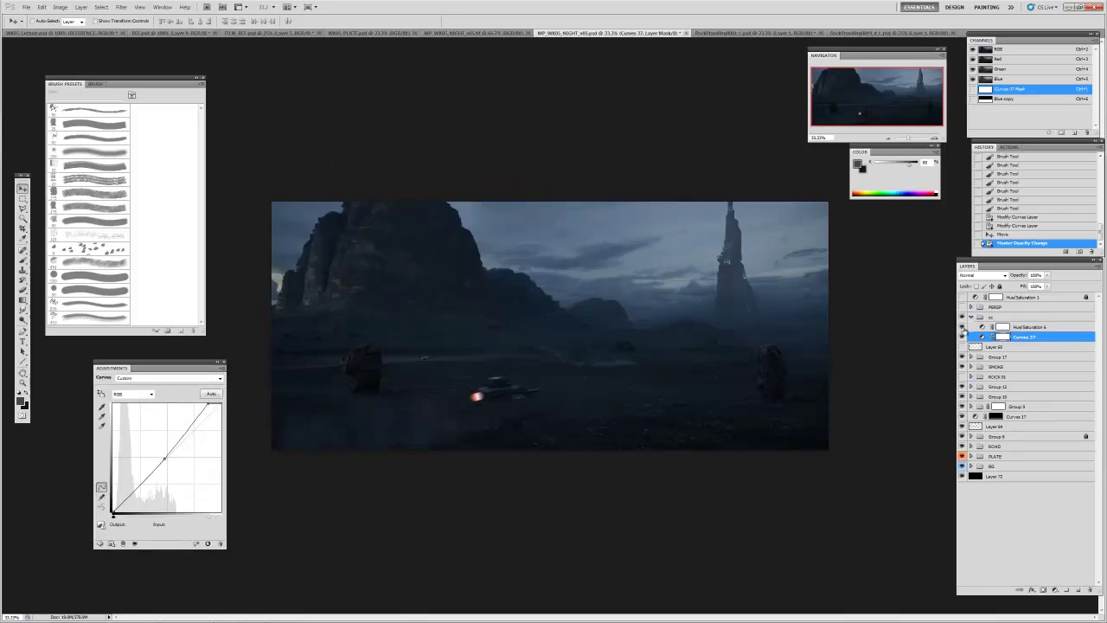
pyautogui.click(1027, 328)
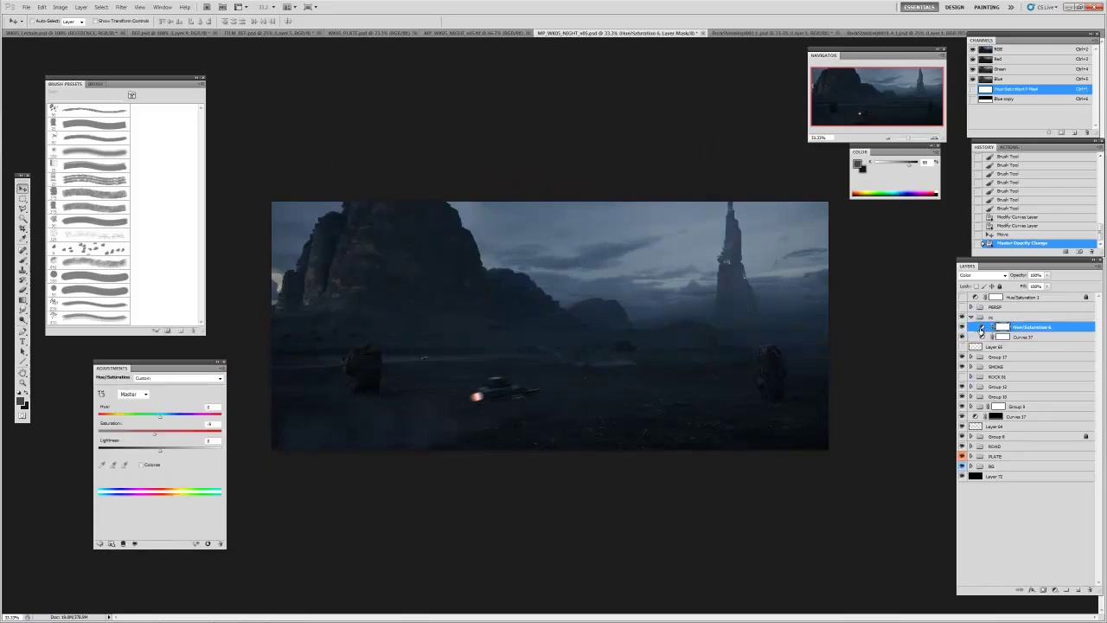
pyautogui.click(971, 317)
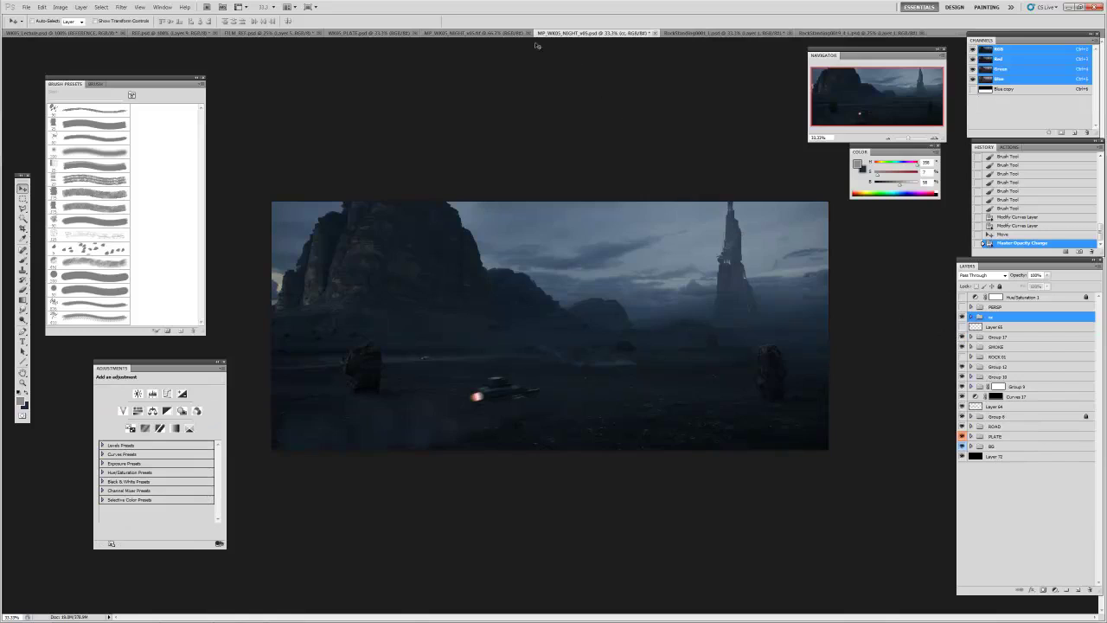
# - Compare the flattened night painting with the original ground plate and the film reference sheet, returning to the flattened version
pyautogui.click(465, 35)
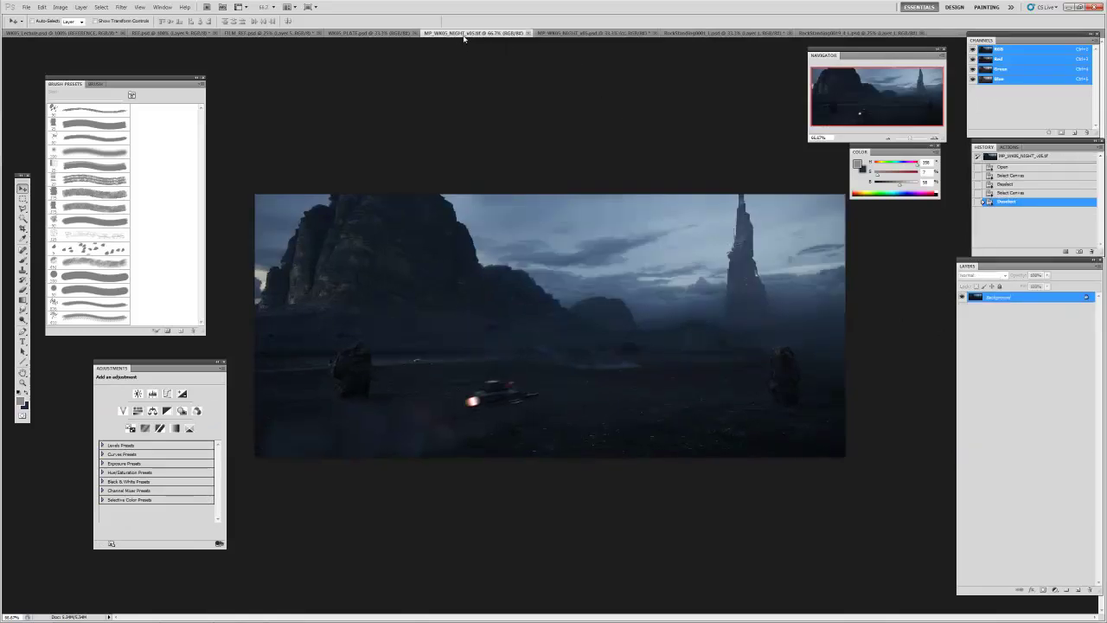
pyautogui.click(397, 33)
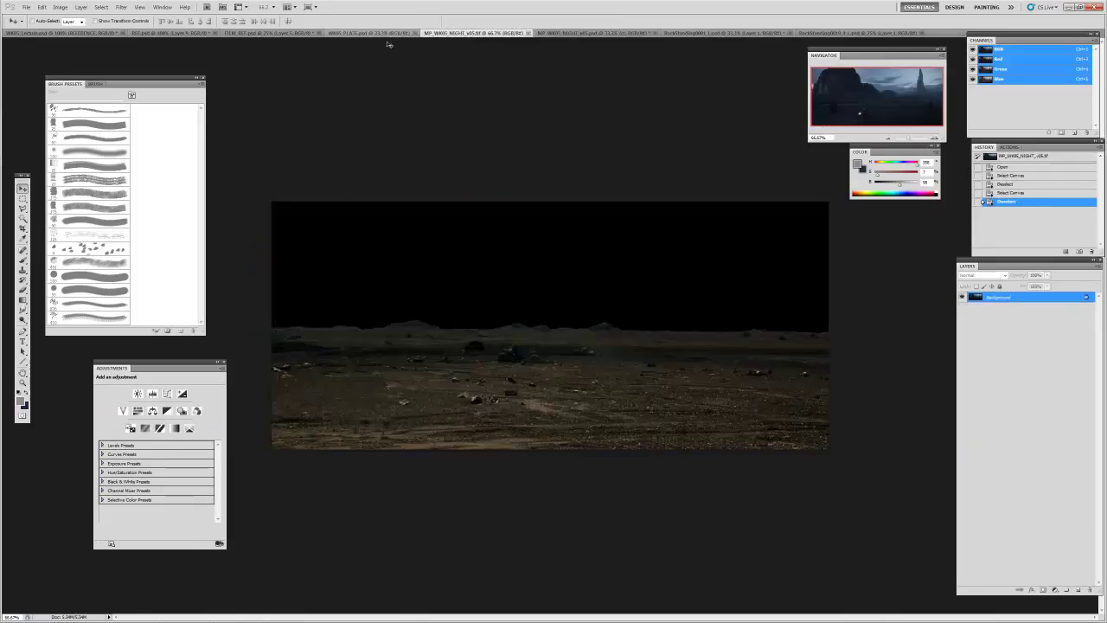
pyautogui.click(289, 36)
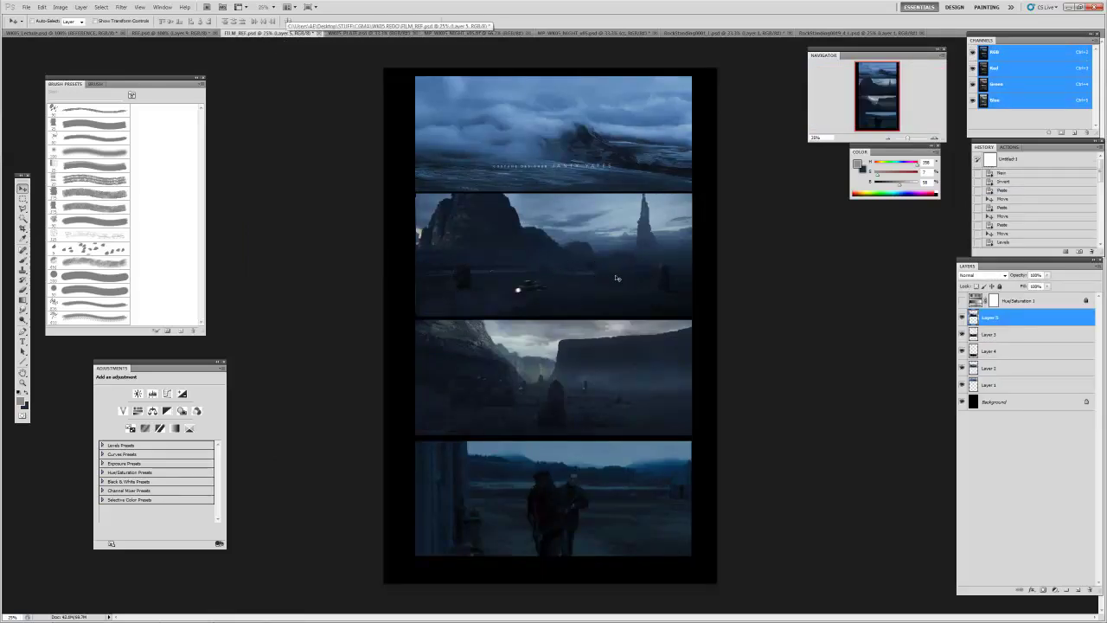
pyautogui.click(485, 34)
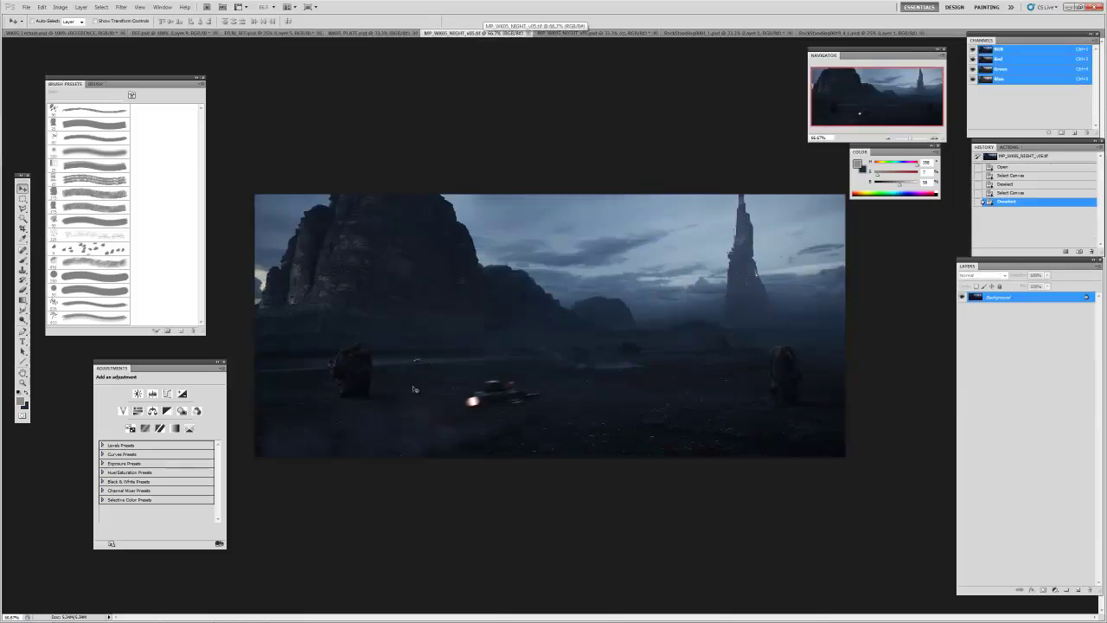
# - Zoom the flattened night painting to 100% and view it without the panels to examine the finished result
pyautogui.press('z')
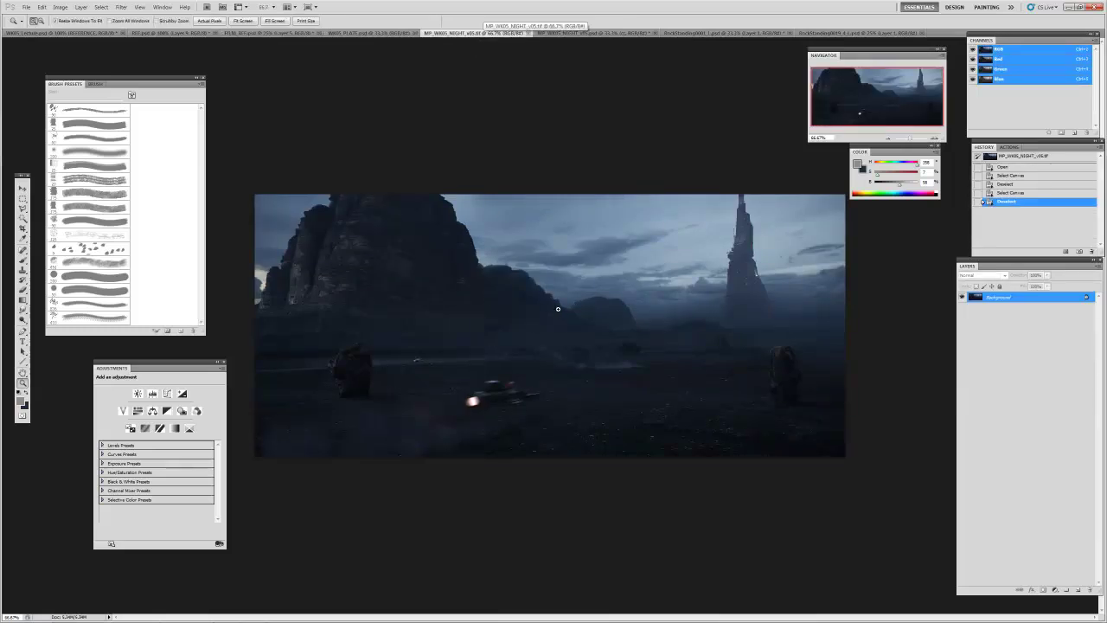
pyautogui.click(522, 289)
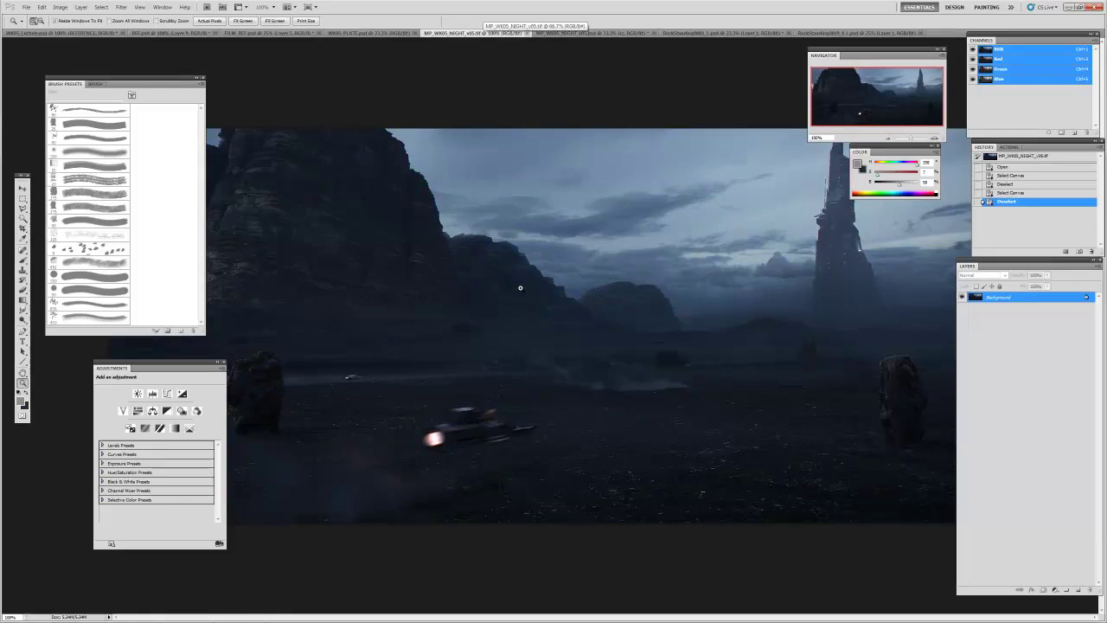
pyautogui.press('Tab')
pyautogui.press('f')
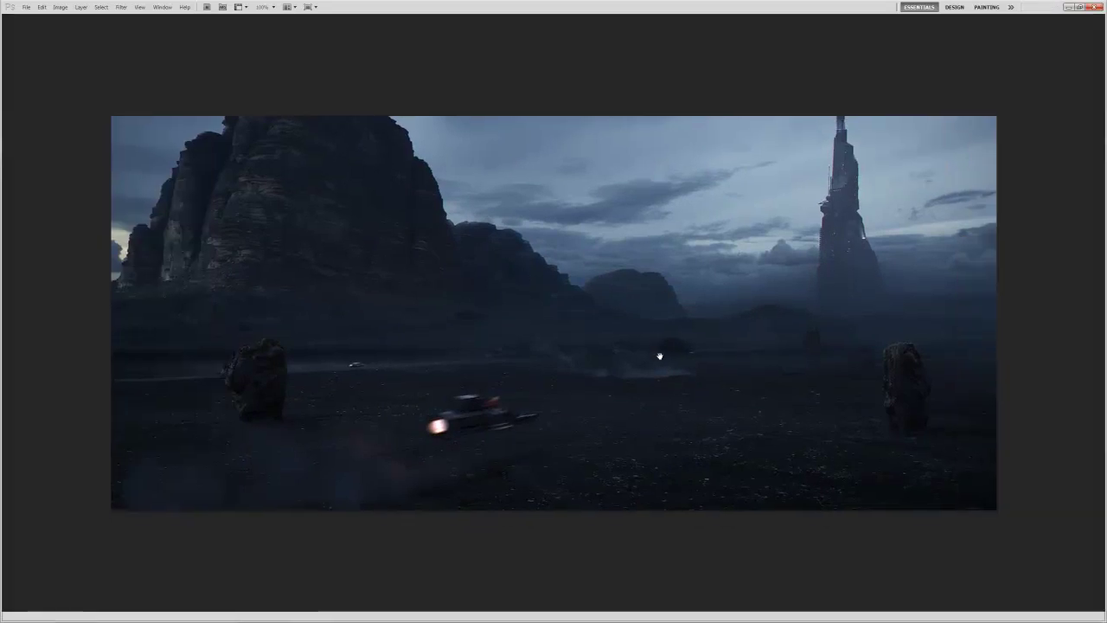
pyautogui.moveTo(650, 341); pyautogui.dragTo(645, 340)
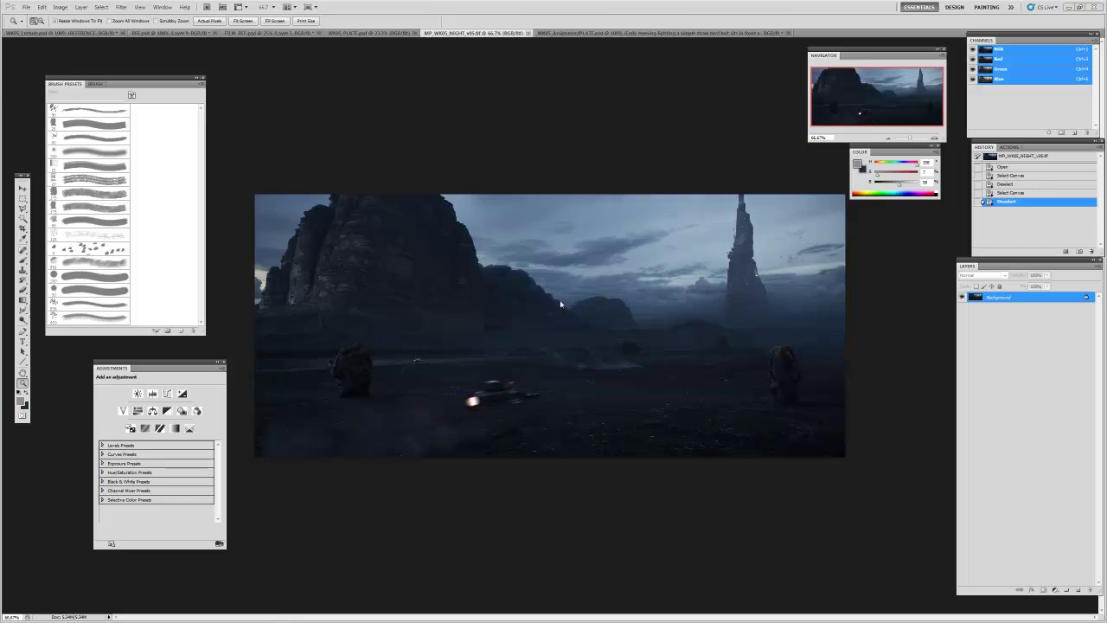
# - Switch to the assignment plate document and toggle Layer 4 to examine what the plate contains
pyautogui.click(610, 33)
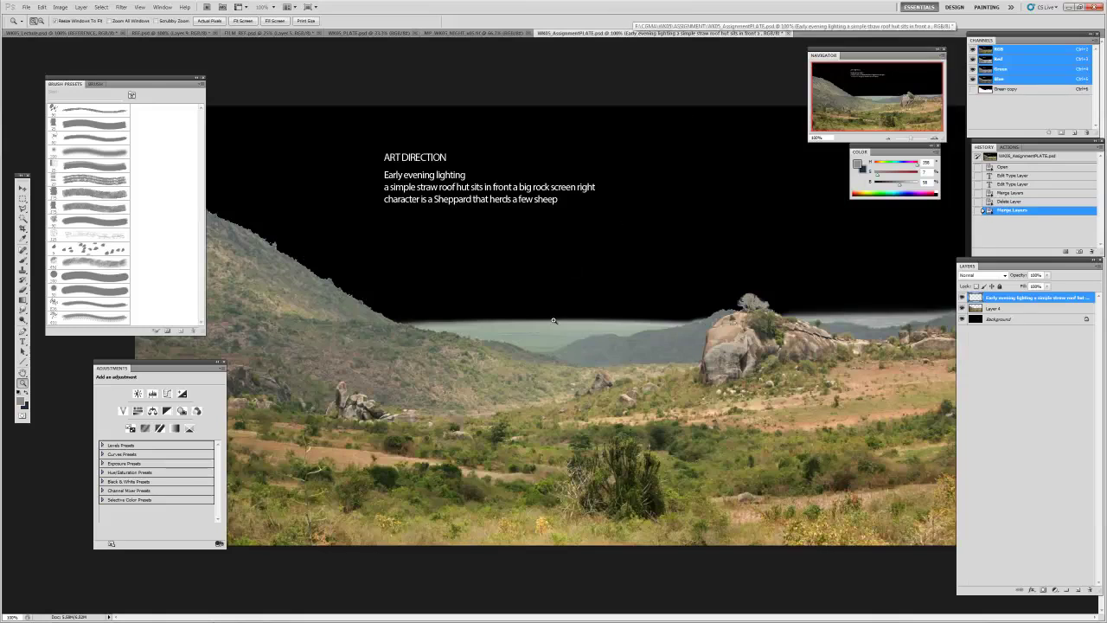
pyautogui.click(962, 308)
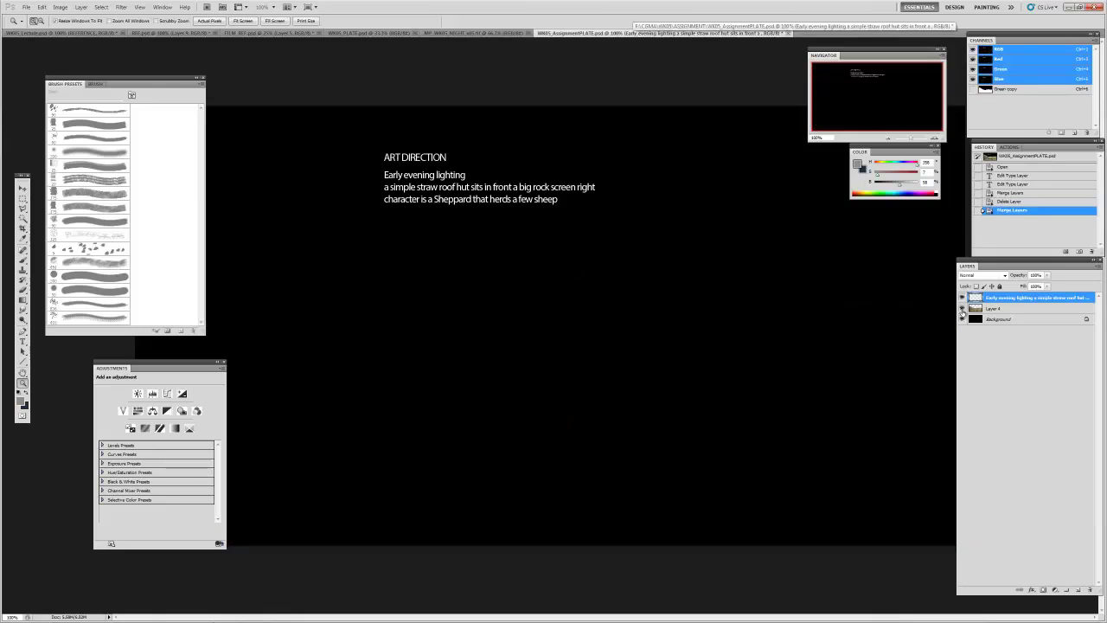
pyautogui.click(962, 309)
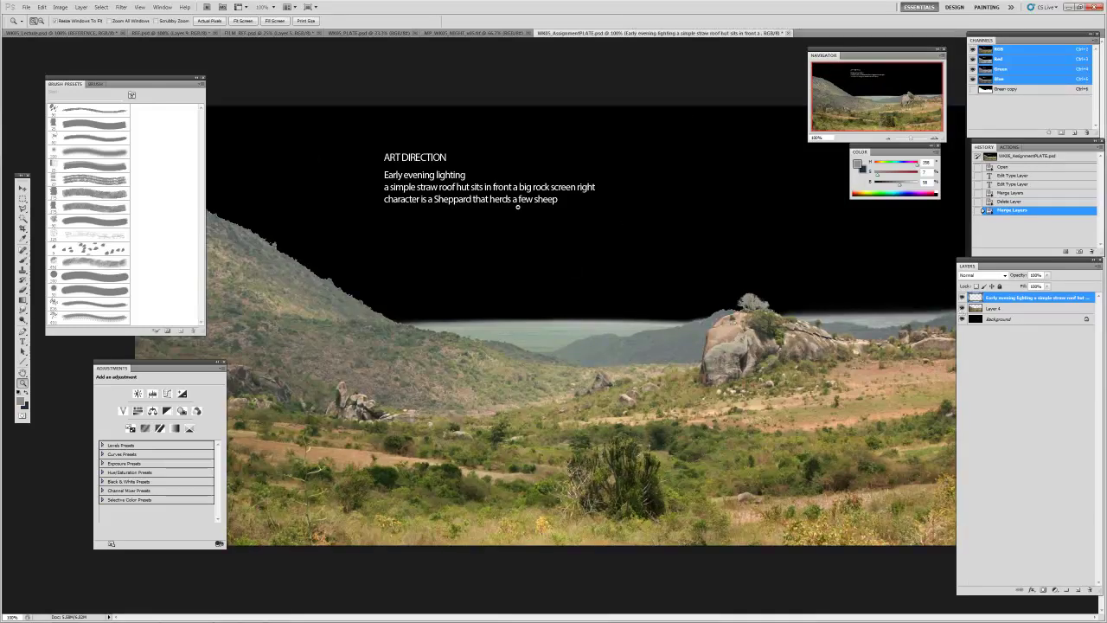
# - View the assignment plate full screen to read its art direction text, and bring the panels back
pyautogui.press('f')
pyautogui.press('Tab')
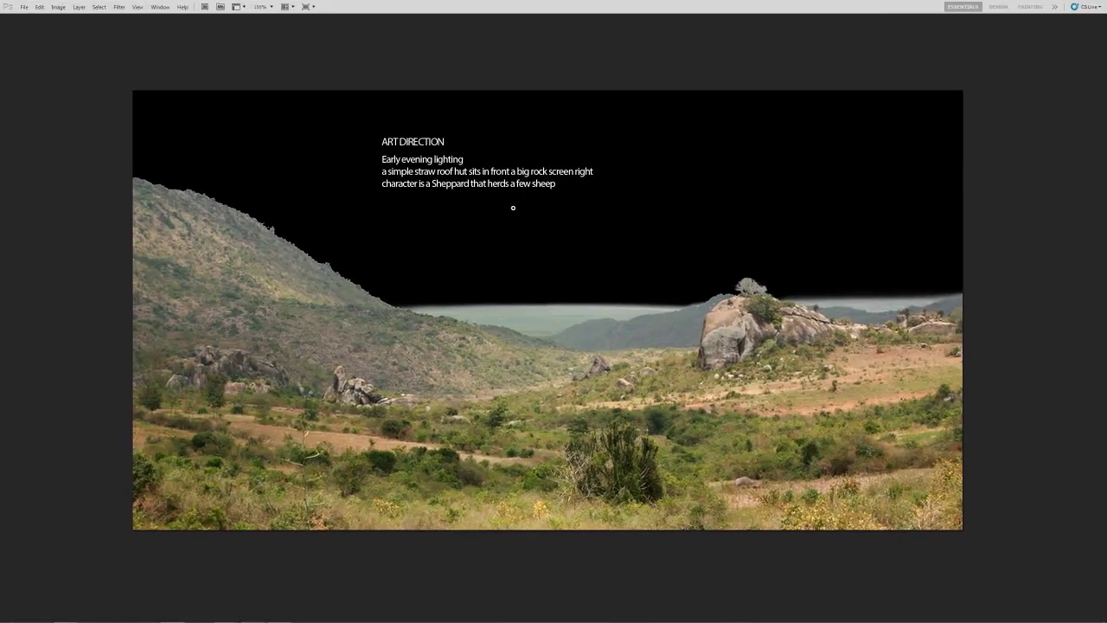
pyautogui.press('f')
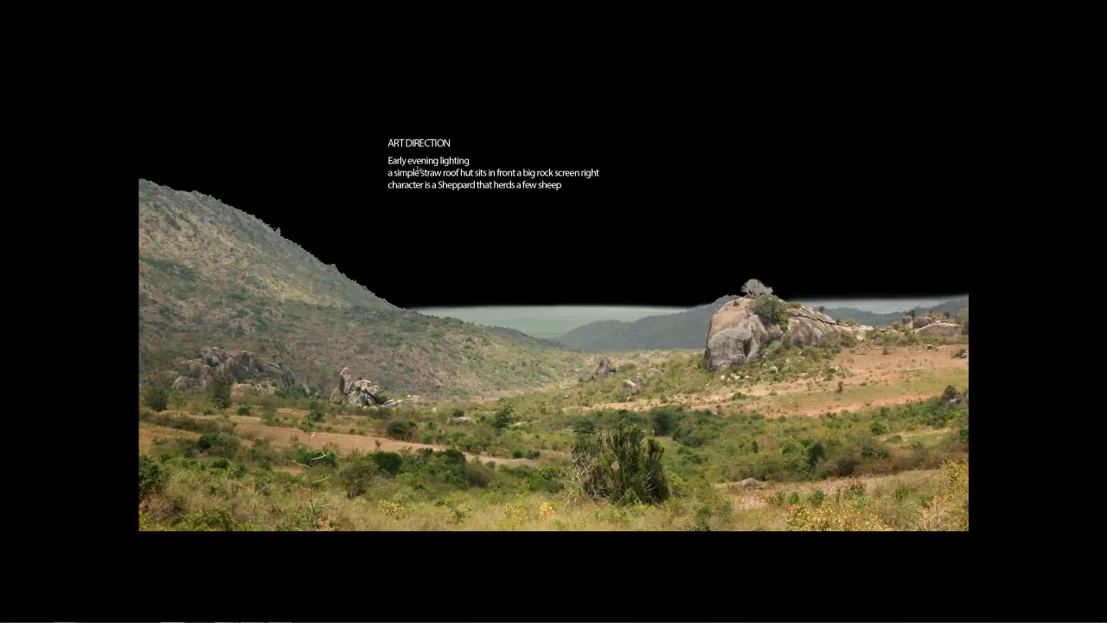
pyautogui.moveTo(584, 288); pyautogui.dragTo(582, 294)
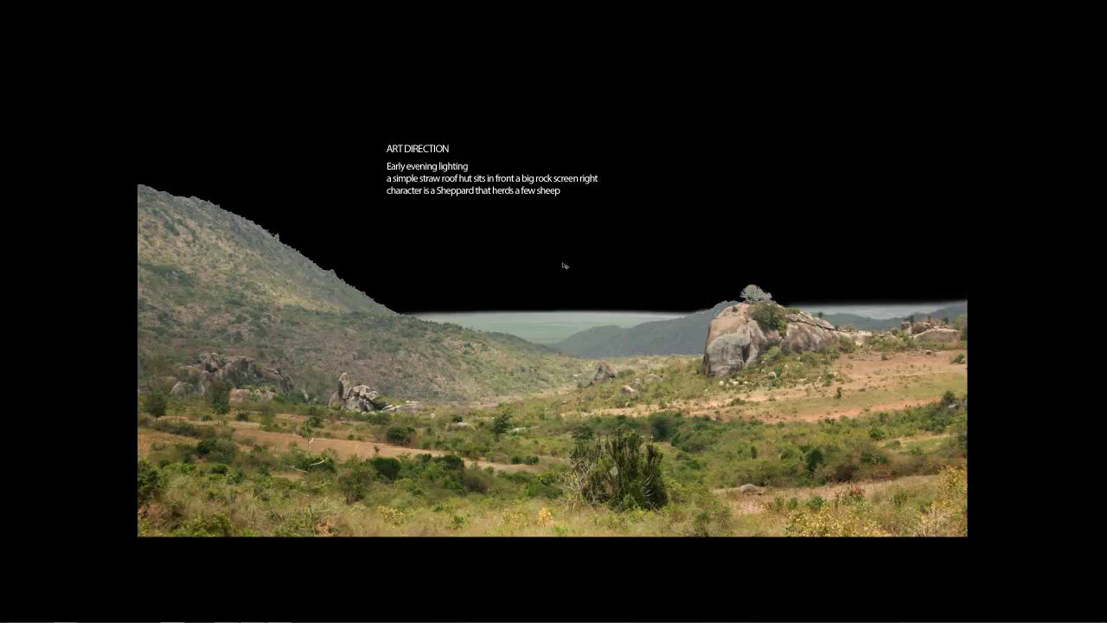
pyautogui.press('f')
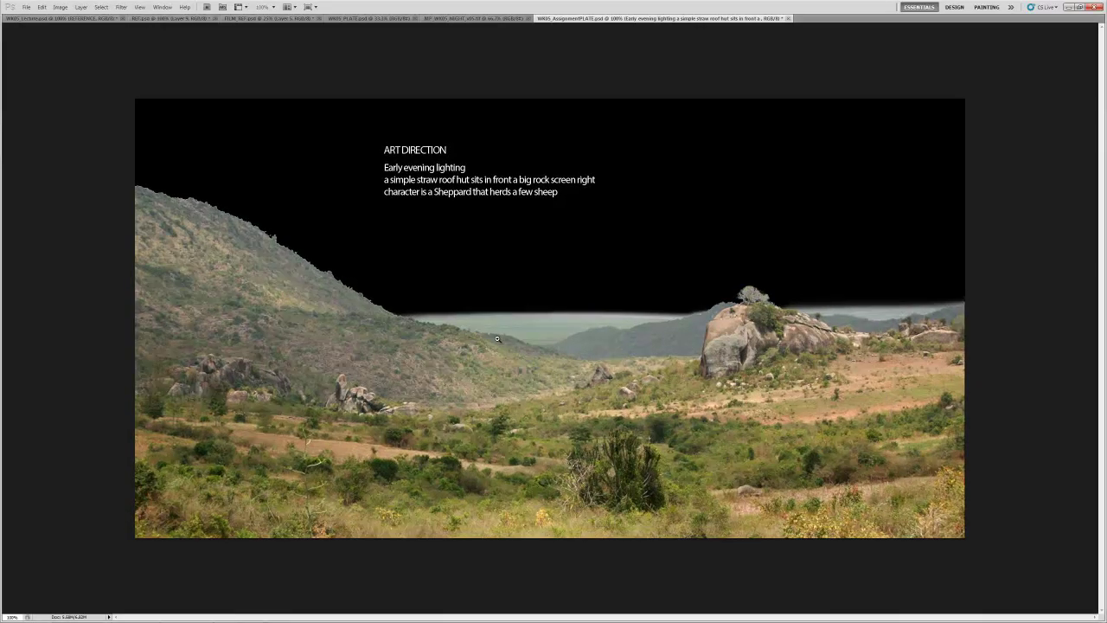
pyautogui.press('Tab')
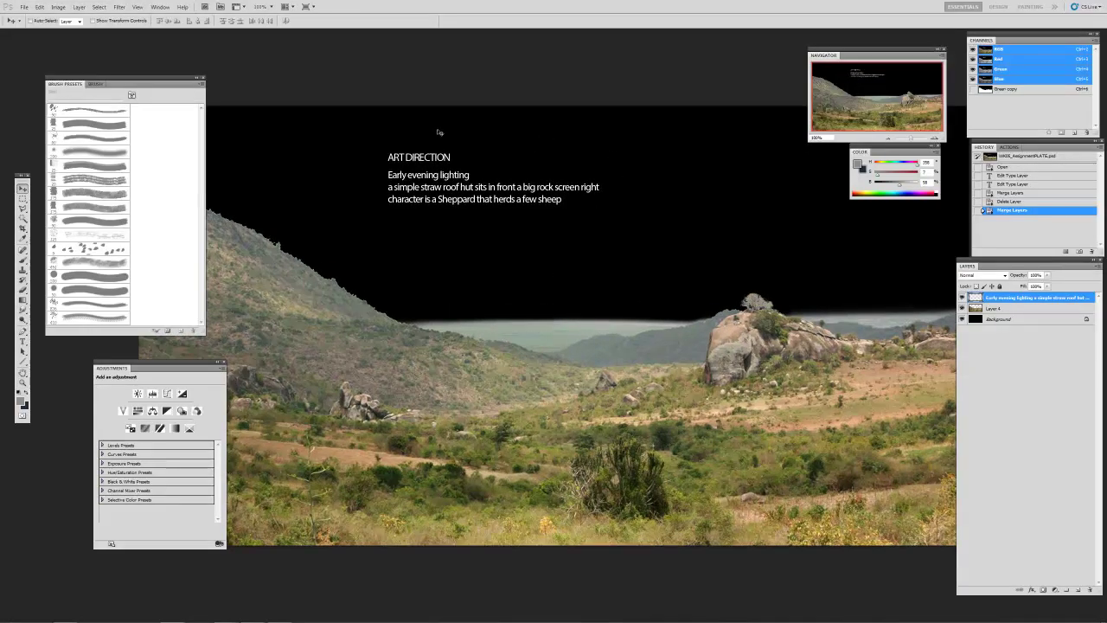
pyautogui.press('f')
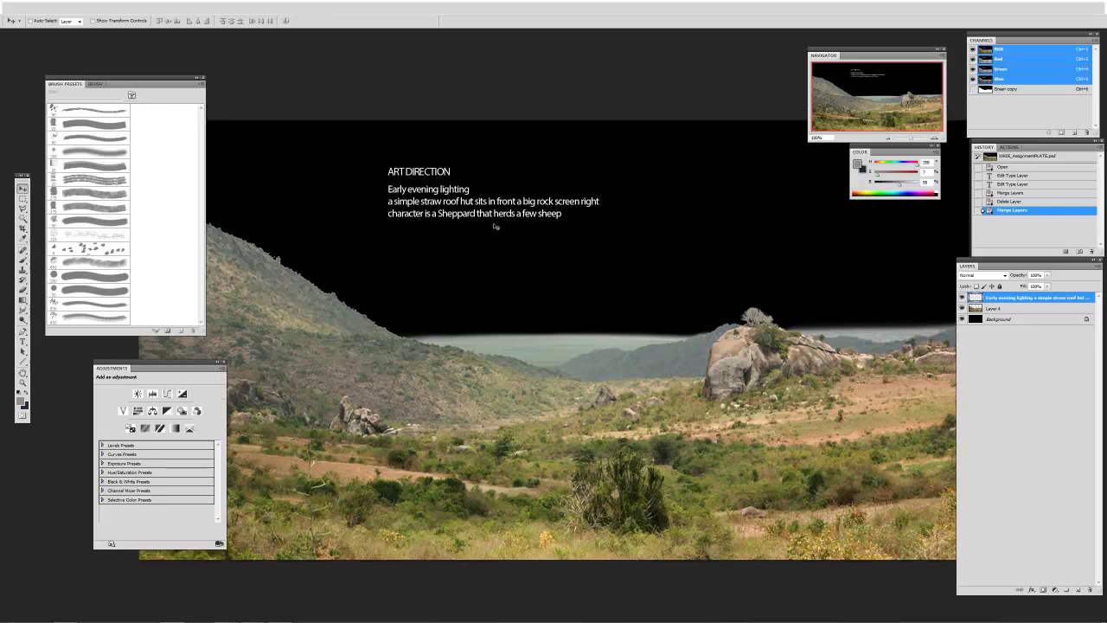
# - Hide the panels again and examine the plate's hills, big rock and sky area against the art direction
pyautogui.press('f')
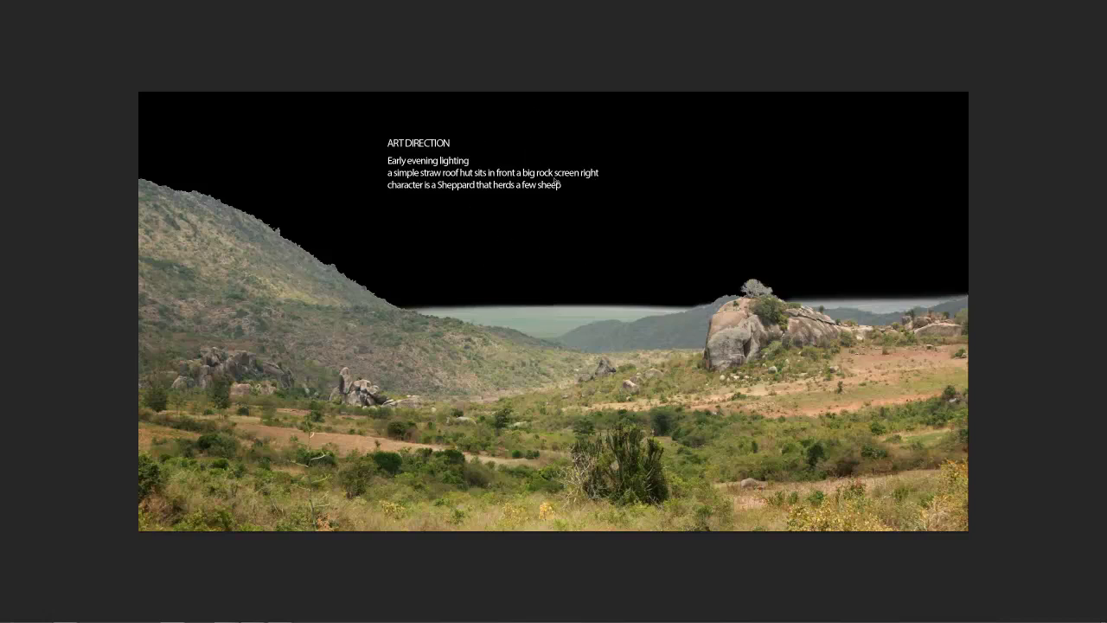
pyautogui.moveTo(659, 238); pyautogui.dragTo(628, 243)
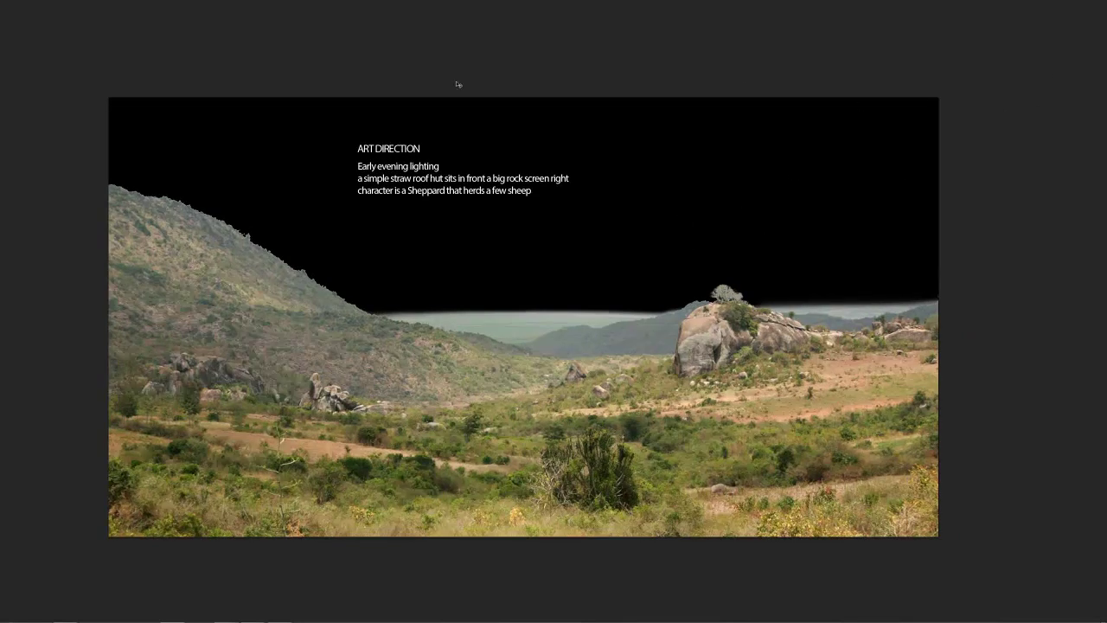
pyautogui.scroll(-1, 846, 249)
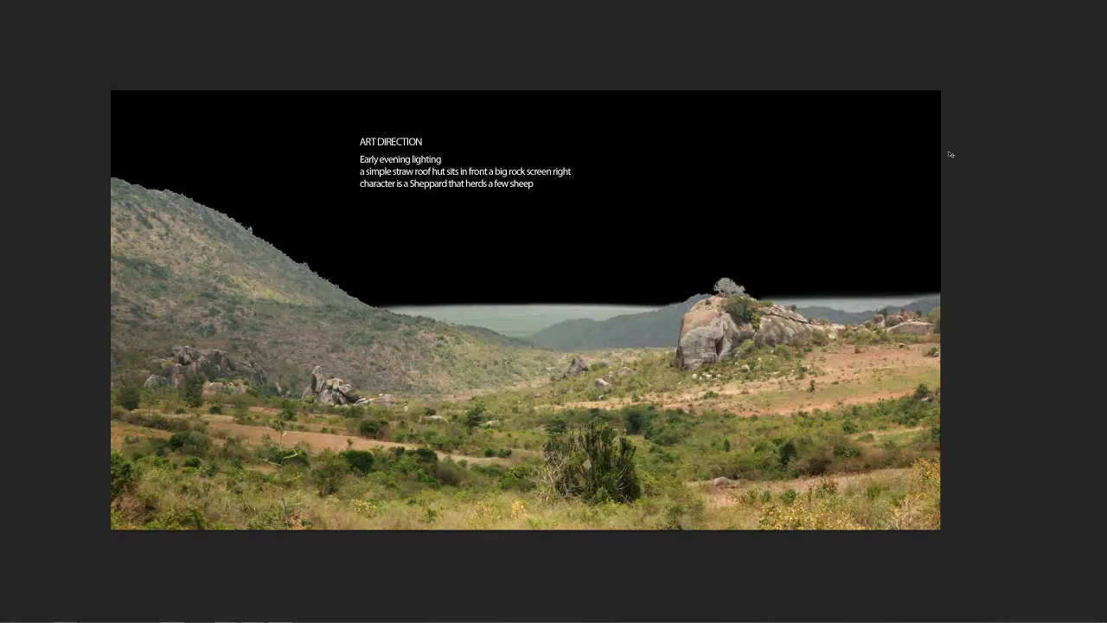
pyautogui.moveTo(710, 249); pyautogui.dragTo(722, 235)
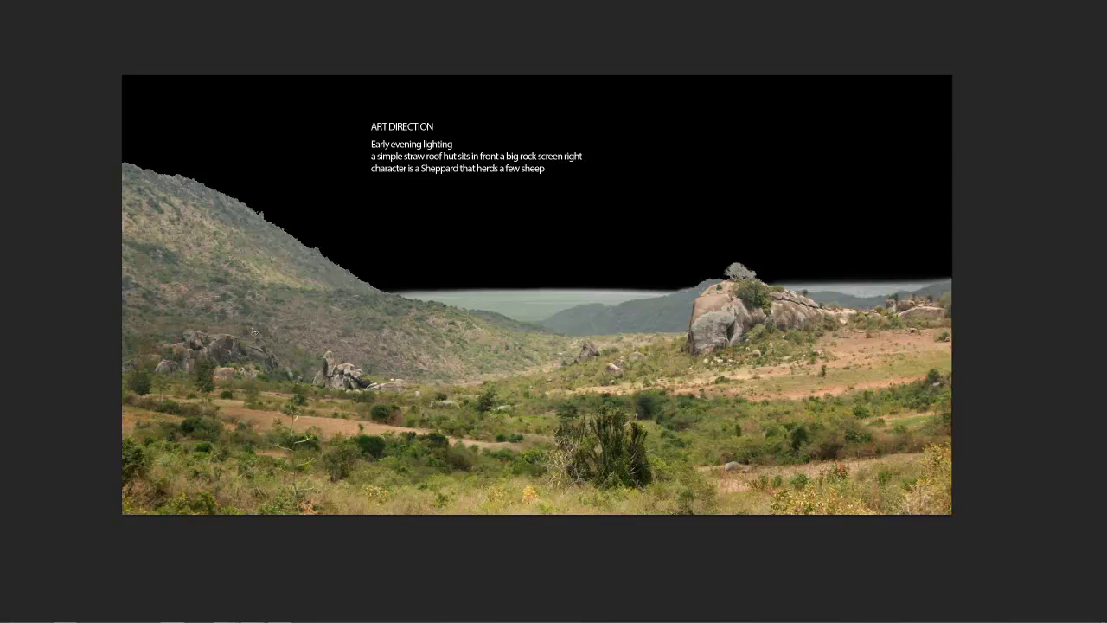
pyautogui.moveTo(656, 317); pyautogui.dragTo(666, 317)
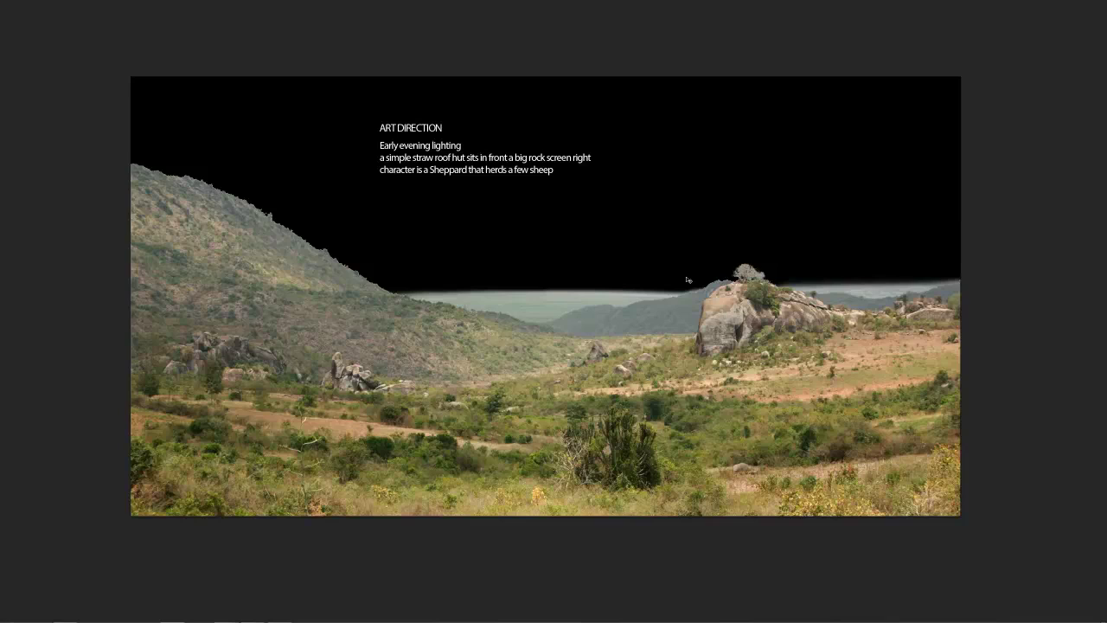
# - Restore the panels and zoom the assignment plate out to 66.67% to review the whole composition
pyautogui.press('f')
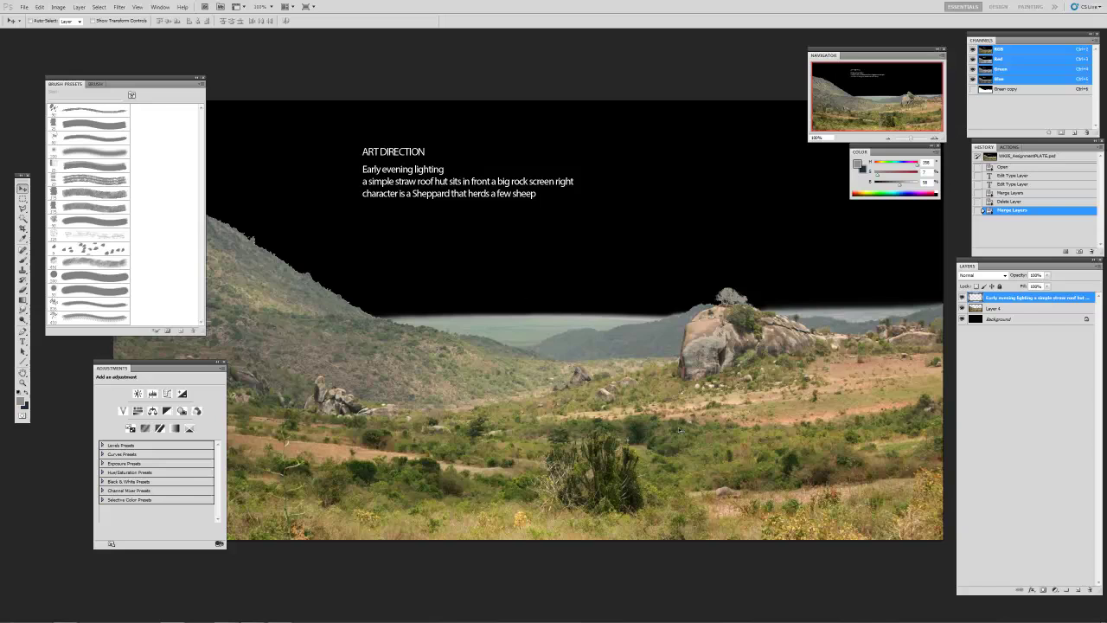
pyautogui.moveTo(695, 430); pyautogui.dragTo(724, 398)
pyautogui.press('z')
pyautogui.keyDown('alt'); pyautogui.click(711, 434); pyautogui.keyUp('alt')
pyautogui.press('v')
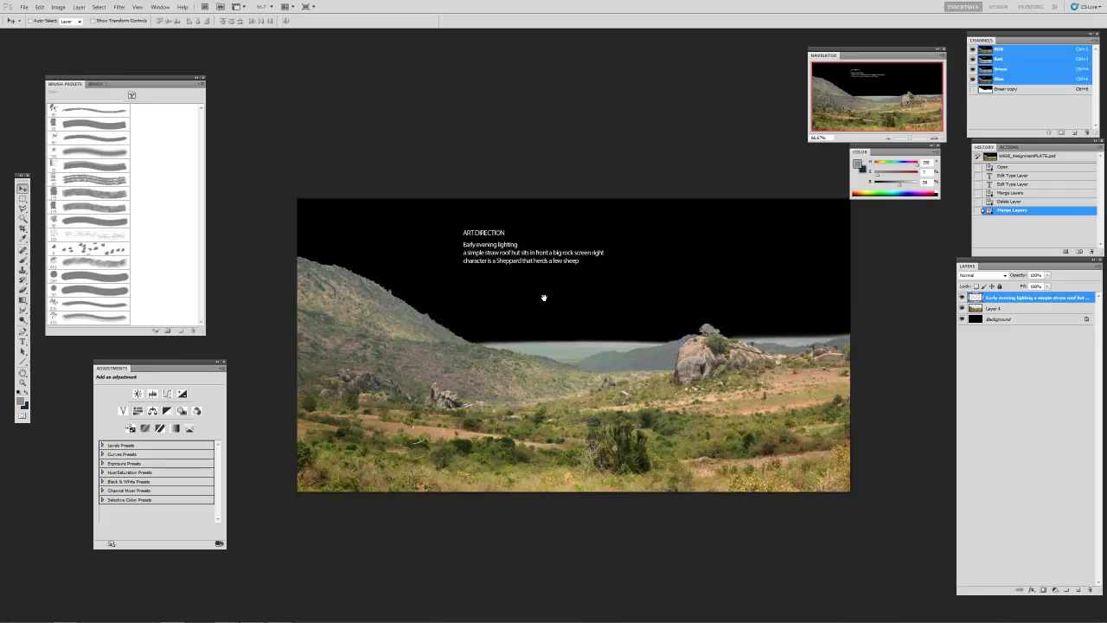
pyautogui.moveTo(544, 297); pyautogui.dragTo(538, 295)
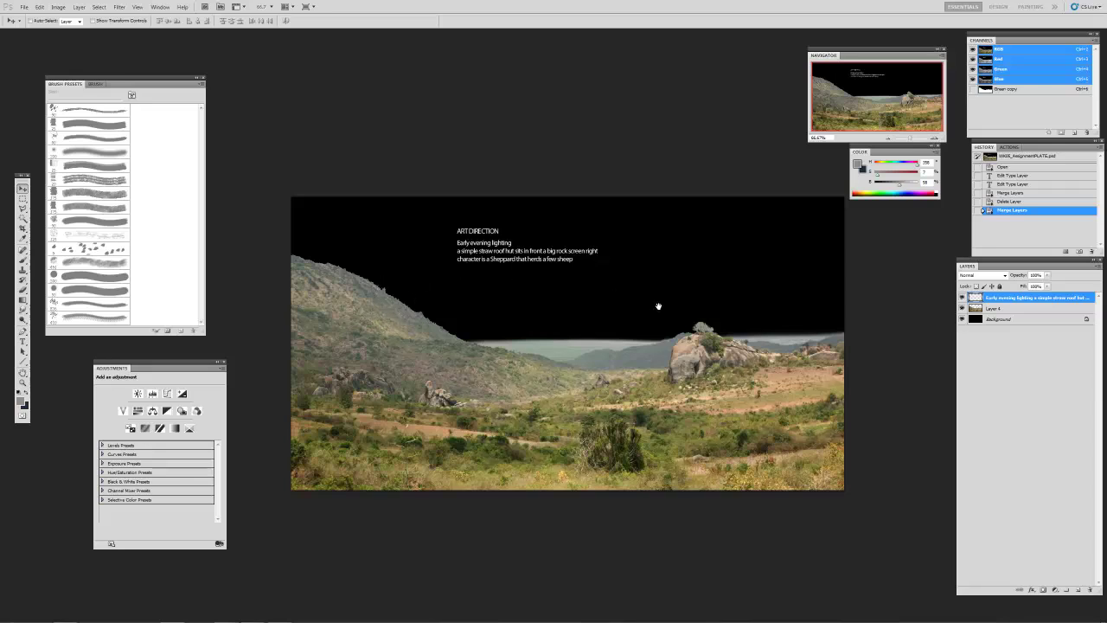
pyautogui.moveTo(656, 304); pyautogui.dragTo(652, 303)
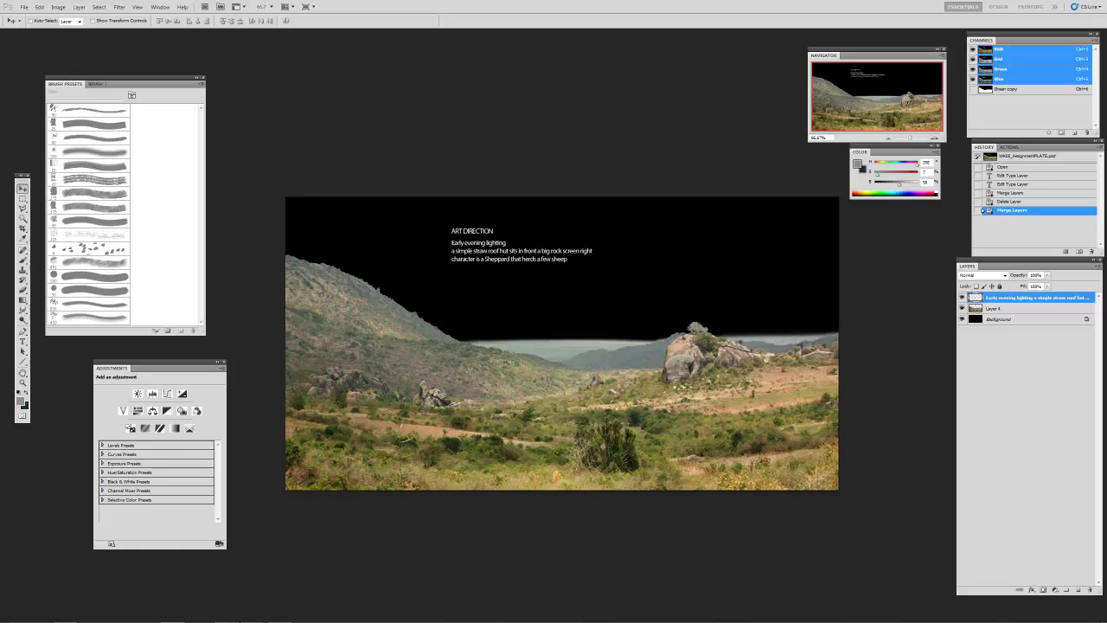